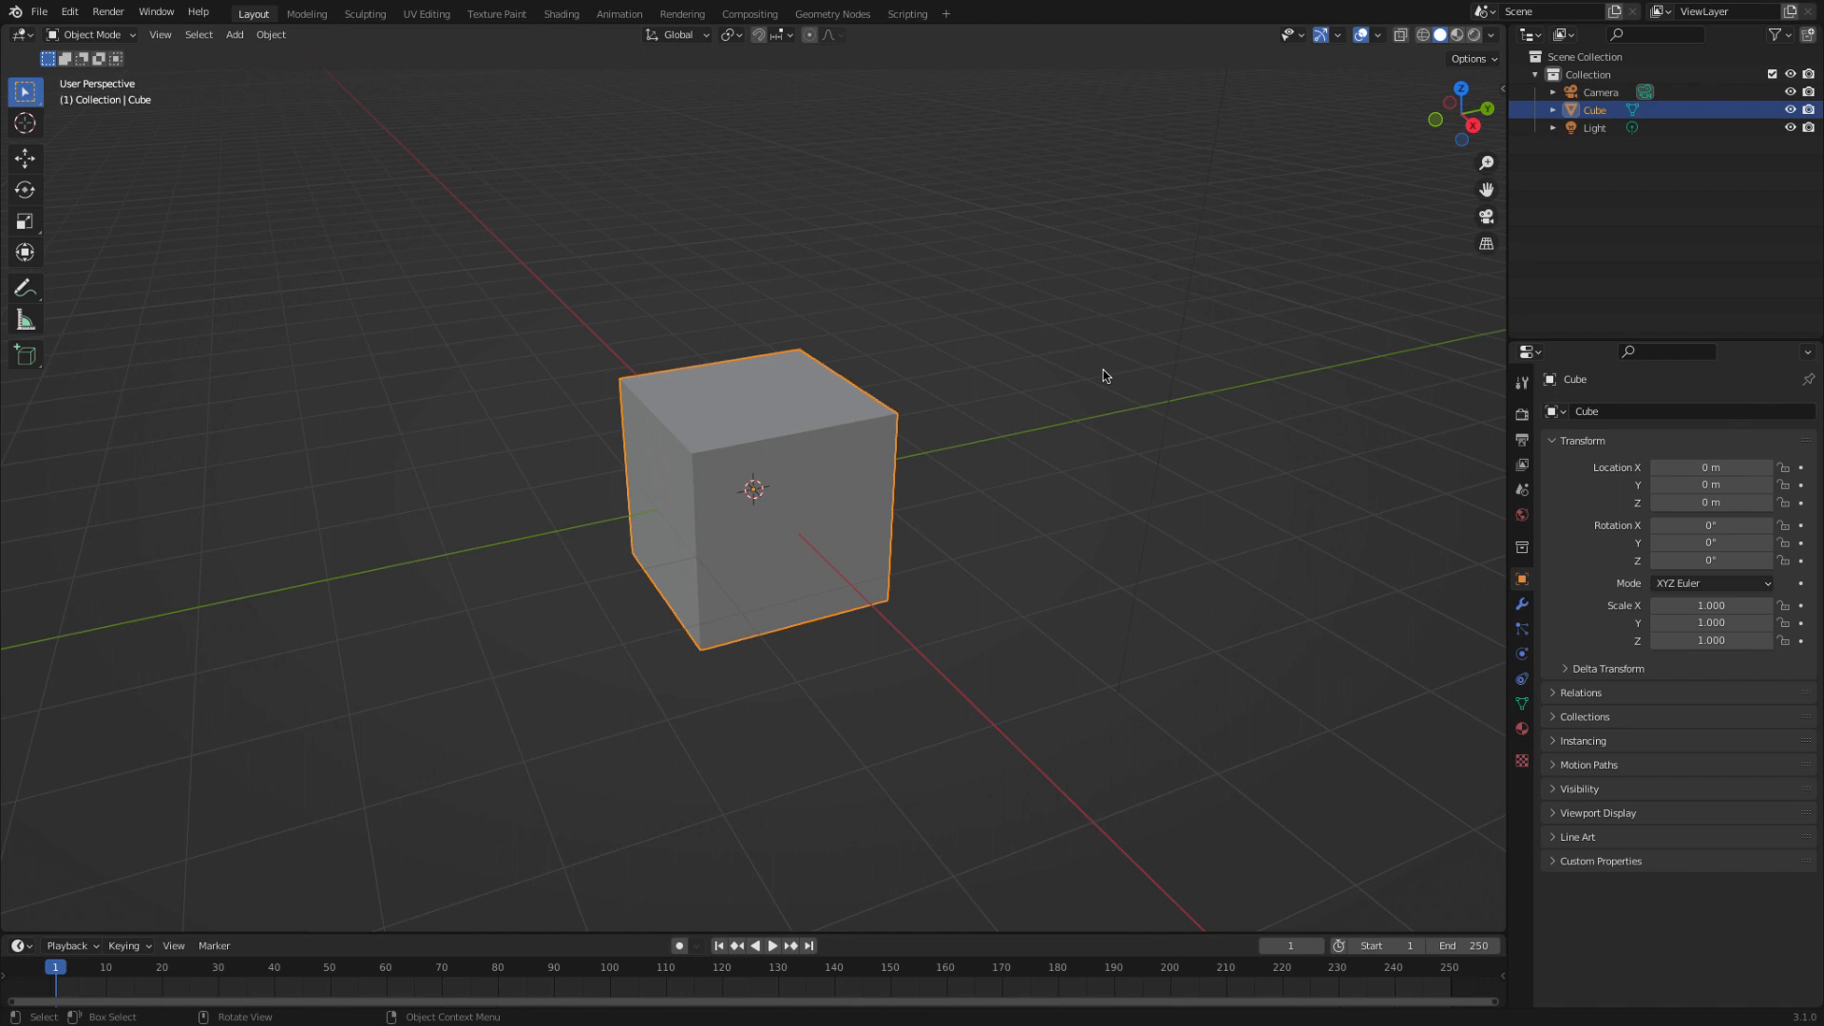
mouse_move(1416, 5)
mouse_move(1412, 5)
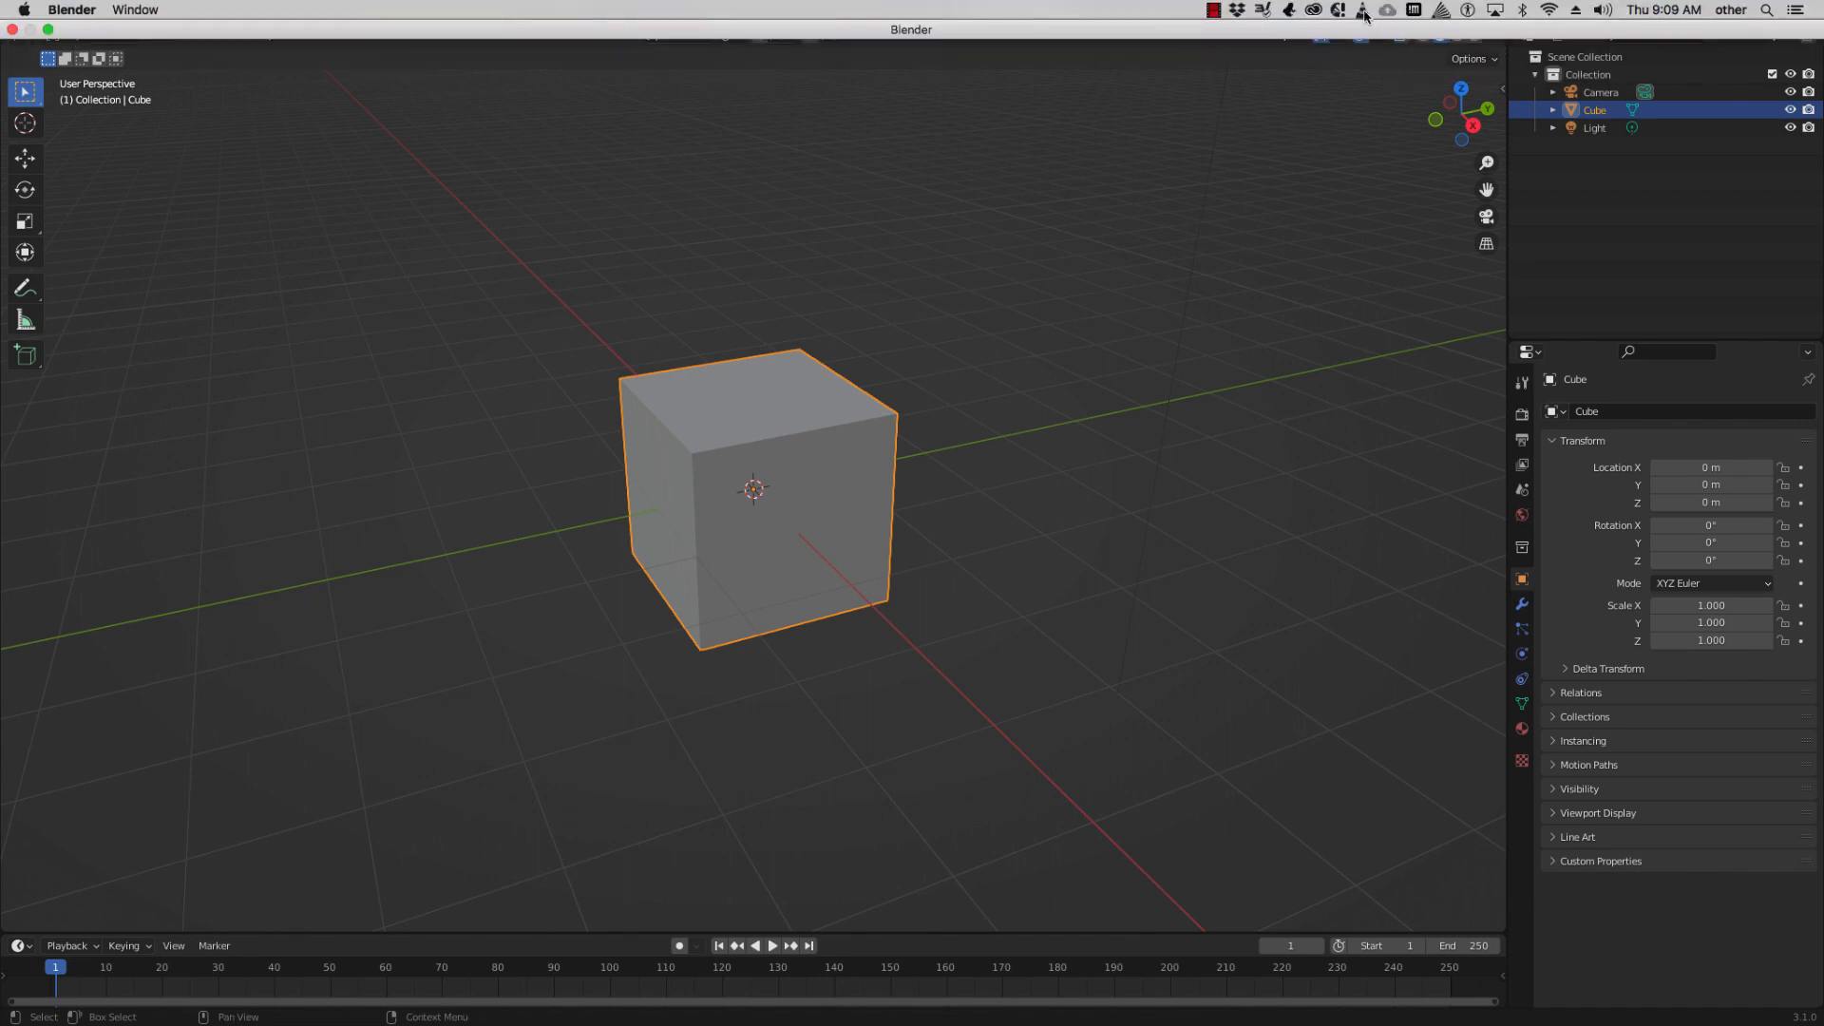
click(1214, 11)
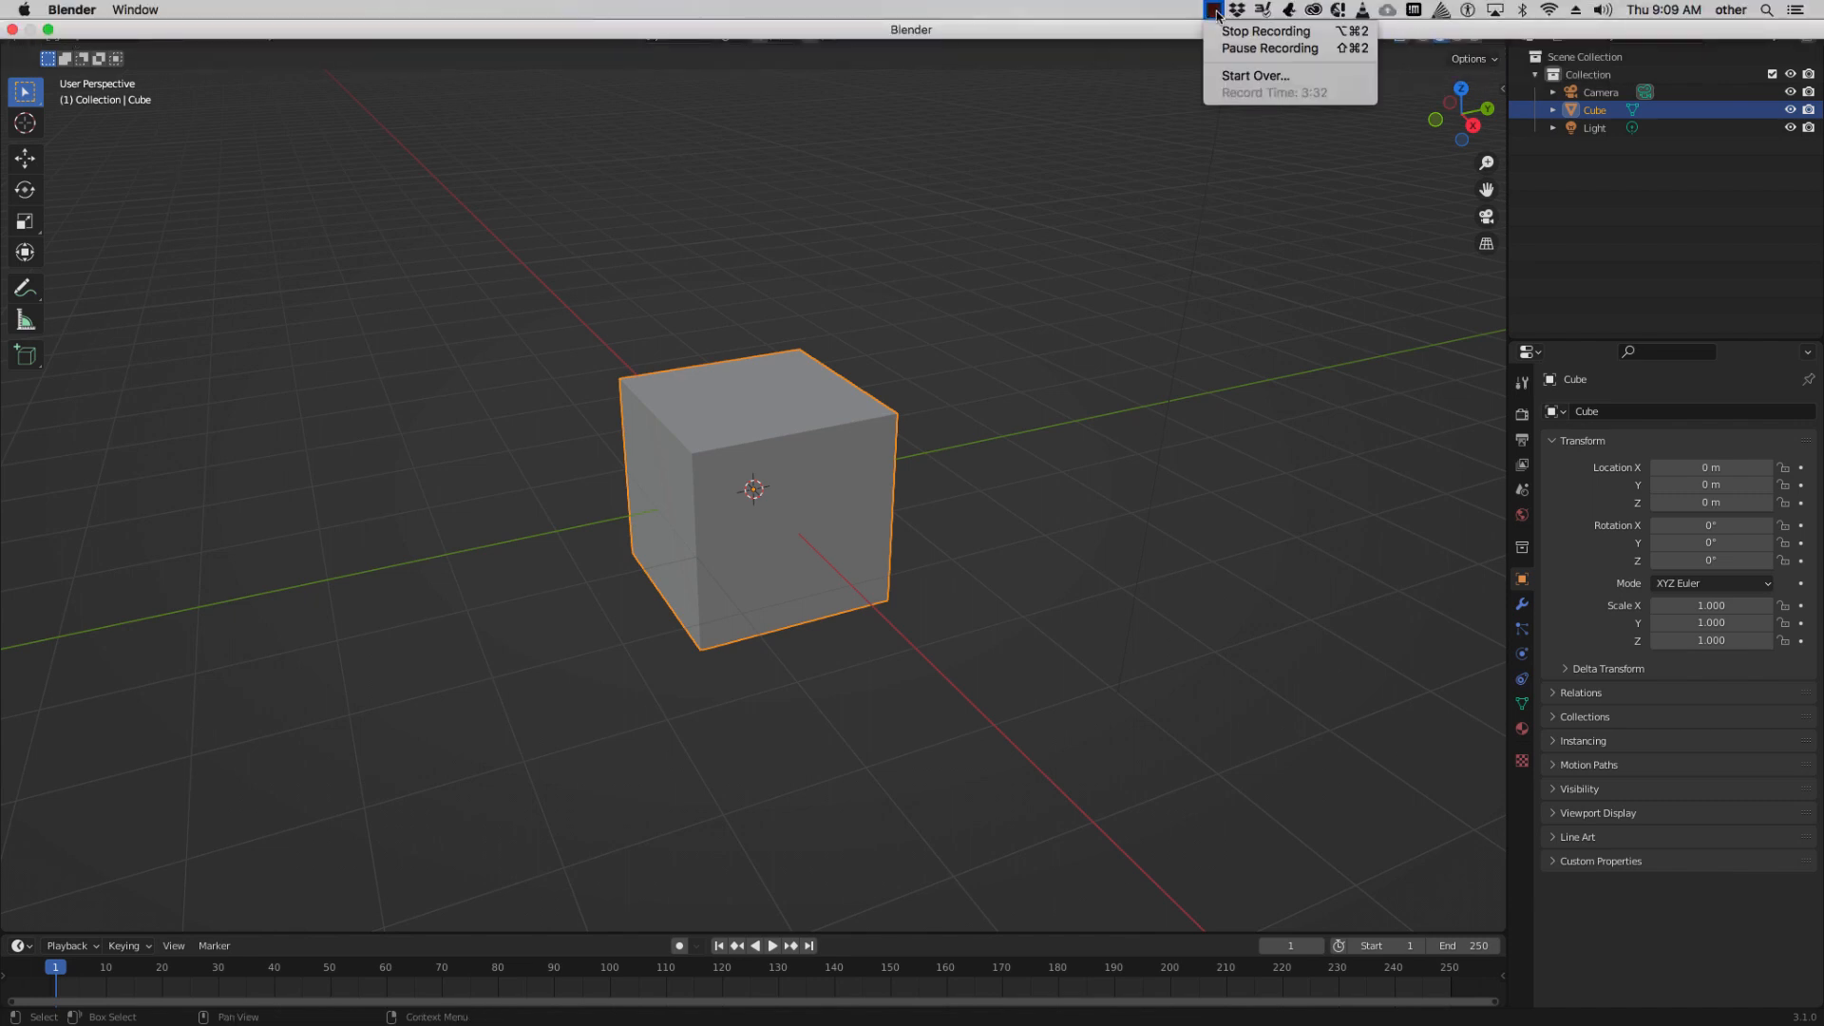
click(1235, 30)
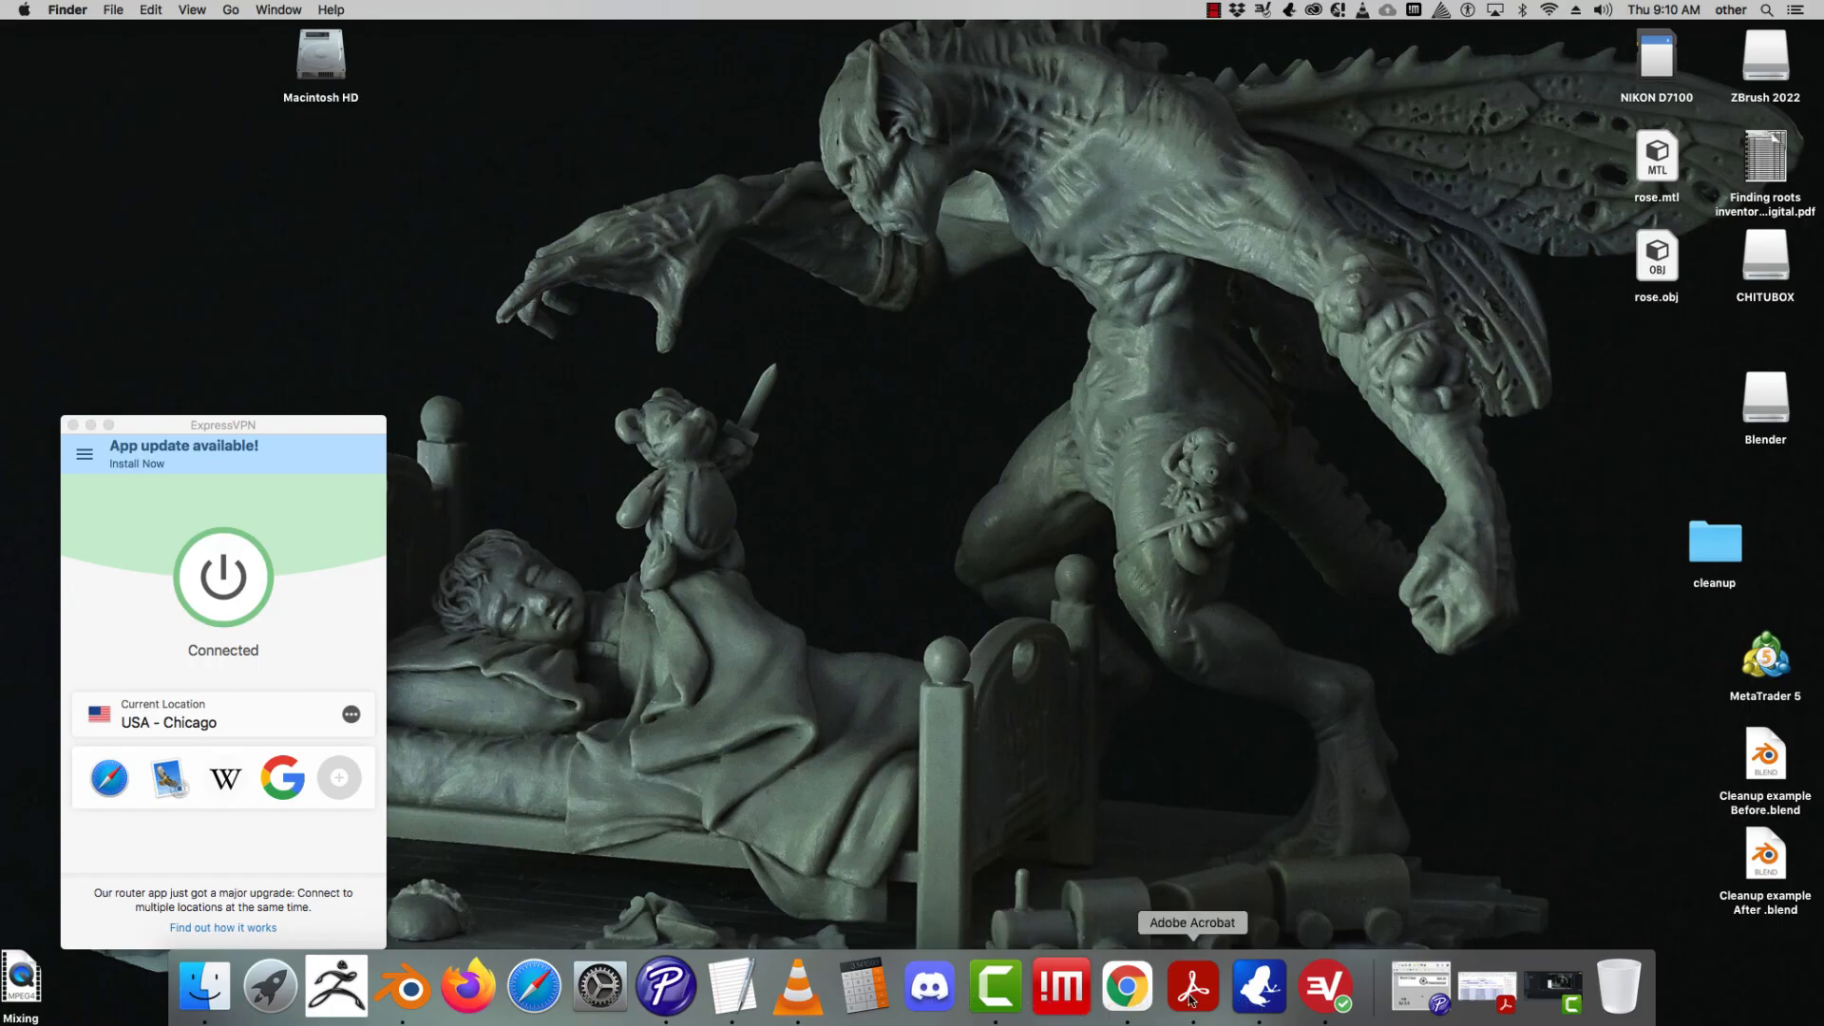
- Switch back to Blender and delete the default cube from the scene
click(410, 988)
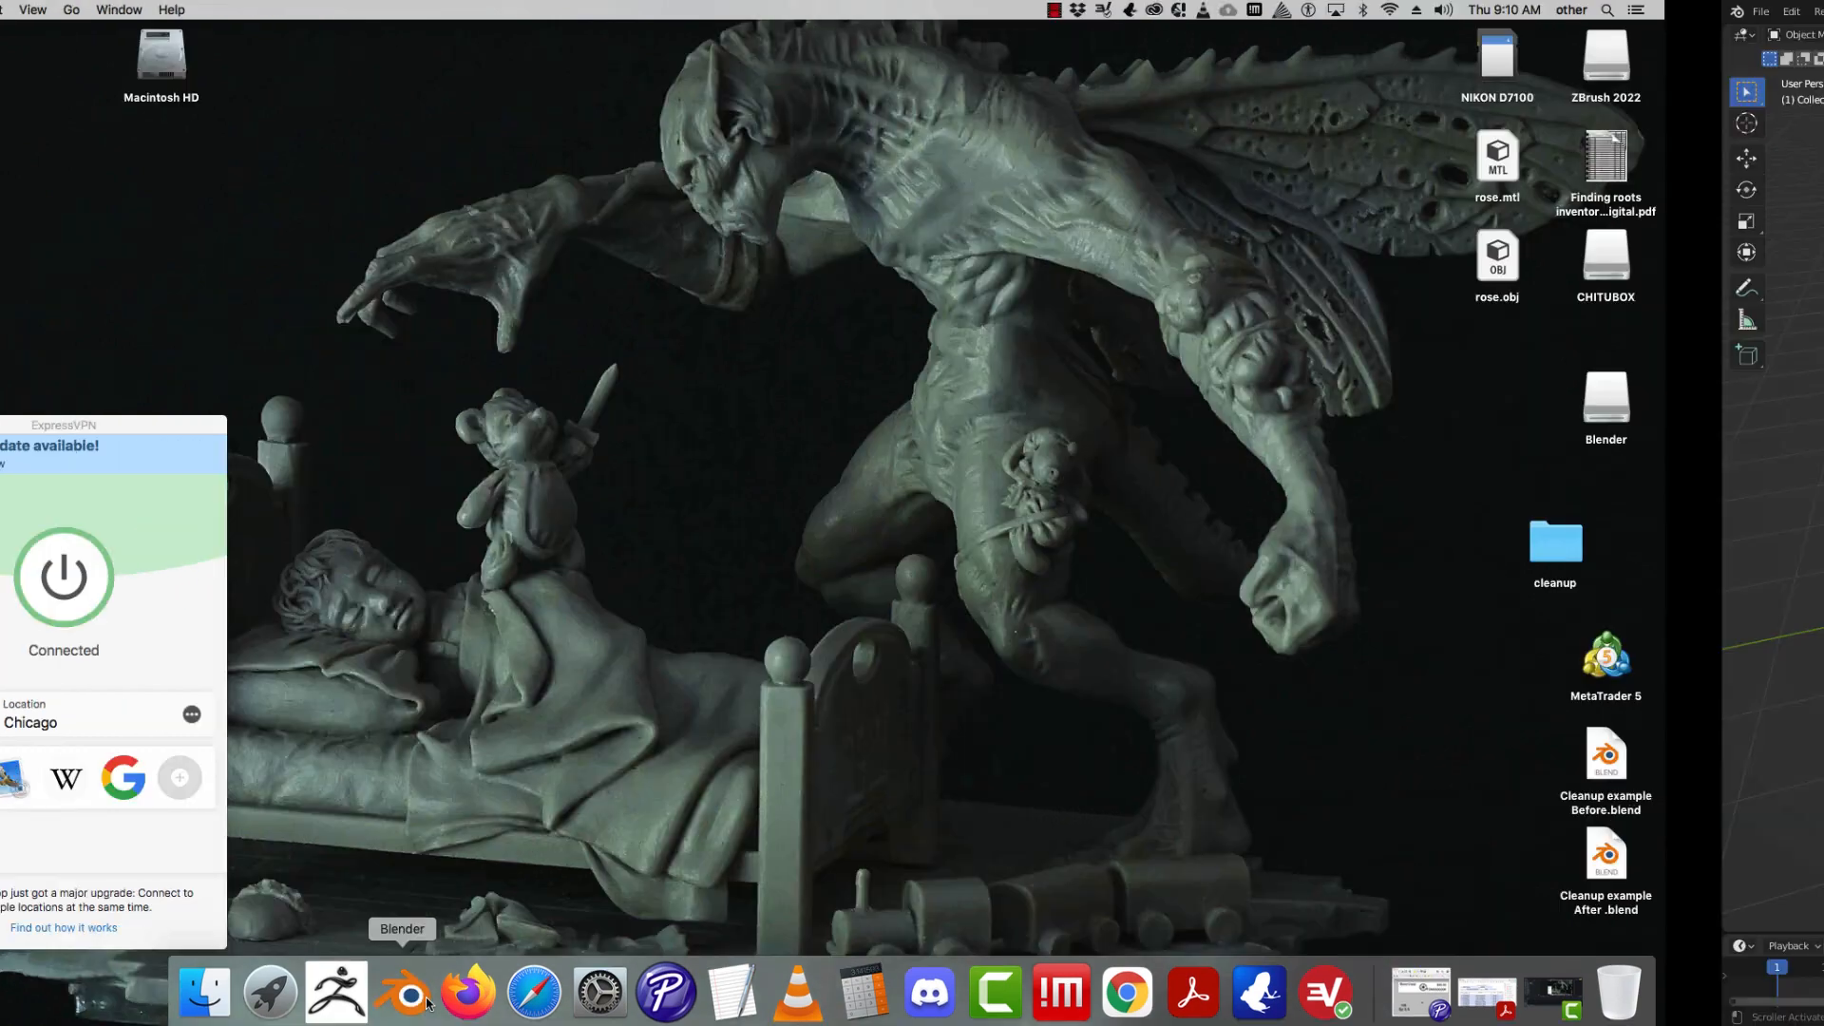
scroll(453, 339, up, 4)
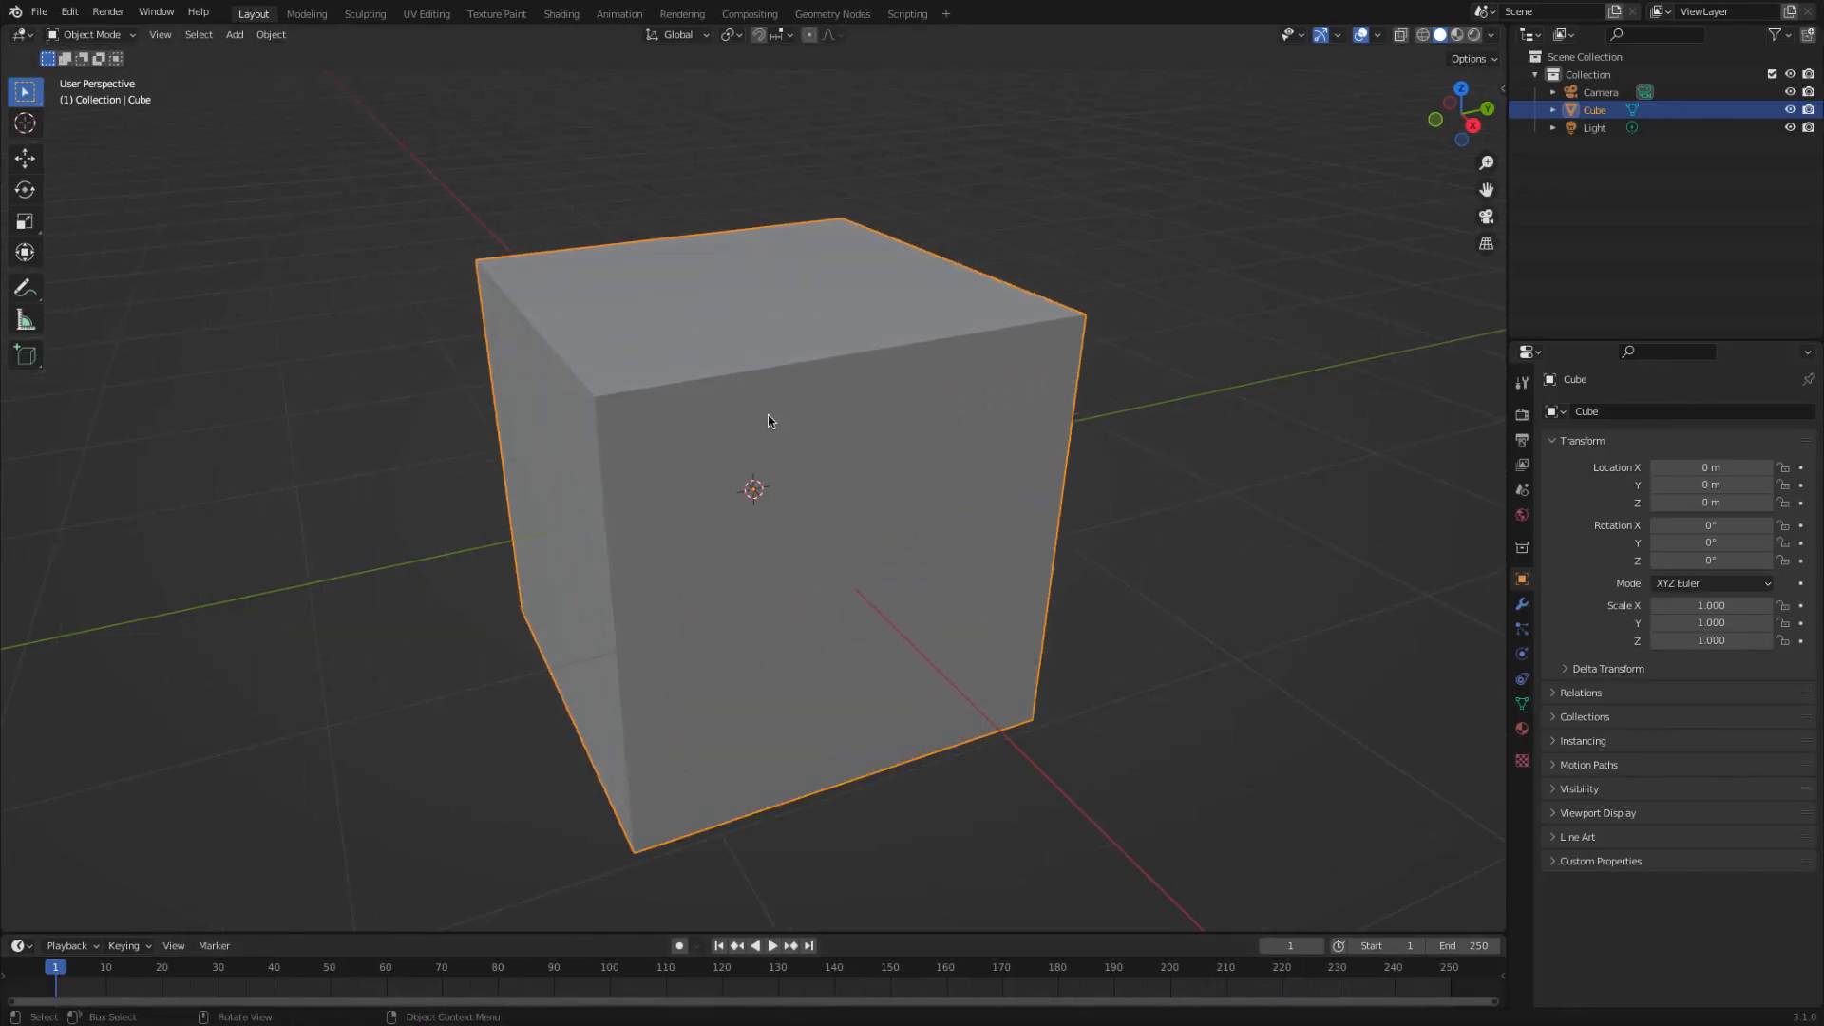
scroll(766, 423, down, 3)
scroll(761, 433, down, 4)
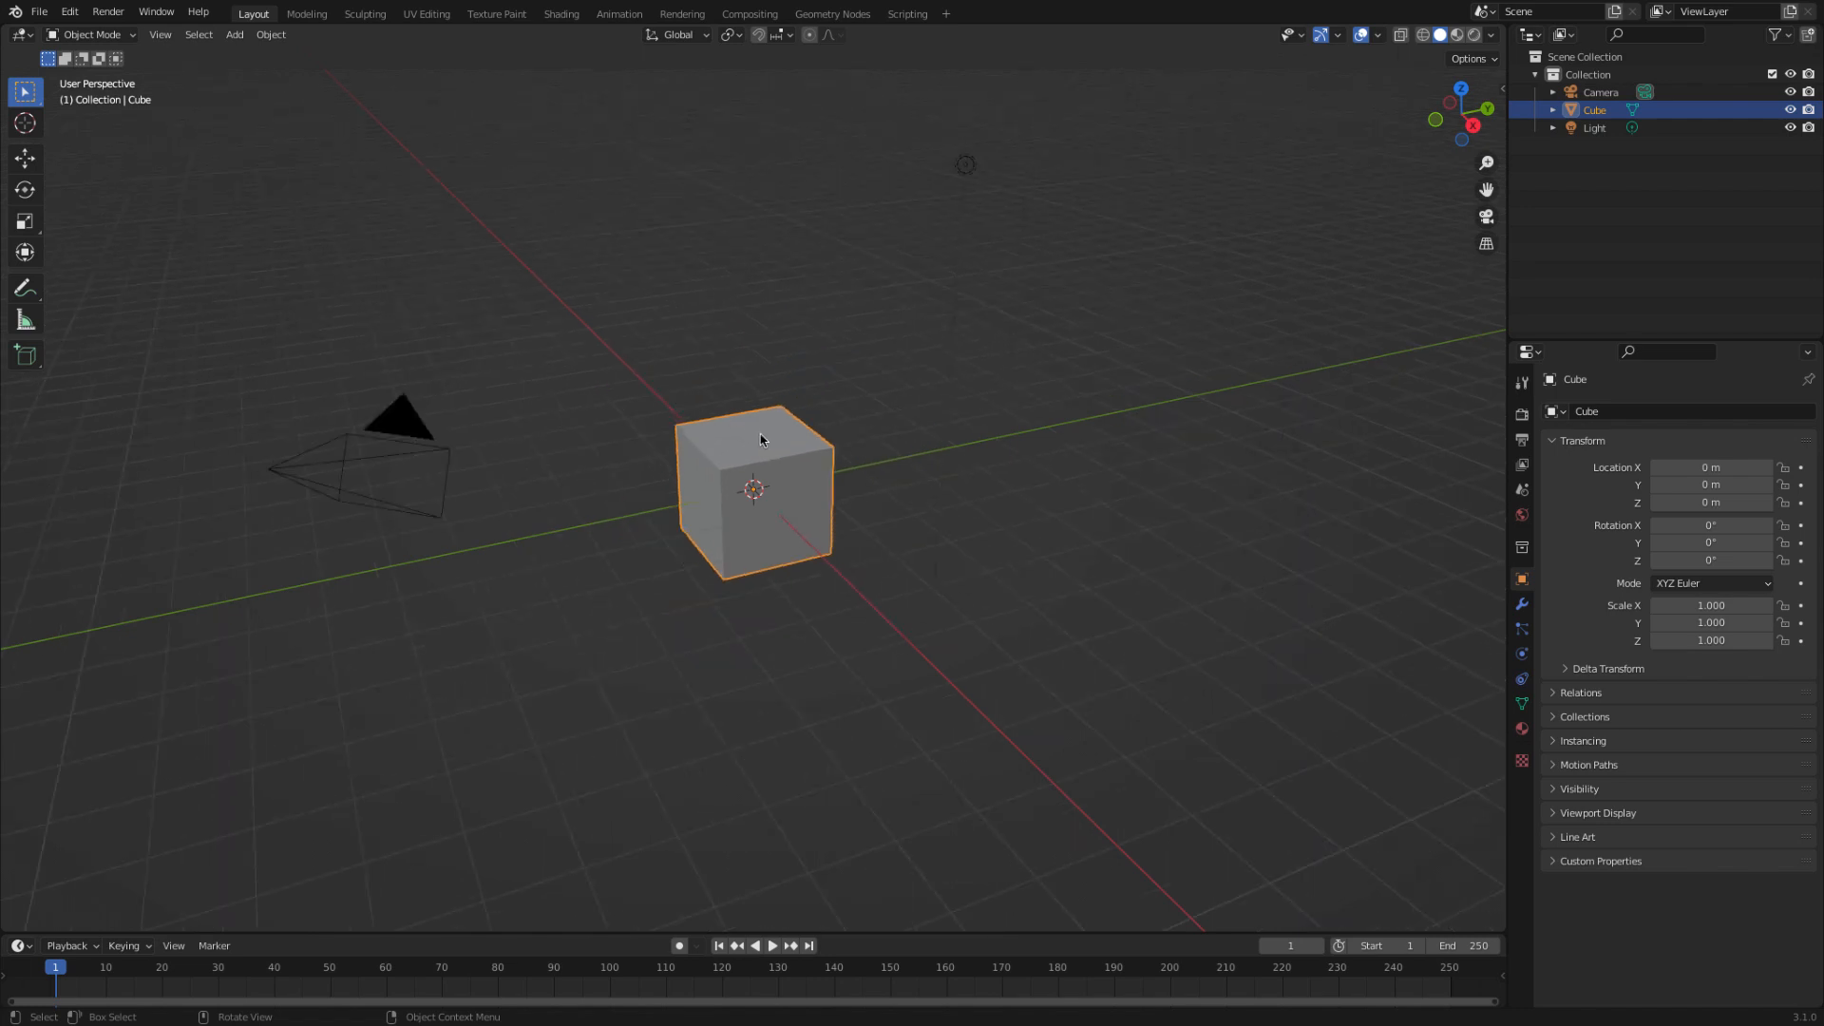
key(x)
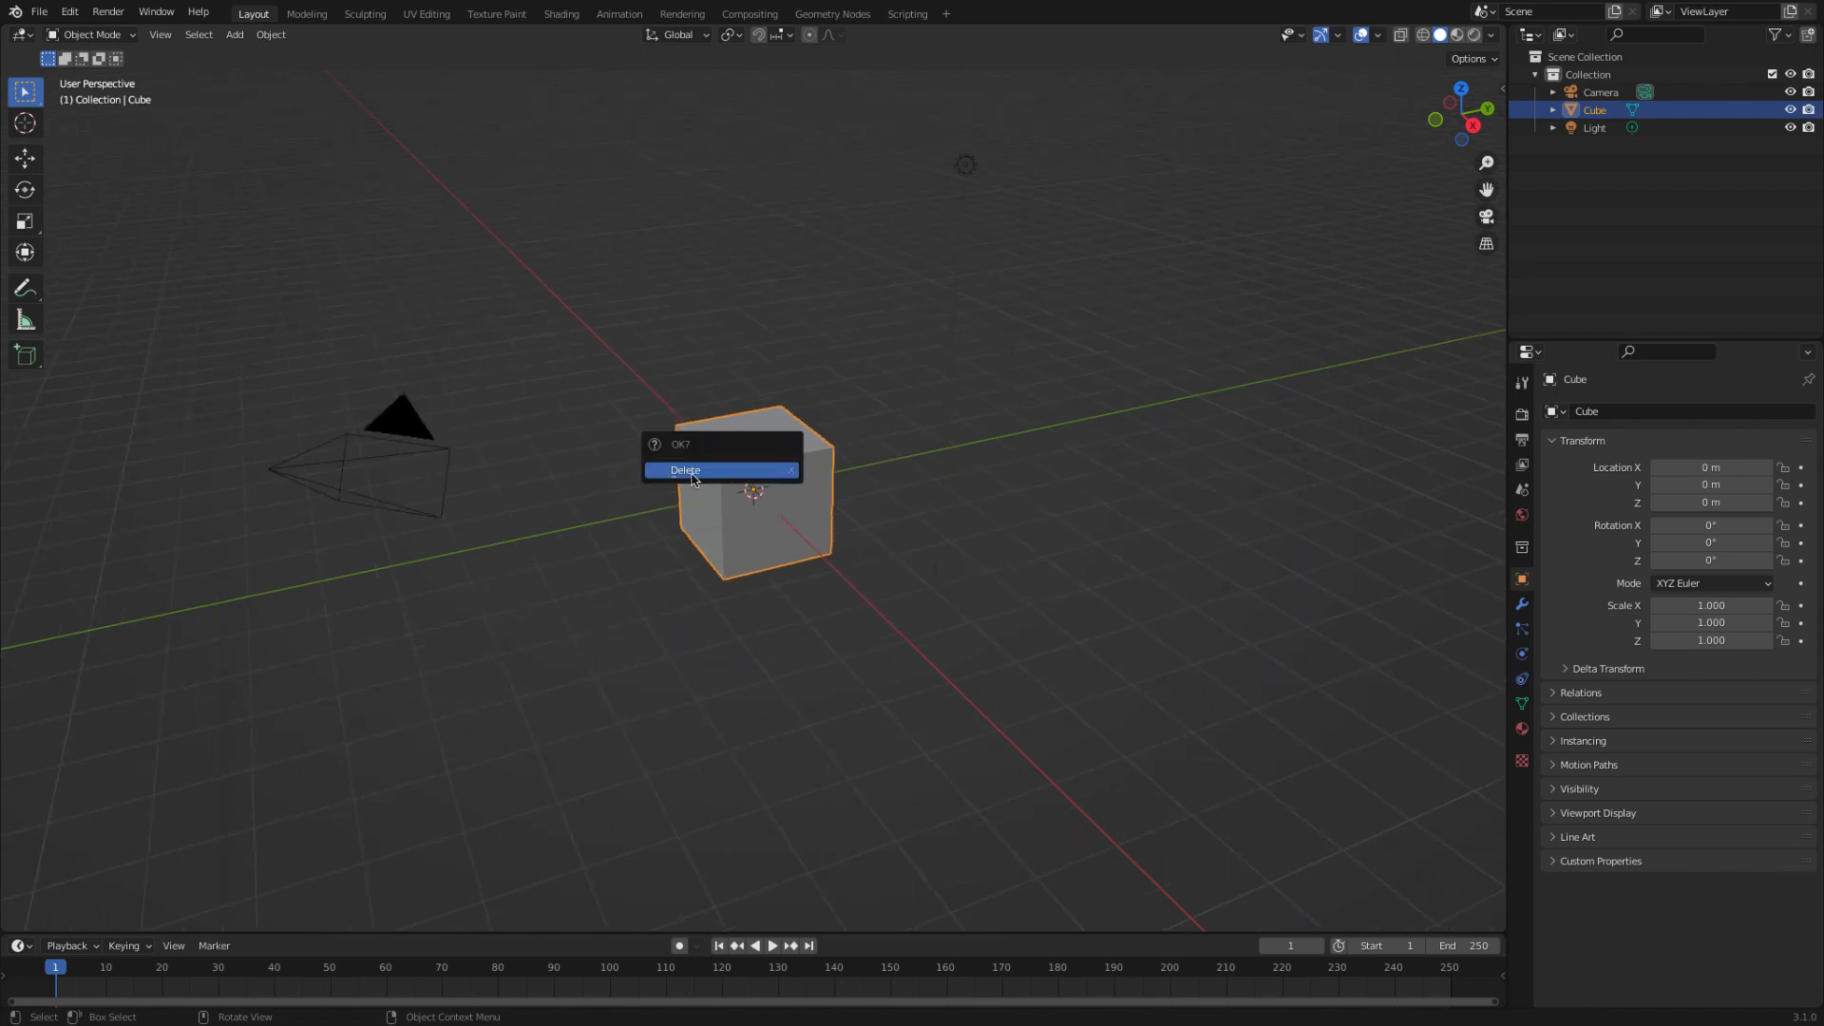
key(x)
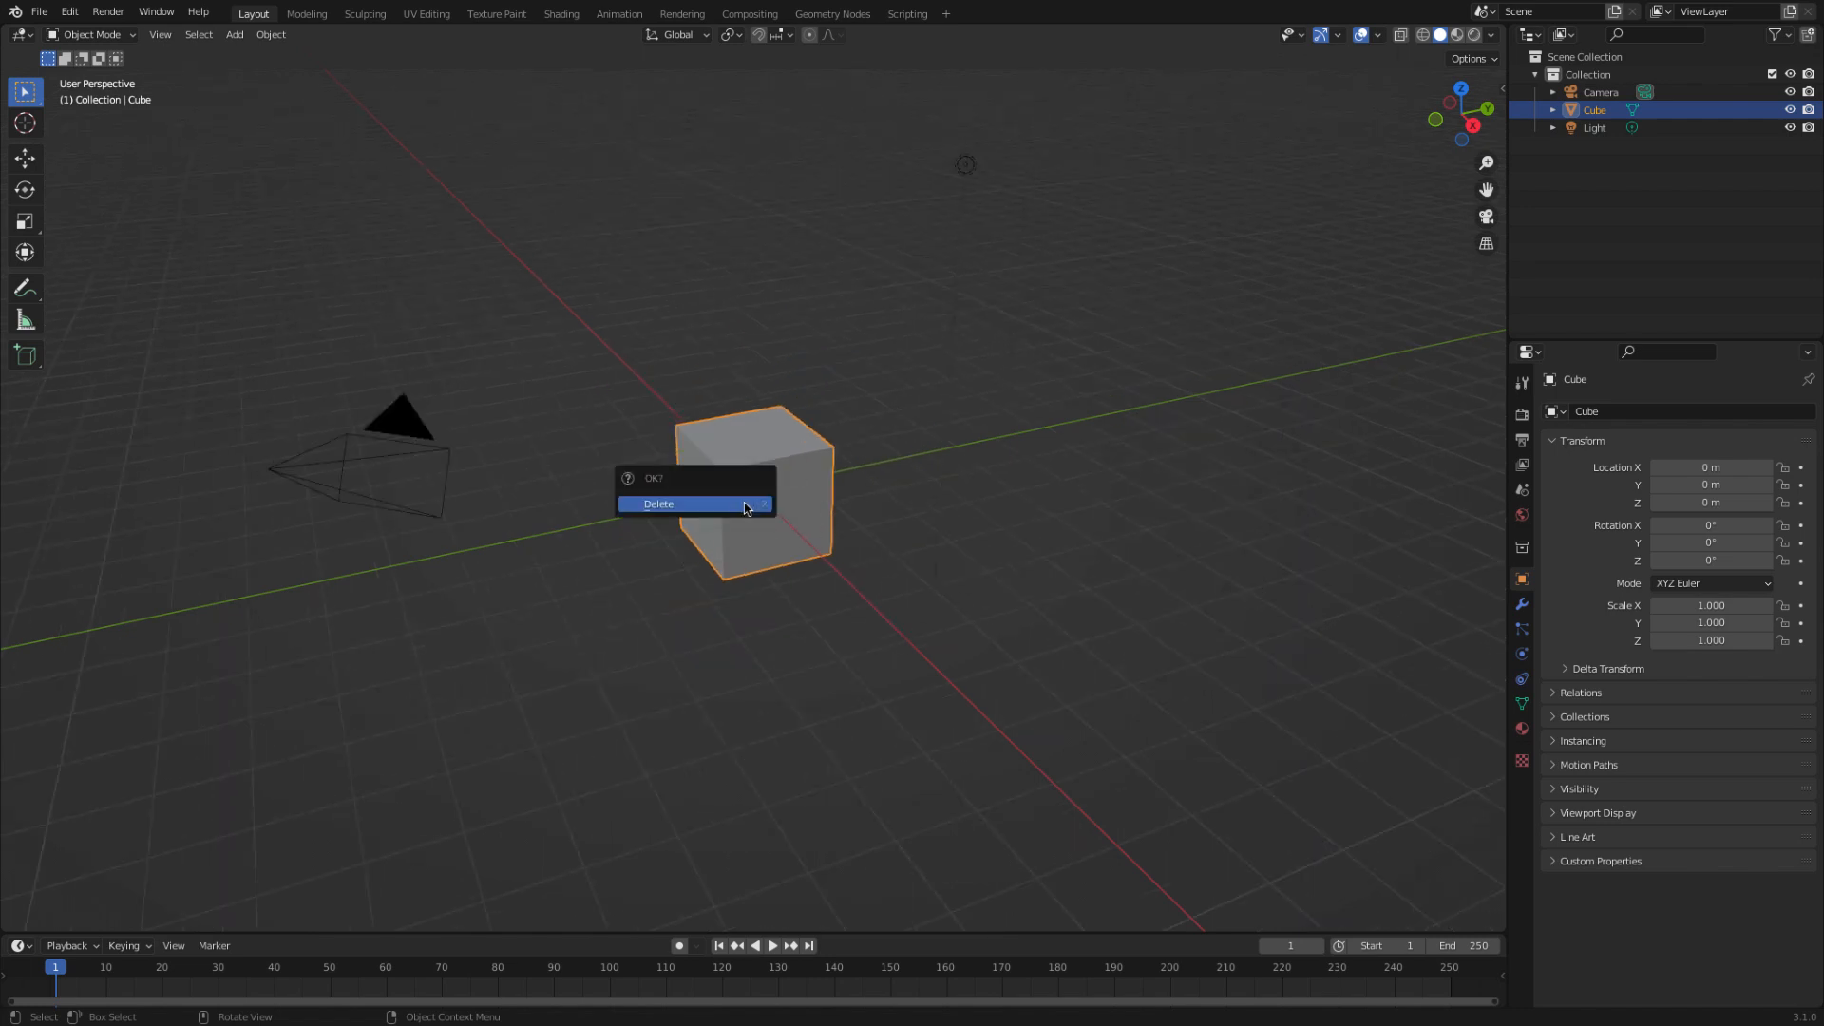
click(746, 505)
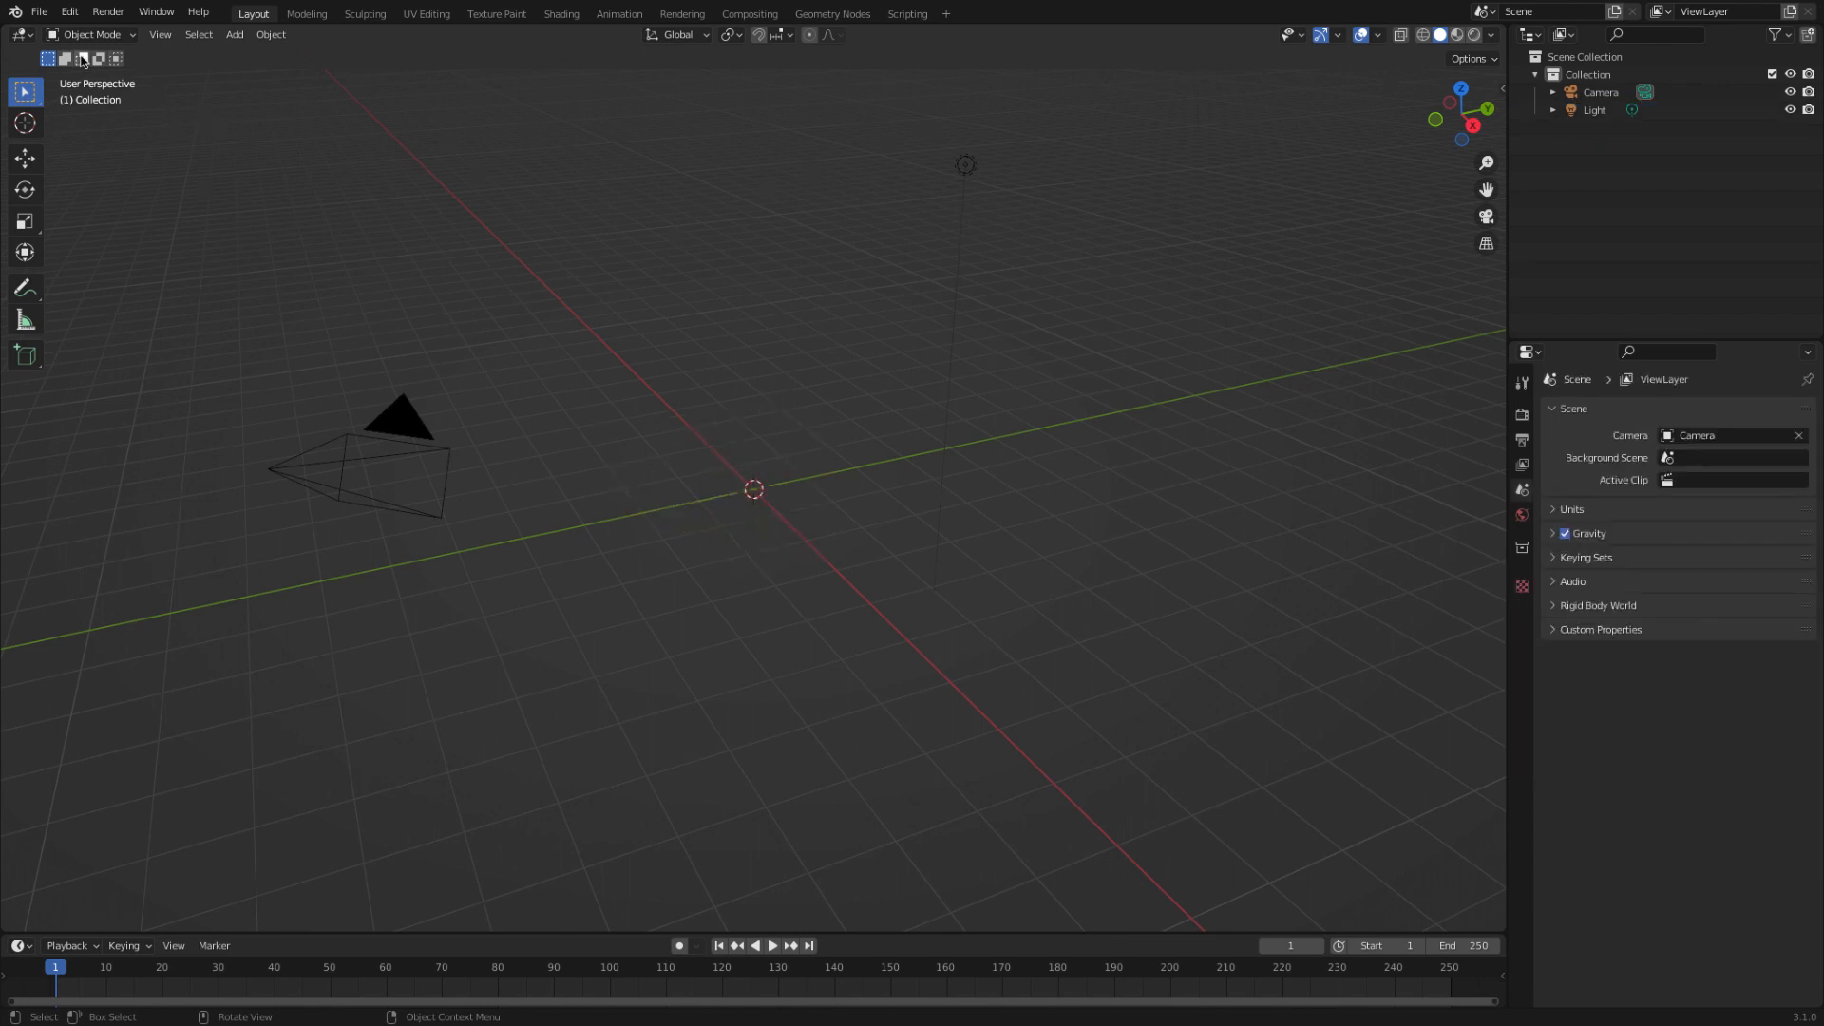
- Import the Wavefront file rose.obj from the Desktop folder with the default import settings
click(39, 12)
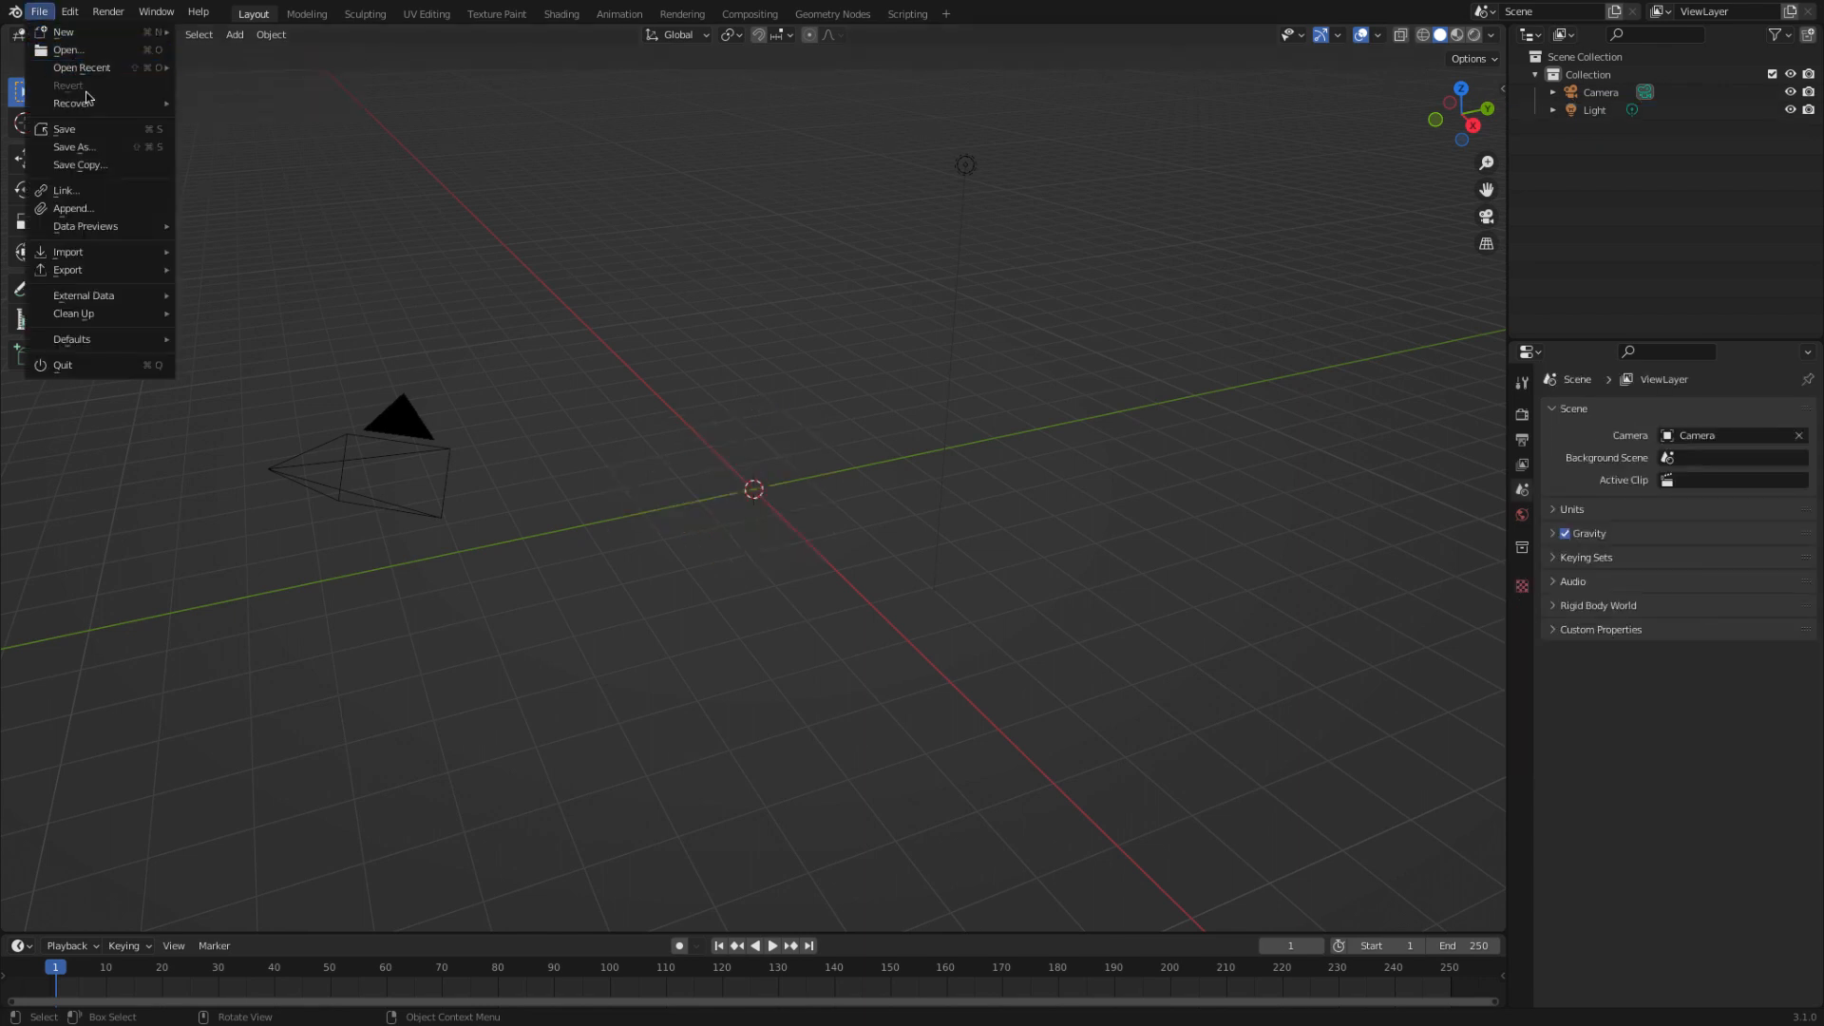
mouse_move(104, 252)
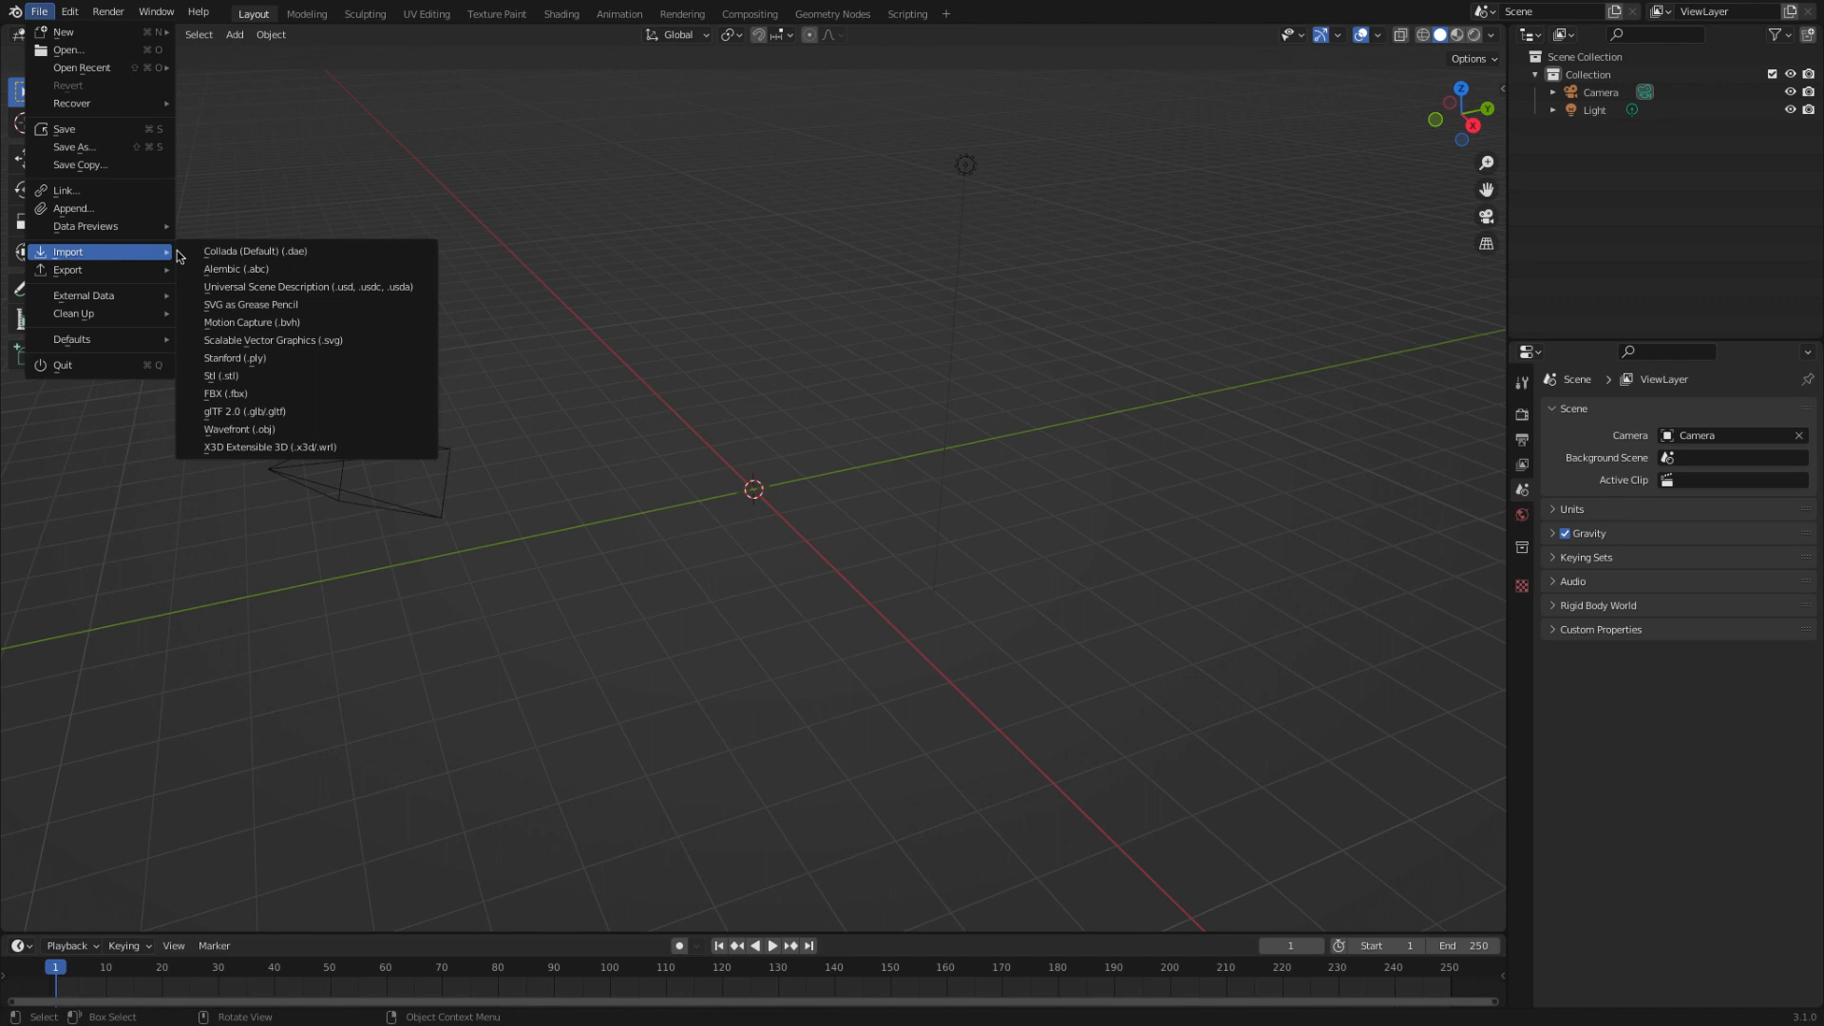
click(283, 432)
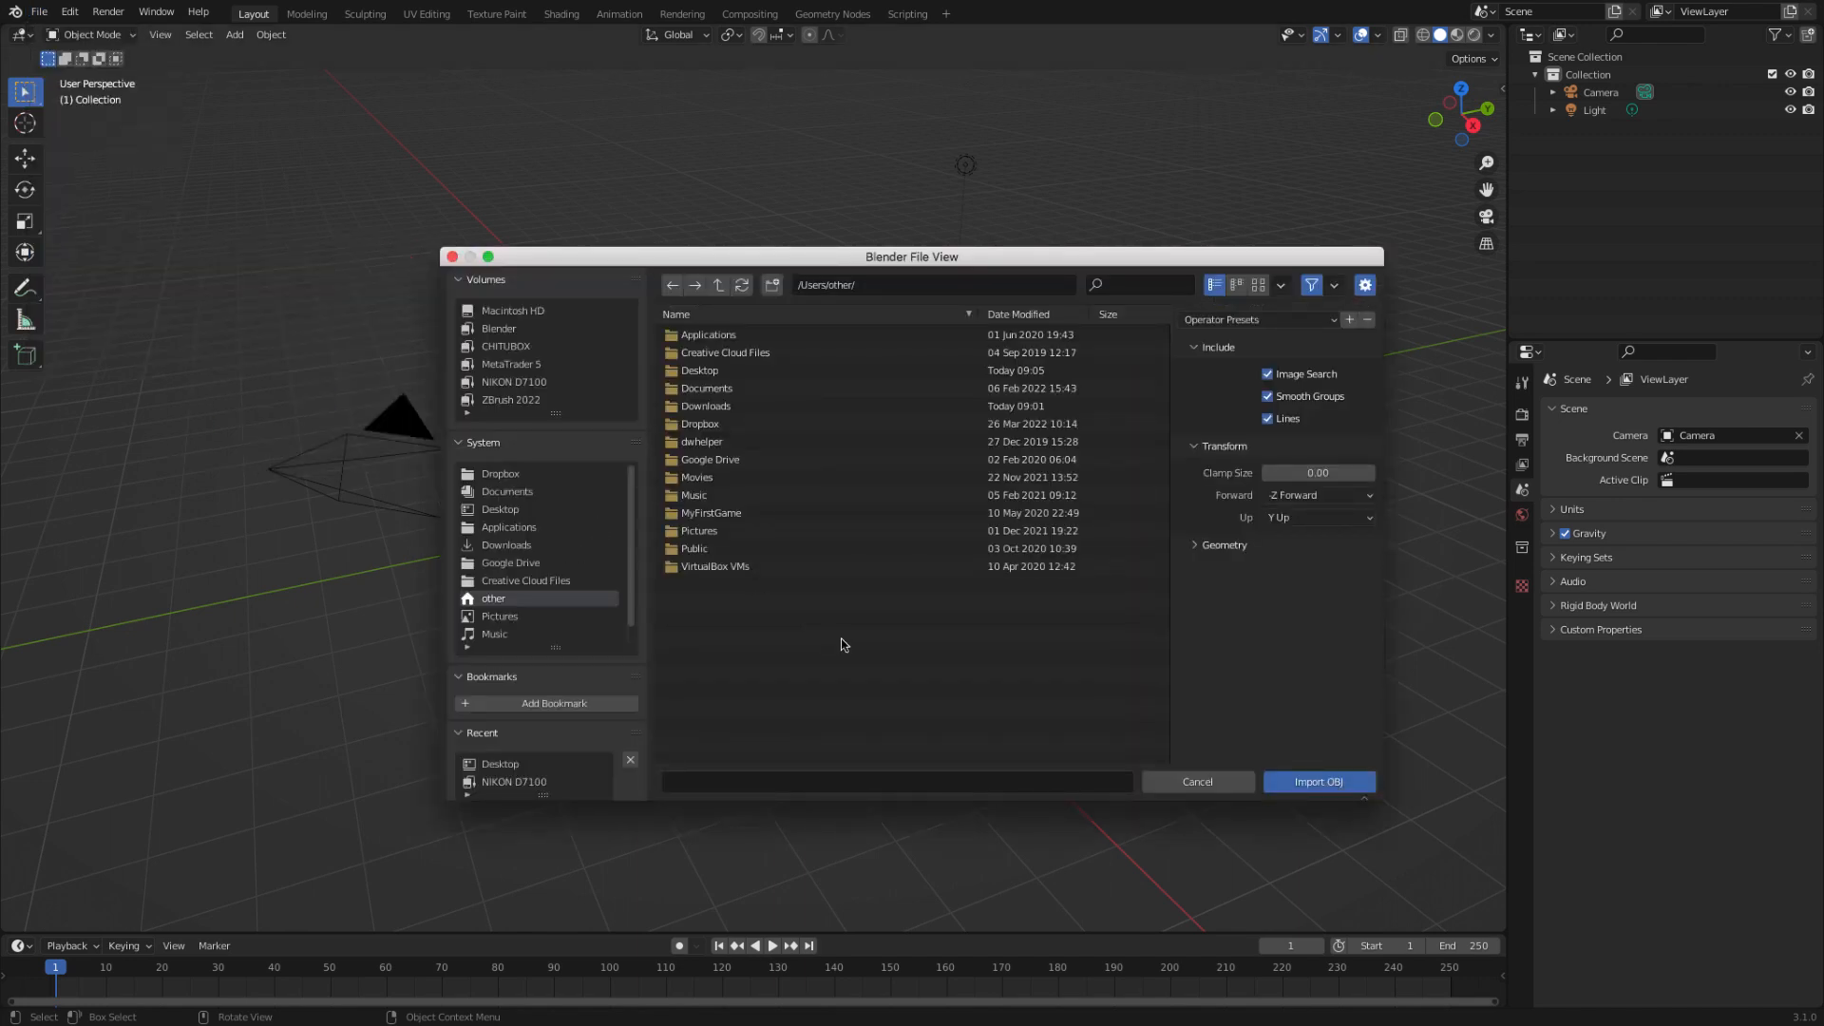
drag(828, 262, 779, 240)
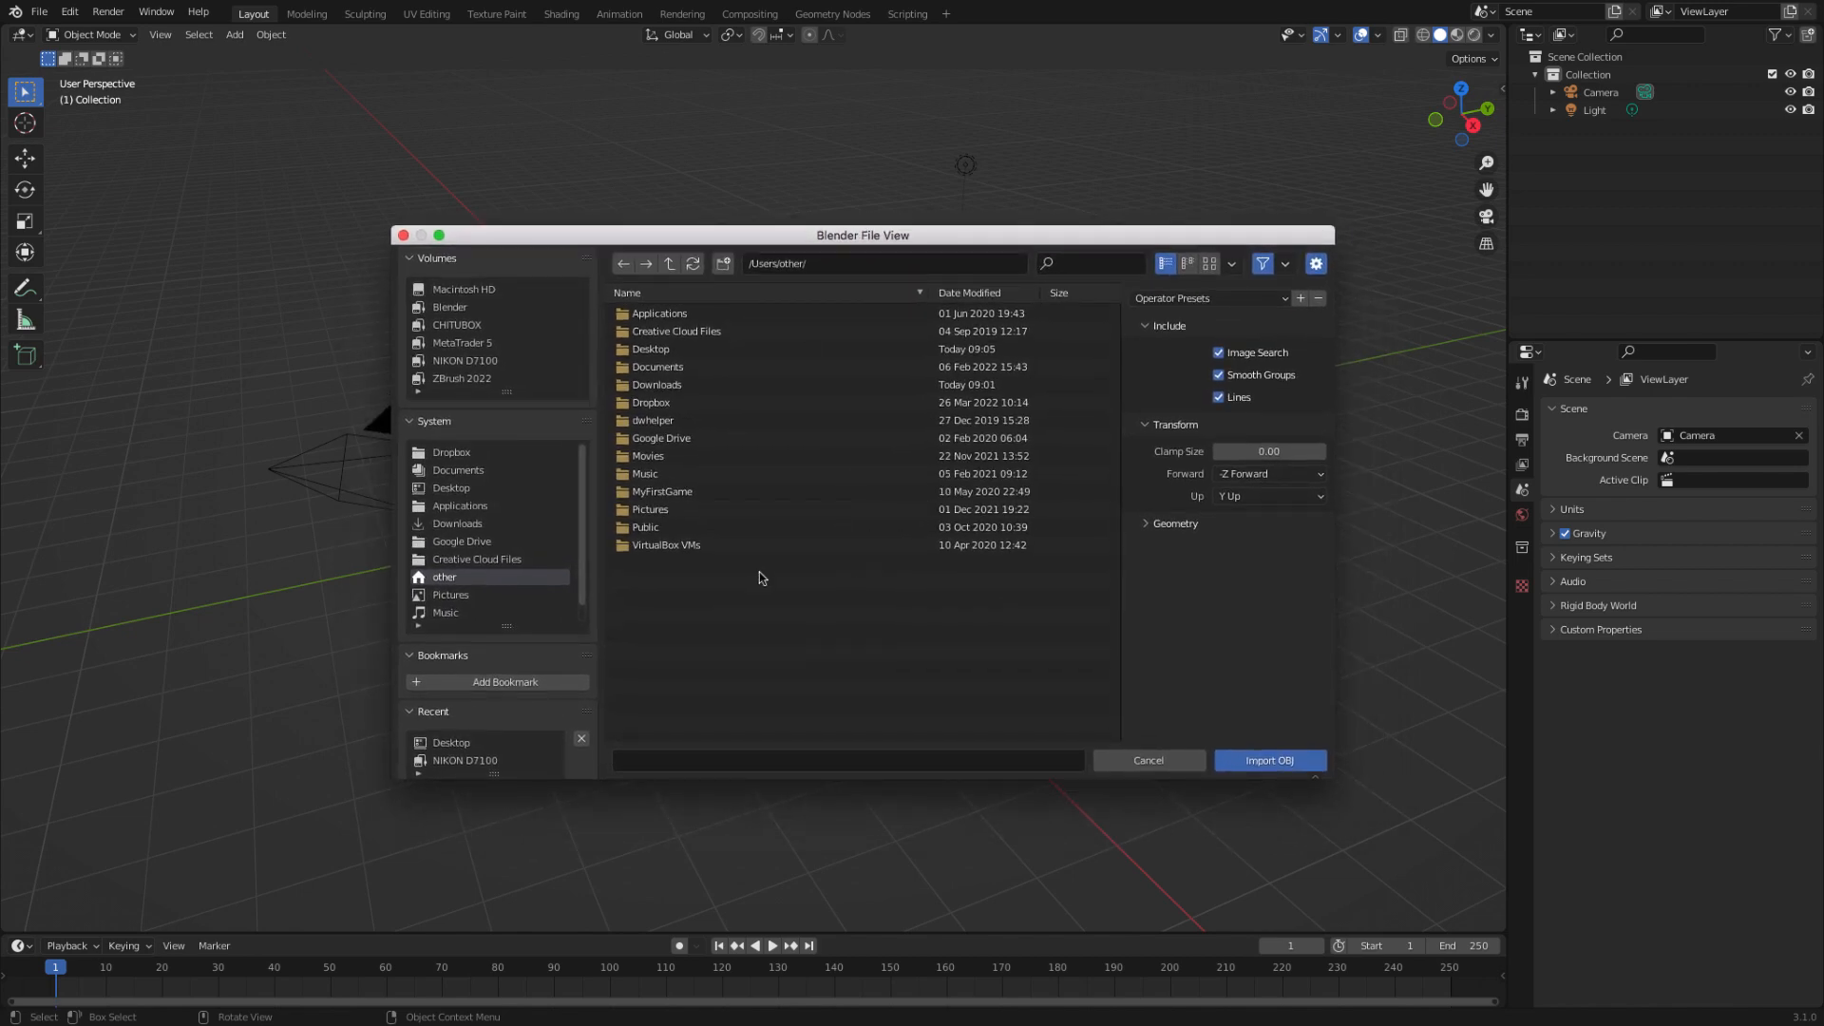
scroll(484, 418, down, 1)
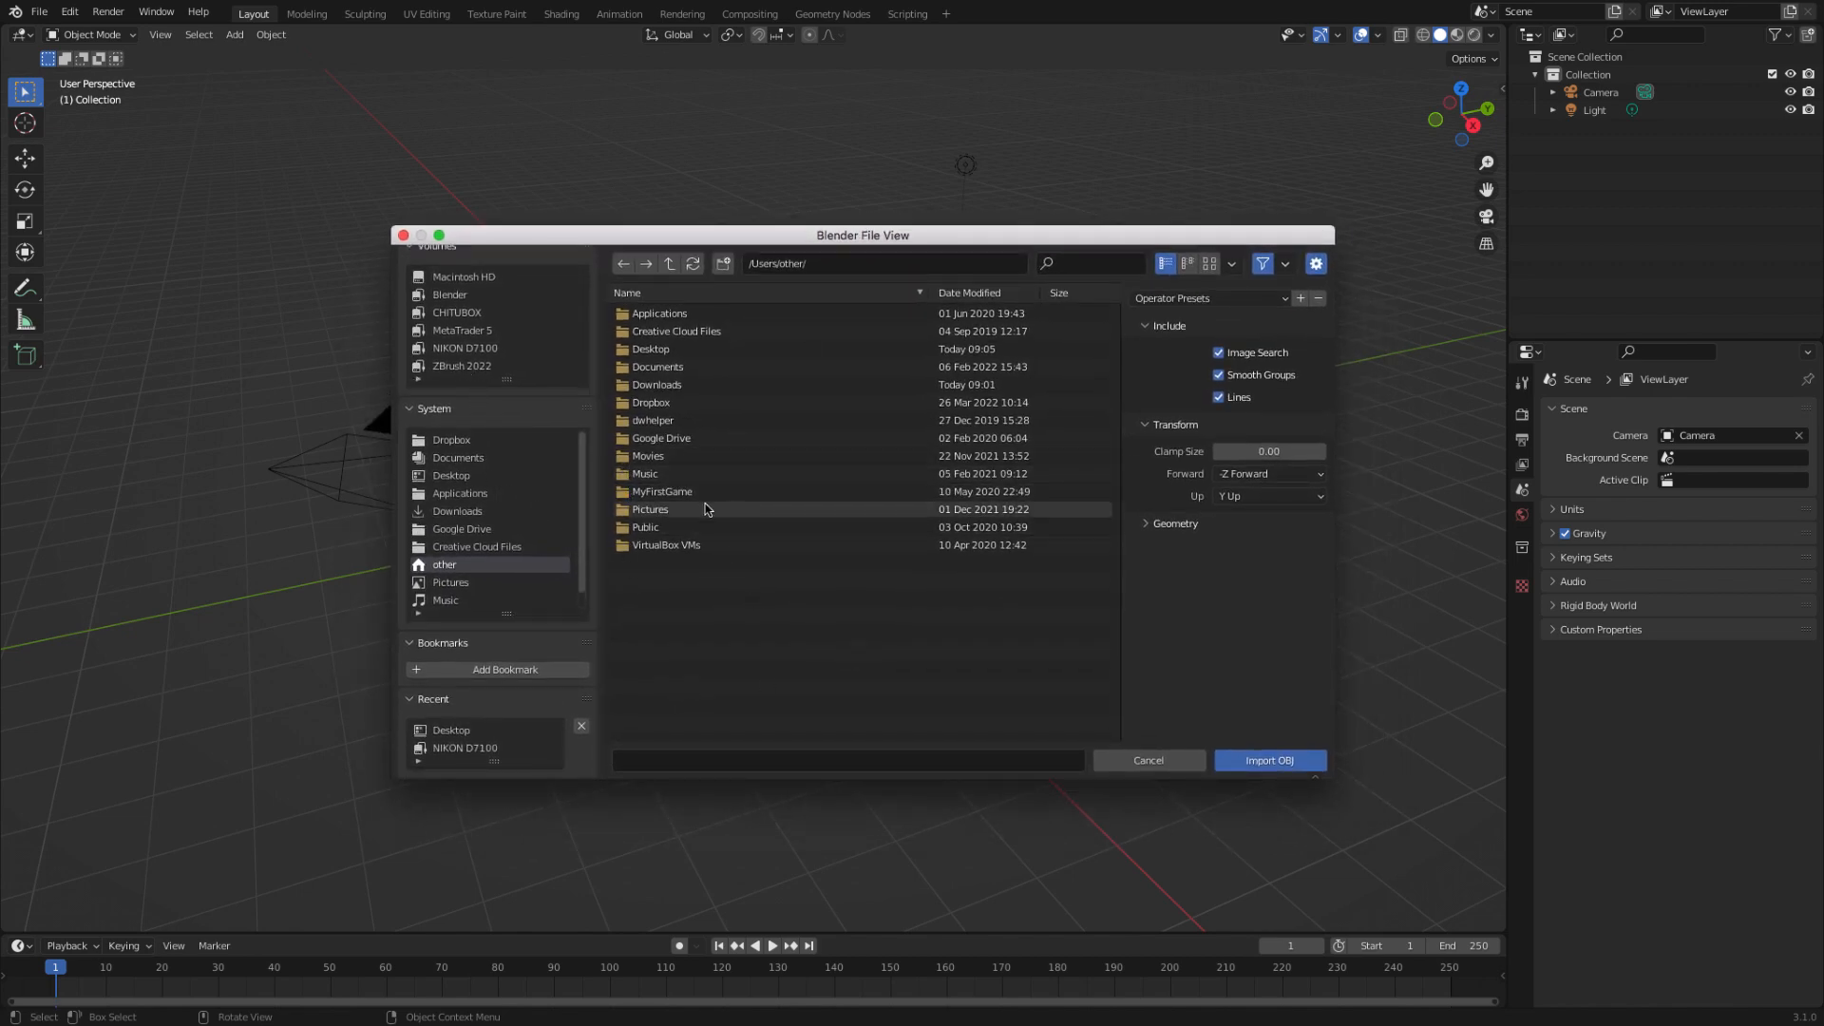
click(454, 476)
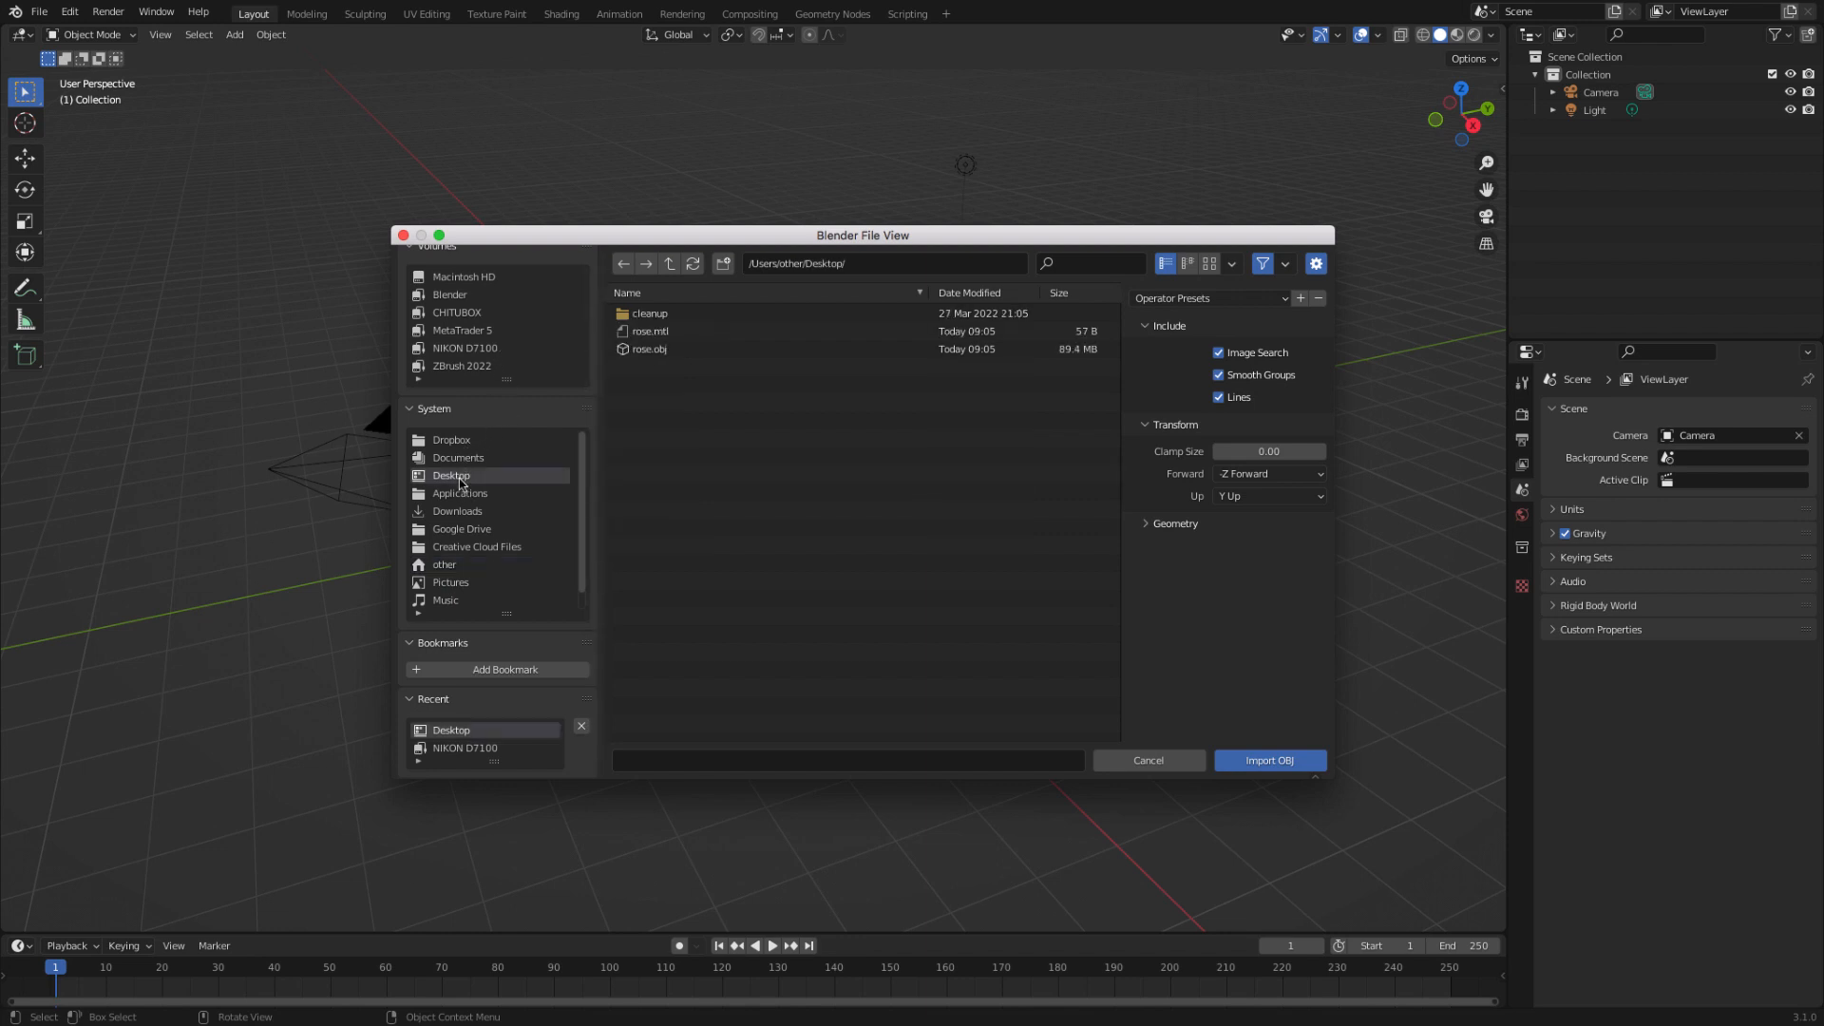
click(649, 349)
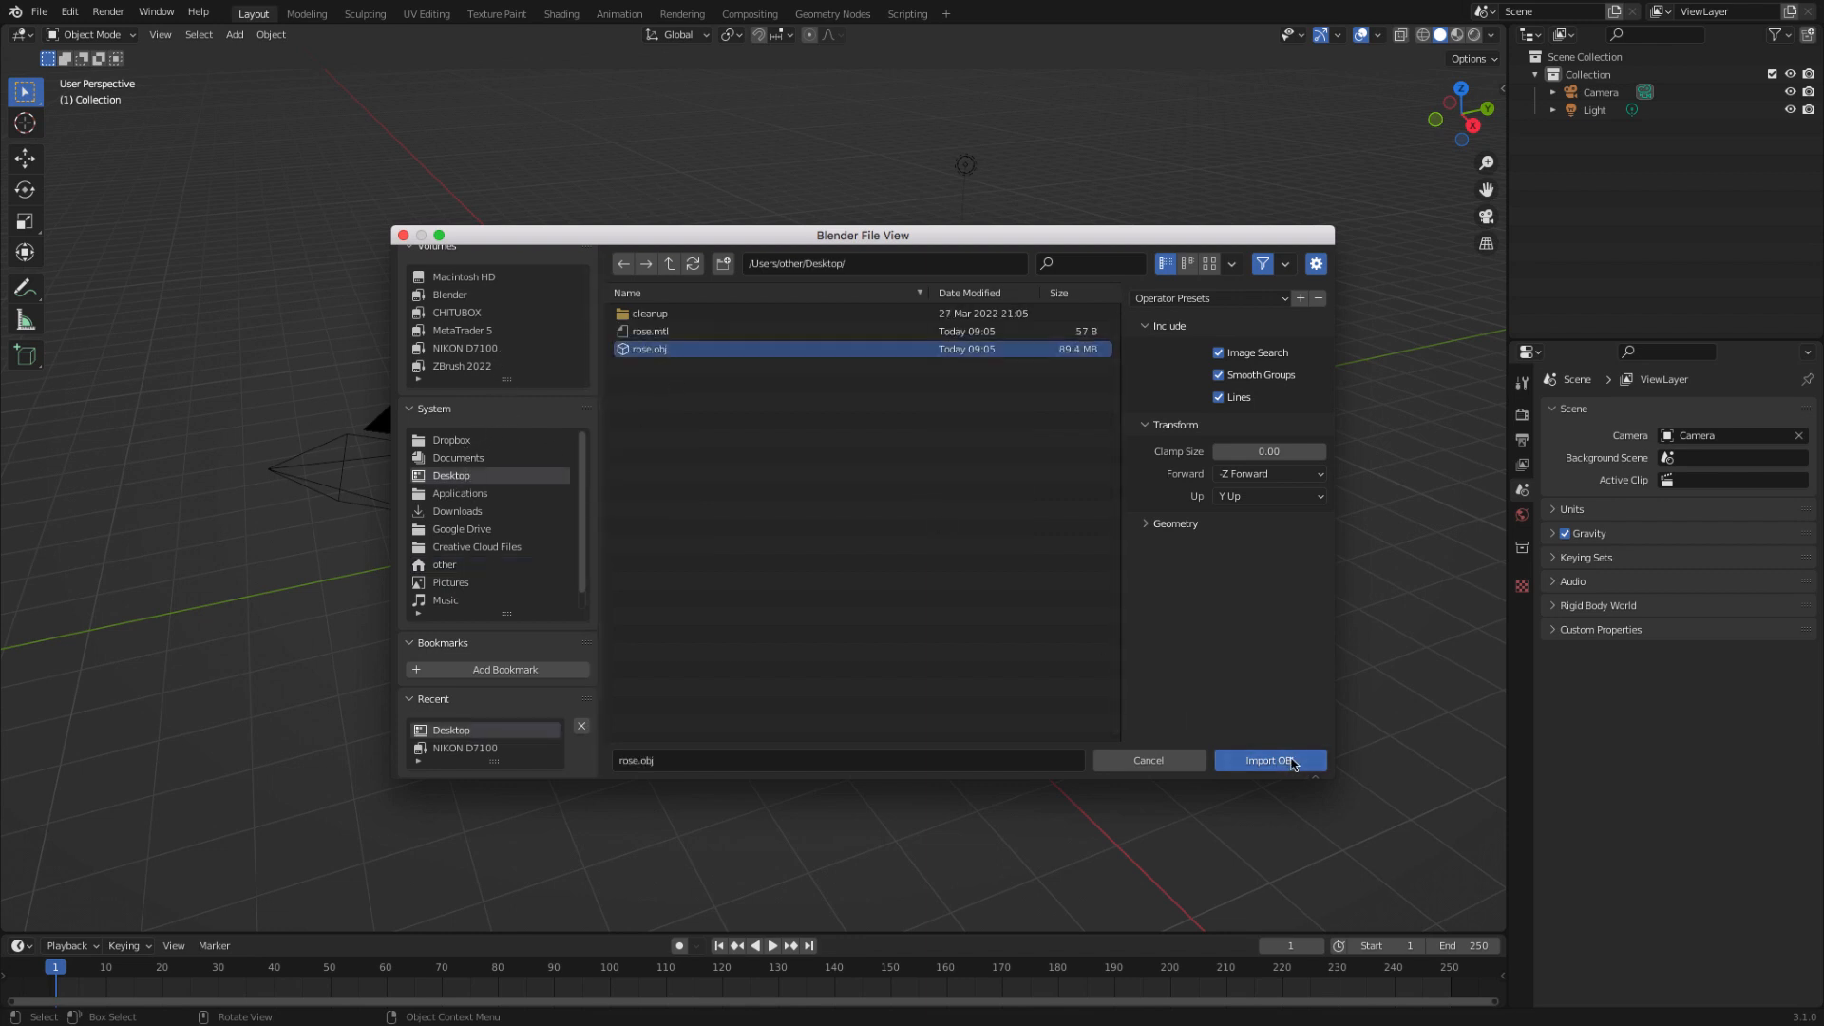
click(1282, 760)
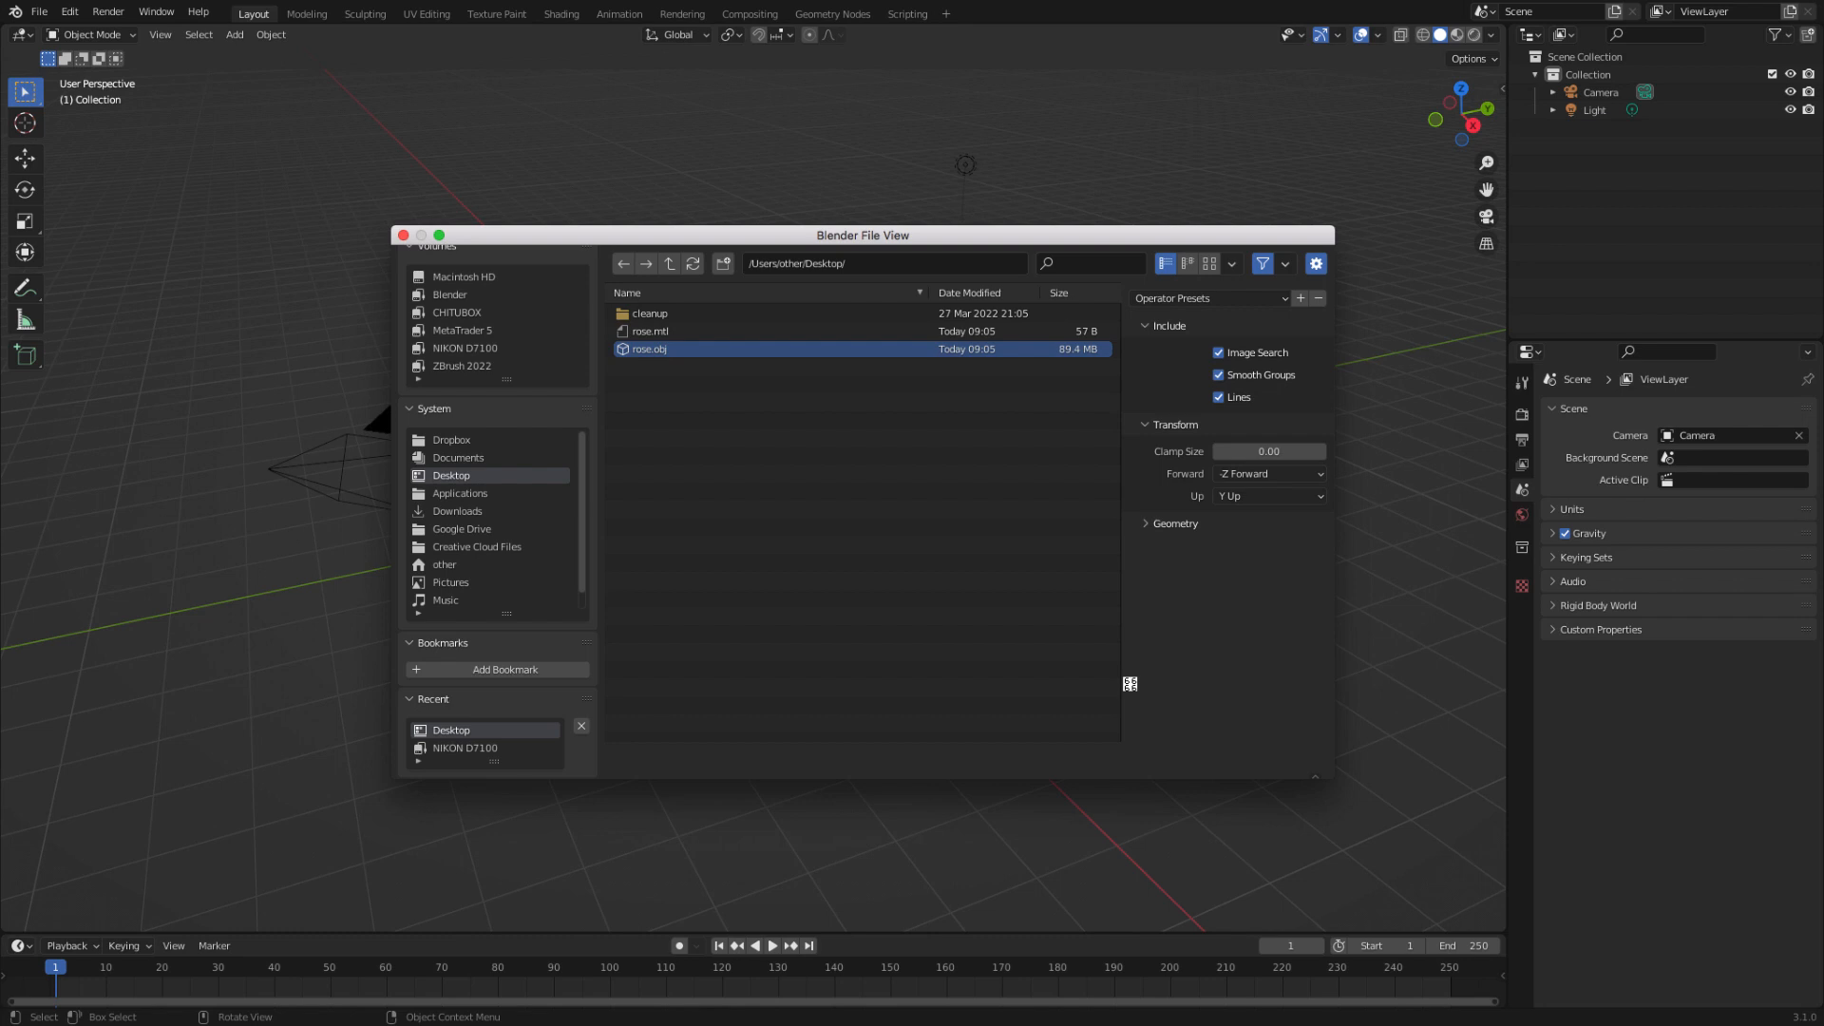
key(XF86AudioRaiseVolume)
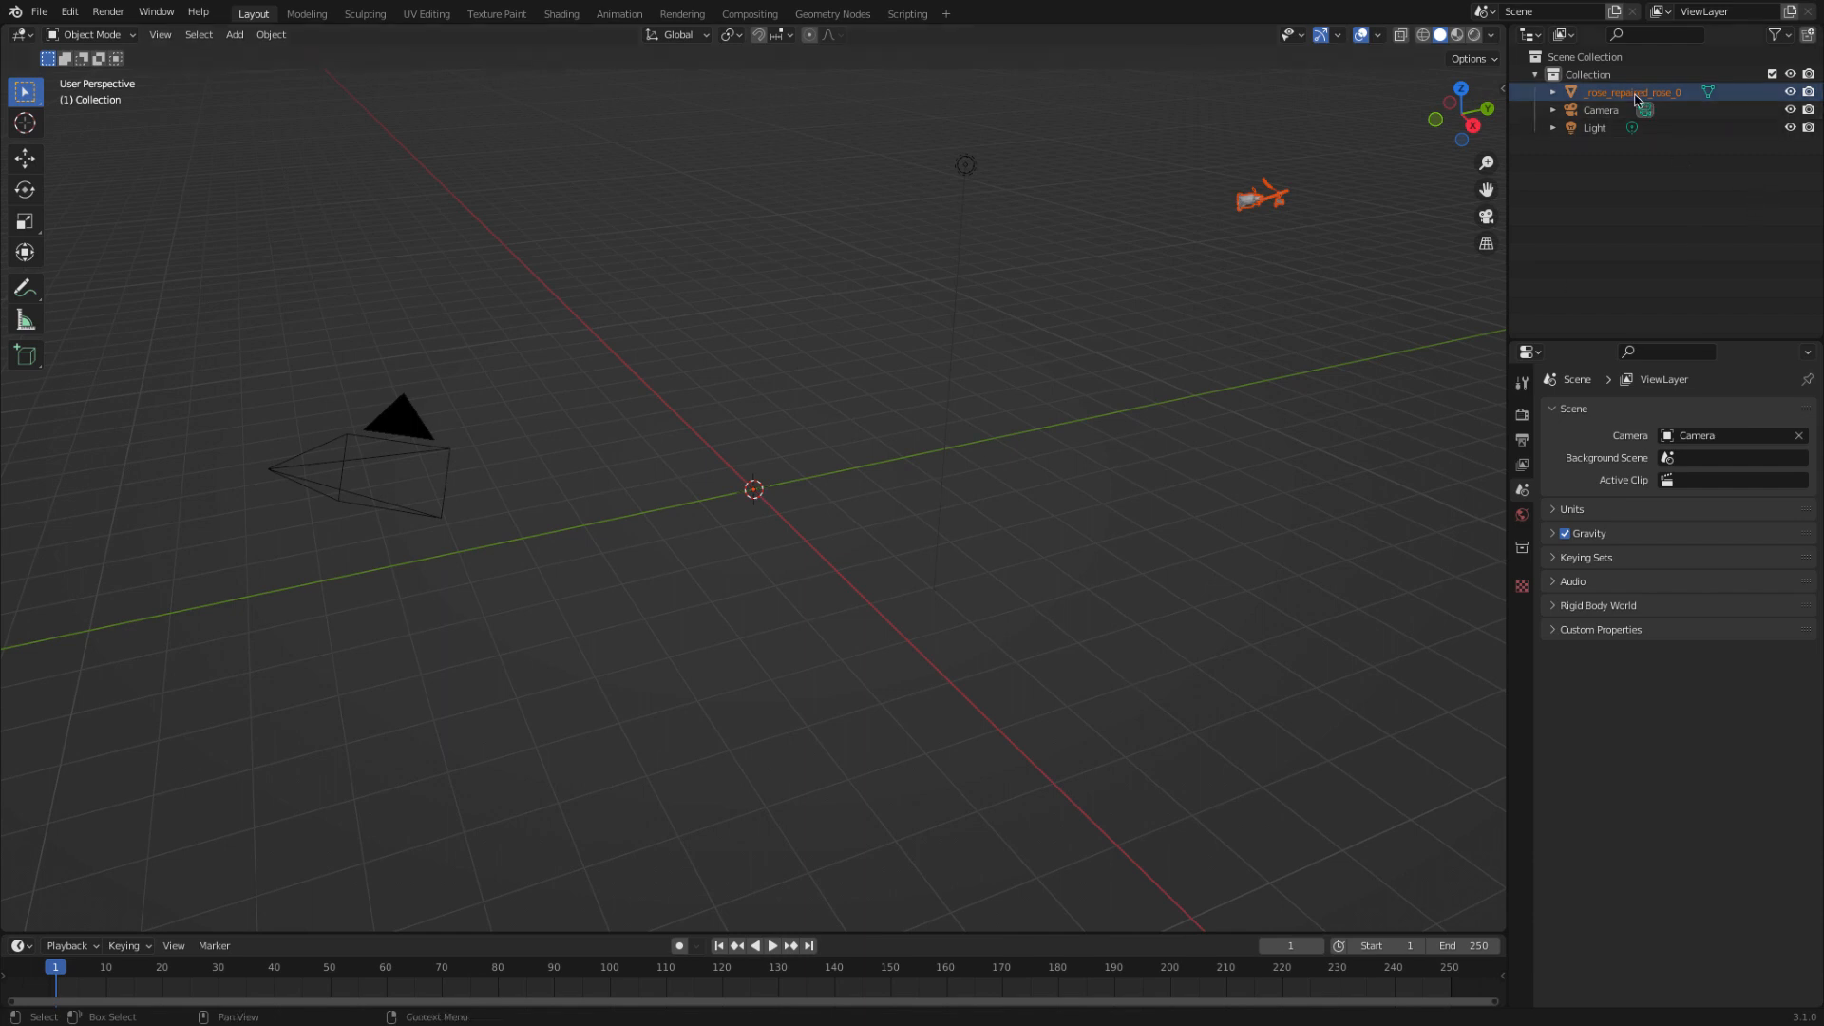
- Make the imported rose mesh the active object and enter Edit Mode on it
scroll(1313, 245, up, 1)
scroll(1313, 248, down, 3)
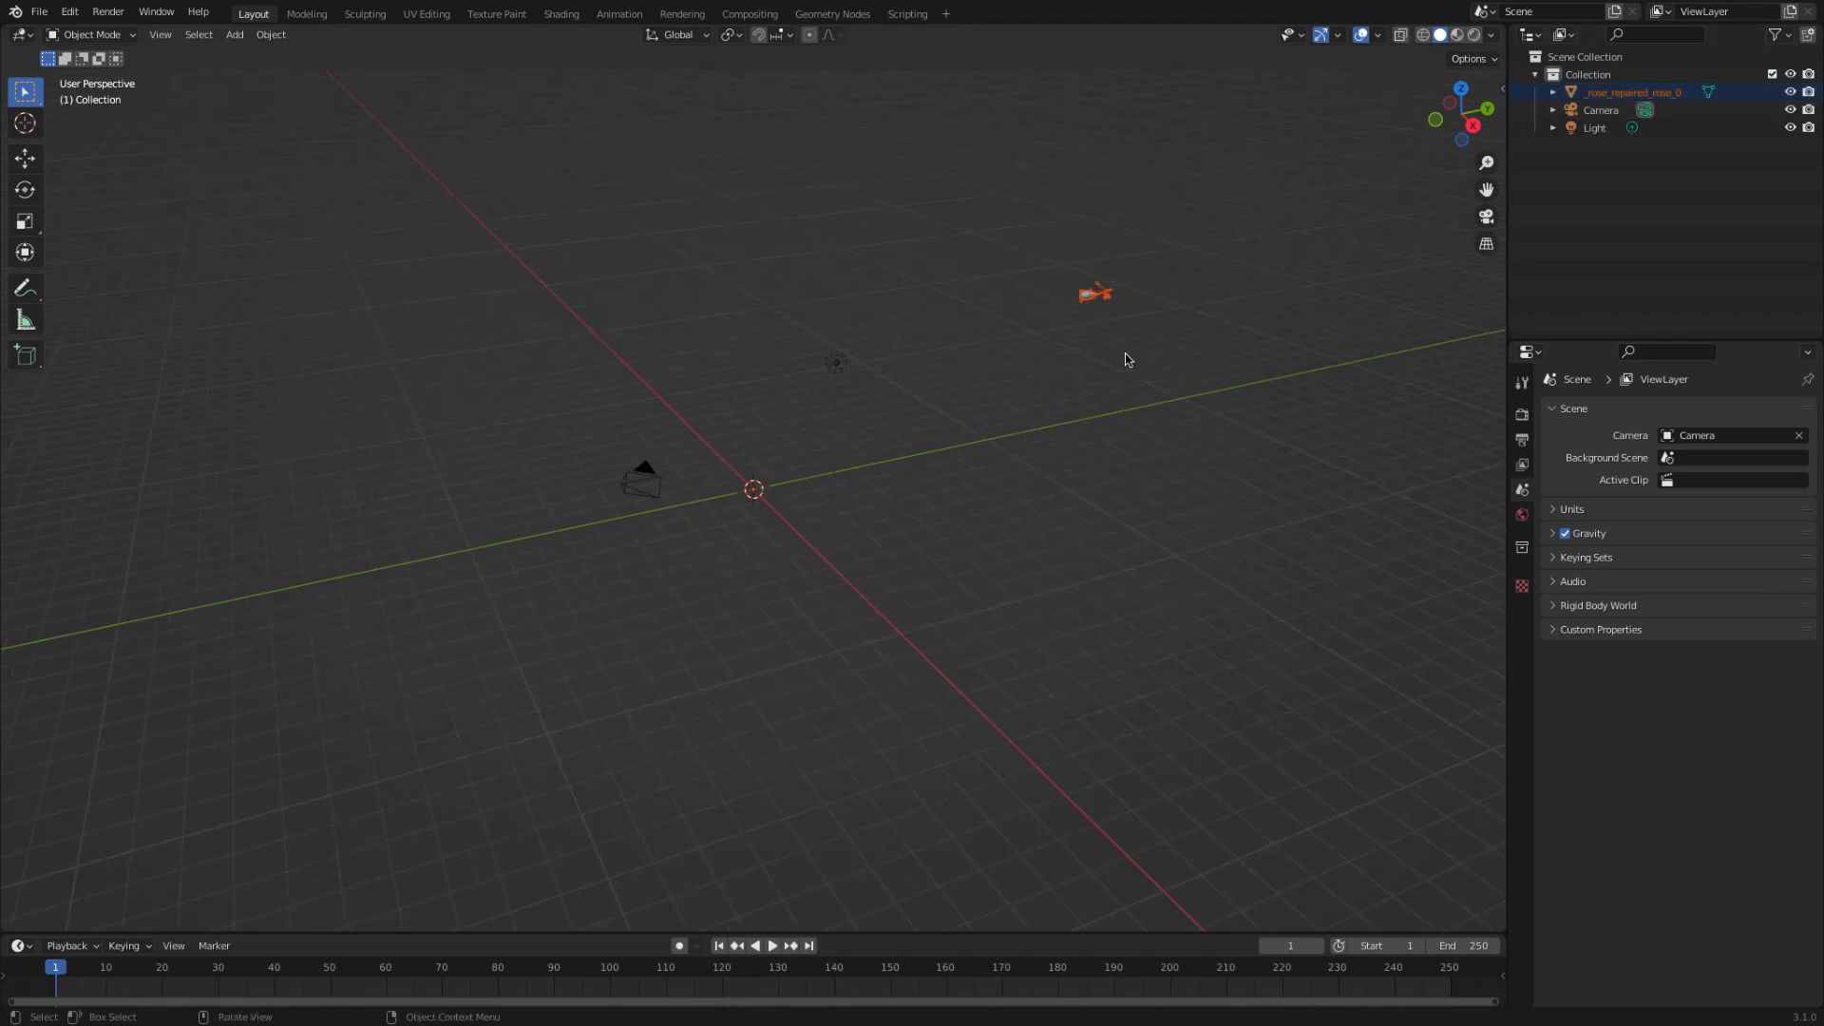
scroll(1209, 259, up, 3)
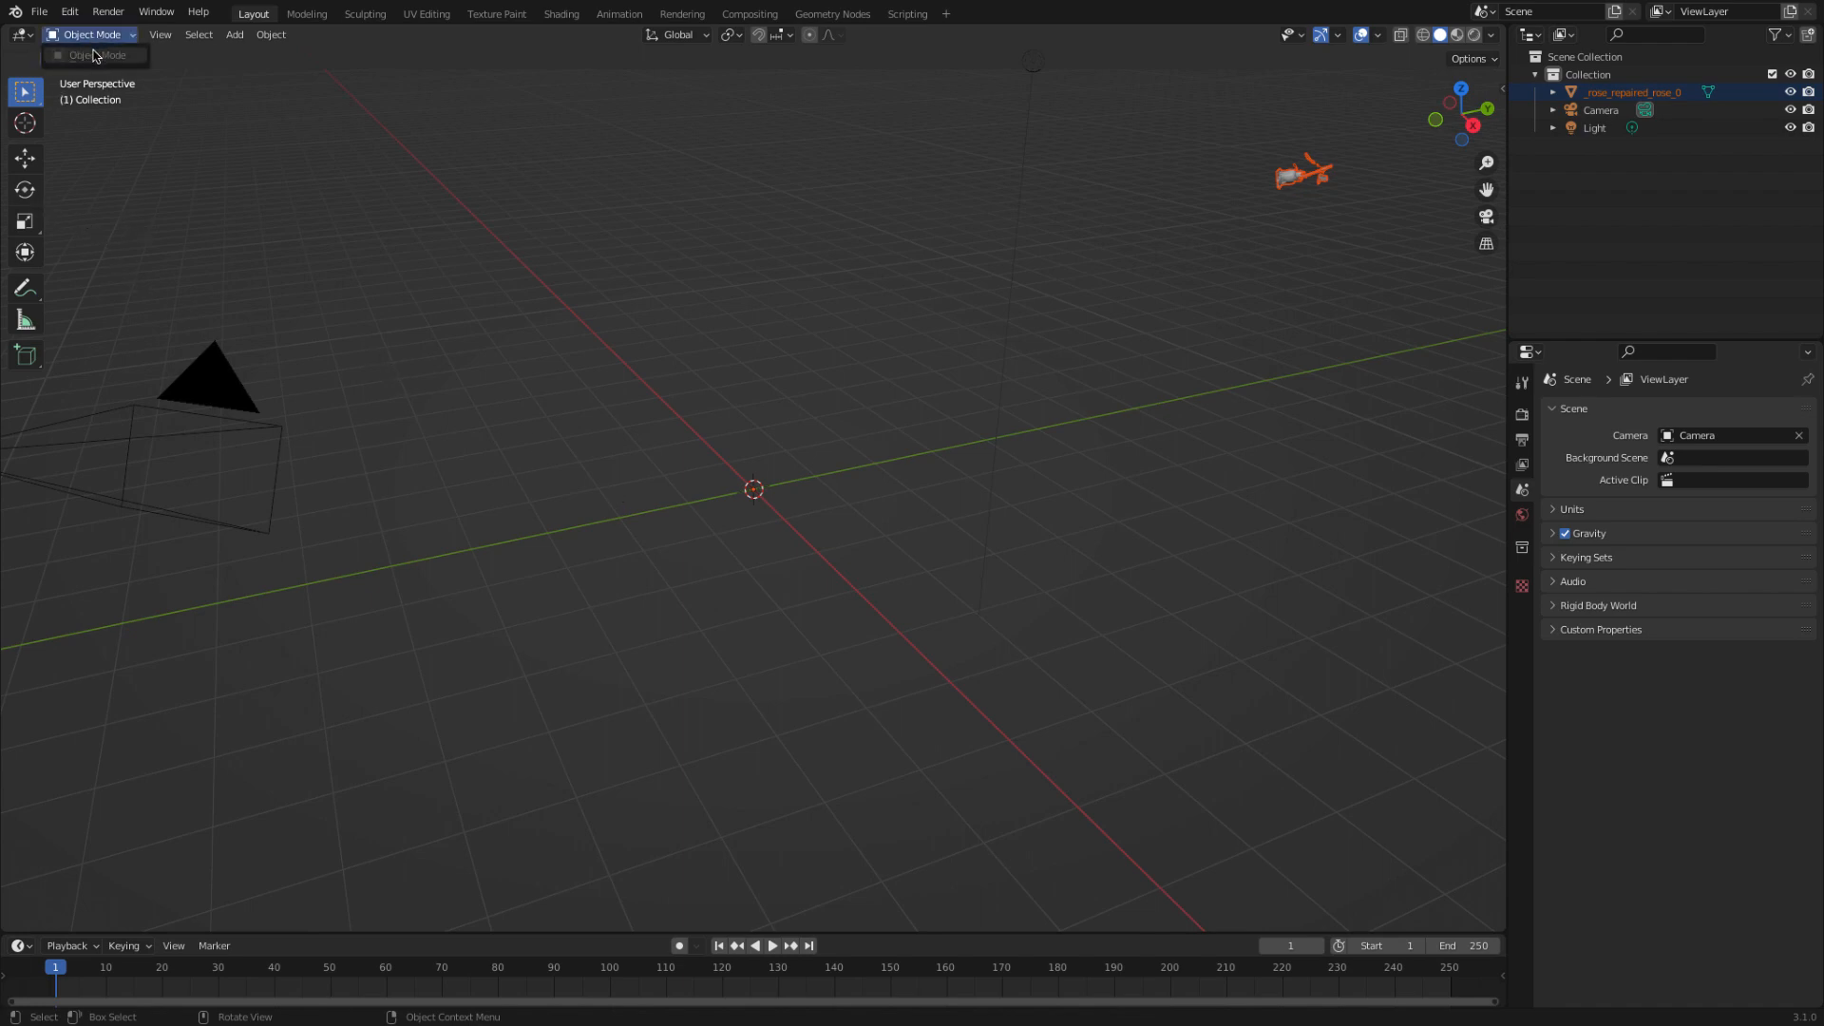
click(1300, 178)
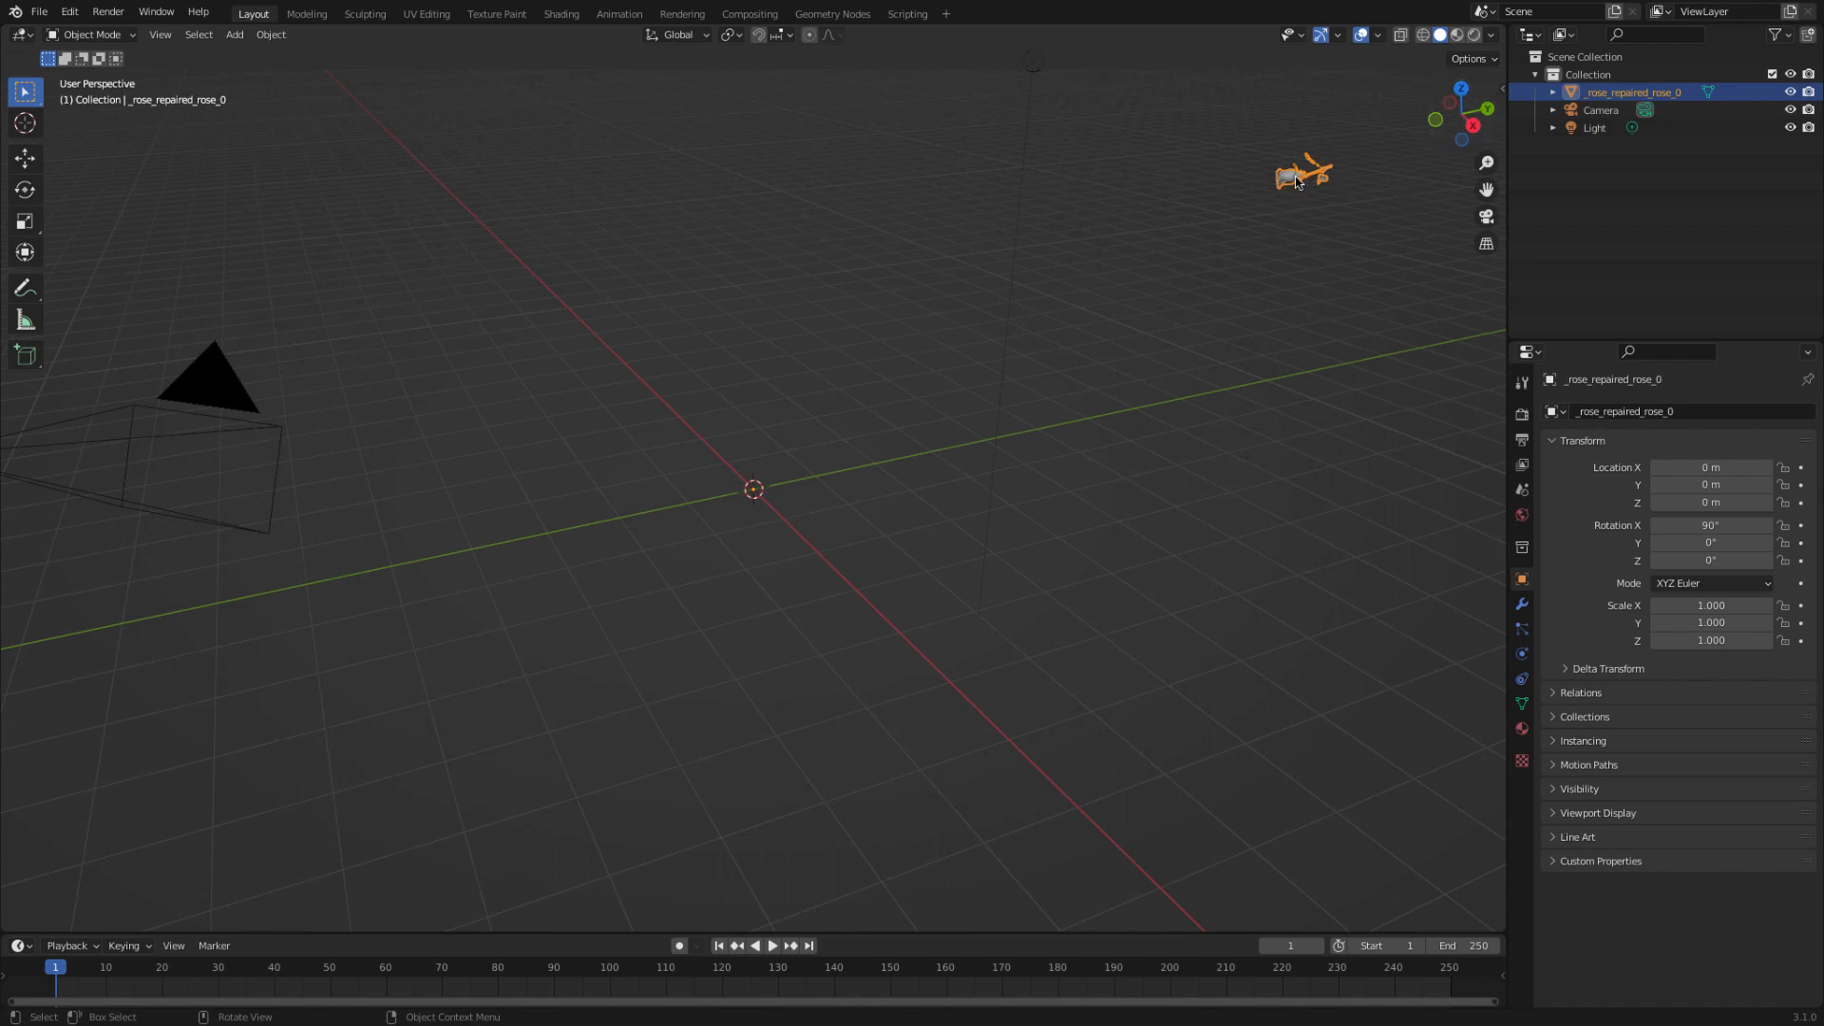
middle_drag(1298, 180, 1099, 105)
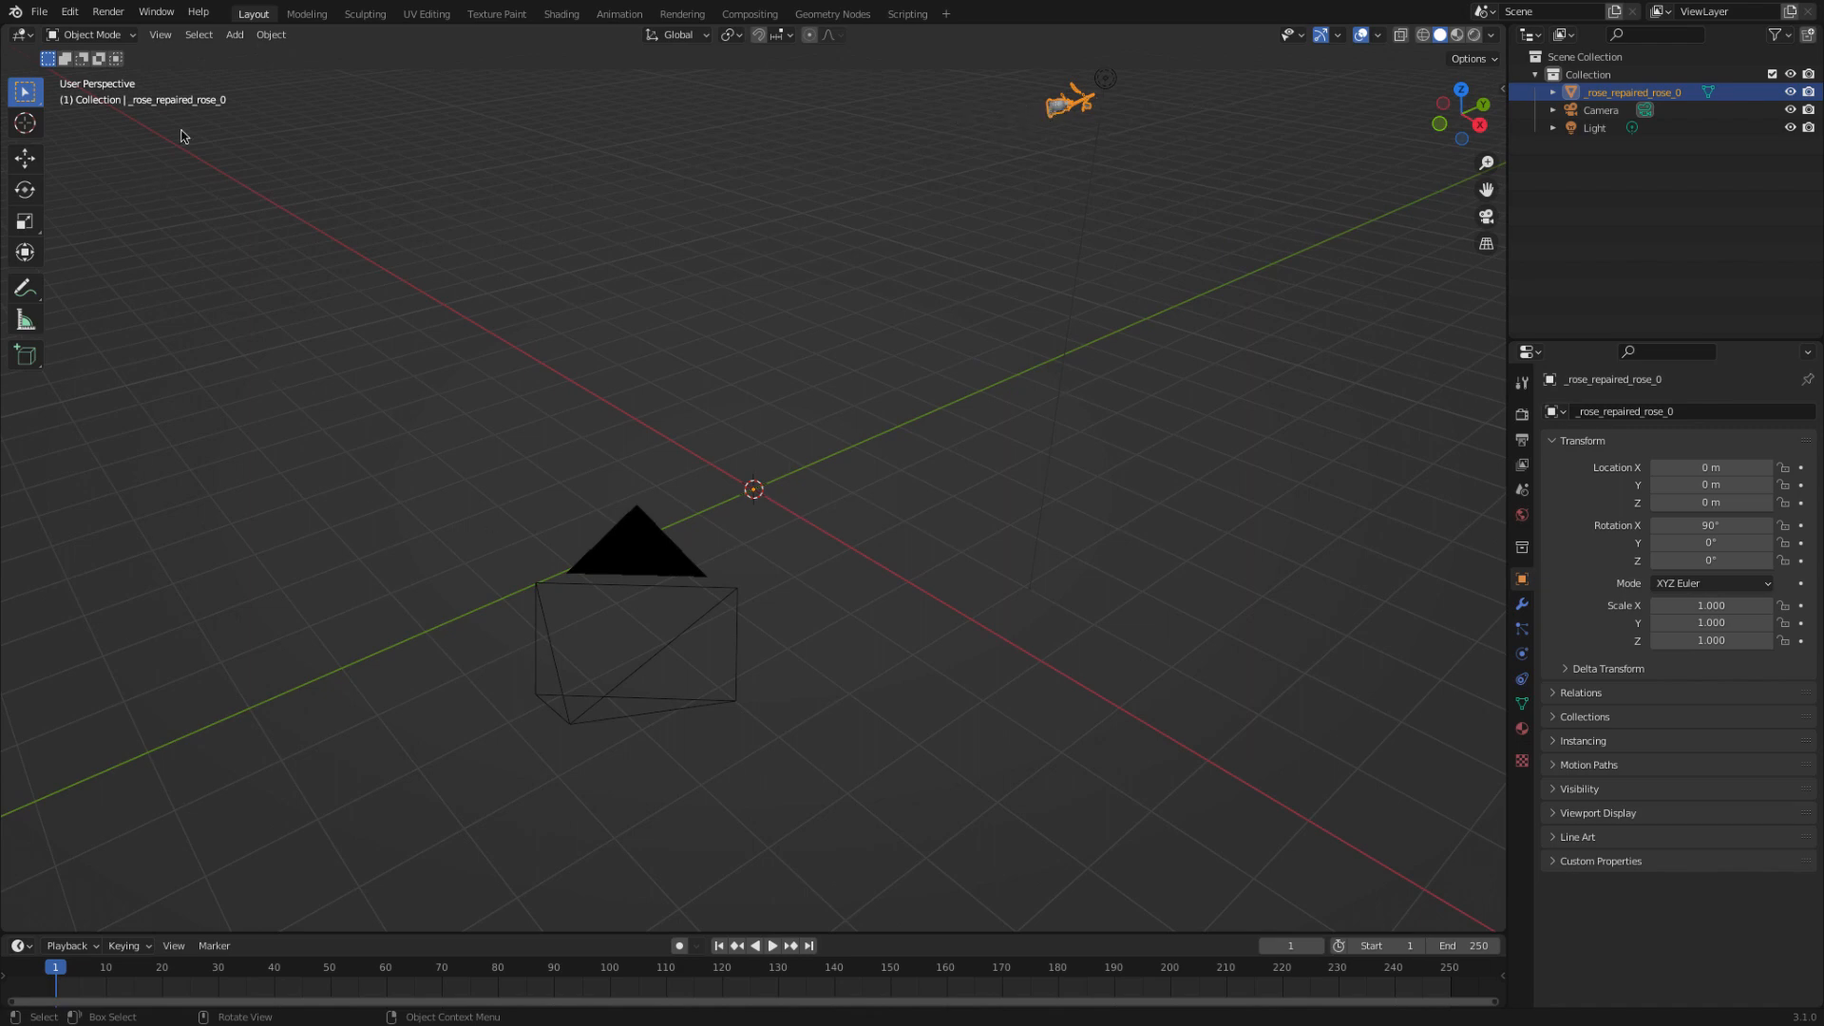
click(92, 34)
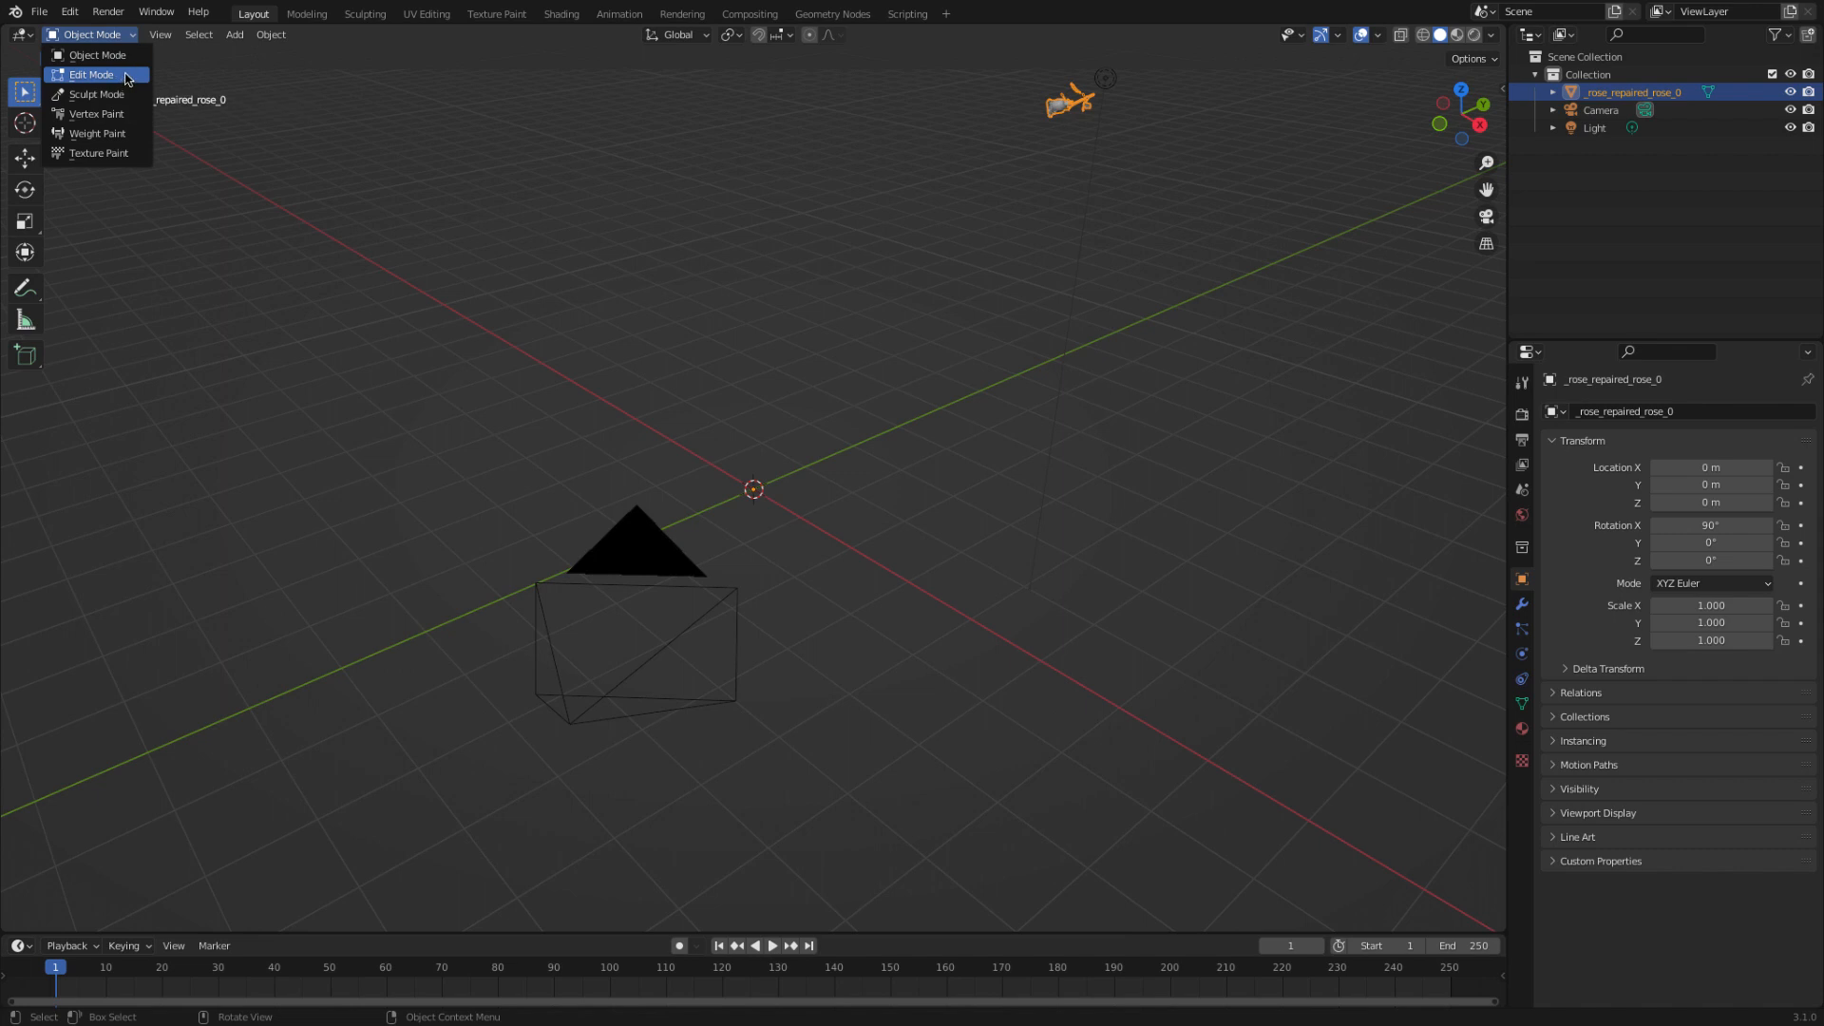
click(127, 78)
- Separate the rose mesh by loose parts and return to Object Mode
click(321, 34)
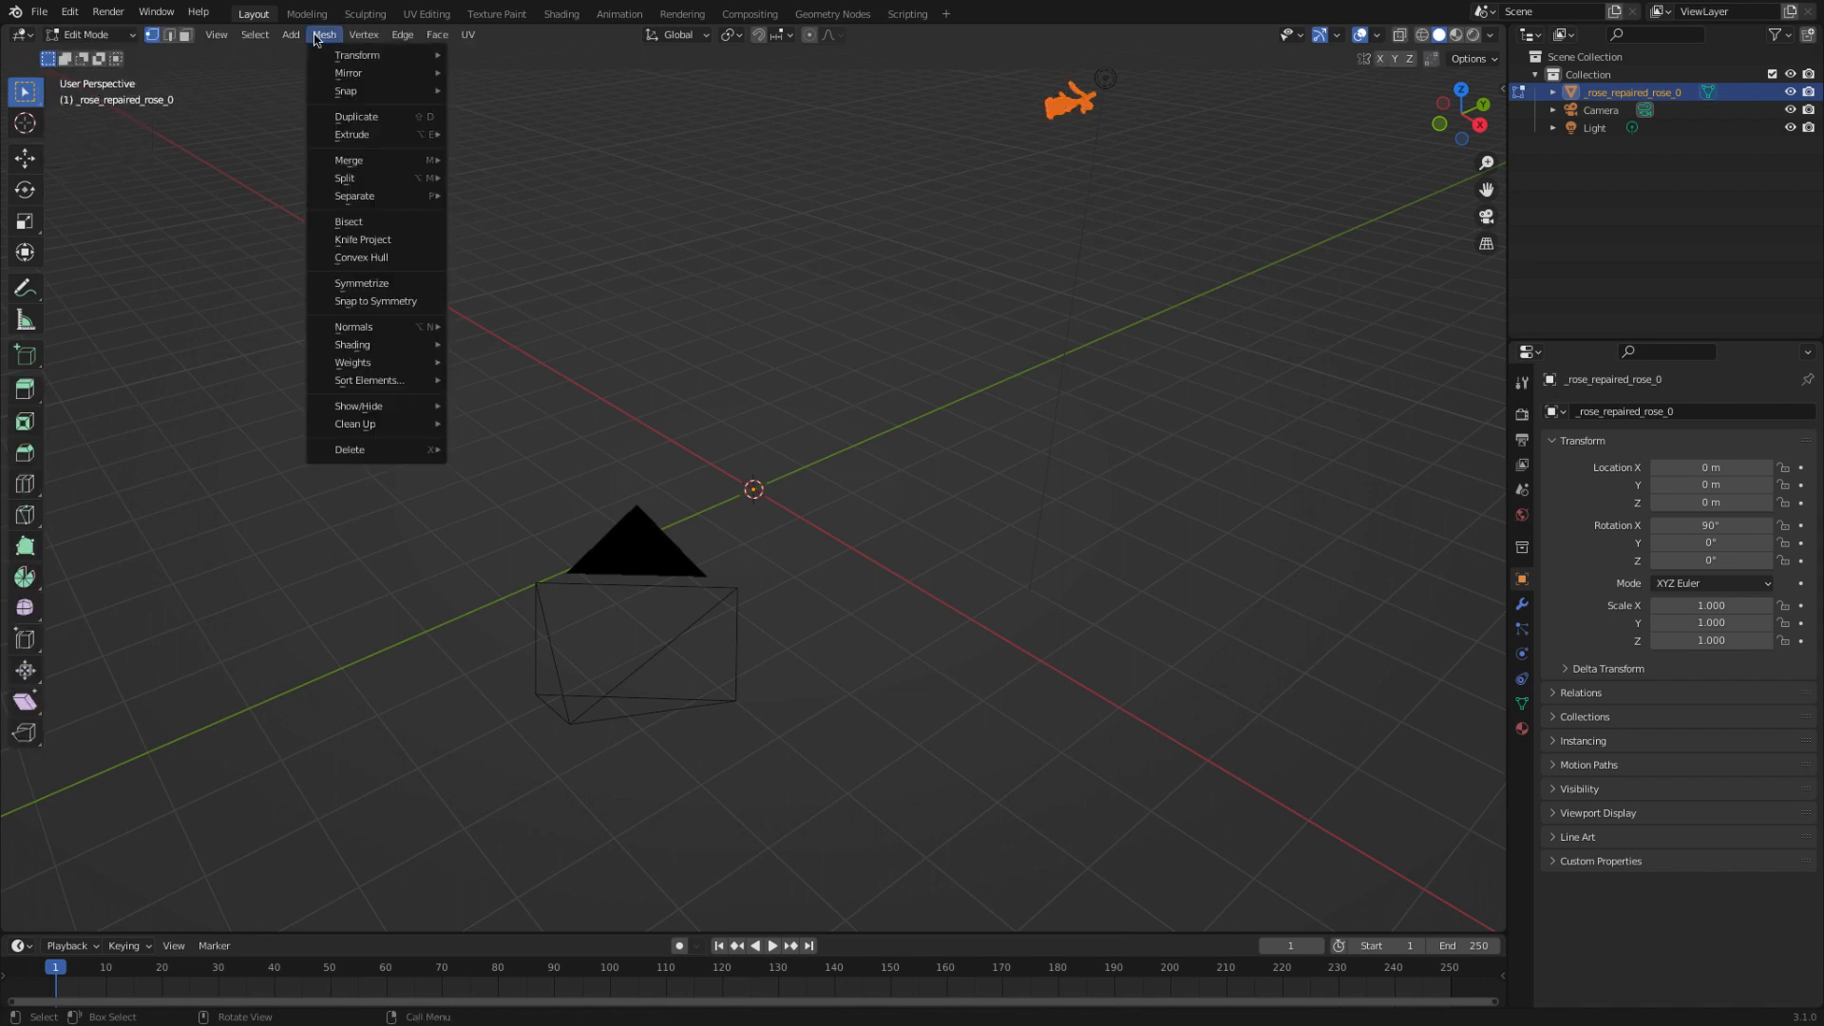
mouse_move(375, 196)
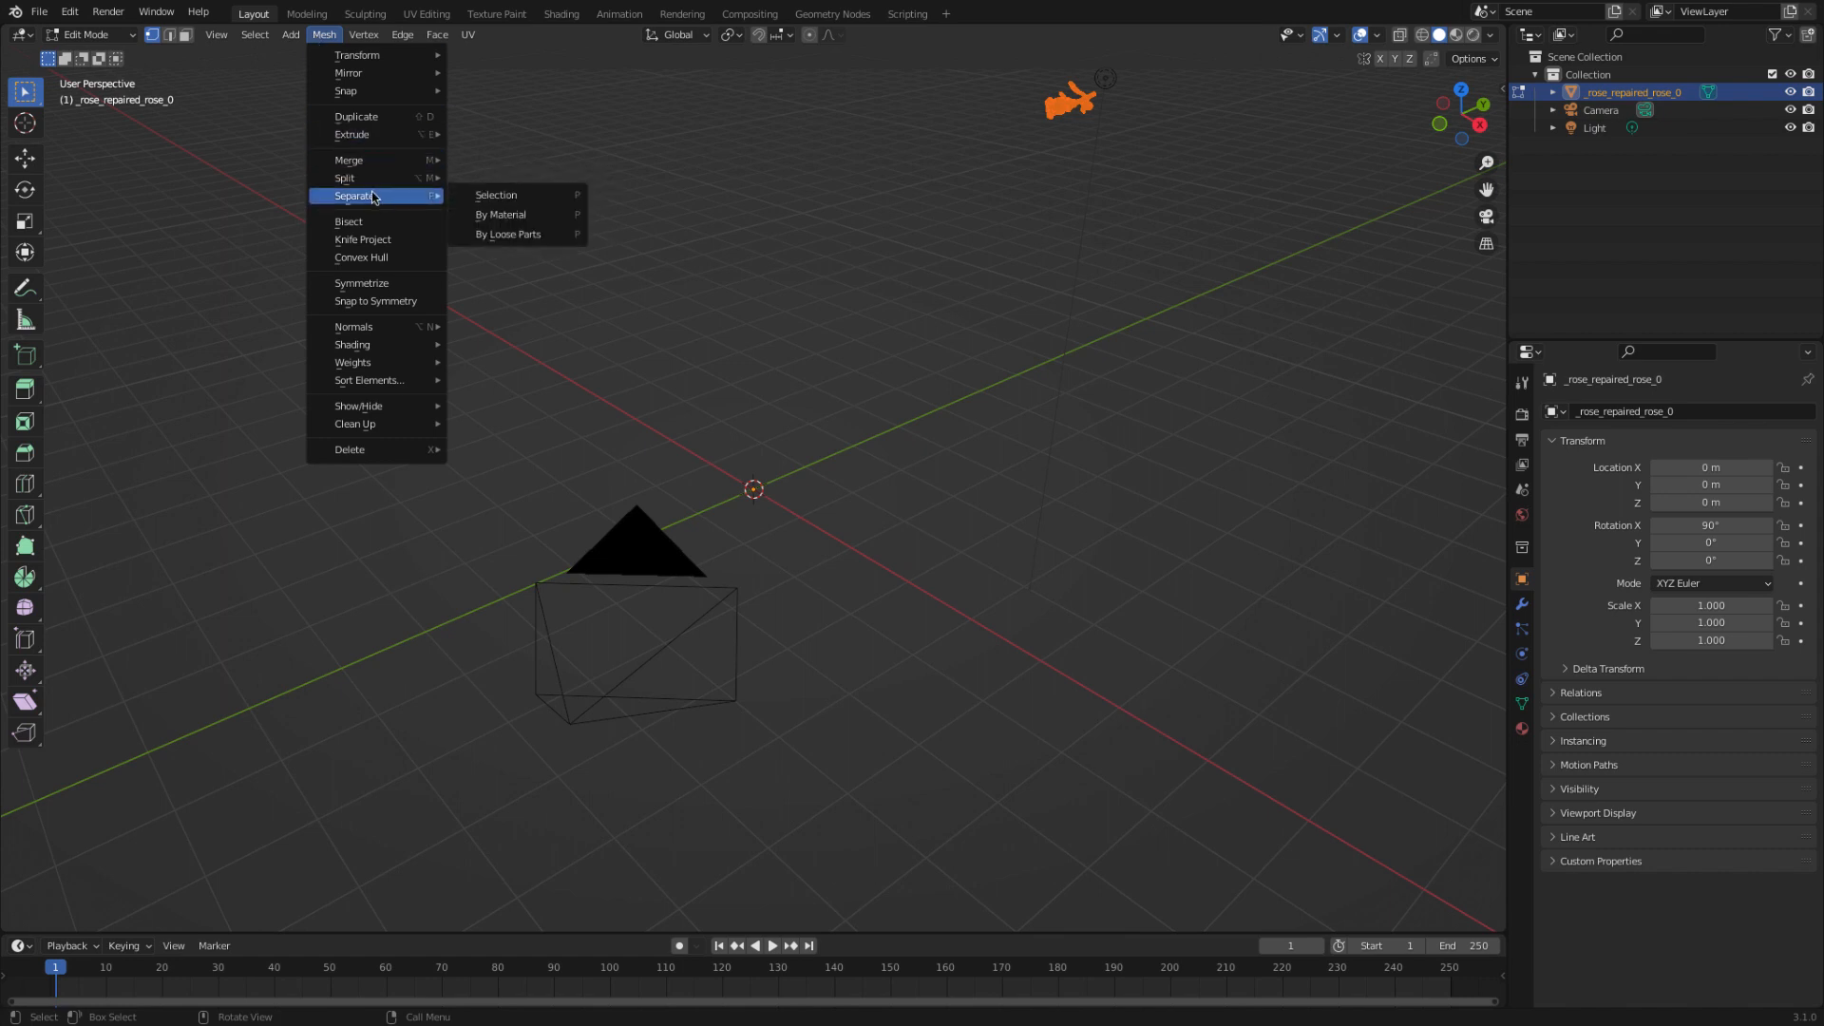
click(518, 235)
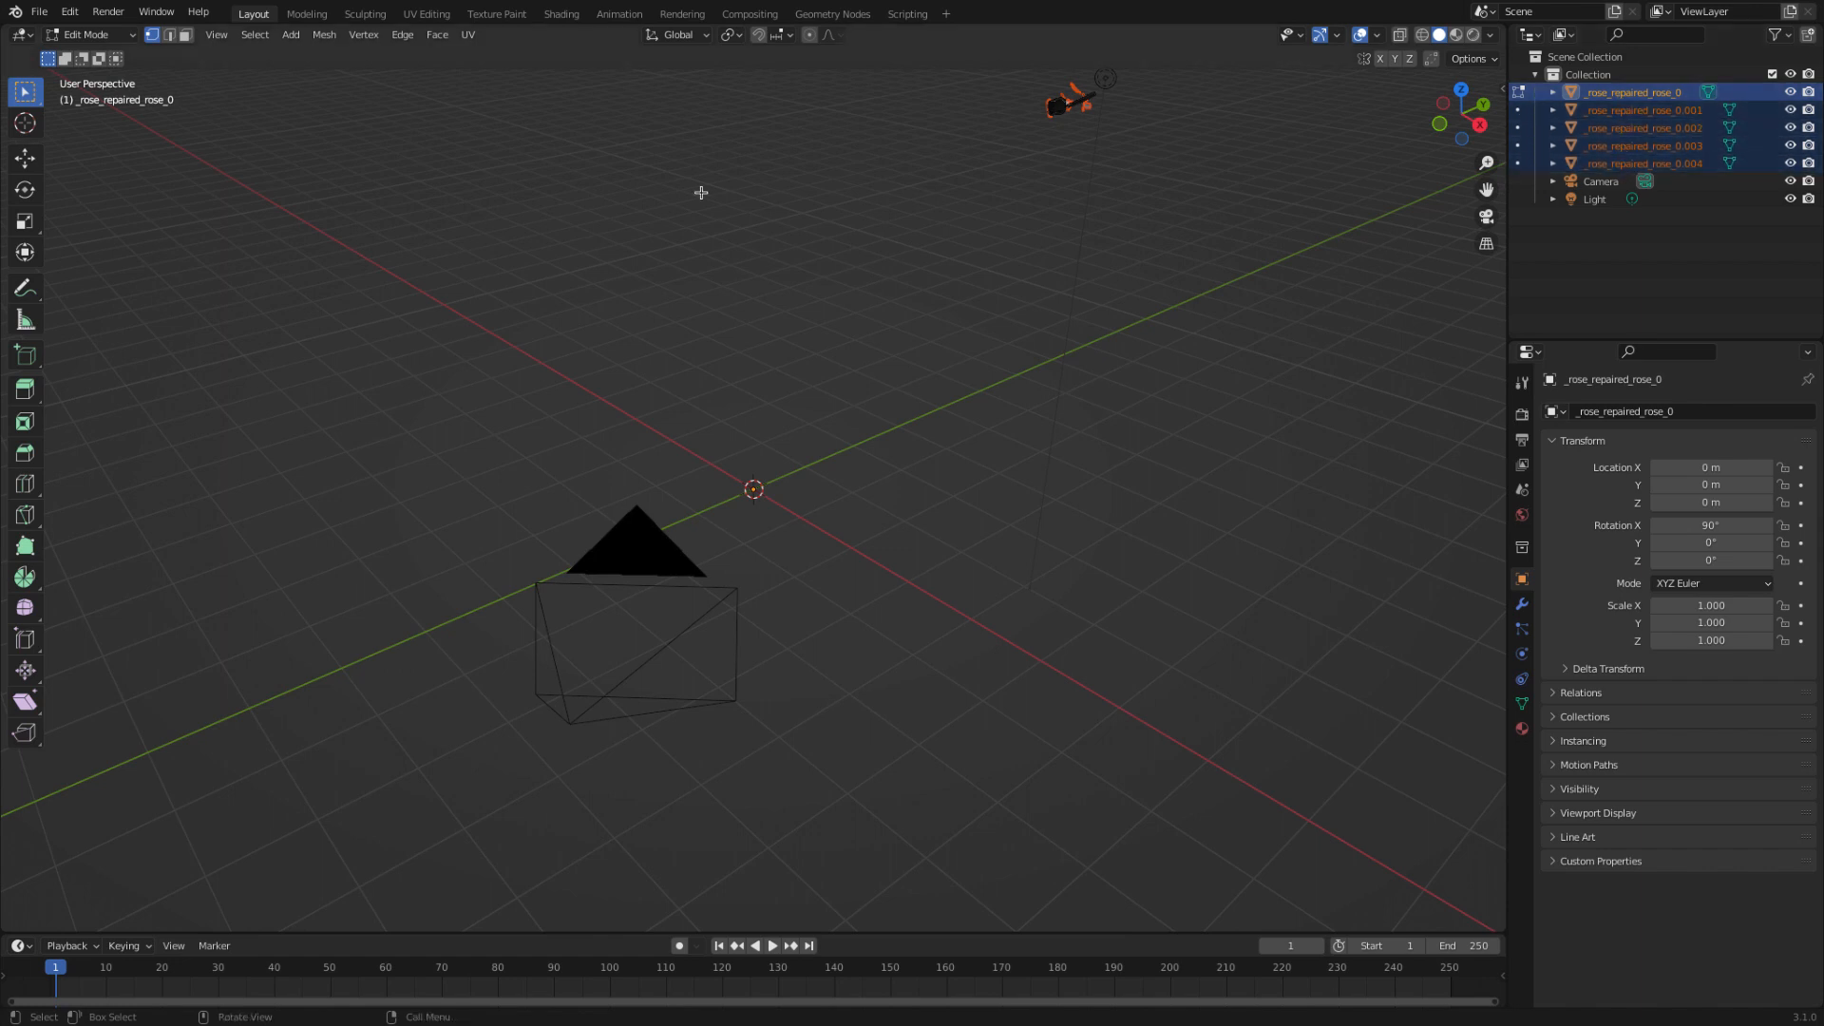
click(86, 35)
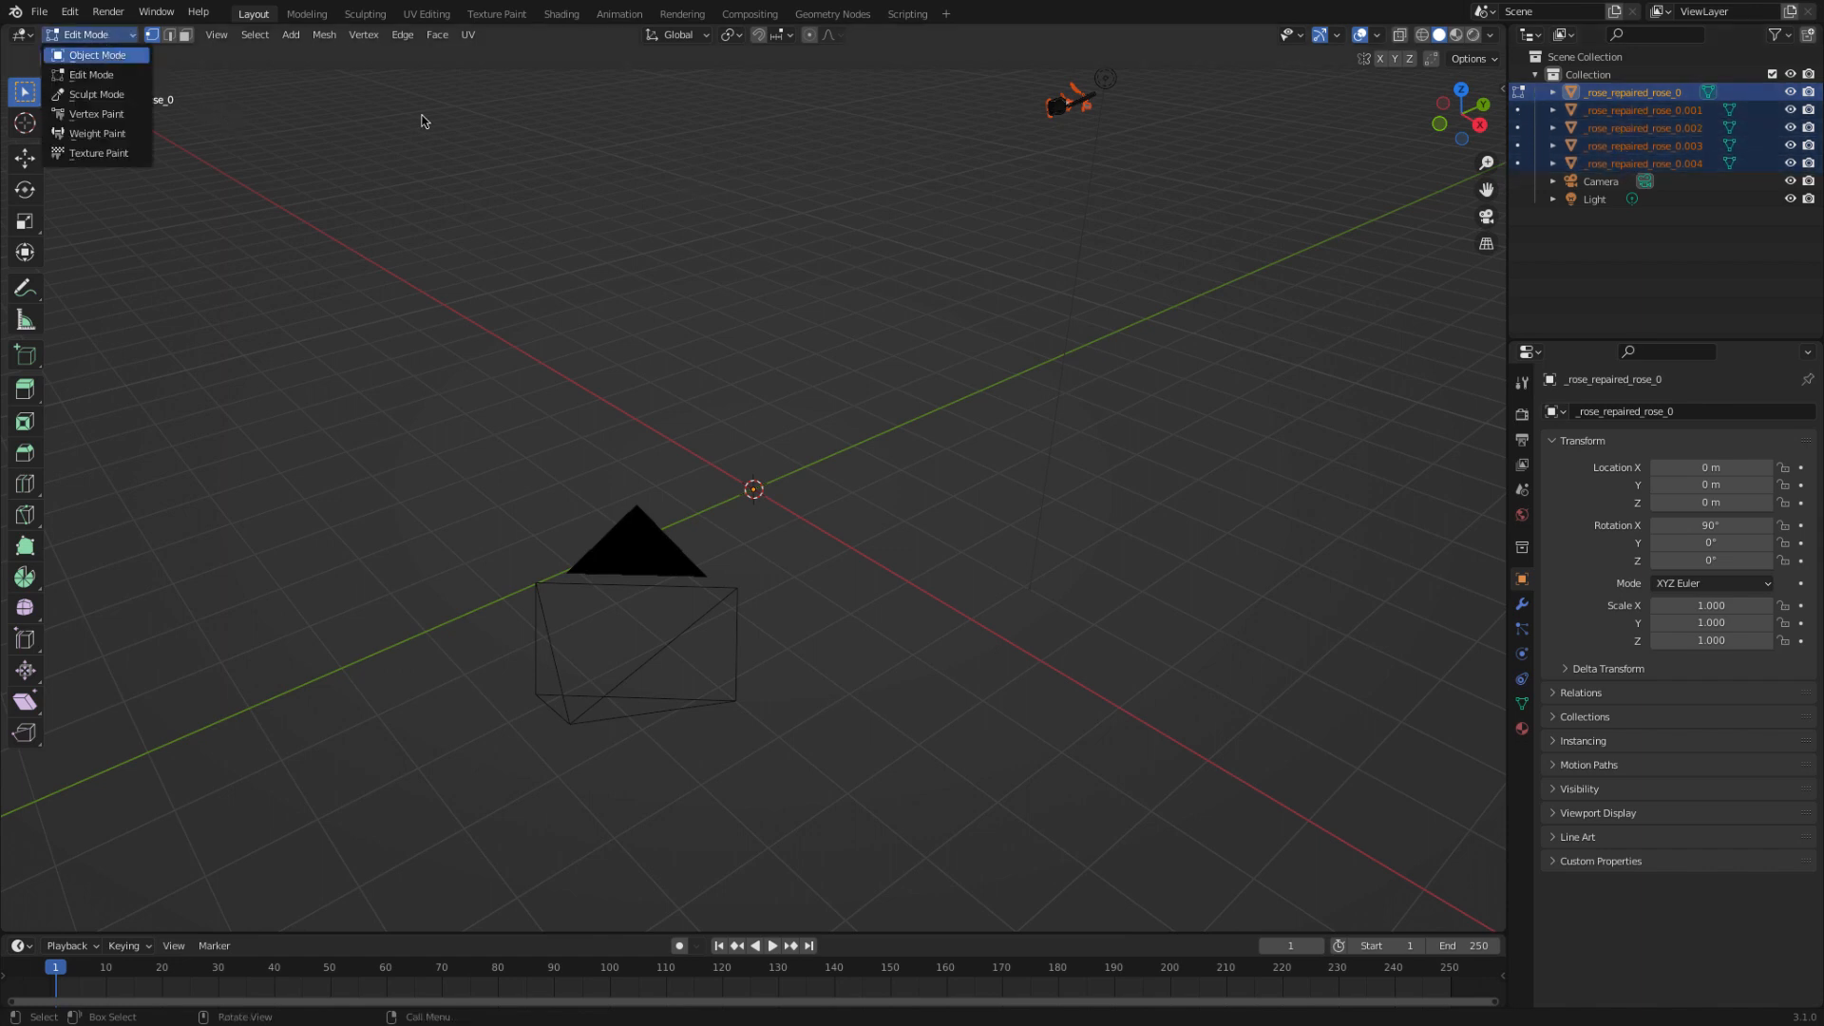
click(109, 54)
- Examine the separated rose pieces in the viewport and outliner to identify which object is the main rose body
mouse_move(870, 180)
middle_down()
mouse_move(839, 206)
mouse_move(853, 182)
middle_up()
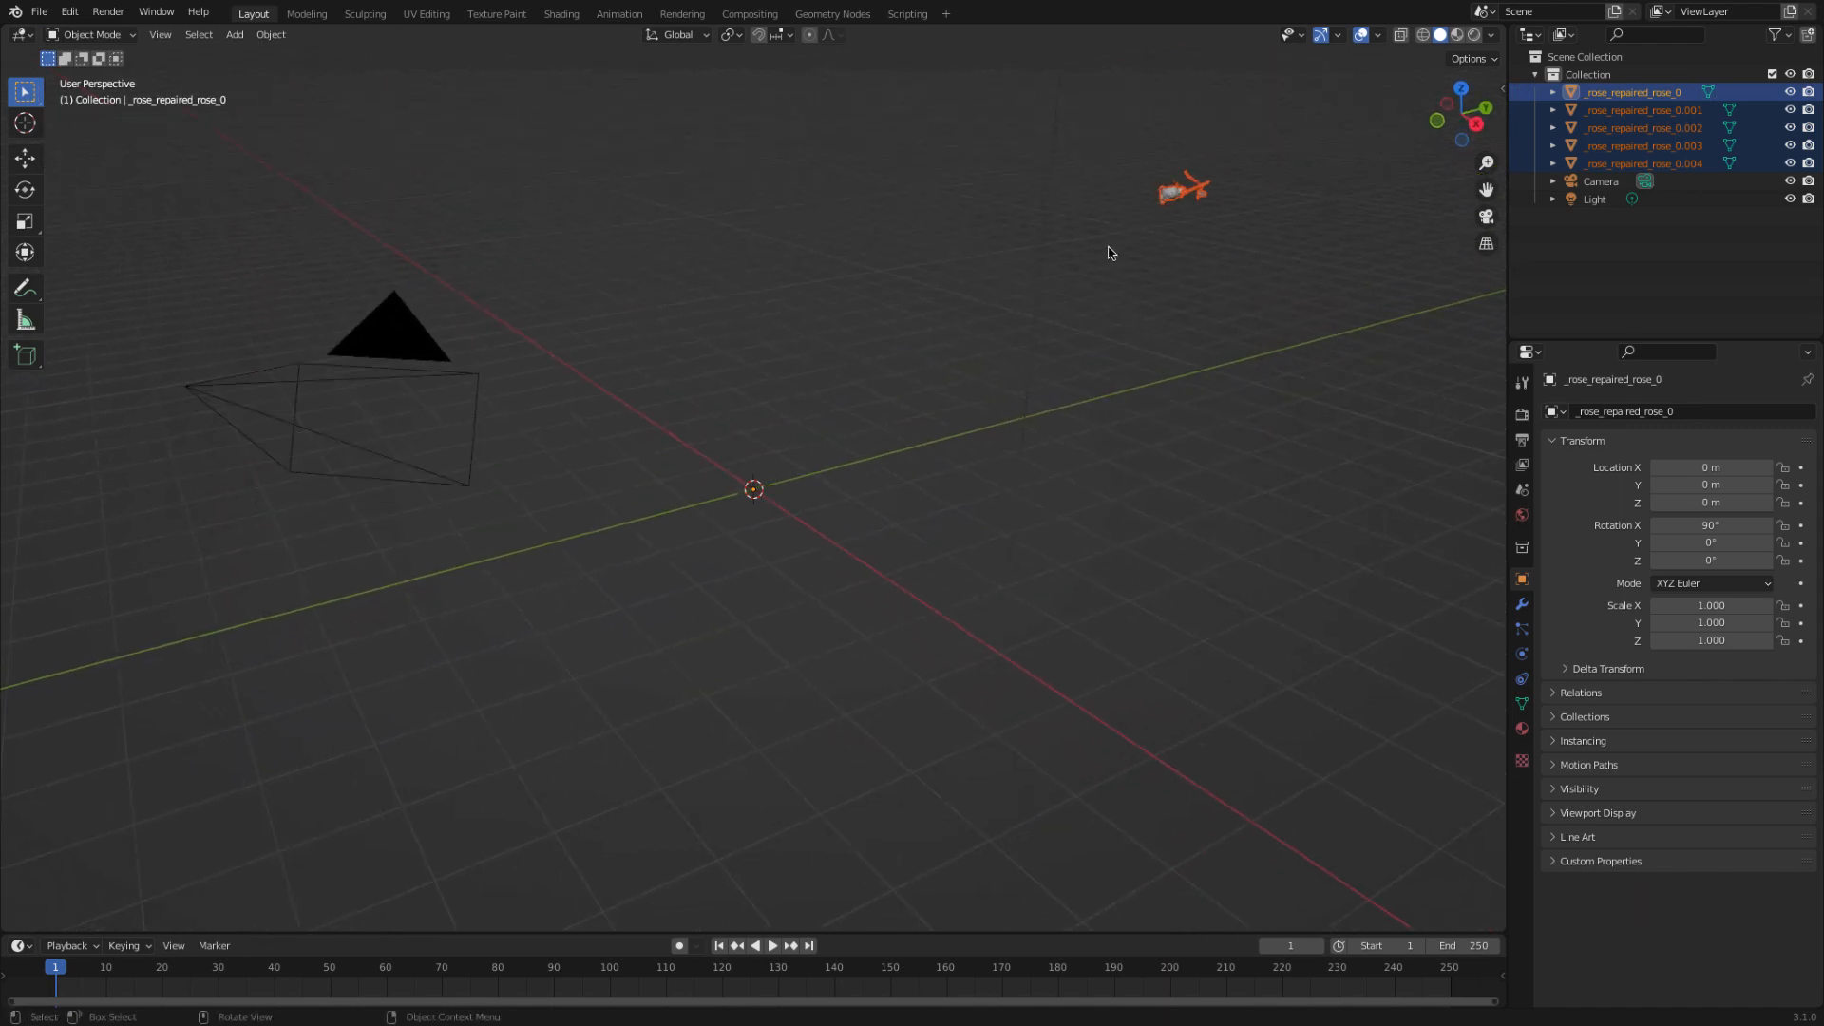
click(1154, 215)
click(1173, 196)
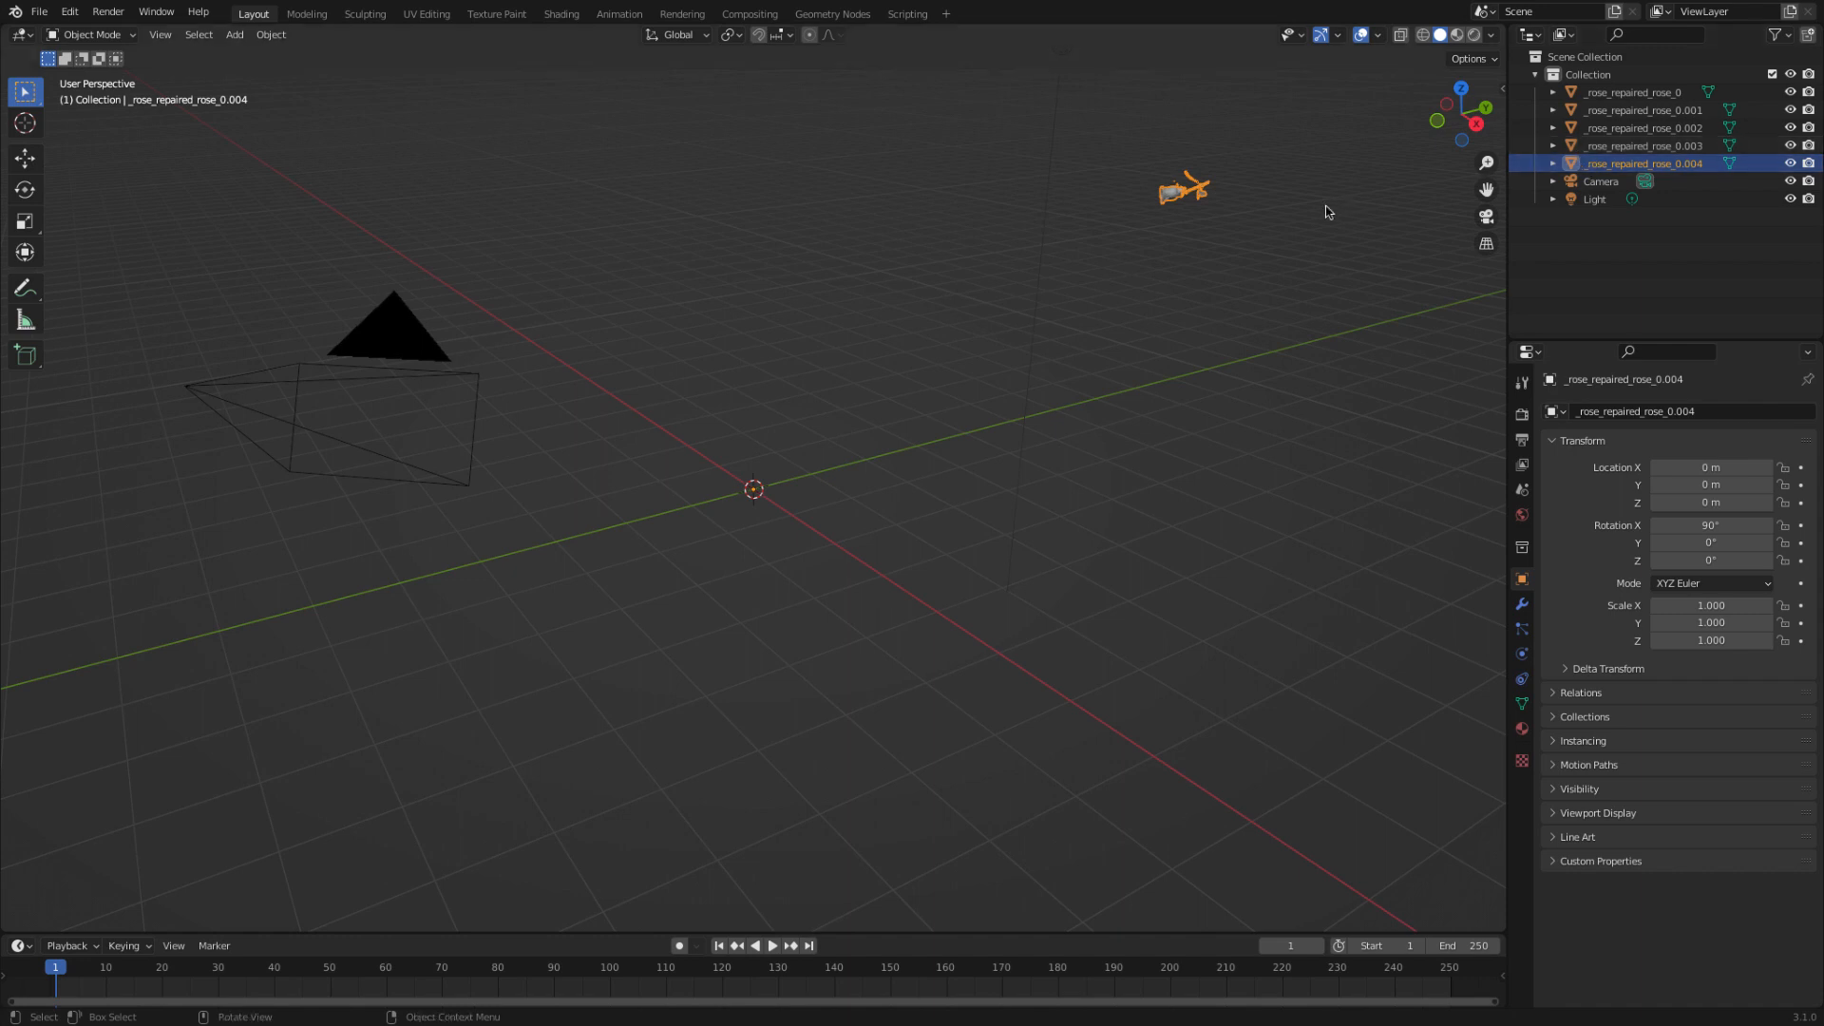
click(1201, 217)
click(1174, 197)
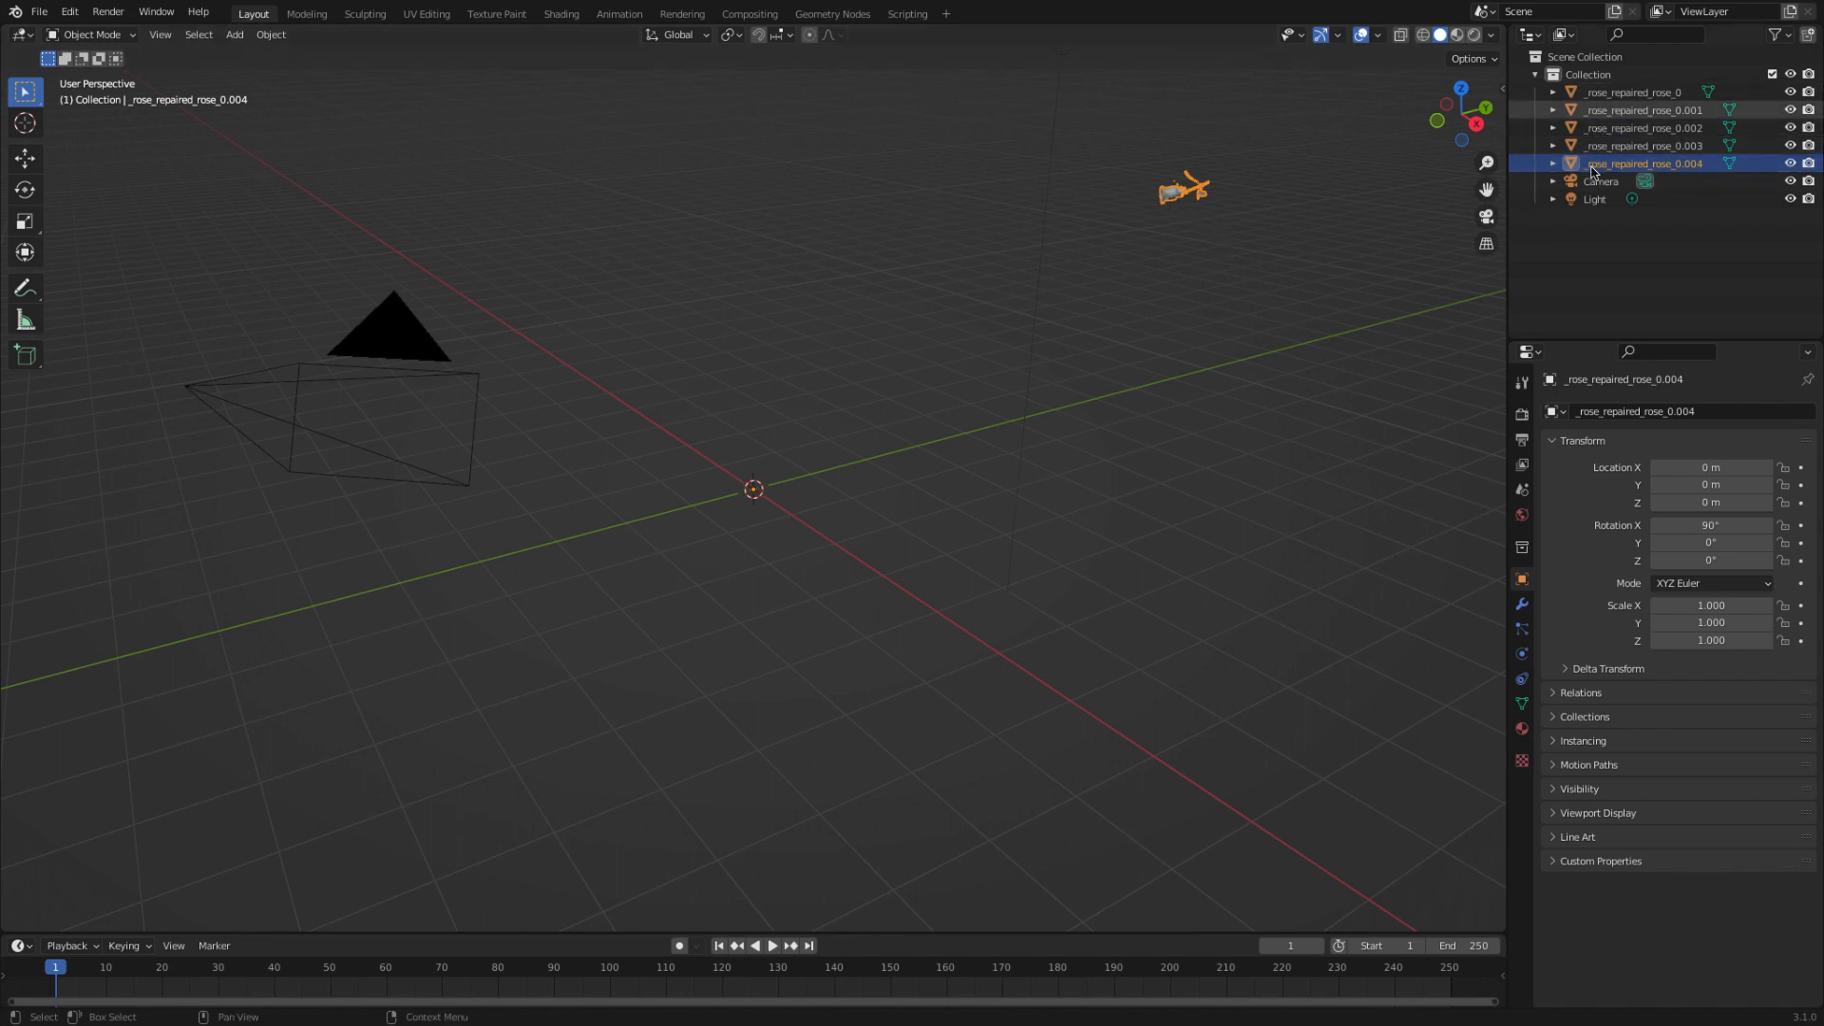
click(1626, 92)
click(1611, 166)
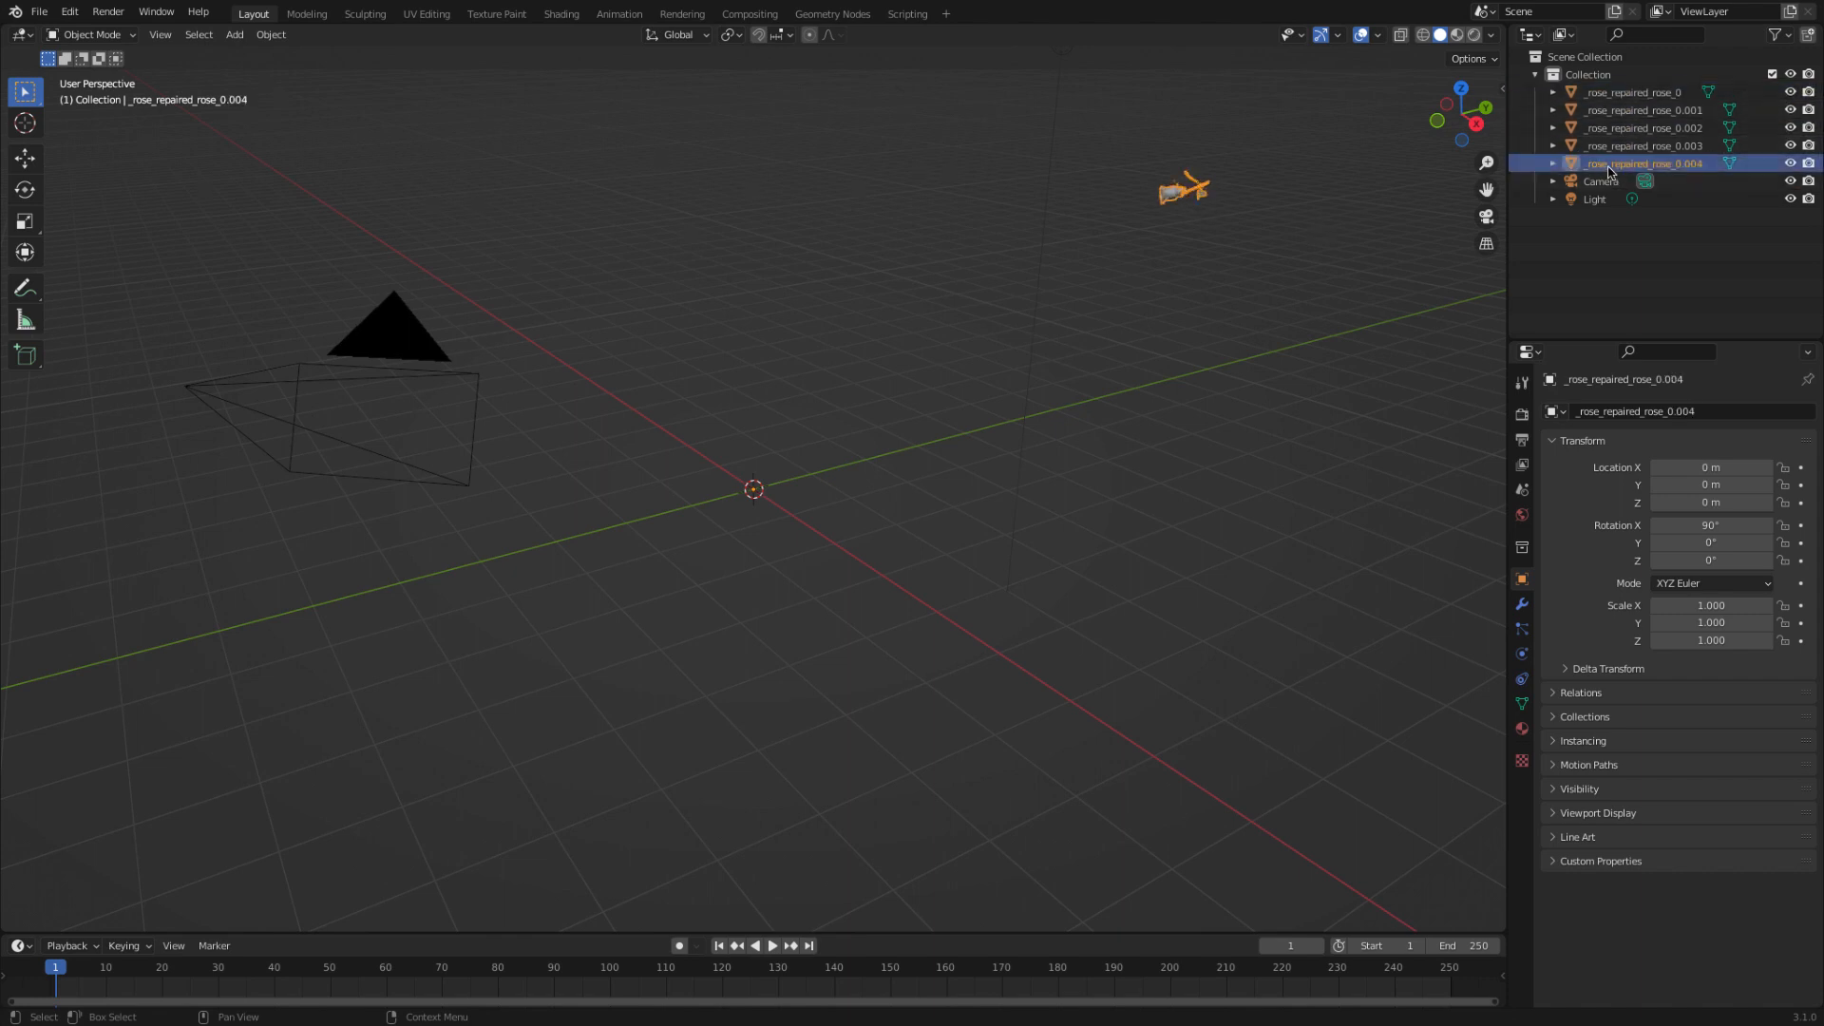
- Delete everything except the main rose body _rose_repaired_rose_0.004 by inverting the selection, and reselect the rose
click(1135, 233)
click(1170, 196)
click(201, 36)
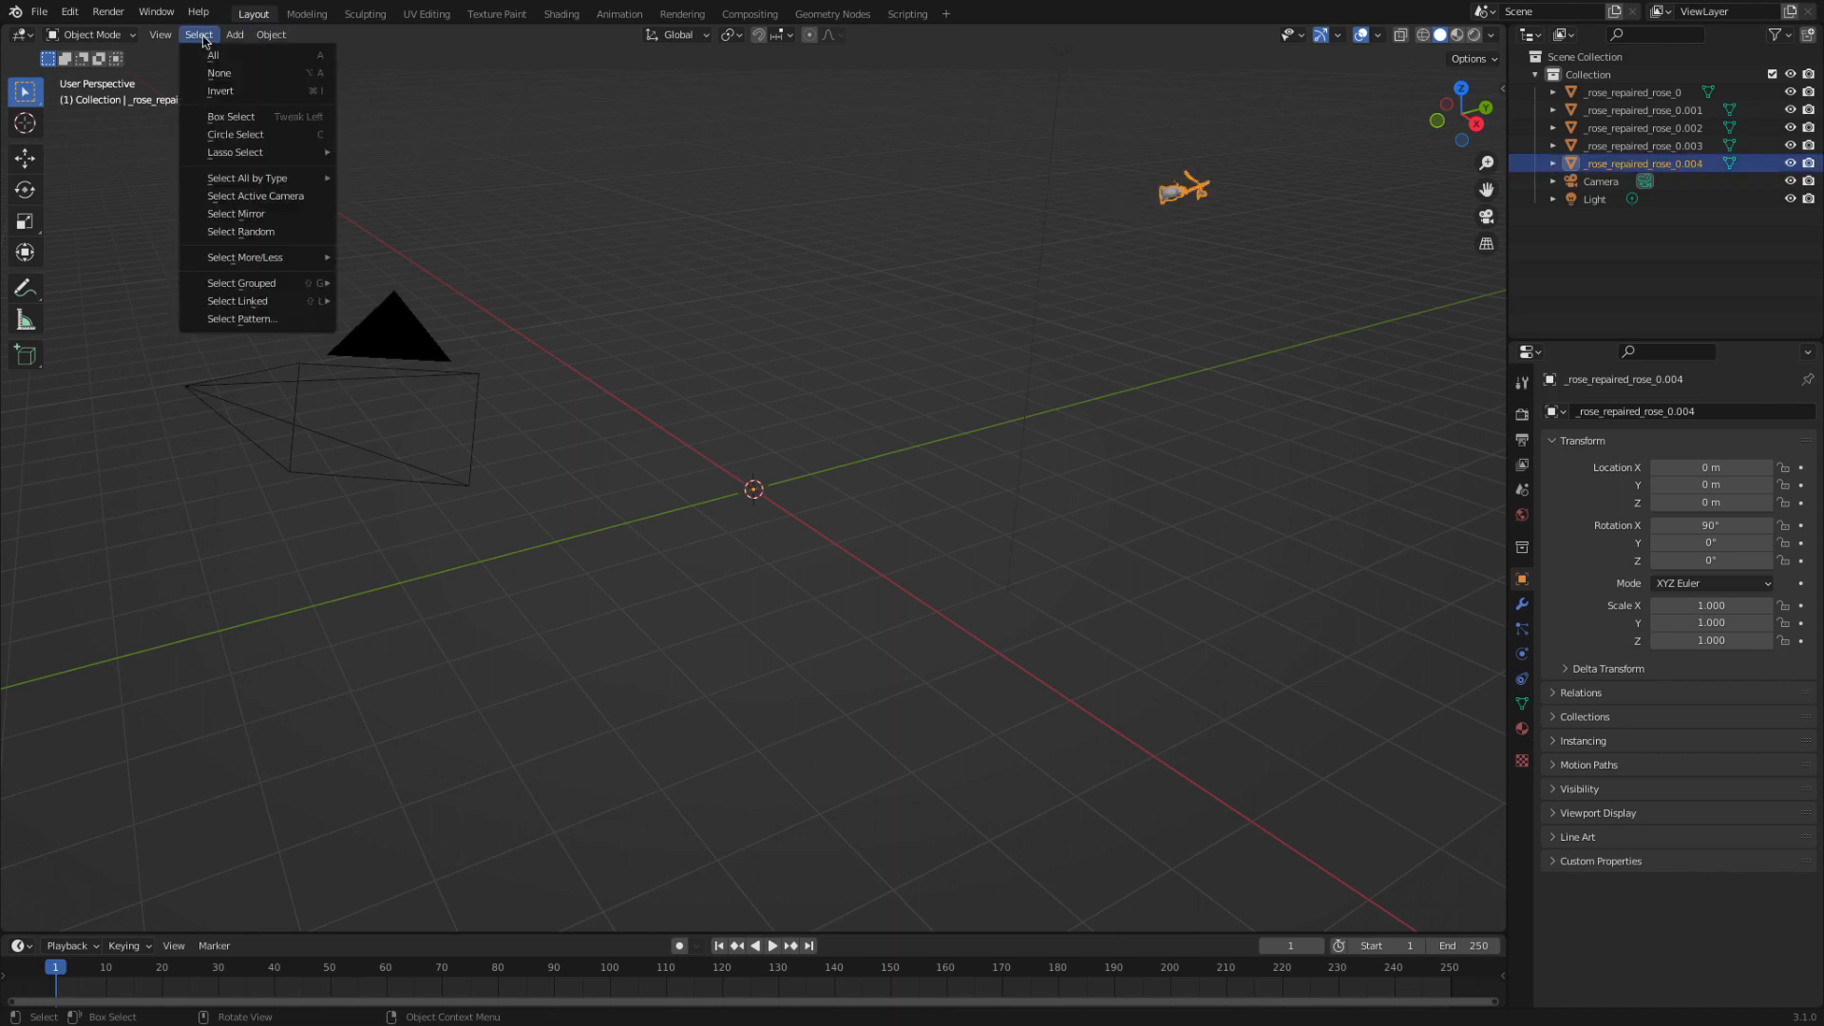
click(219, 88)
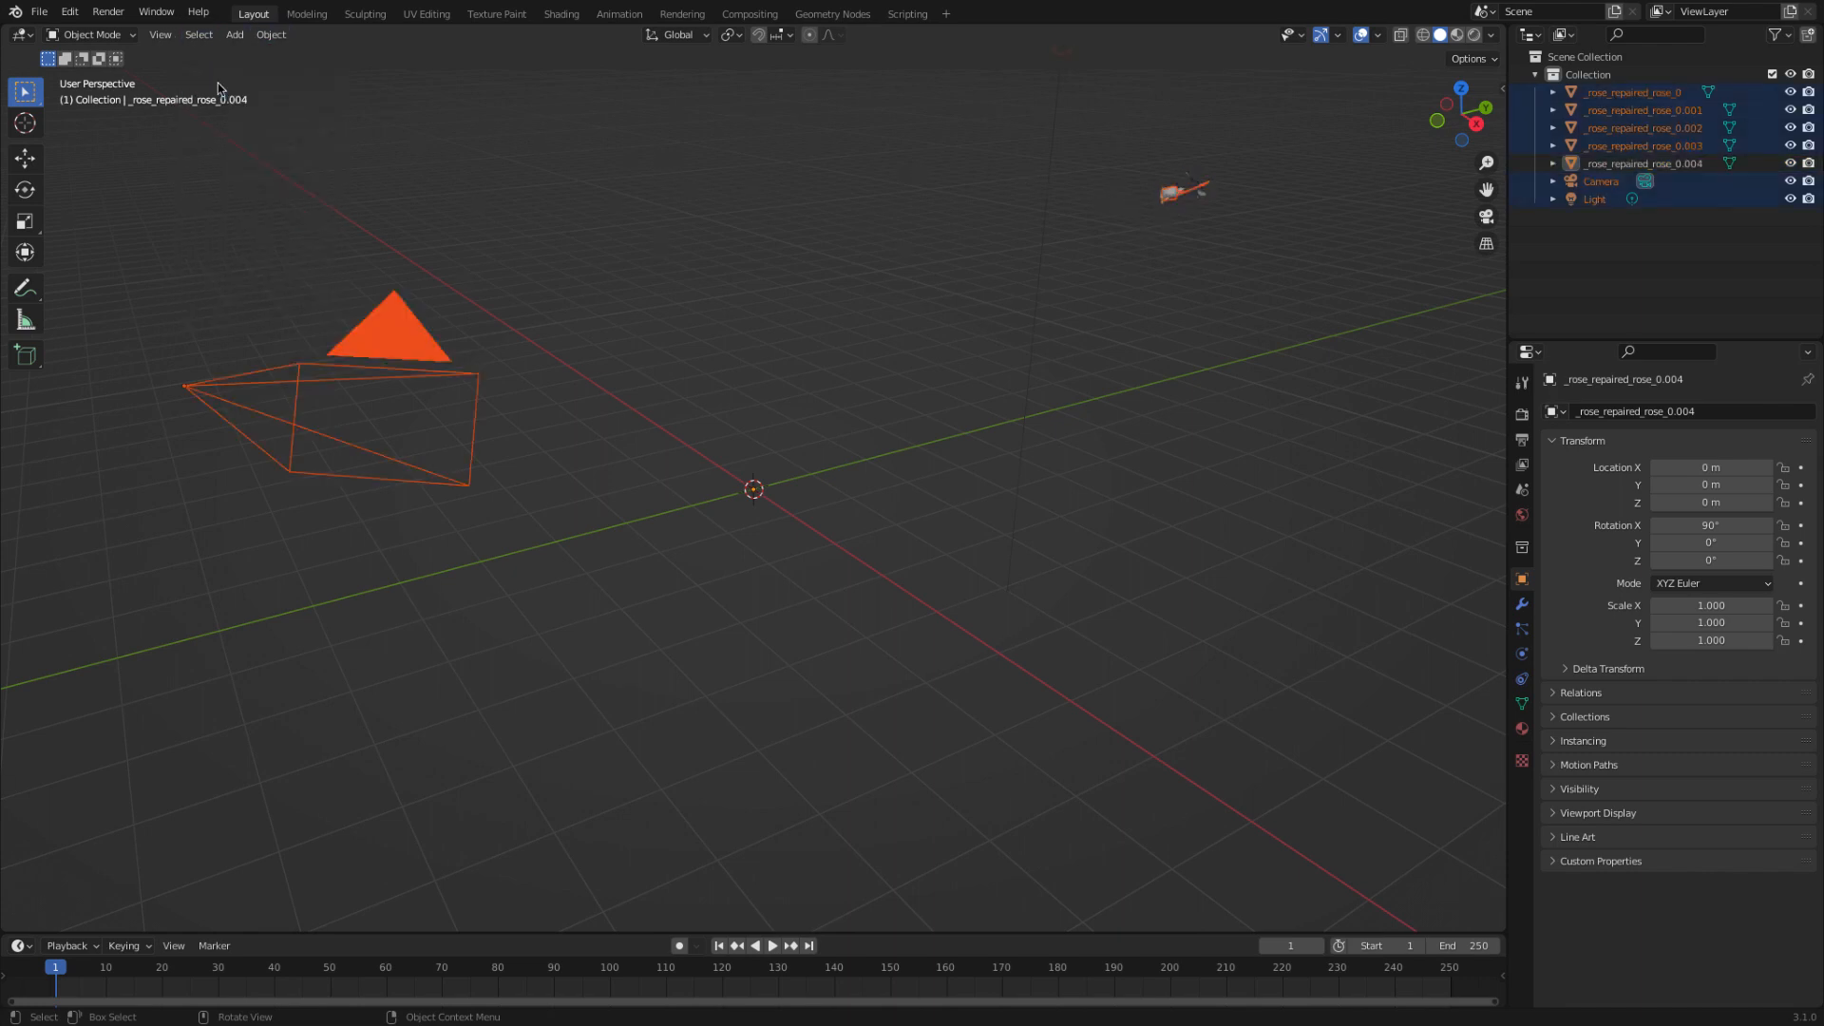
key(x)
click(163, 84)
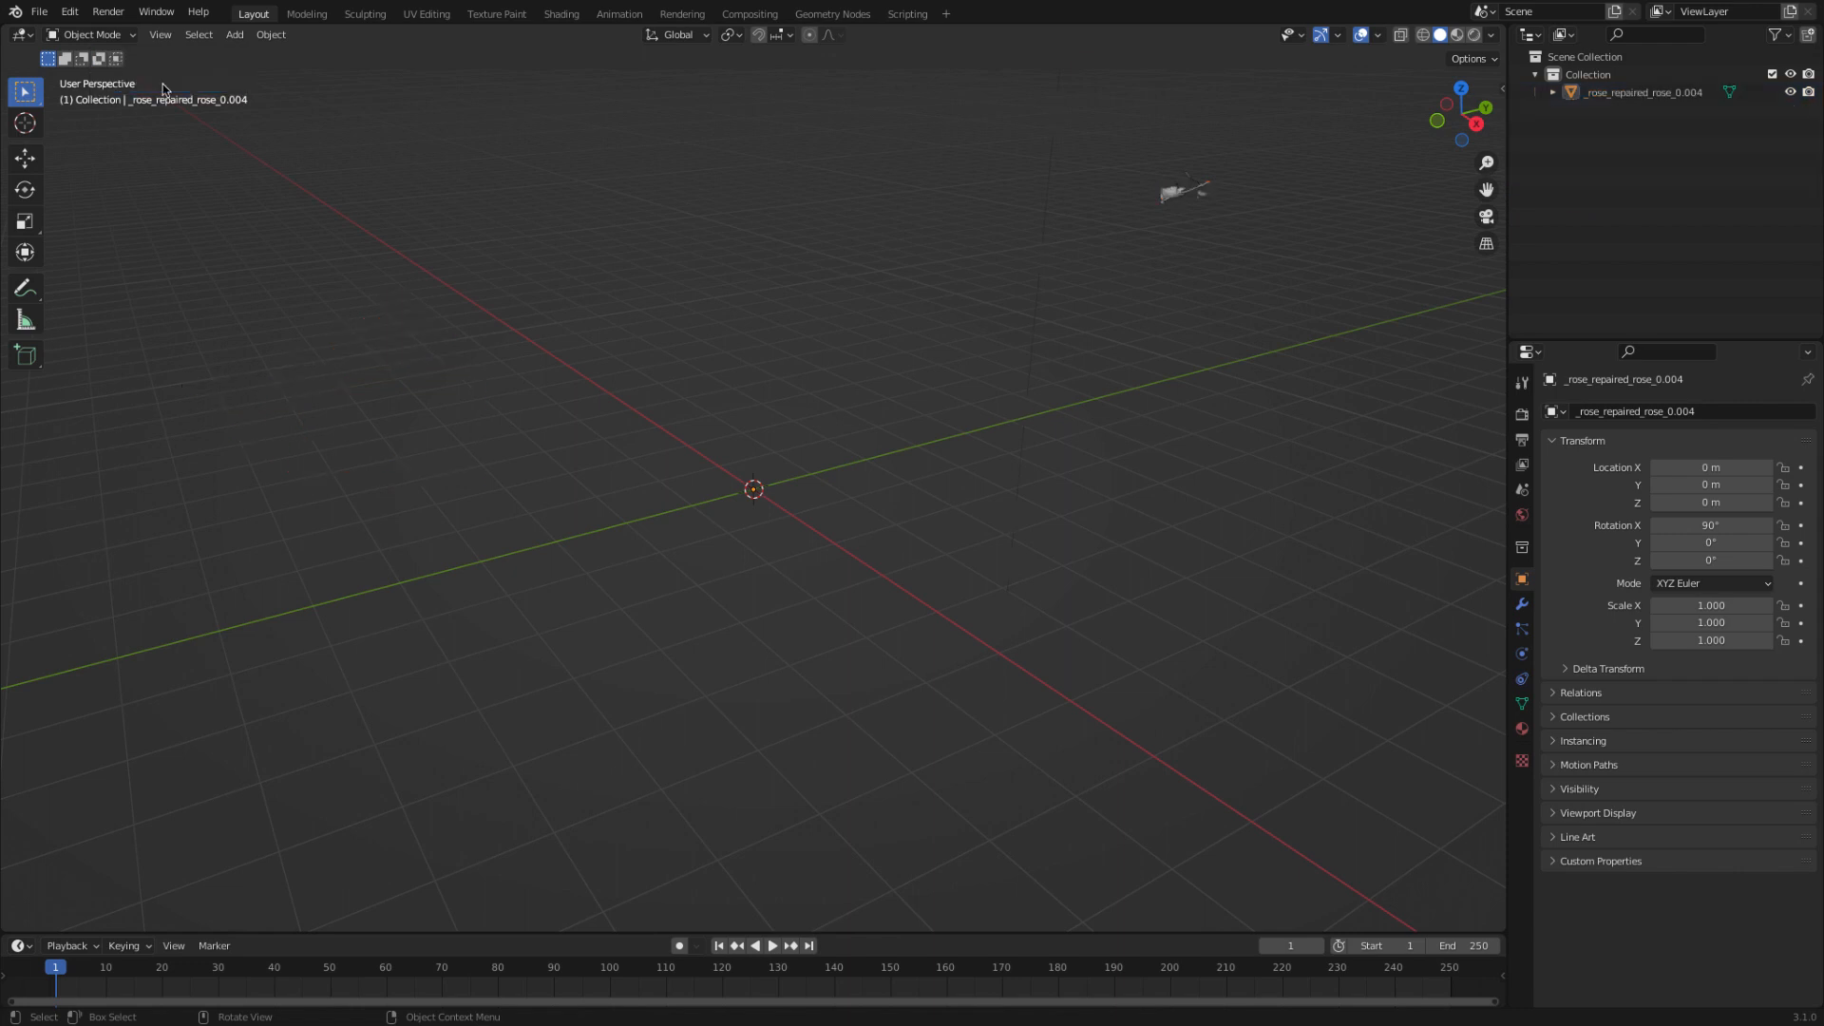
click(1657, 93)
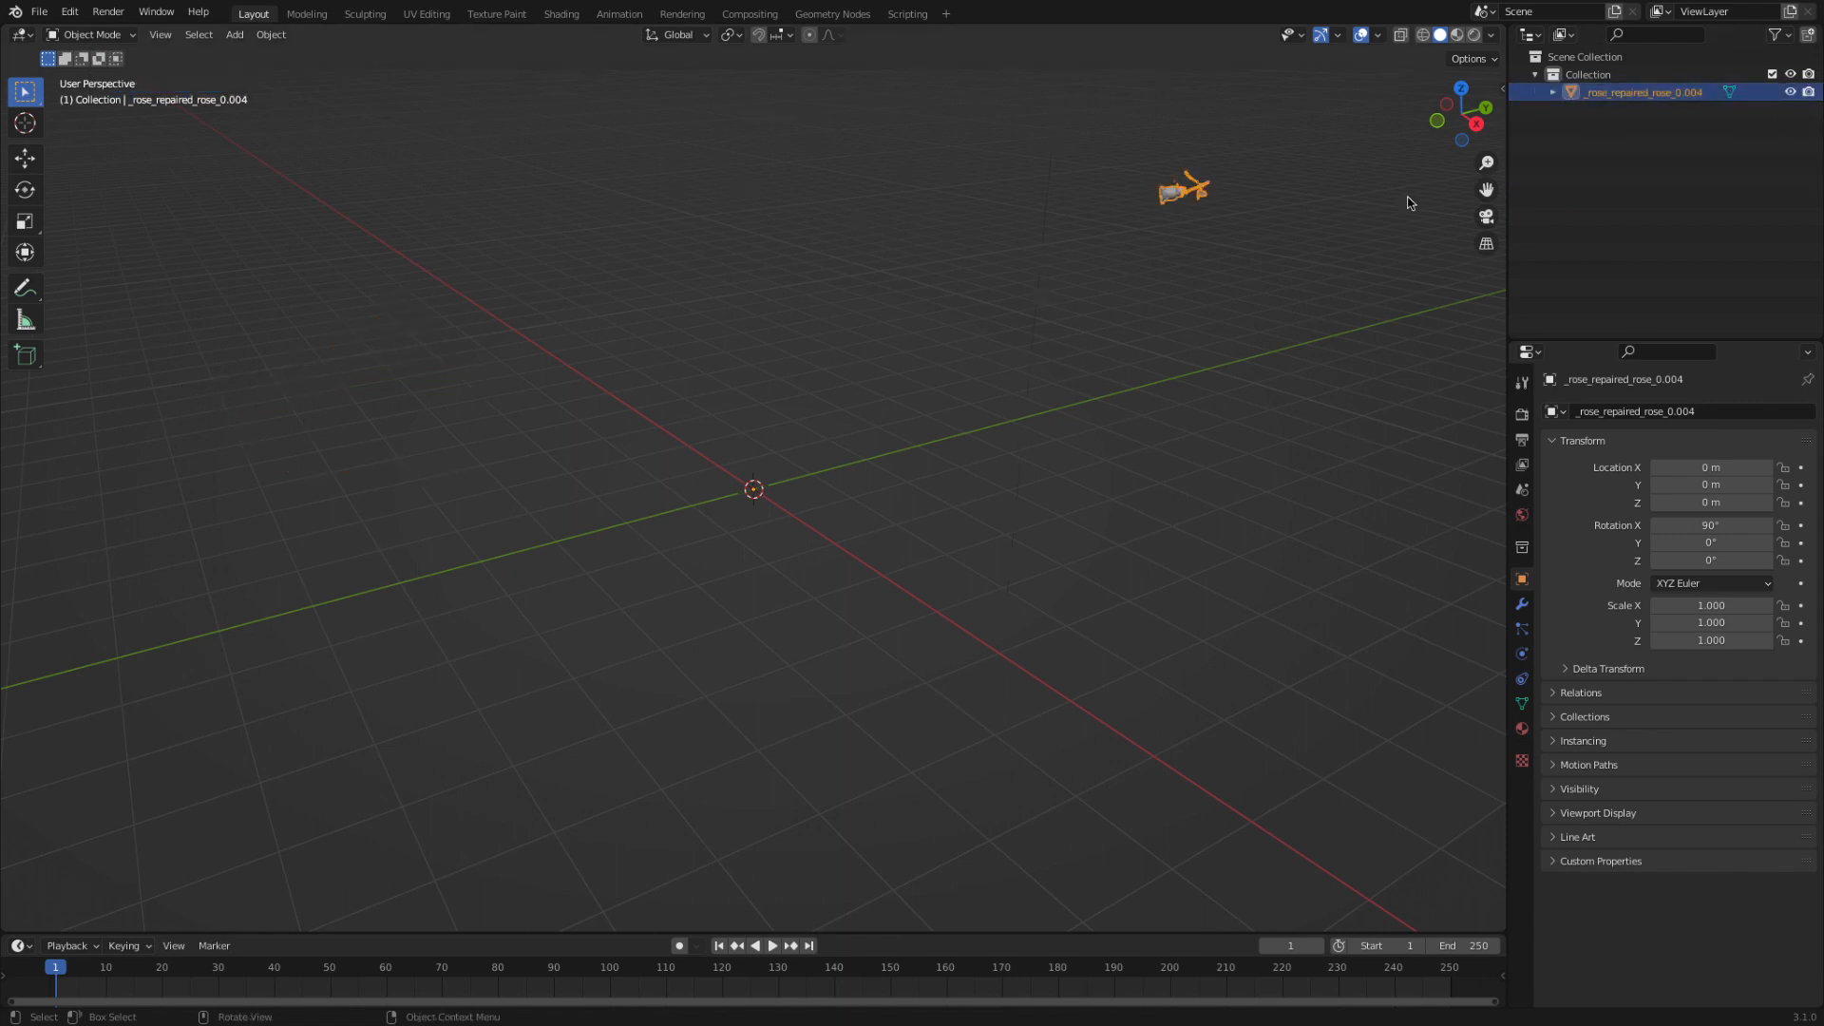
- Select the rose and set its origin to its geometry
scroll(1224, 320, up, 3)
scroll(1224, 317, down, 3)
click(1220, 310)
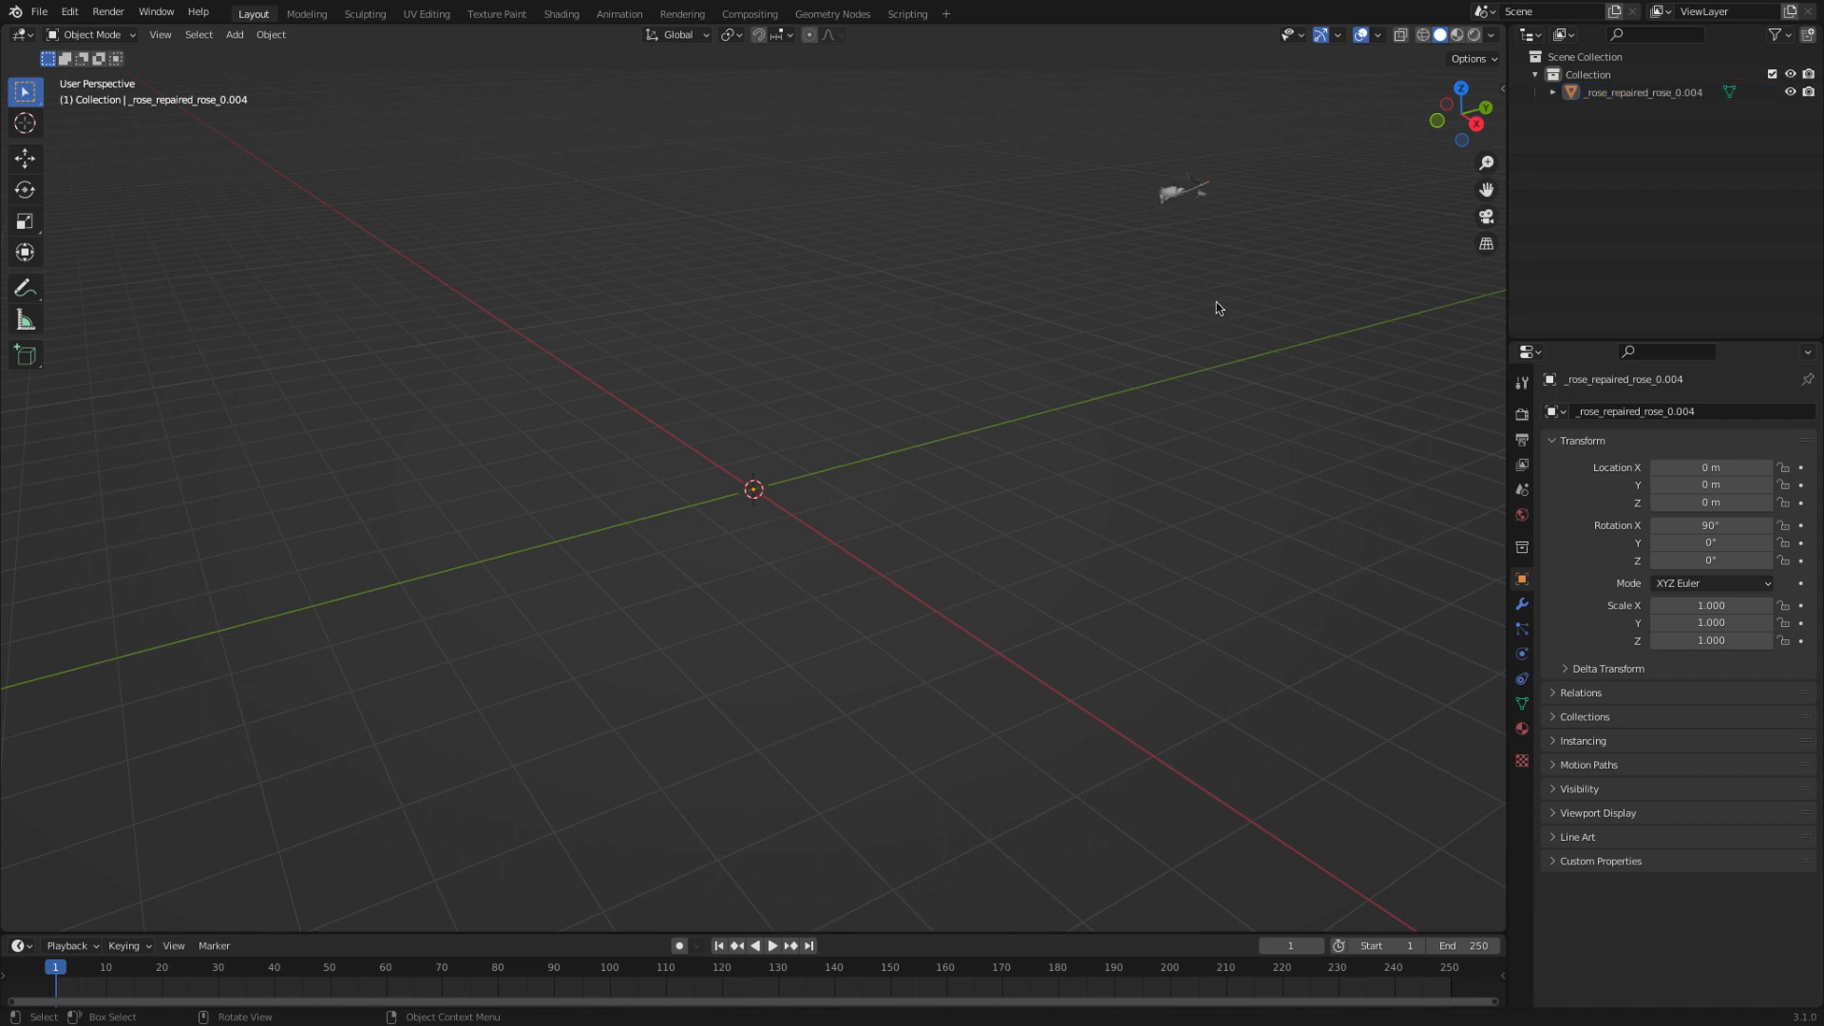
click(1184, 199)
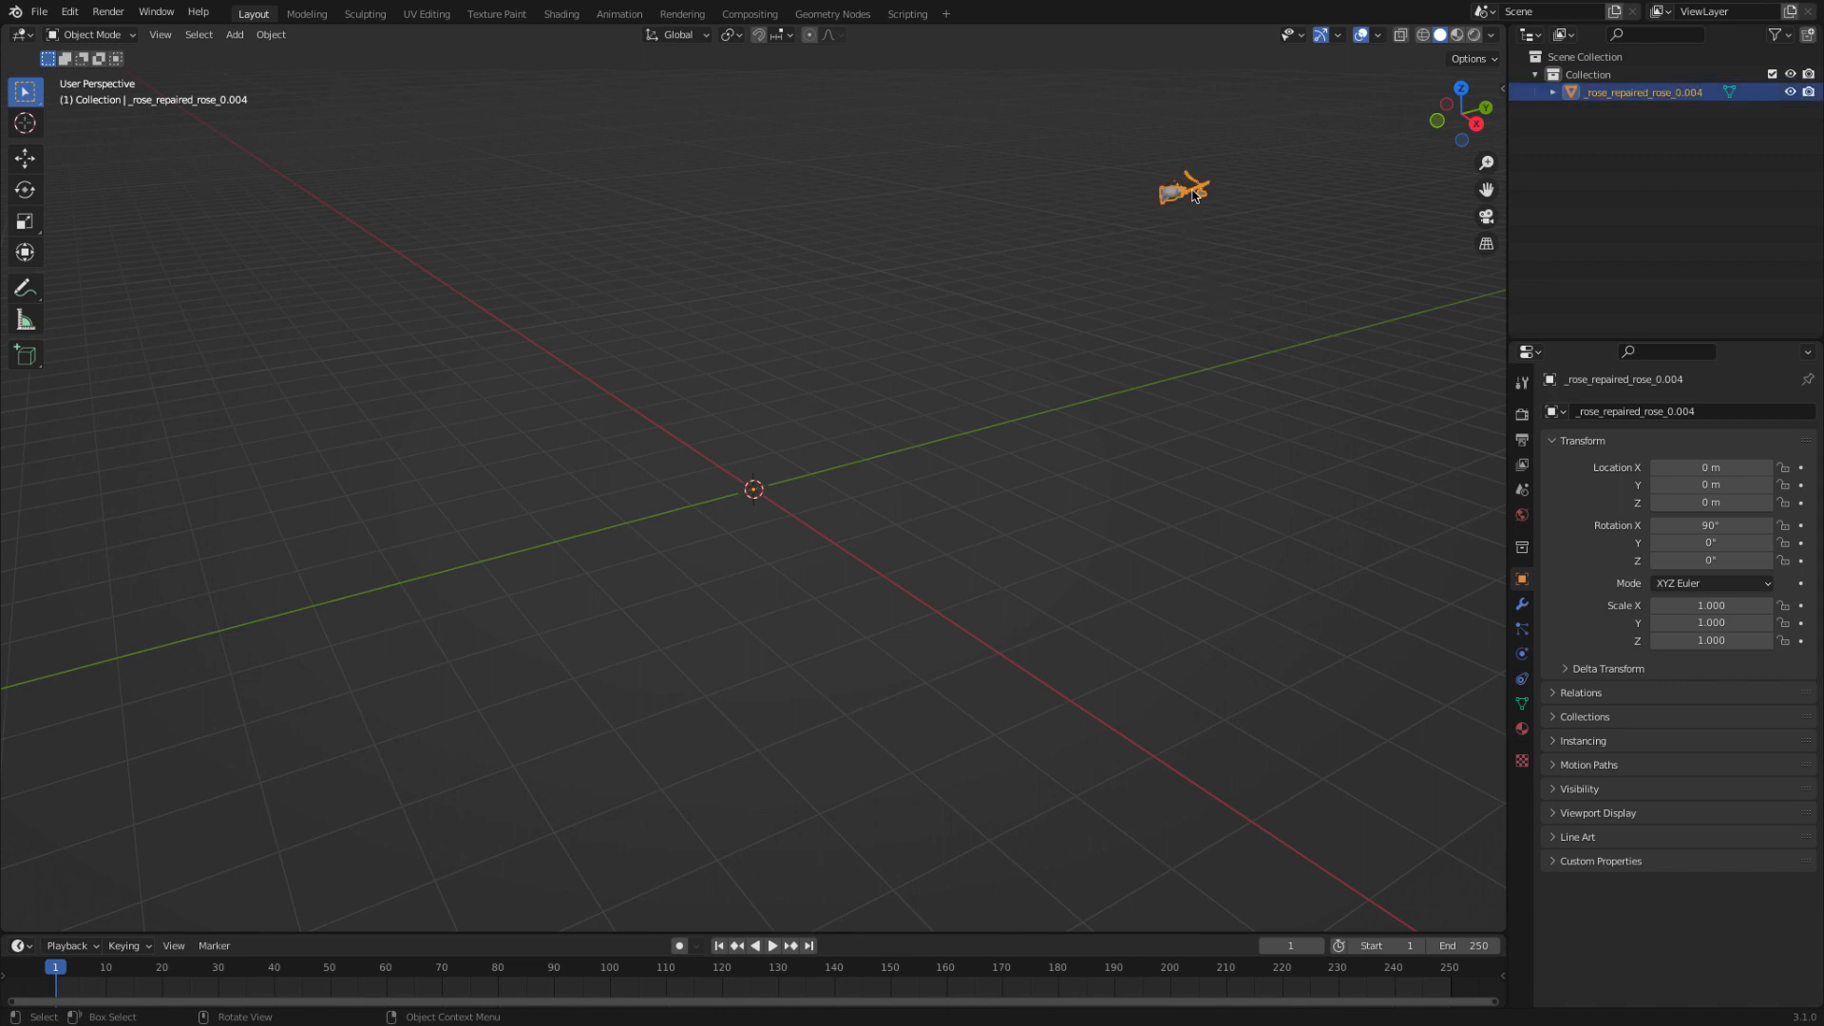
click(271, 34)
mouse_move(290, 74)
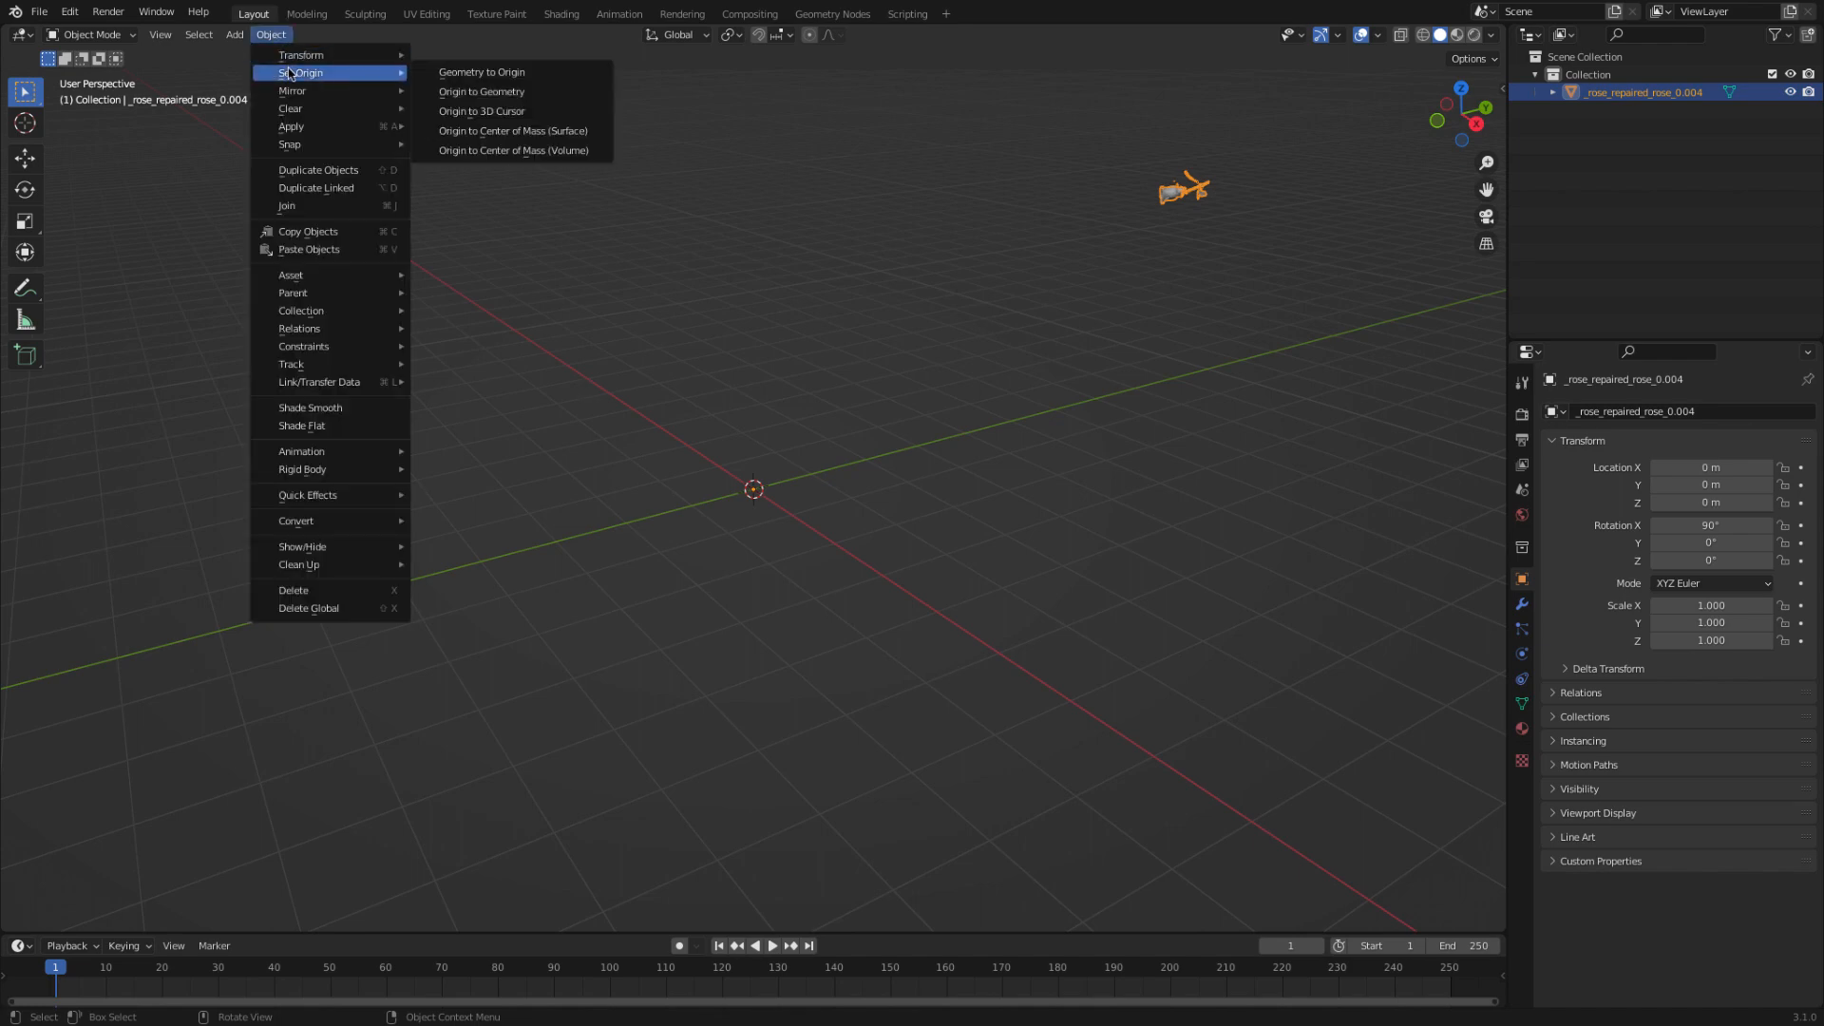
click(469, 94)
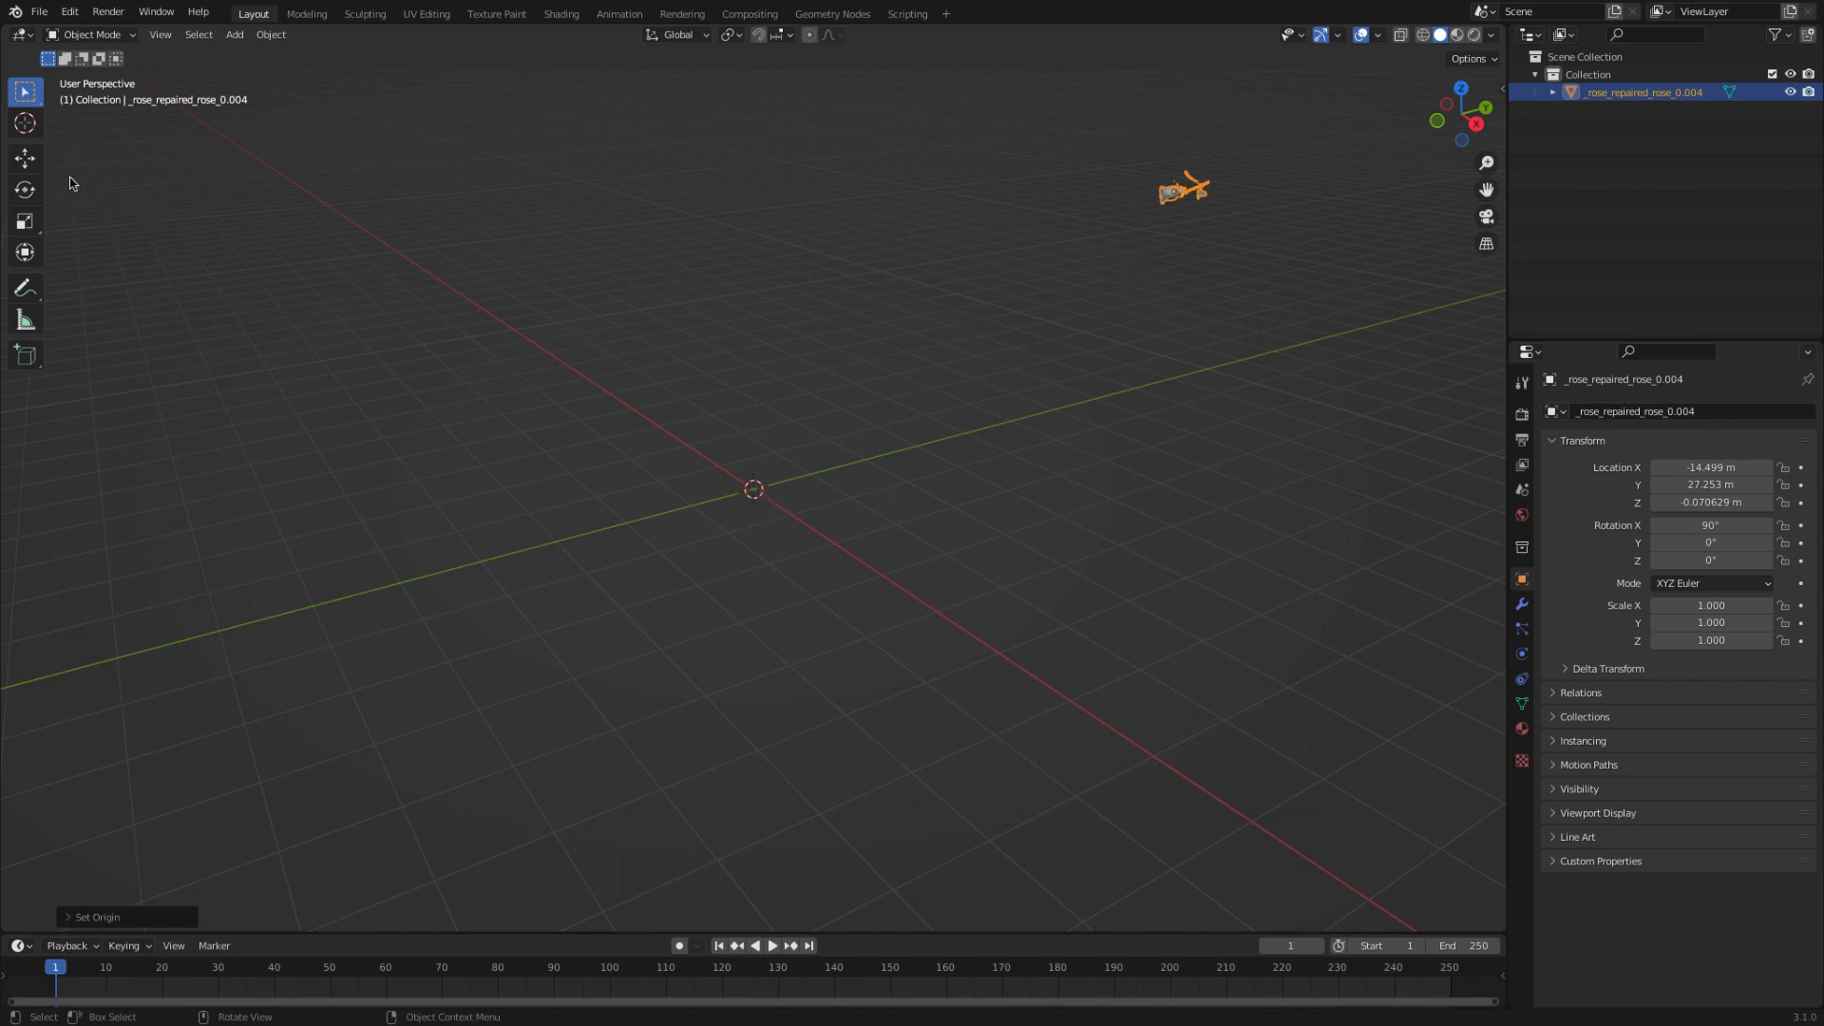
- Move the rose to the world origin by setting its X, Y and Z location to 0 m
click(24, 158)
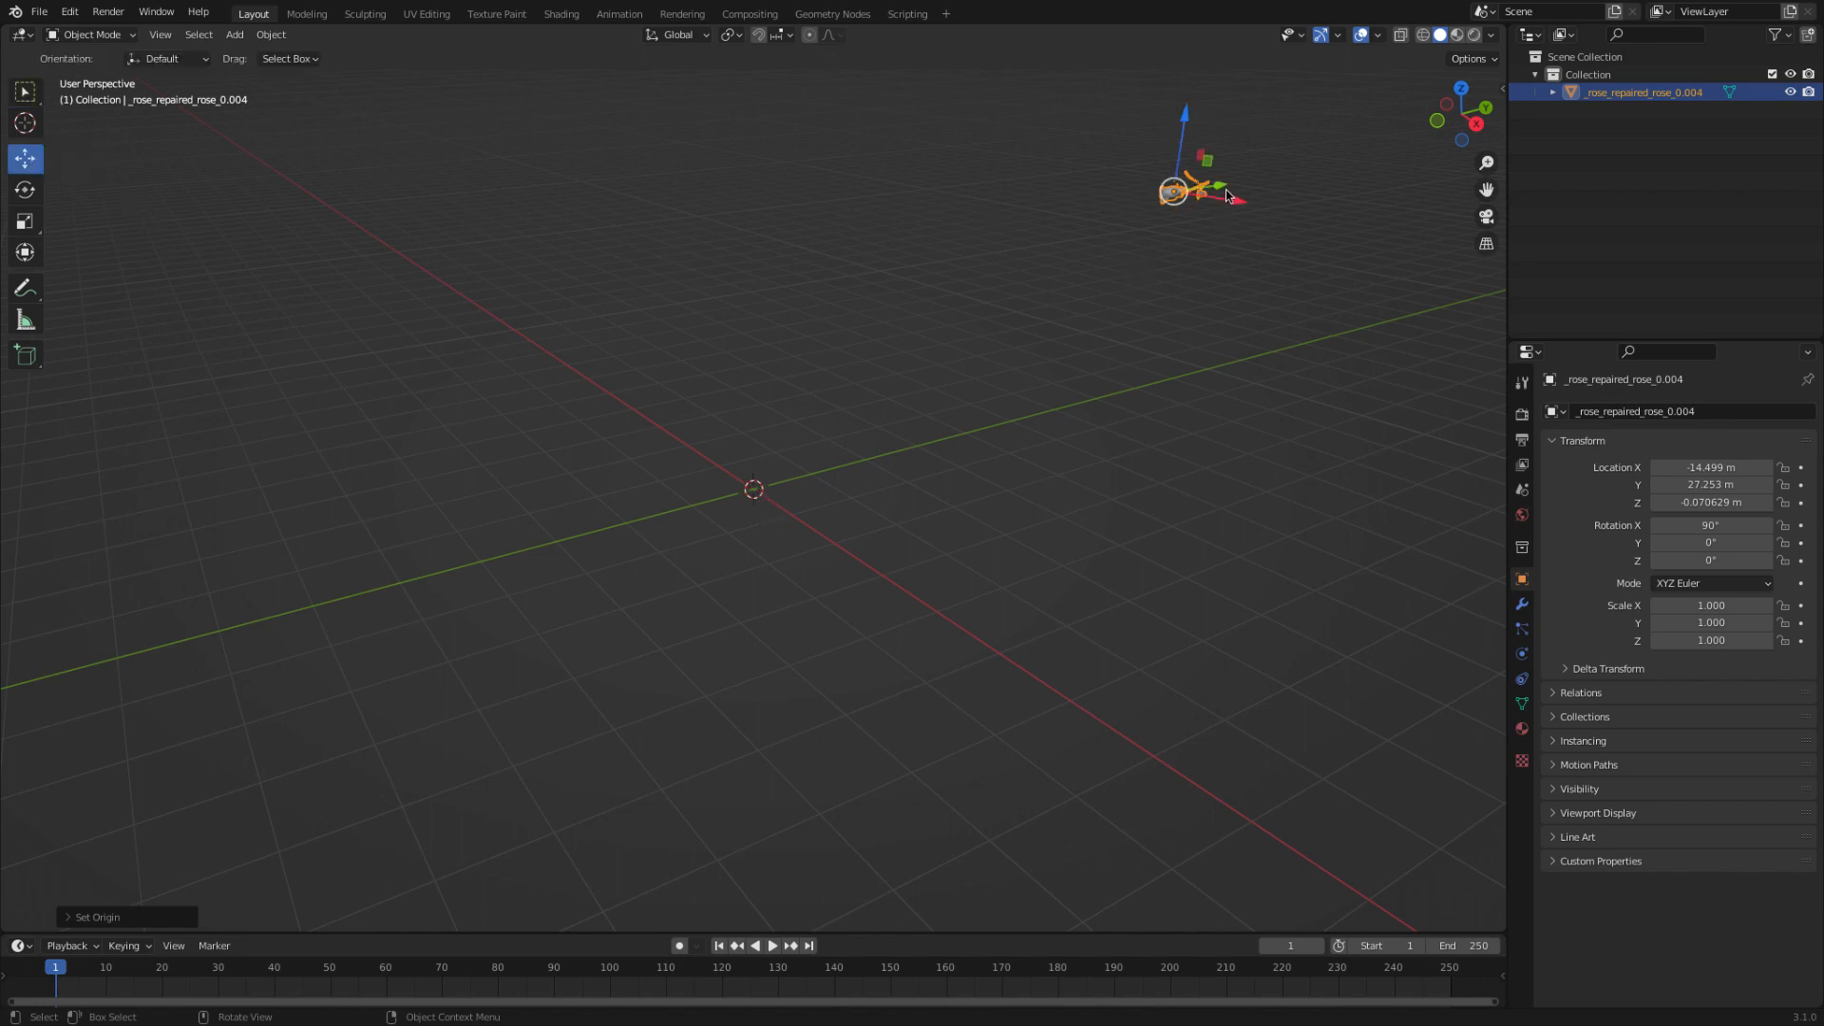
drag(1226, 197, 962, 288)
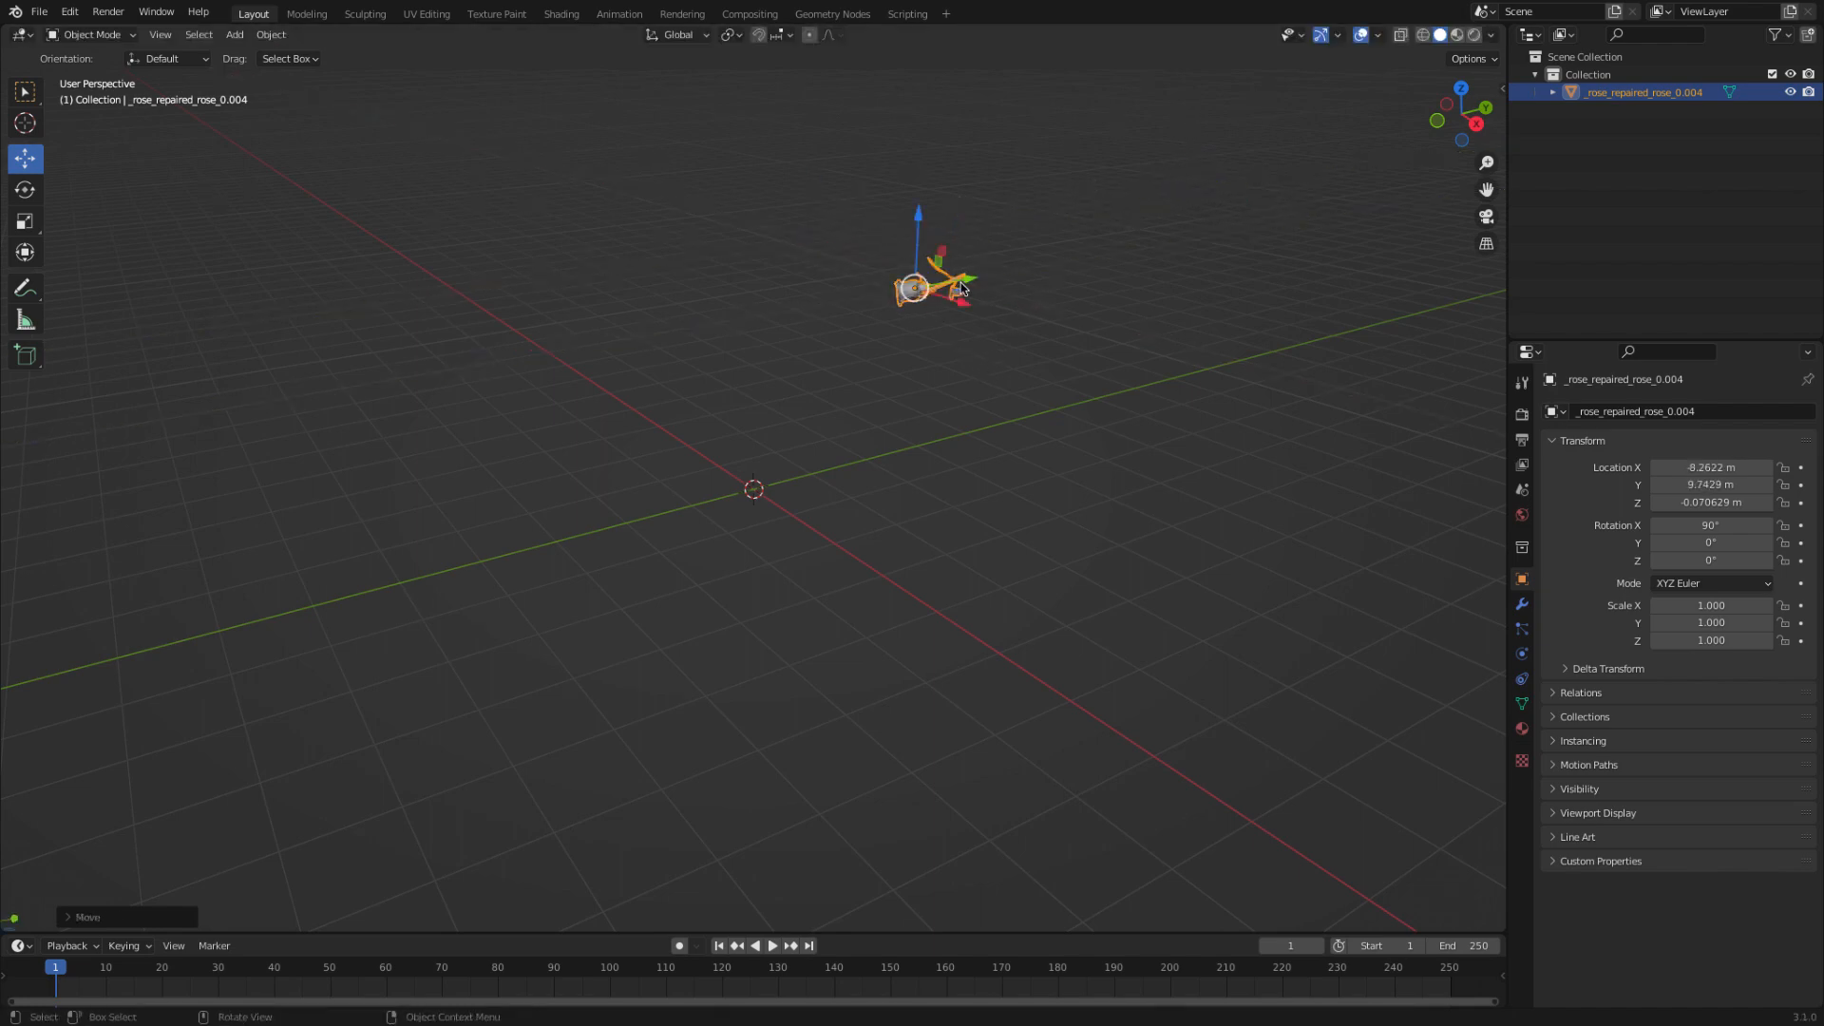
key(n)
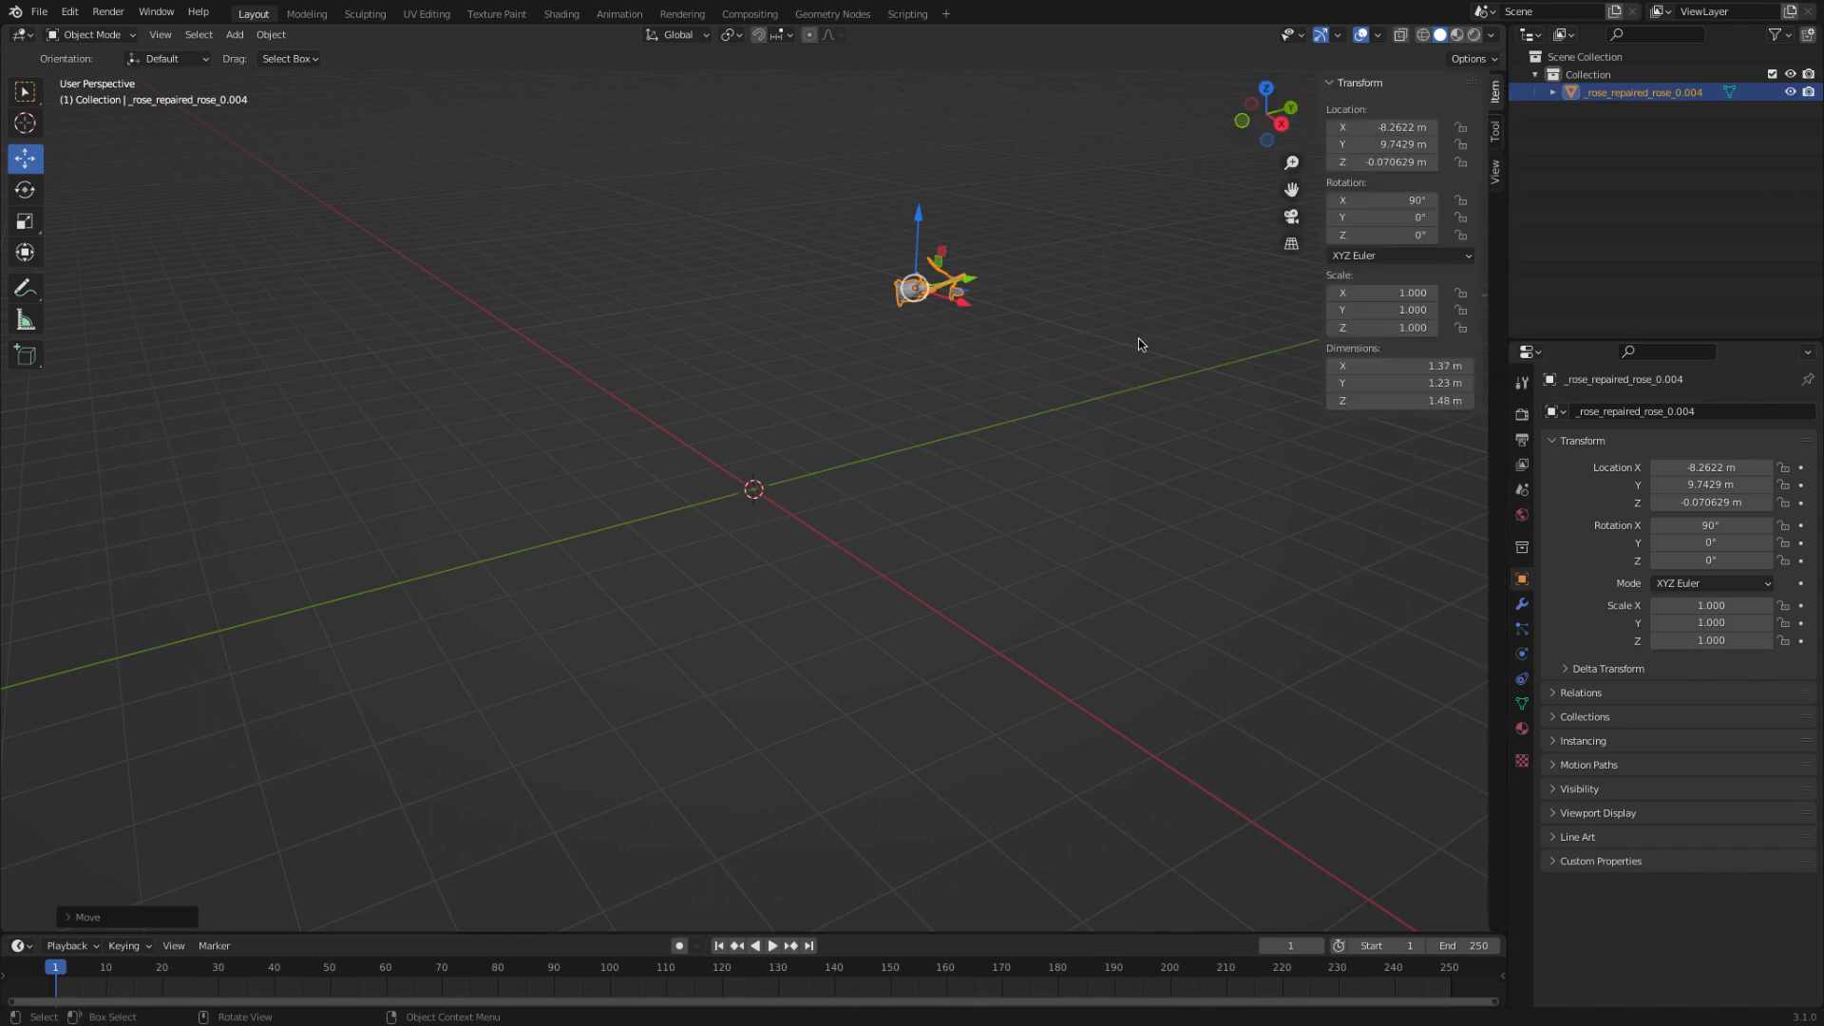
click(1394, 126)
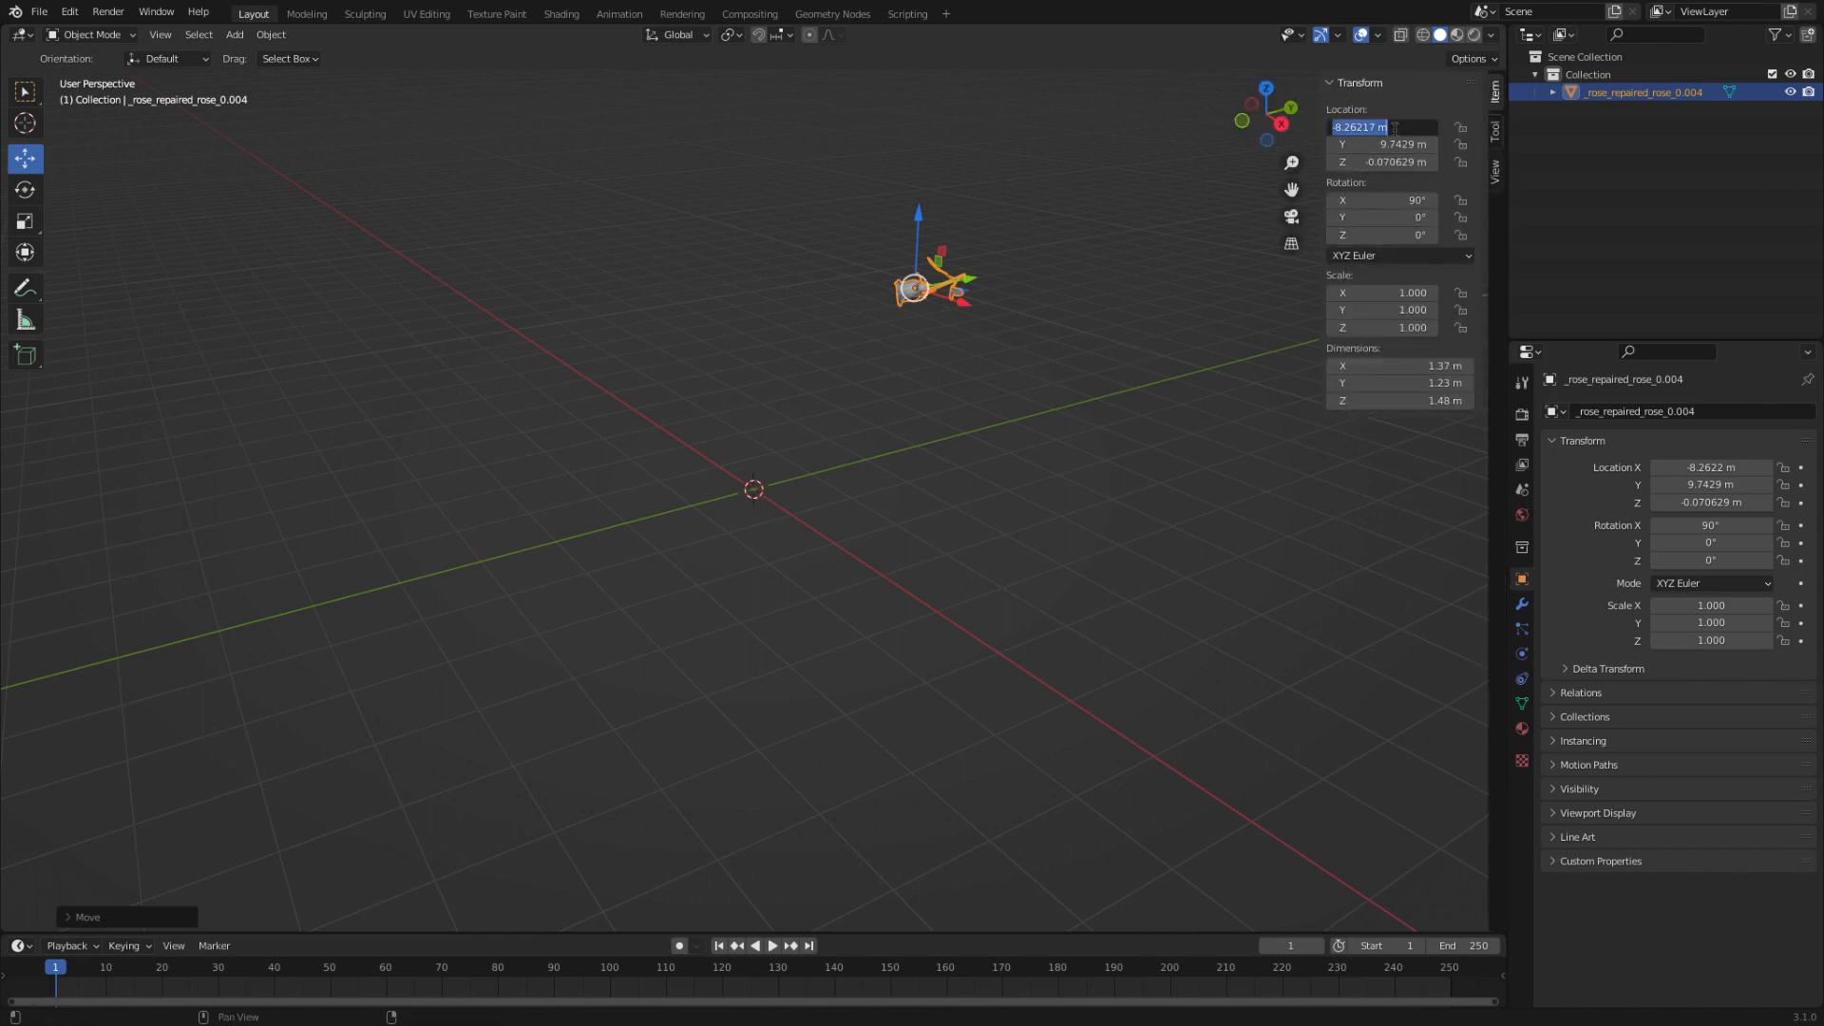
text(0)
click(1403, 144)
click(1403, 144)
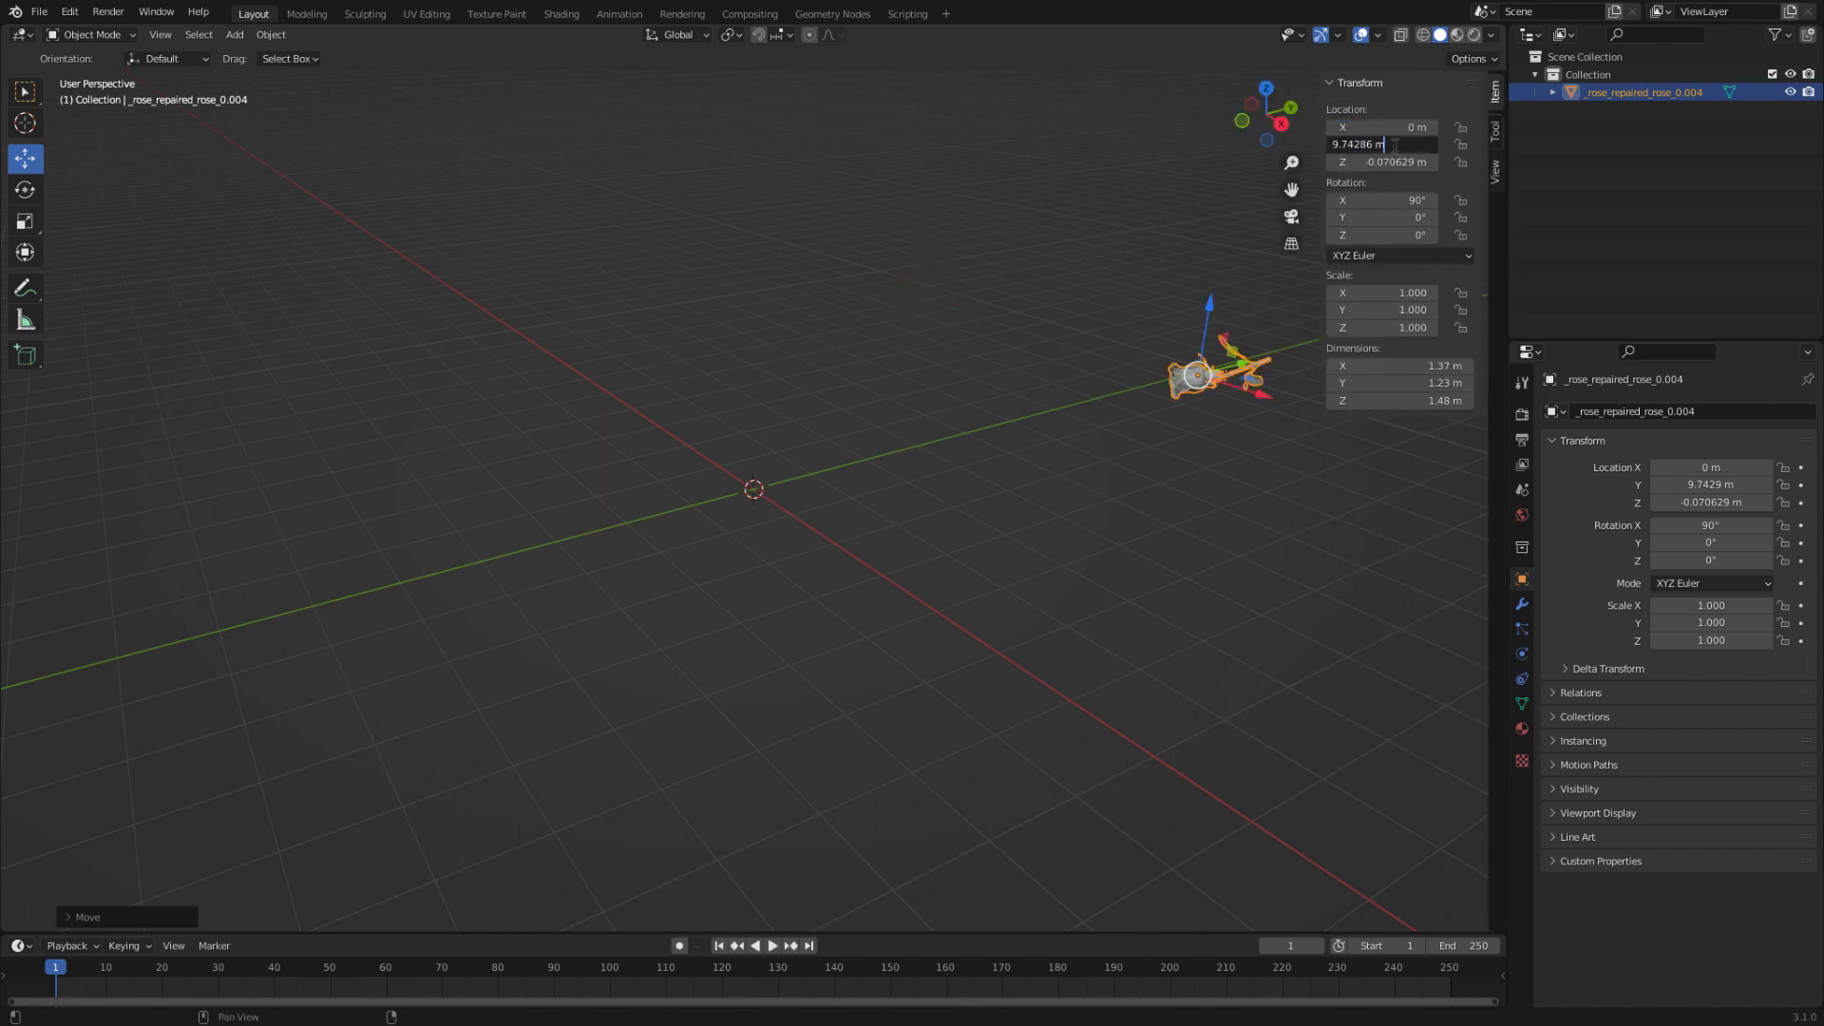
text(0)
drag(1403, 143, 1302, 157)
text(0)
key(Return)
double_click(1393, 162)
text(0)
key(Return)
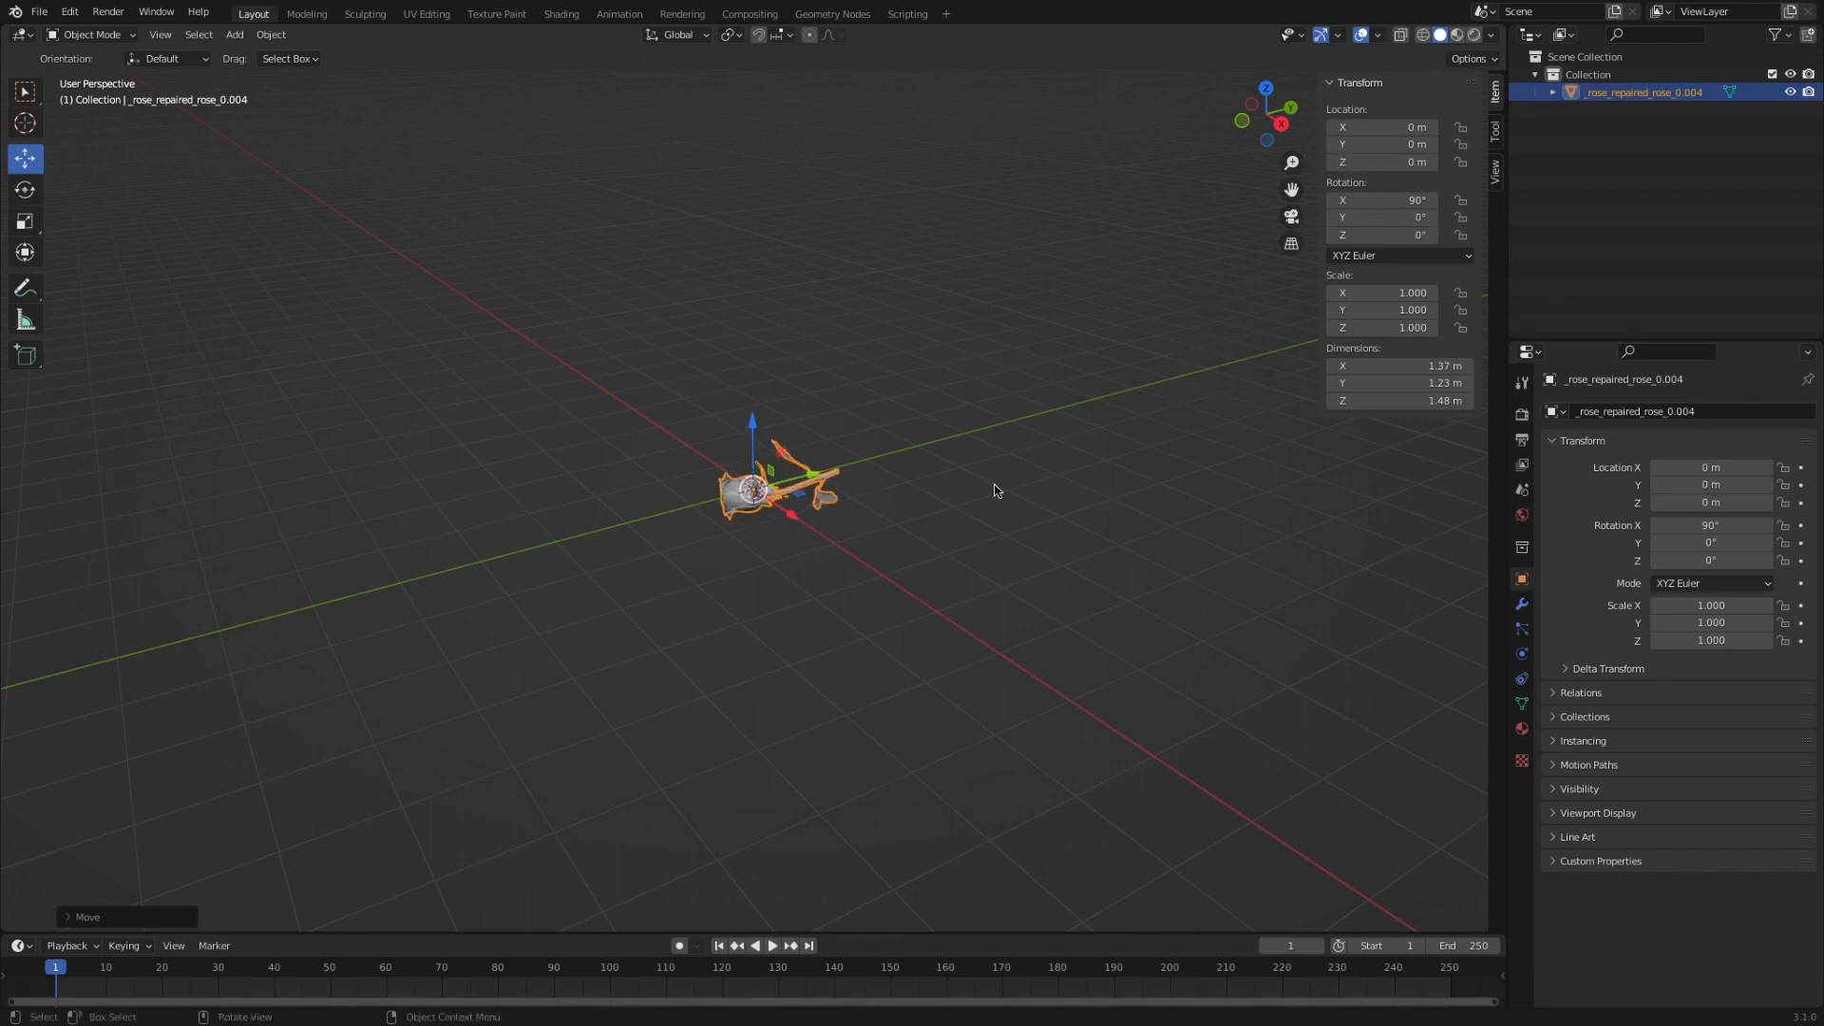
- Rotate the rose freely until it stands upright with the bloom on top, about X -18.6°, Y 44.7°, Z -8°
click(860, 568)
click(817, 495)
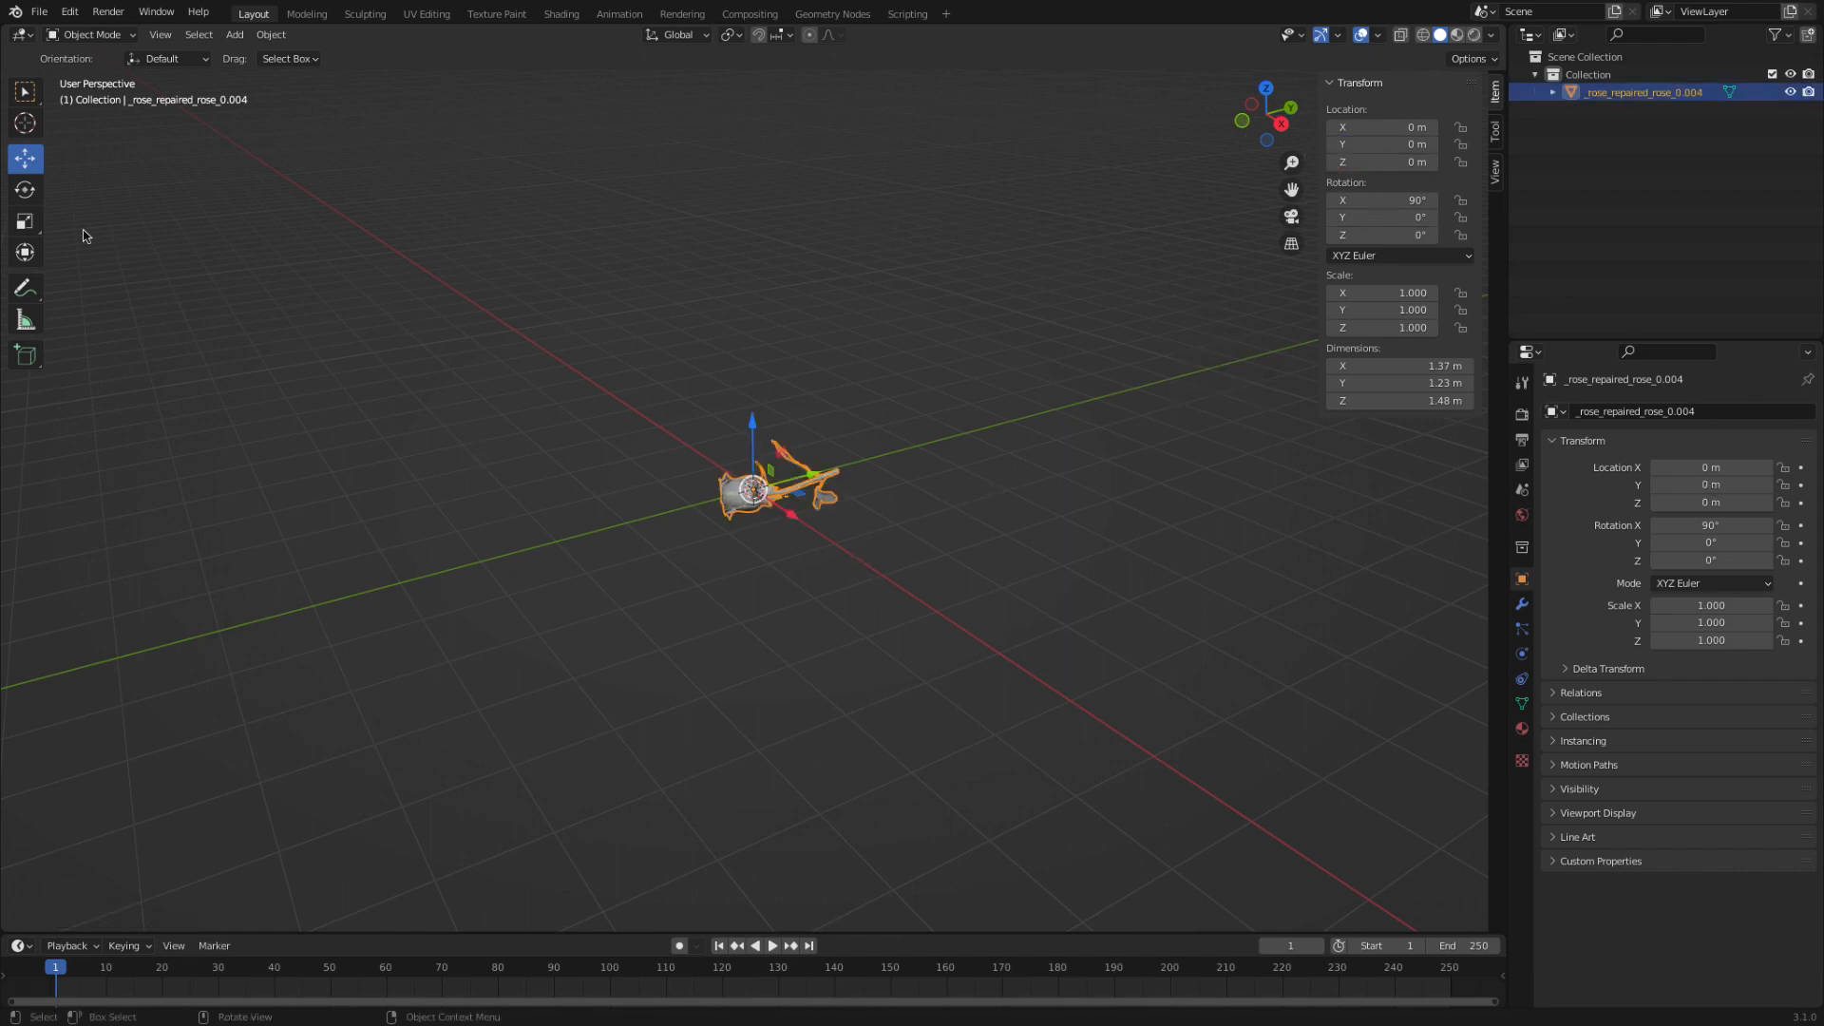
click(33, 200)
drag(708, 470, 779, 478)
drag(715, 461, 827, 513)
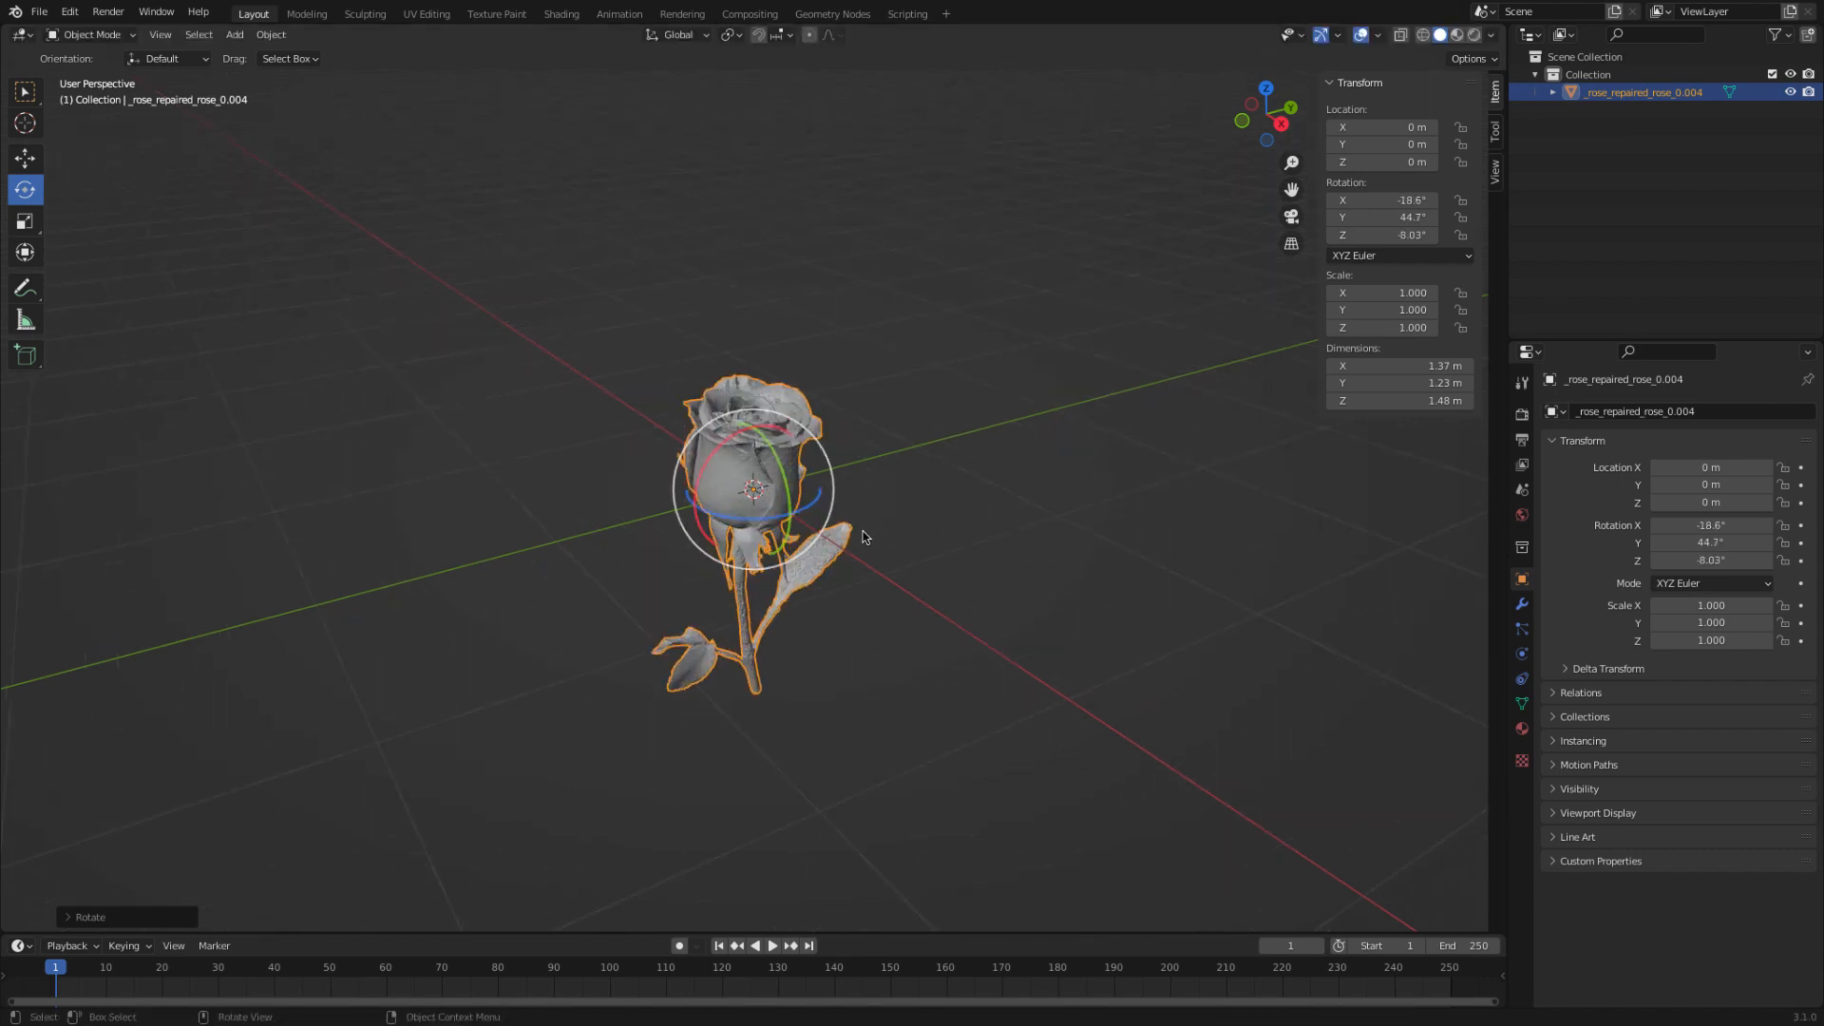
scroll(859, 534, down, 3)
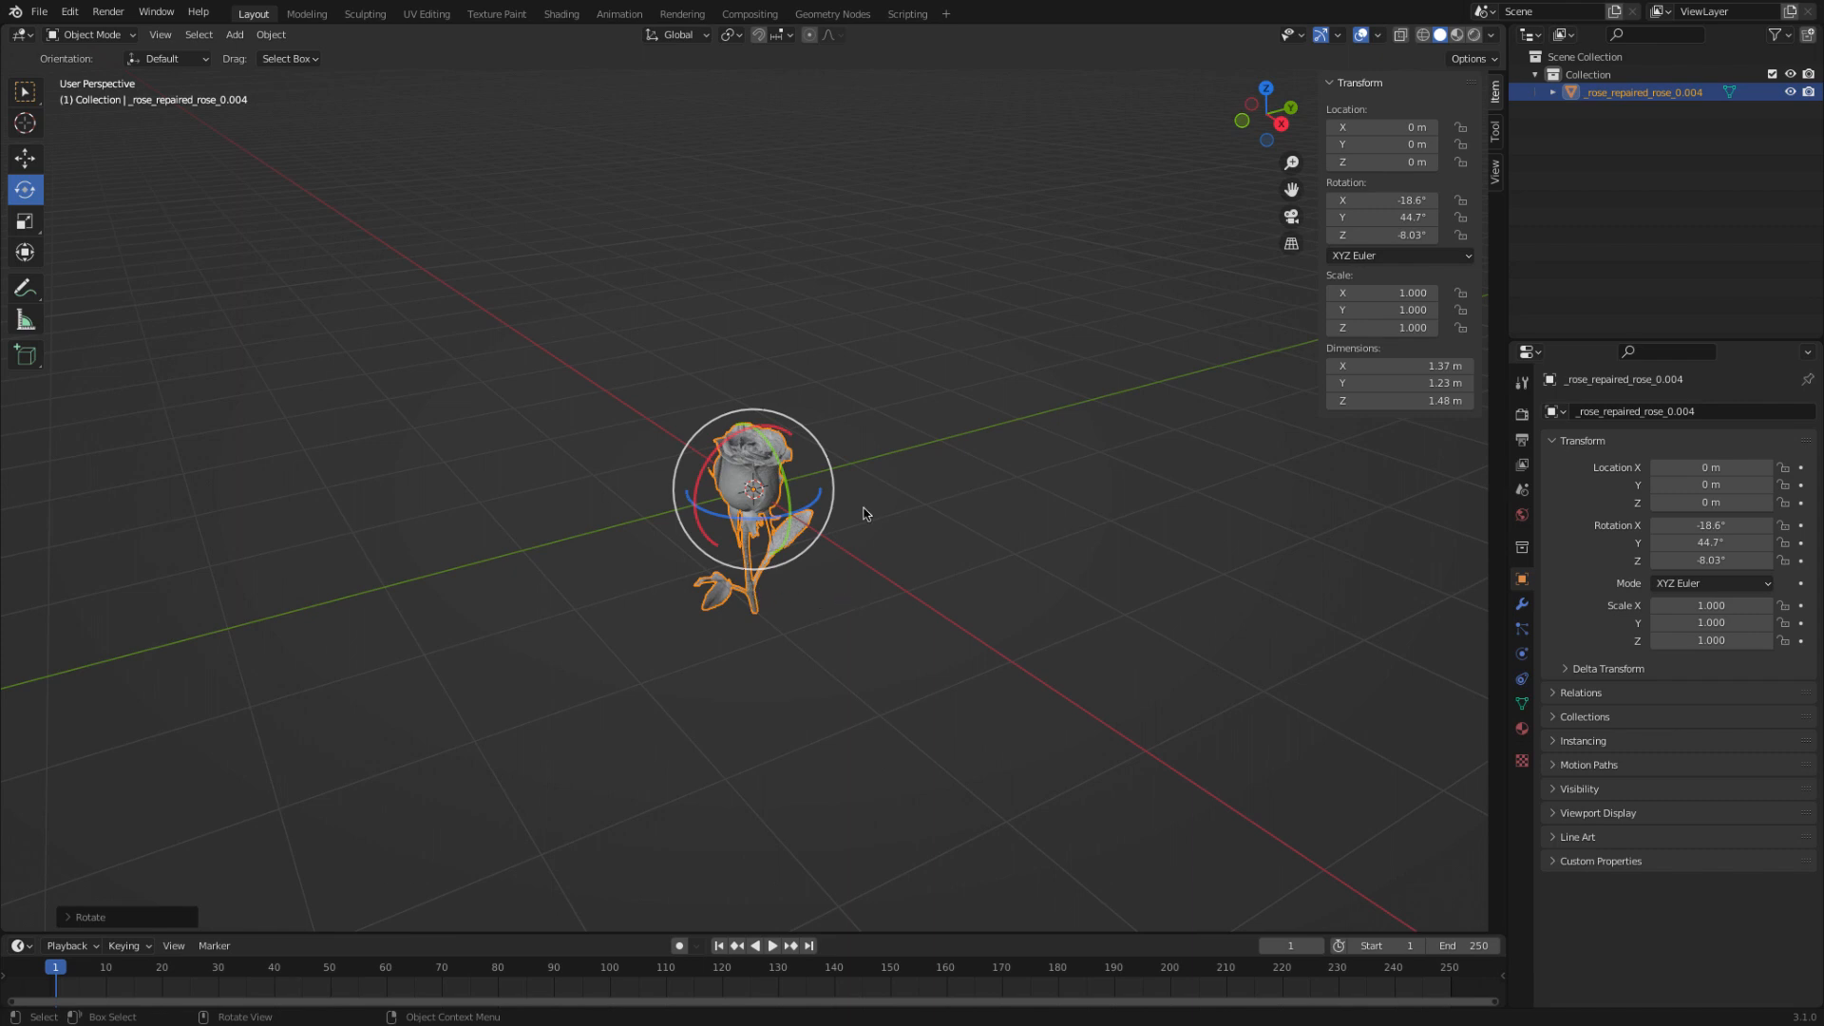
- Turn the upright rose around the vertical axis to a Z rotation of about -43°
click(690, 465)
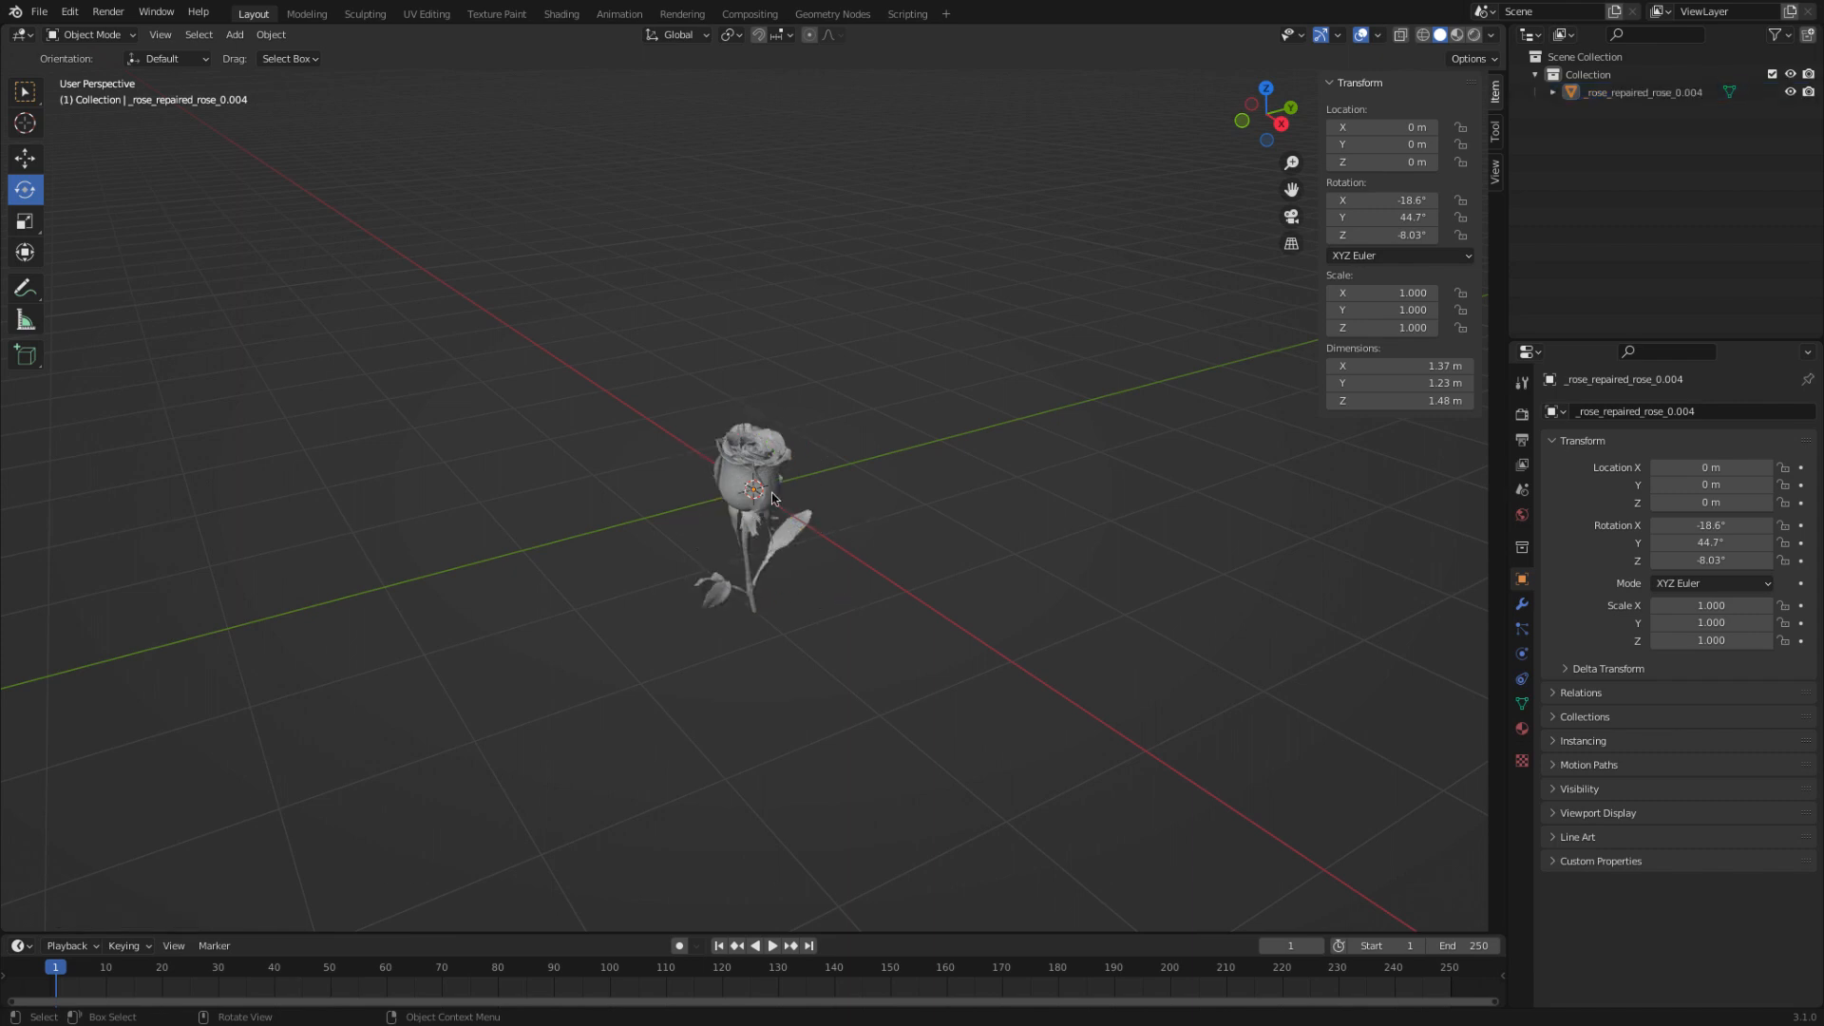
scroll(840, 541, up, 4)
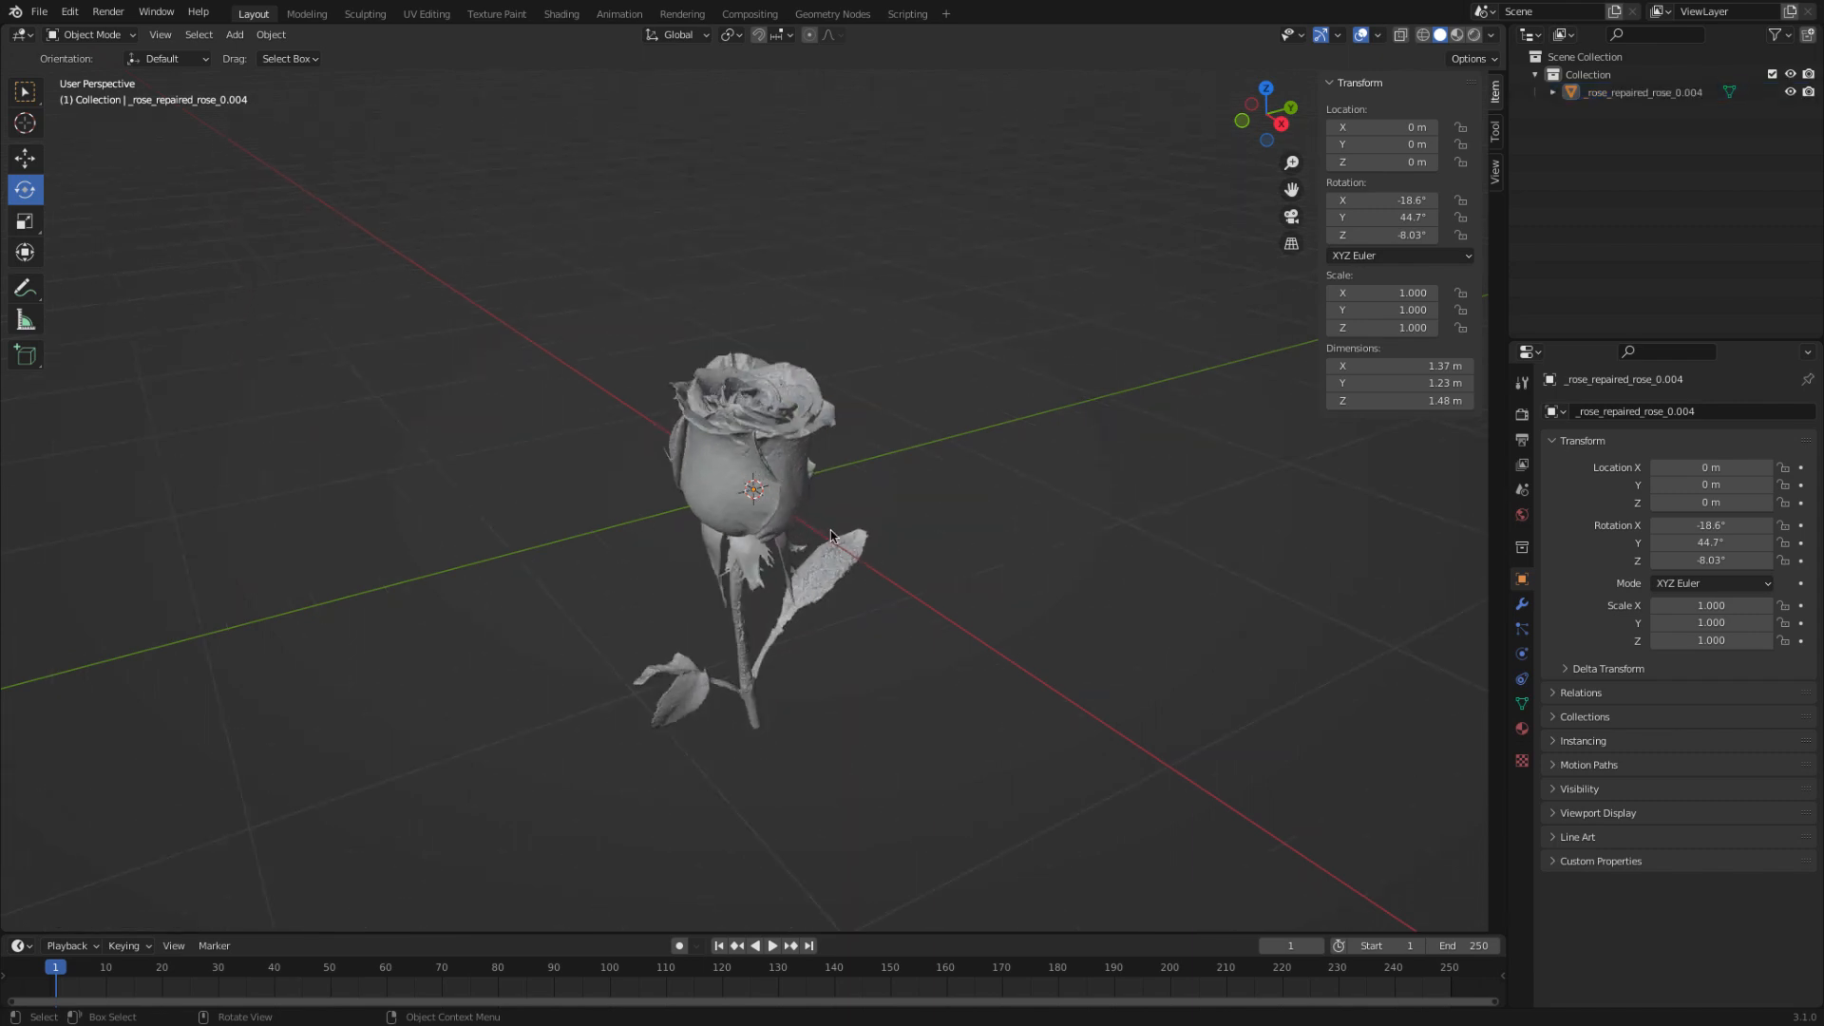
click(767, 511)
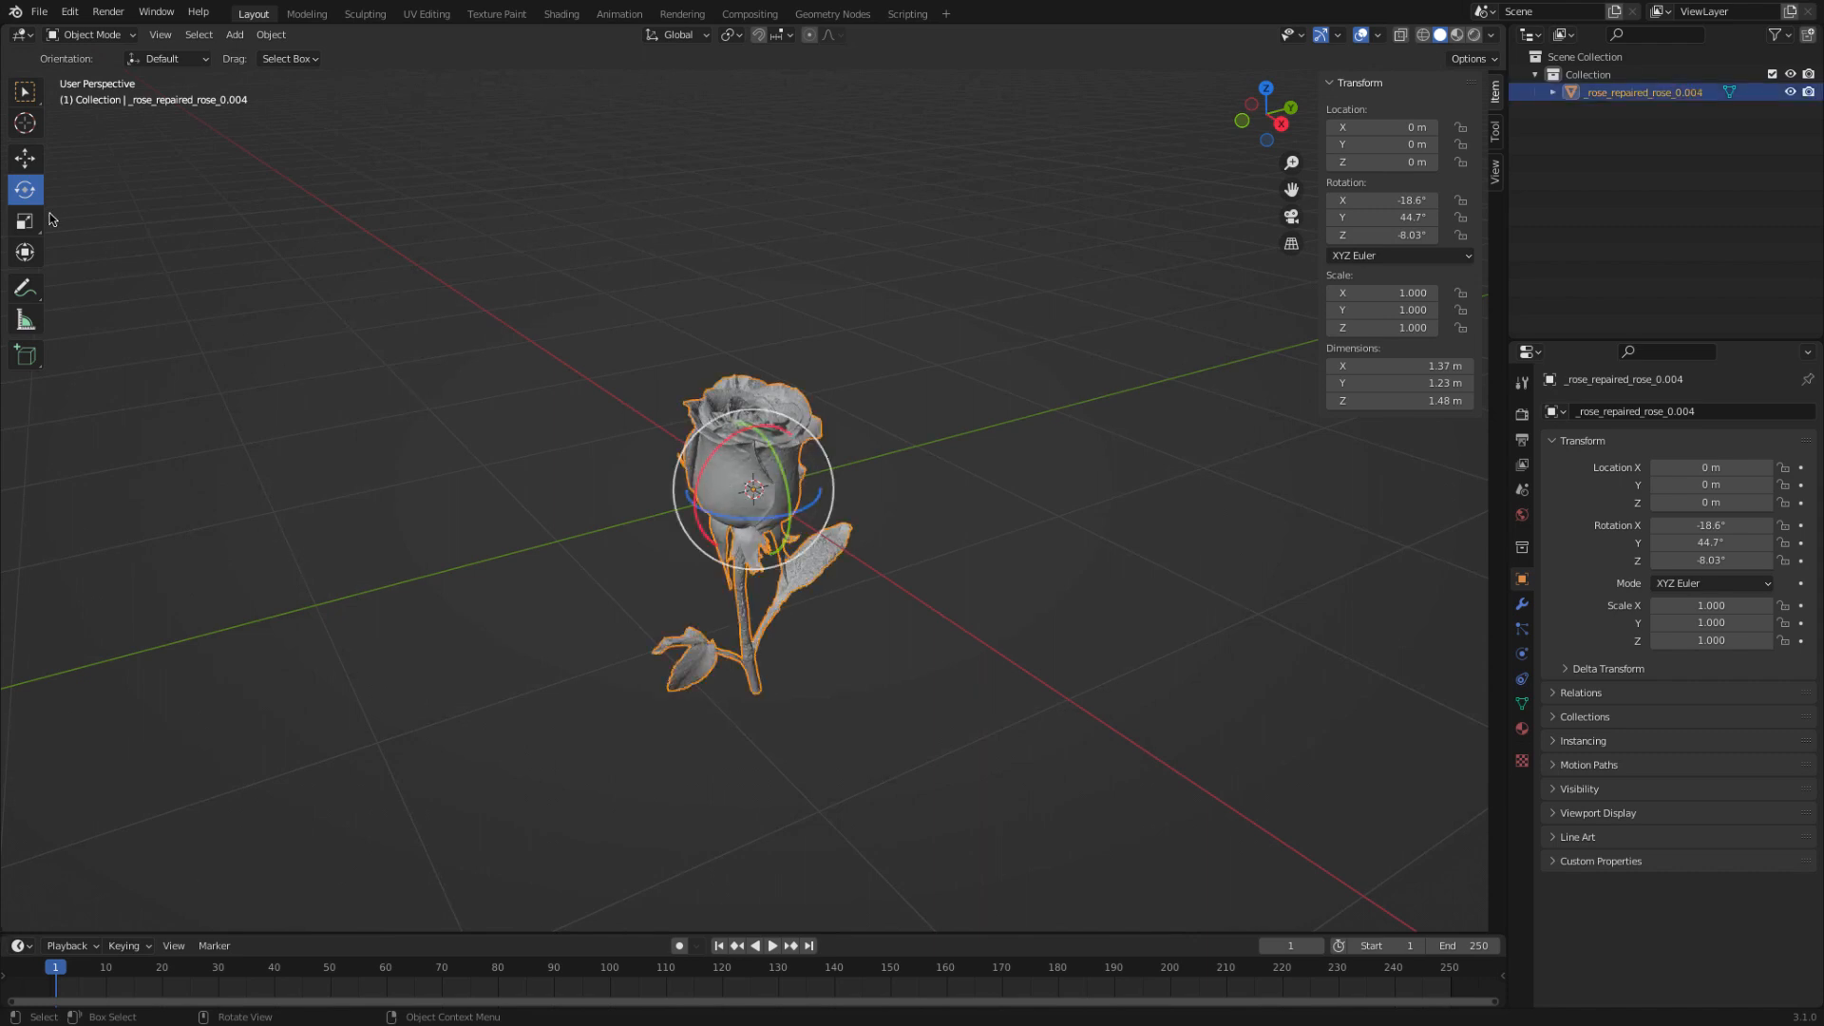
drag(779, 518, 763, 509)
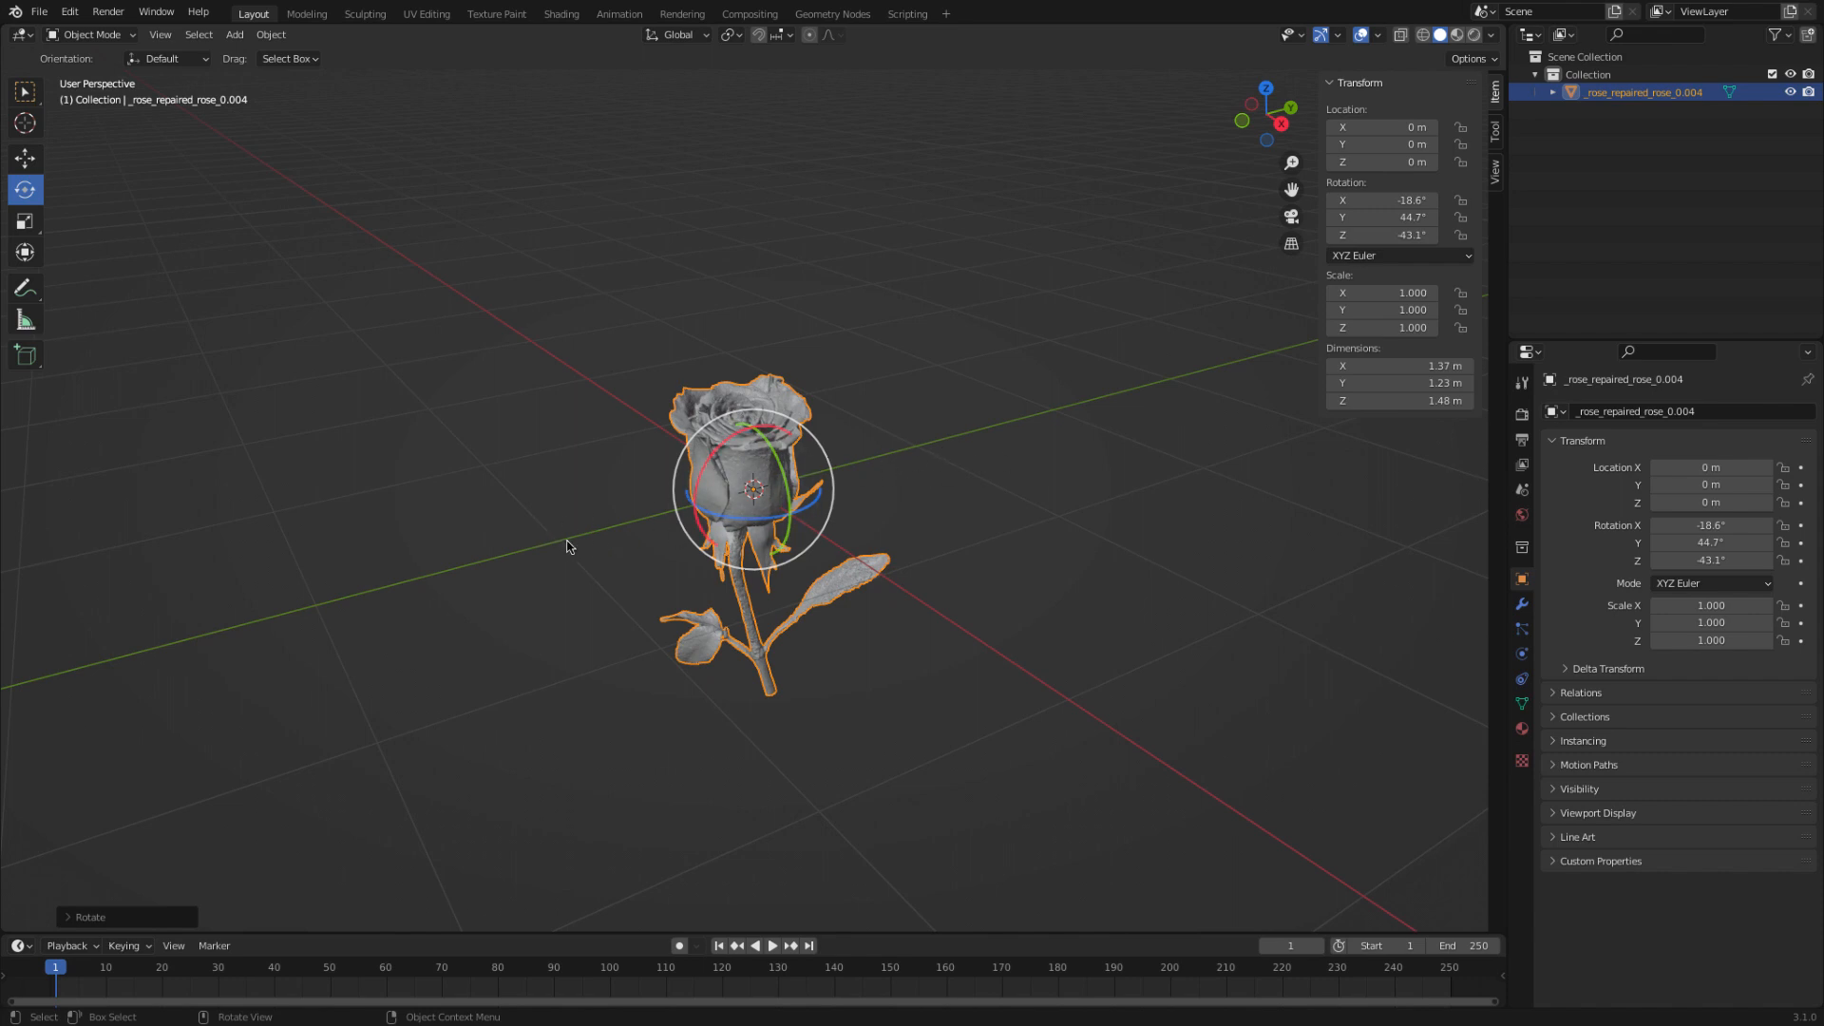
- In the back orthographic view, tilt the rose around the global X axis to about X -25.9°, Y 39.2°, Z -48°
middle_drag(555, 580, 577, 568)
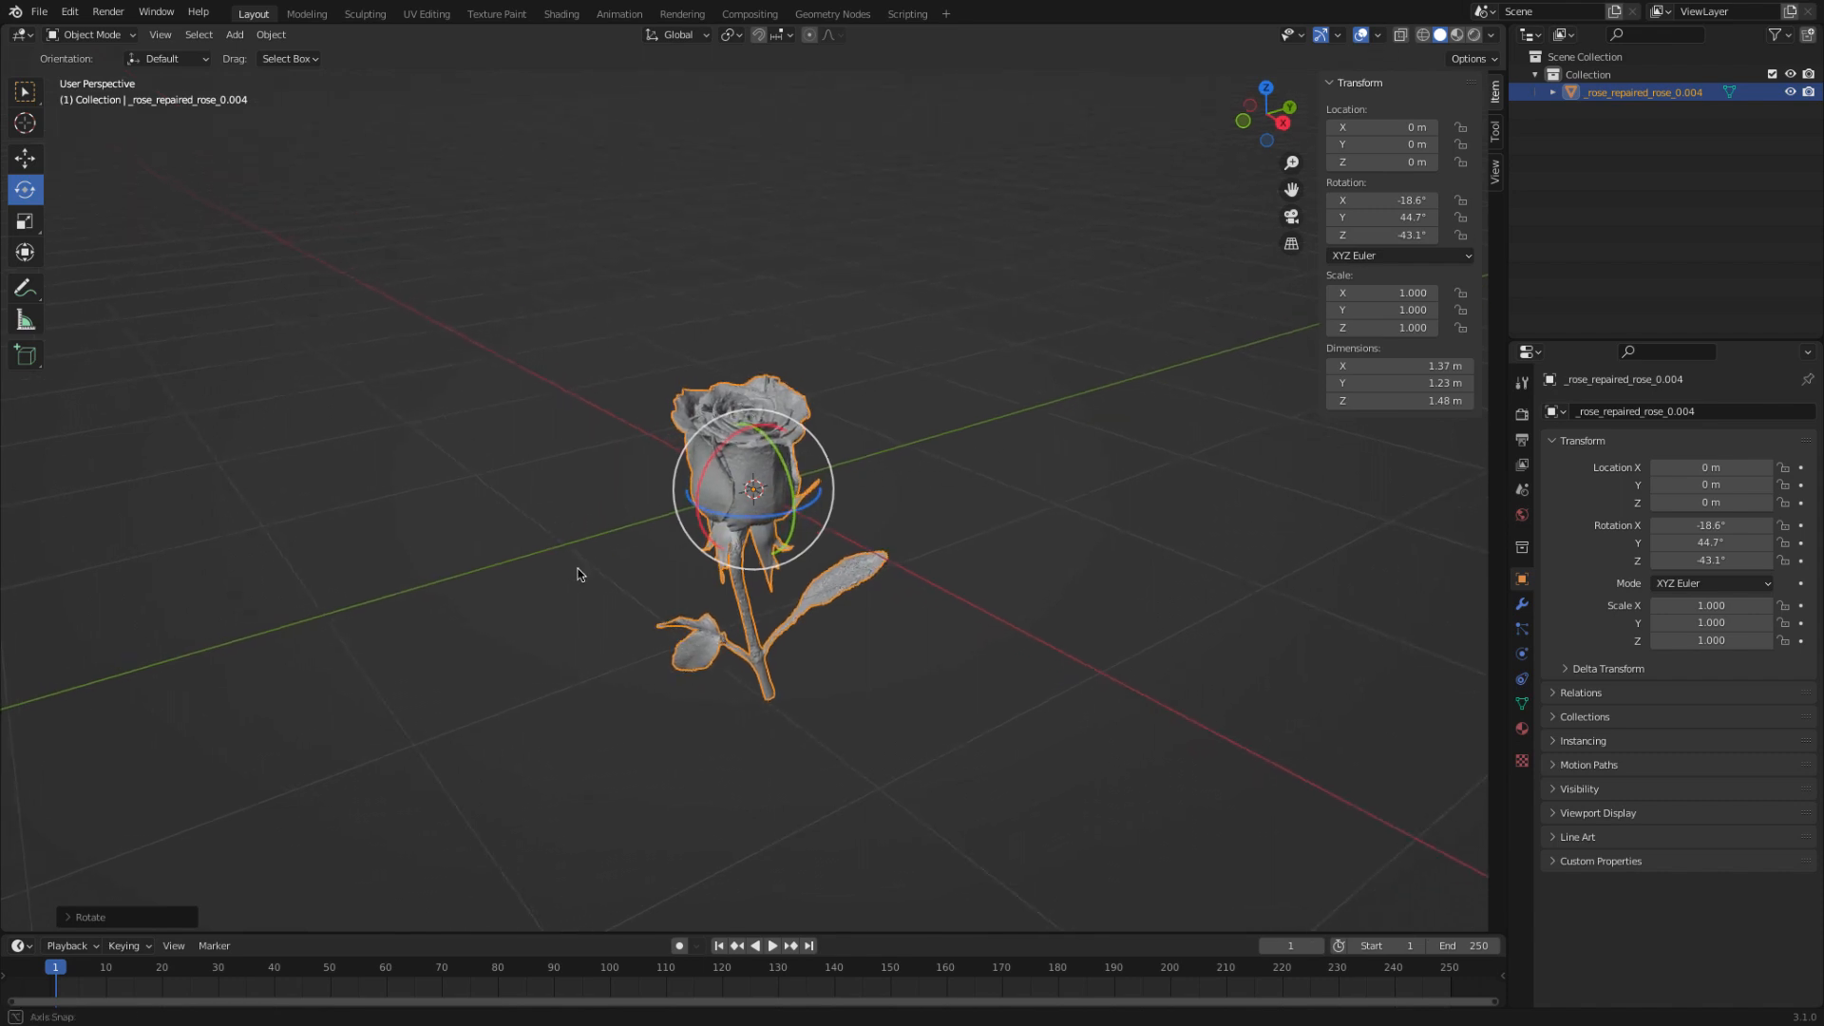
click(1291, 108)
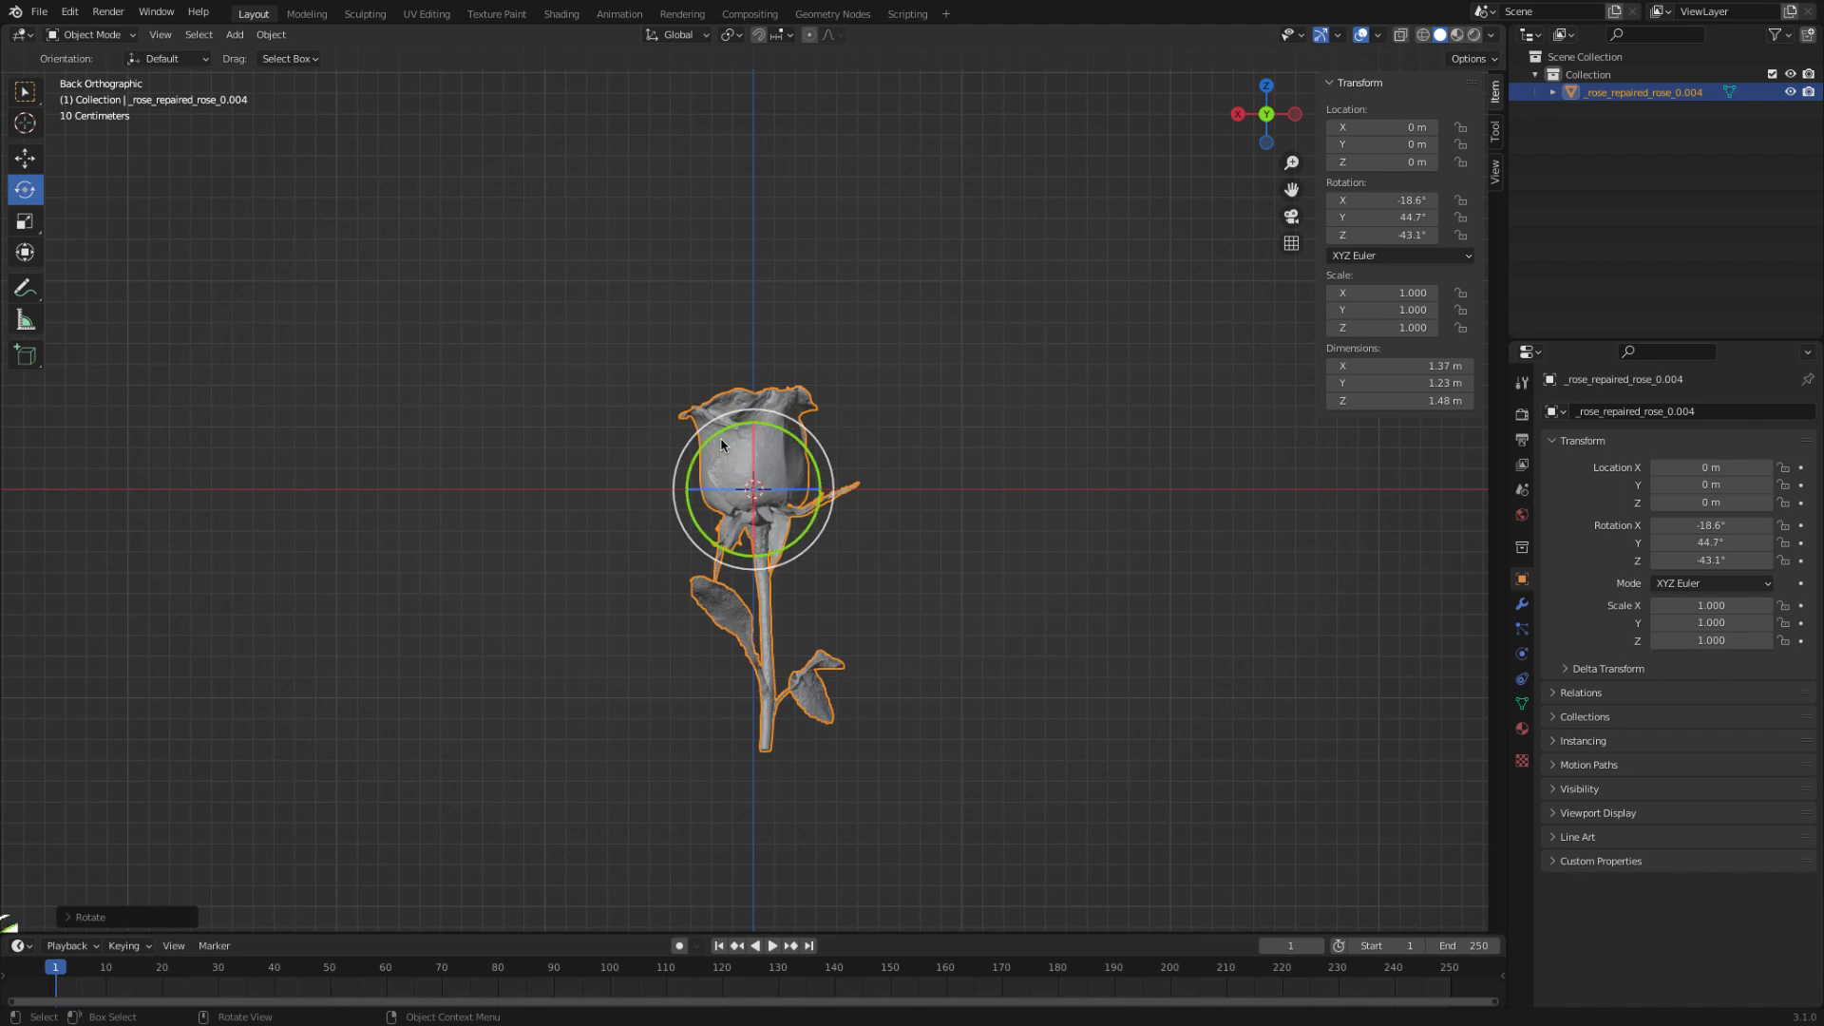
drag(753, 469, 762, 470)
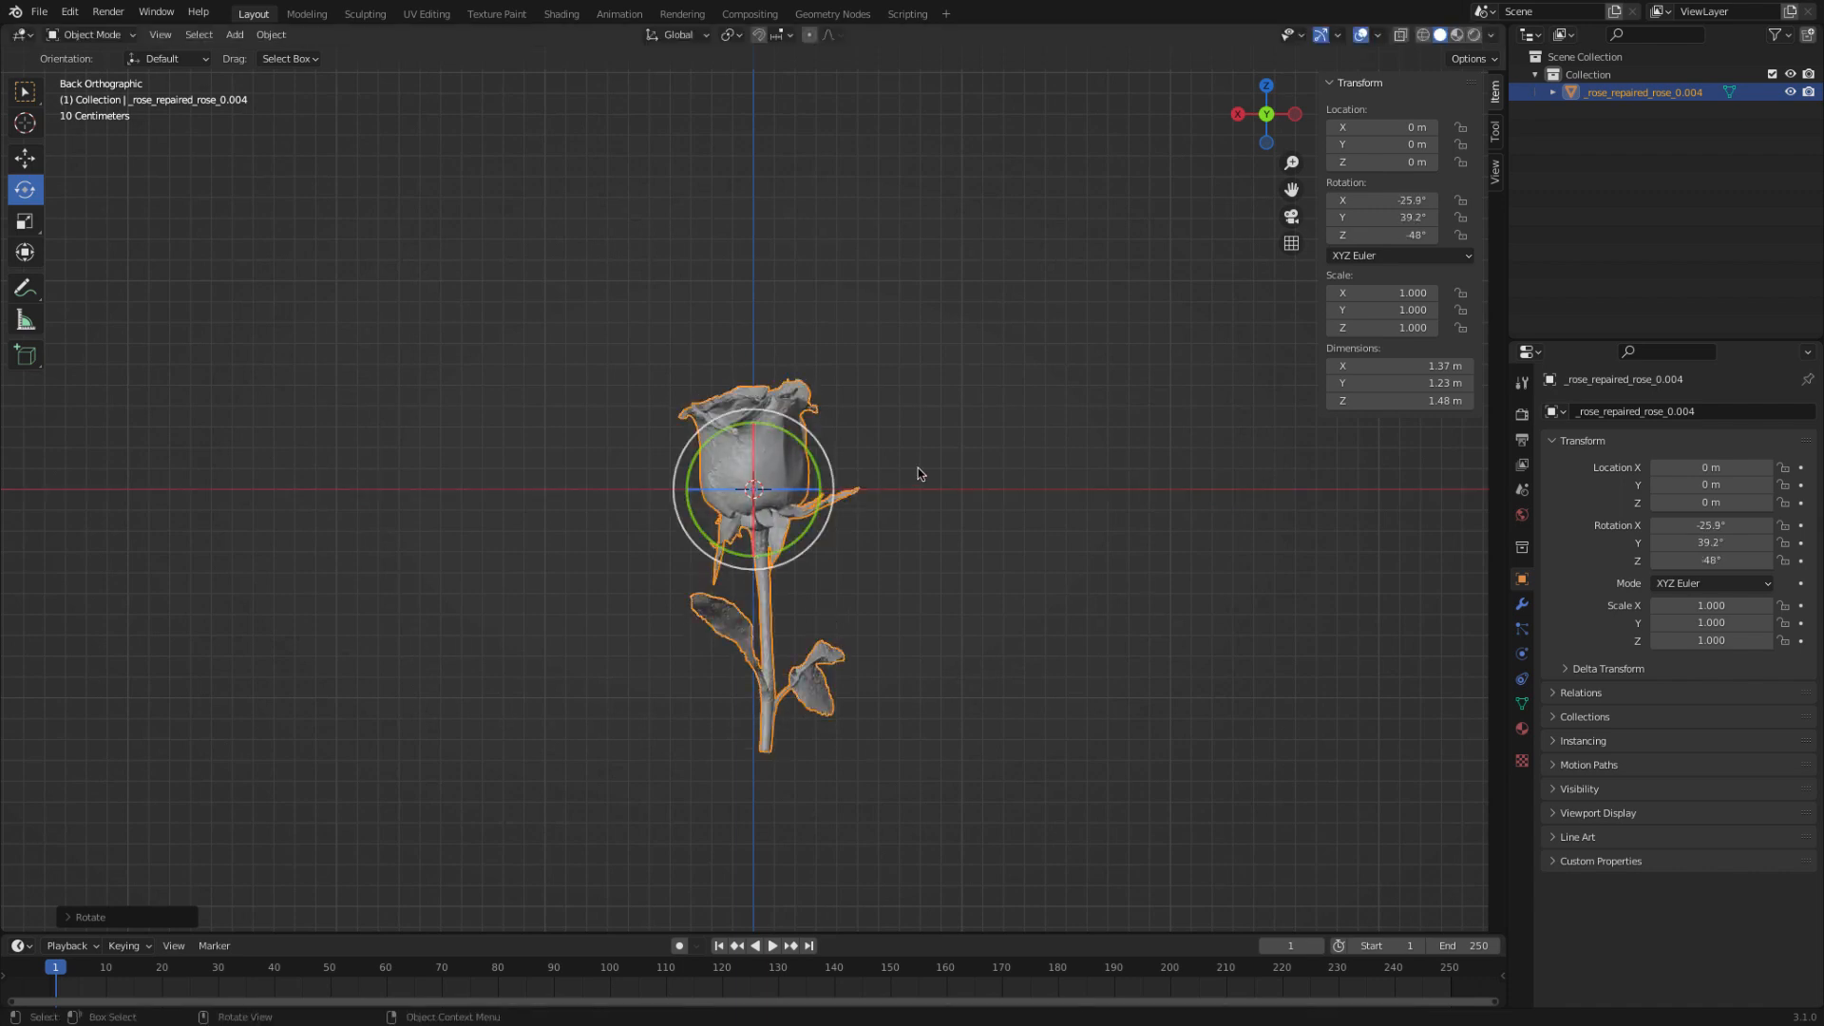
- In the back view, spin the rose around Z and straighten its stem, reaching about X -25.1°, Y 37.4°, Z -20.5°
middle_drag(953, 453, 897, 570)
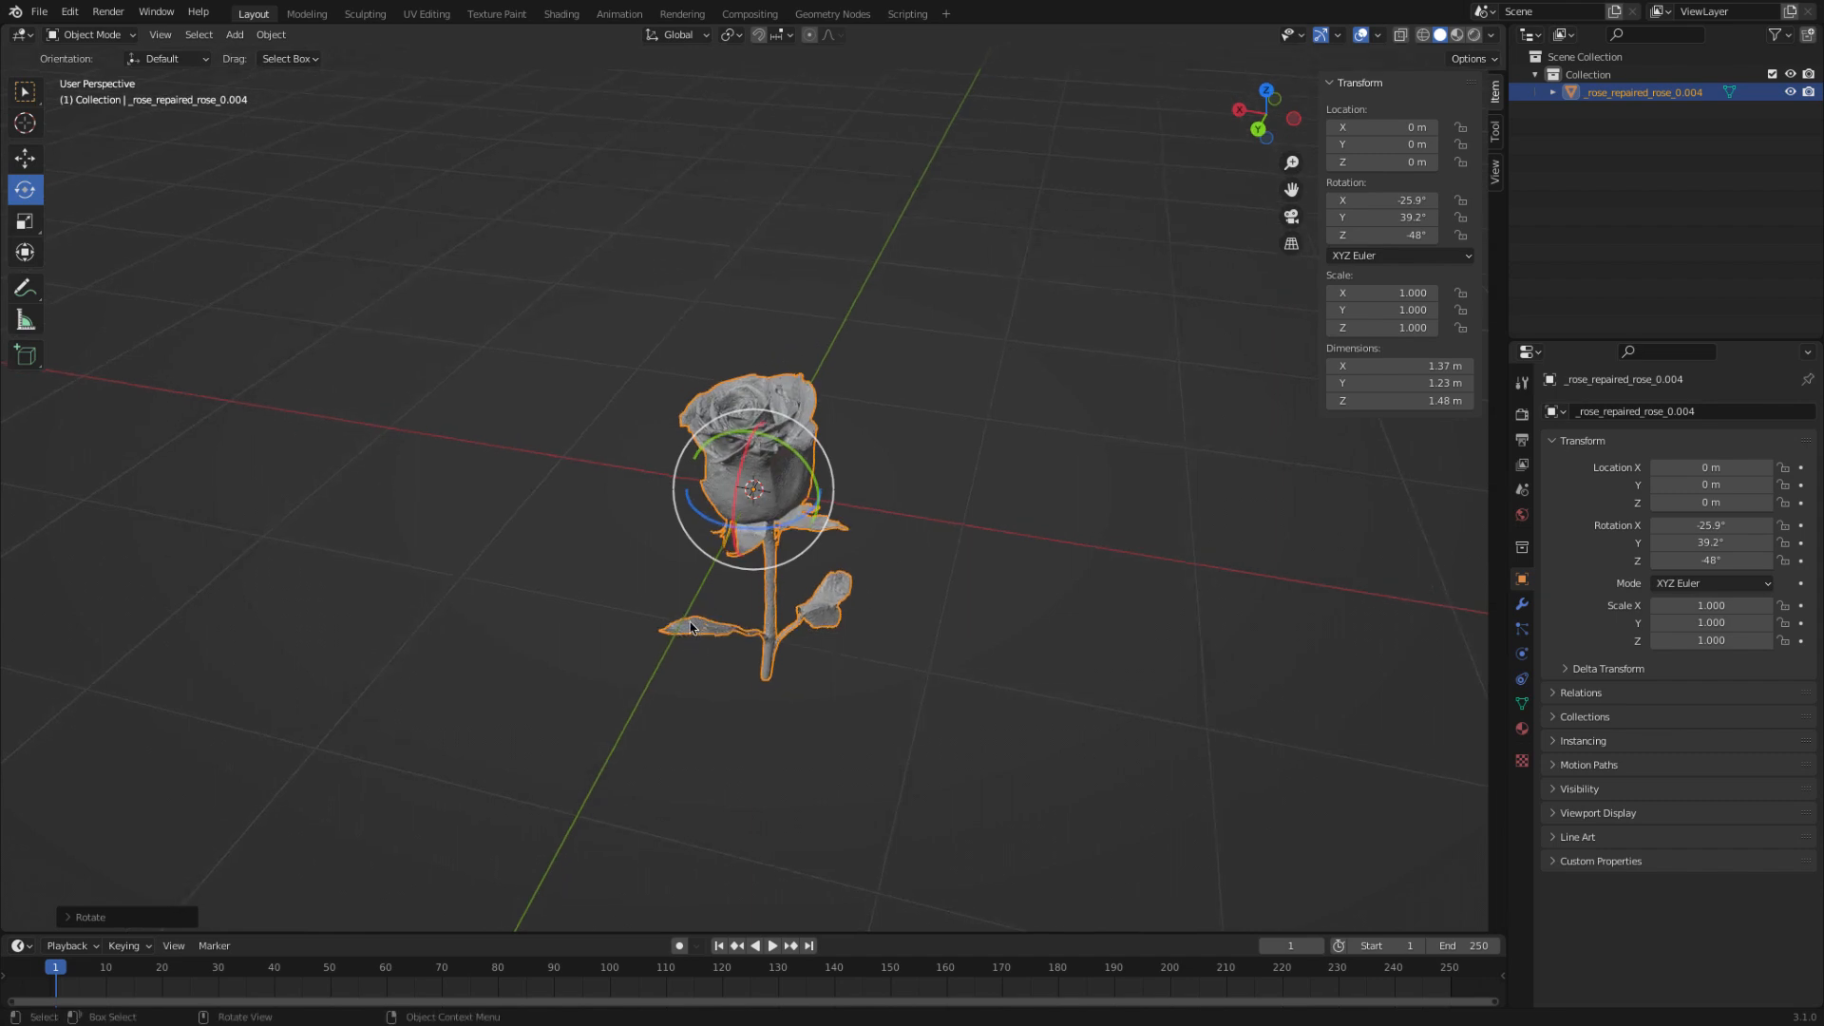
click(1259, 130)
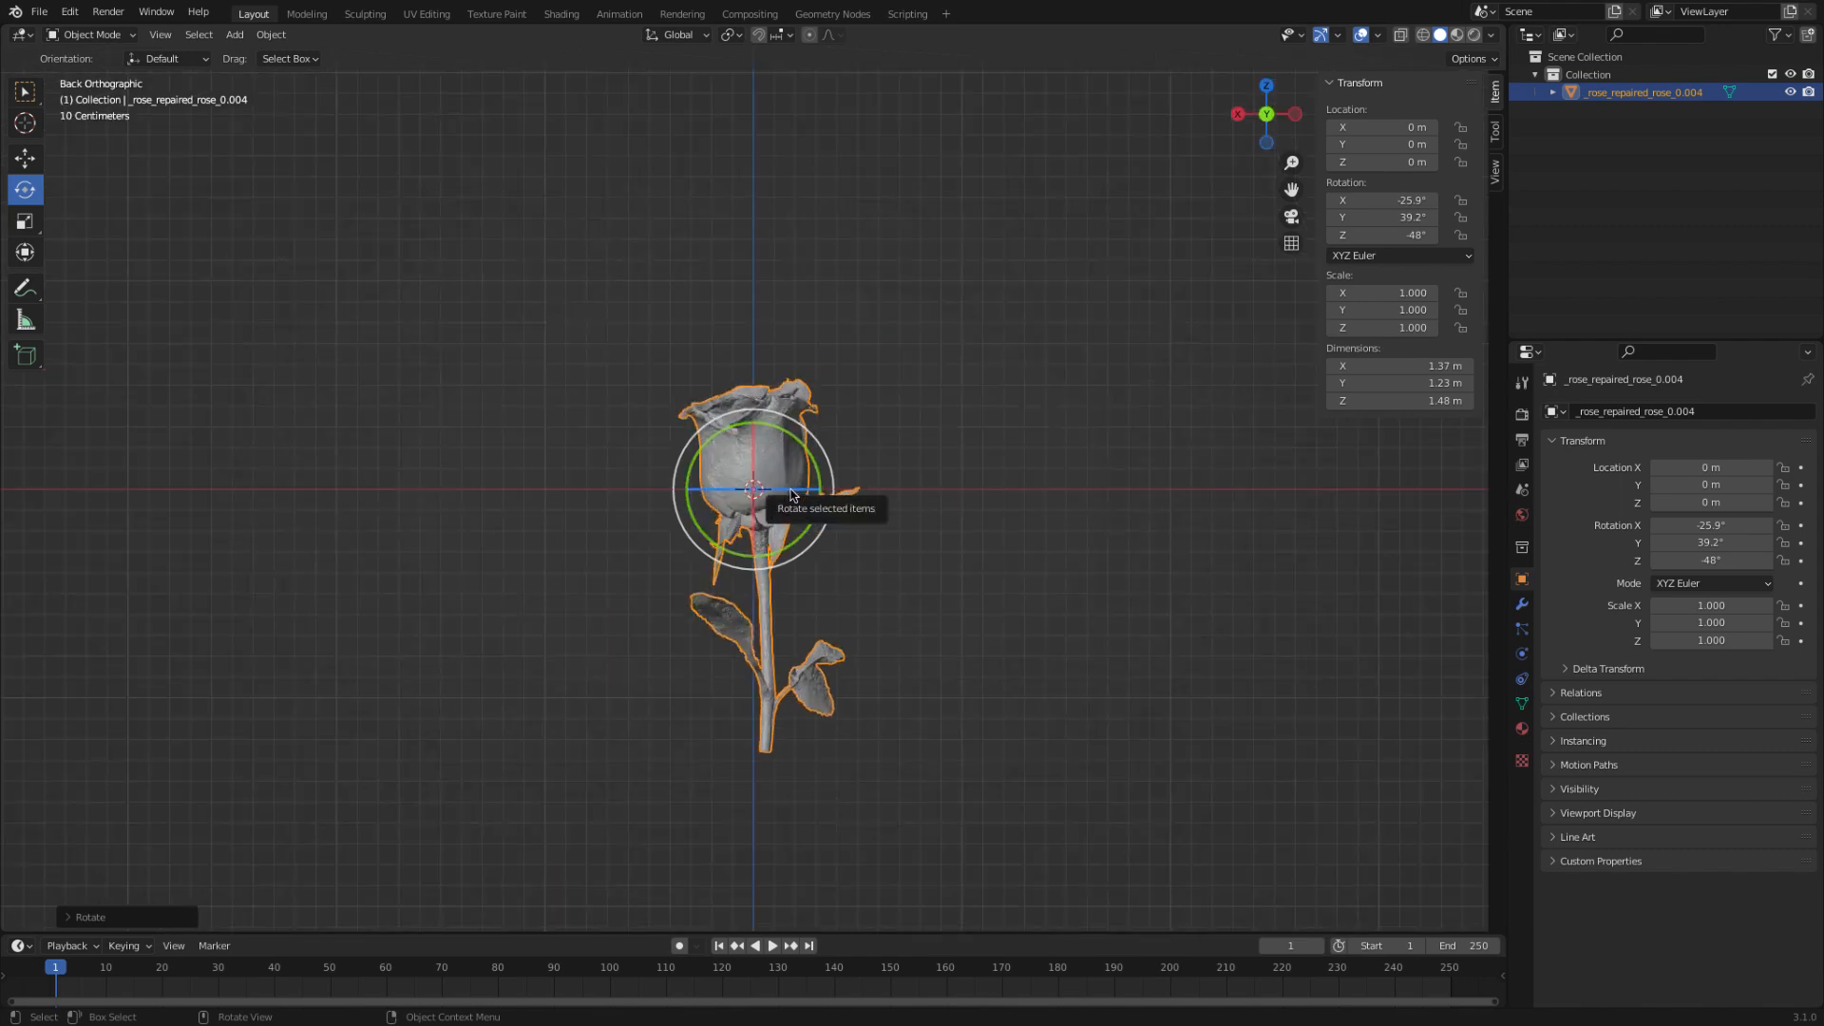
drag(804, 492, 973, 384)
drag(832, 459, 831, 463)
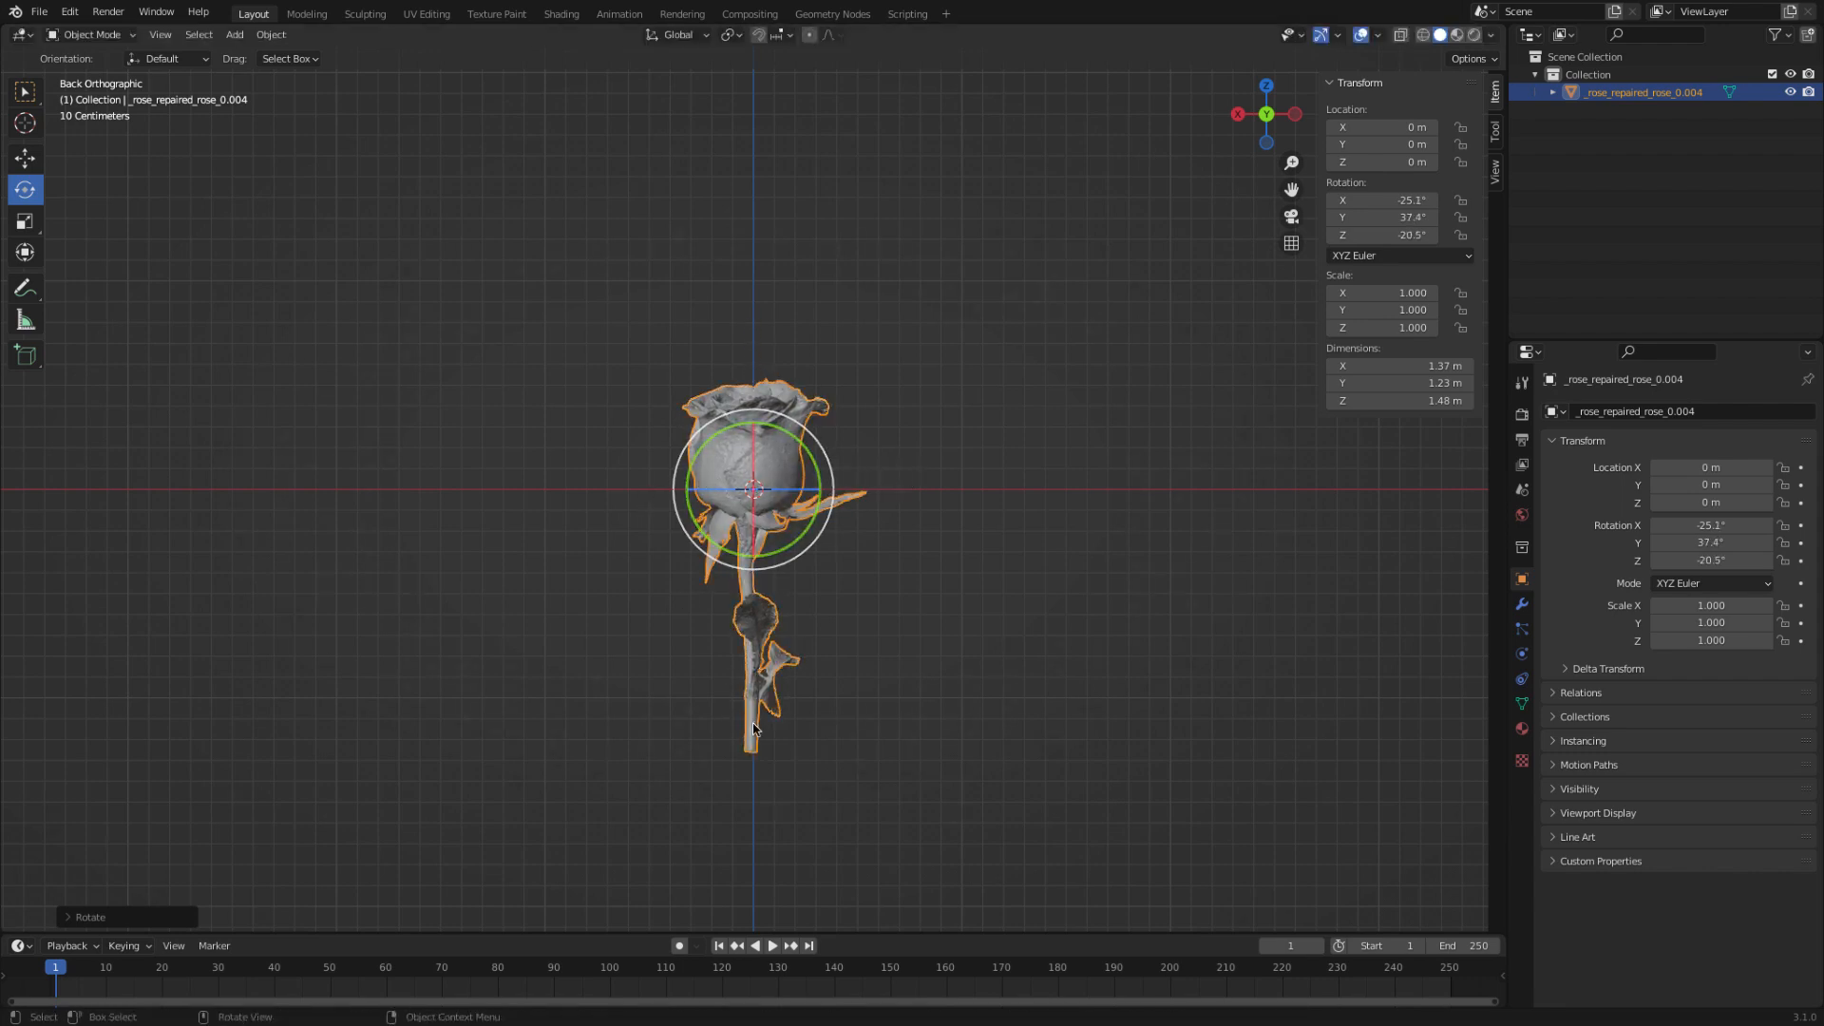
- In the right orthographic view, rotate the rose to level its bloom, reaching about X -16.9°, Y 39.5°, Z -15.3°
click(1238, 115)
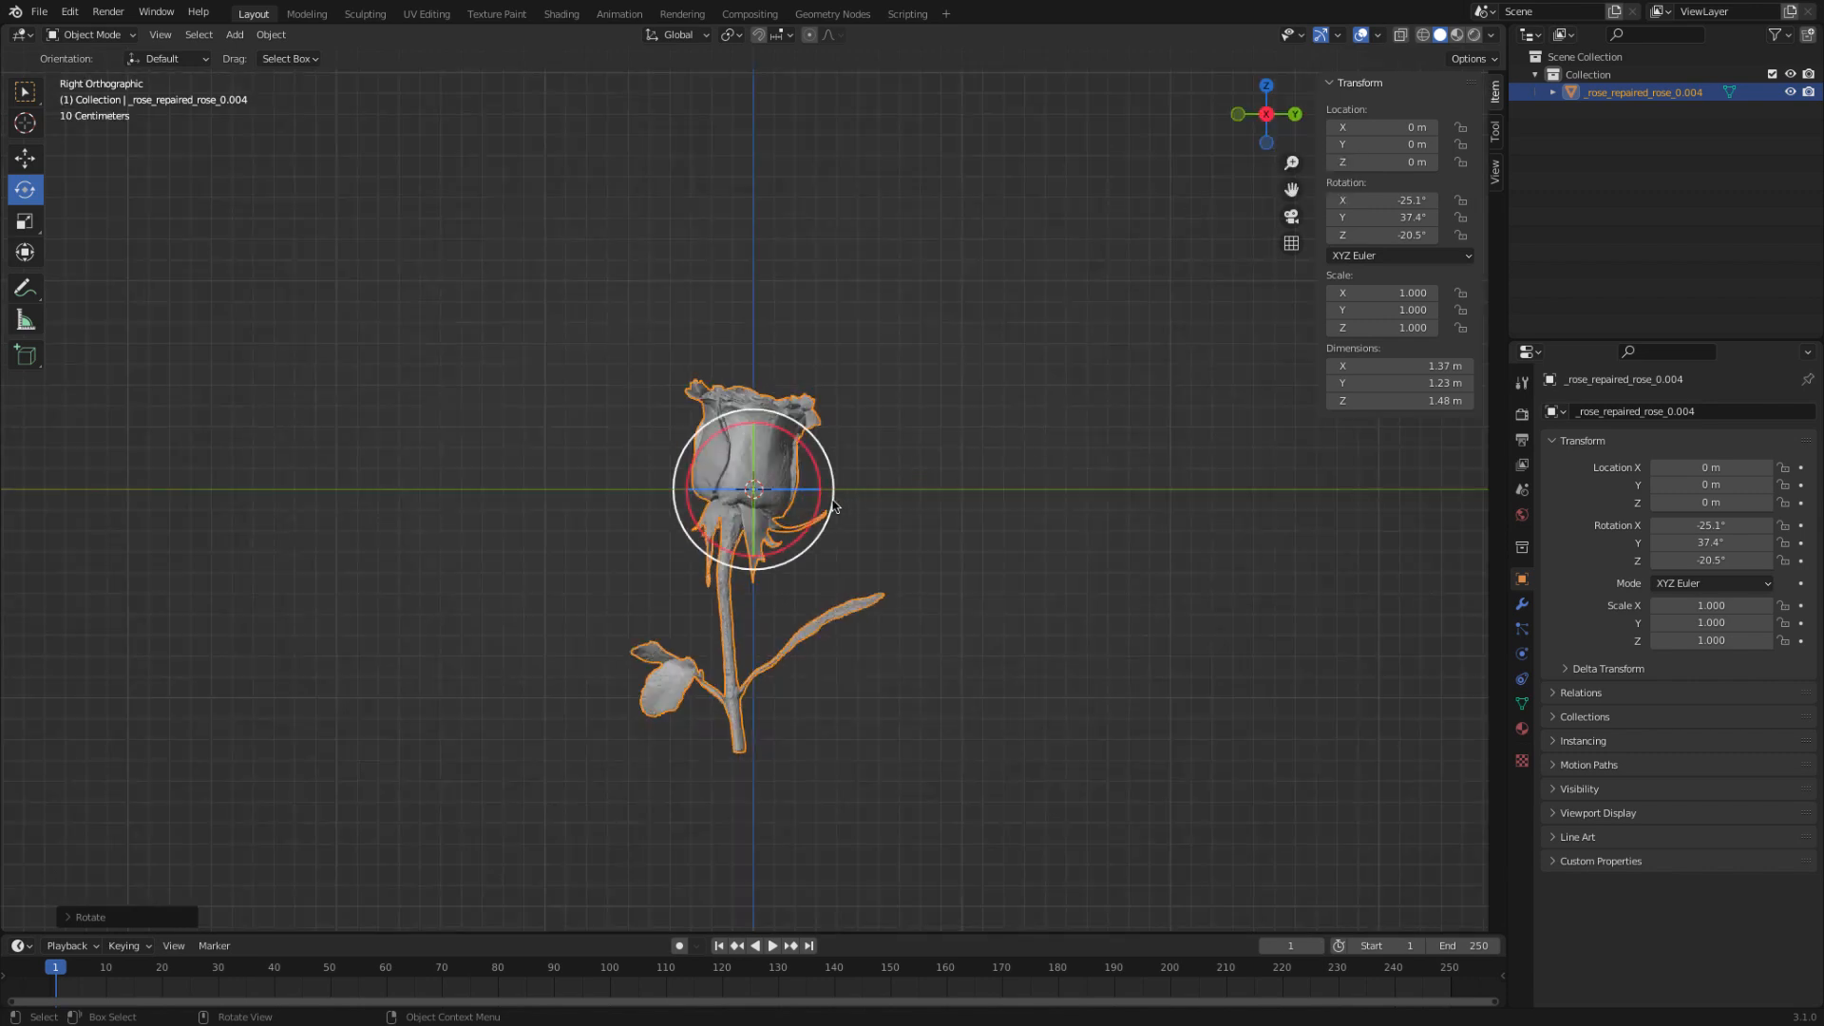
drag(834, 503, 842, 483)
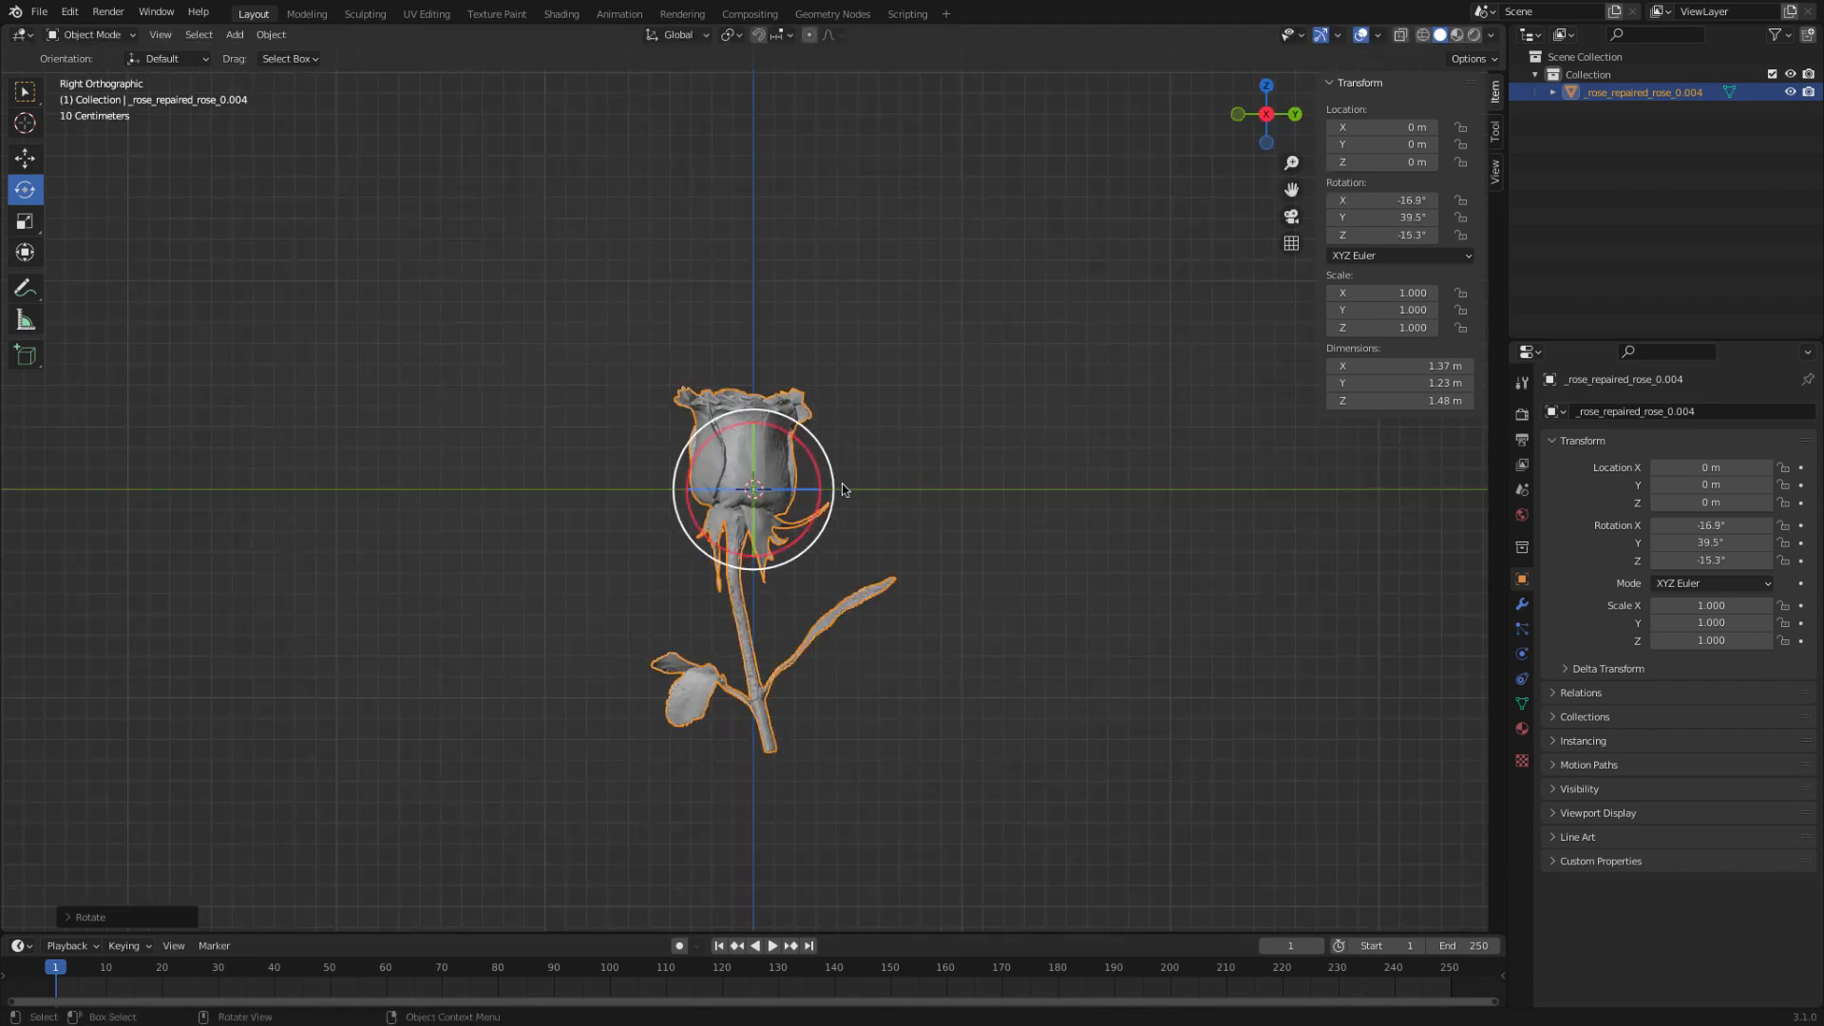
click(986, 535)
click(752, 470)
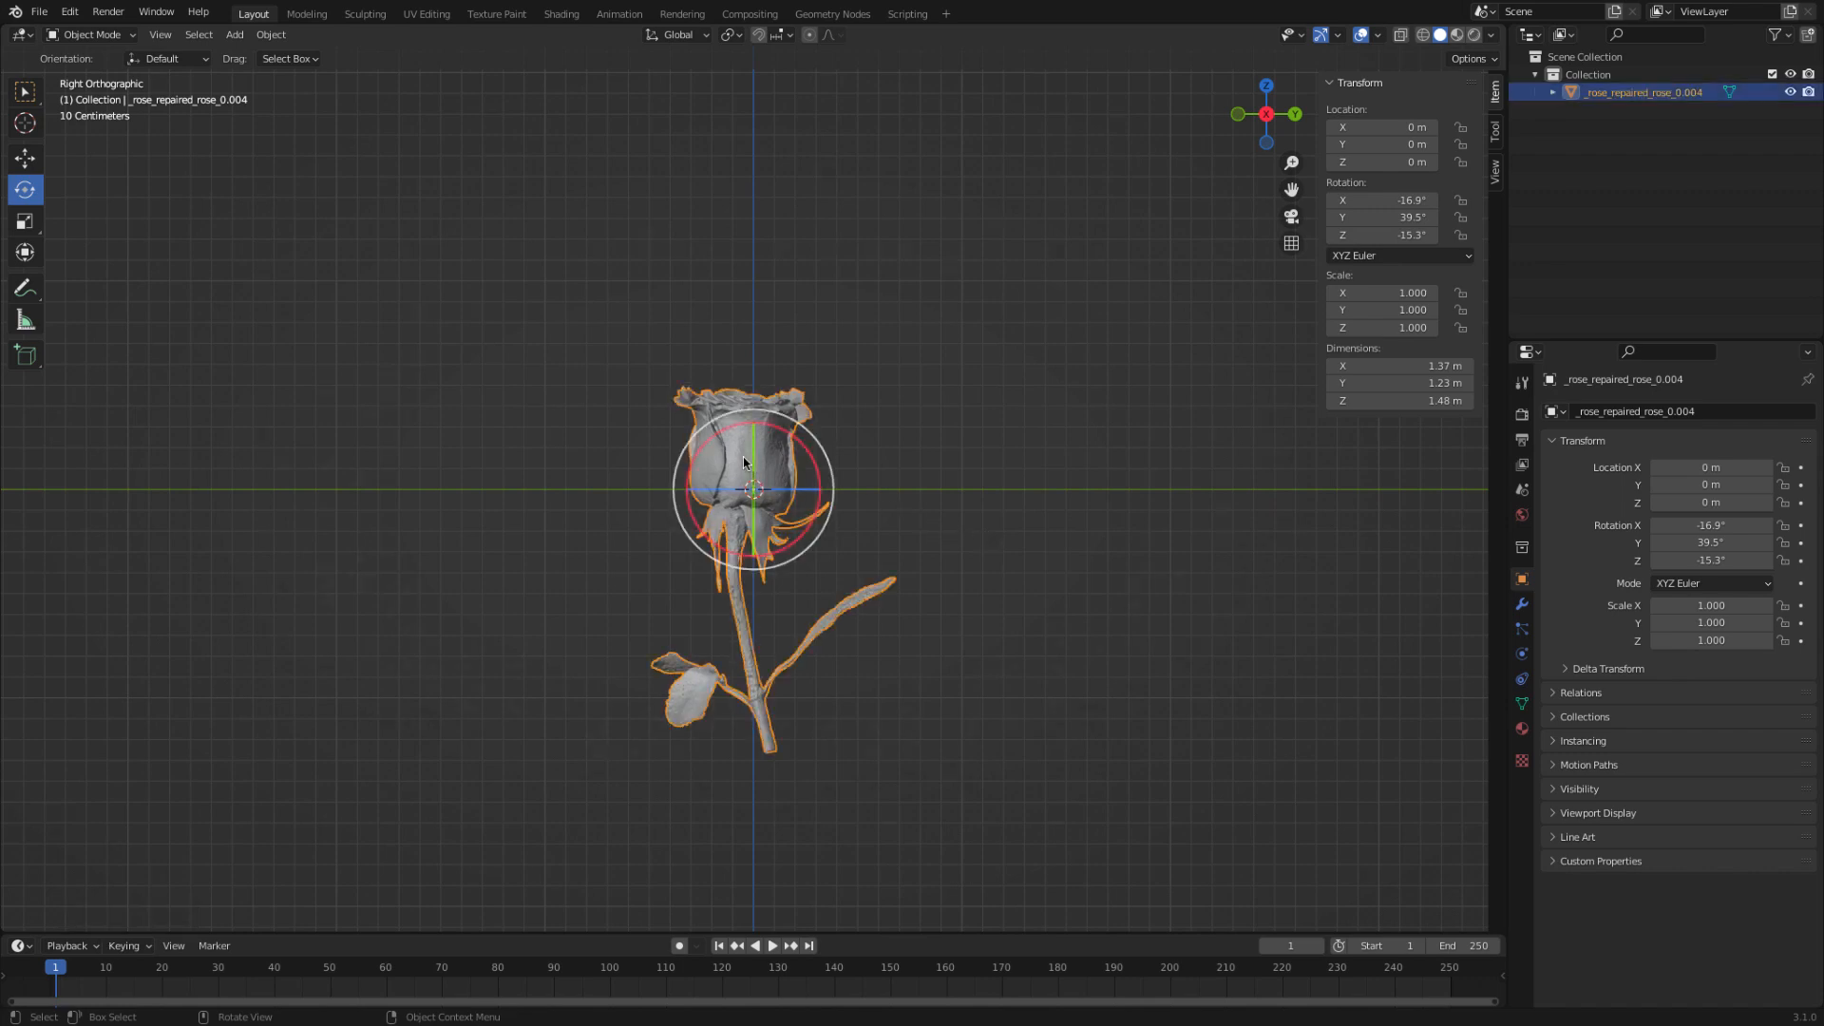
- Move the rose slightly along the Y axis to about 0.017 m and check it from other angles
click(24, 158)
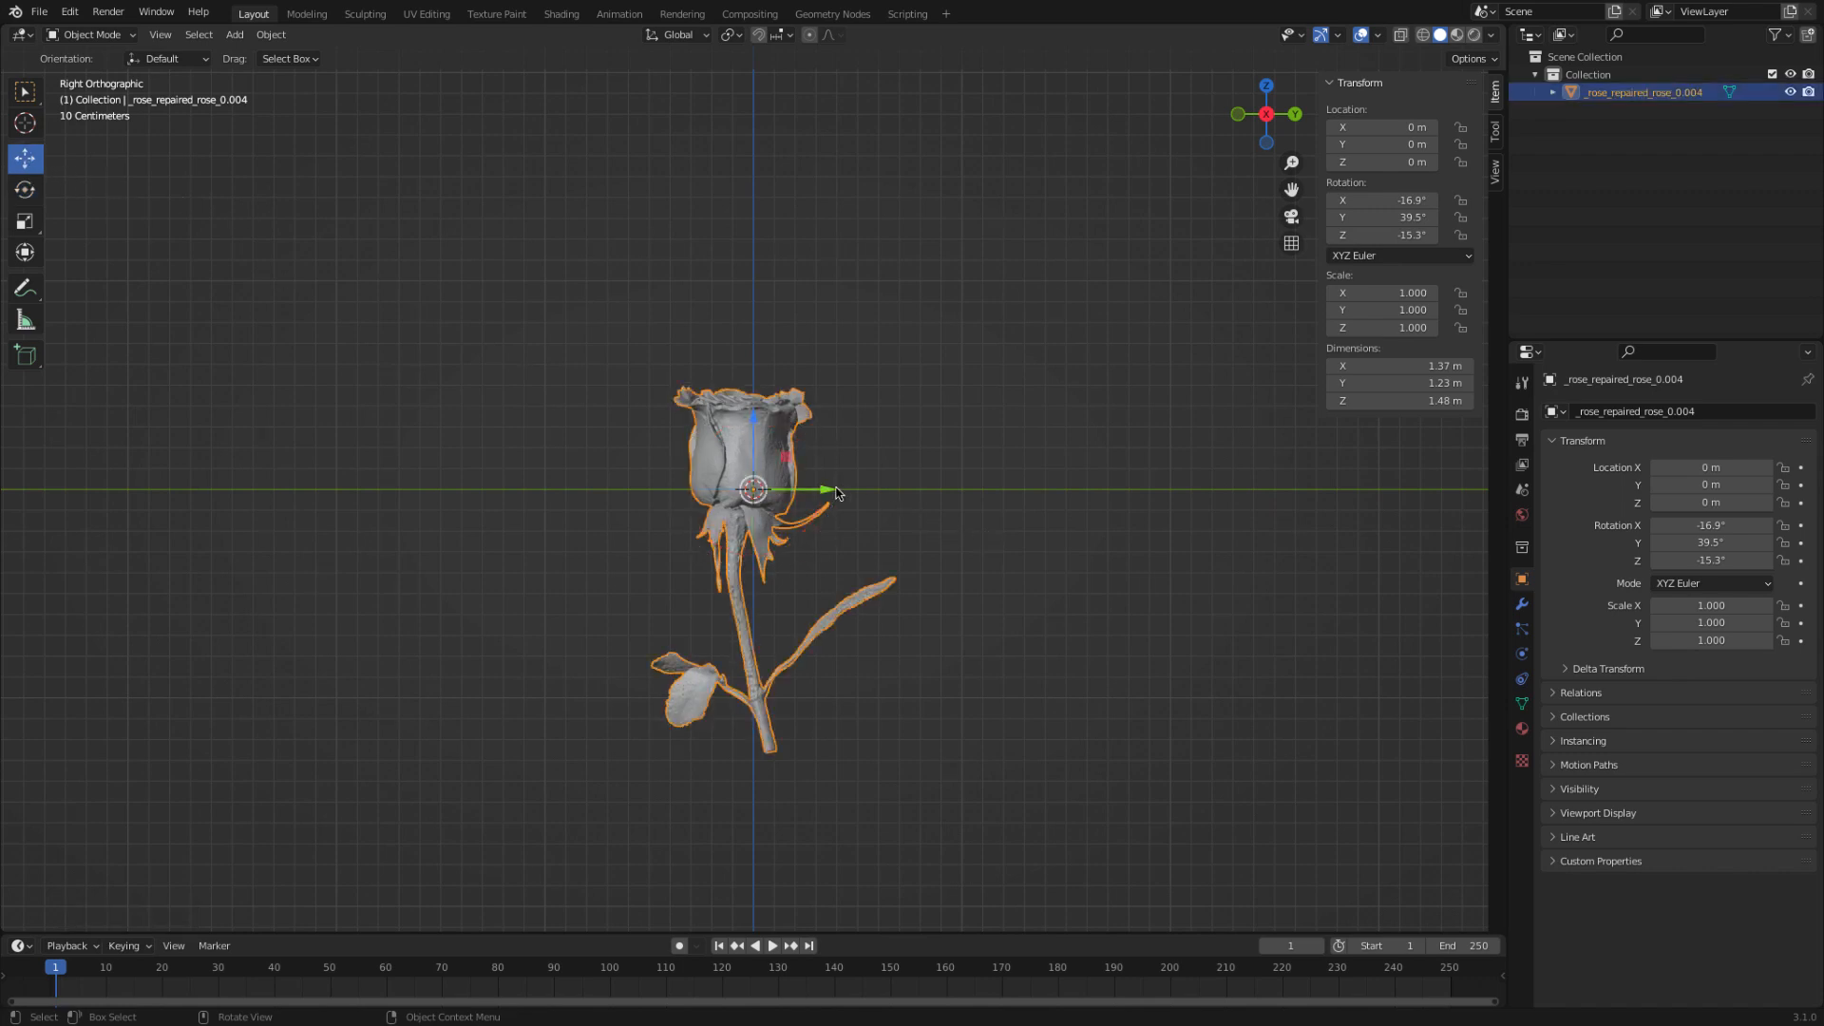
drag(830, 488, 833, 488)
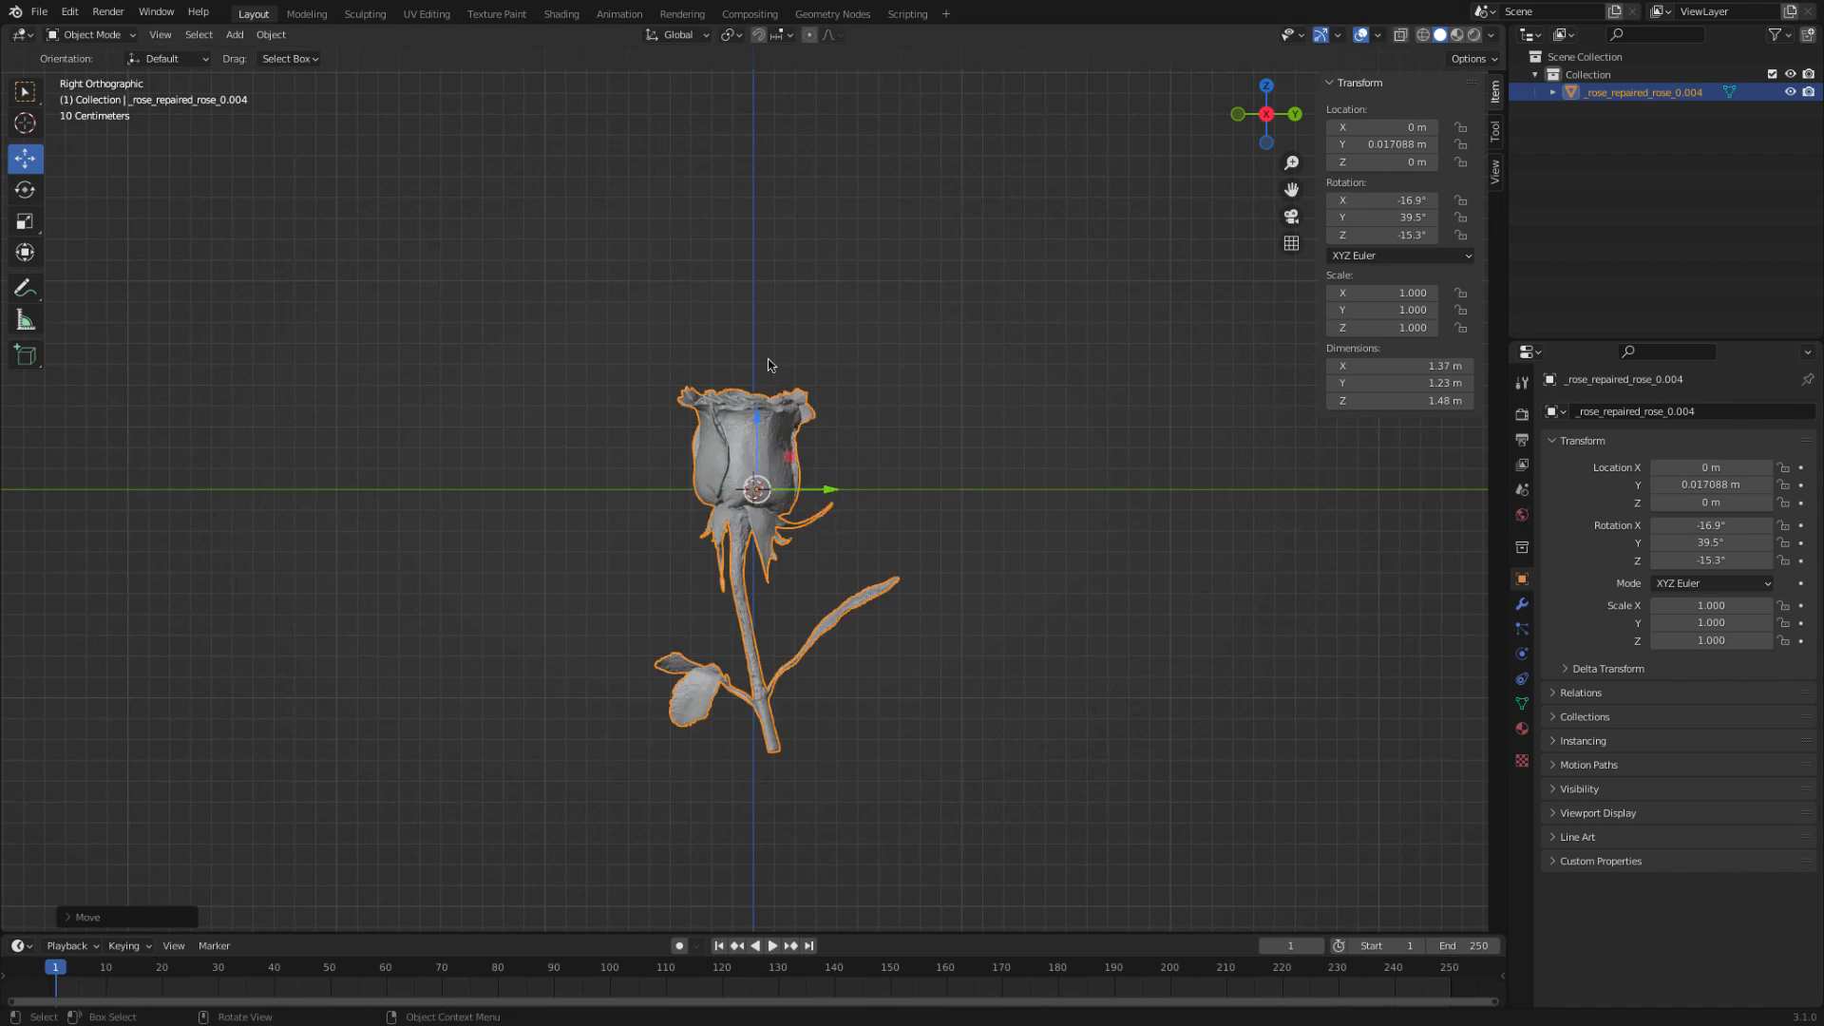
click(1295, 114)
middle_drag(968, 443, 914, 518)
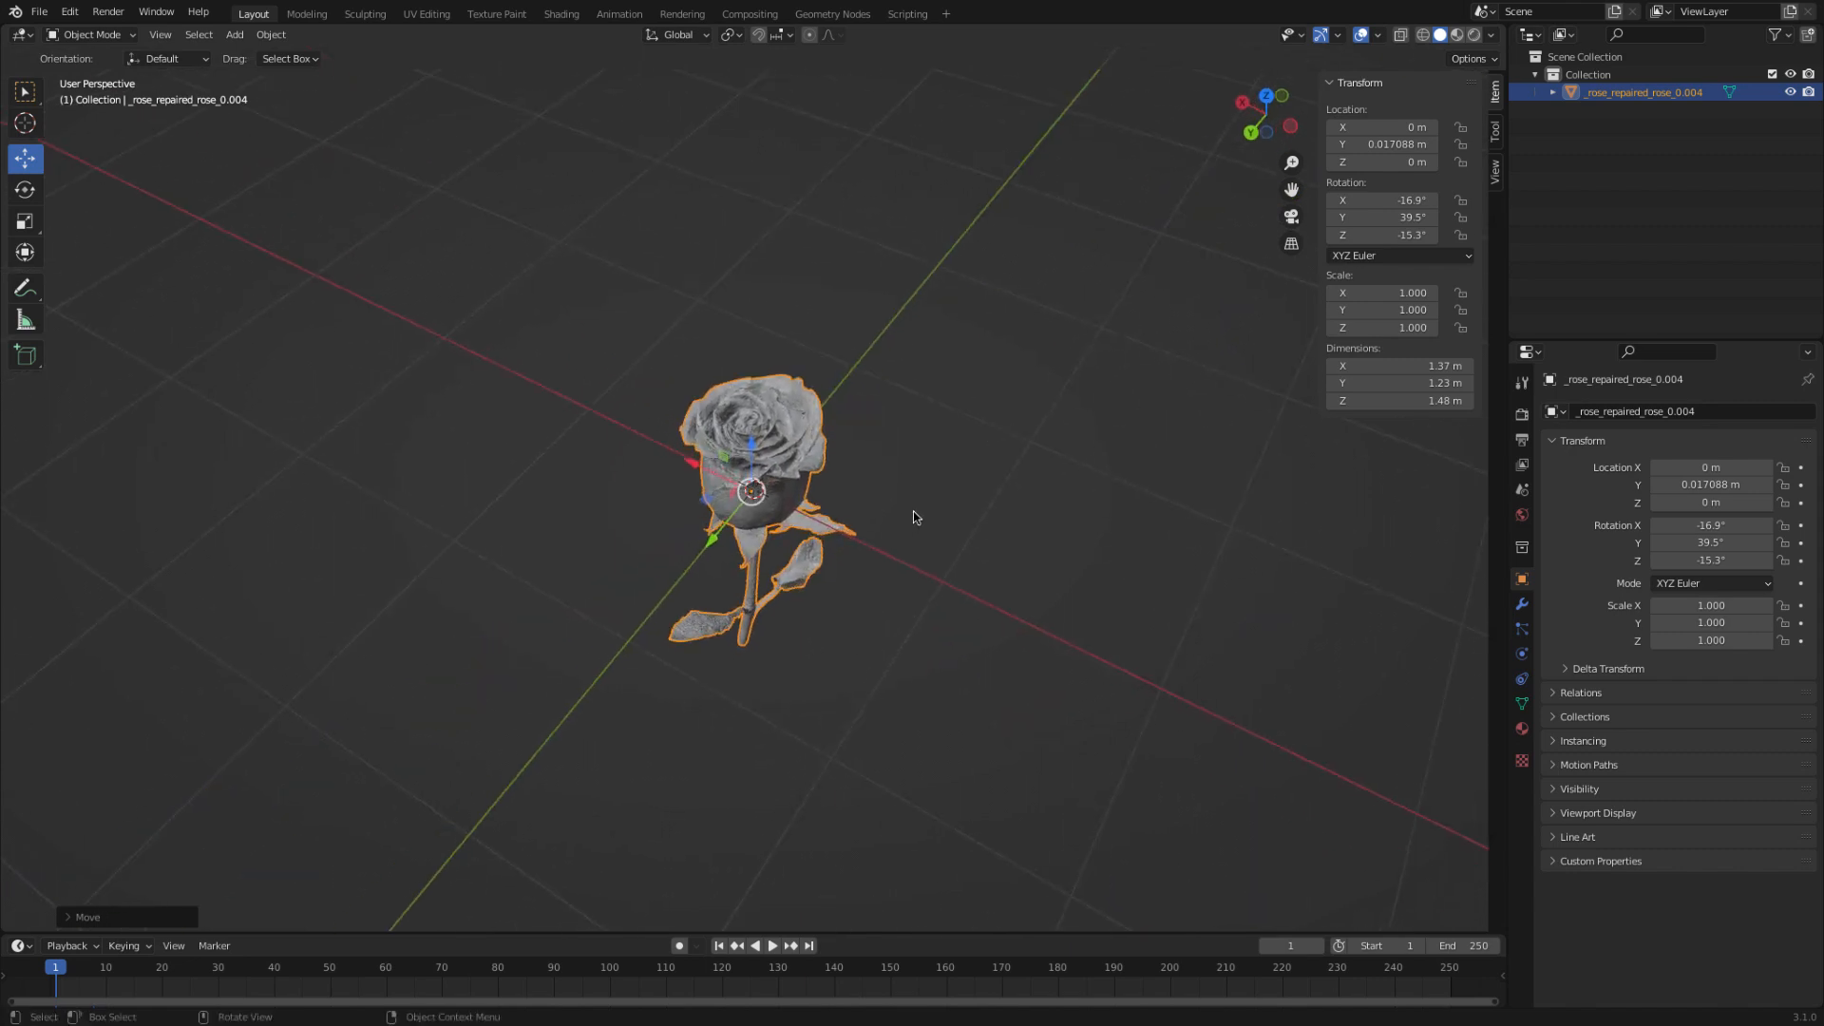
- Apply the rose's rotation and scale
click(277, 35)
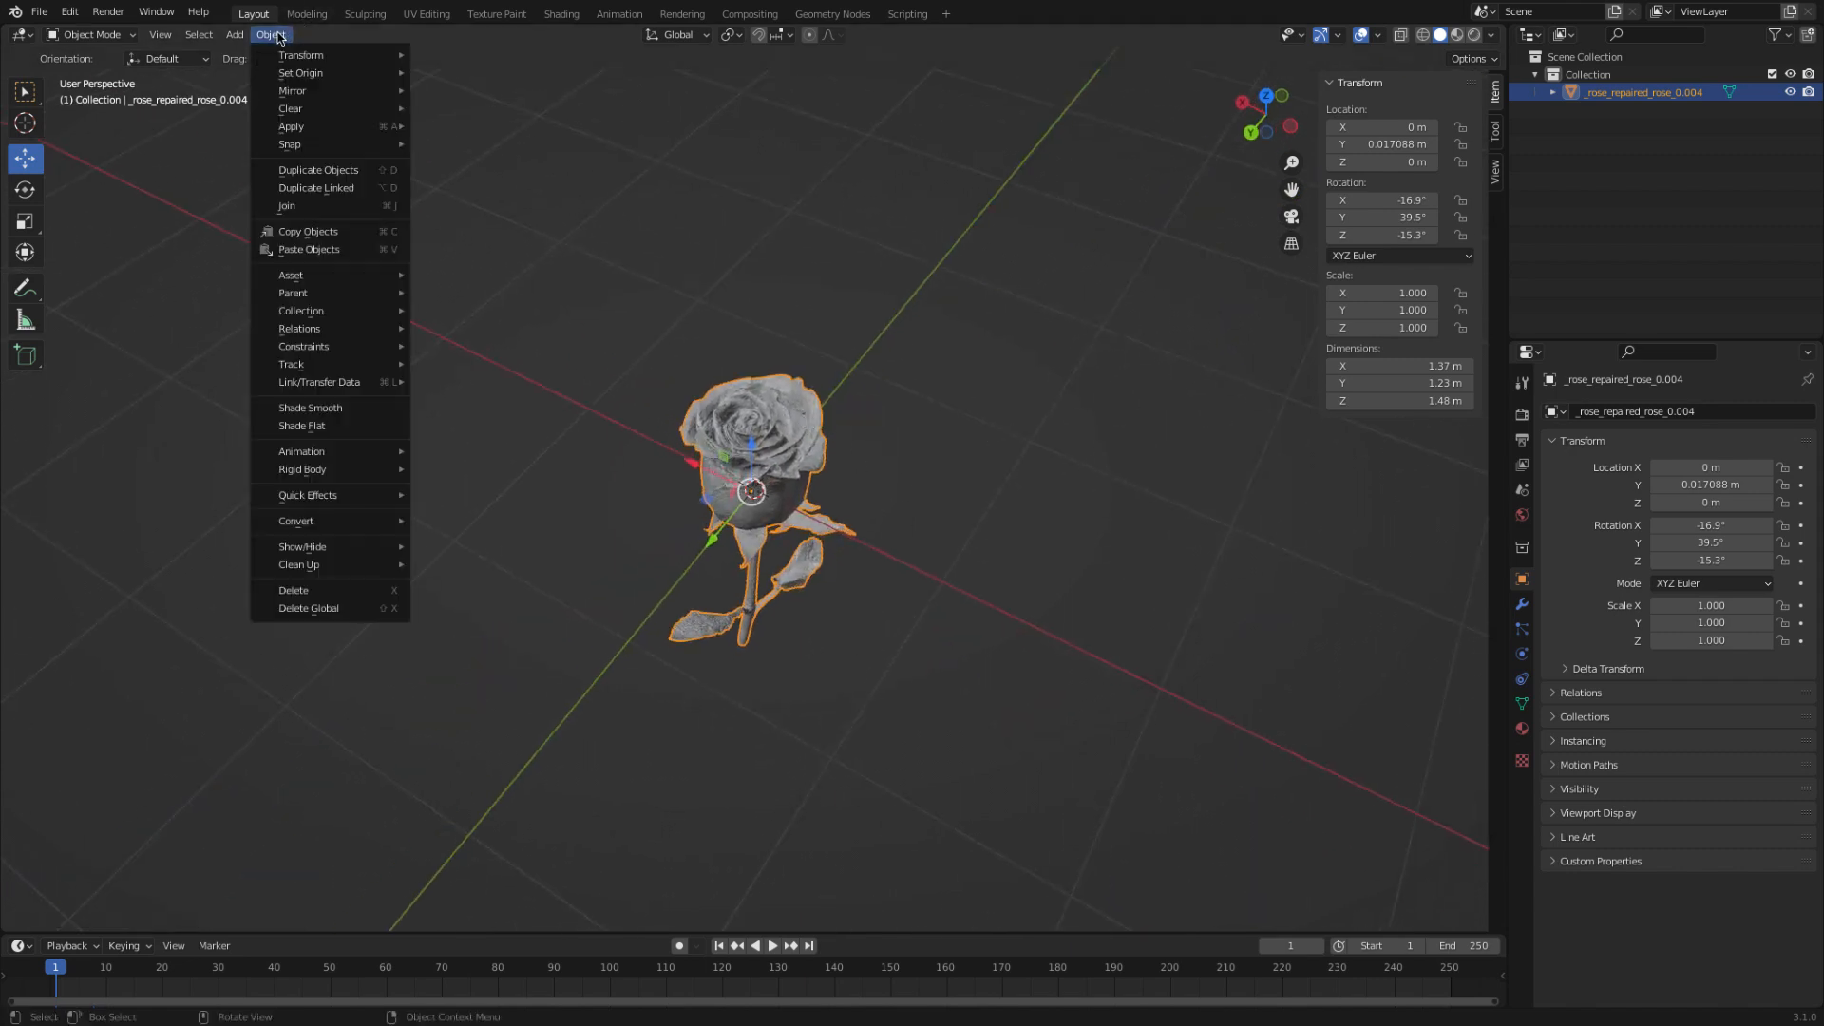
mouse_move(300, 126)
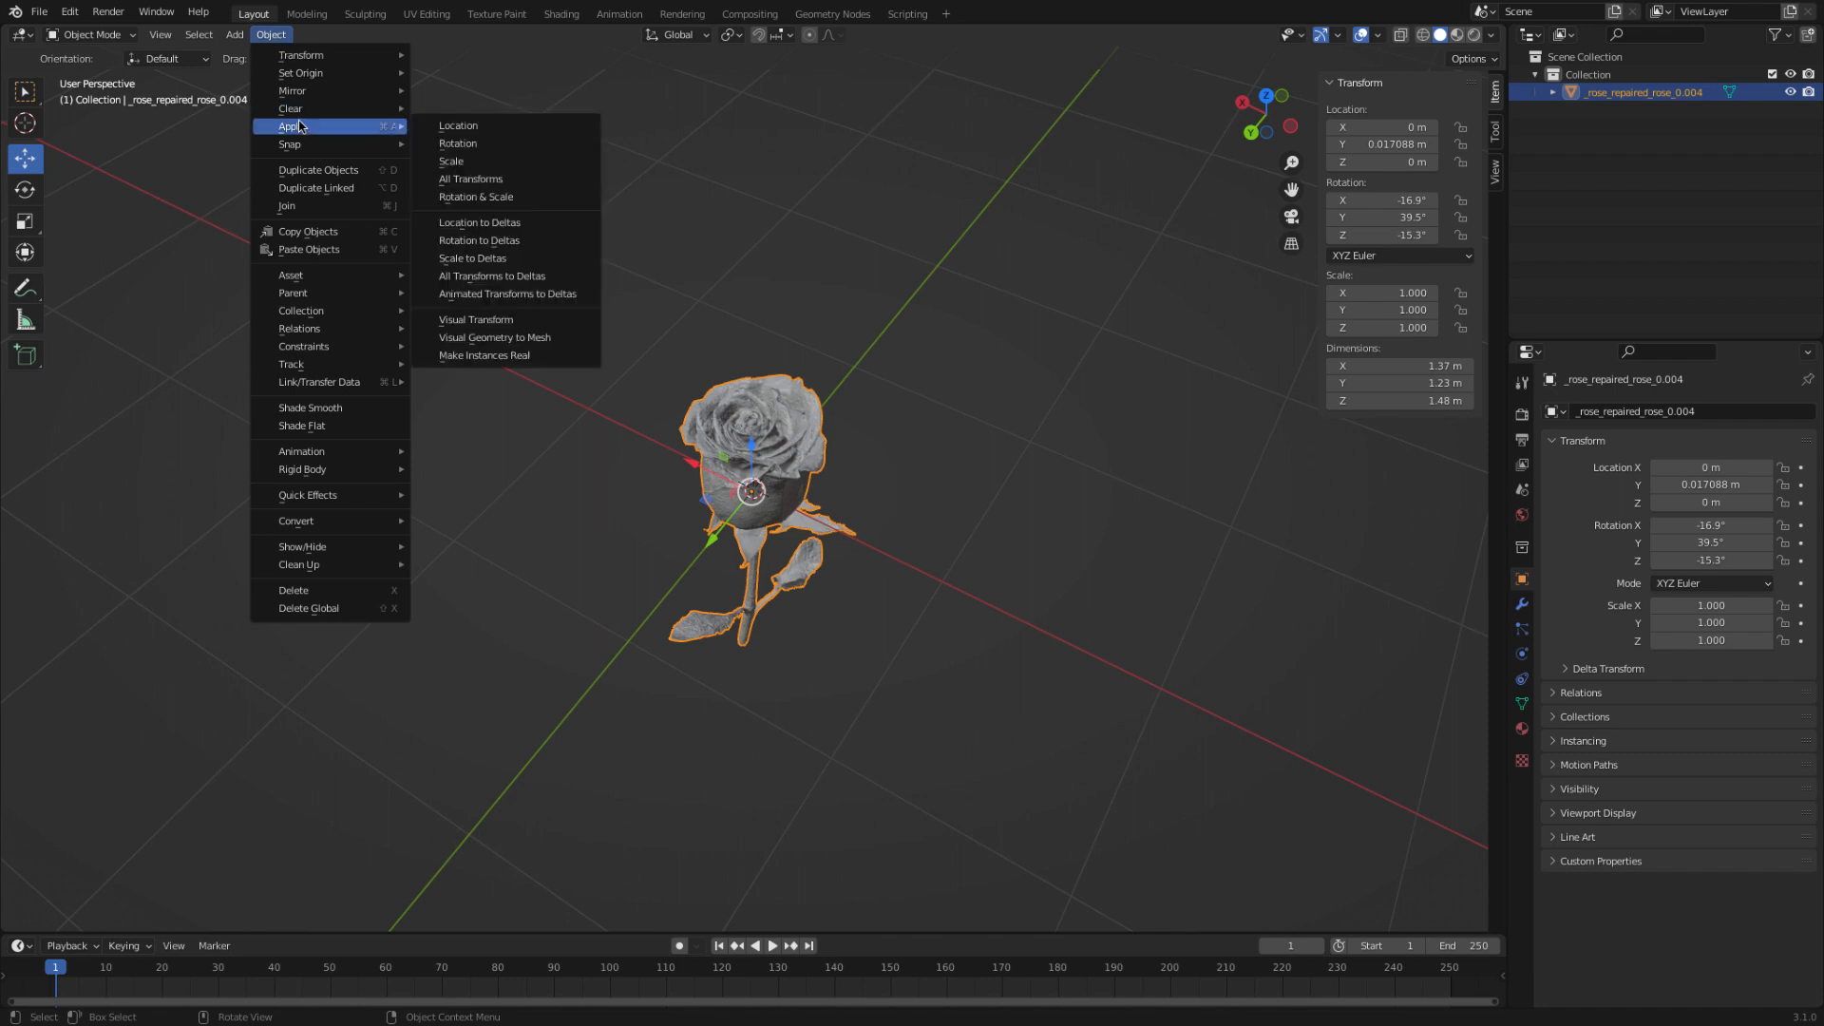
click(497, 197)
middle_drag(516, 315, 682, 282)
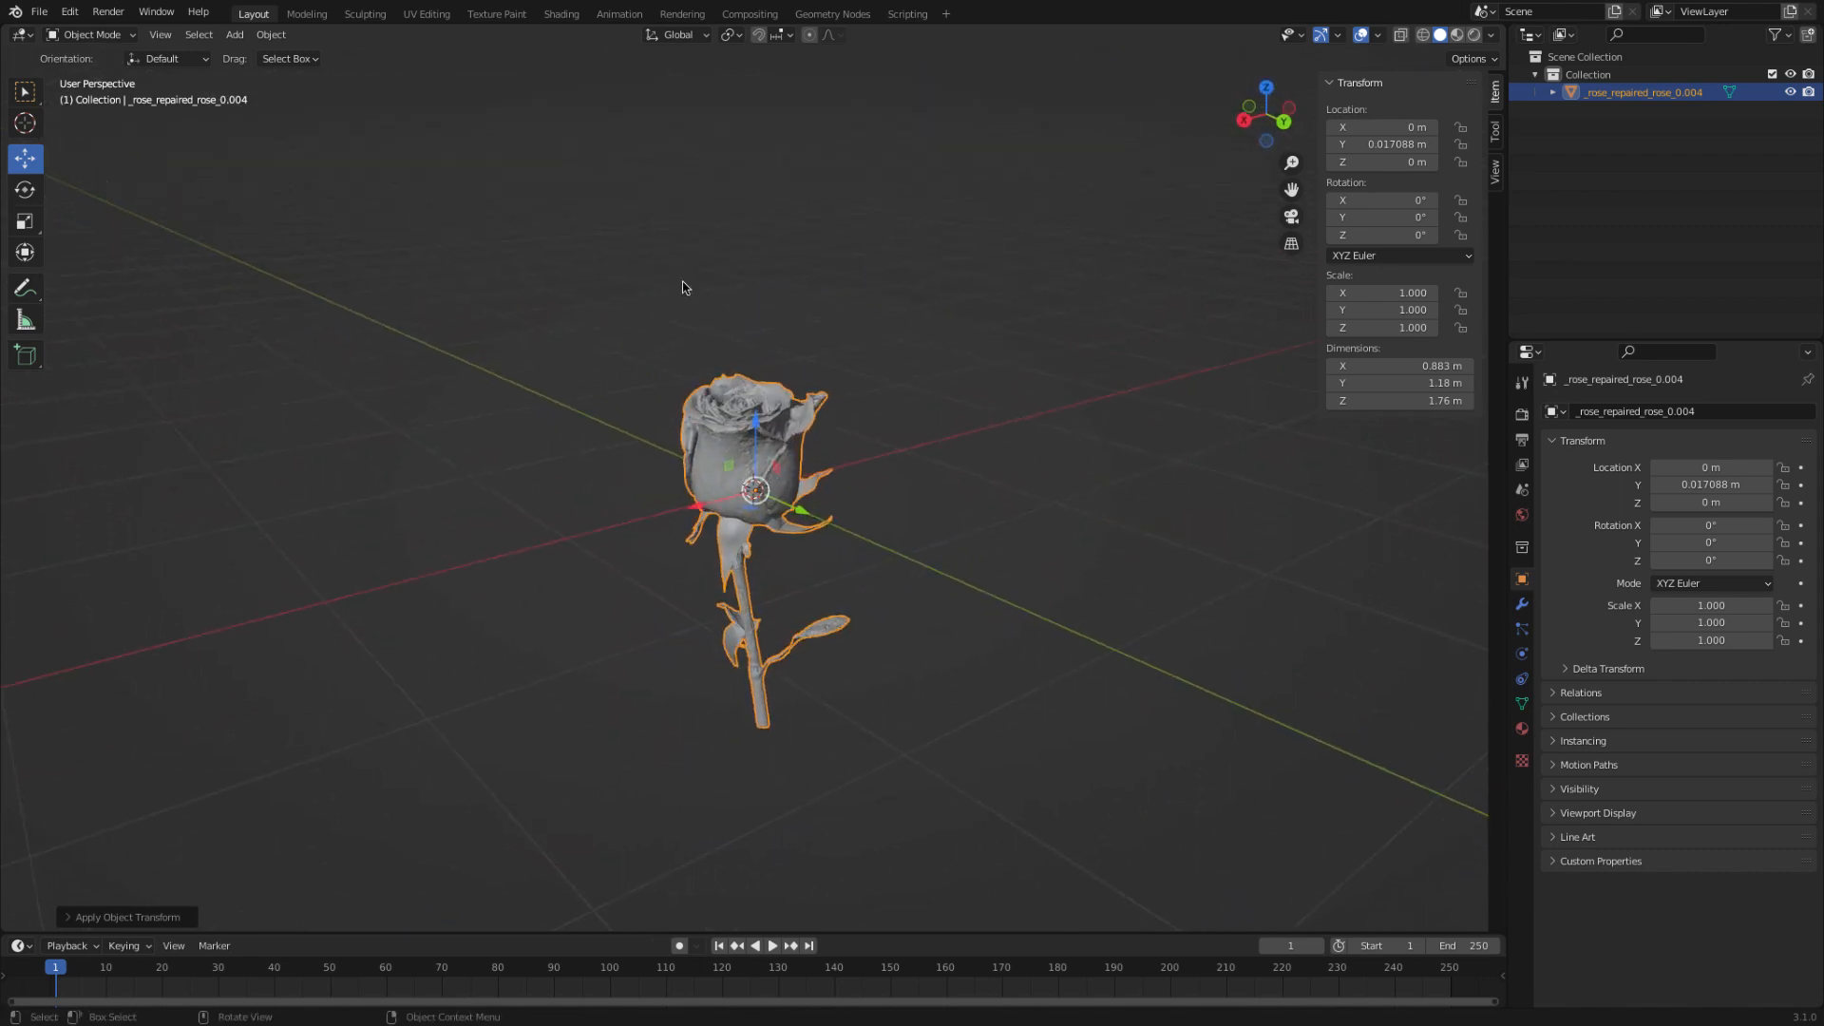
- Save the cleaned-up scene to the Desktop folder as rose.blend and deselect the rose
click(39, 15)
click(76, 148)
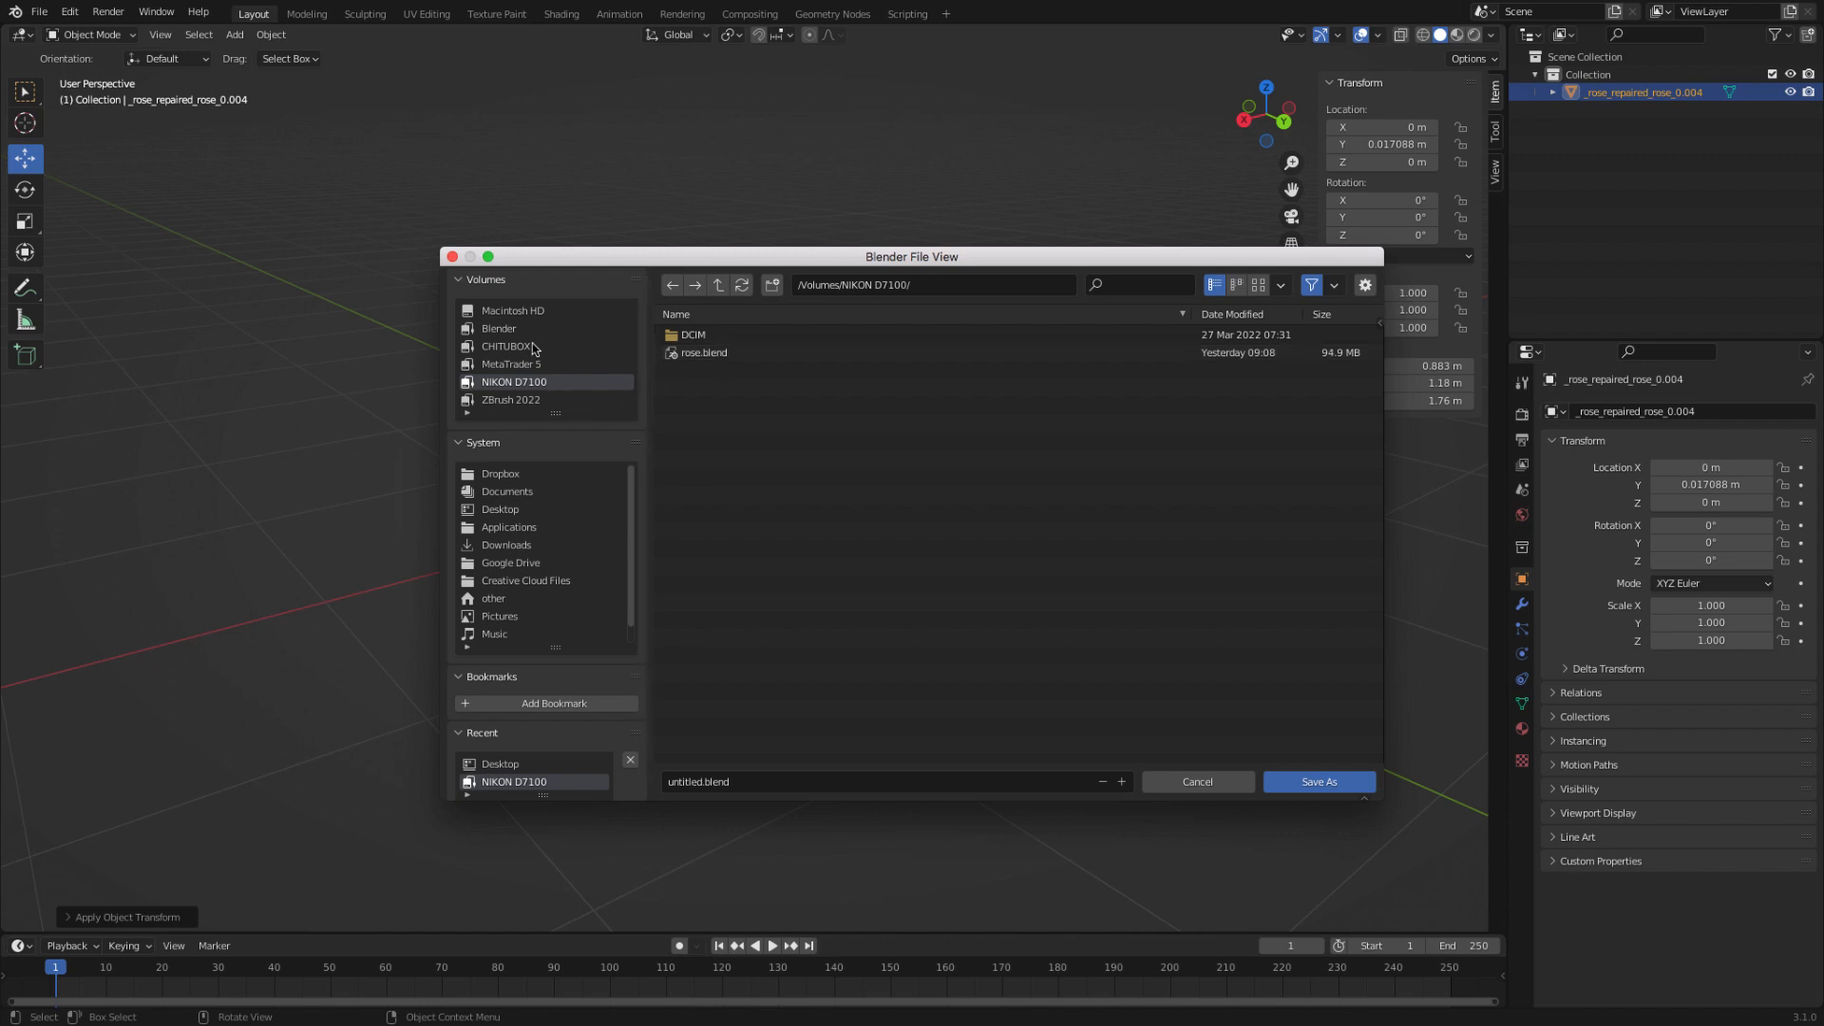
click(519, 511)
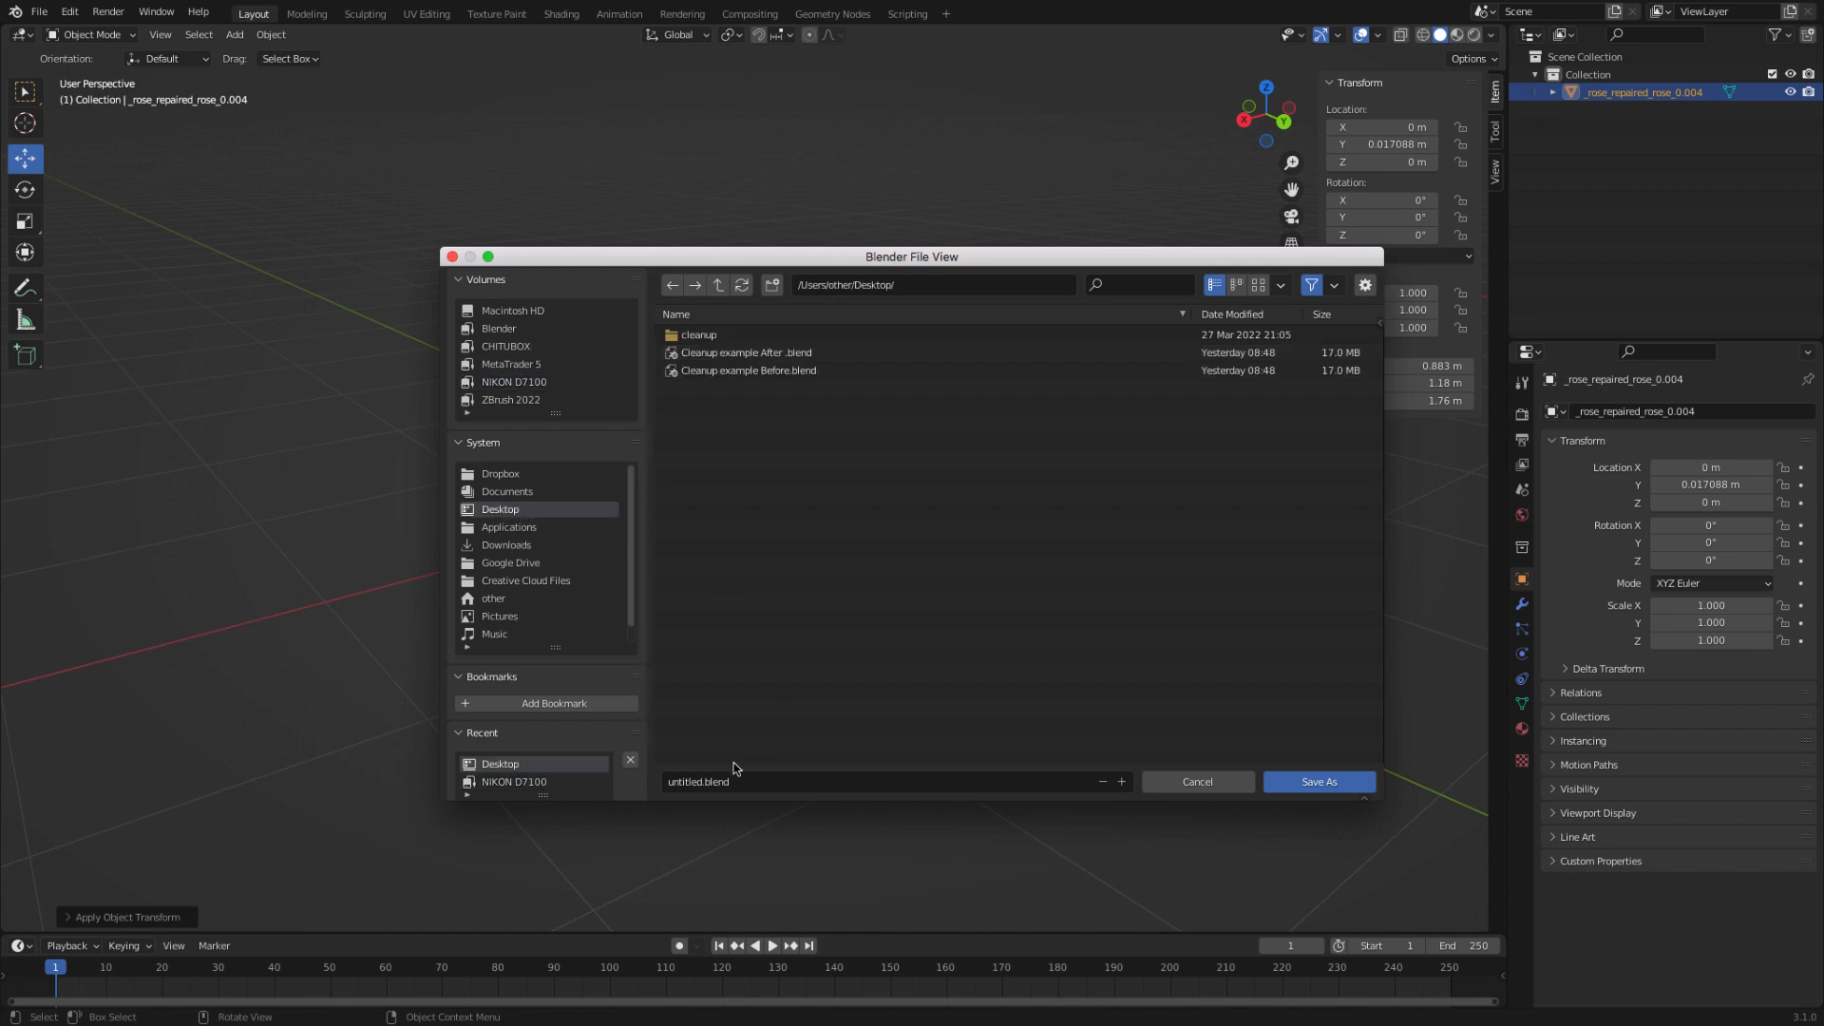
click(716, 781)
text(ros)
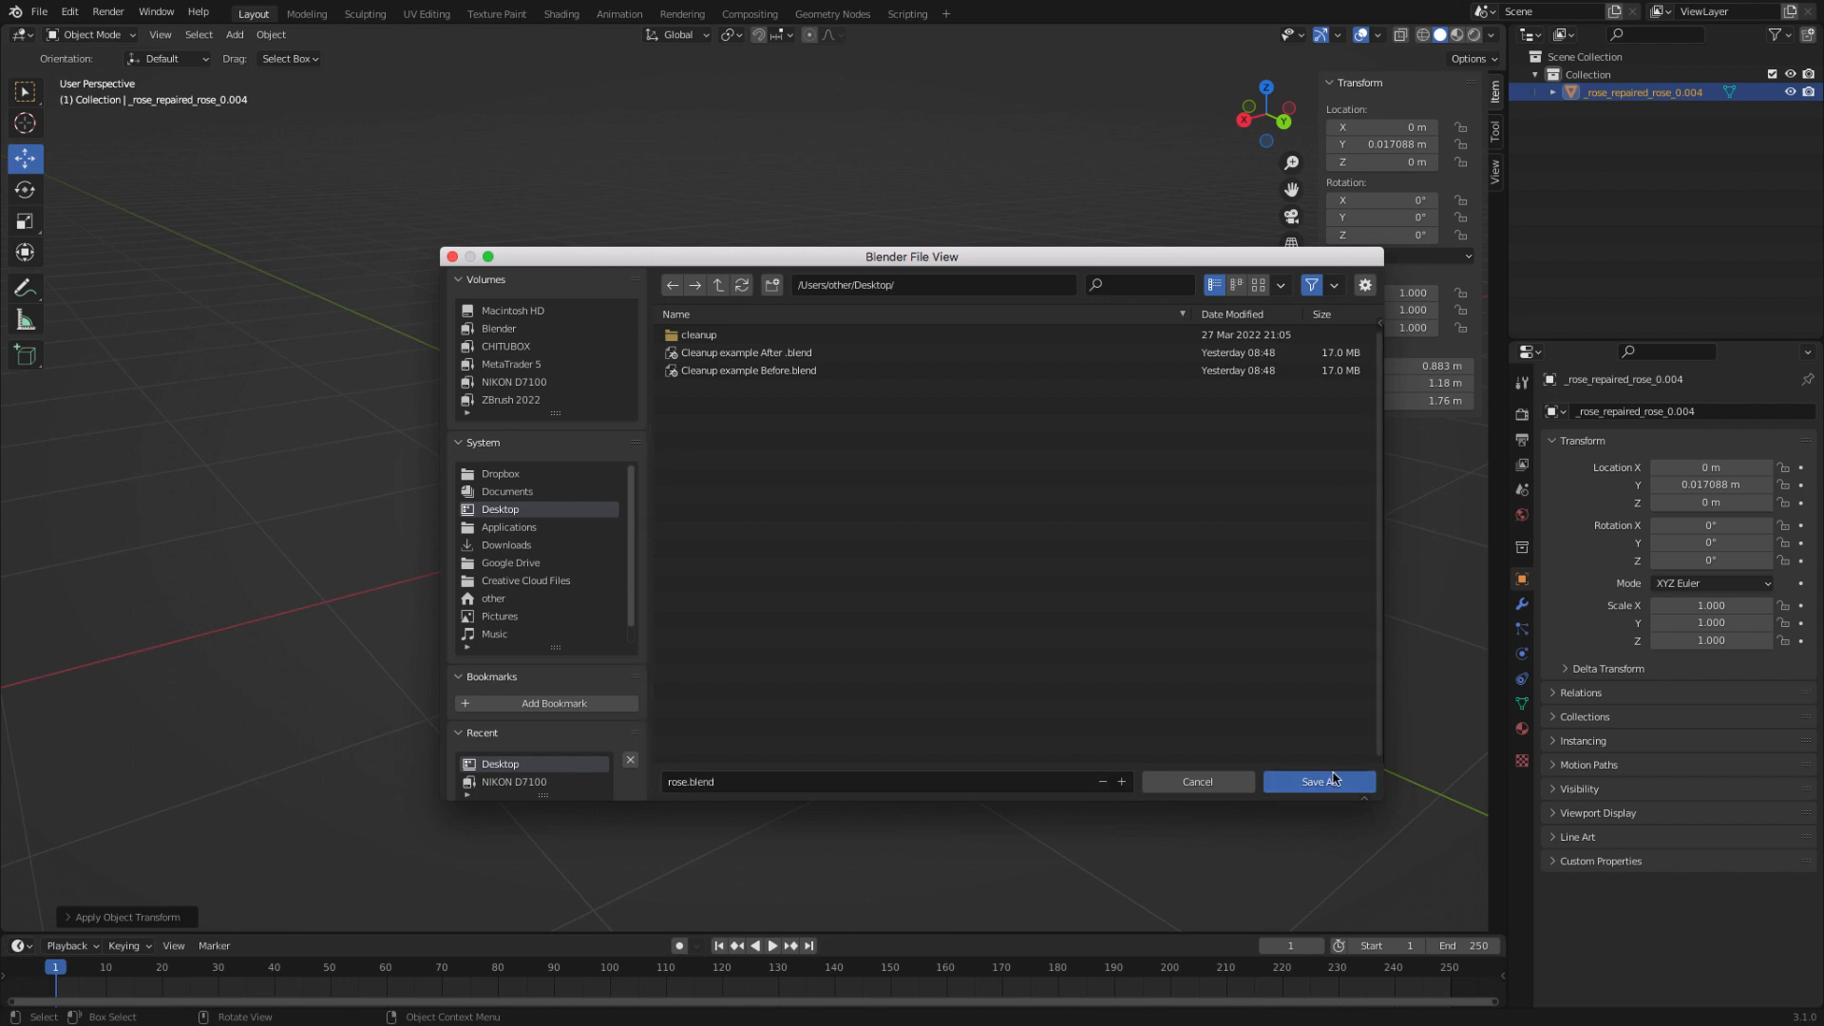
click(1345, 780)
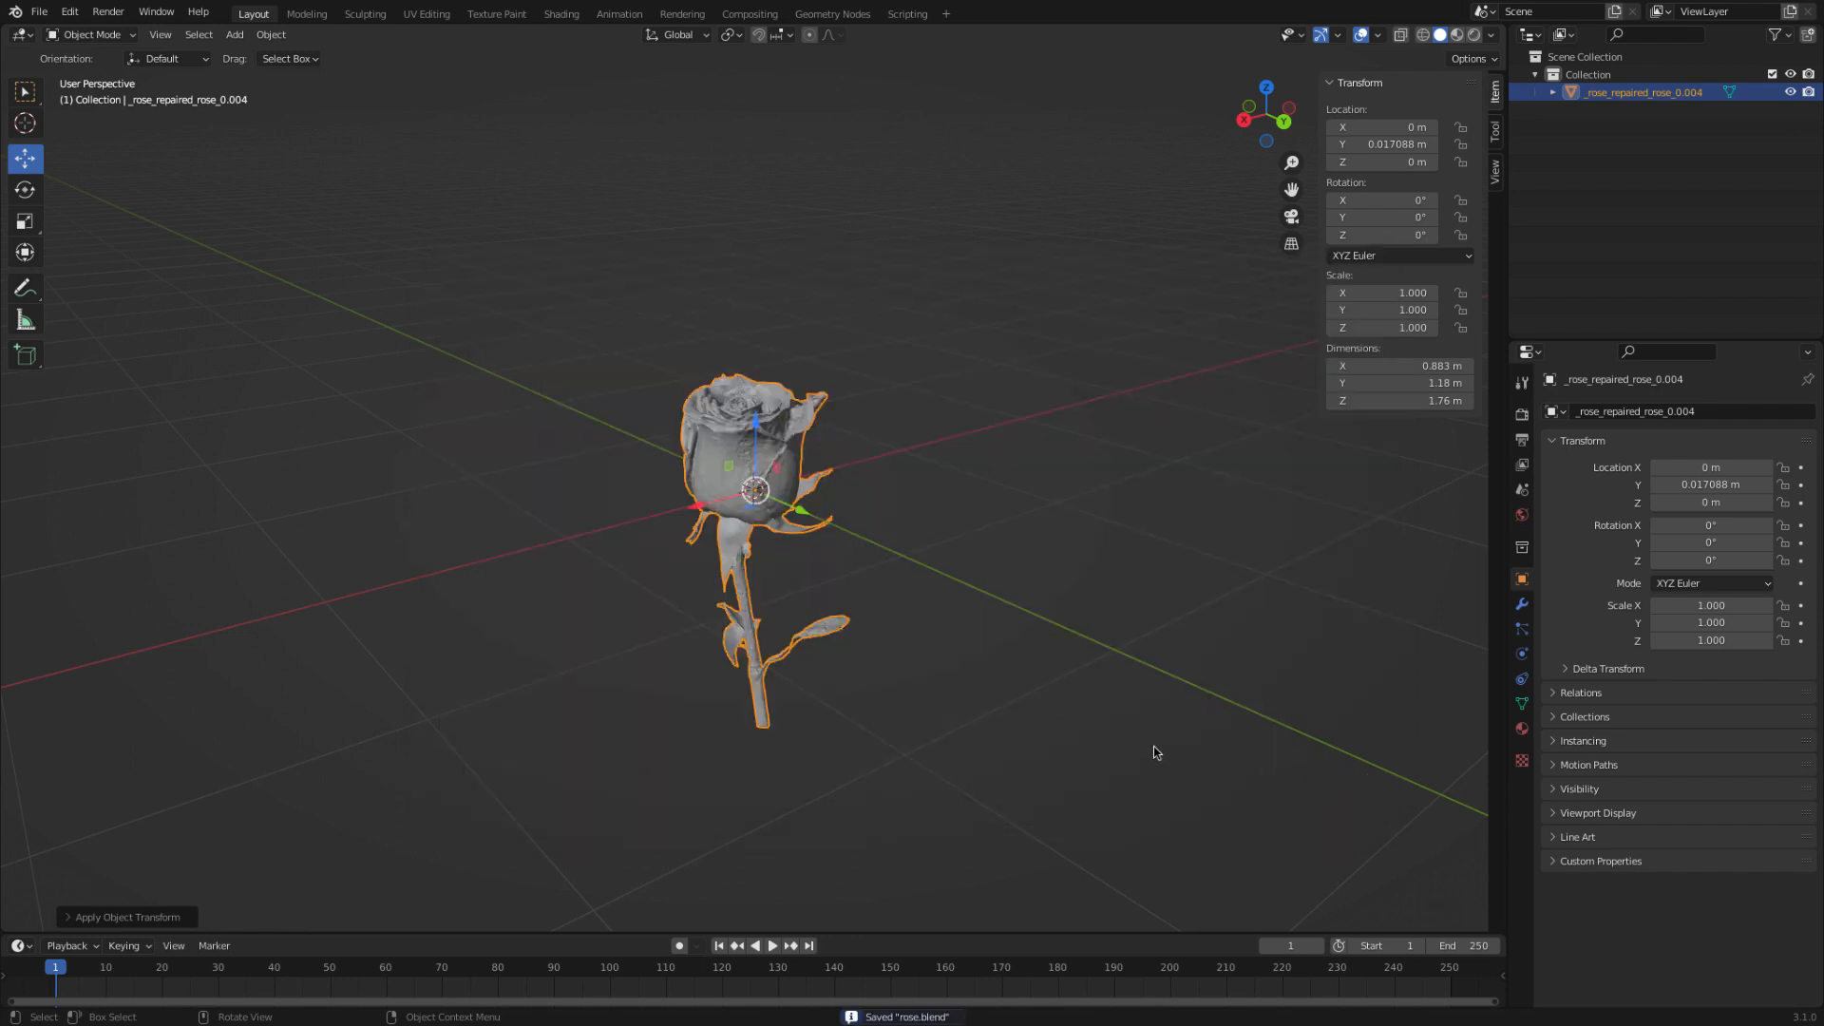
click(1156, 744)
mouse_move(1314, 5)
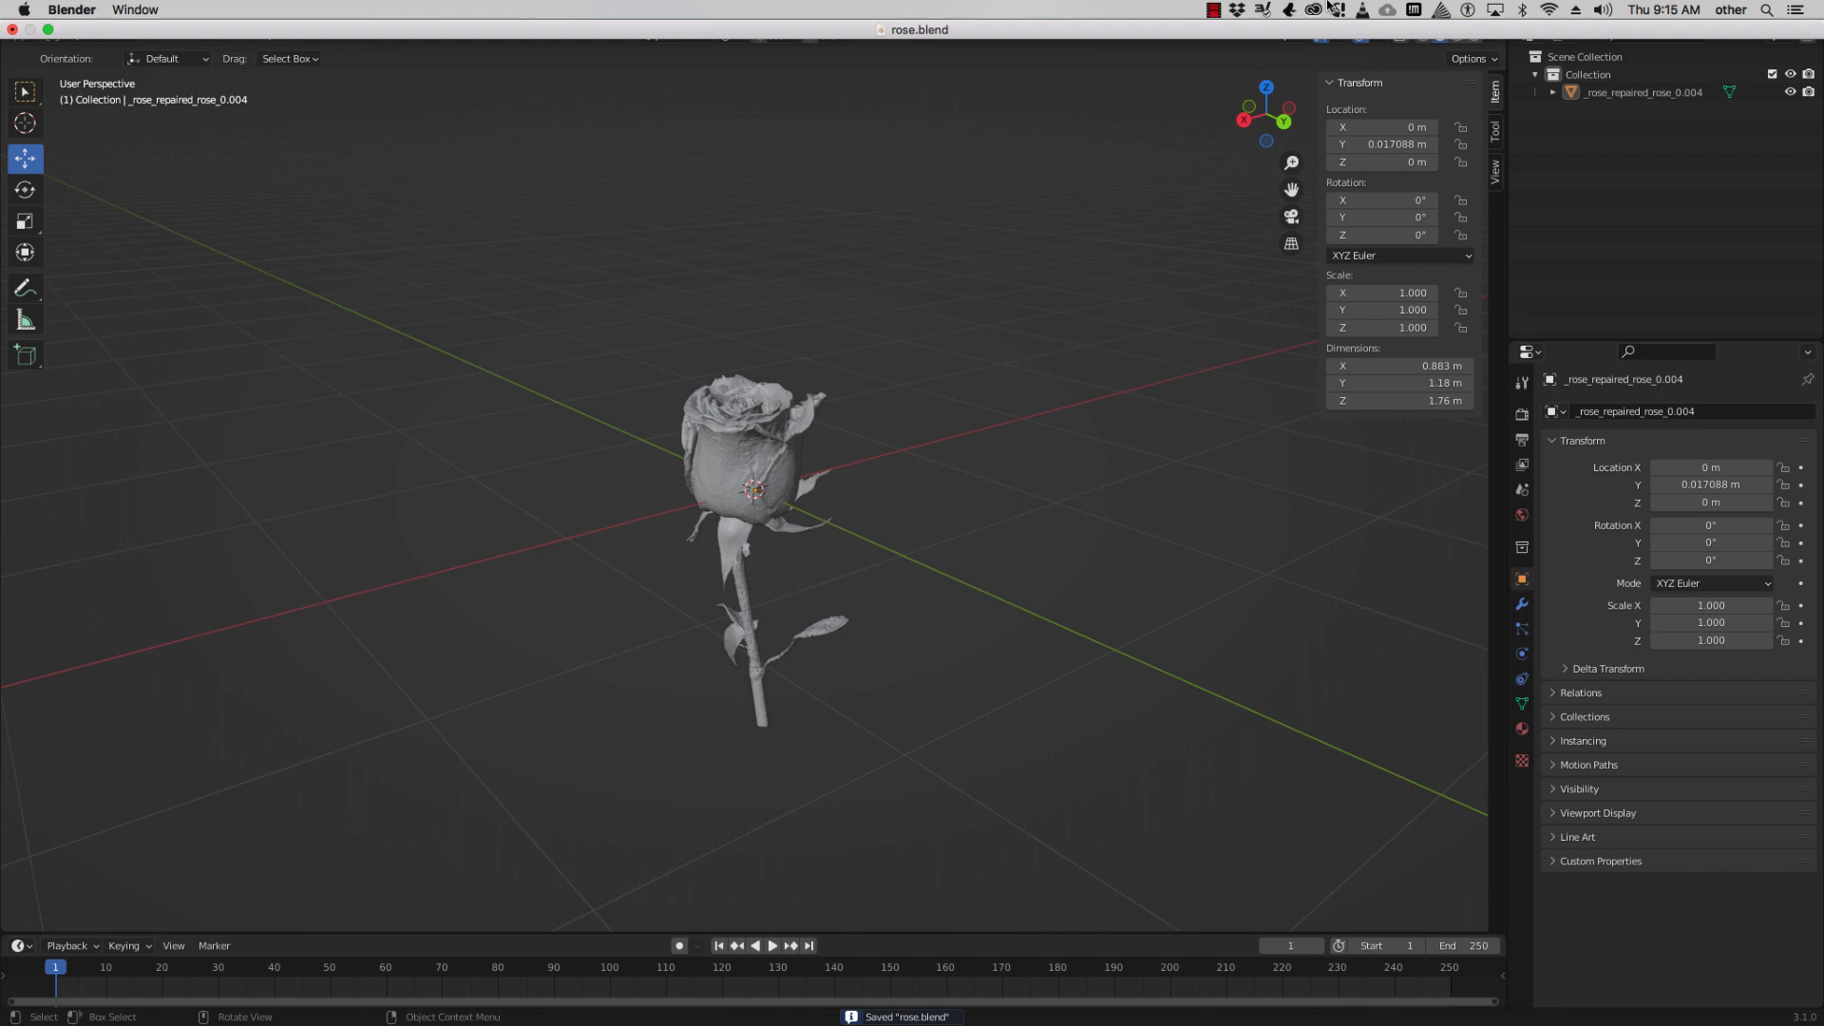
click(1213, 9)
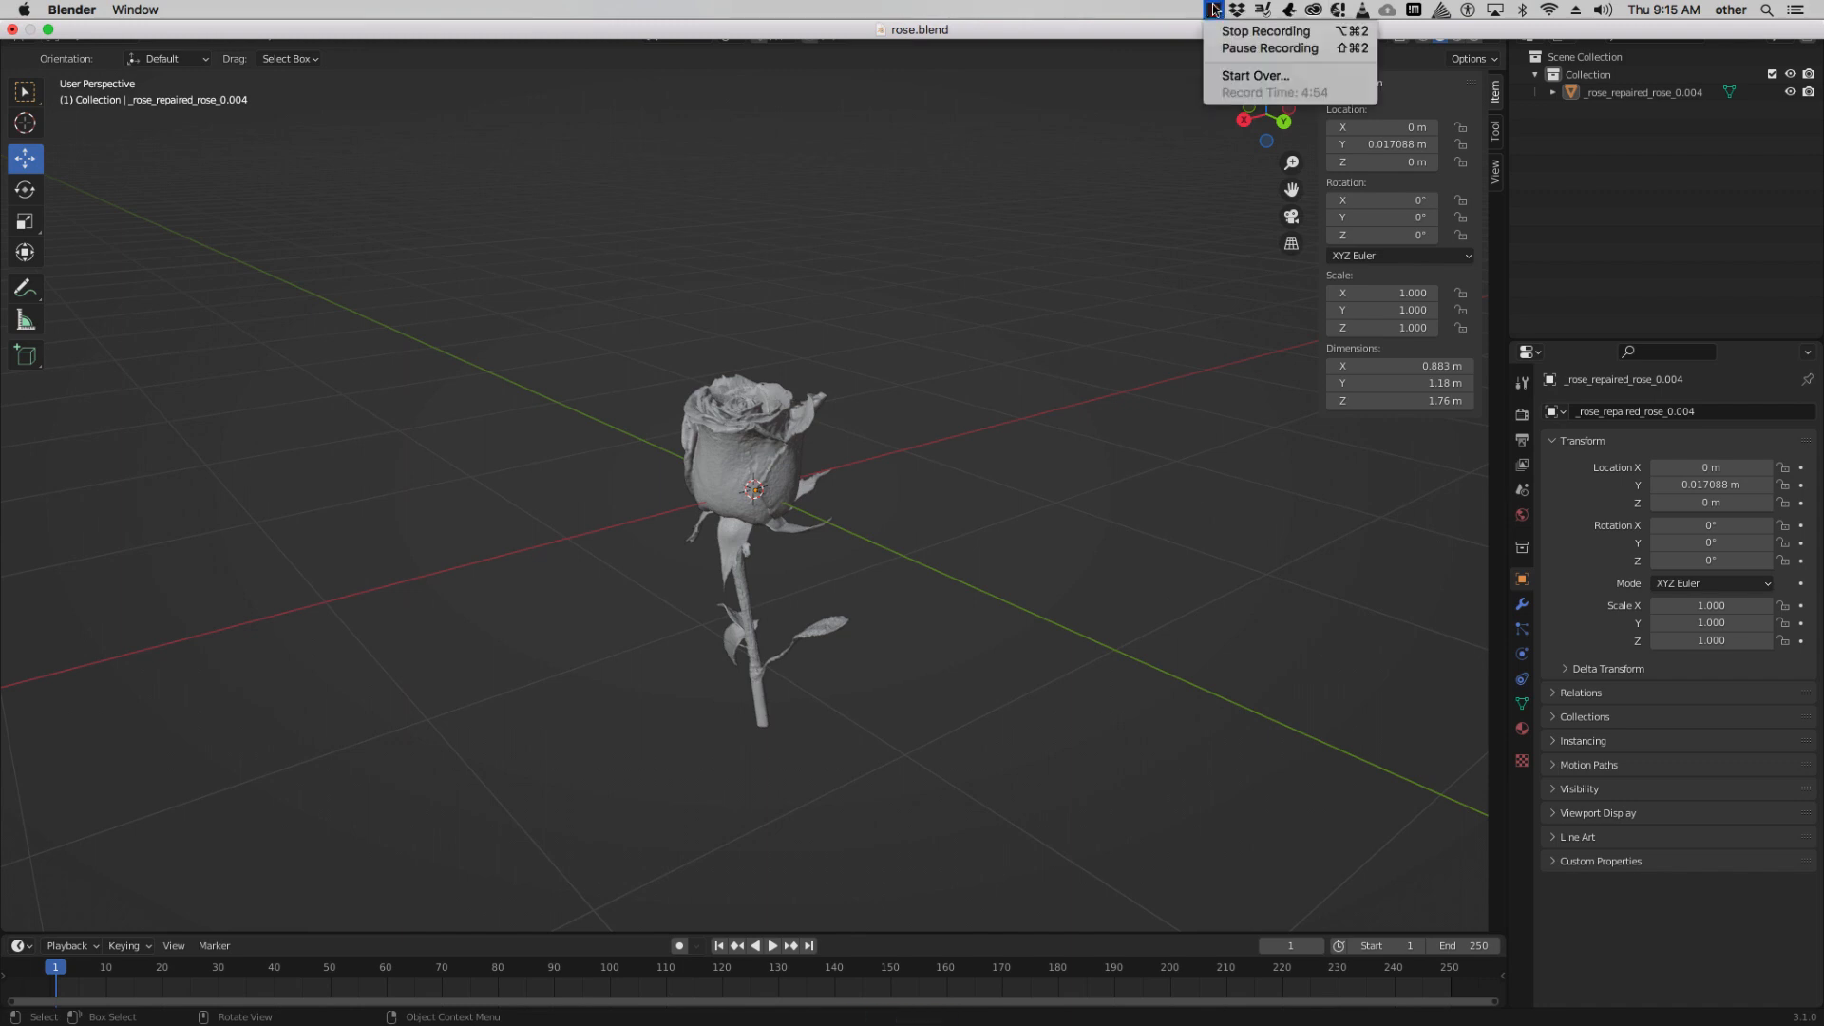
click(1234, 32)
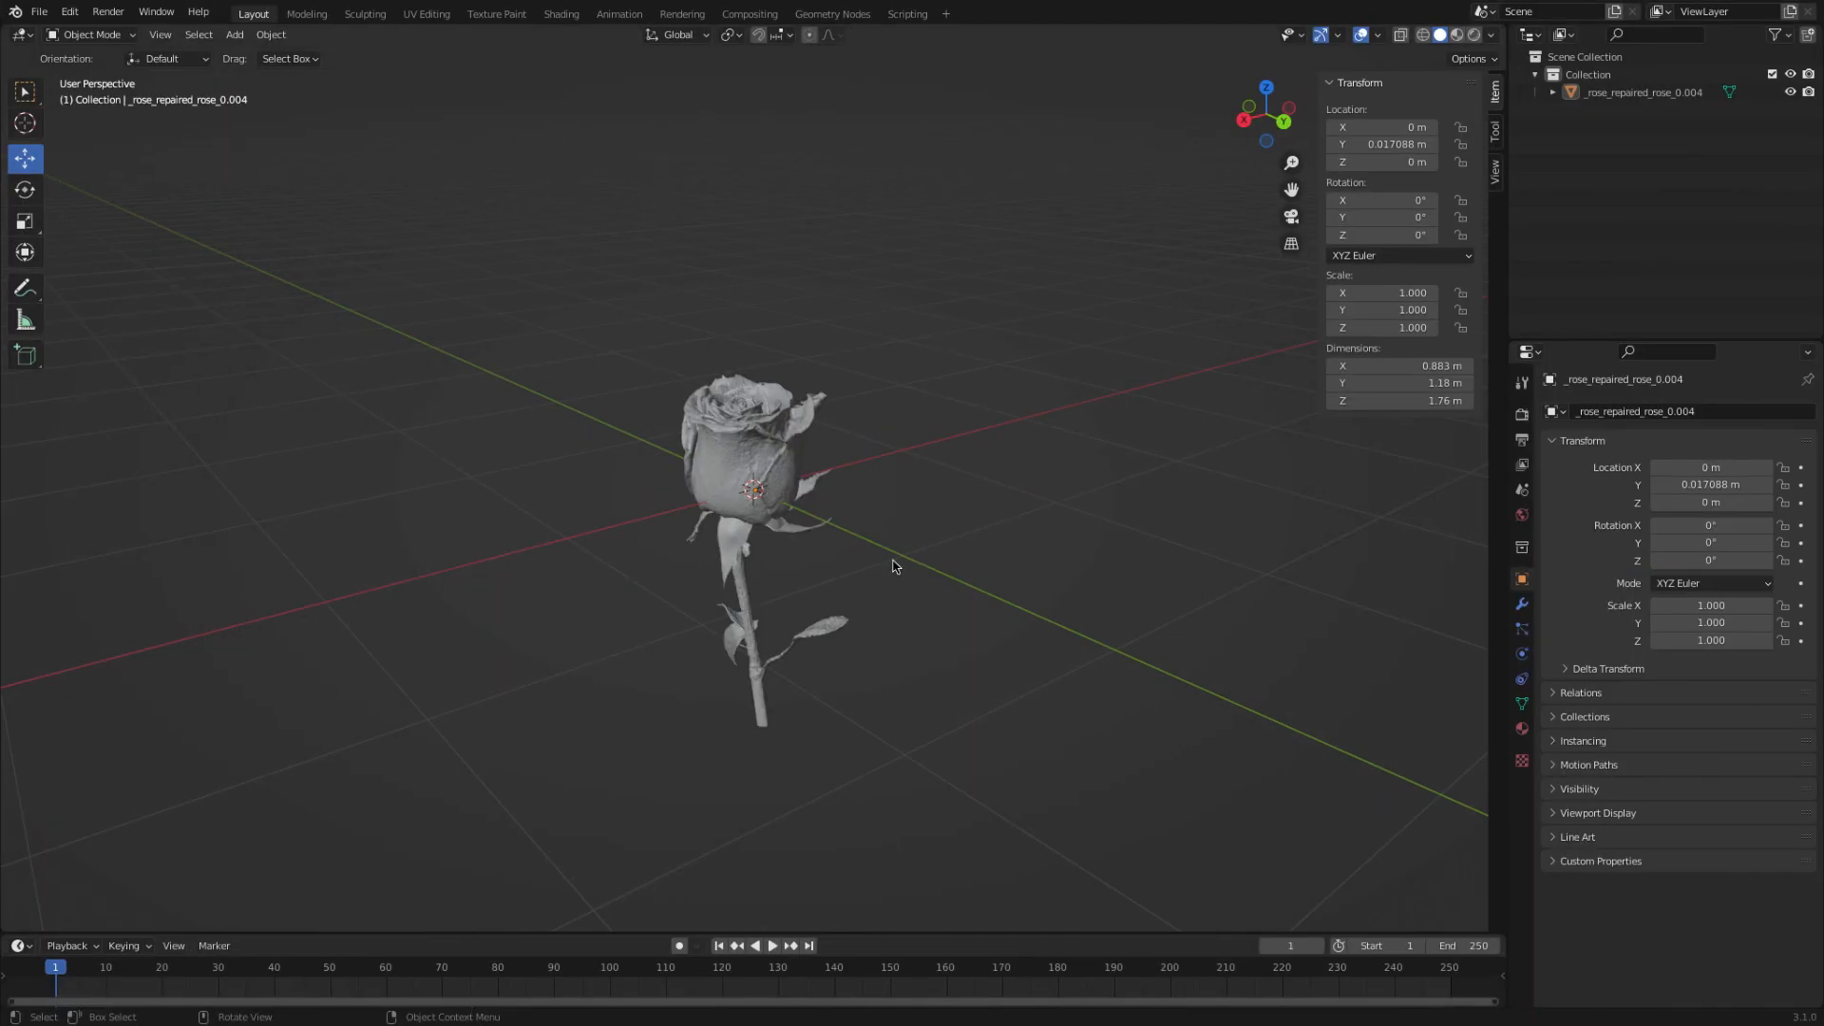
- Inspect the rose's bloom, sepals, stem and leaves from several sides, both close up and at a distance
scroll(871, 545, up, 8)
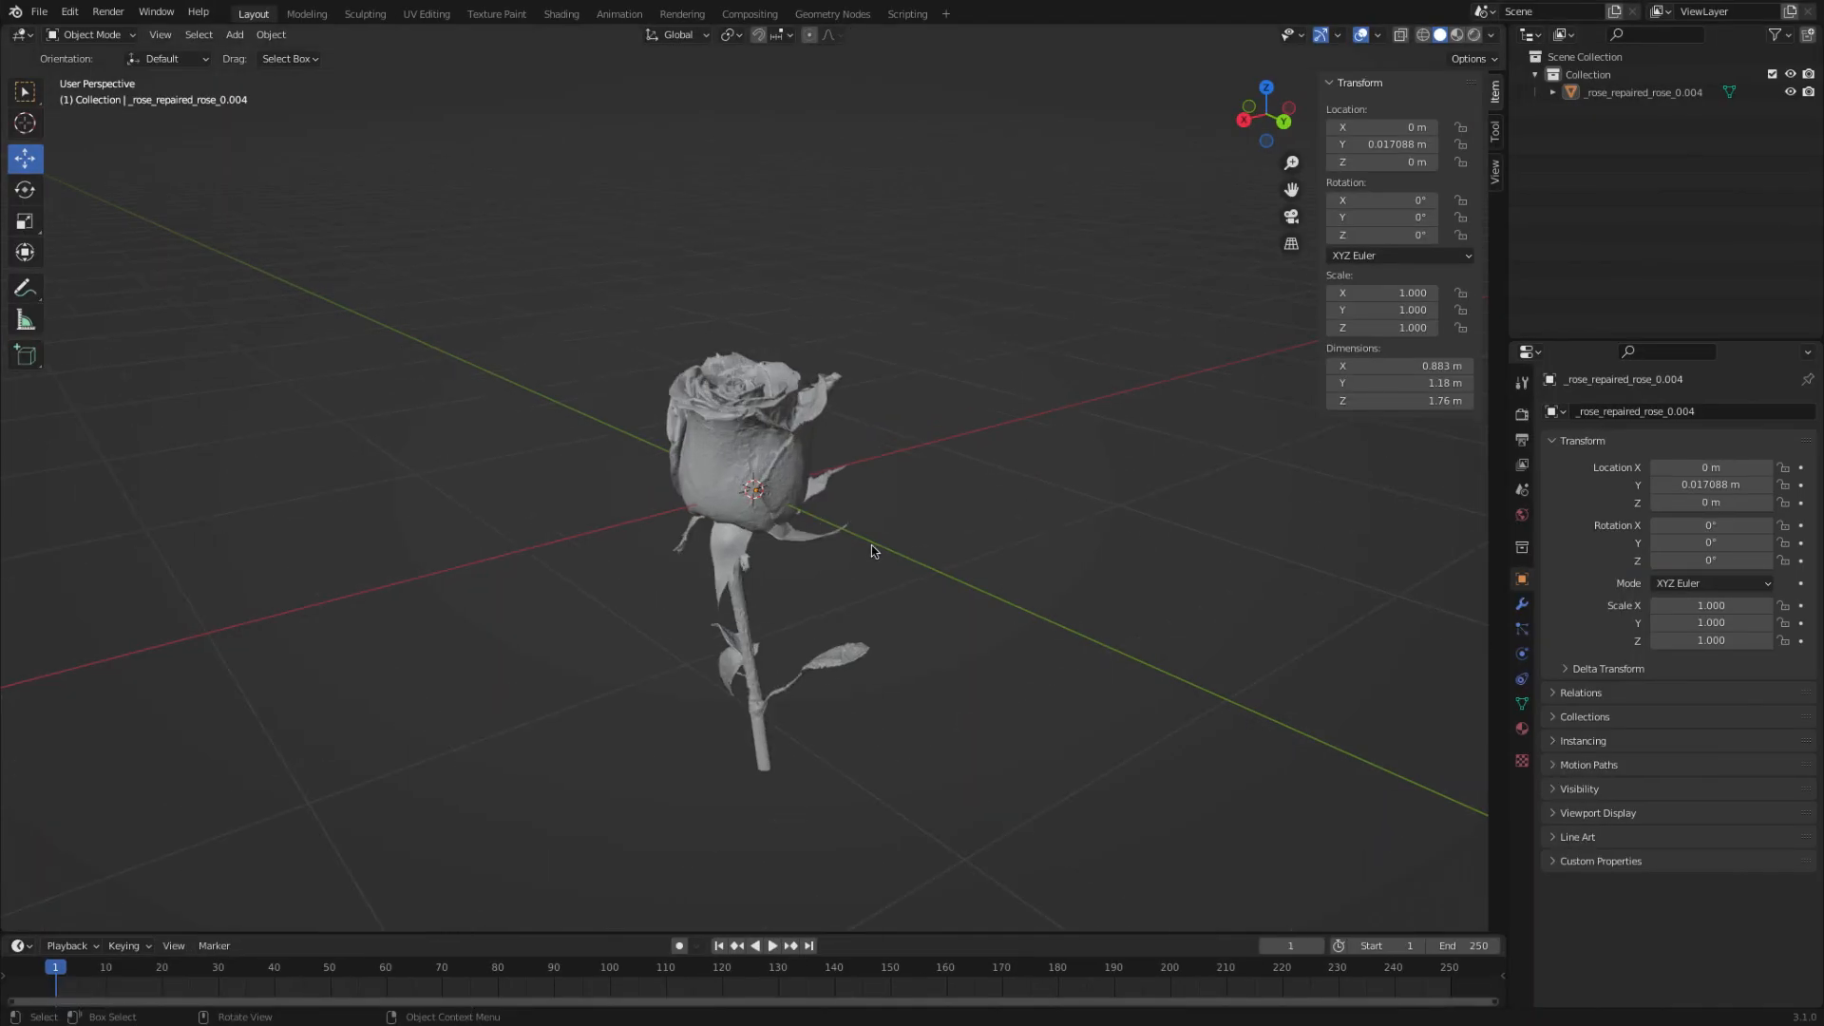
scroll(882, 529, down, 8)
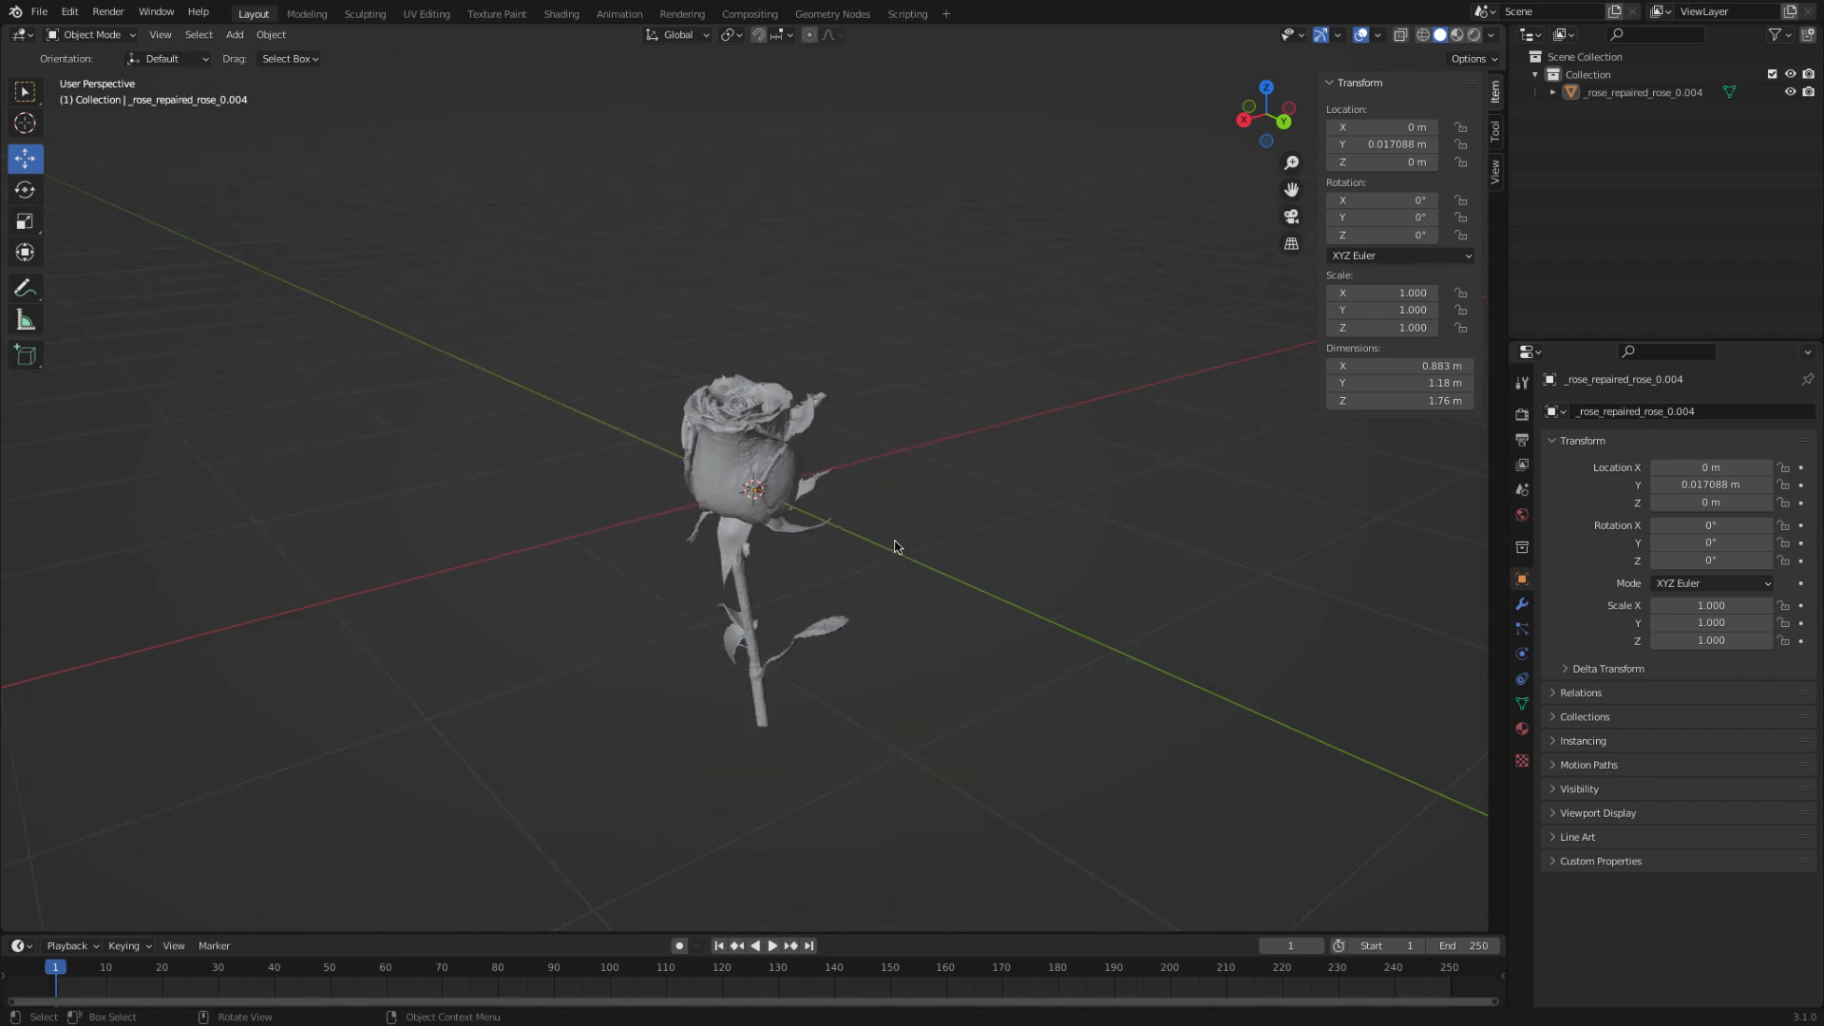
mouse_move(937, 580)
middle_down()
mouse_move(1062, 550)
mouse_move(863, 570)
mouse_move(986, 405)
mouse_move(1169, 374)
mouse_move(916, 487)
mouse_move(947, 538)
mouse_move(978, 538)
mouse_move(916, 538)
mouse_move(947, 545)
middle_up()
scroll(942, 544, down, 4)
scroll(942, 538, up, 12)
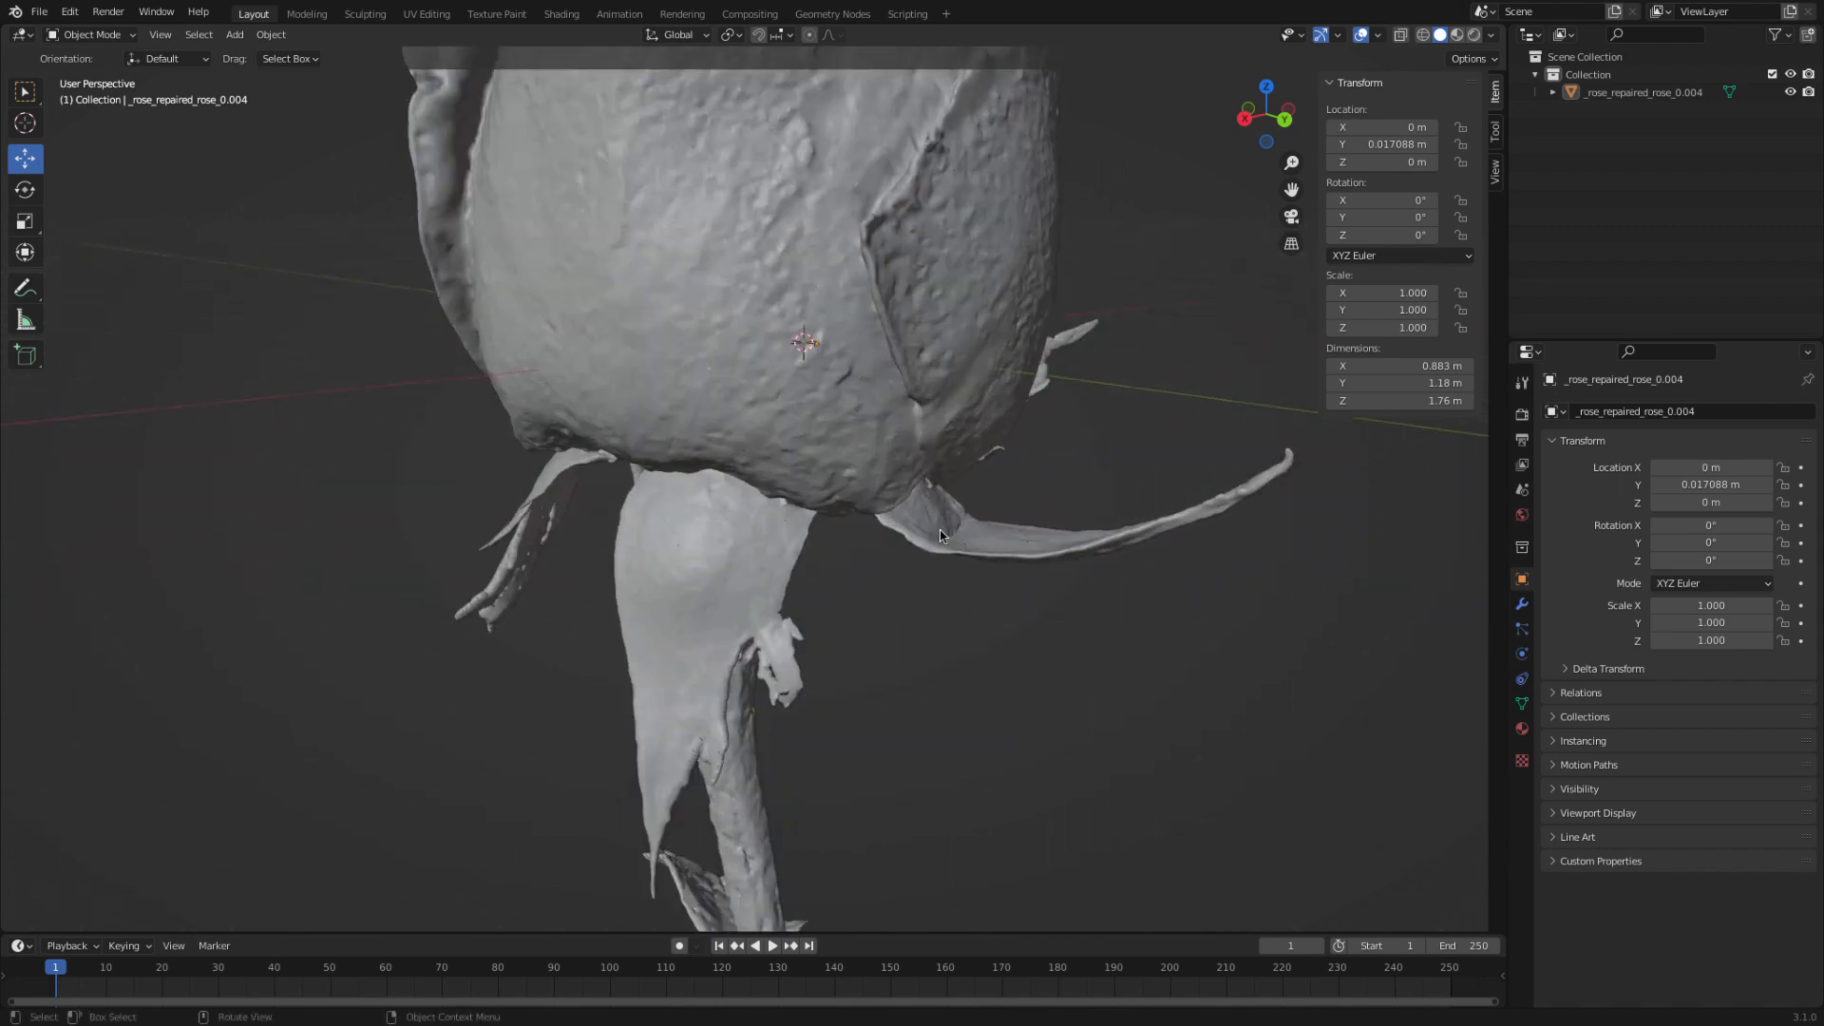
scroll(938, 530, down, 9)
scroll(941, 533, up, 5)
scroll(940, 530, down, 6)
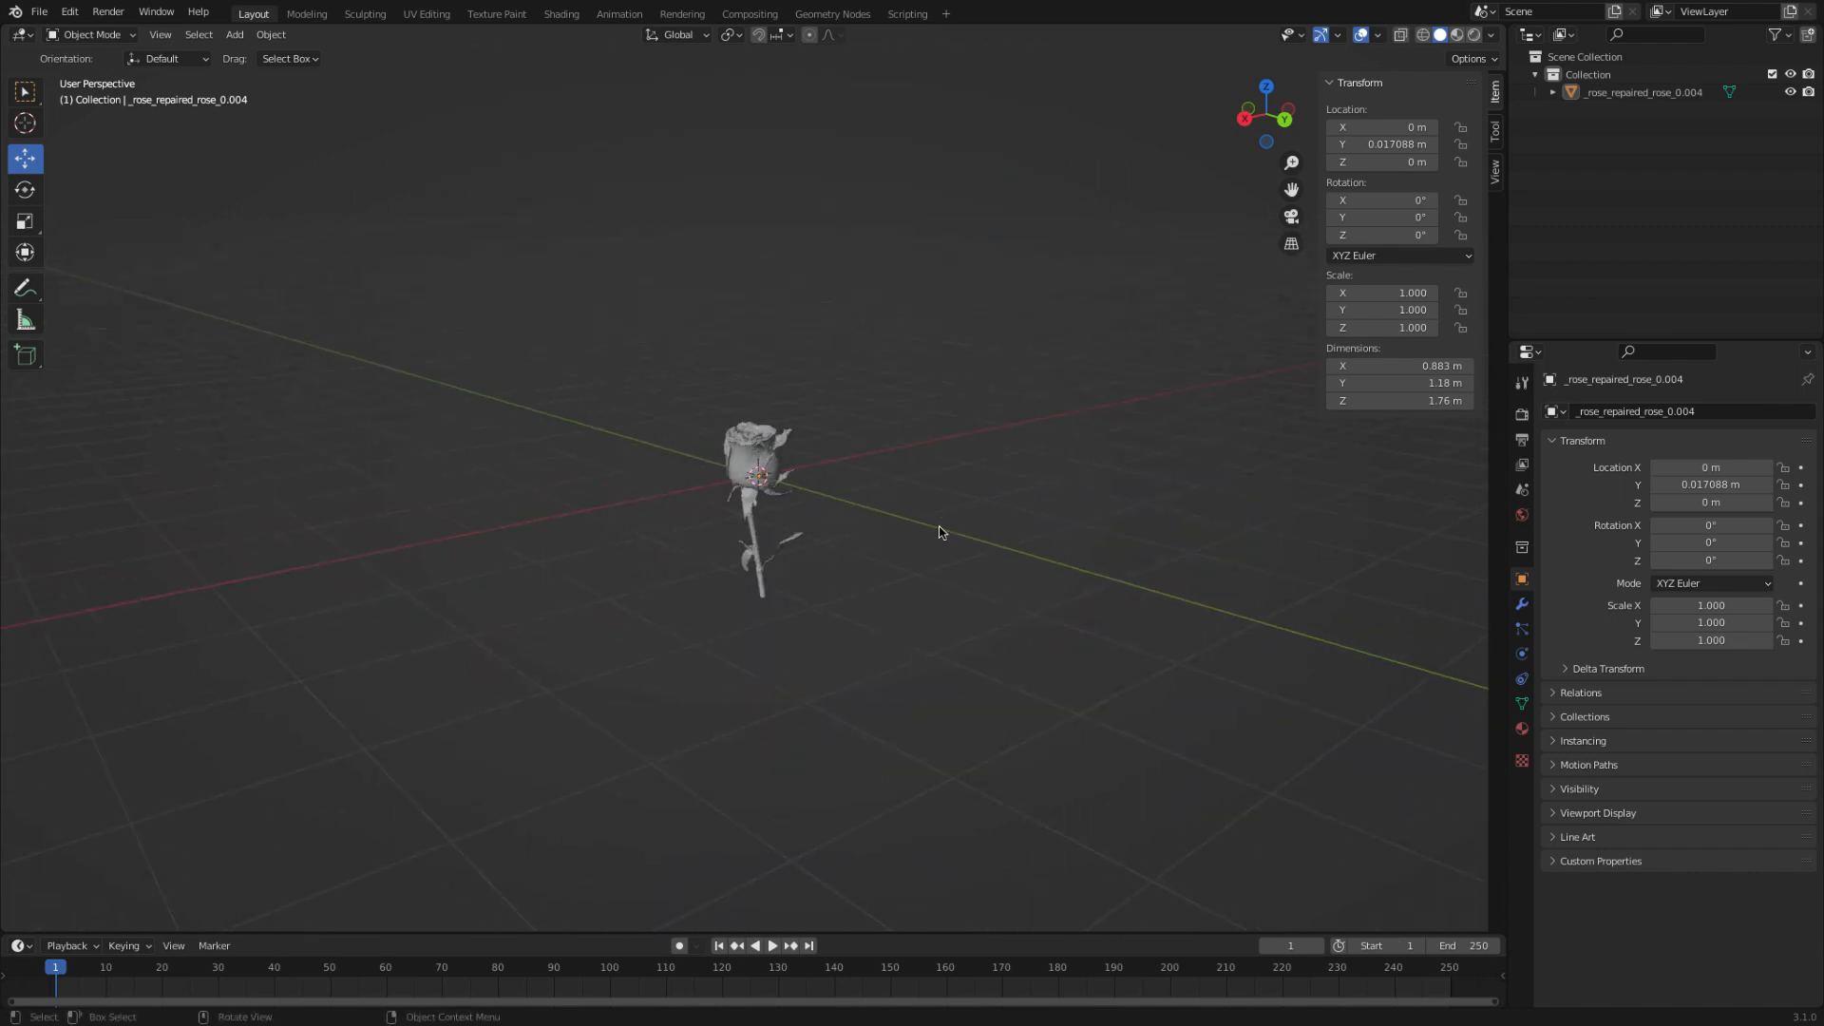
scroll(940, 530, up, 6)
scroll(937, 525, up, 5)
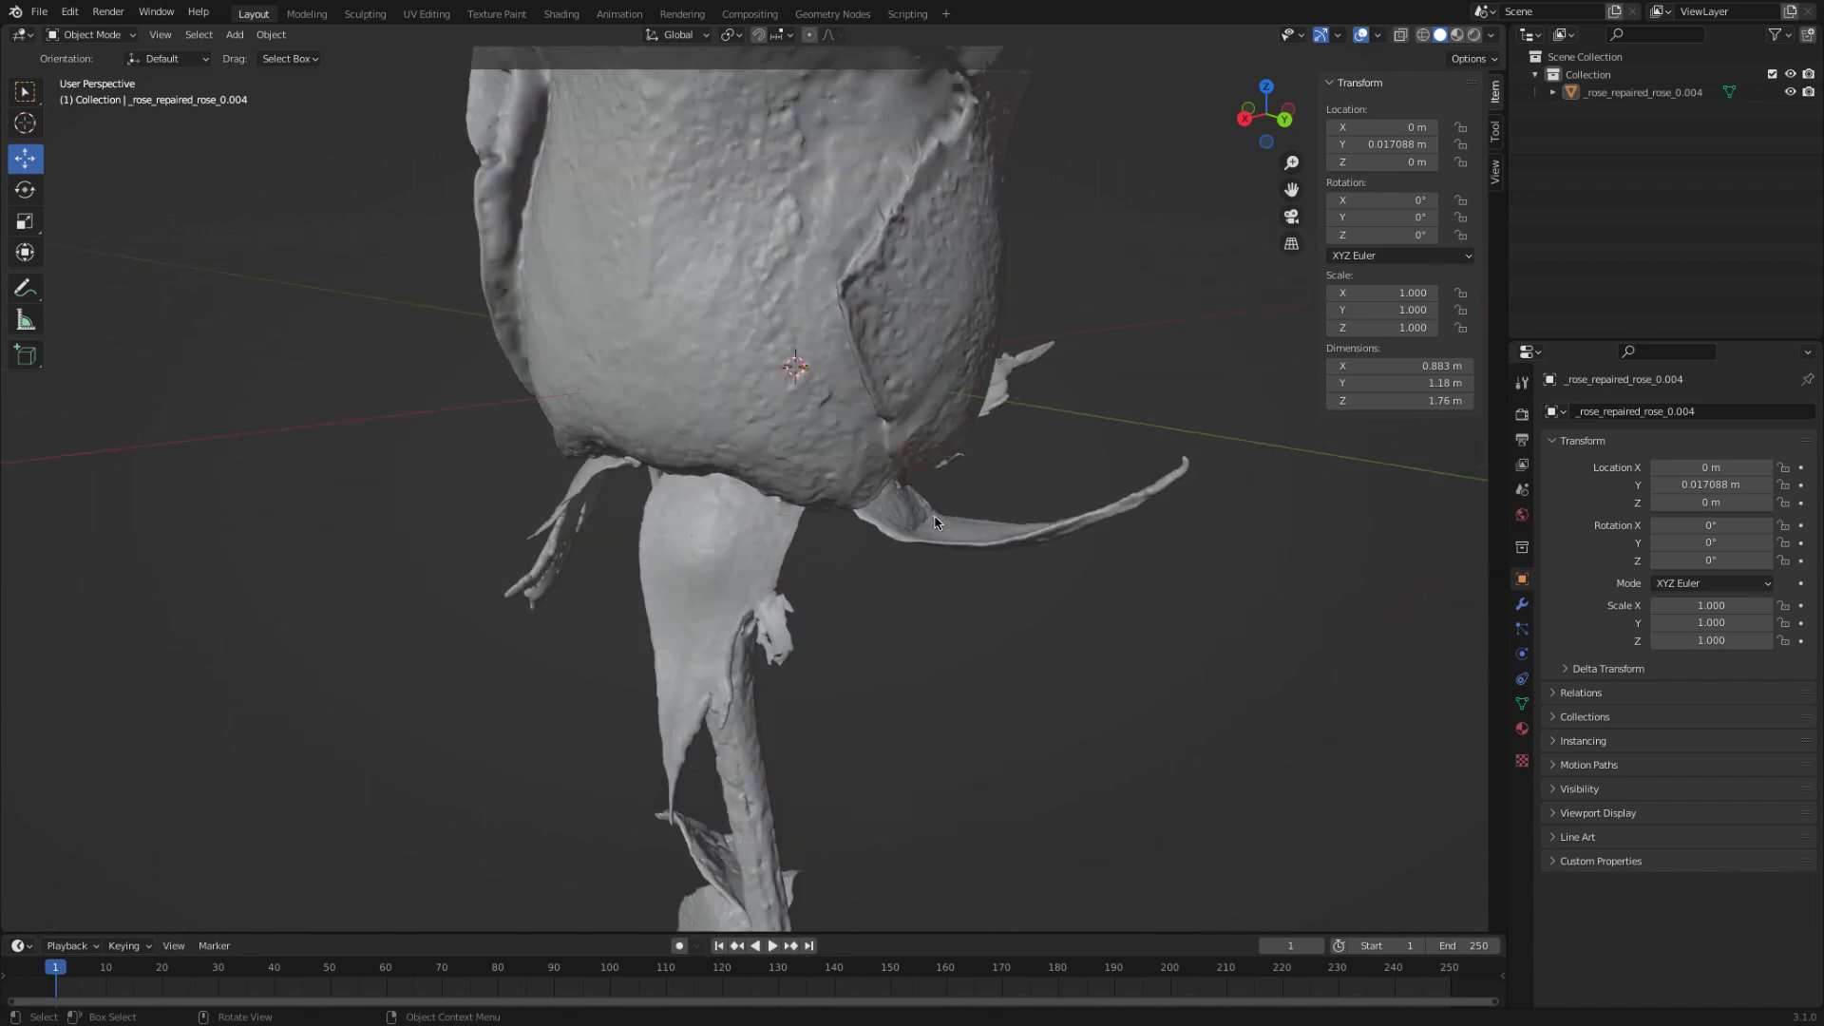
scroll(935, 522, down, 5)
middle_drag(935, 519, 1058, 506)
scroll(882, 511, up, 5)
scroll(892, 483, down, 3)
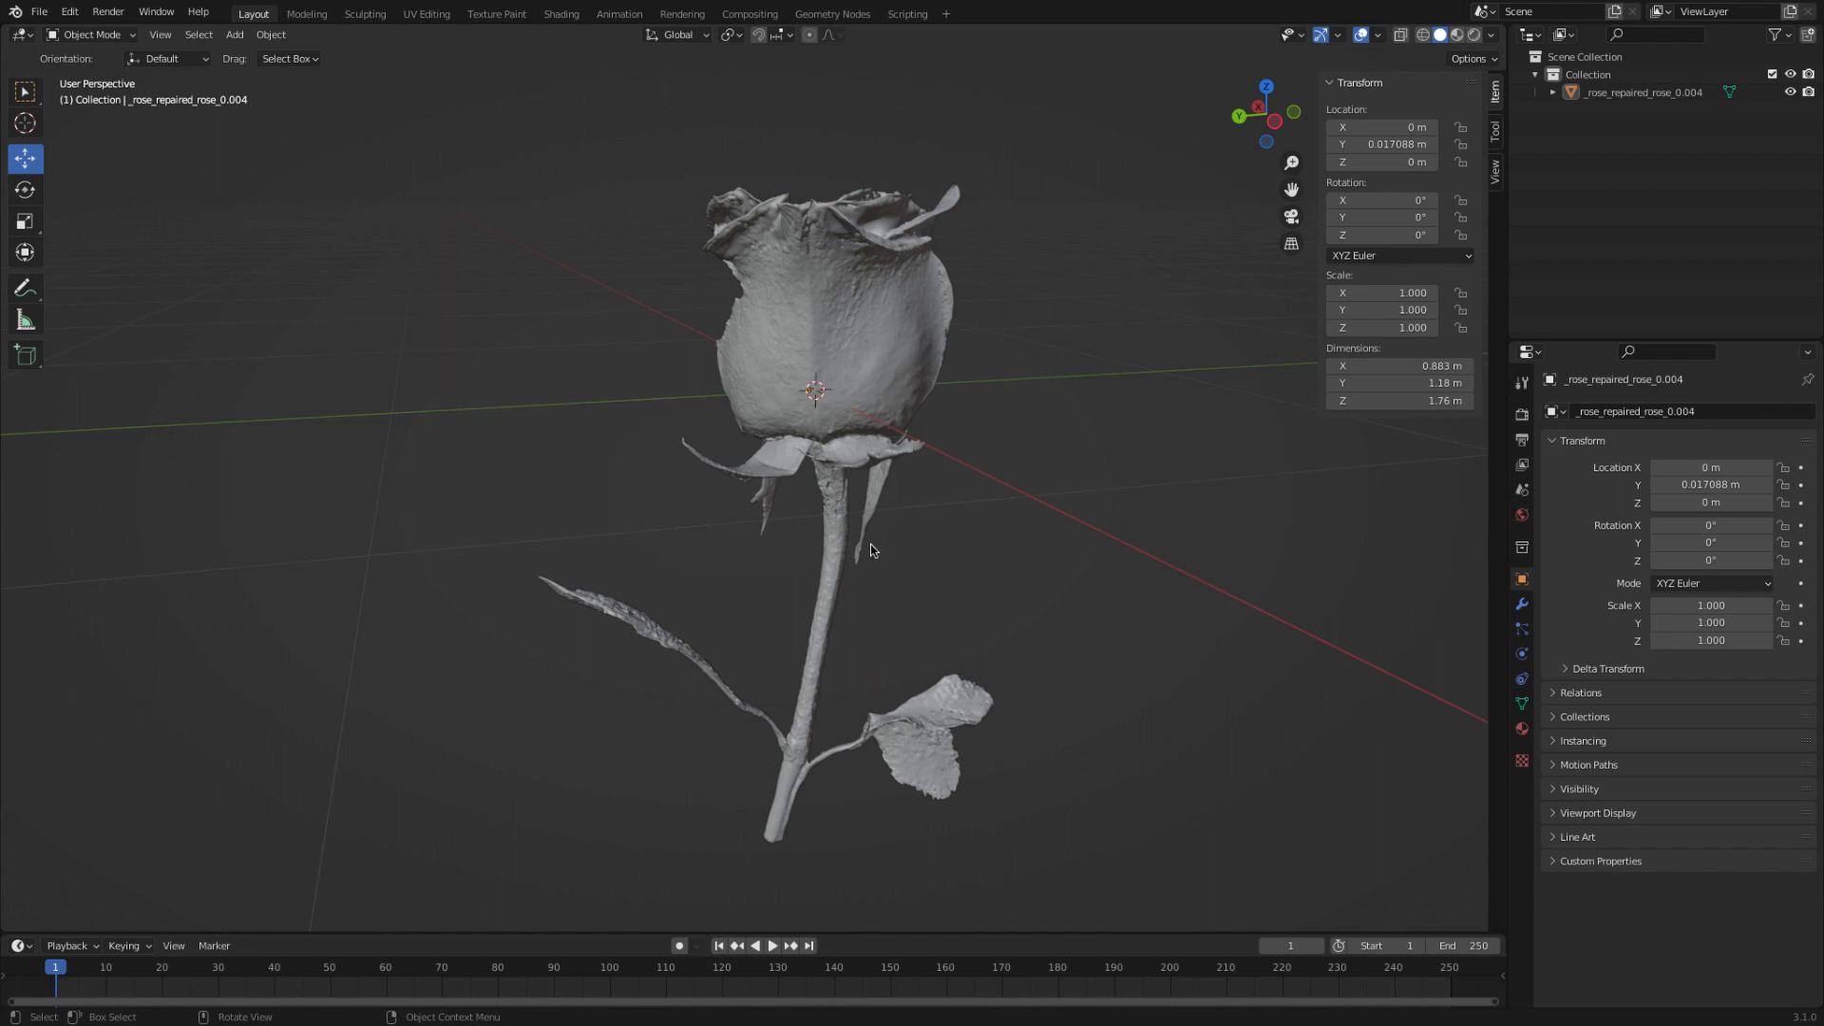
middle_drag(865, 489, 1018, 554)
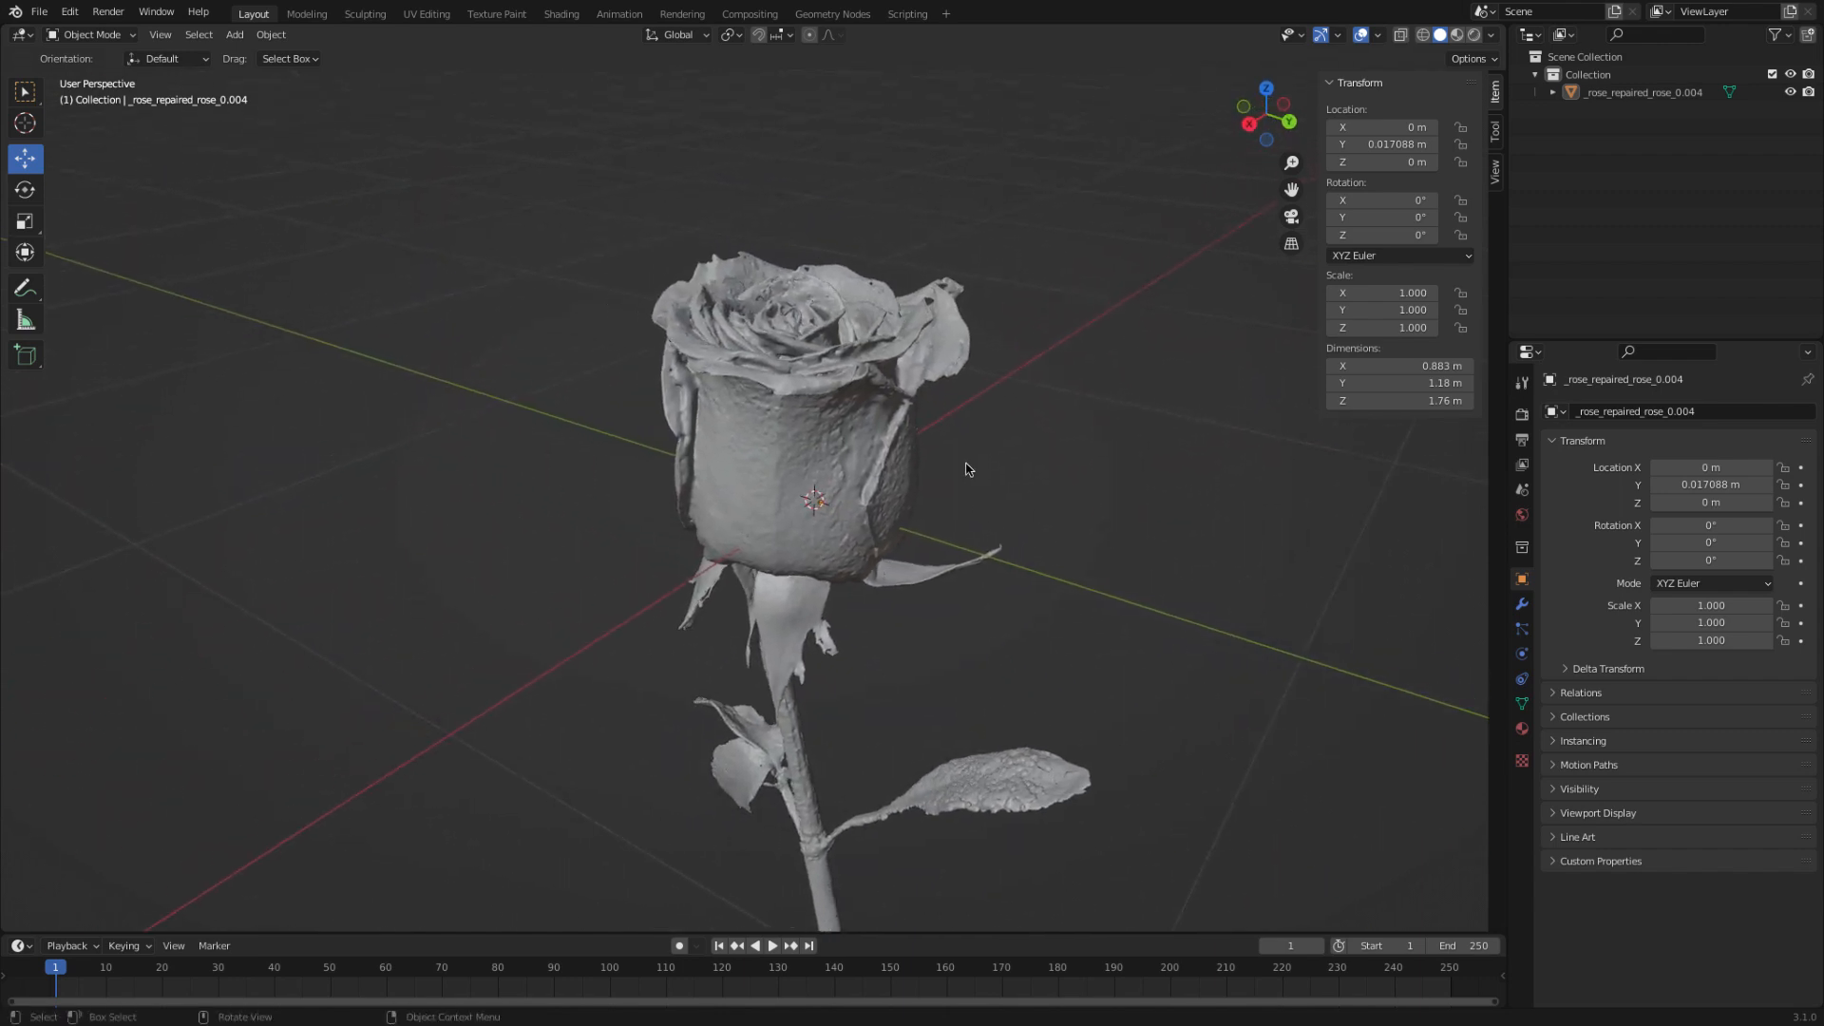
middle_drag(969, 466, 1093, 456)
scroll(959, 514, up, 1)
- Select the rose and examine the surface and rim of its upper petals close up from above for scan defects
shift+middle_drag(949, 408, 875, 519)
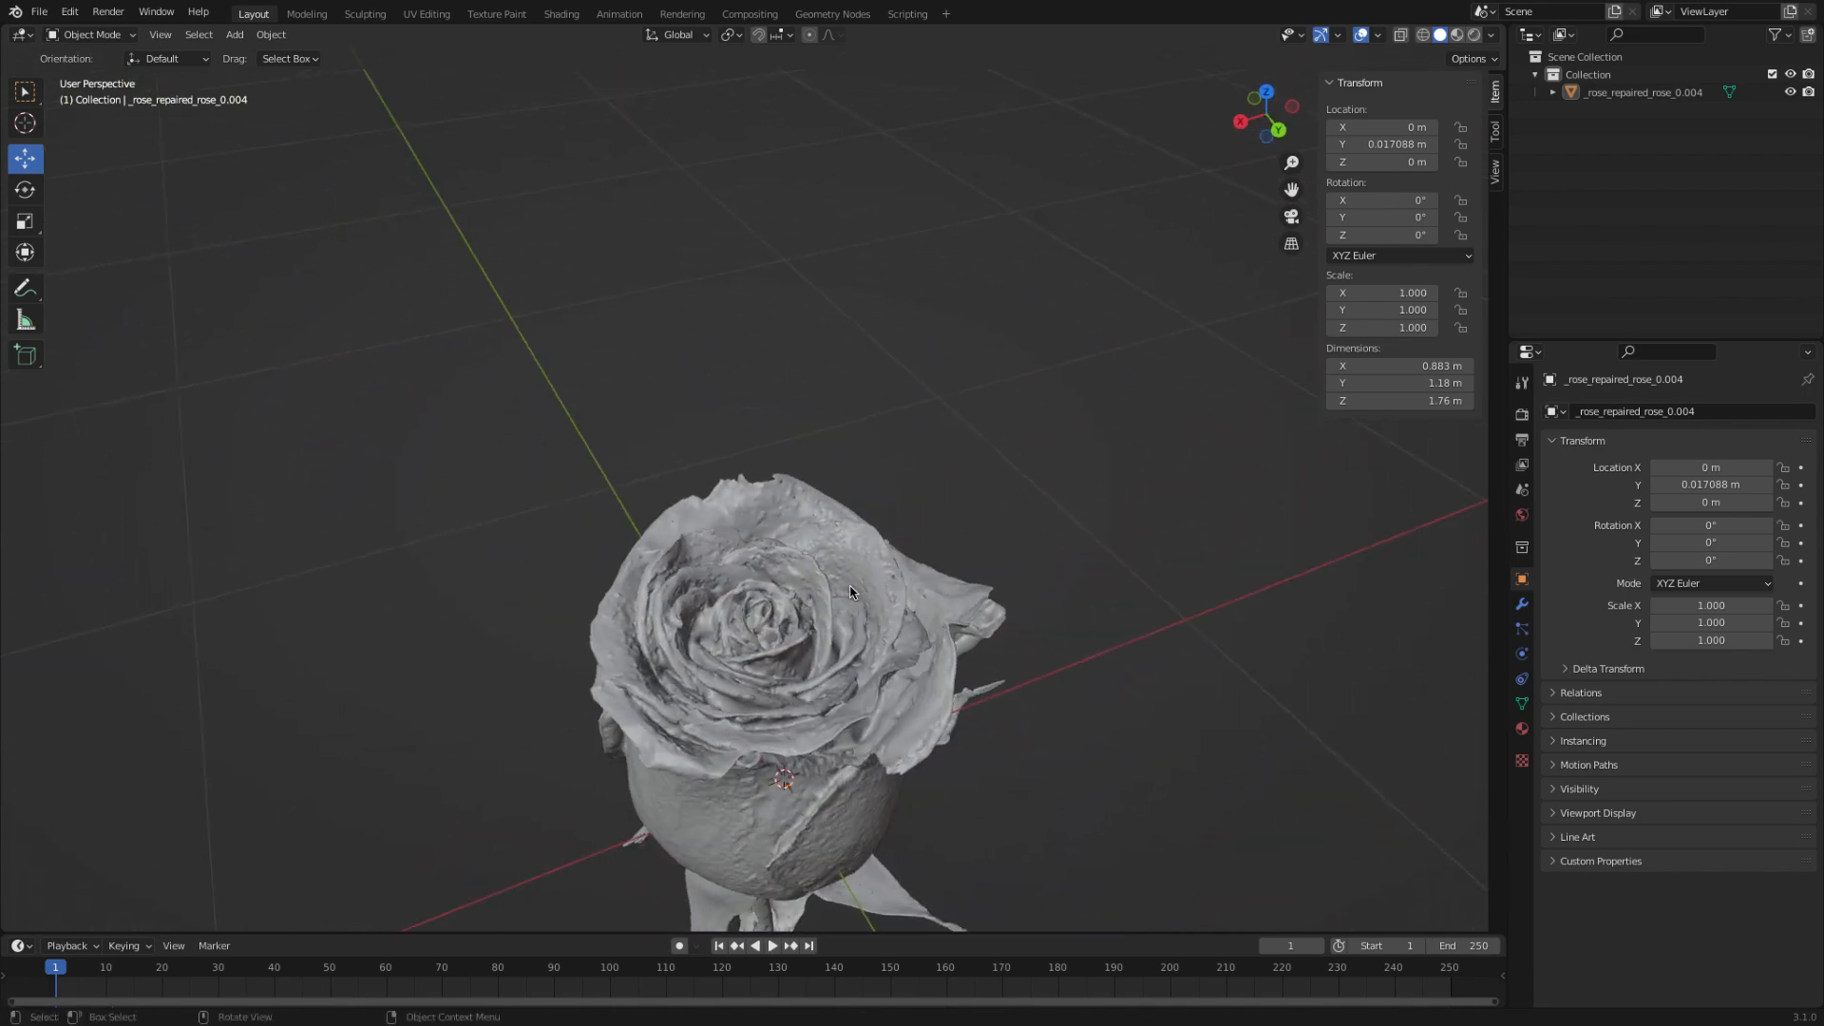
scroll(848, 584, up, 5)
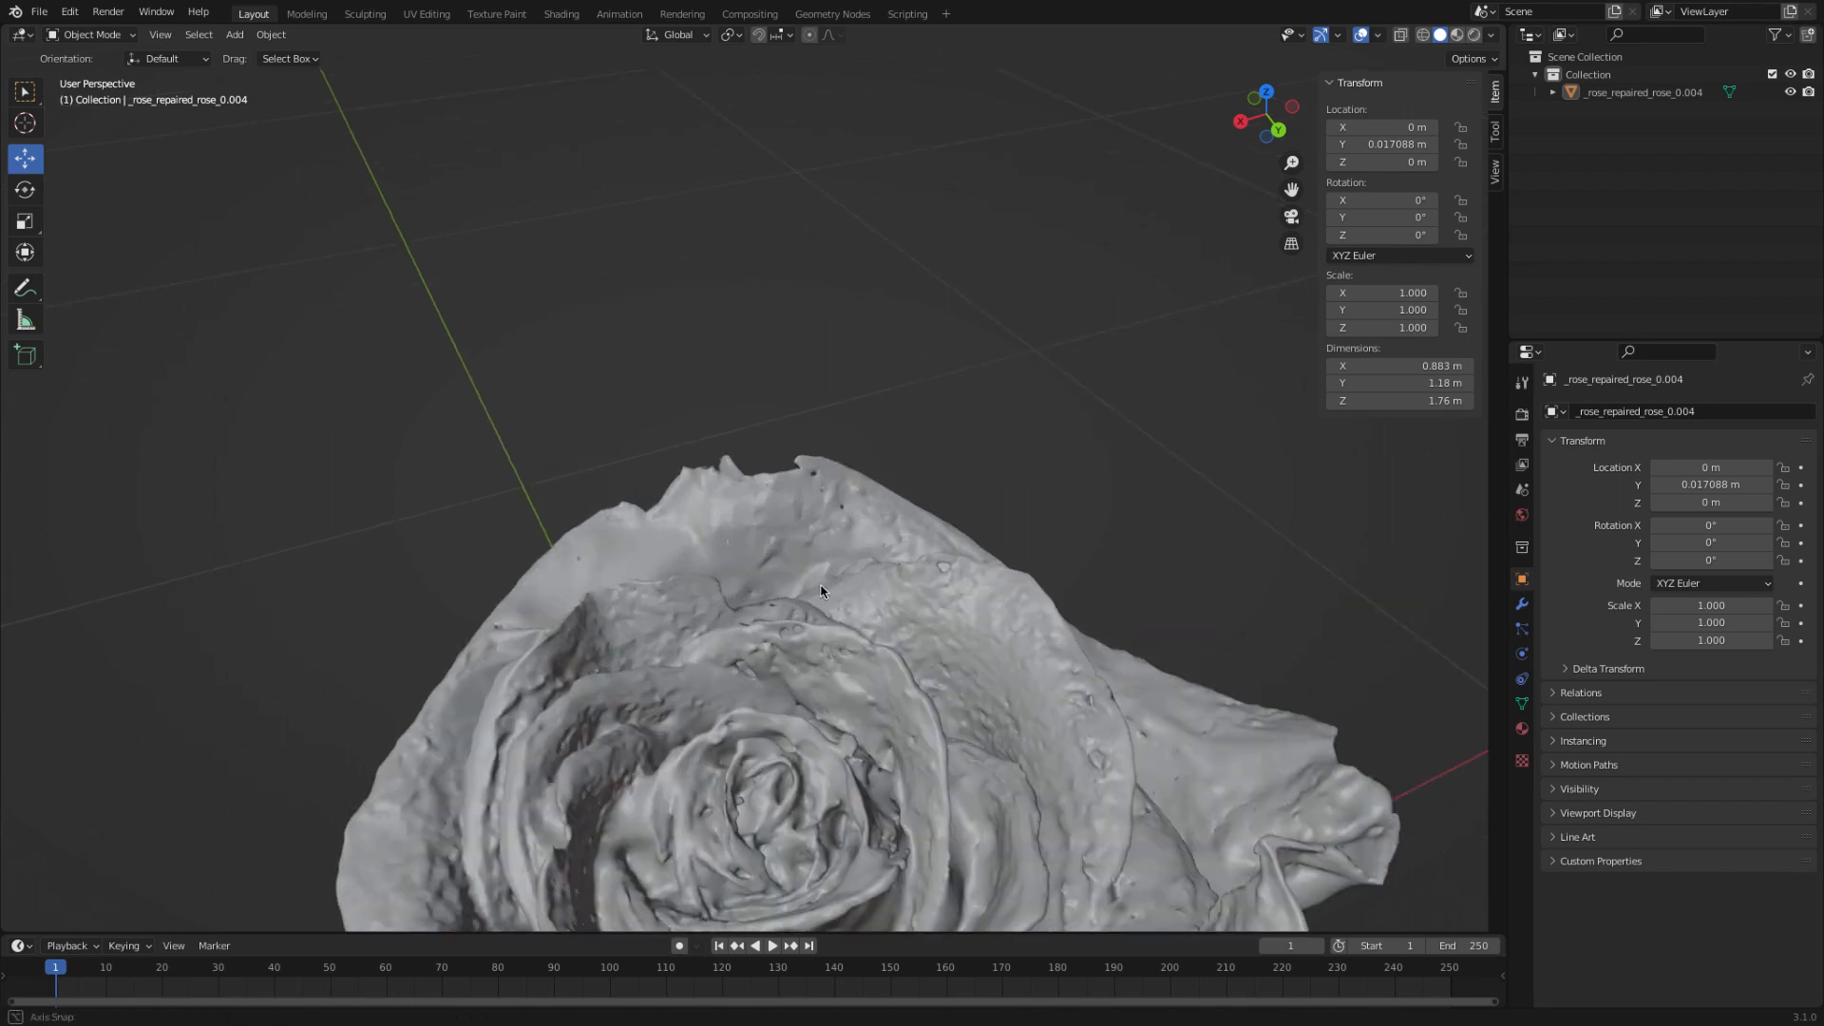
mouse_move(826, 589)
middle_down()
mouse_move(793, 537)
mouse_move(833, 557)
middle_up()
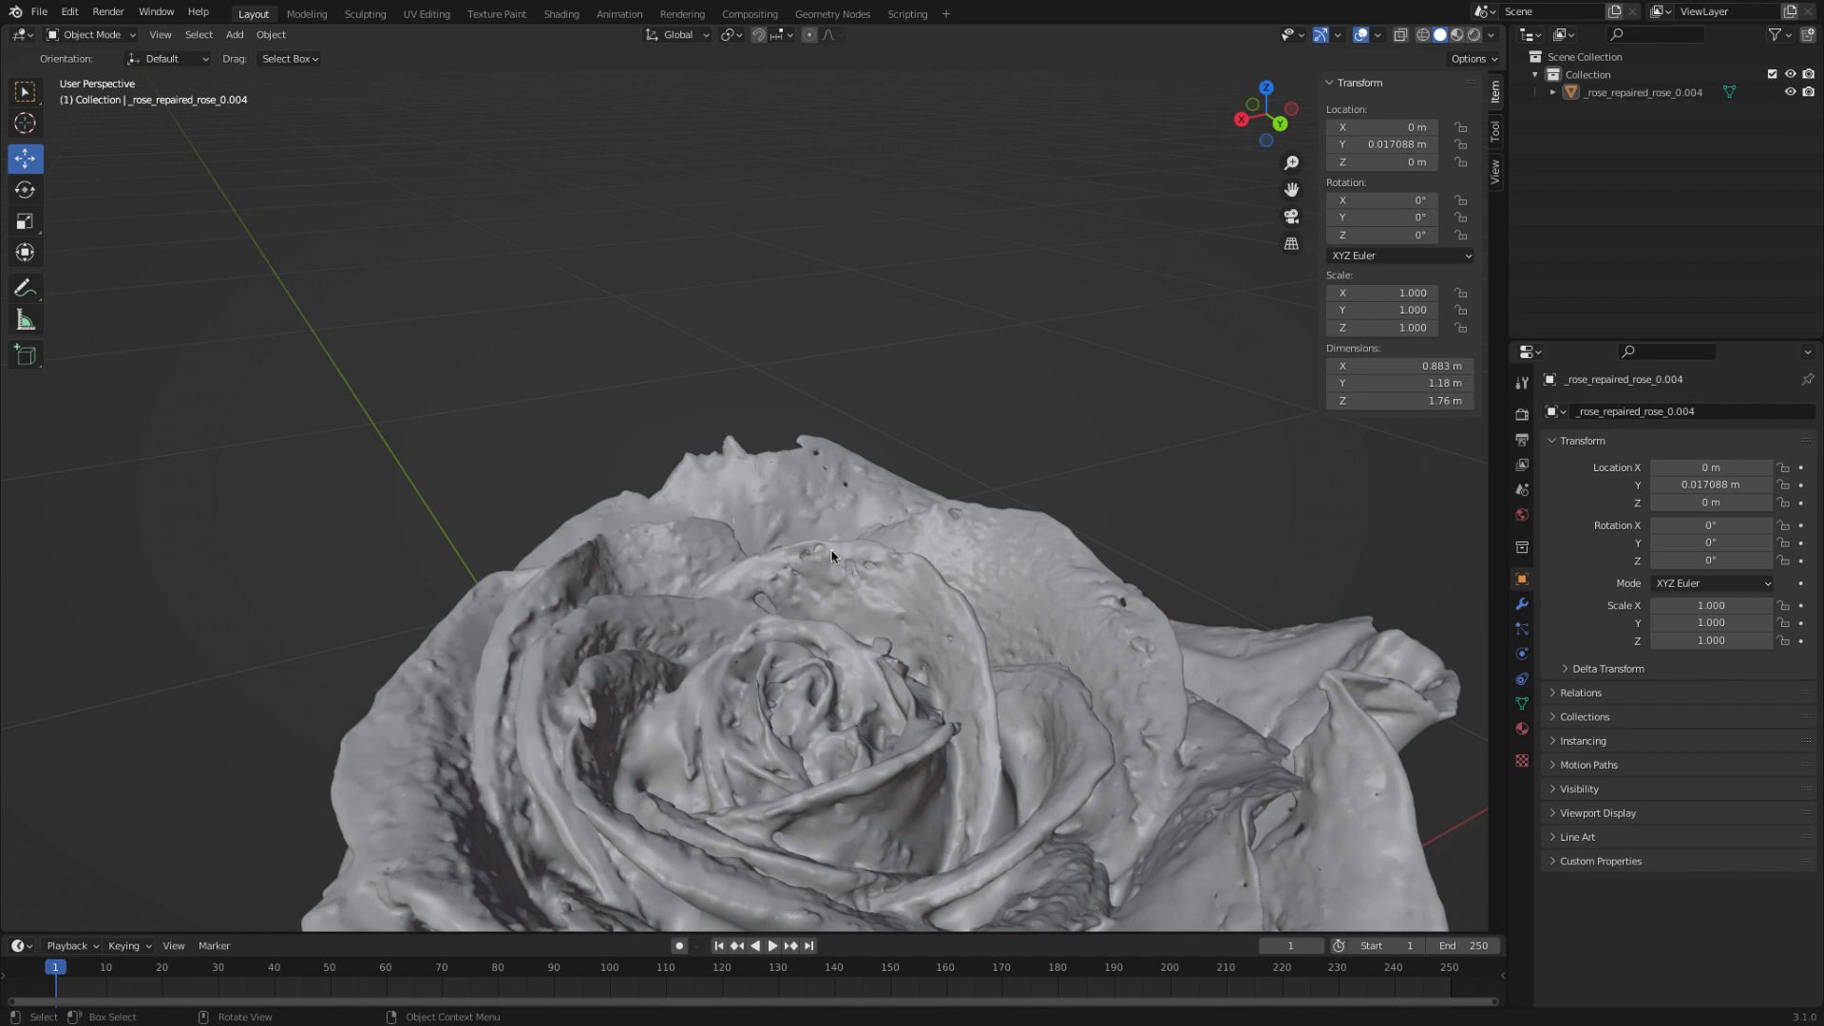
scroll(1081, 195, up, 6)
scroll(1007, 380, down, 1)
click(969, 432)
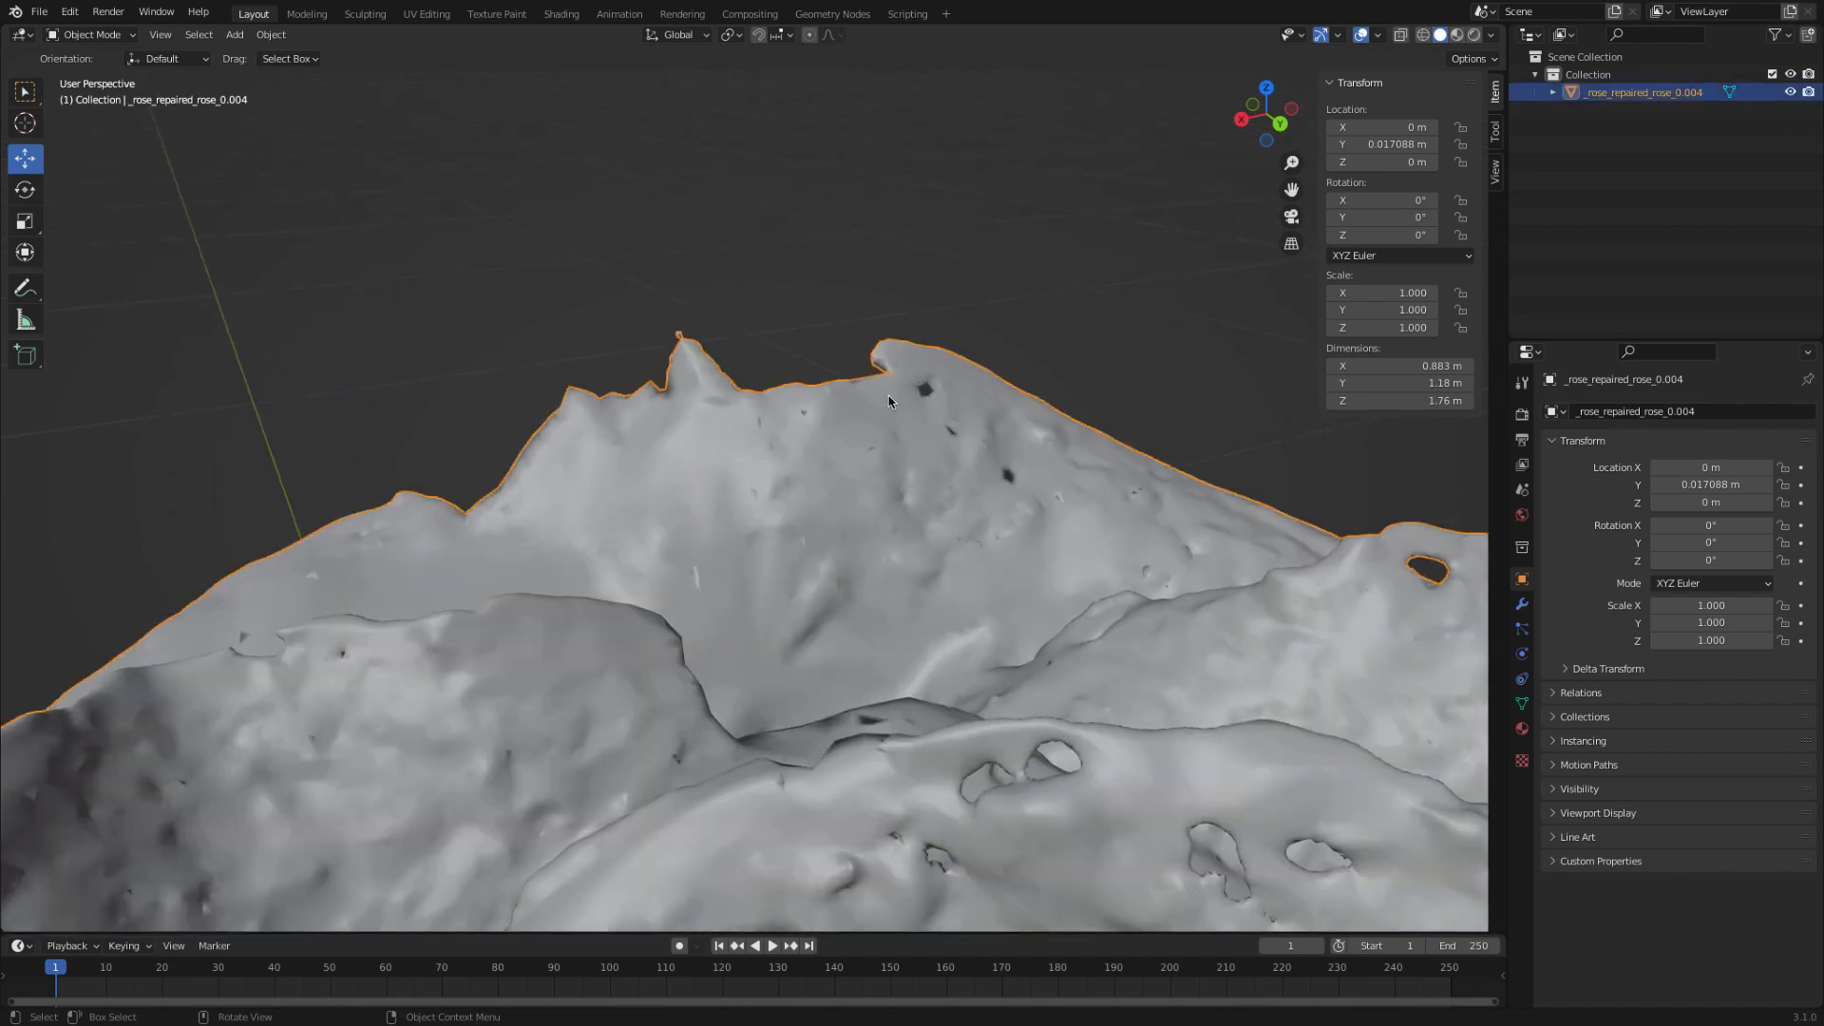
scroll(1048, 332, down, 1)
middle_drag(1049, 332, 1017, 386)
scroll(1017, 380, up, 3)
scroll(1017, 374, down, 4)
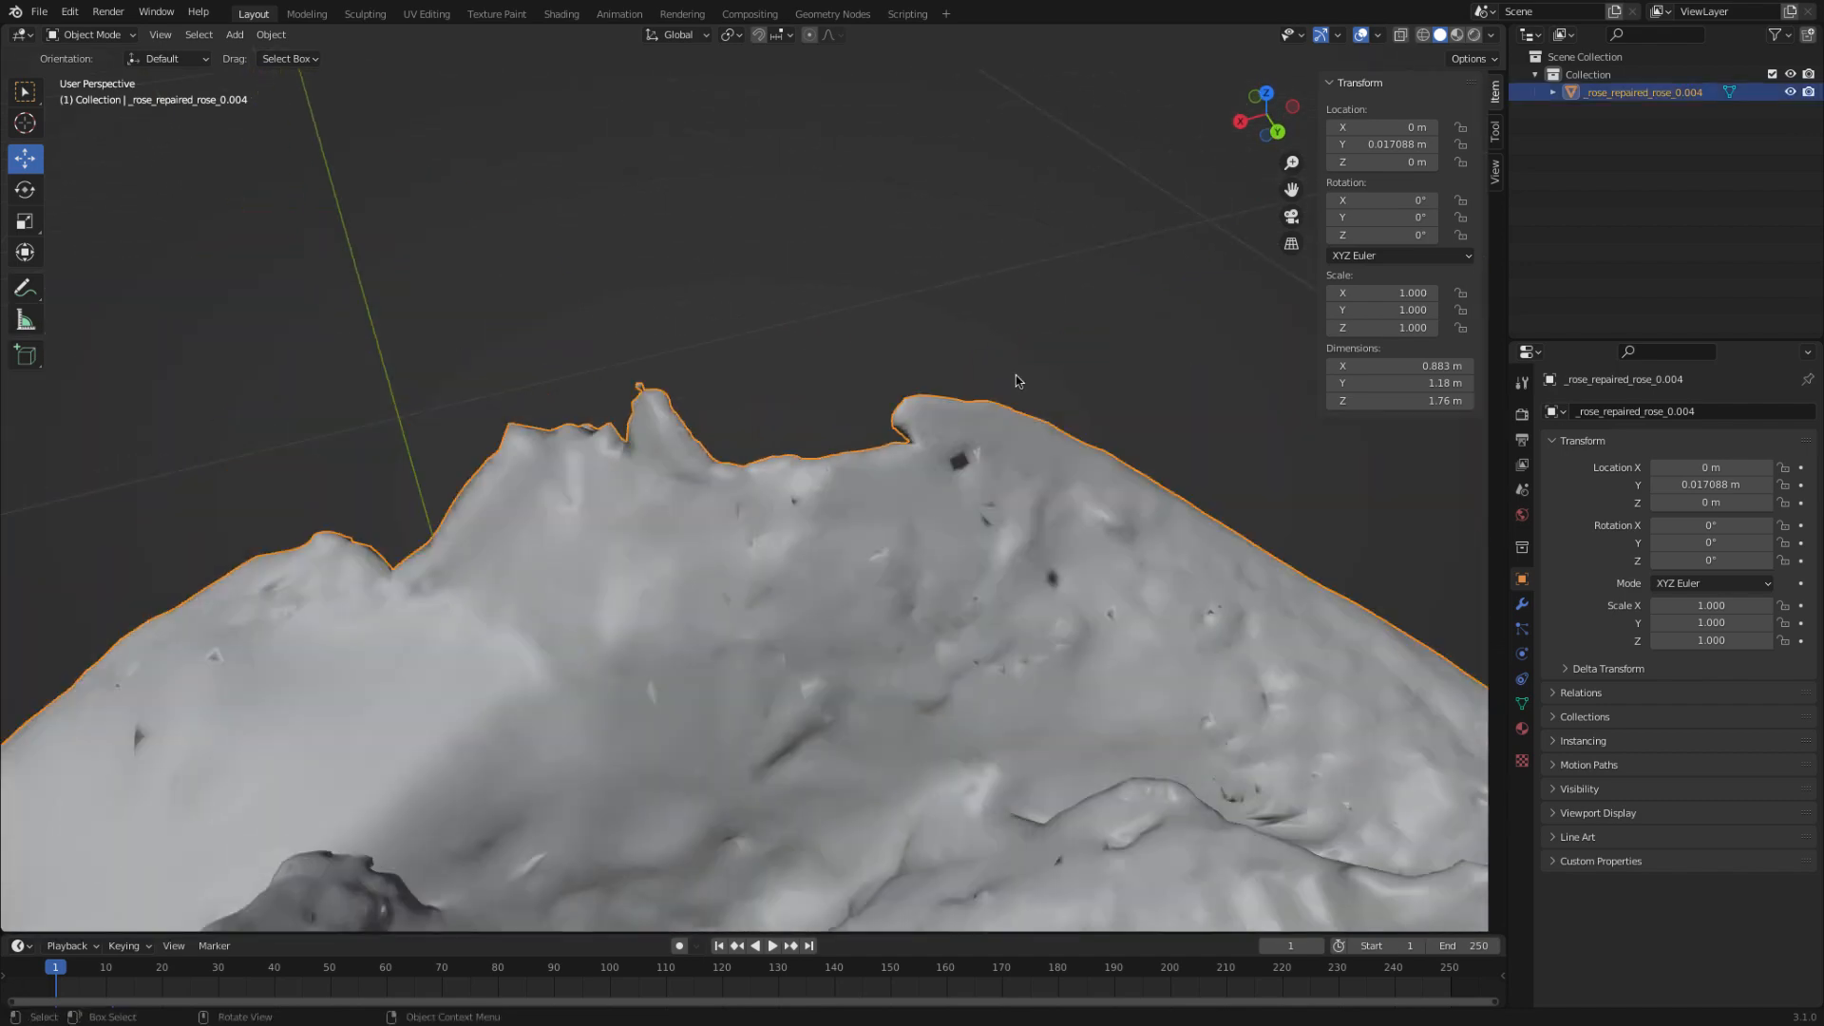
shift+middle_drag(1005, 432, 1019, 296)
scroll(1007, 313, down, 8)
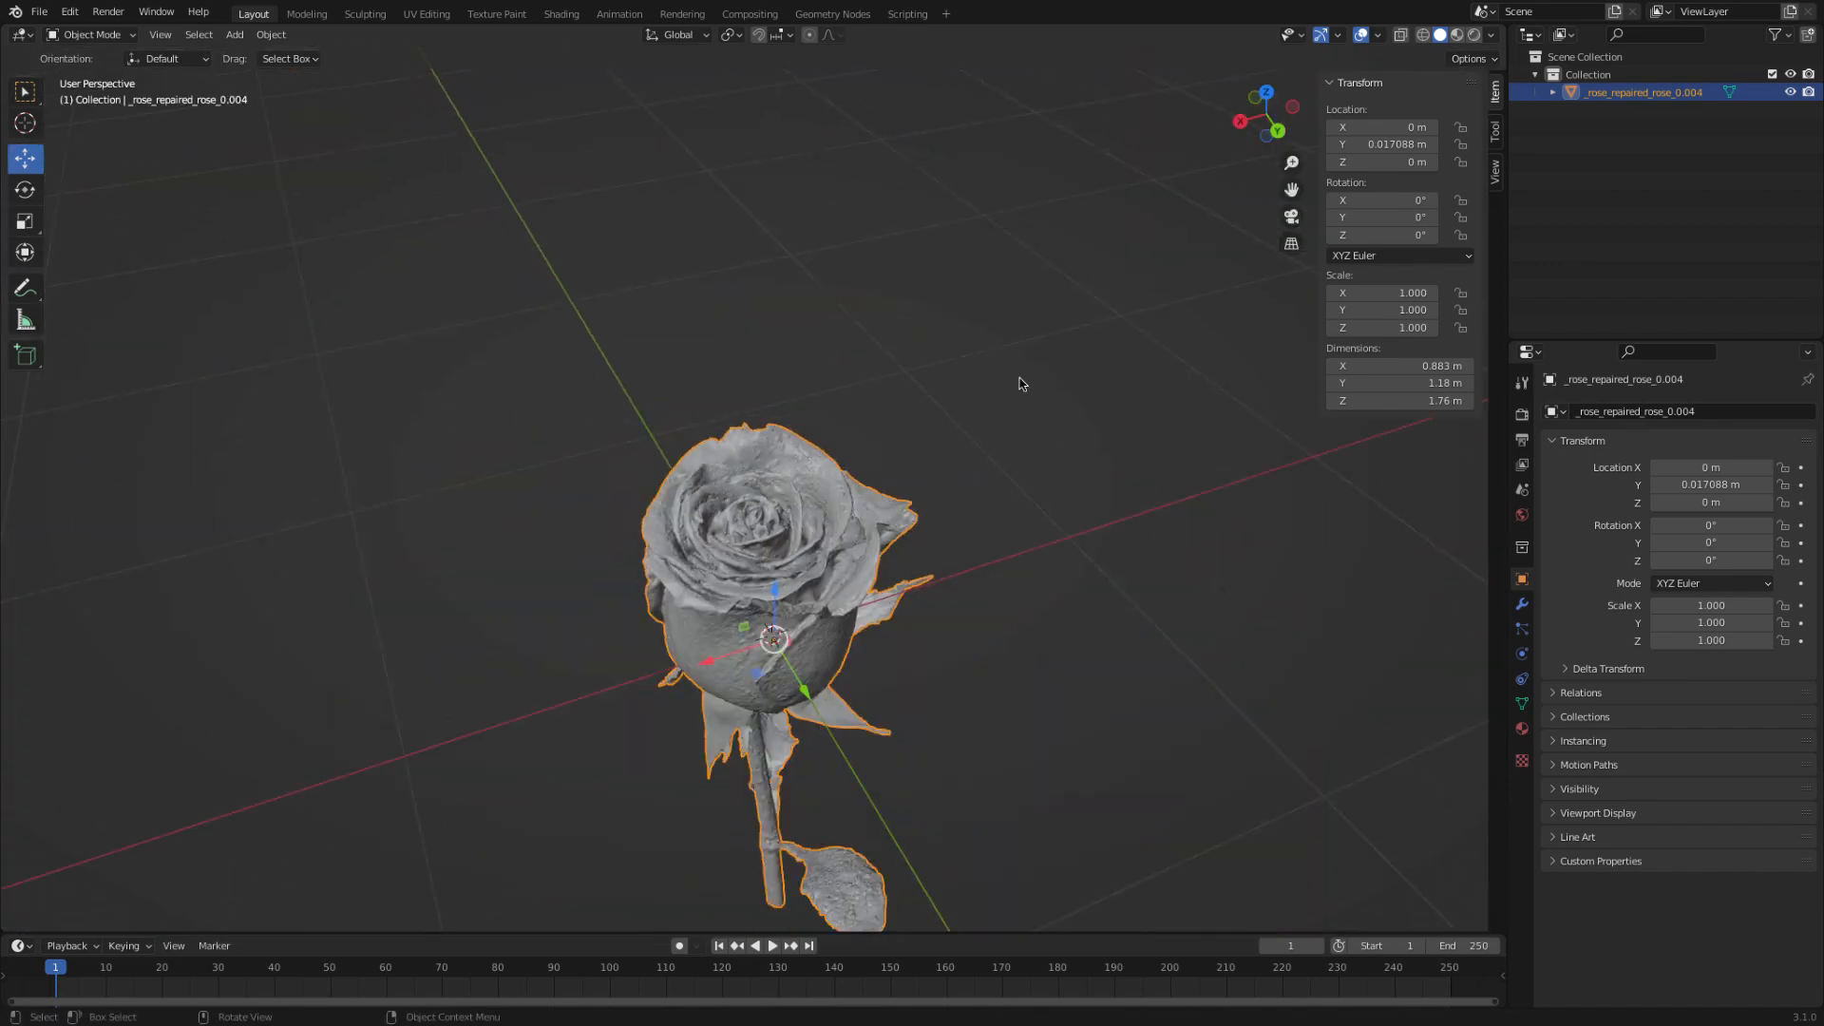
middle_drag(1017, 386, 775, 486)
shift+middle_drag(815, 578, 969, 681)
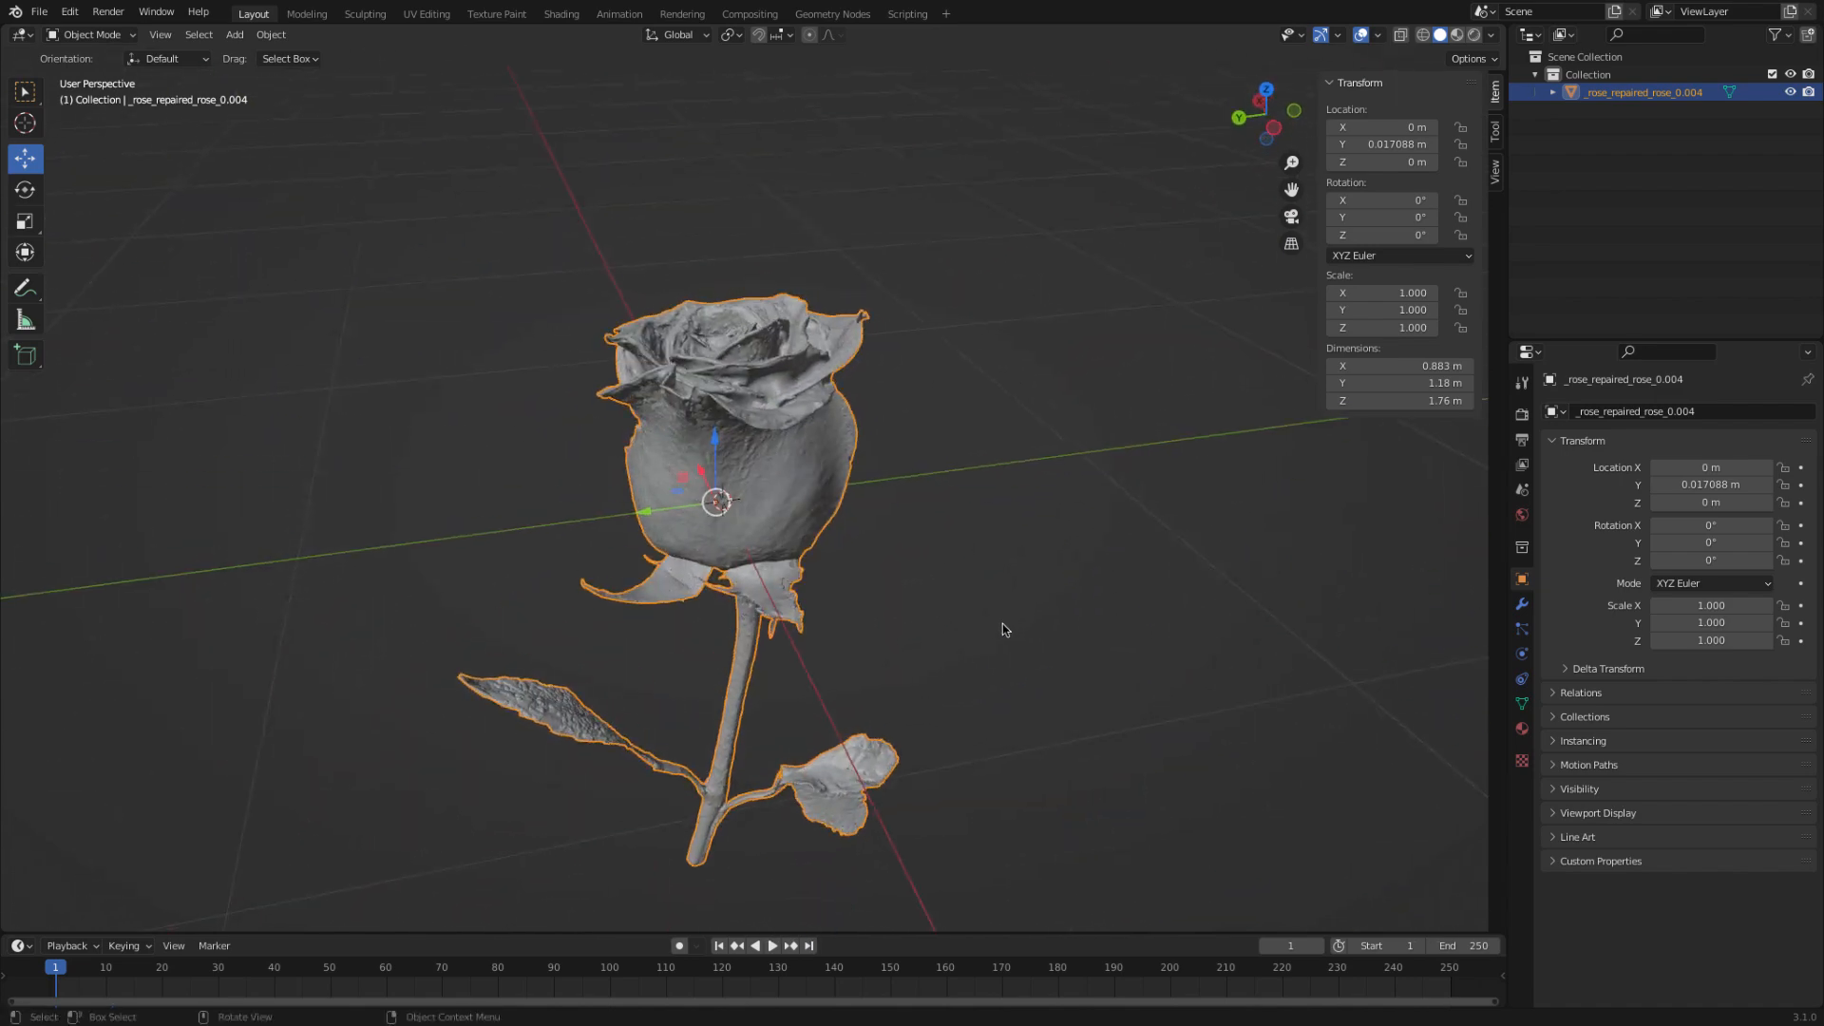
mouse_move(1407, 6)
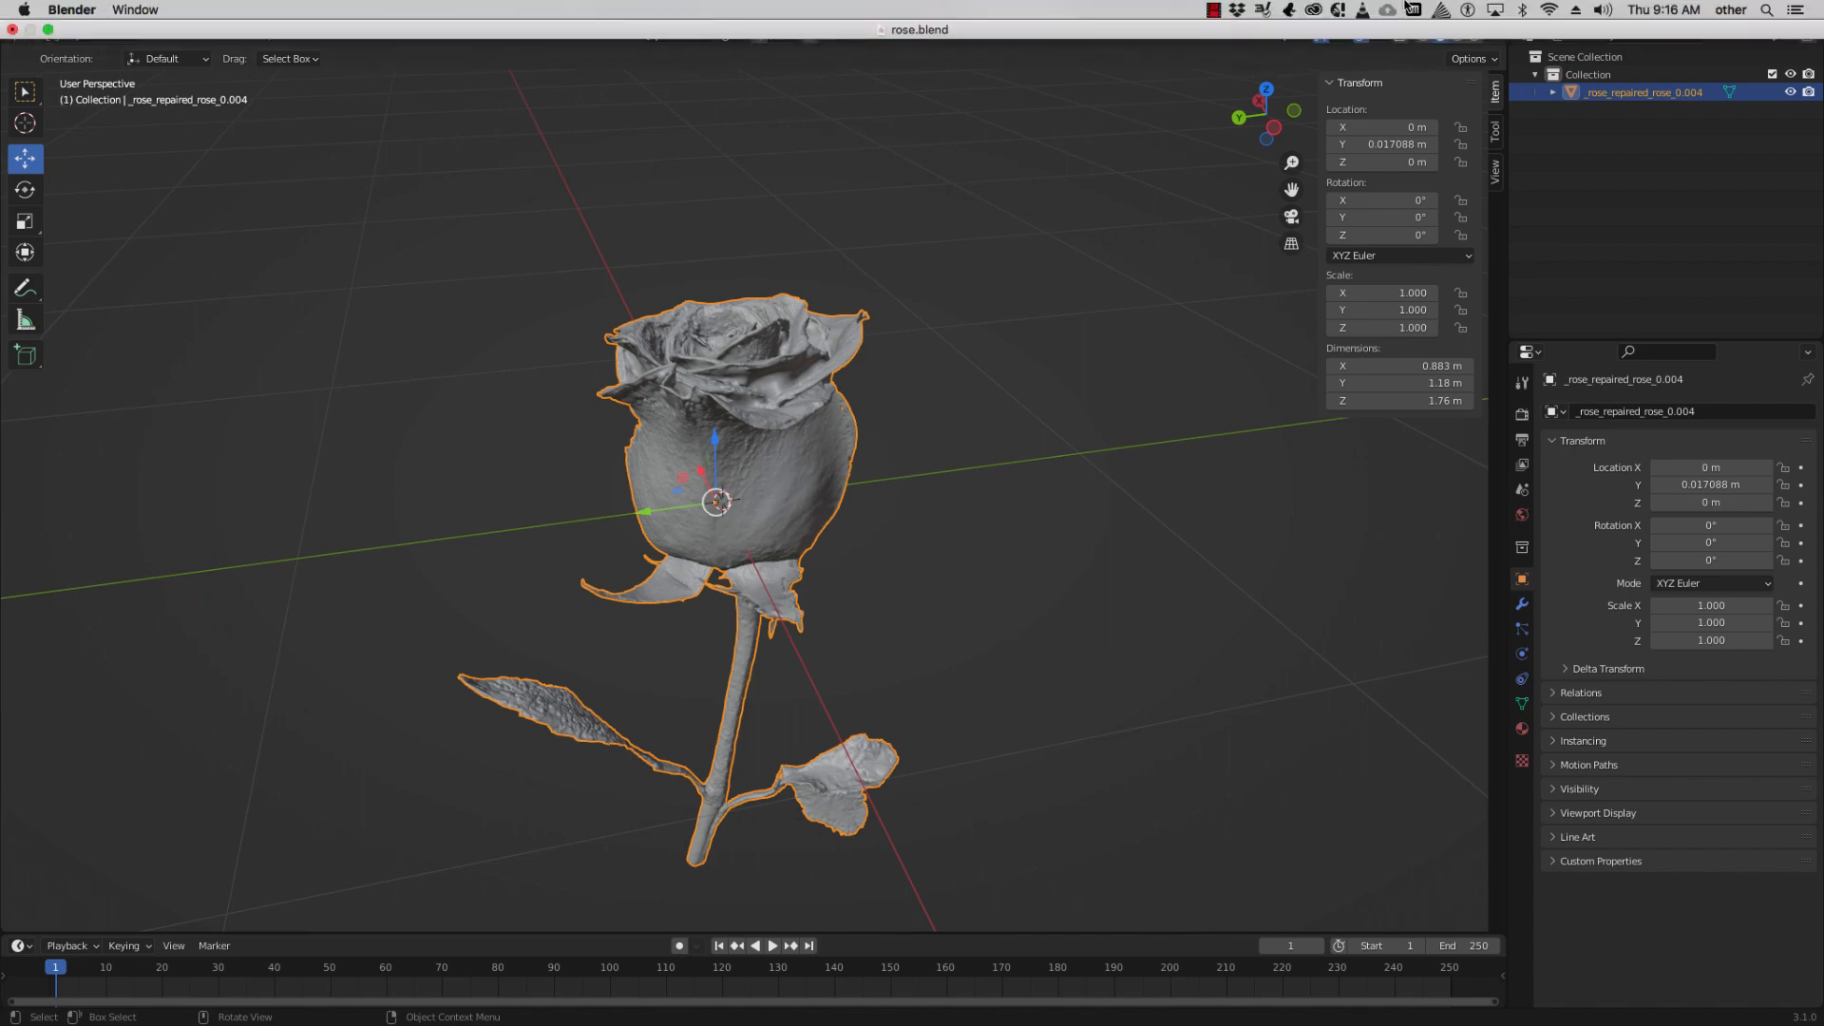
click(1214, 9)
click(1253, 34)
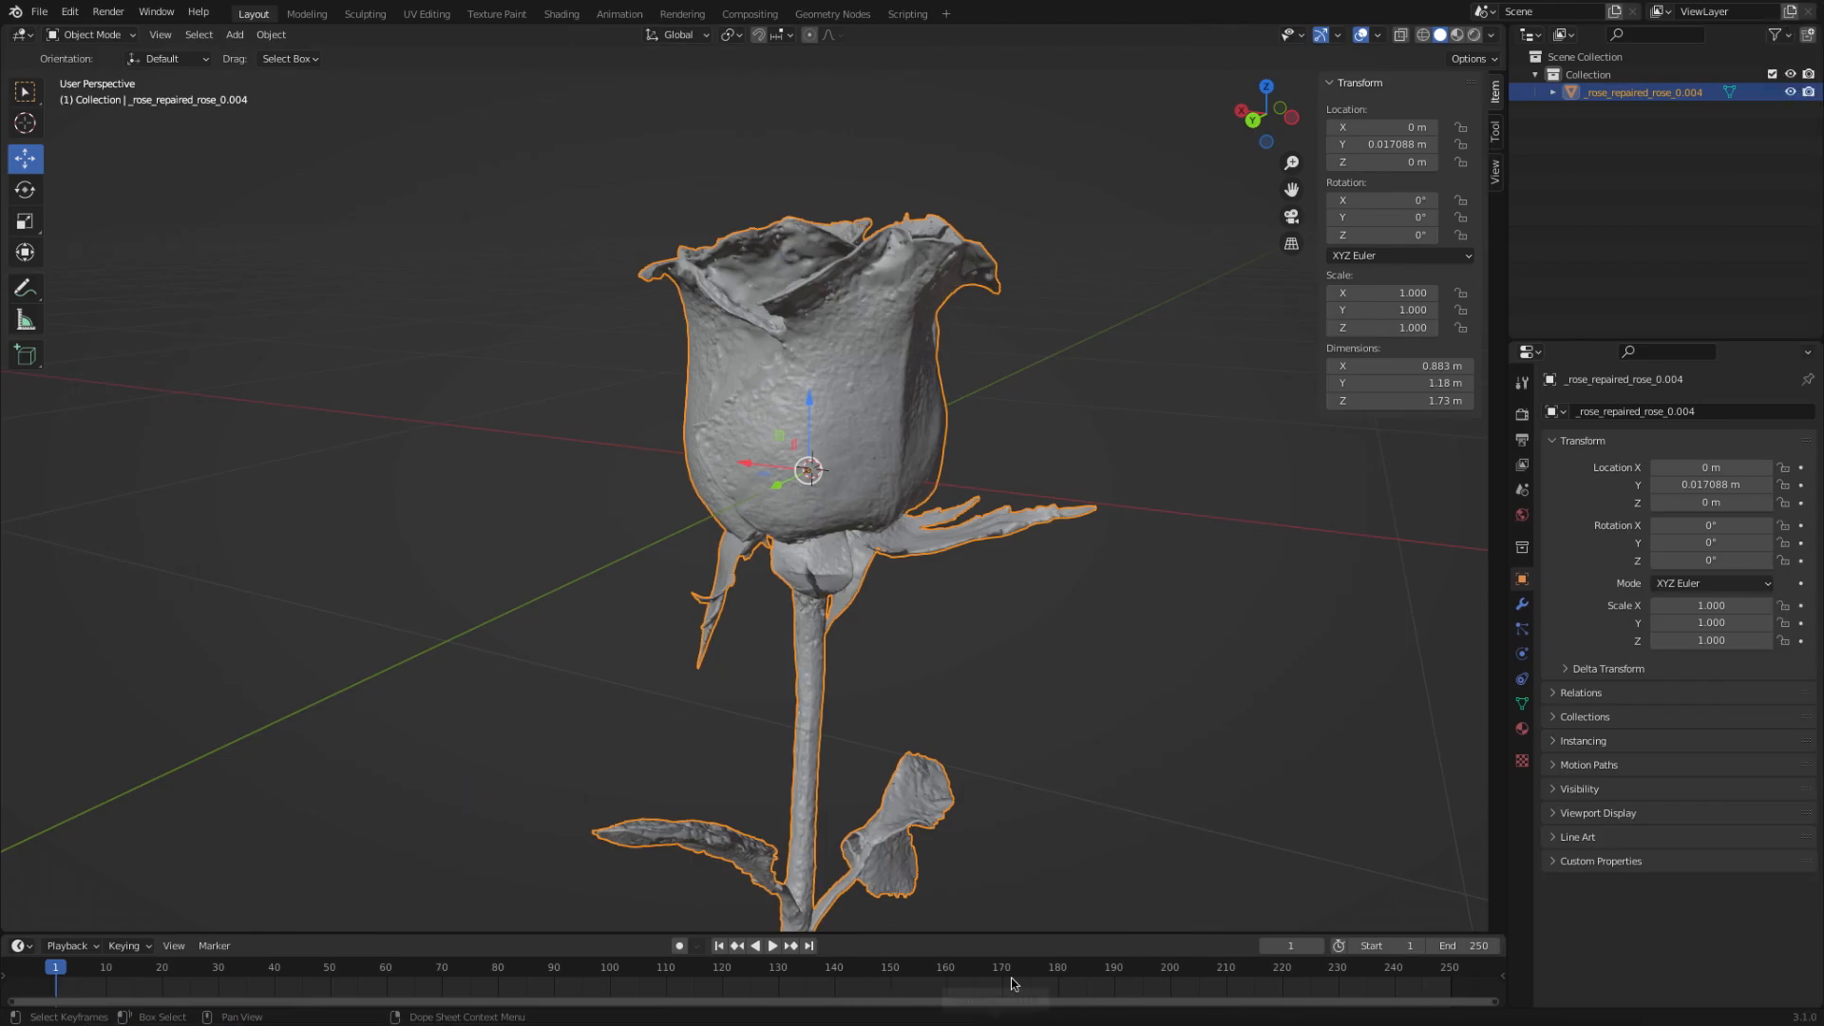
- Examine the ragged rim of the outer petal and the surfaces of the inner petals for areas needing repair
middle_drag(1072, 733, 999, 657)
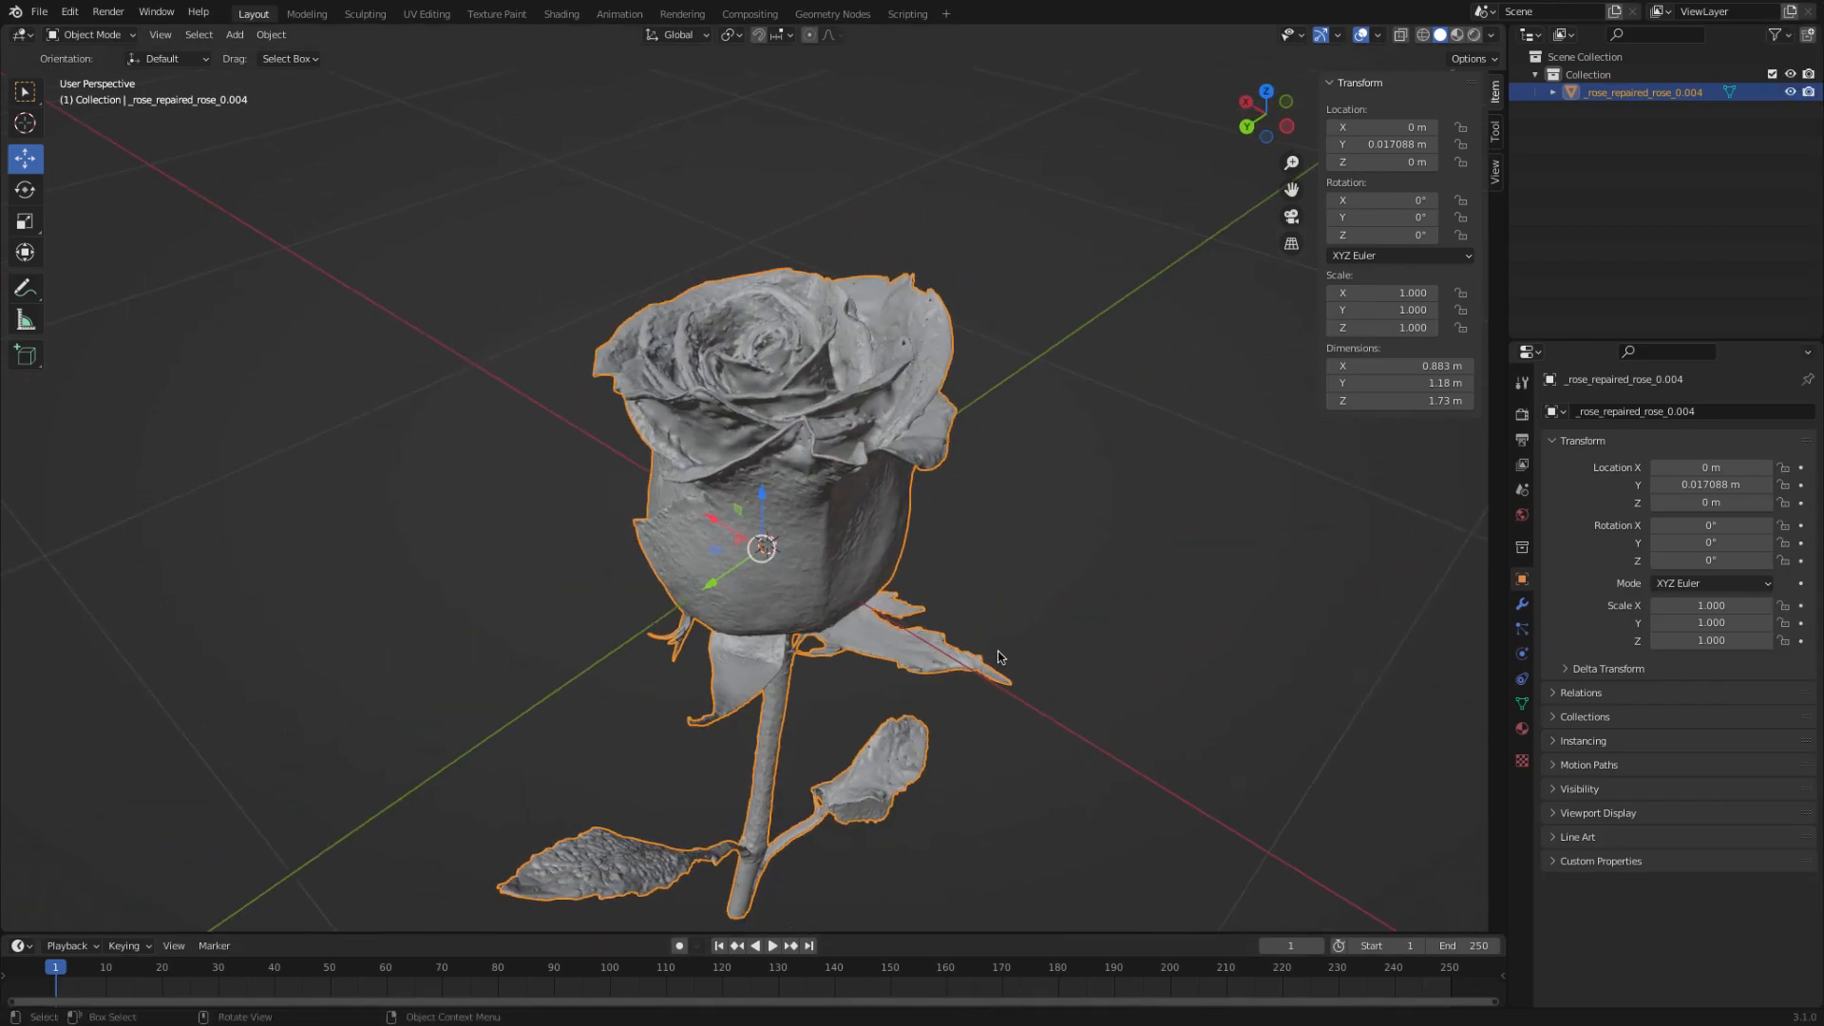
middle_drag(984, 553, 814, 603)
scroll(972, 625, up, 6)
scroll(972, 626, down, 5)
scroll(897, 532, up, 5)
scroll(890, 551, up, 5)
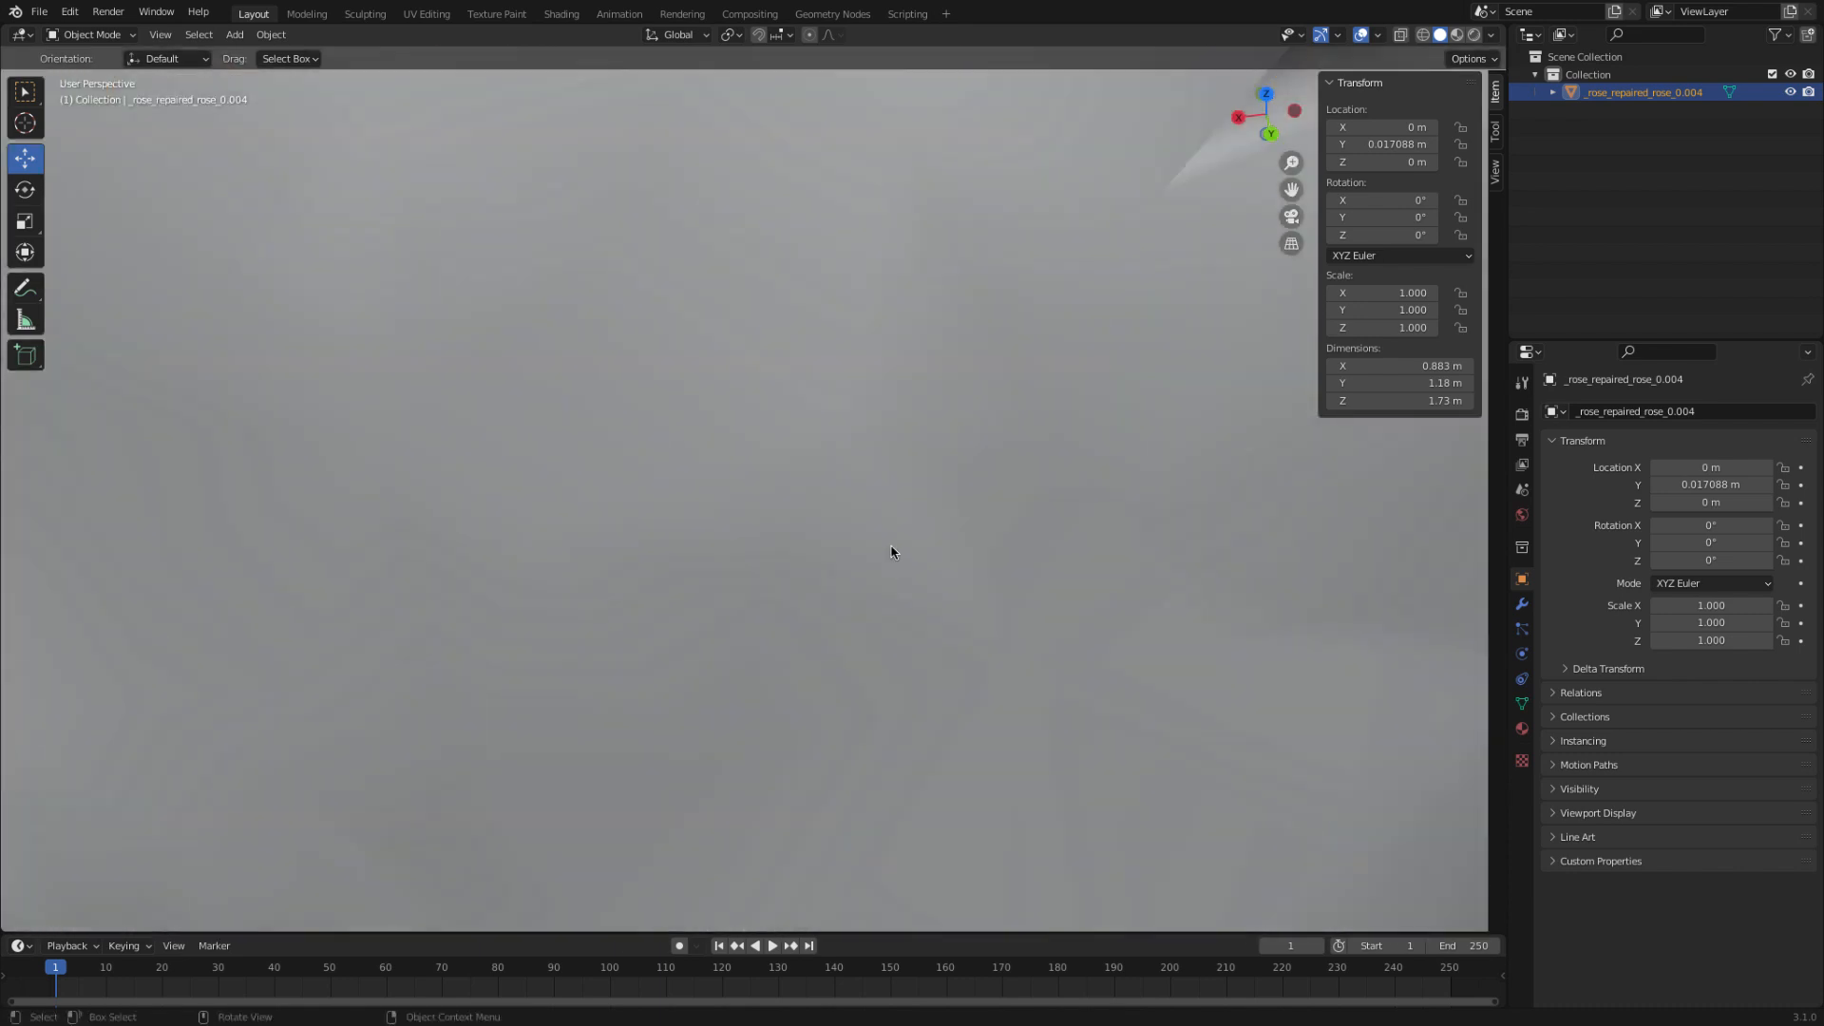
scroll(894, 551, down, 3)
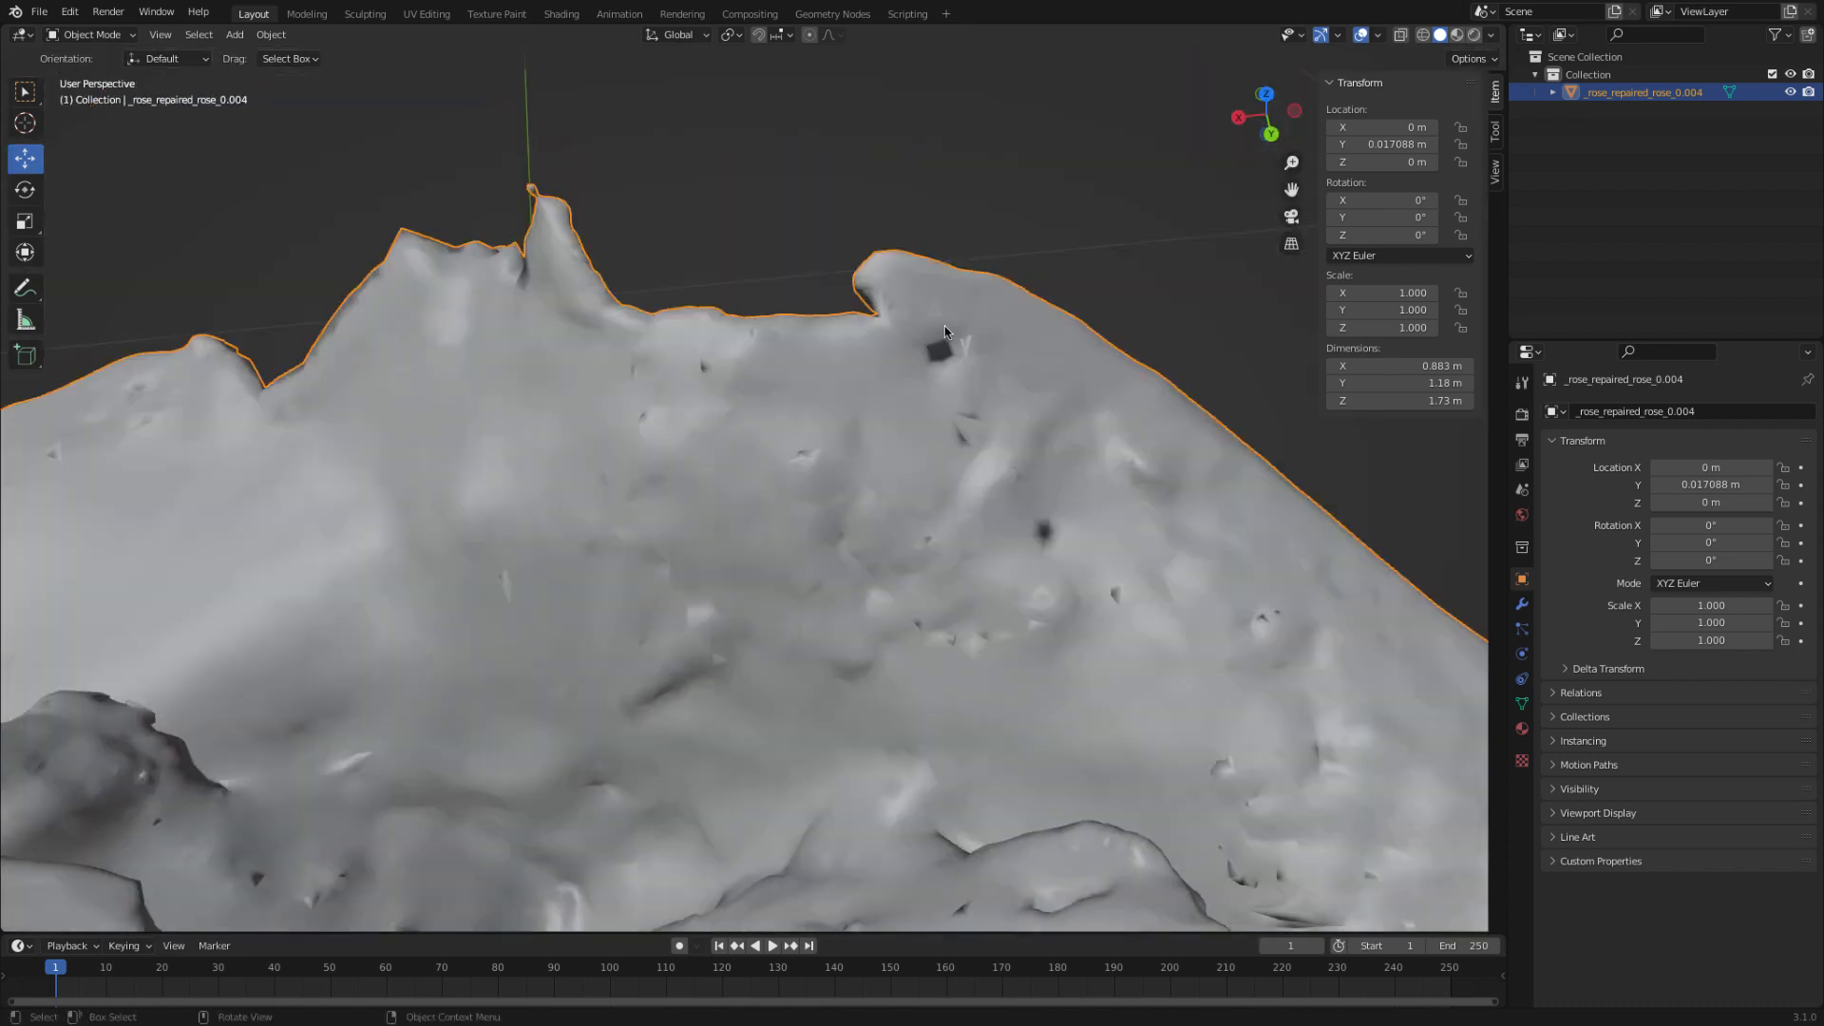
scroll(950, 566, down, 3)
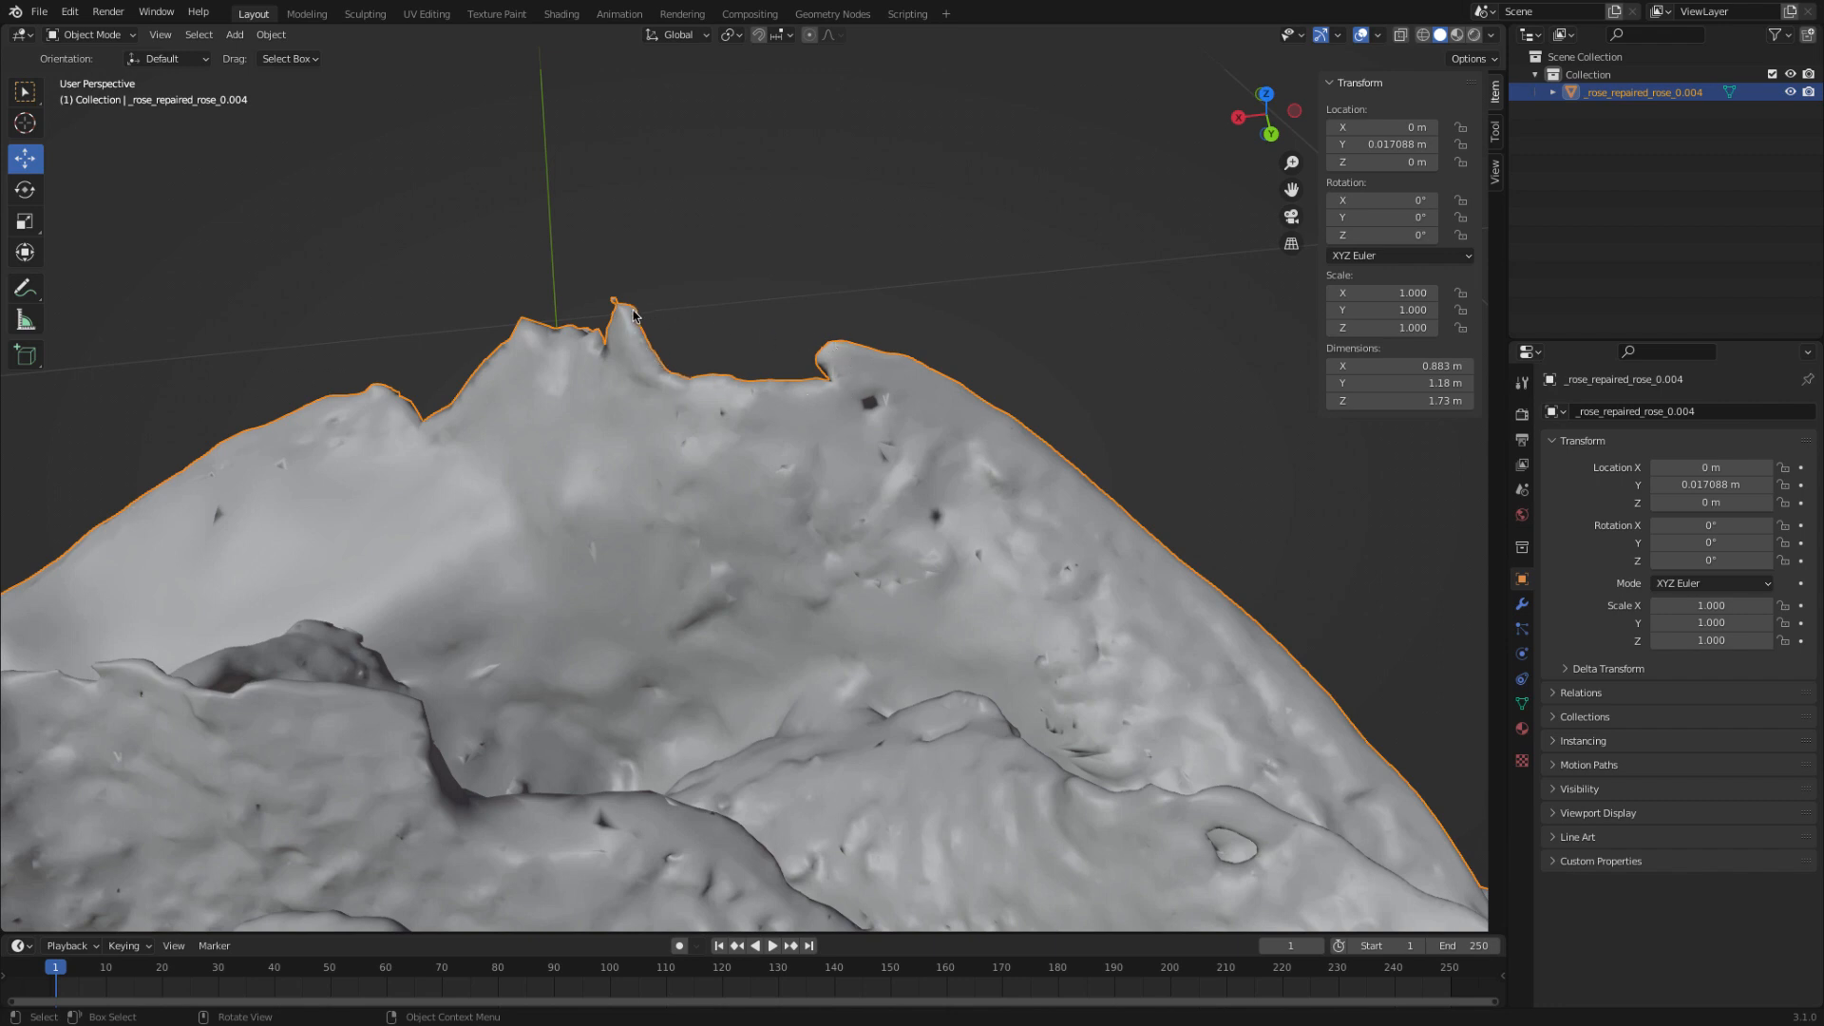
scroll(699, 414, down, 4)
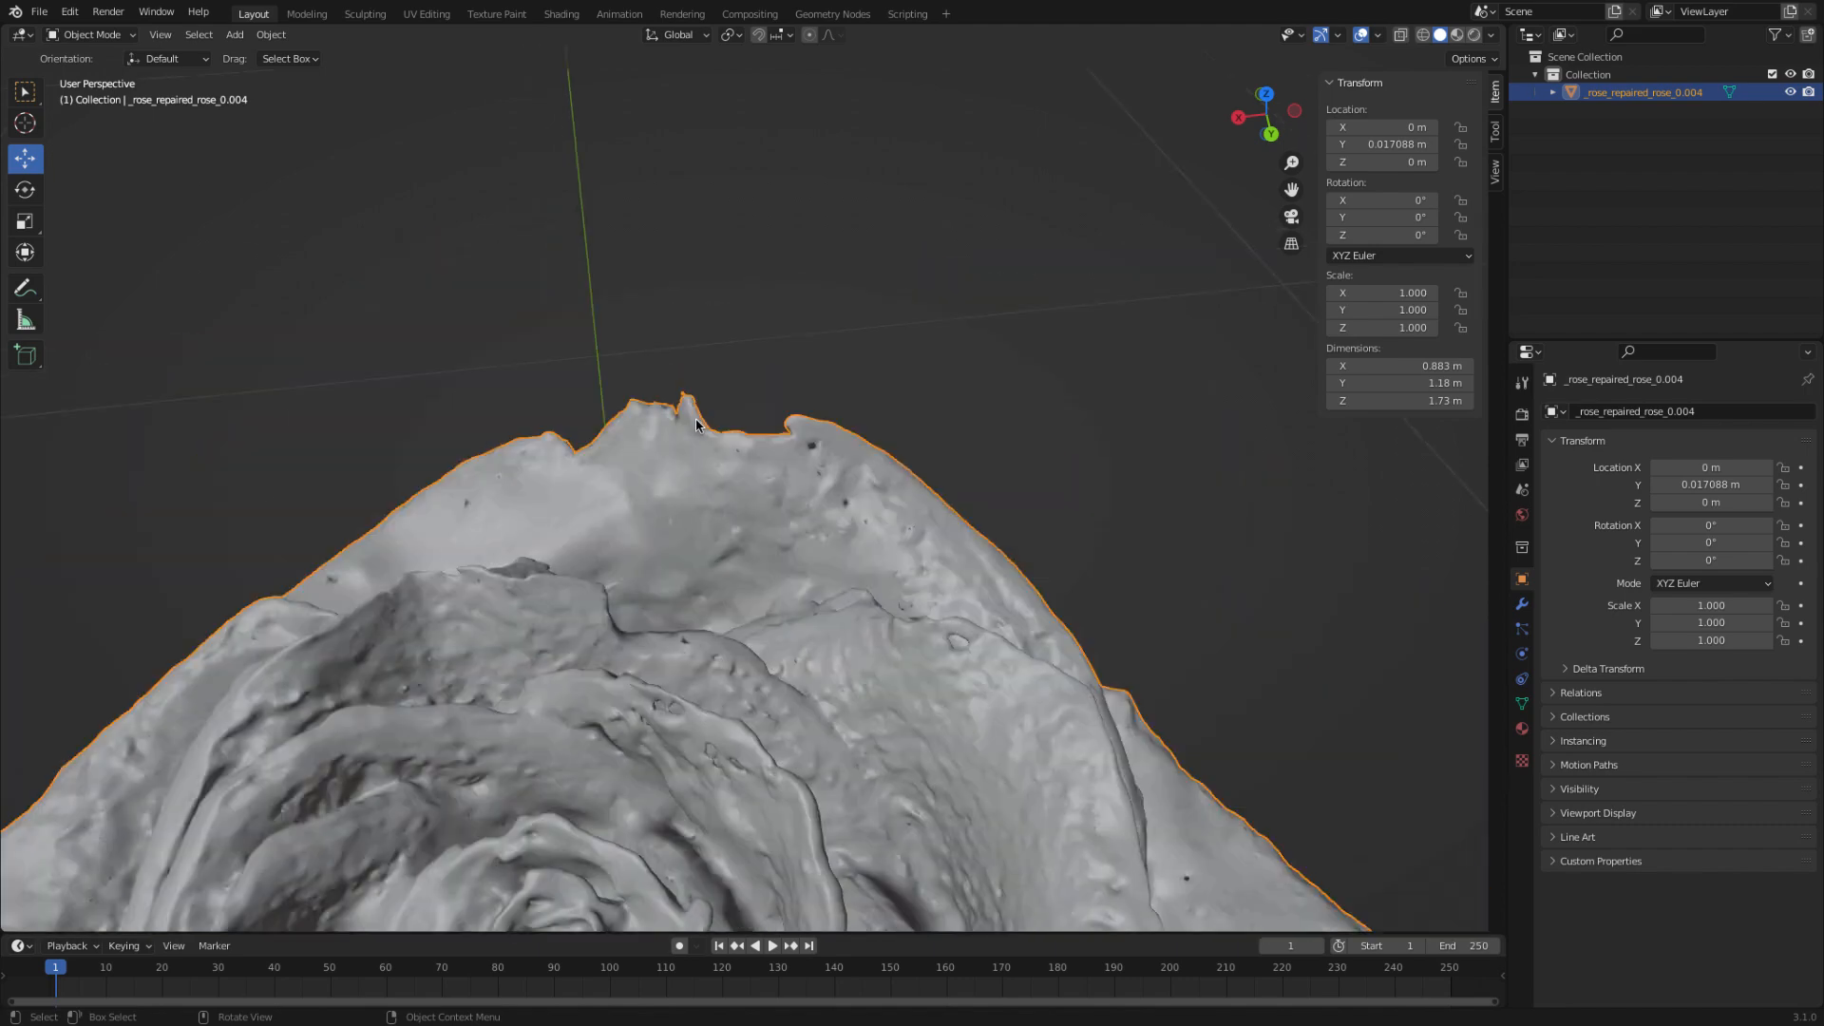
middle_drag(681, 555, 691, 524)
scroll(793, 525, up, 2)
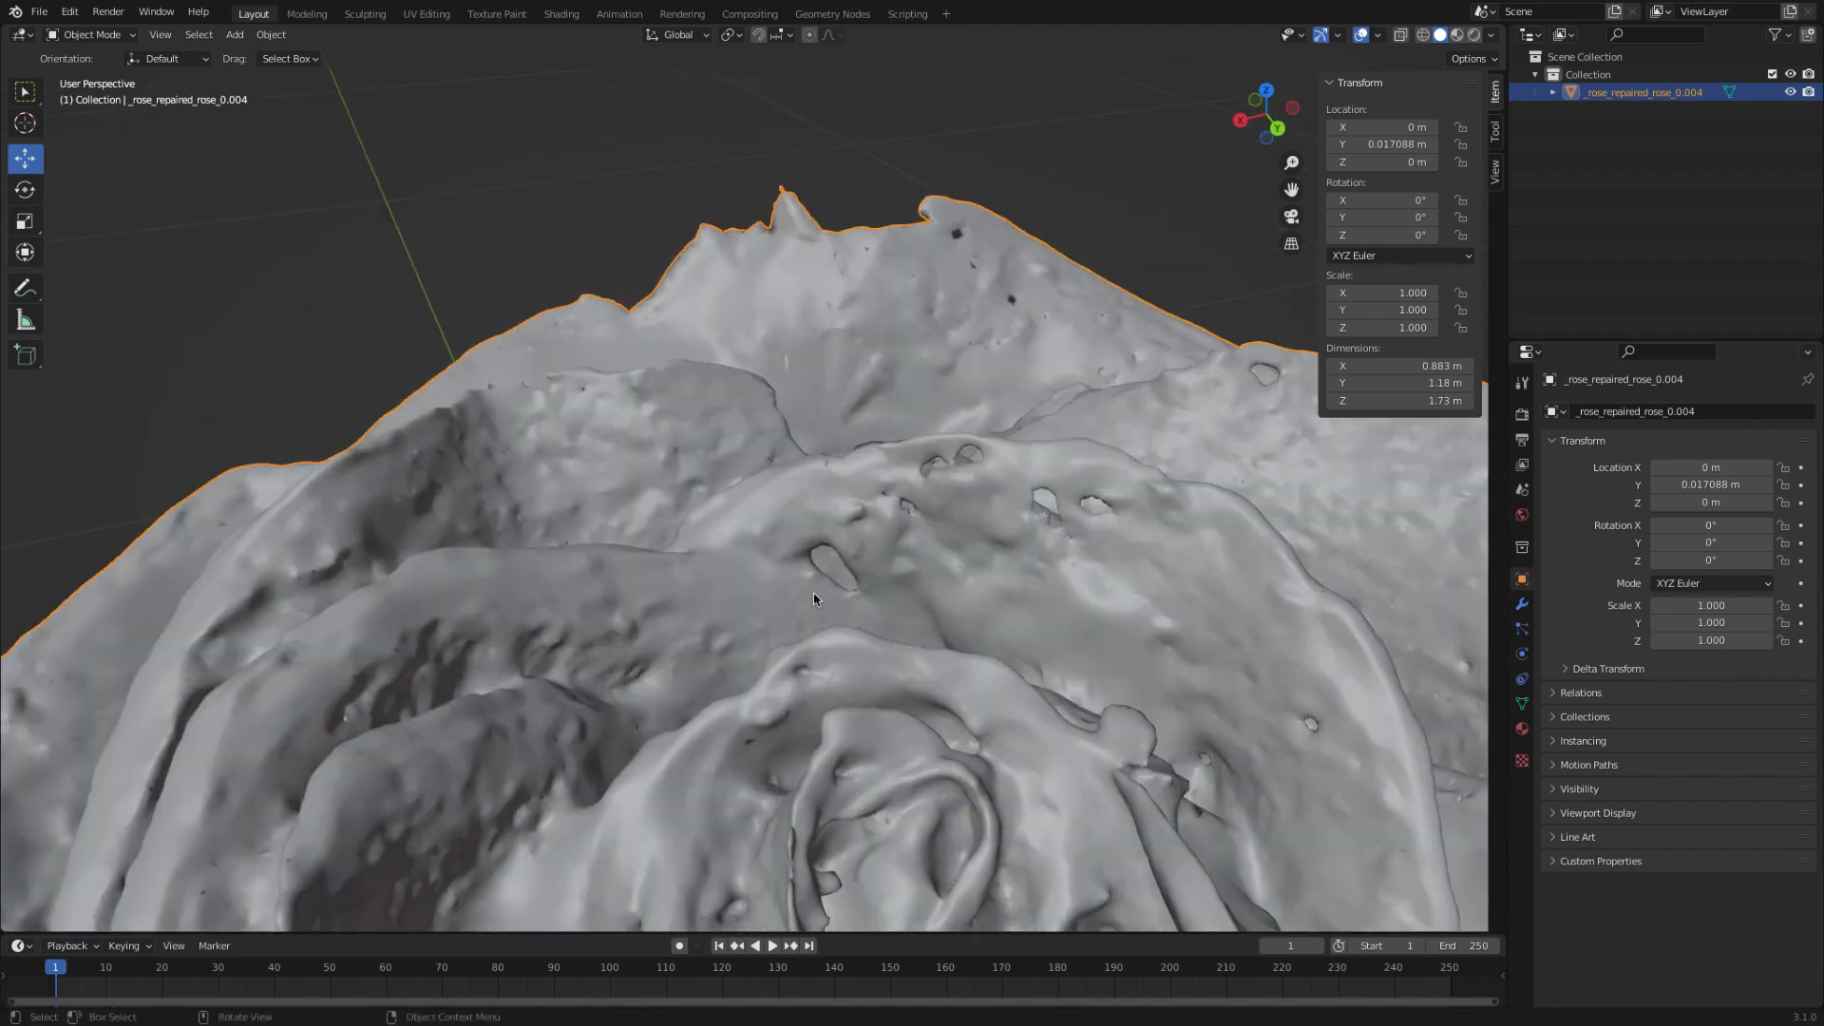
scroll(859, 530, down, 3)
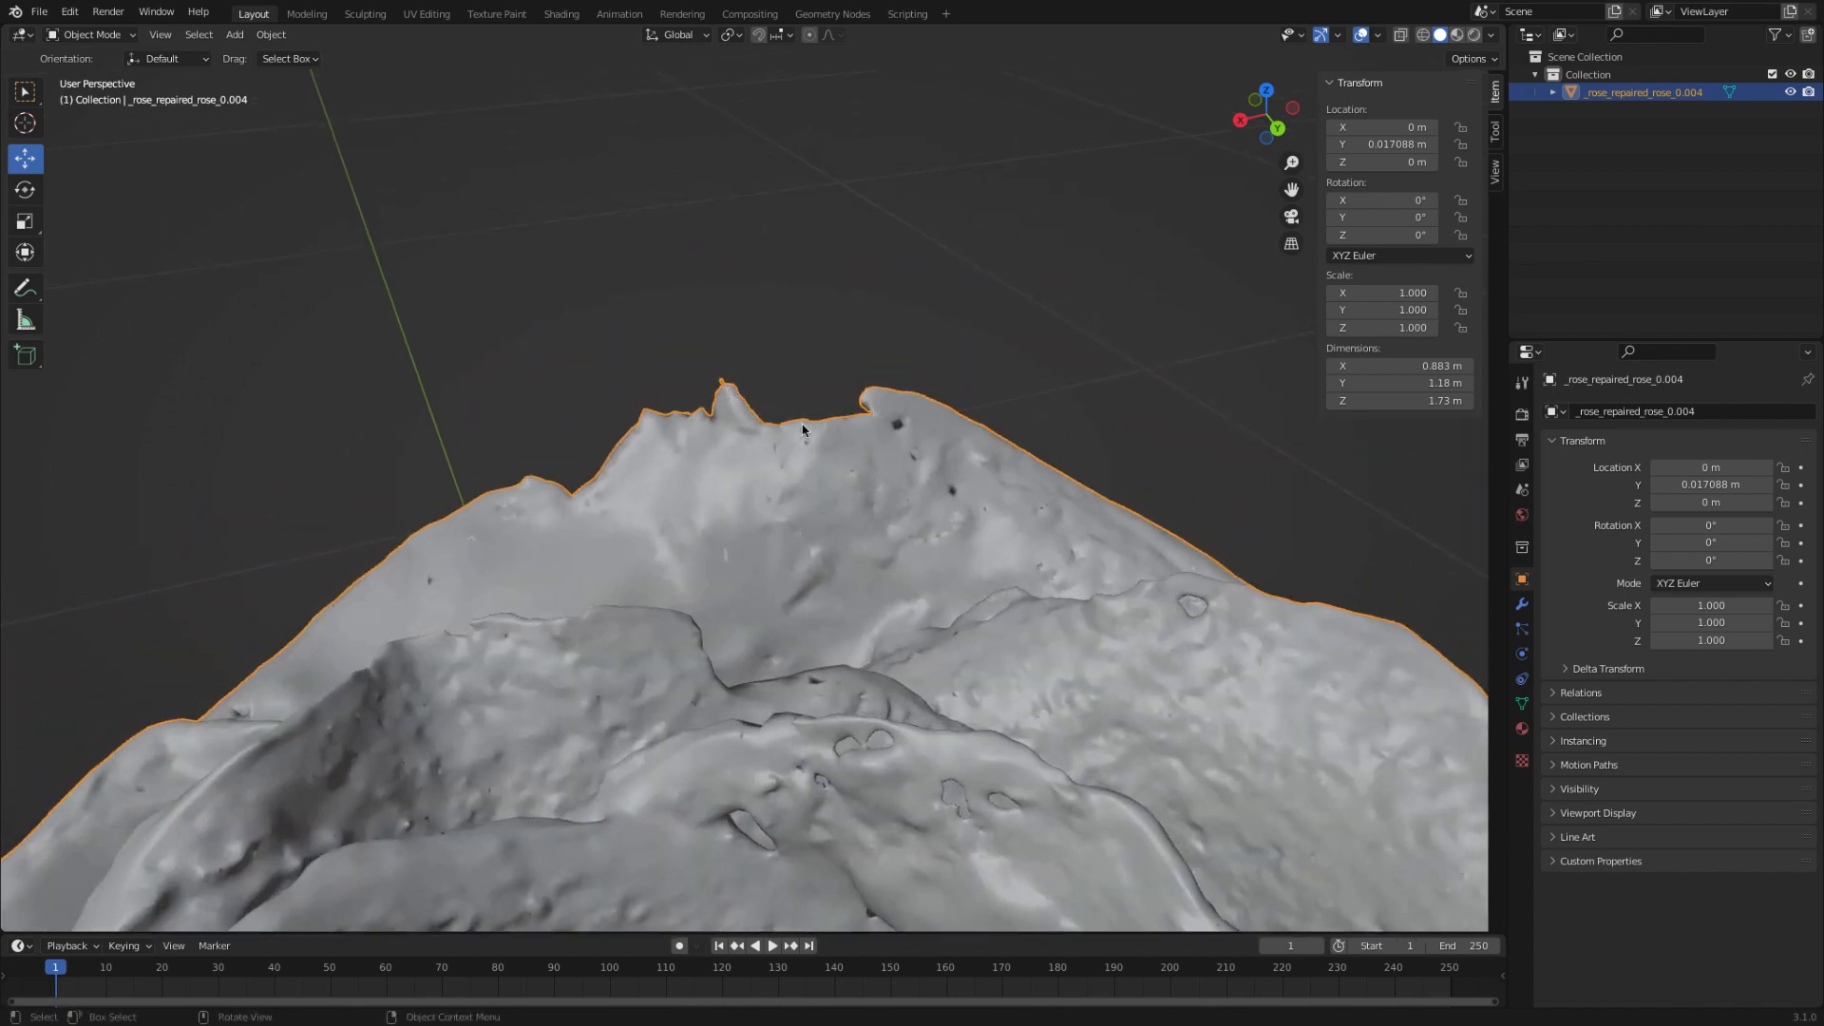
scroll(855, 608, down, 8)
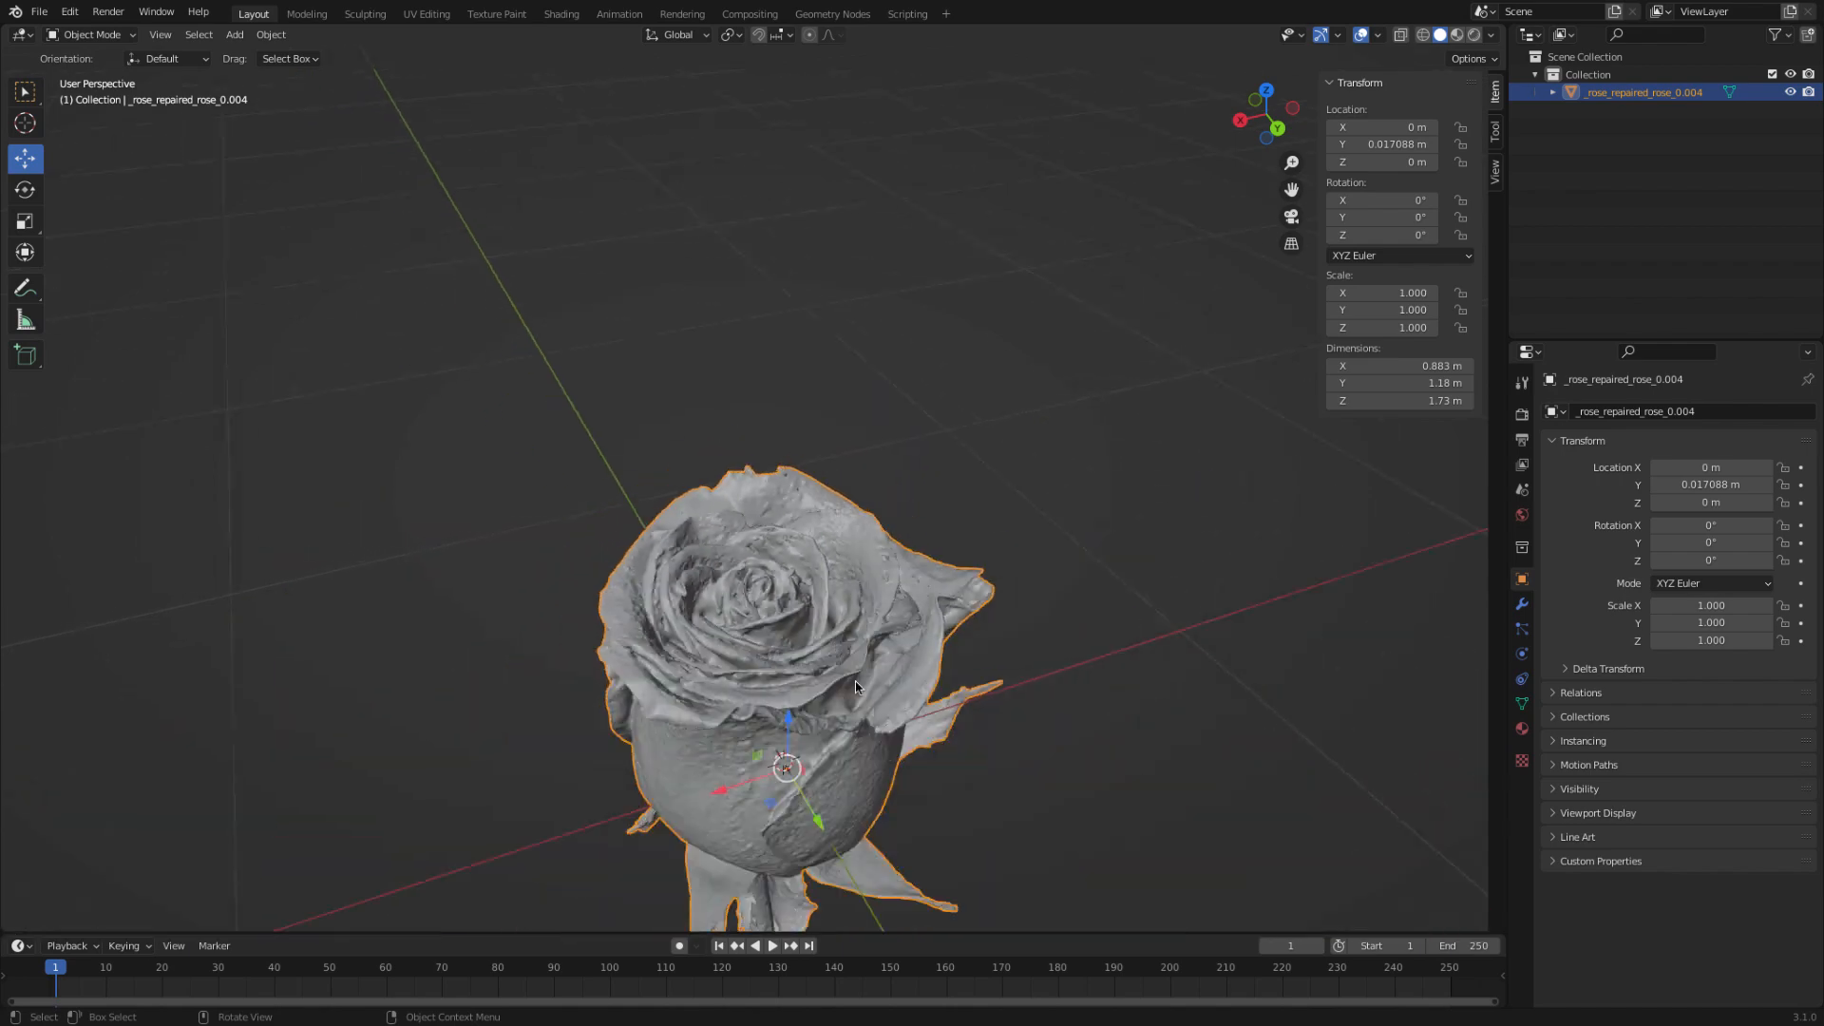
- Examine the underside of the bloom, the leaves and the cut end of the stem from below
middle_drag(850, 601, 854, 456)
scroll(858, 447, up, 4)
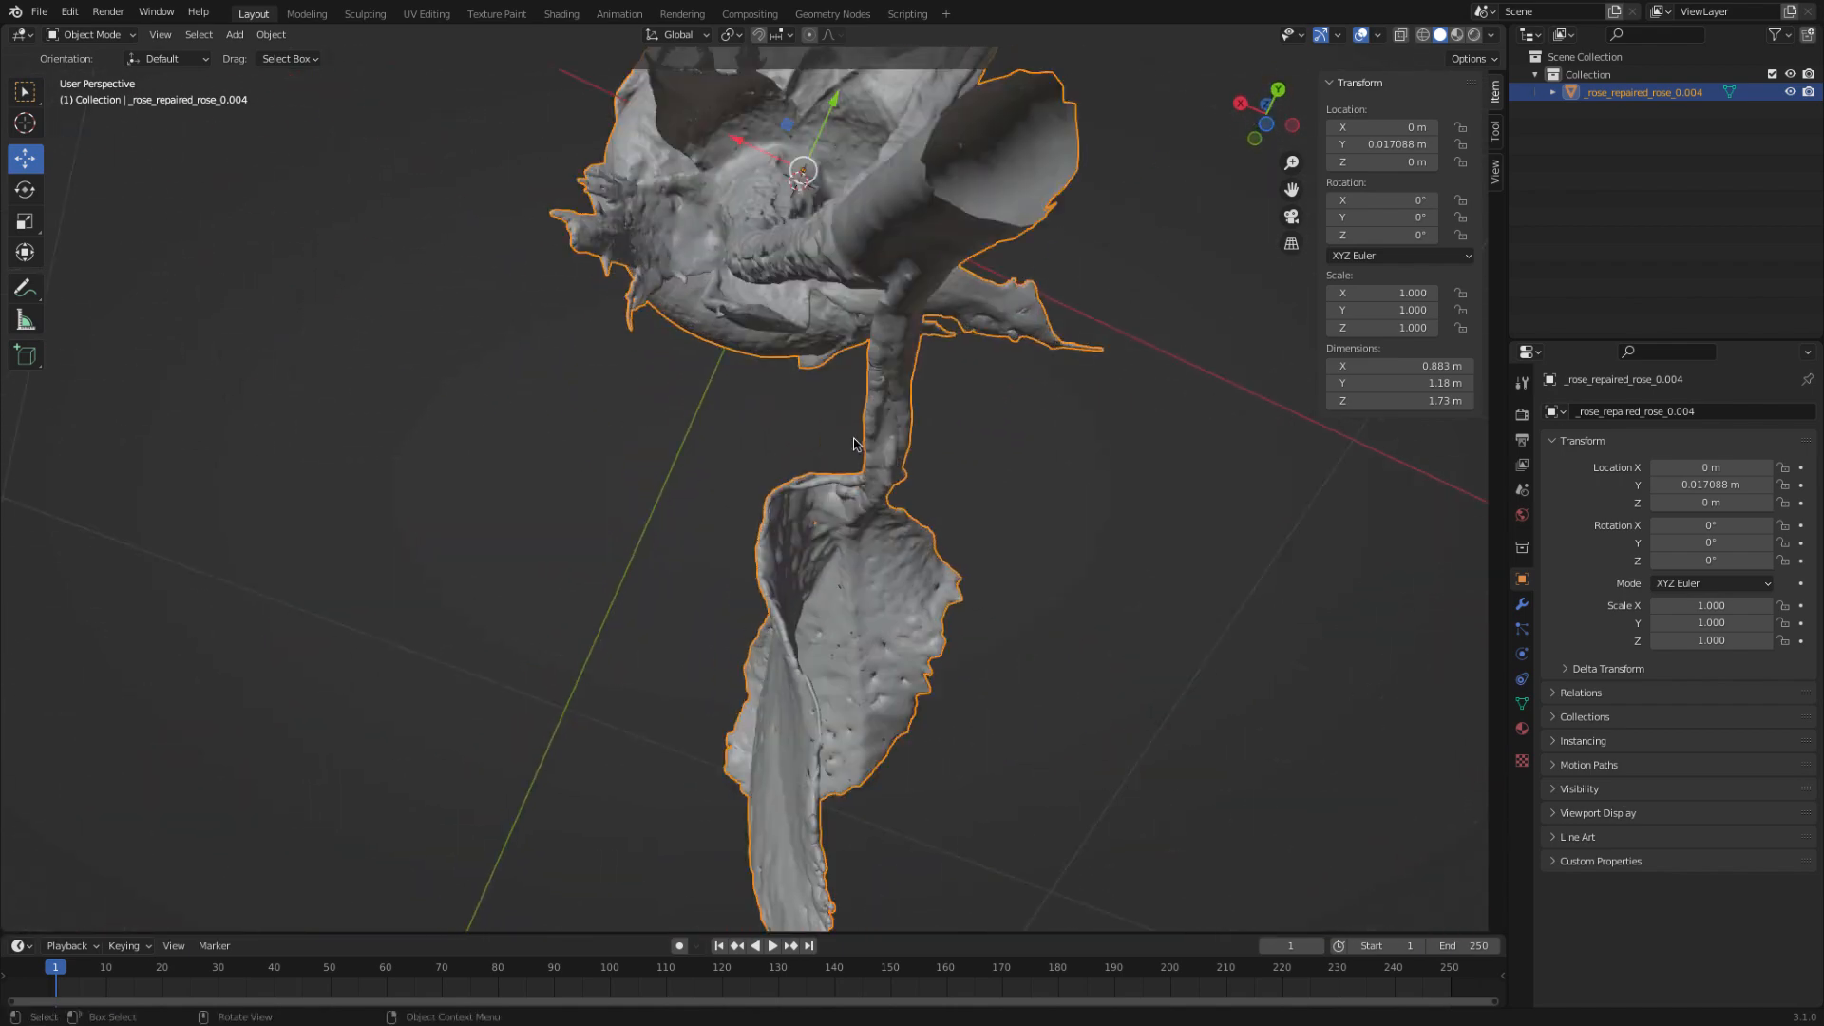
middle_drag(921, 329, 846, 354)
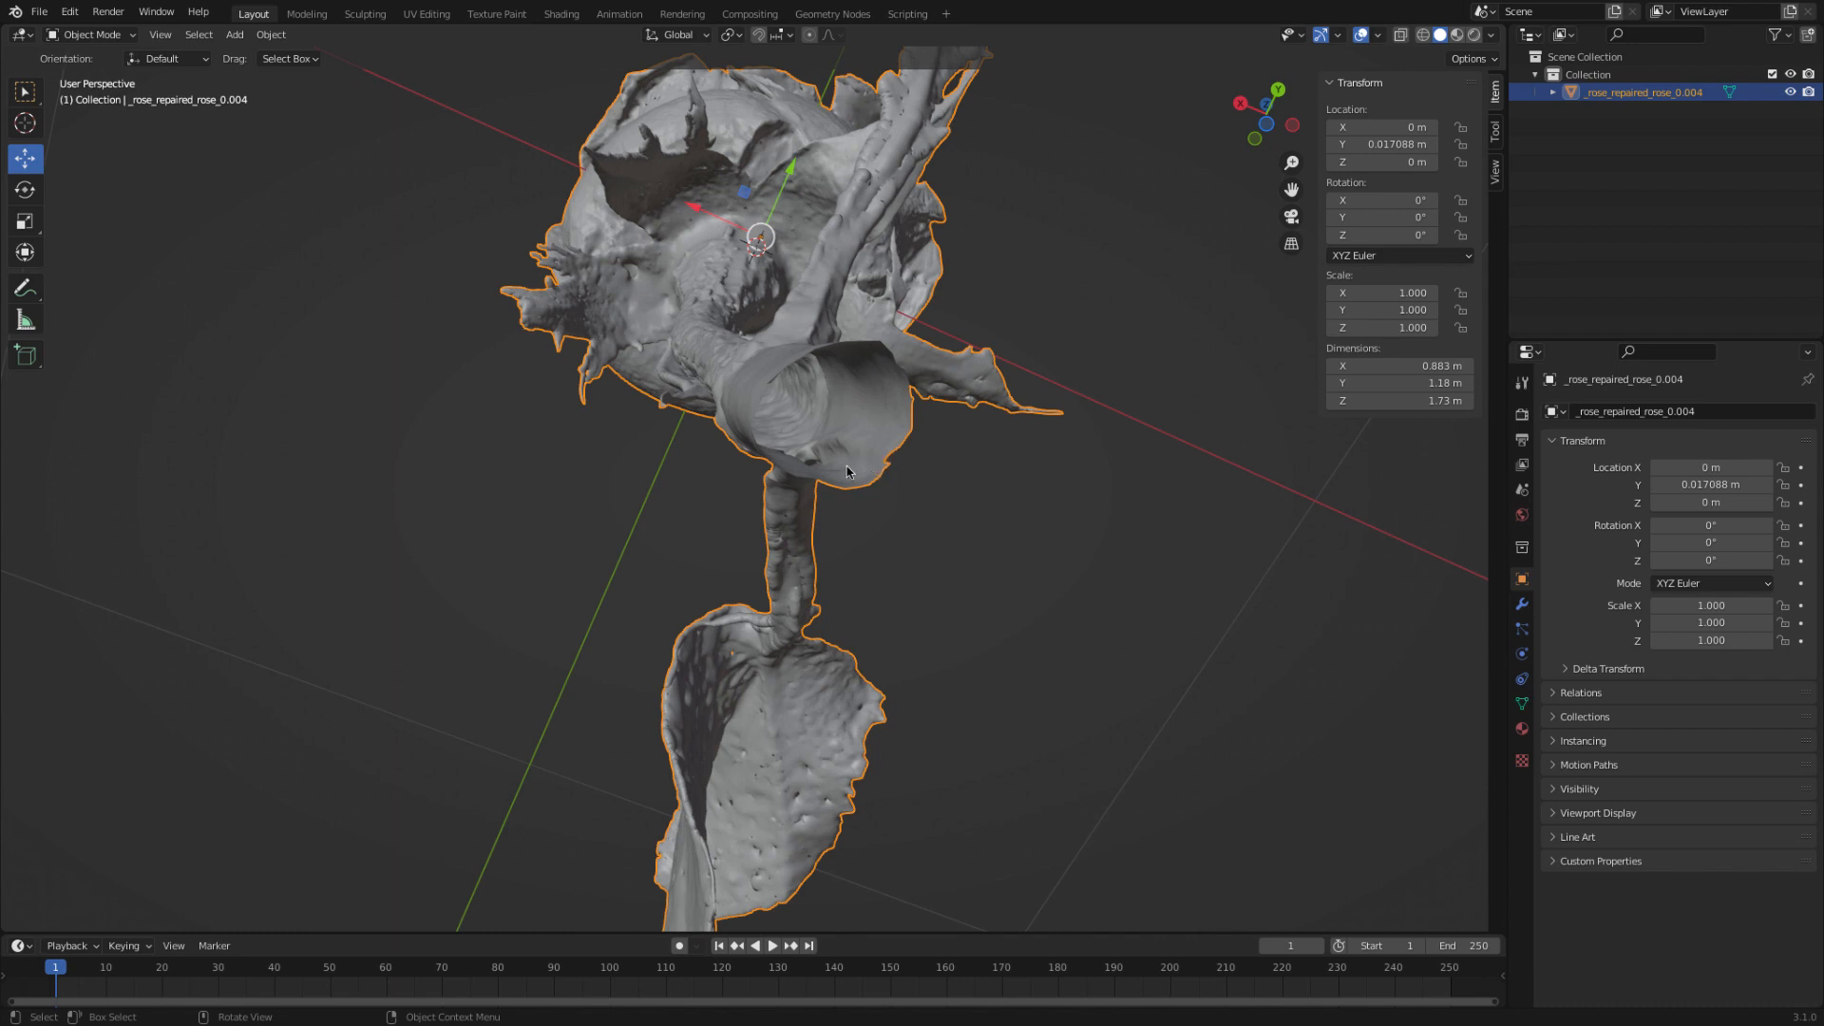
middle_drag(848, 471, 855, 480)
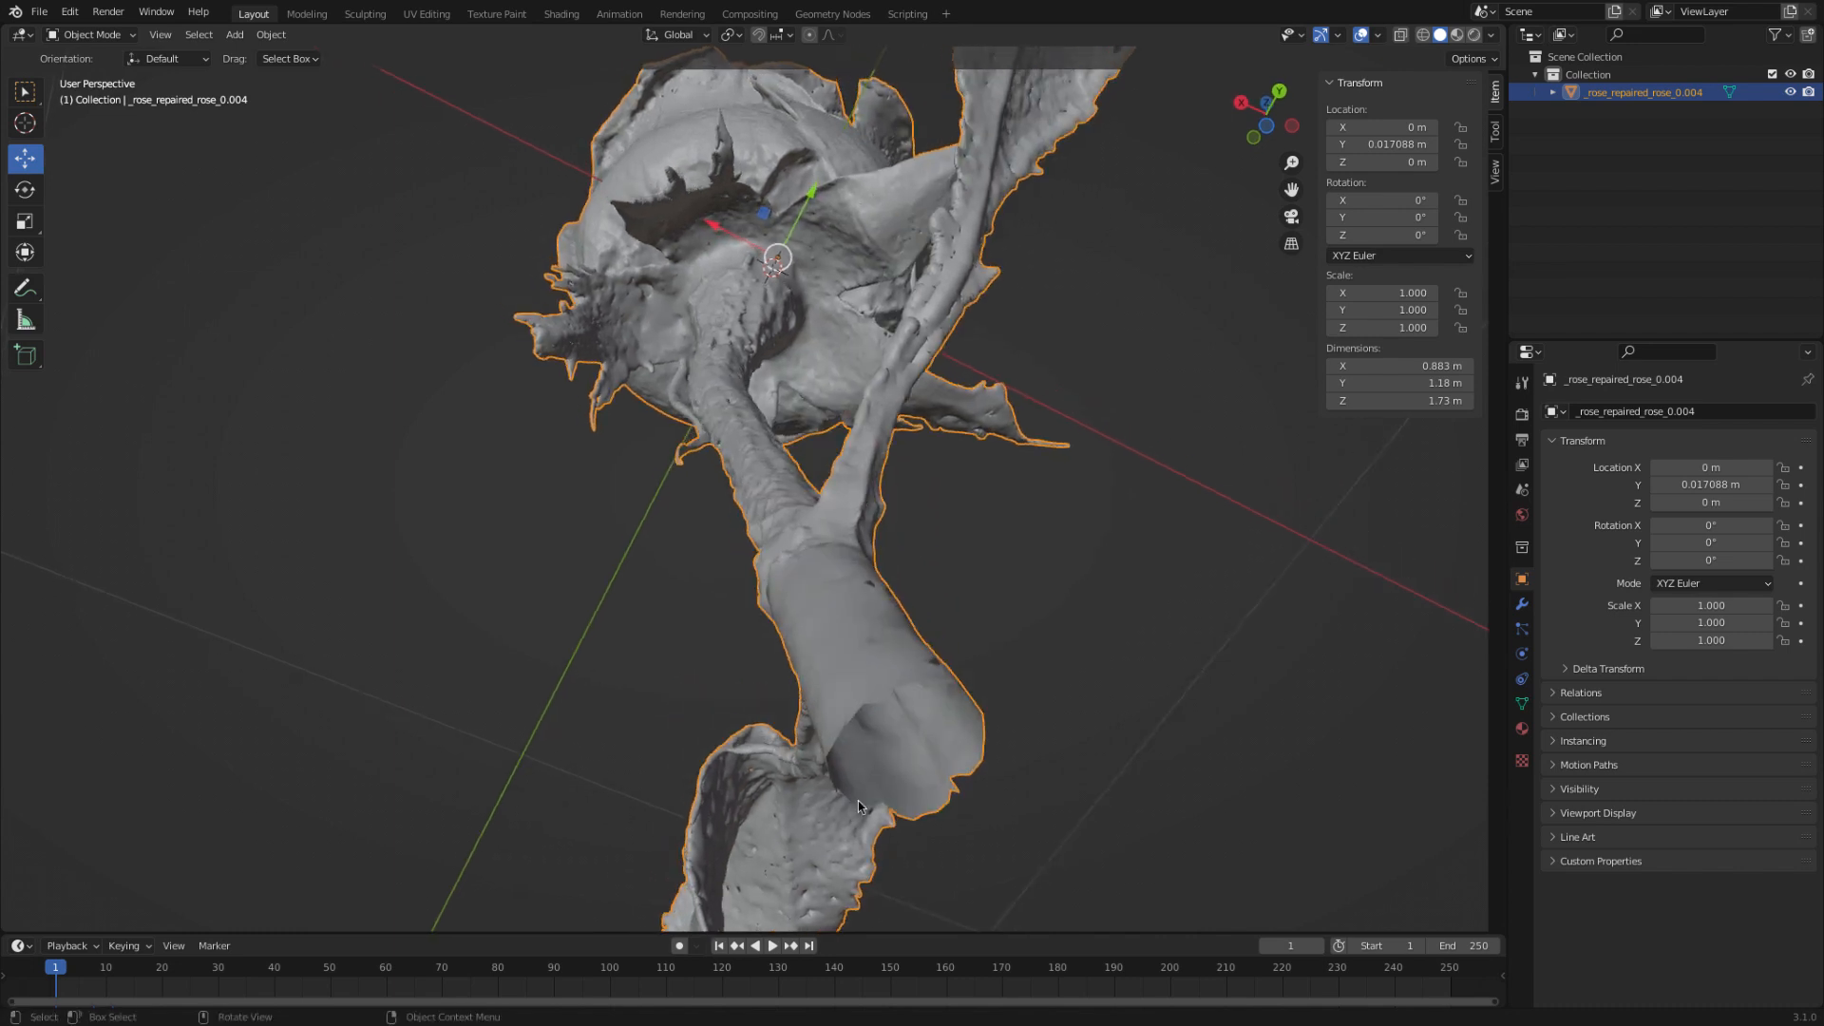
middle_drag(788, 486, 936, 530)
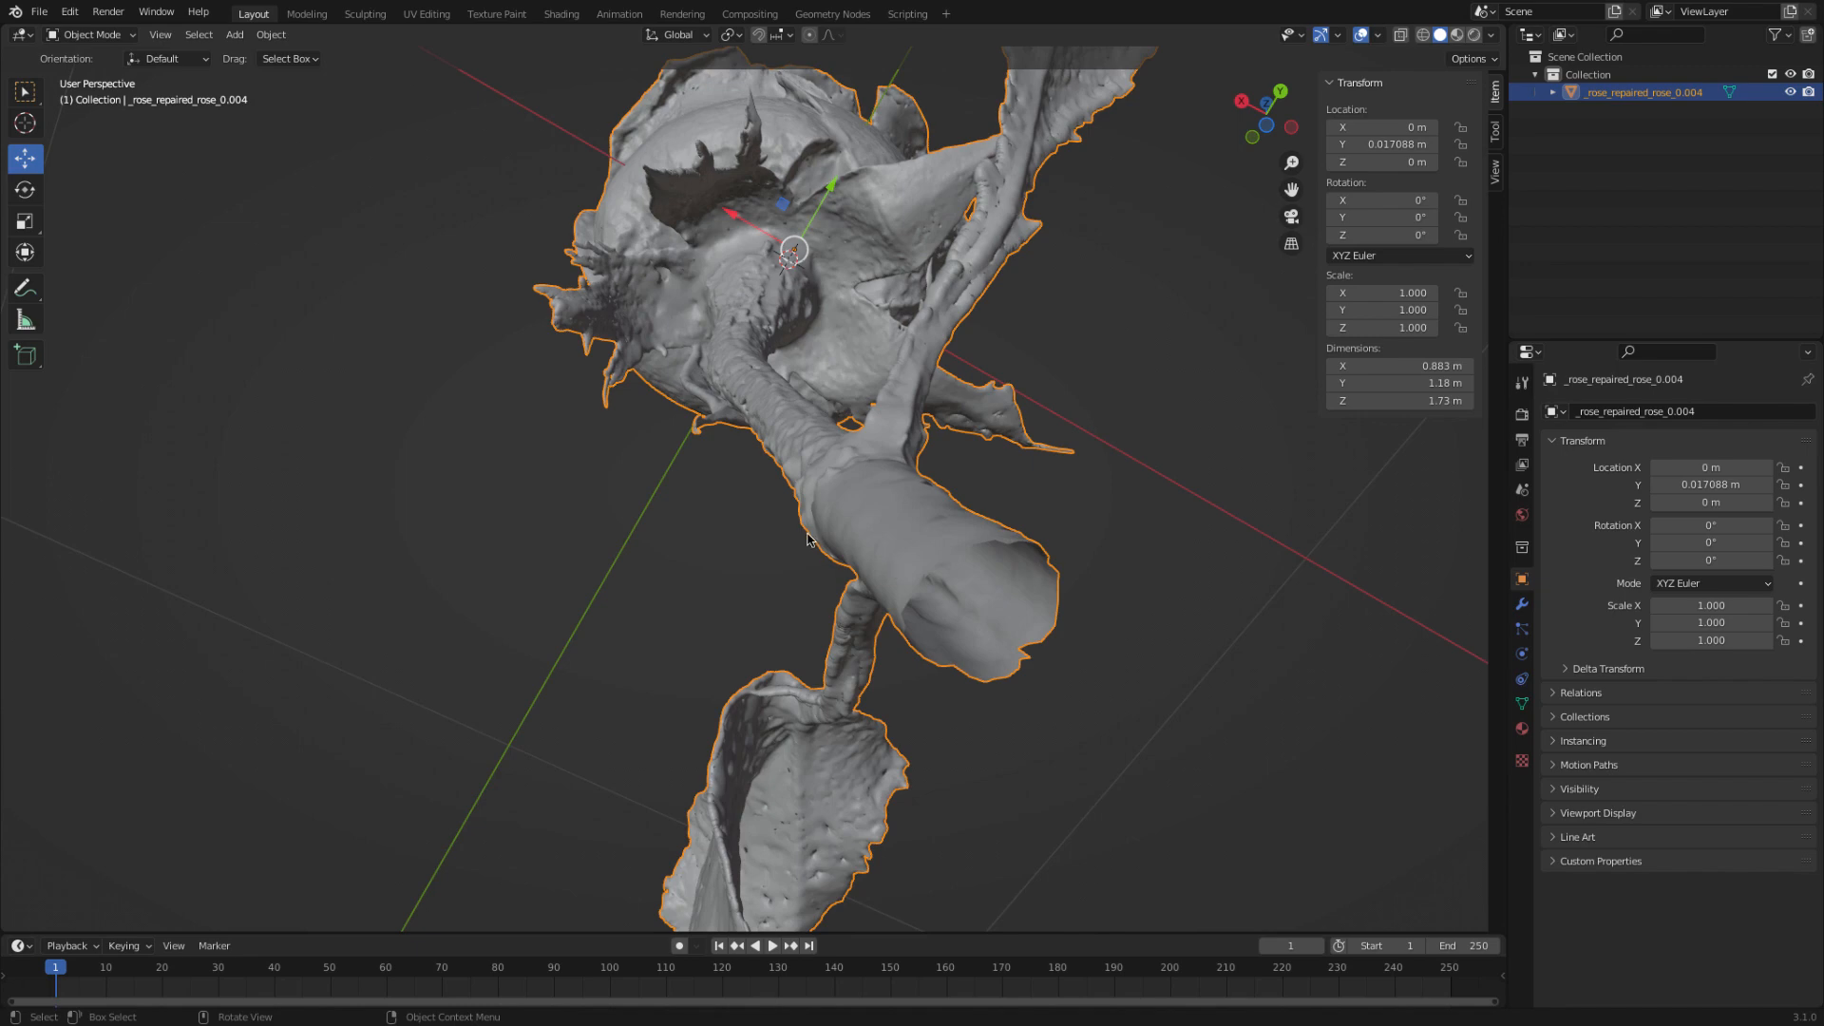
- Examine the cut stem end, the small holes near the upper petals' rim and the outer side of the large petal
middle_drag(810, 540, 779, 497)
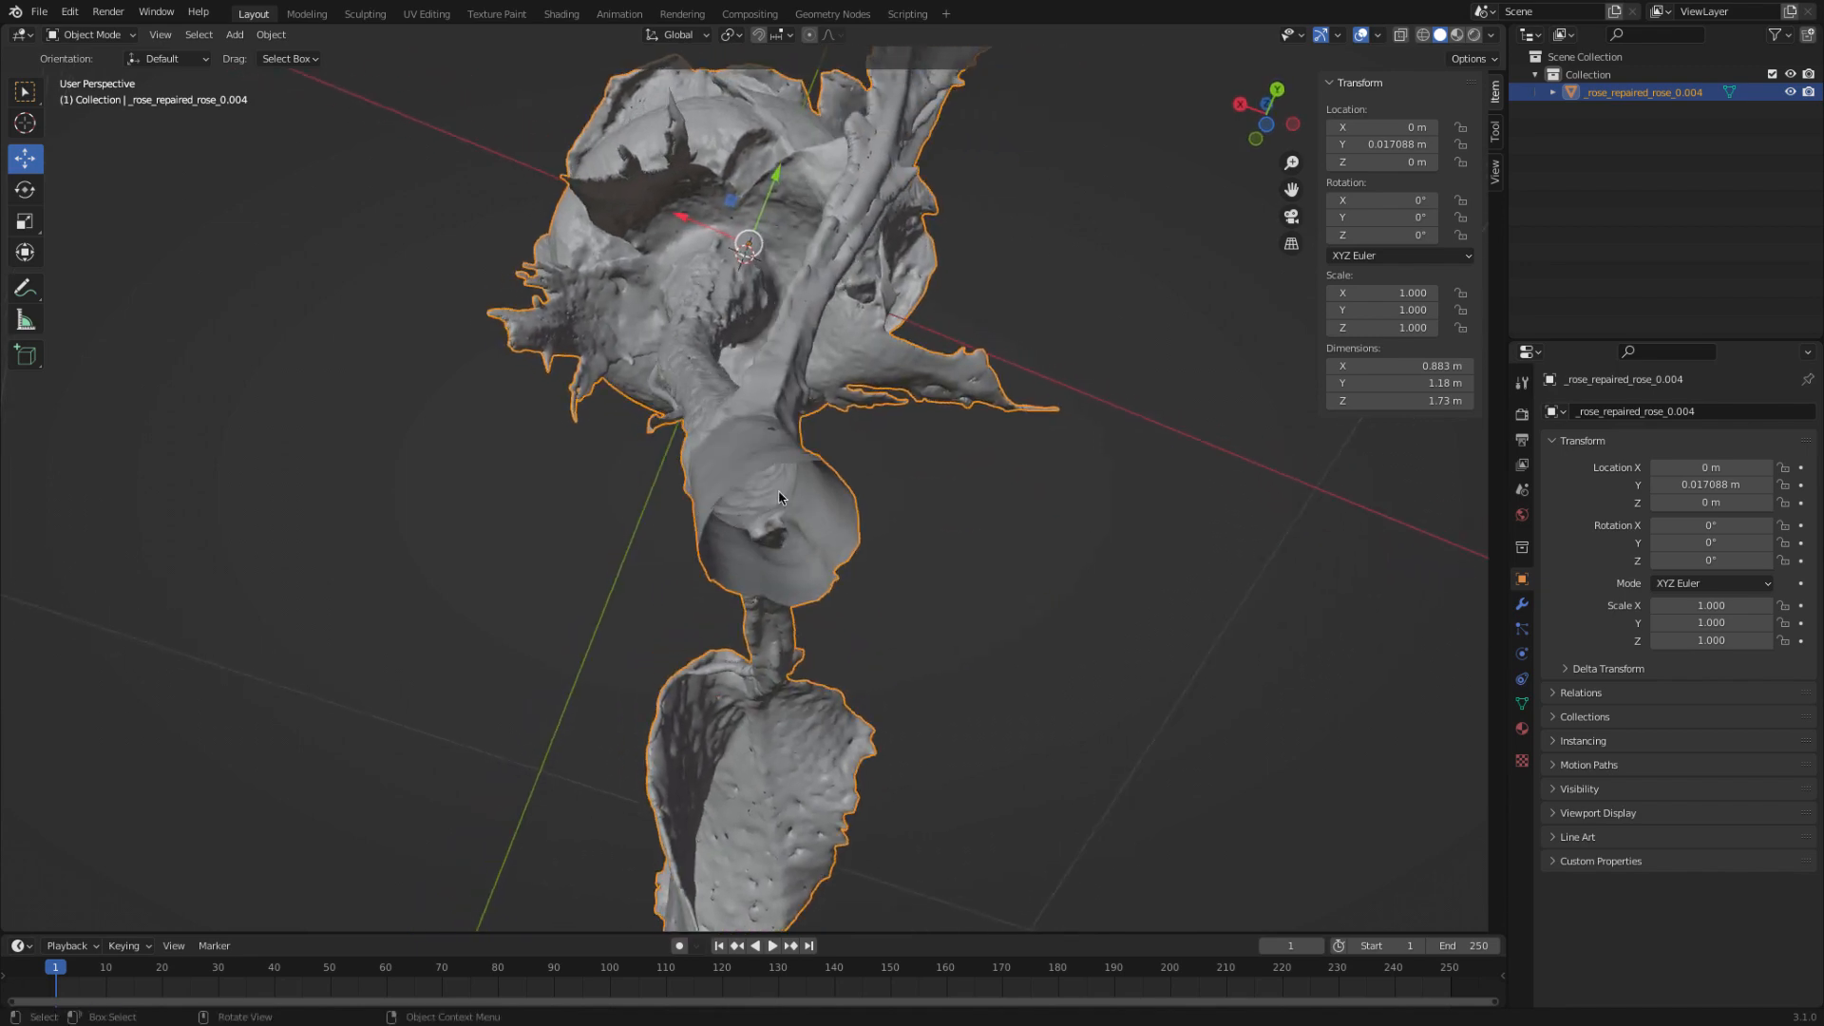
middle_drag(653, 466, 674, 545)
scroll(679, 532, up, 5)
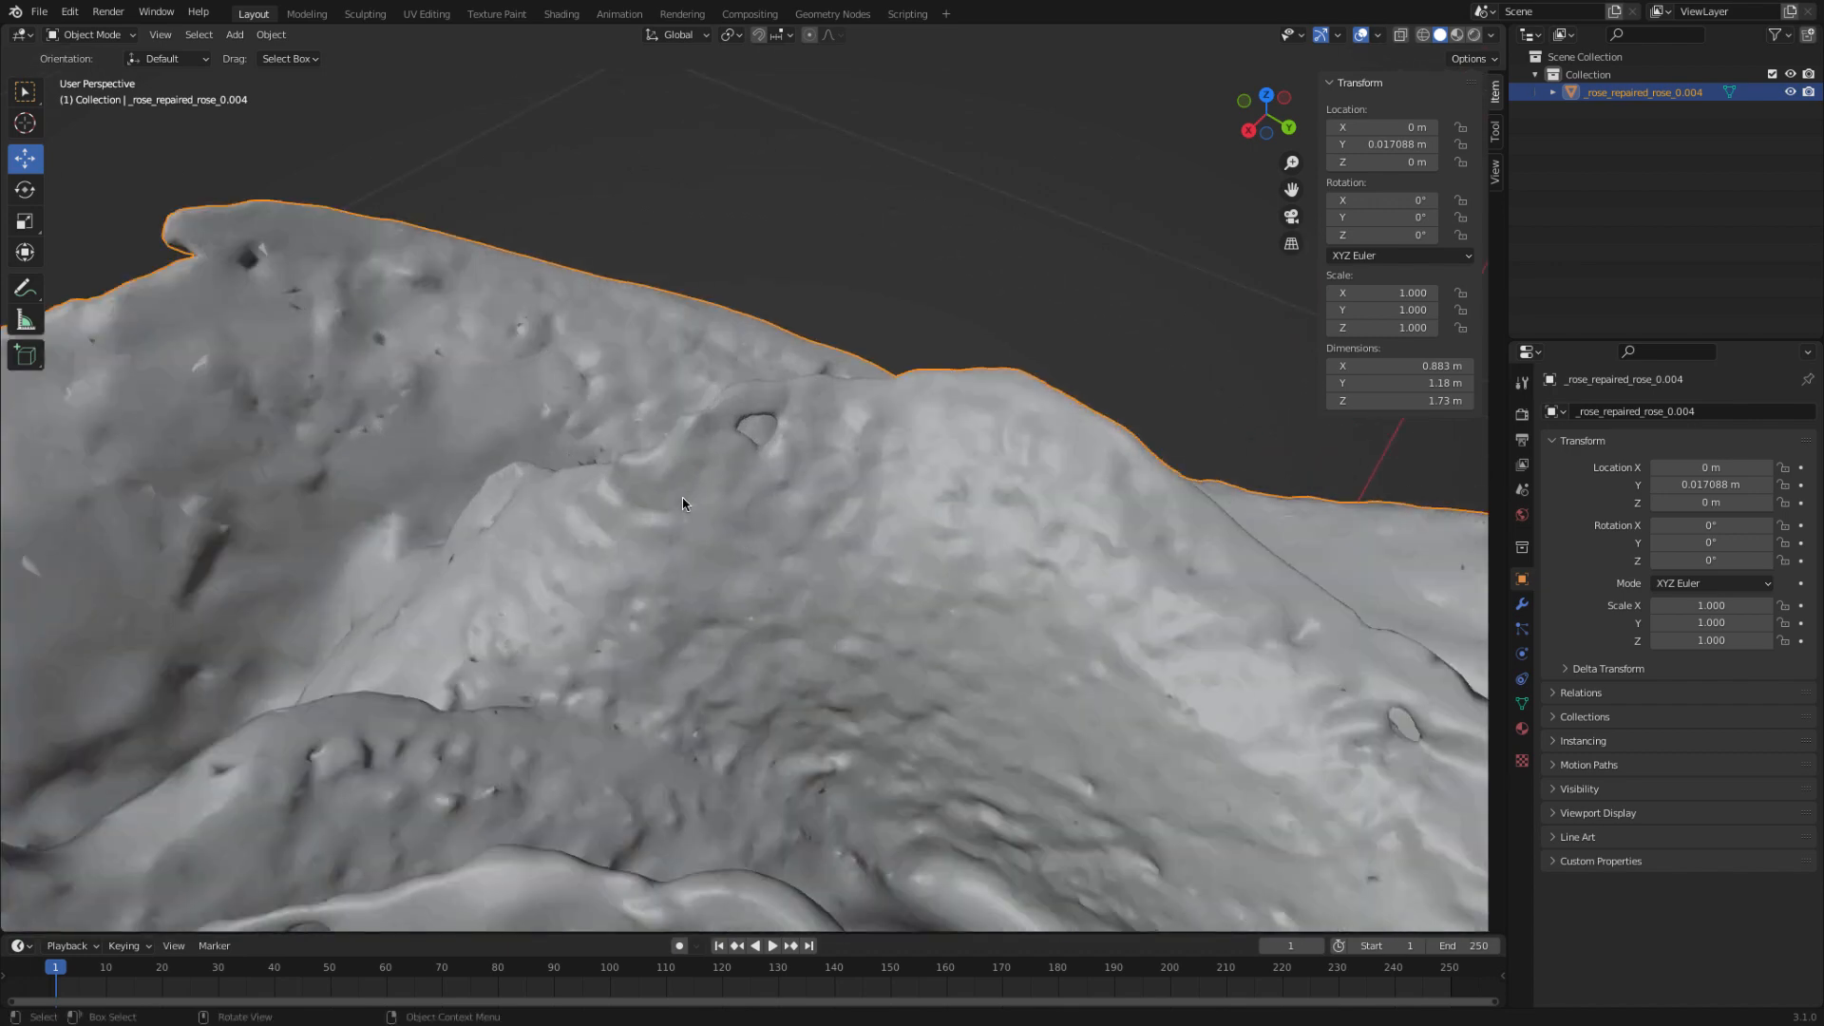
shift+middle_drag(700, 498, 722, 561)
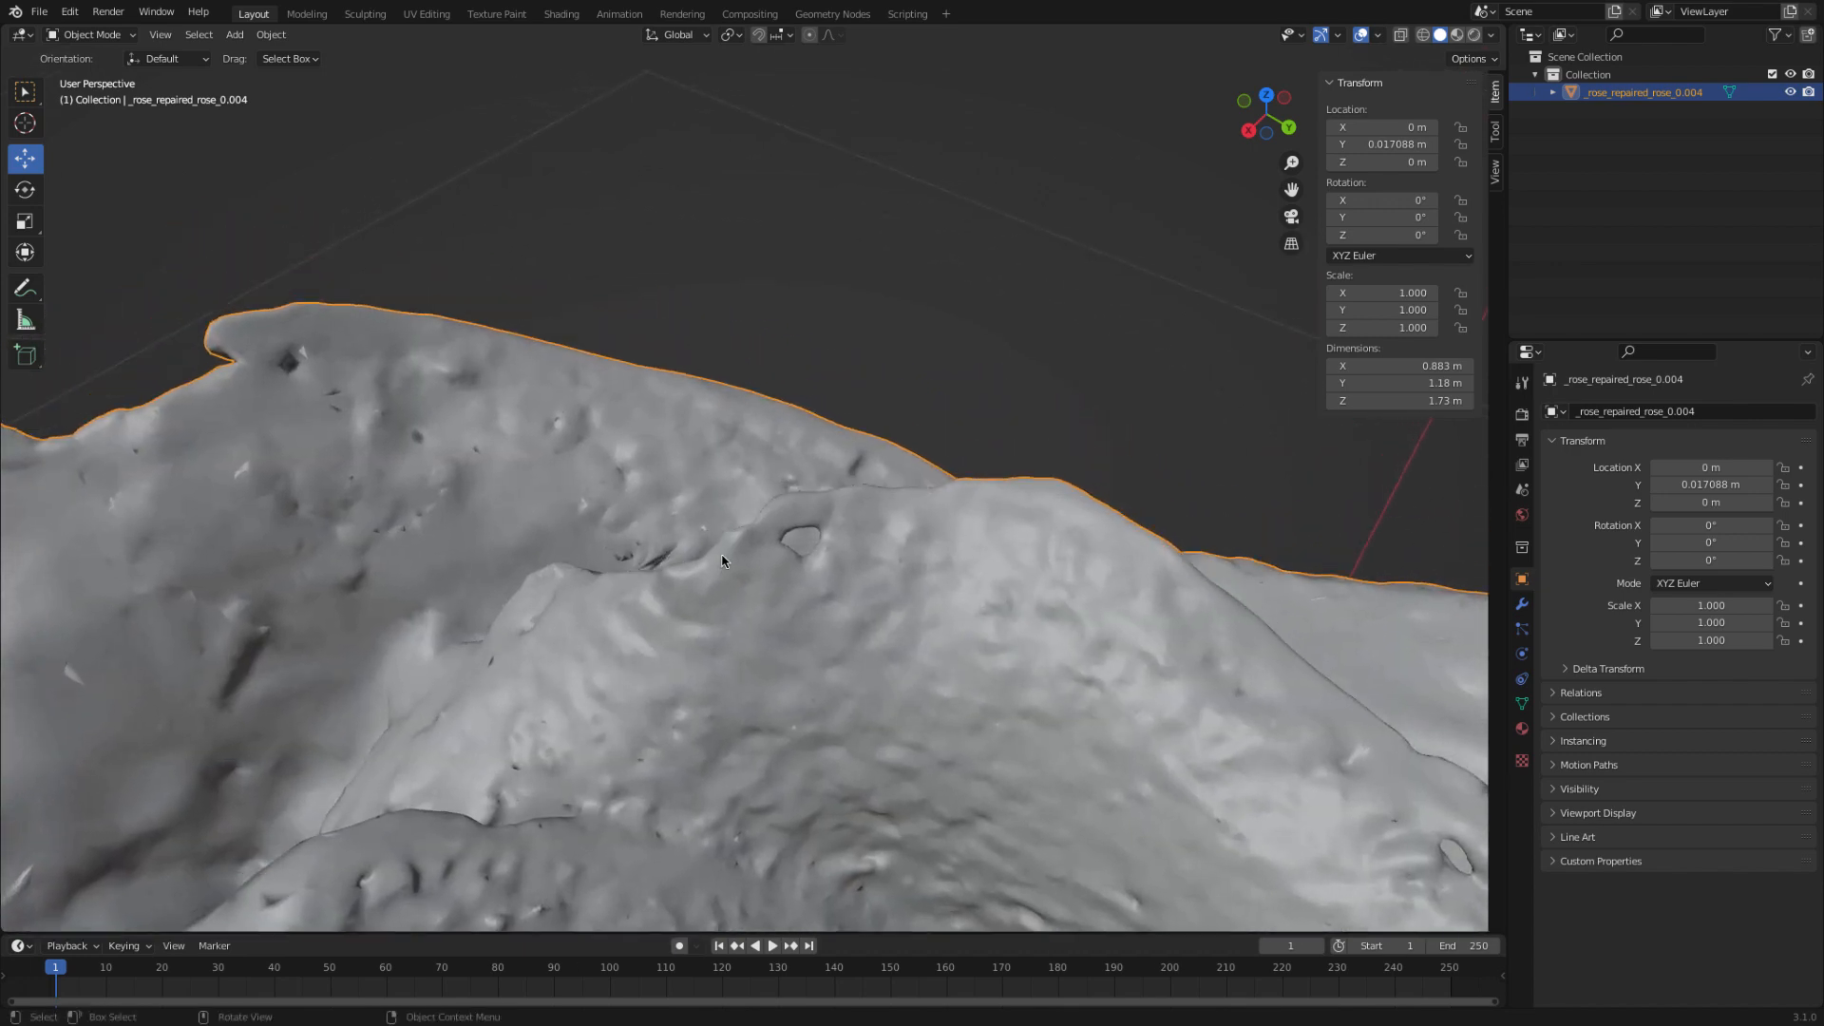
scroll(834, 627, down, 4)
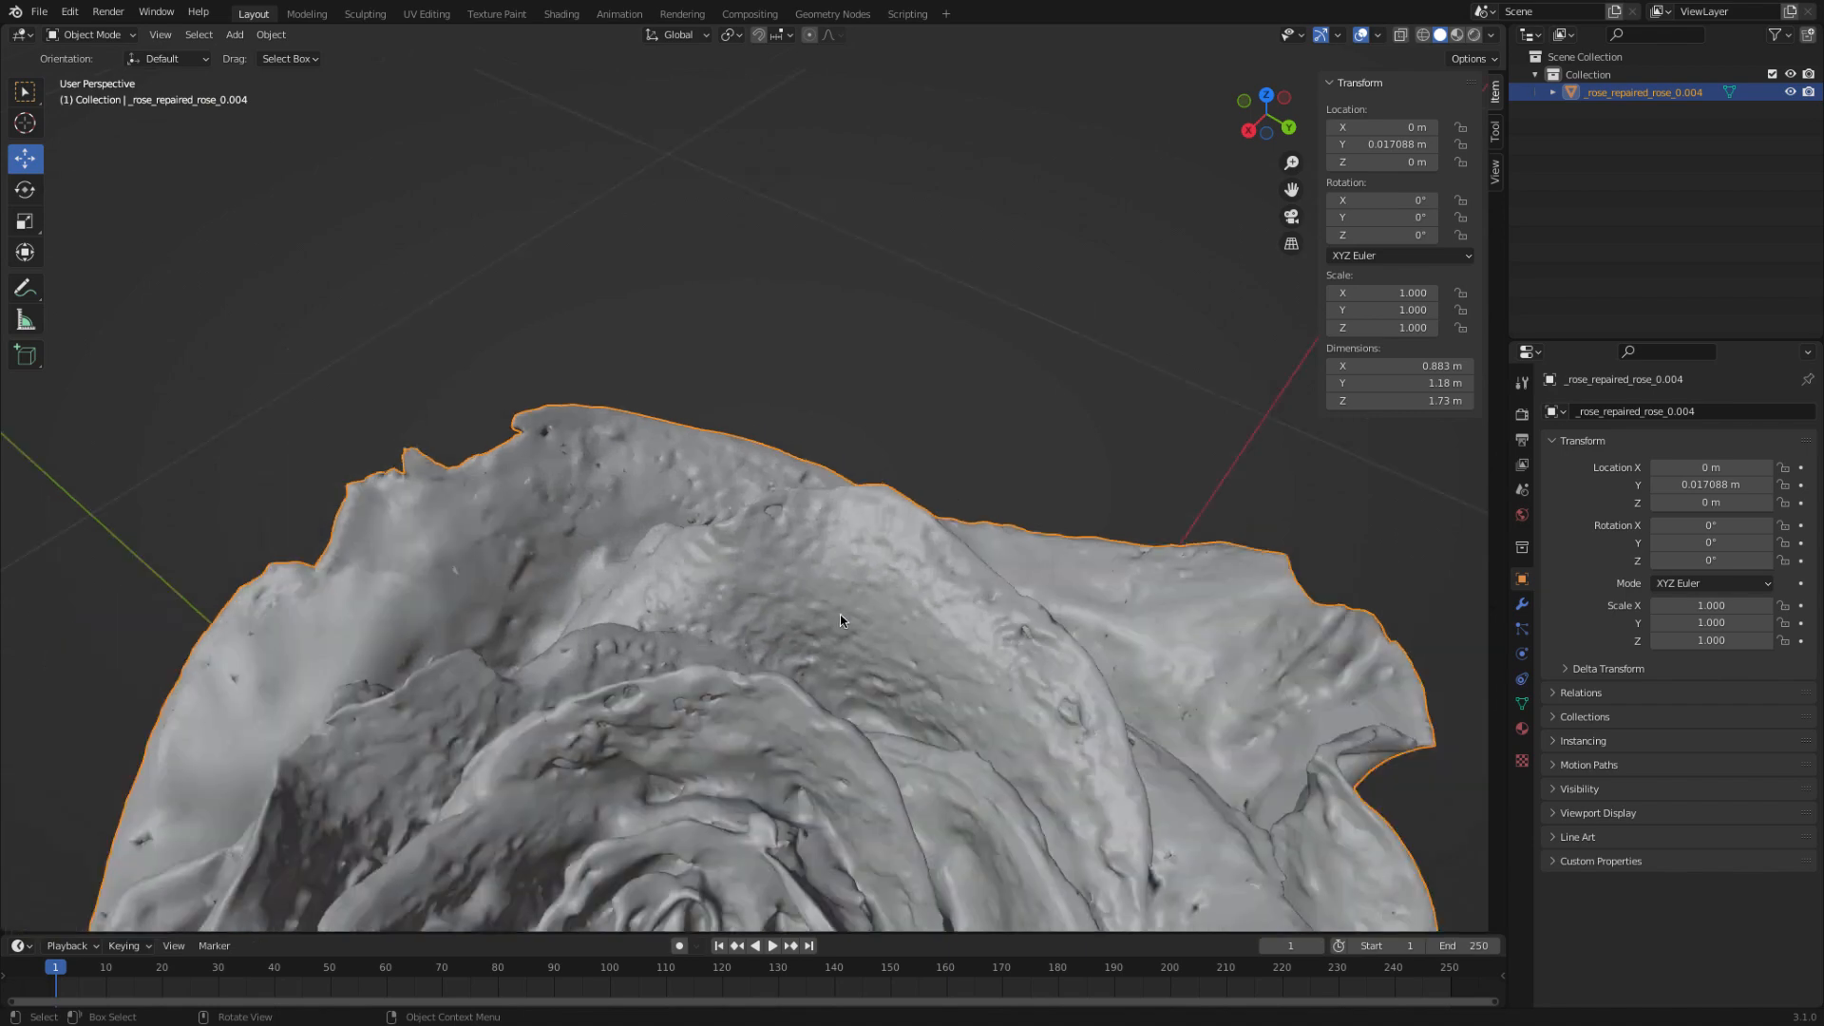
middle_drag(682, 771, 891, 358)
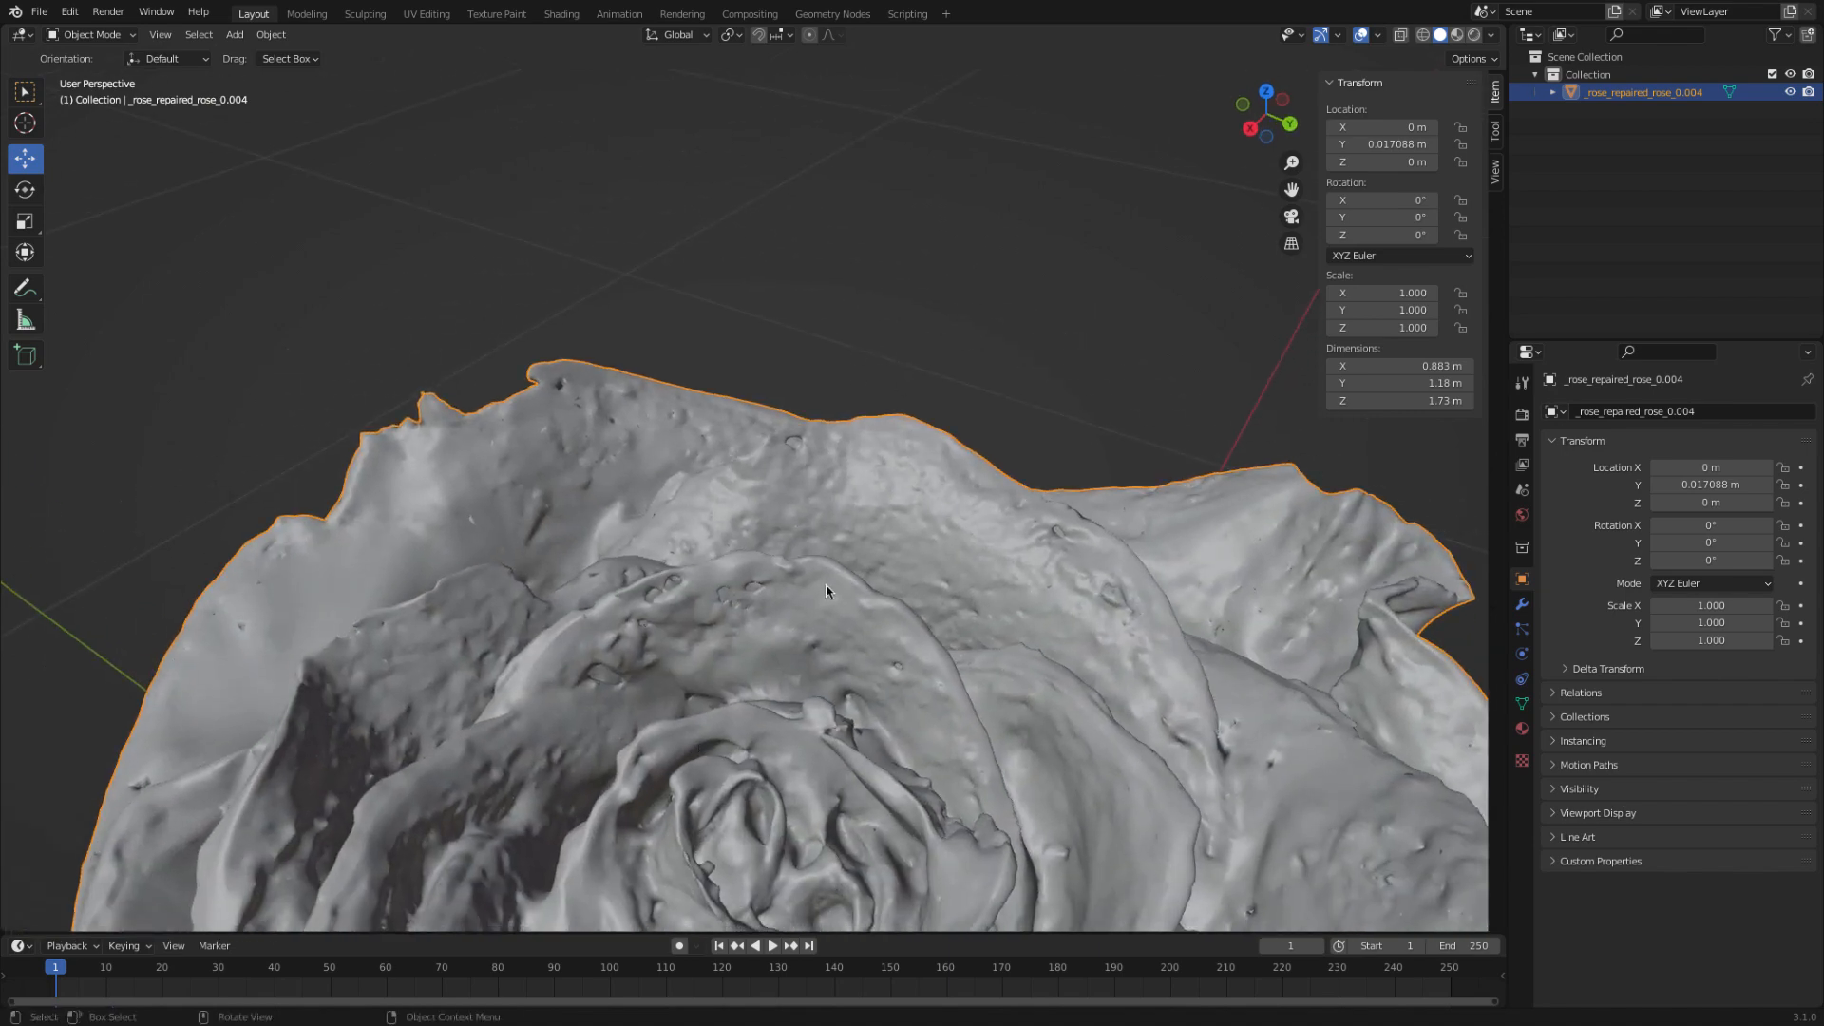
scroll(817, 599, up, 4)
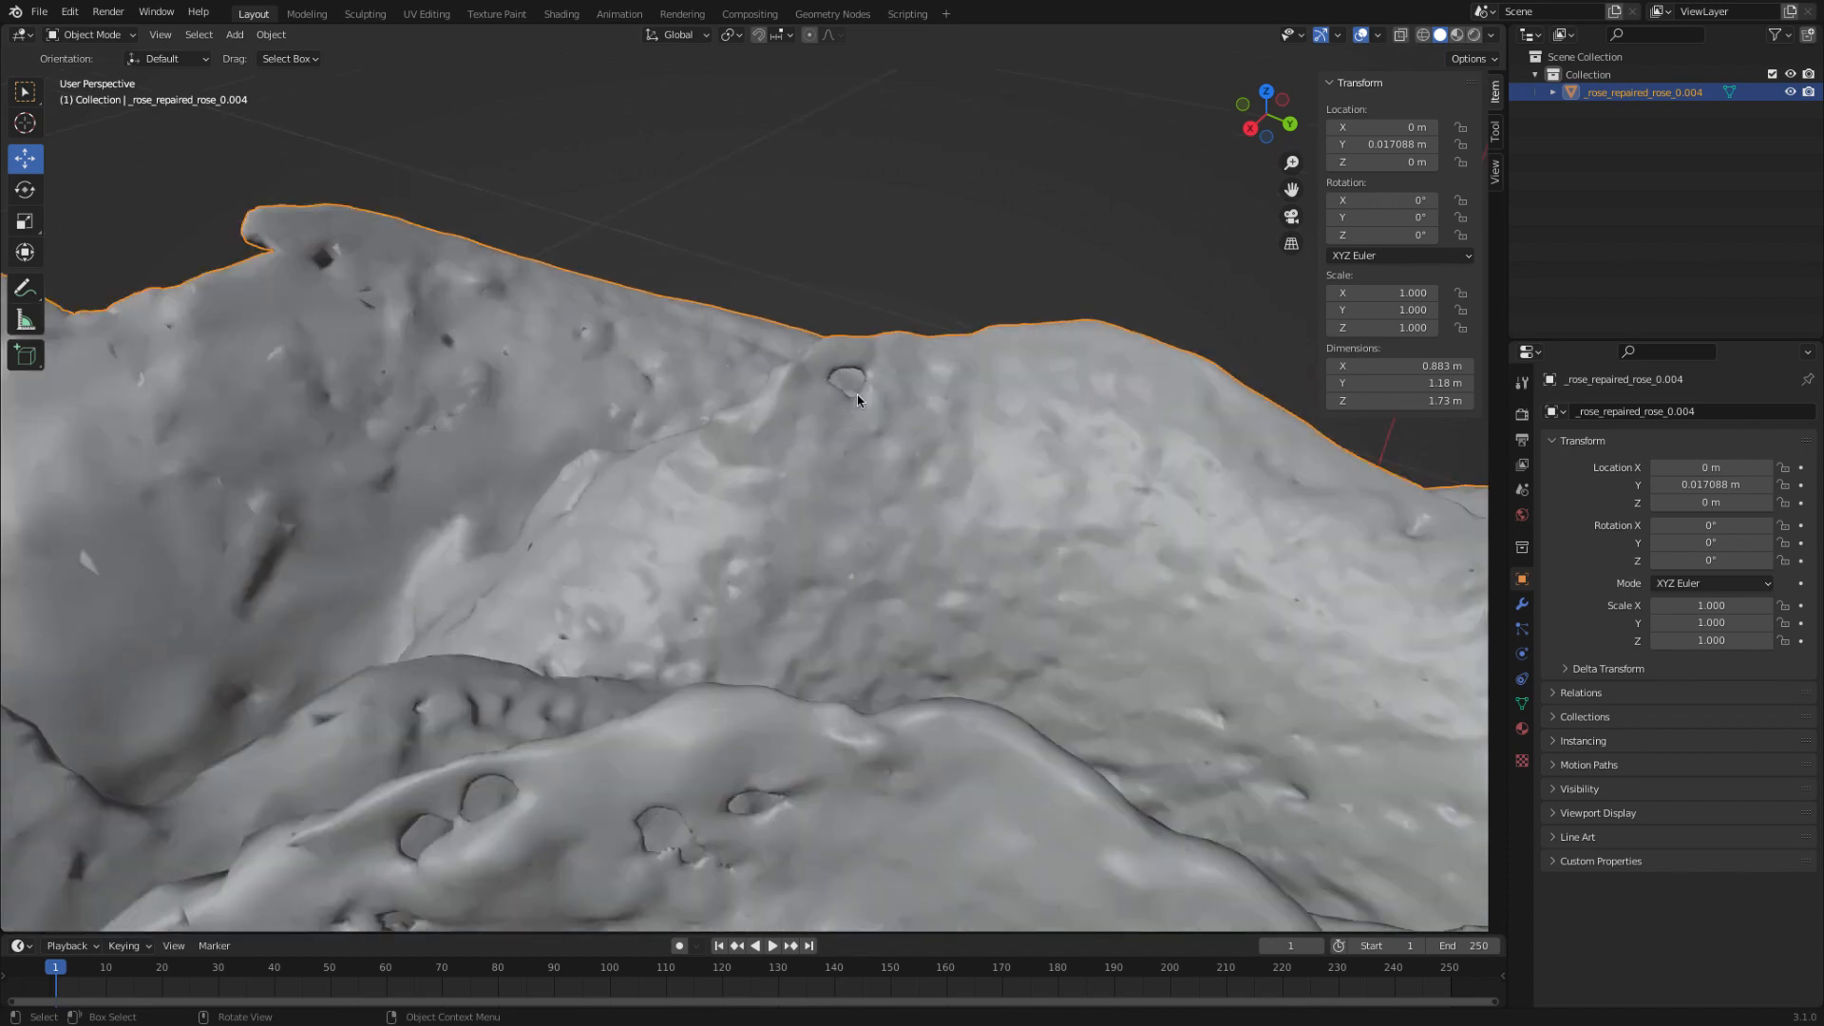
scroll(953, 499, down, 6)
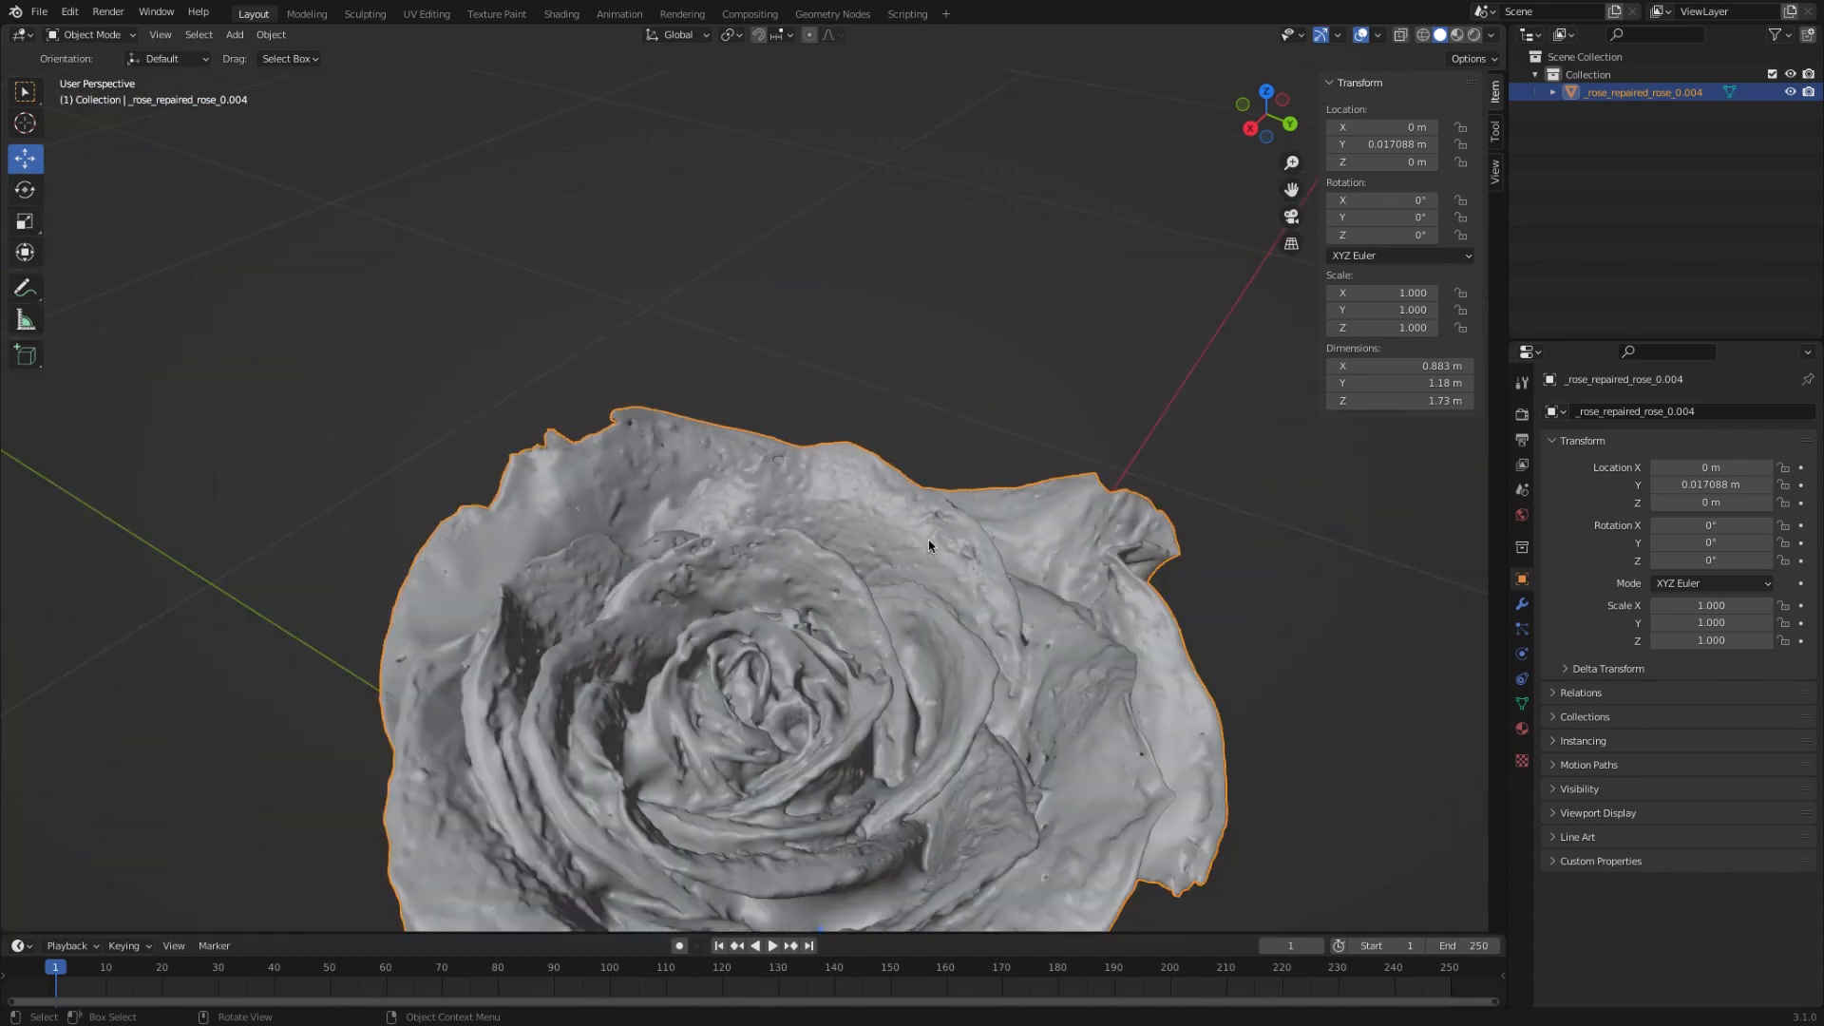
middle_drag(932, 539, 950, 457)
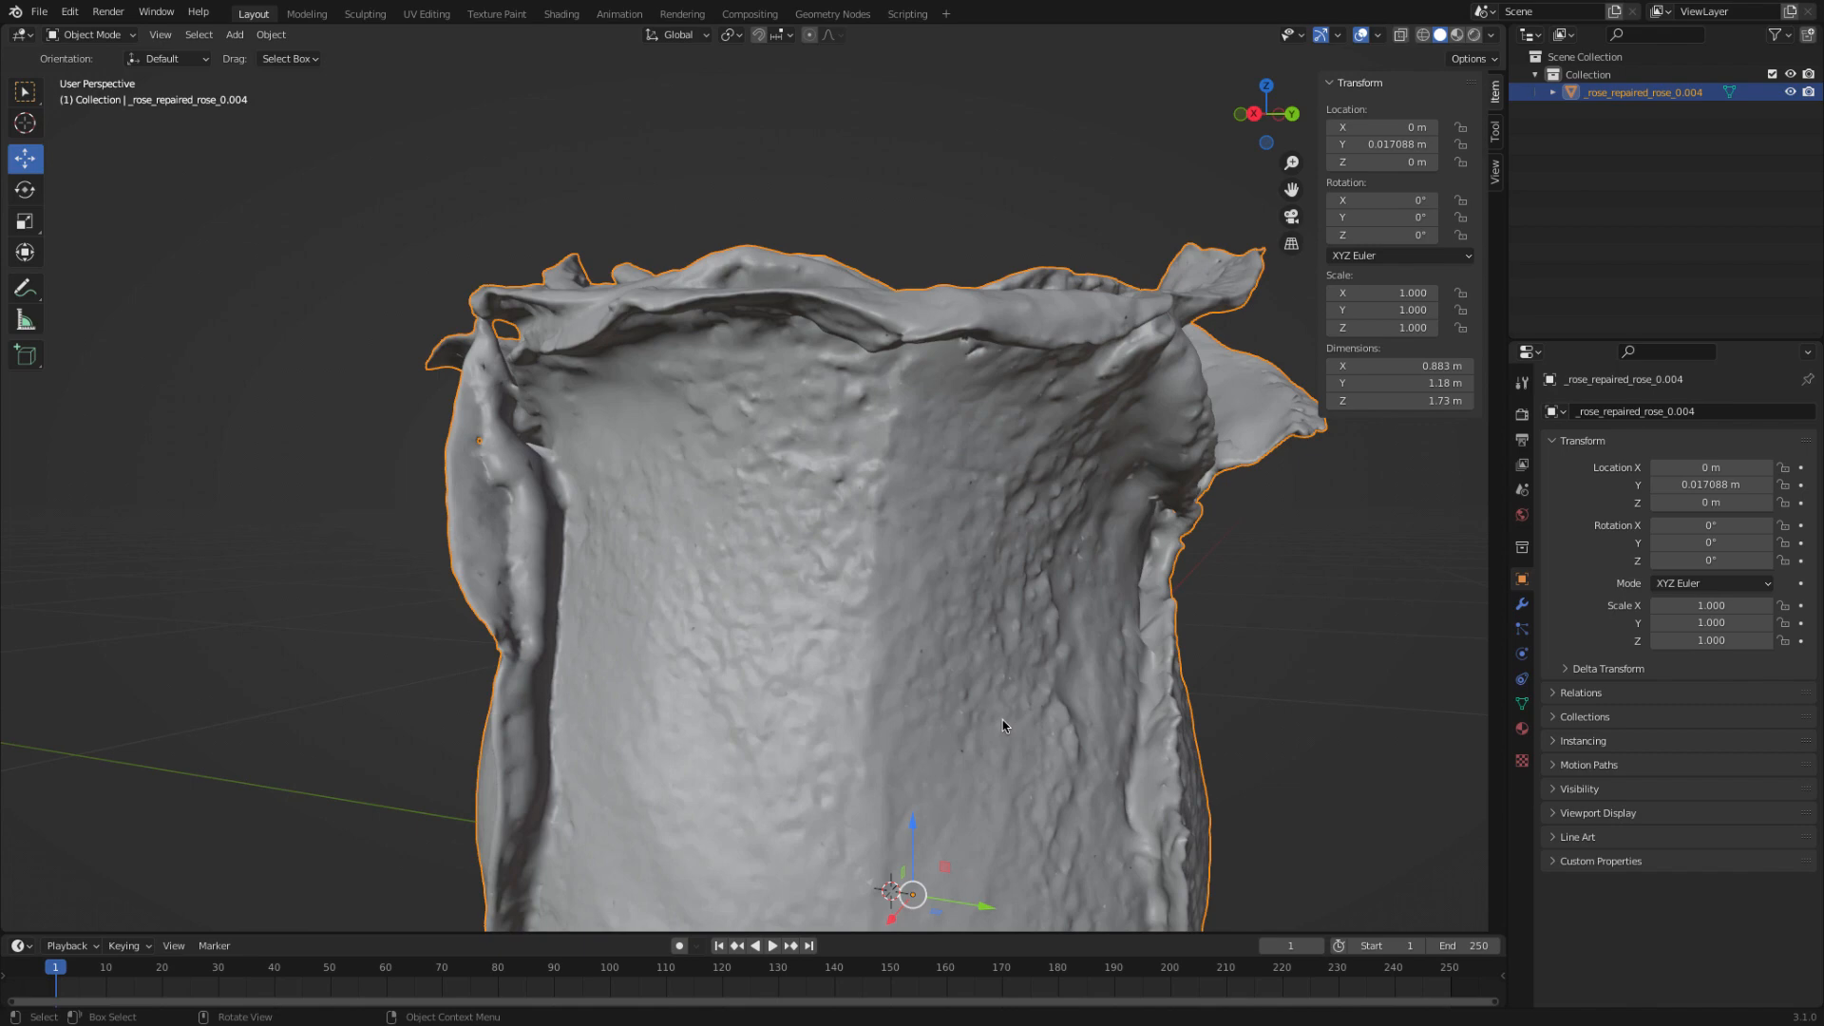
middle_drag(1002, 724, 896, 586)
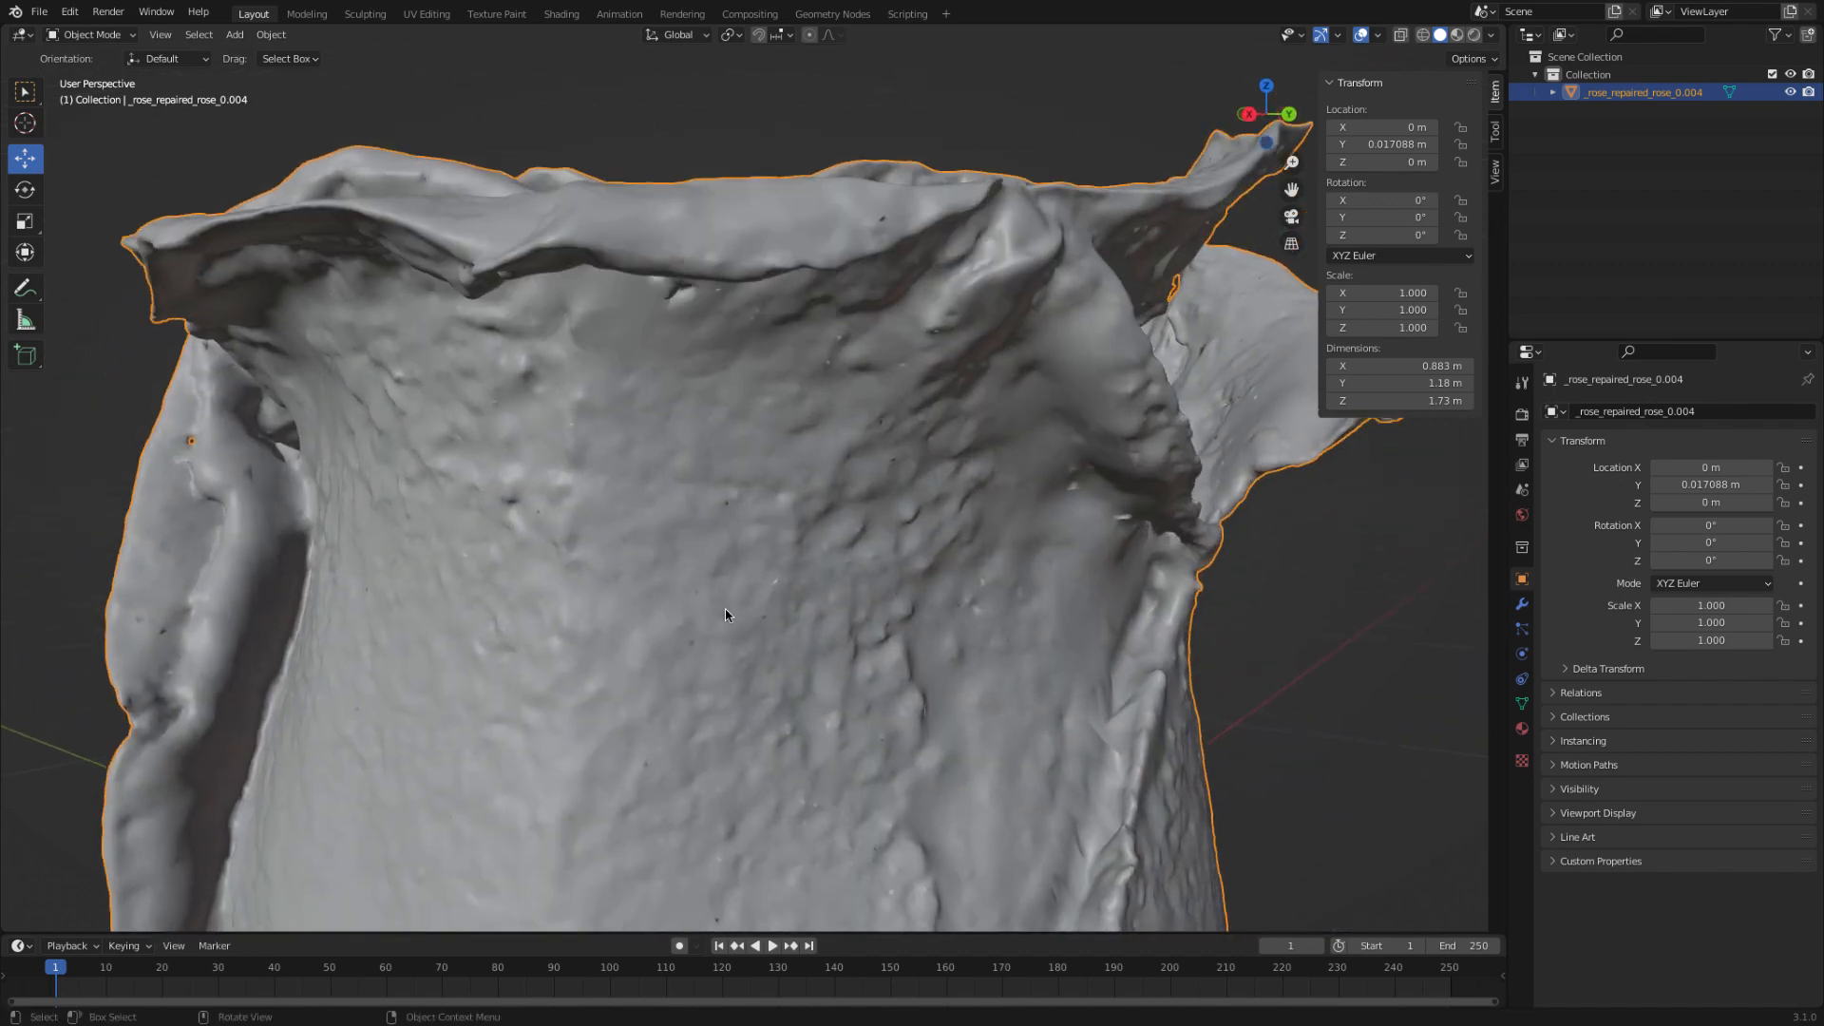
scroll(751, 677, up, 3)
scroll(713, 680, down, 5)
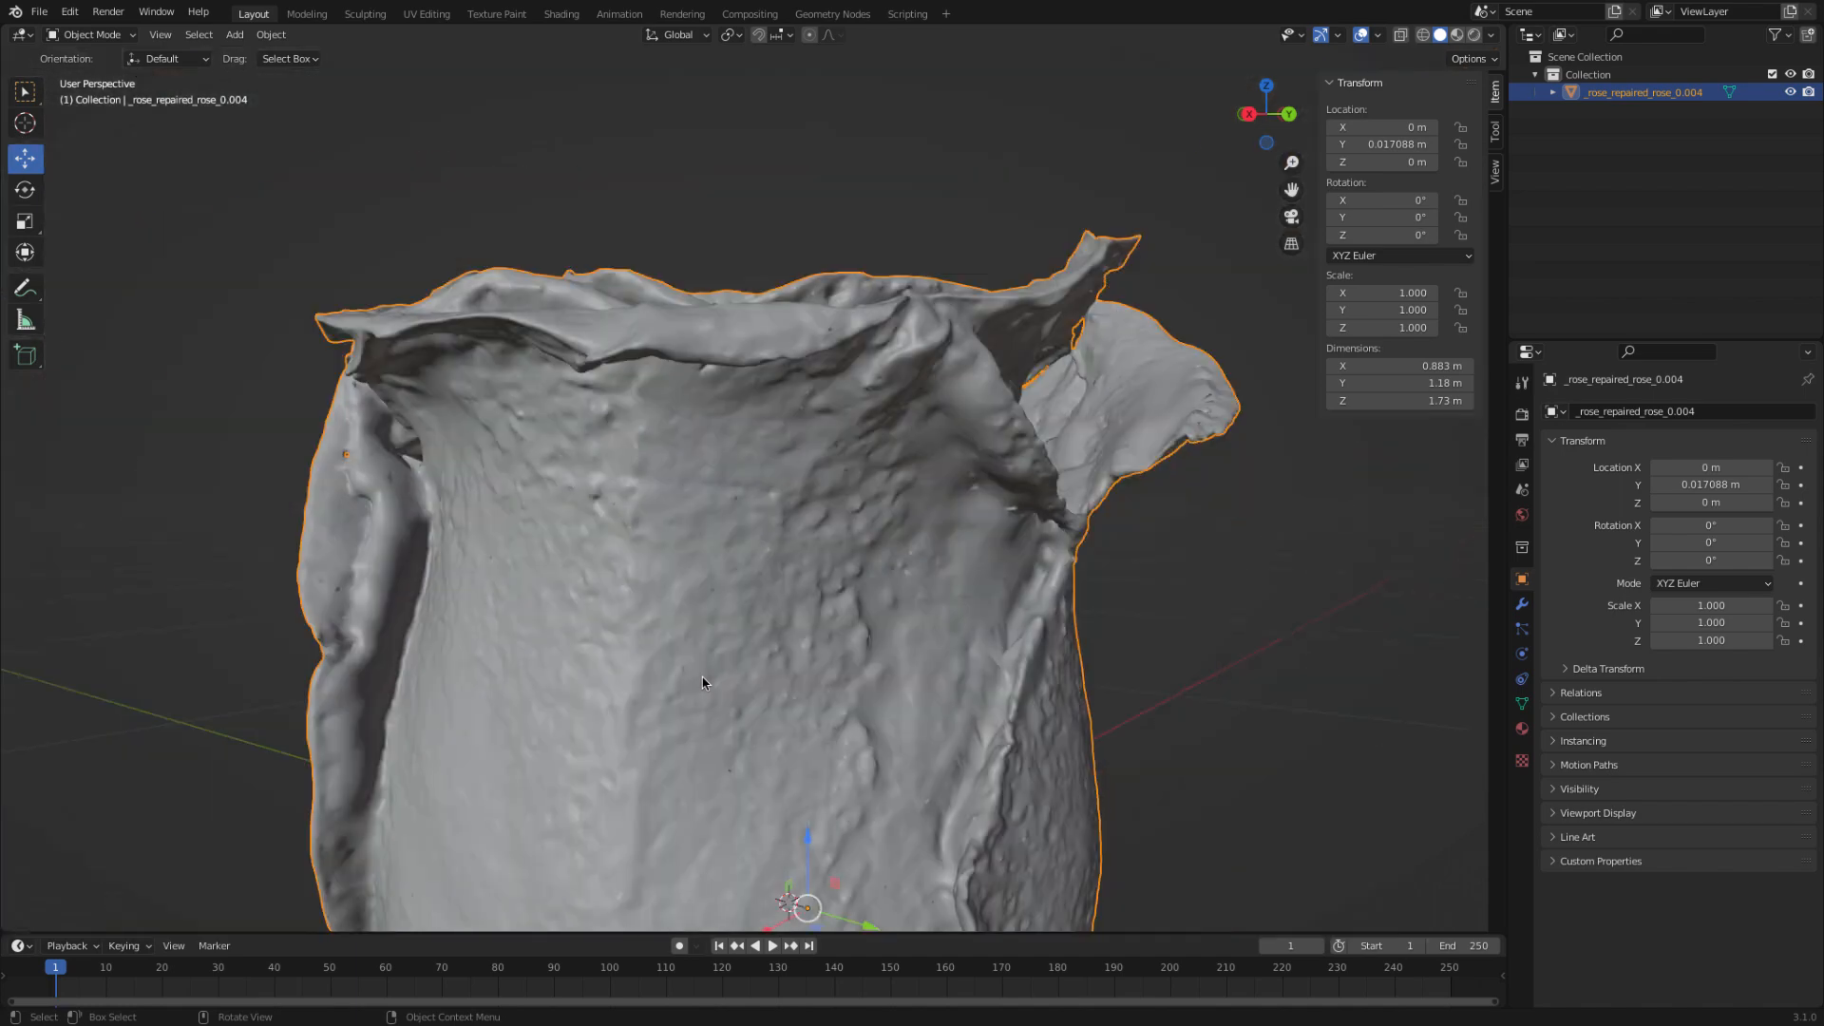
- Enter Edit Mode with vertex selection on the rose, close up on the small hole near the upper petal's rim
middle_drag(705, 599, 749, 662)
scroll(701, 678, up, 5)
scroll(845, 542, up, 3)
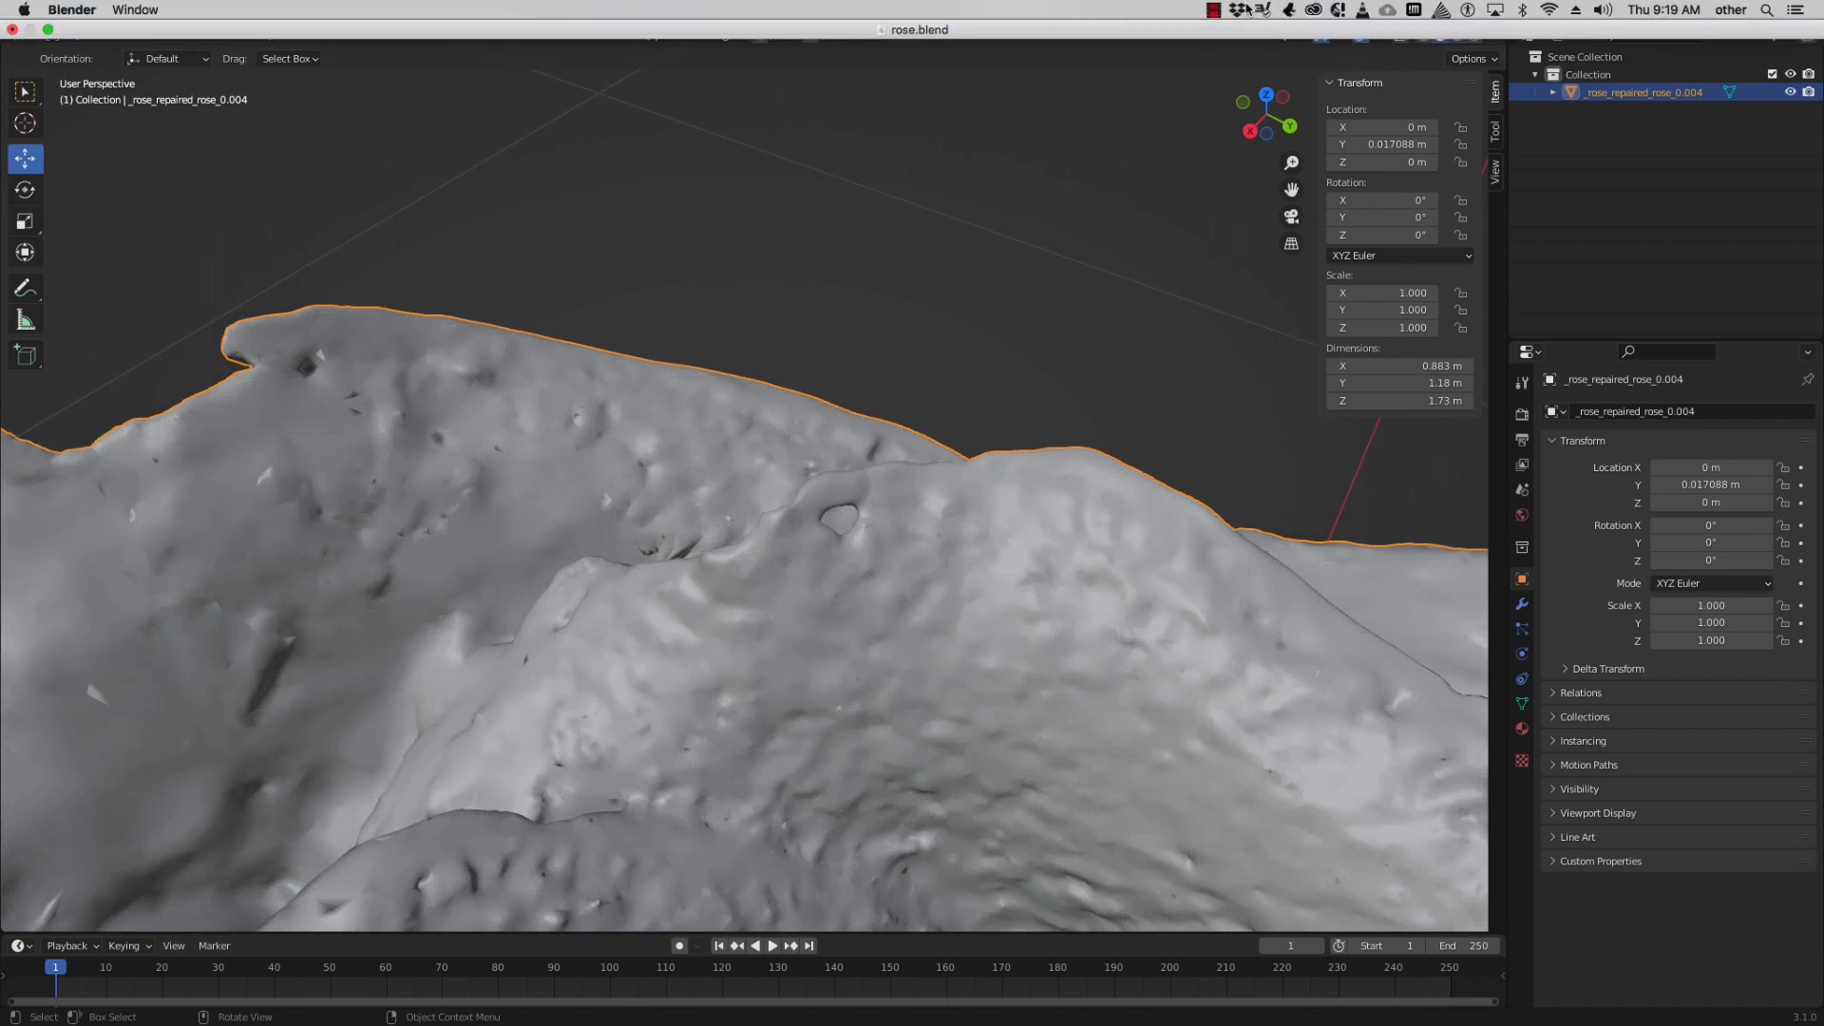
click(1223, 9)
click(1234, 32)
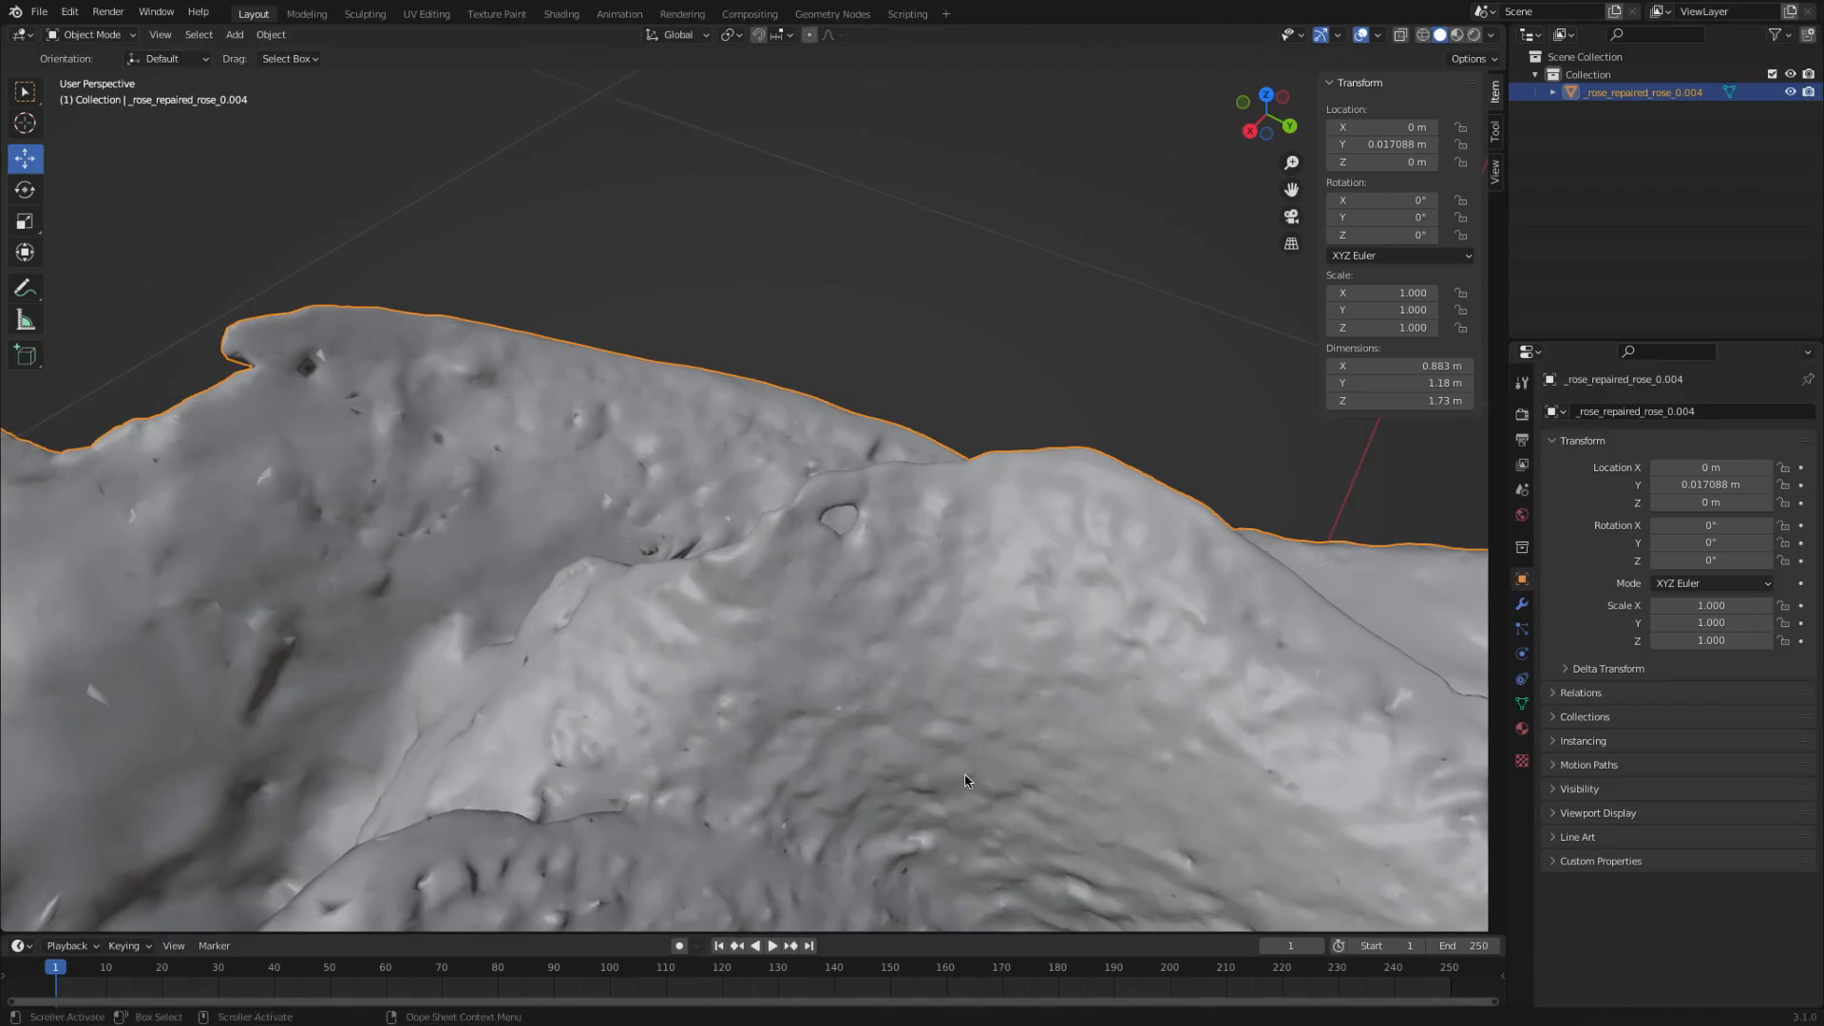
scroll(909, 560, up, 5)
scroll(909, 561, down, 2)
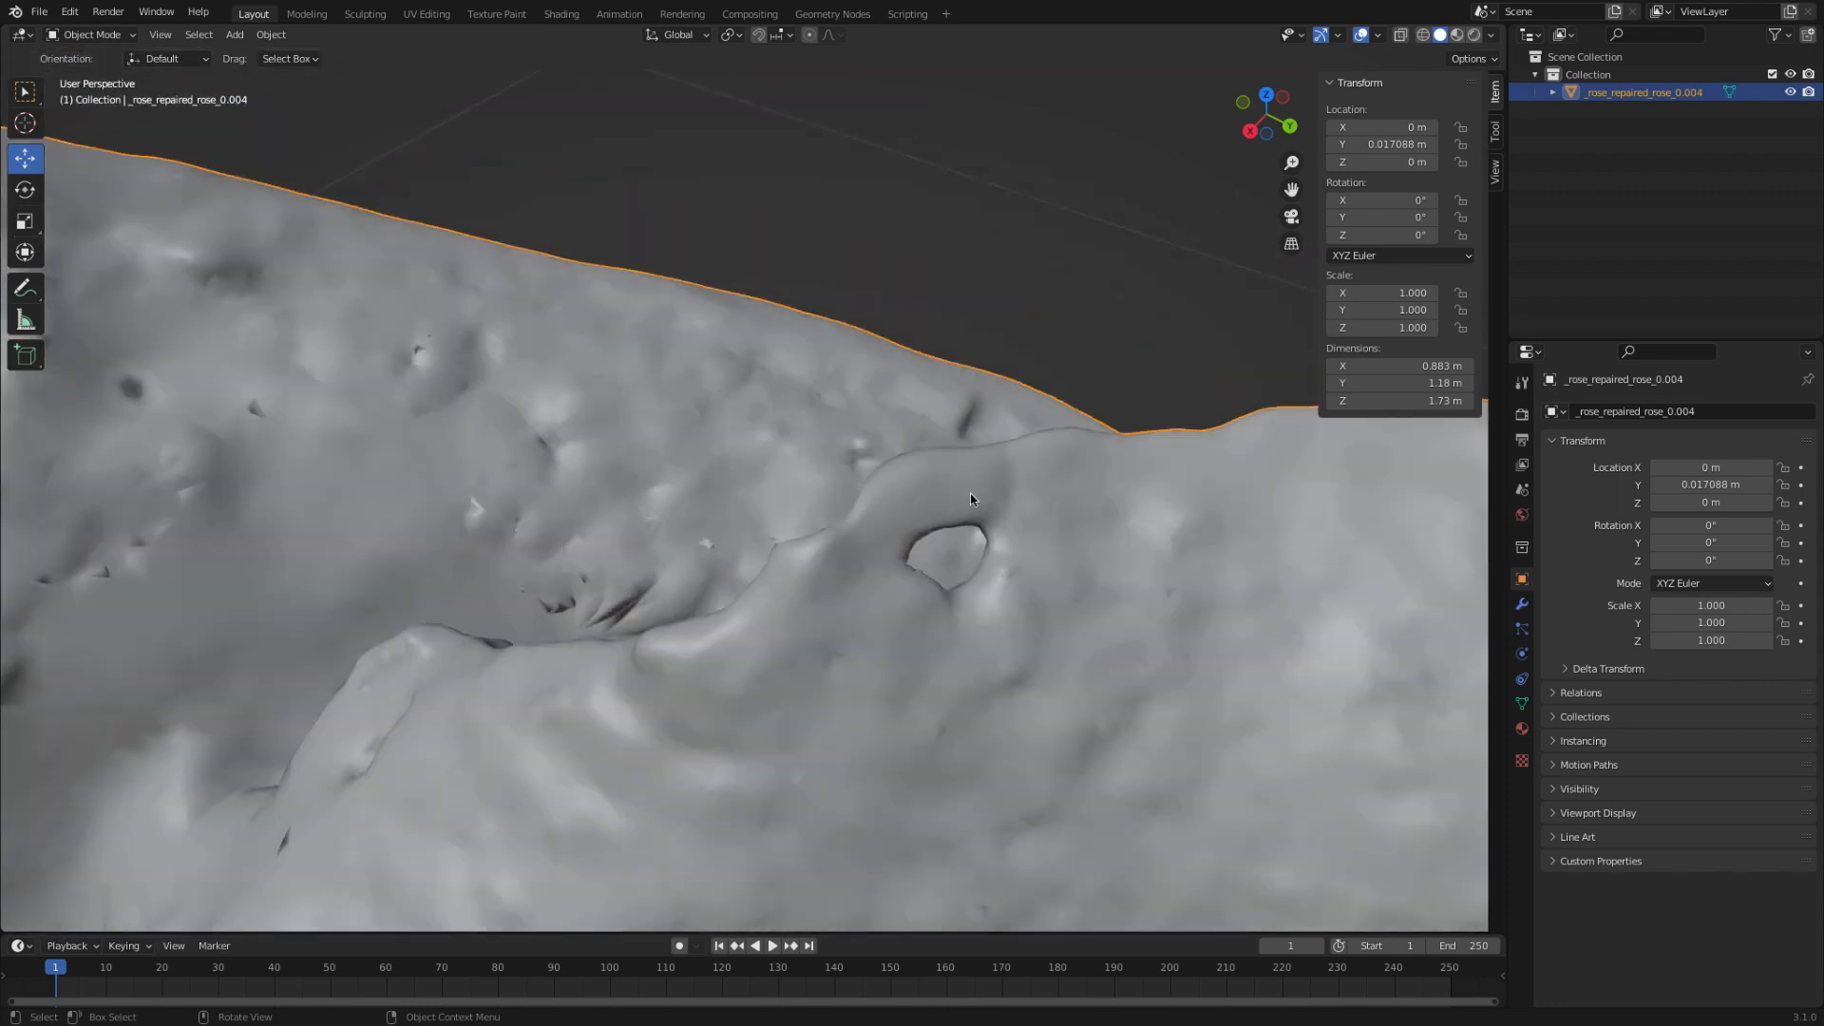
click(103, 35)
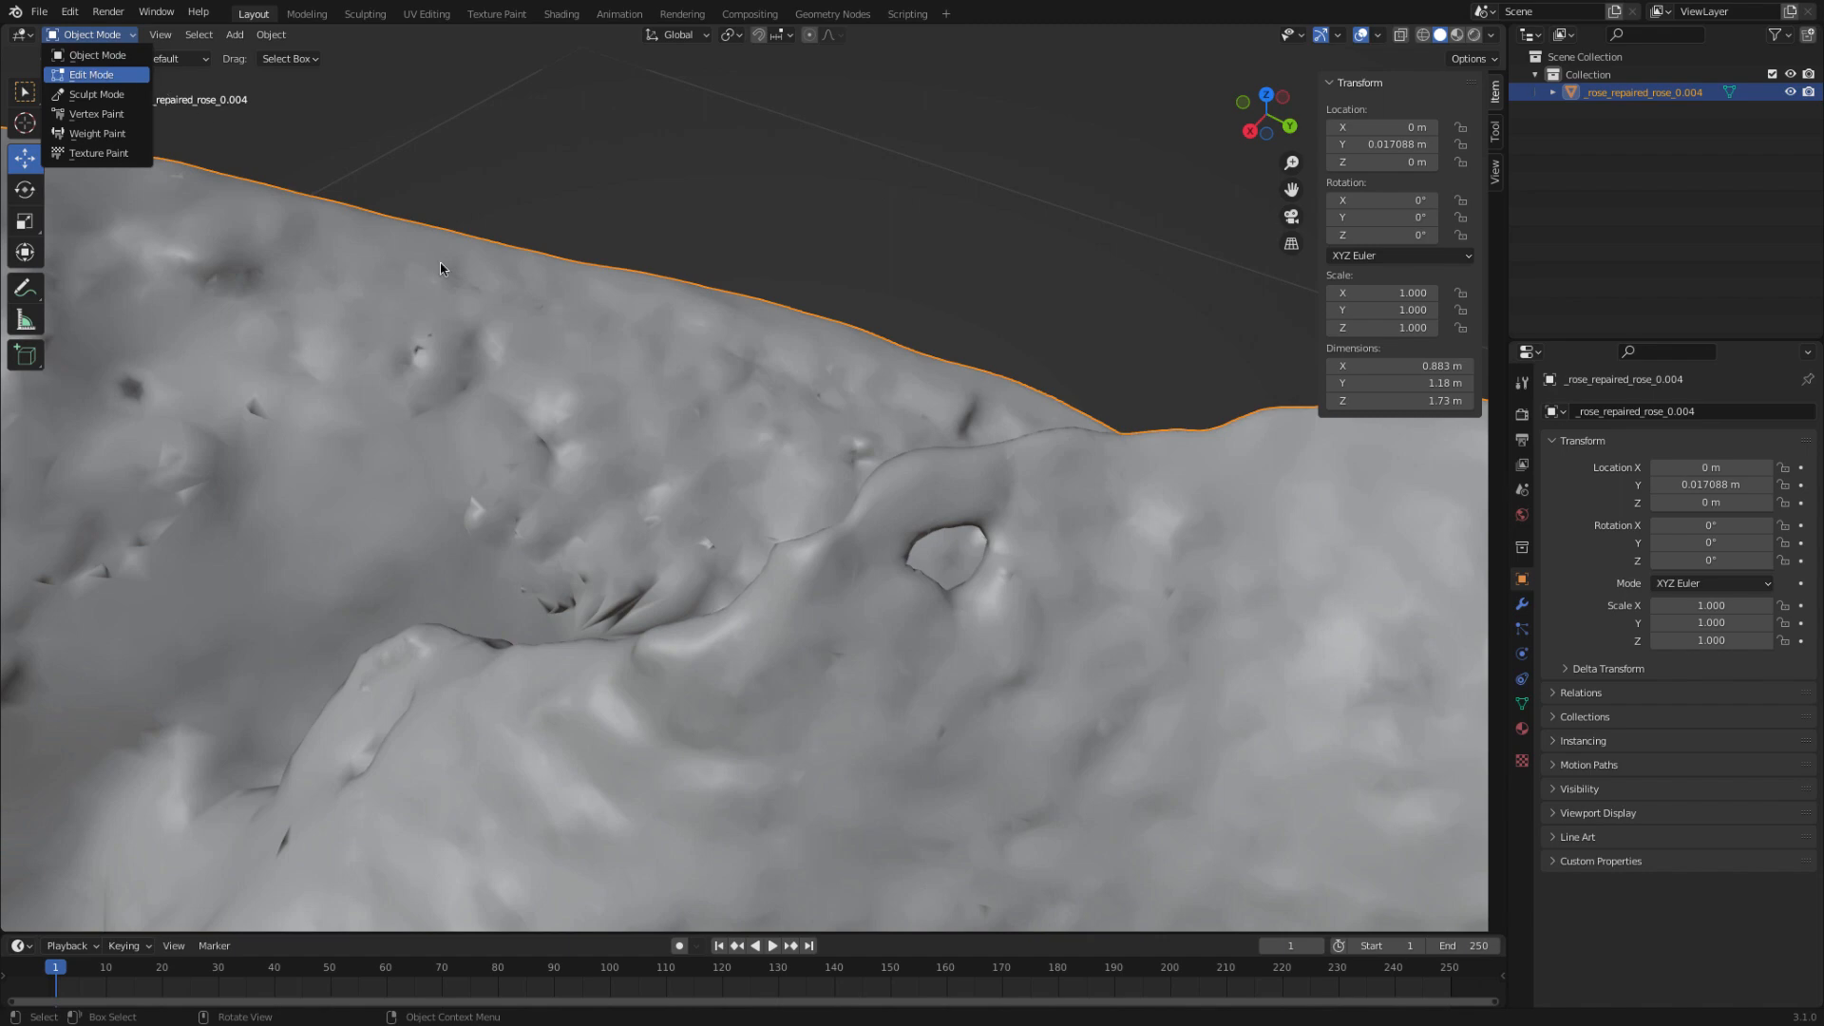
key(Tab)
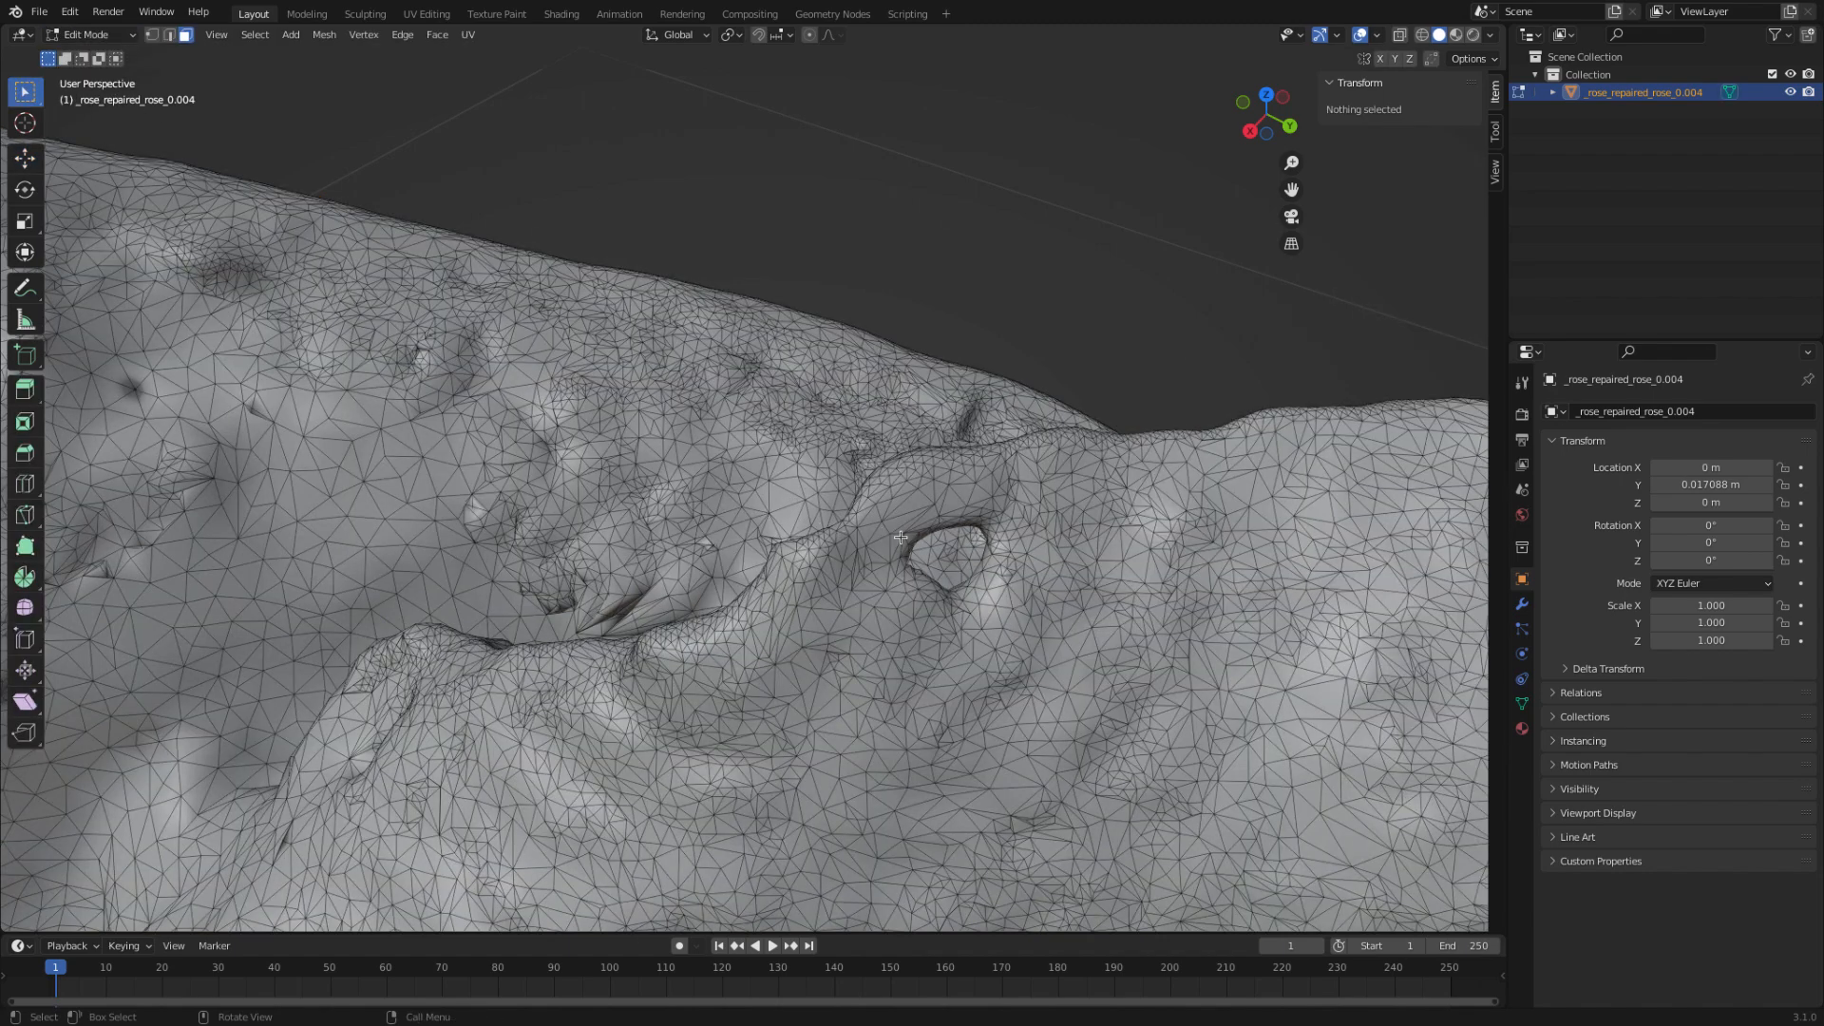
click(151, 36)
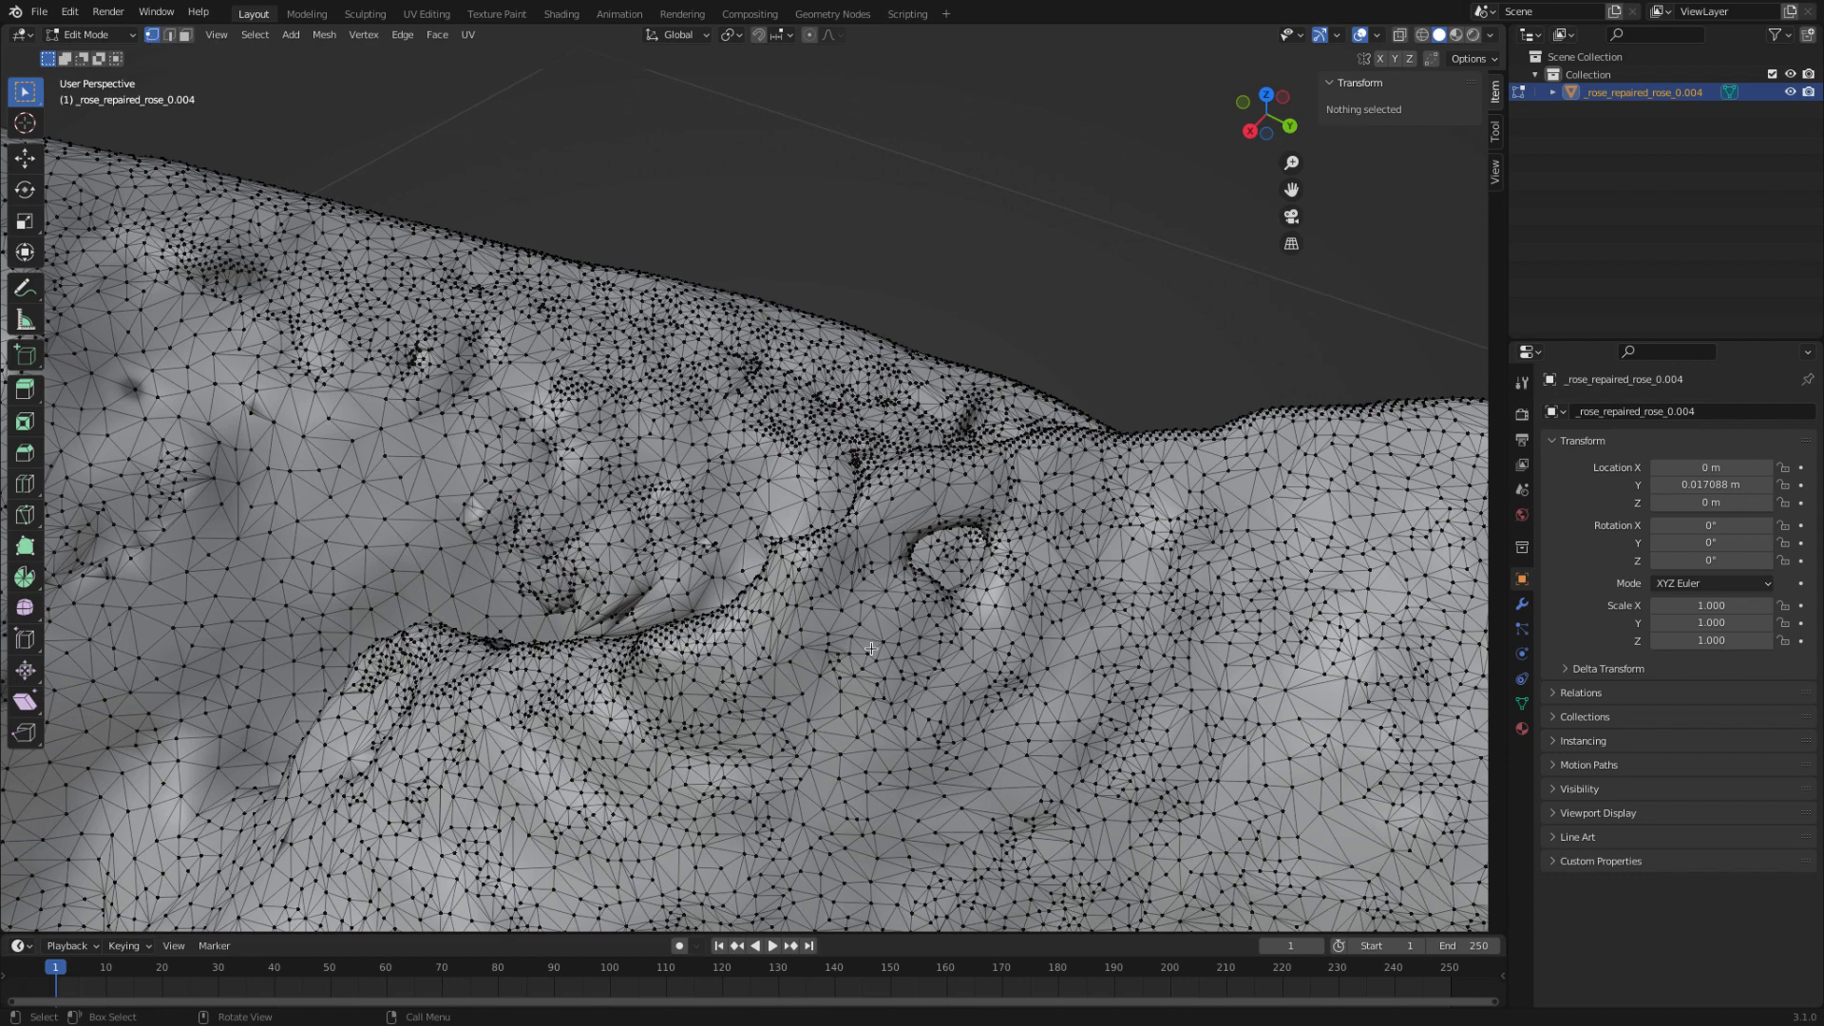
middle_drag(896, 653, 887, 650)
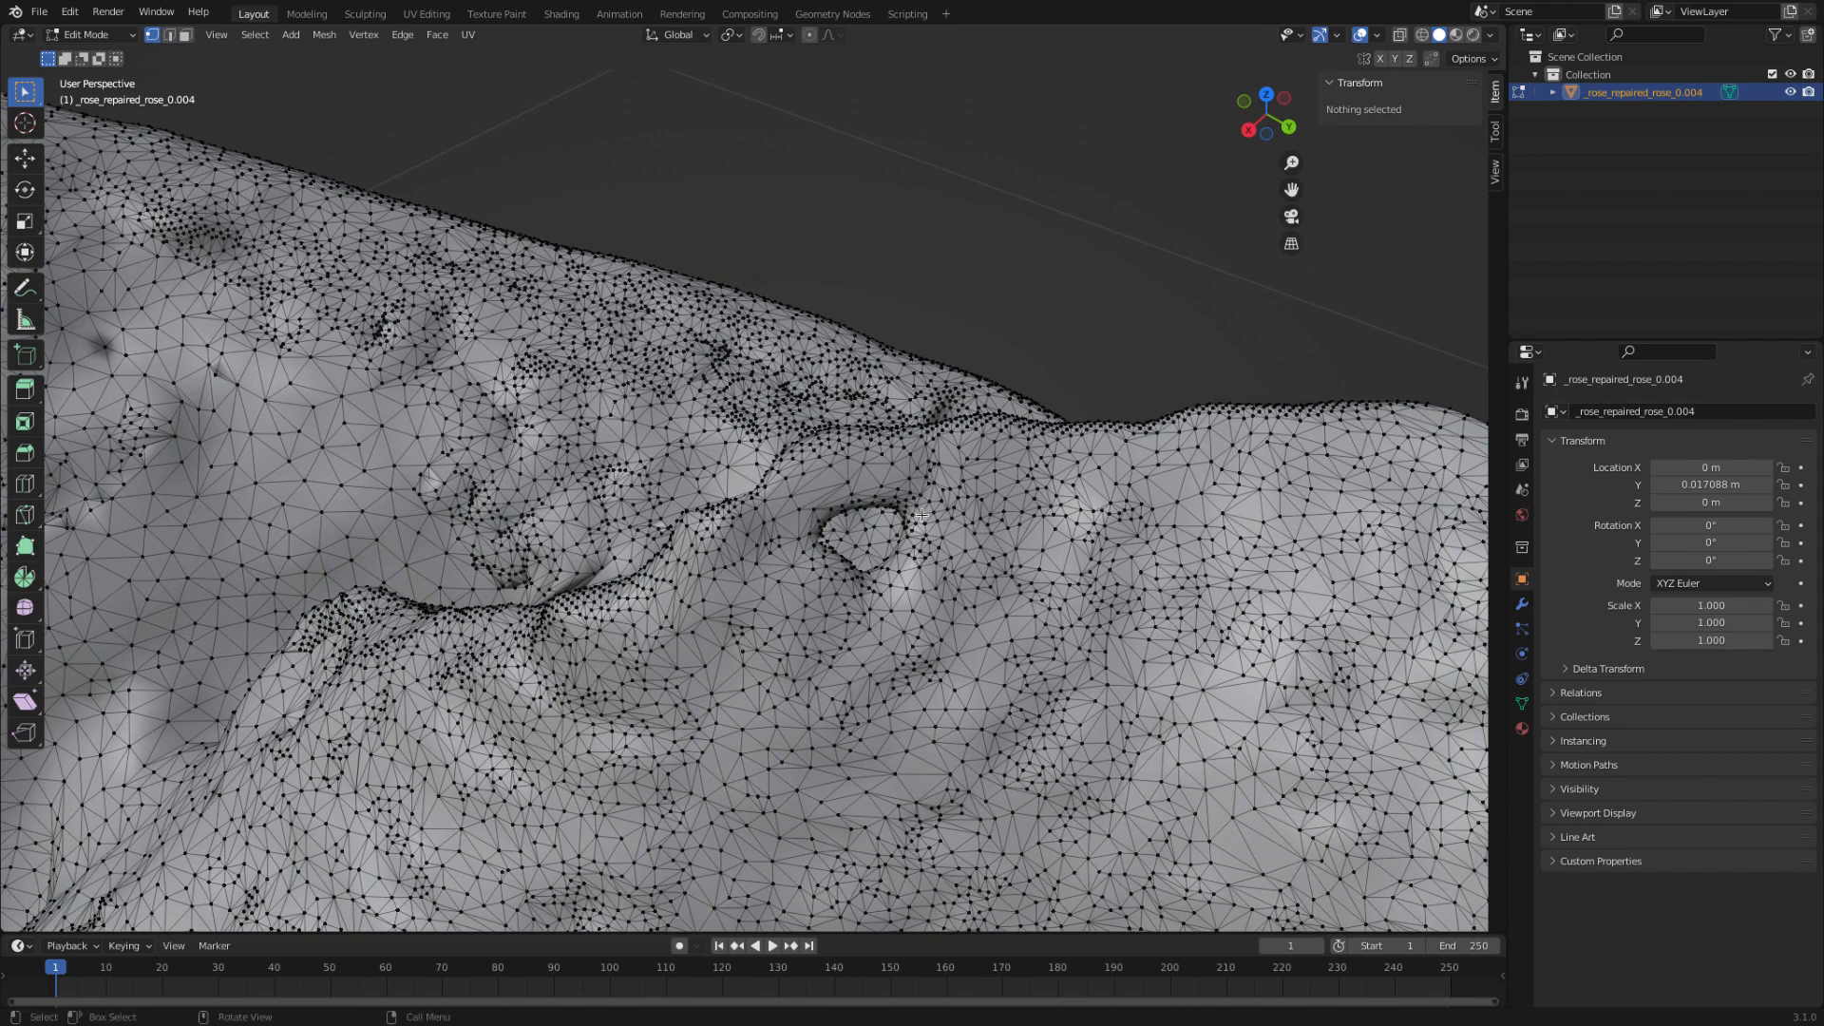
- Lasso-select the vertices around the petal hole, leaving out those caught on the petal behind it
drag(21, 103, 84, 205)
mouse_move(848, 488)
mouse_down()
mouse_move(799, 518)
mouse_move(821, 583)
mouse_move(904, 594)
mouse_move(933, 534)
mouse_move(864, 485)
mouse_up()
middle_drag(761, 486, 806, 498)
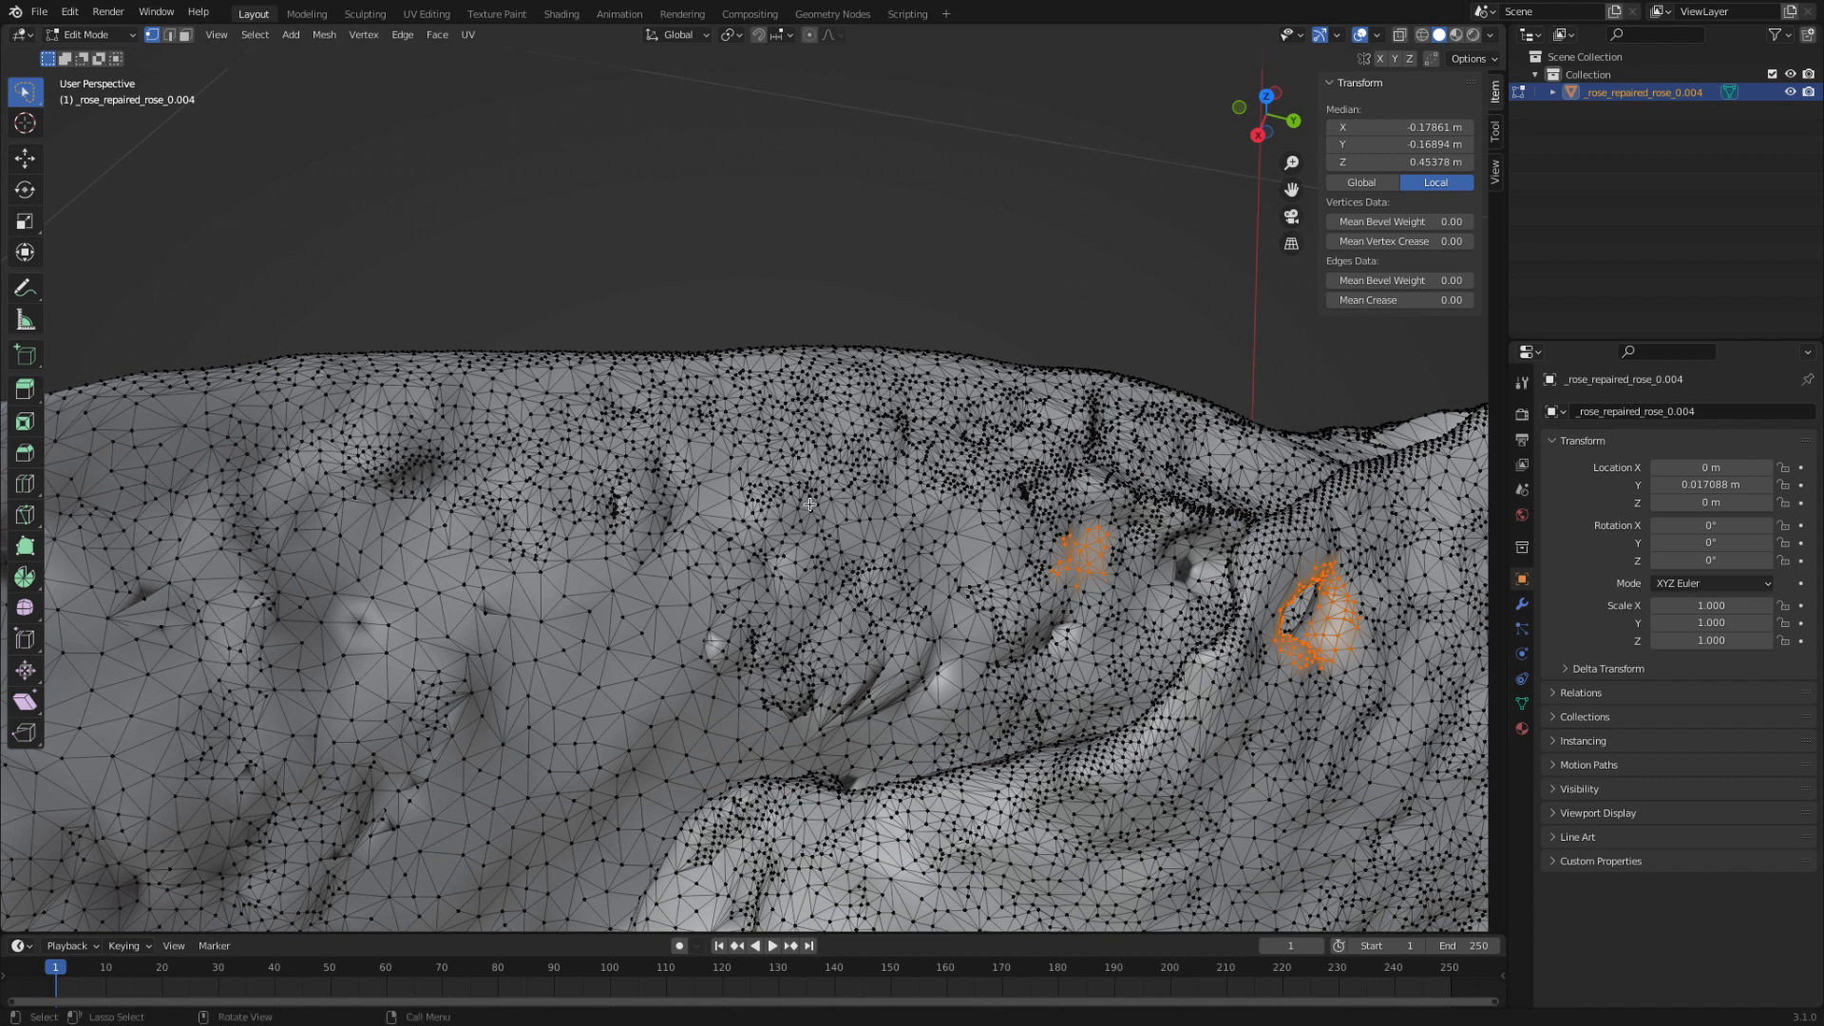
key(g)
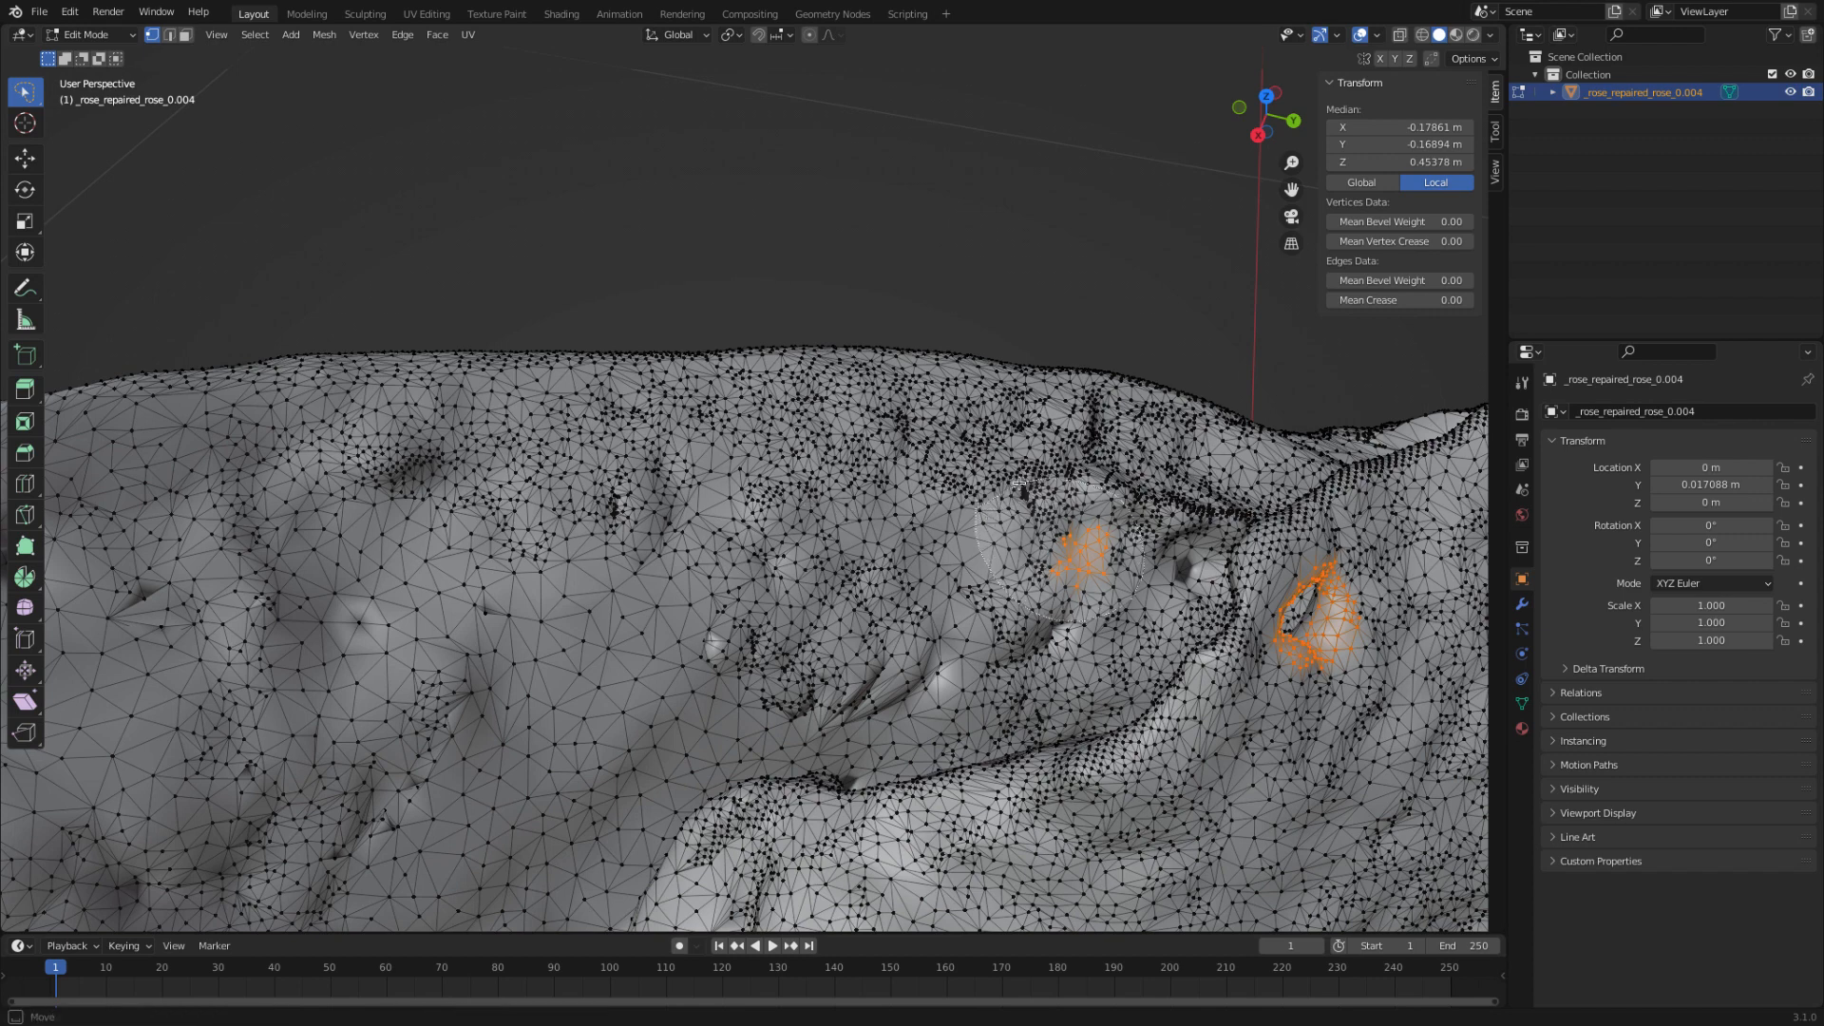
ctrl+shift+right_drag(993, 562, 994, 570)
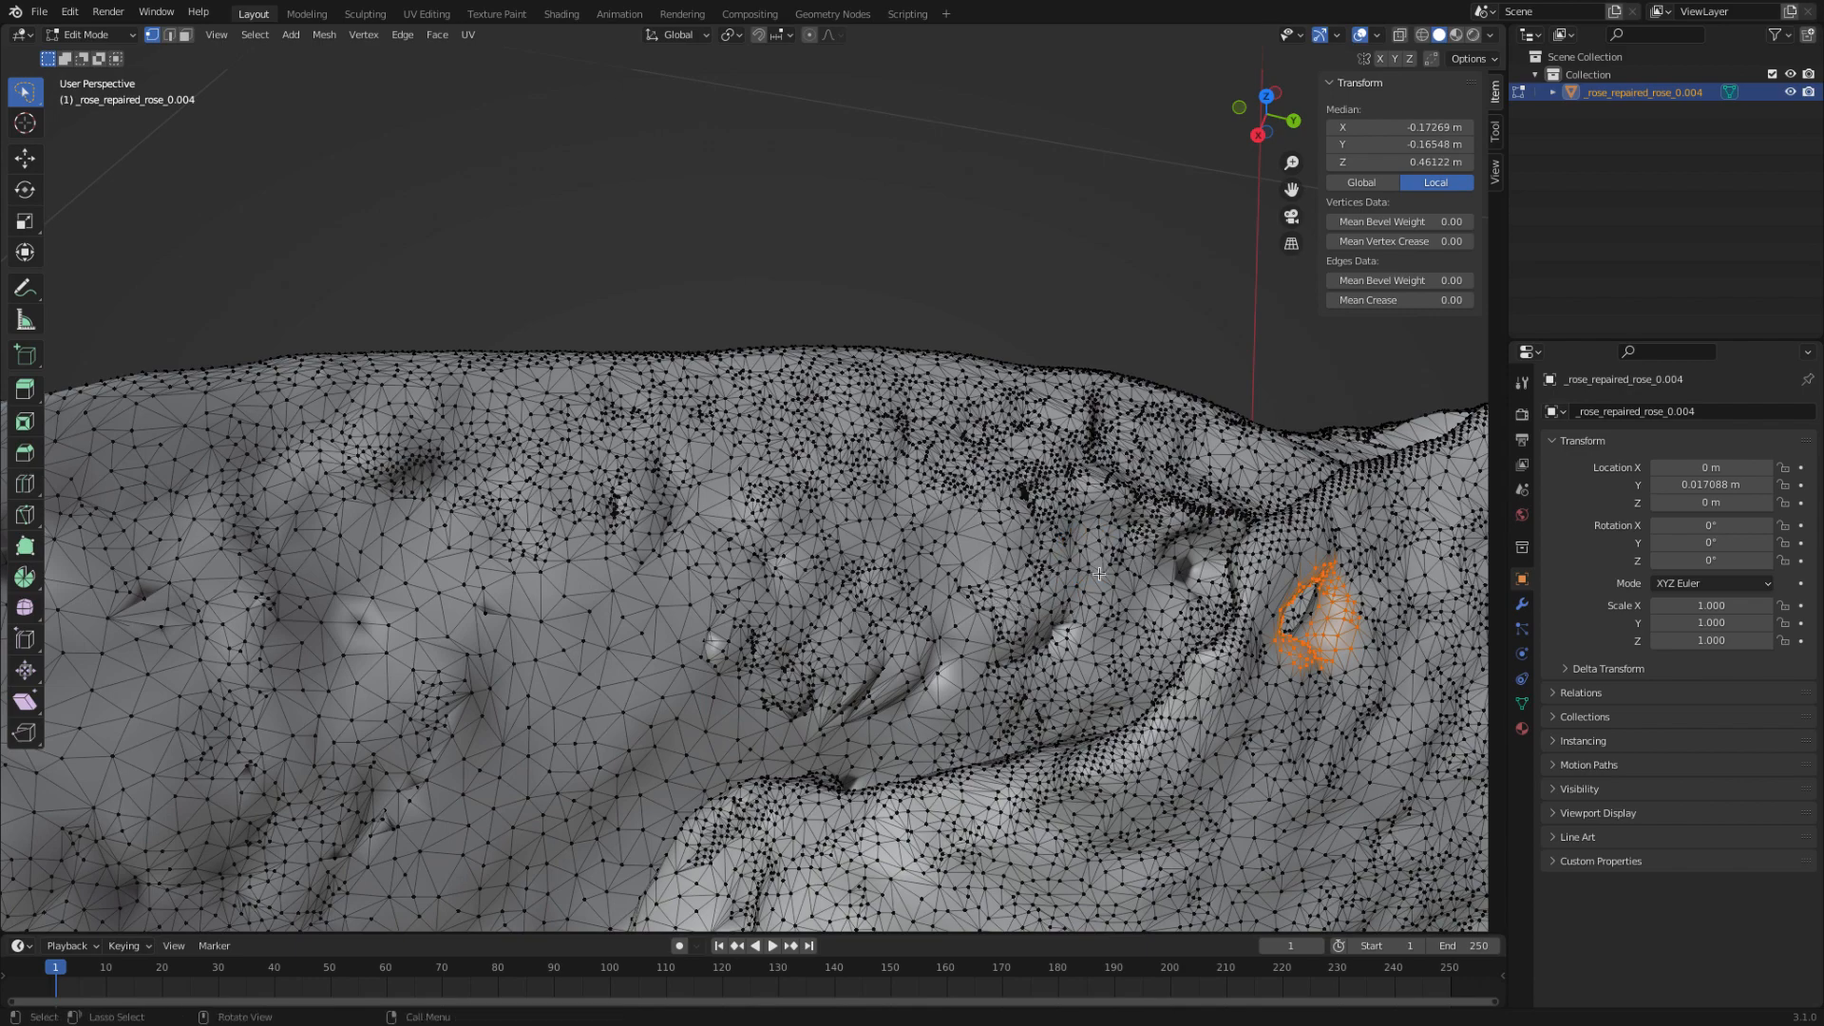
middle_drag(1125, 569, 866, 563)
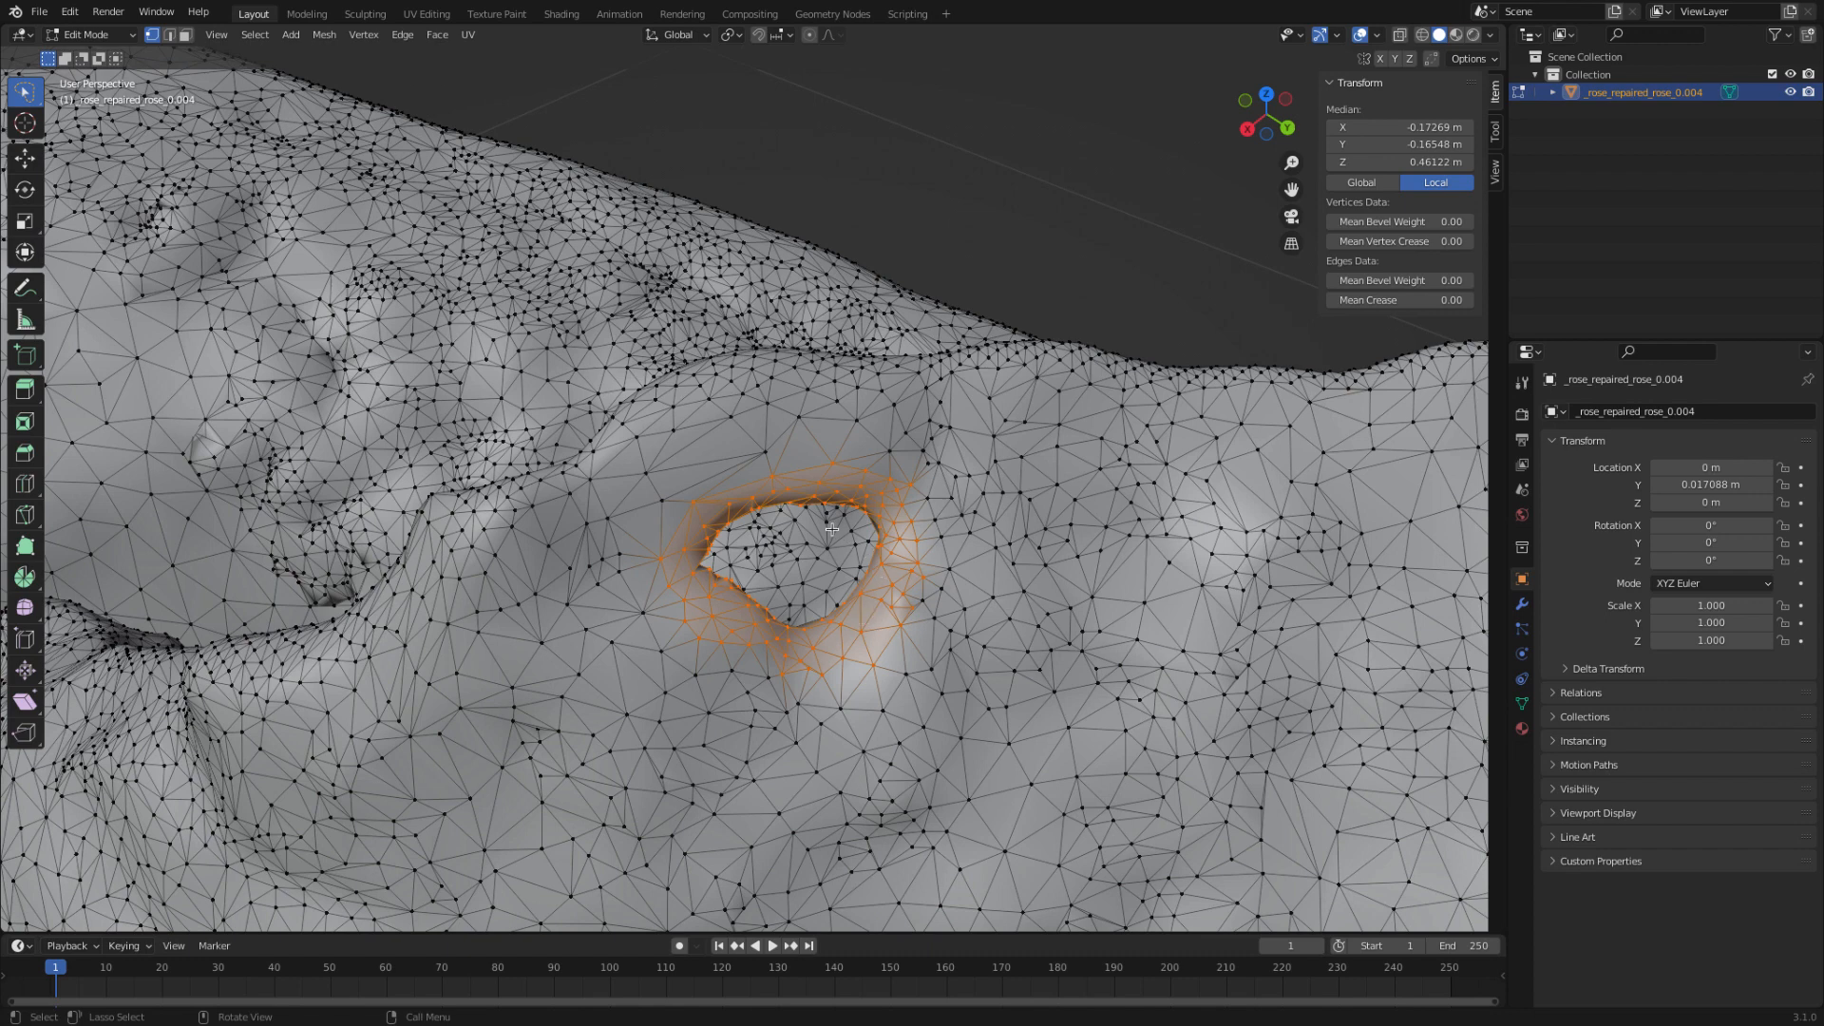
- Close the petal hole by applying Collapse Edges & Faces to the selected ring of vertices
key(x)
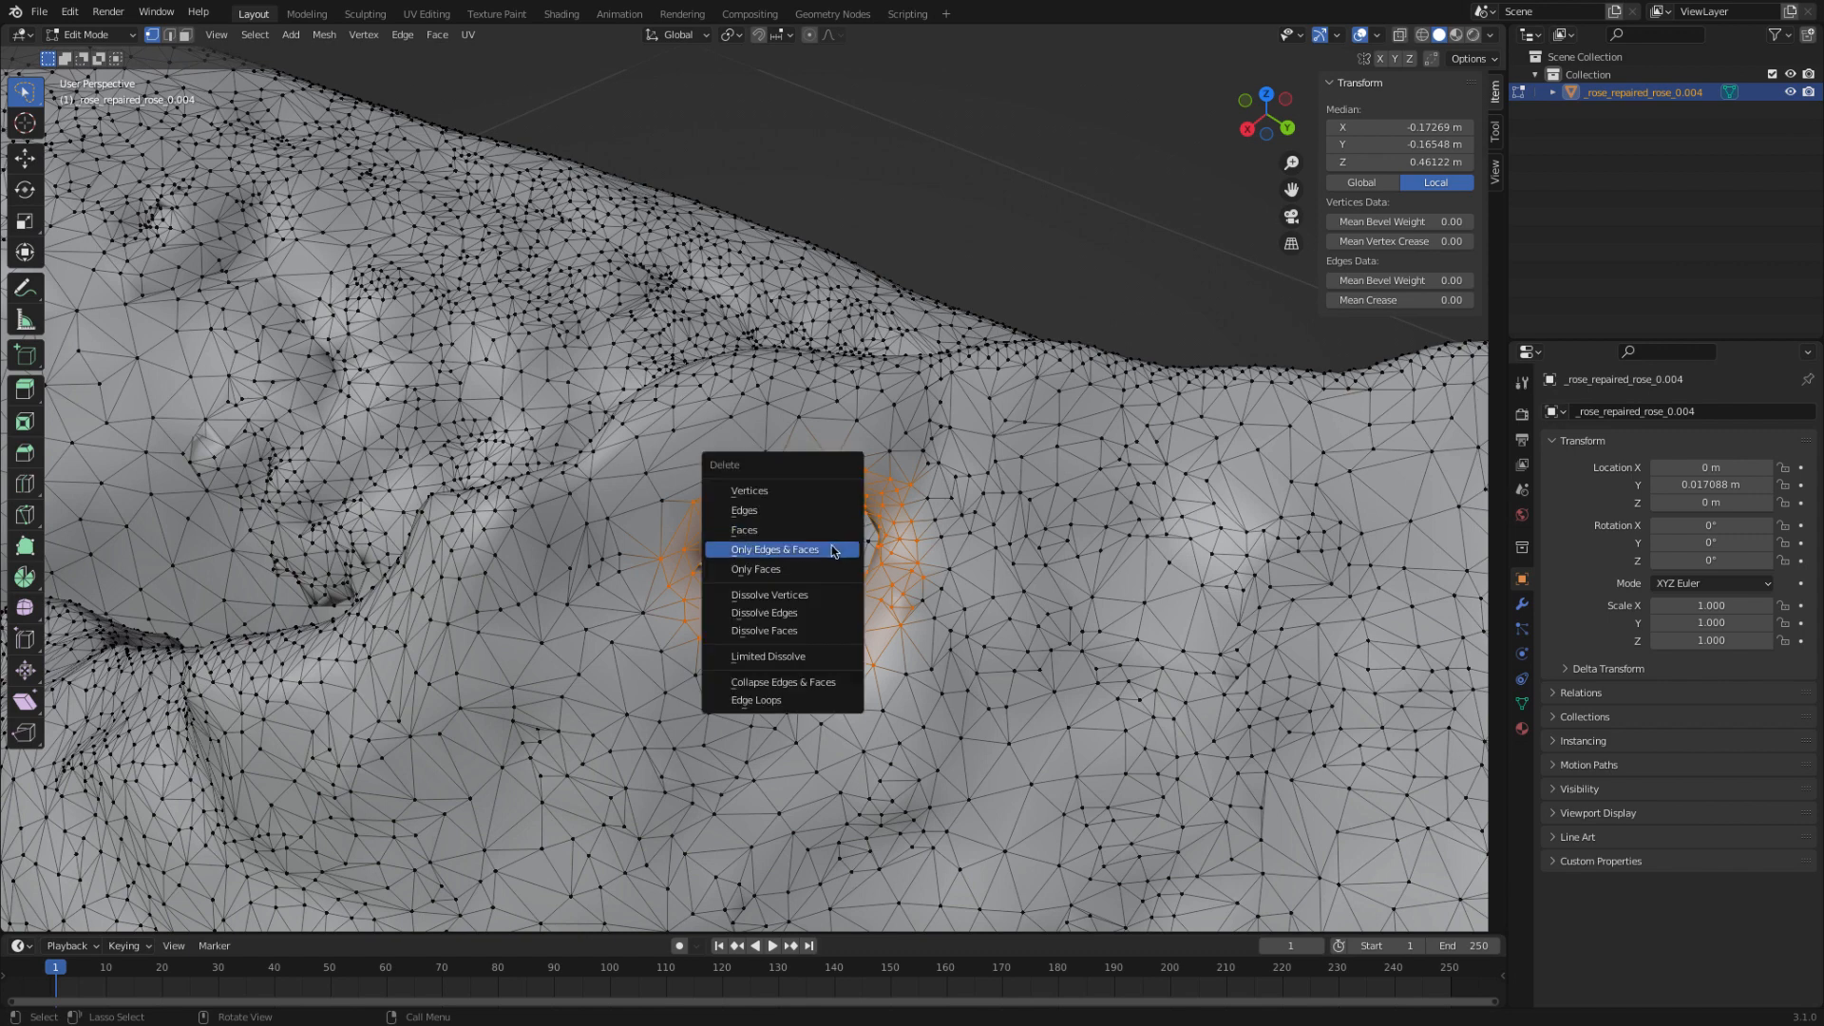
click(799, 683)
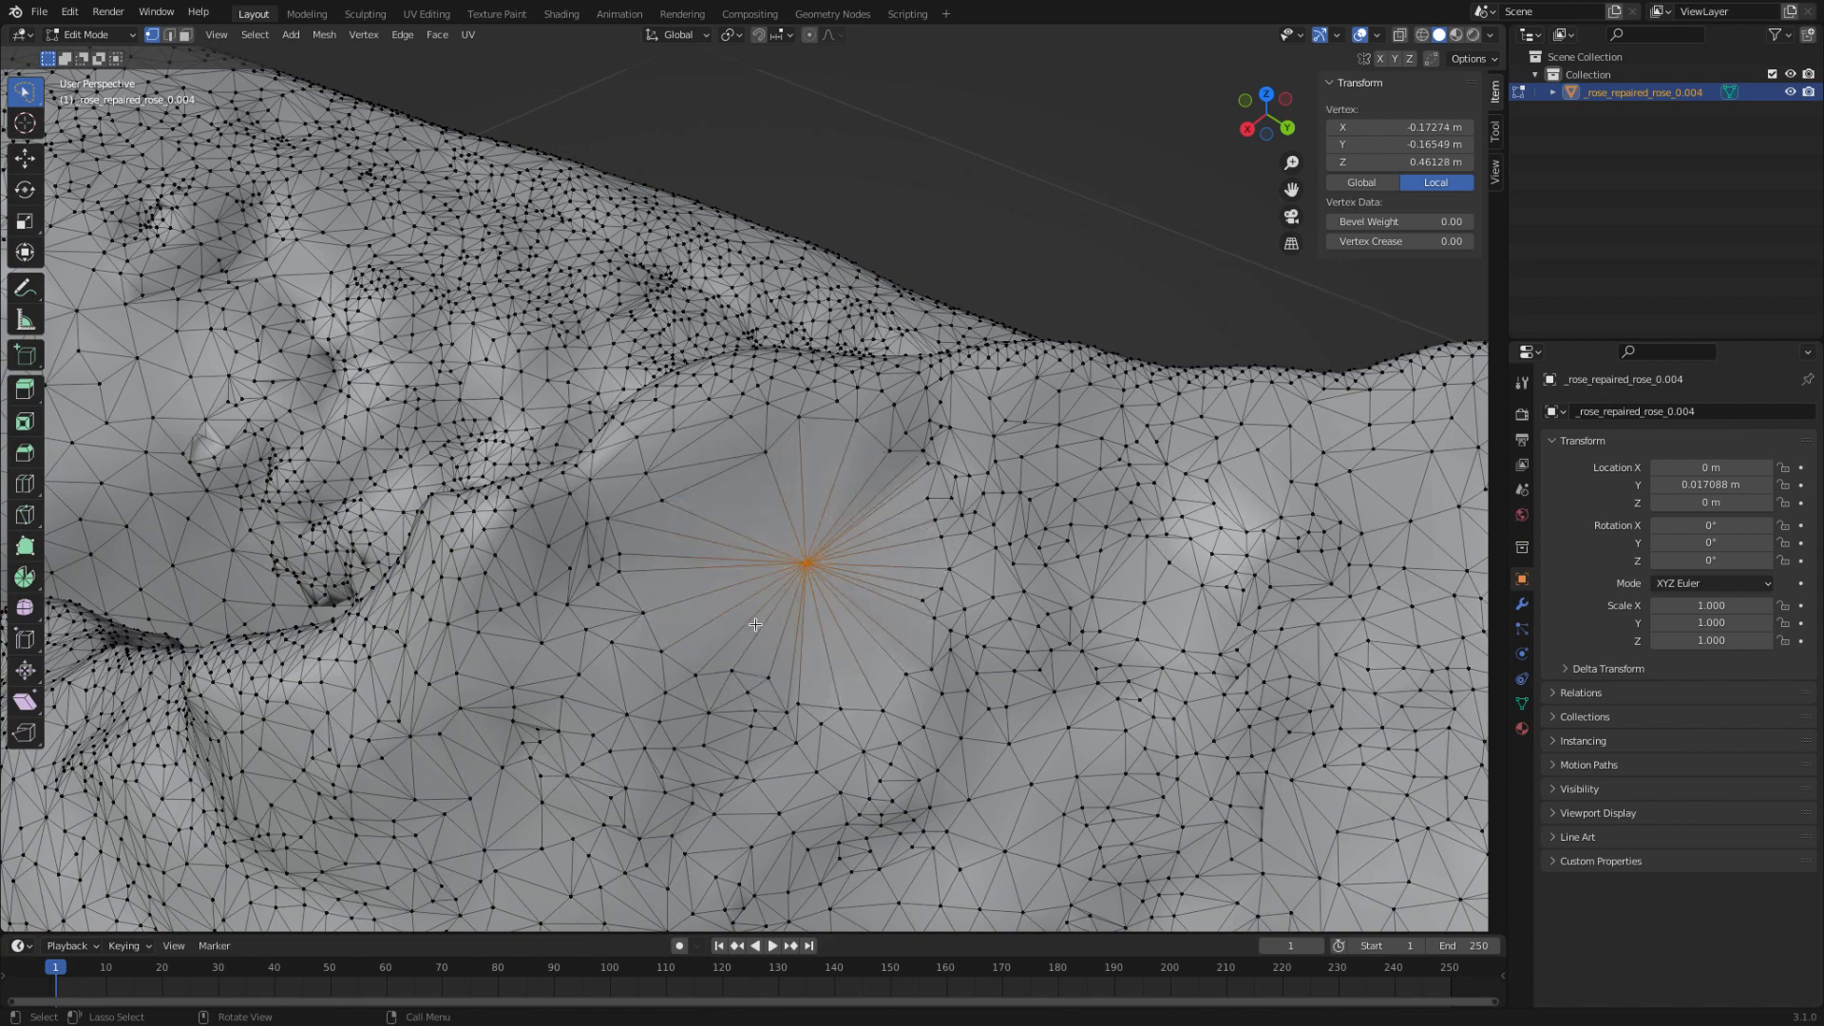
mouse_move(759, 634)
middle_down()
mouse_move(765, 608)
mouse_move(731, 627)
mouse_move(754, 622)
middle_up()
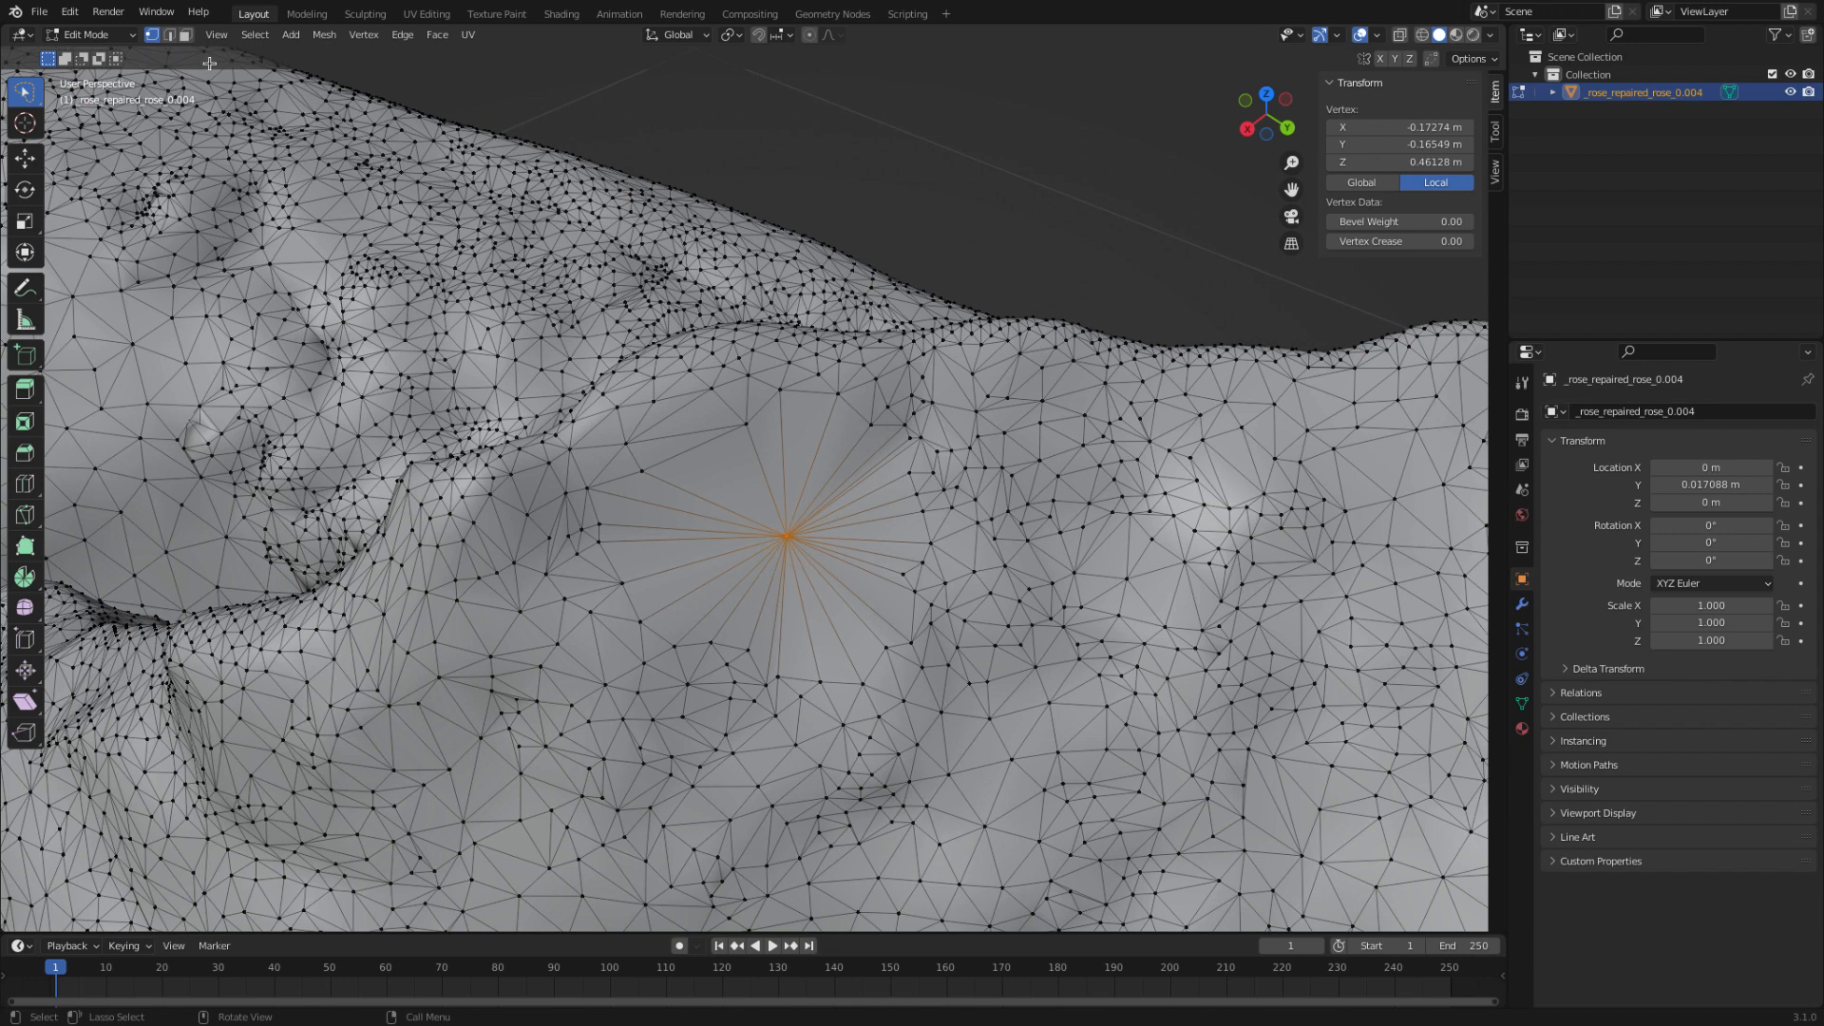
- Switch to Sculpt Mode with the Simplify brush and enable the rose's wireframe display
click(90, 34)
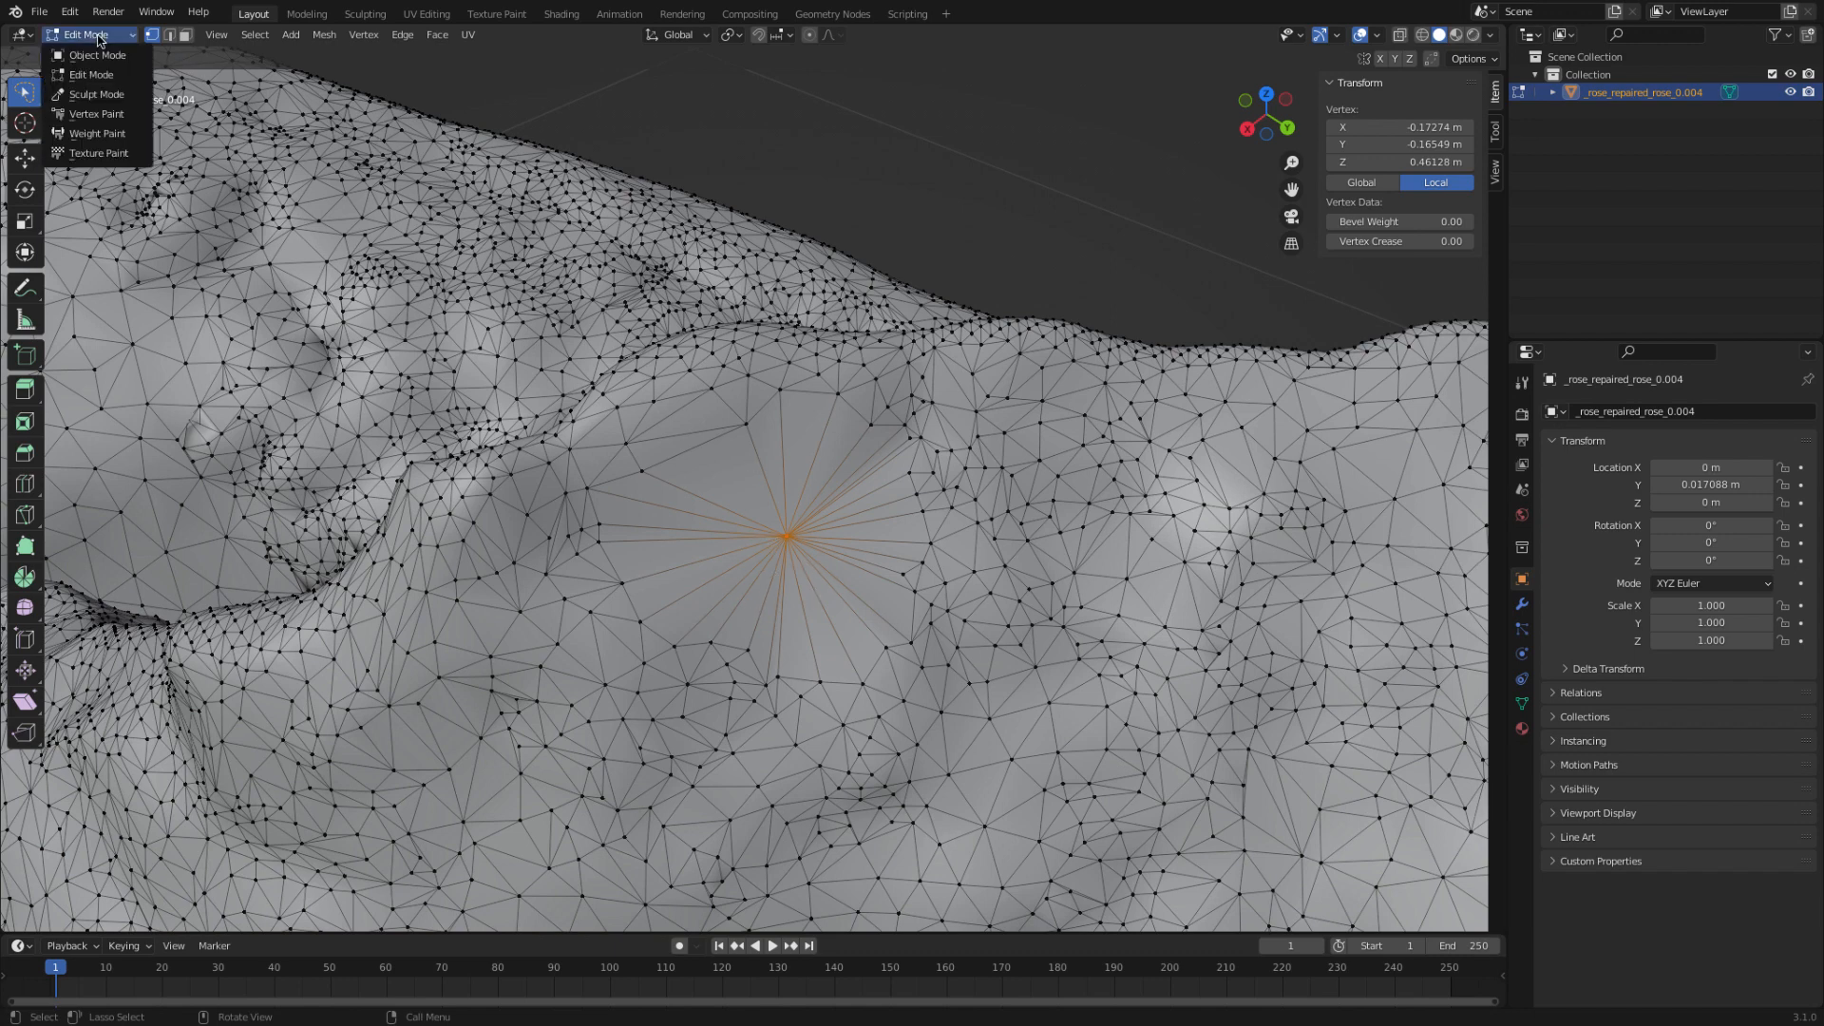
click(96, 94)
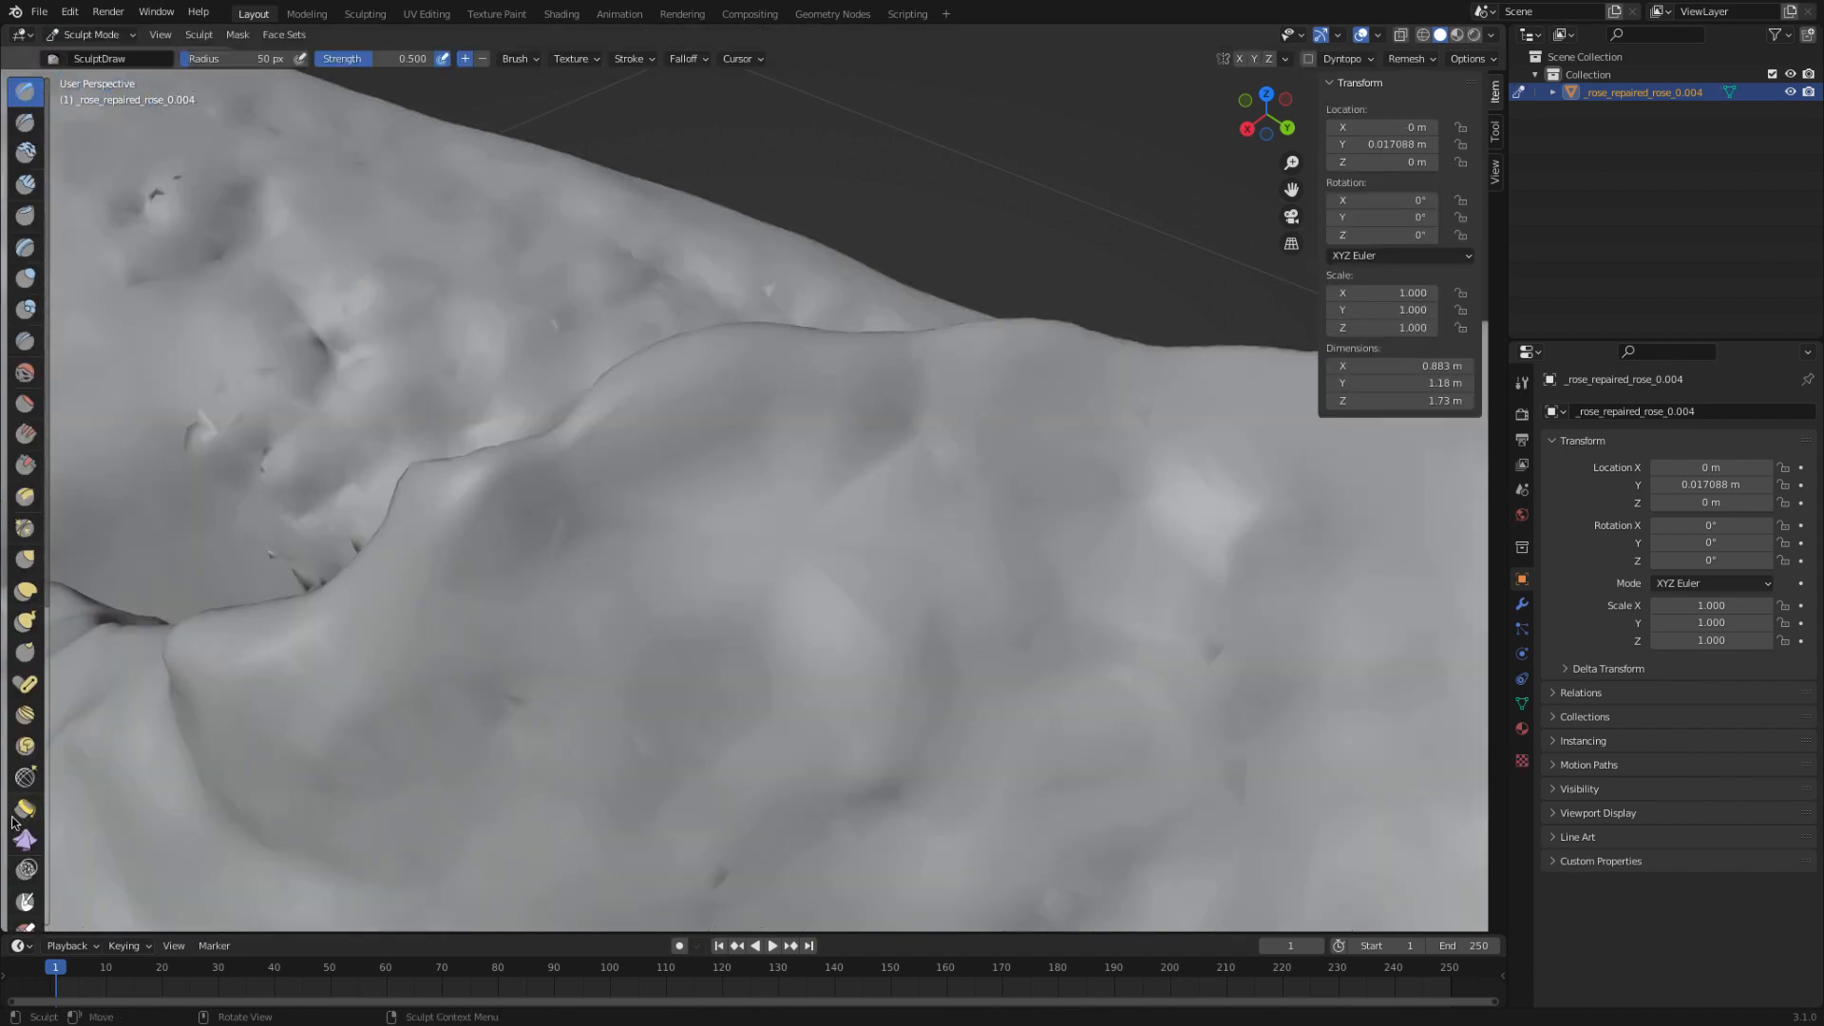
click(28, 869)
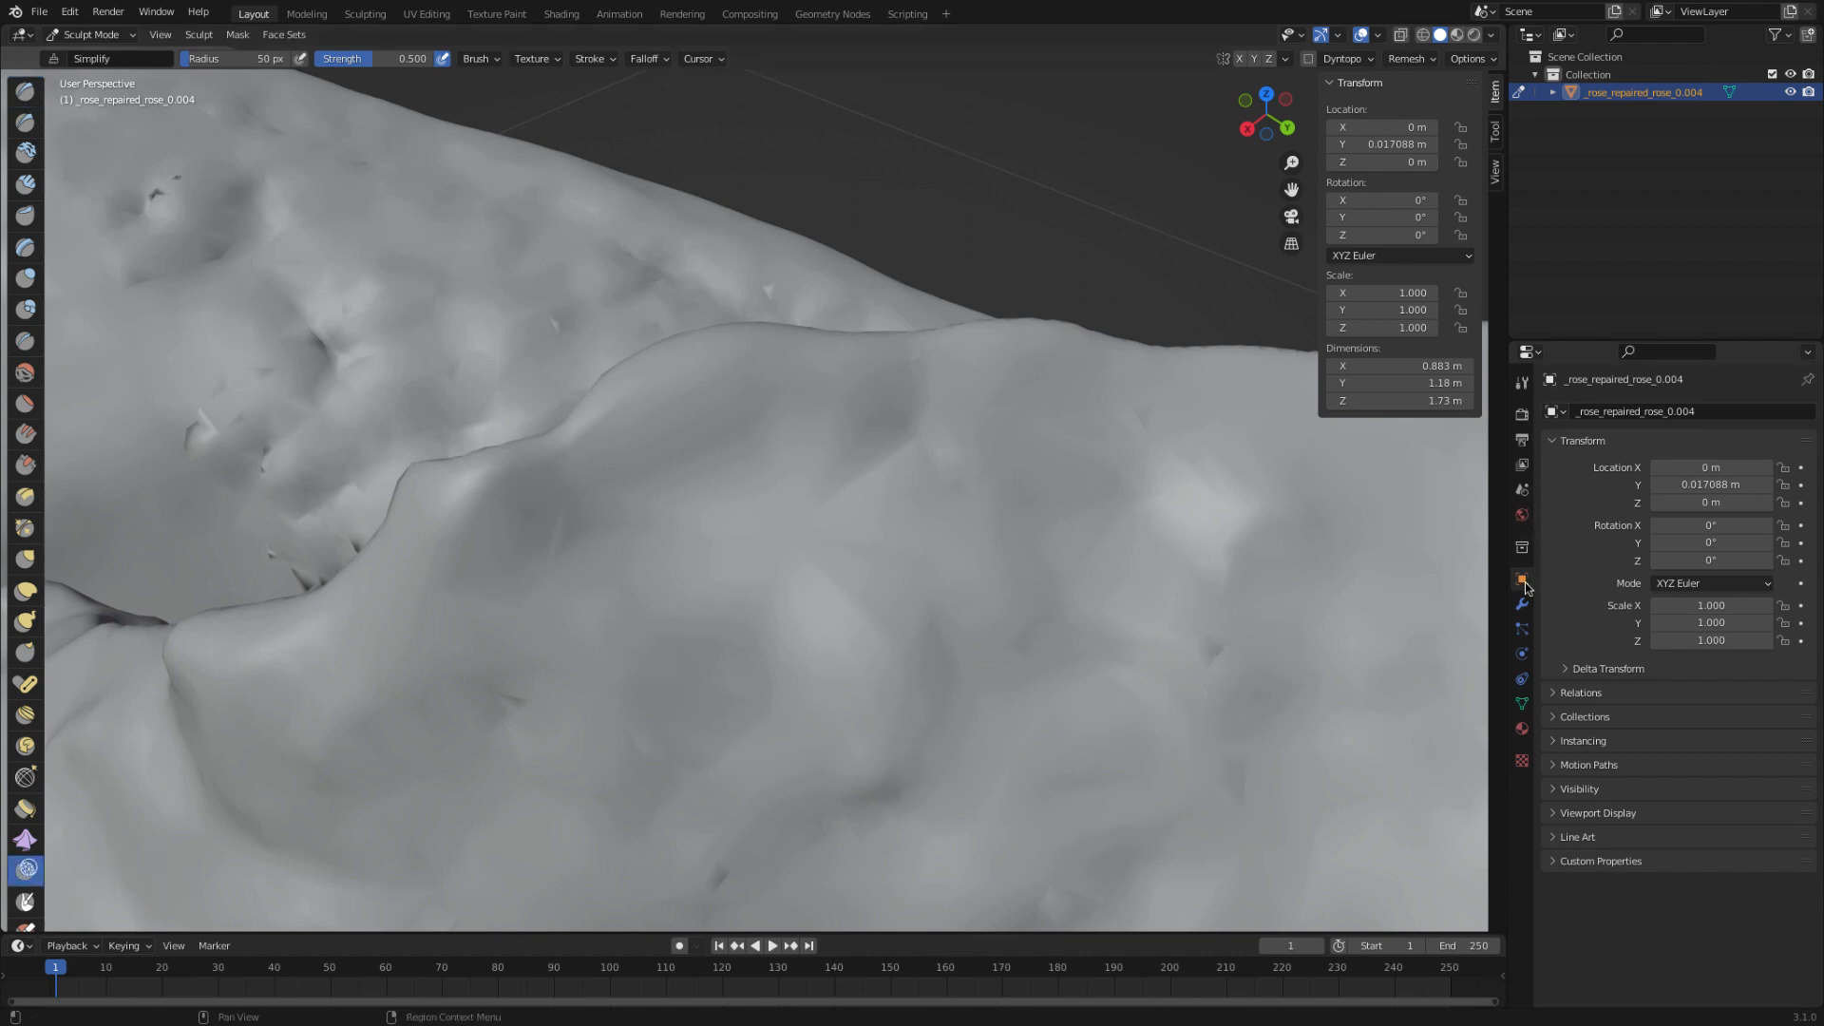
click(1563, 813)
click(1657, 879)
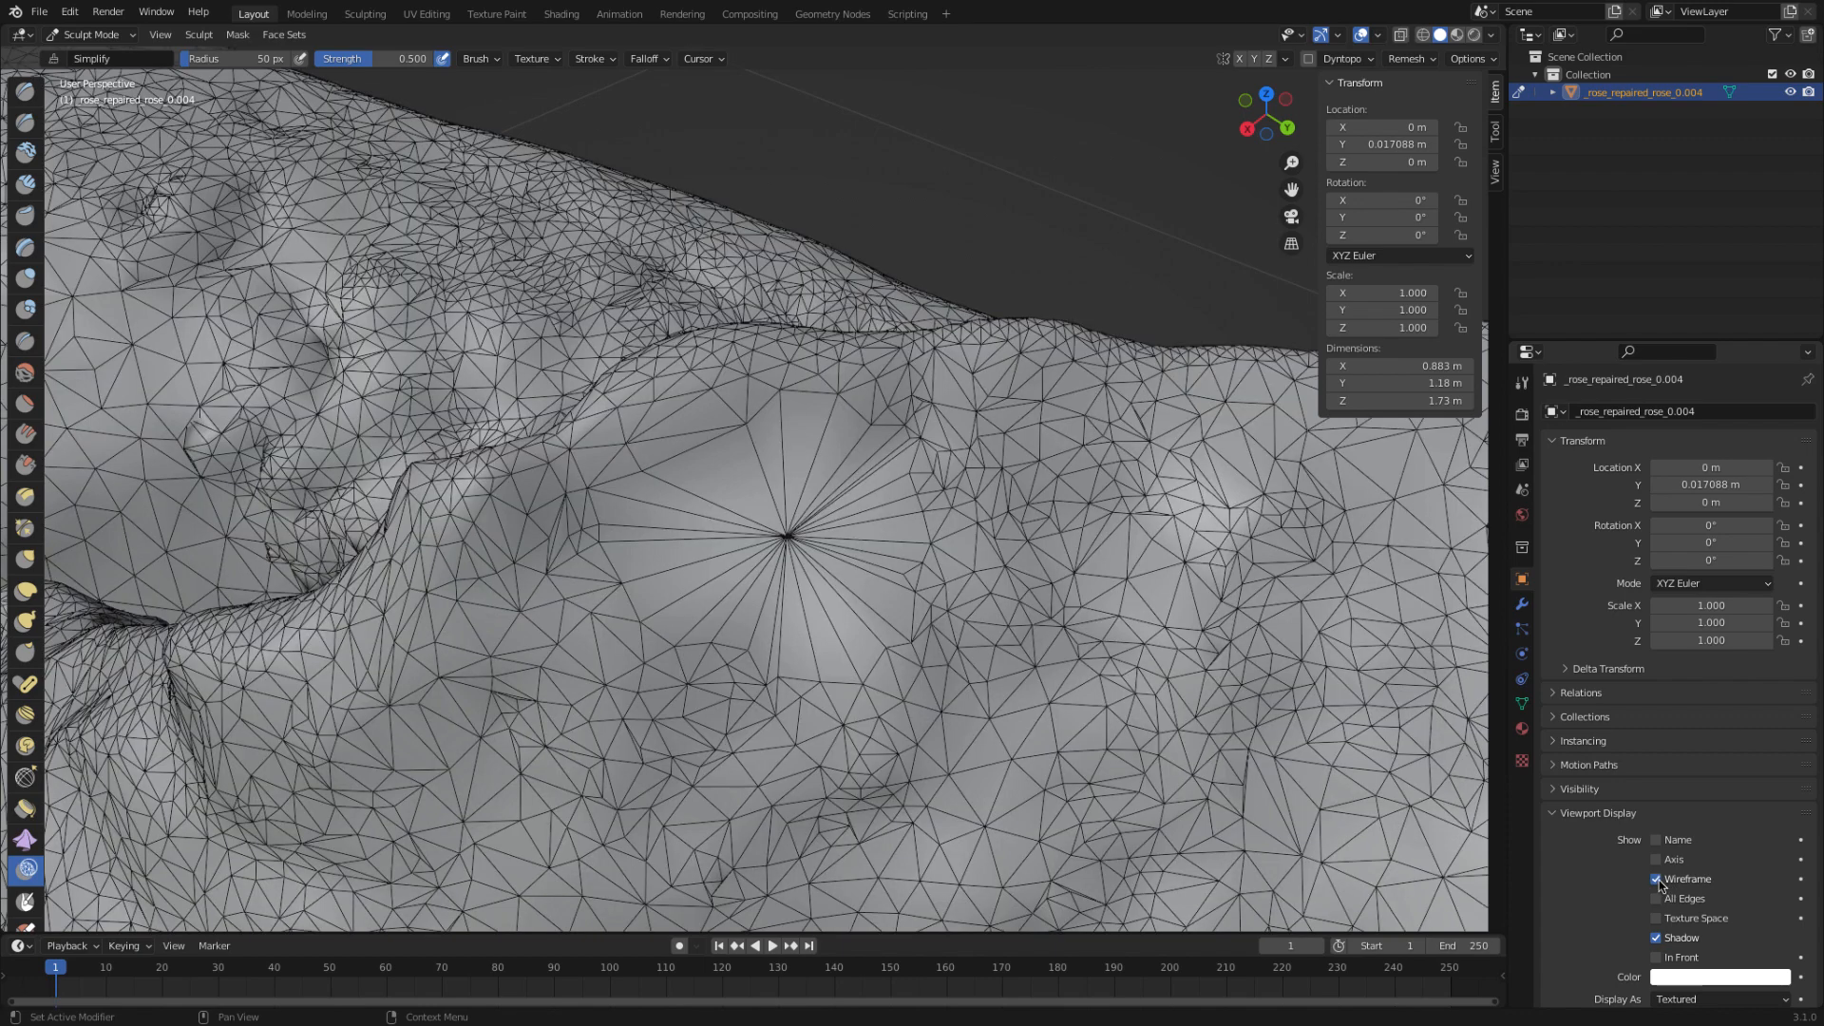
- Enable Dyntopo despite the vertex data and set its detail size to 3 px
click(1521, 384)
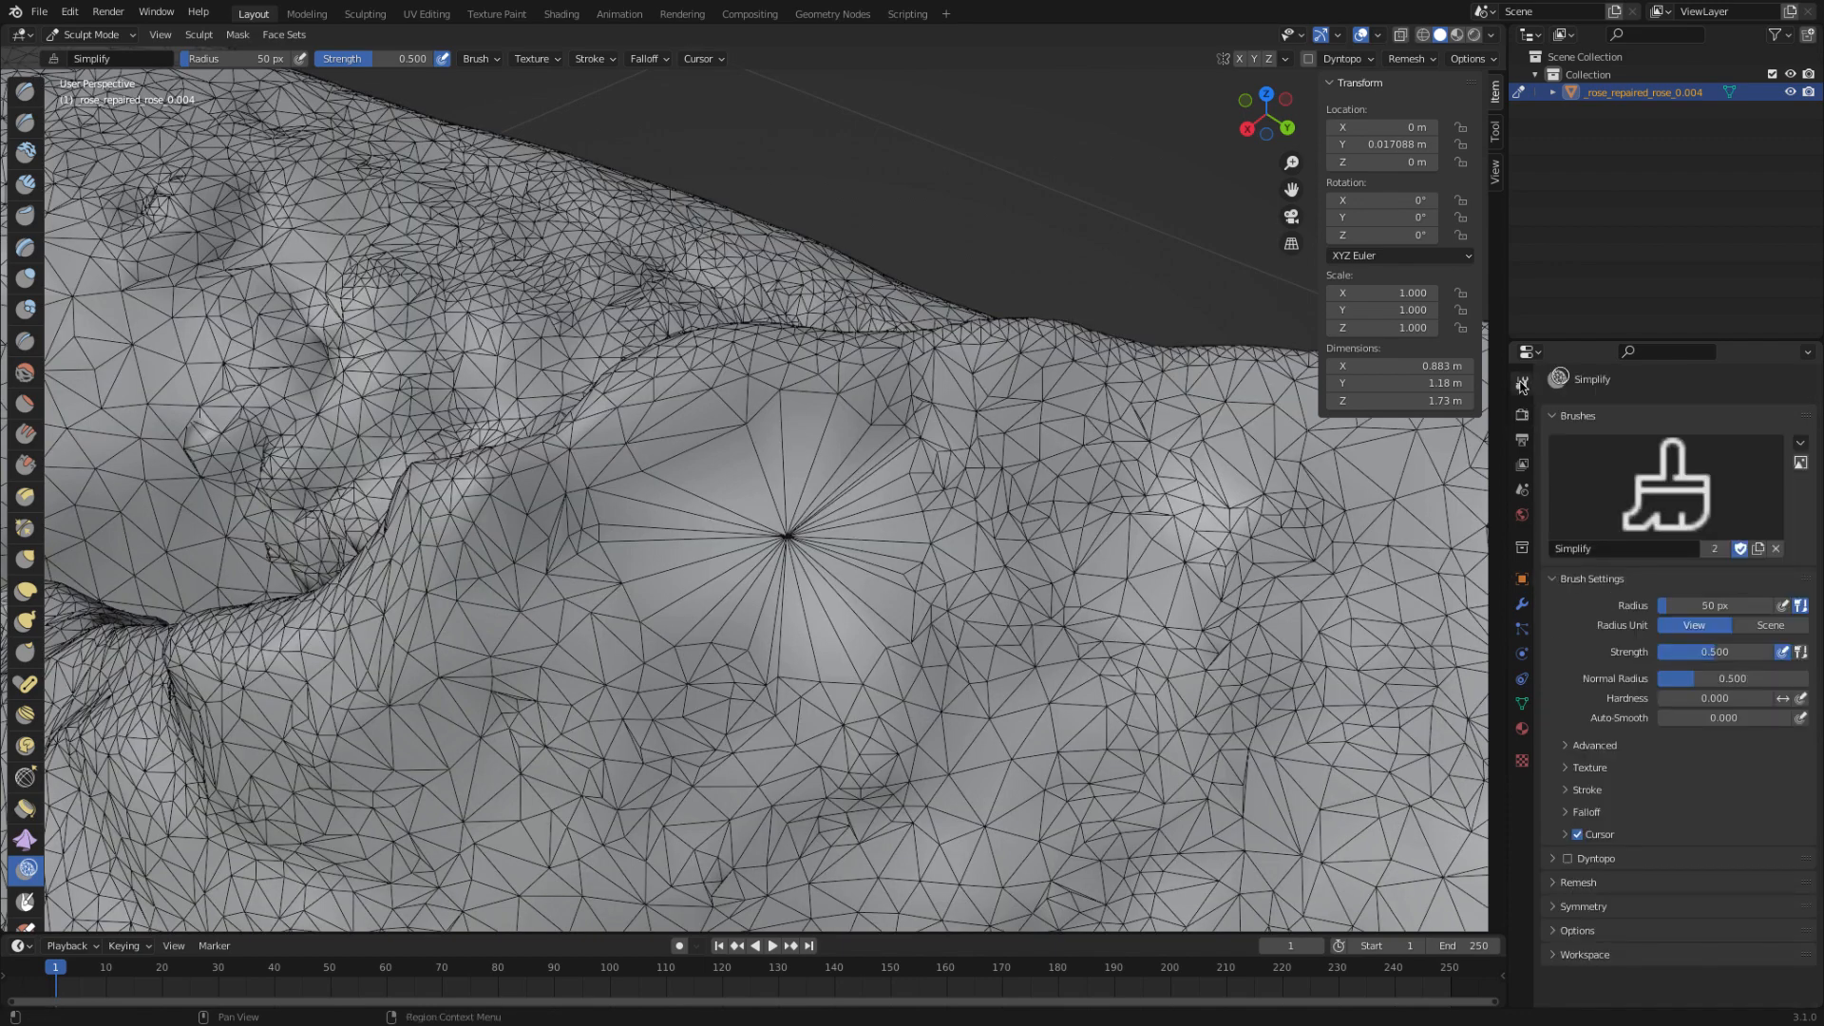
click(1568, 859)
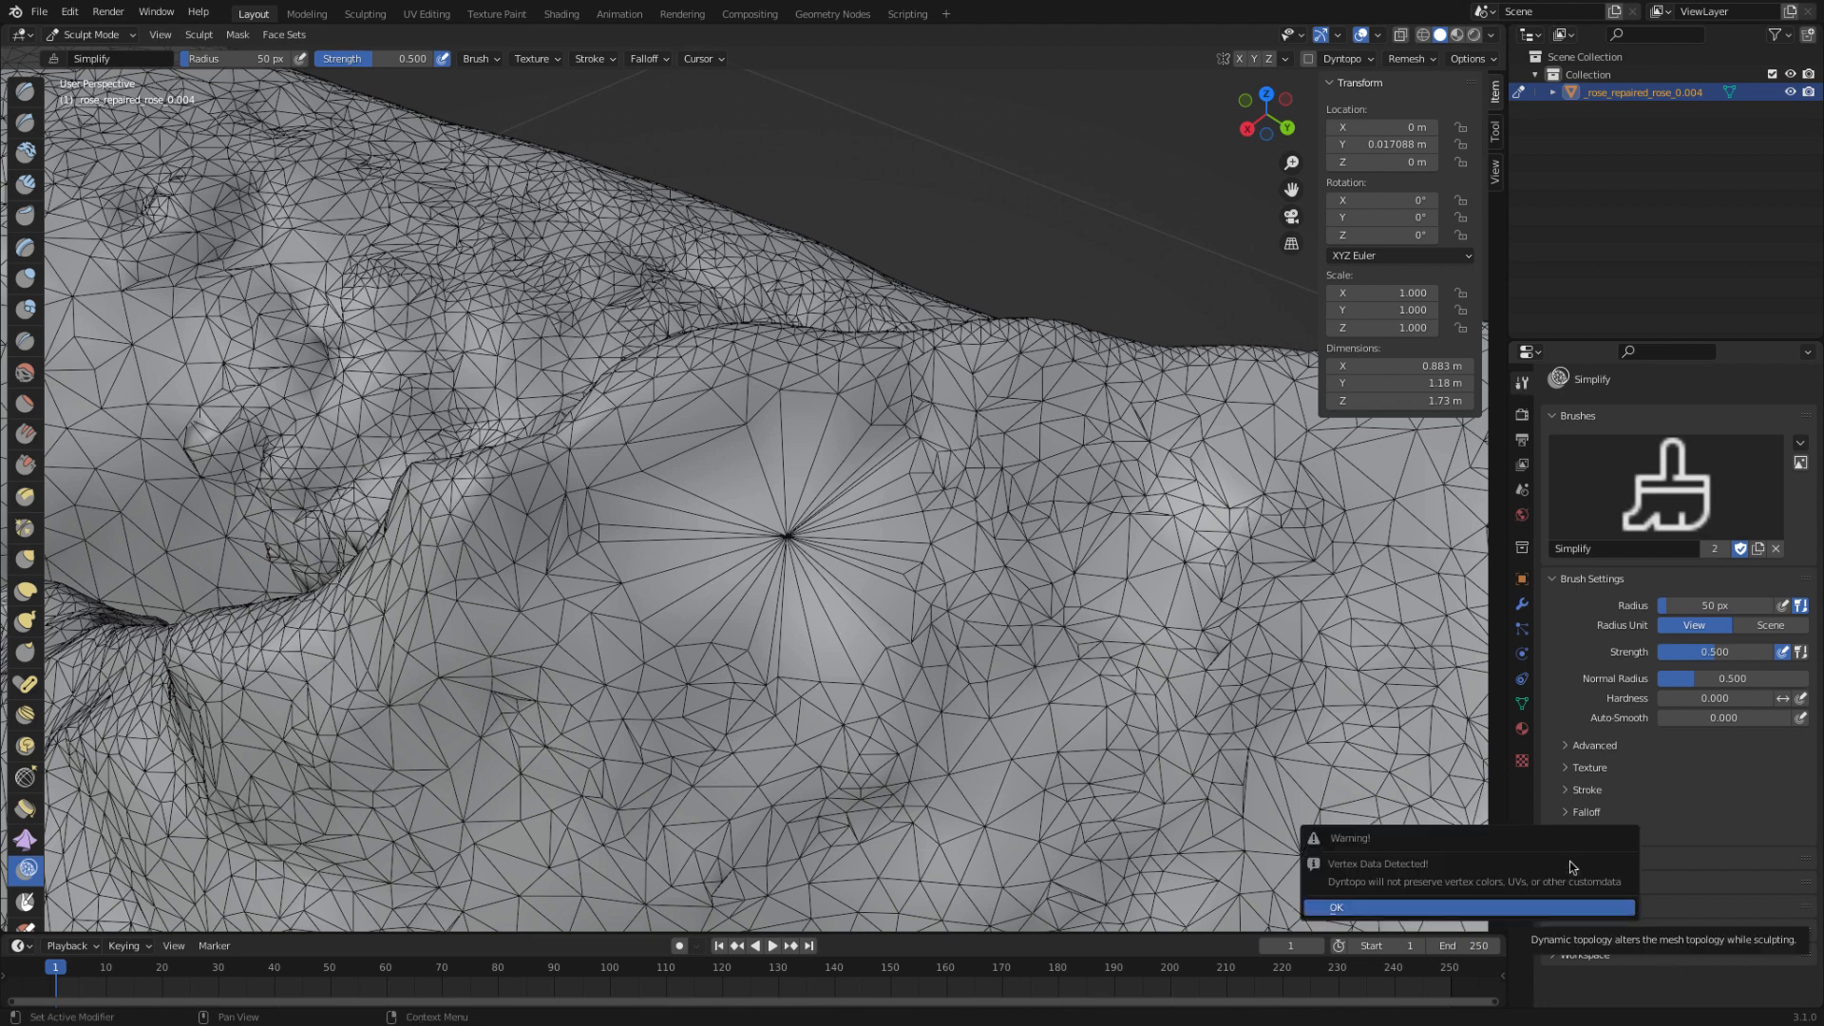
click(1377, 908)
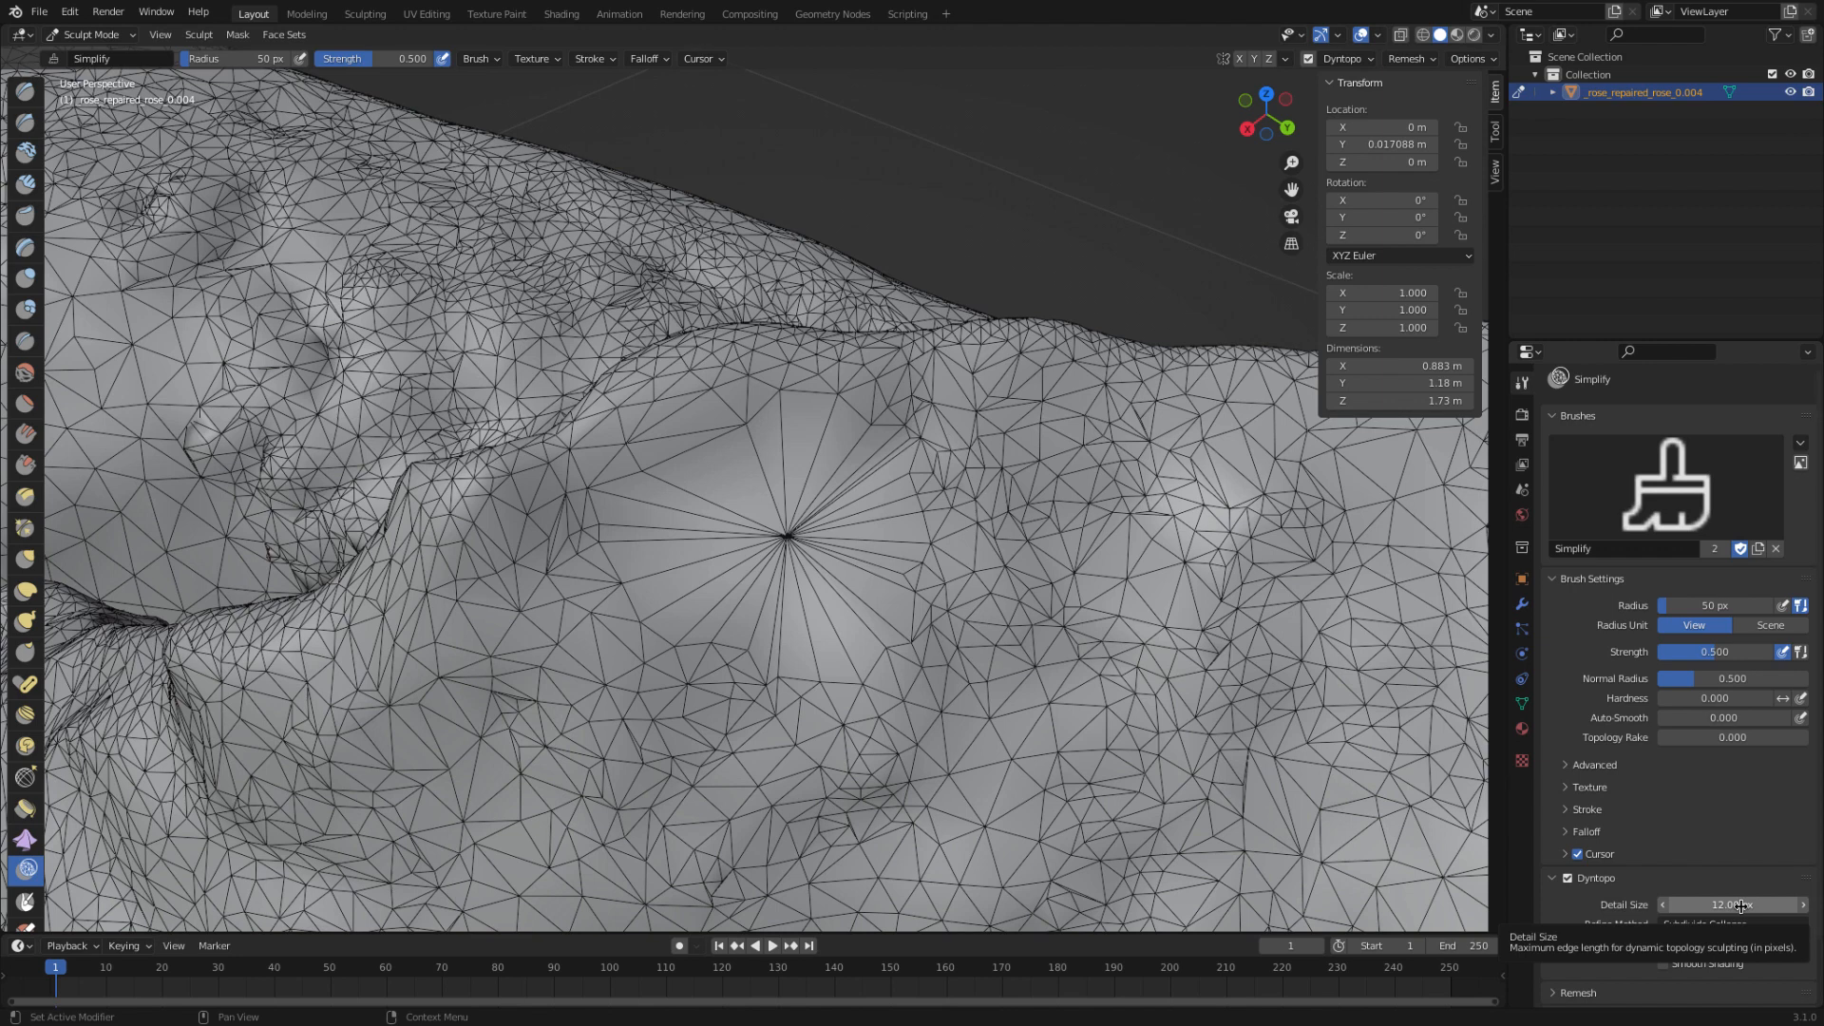
click(1737, 903)
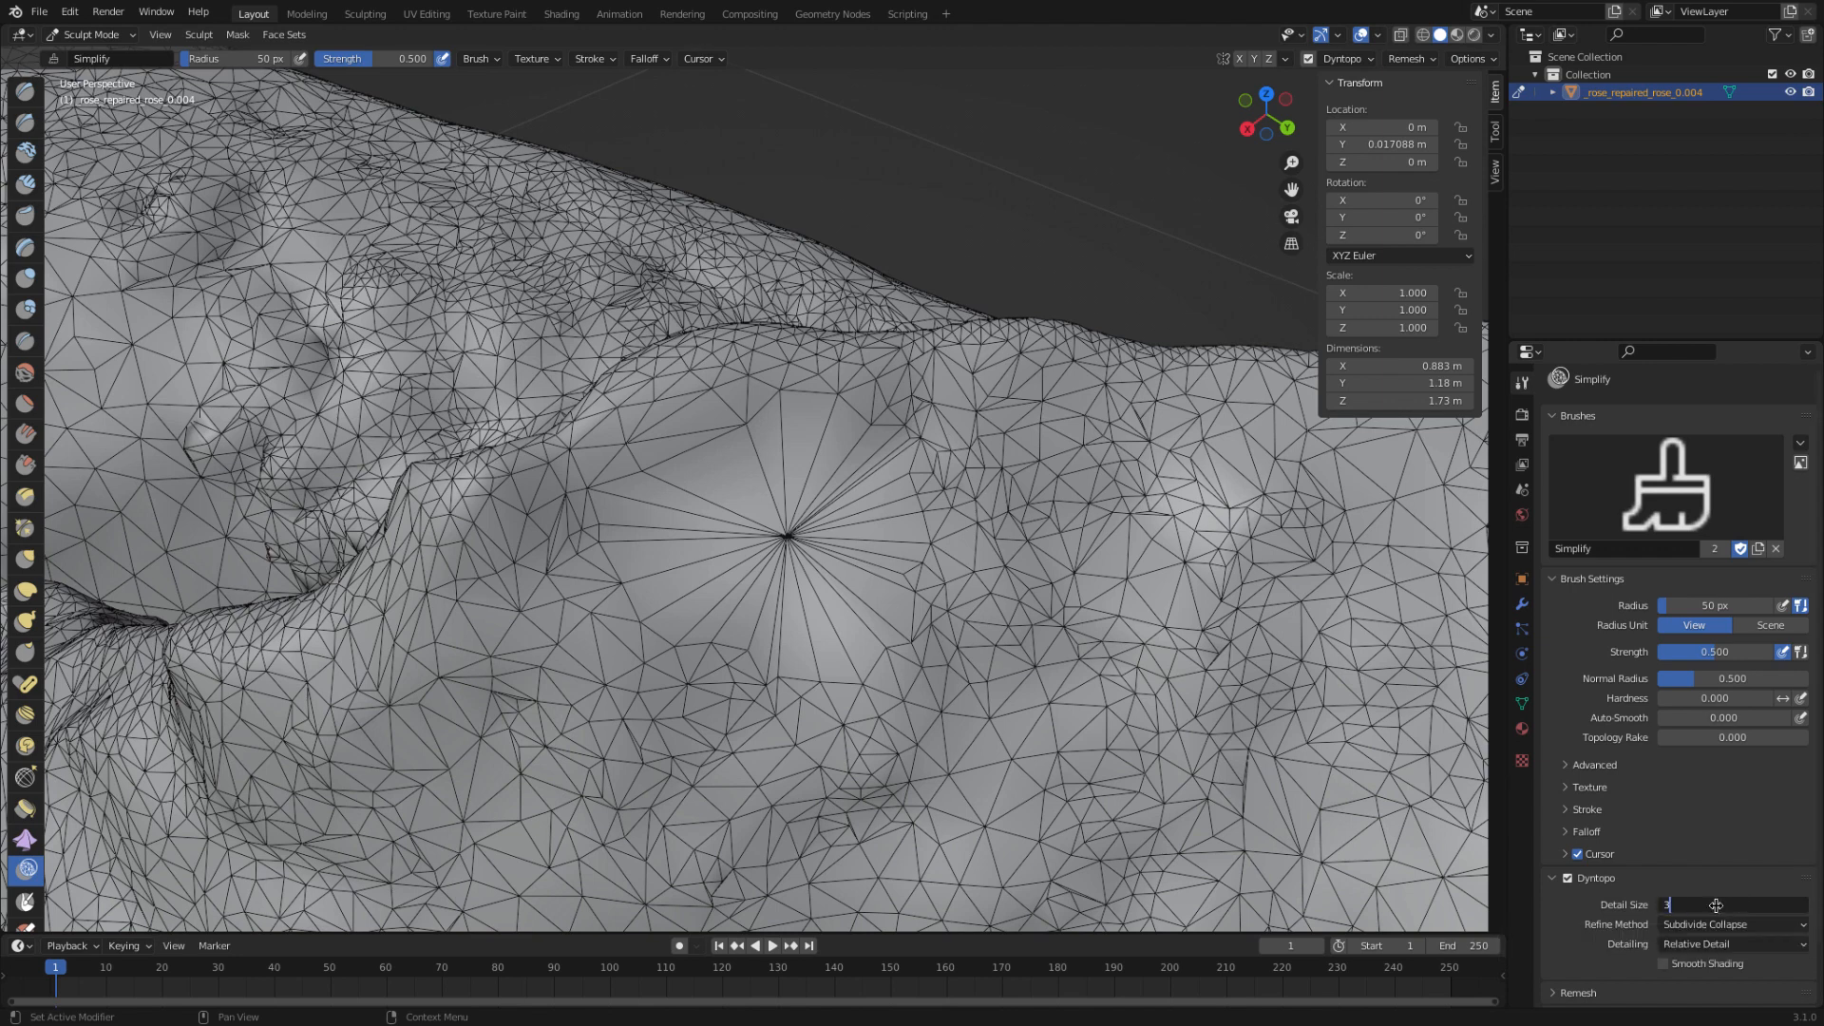
key(Return)
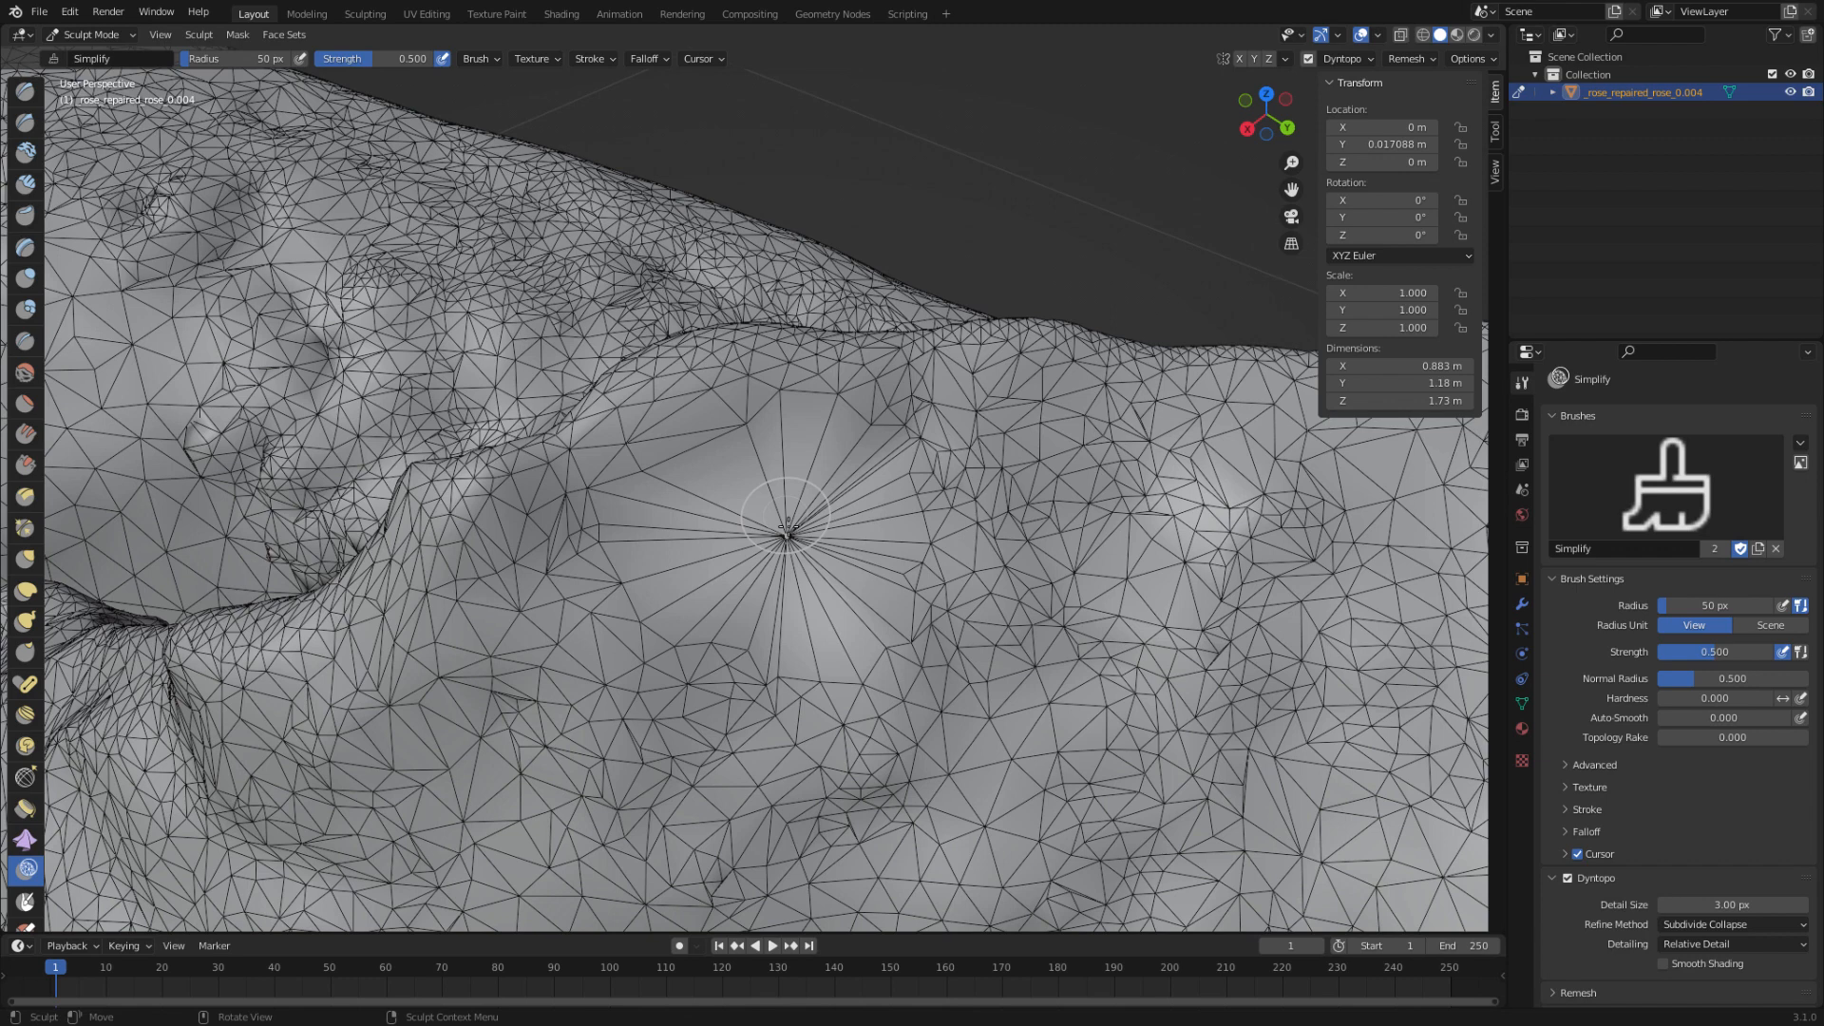
- Set the Dyntopo detail size to 12 px and re-mesh the collapsed petal patch with the Simplify brush
drag(786, 522, 801, 549)
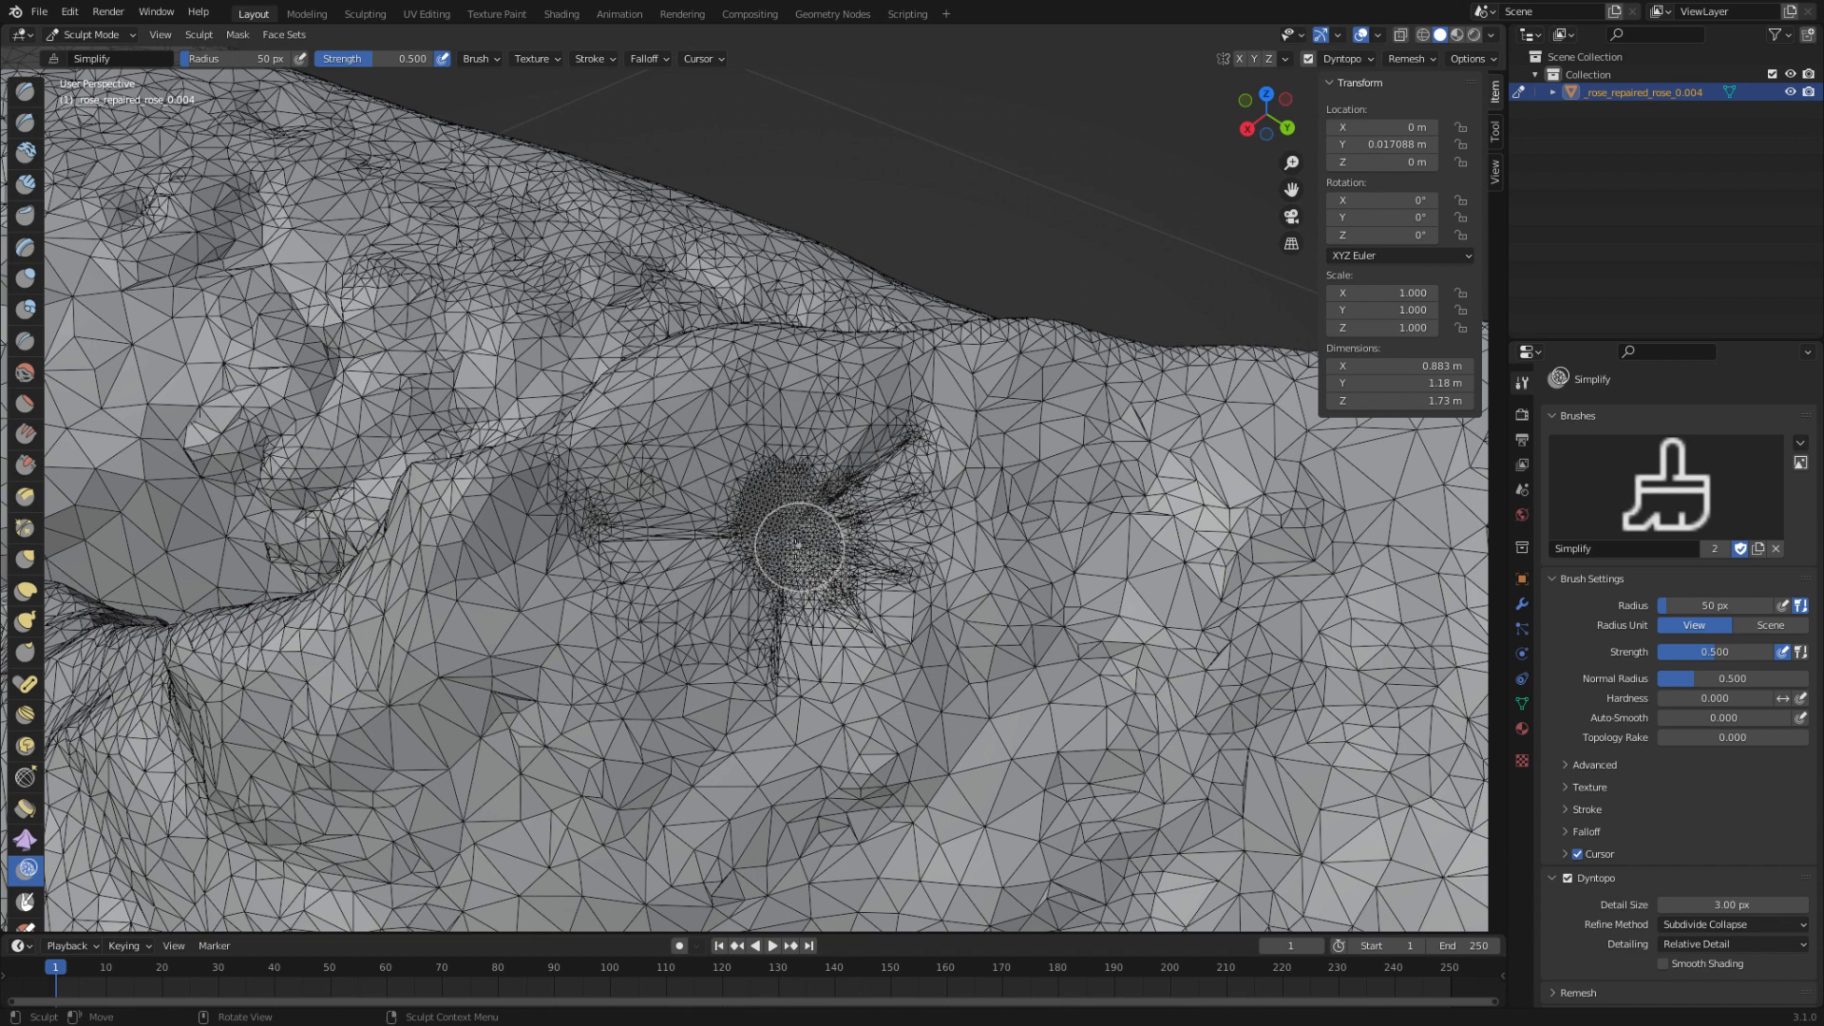
click(1737, 904)
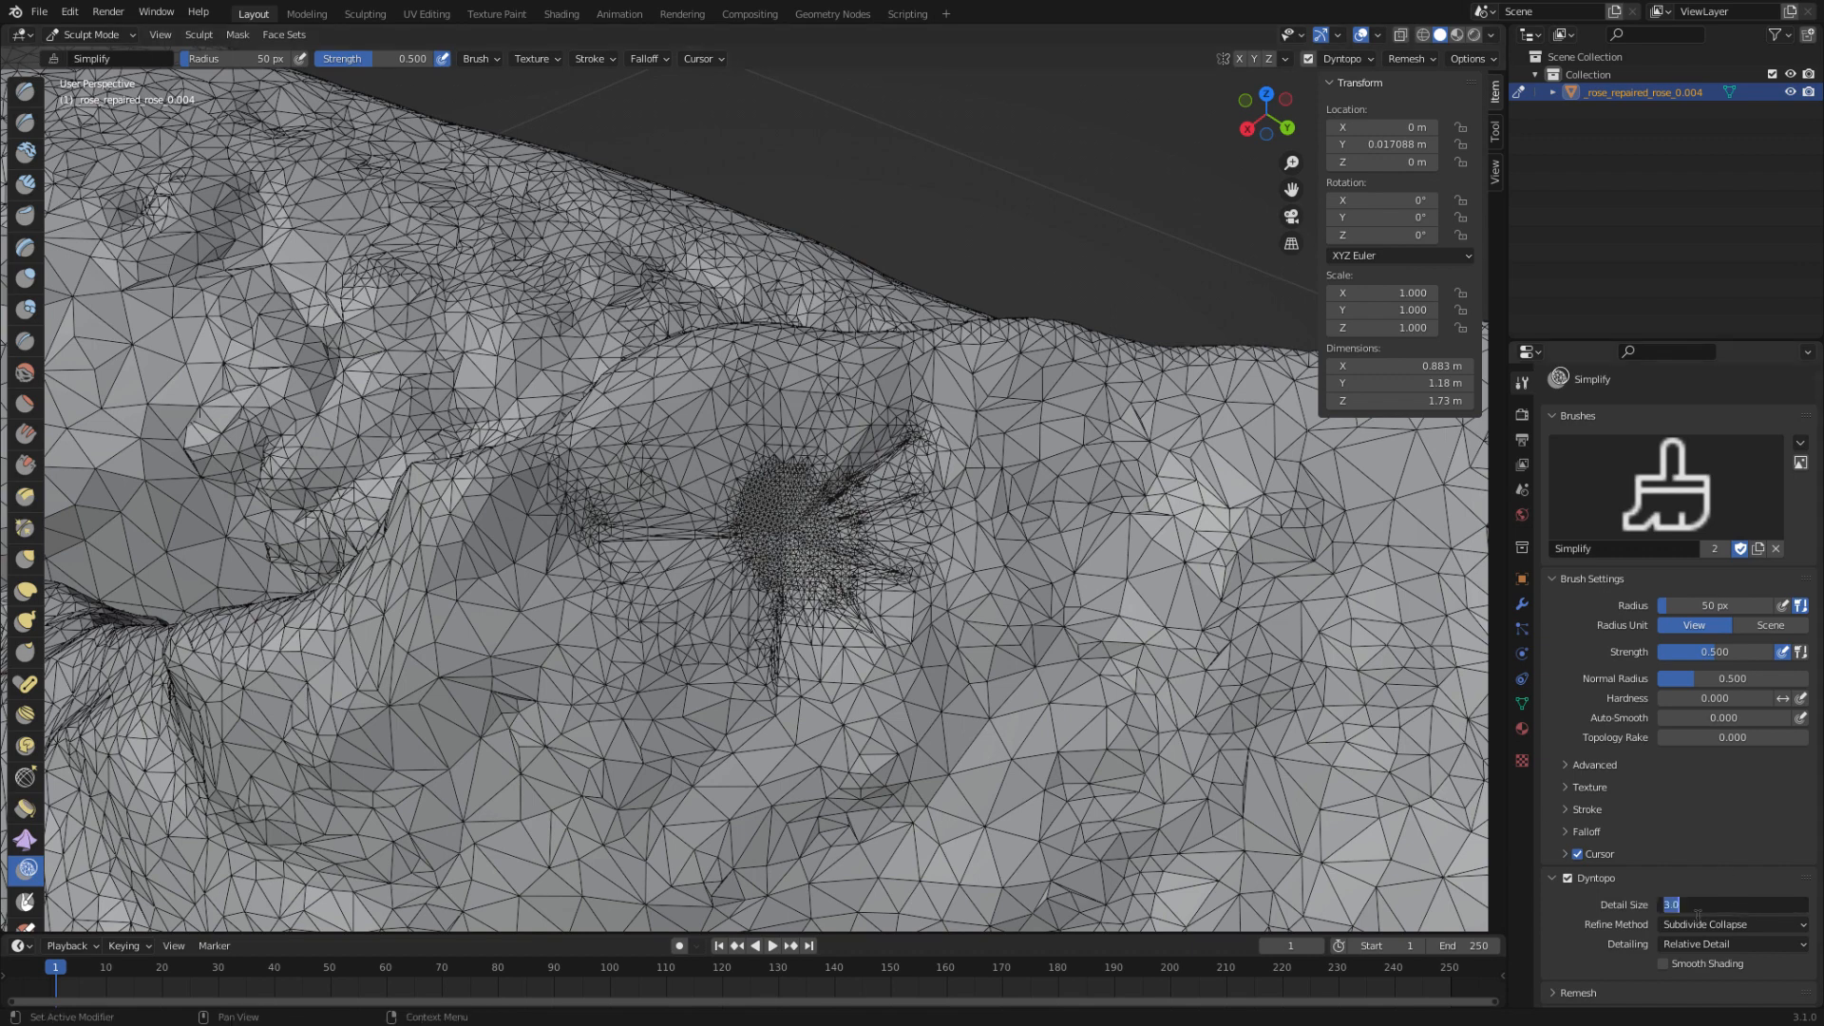
text(12)
key(Return)
mouse_move(803, 540)
mouse_down()
mouse_move(836, 608)
mouse_move(884, 470)
mouse_move(708, 480)
mouse_move(719, 526)
mouse_move(618, 513)
mouse_move(760, 722)
mouse_move(886, 440)
mouse_up()
- Inspect the rose's petals and rim from several sides for remaining mesh defects
scroll(672, 497, up, 6)
mouse_move(672, 497)
middle_down()
mouse_move(670, 513)
mouse_move(659, 493)
mouse_move(736, 506)
mouse_move(535, 478)
mouse_move(598, 362)
mouse_move(786, 456)
mouse_move(749, 653)
mouse_move(767, 638)
middle_up()
scroll(659, 493, down, 3)
scroll(663, 504, up, 3)
scroll(663, 505, down, 3)
scroll(663, 504, down, 4)
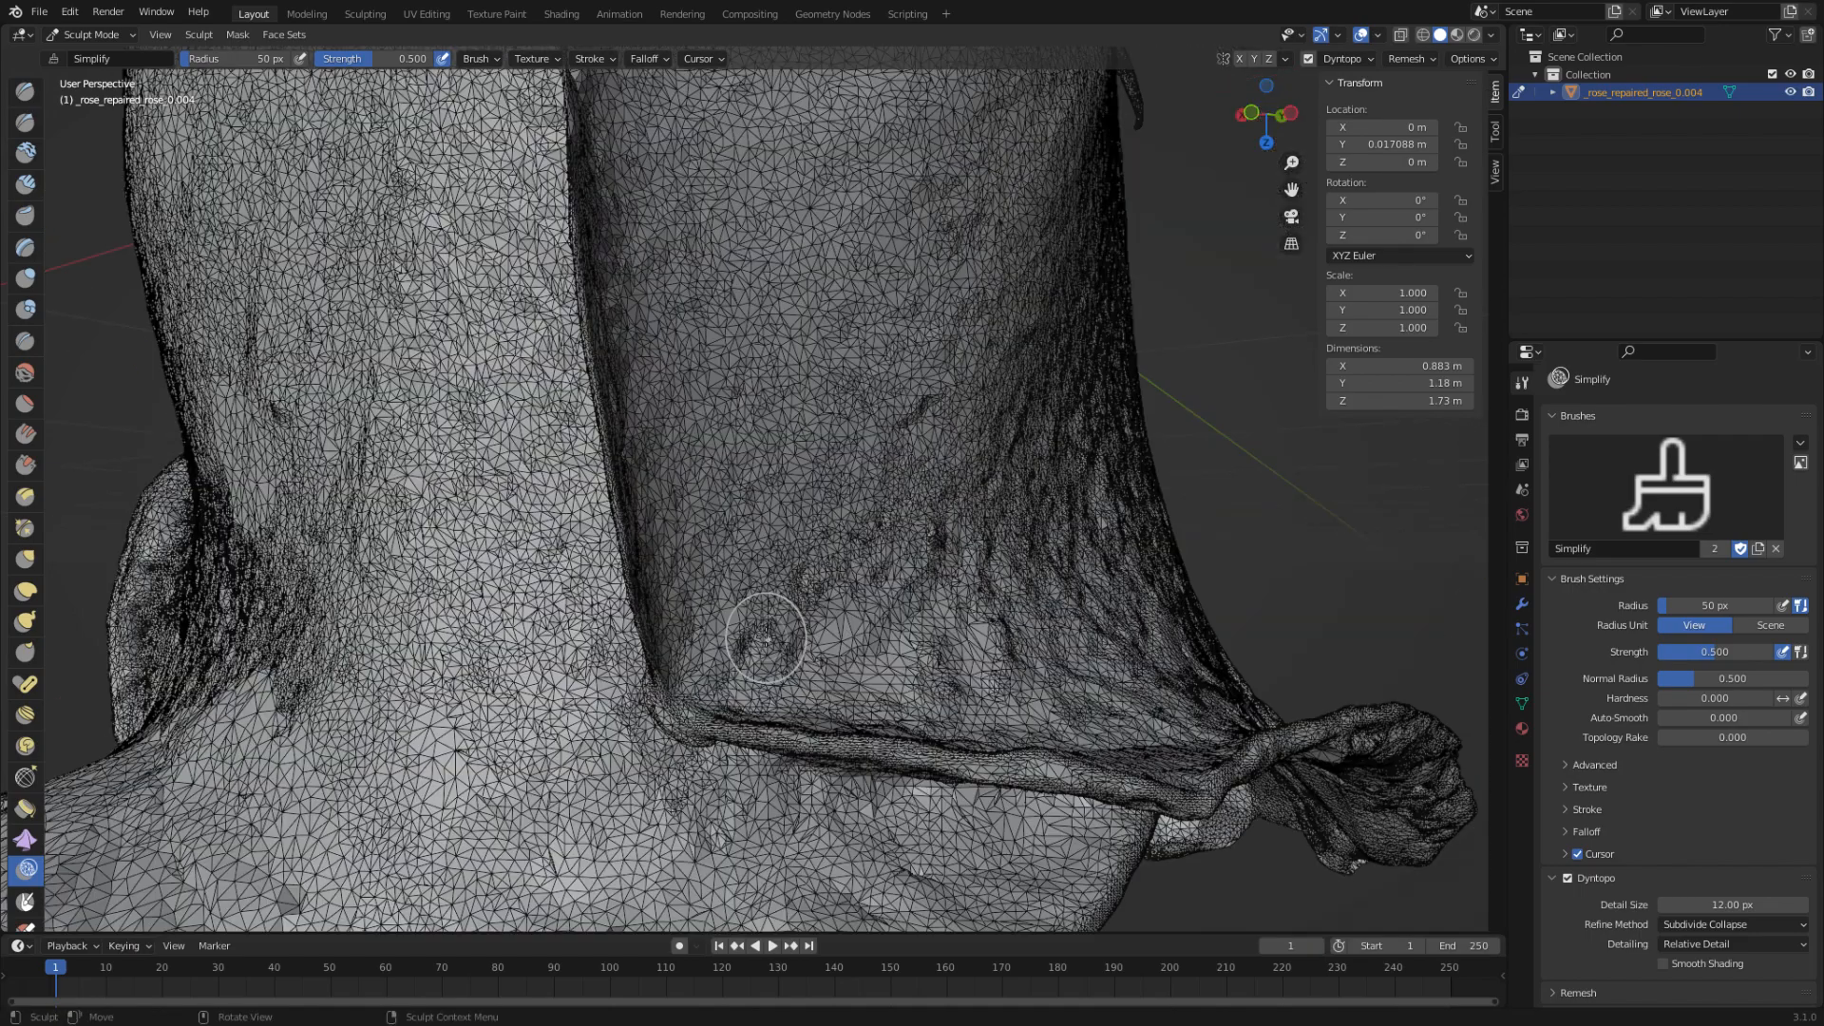
scroll(767, 638, down, 6)
middle_drag(791, 704, 836, 513)
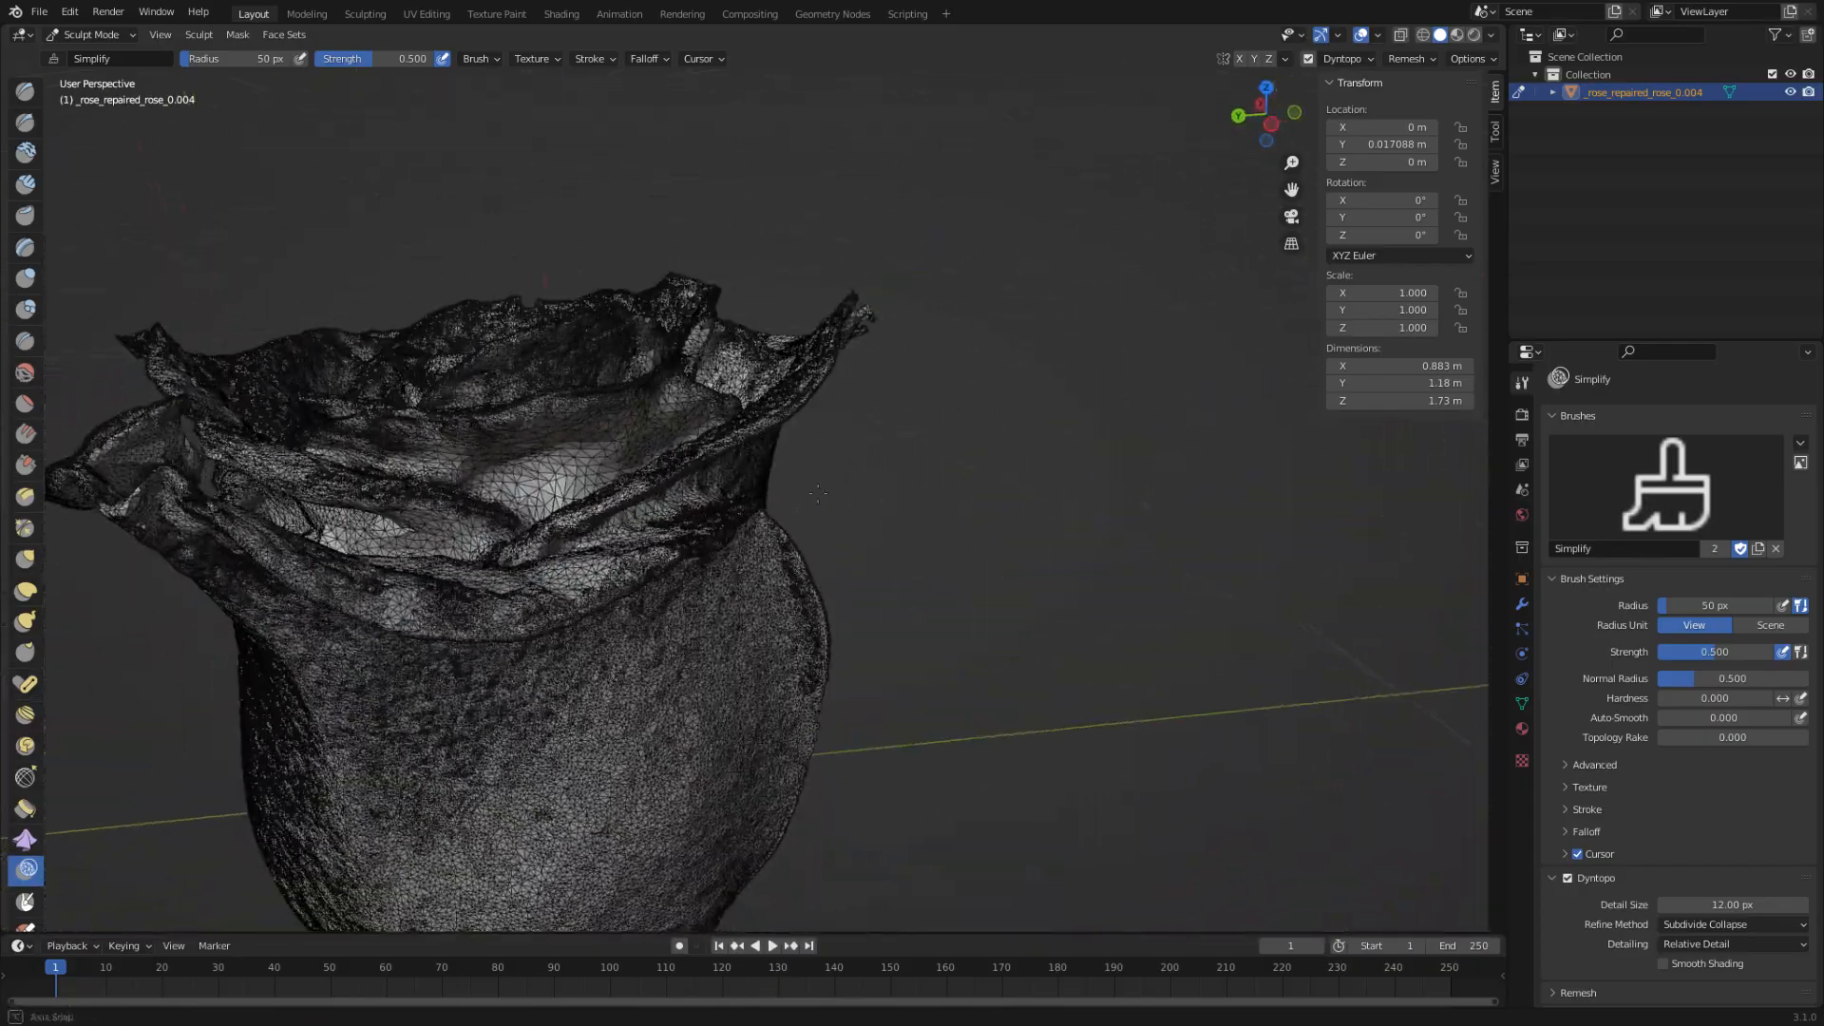
scroll(748, 476, up, 2)
scroll(739, 469, down, 2)
scroll(730, 465, up, 2)
scroll(729, 464, up, 2)
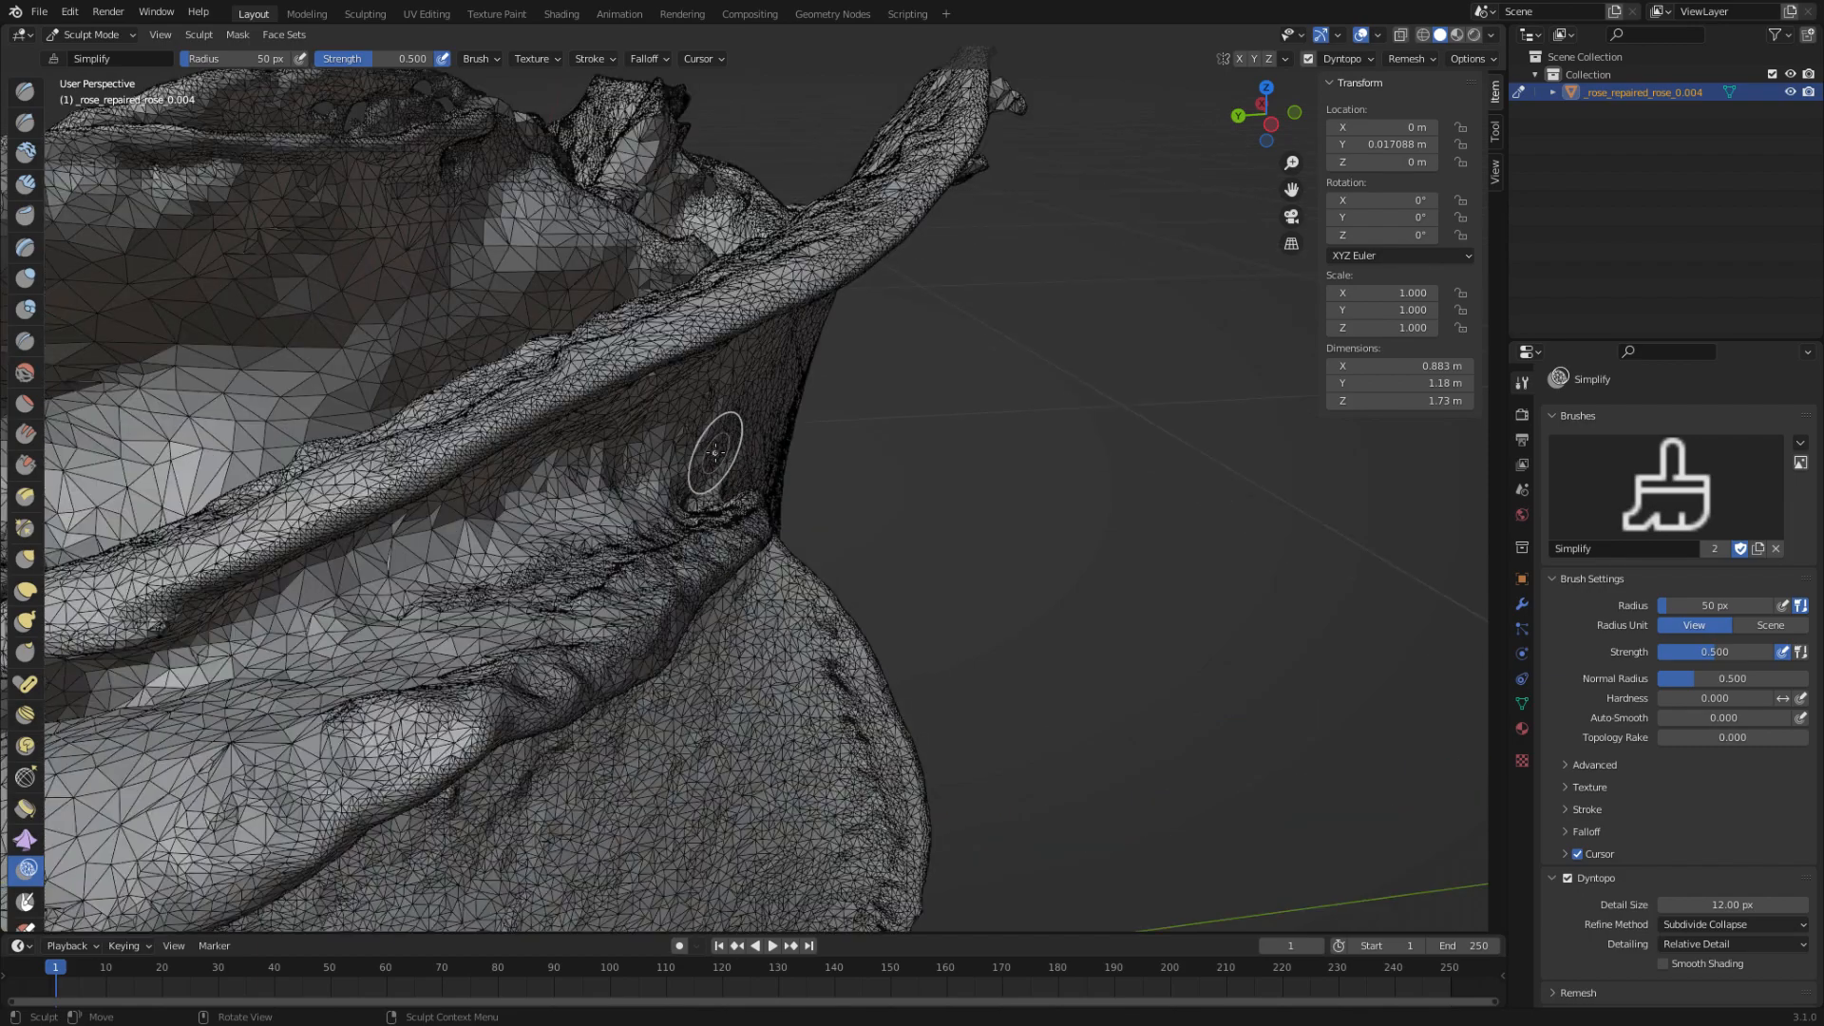
- Disable Dyntopo and thicken the weak spots beneath the petal rim with the Inflate/Deflate brush
mouse_move(481, 257)
middle_down()
mouse_move(432, 239)
mouse_move(508, 380)
mouse_move(527, 315)
mouse_move(578, 438)
middle_up()
scroll(527, 315, up, 2)
shift+middle_drag(509, 384, 580, 441)
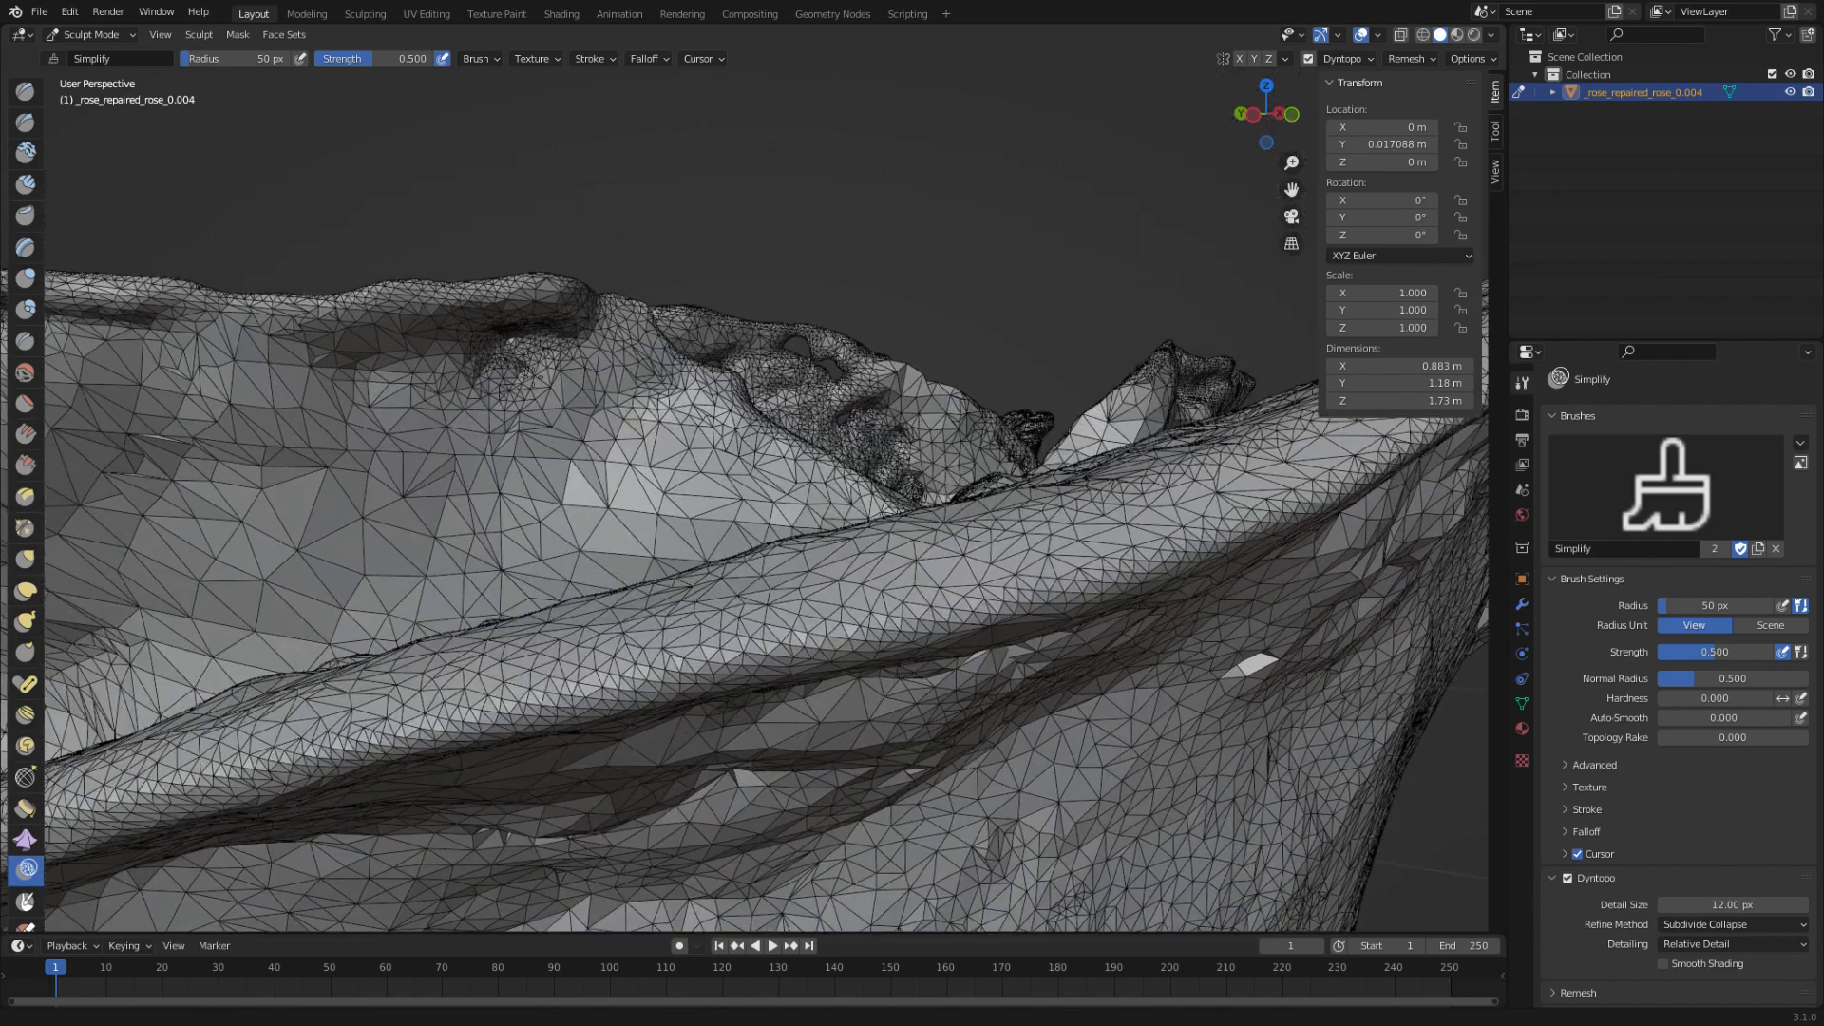
scroll(480, 333, up, 2)
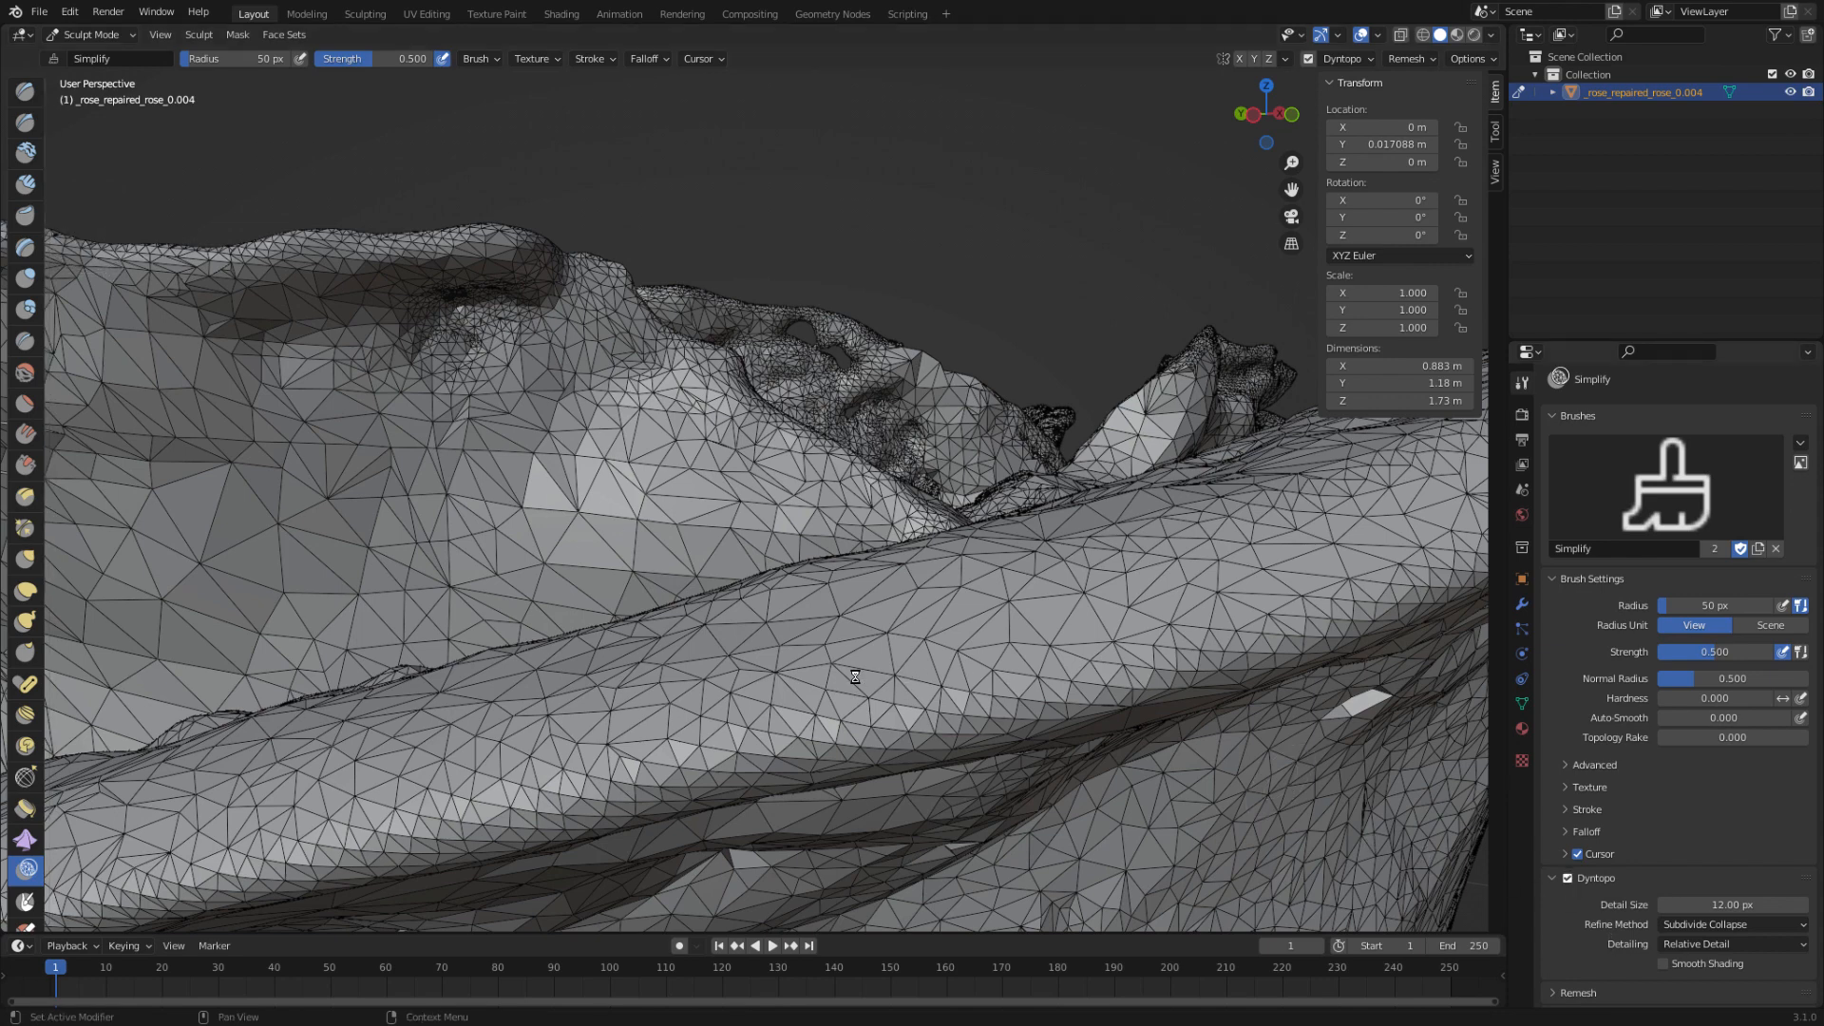
key(ctrl+d)
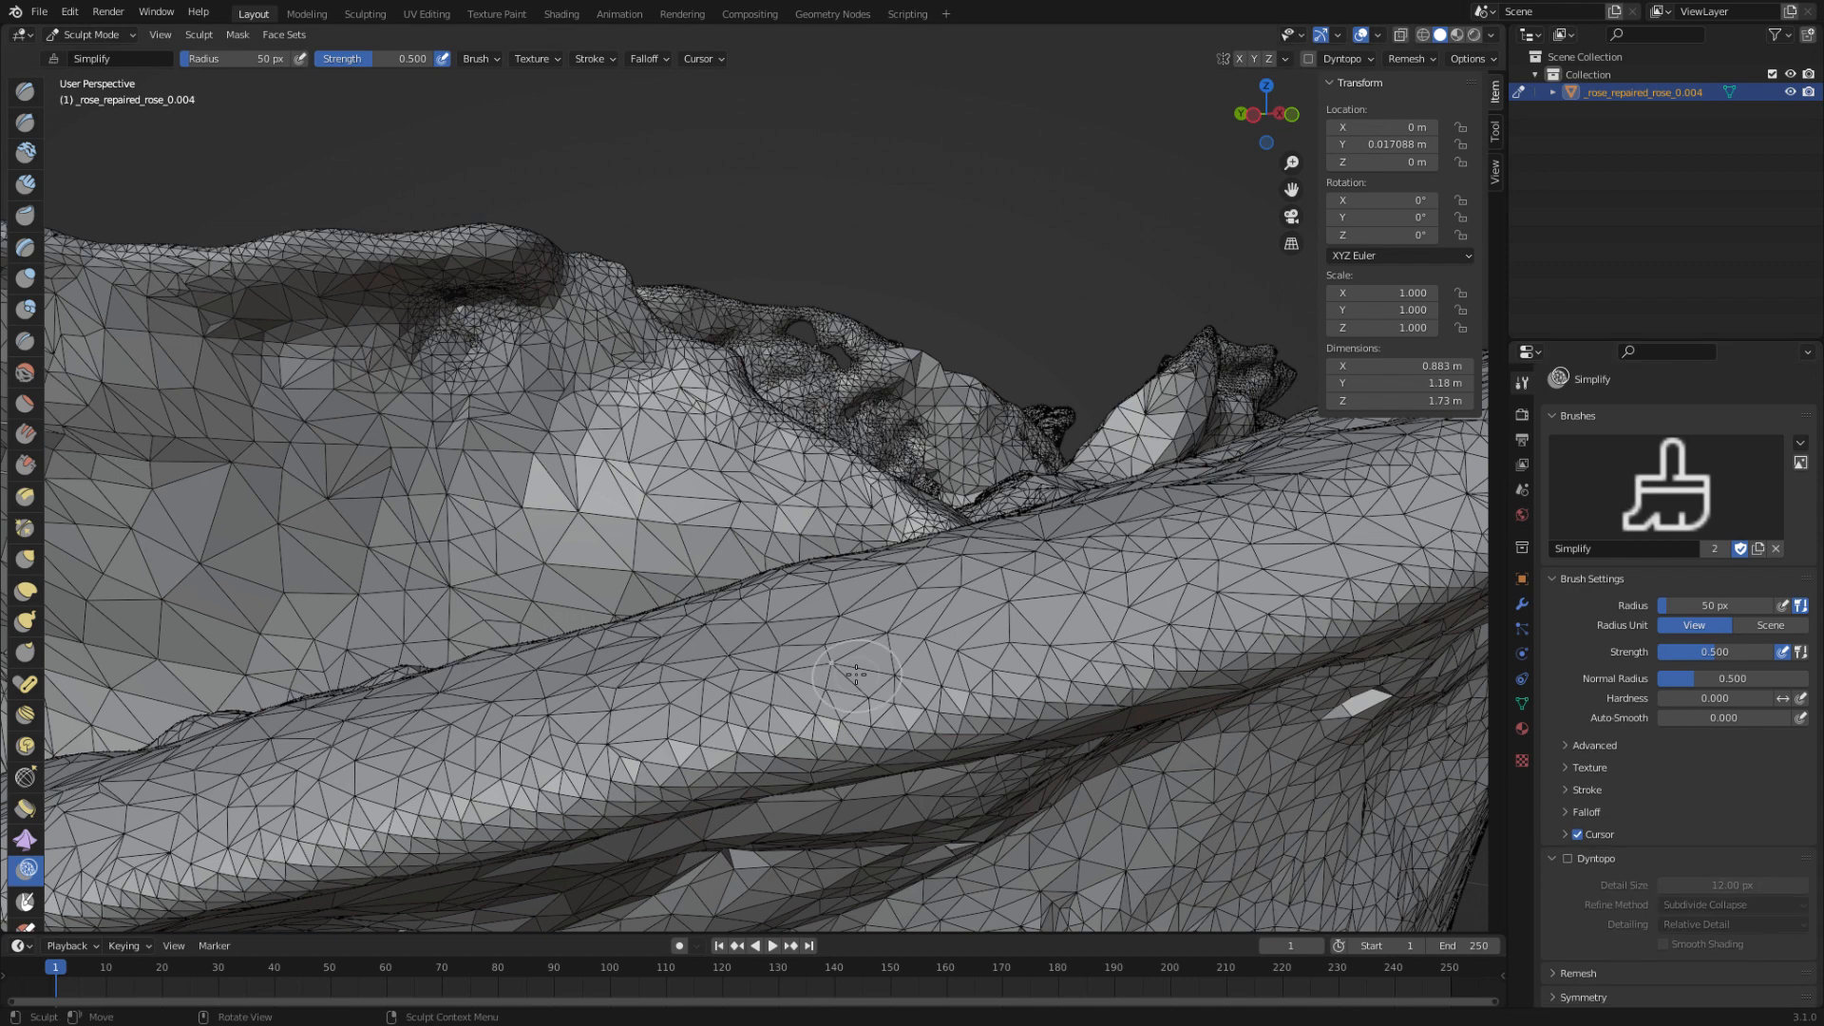
click(31, 280)
mouse_move(458, 321)
mouse_down()
mouse_move(481, 332)
mouse_move(462, 297)
mouse_move(467, 331)
mouse_move(484, 314)
mouse_move(467, 321)
mouse_up()
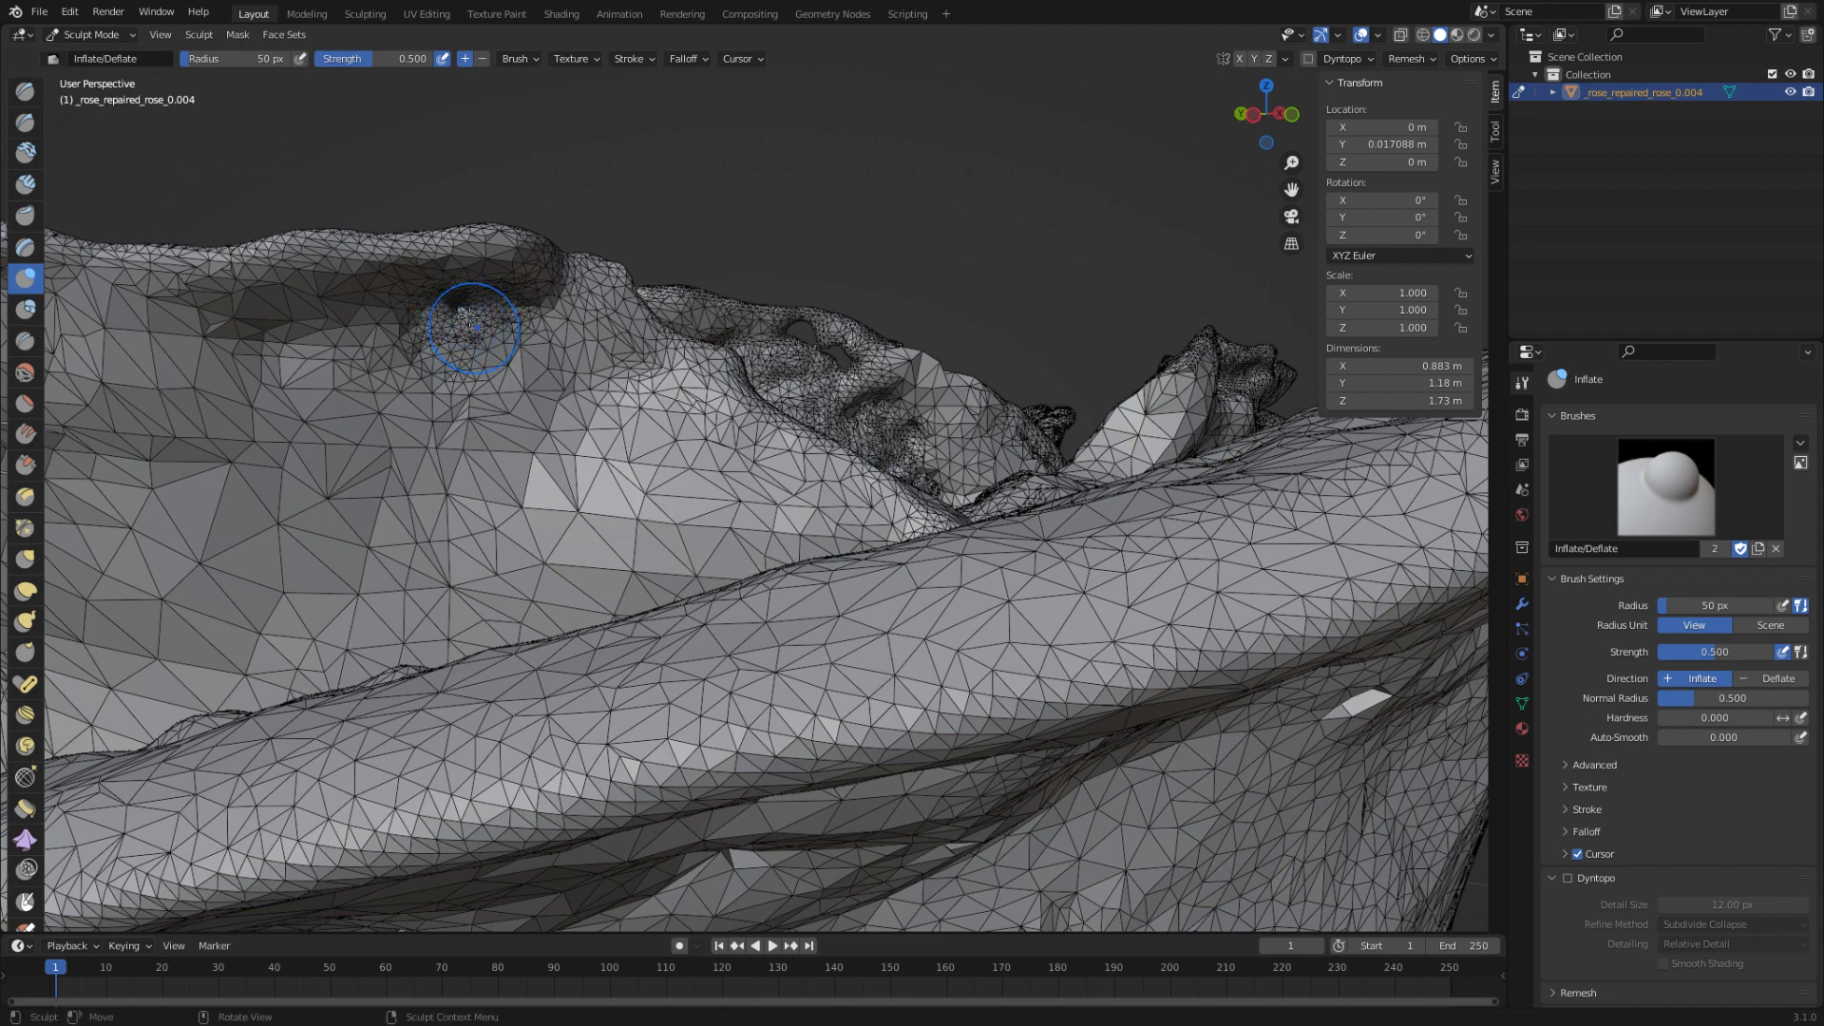
mouse_move(467, 317)
mouse_down()
mouse_move(463, 337)
mouse_move(425, 311)
mouse_up()
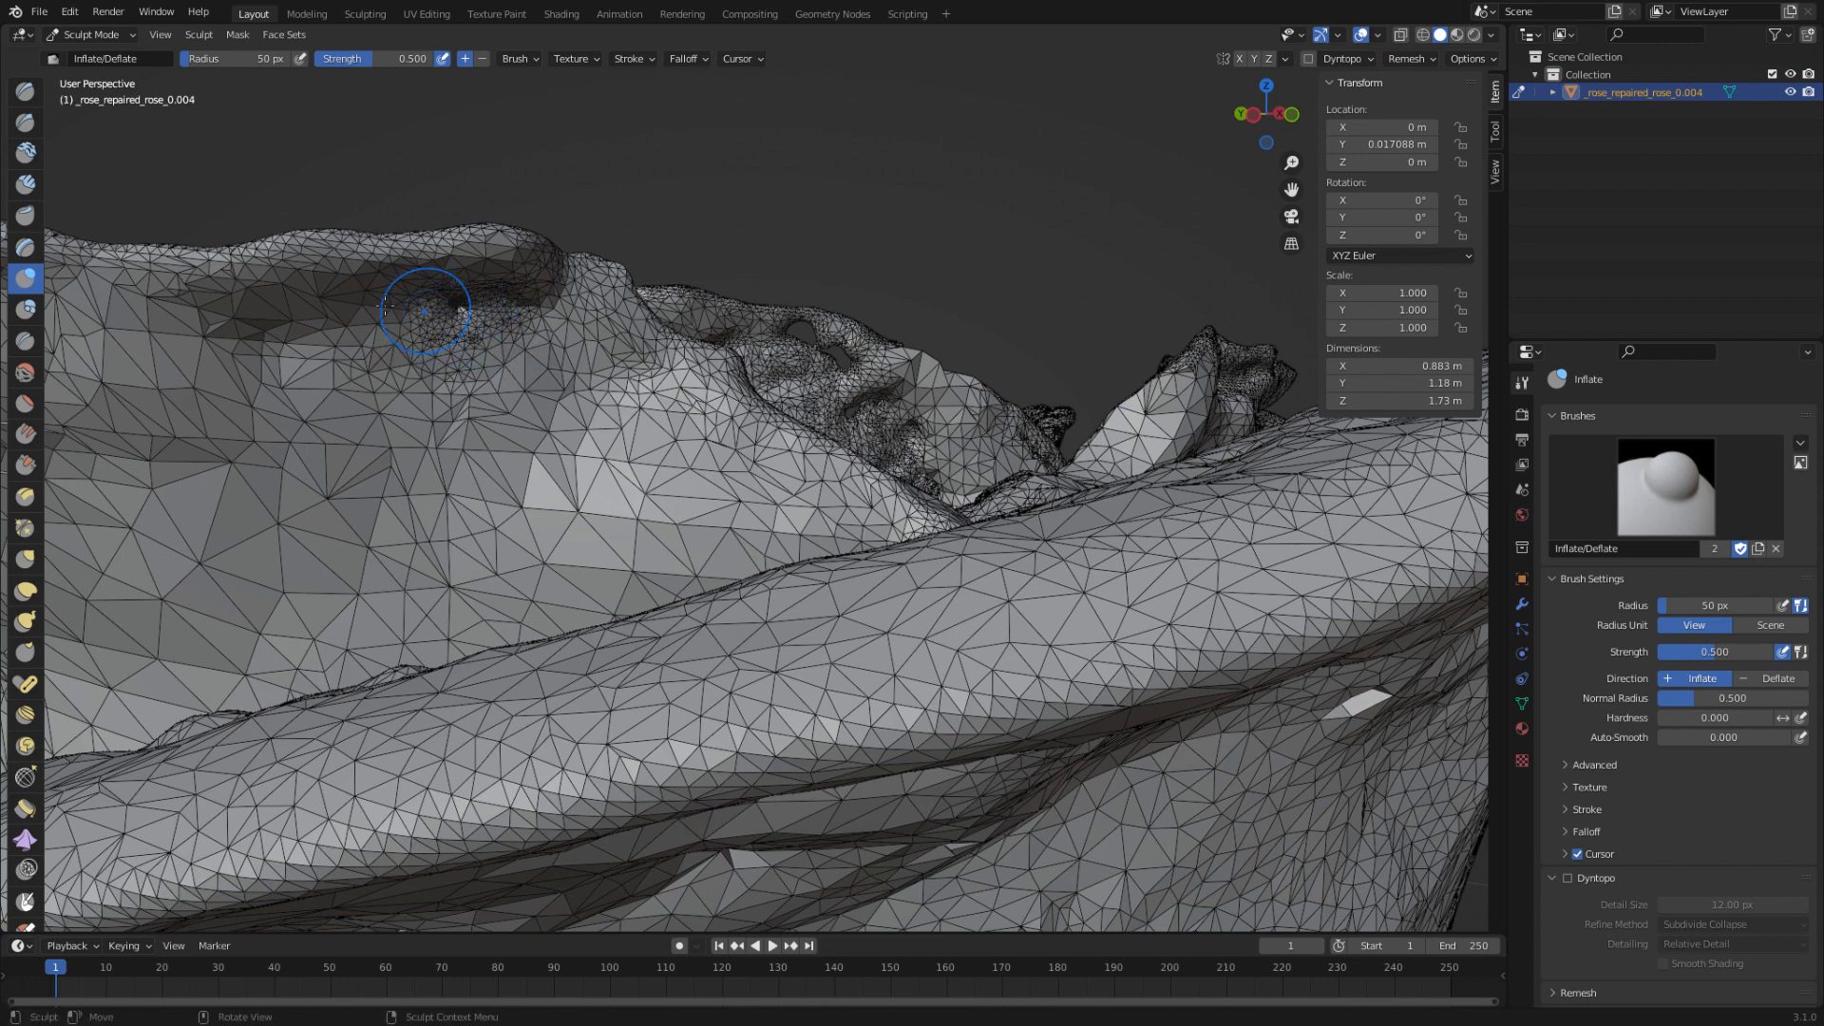
mouse_move(425, 311)
middle_down()
mouse_move(625, 375)
mouse_move(630, 405)
middle_up()
drag(946, 521, 989, 517)
- Switch to Edit Mode and circle-select the ring of vertices around the small isolated petal hole
mouse_move(989, 516)
middle_down()
mouse_move(964, 496)
mouse_move(1051, 460)
mouse_move(1143, 456)
middle_up()
scroll(1124, 457, down, 5)
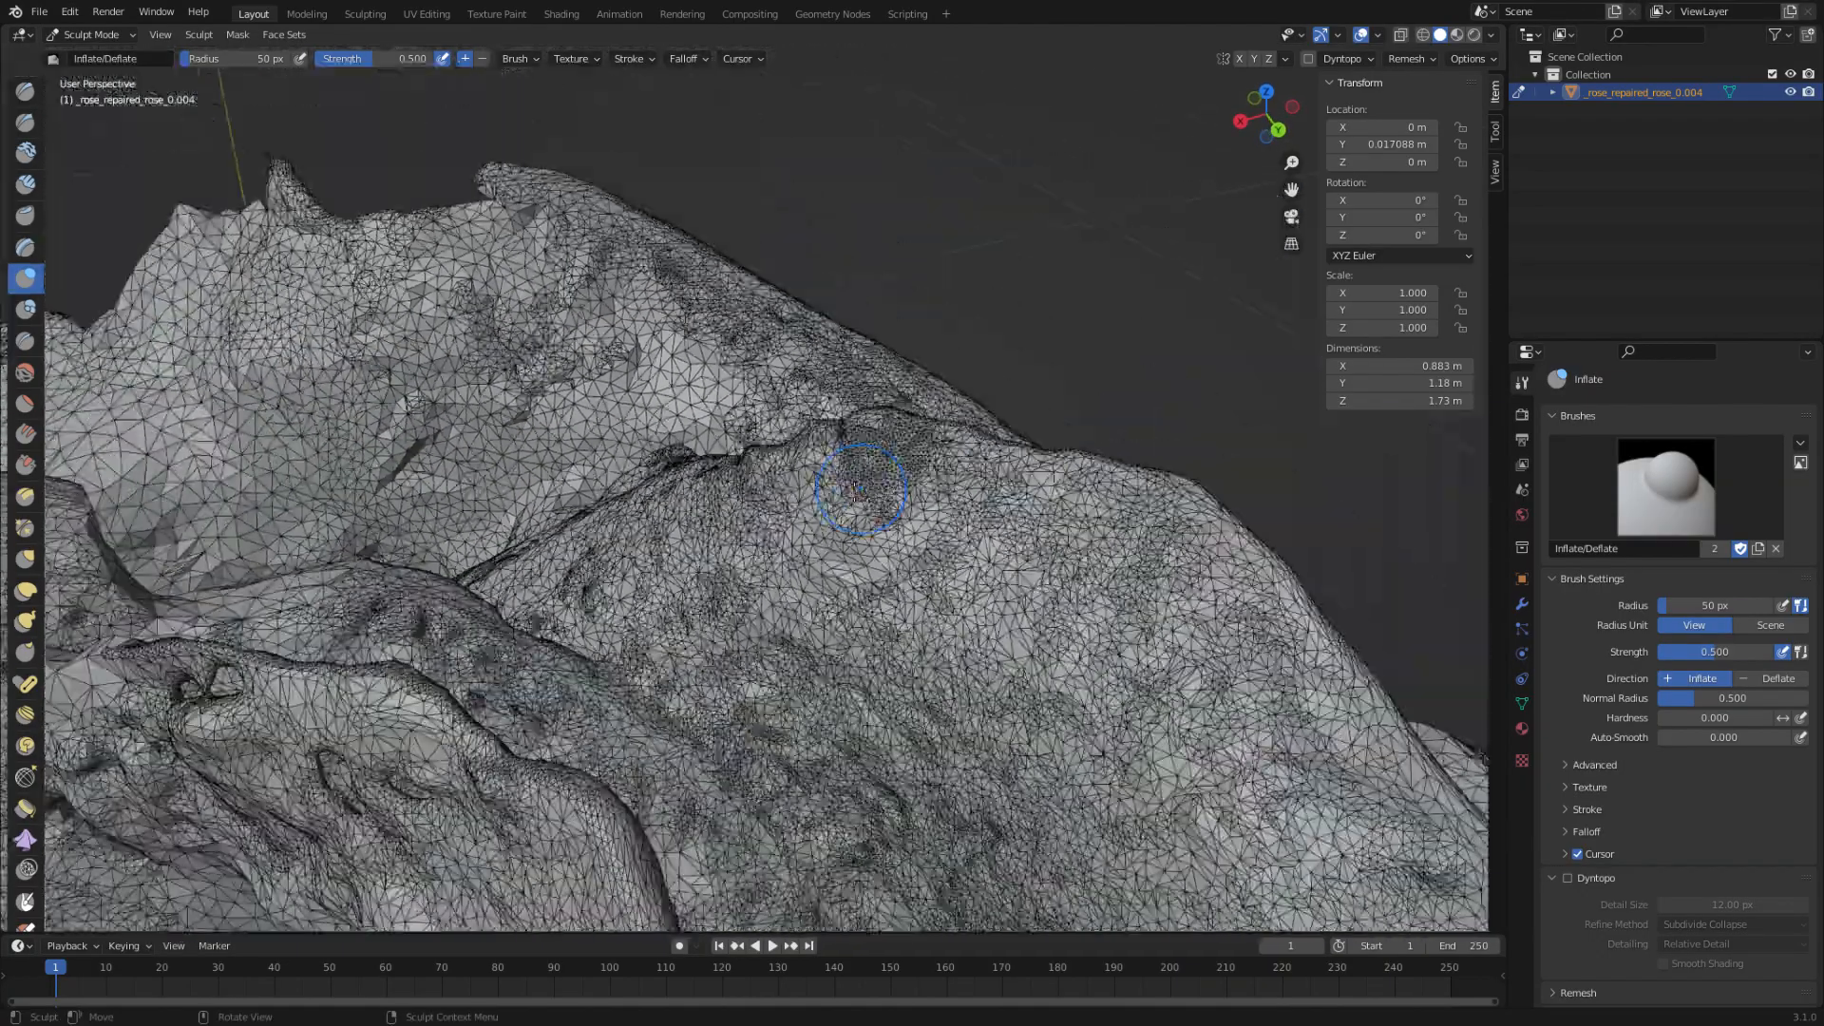
mouse_move(860, 488)
middle_down()
mouse_move(769, 571)
mouse_move(777, 598)
middle_up()
scroll(781, 600, up, 3)
middle_drag(892, 568, 844, 590)
scroll(843, 590, up, 4)
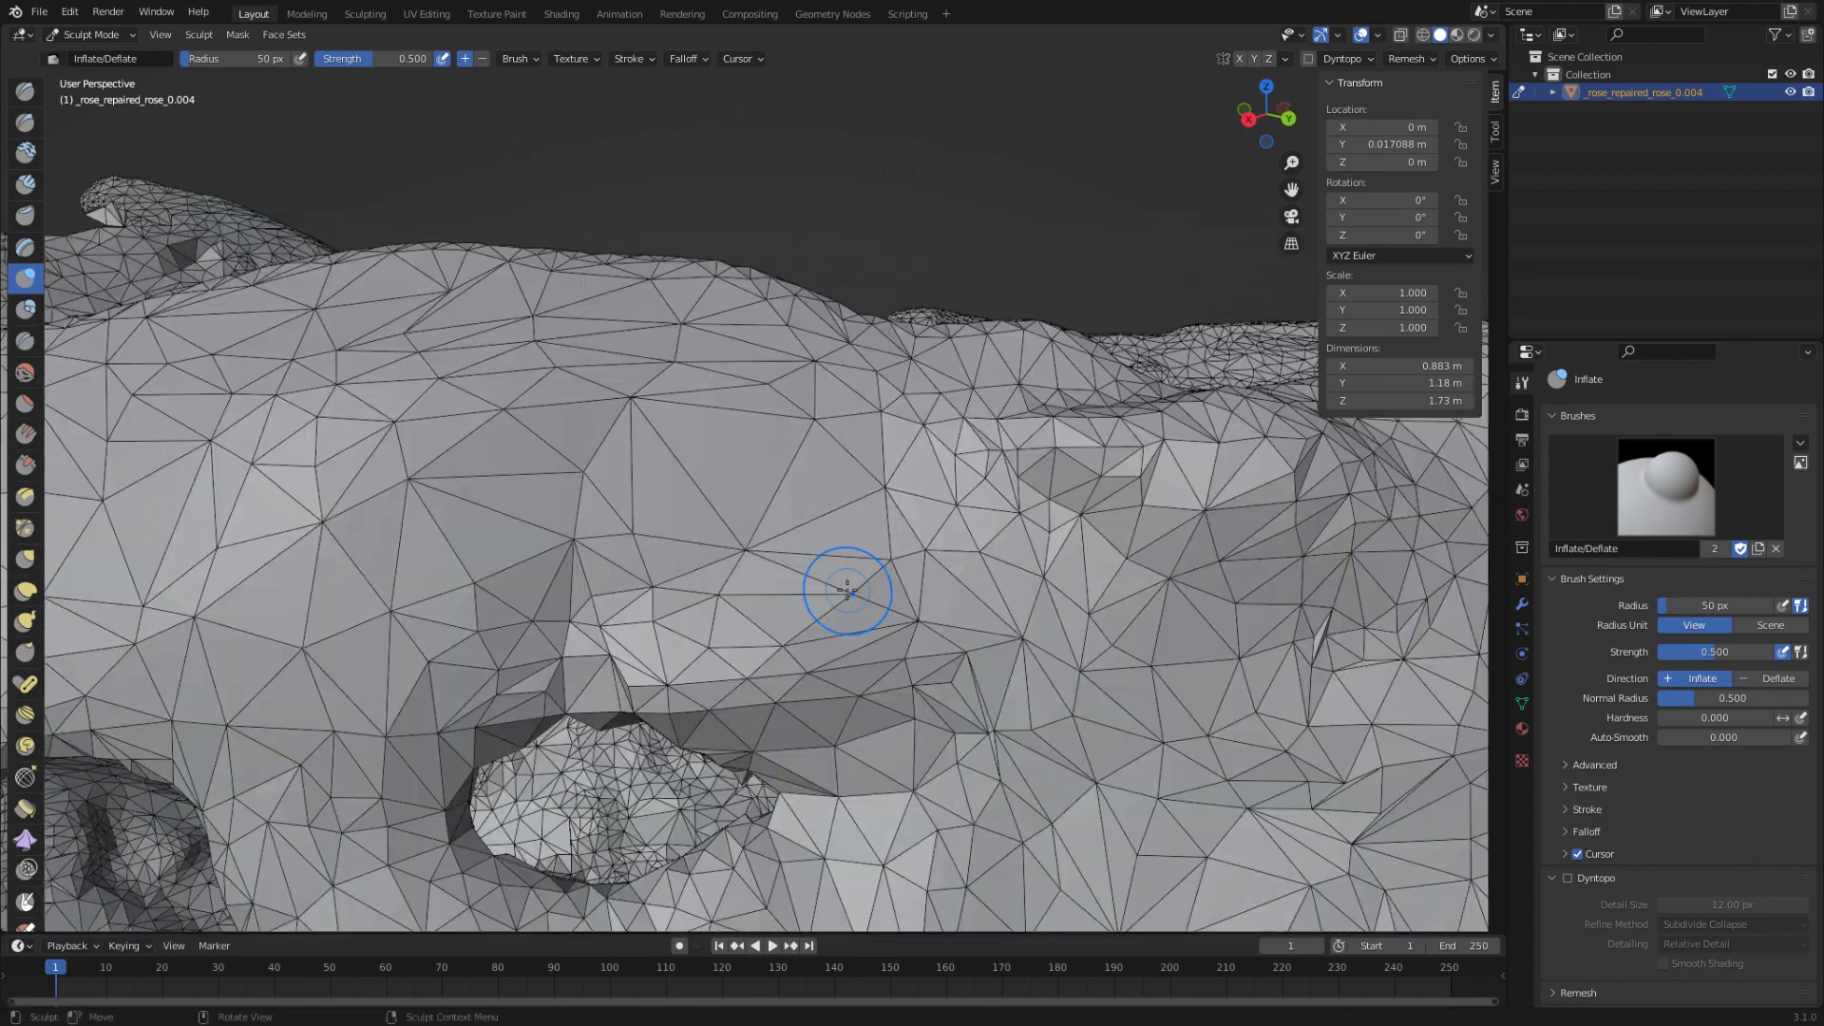
click(133, 59)
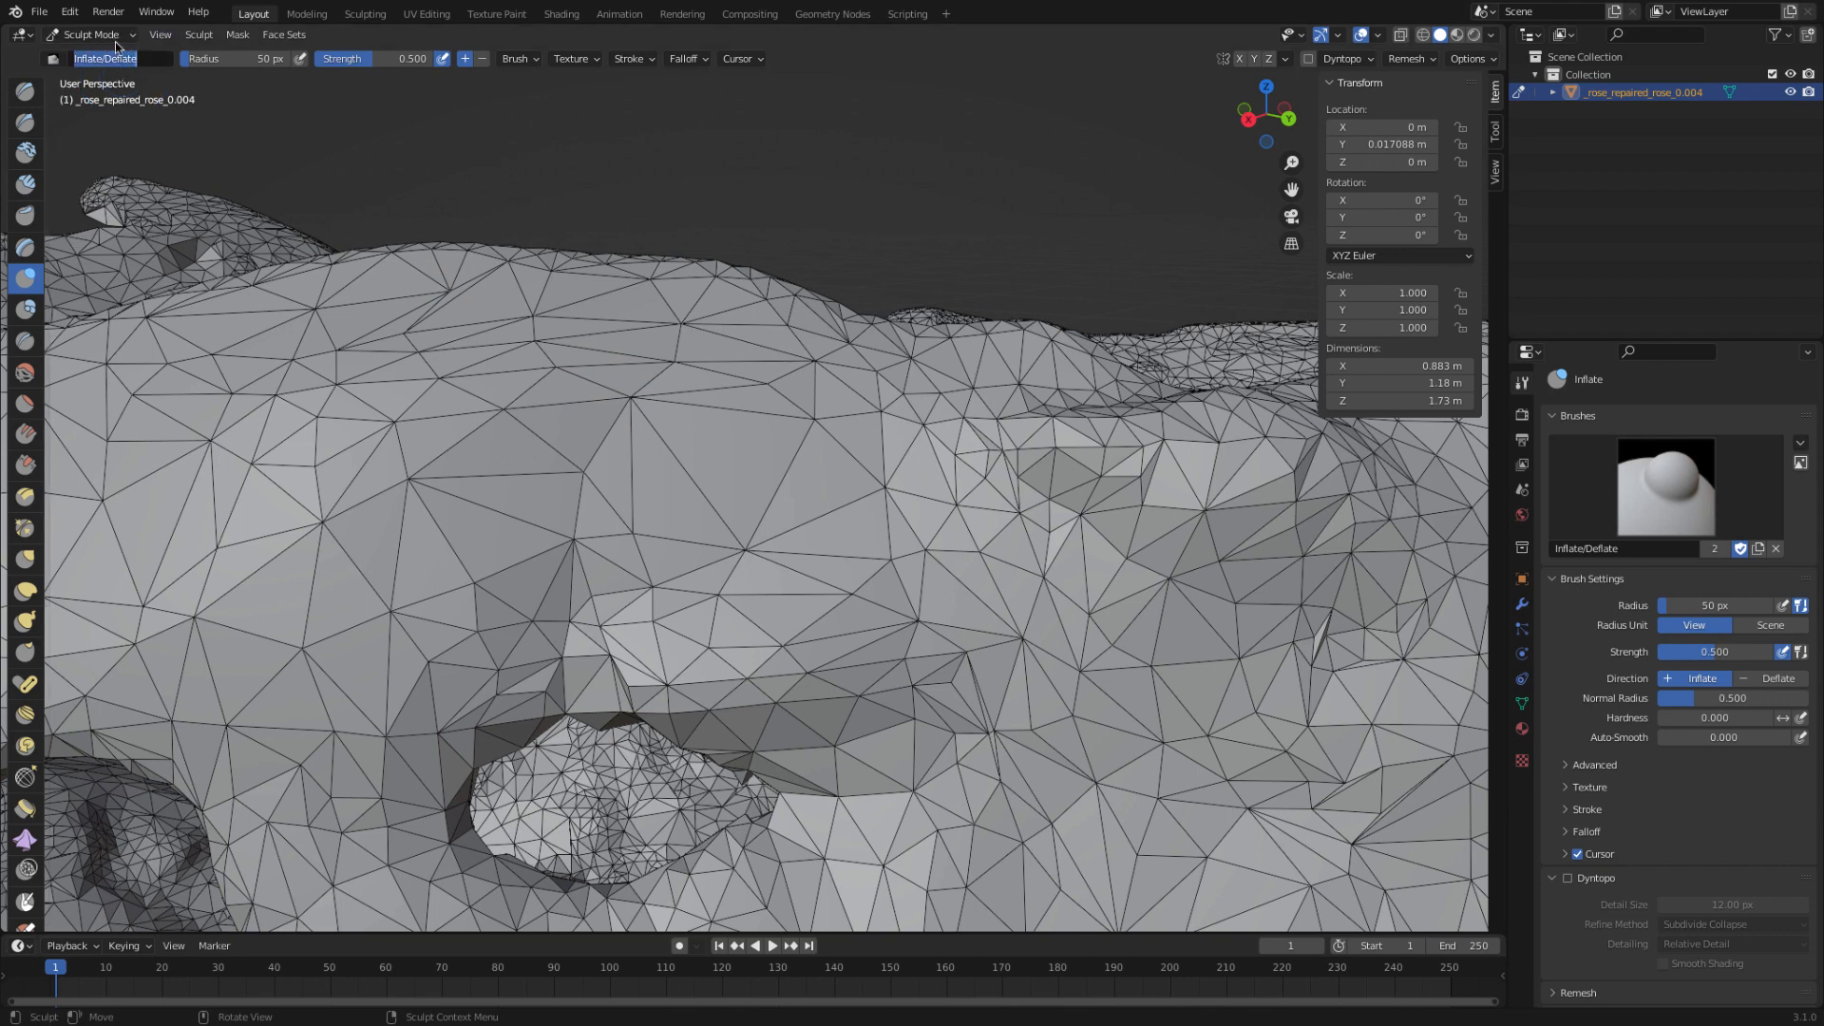
click(112, 36)
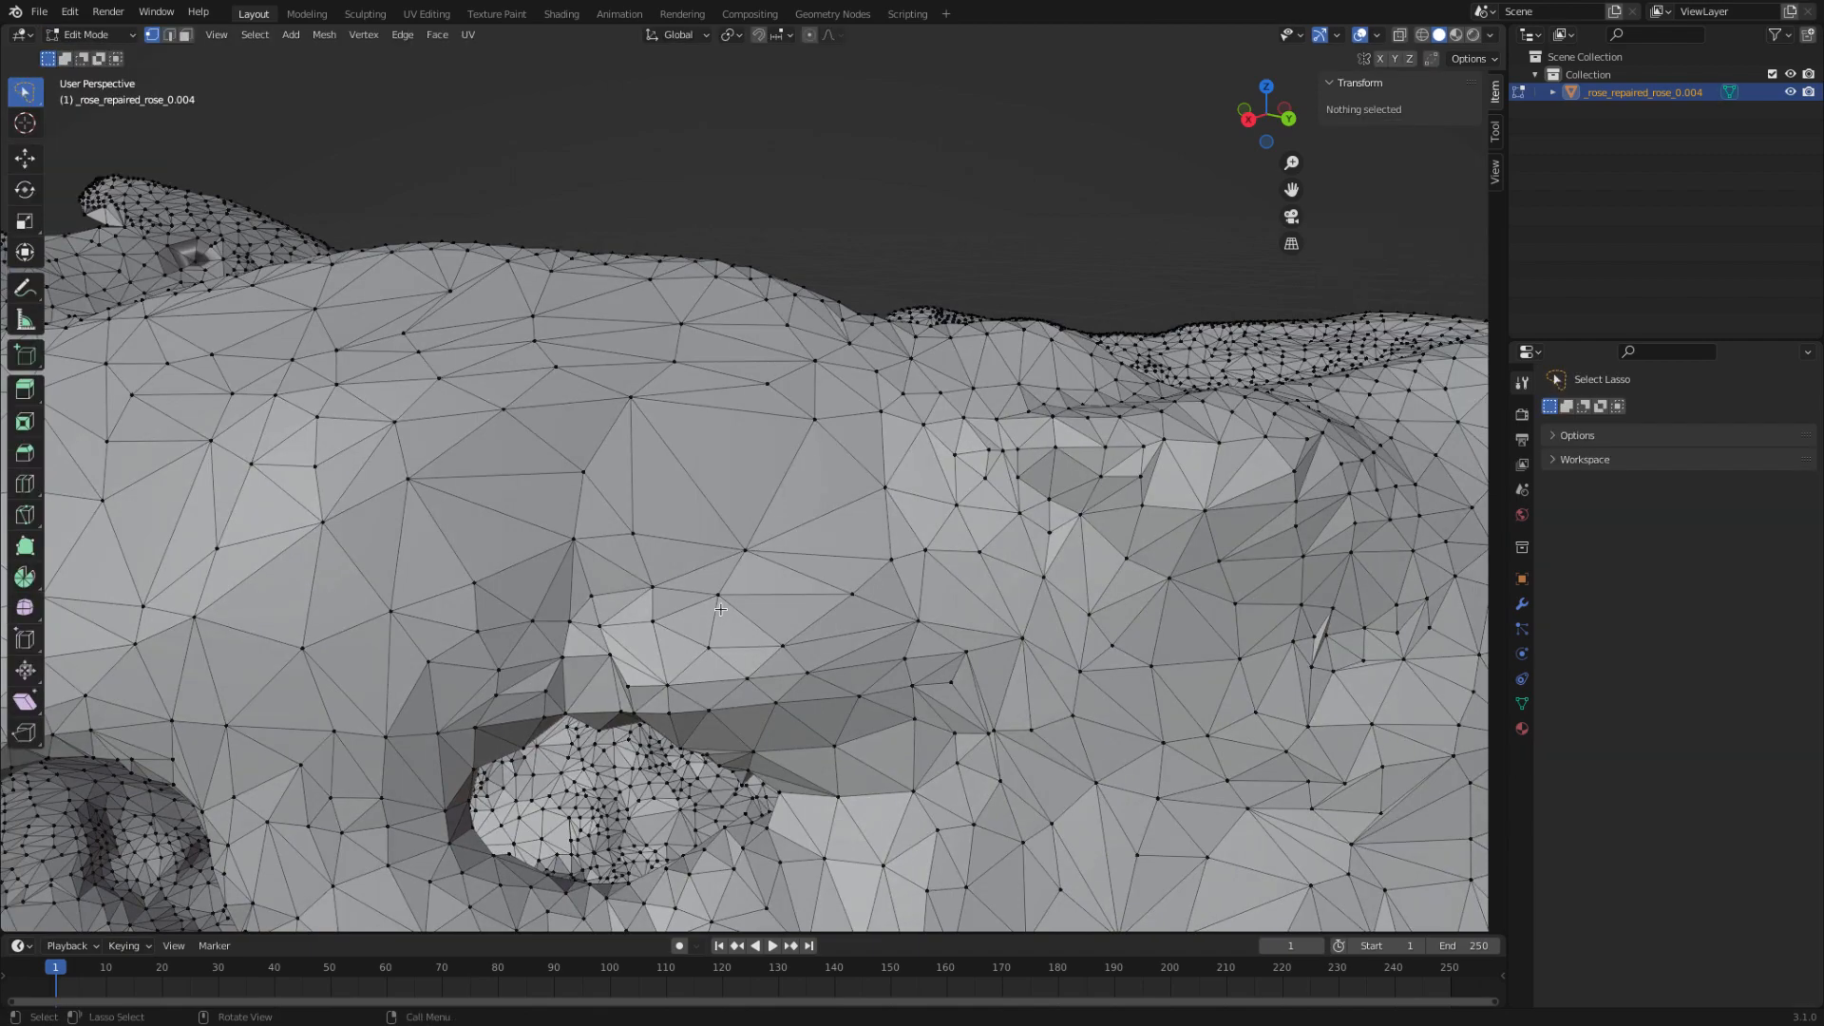
middle_drag(721, 609, 860, 638)
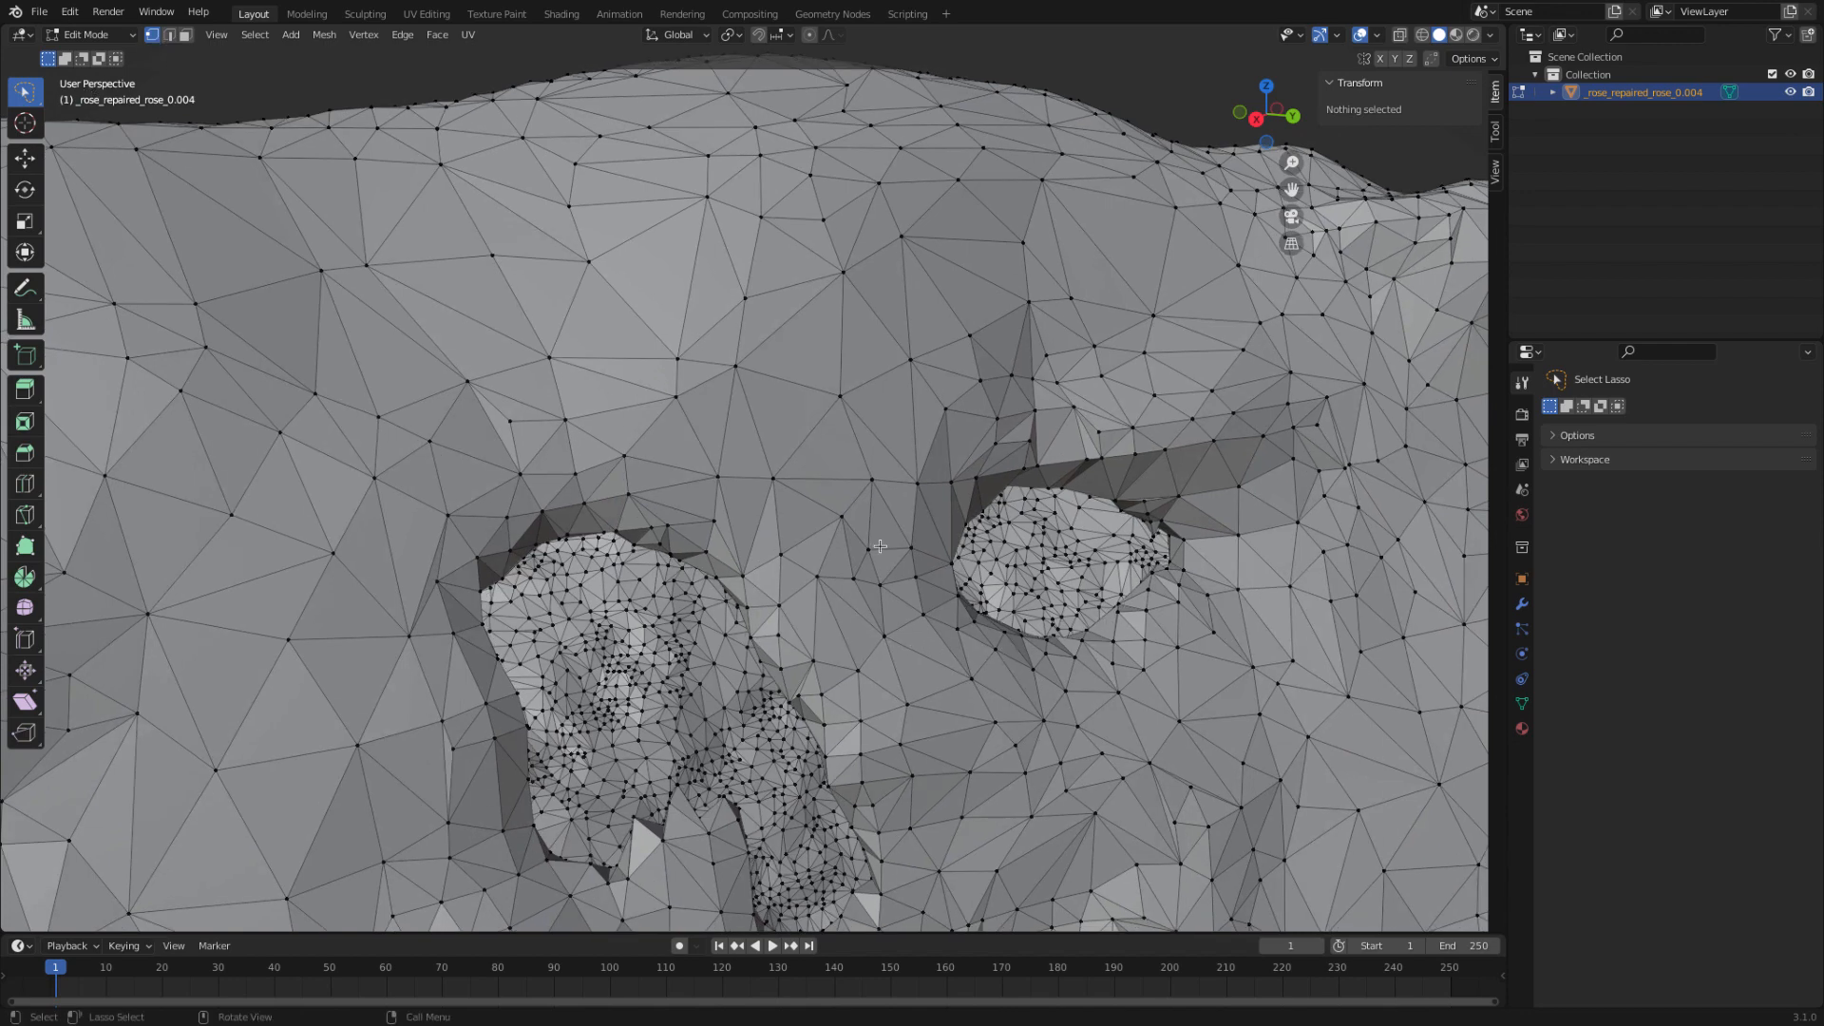
key(c)
mouse_move(1121, 628)
mouse_down()
mouse_move(1171, 551)
mouse_move(1148, 493)
mouse_move(1002, 475)
mouse_move(940, 549)
mouse_move(959, 612)
mouse_move(999, 649)
mouse_move(1045, 659)
mouse_move(1112, 637)
mouse_move(1045, 654)
mouse_move(927, 578)
mouse_up()
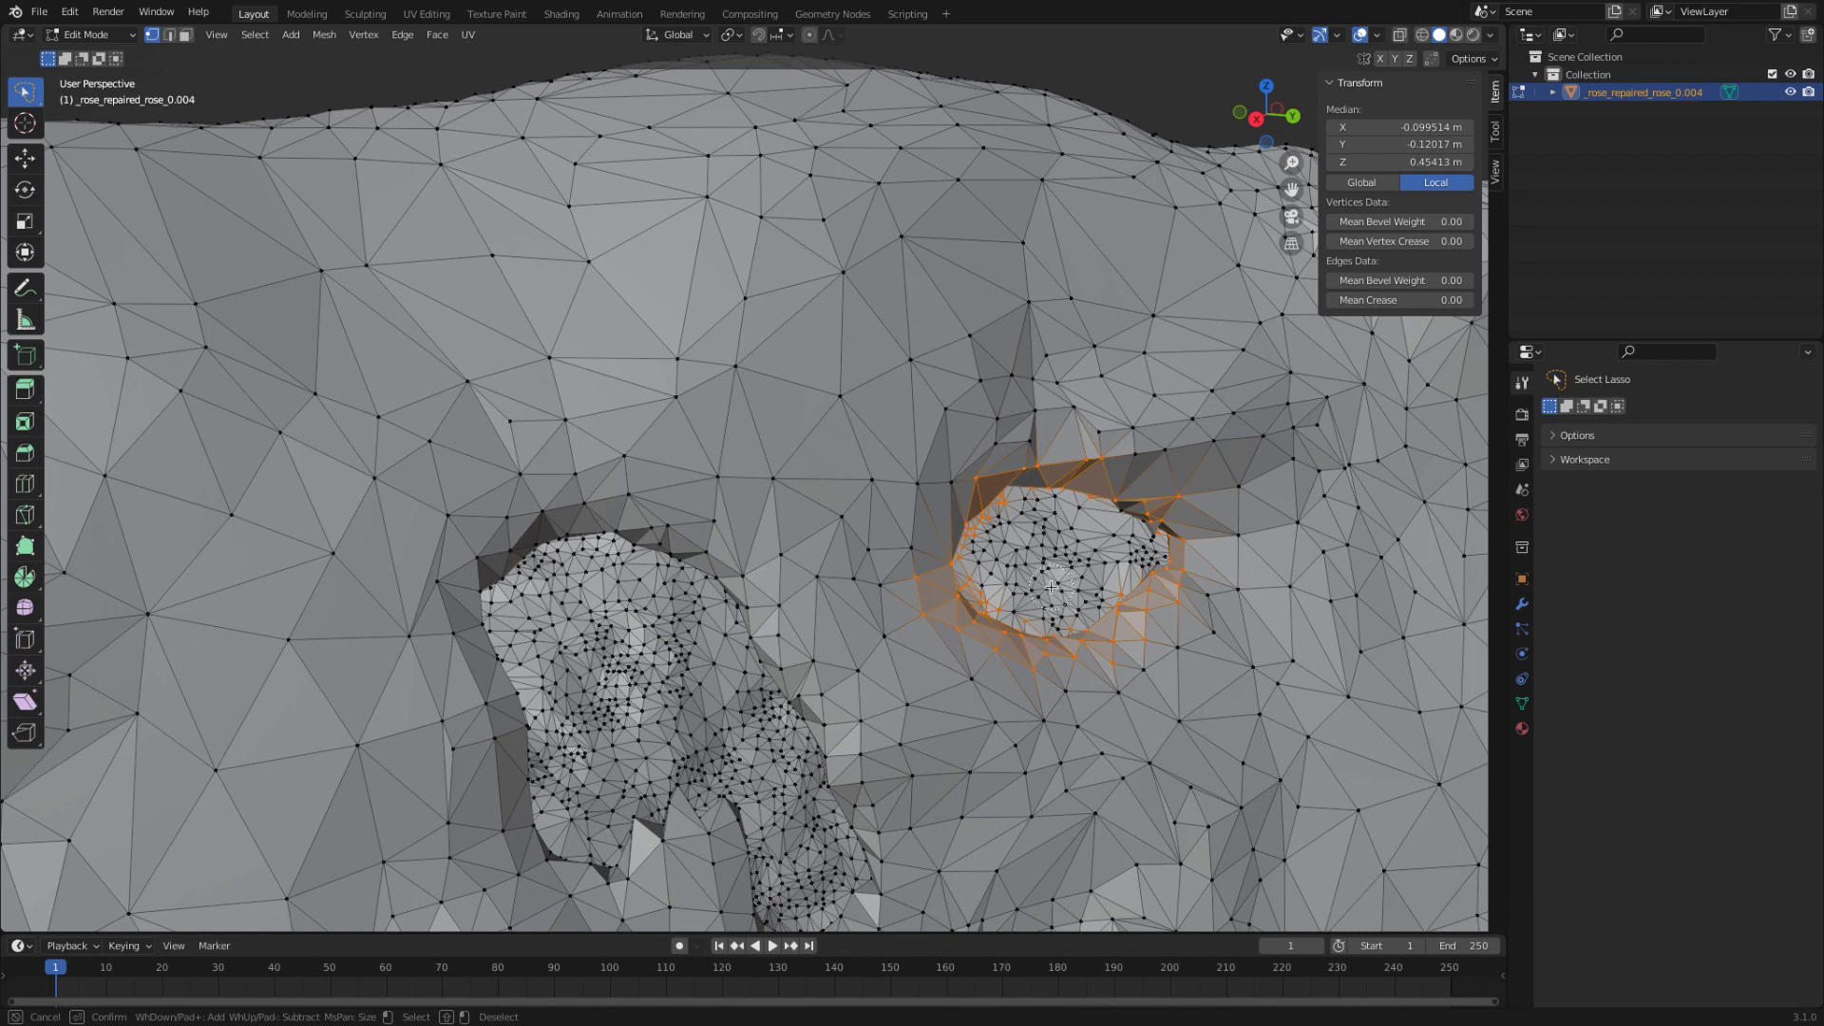
drag(1169, 553, 1226, 537)
key(Escape)
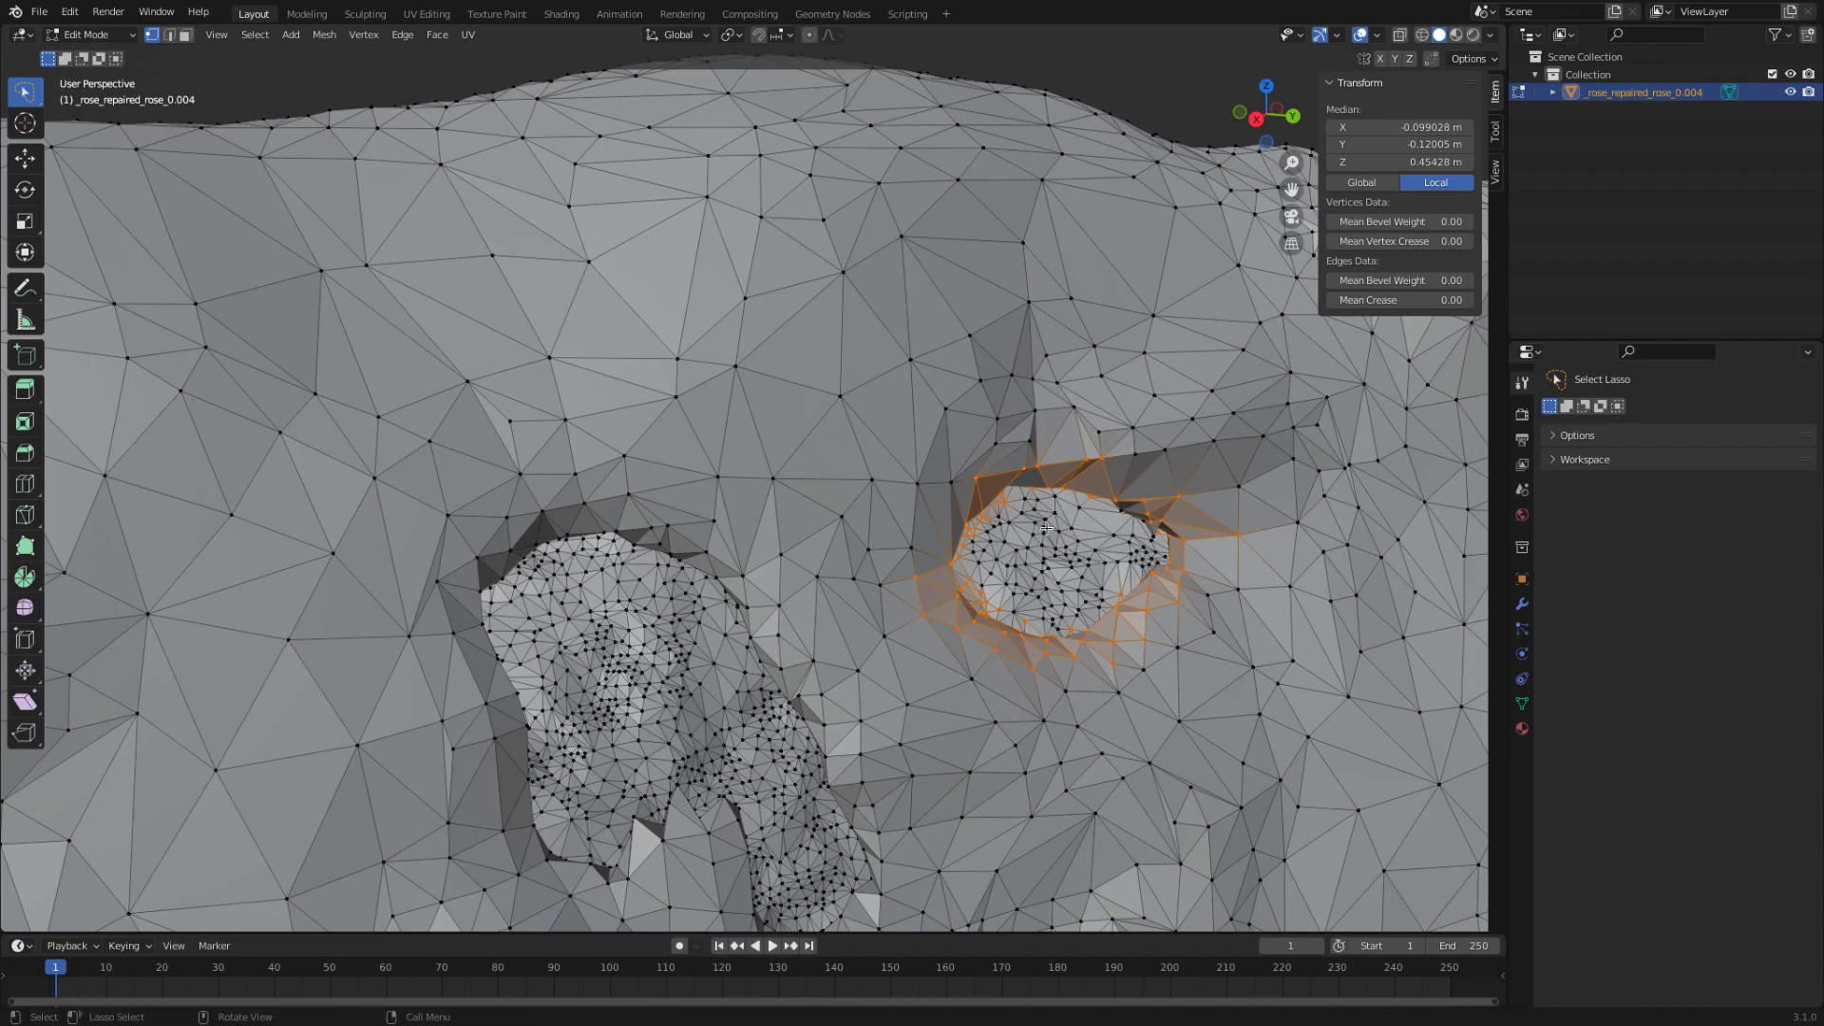
- Deselect the stray vertices caught on the petal behind the hole, keeping only the ring around its edge
scroll(1022, 535, up, 5)
scroll(950, 527, down, 12)
middle_drag(884, 524, 935, 508)
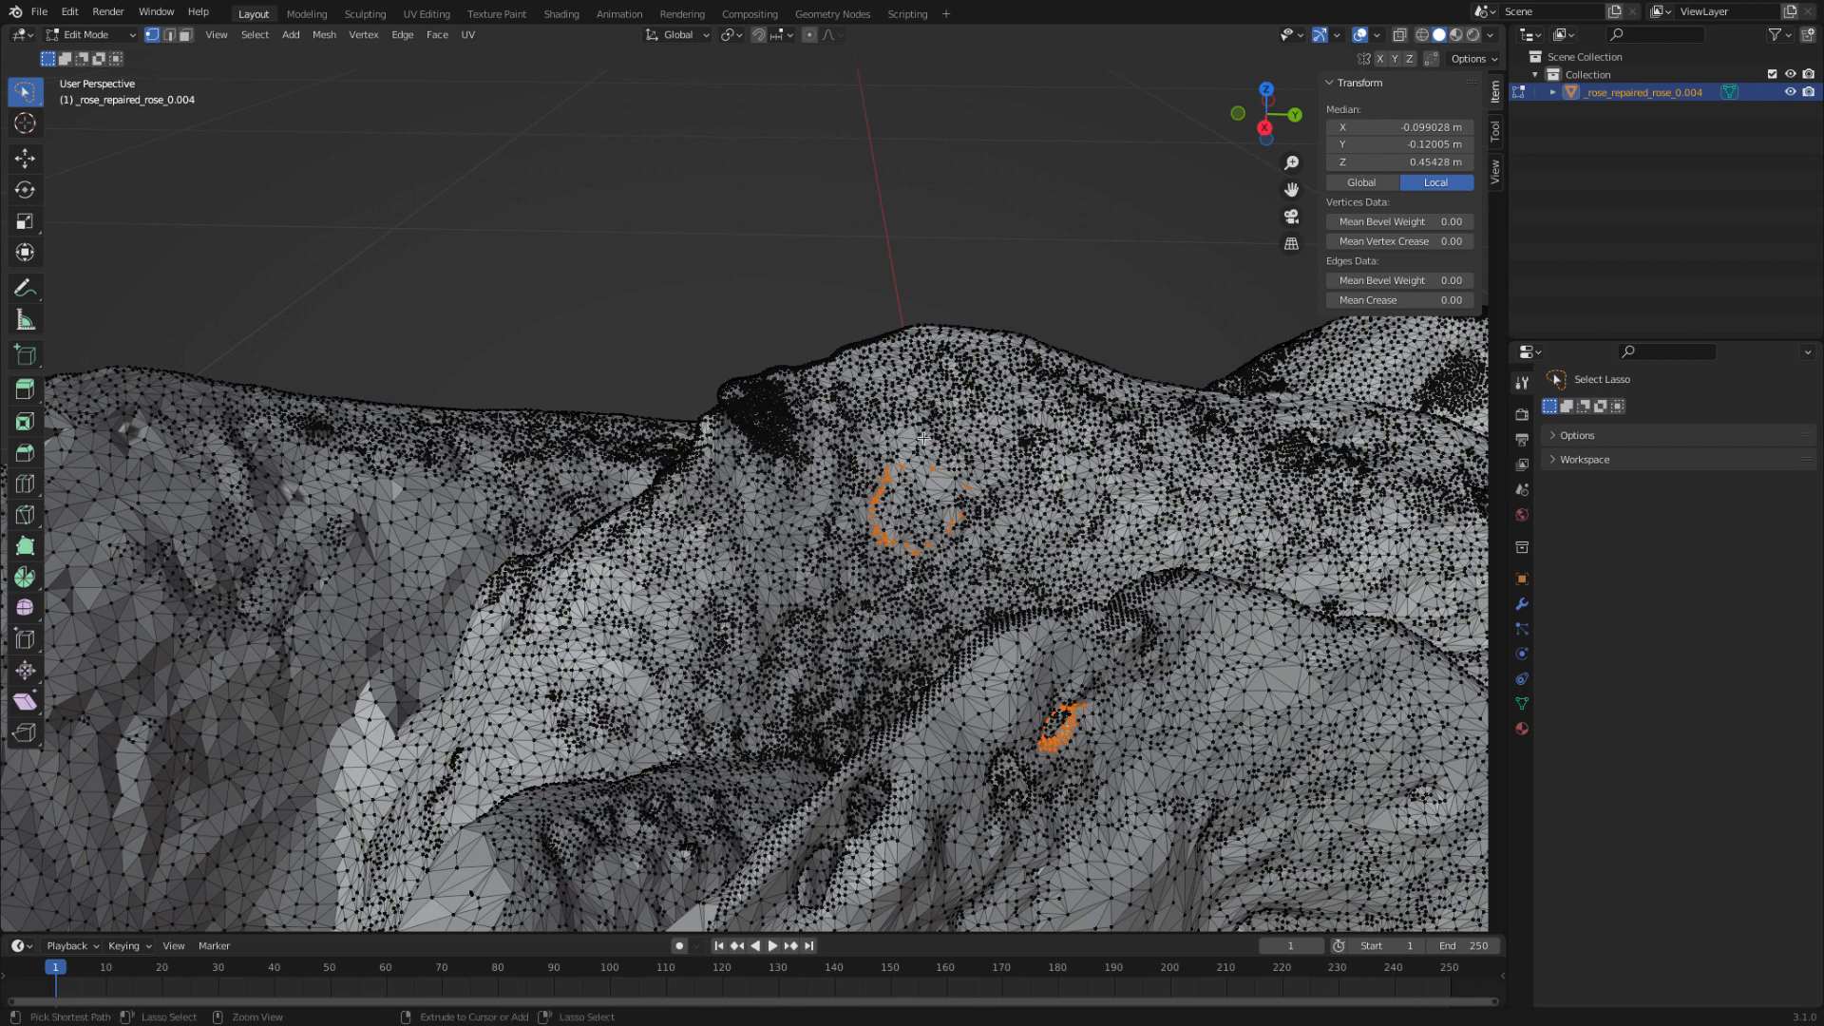
key(c)
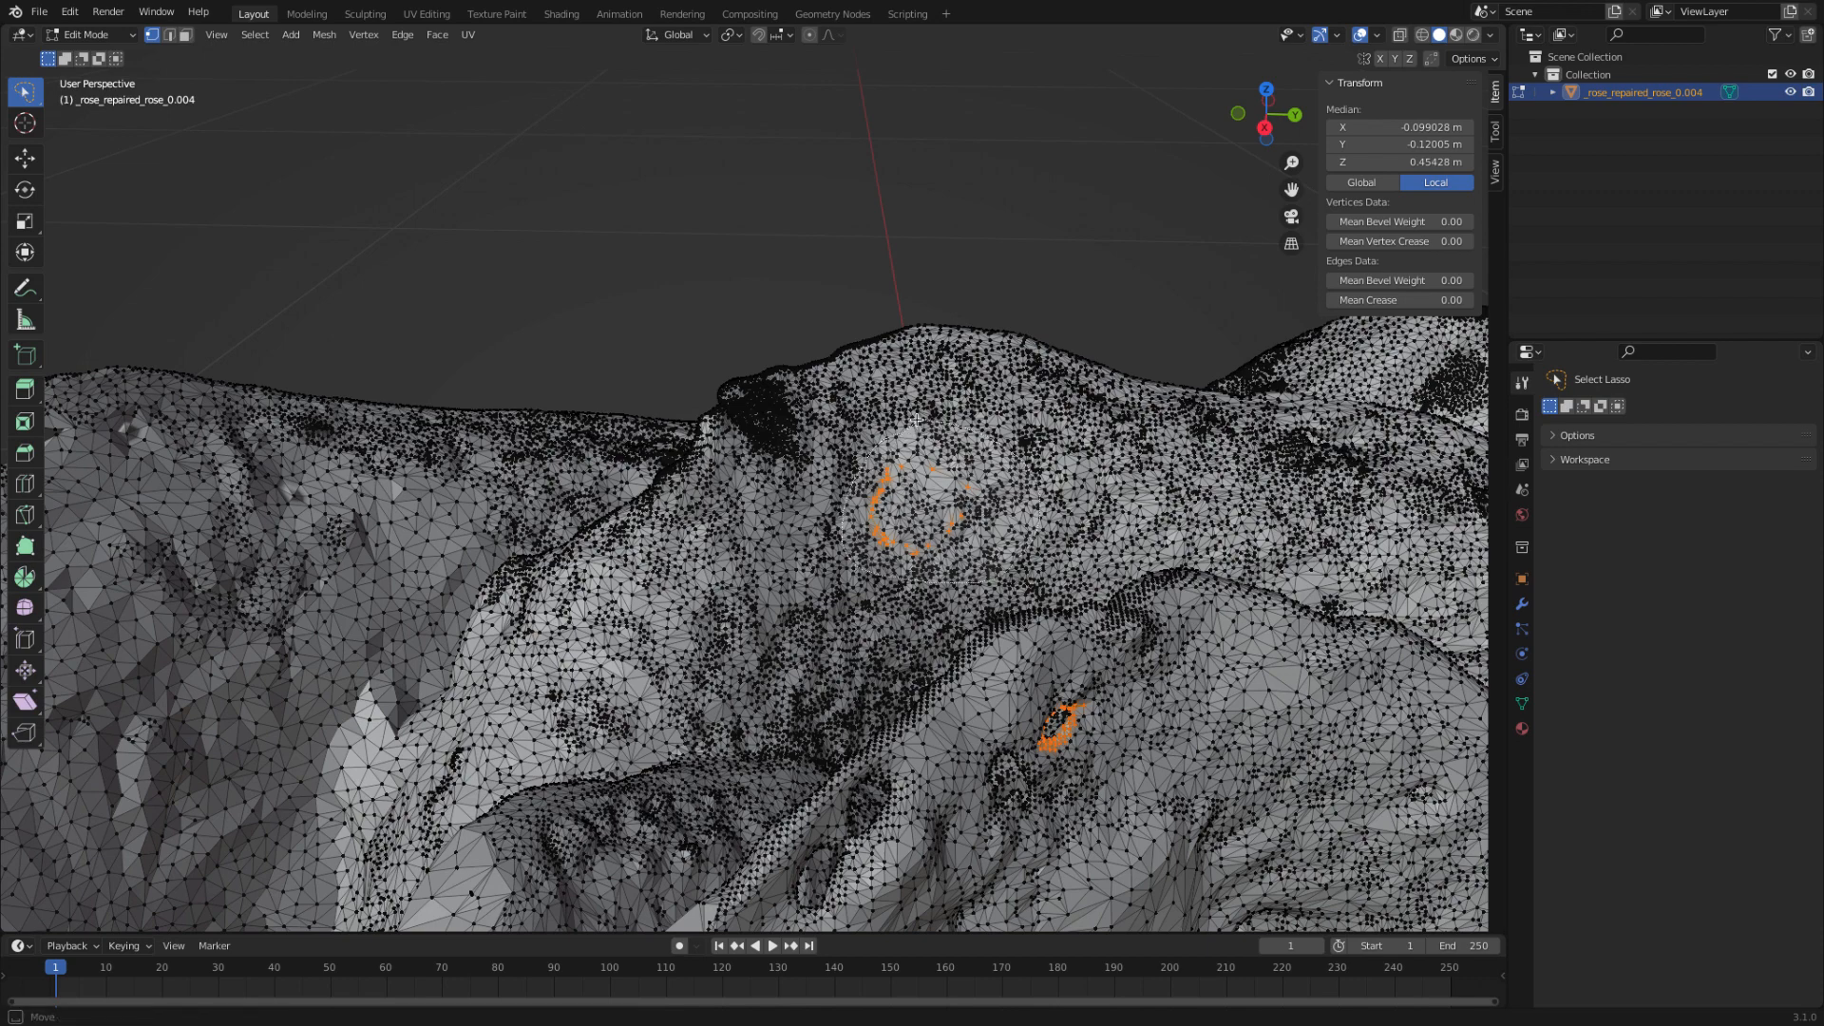
middle_drag(916, 420, 988, 535)
right_click(988, 535)
- Close the small petal hole by collapsing the edges and faces of the selected vertex ring
middle_drag(1078, 668, 823, 598)
scroll(823, 598, up, 10)
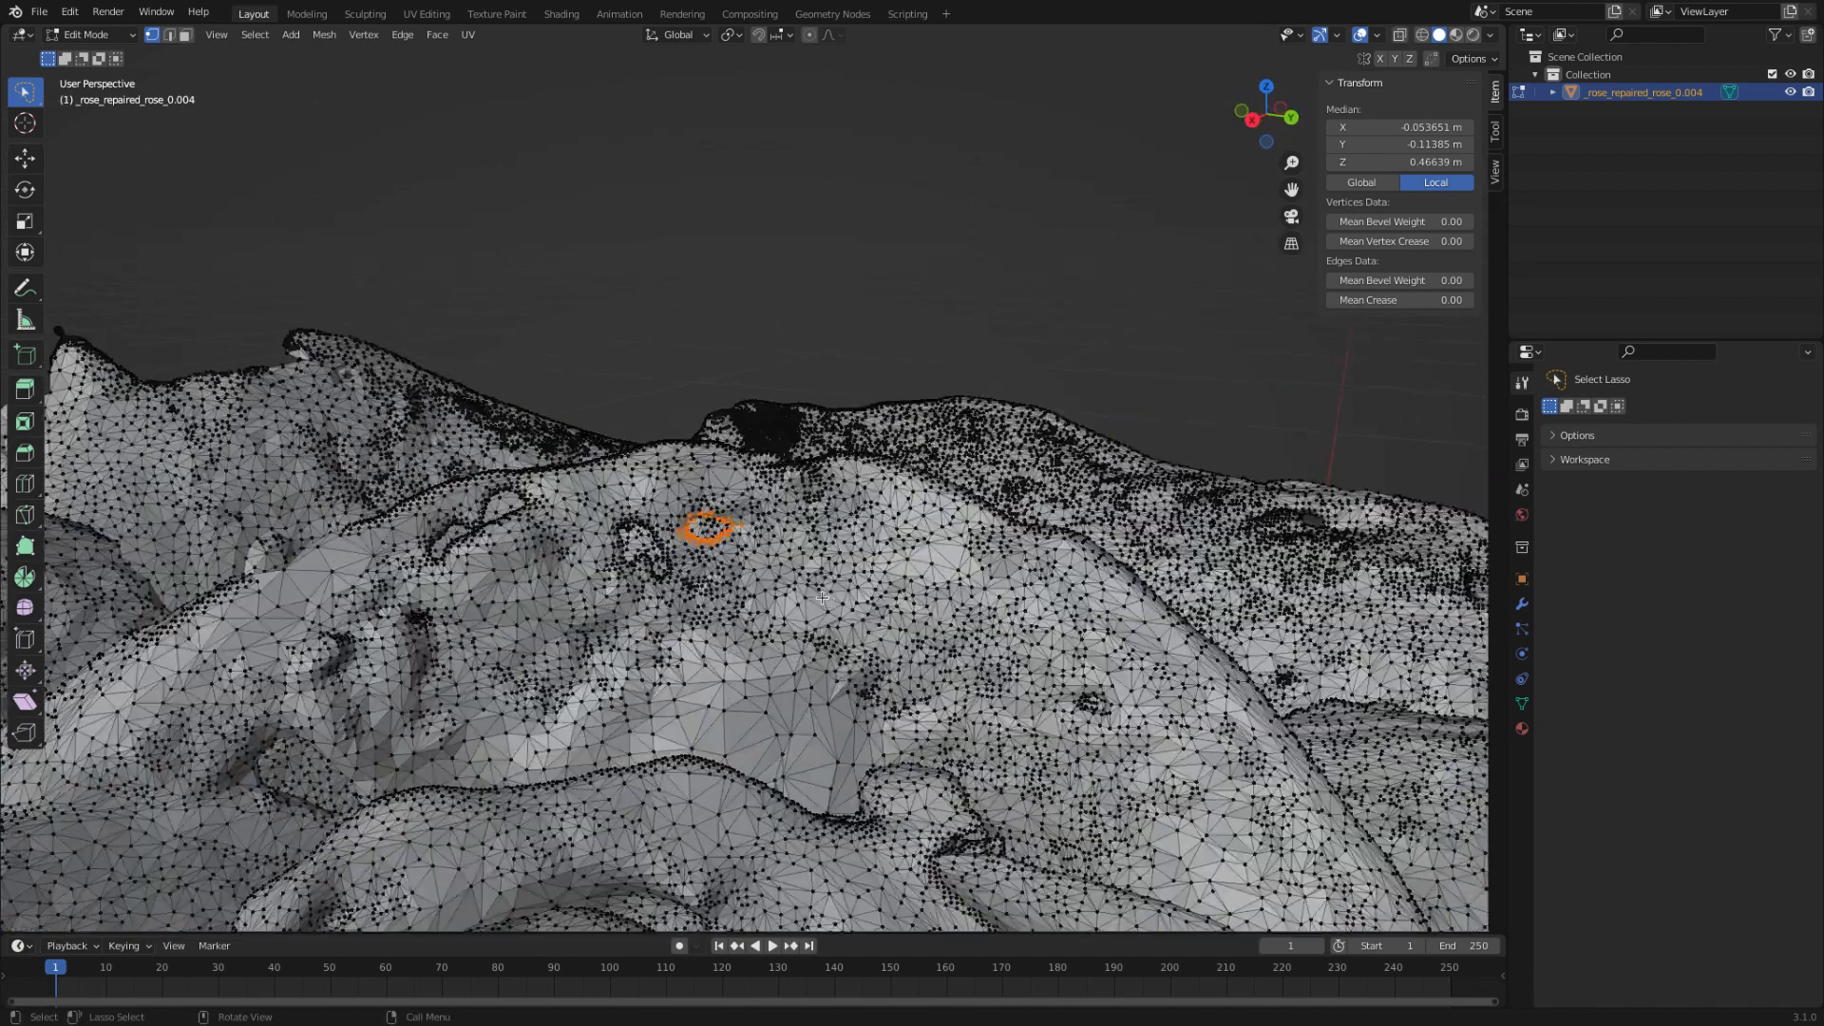
scroll(839, 598, down, 6)
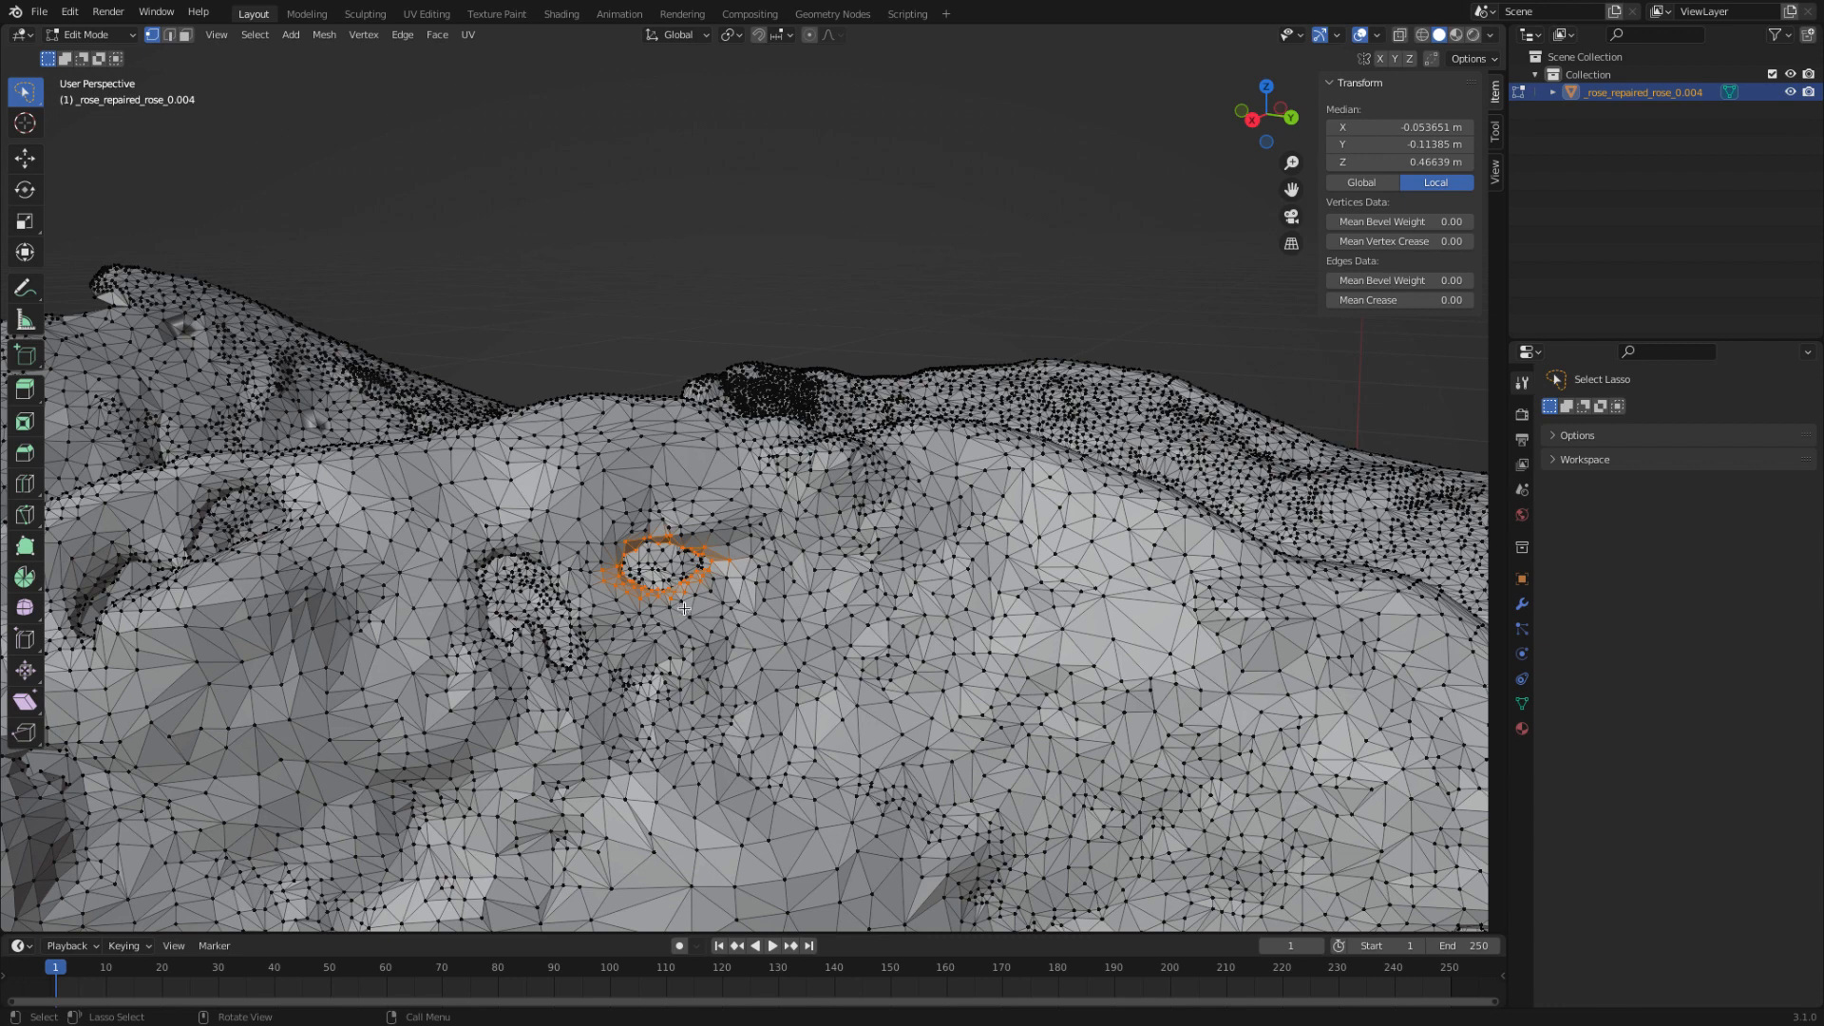
shift+middle_drag(659, 614, 777, 607)
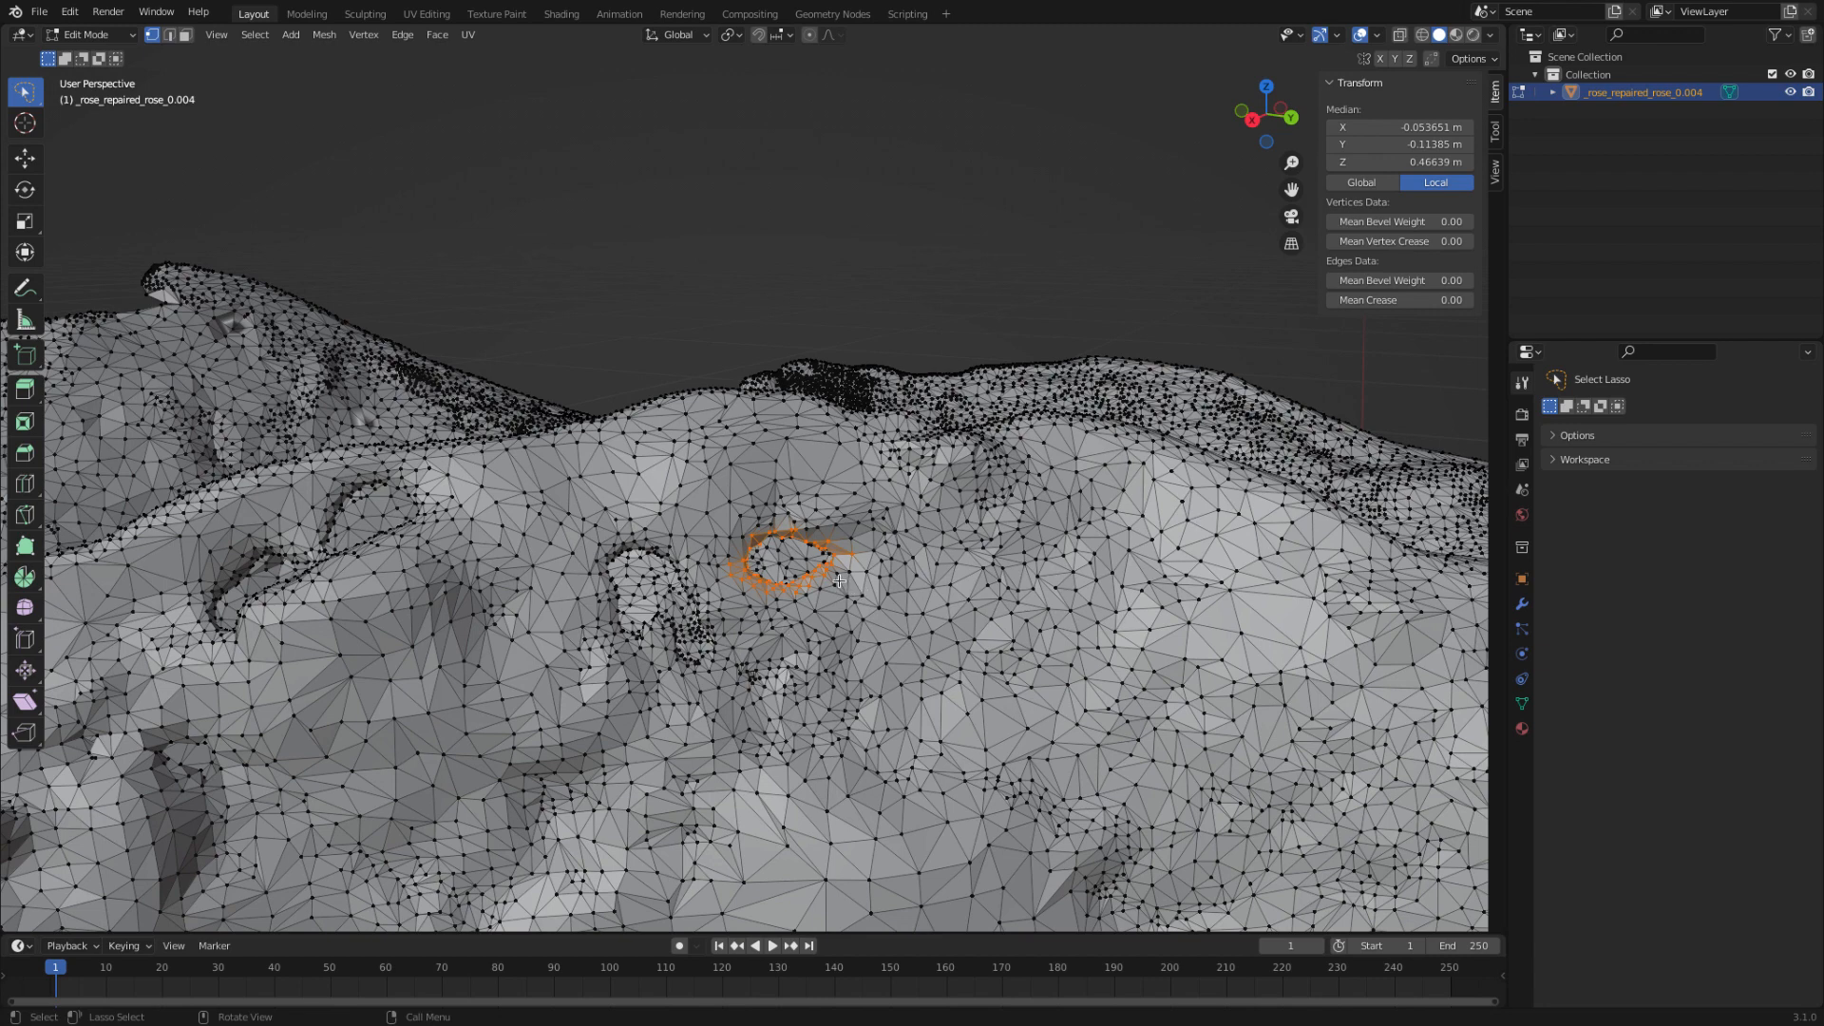
key(x)
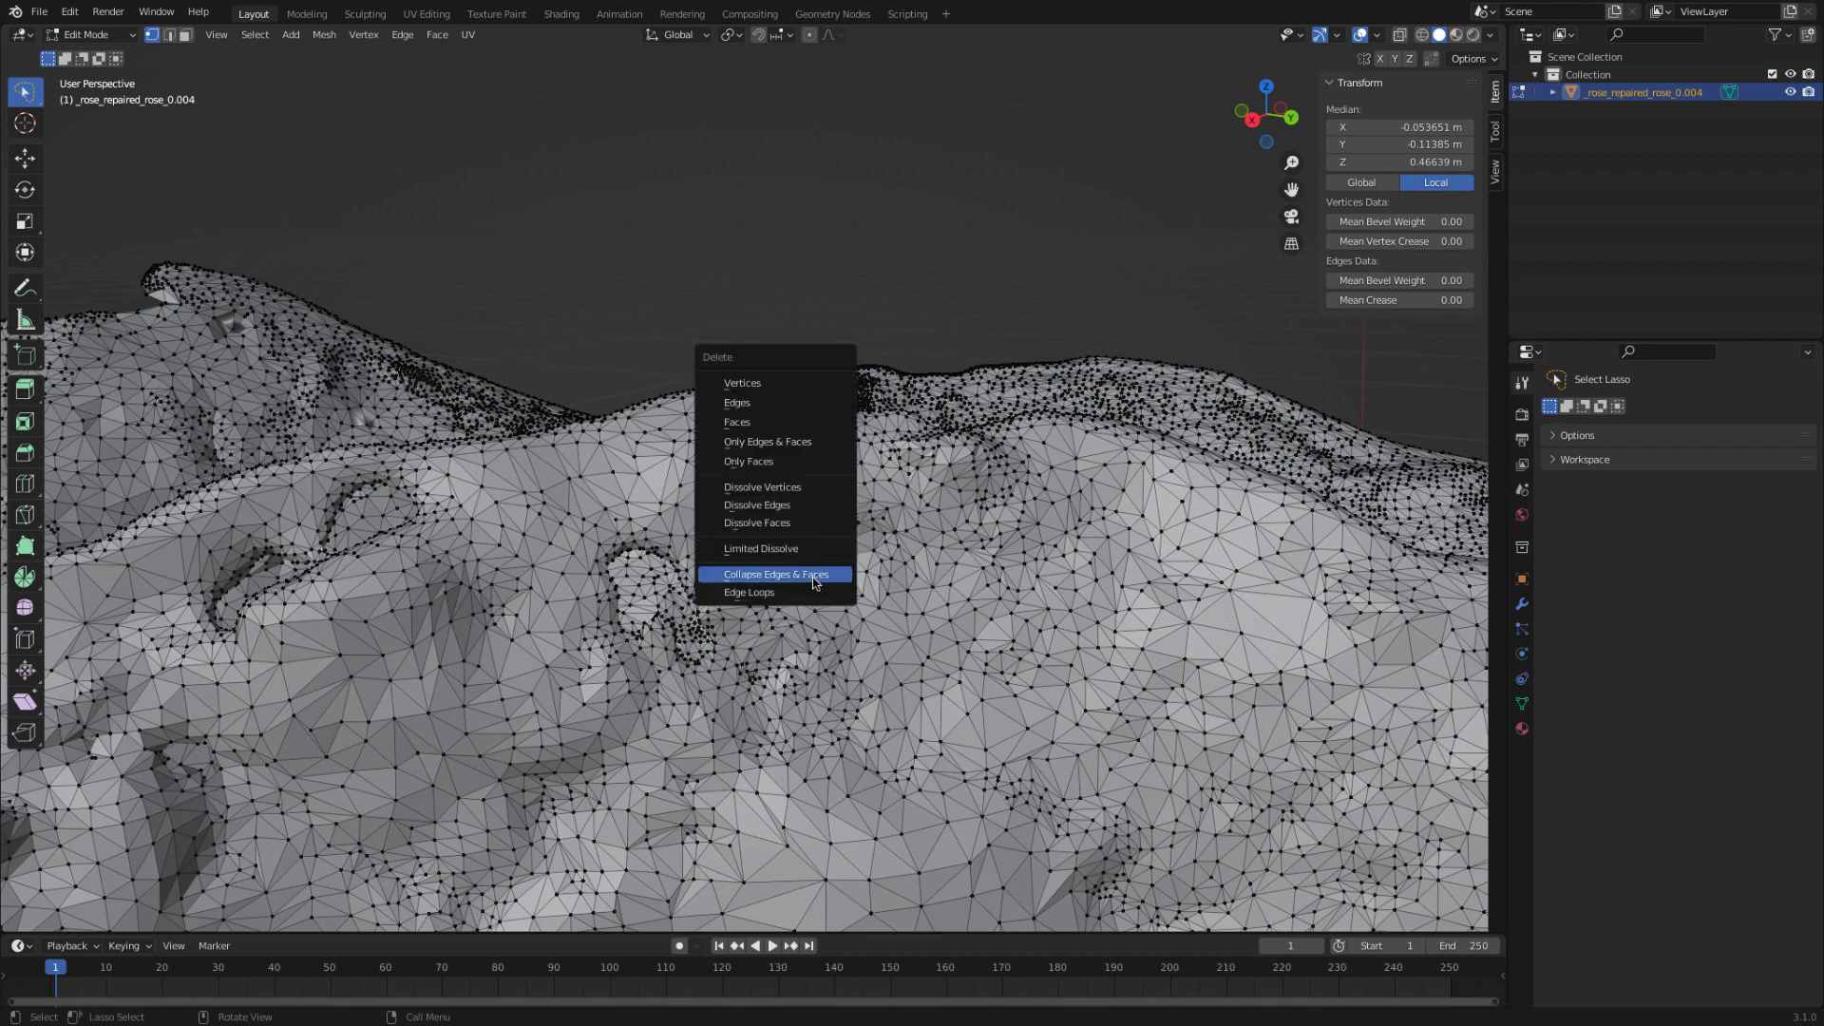
click(813, 575)
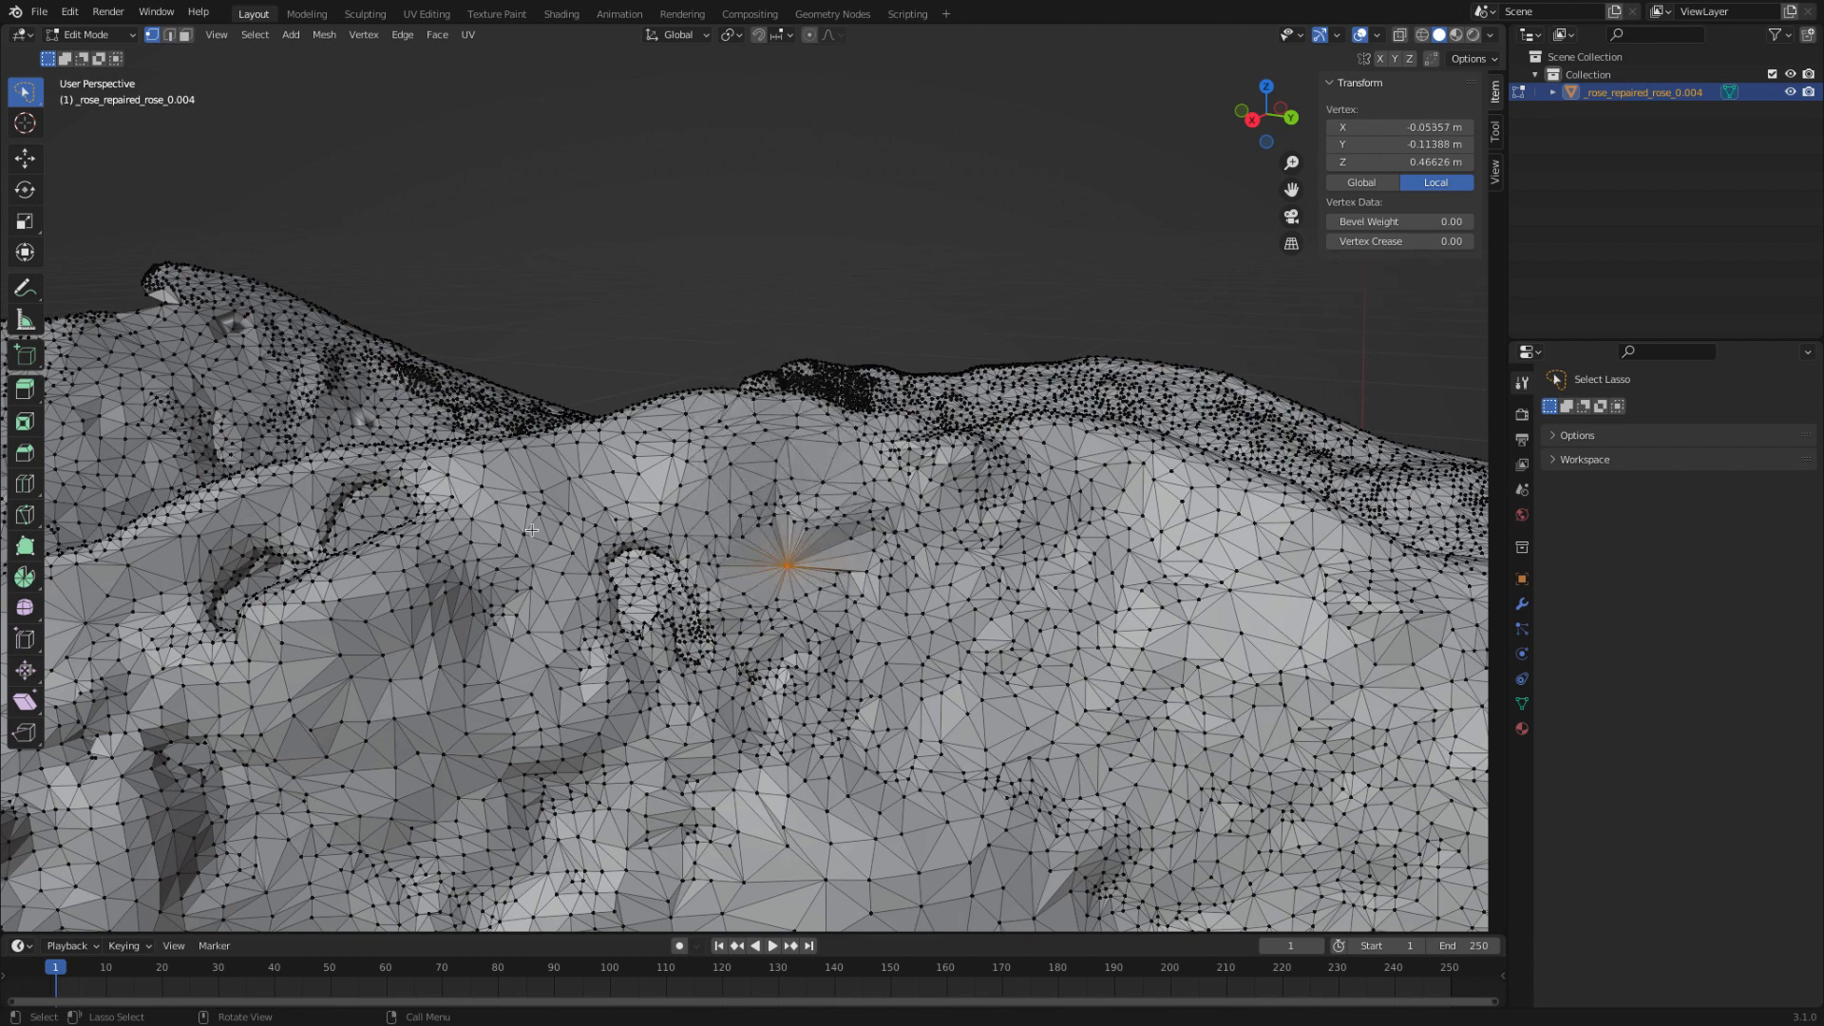
- Return to Sculpt Mode with the Simplify brush, enable Dyntopo despite the vertex data, and re-mesh the newly collapsed patch
click(120, 37)
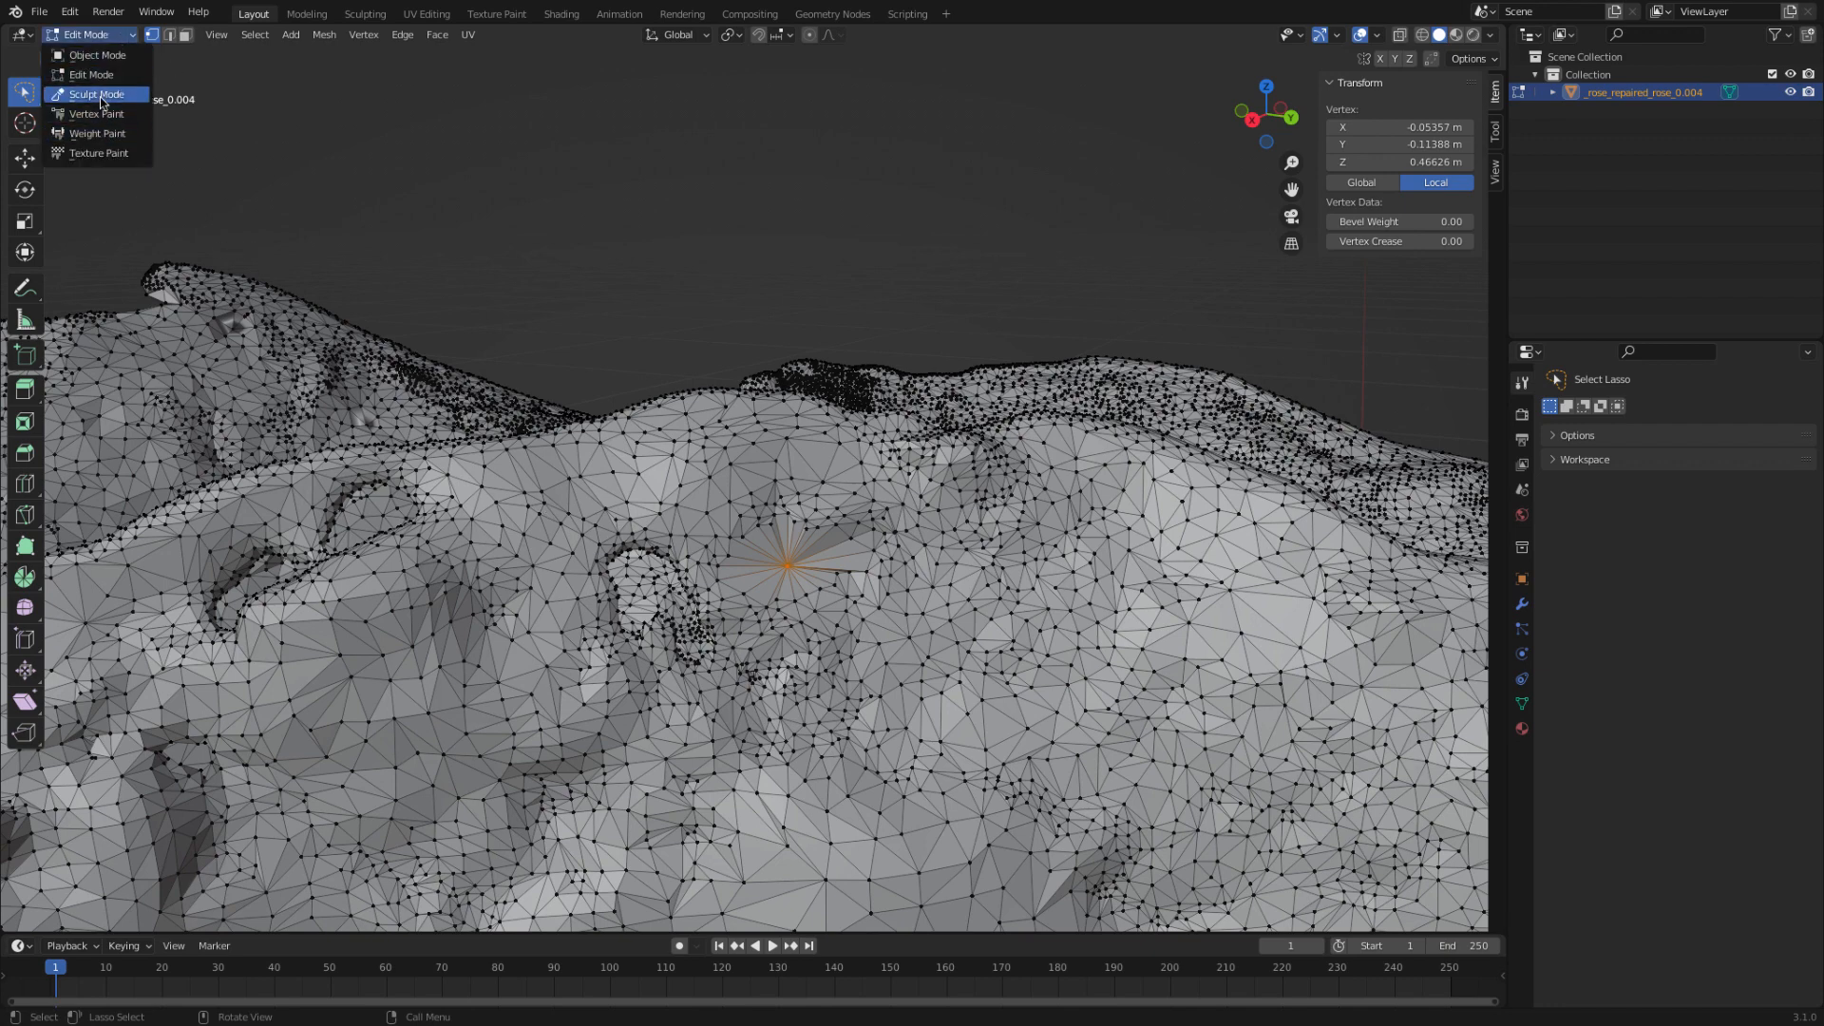
key(Return)
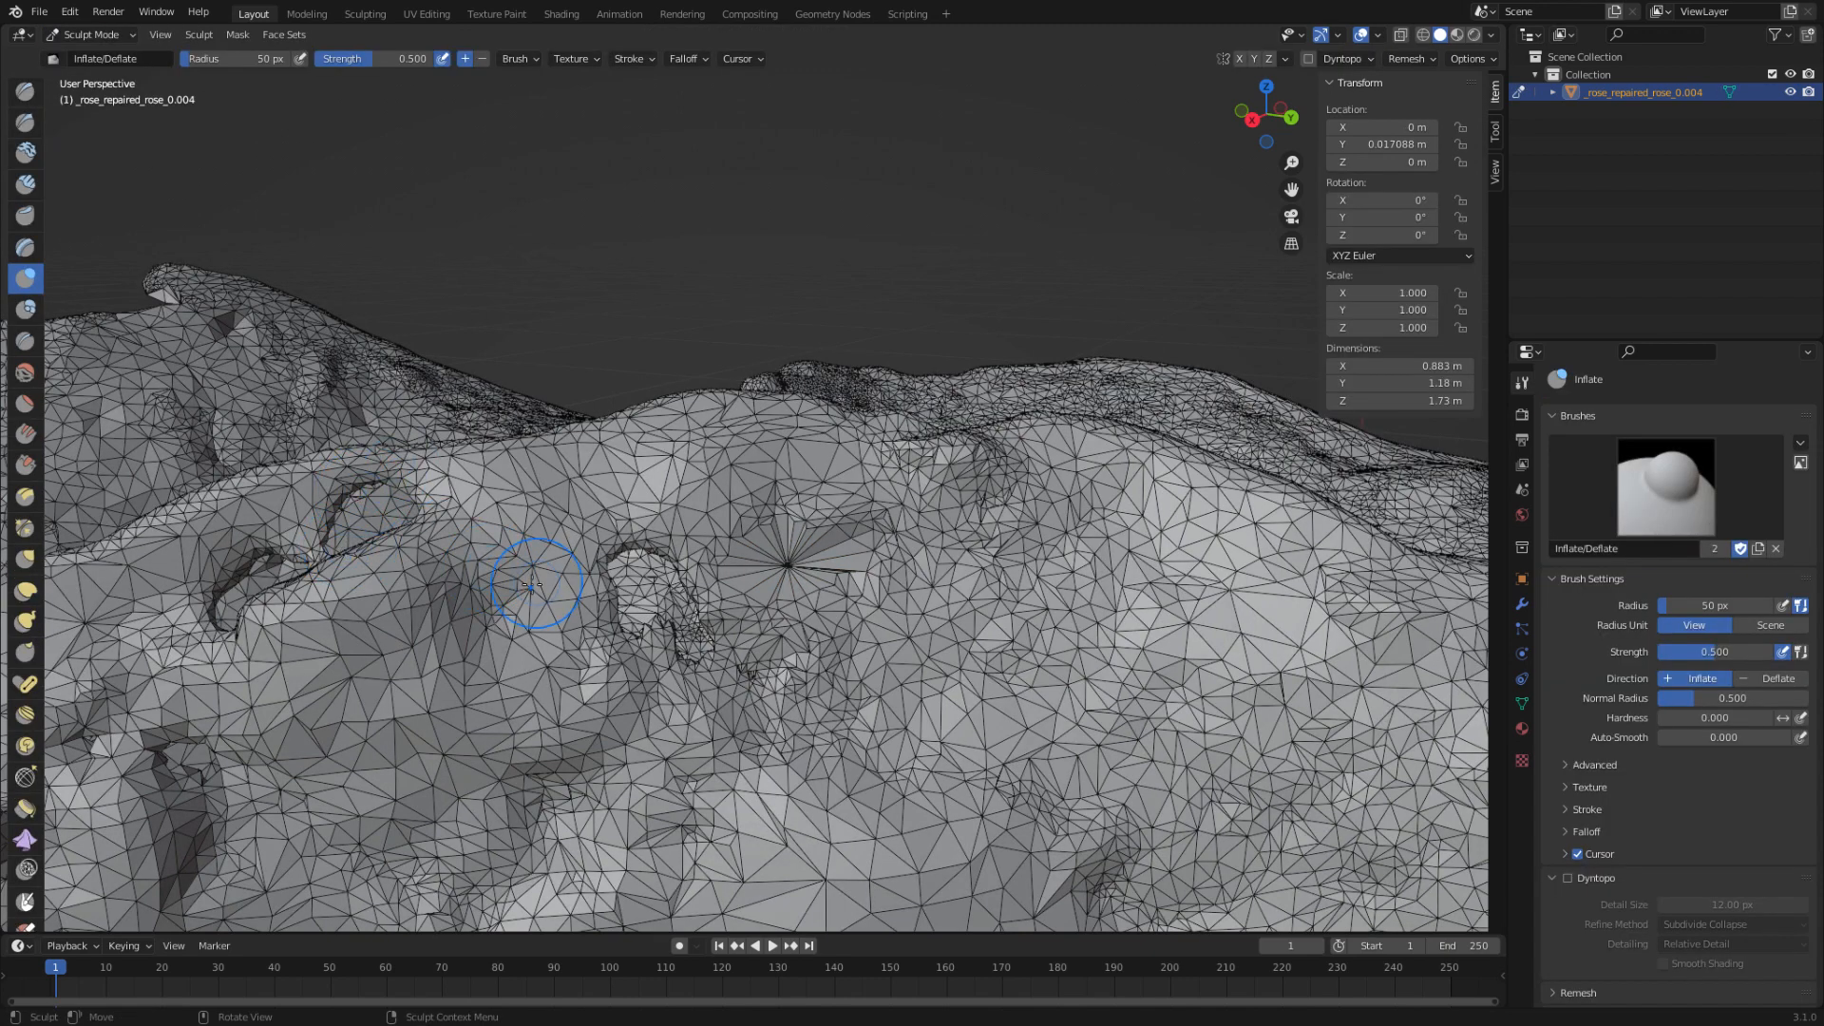
click(27, 869)
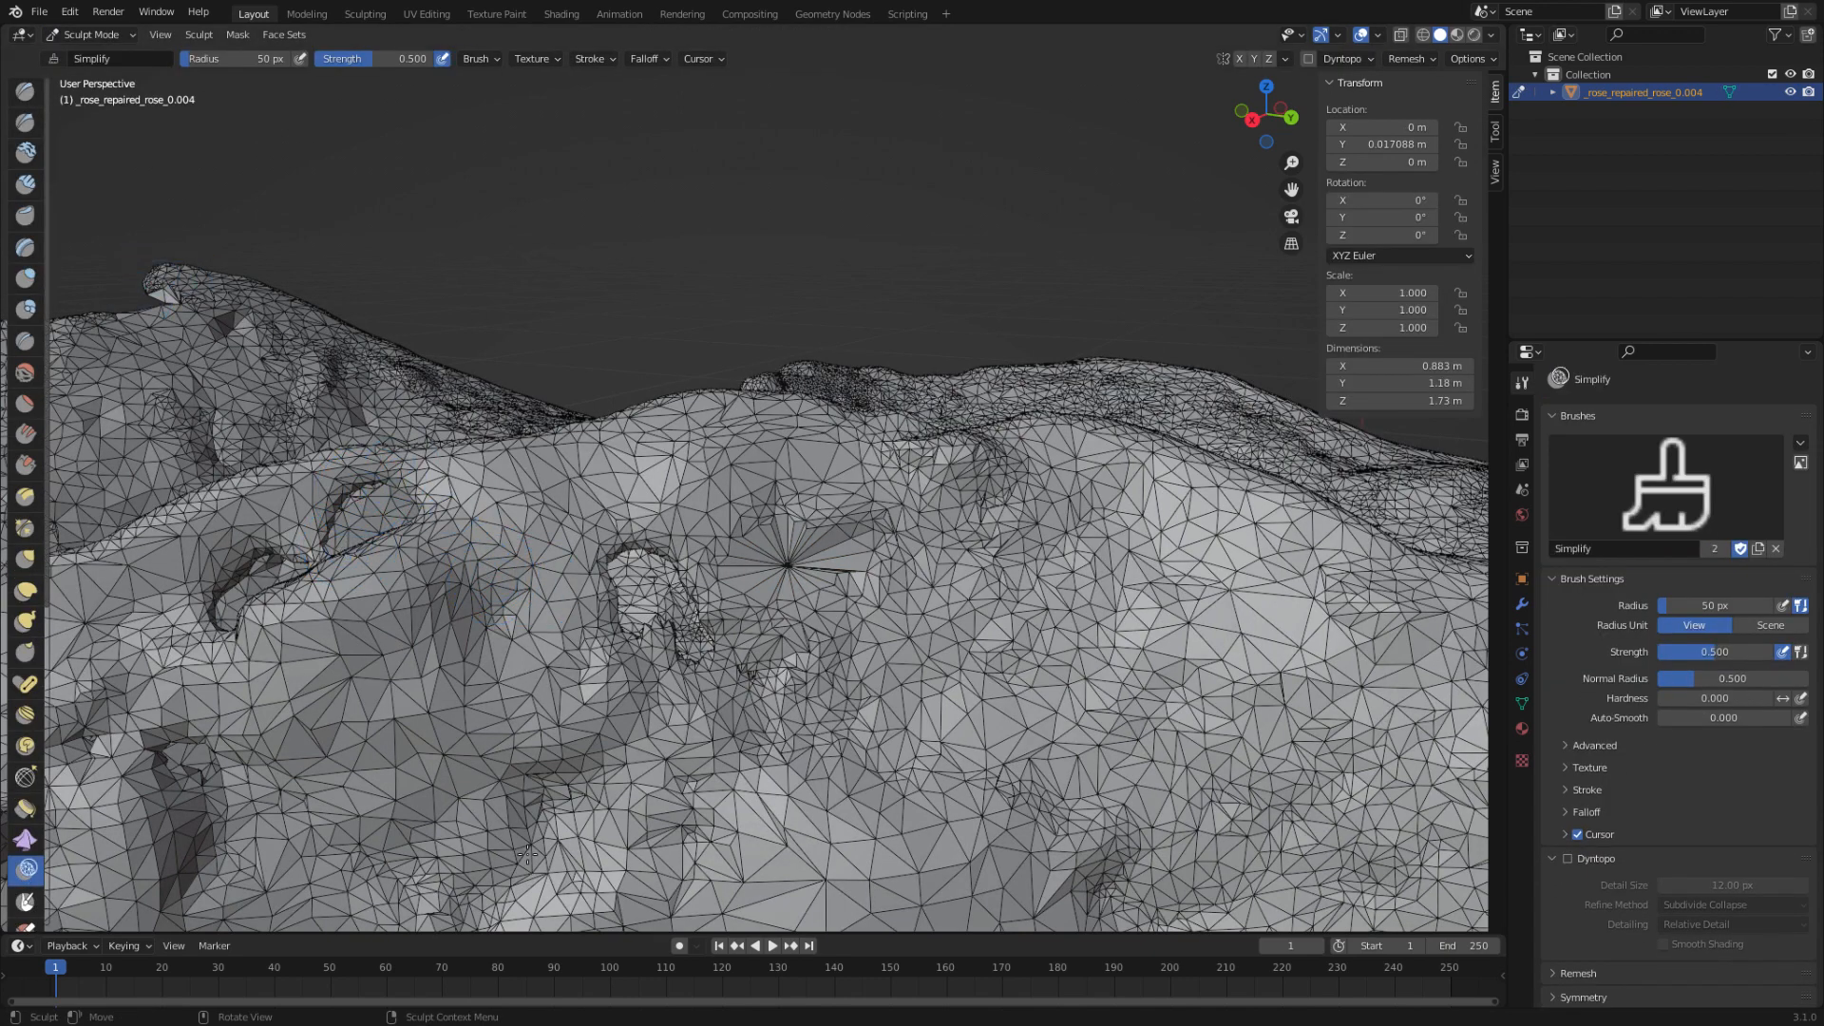
click(1568, 859)
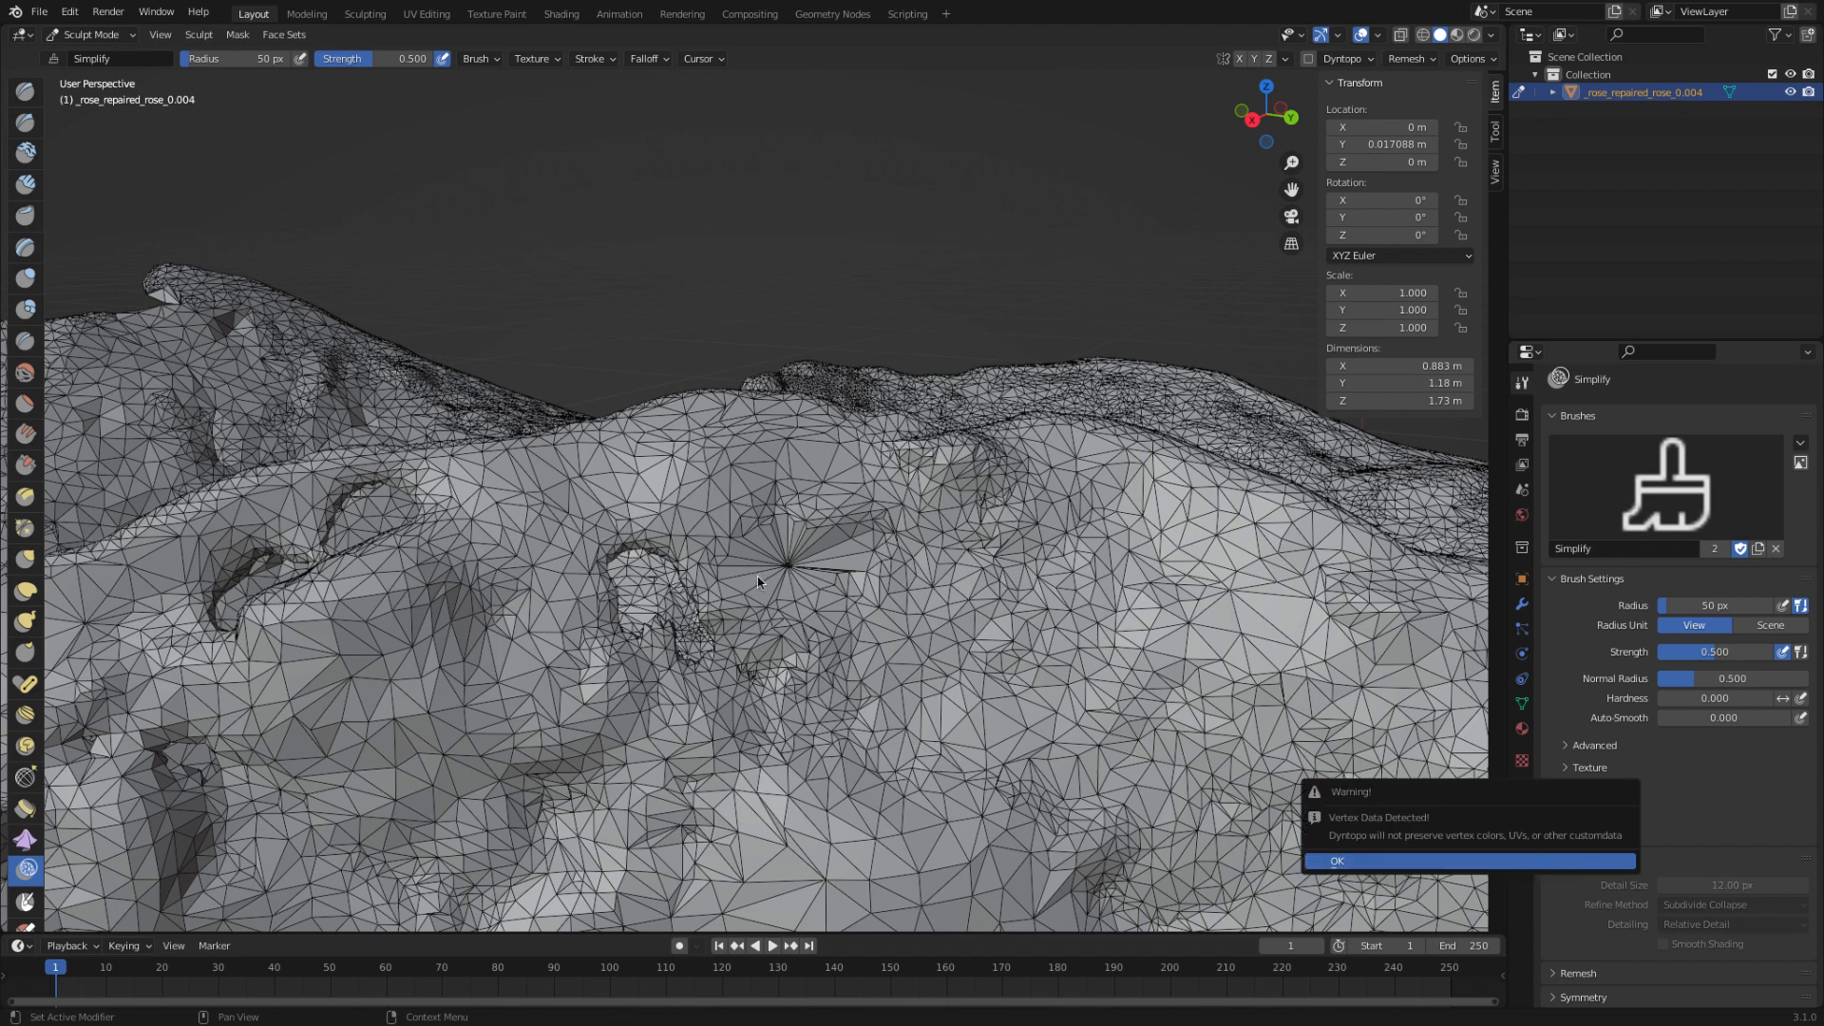
key(Return)
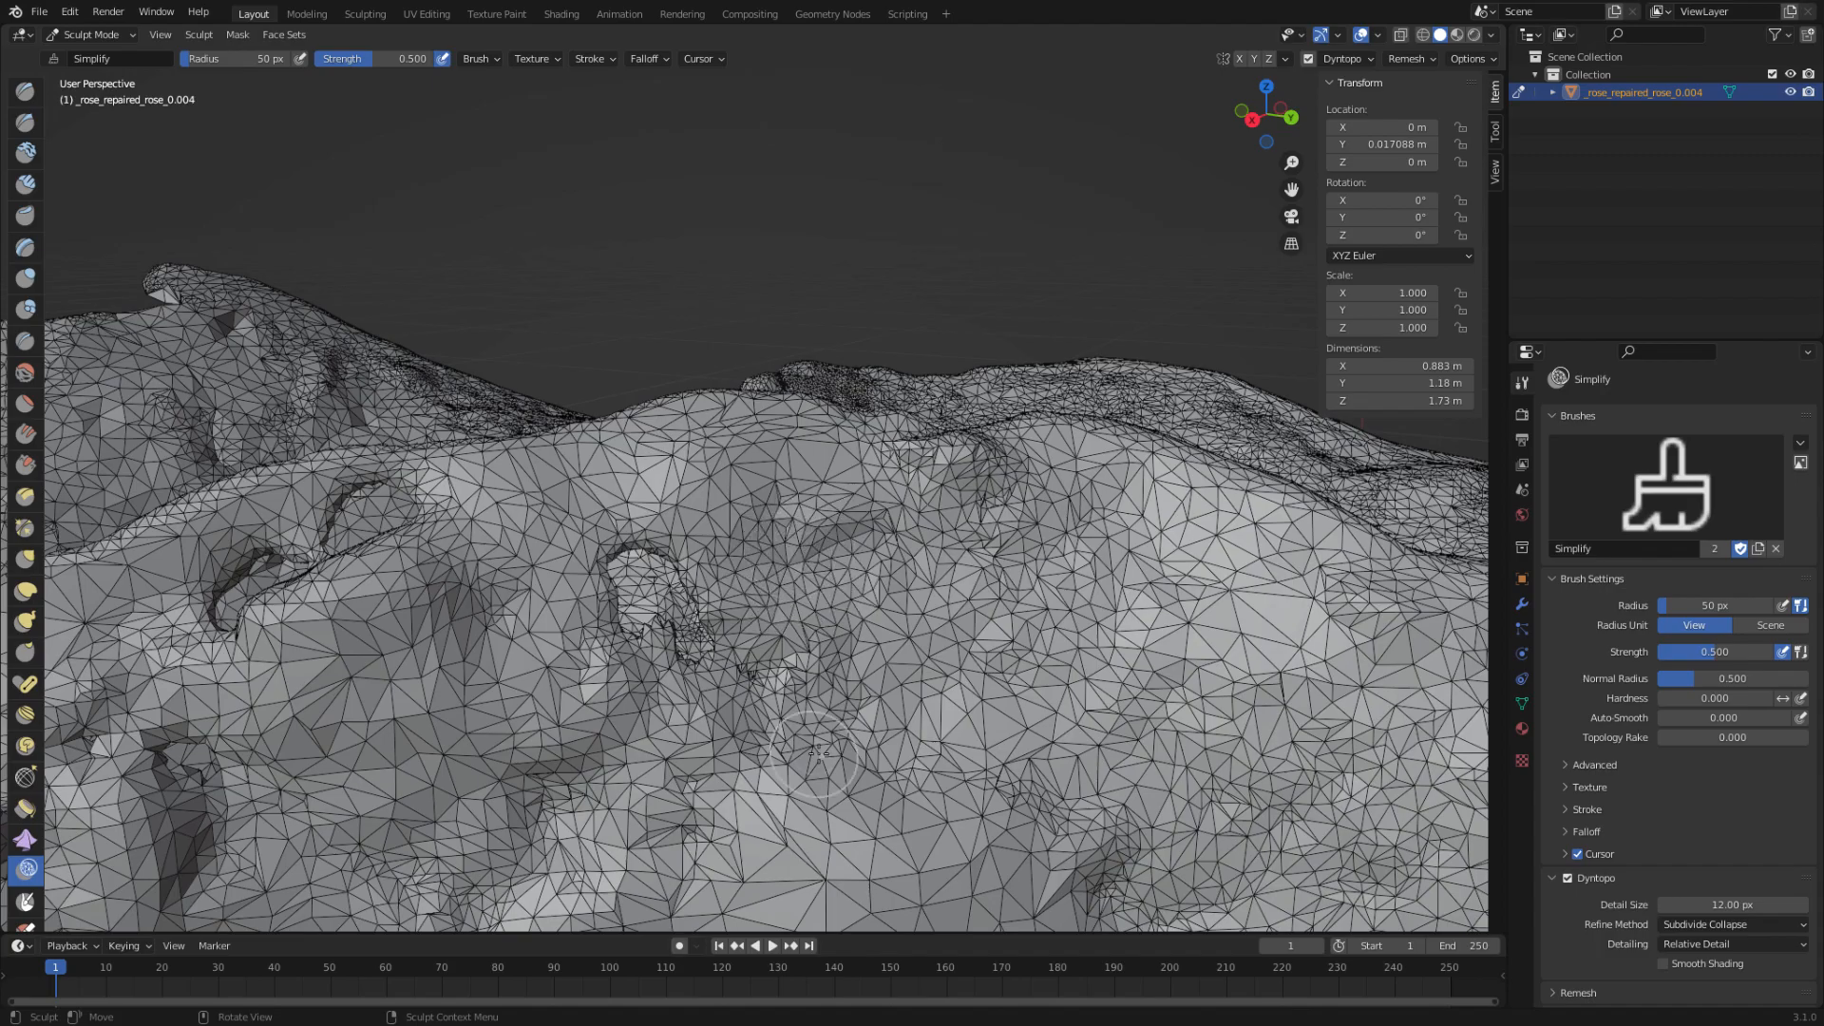
scroll(848, 643, up, 2)
middle_drag(848, 643, 530, 549)
drag(479, 584, 475, 593)
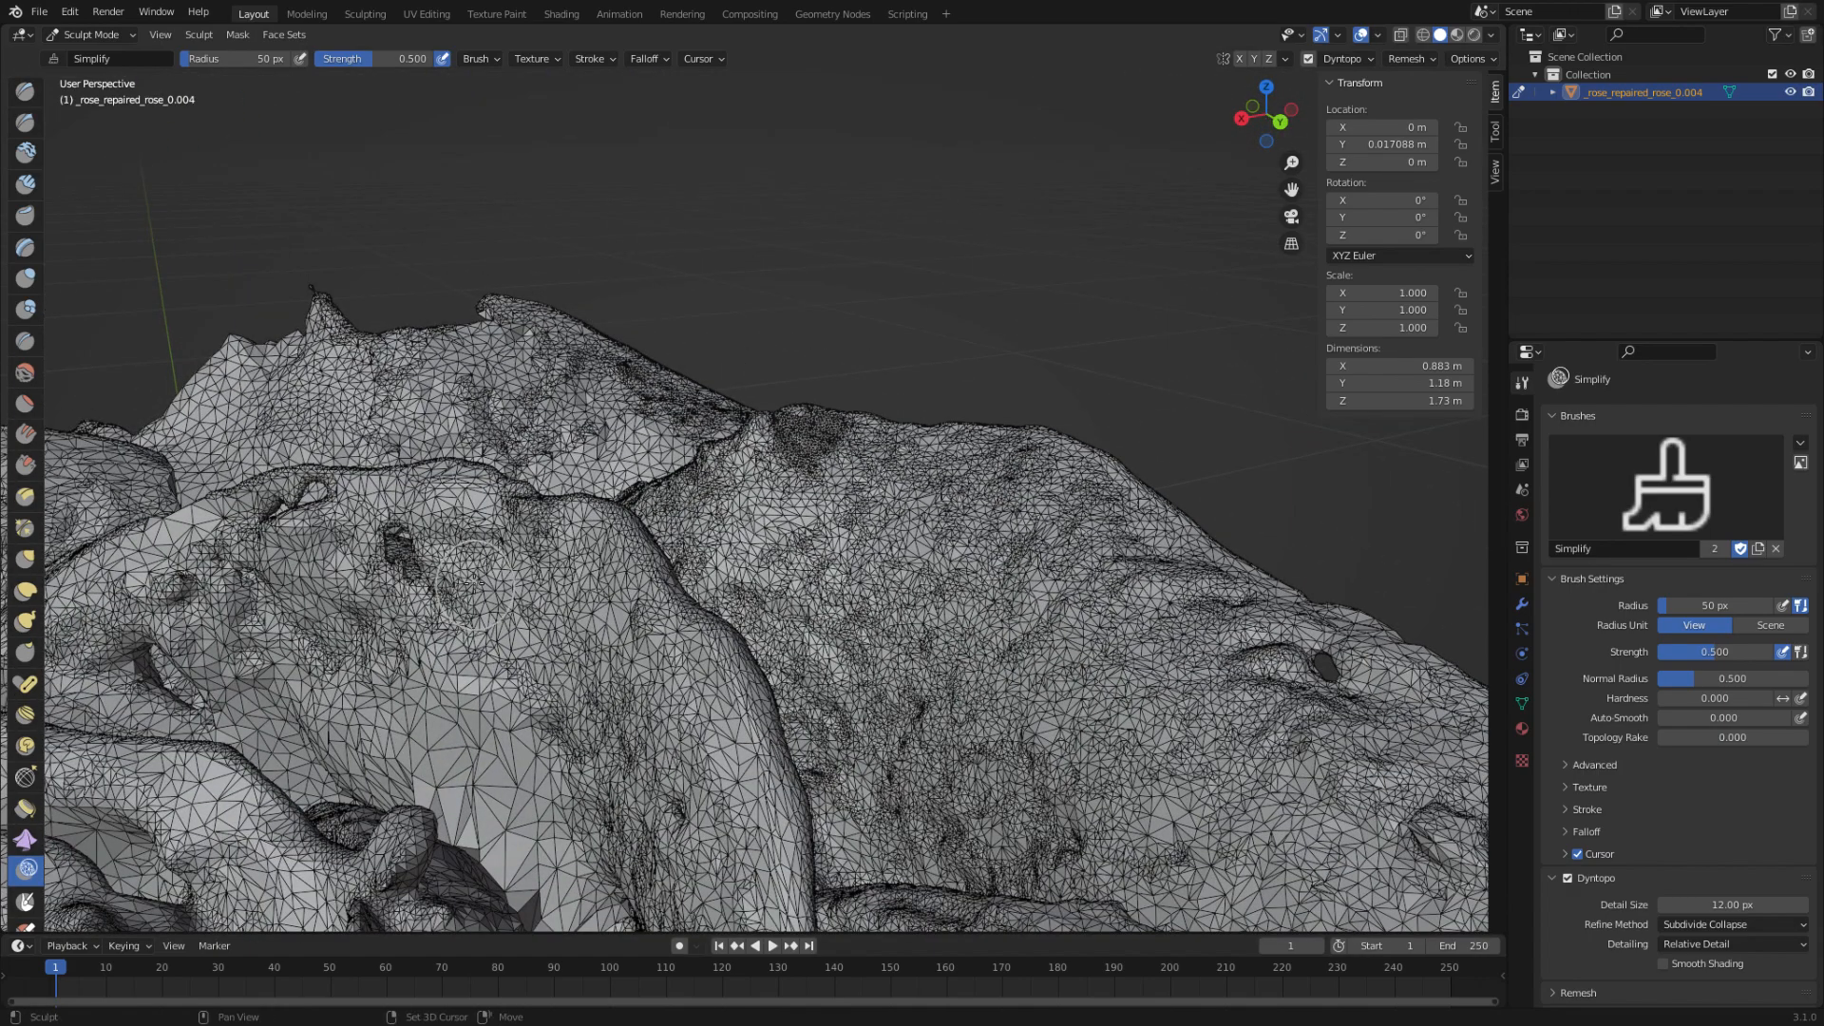
middle_drag(475, 594, 720, 578)
scroll(736, 561, up, 3)
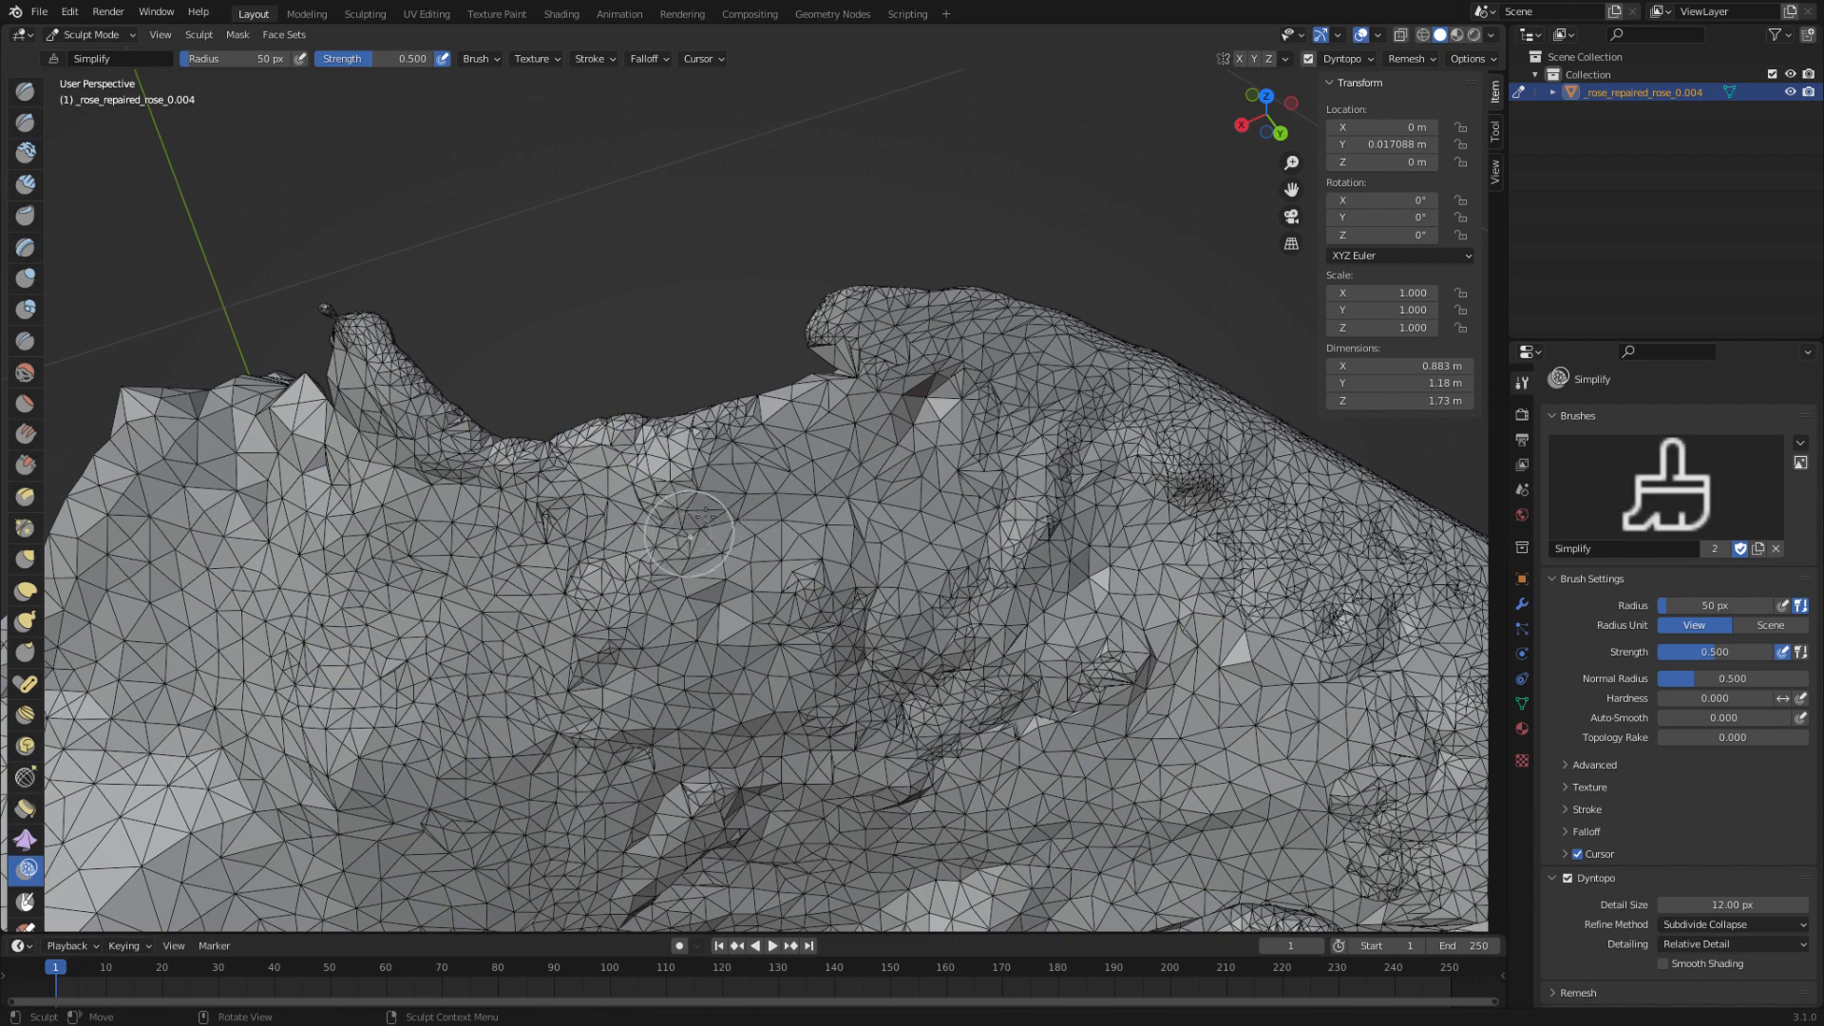
mouse_move(1365, 8)
click(1214, 9)
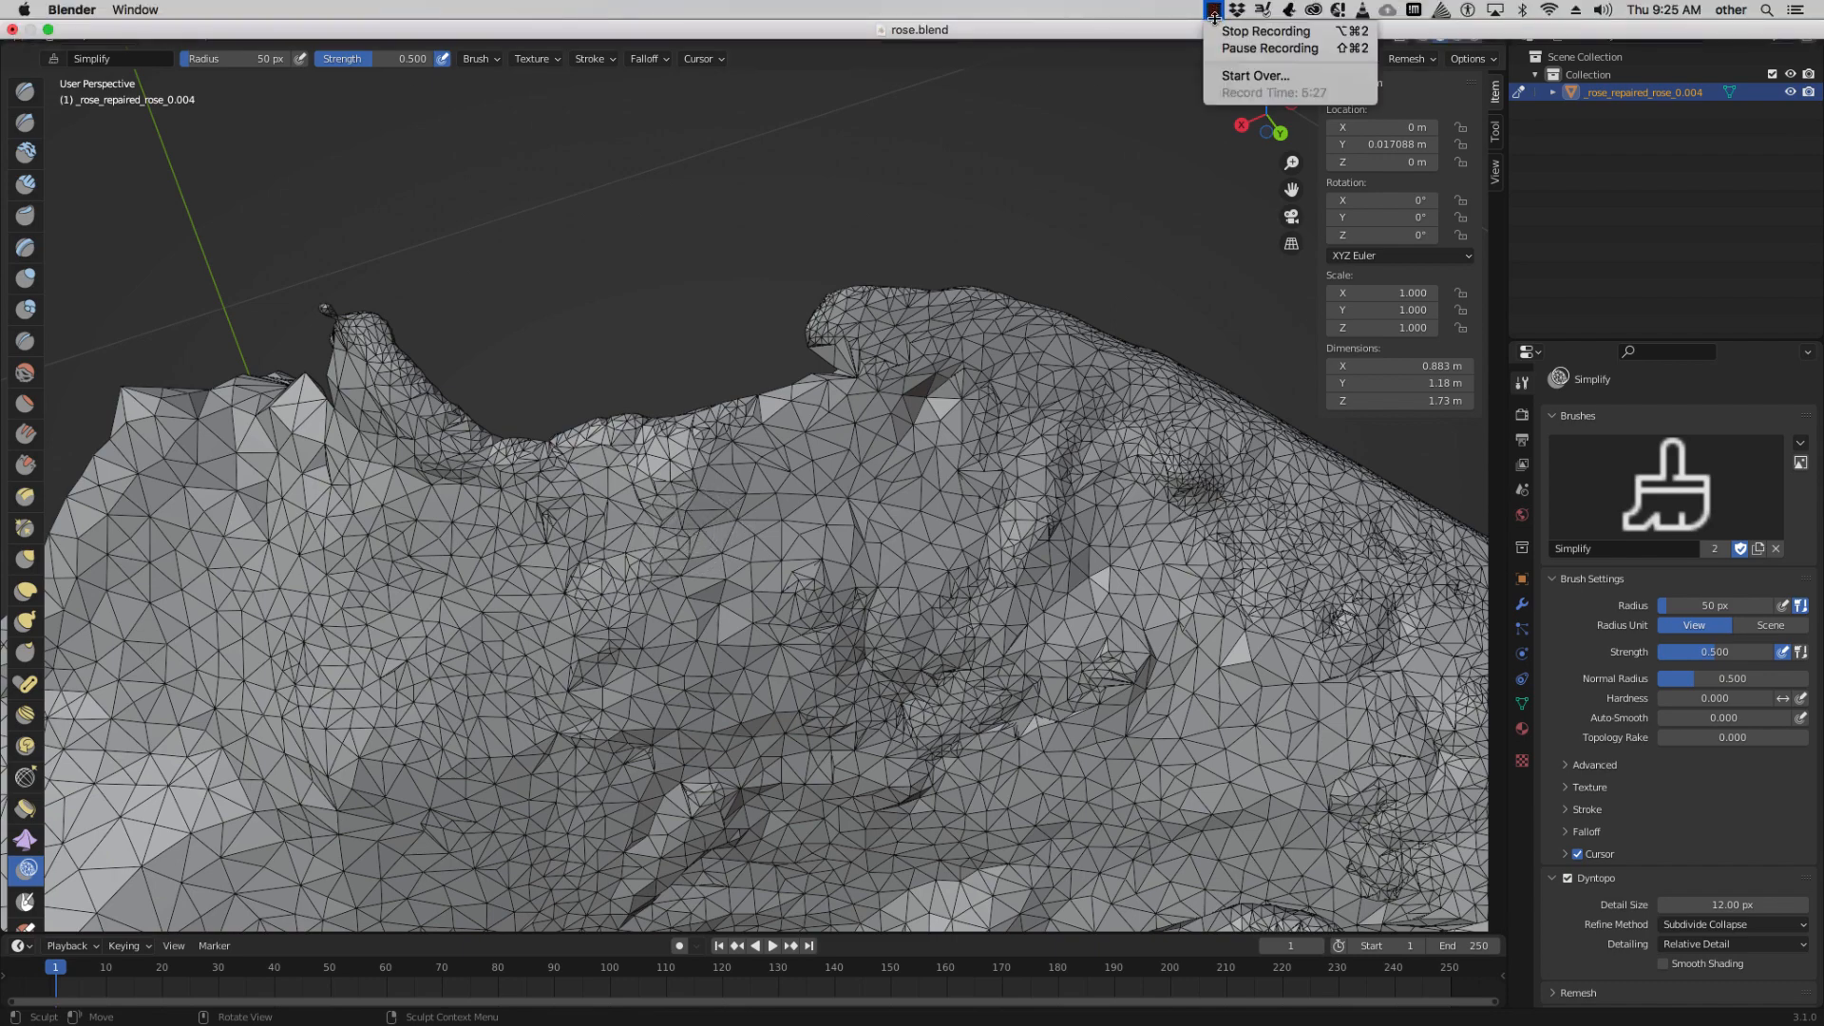
click(1273, 53)
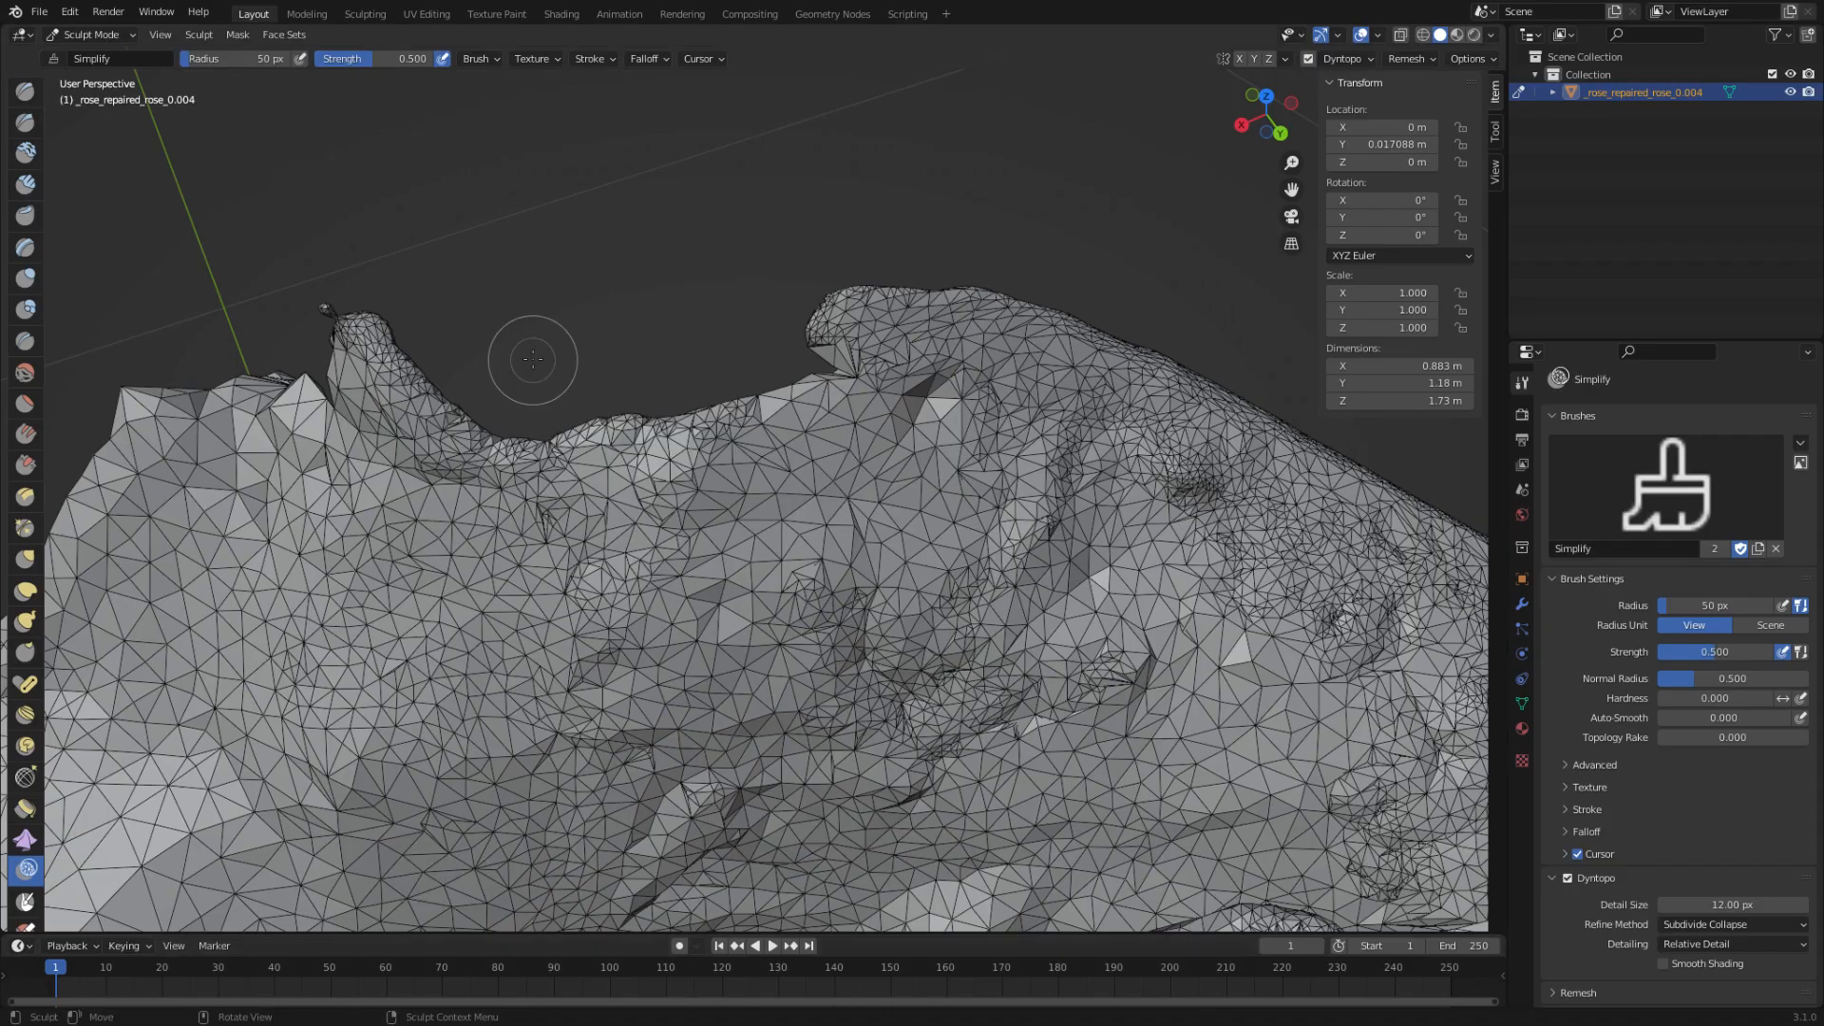
- Switch to Edit Mode and lasso-select the vertices along the broad notch in the petal's upper rim
shift+middle_drag(546, 356, 759, 433)
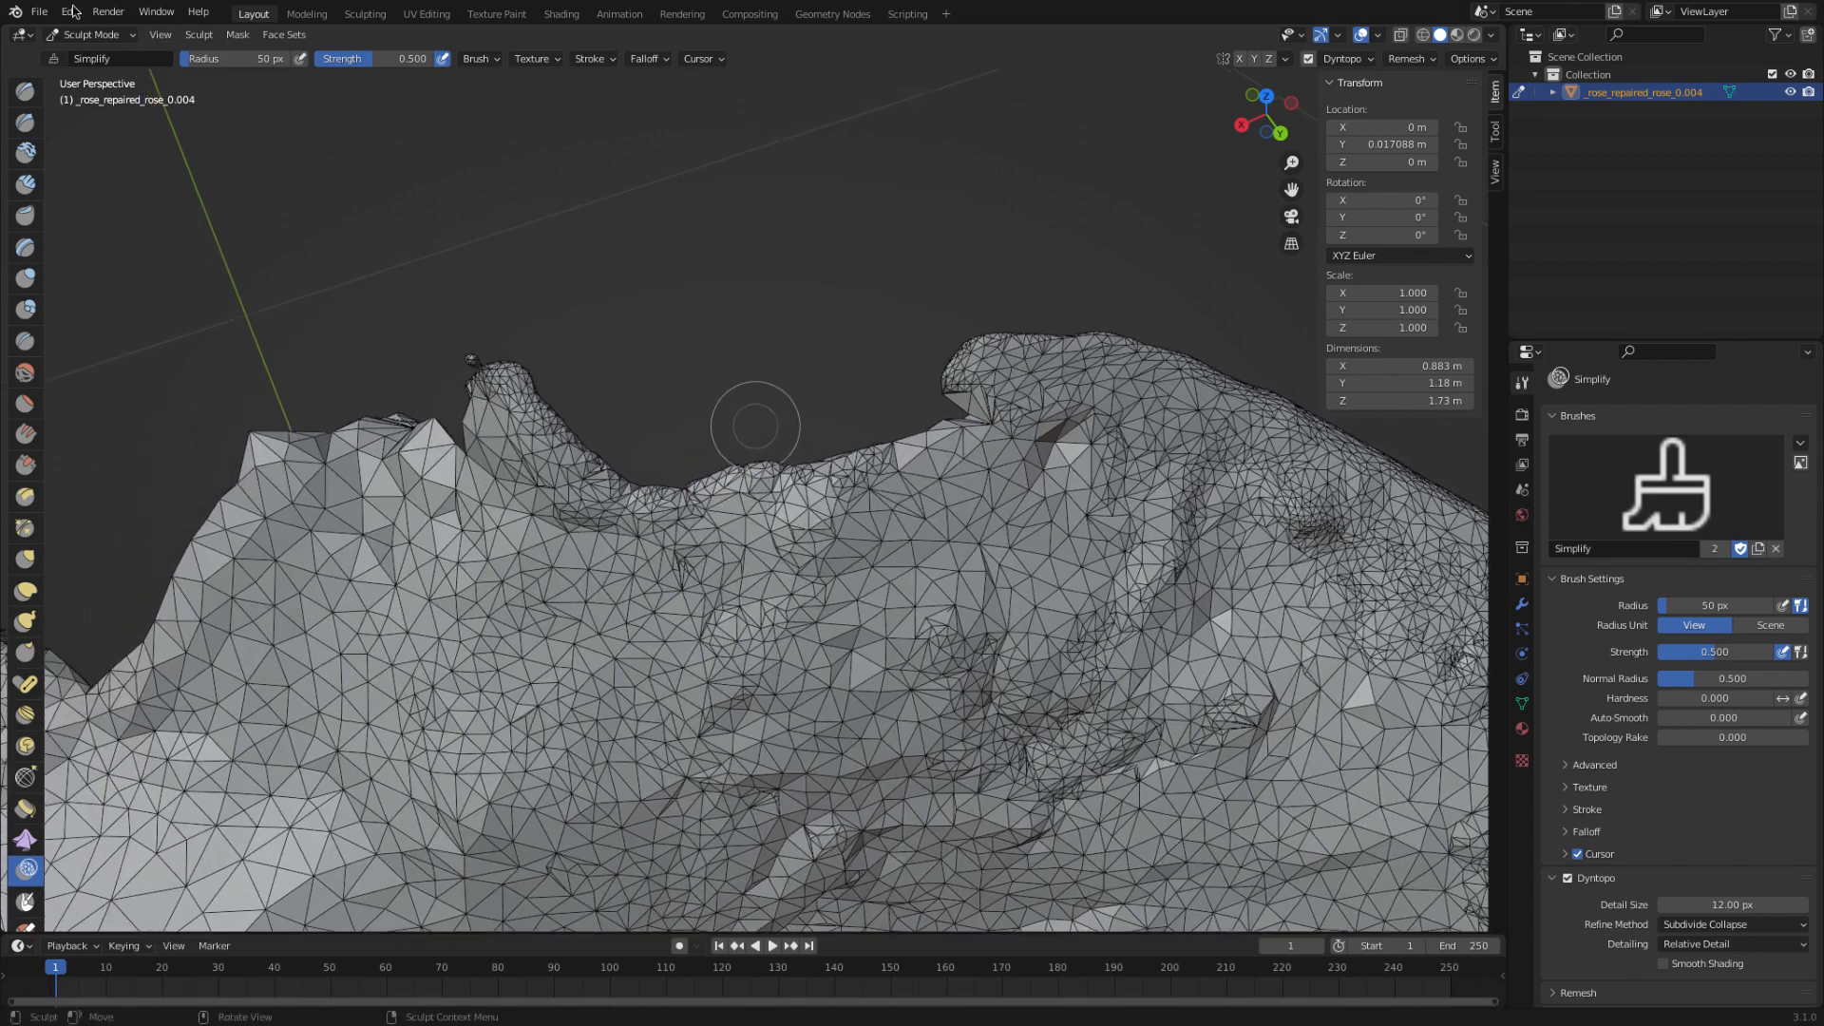
click(91, 34)
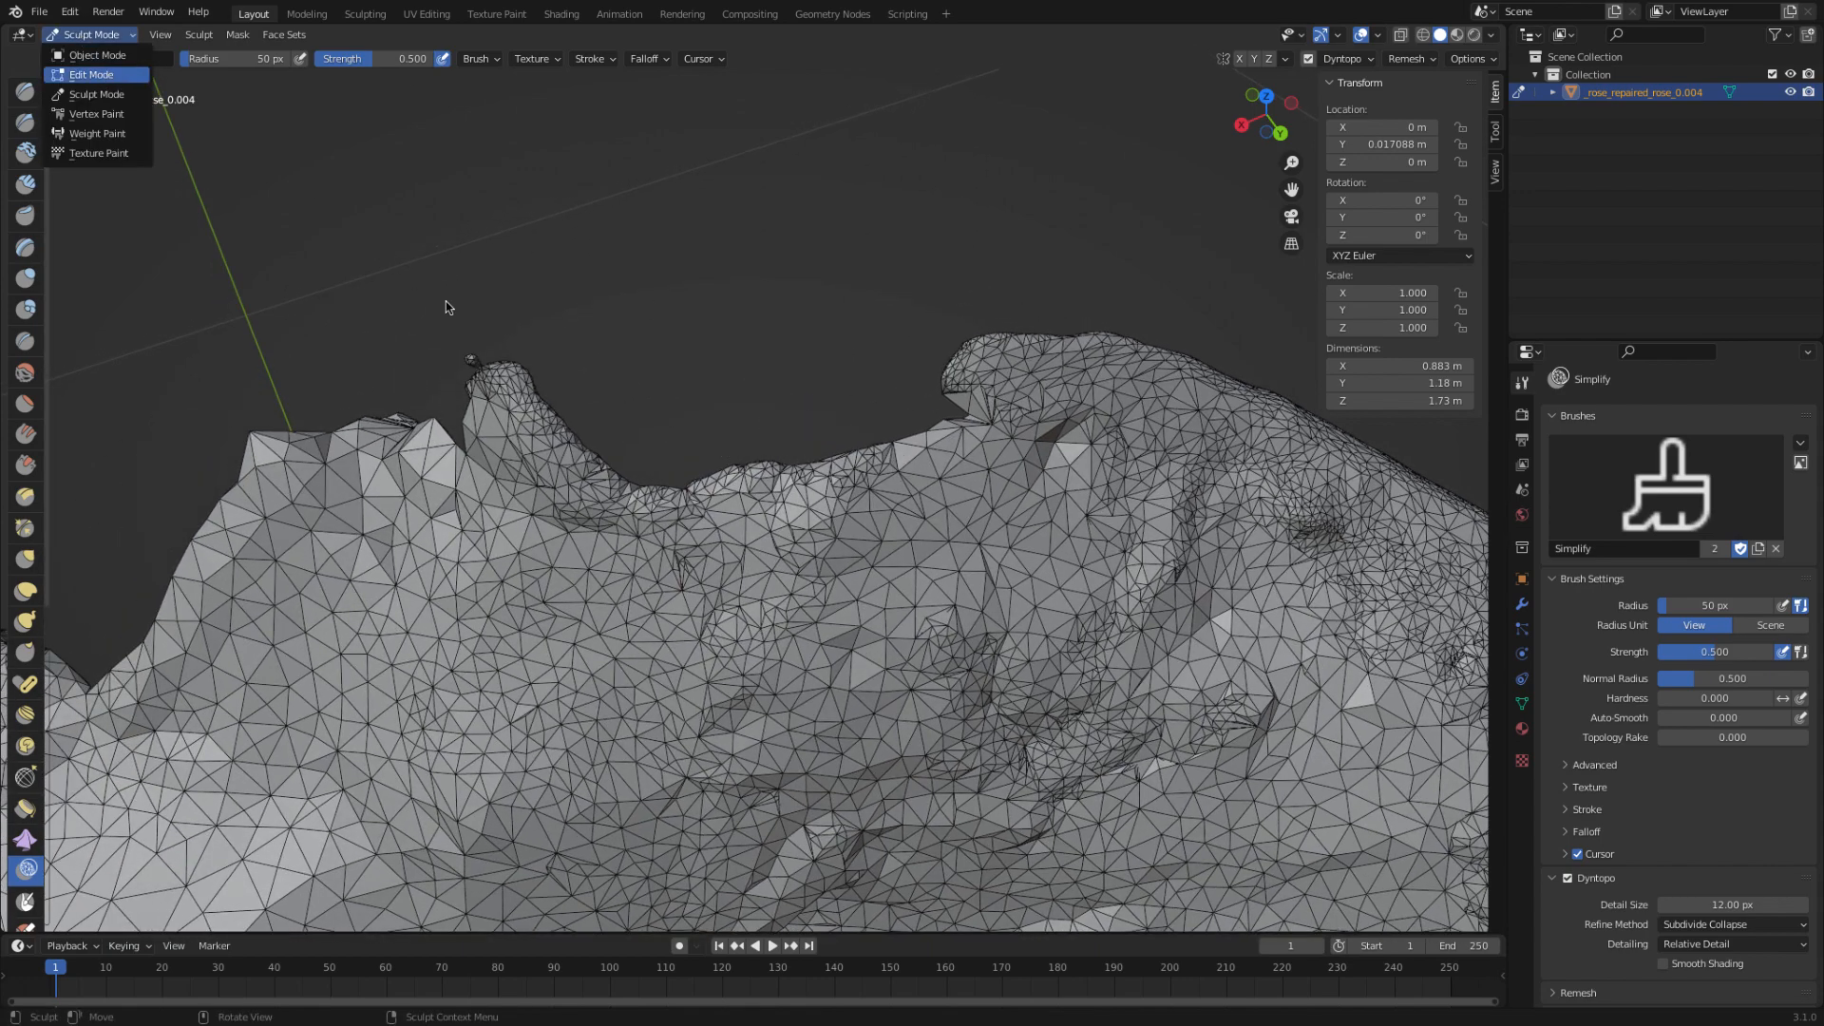
key(Return)
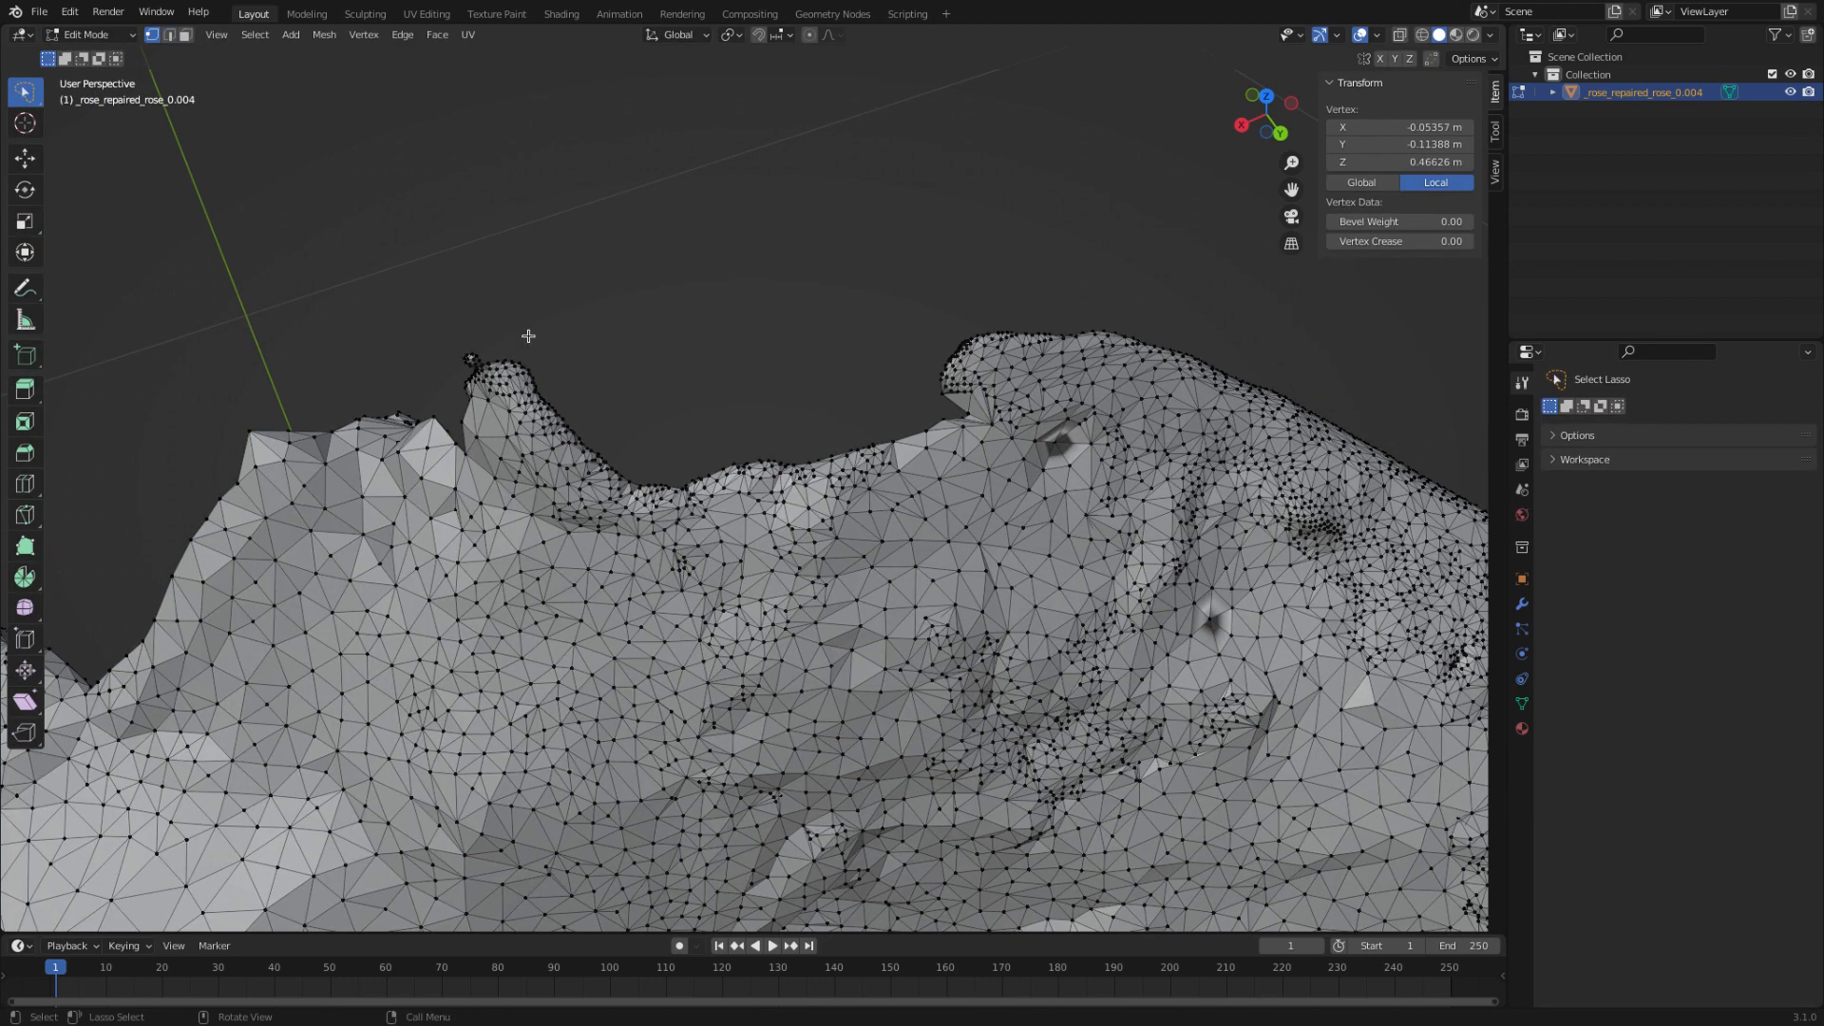
middle_drag(581, 336, 574, 281)
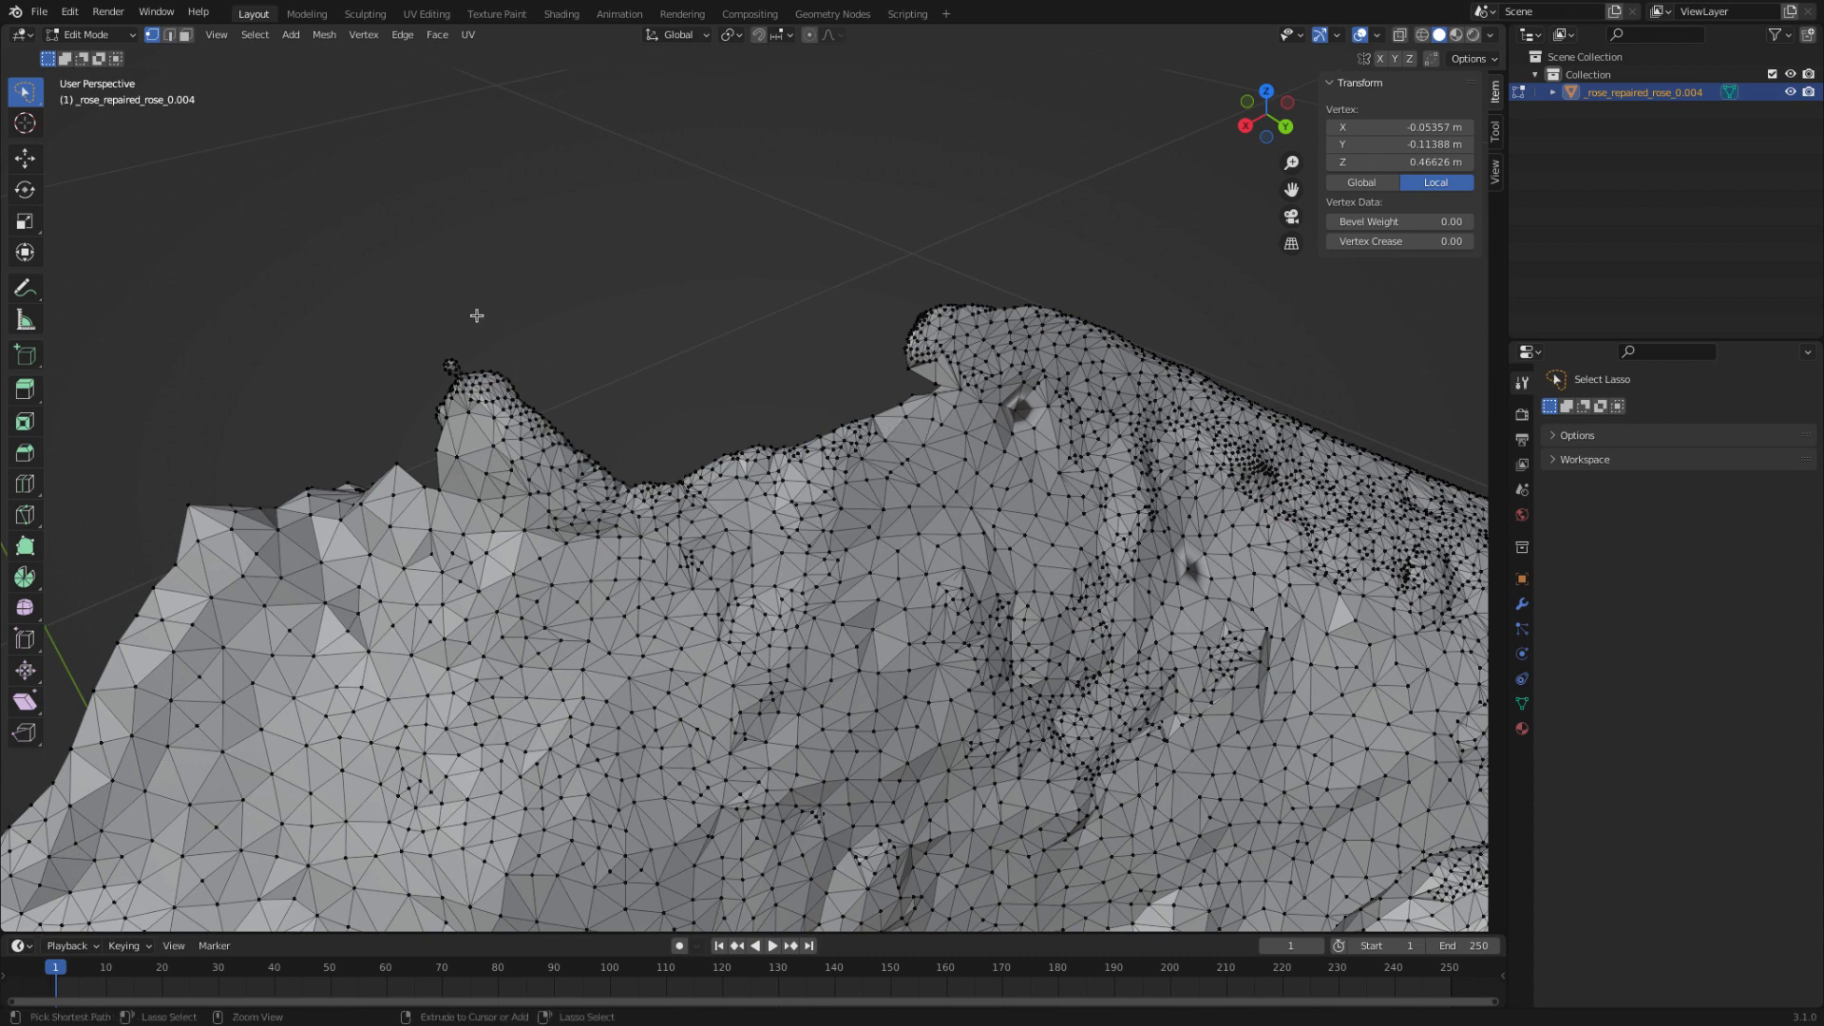
mouse_move(474, 331)
ctrl+mouse_down()
mouse_move(530, 450)
mouse_move(636, 499)
mouse_move(693, 495)
mouse_move(953, 392)
mouse_move(914, 311)
ctrl+mouse_up()
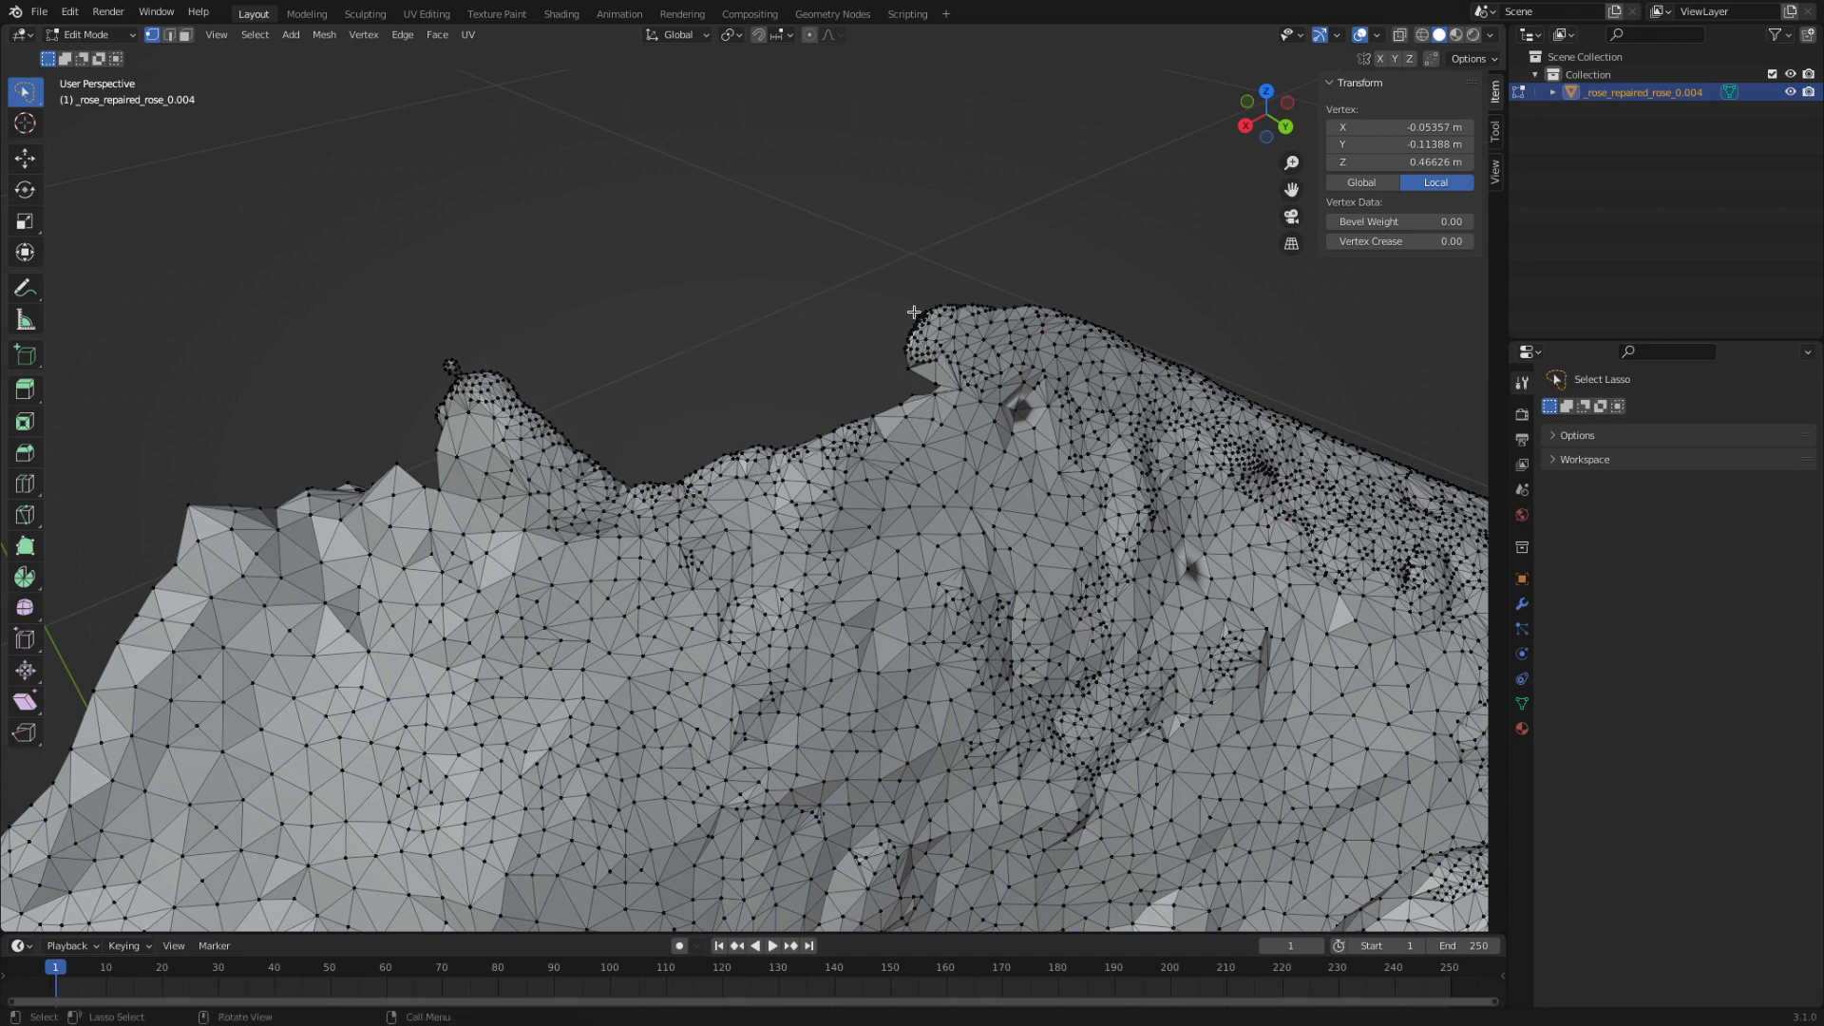
mouse_move(491, 345)
mouse_down()
mouse_move(516, 418)
mouse_move(643, 496)
mouse_move(912, 420)
mouse_move(959, 378)
mouse_move(859, 334)
mouse_up()
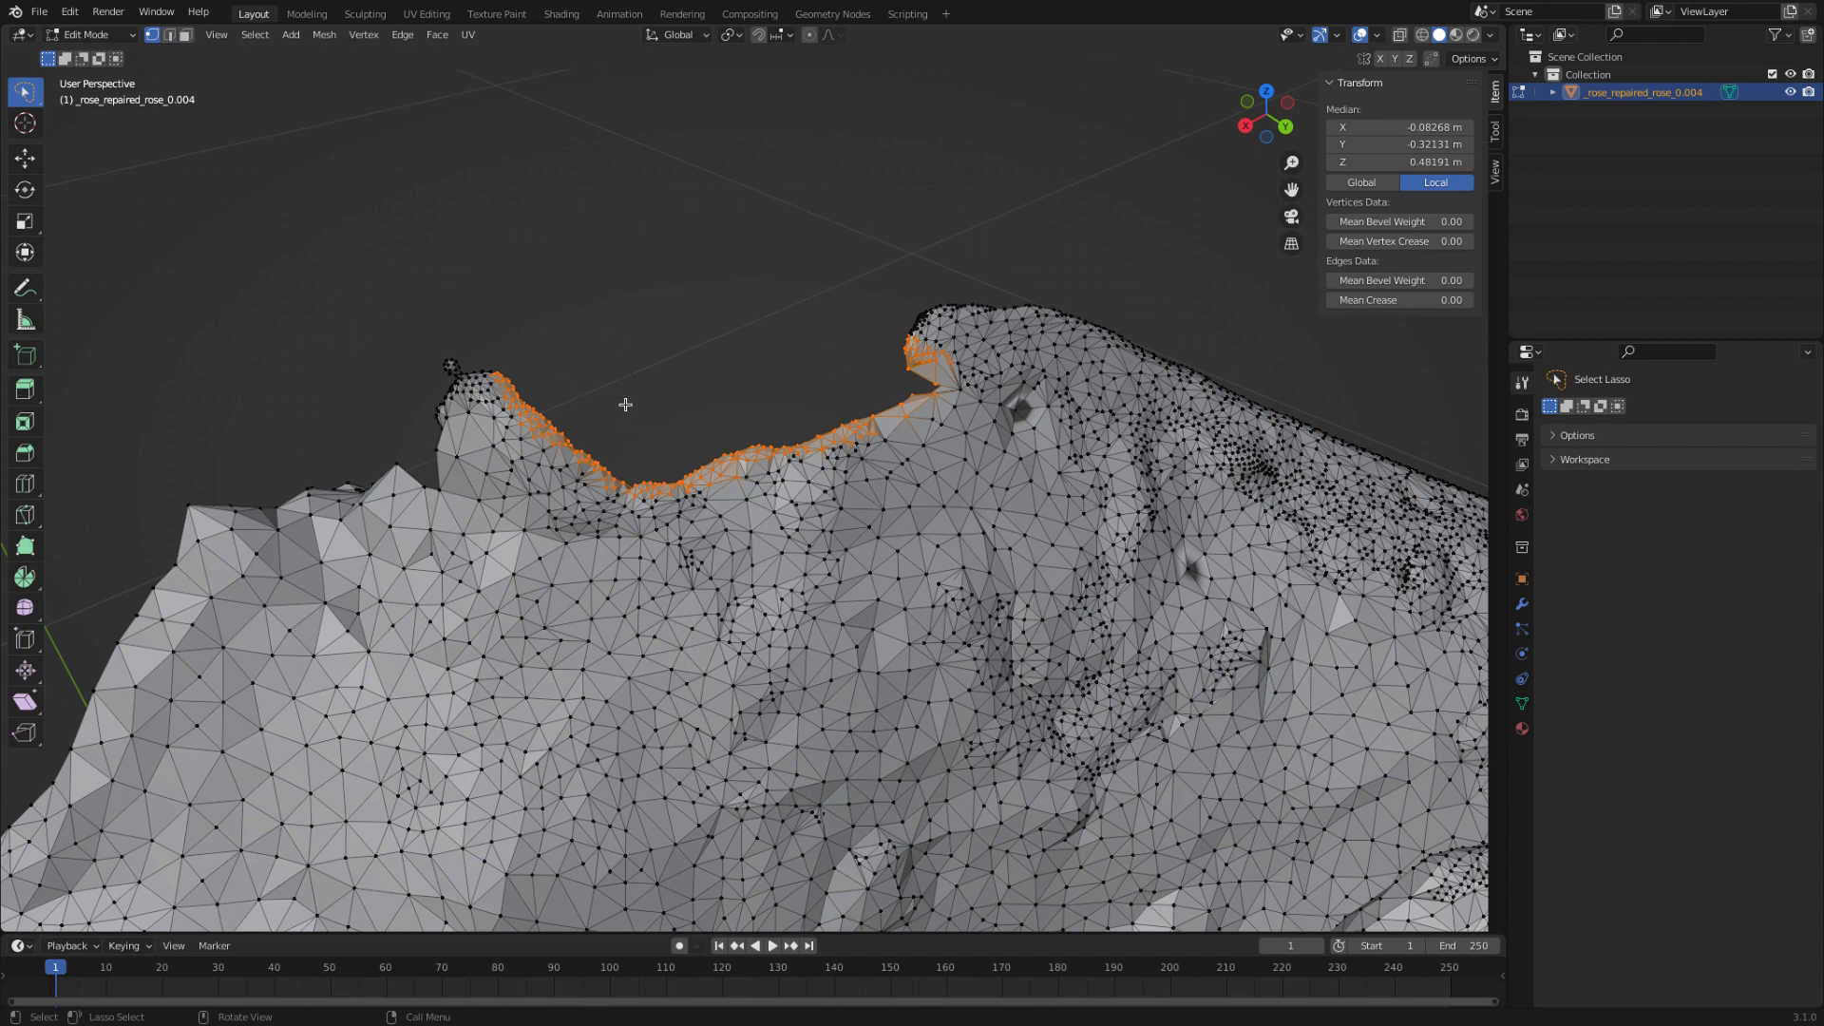
- Collapse the edges and faces of the selected rim, and raise the central merged vertex to about Z 0.494 m to fill the notch
key(x)
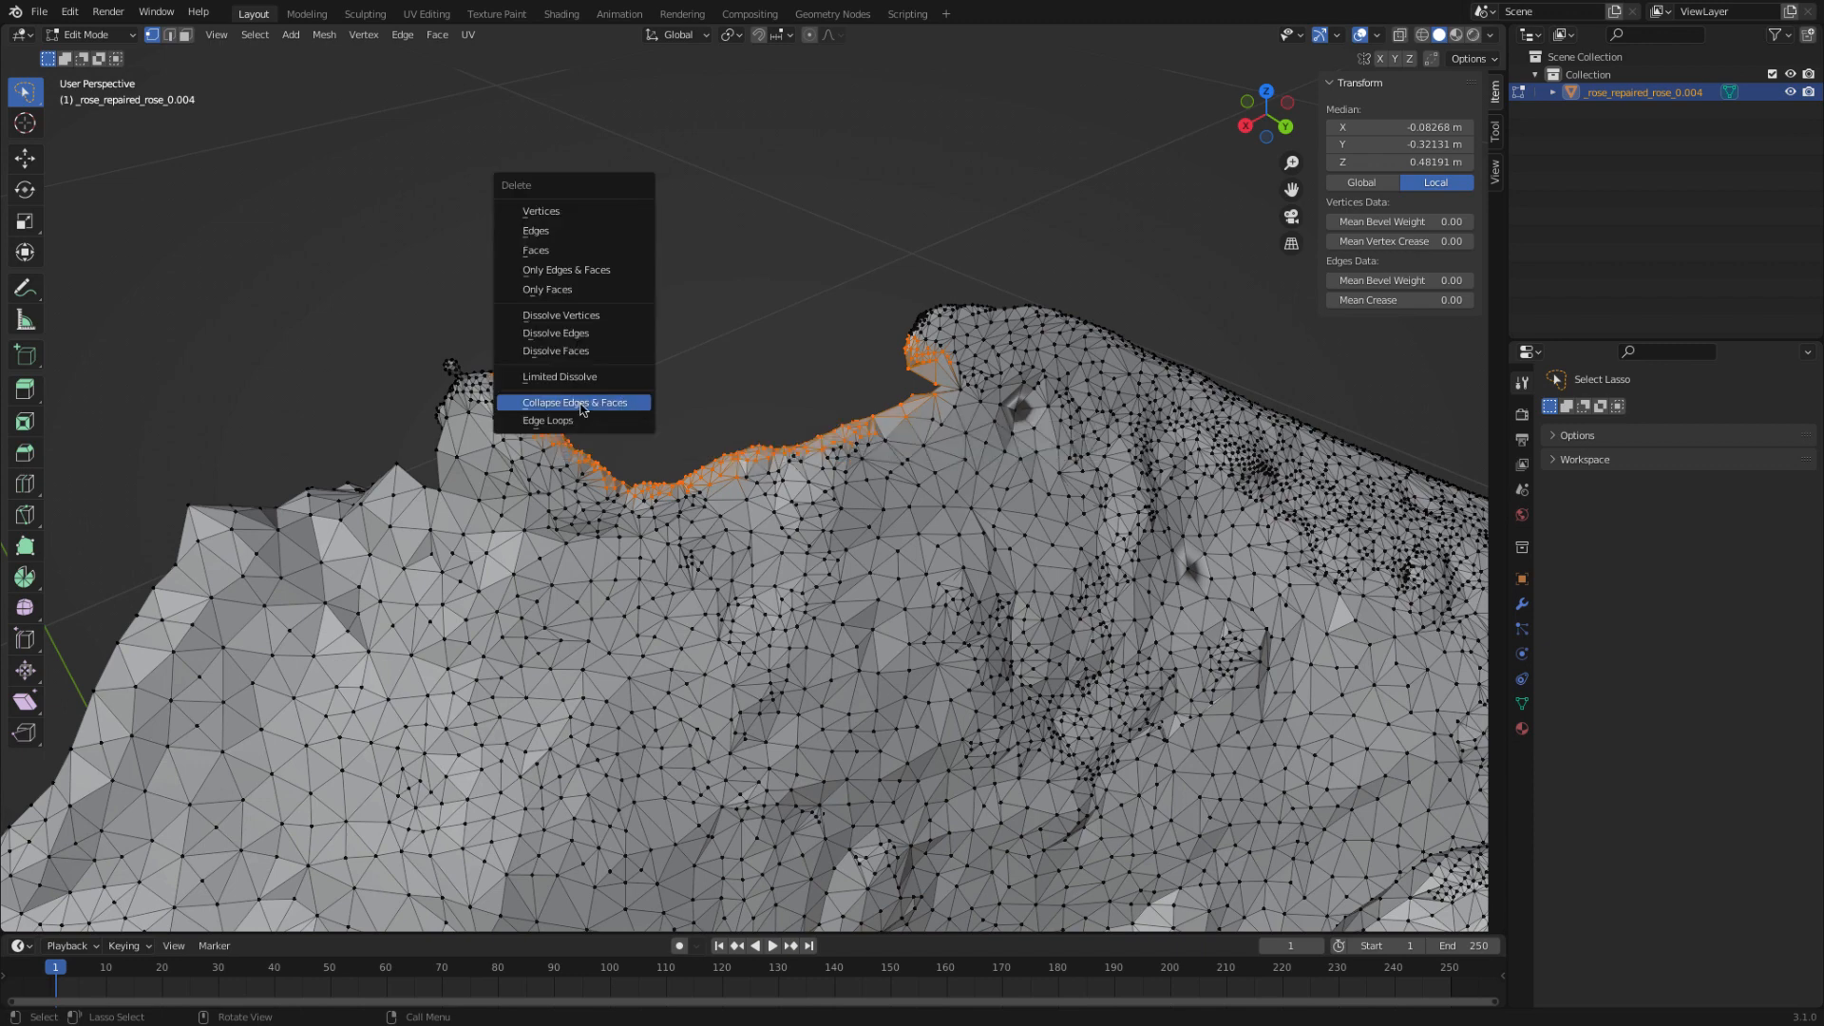
click(581, 406)
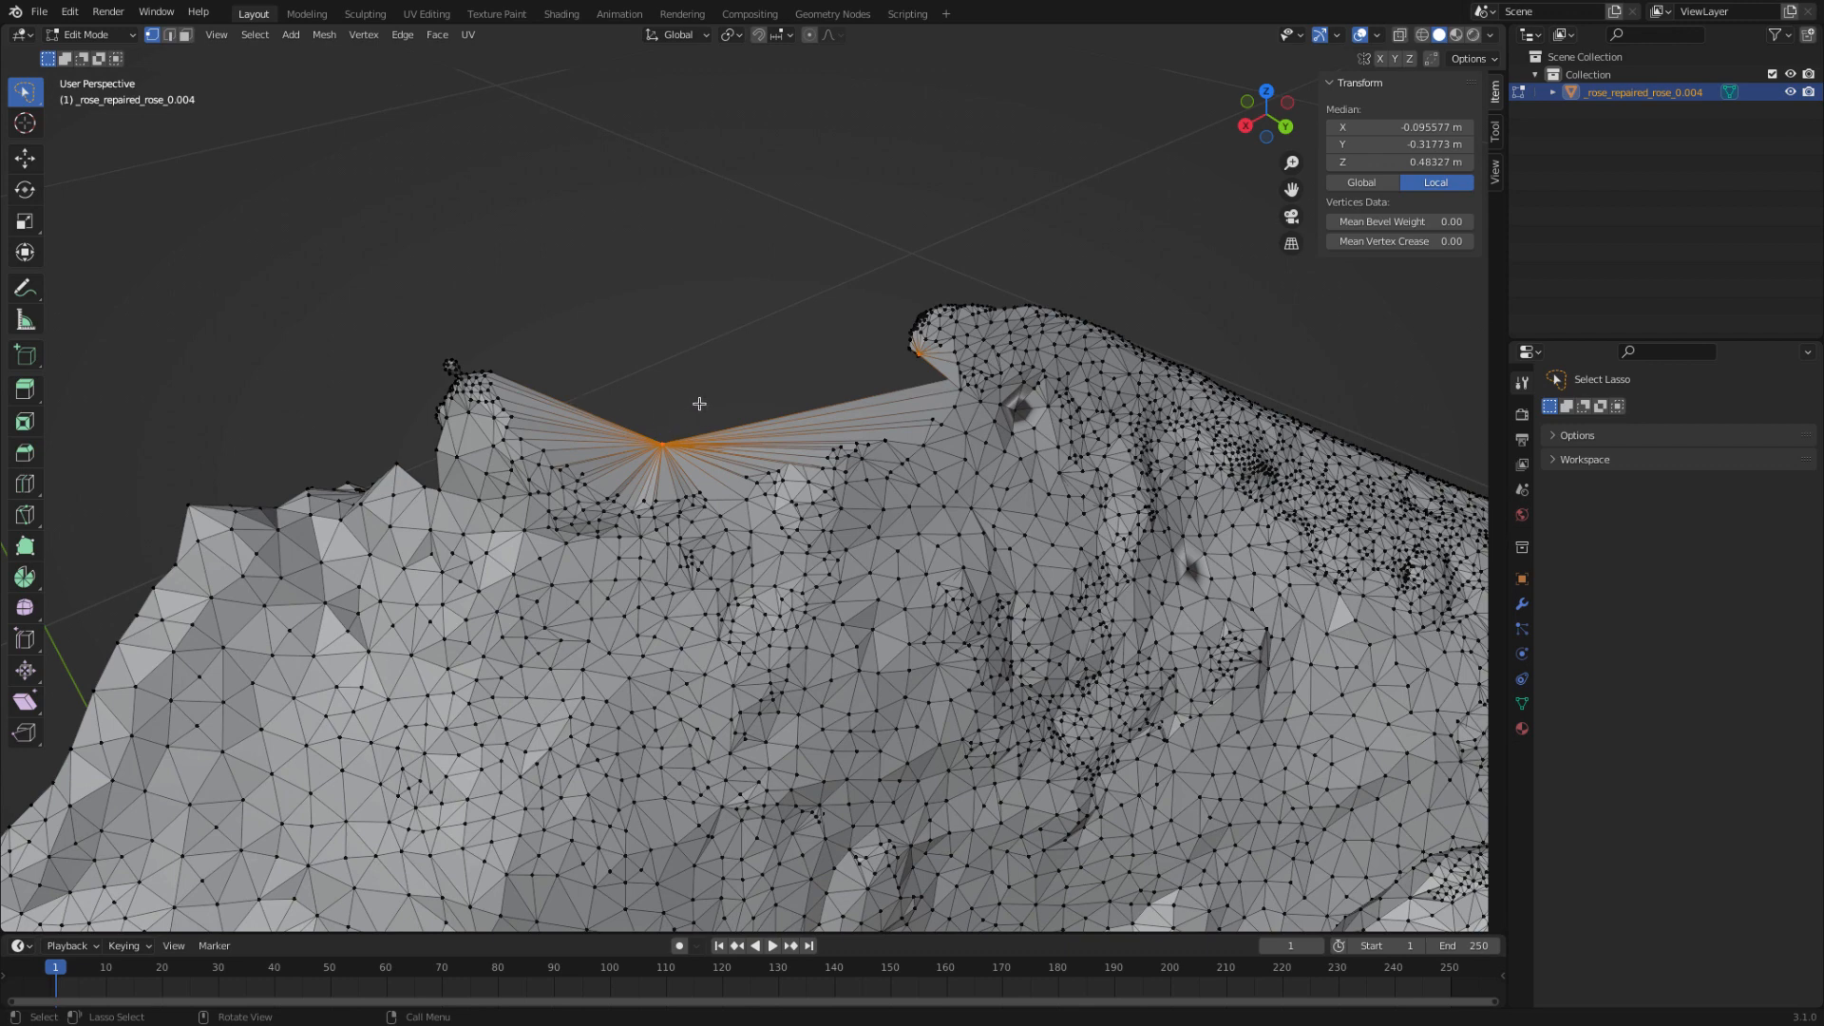
mouse_move(673, 403)
mouse_down()
mouse_move(661, 467)
mouse_move(680, 403)
mouse_up()
click(38, 168)
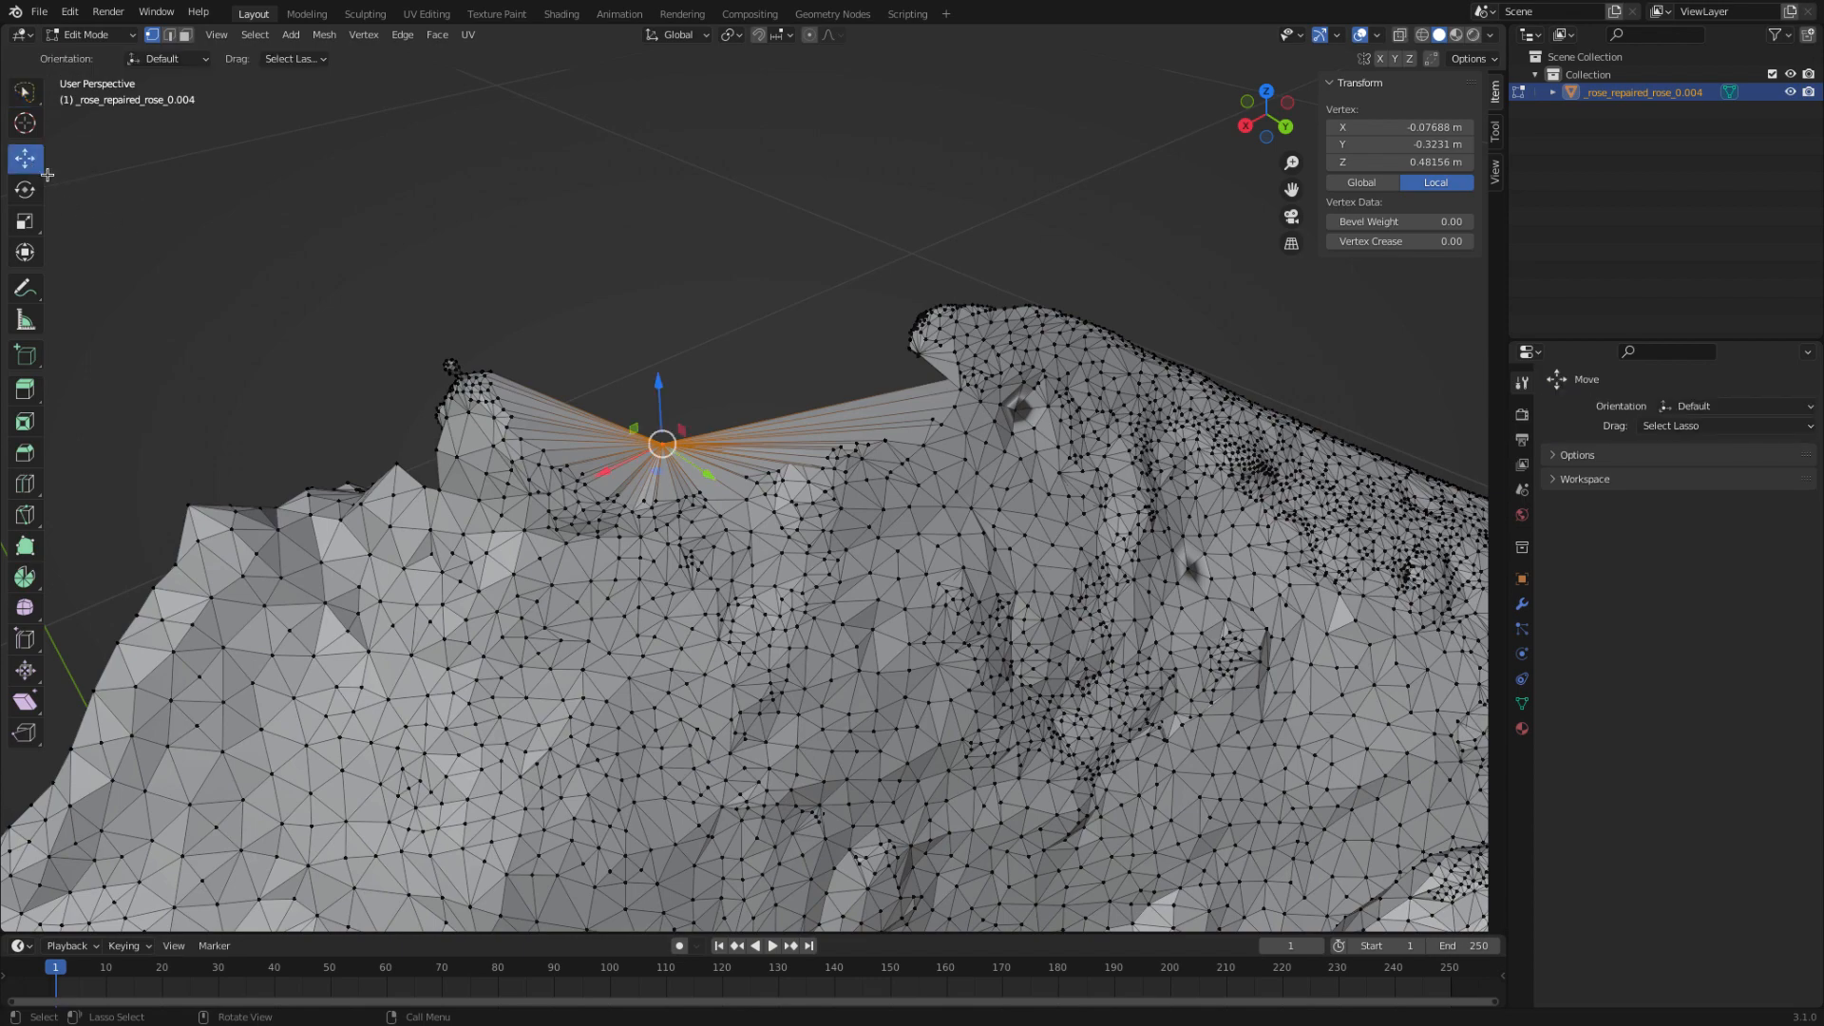
middle_drag(775, 368, 748, 364)
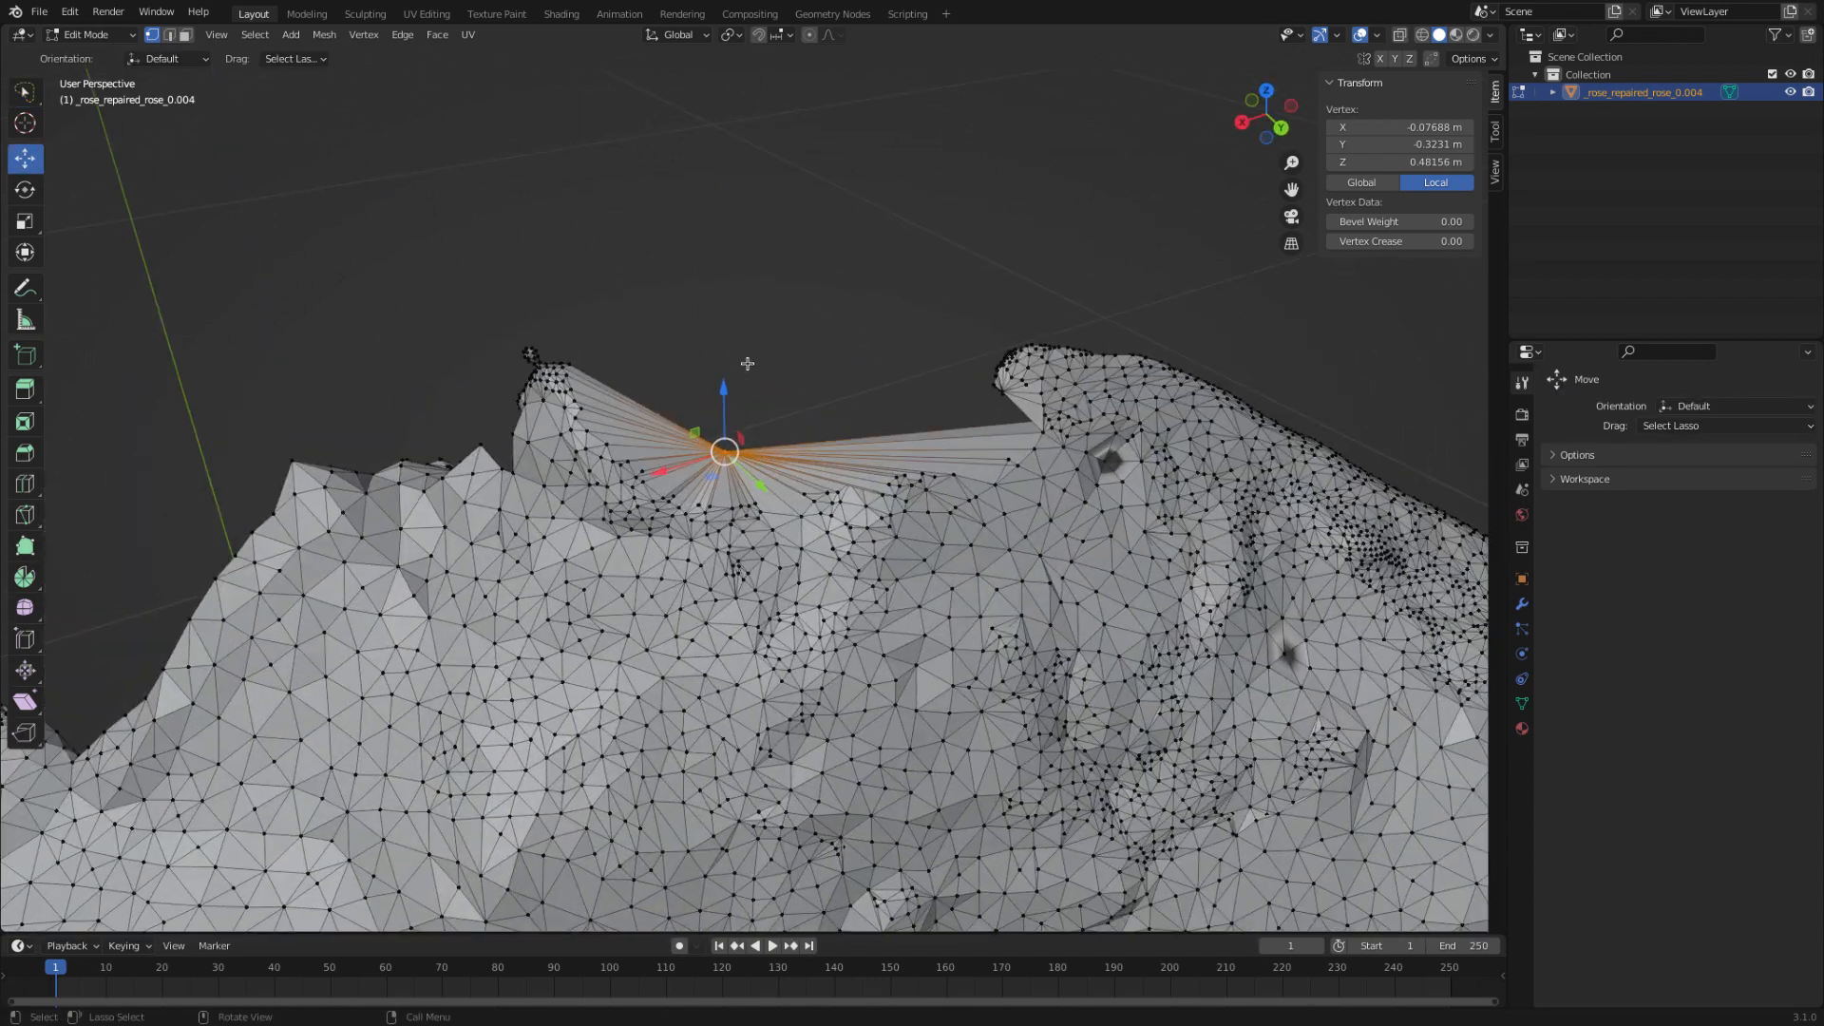
drag(724, 376, 724, 311)
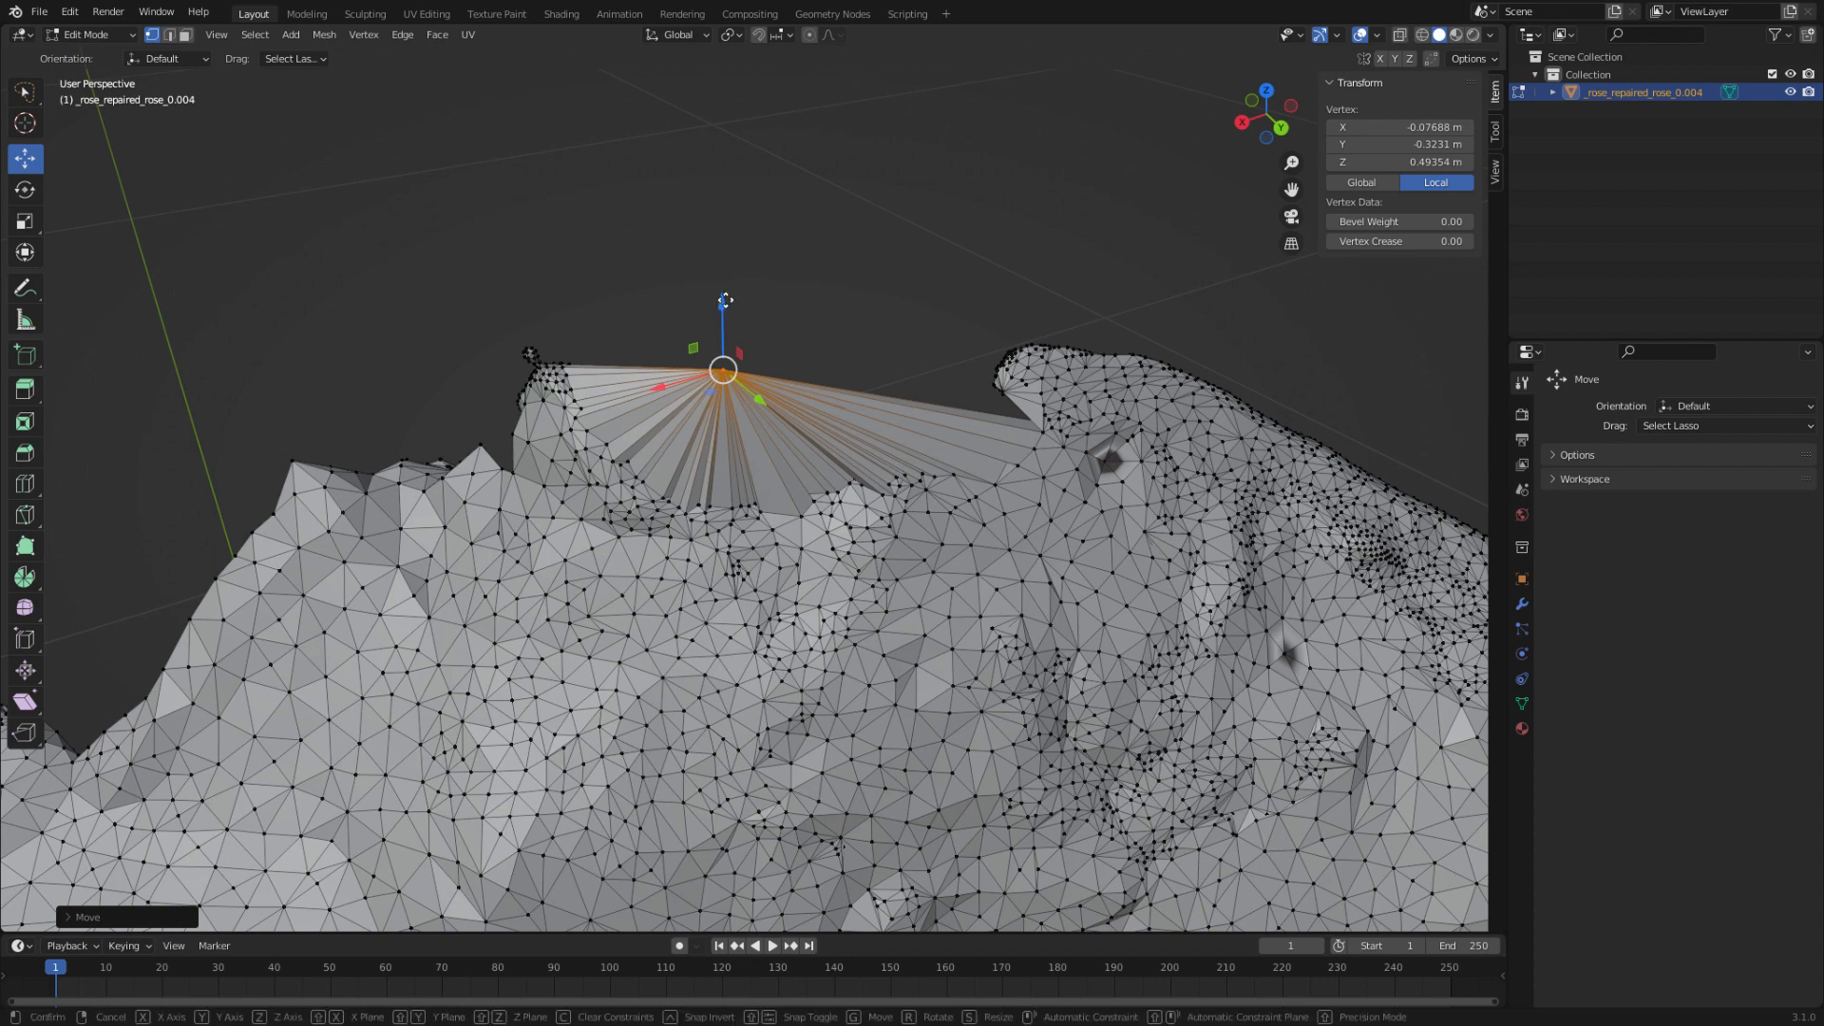
drag(719, 314, 724, 300)
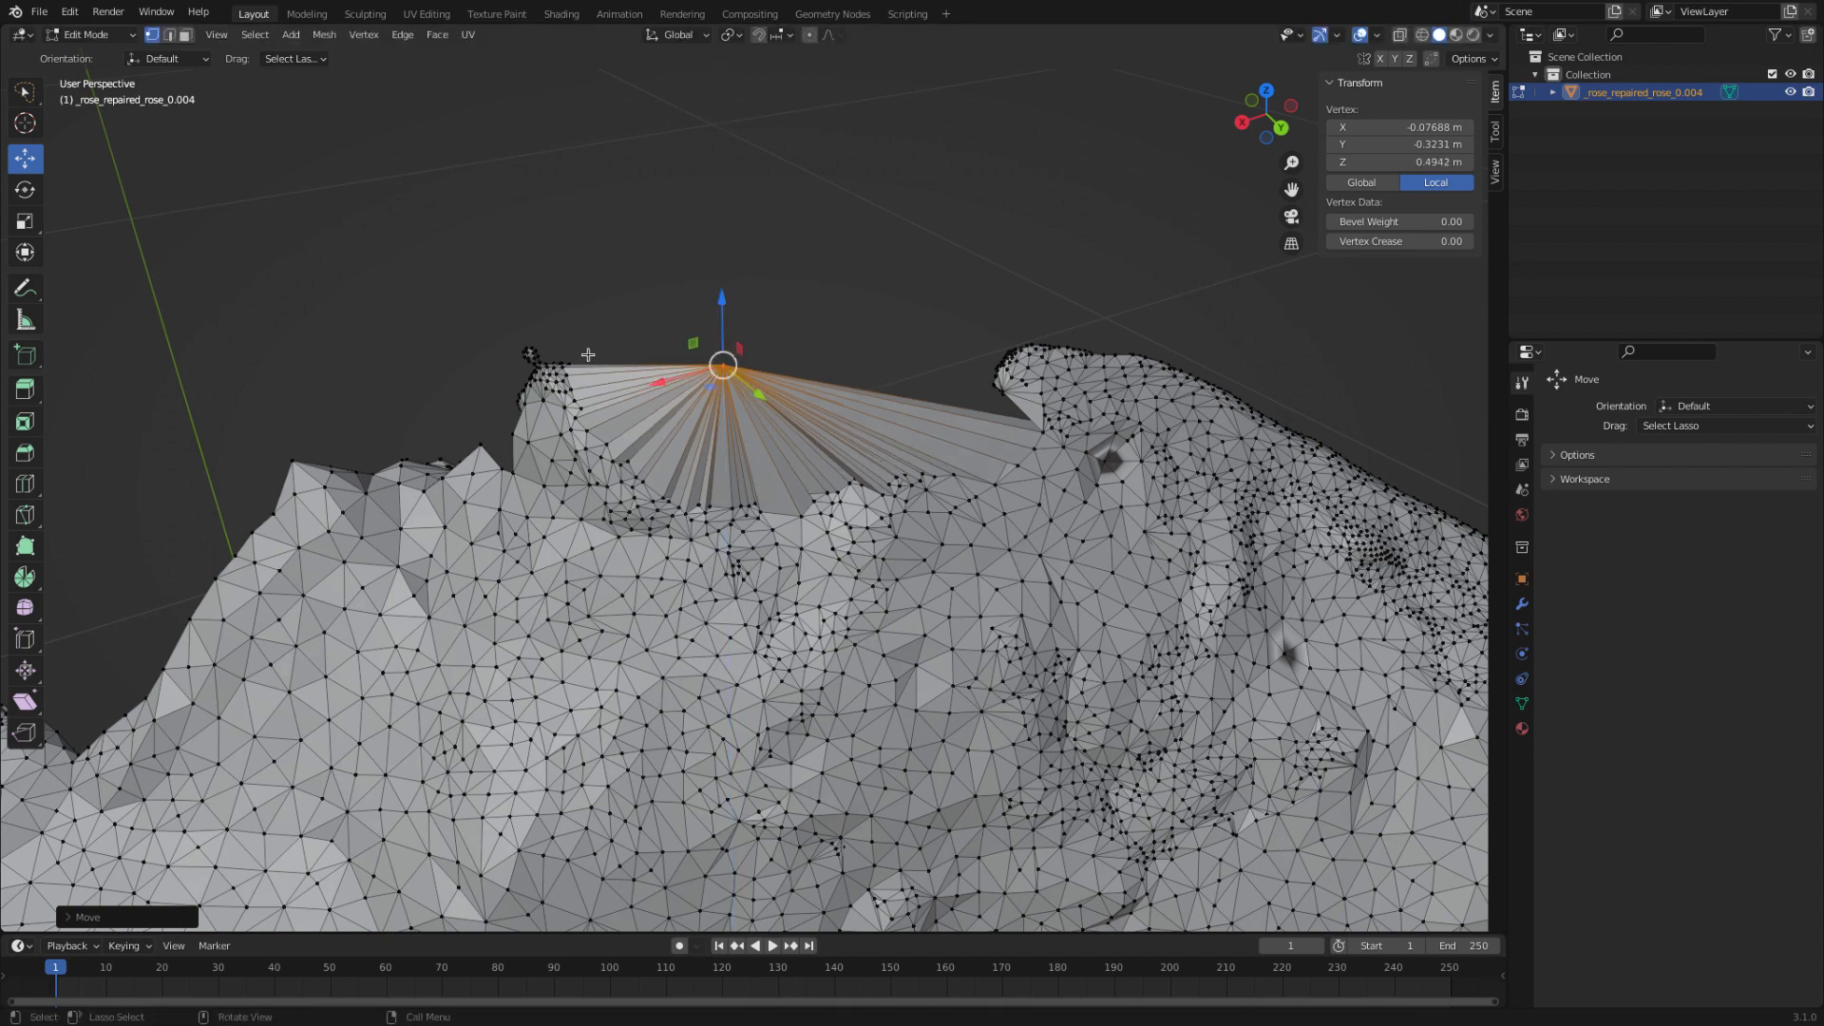
- Return to Sculpt Mode, enable Dyntopo despite the vertex data, and Simplify the stretched fan of triangles and the small spike at the rim's end
click(104, 36)
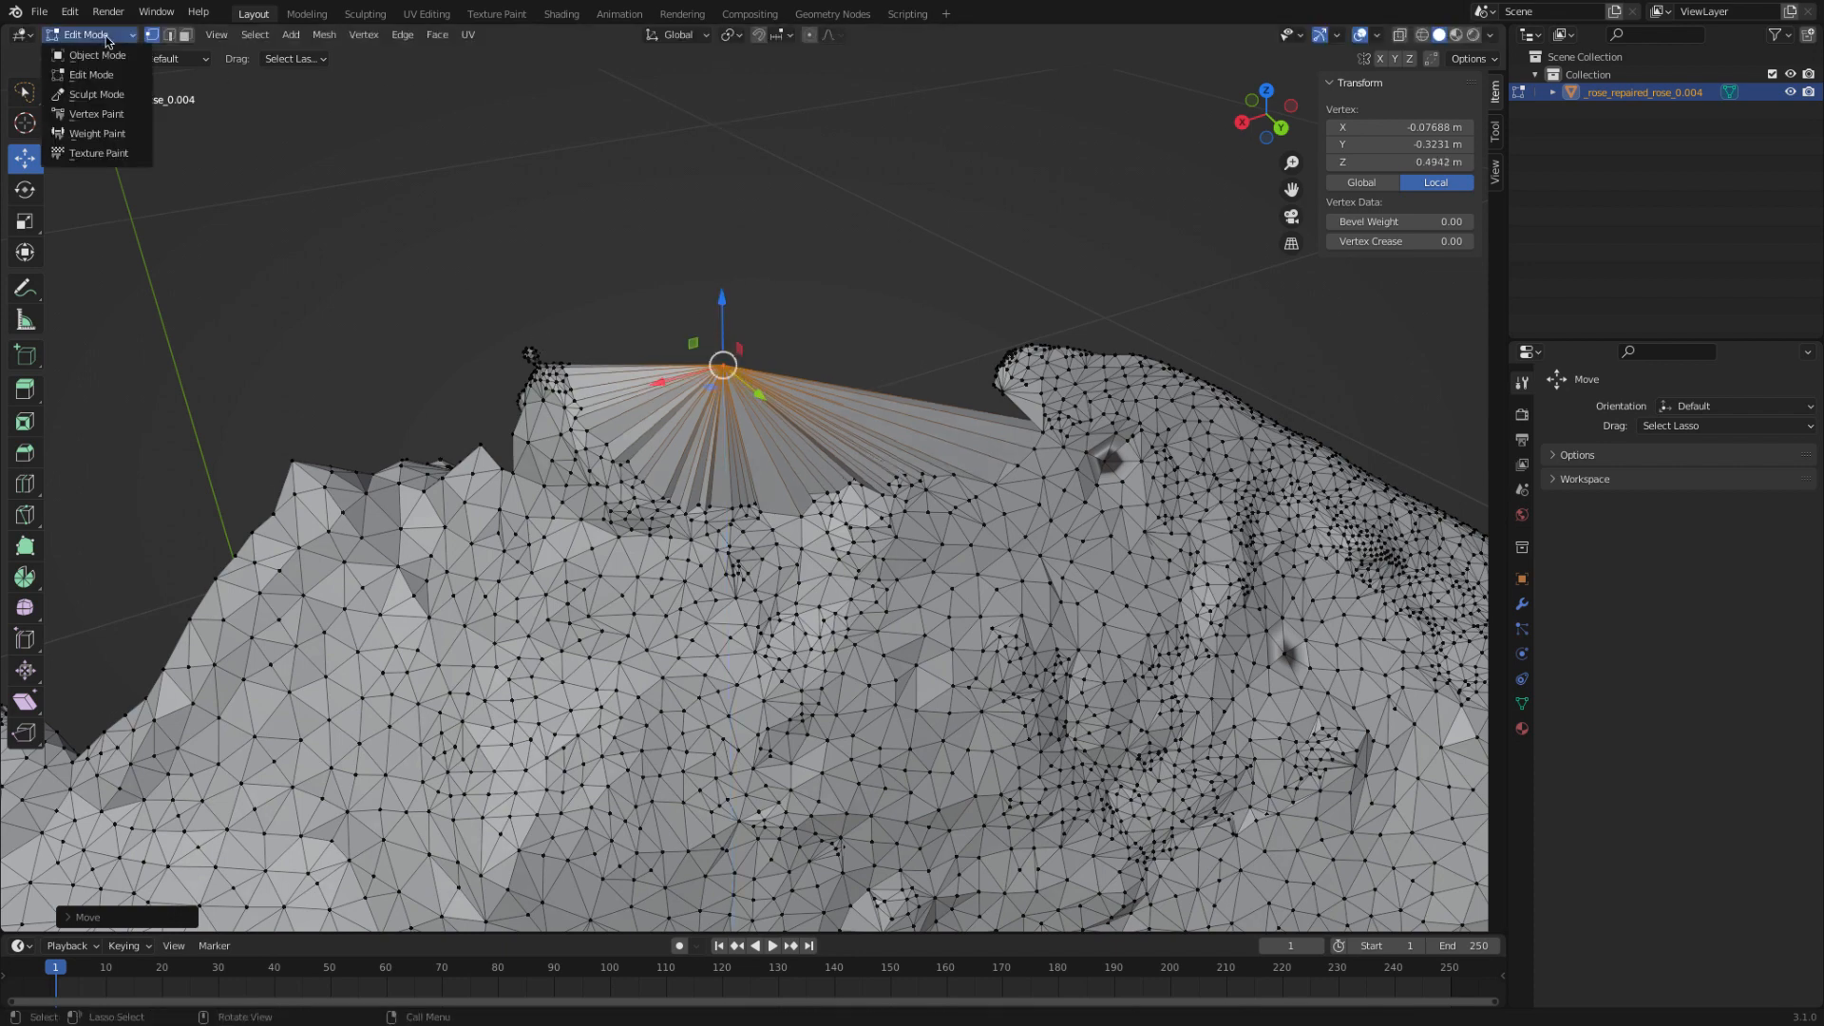
click(99, 95)
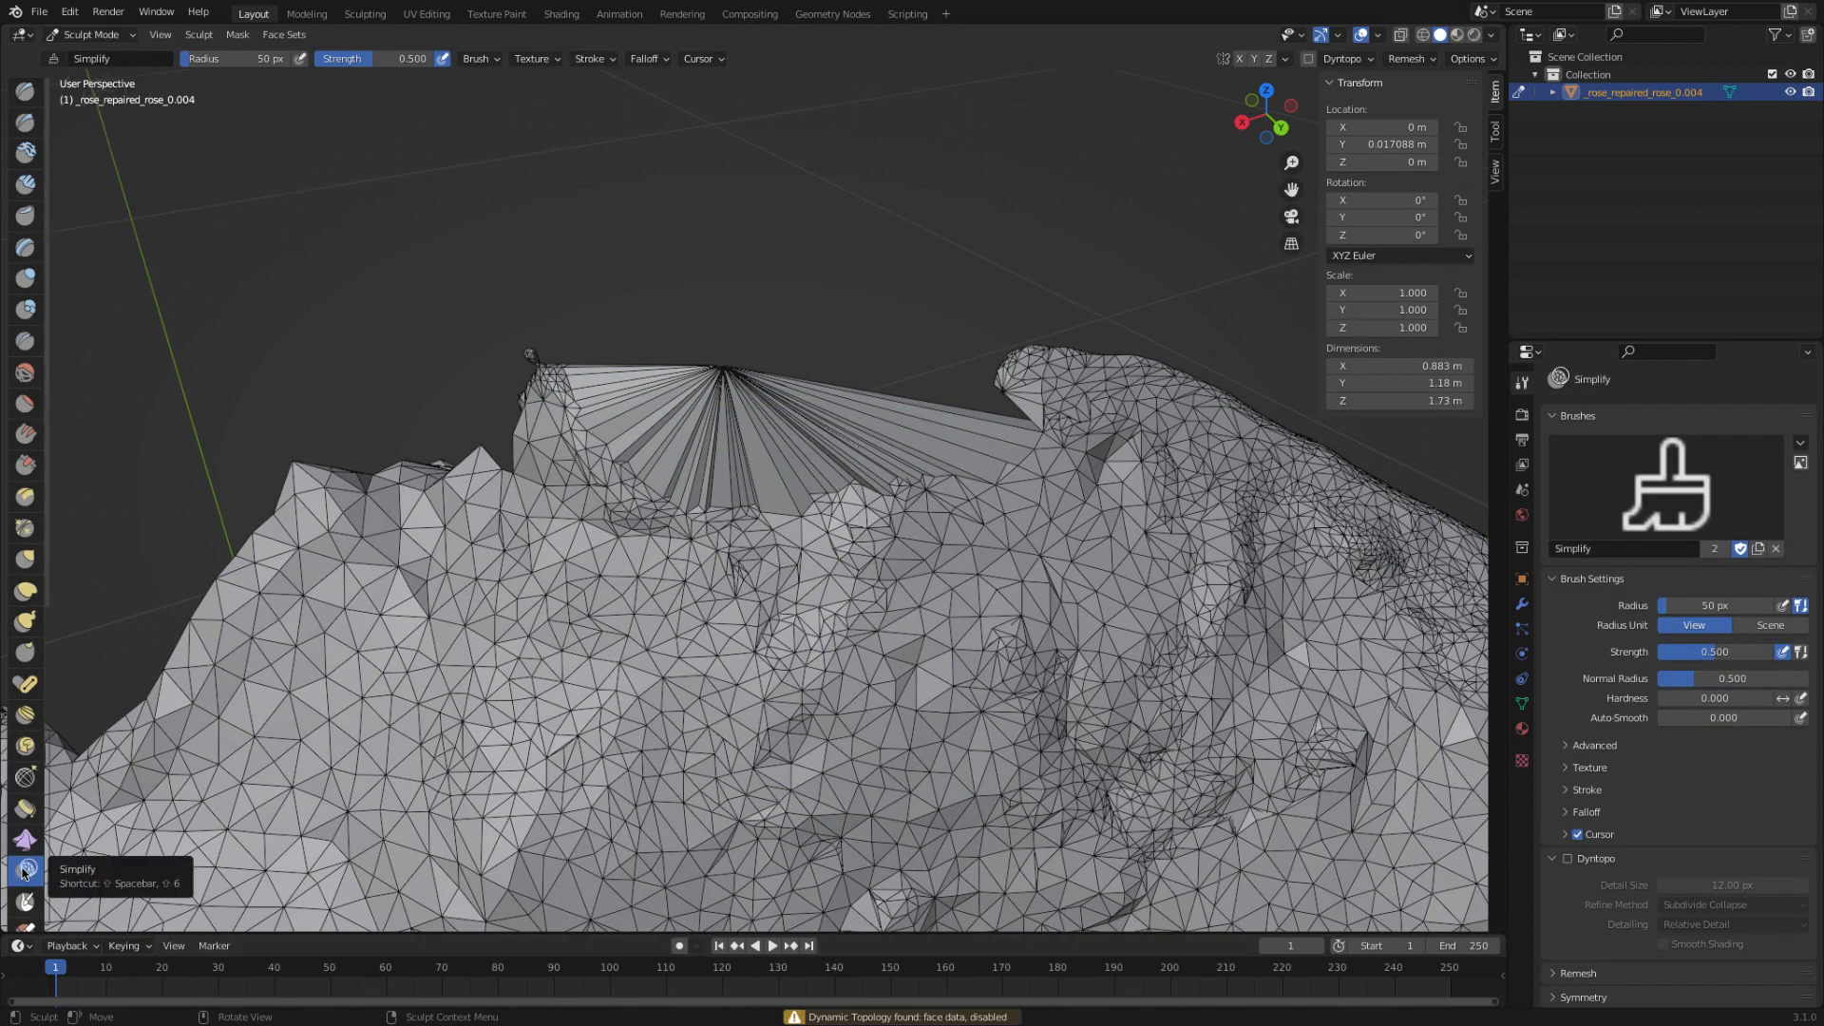
click(1566, 860)
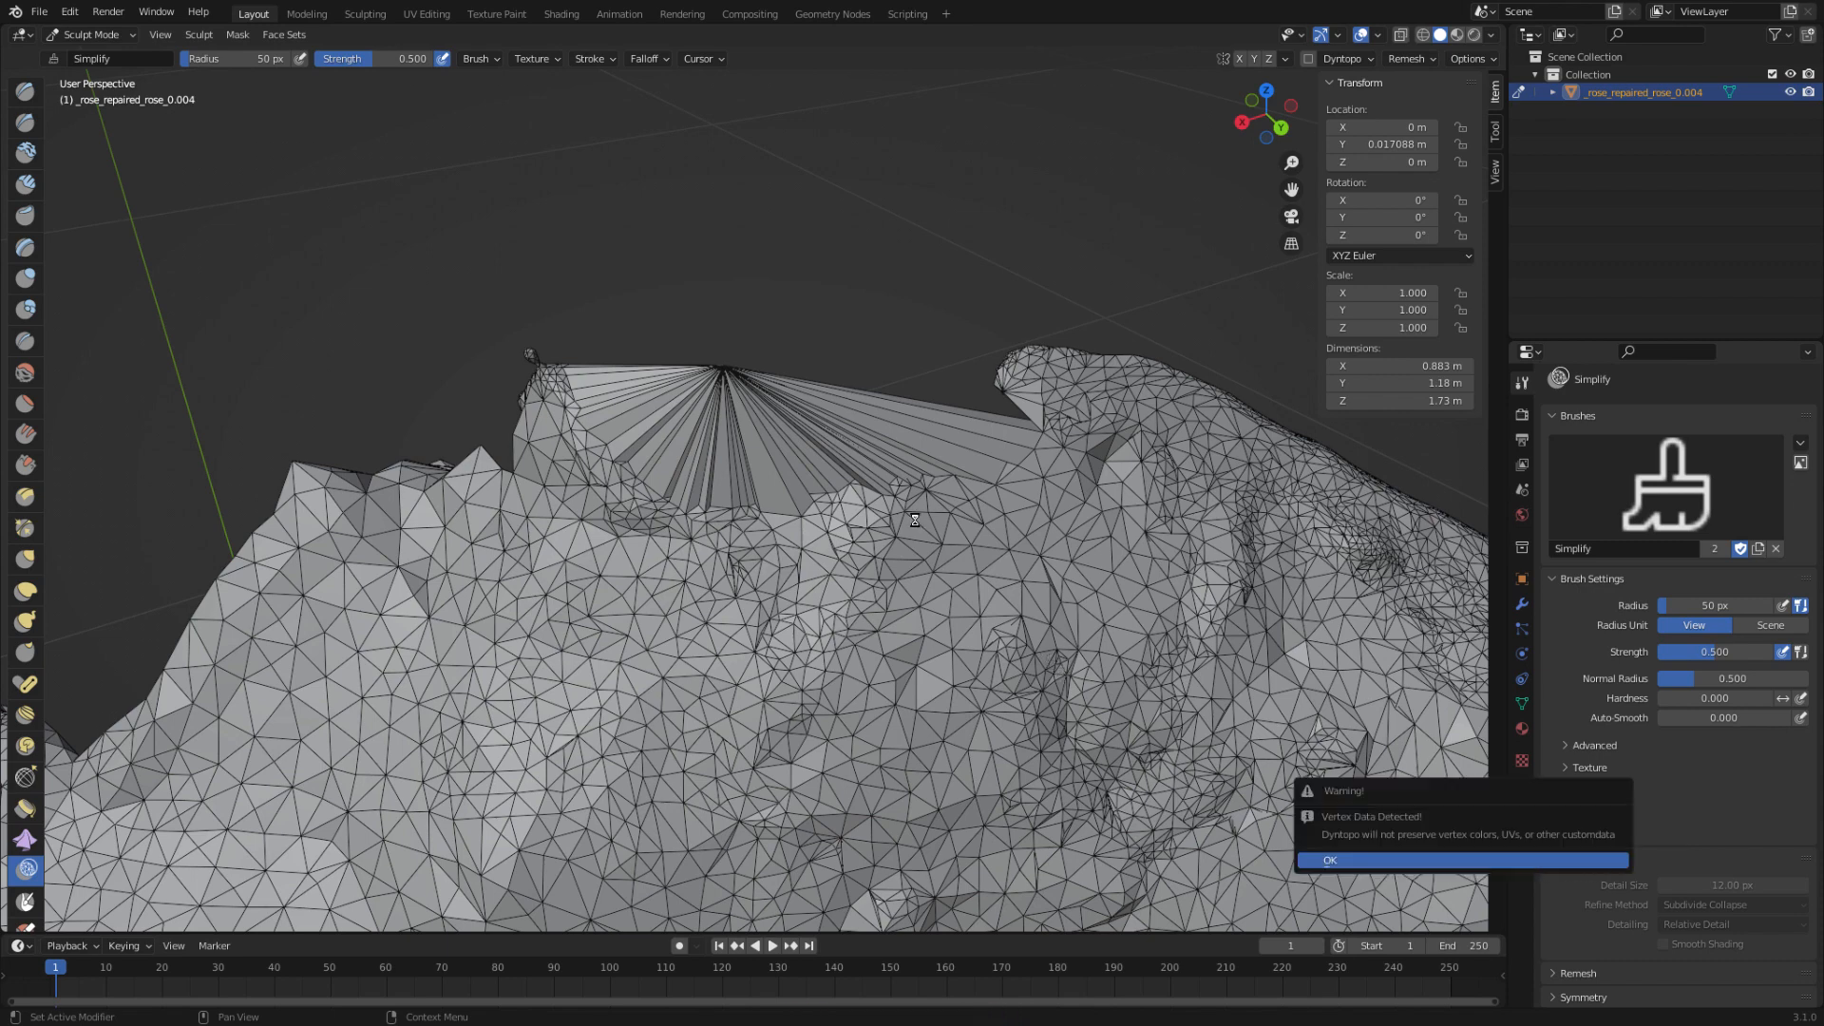
key(Return)
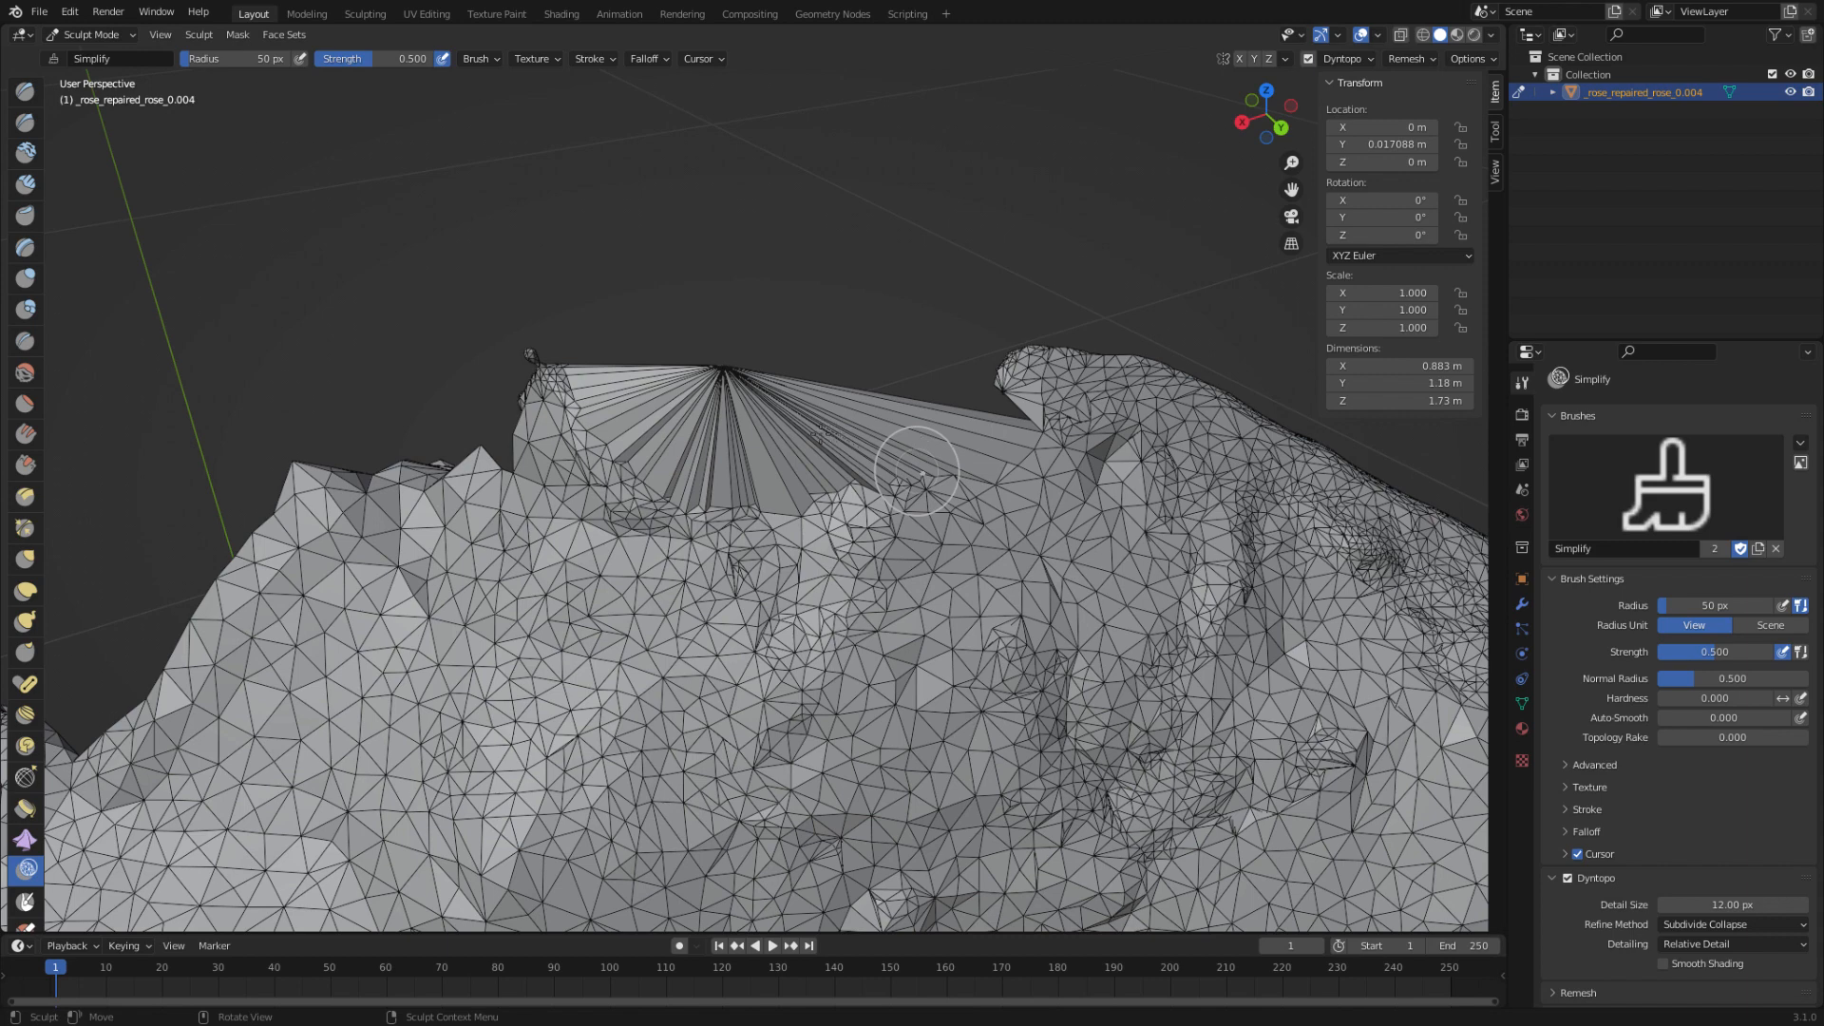
mouse_move(820, 433)
mouse_down()
mouse_move(665, 392)
mouse_move(1049, 423)
mouse_move(1034, 365)
mouse_move(1026, 403)
mouse_up()
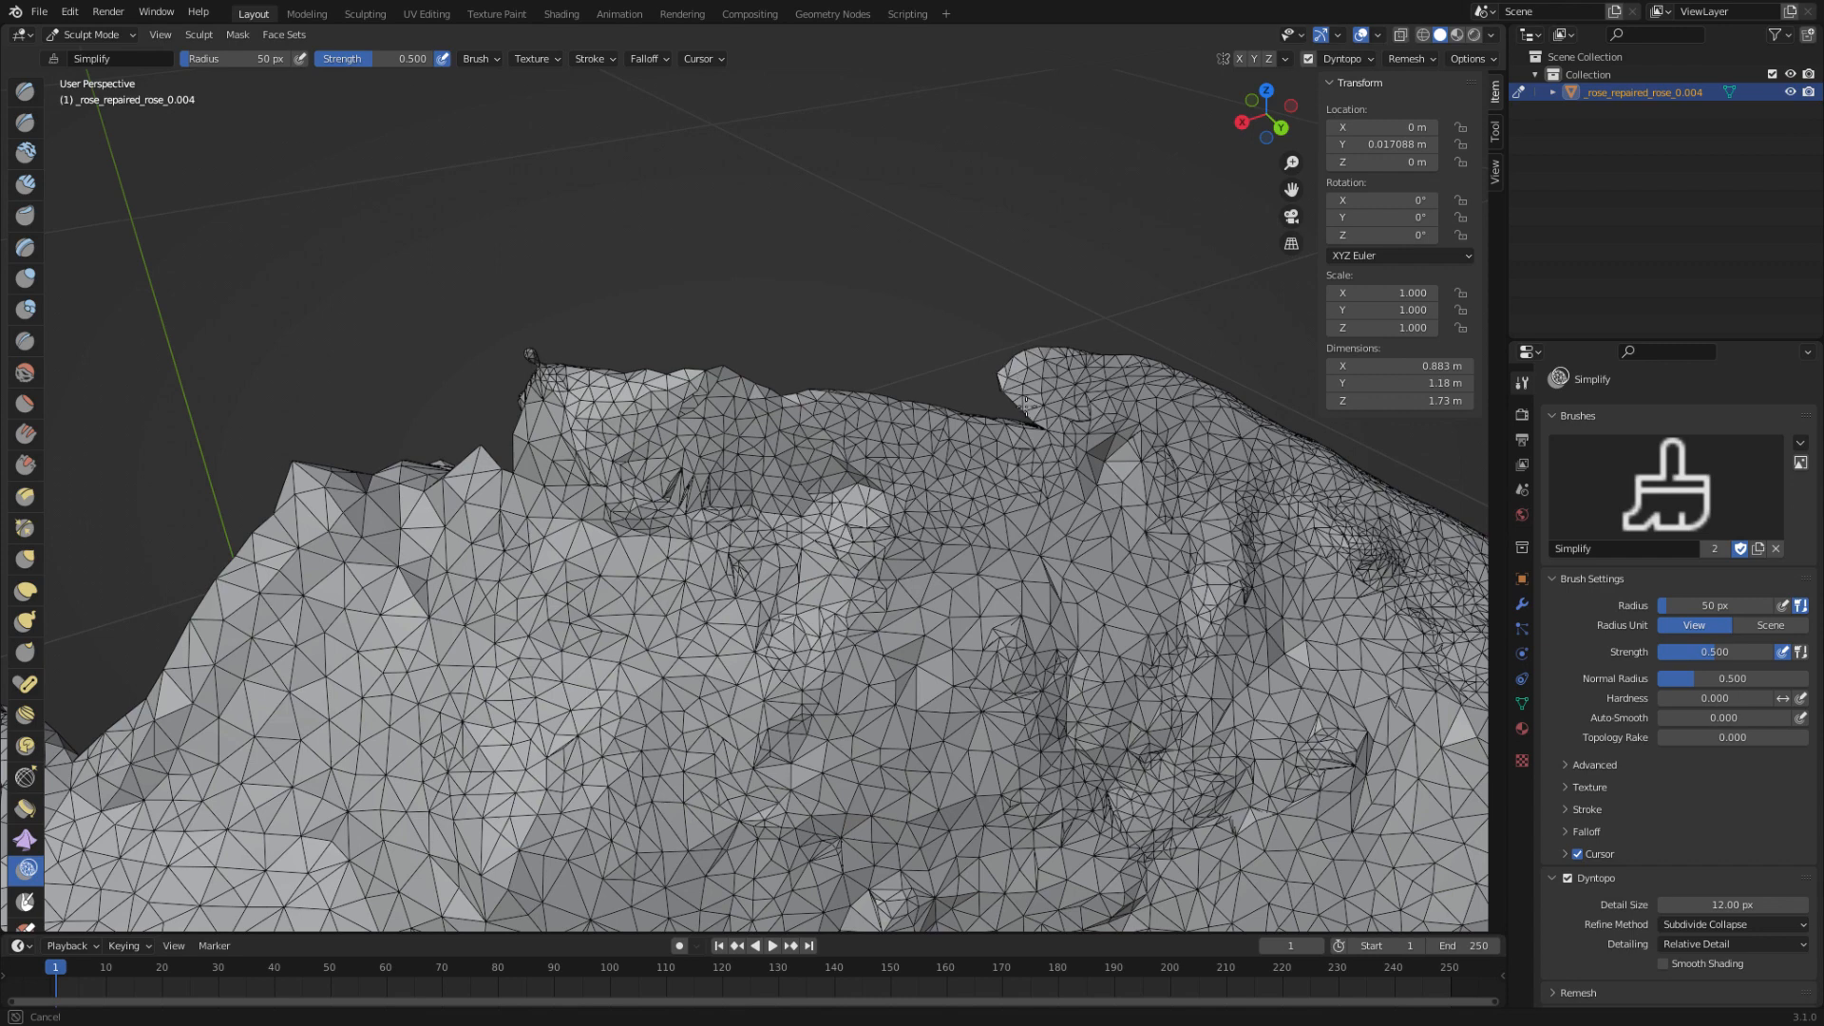
mouse_move(628, 401)
mouse_down()
mouse_move(601, 395)
mouse_move(603, 370)
mouse_up()
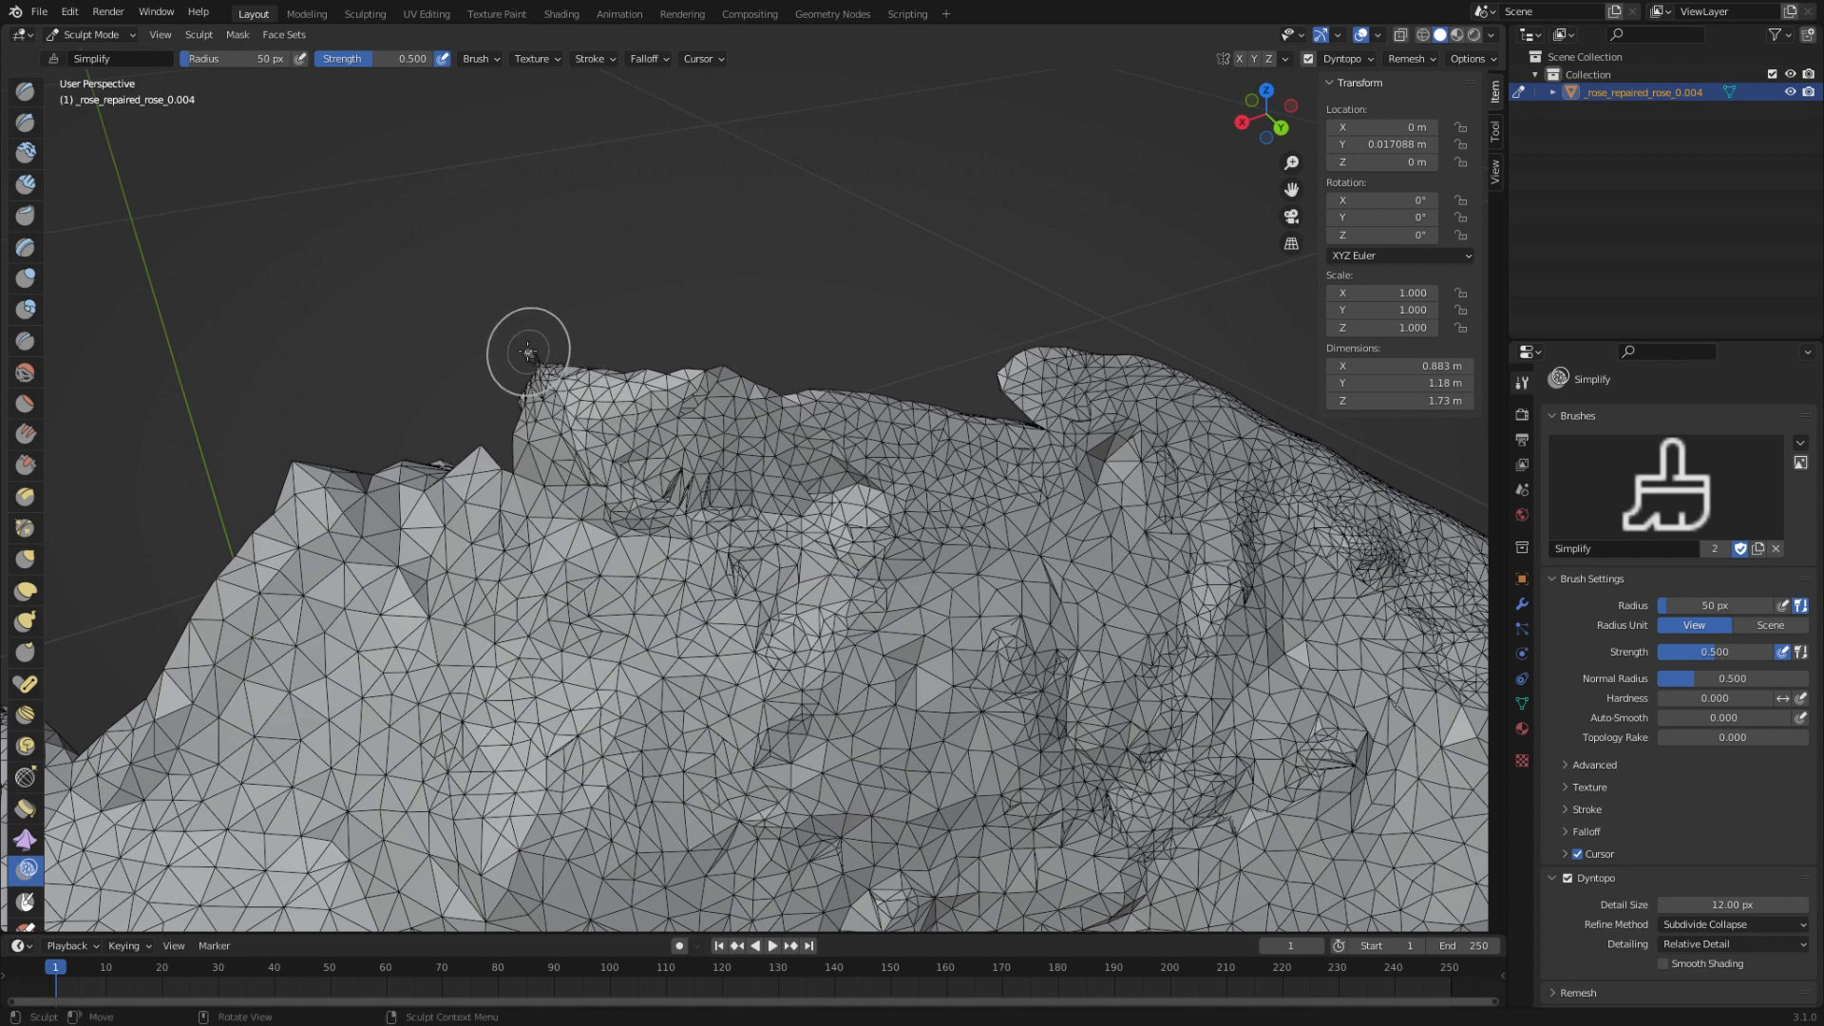
drag(529, 352, 532, 357)
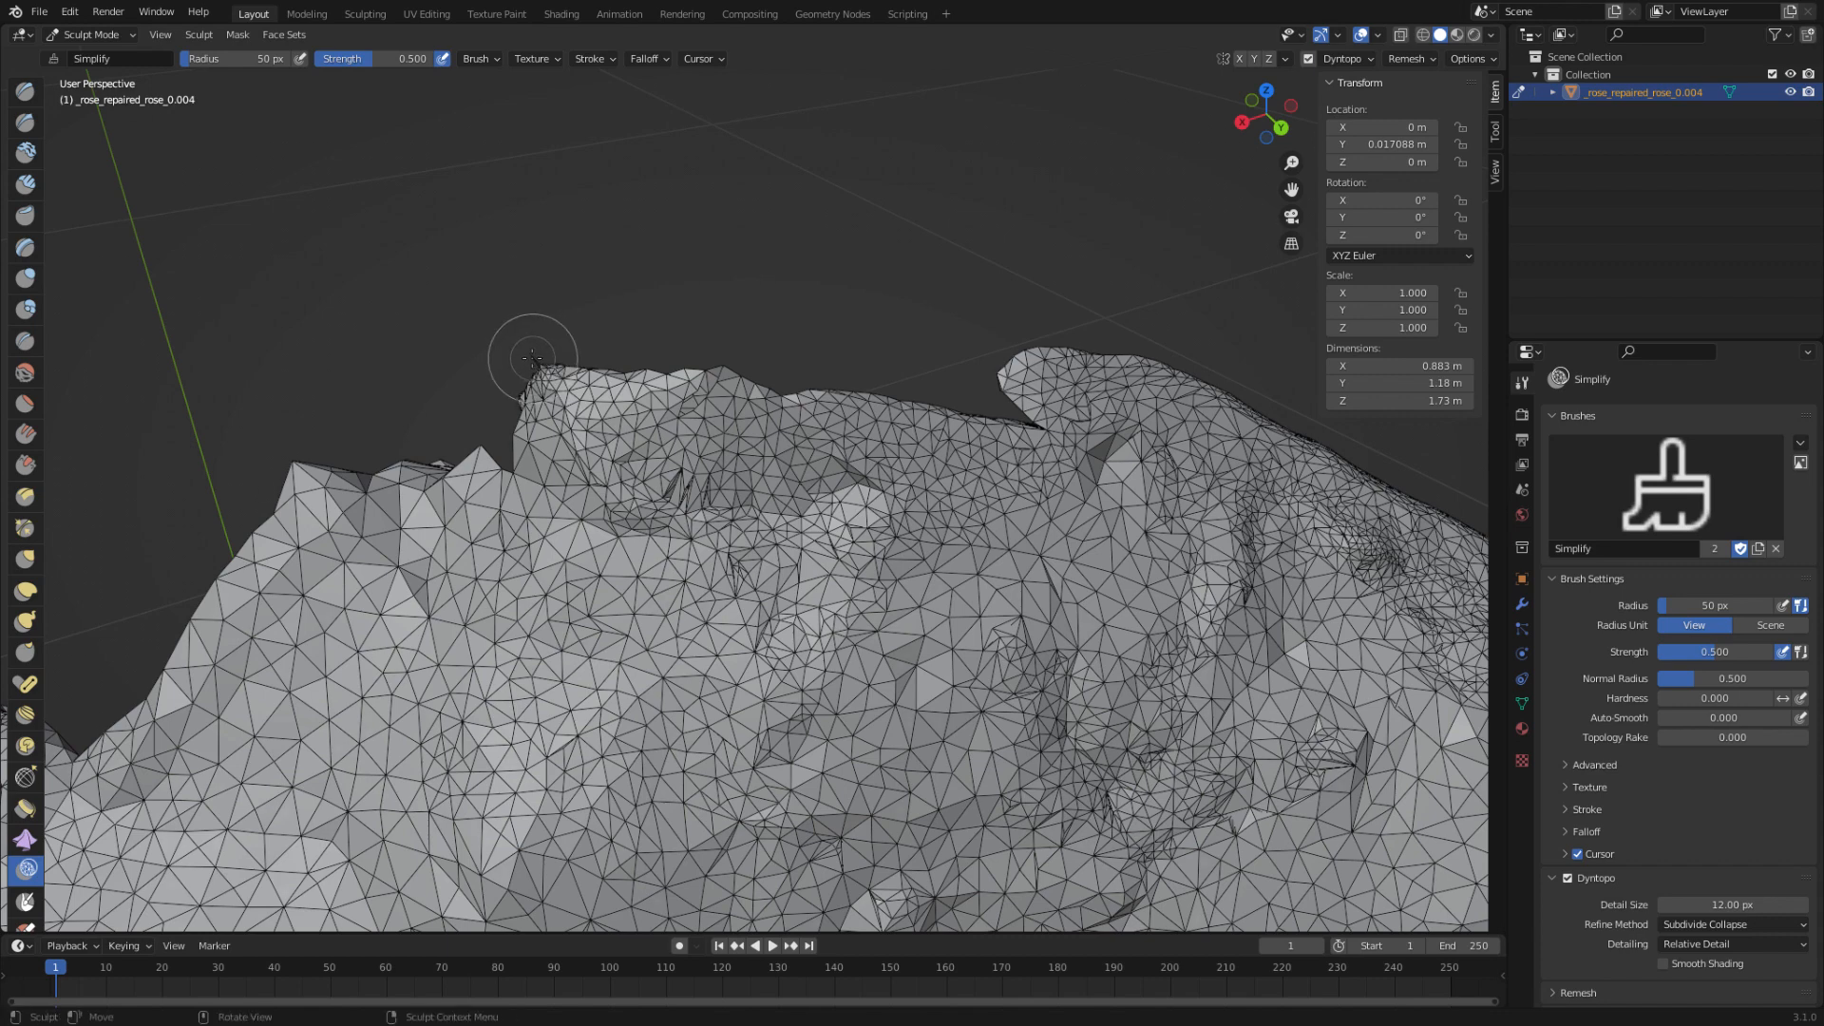
drag(532, 358, 529, 358)
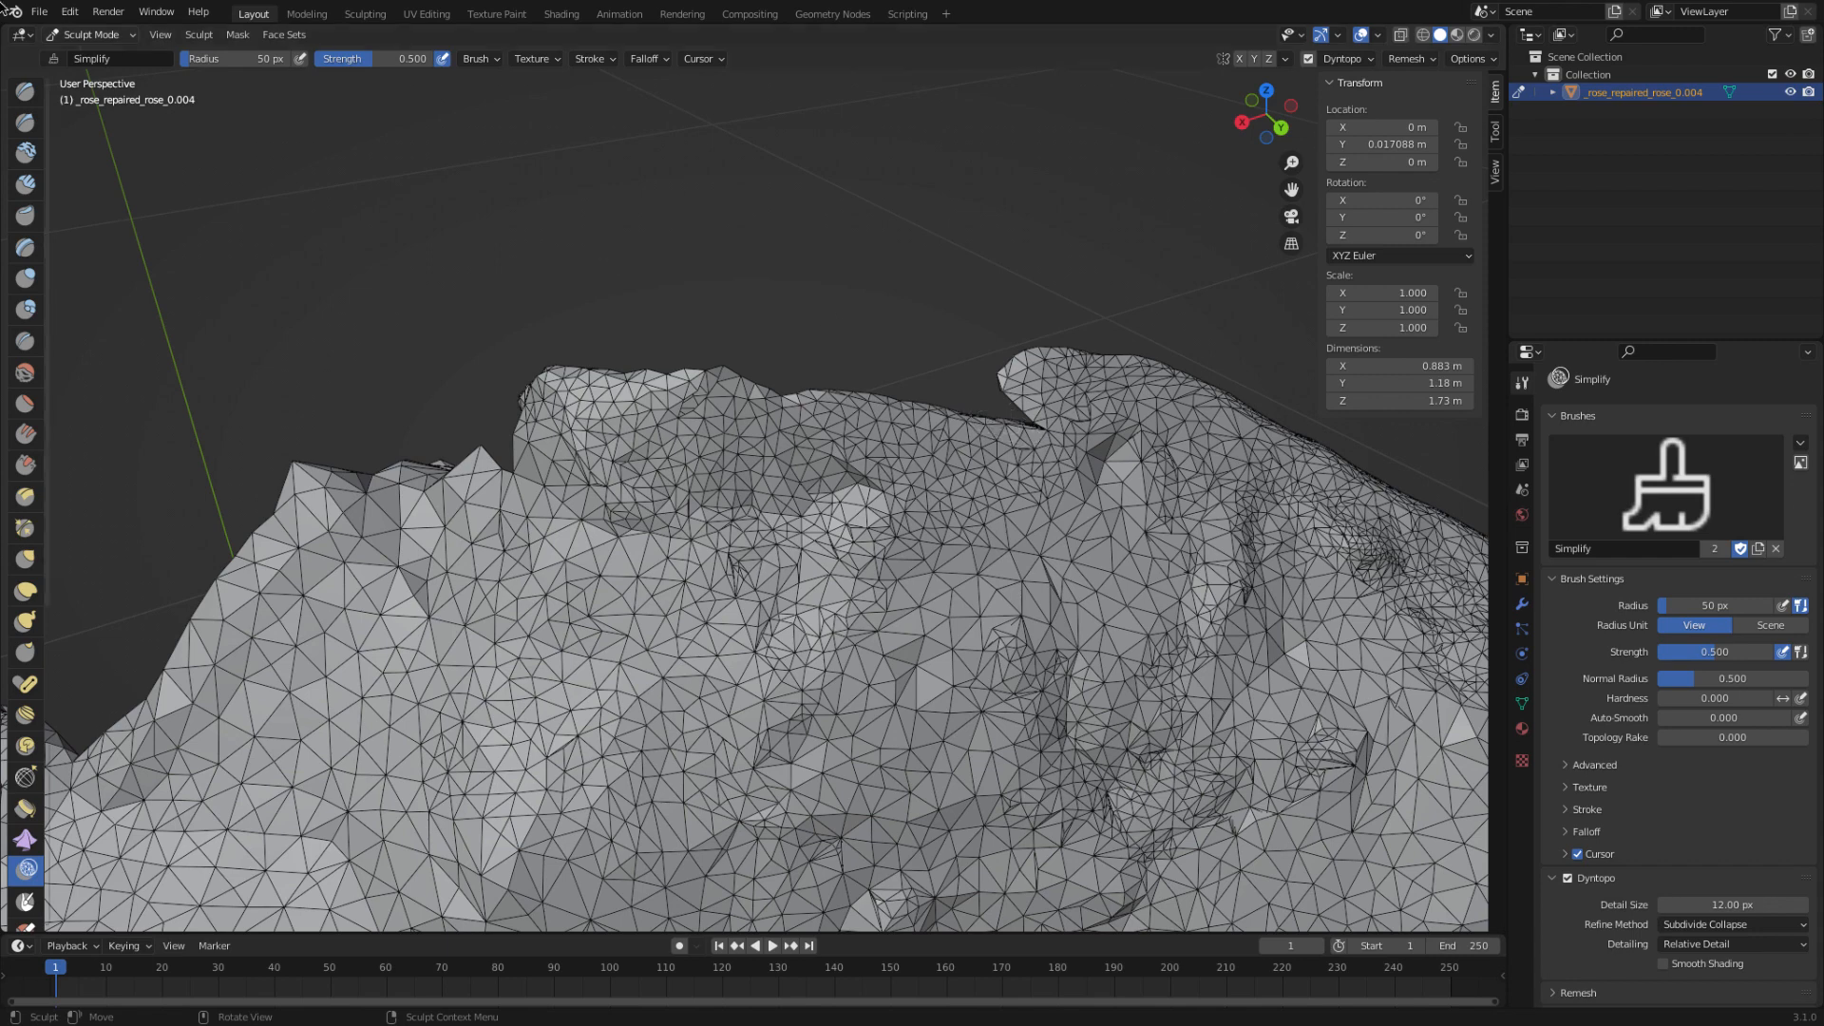
- In Edit Mode, lasso the vertices around the smaller notch remaining in the petal rim and collapse their edges and faces
click(142, 60)
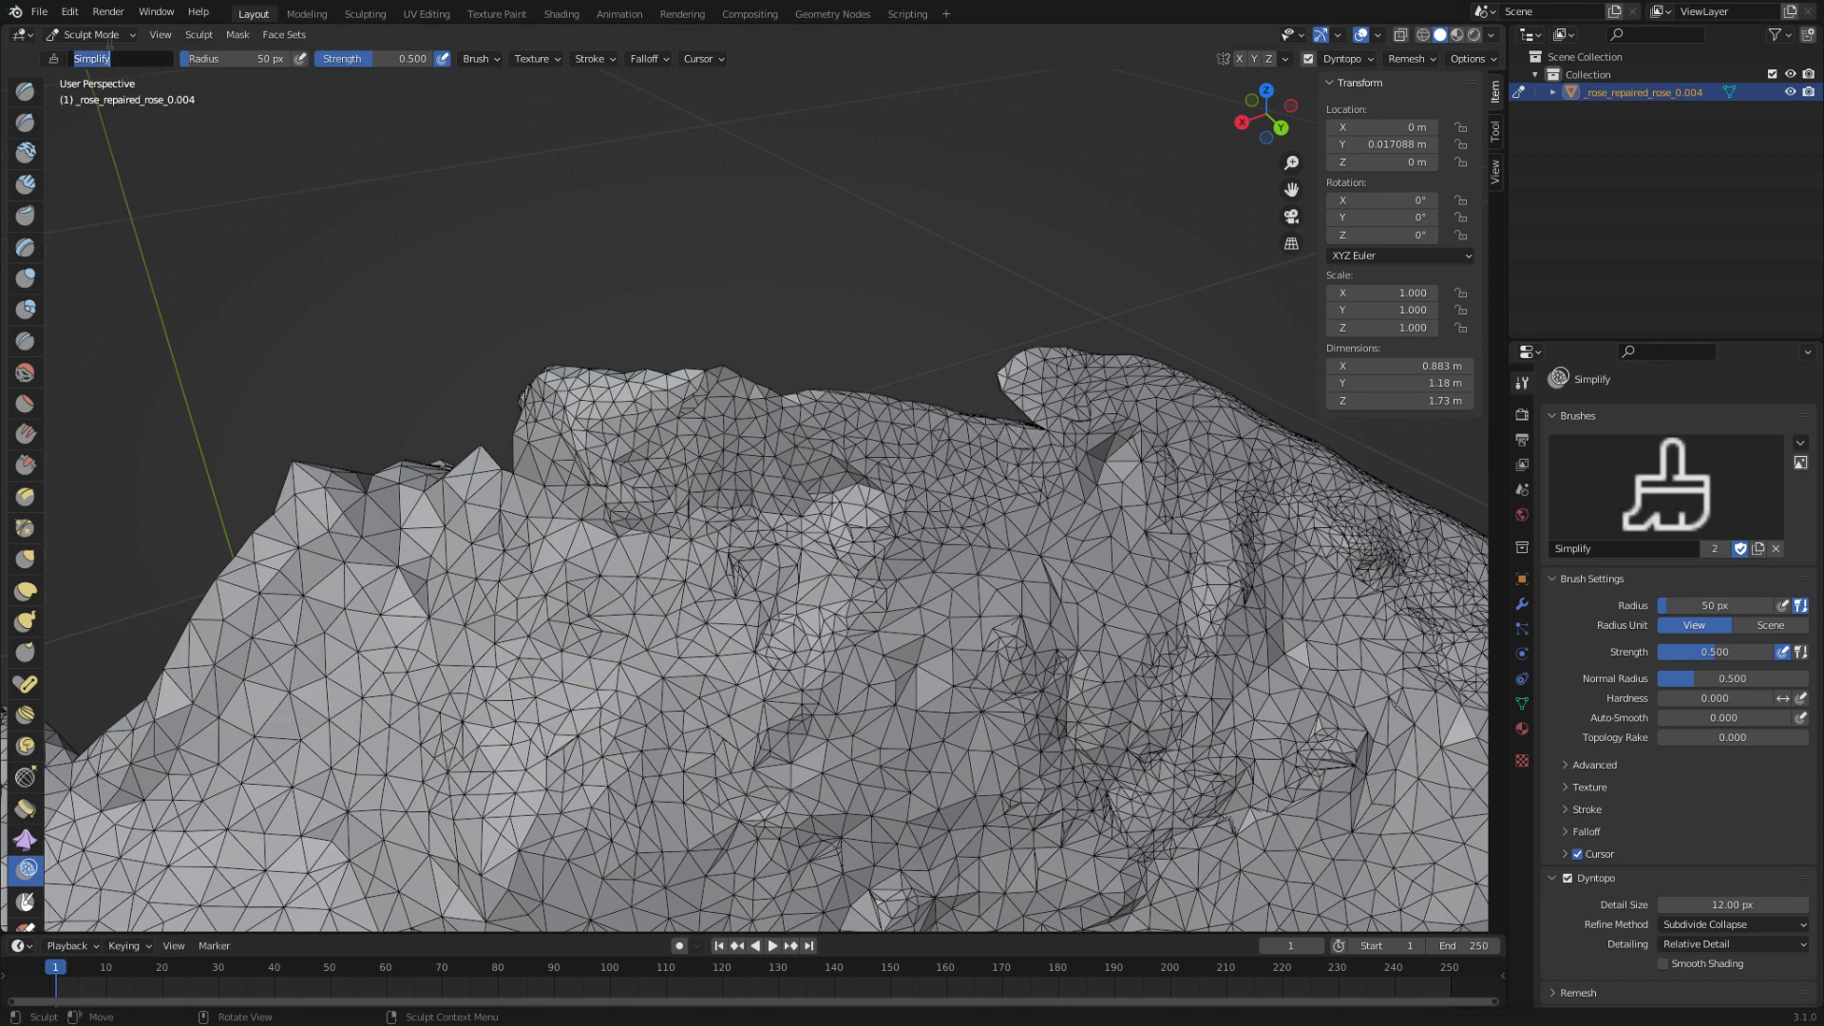
click(102, 36)
click(95, 35)
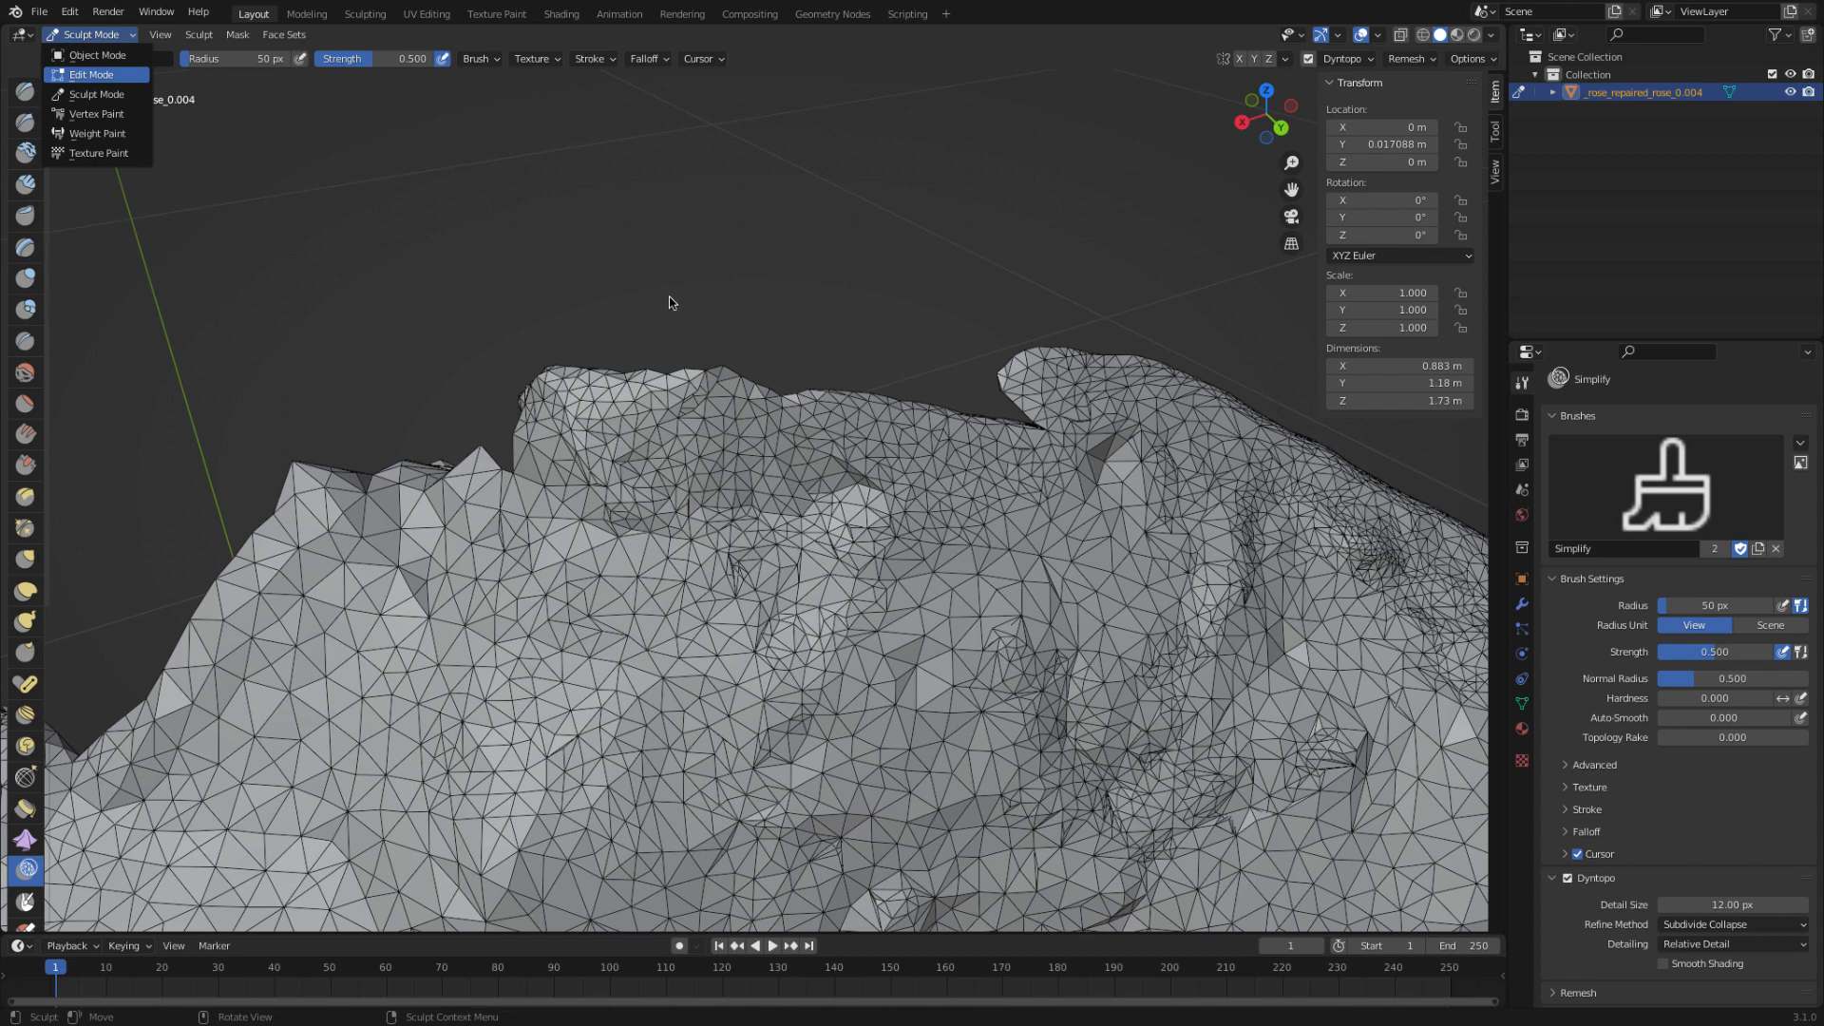
key(Return)
mouse_move(890, 366)
mouse_down()
mouse_move(903, 394)
mouse_move(1012, 445)
mouse_move(1060, 418)
mouse_move(1003, 371)
mouse_move(944, 369)
mouse_up()
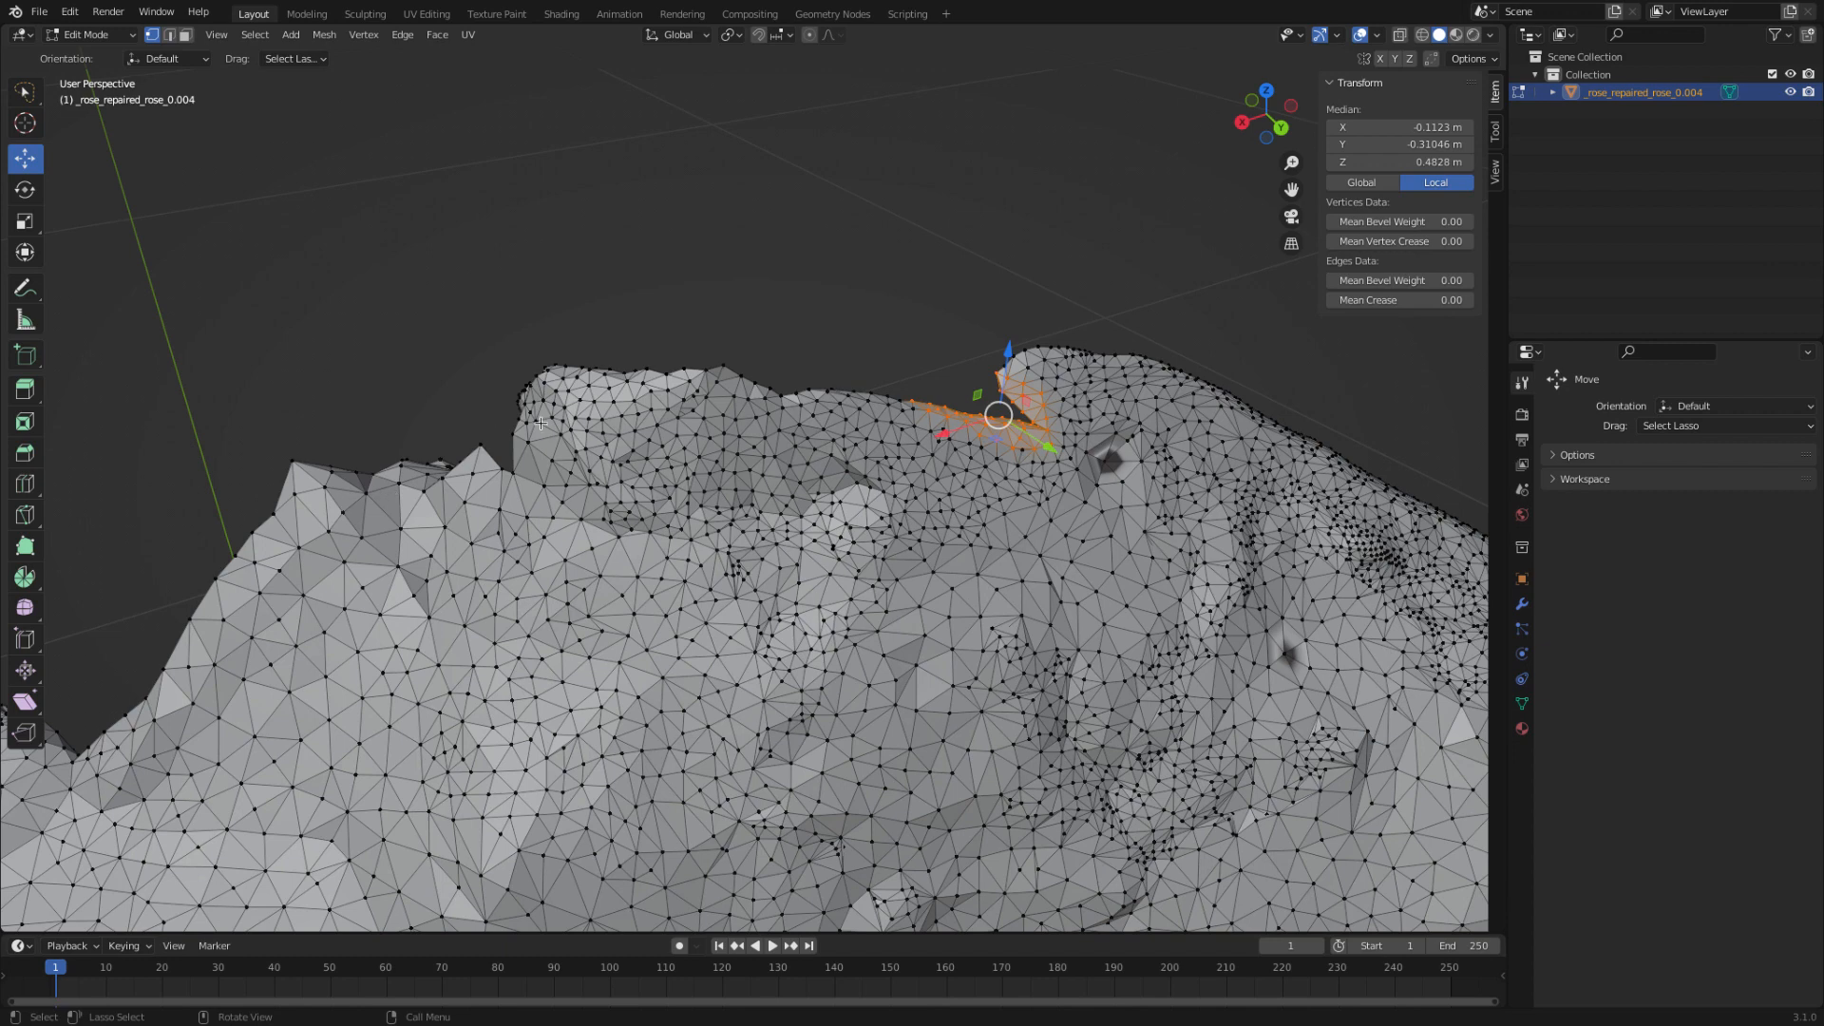
key(x)
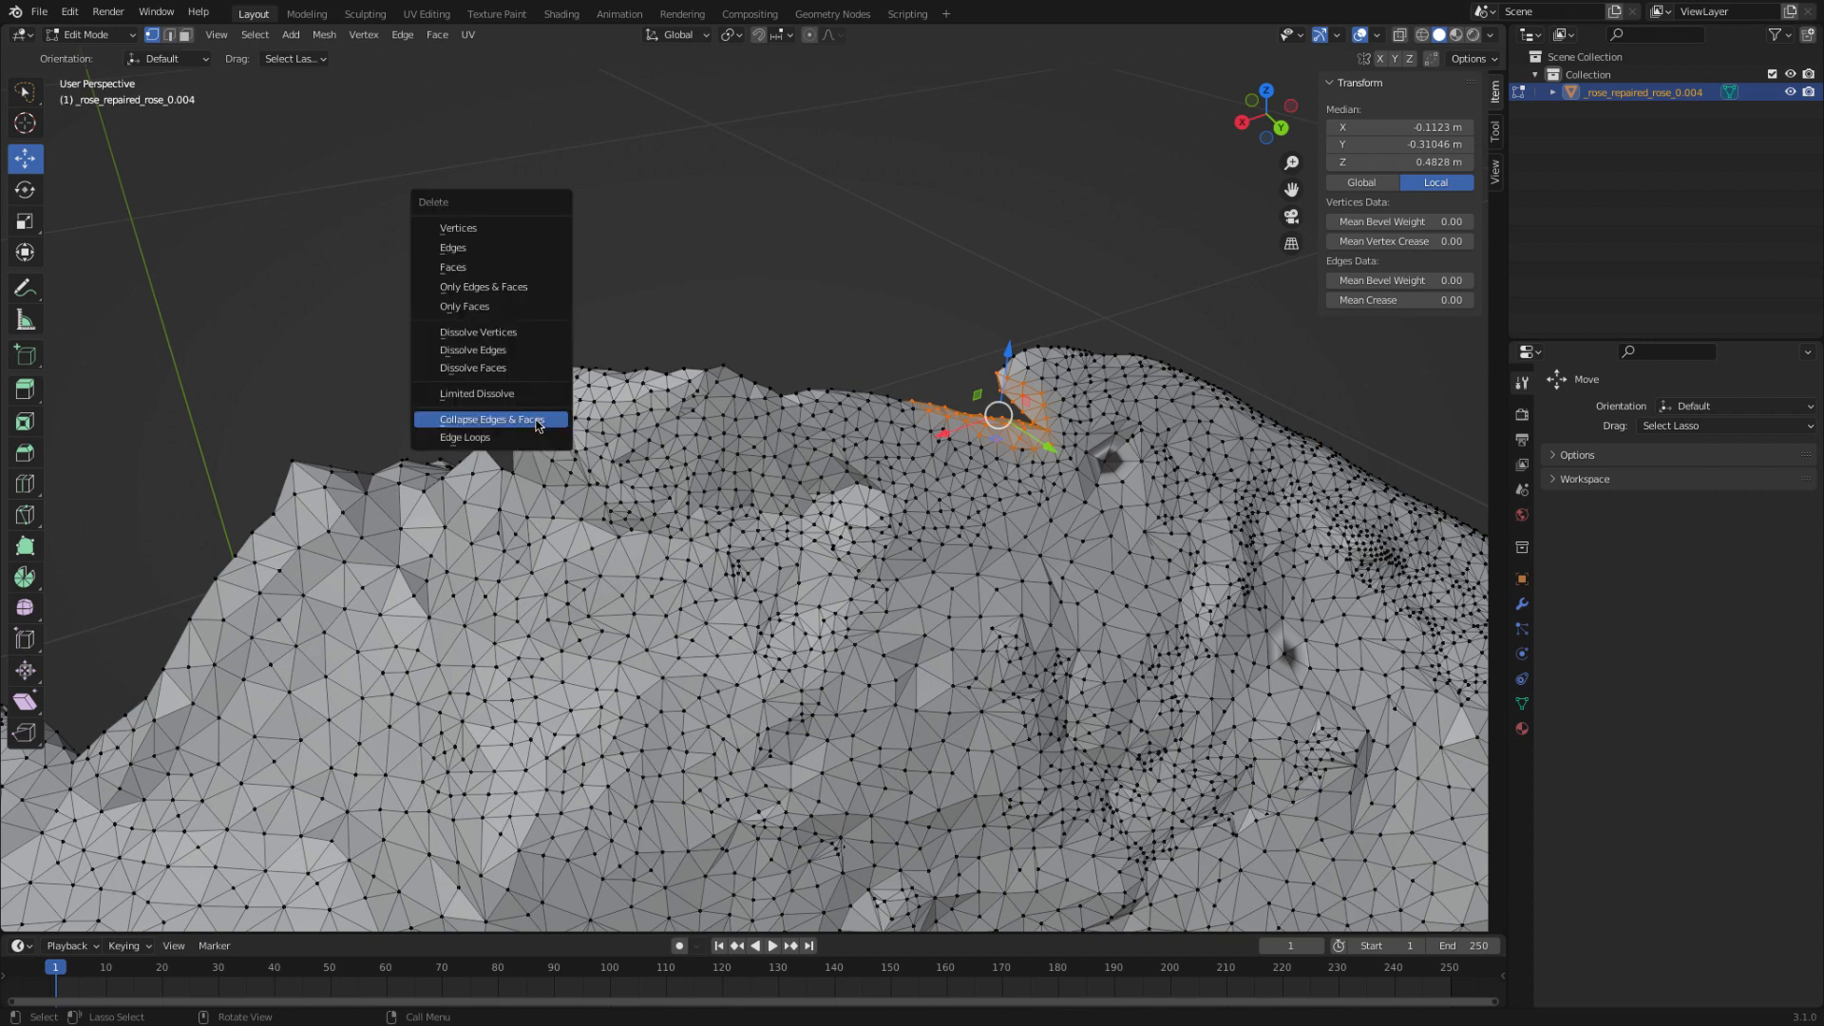
click(537, 427)
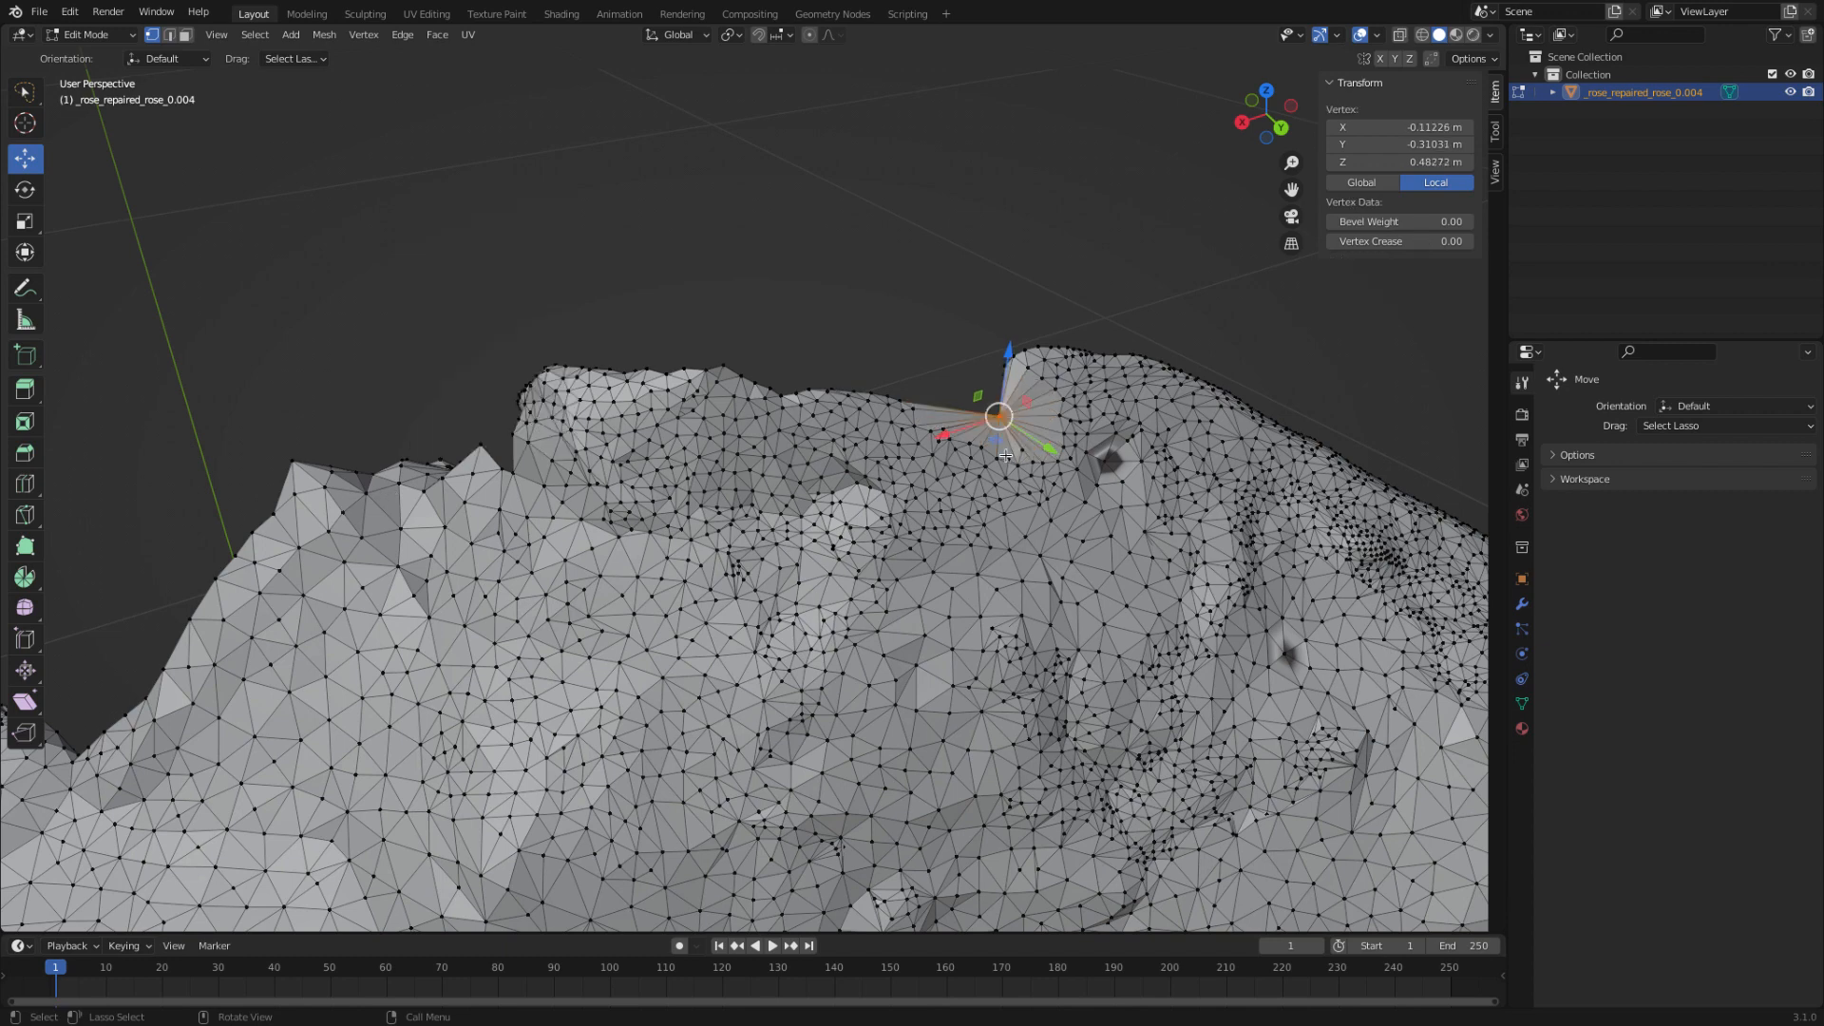
- Move the merged vertex to about Y -0.313 m and Z 0.488 m to align it with the surrounding petal rim
drag(1053, 451, 856, 322)
middle_drag(856, 322, 1034, 374)
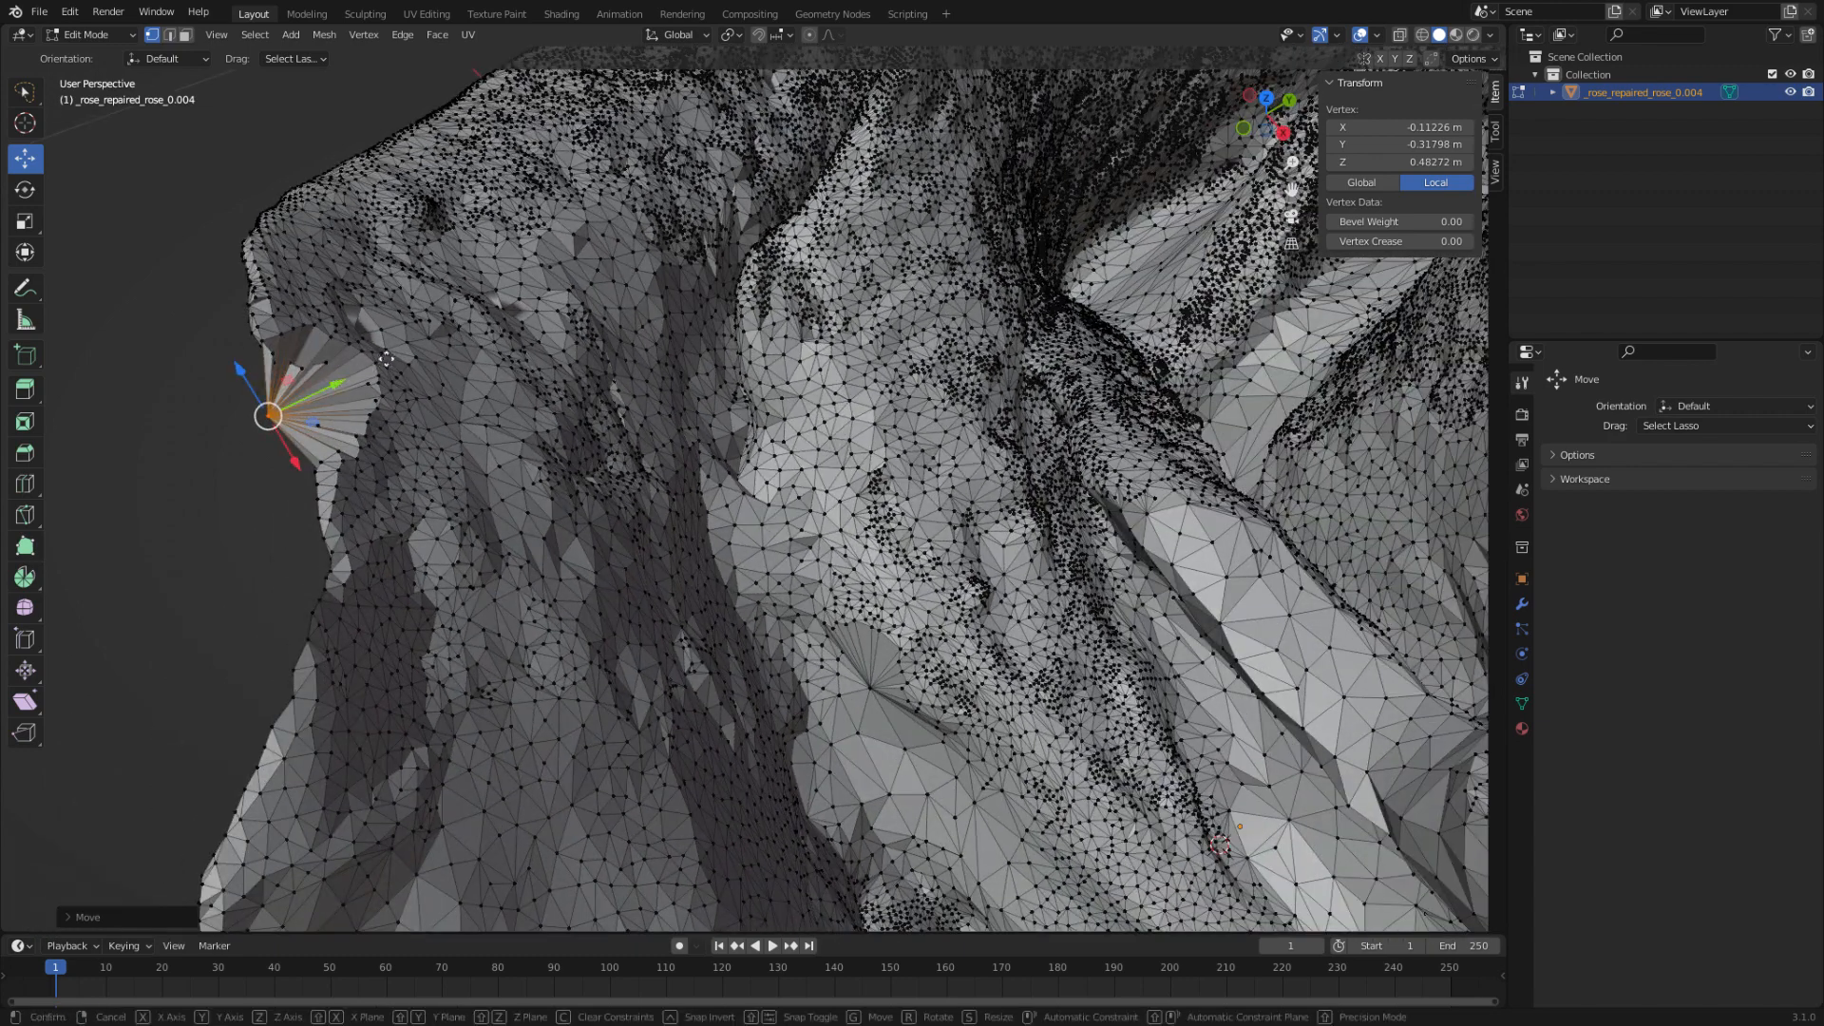
drag(336, 382, 374, 357)
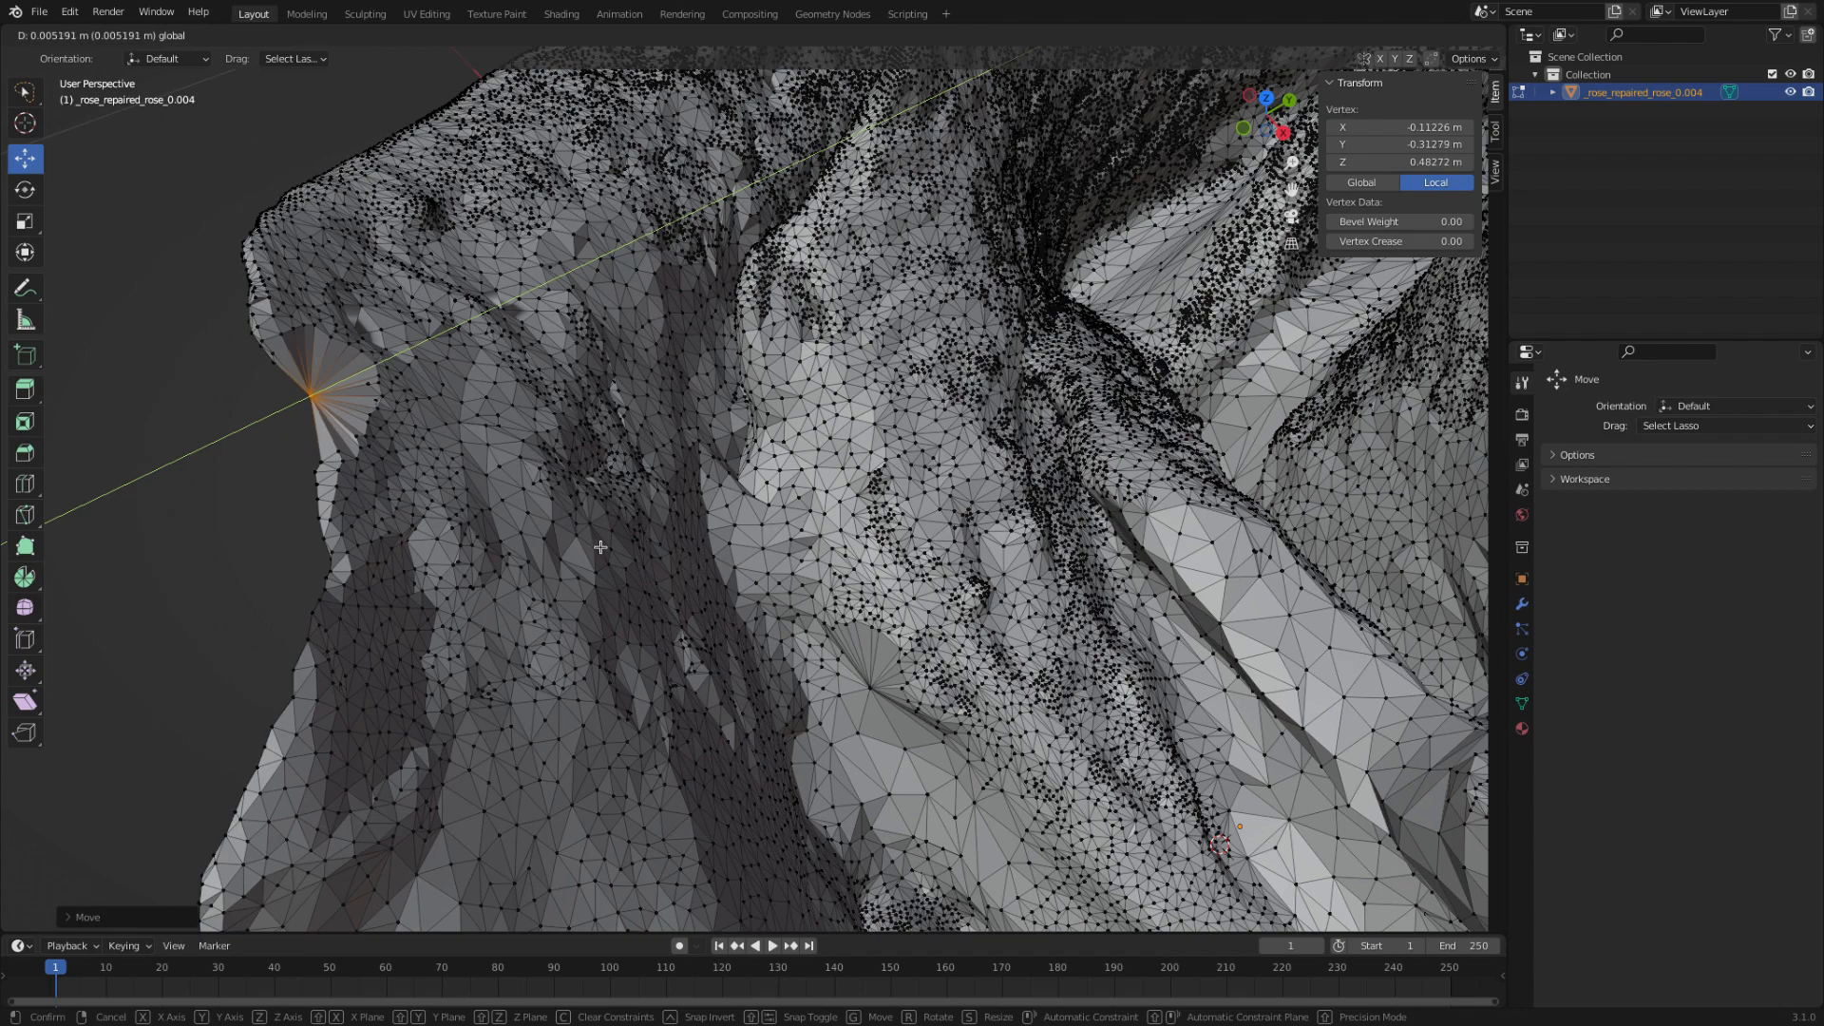
middle_drag(599, 542, 330, 477)
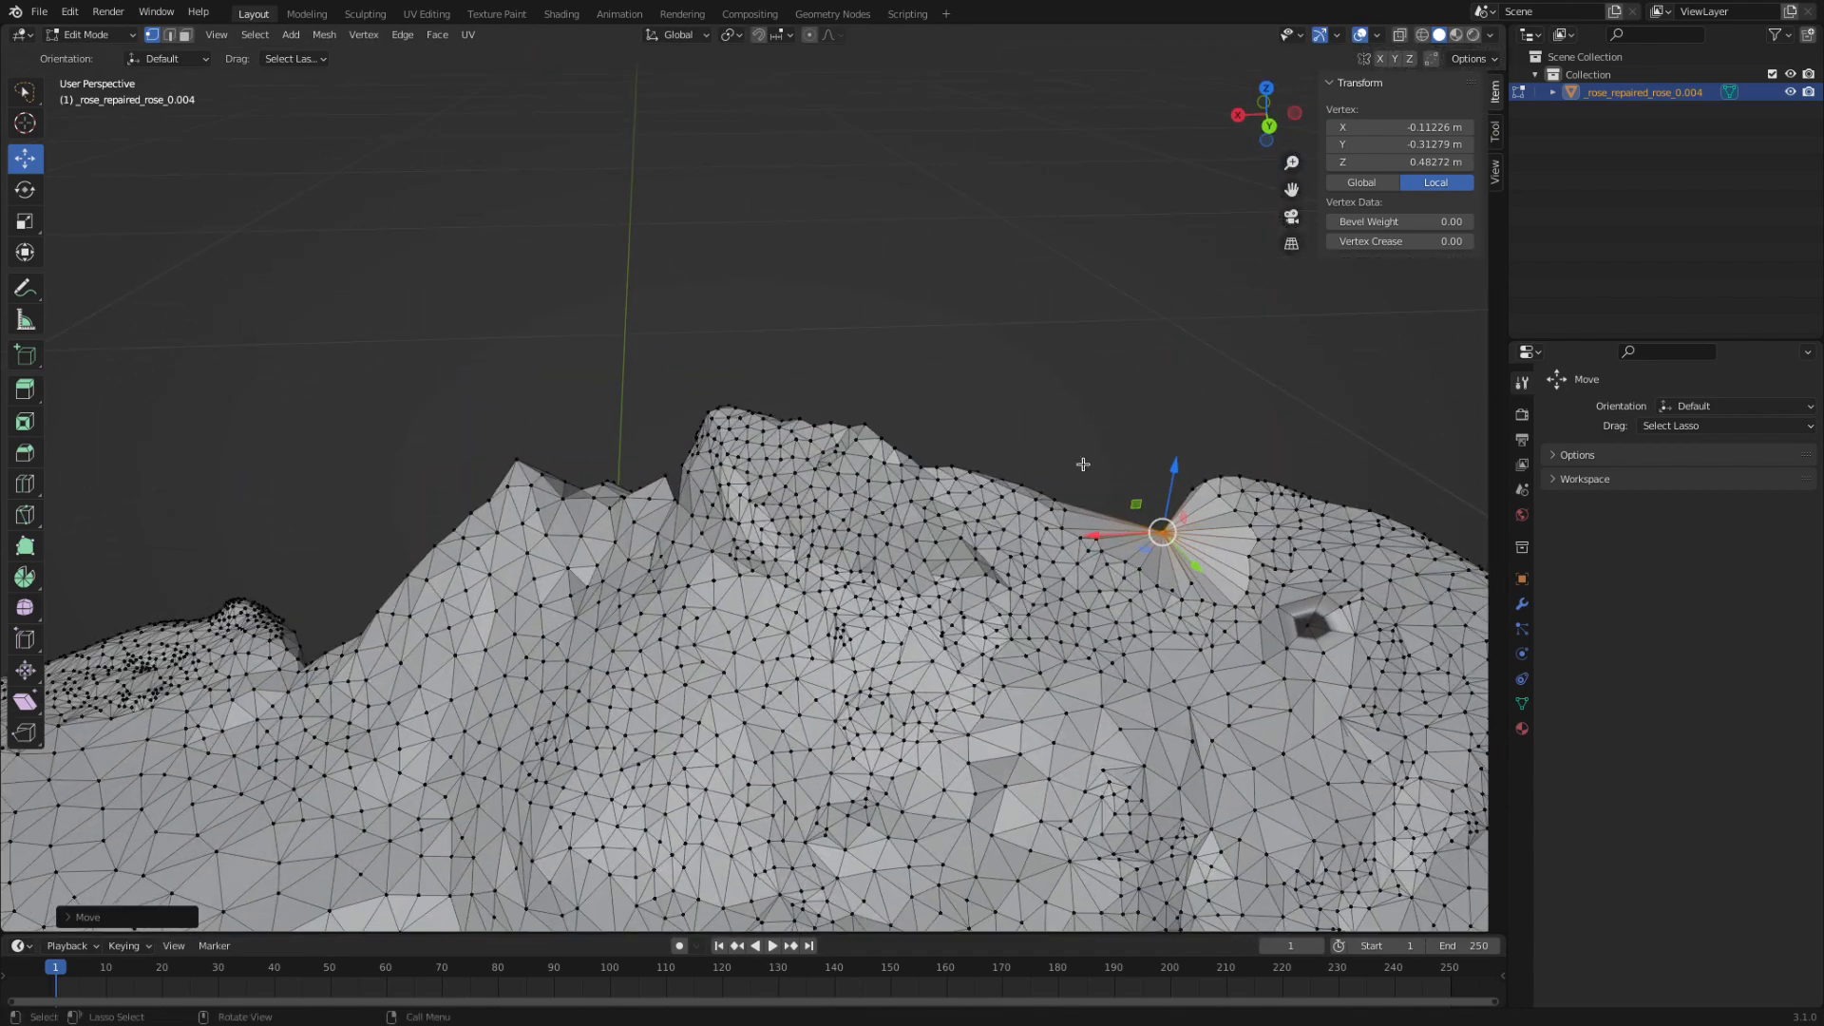
drag(1178, 455, 1092, 494)
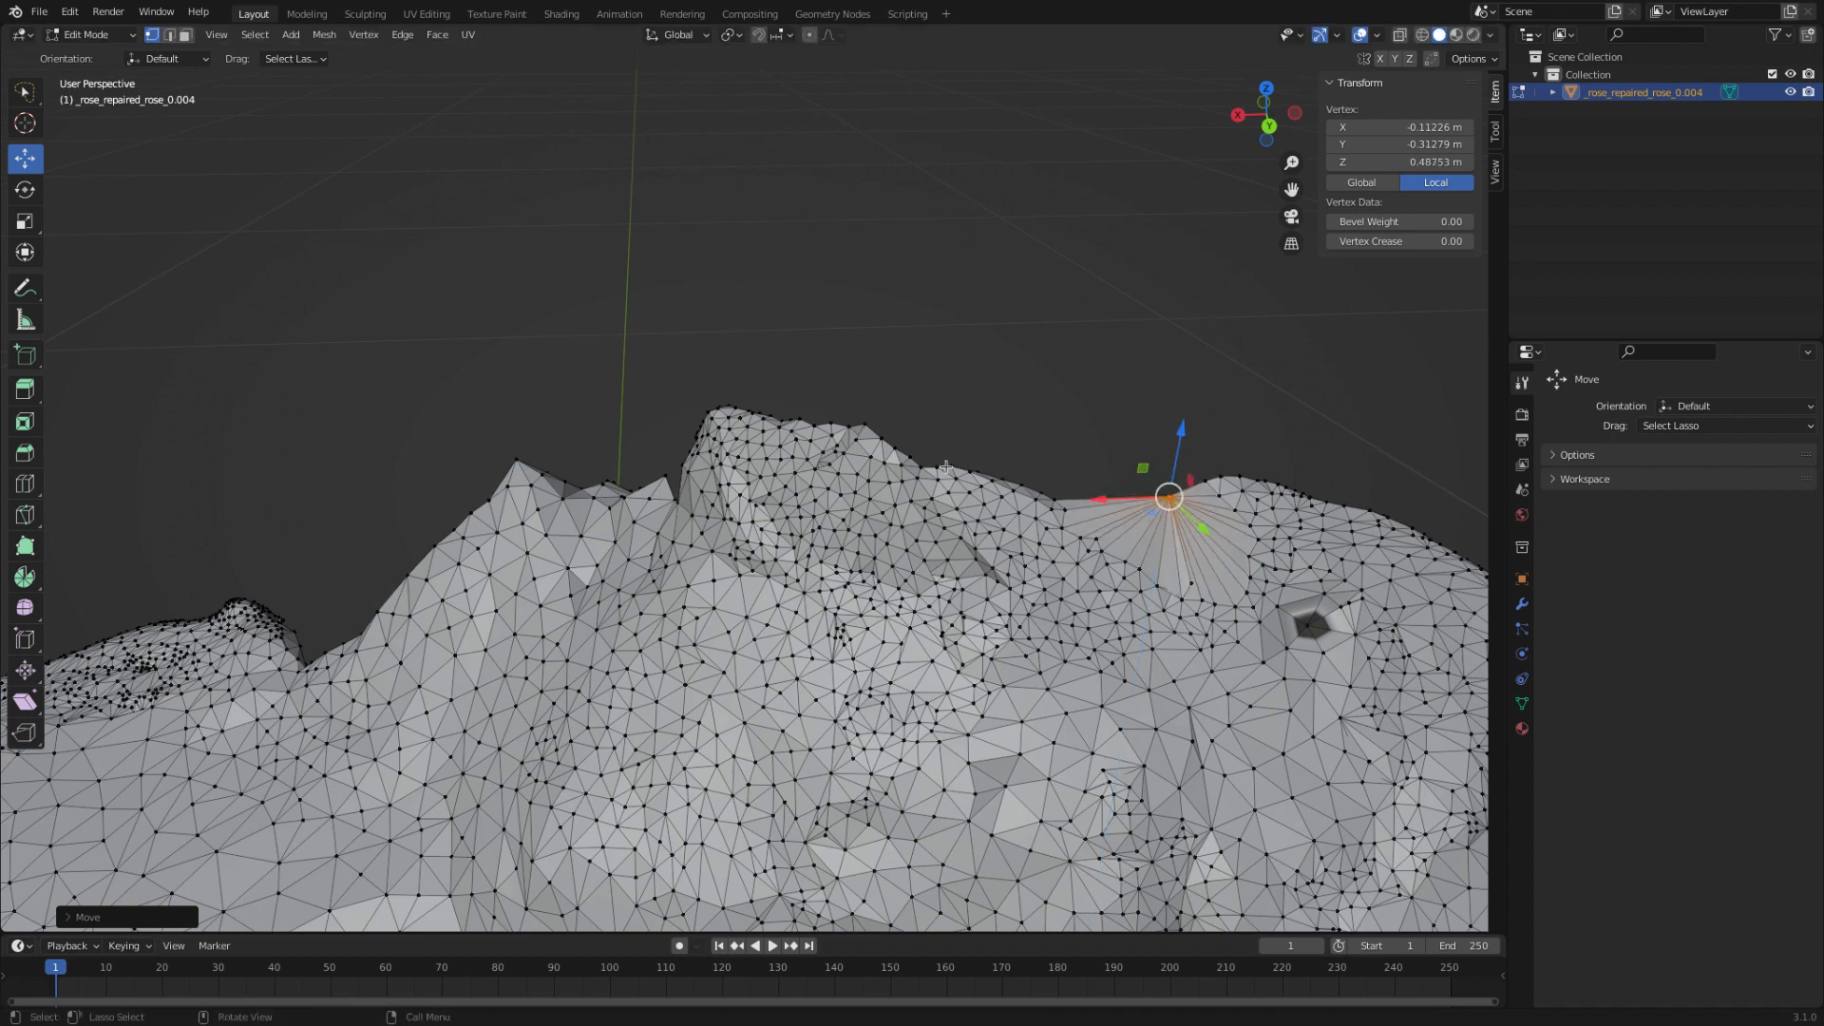
- Return to Sculpt Mode, enable Dyntopo, and re-mesh the fan around the moved rim vertex with the Simplify brush
click(95, 35)
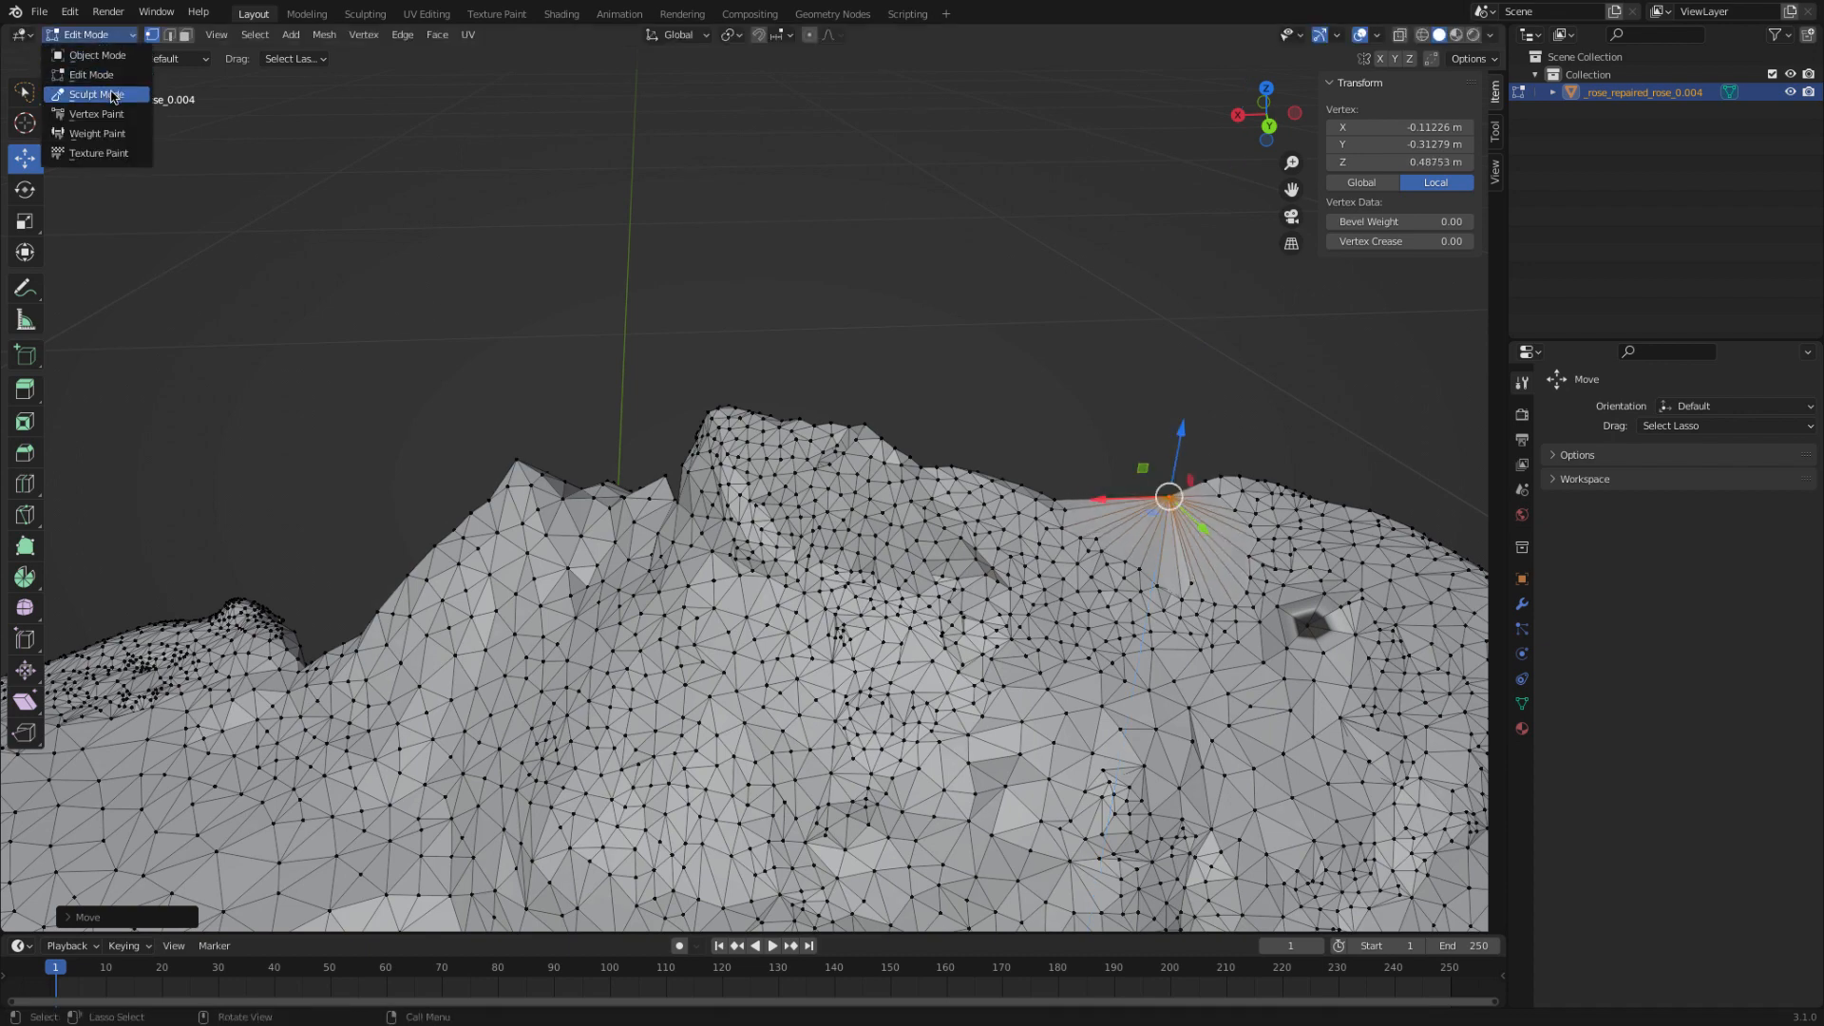
key(Return)
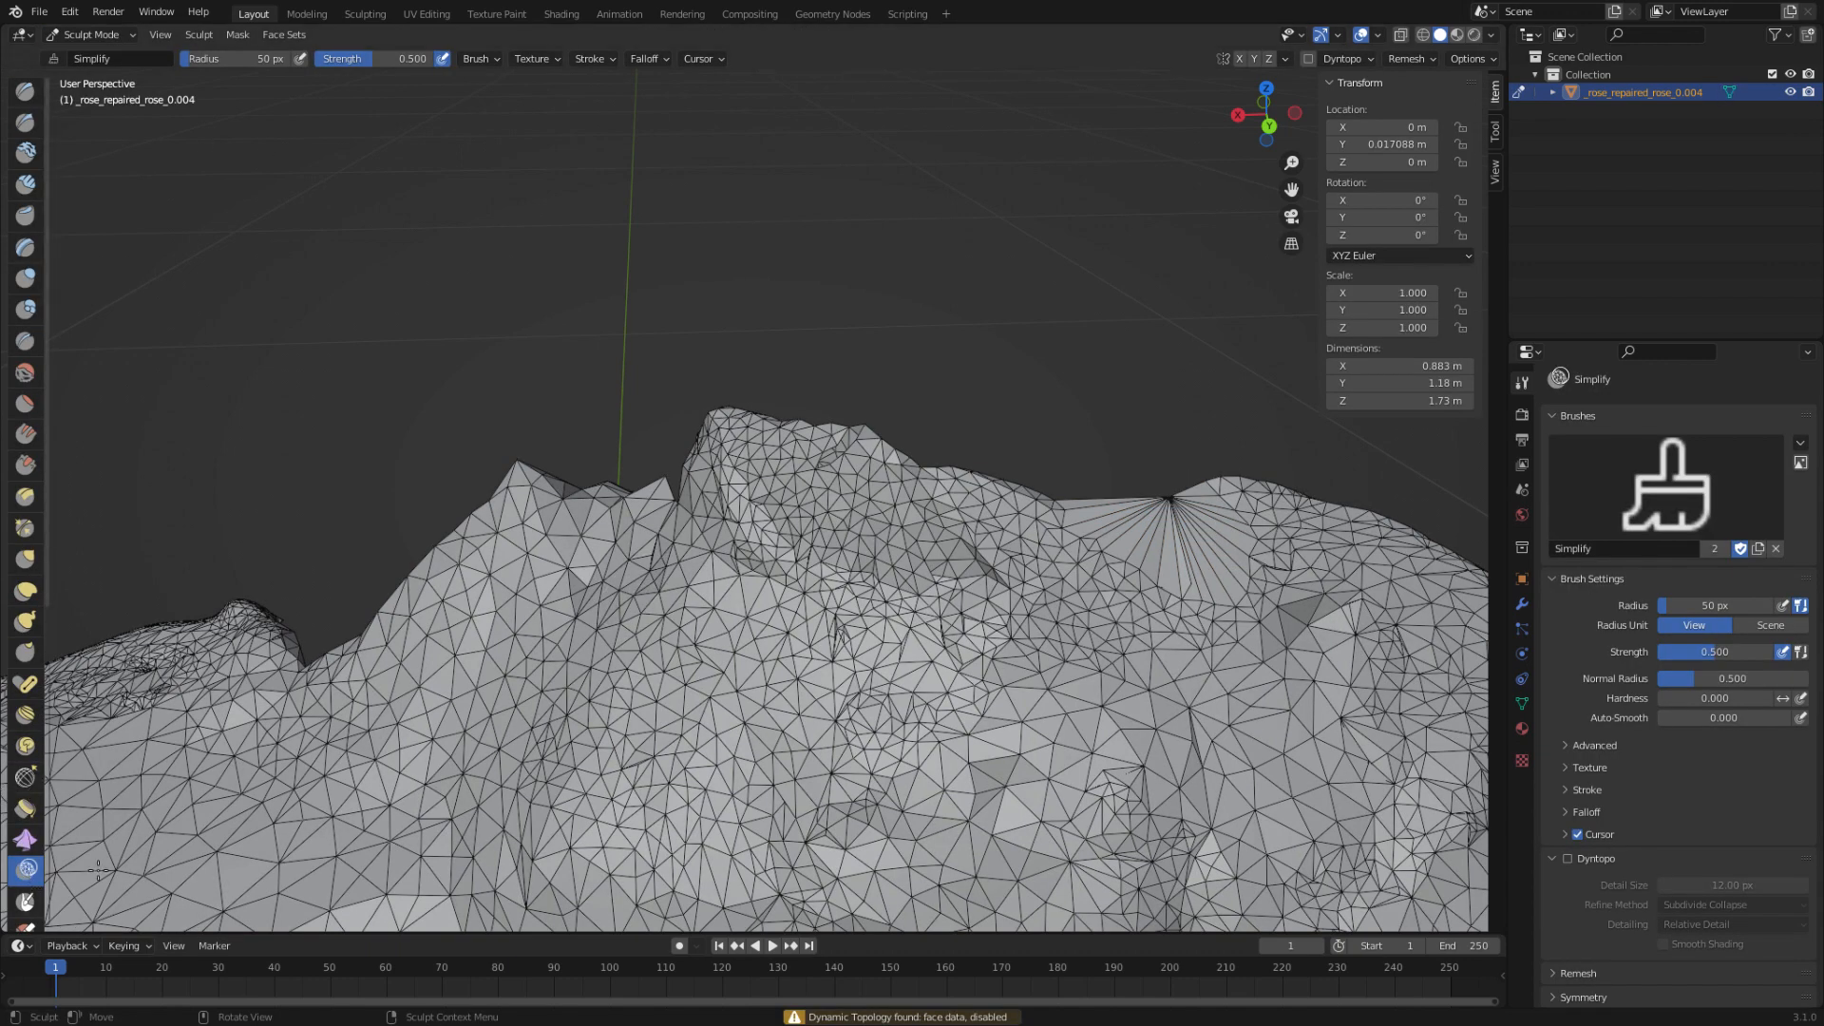
click(1568, 859)
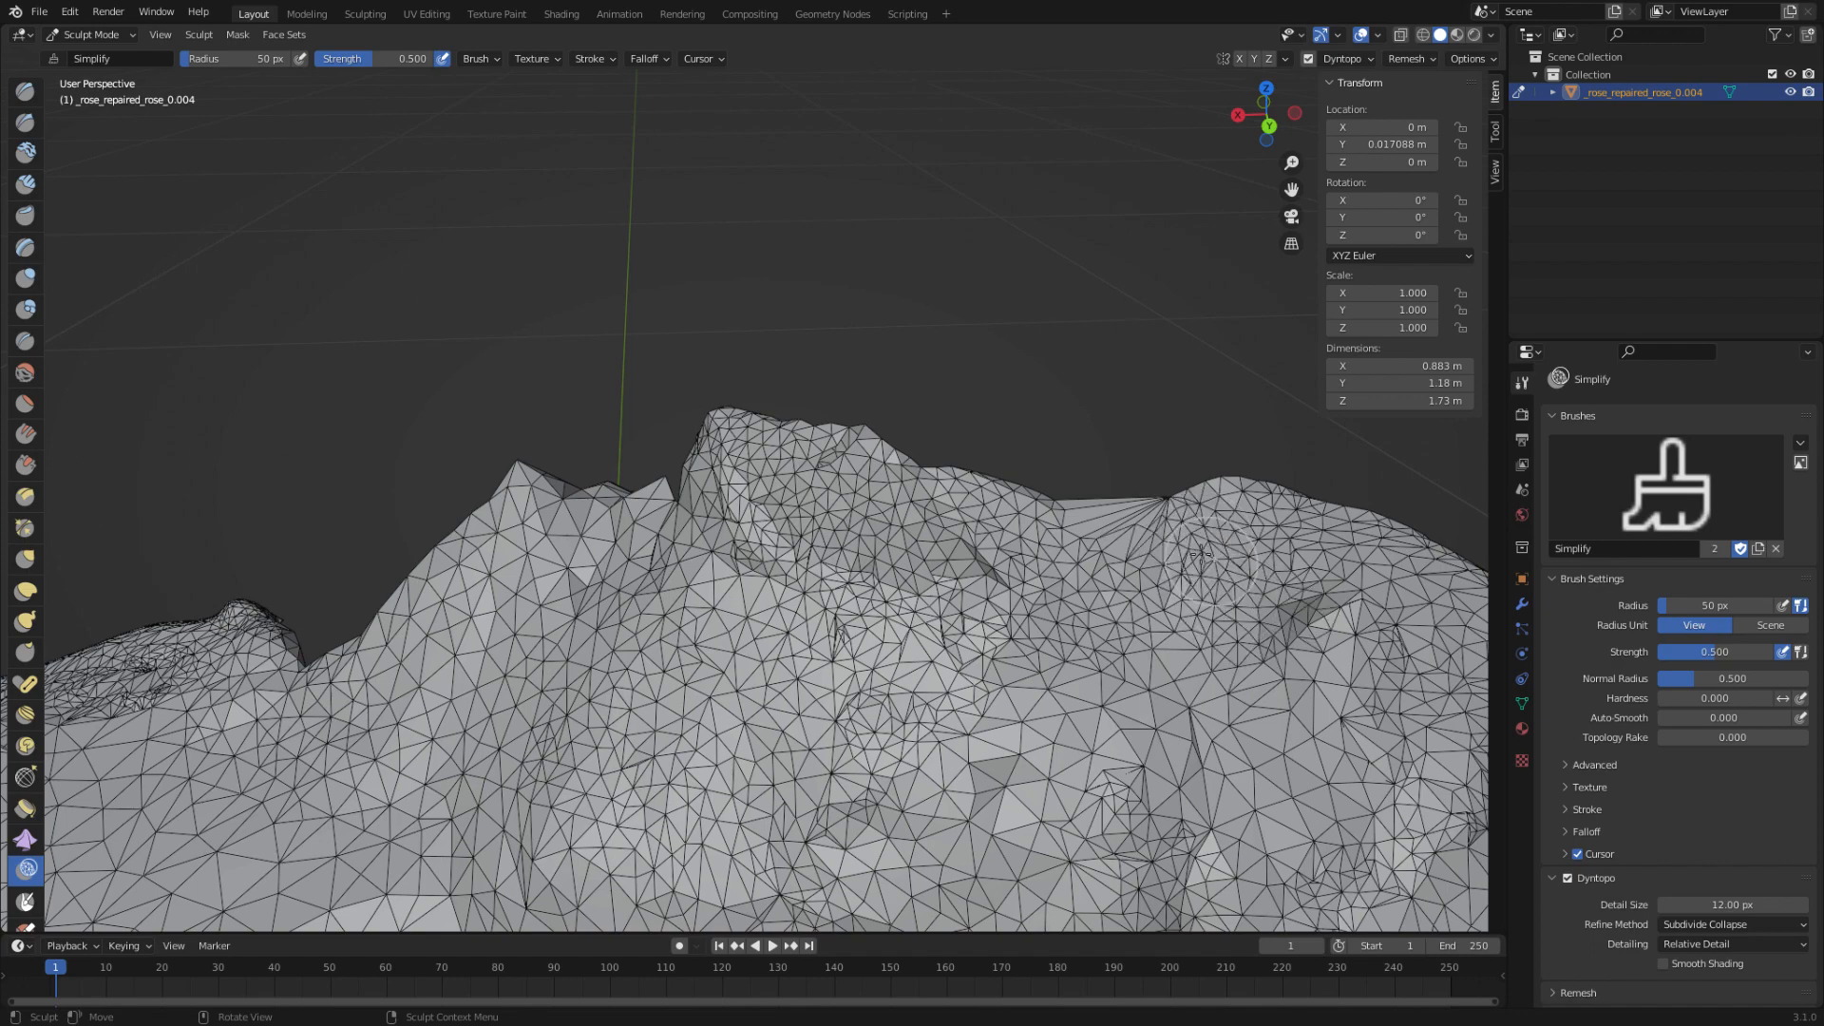
mouse_move(1223, 587)
mouse_down()
mouse_move(1133, 540)
mouse_move(1243, 517)
mouse_up()
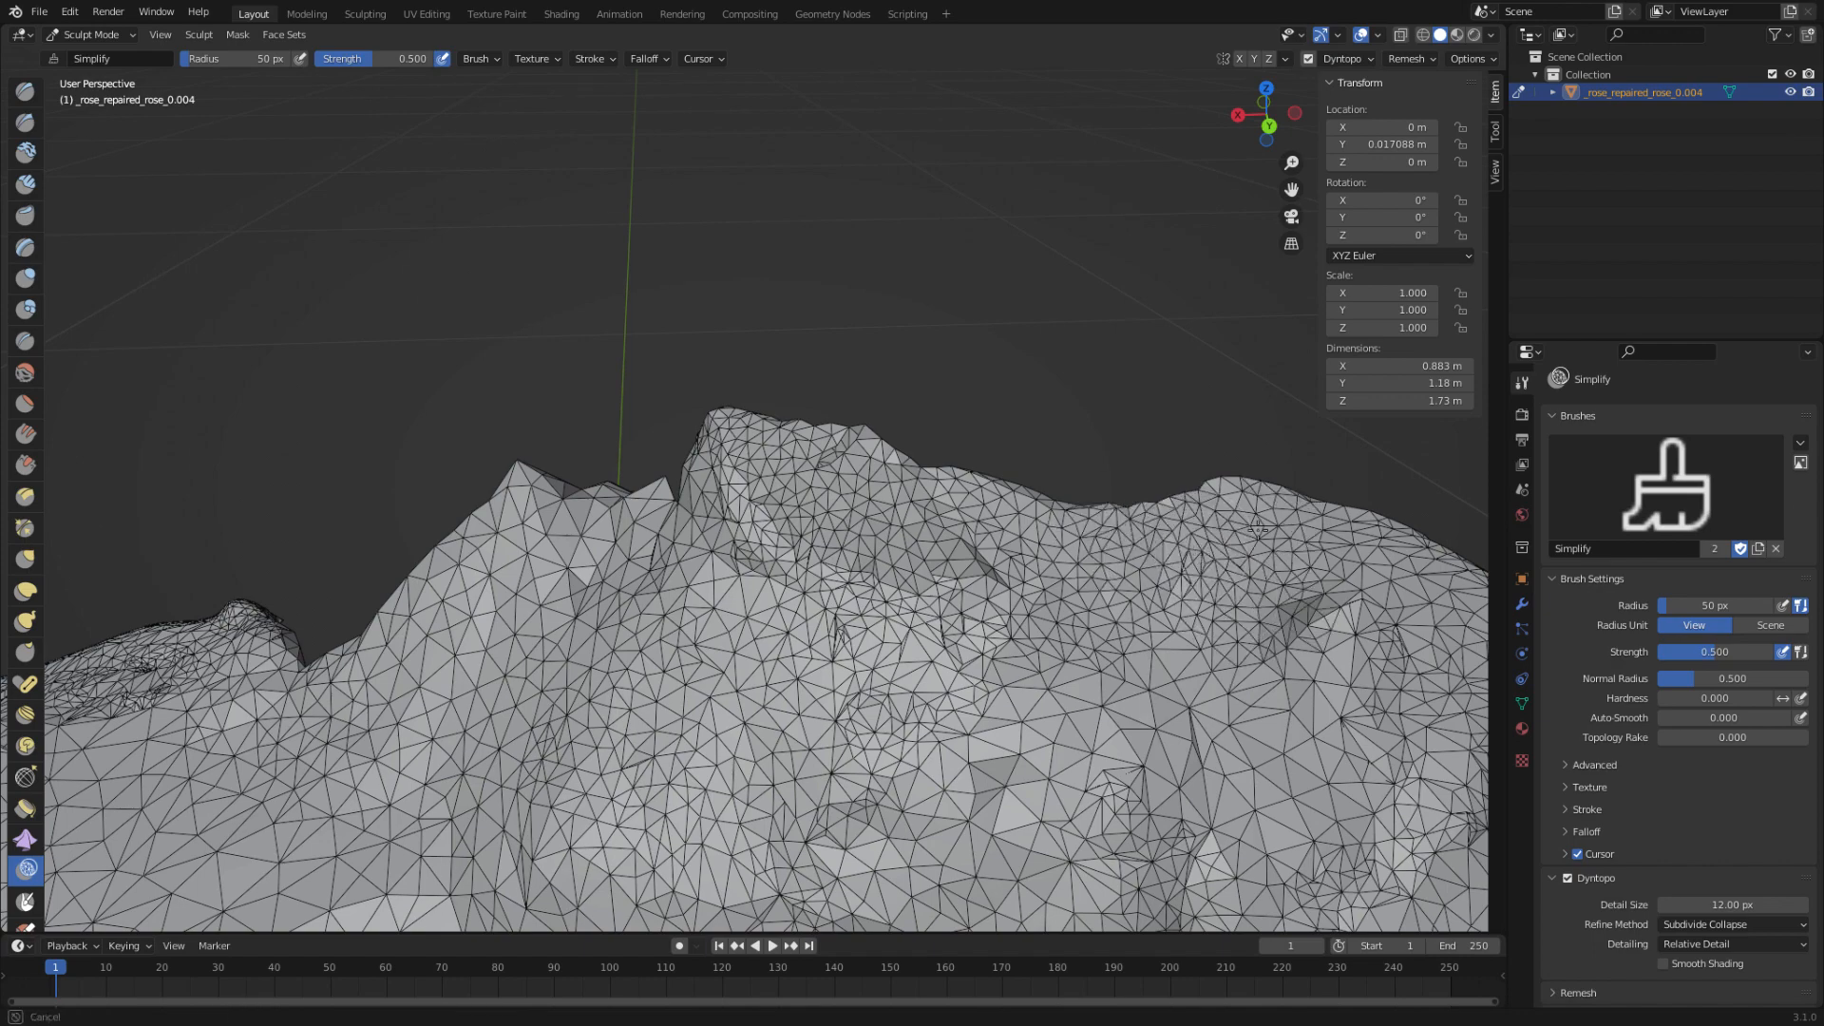
mouse_move(1257, 527)
middle_down()
mouse_move(1346, 504)
mouse_move(942, 547)
middle_up()
scroll(1105, 537, down, 4)
scroll(935, 531, down, 6)
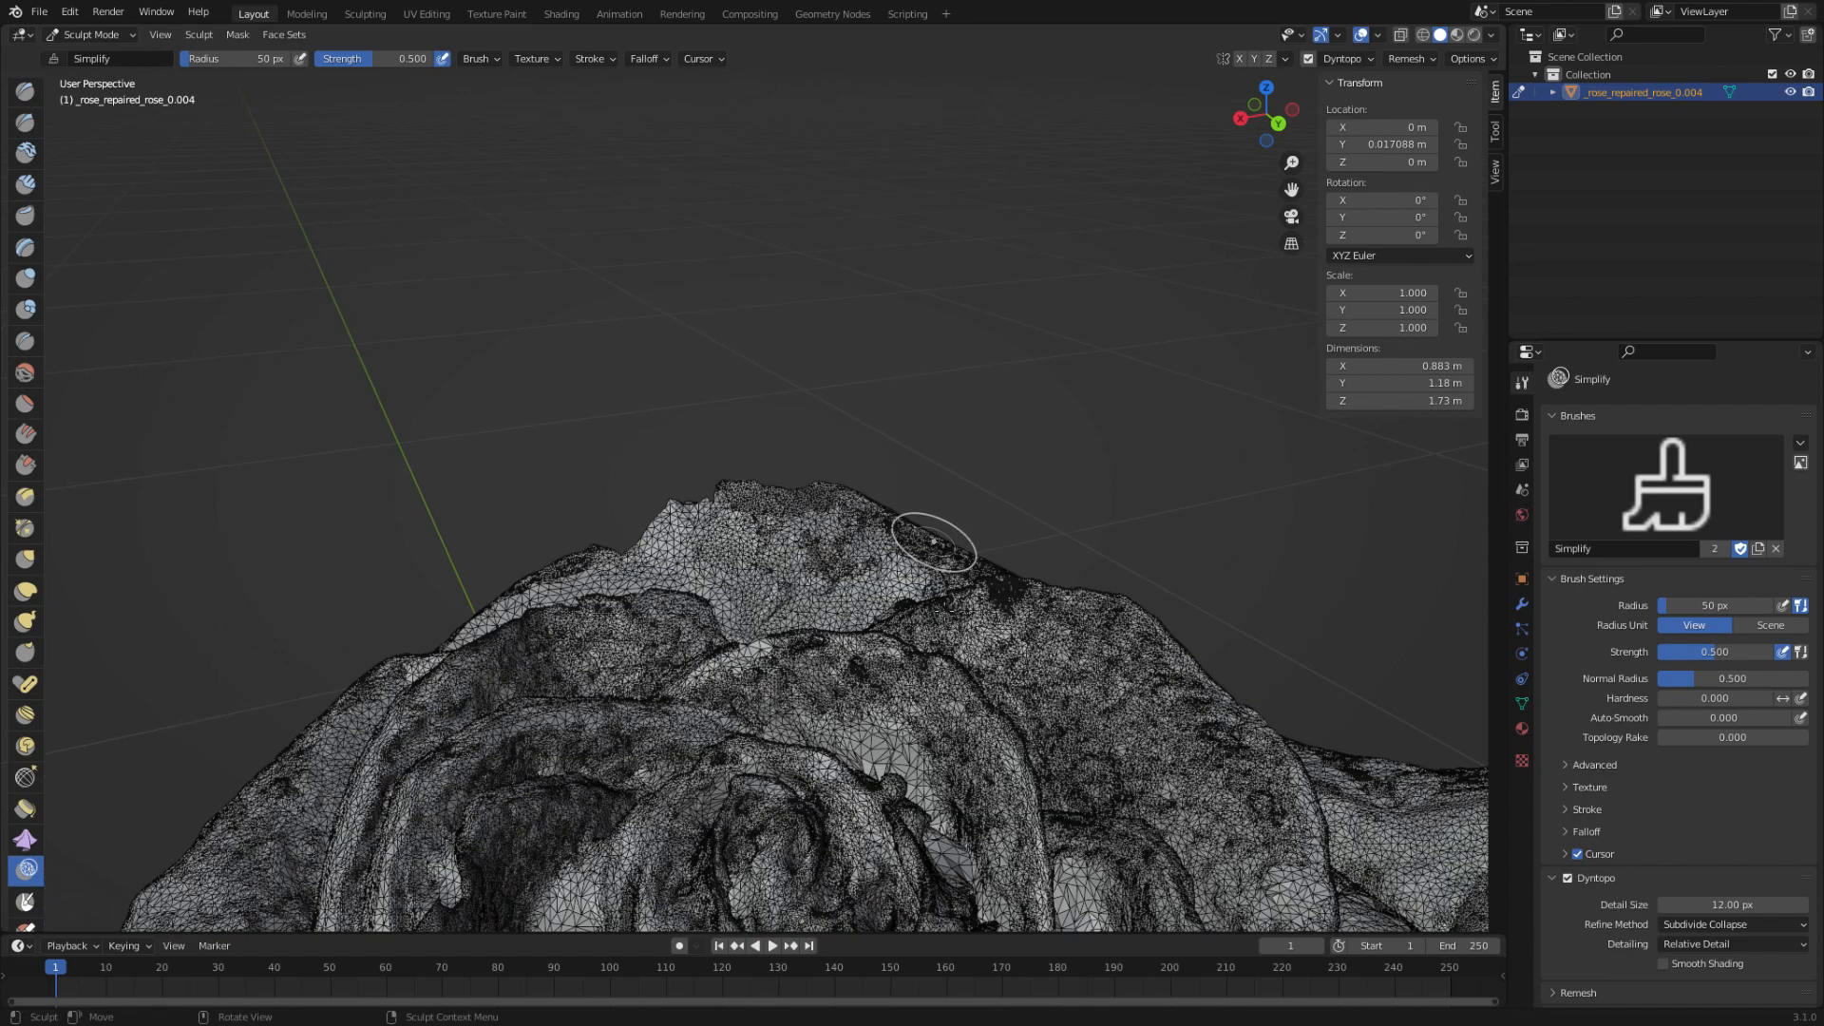
scroll(974, 655, up, 7)
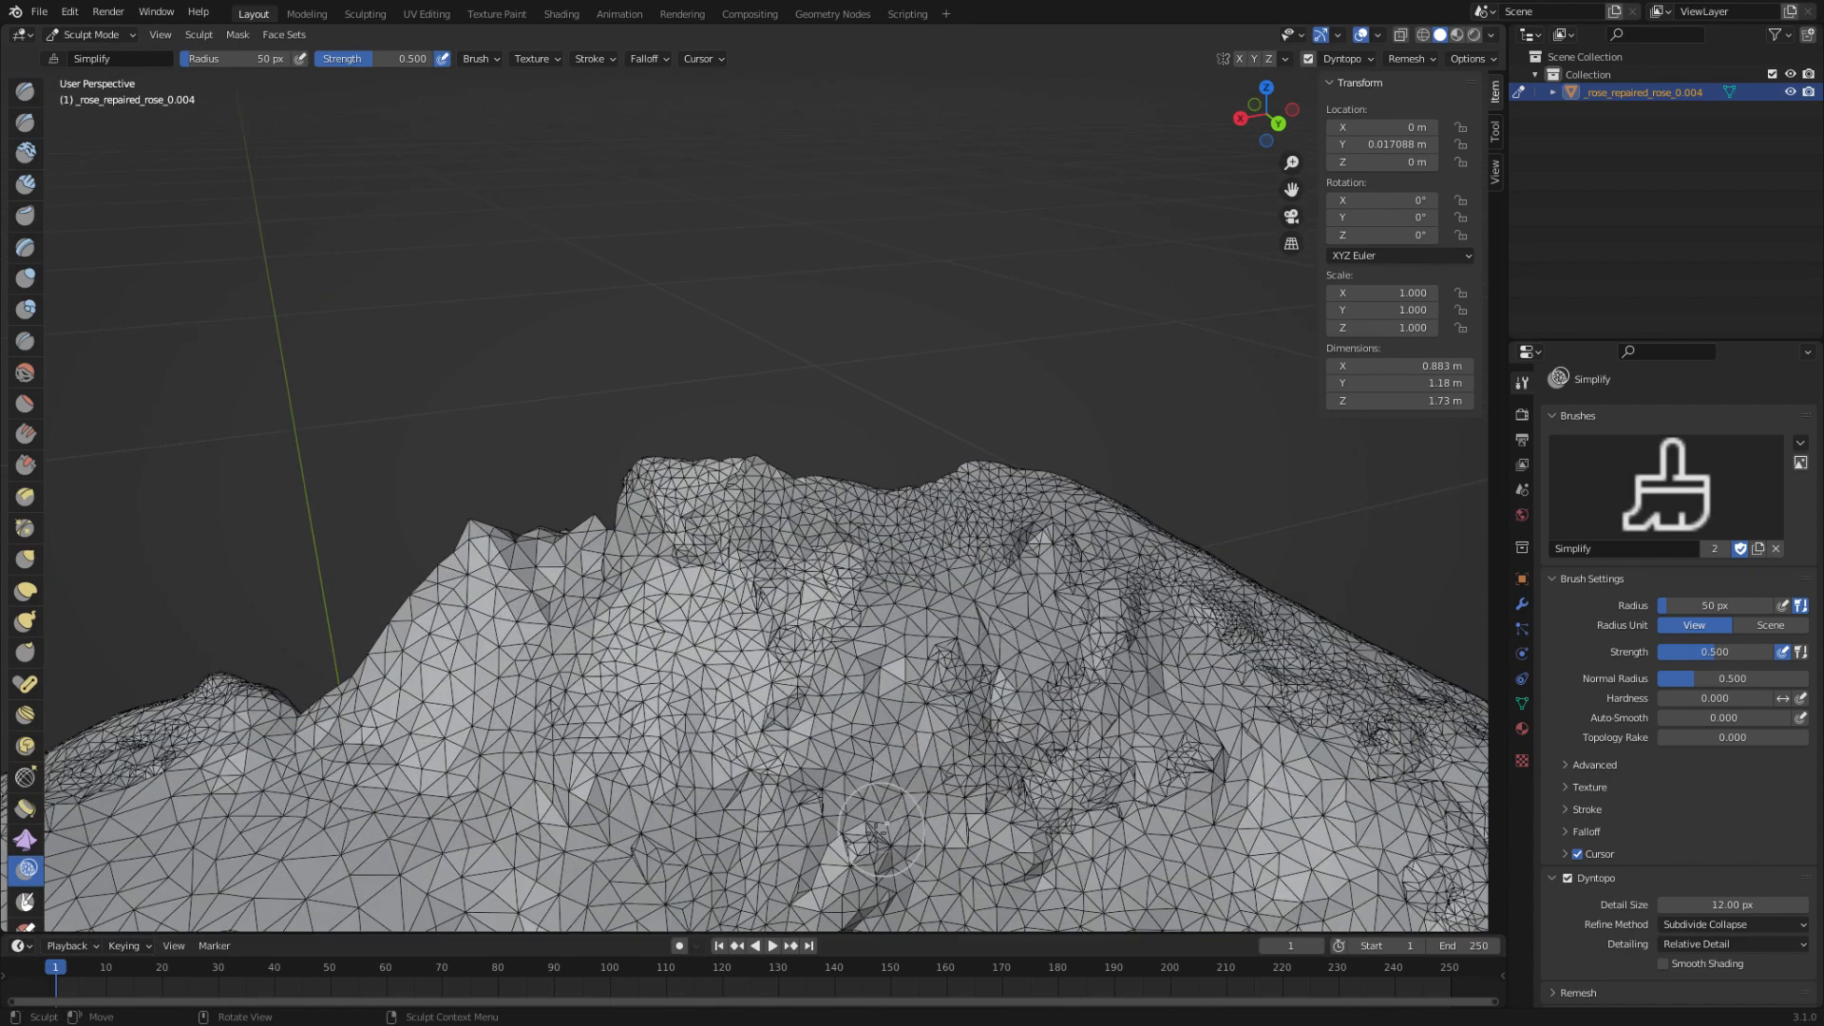
- Examine the rose from the petal rim down the outer petals to the stem and leaves for remaining mesh defects
scroll(1012, 781, up, 2)
scroll(1012, 782, down, 4)
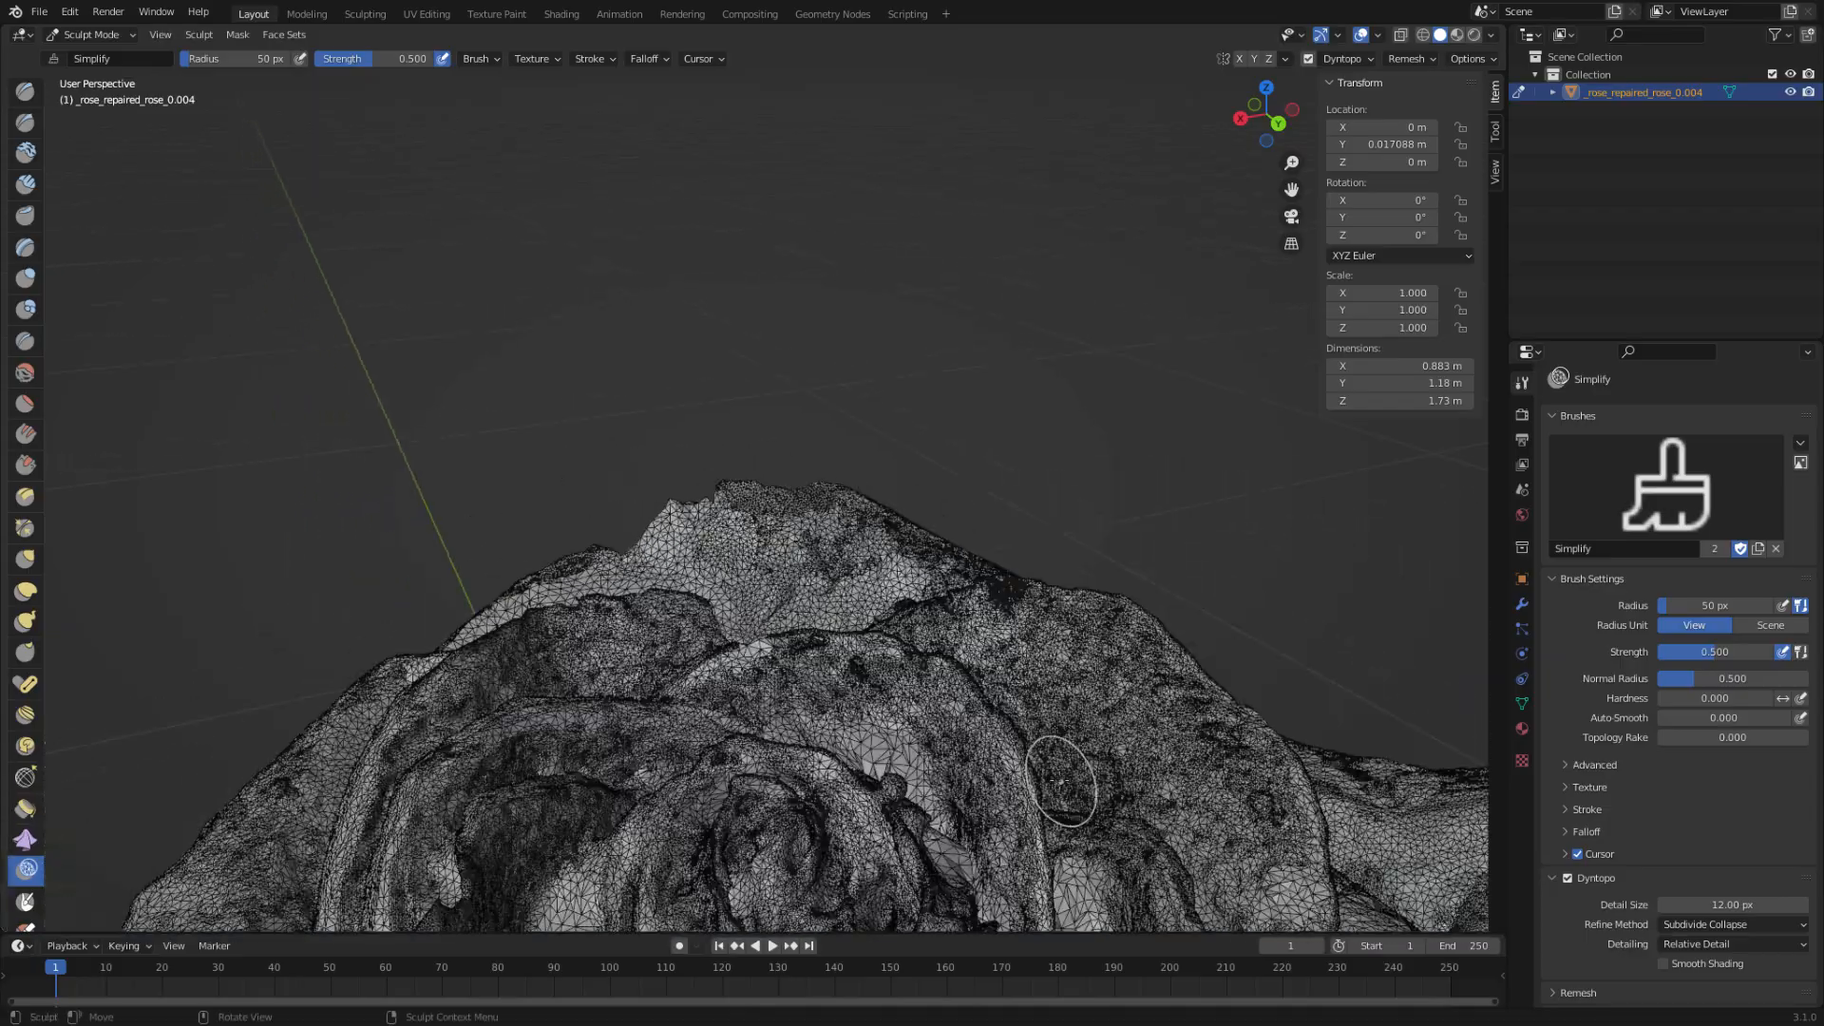
middle_drag(1045, 794, 1065, 486)
scroll(902, 658, up, 3)
scroll(910, 649, down, 3)
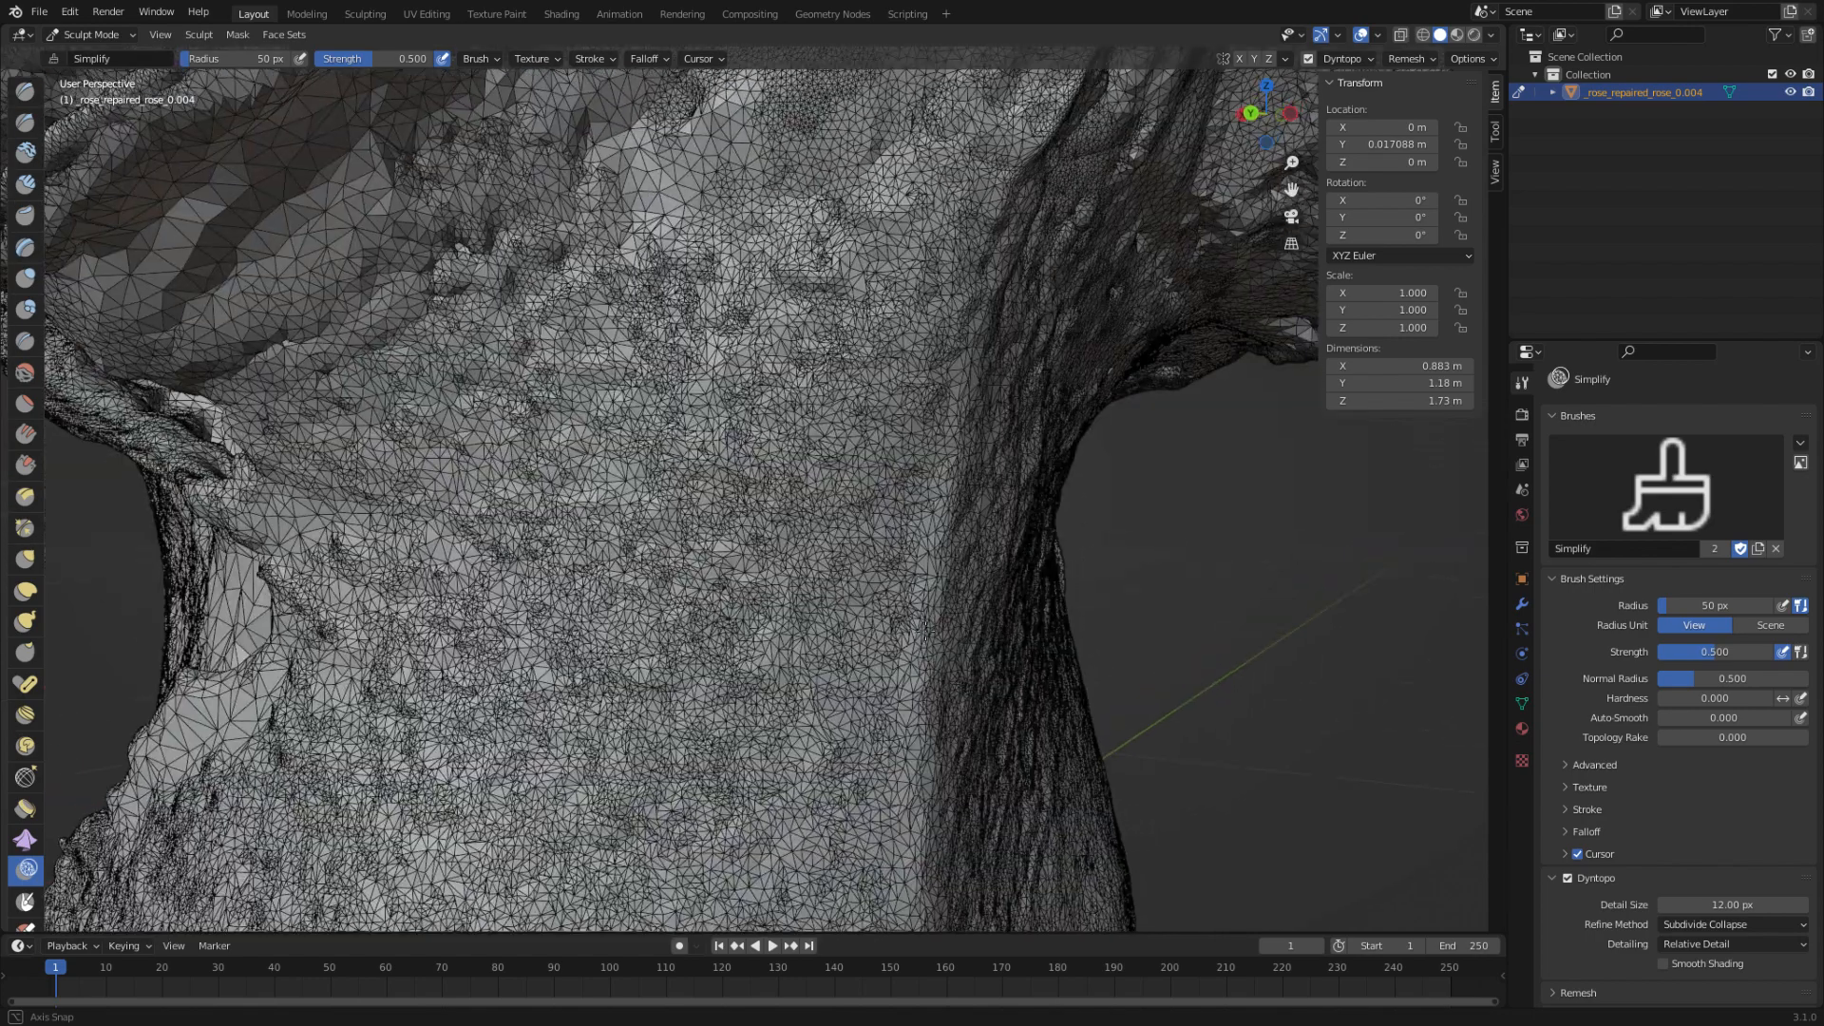
scroll(760, 655, down, 2)
scroll(742, 674, up, 3)
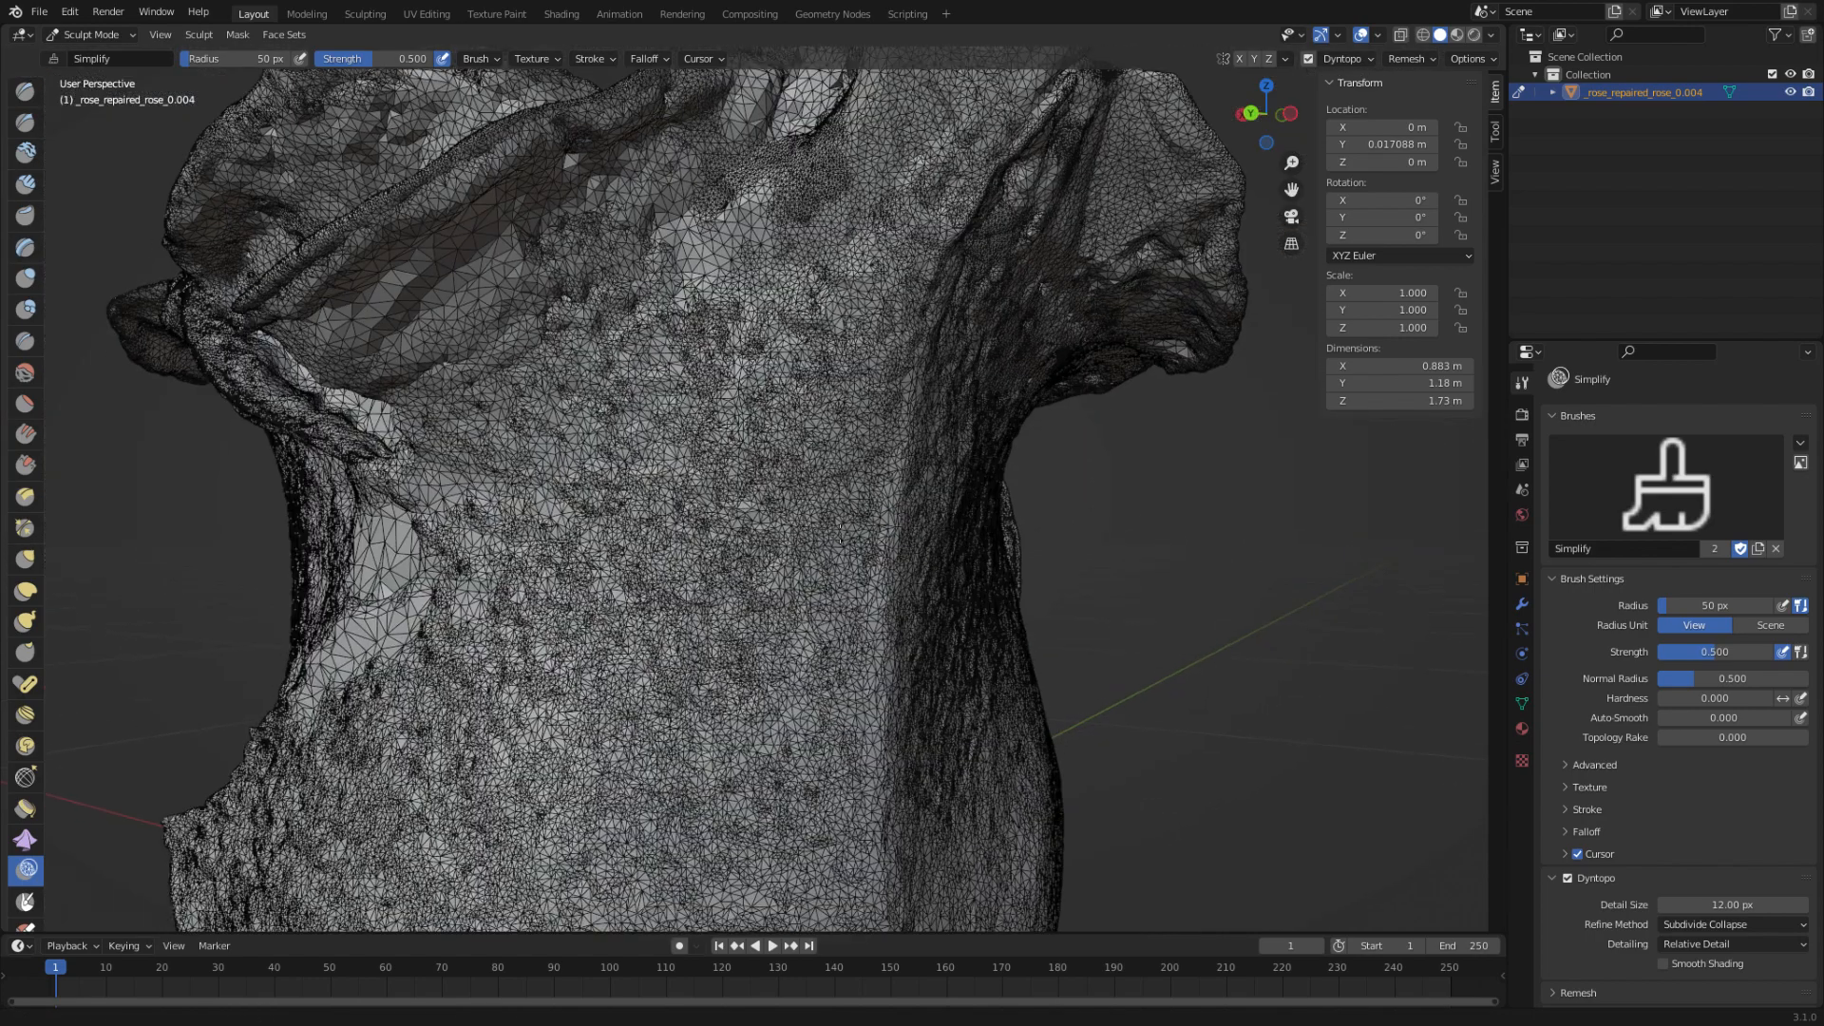
scroll(814, 712, down, 6)
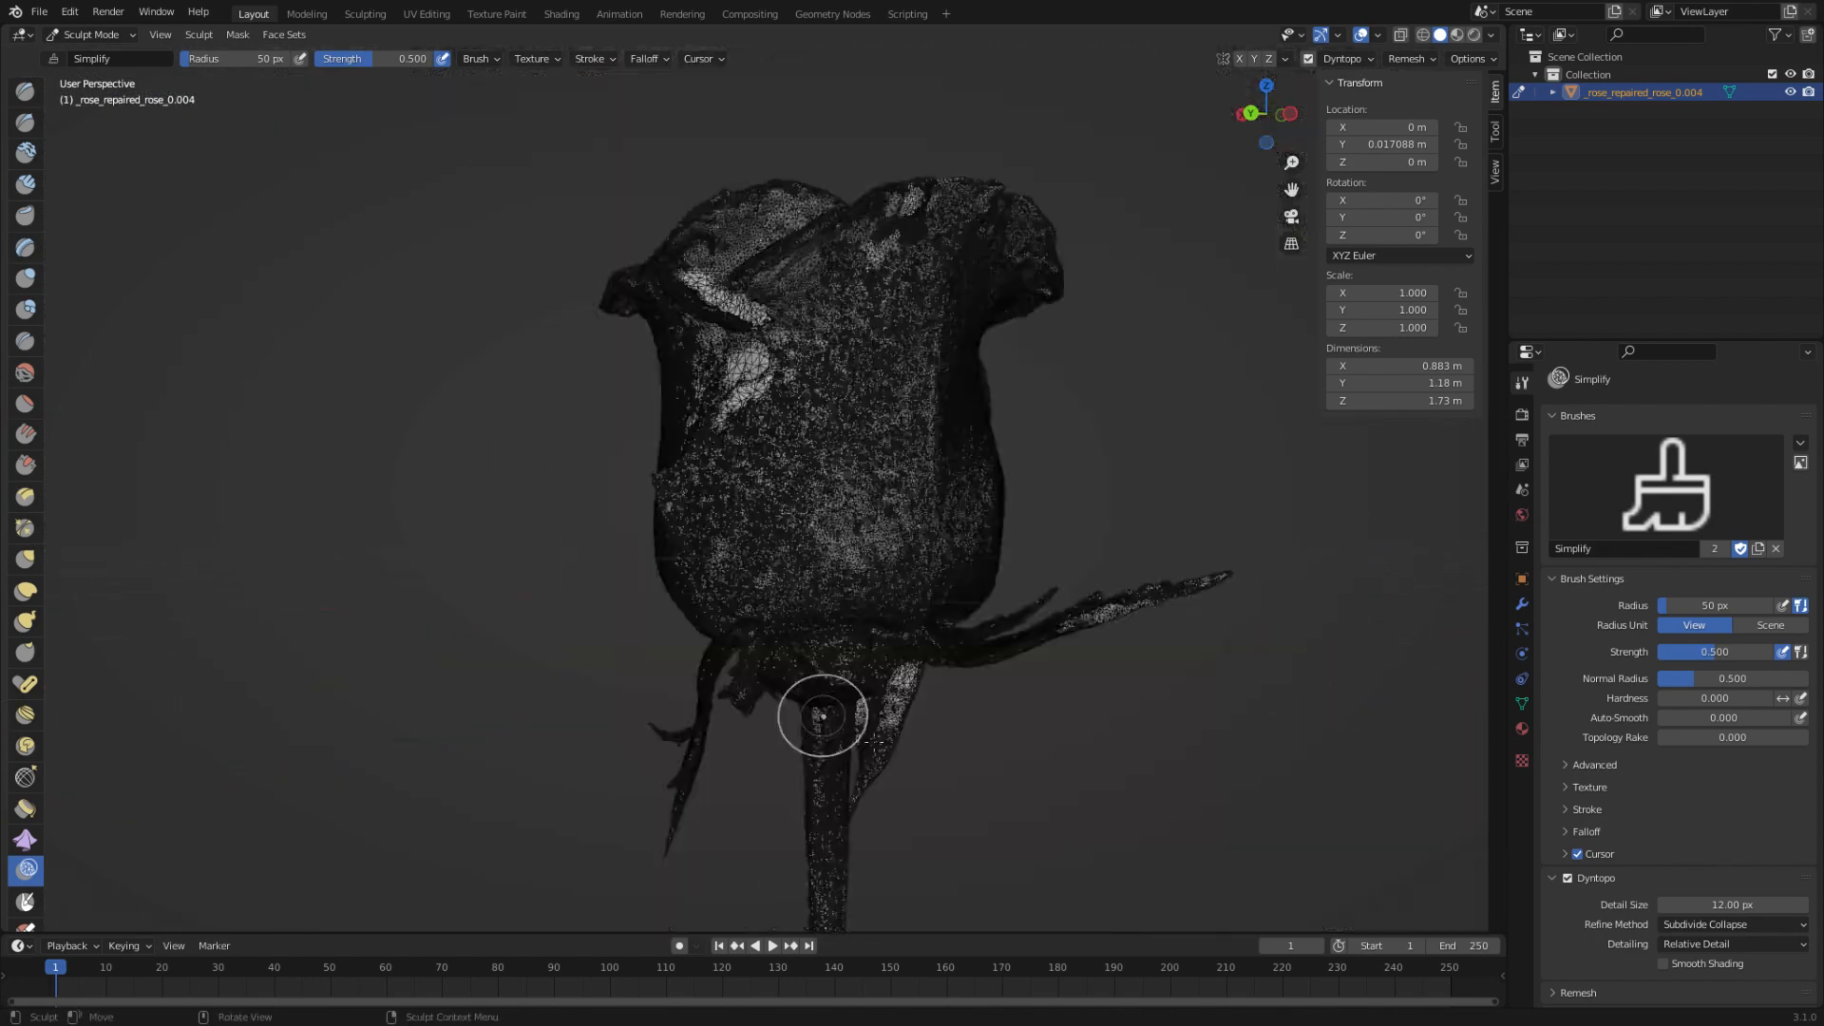
middle_drag(928, 761, 997, 502)
shift+middle_drag(807, 777, 950, 478)
scroll(855, 702, up, 5)
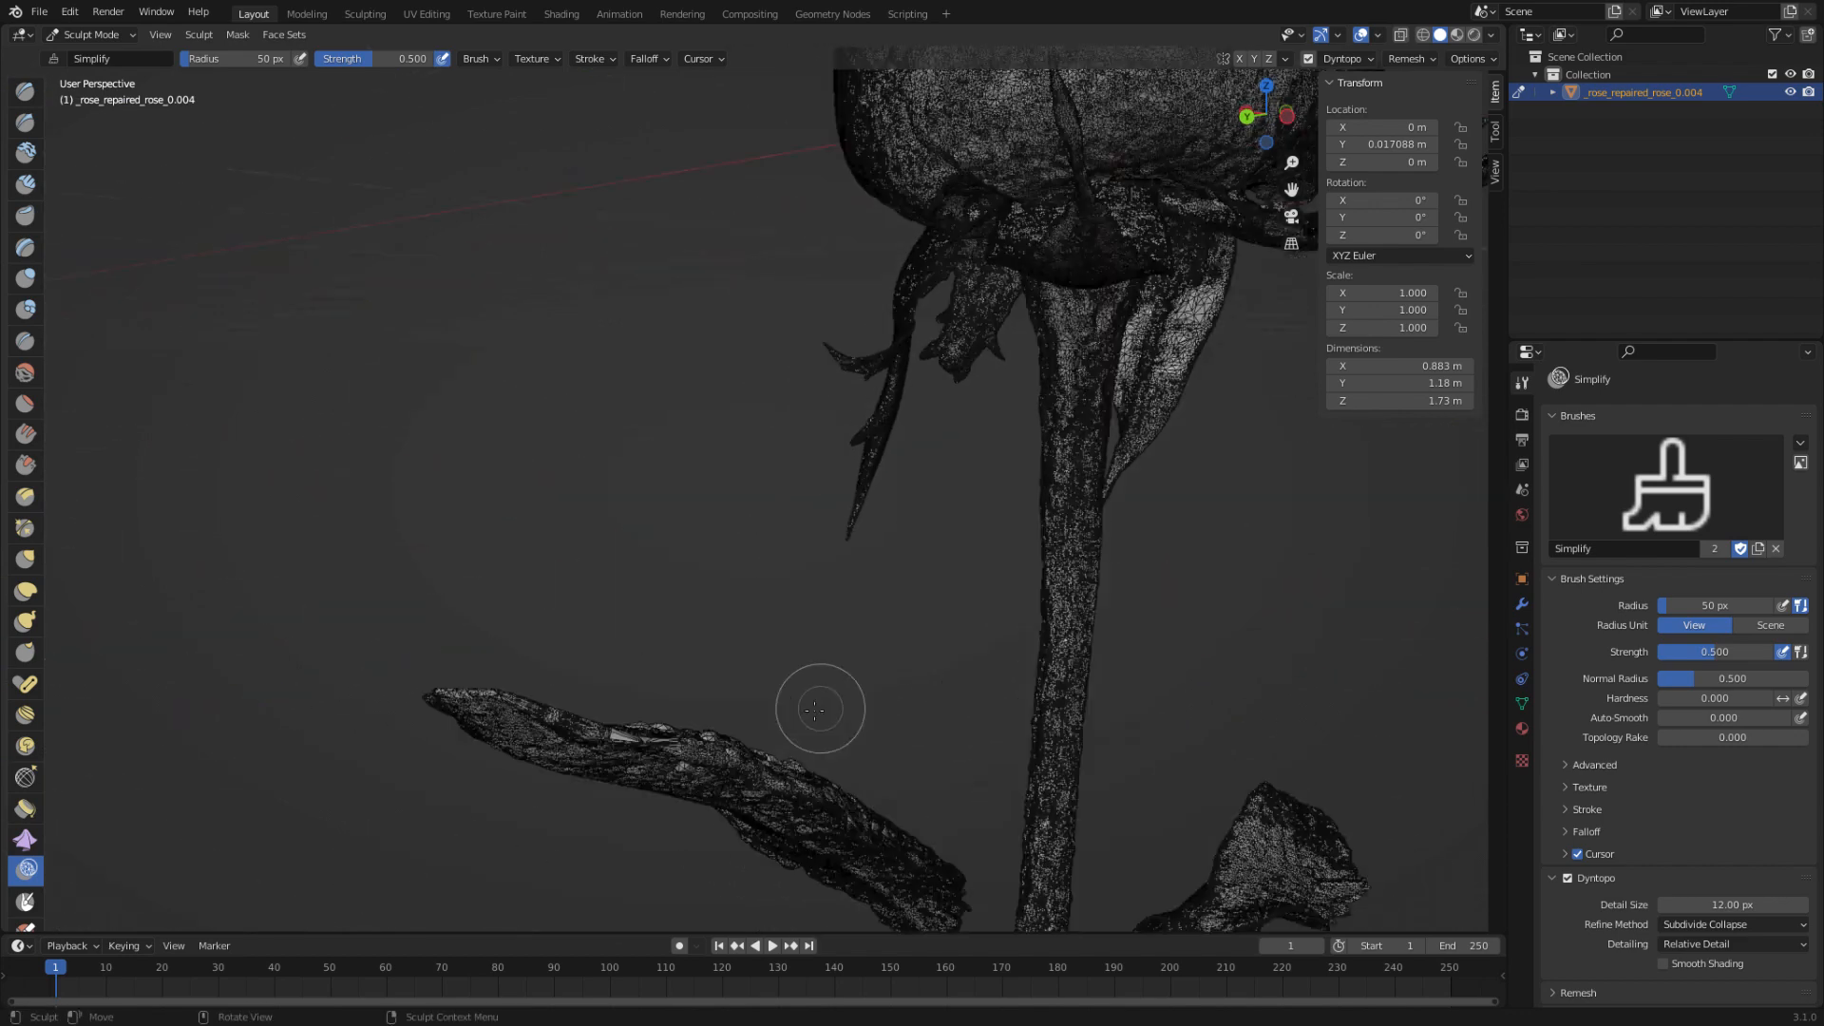
- Smooth out the large bumps on the surface of the long leaf with the Simplify brush
middle_drag(754, 795, 770, 630)
scroll(769, 628, up, 6)
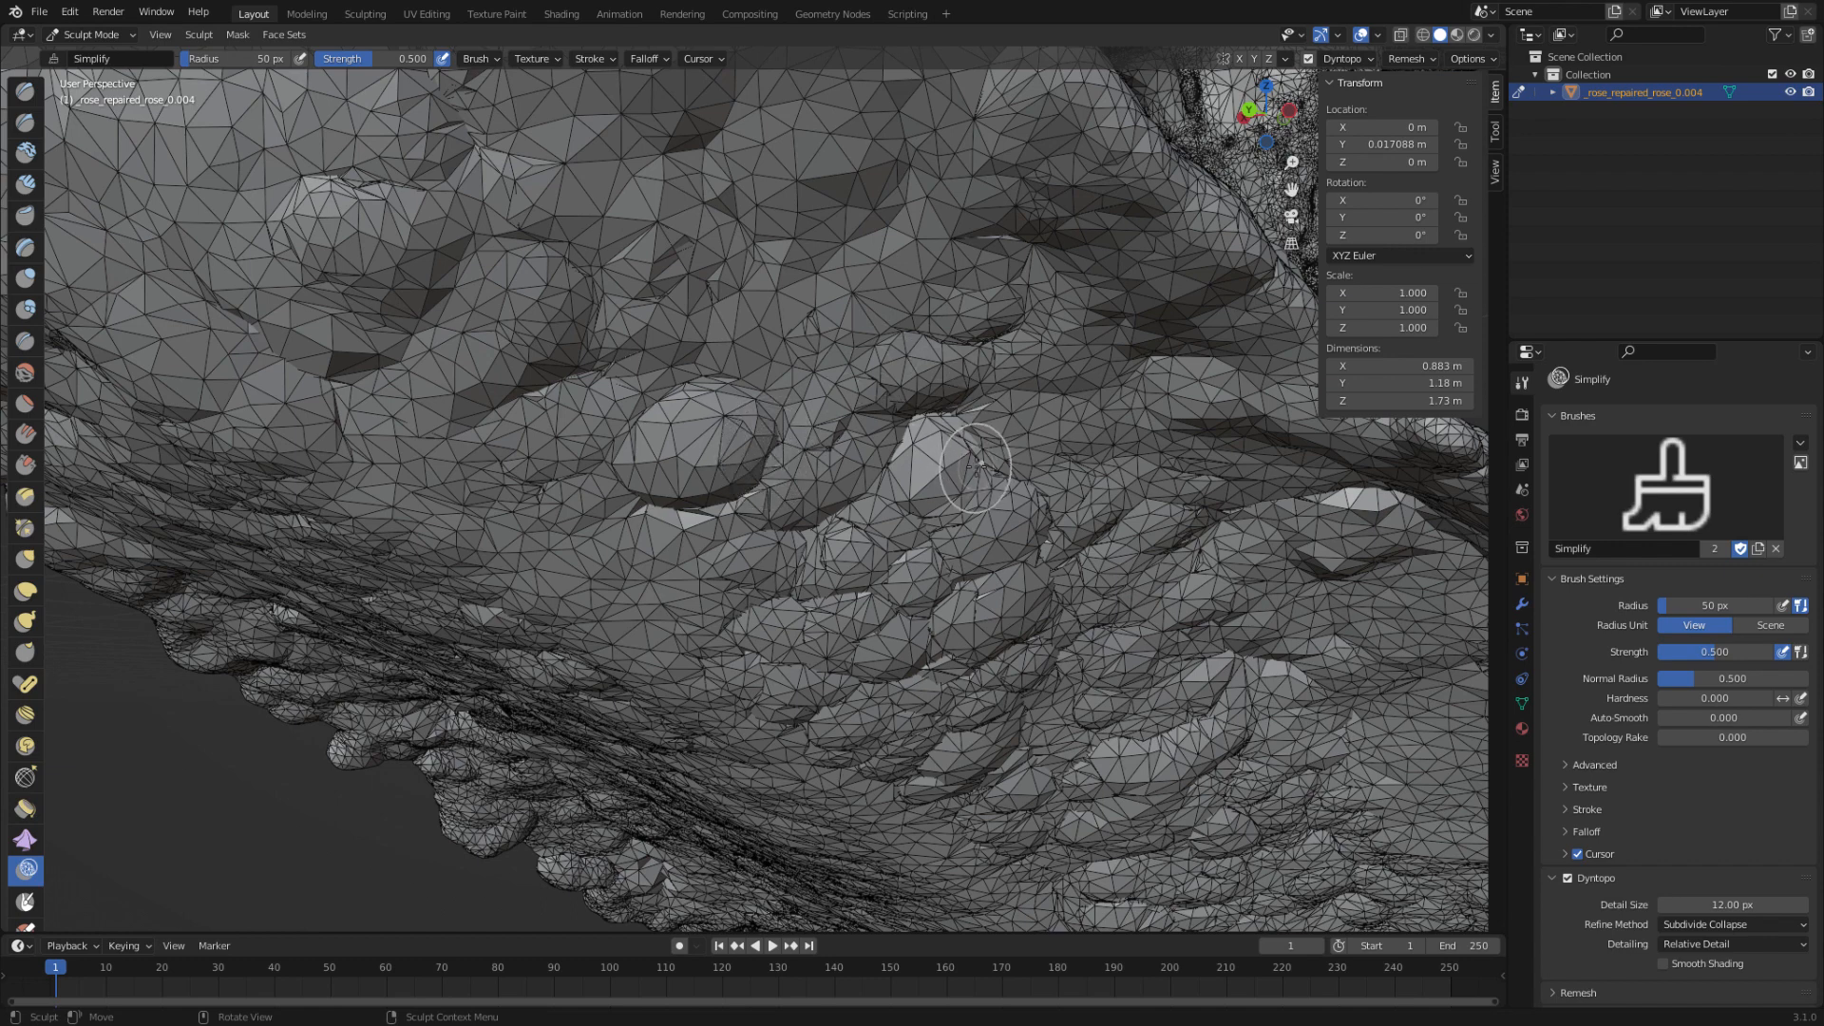
mouse_move(975, 465)
mouse_down()
mouse_move(878, 386)
mouse_move(916, 417)
mouse_move(869, 480)
mouse_move(998, 550)
mouse_move(848, 561)
mouse_move(912, 608)
mouse_move(741, 452)
mouse_move(749, 481)
mouse_move(765, 432)
mouse_move(708, 409)
mouse_move(618, 475)
mouse_move(613, 503)
mouse_move(673, 495)
mouse_move(676, 511)
mouse_up()
mouse_move(856, 499)
mouse_down()
mouse_move(826, 471)
mouse_move(793, 503)
mouse_move(835, 529)
mouse_up()
scroll(836, 528, up, 5)
scroll(828, 524, down, 9)
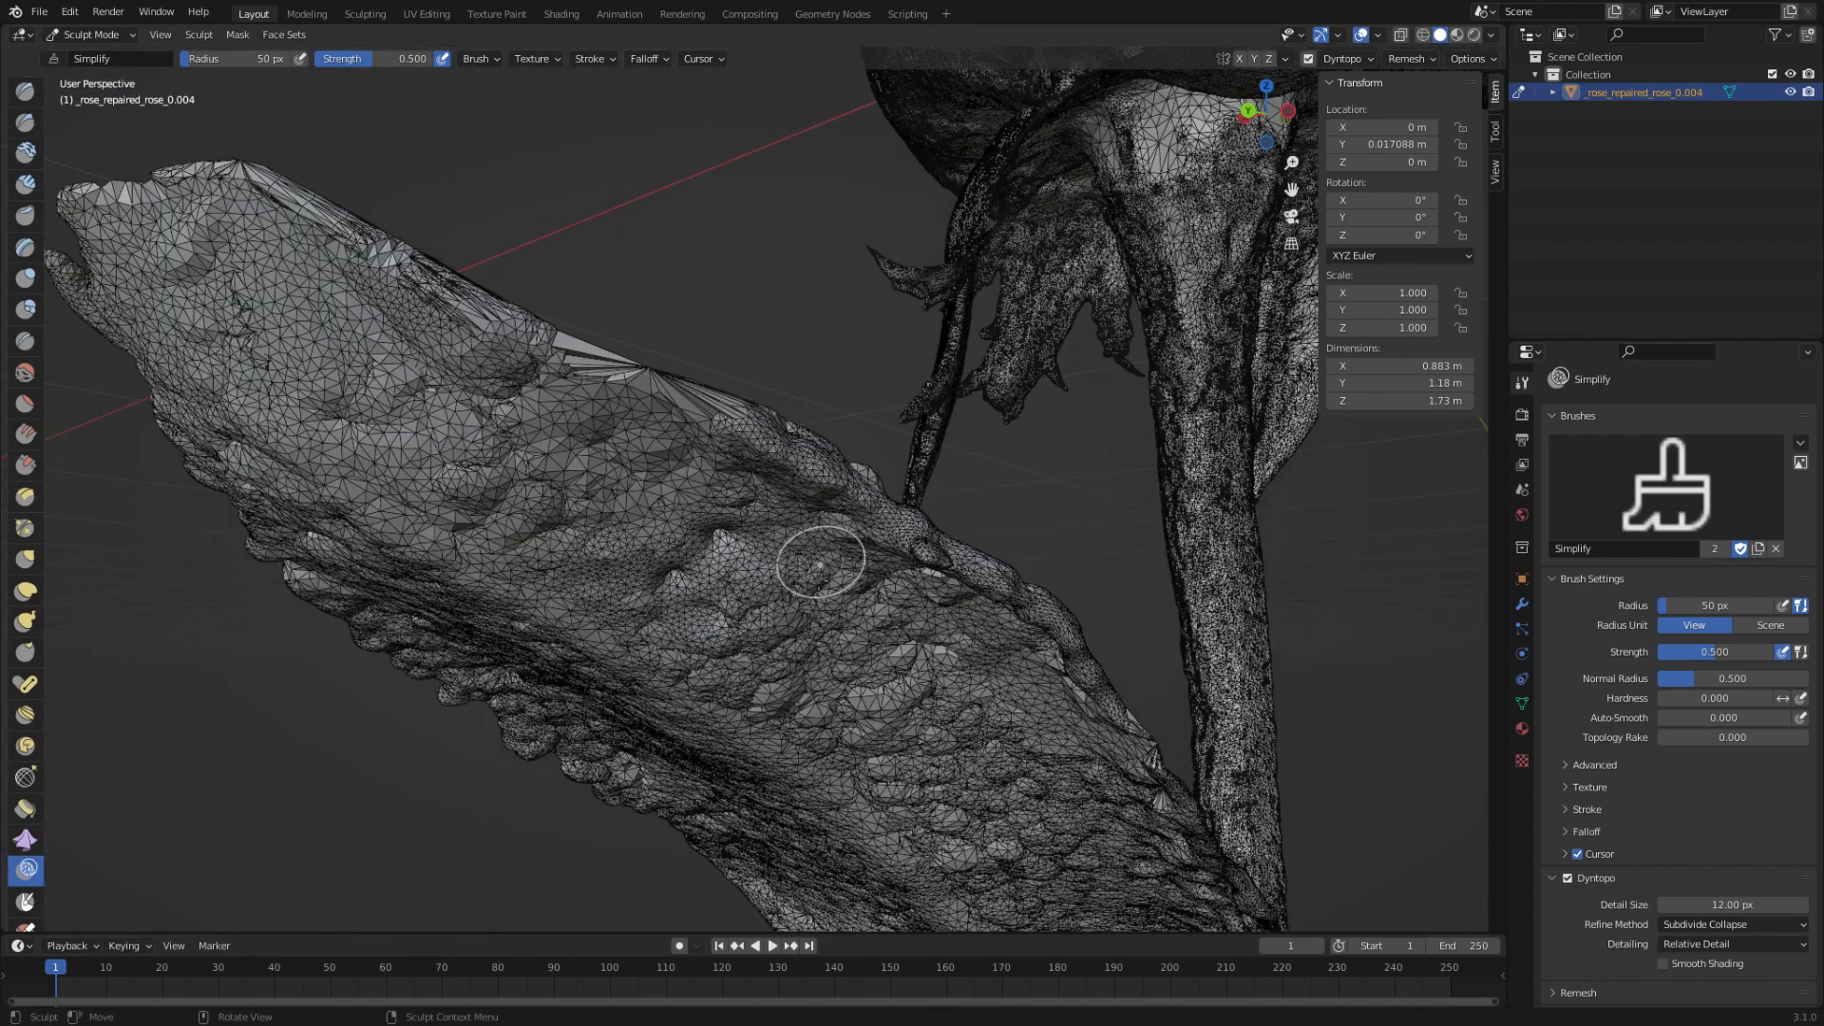
- Simplify the rough lumps and the small dark pit farther along the same side of the long leaf
scroll(820, 561, up, 5)
mouse_move(822, 551)
mouse_down()
mouse_move(904, 536)
mouse_move(949, 342)
mouse_move(889, 347)
mouse_move(855, 380)
mouse_move(848, 329)
mouse_move(836, 371)
mouse_move(917, 290)
mouse_move(959, 437)
mouse_move(1002, 499)
mouse_move(1045, 475)
mouse_move(1016, 532)
mouse_move(969, 504)
mouse_move(1000, 554)
mouse_up()
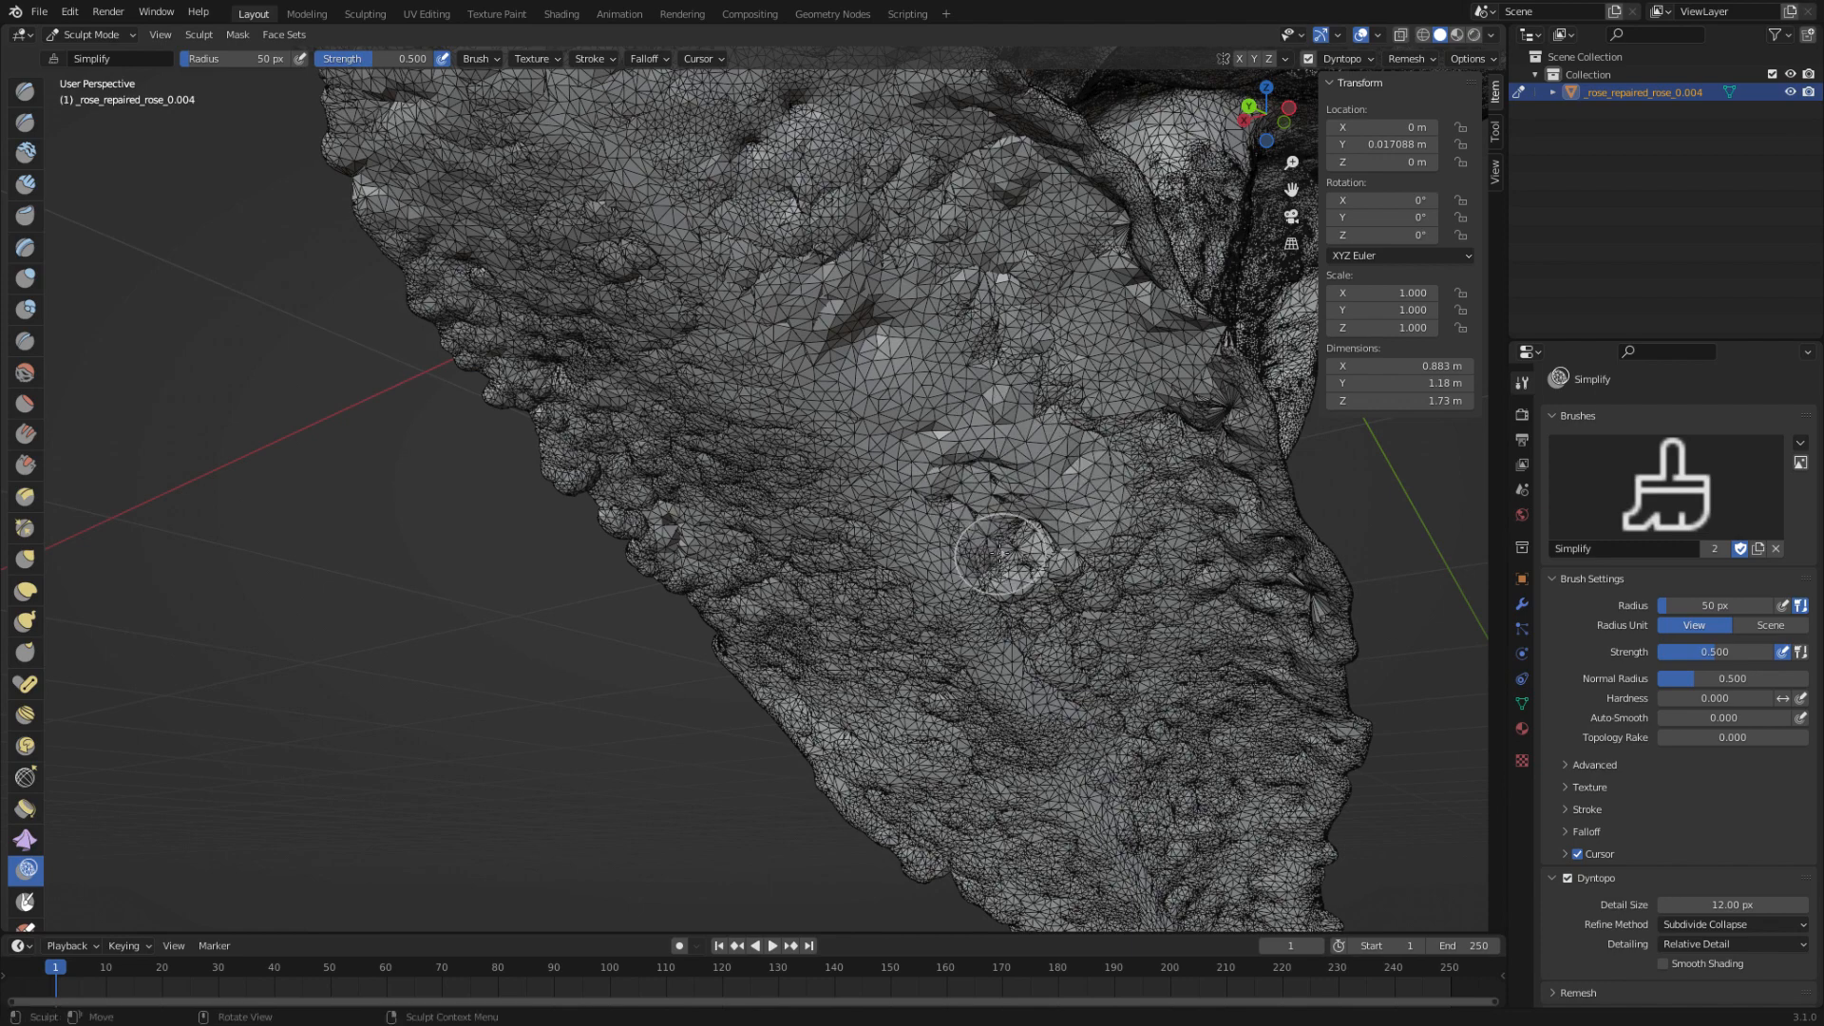
middle_drag(1001, 554, 978, 509)
mouse_move(933, 406)
mouse_down()
mouse_move(902, 409)
mouse_move(893, 380)
mouse_move(902, 418)
mouse_move(830, 333)
mouse_up()
- Re-mesh the star-shaped triangle fans along the edge on the other side of the long leaf with the Simplify brush
mouse_move(831, 333)
middle_down()
mouse_move(602, 574)
mouse_move(651, 478)
mouse_move(787, 355)
mouse_move(583, 583)
mouse_move(815, 427)
middle_up()
scroll(718, 507, up, 3)
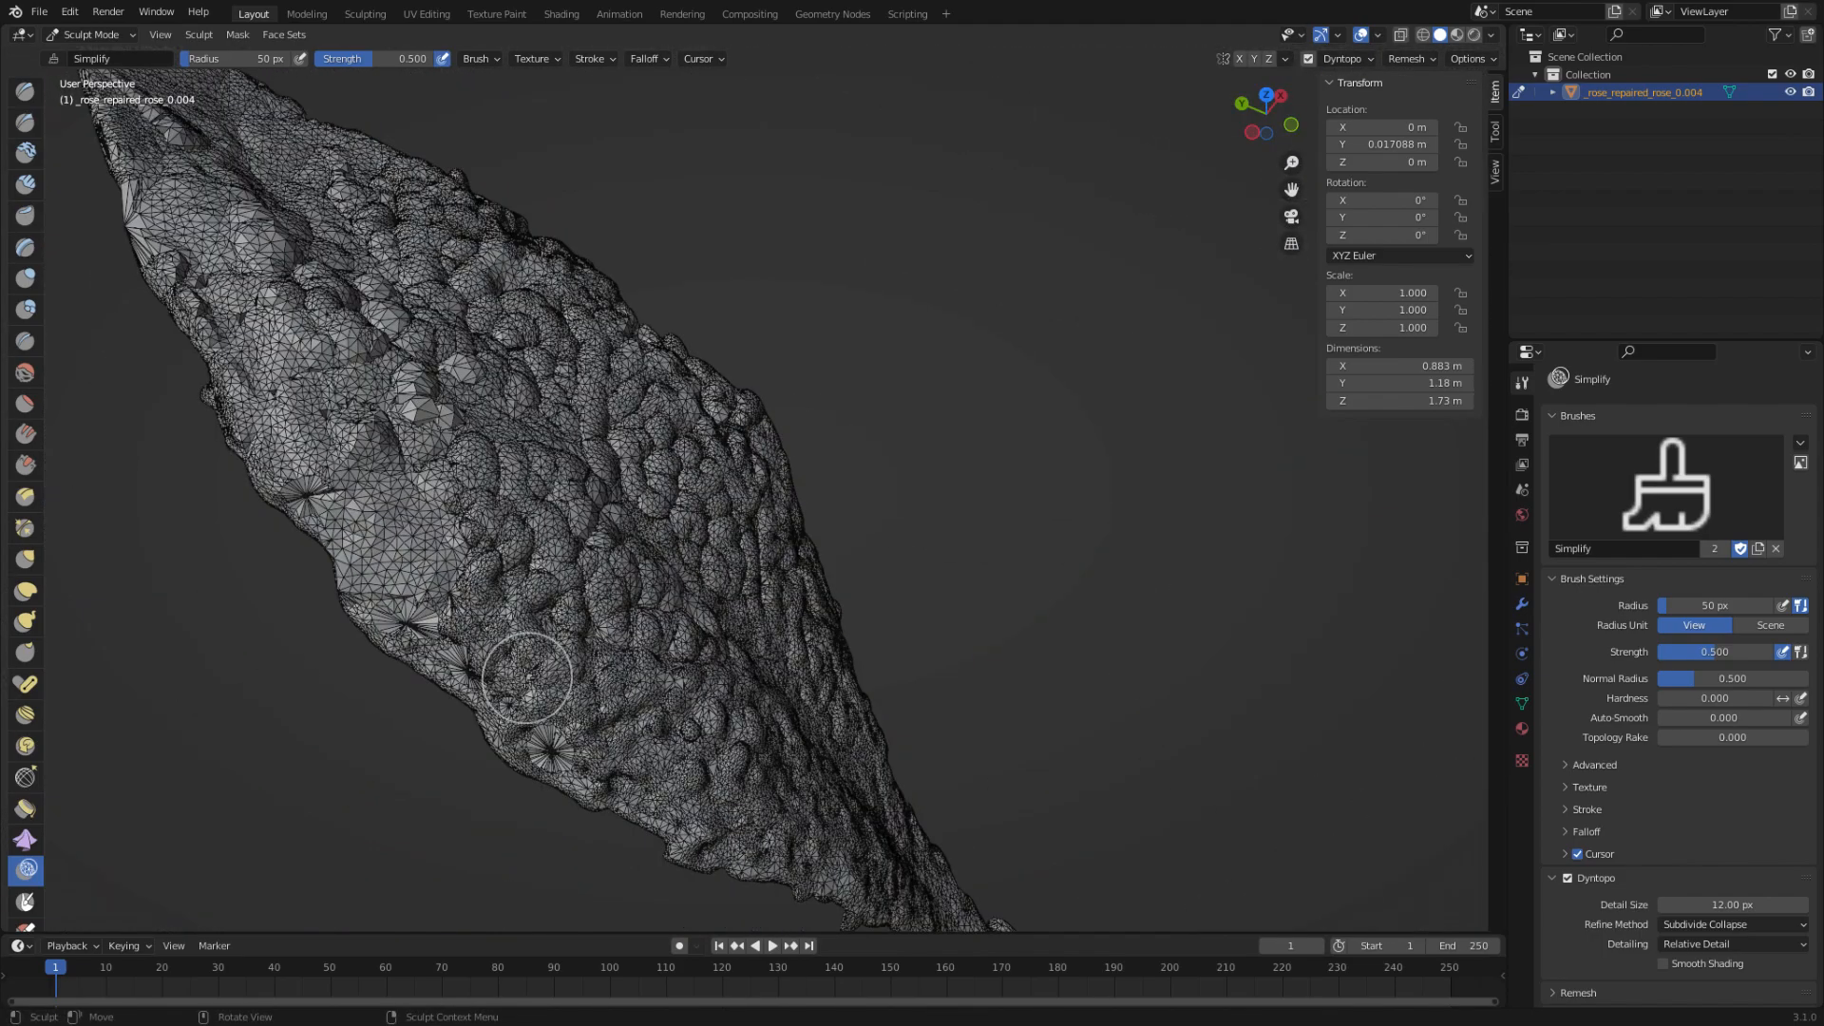
mouse_move(527, 678)
mouse_down()
mouse_move(432, 617)
mouse_move(568, 739)
mouse_up()
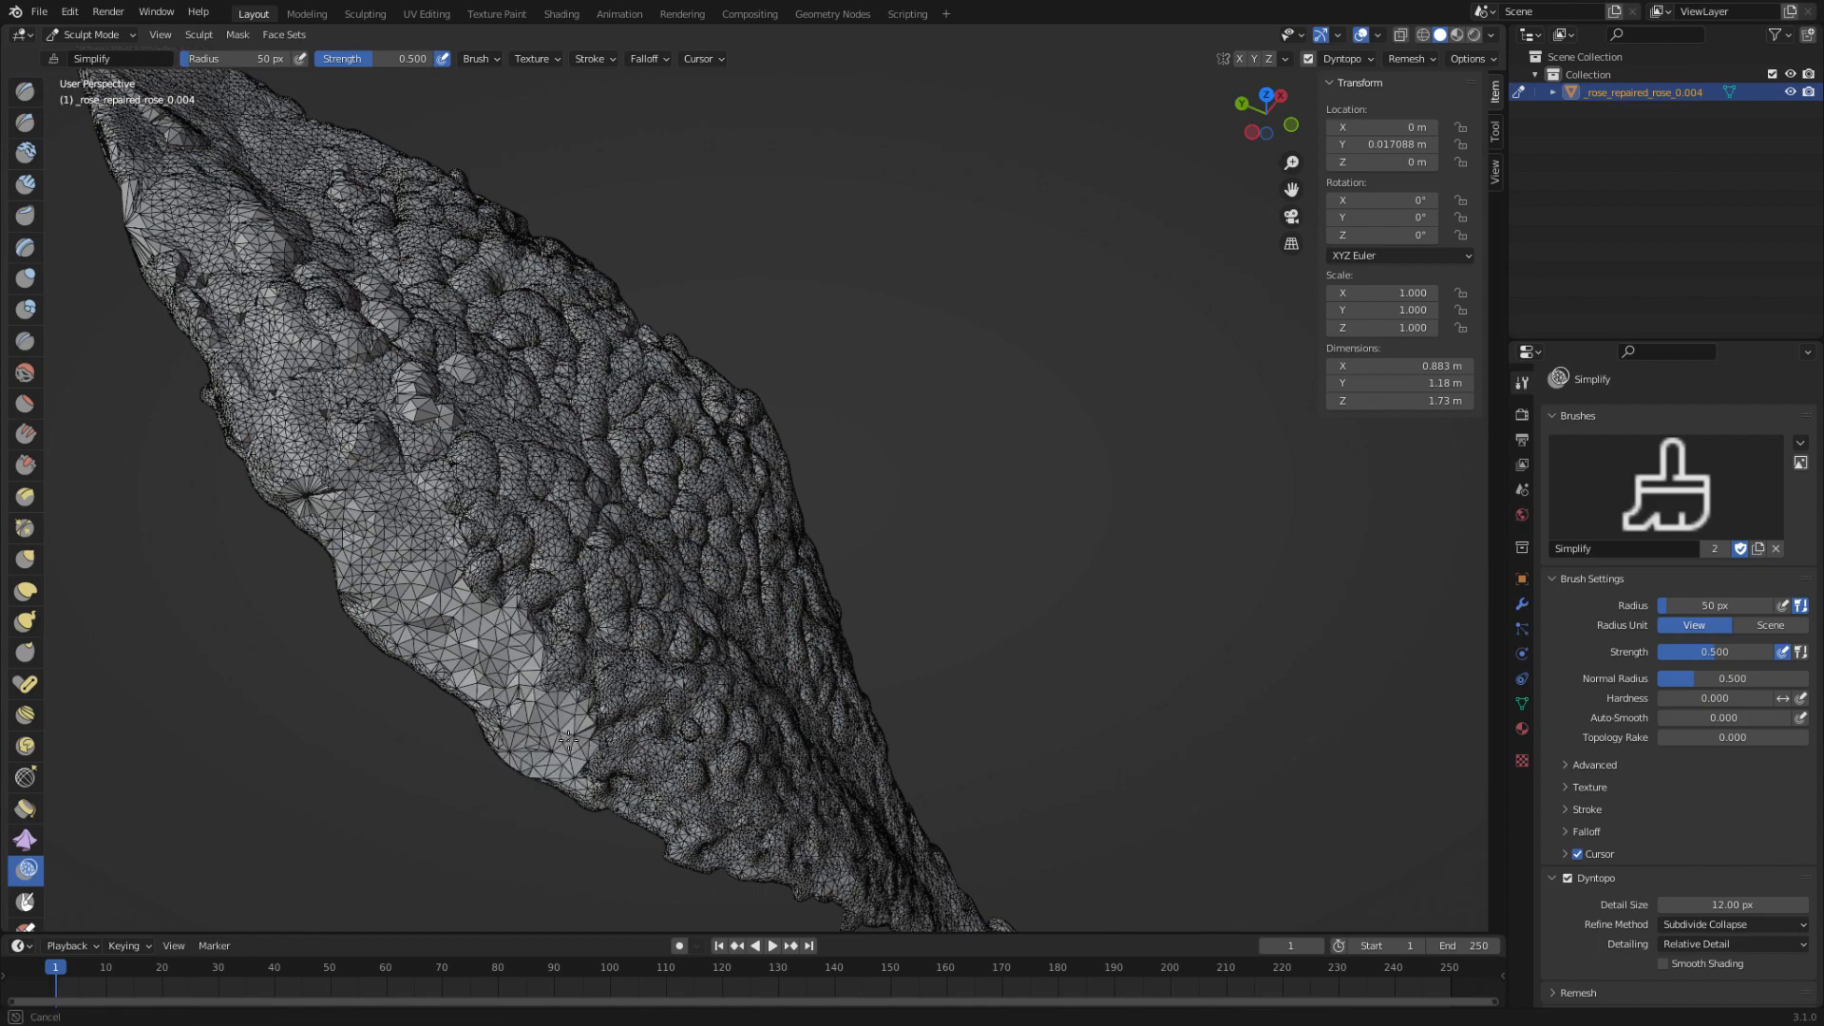
mouse_move(647, 786)
middle_down()
mouse_move(530, 752)
mouse_move(554, 697)
mouse_move(809, 629)
mouse_move(737, 760)
mouse_move(577, 467)
mouse_move(581, 576)
mouse_move(654, 621)
mouse_move(644, 506)
mouse_move(767, 660)
middle_up()
scroll(549, 709, up, 5)
scroll(549, 707, down, 8)
shift+middle_drag(871, 690, 630, 566)
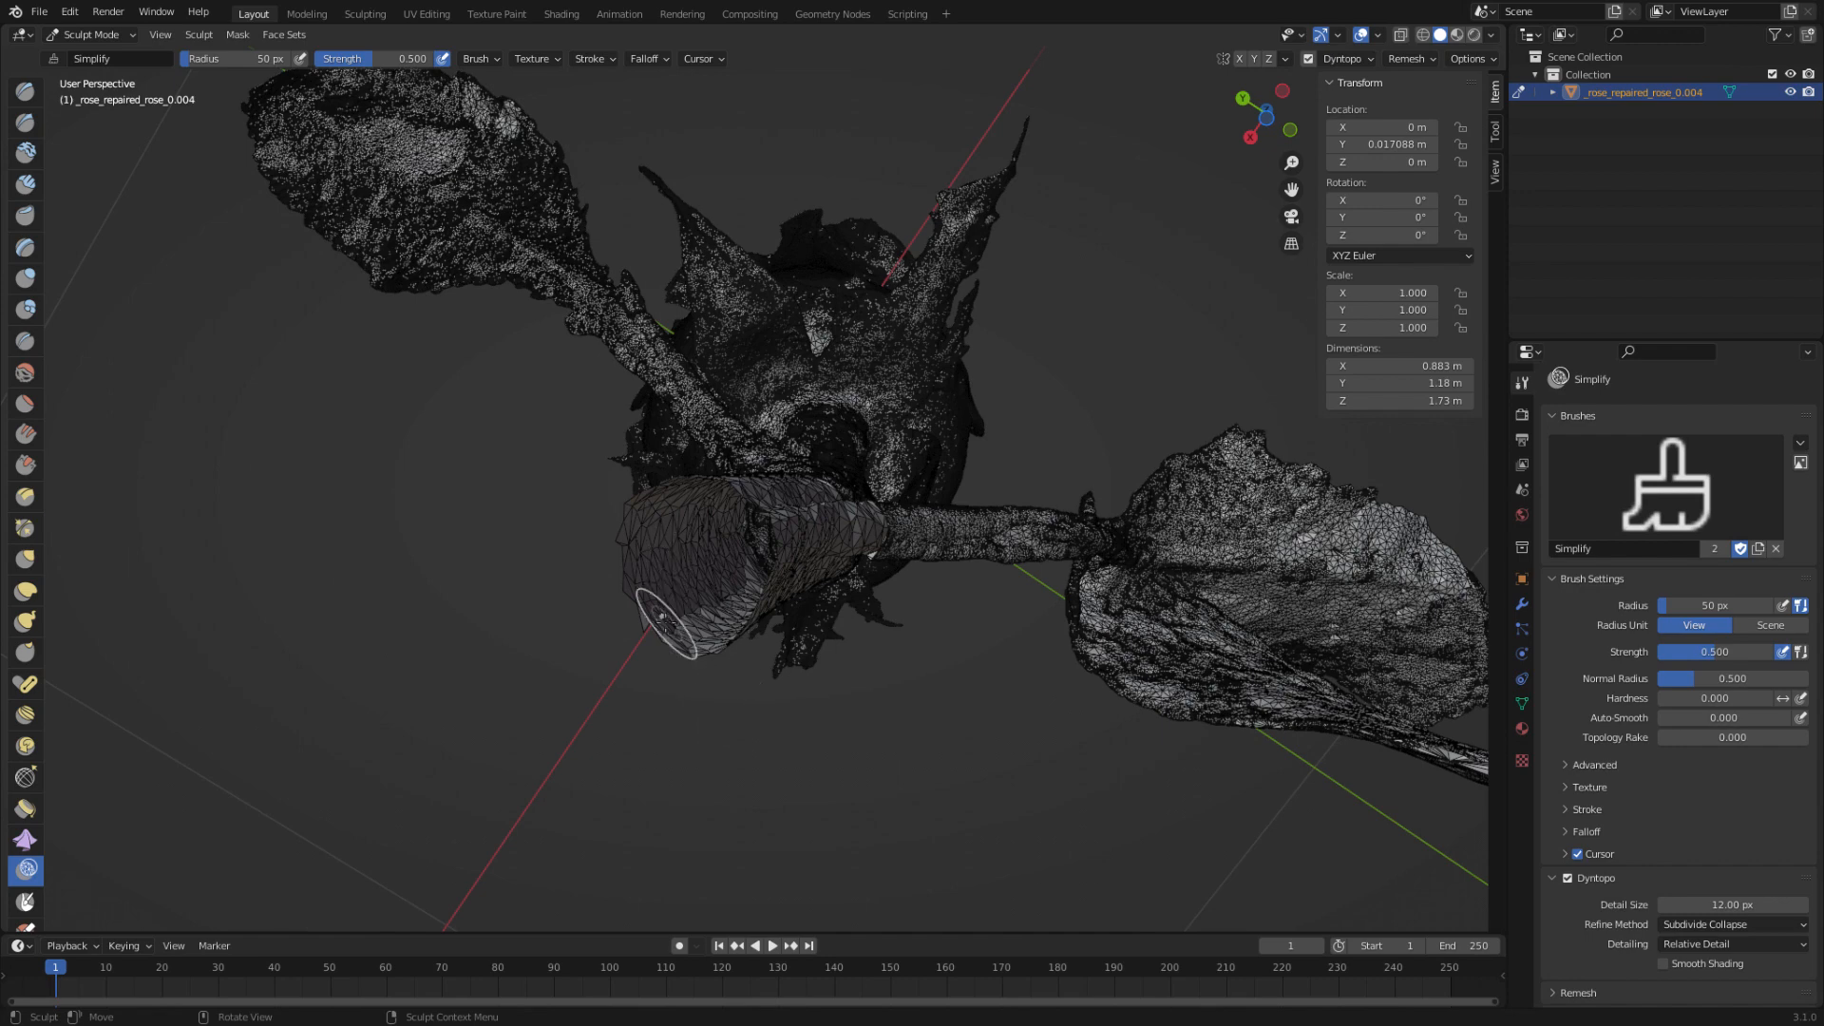
mouse_move(643, 582)
middle_down()
mouse_move(664, 649)
mouse_move(652, 590)
middle_up()
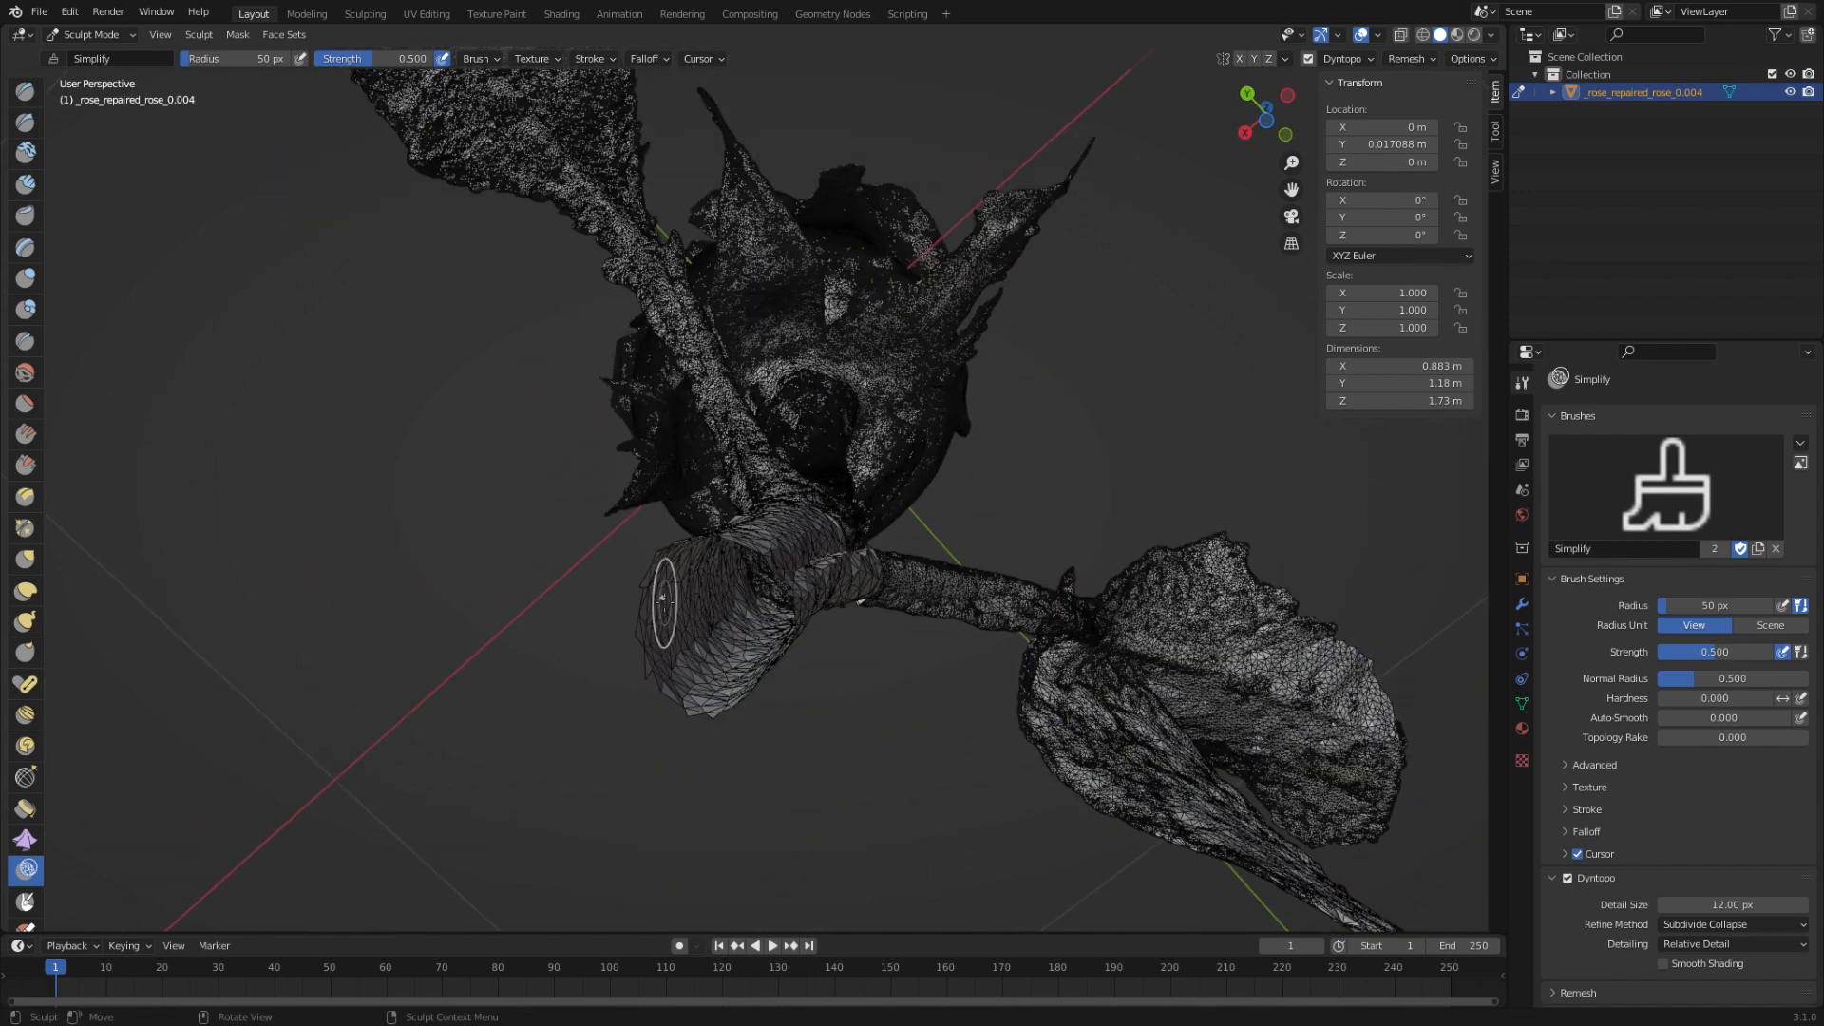
mouse_move(1327, 5)
click(1242, 13)
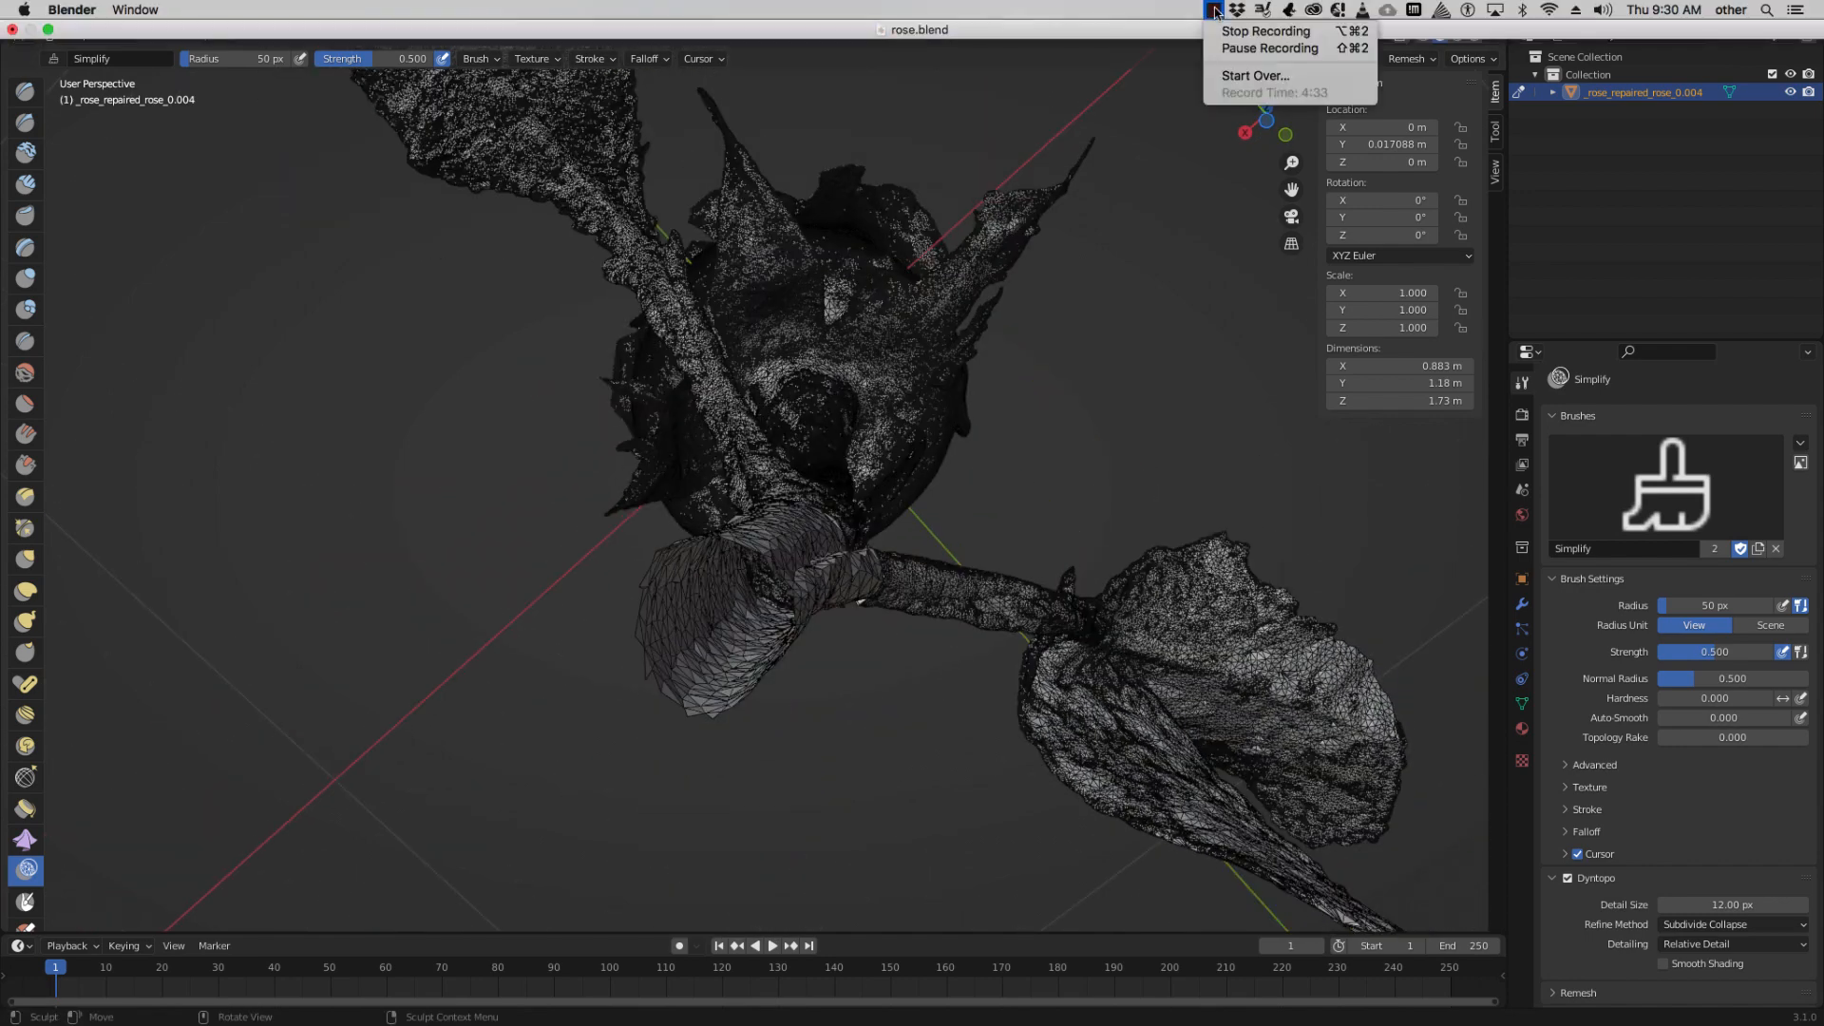
click(1263, 55)
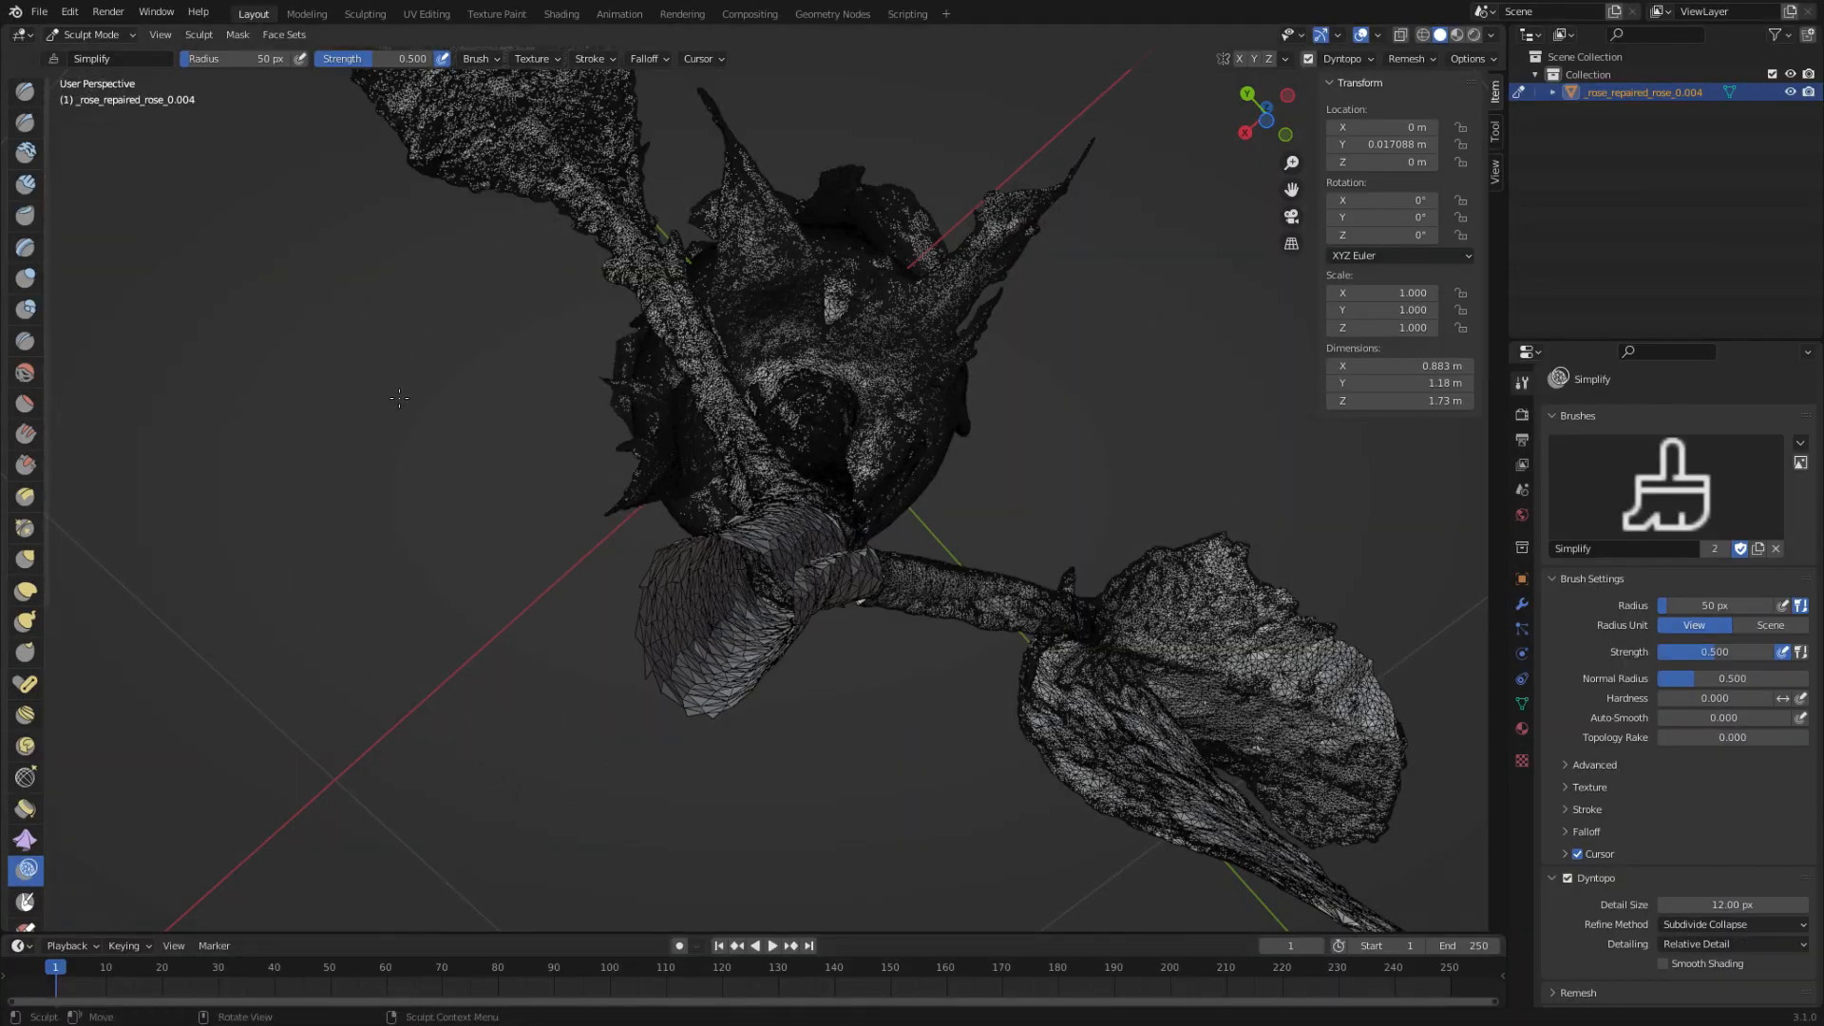
- In Edit Mode with edge selection, select all non-manifold edges to pick the open boundary at the stem's base
click(81, 38)
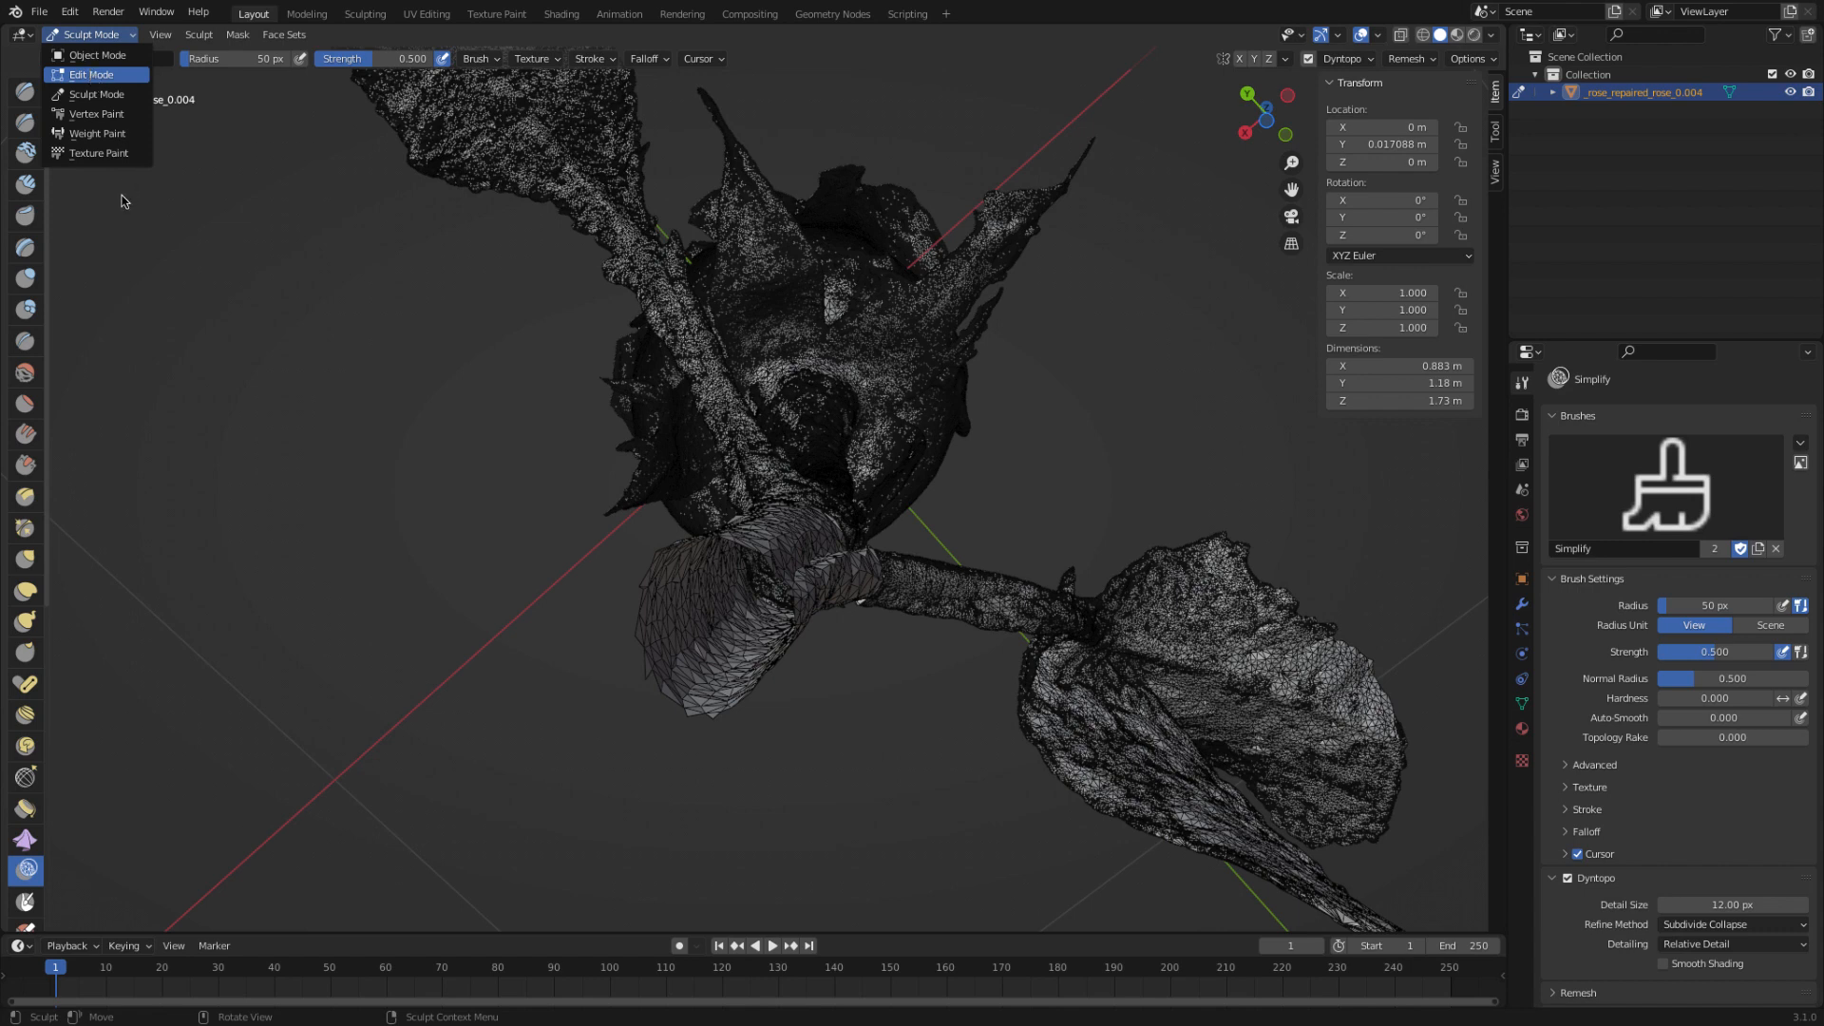
key(Return)
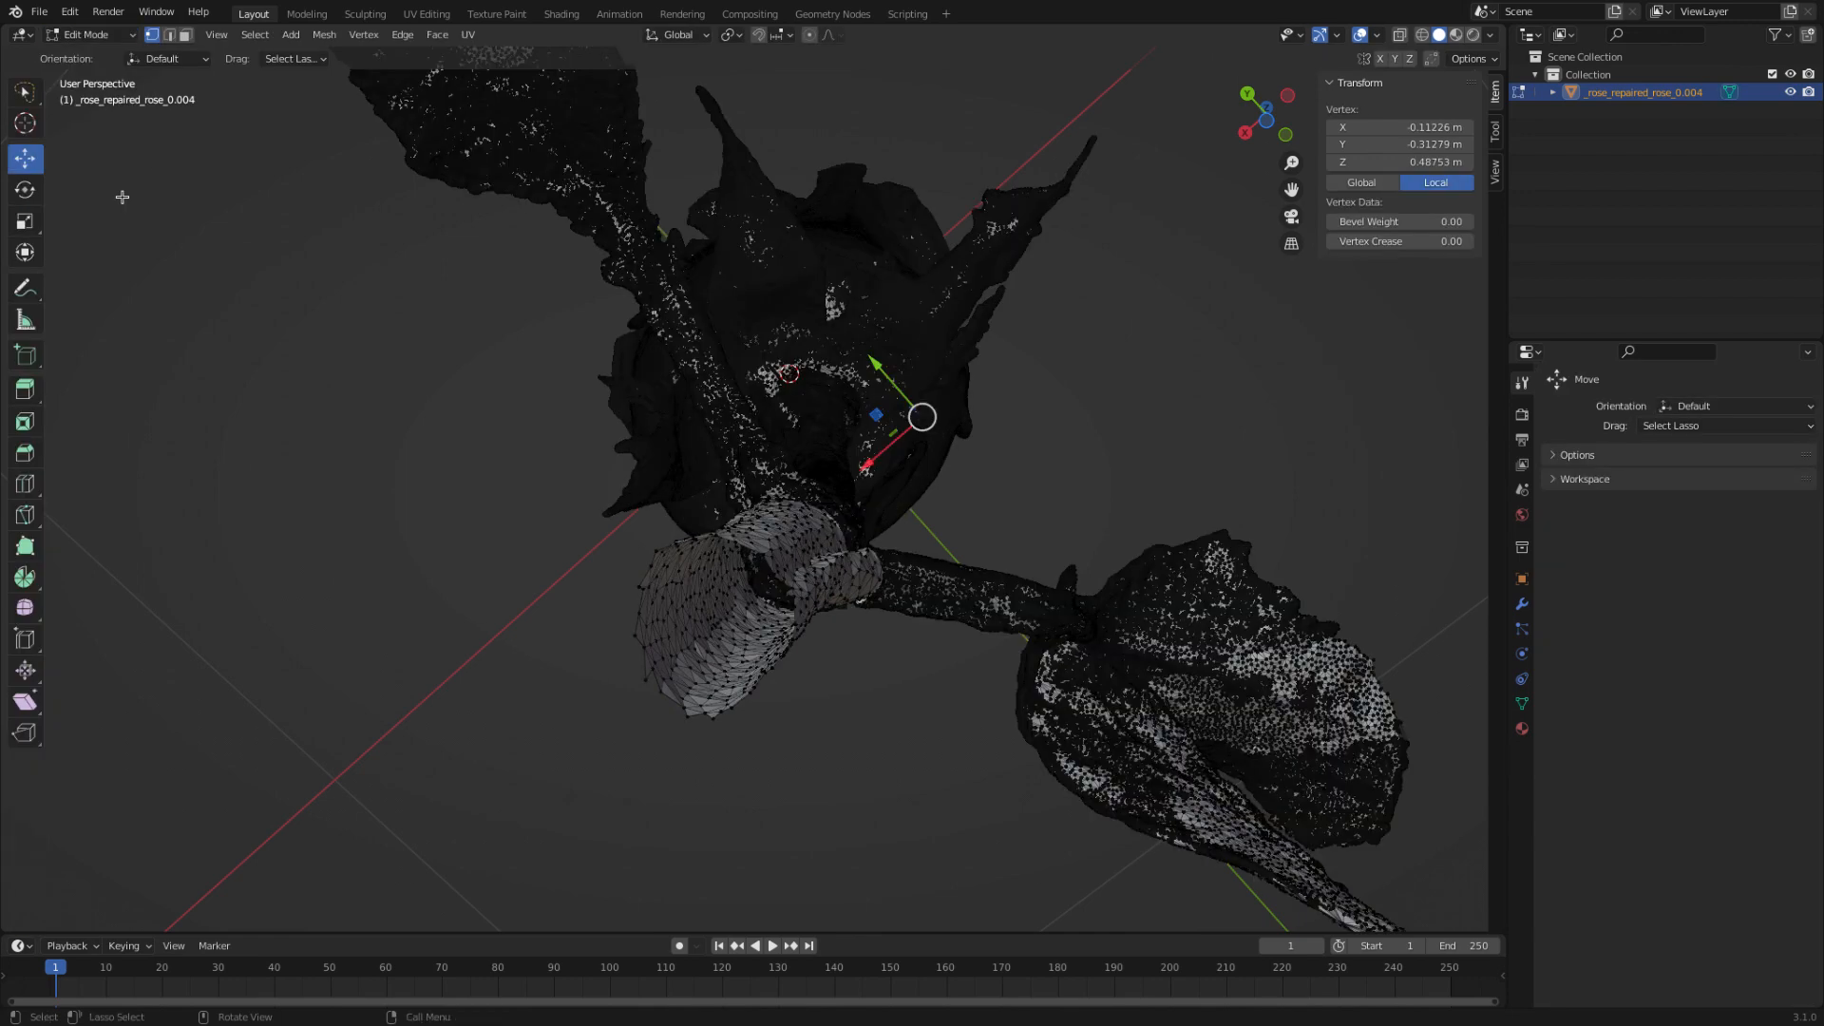
click(168, 35)
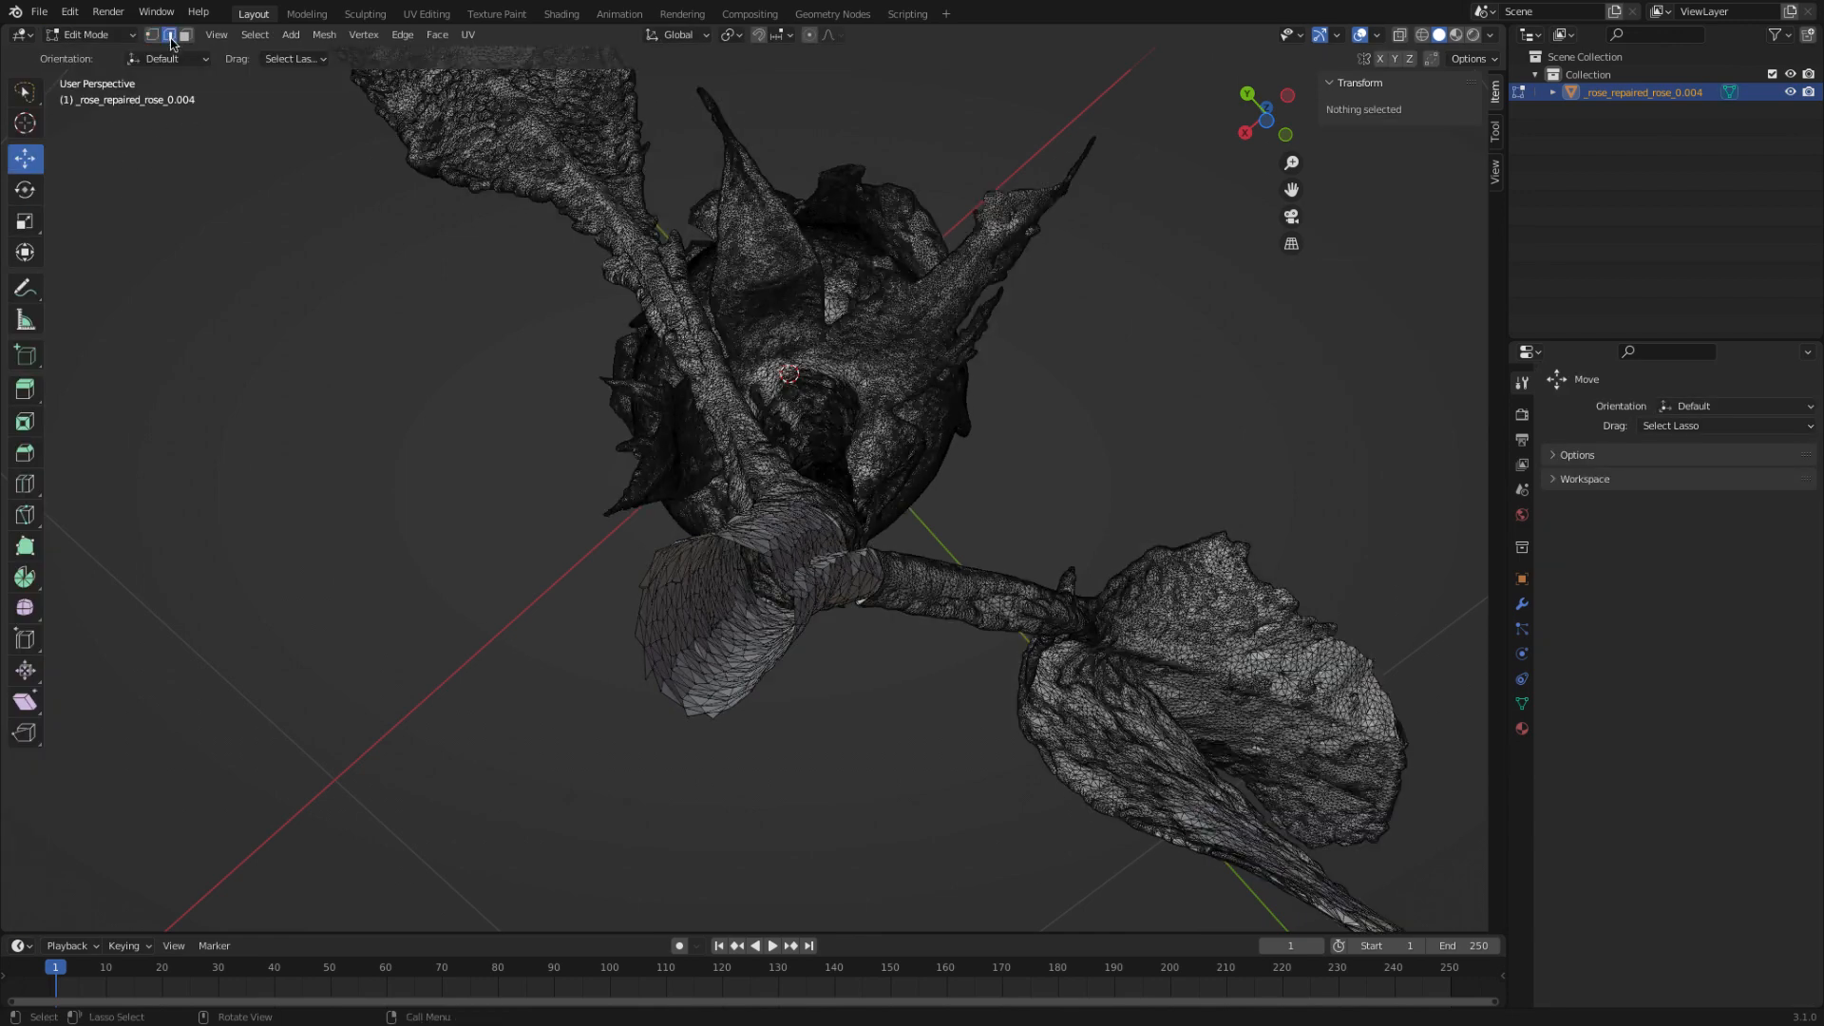
click(254, 38)
mouse_move(350, 285)
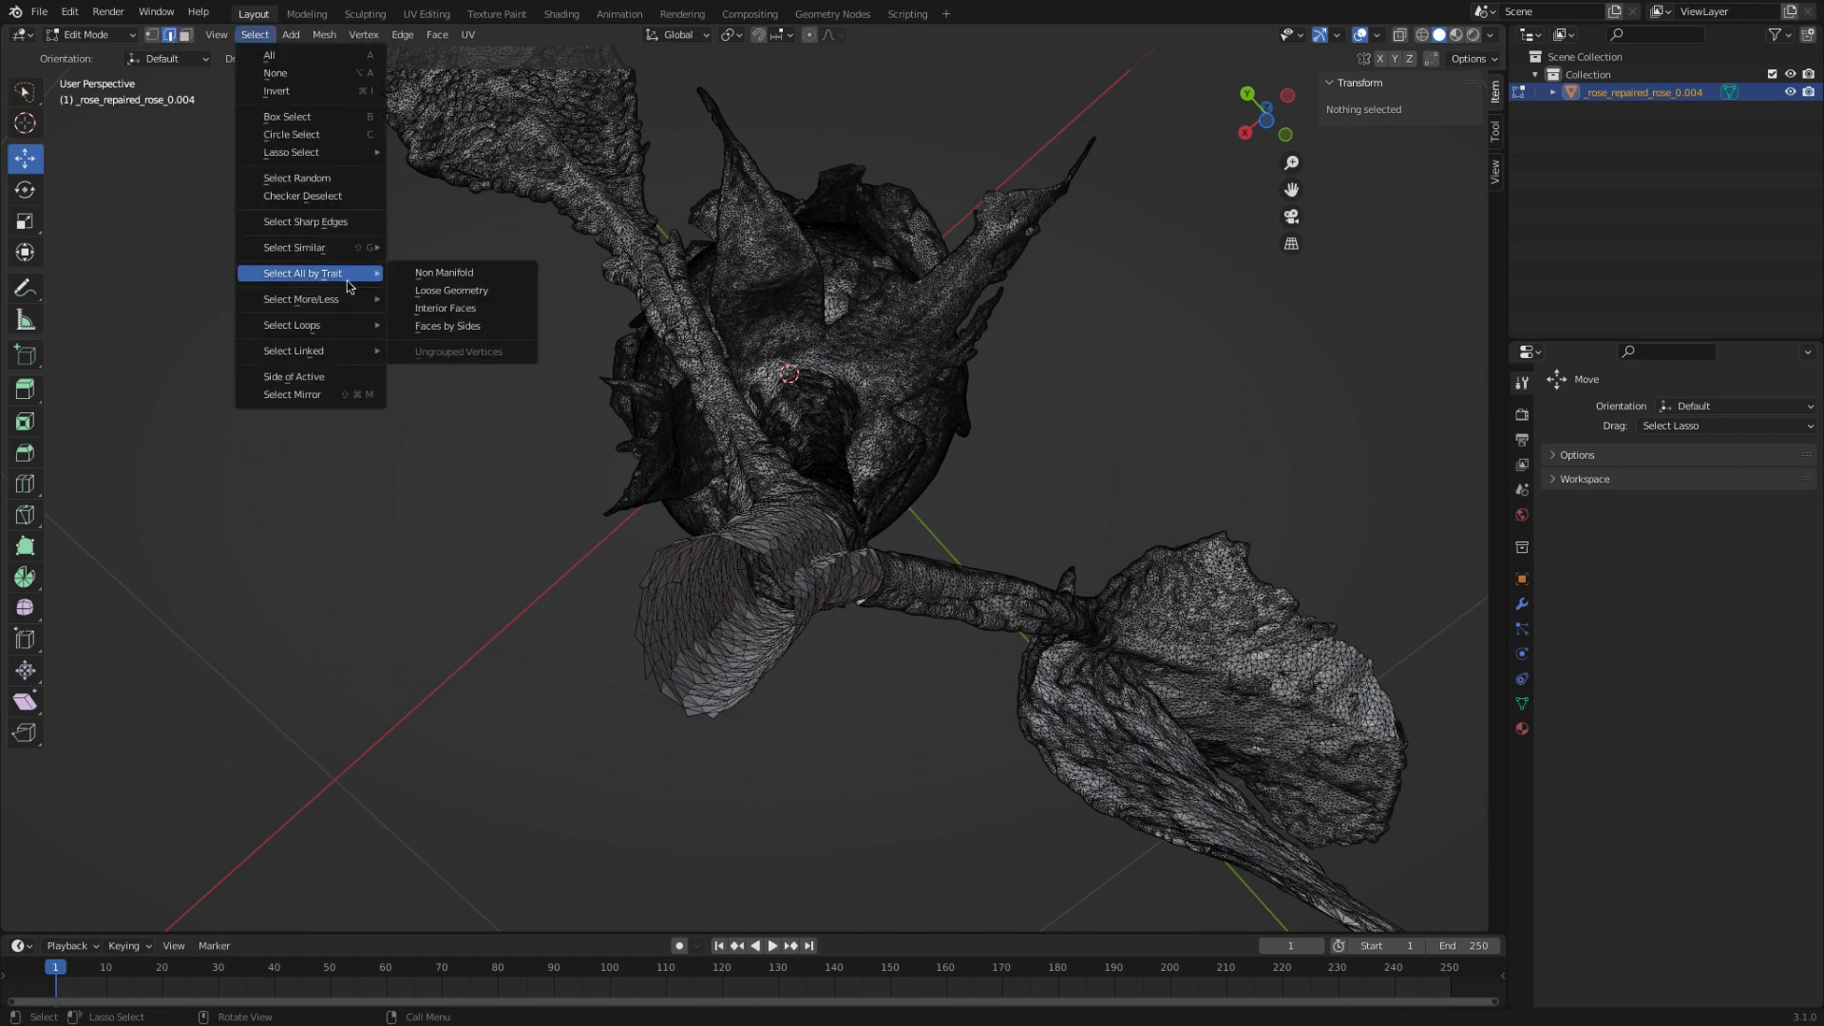
click(447, 275)
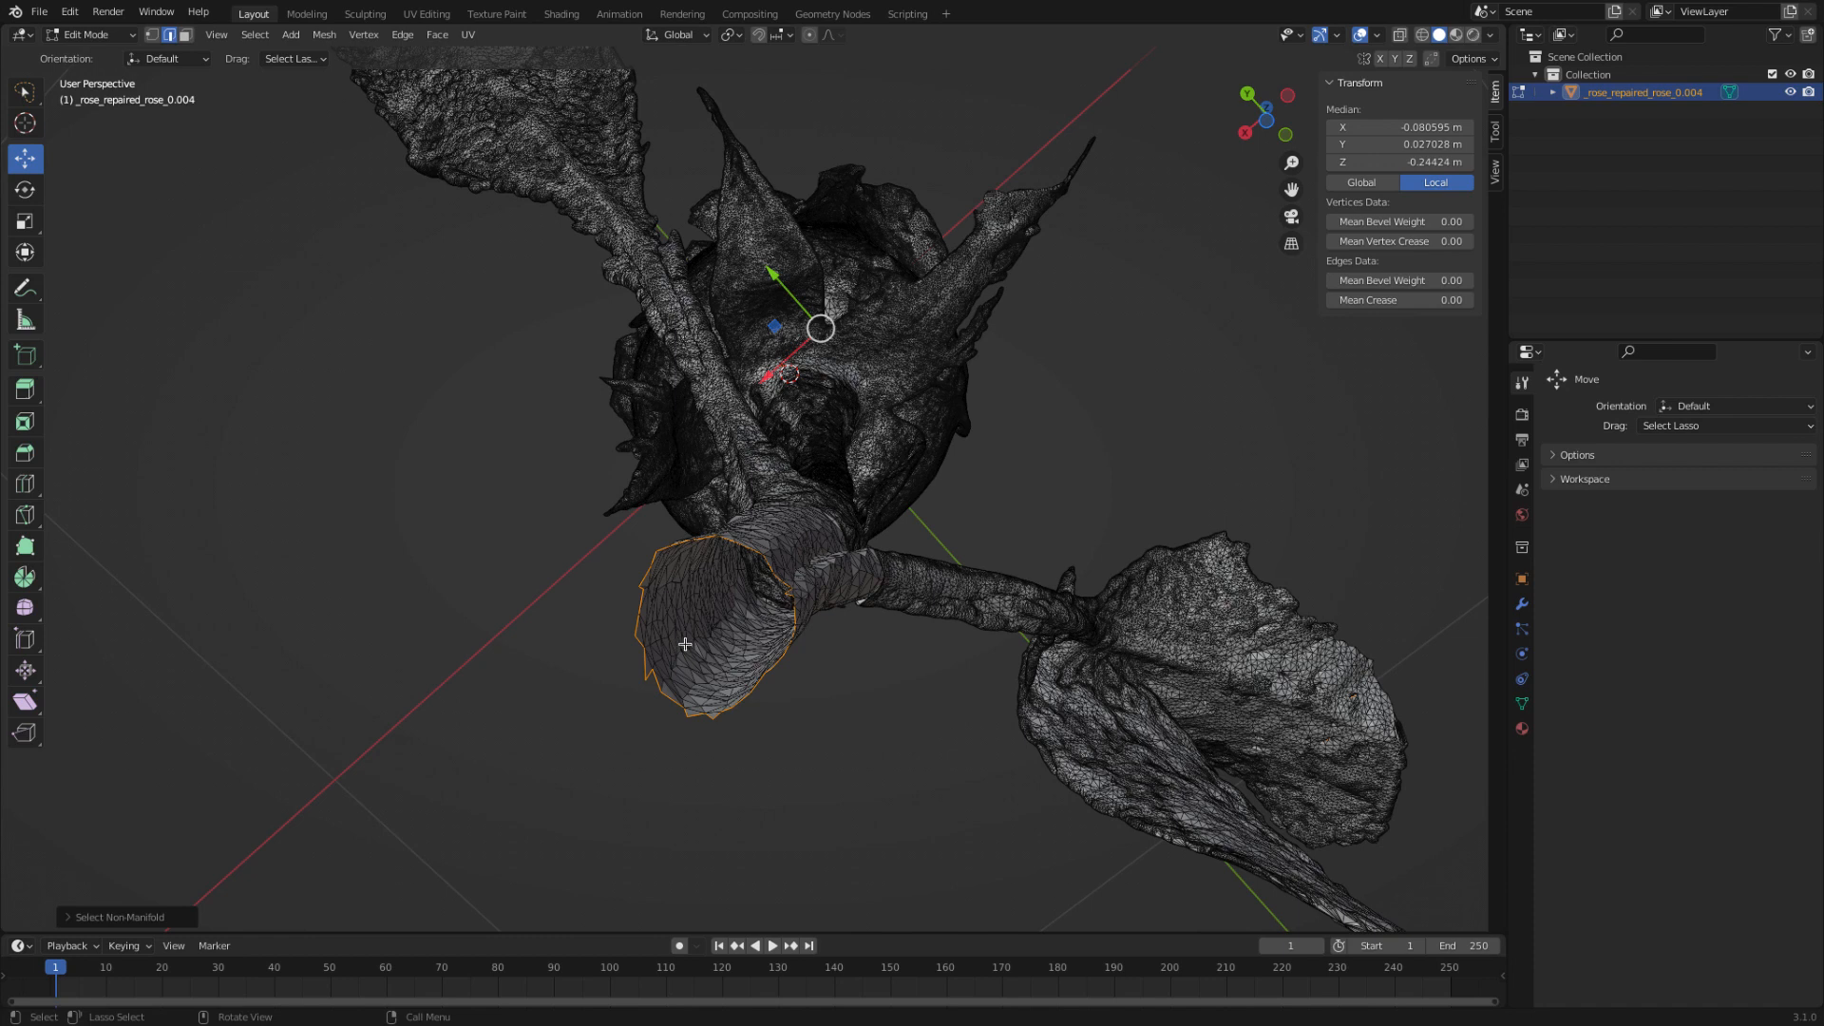
- Fill the selected boundary loop at the stem's open end with faces
key(ctrl+f)
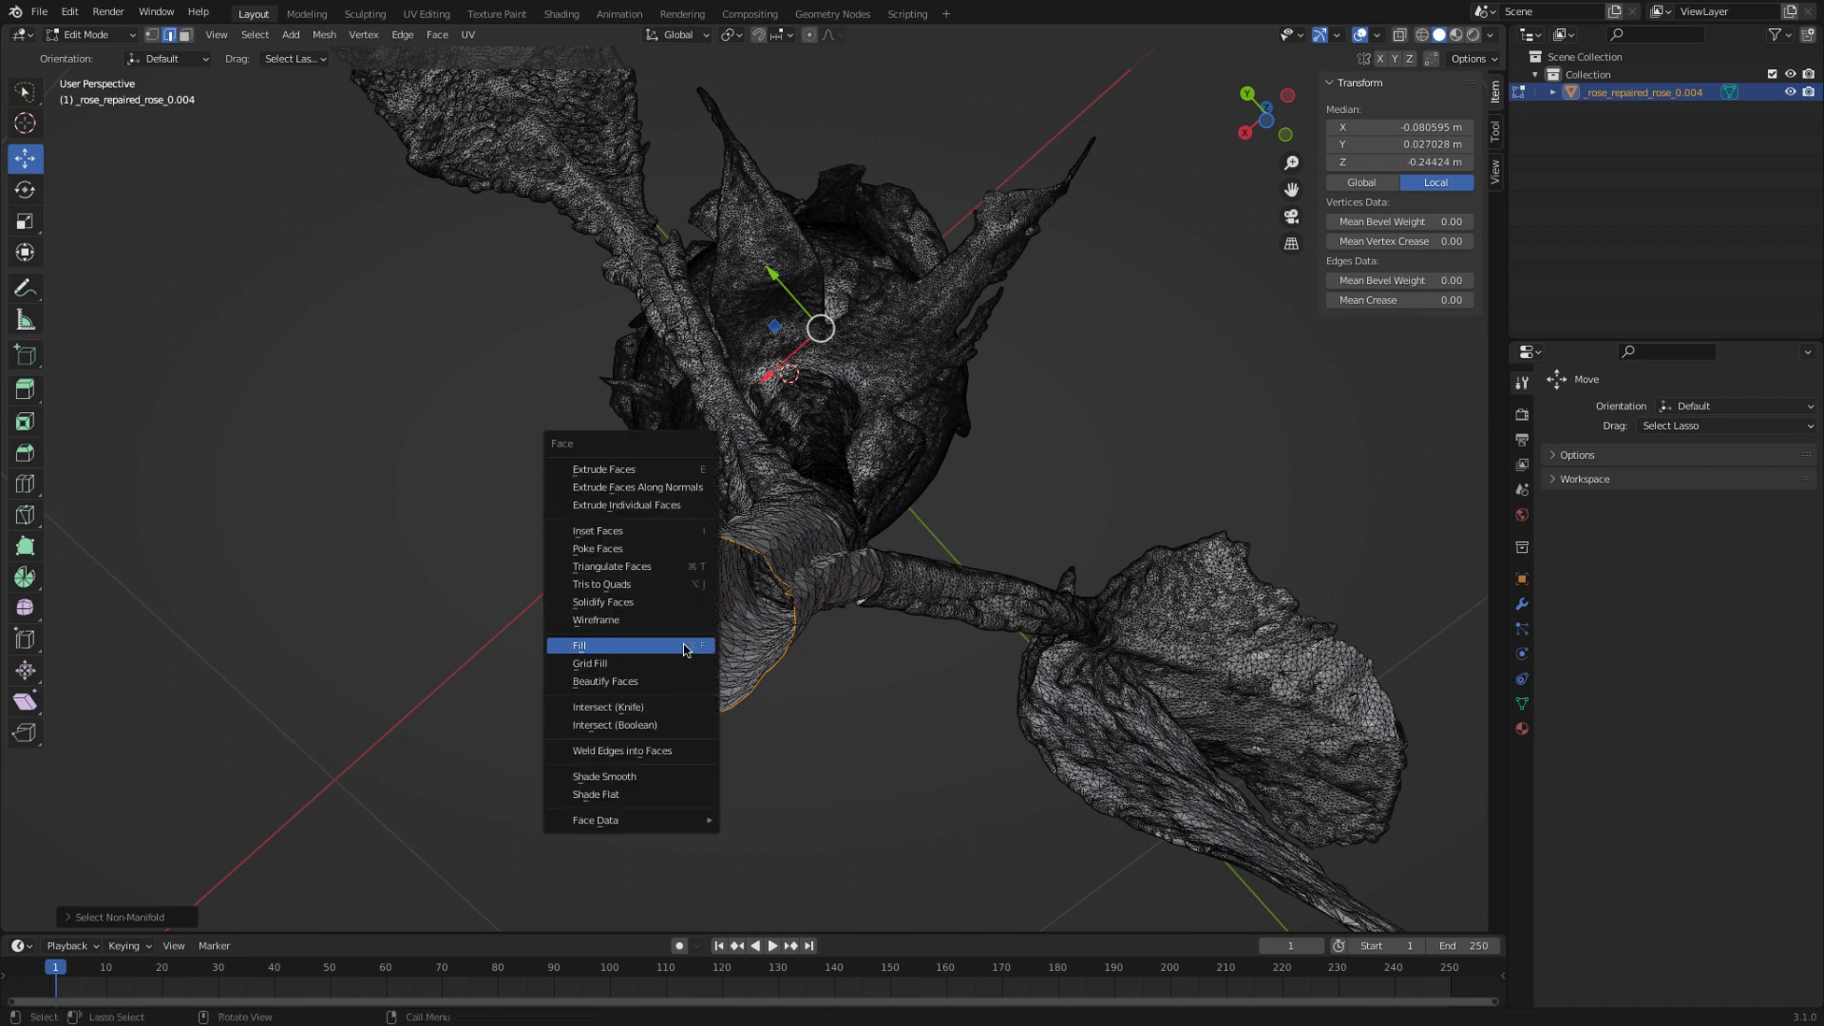
click(599, 648)
middle_drag(722, 662, 706, 601)
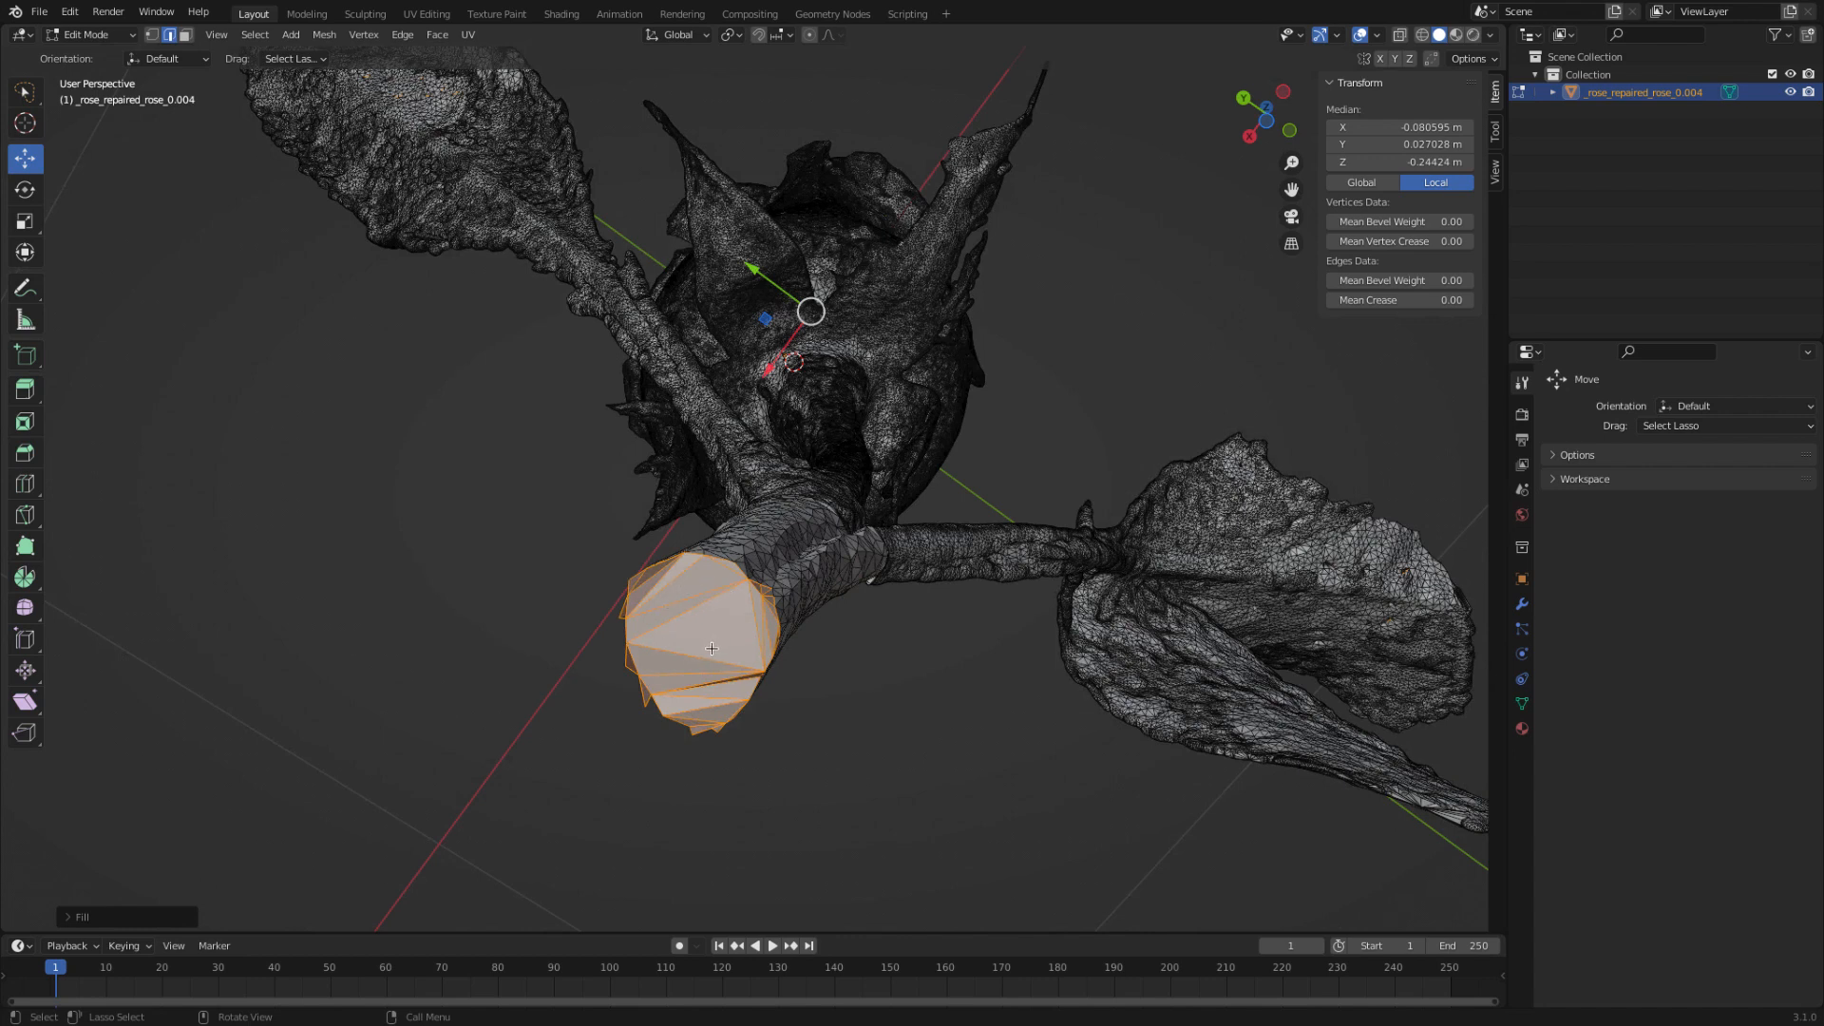
middle_drag(711, 647, 714, 621)
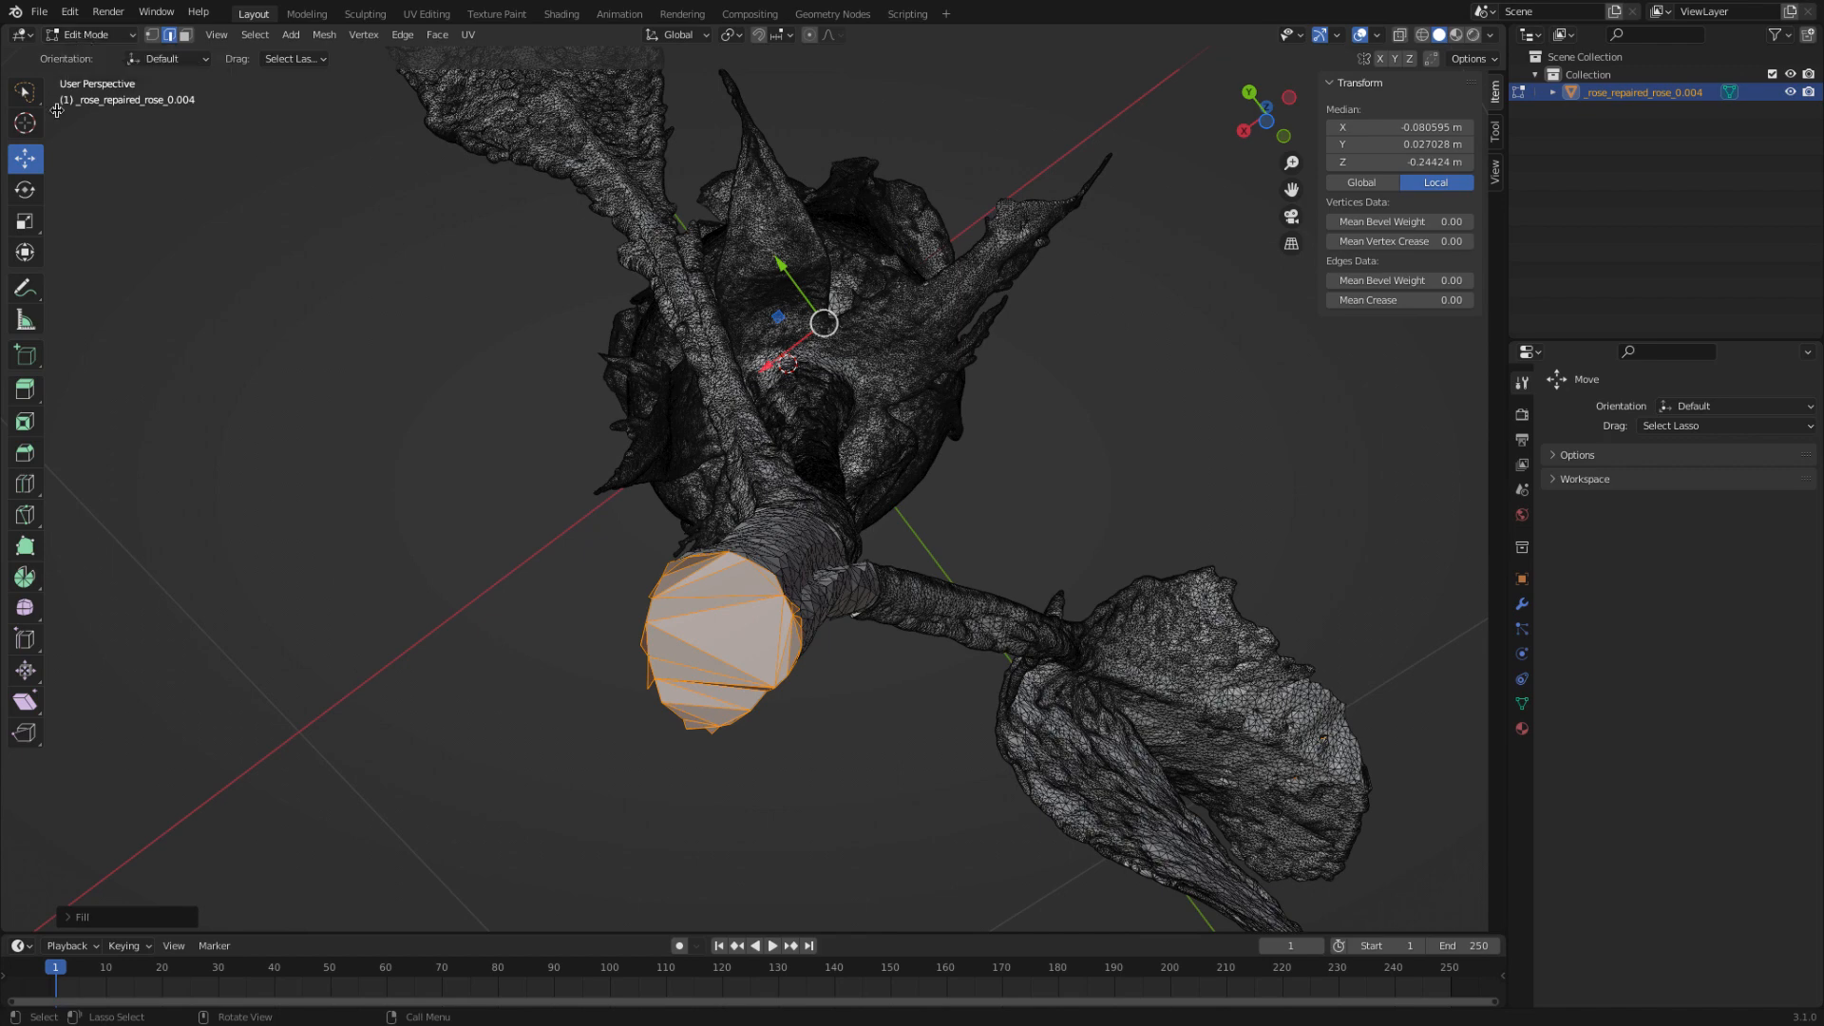
- Return to Sculpt Mode, enable Dyntopo, and re-mesh the new cap on the stem's end with the Simplify brush
click(90, 34)
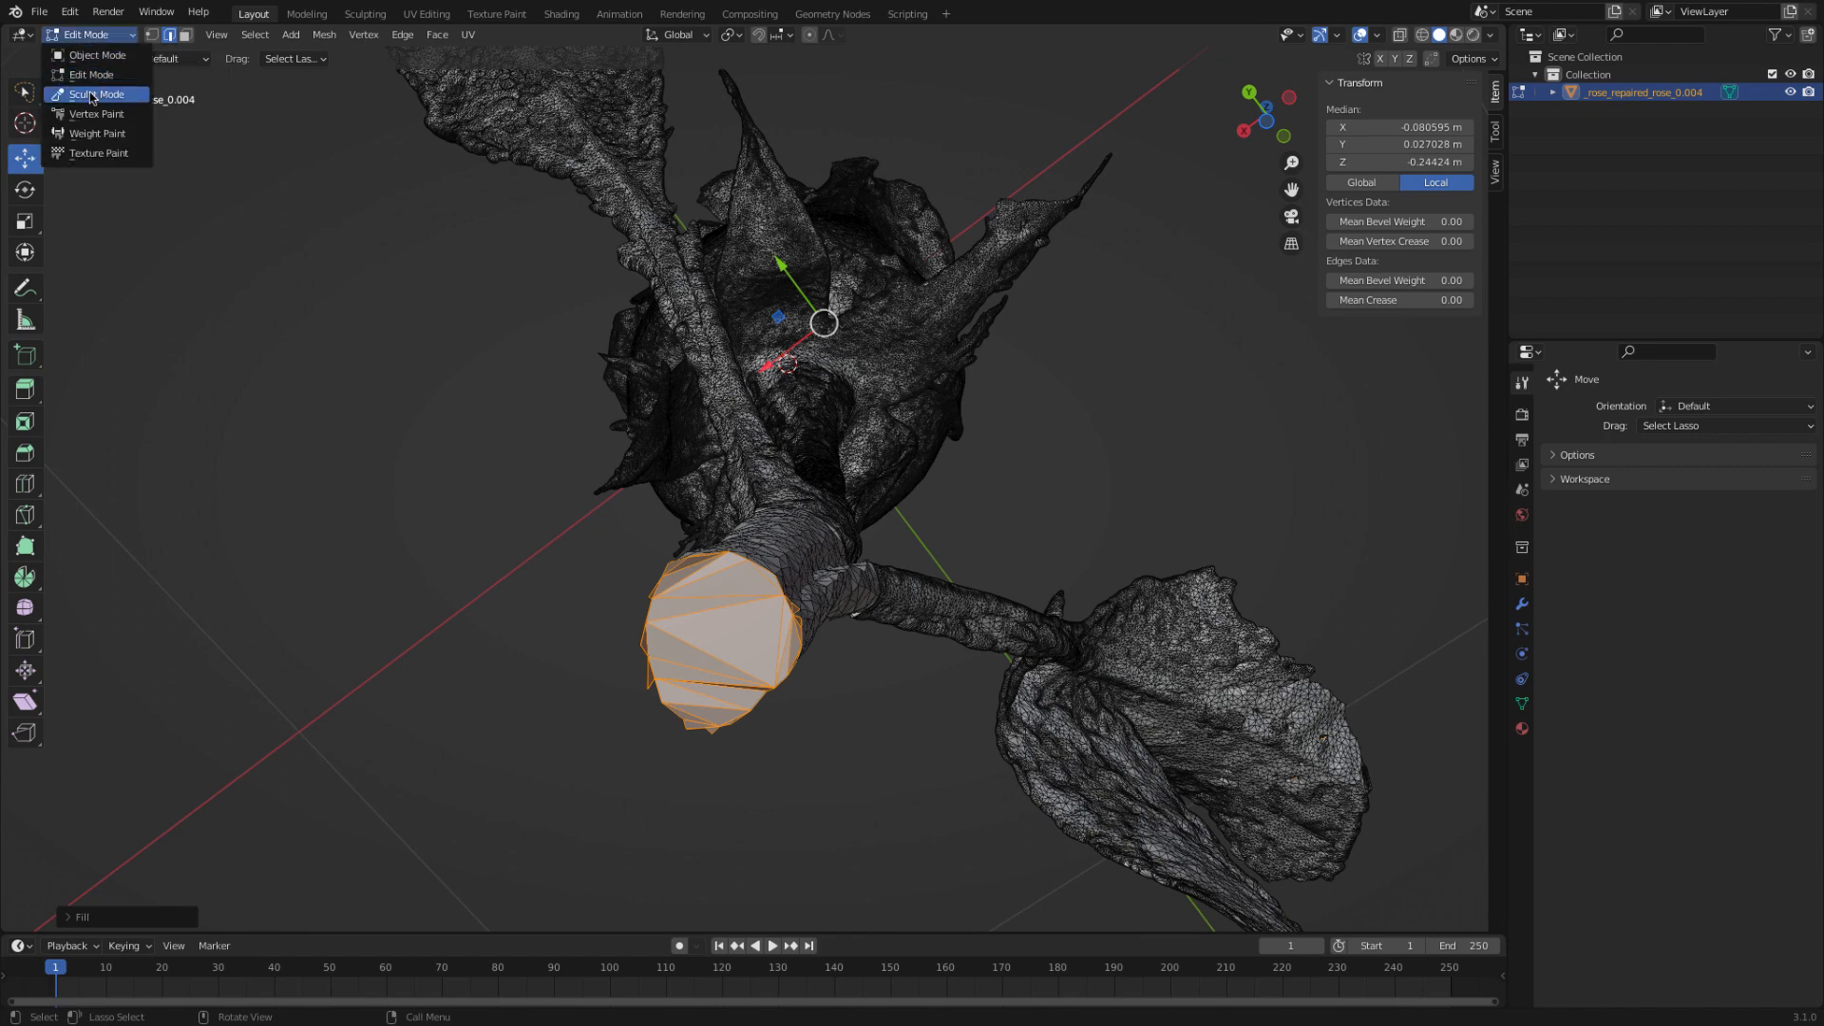
key(Return)
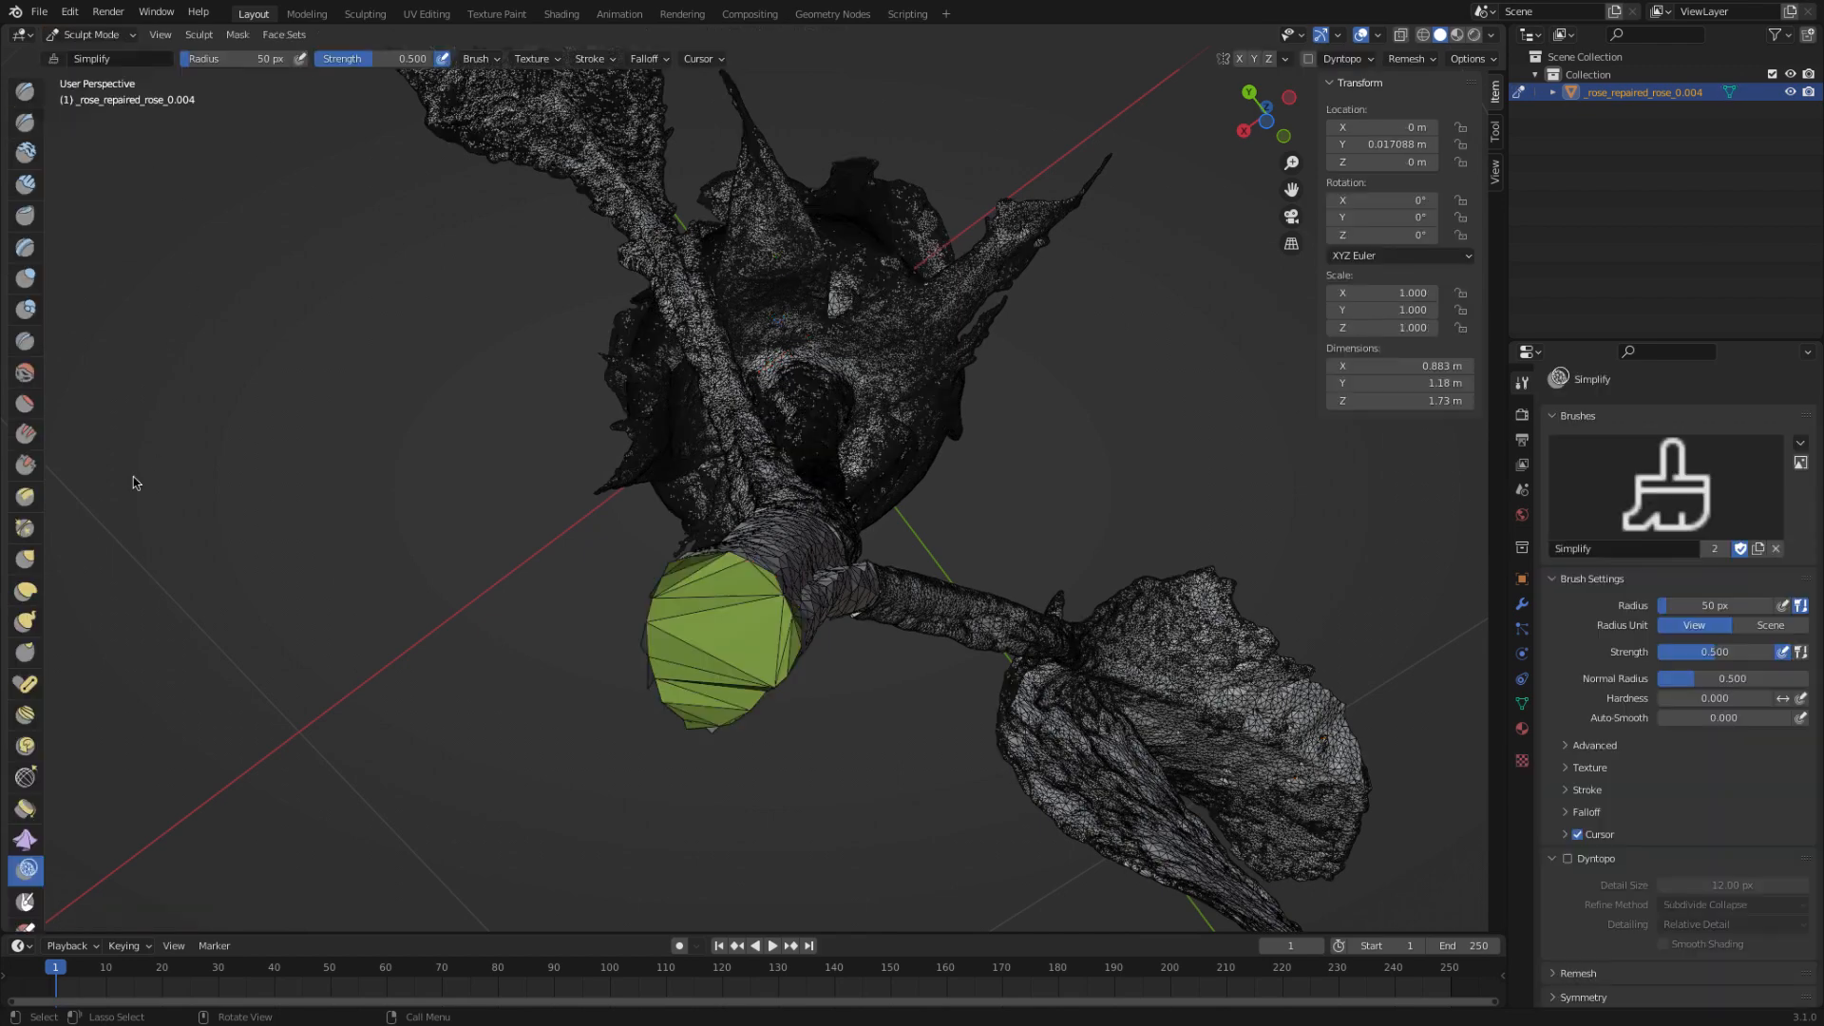
click(1567, 860)
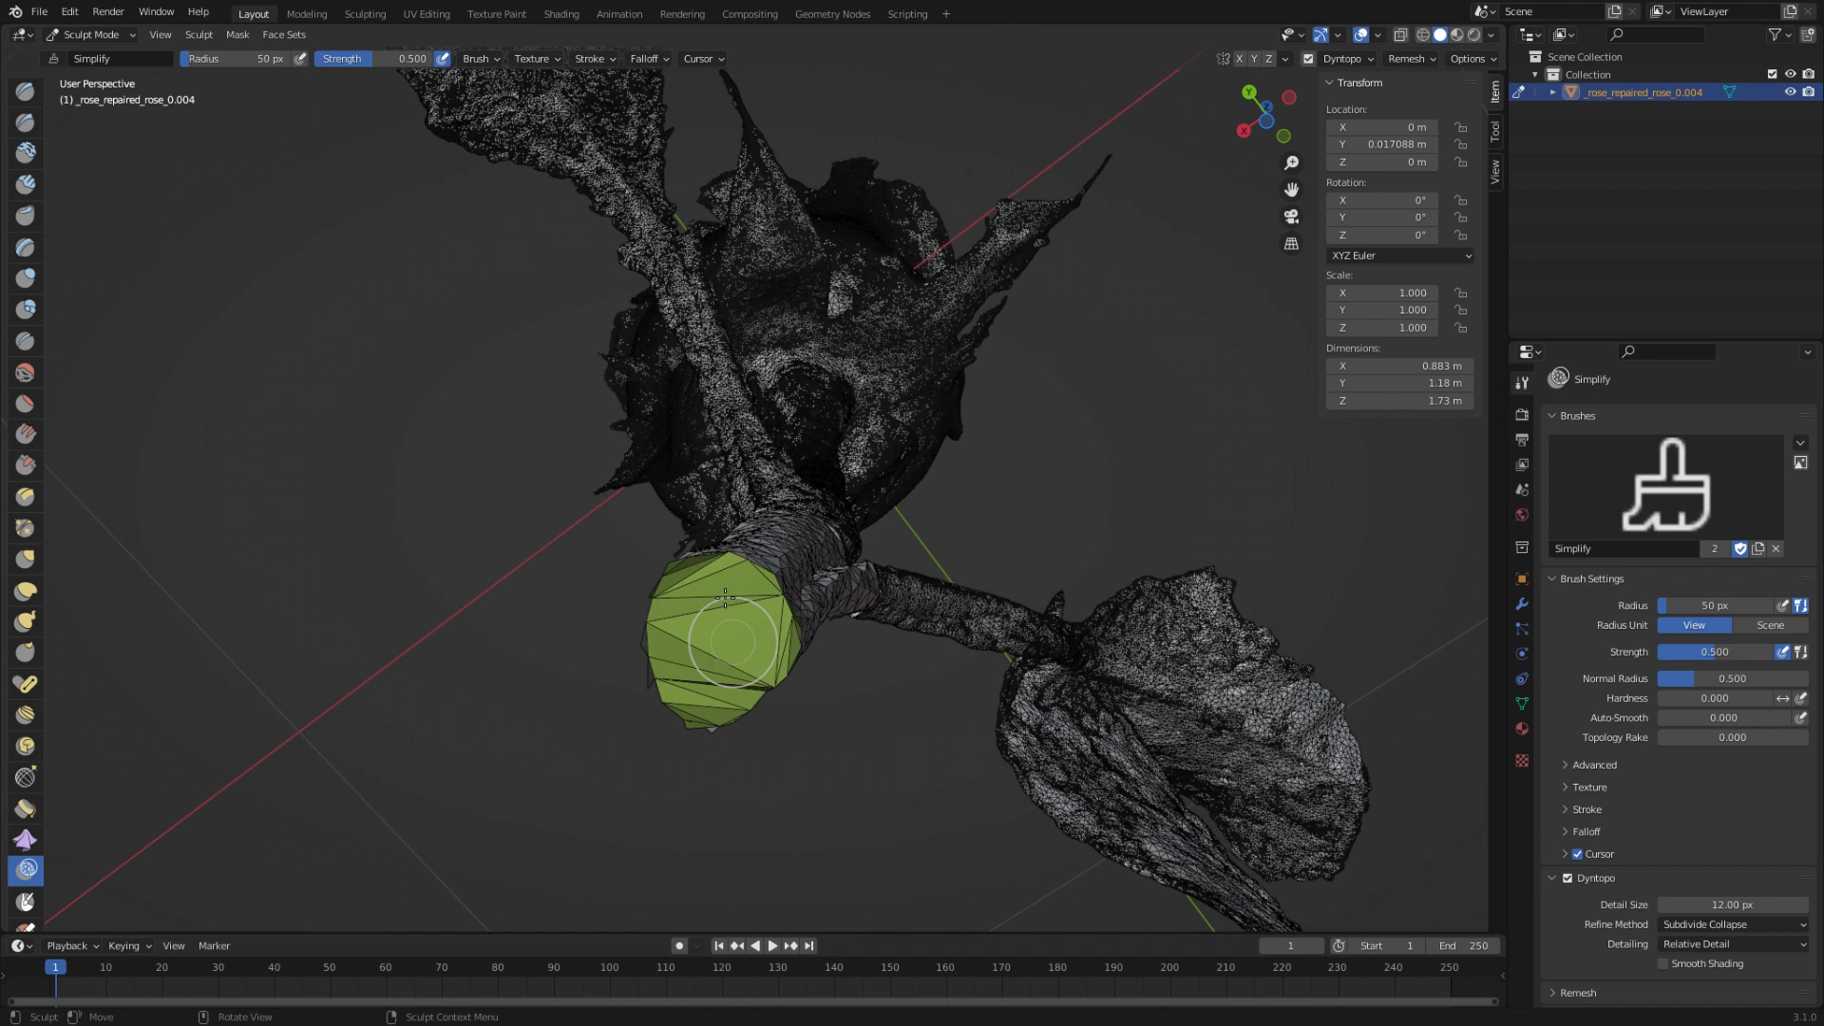
drag(723, 599, 748, 586)
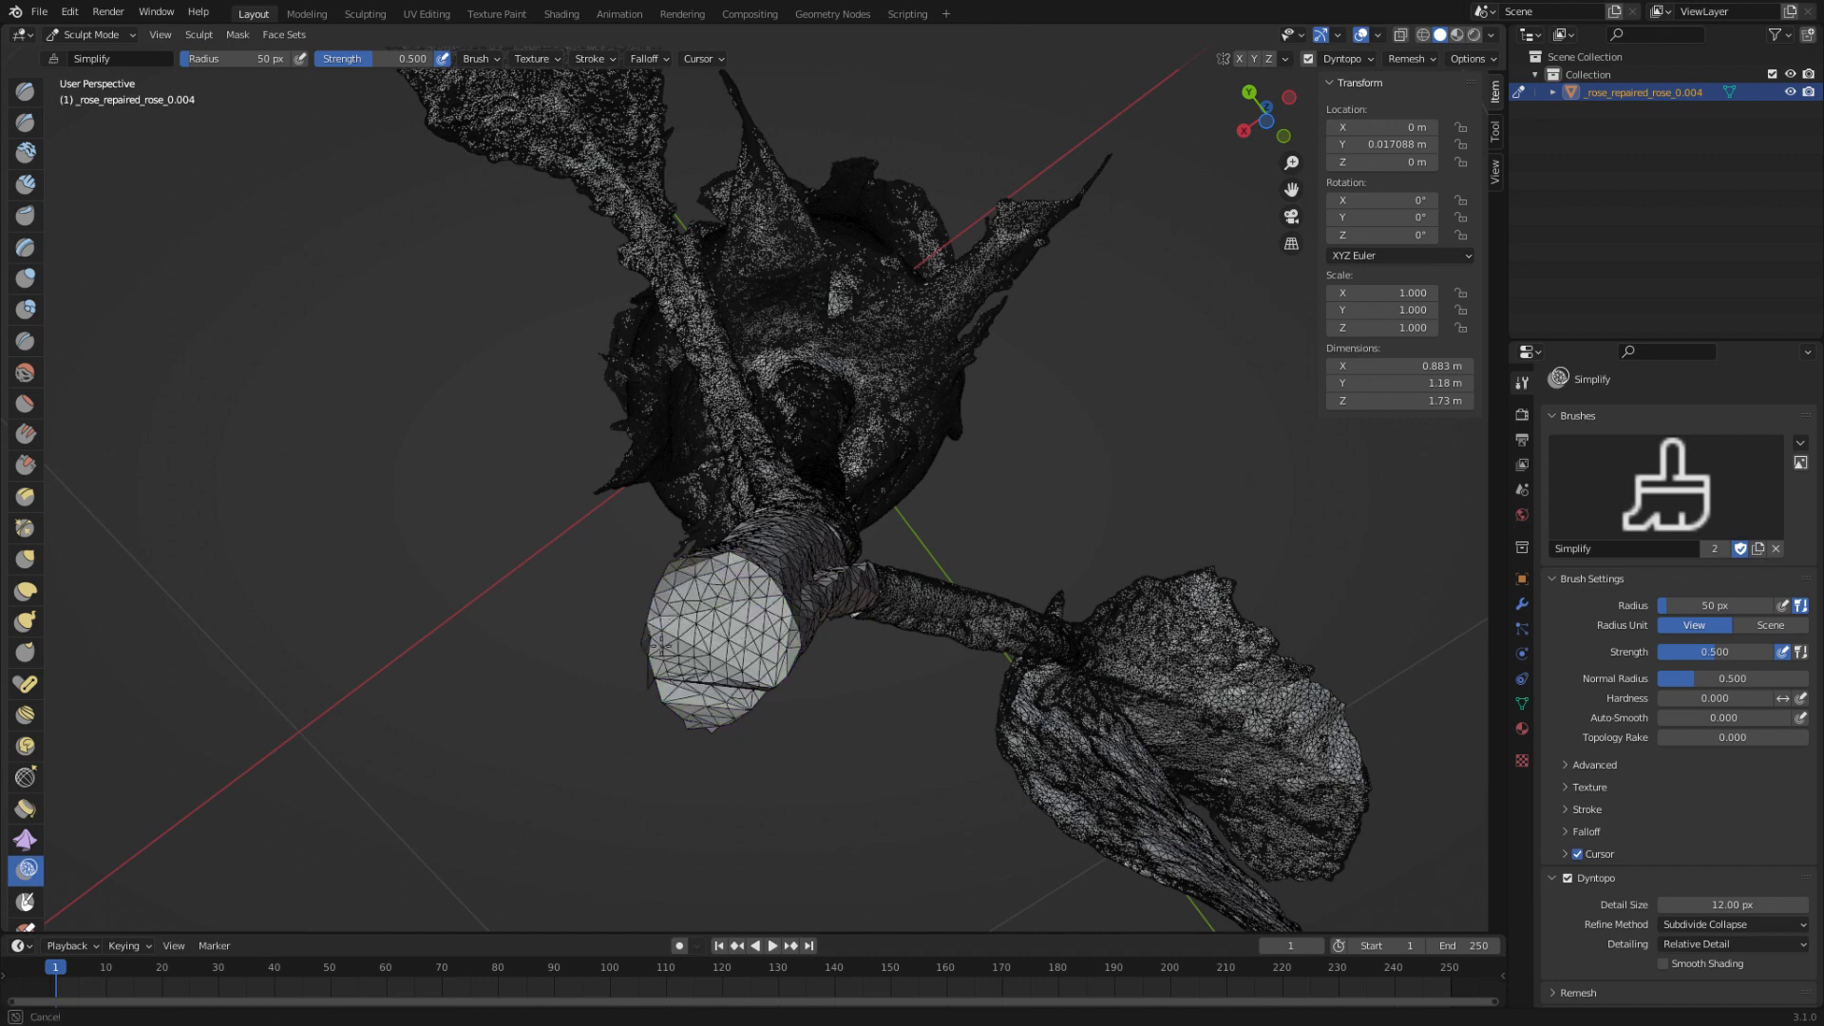
mouse_move(661, 645)
mouse_down()
mouse_move(665, 702)
mouse_move(712, 708)
mouse_up()
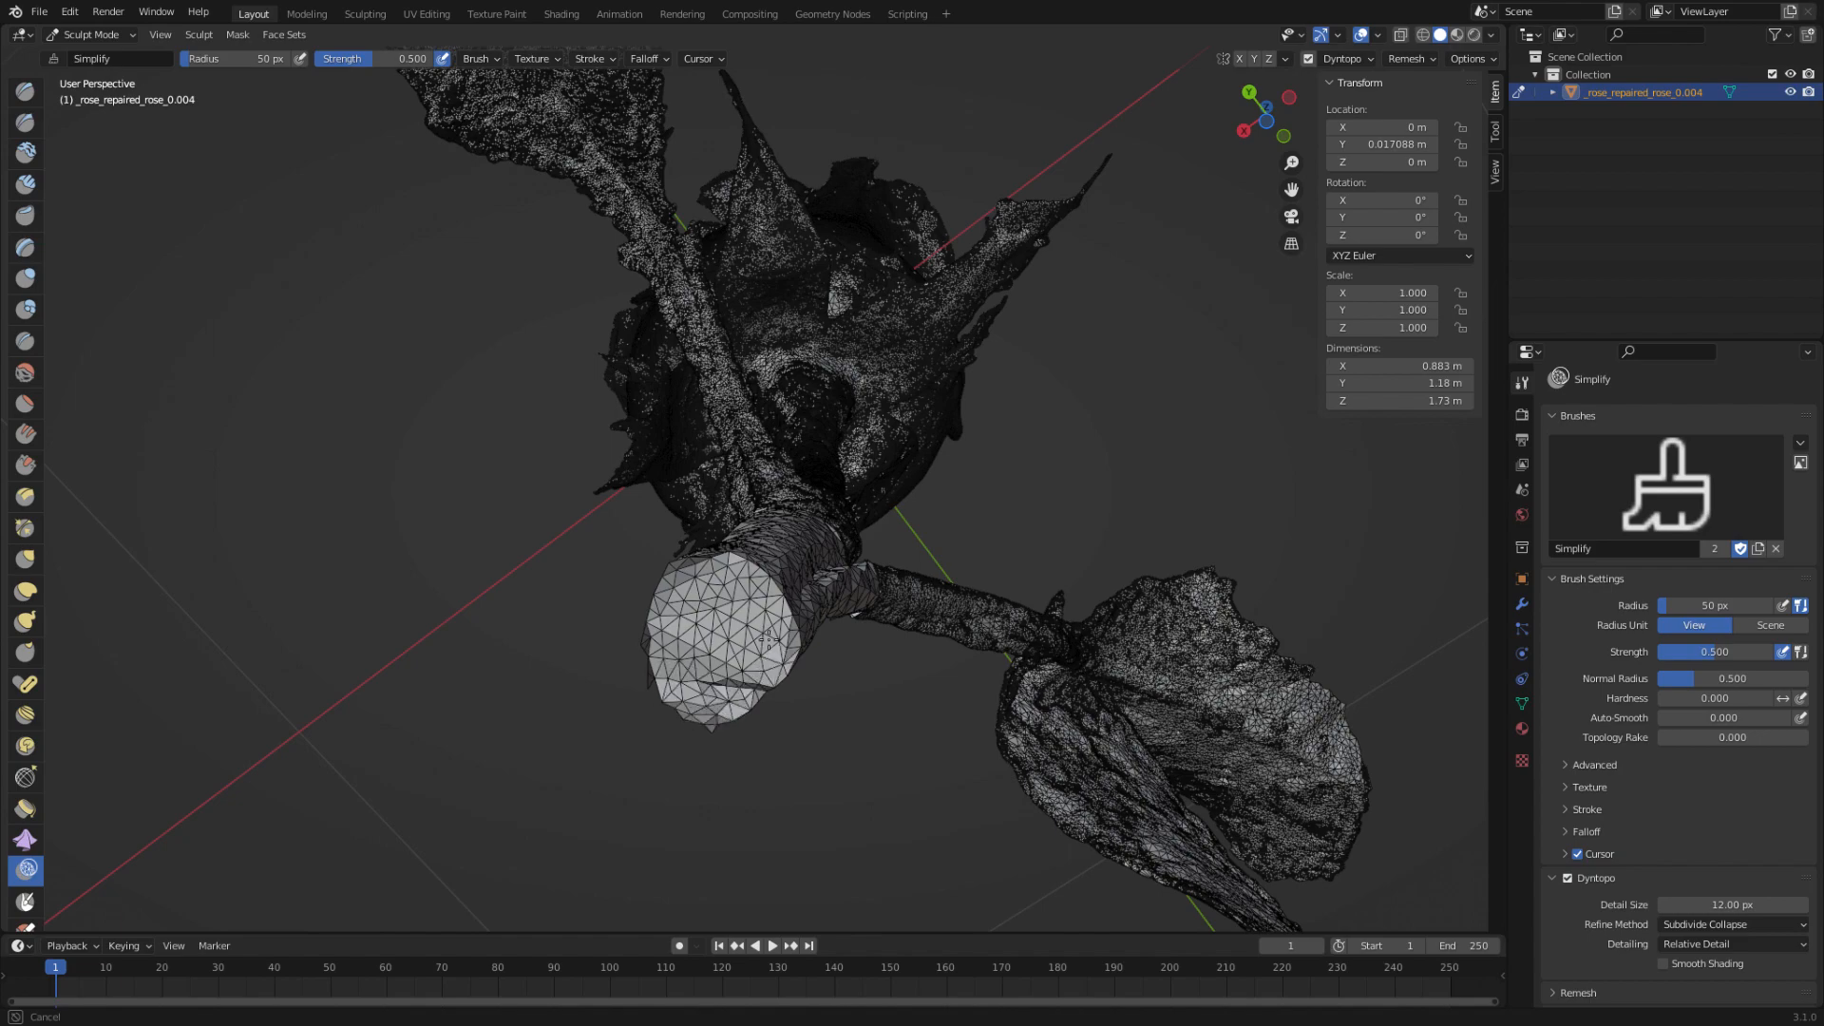
drag(755, 609, 753, 608)
- Switch to Object Mode and scale the whole rose up uniformly to a factor of about 2.689
mouse_move(754, 608)
middle_down()
mouse_move(615, 596)
mouse_move(626, 675)
mouse_move(655, 618)
mouse_move(684, 711)
middle_up()
scroll(683, 710, down, 10)
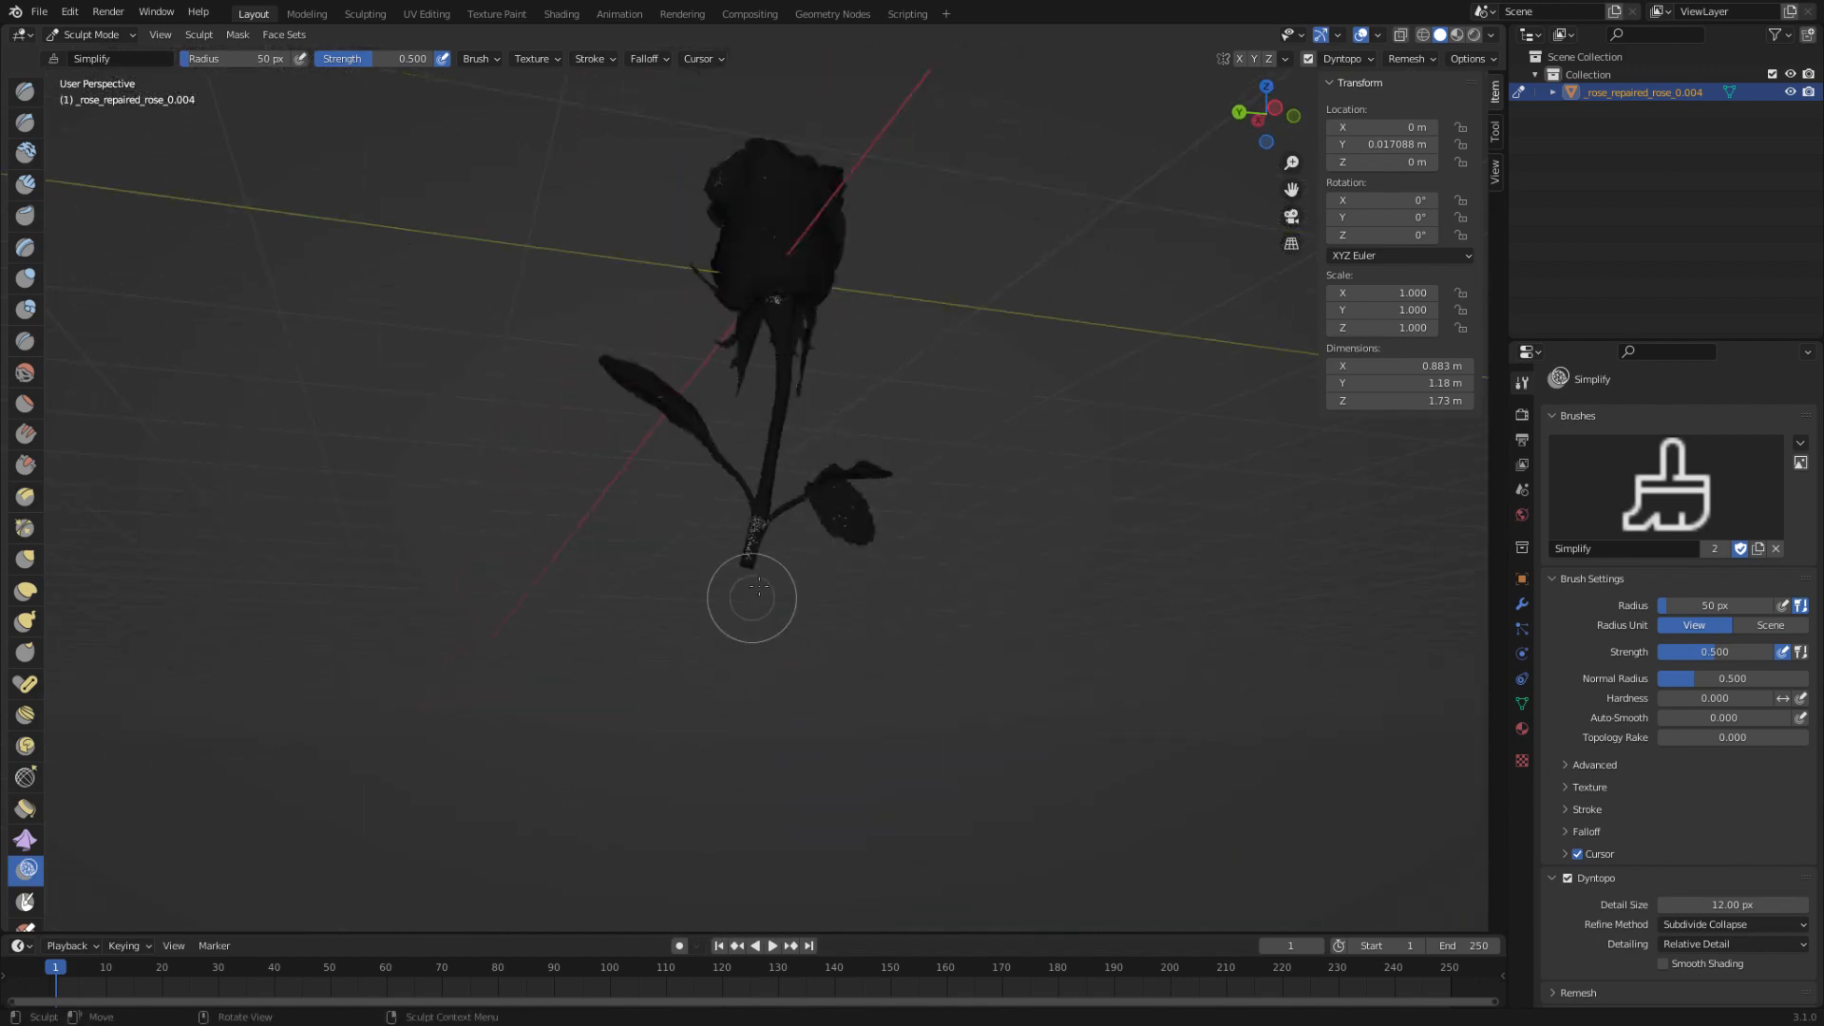
middle_drag(749, 594, 746, 642)
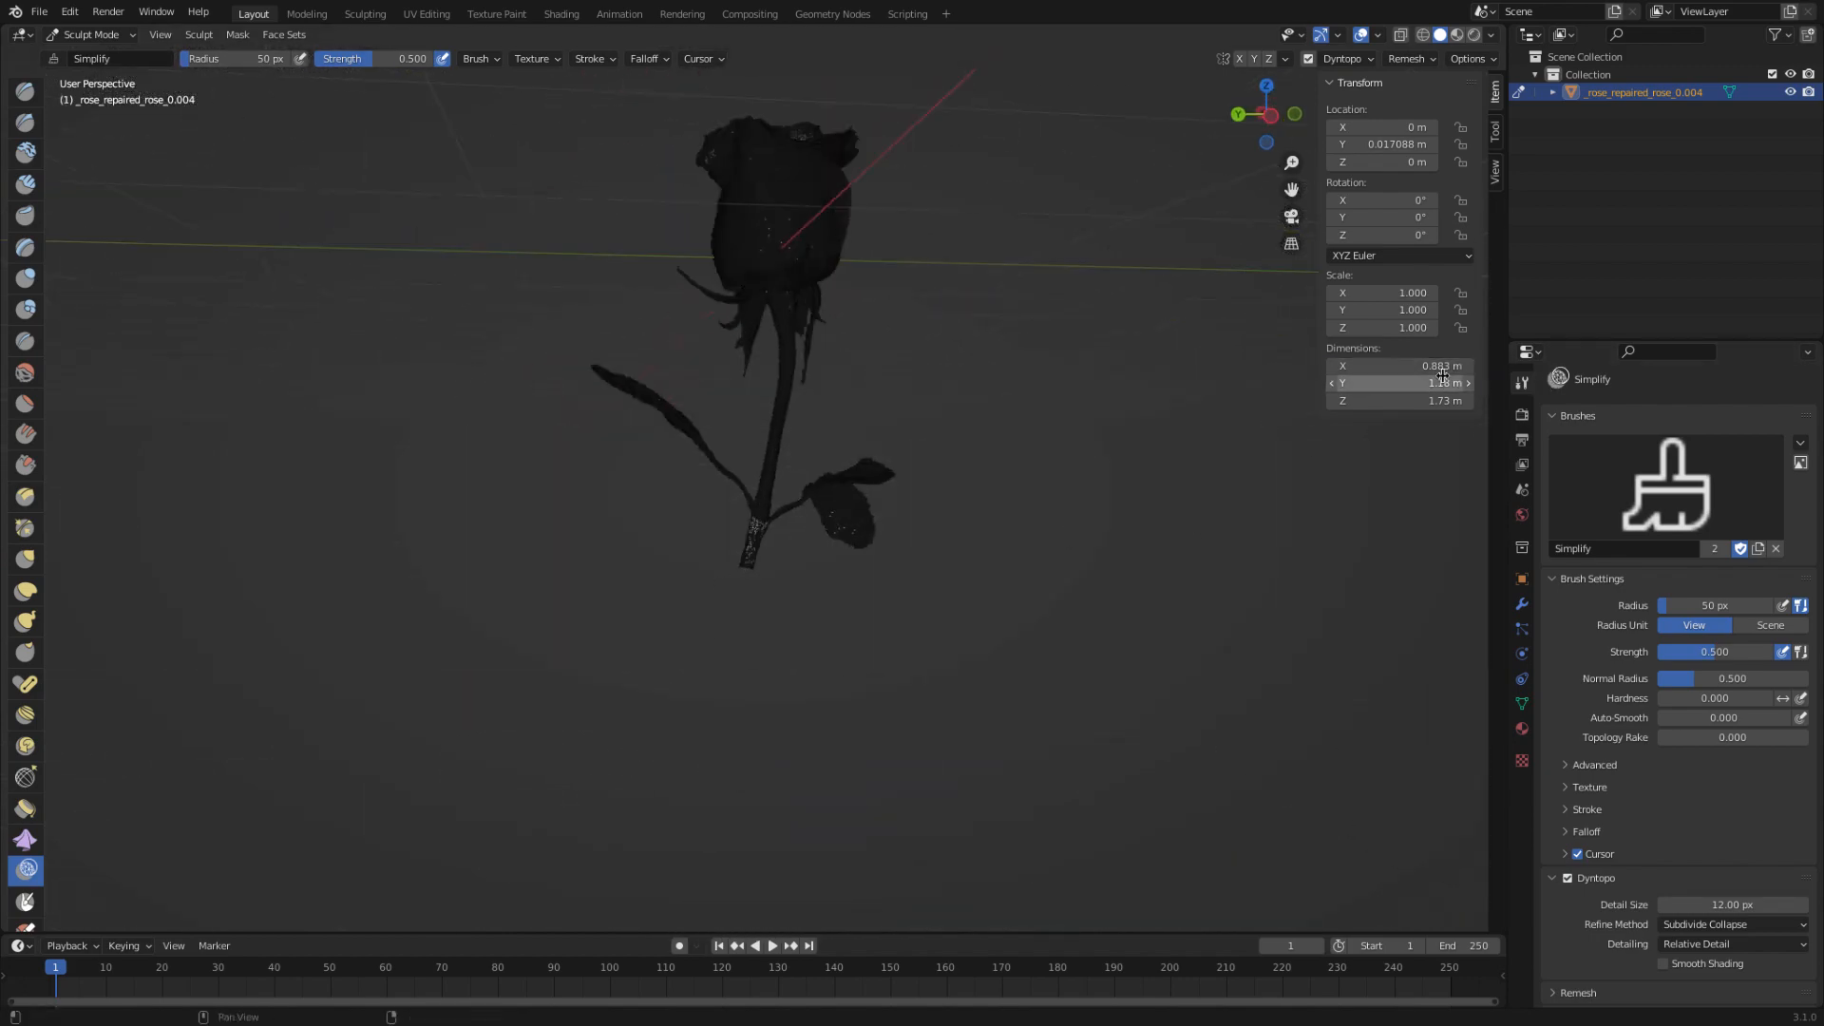
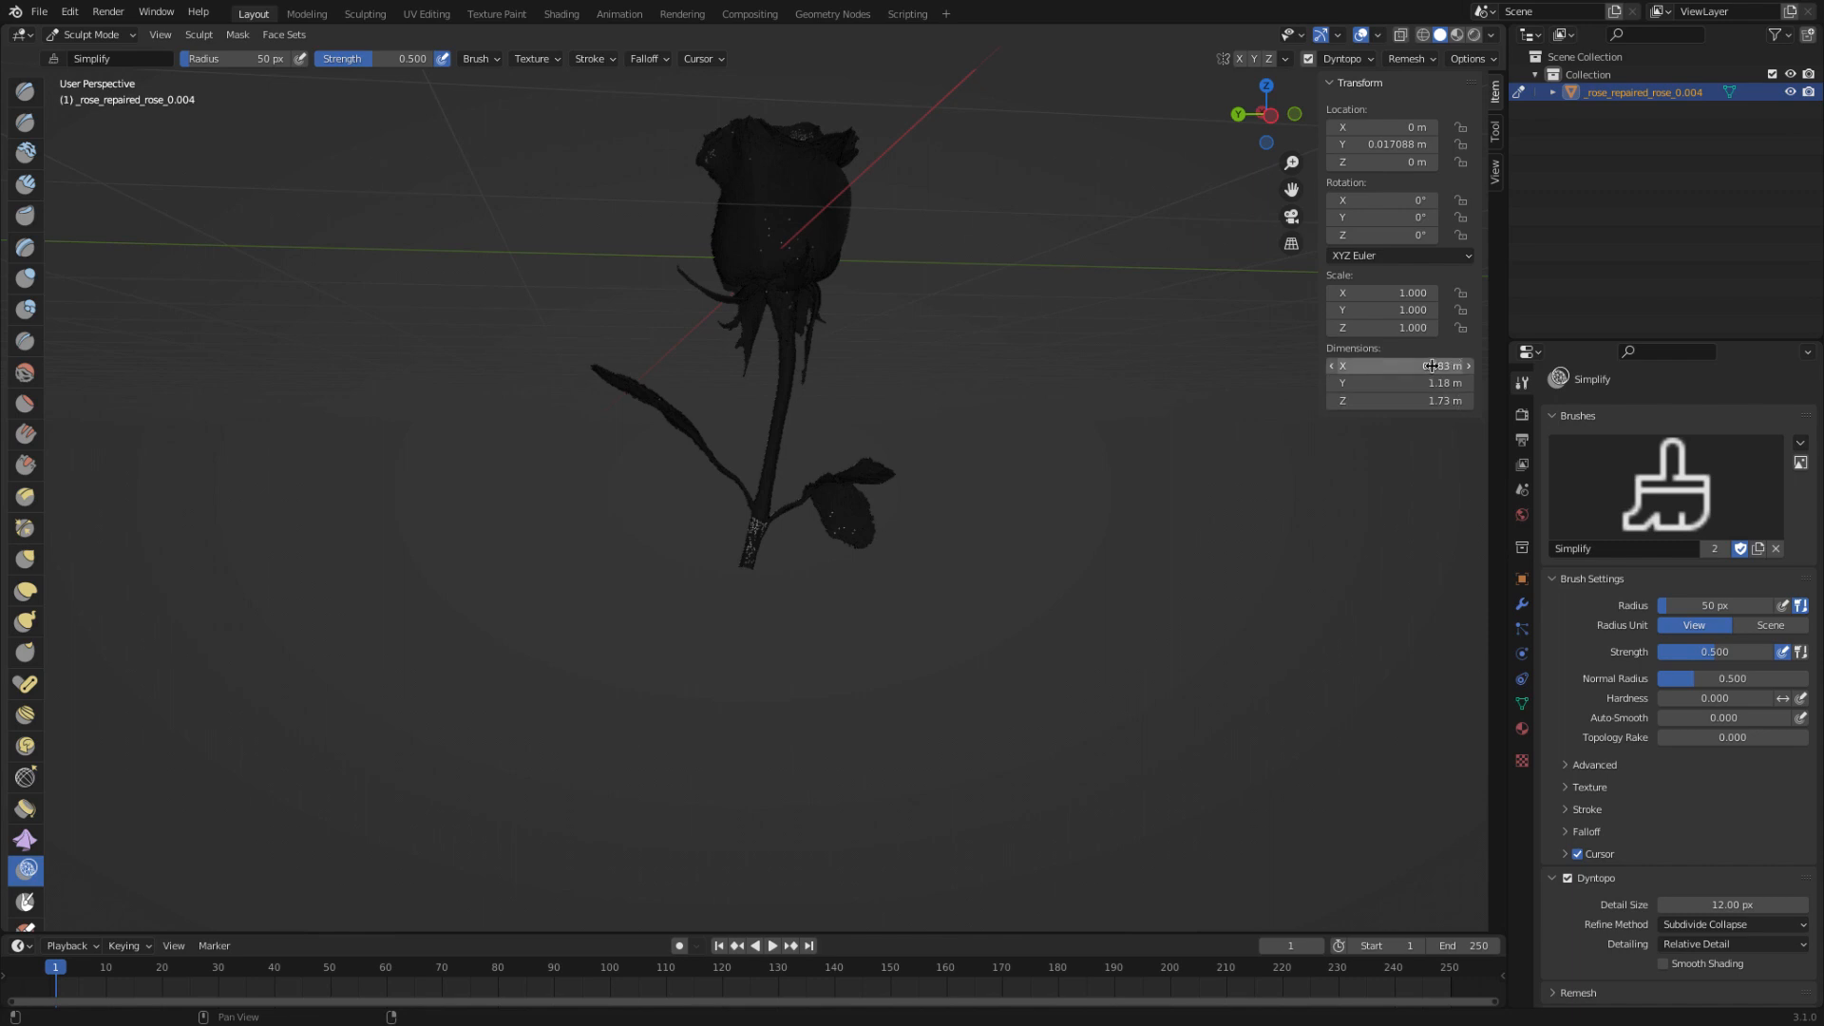
click(102, 39)
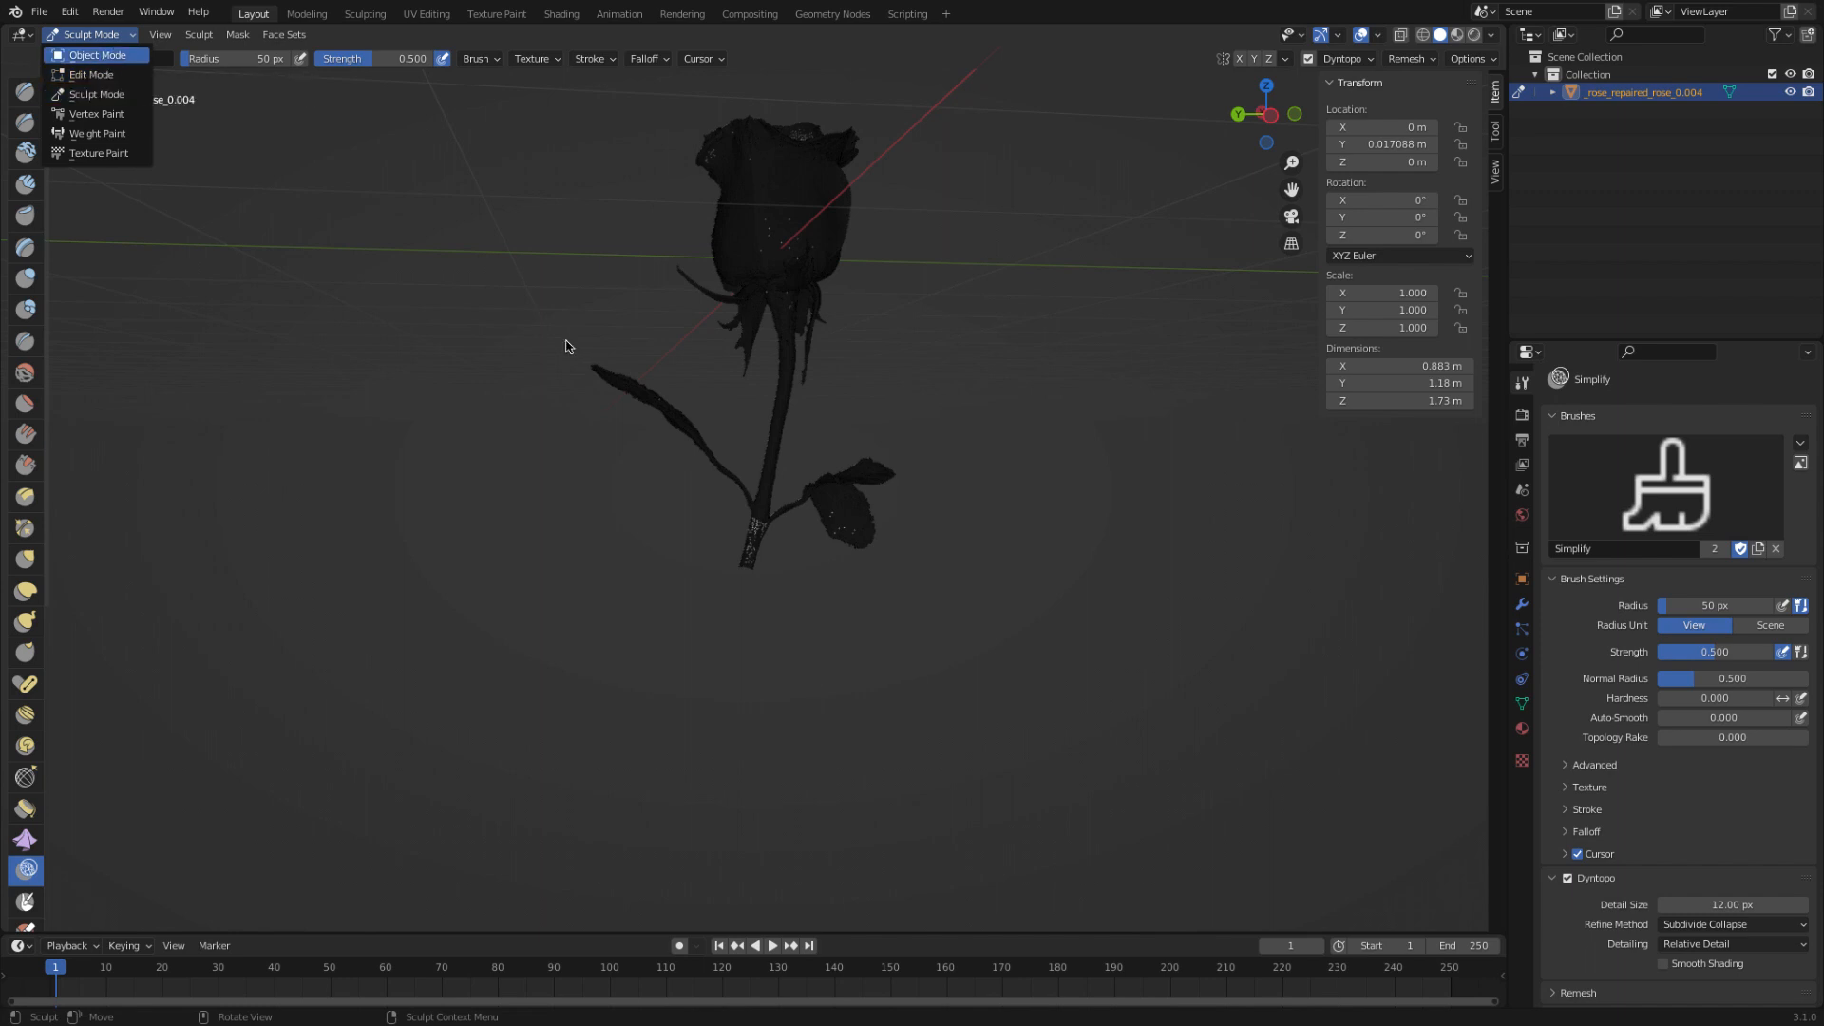
key(Return)
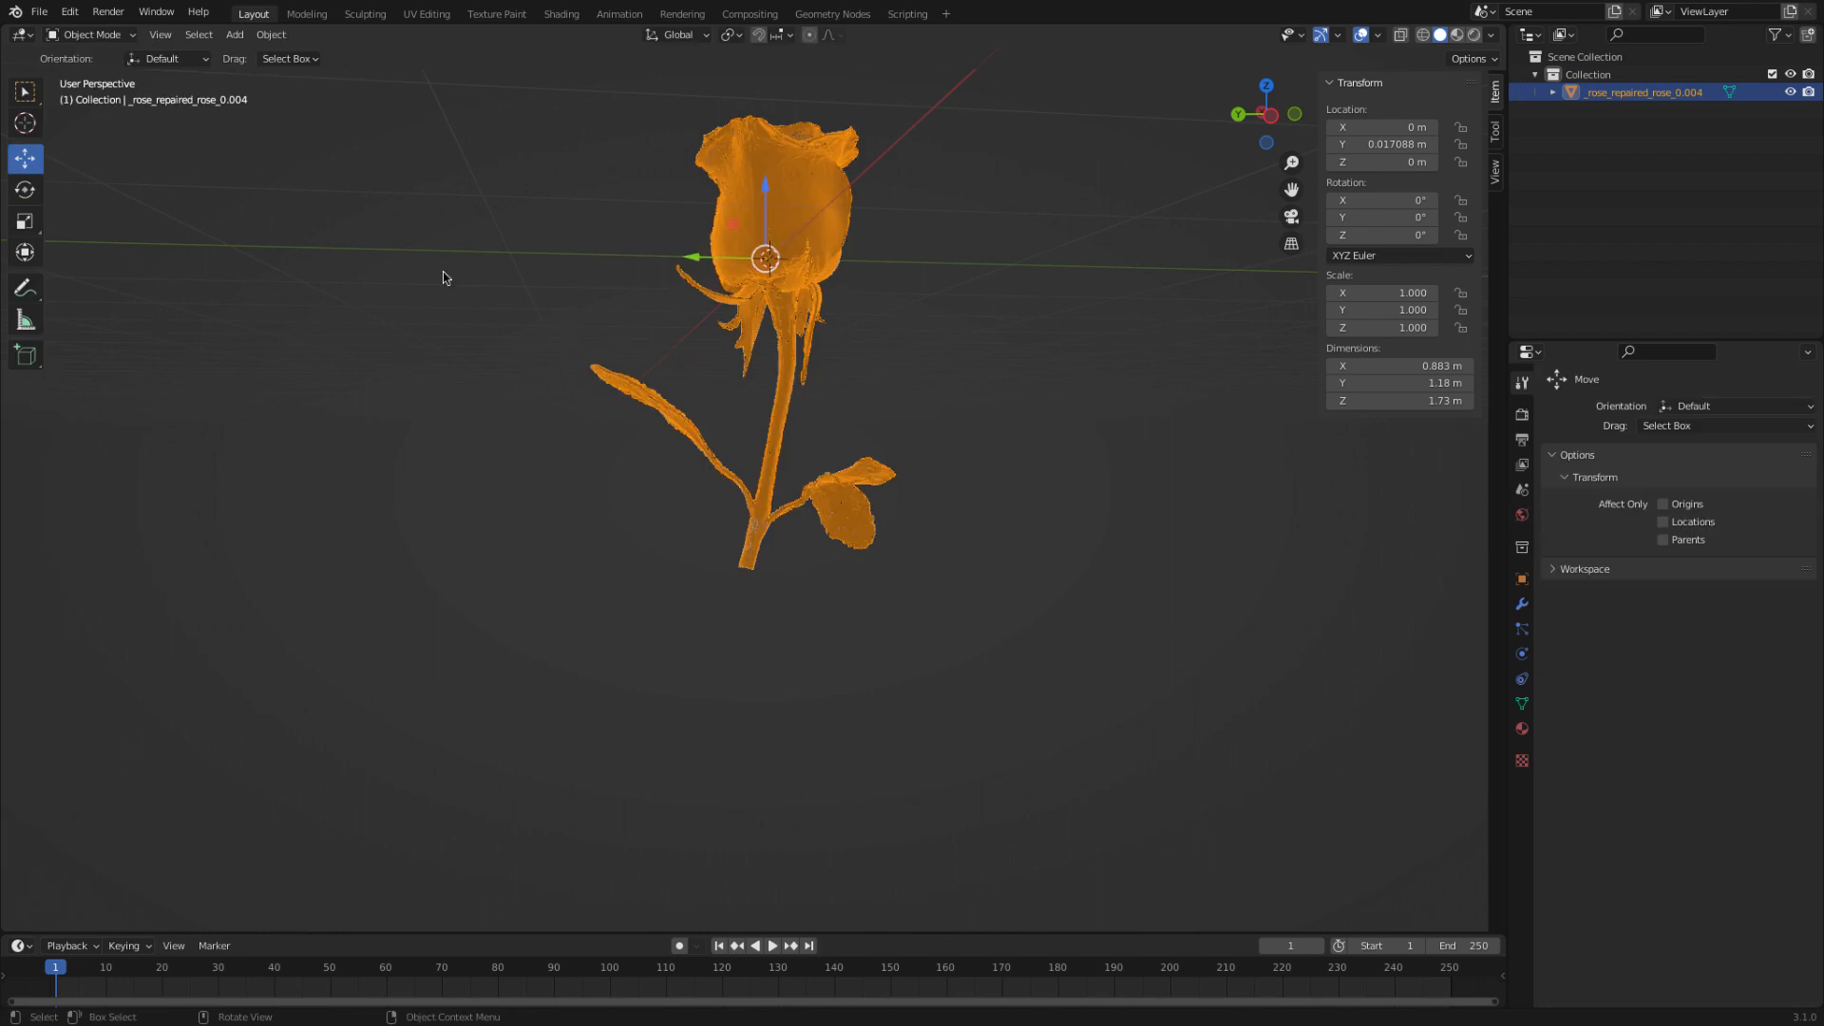
click(26, 223)
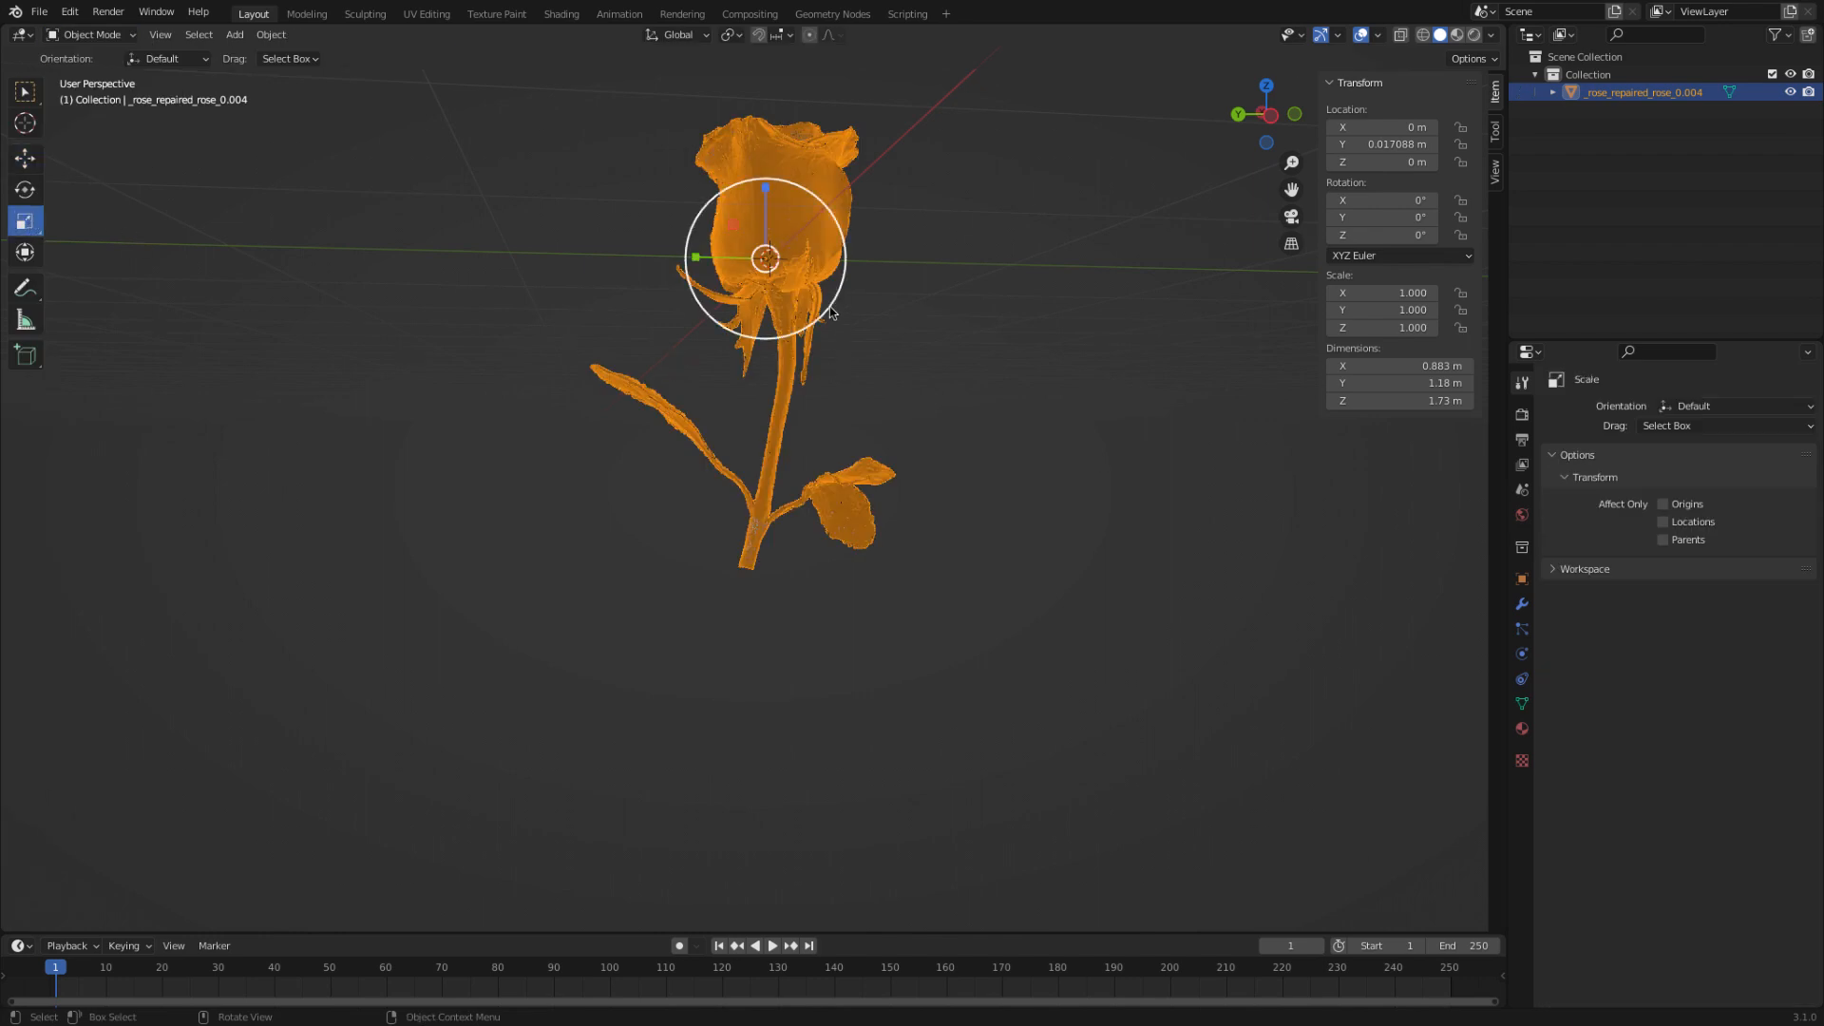
drag(833, 314, 919, 418)
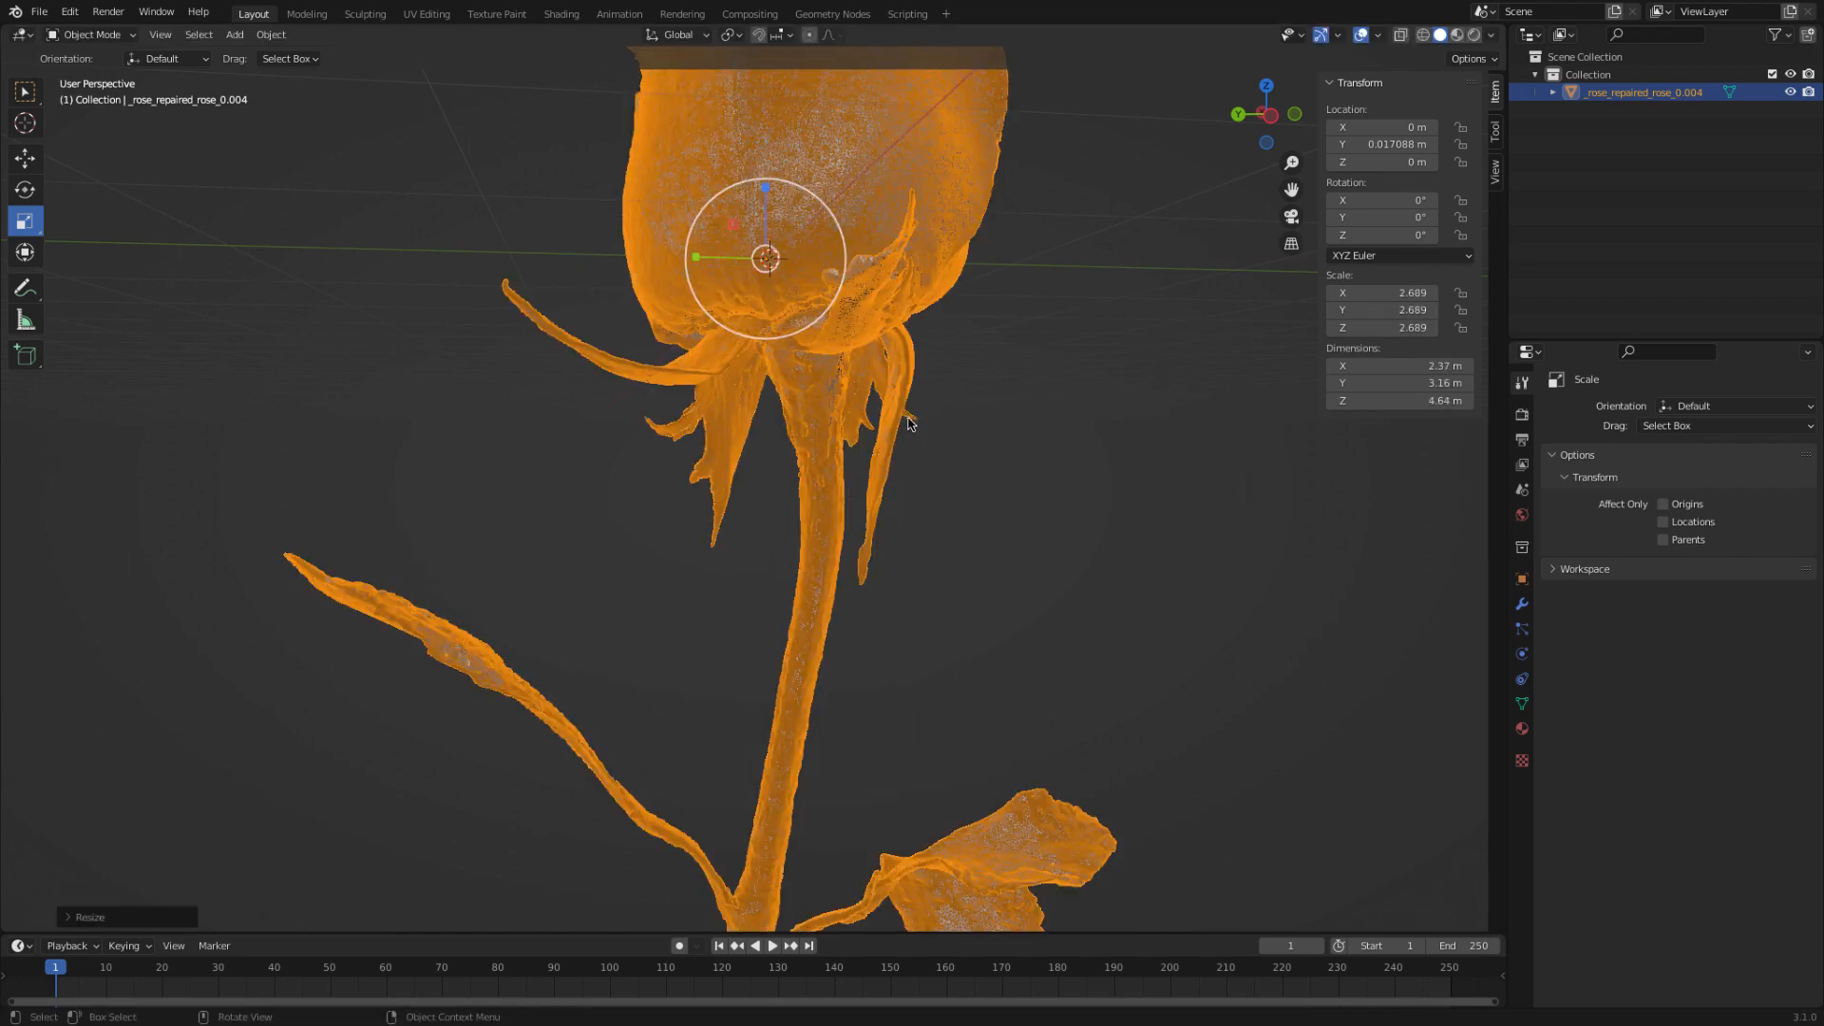
scroll(903, 408, up, 3)
scroll(902, 408, down, 6)
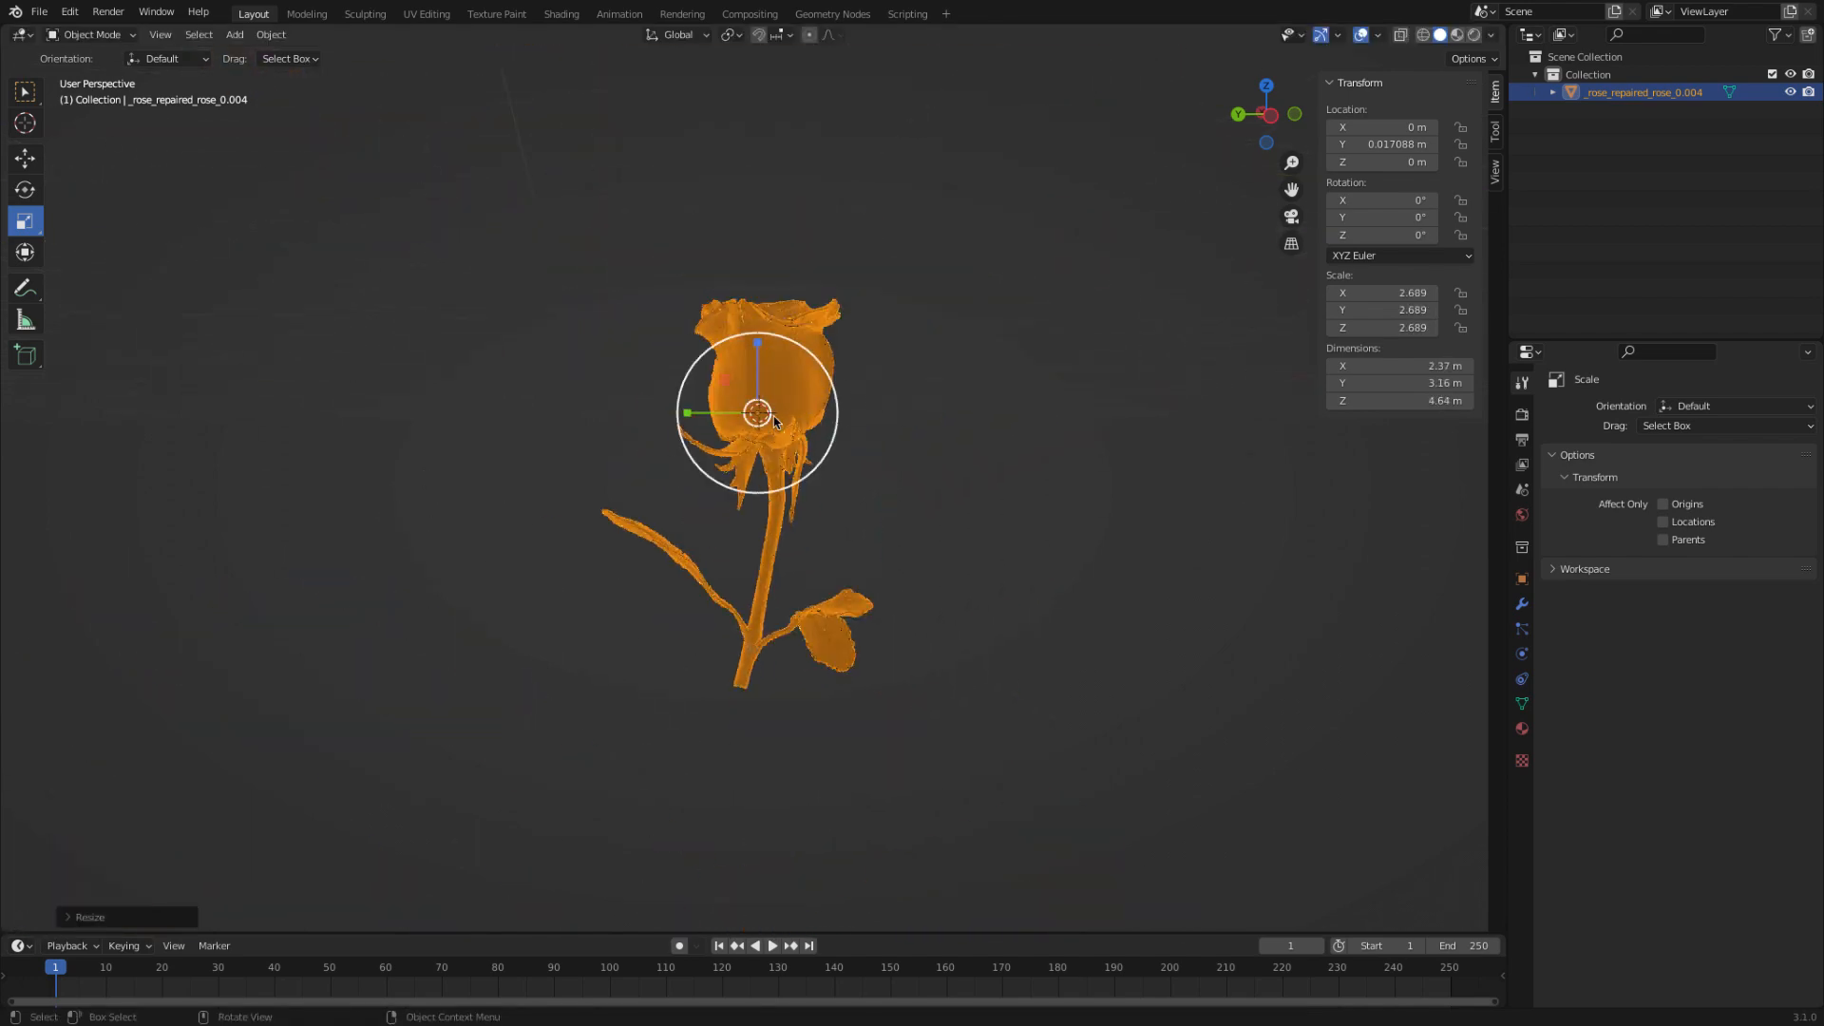
- Scale the whole rose up uniformly in stages until its scale factor reaches about 113.89
drag(837, 415, 953, 505)
scroll(950, 498, up, 2)
scroll(940, 489, down, 7)
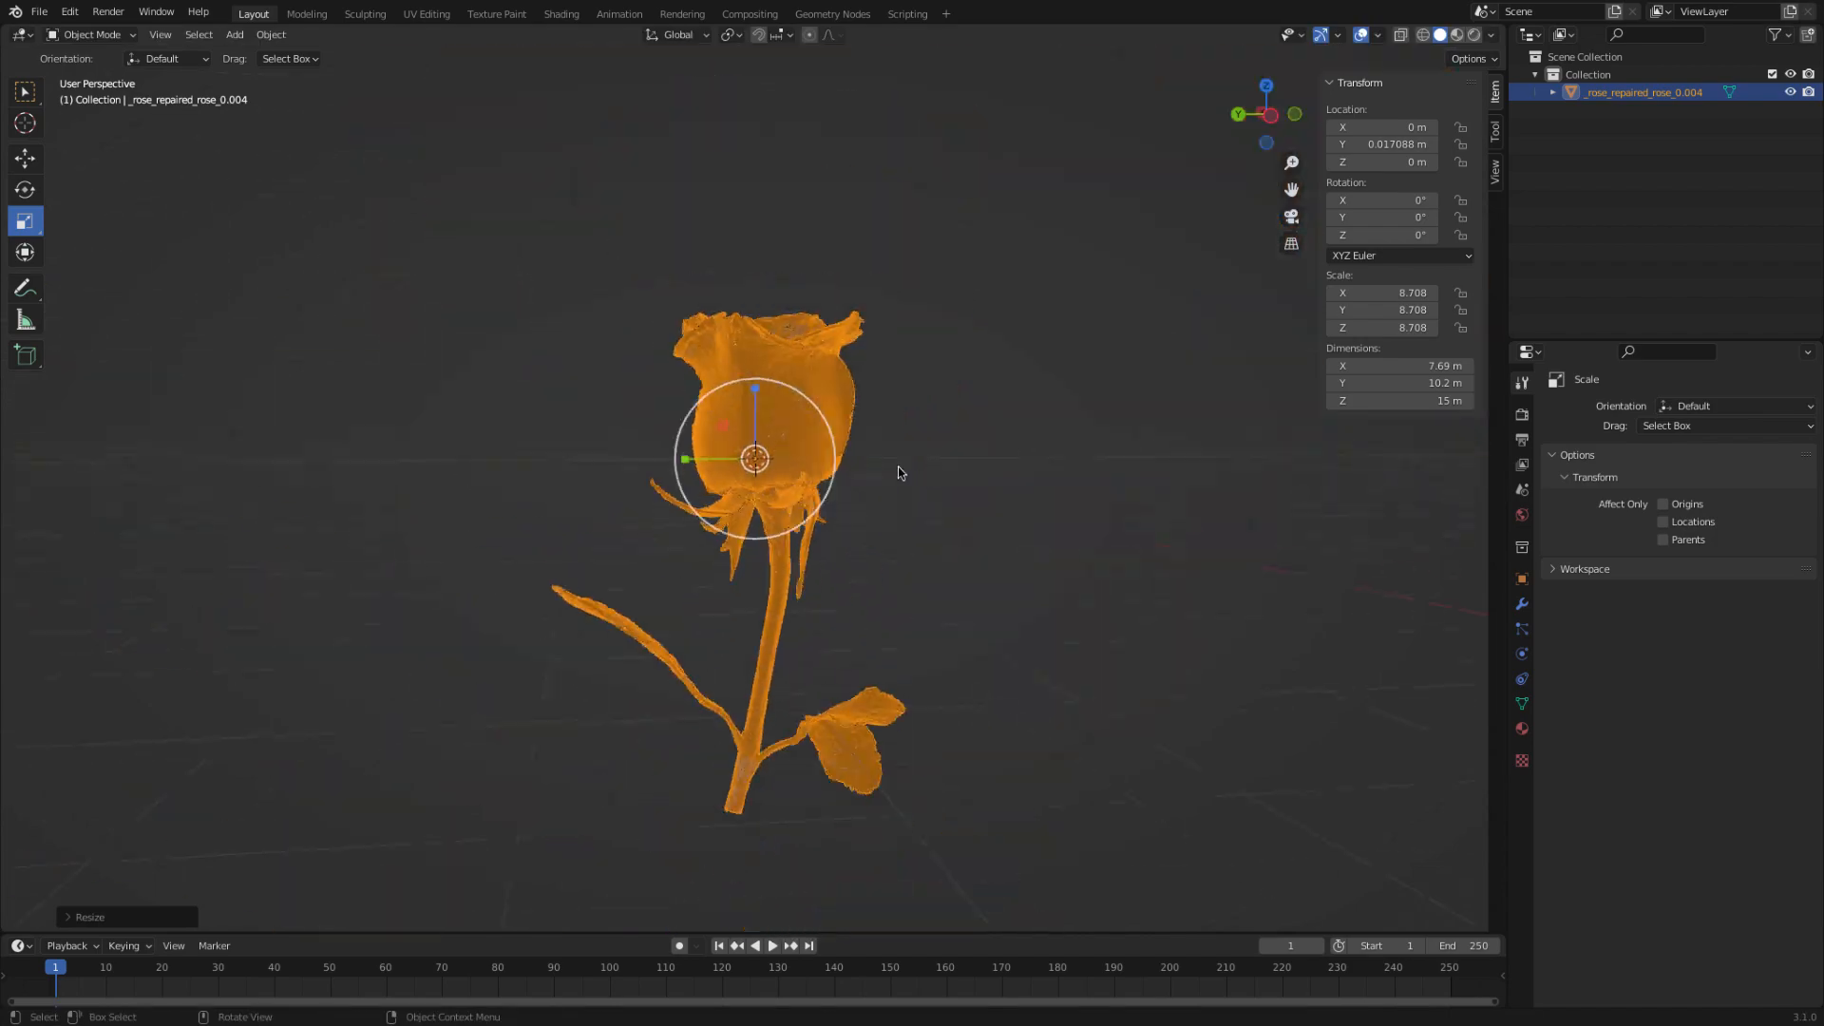
drag(839, 468, 901, 535)
scroll(893, 522, up, 2)
scroll(885, 511, down, 6)
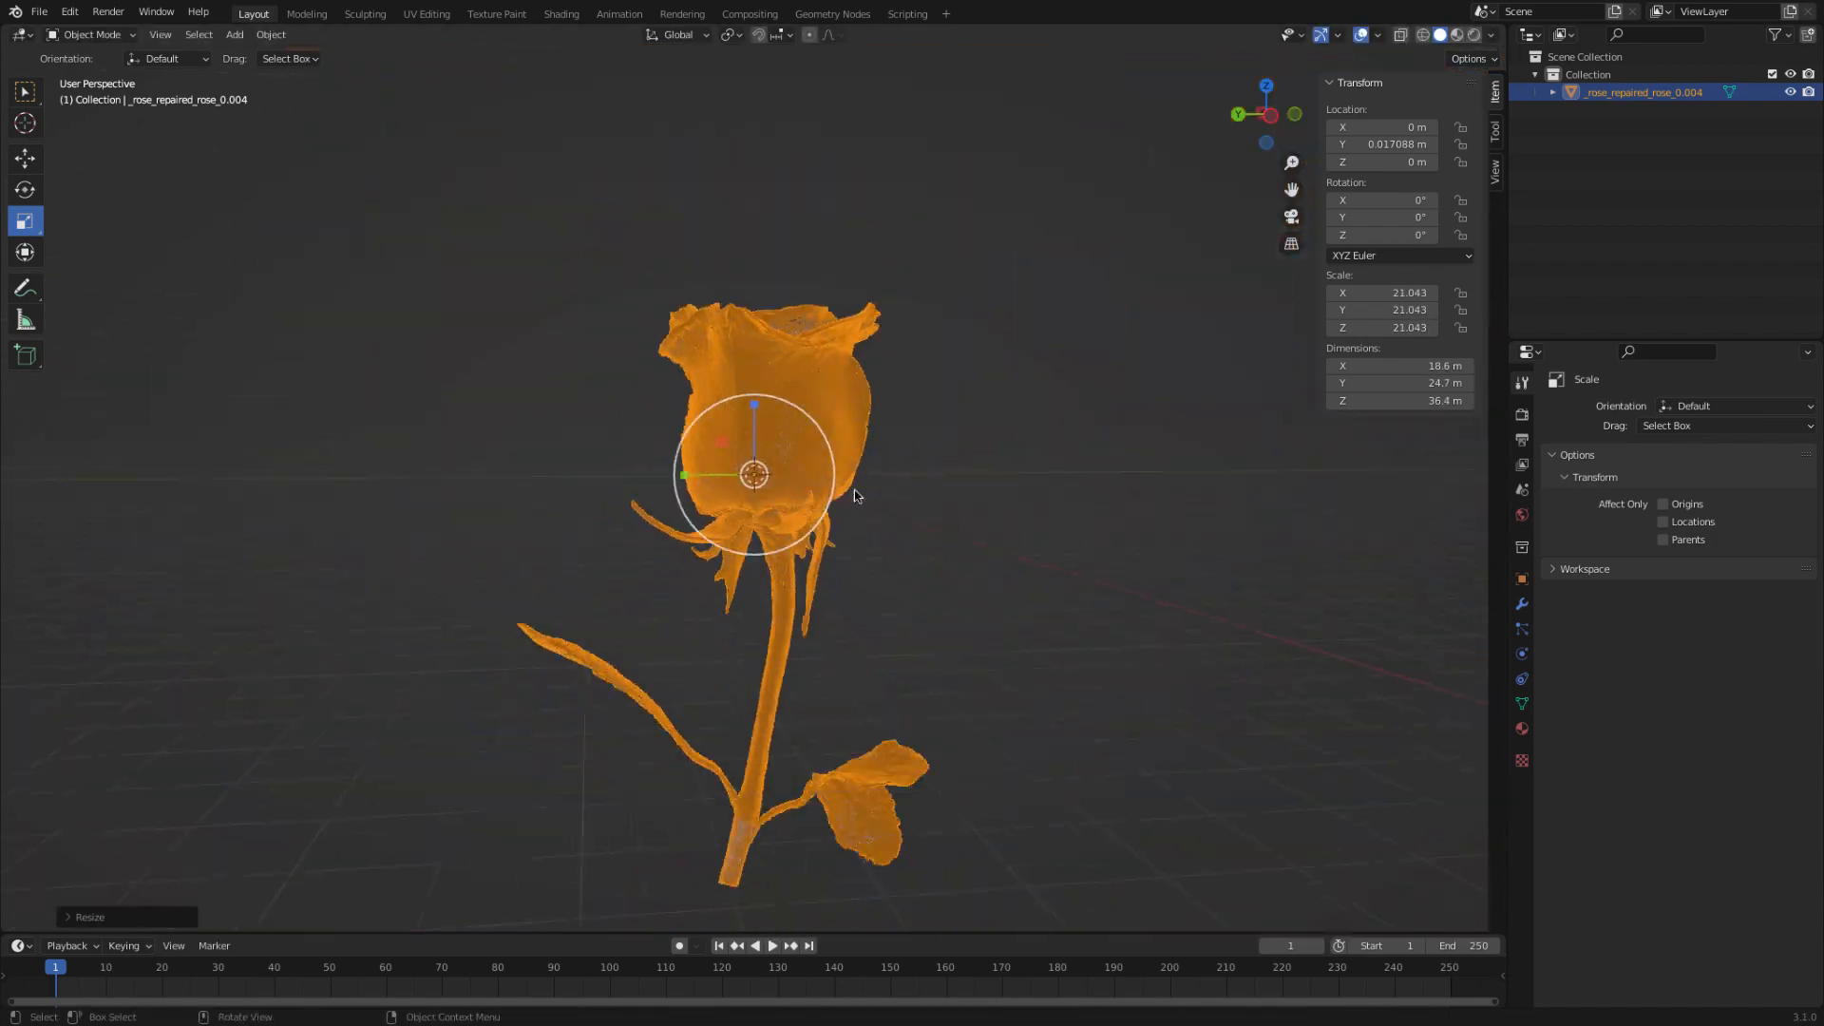
drag(838, 483, 910, 538)
scroll(910, 537, up, 3)
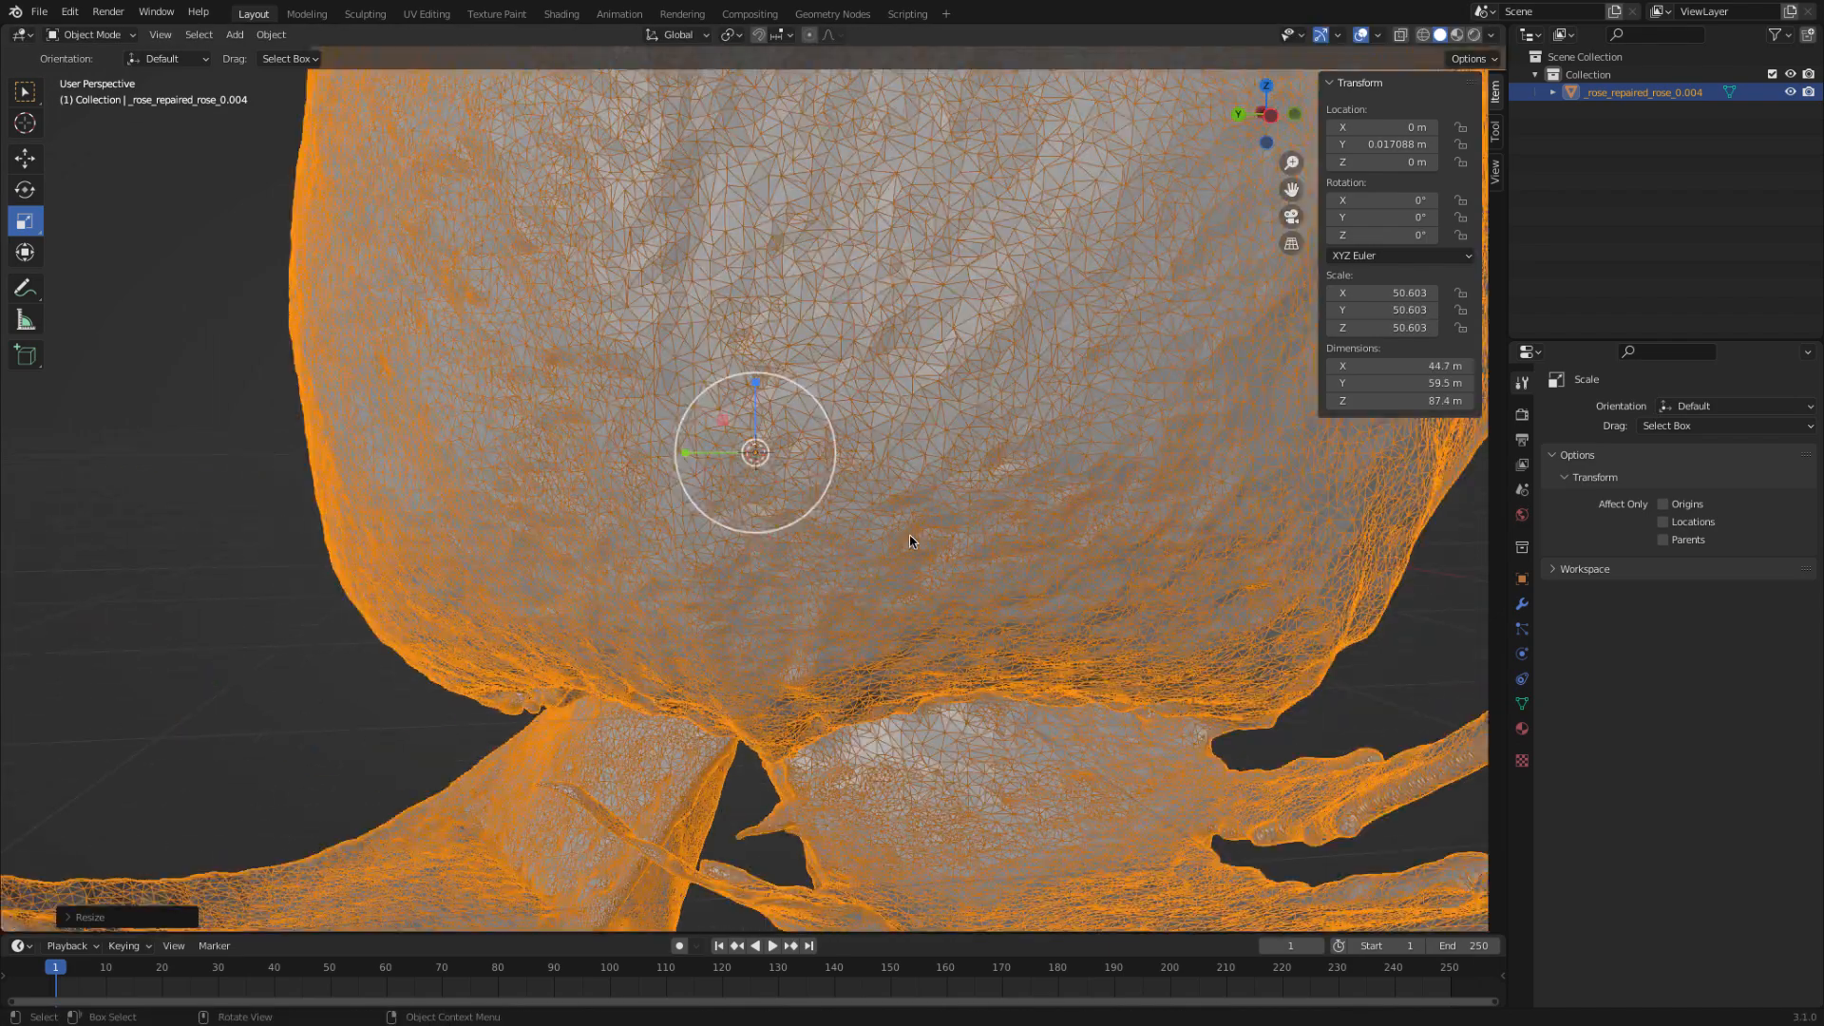
scroll(874, 513, down, 6)
drag(838, 490, 918, 577)
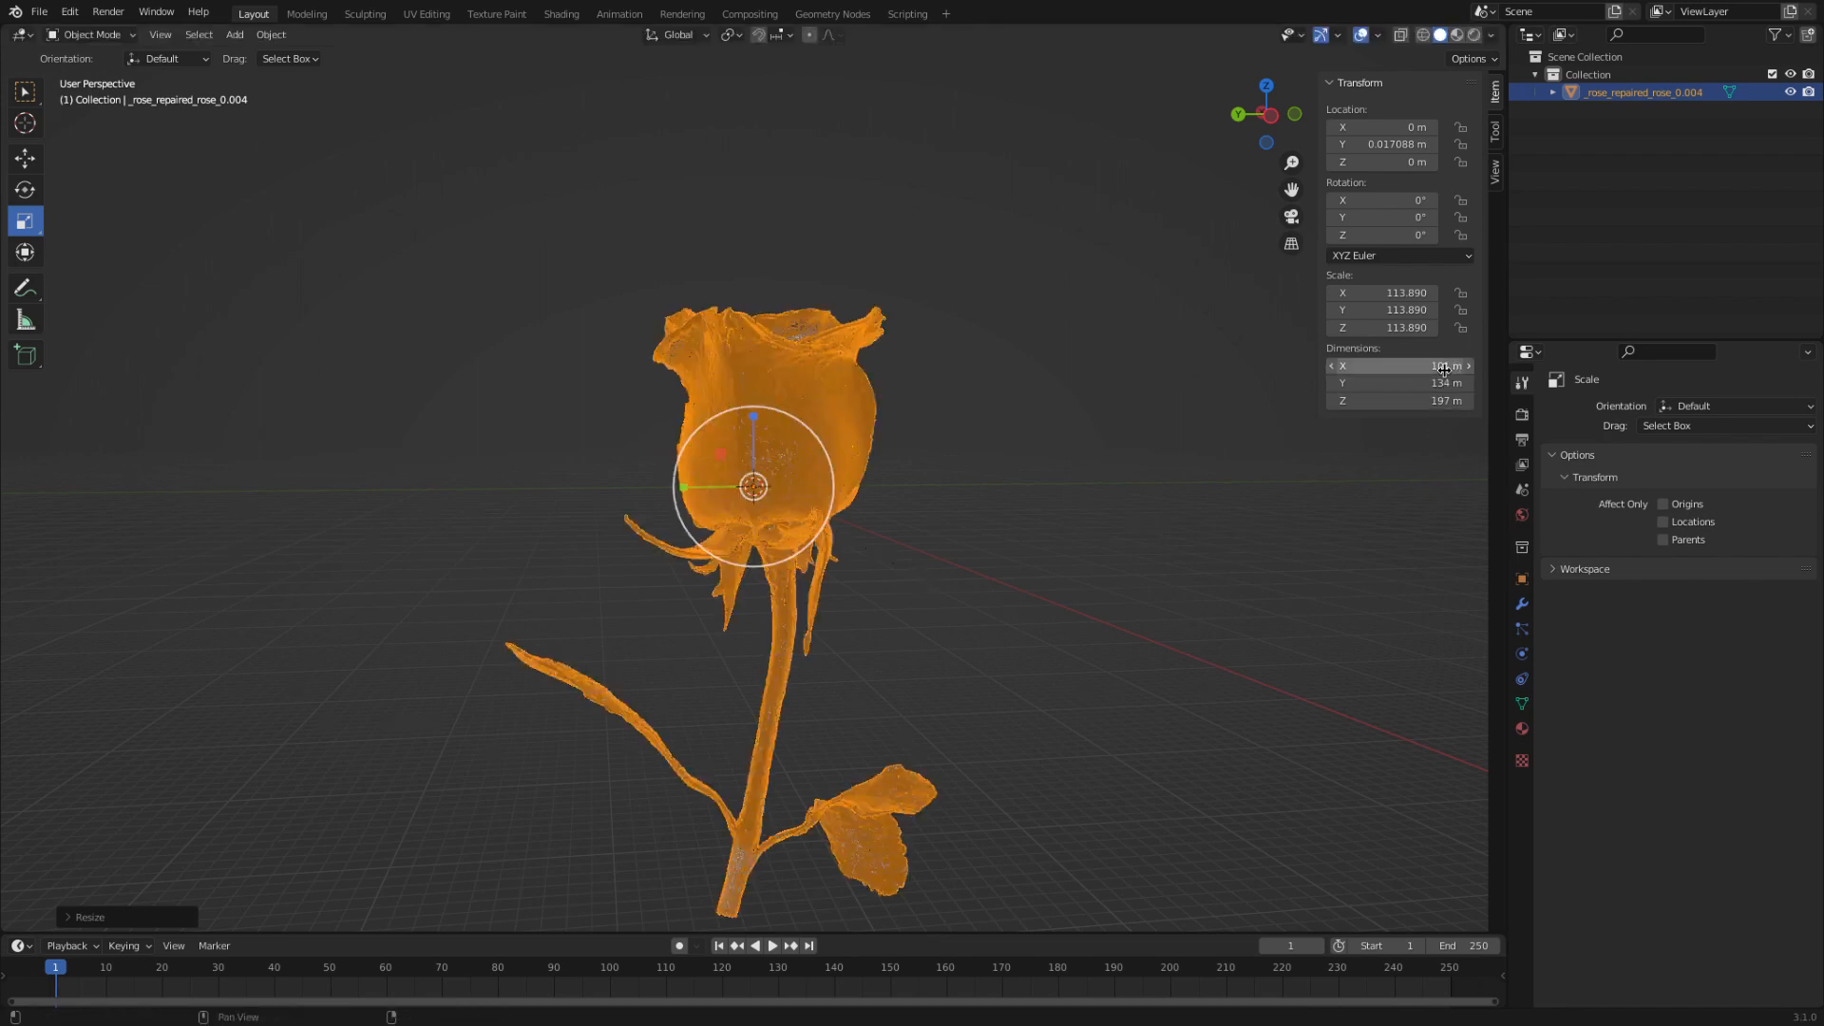
- Scale the rose back down uniformly to a factor of about 58.945, making it about 102 m tall
click(983, 380)
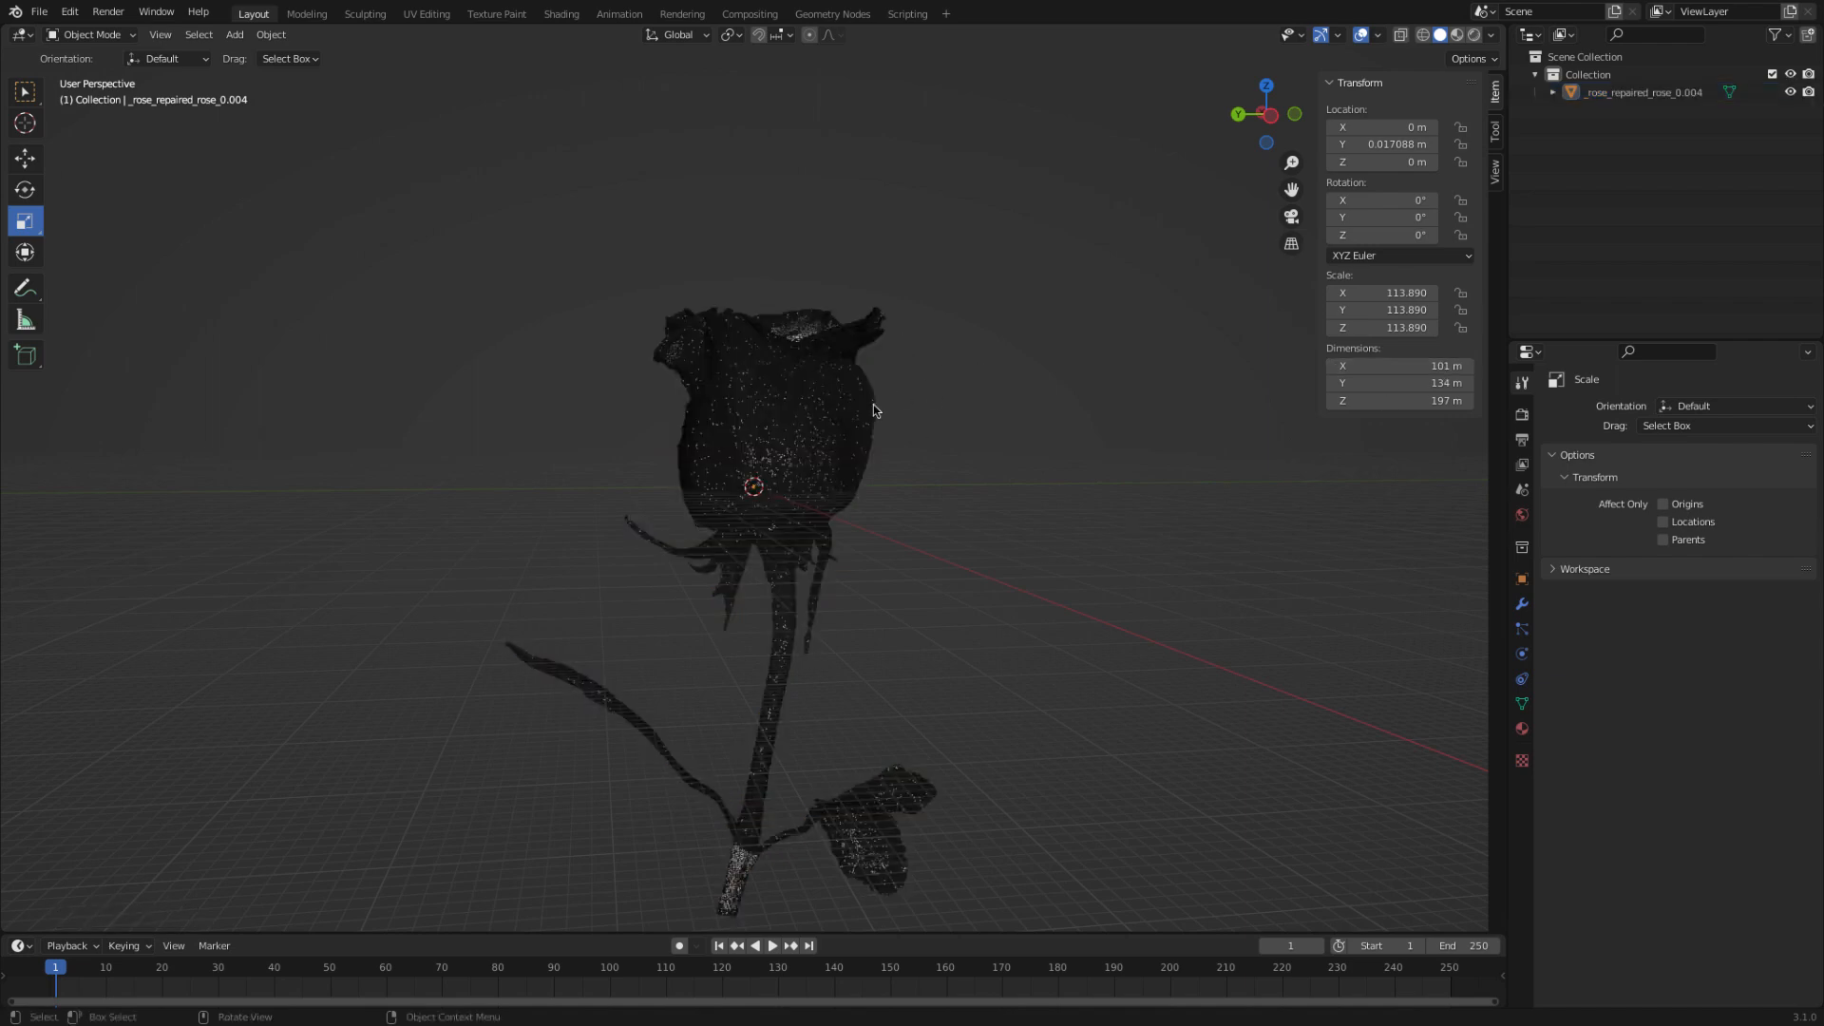
key(a)
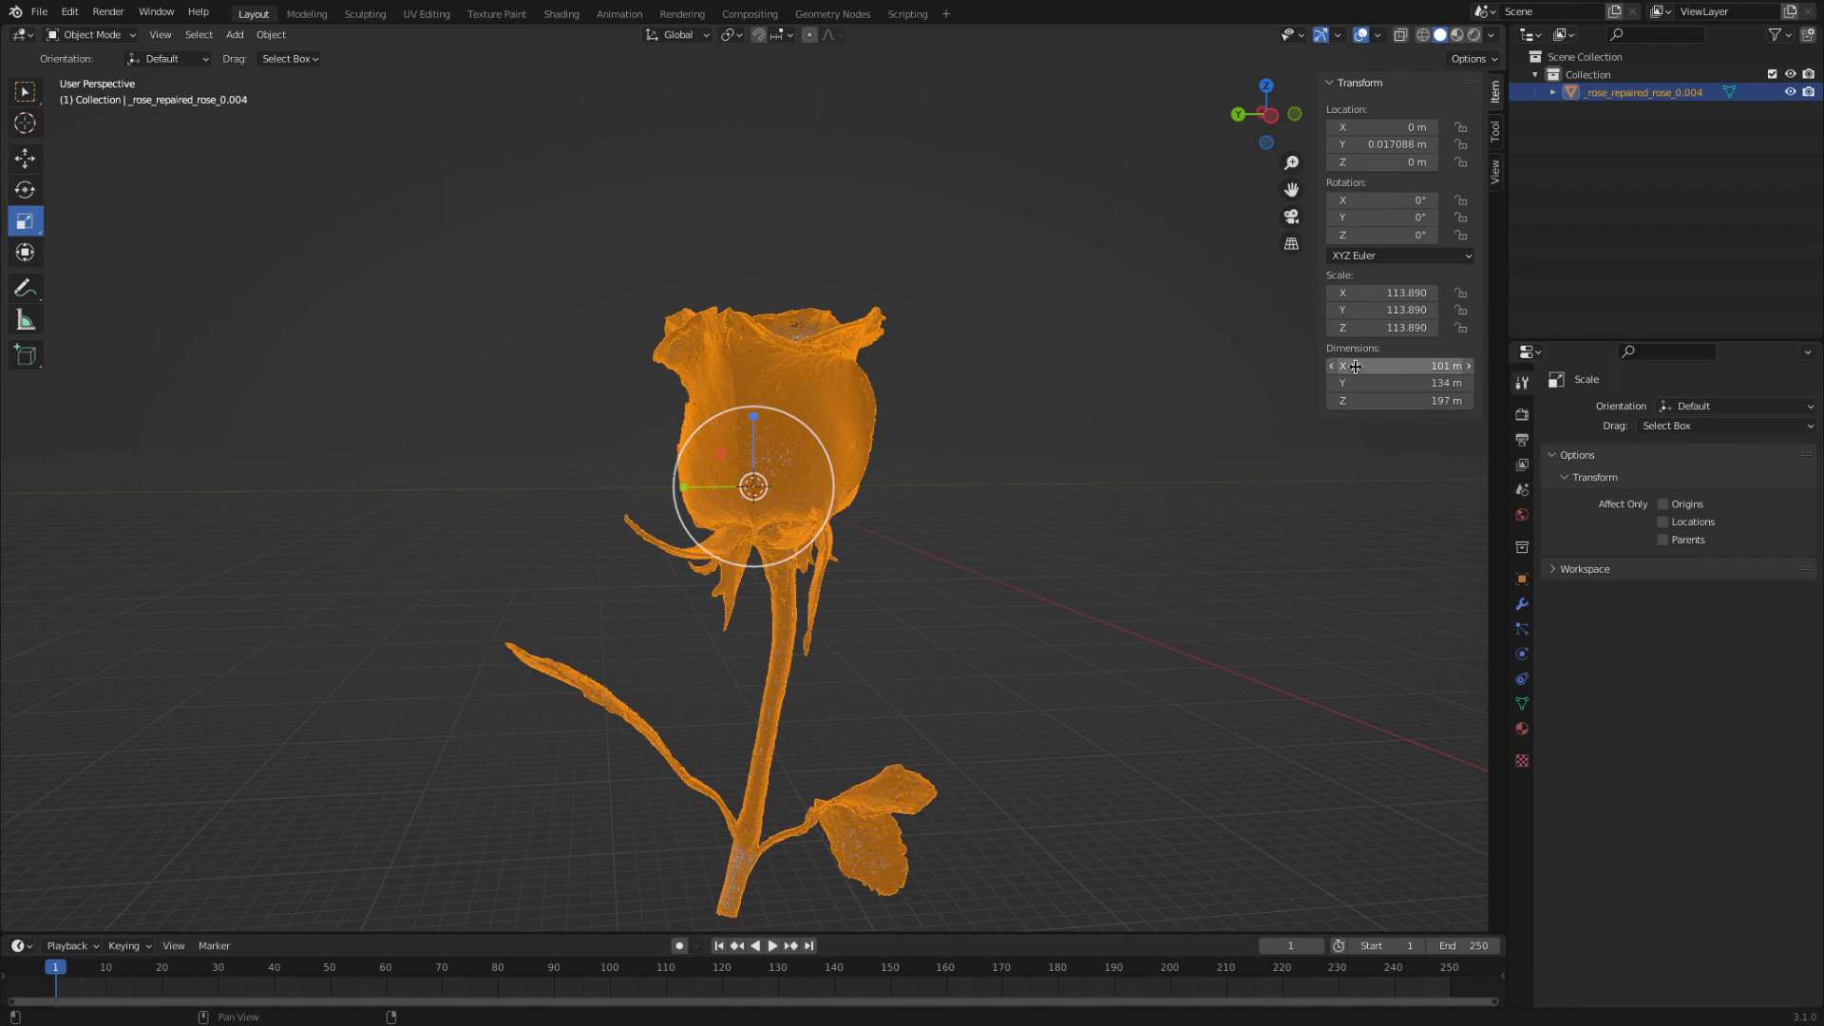
middle_drag(611, 509, 786, 493)
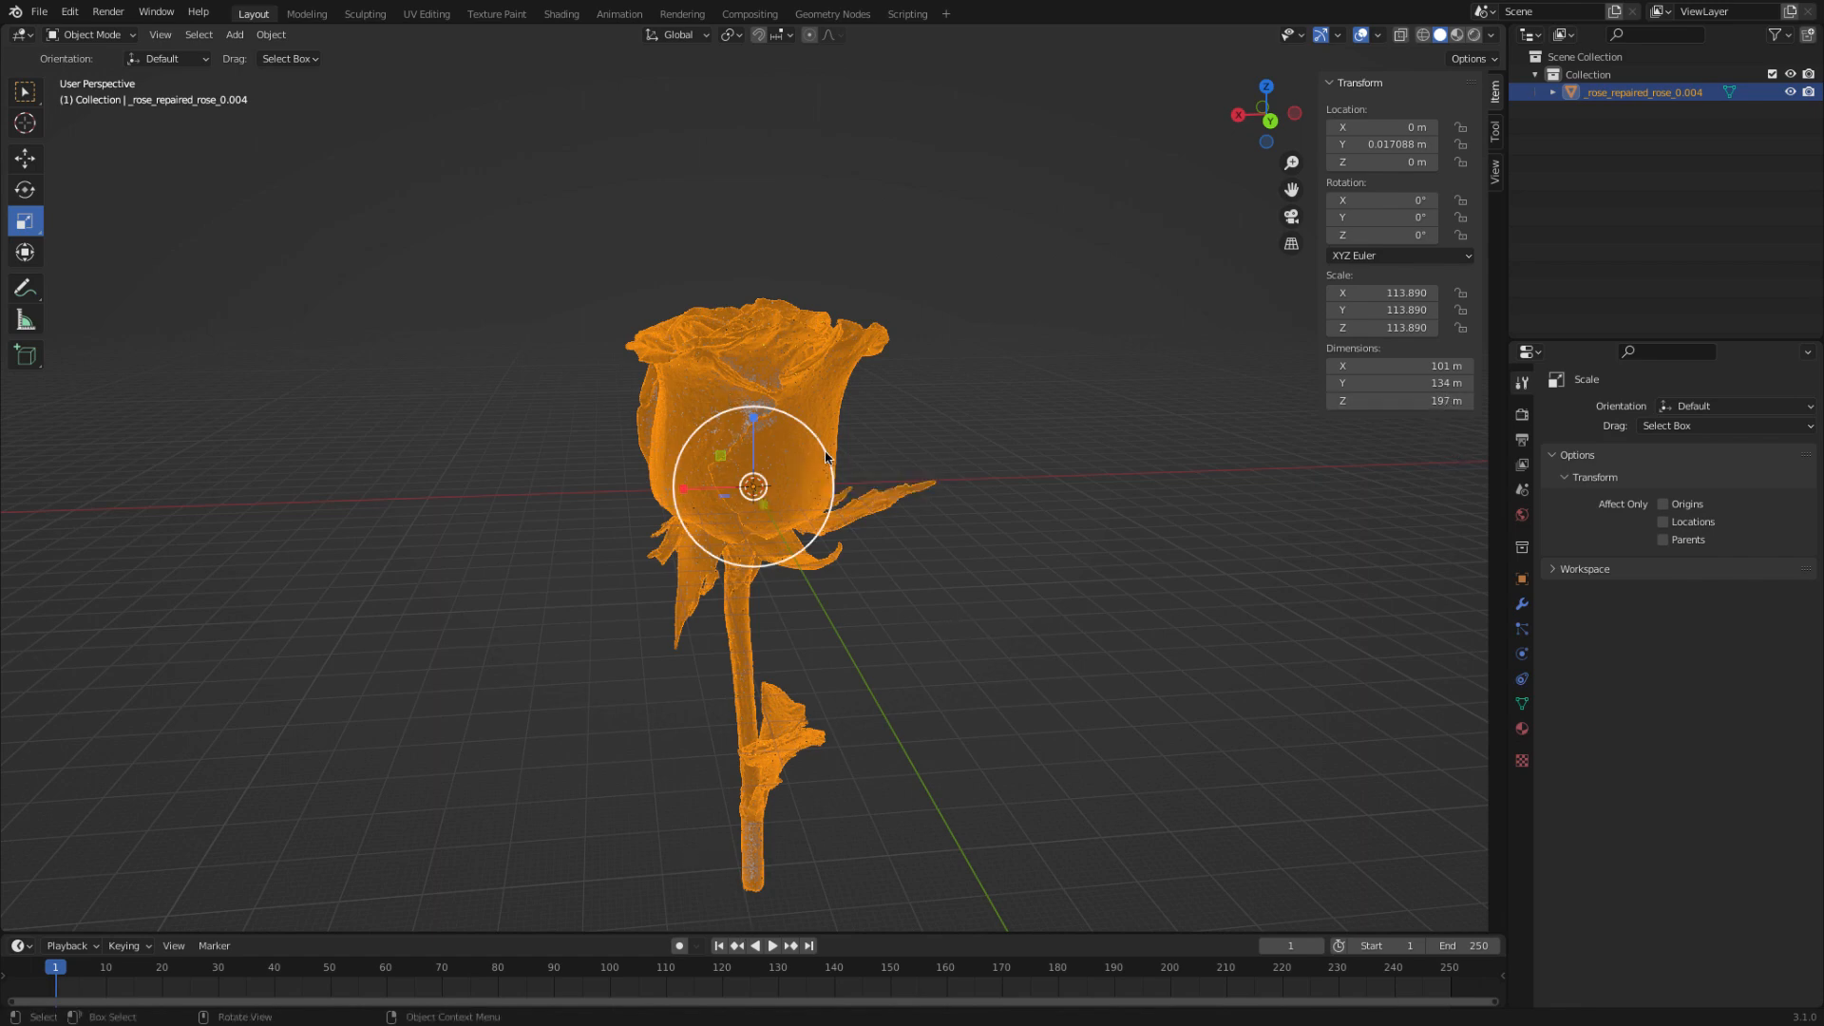
drag(825, 457, 789, 467)
click(1271, 471)
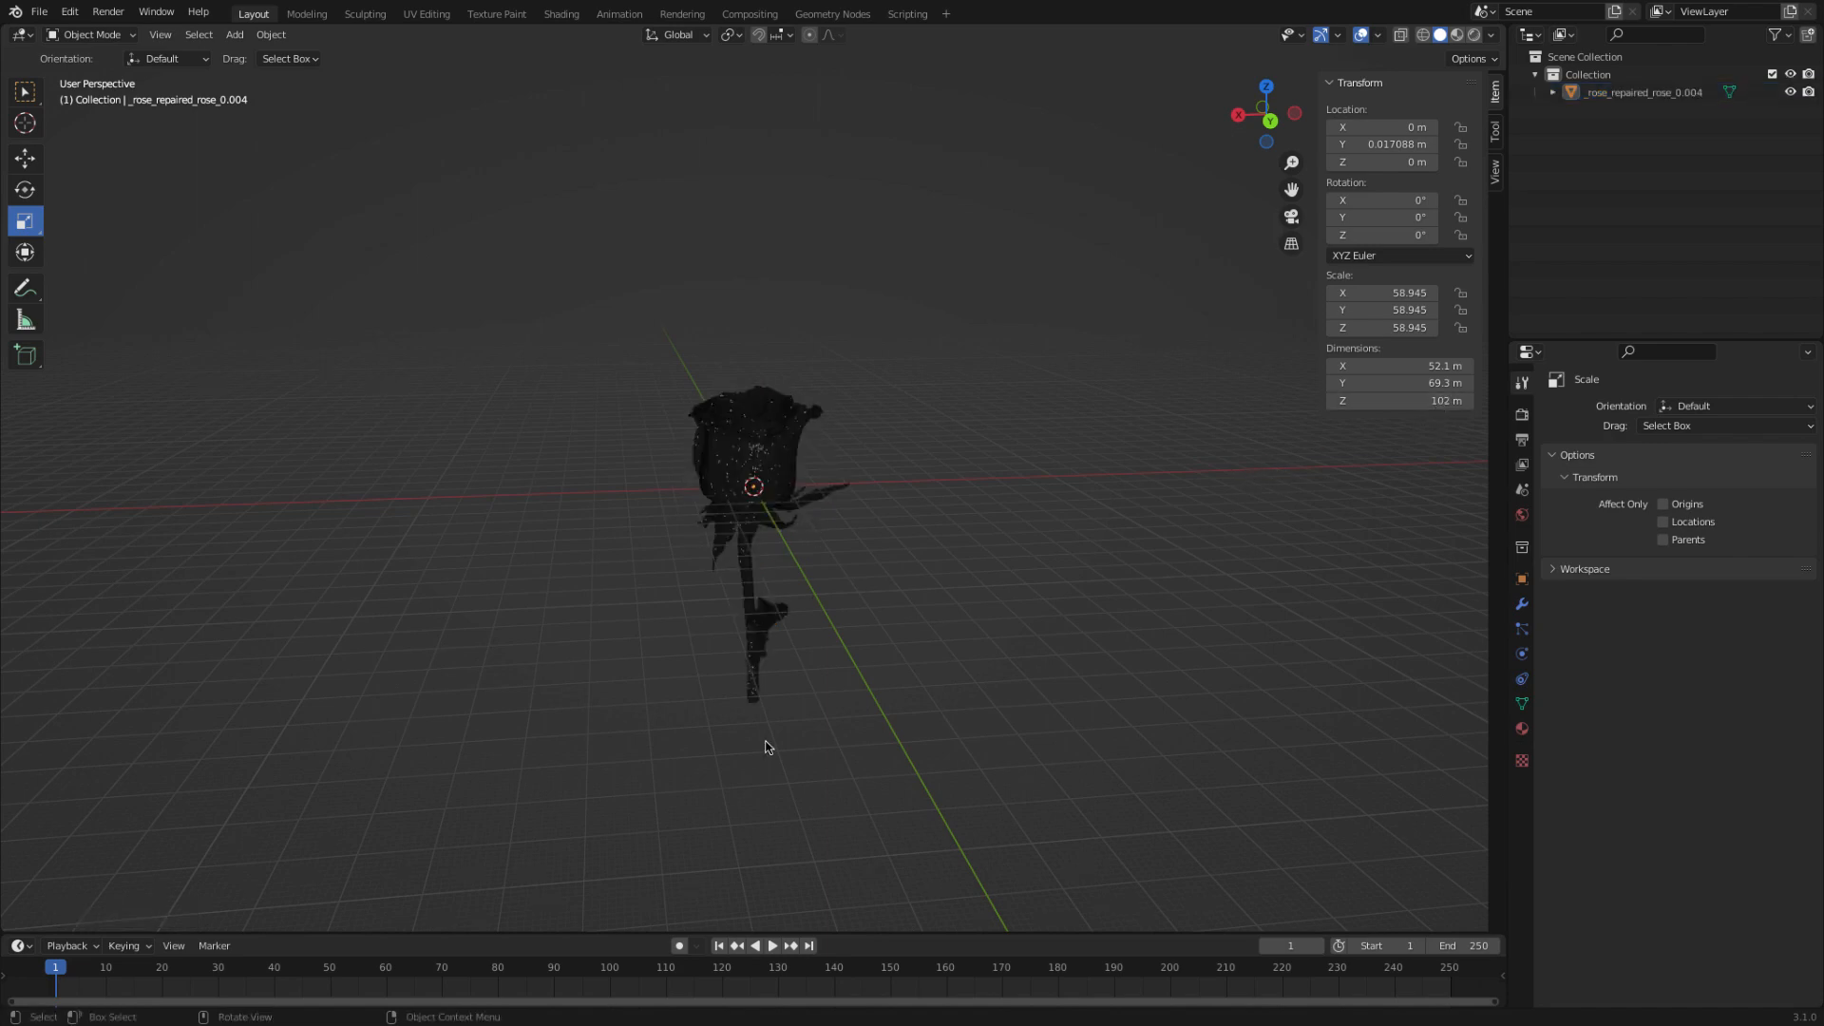
- Select the rose and apply its rotation and scale
middle_drag(1166, 563, 990, 544)
scroll(990, 543, up, 4)
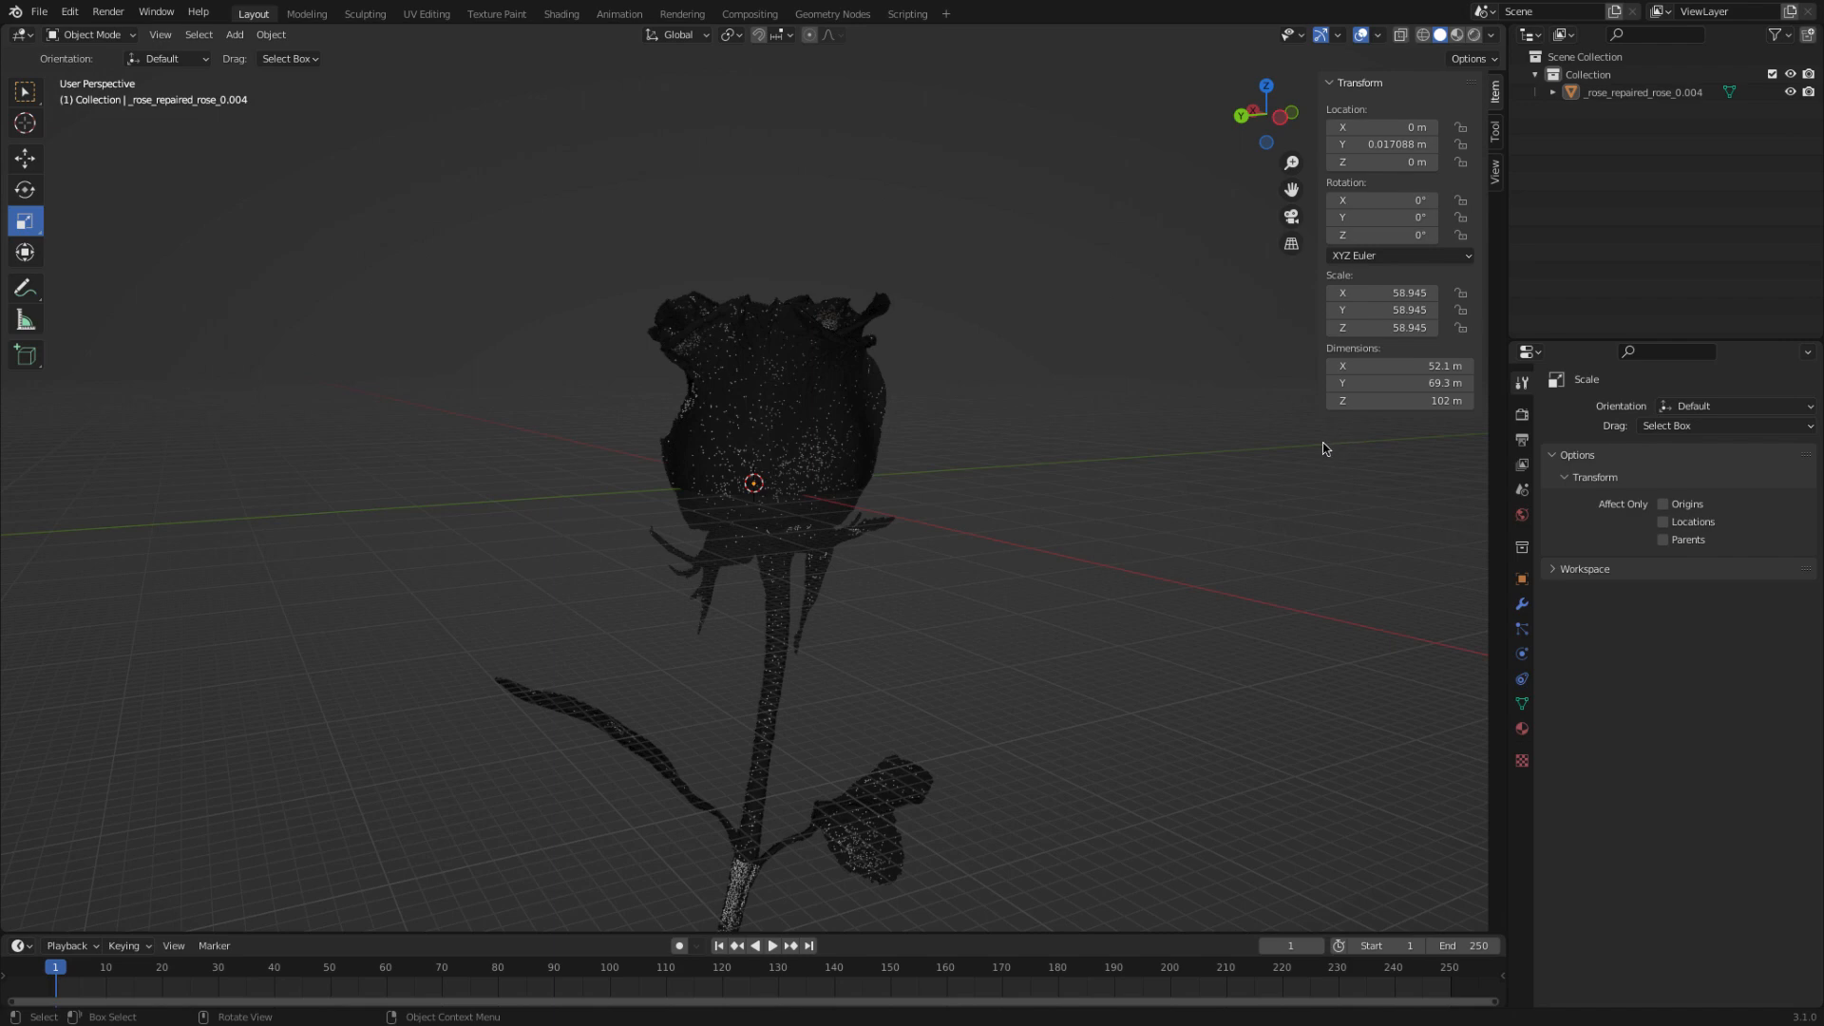
middle_drag(1113, 437, 944, 469)
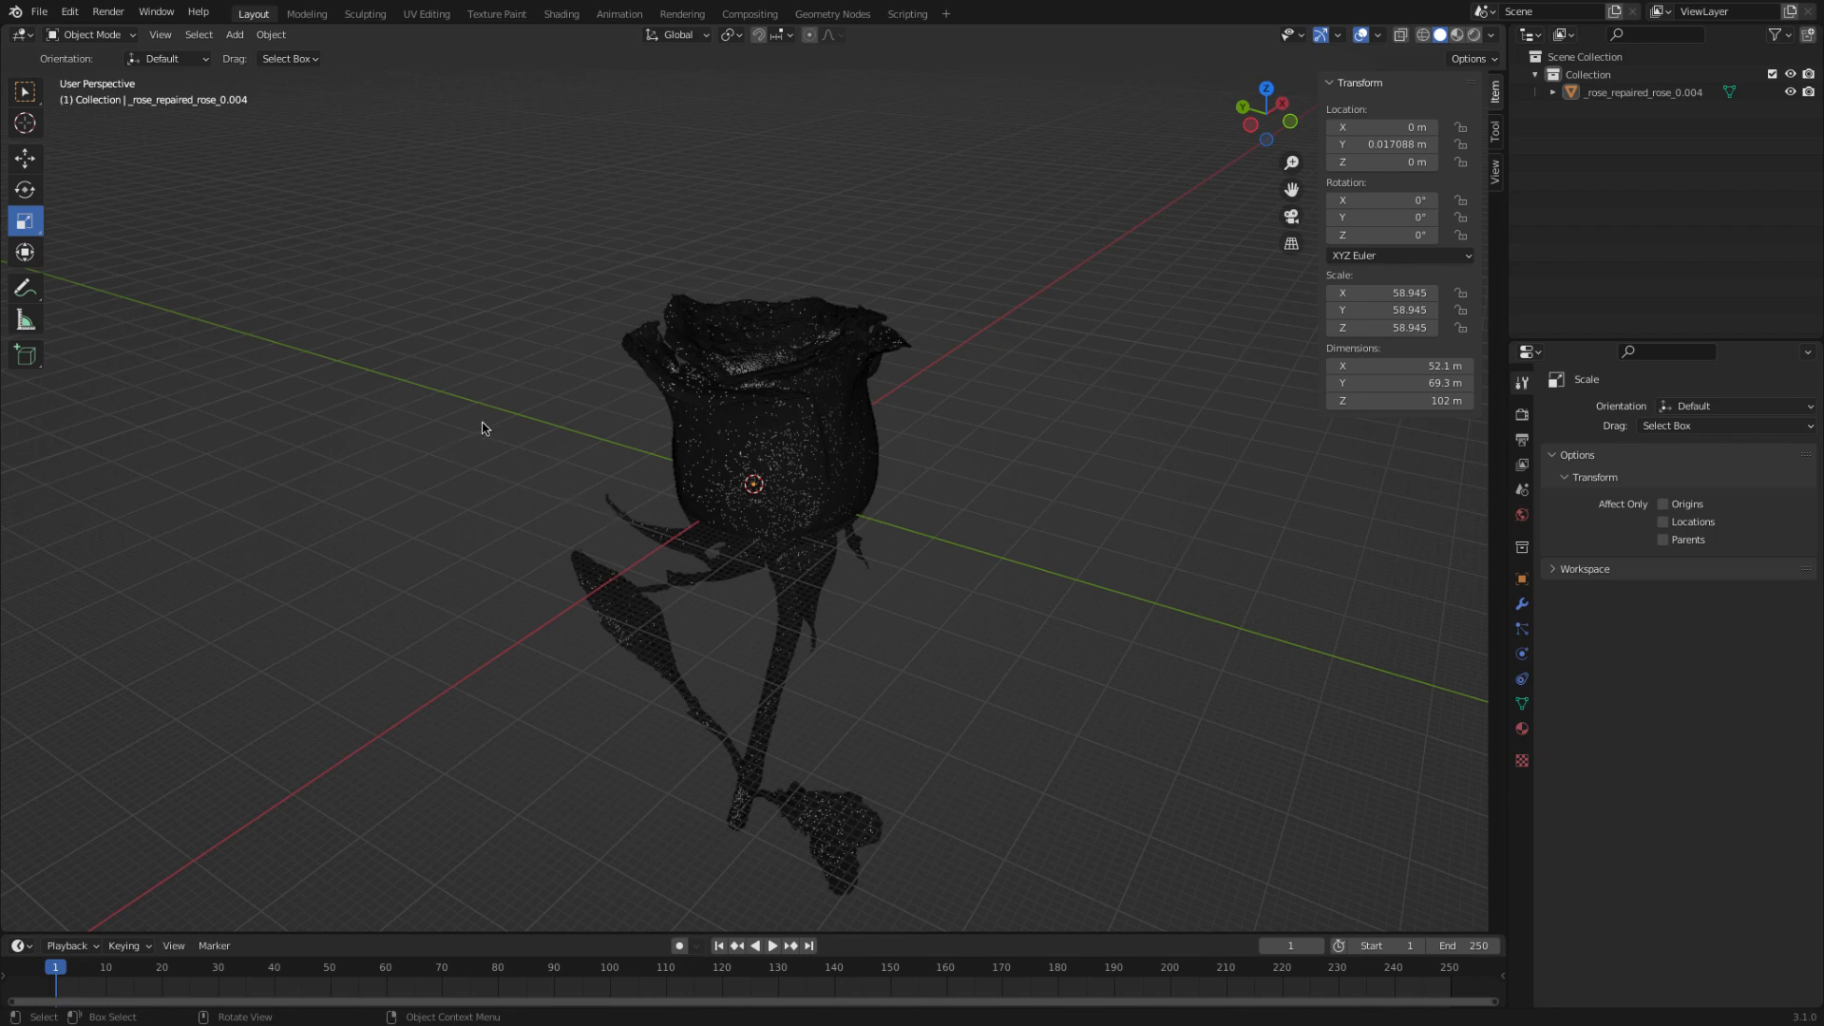
click(722, 439)
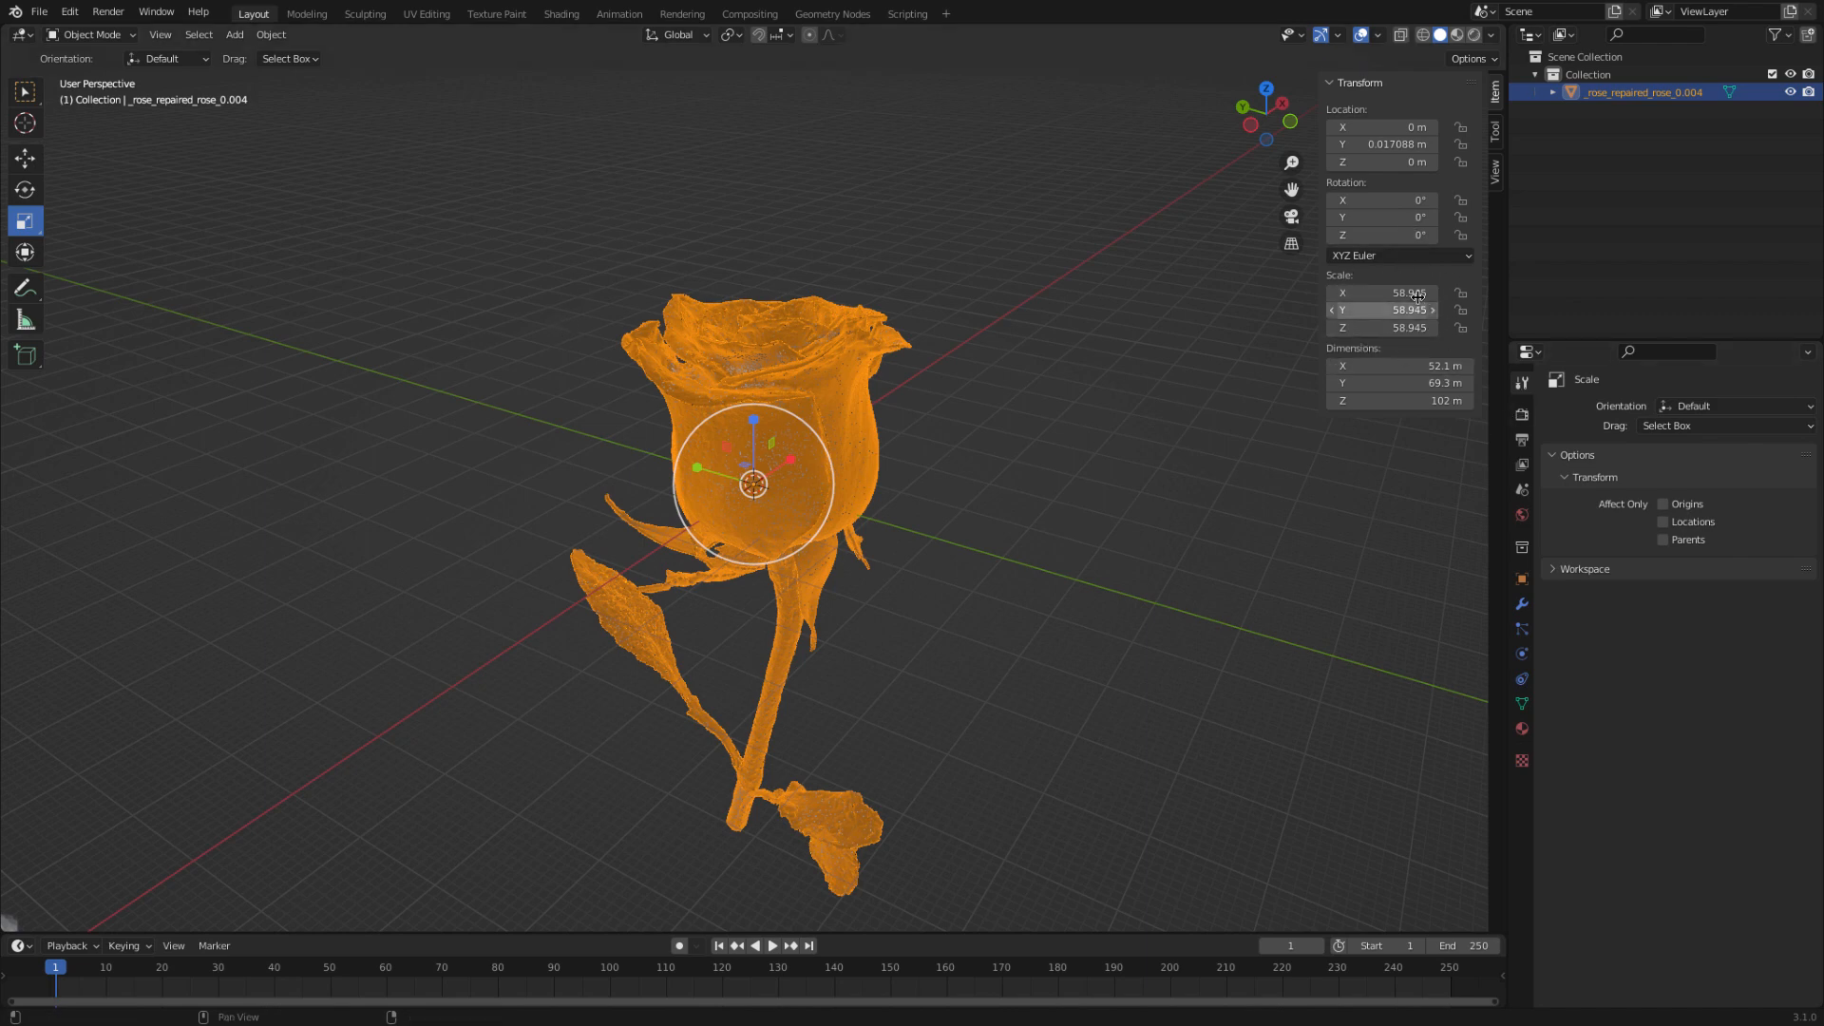
click(271, 34)
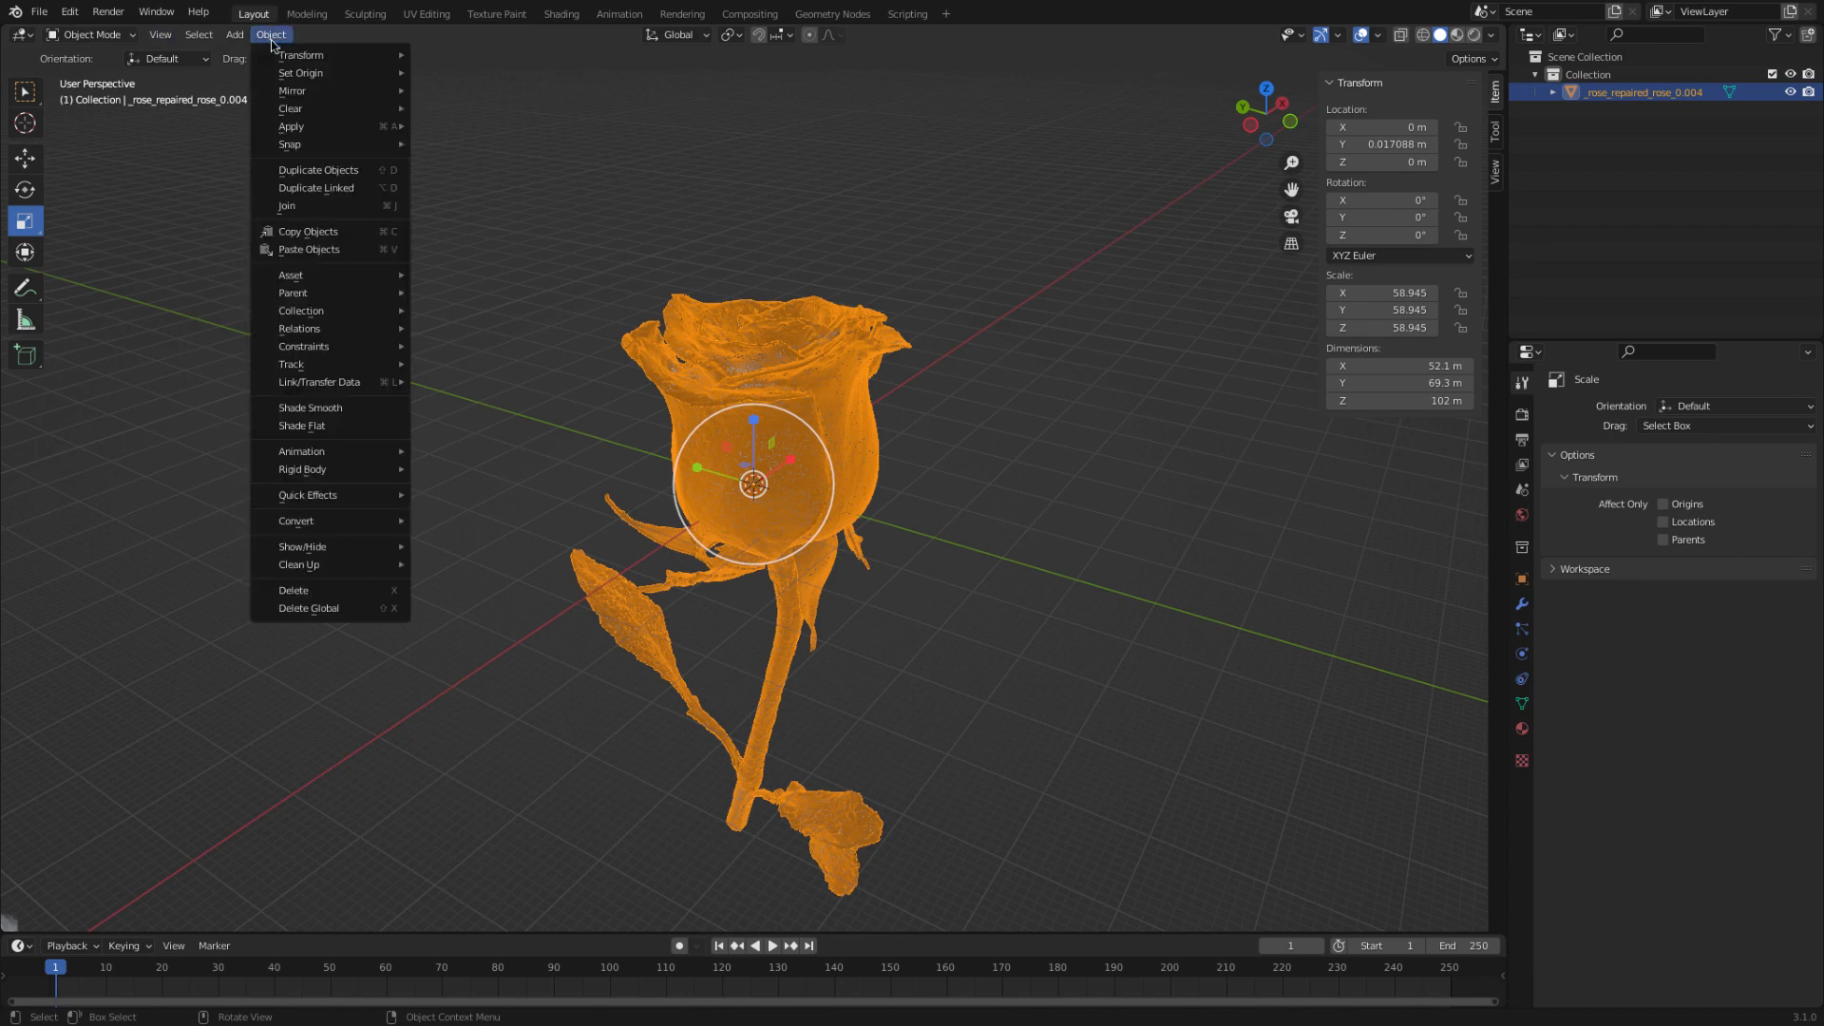
mouse_move(297, 125)
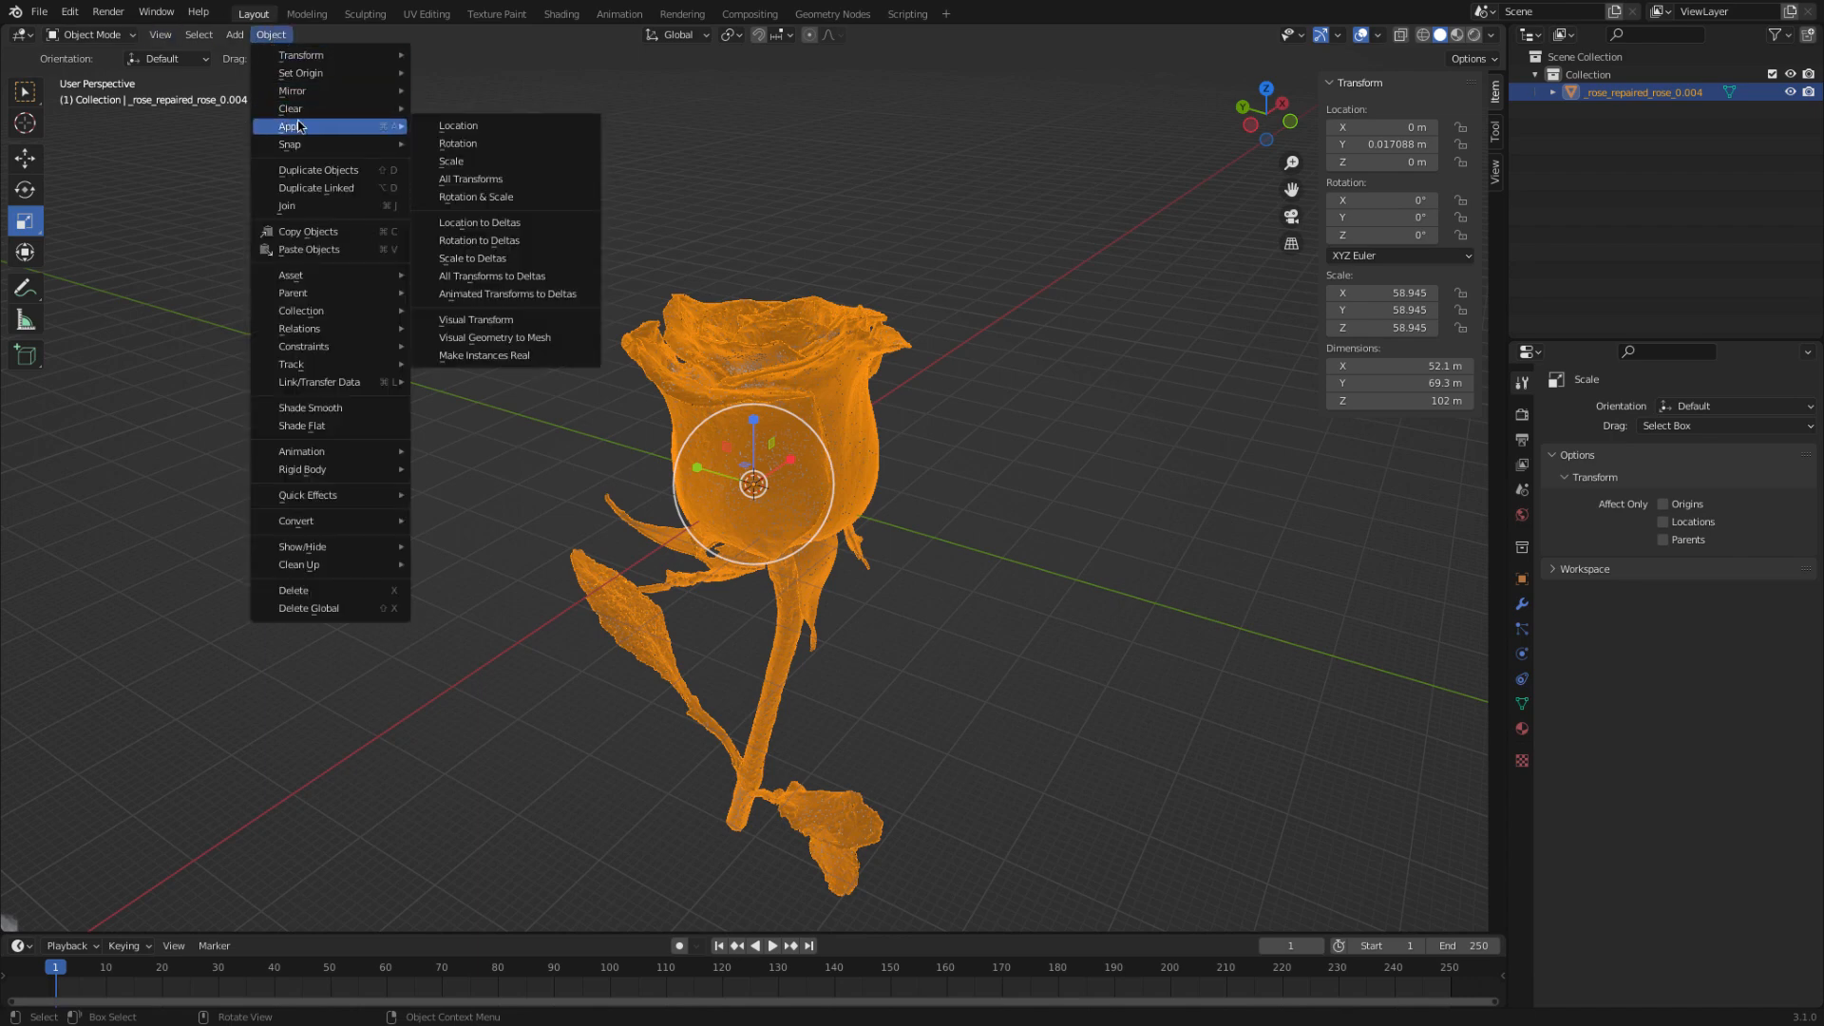
click(497, 196)
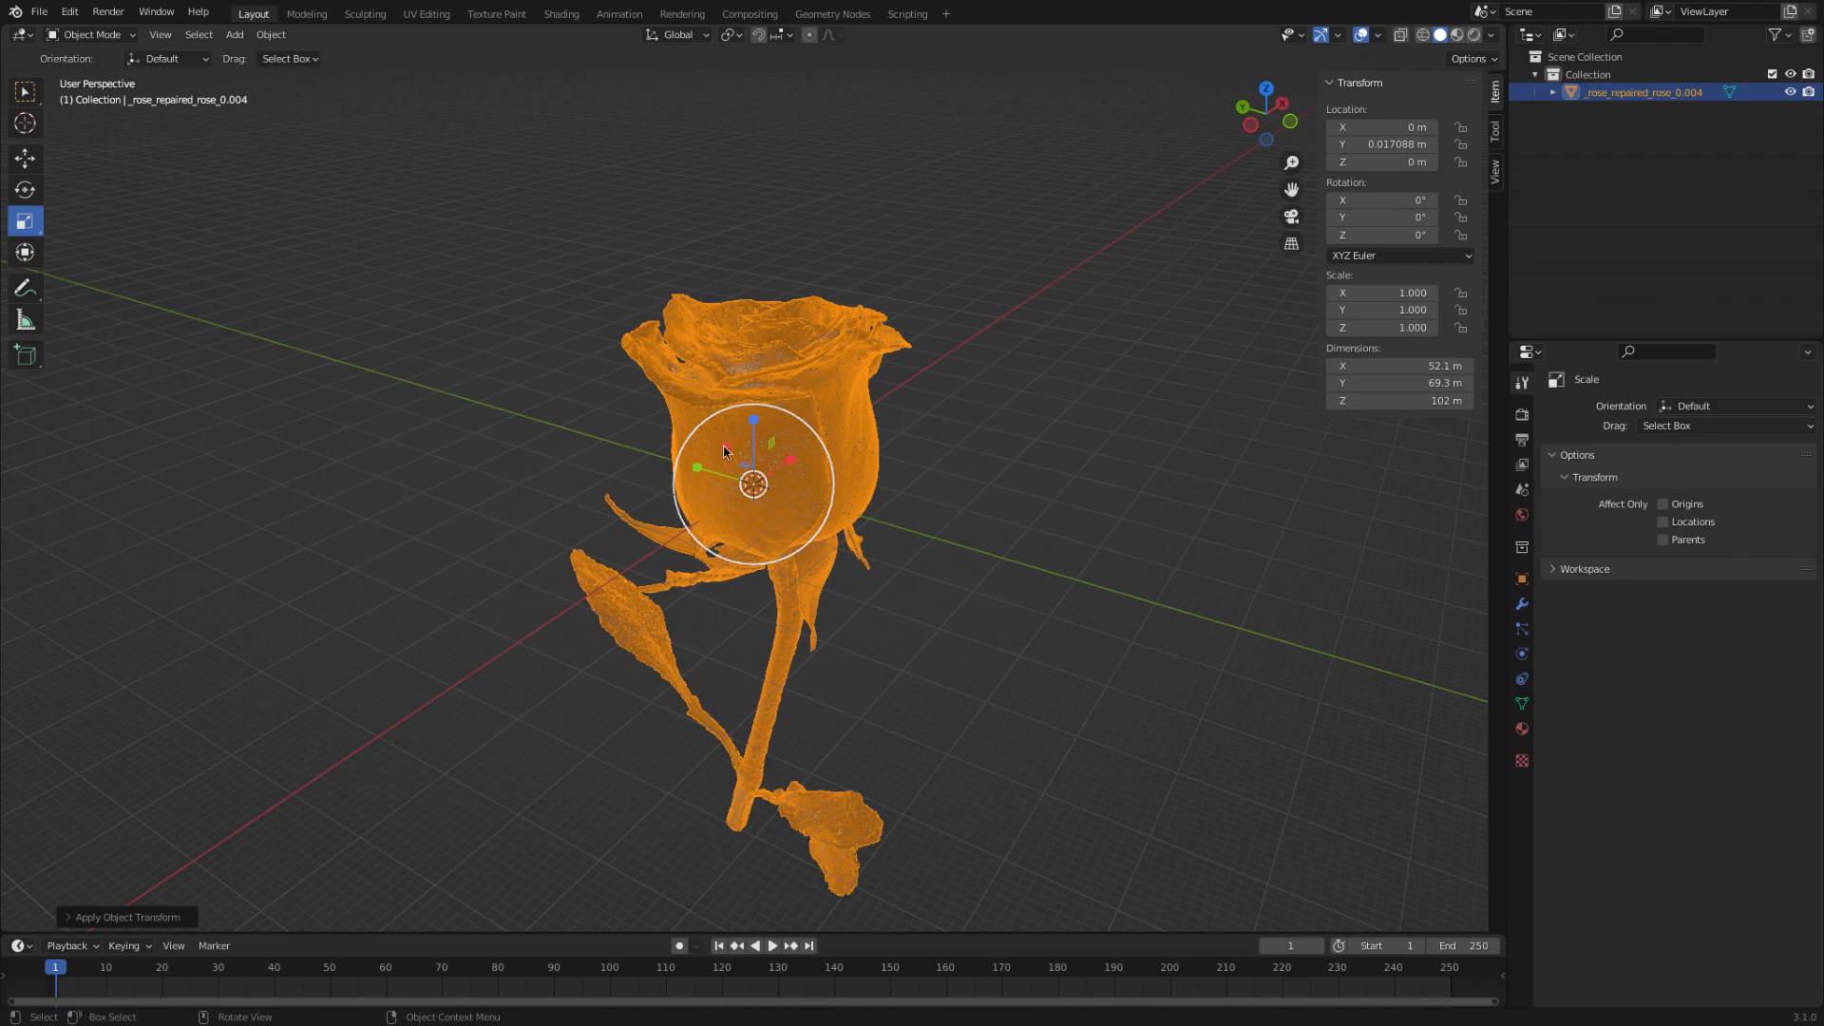
- Save the scene on the Desktop over the existing rose.blend and reselect the rose
key(alt+a)
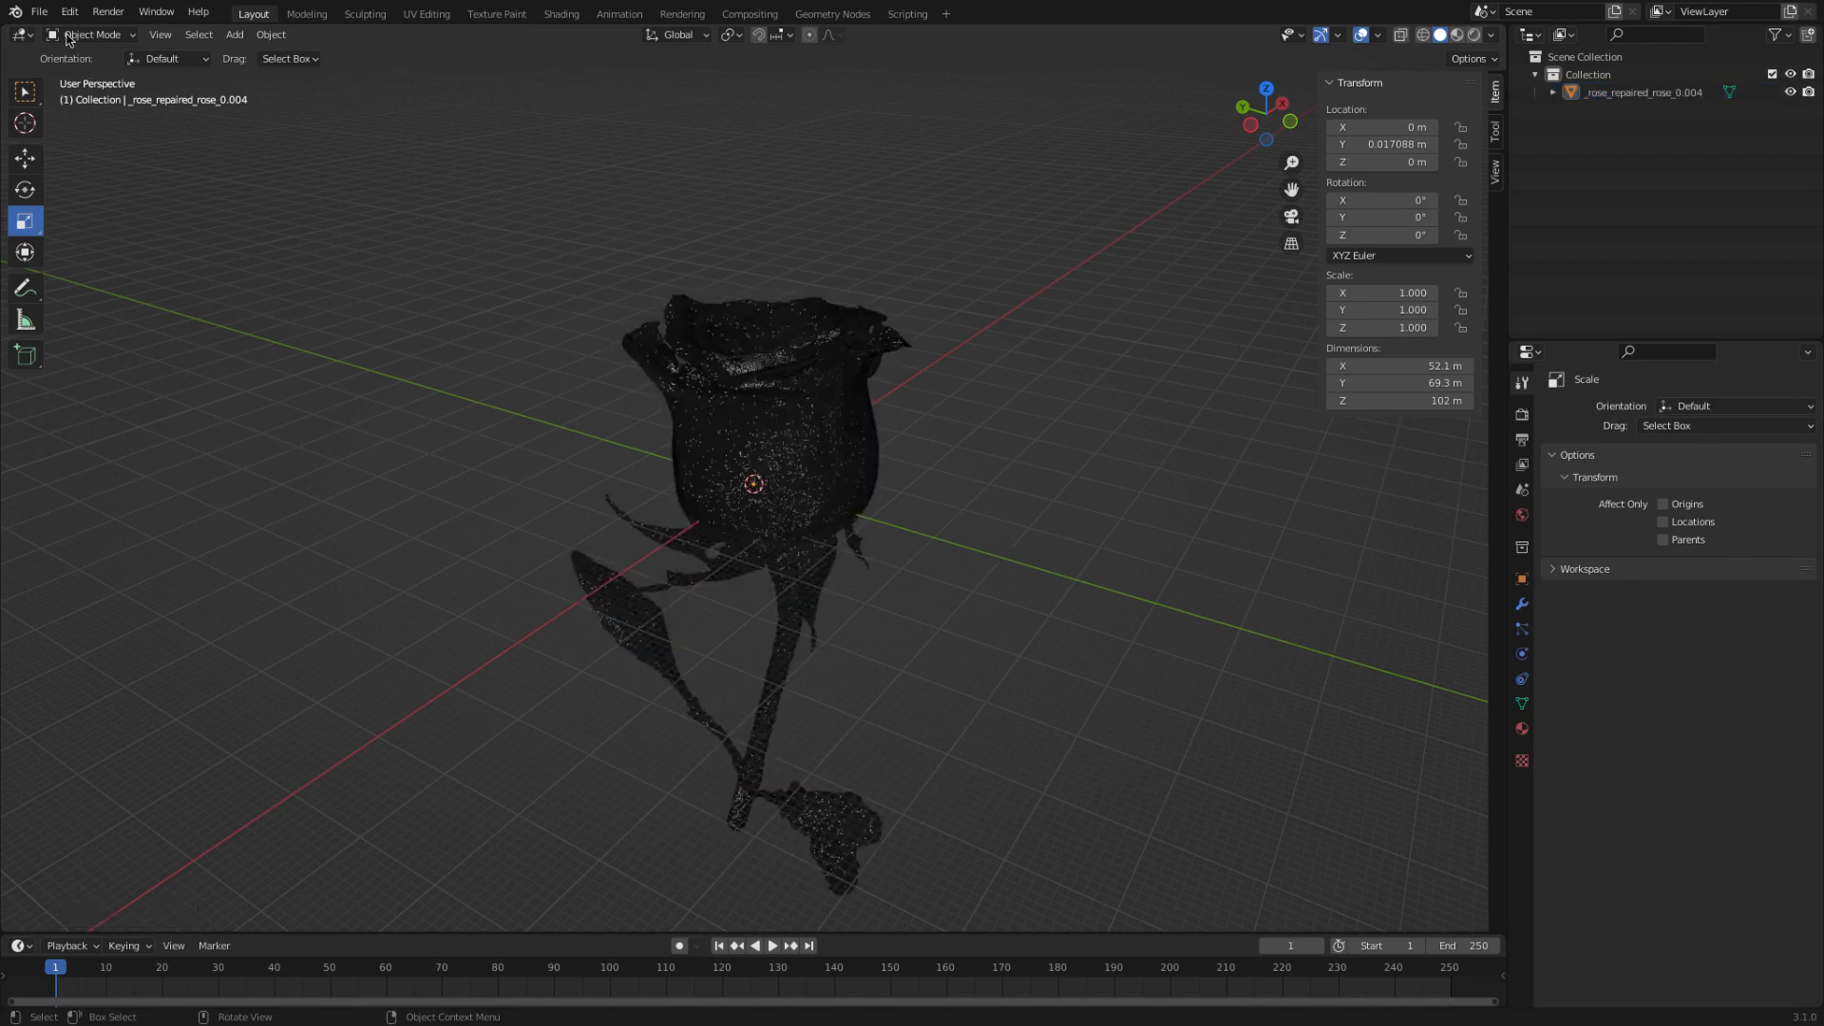
click(39, 11)
click(68, 143)
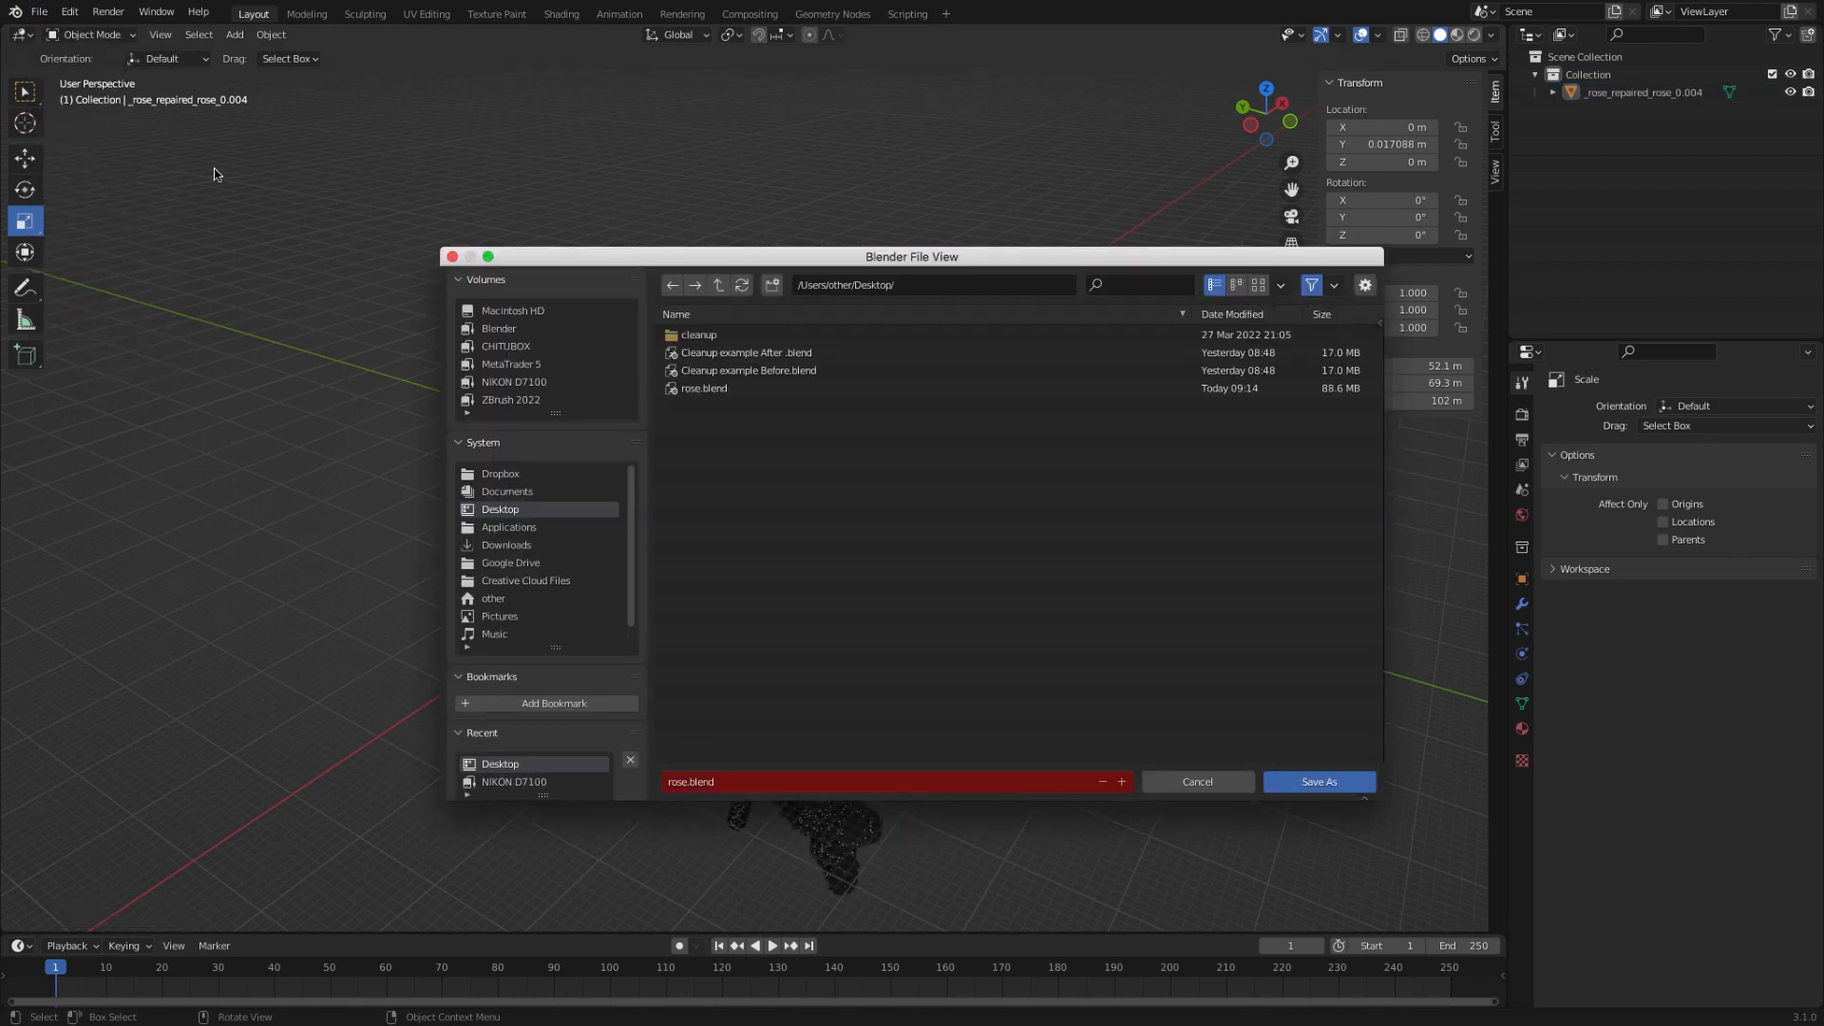
click(1311, 783)
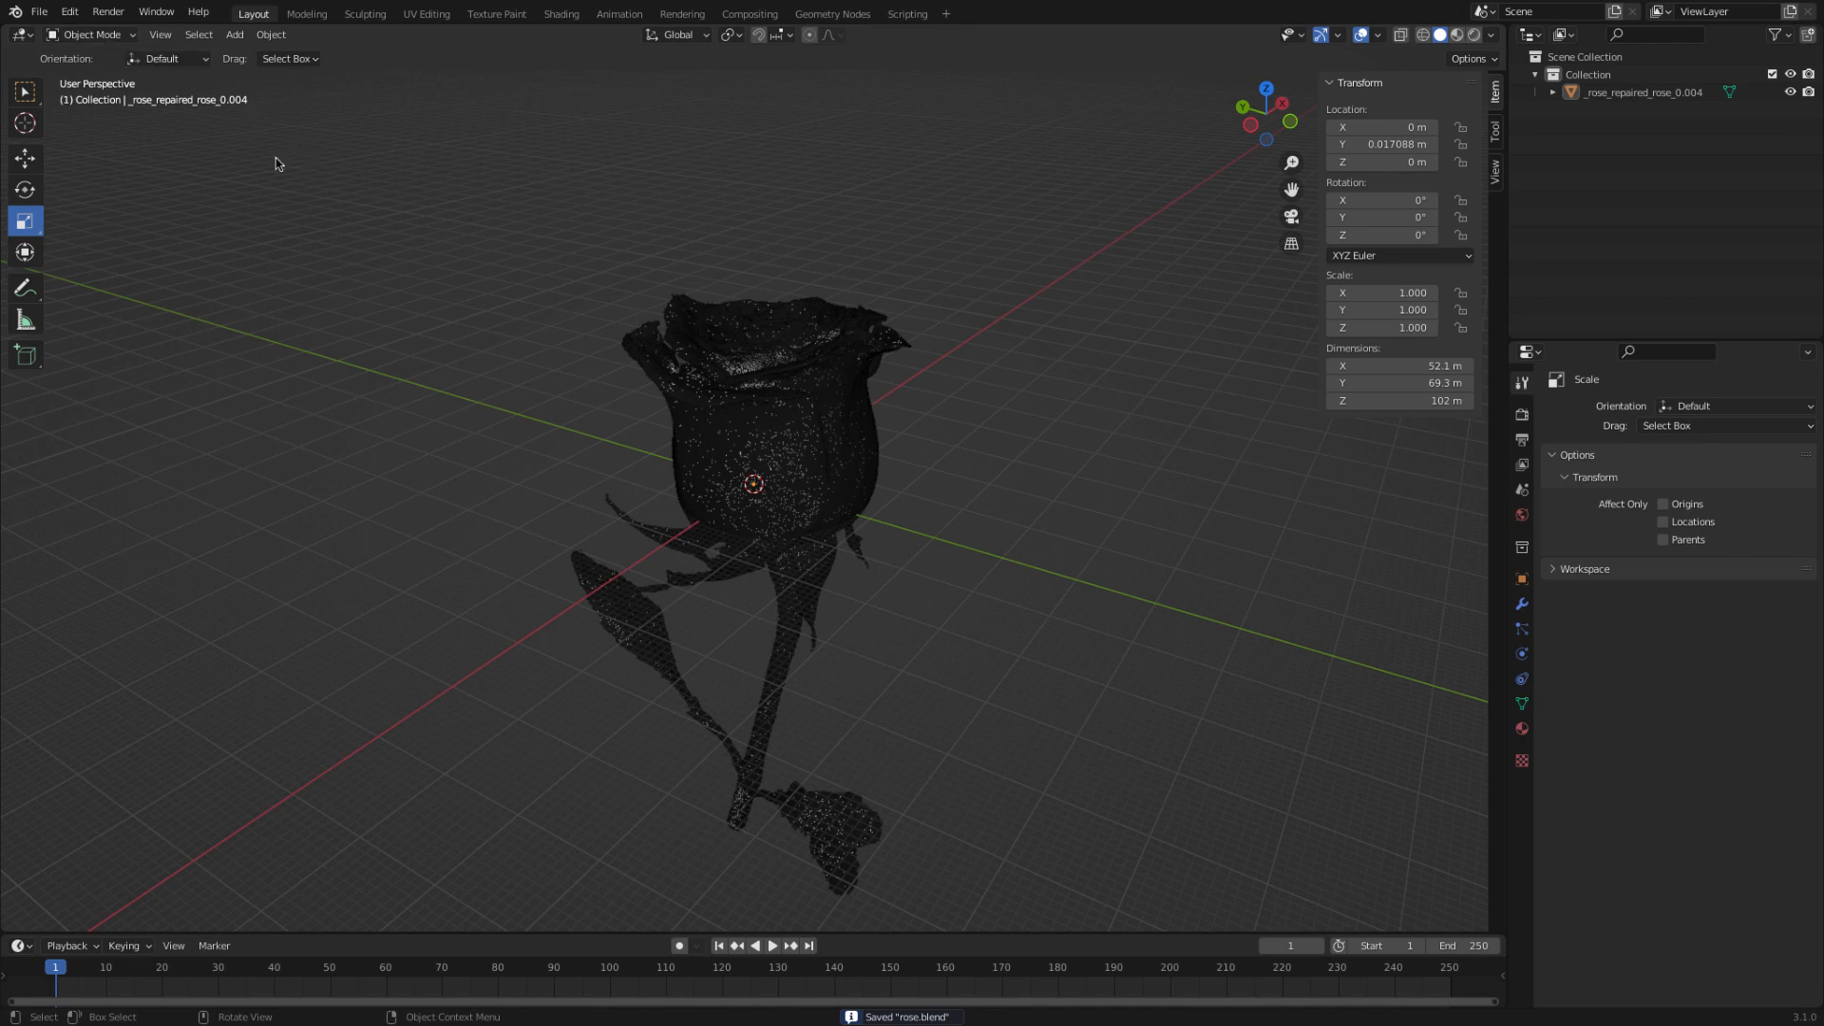
click(692, 393)
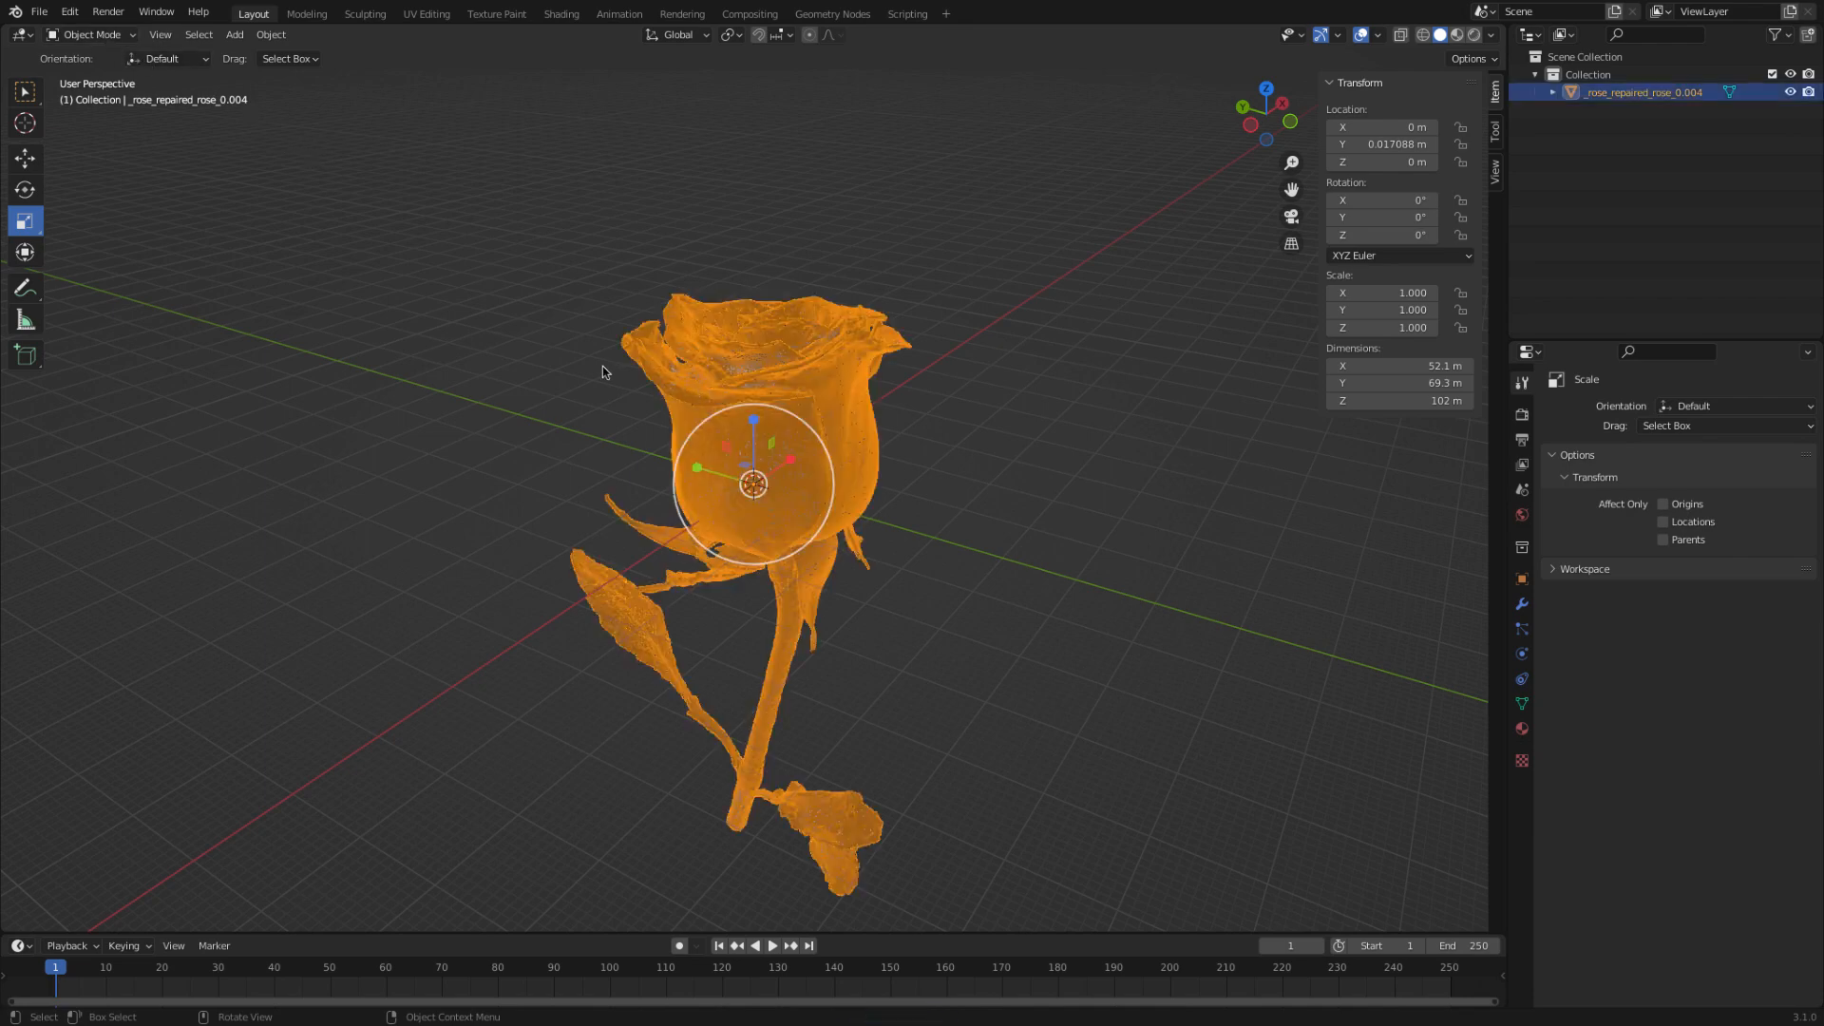
click(39, 11)
mouse_move(94, 270)
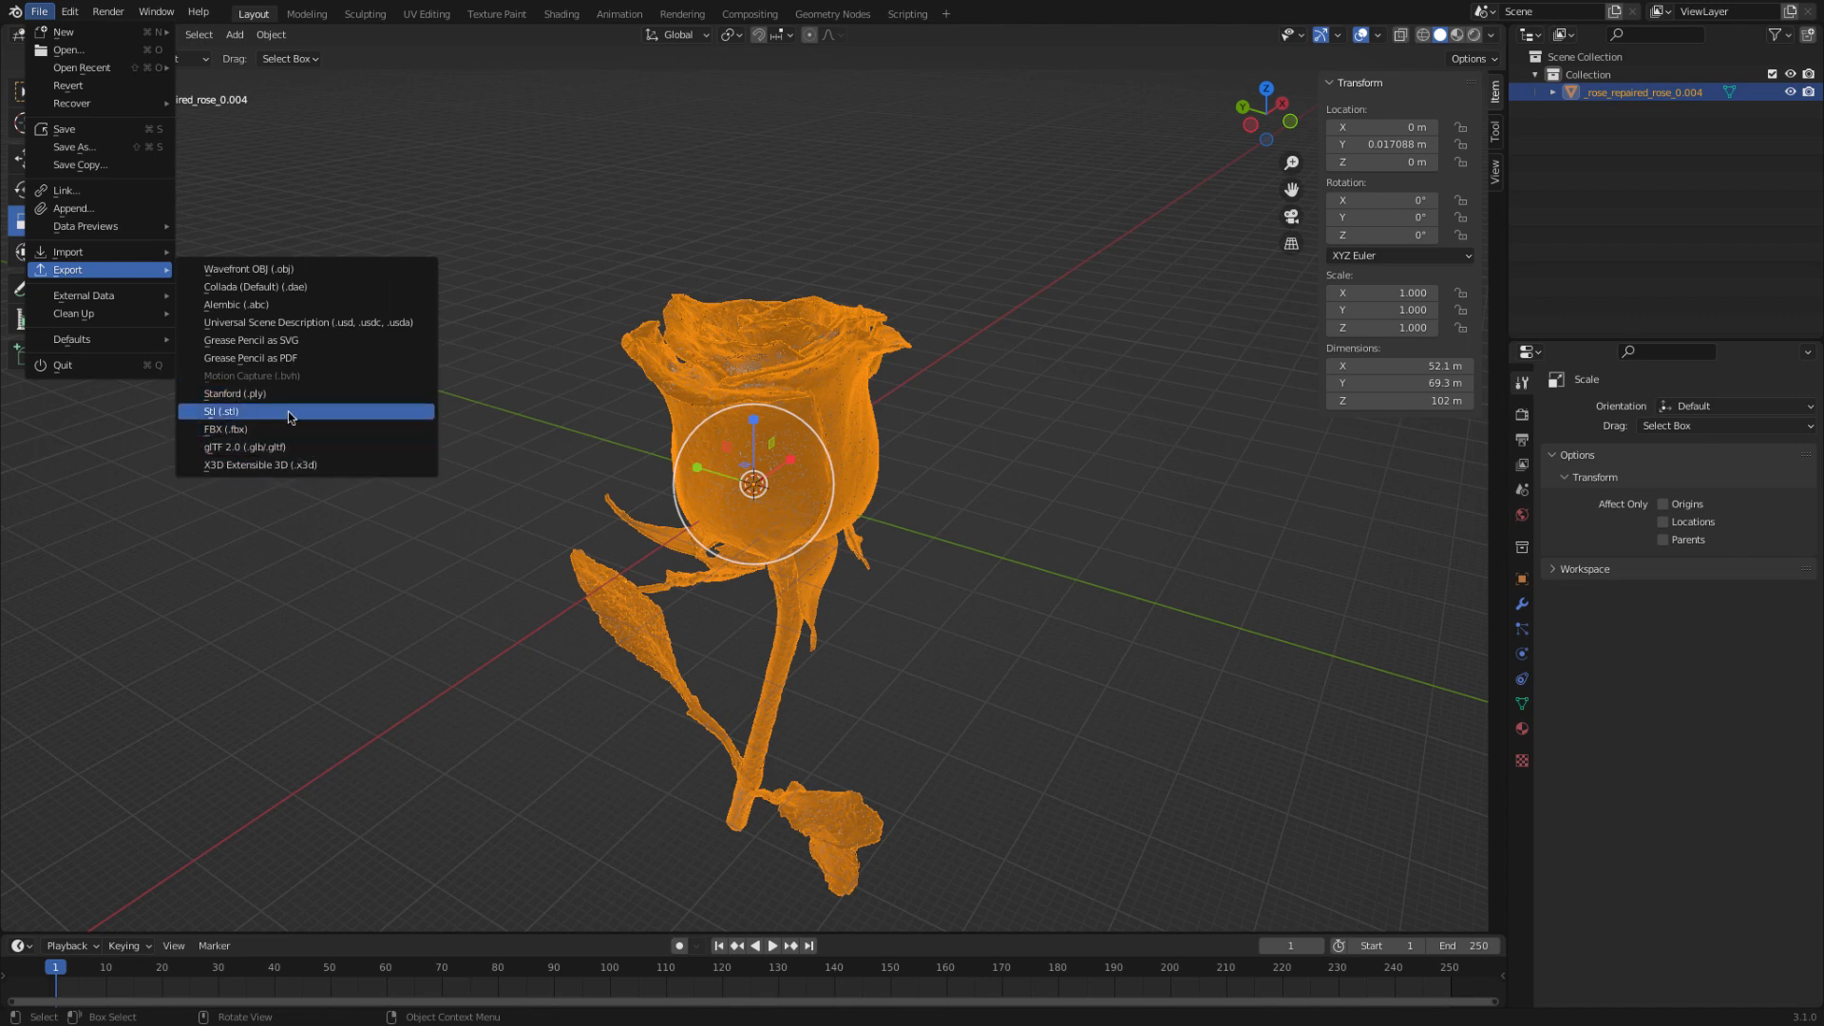
click(287, 271)
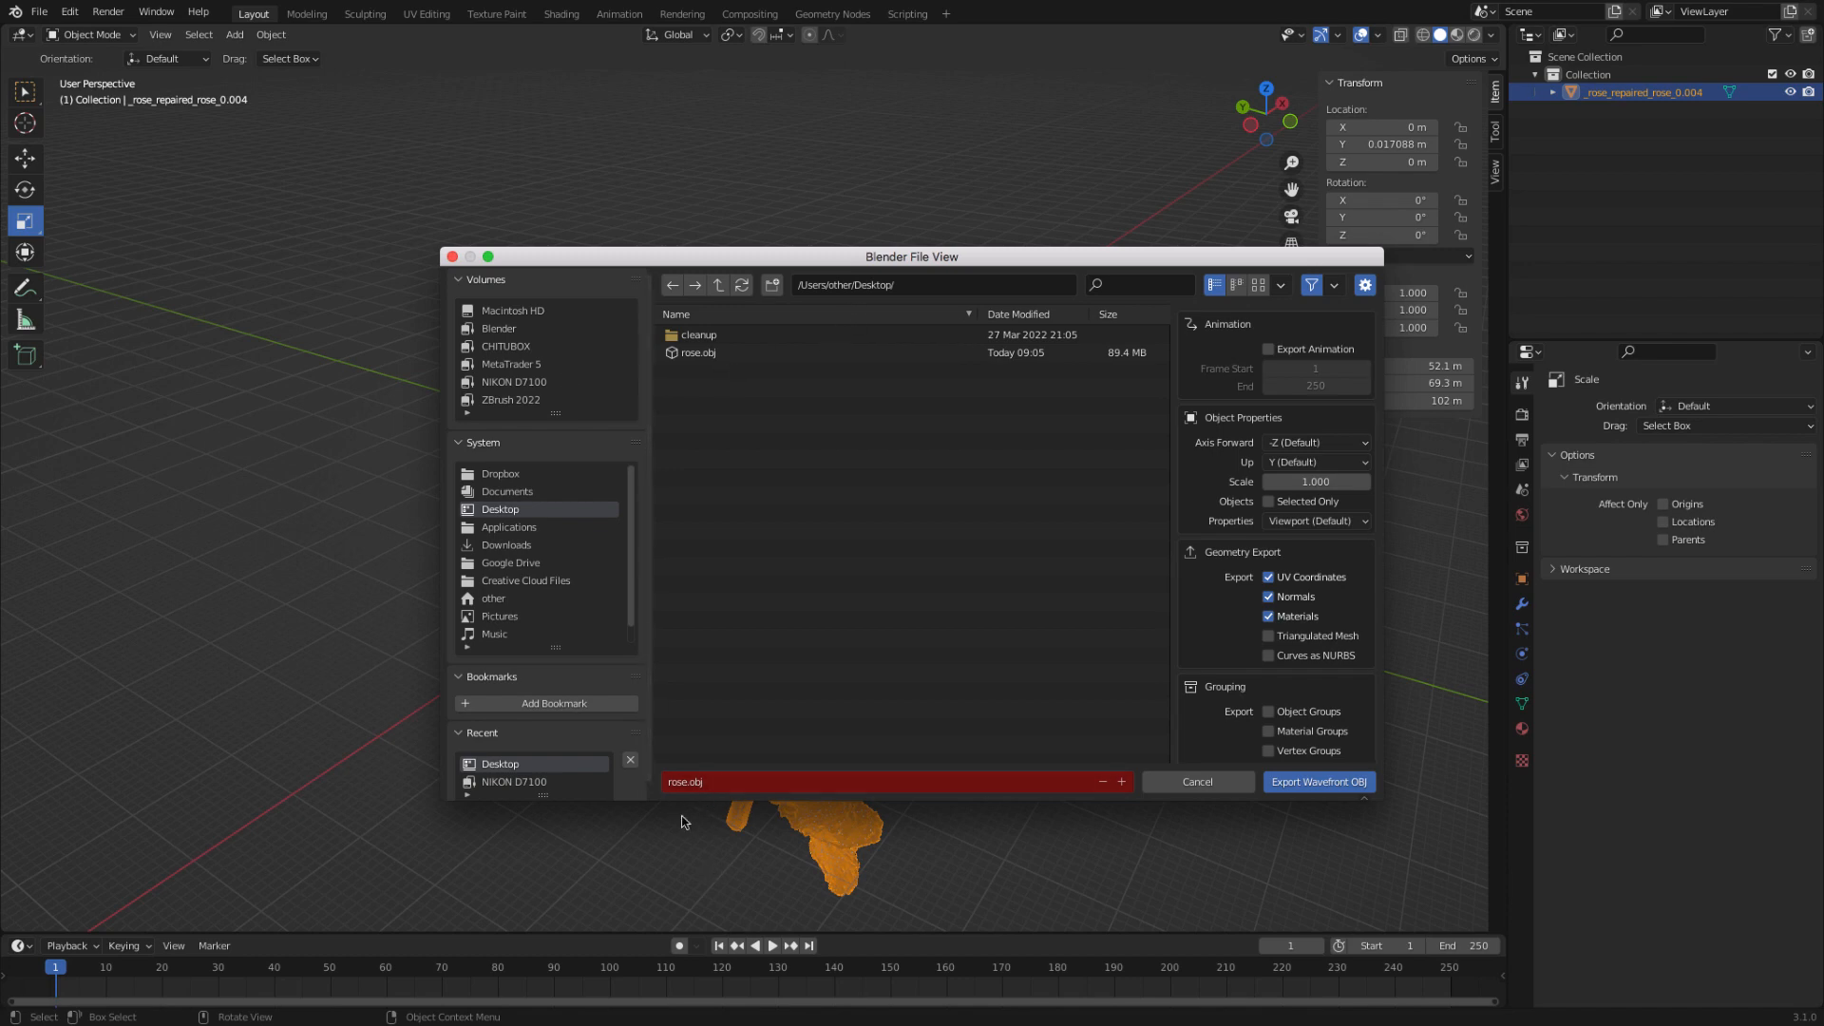
click(1152, 782)
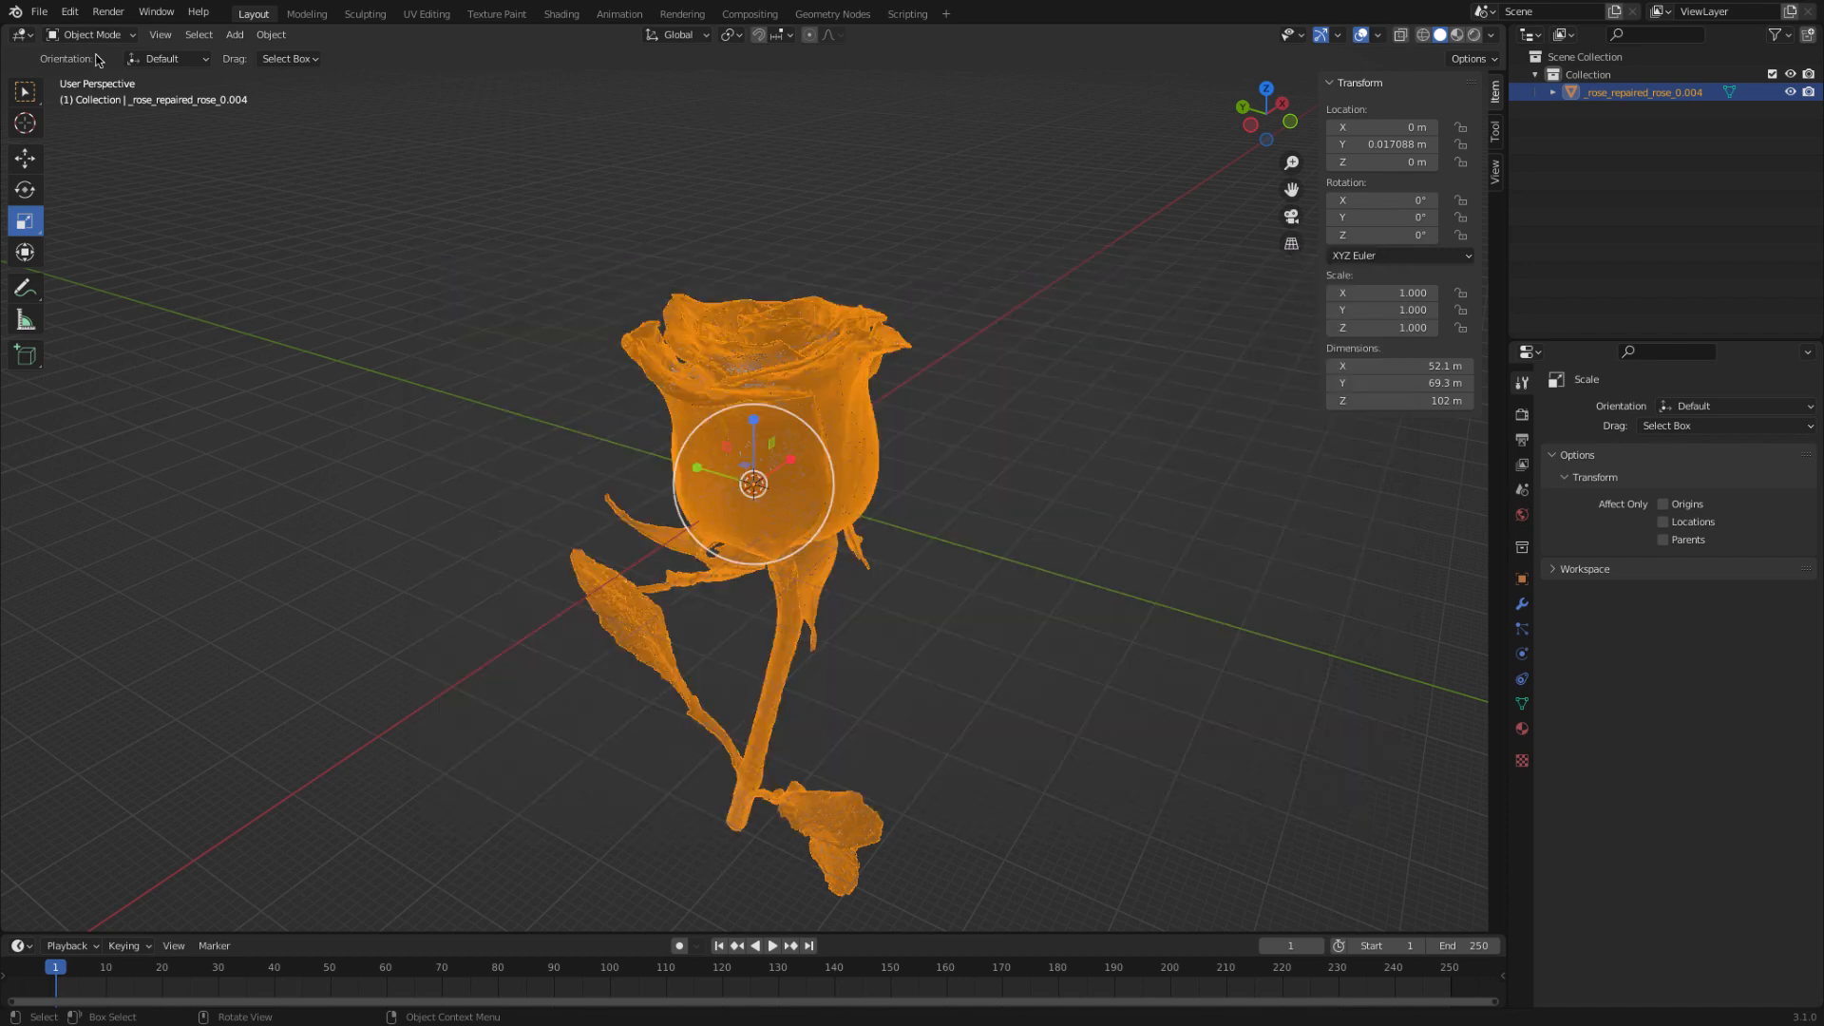
- Export the rose as Wavefront OBJ with Selected Only enabled, overwriting rose.obj on the Desktop
click(39, 11)
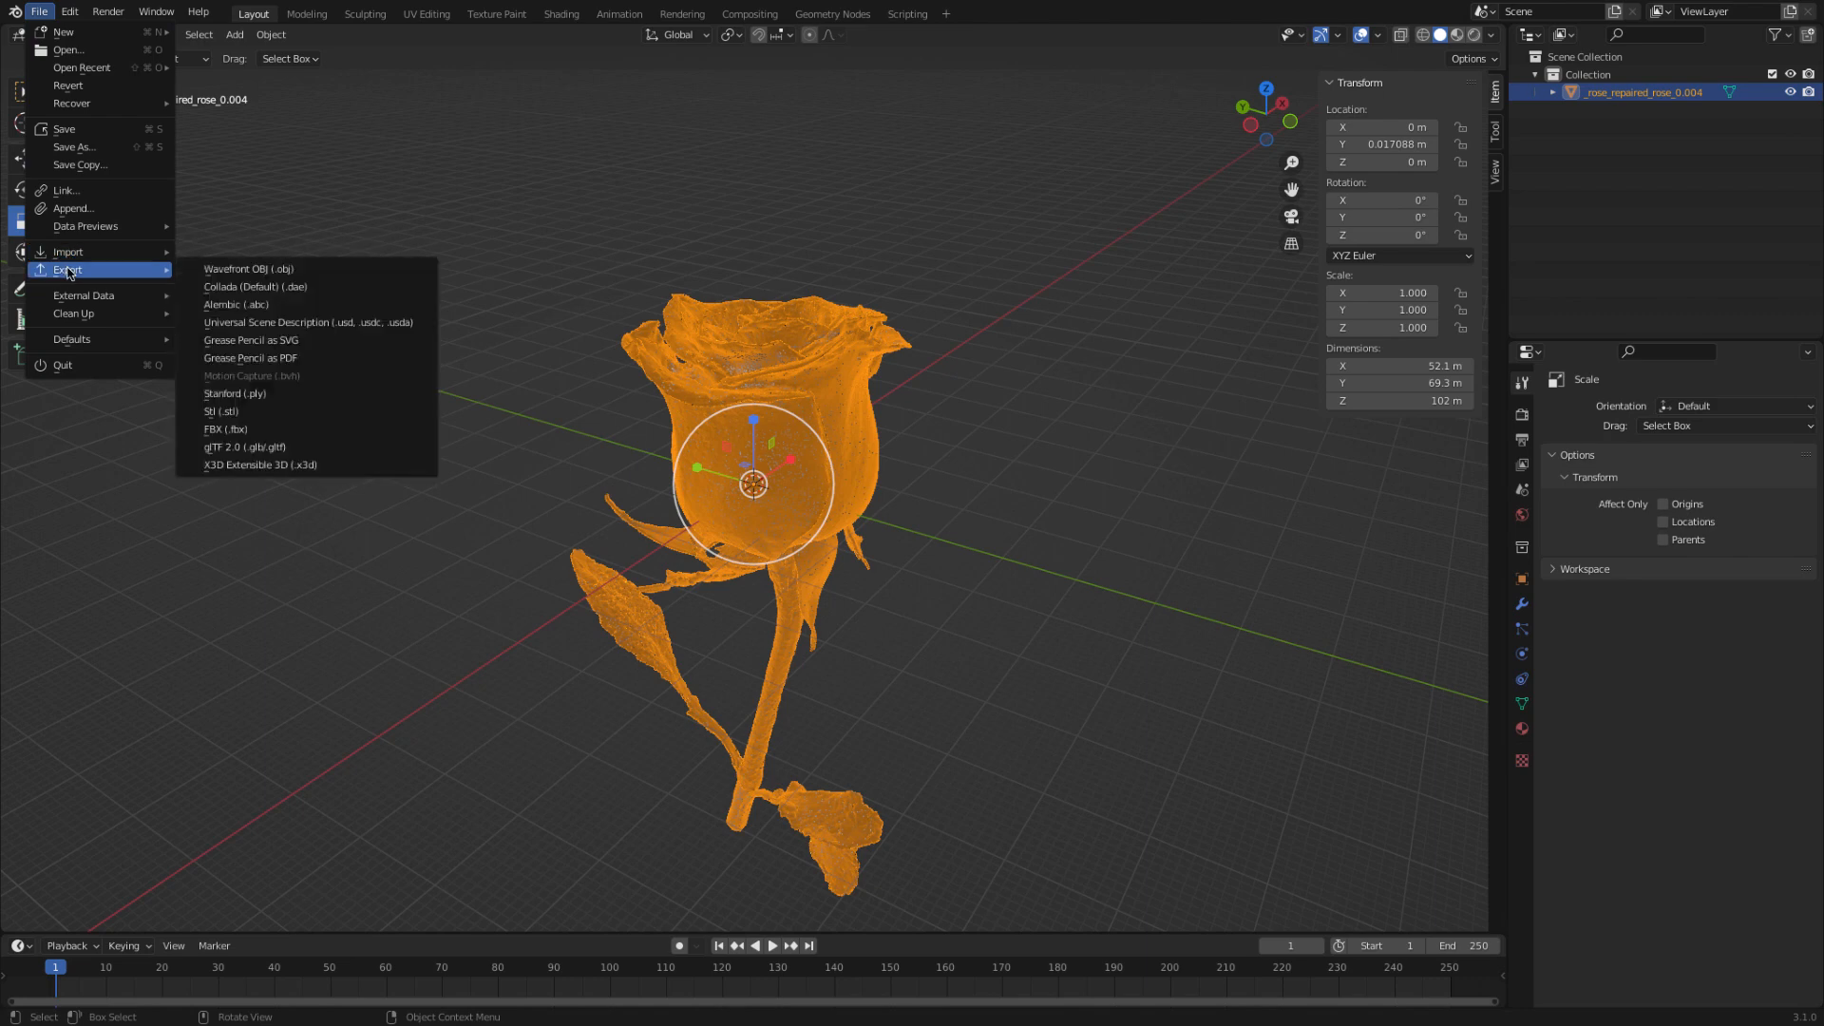
click(293, 271)
click(688, 353)
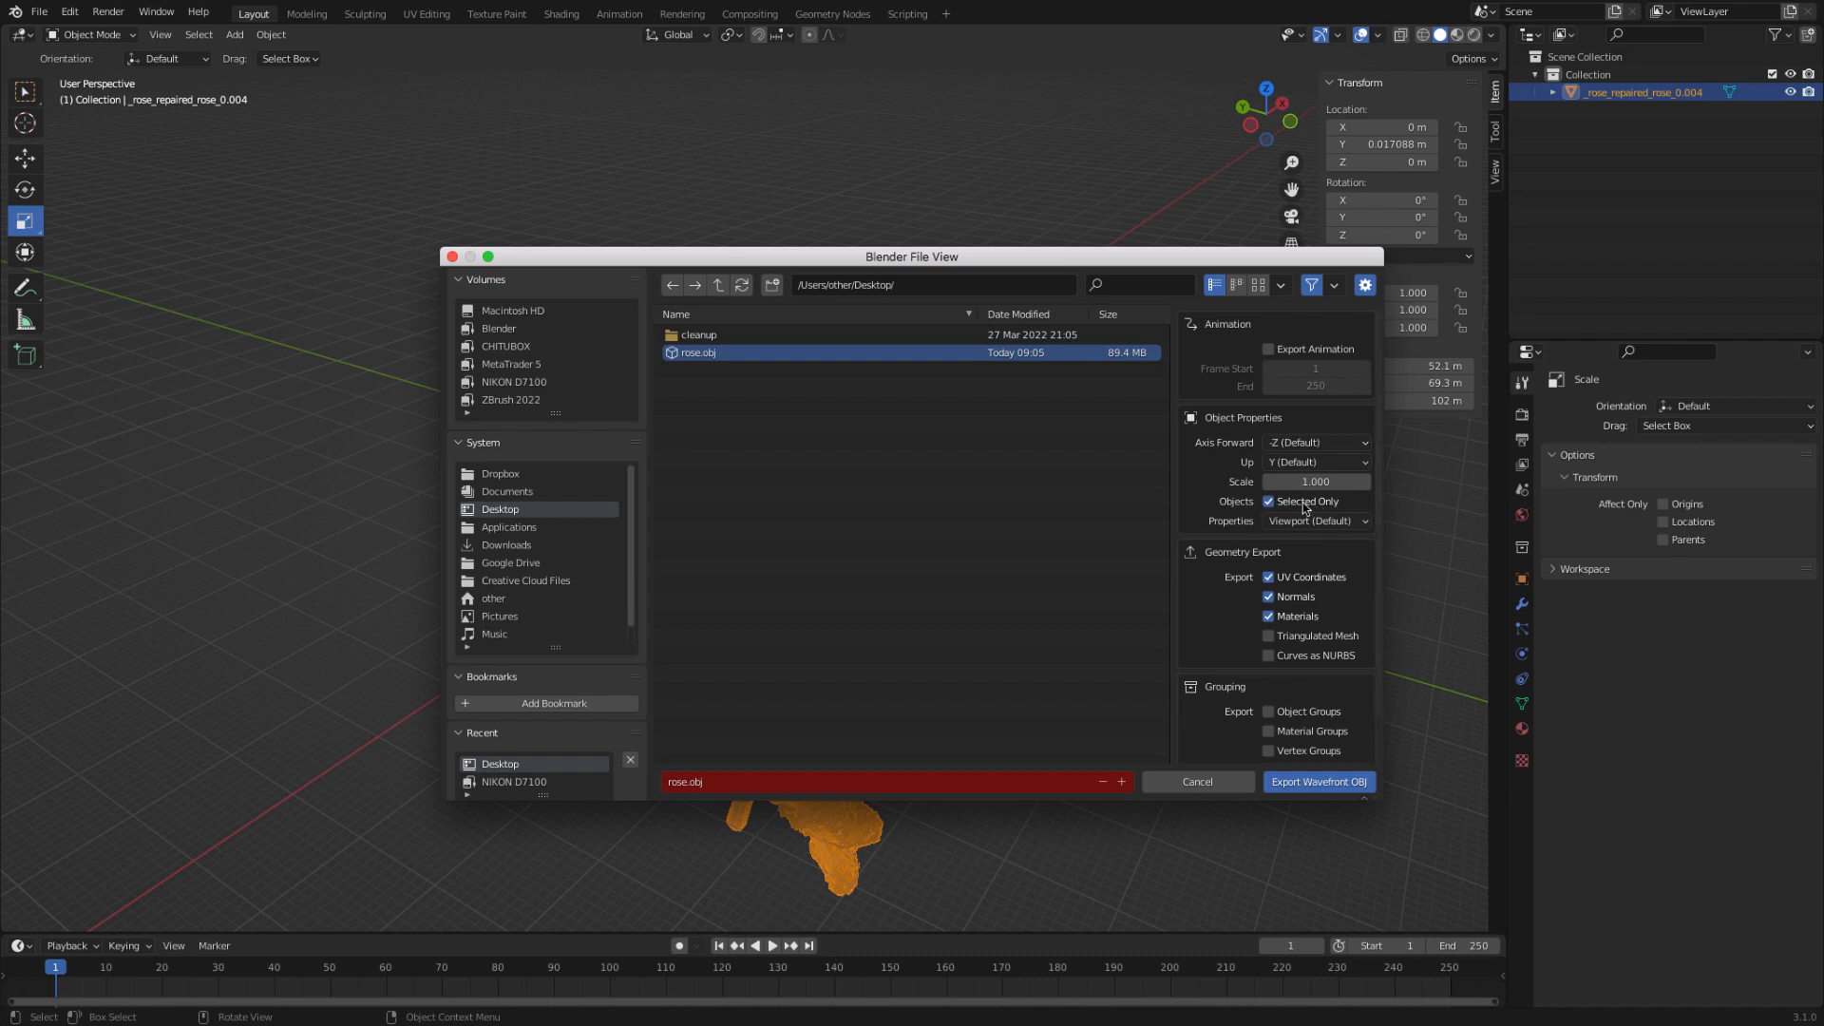
click(1299, 785)
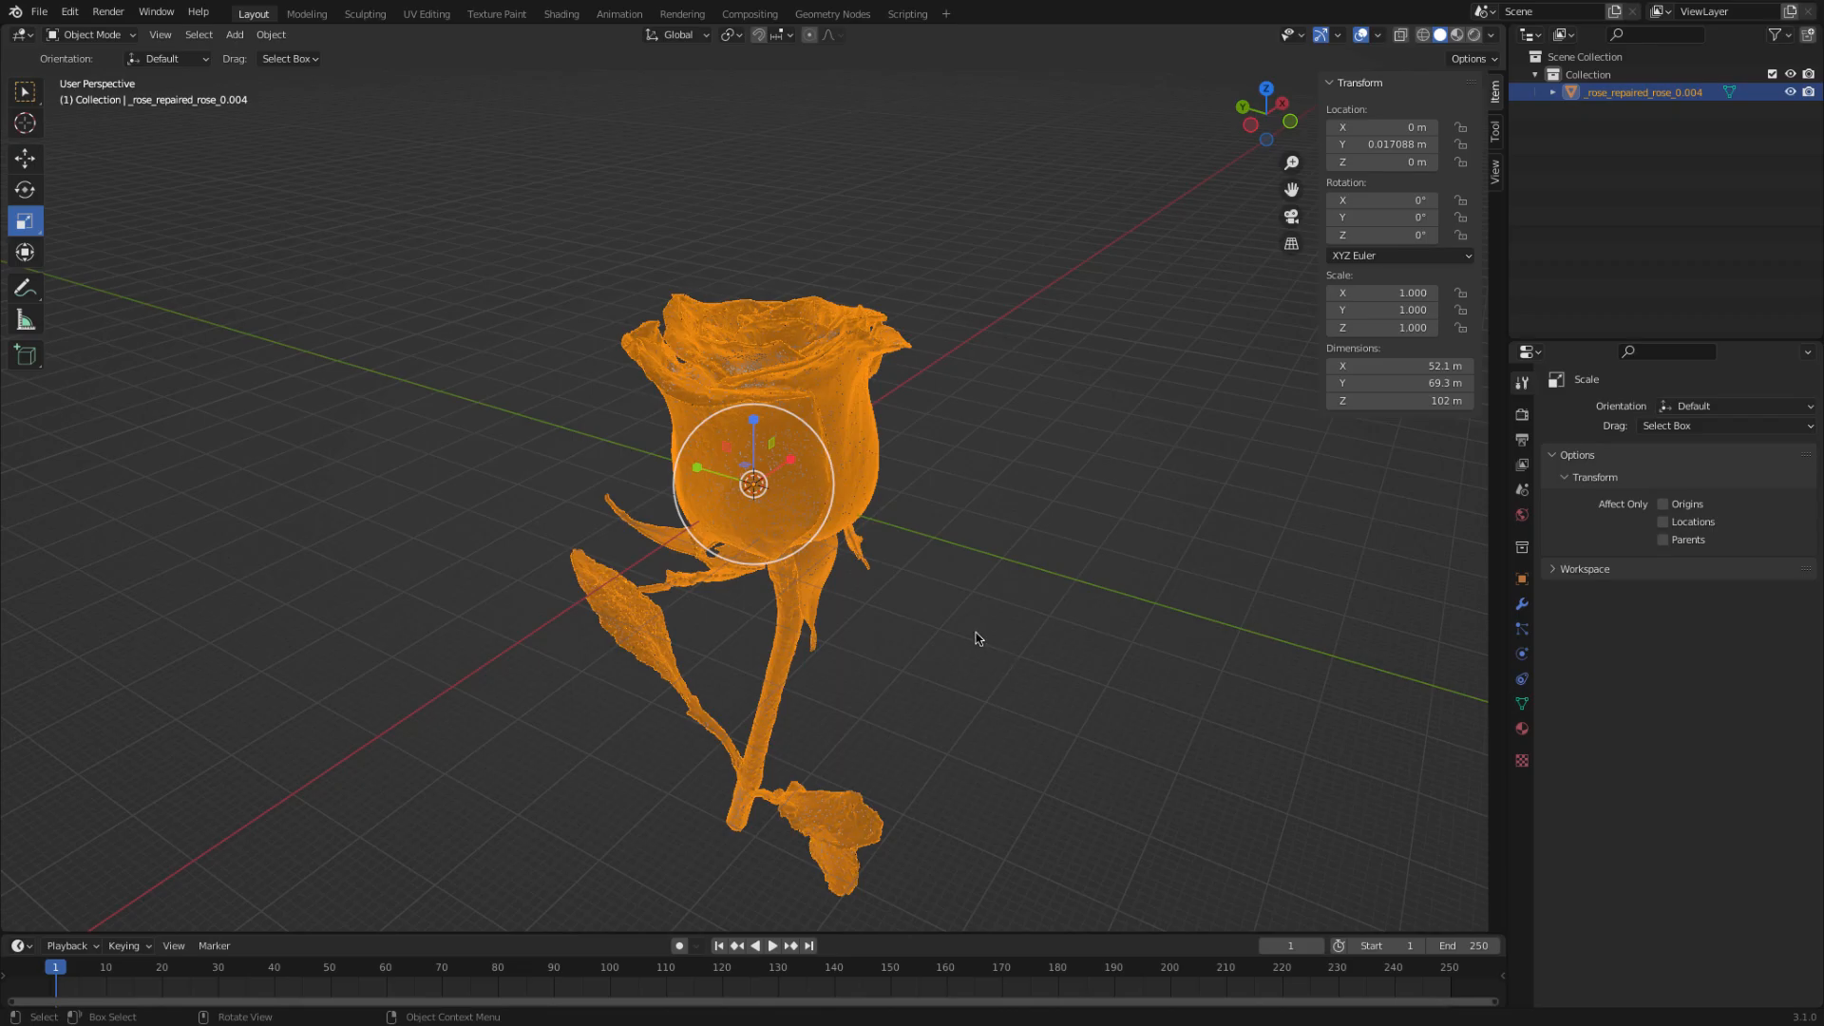
click(975, 633)
scroll(977, 634, up, 6)
middle_drag(998, 630, 900, 673)
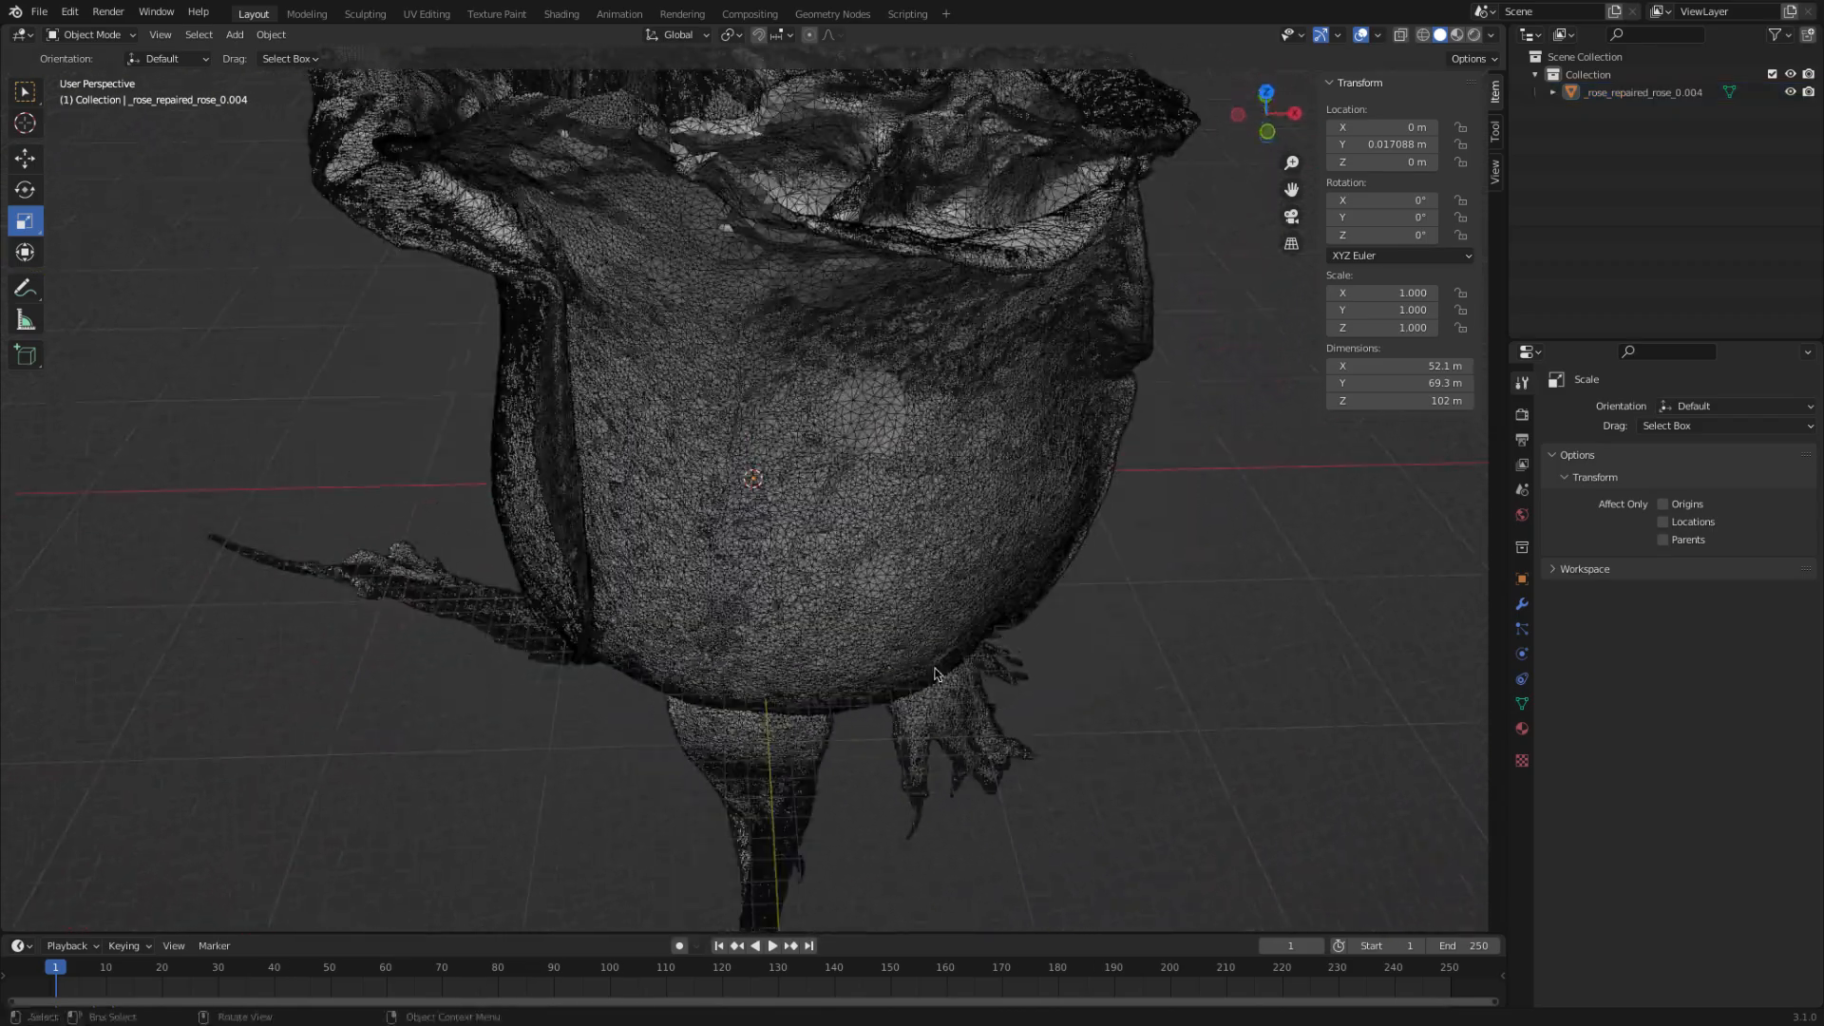
scroll(931, 661, down, 3)
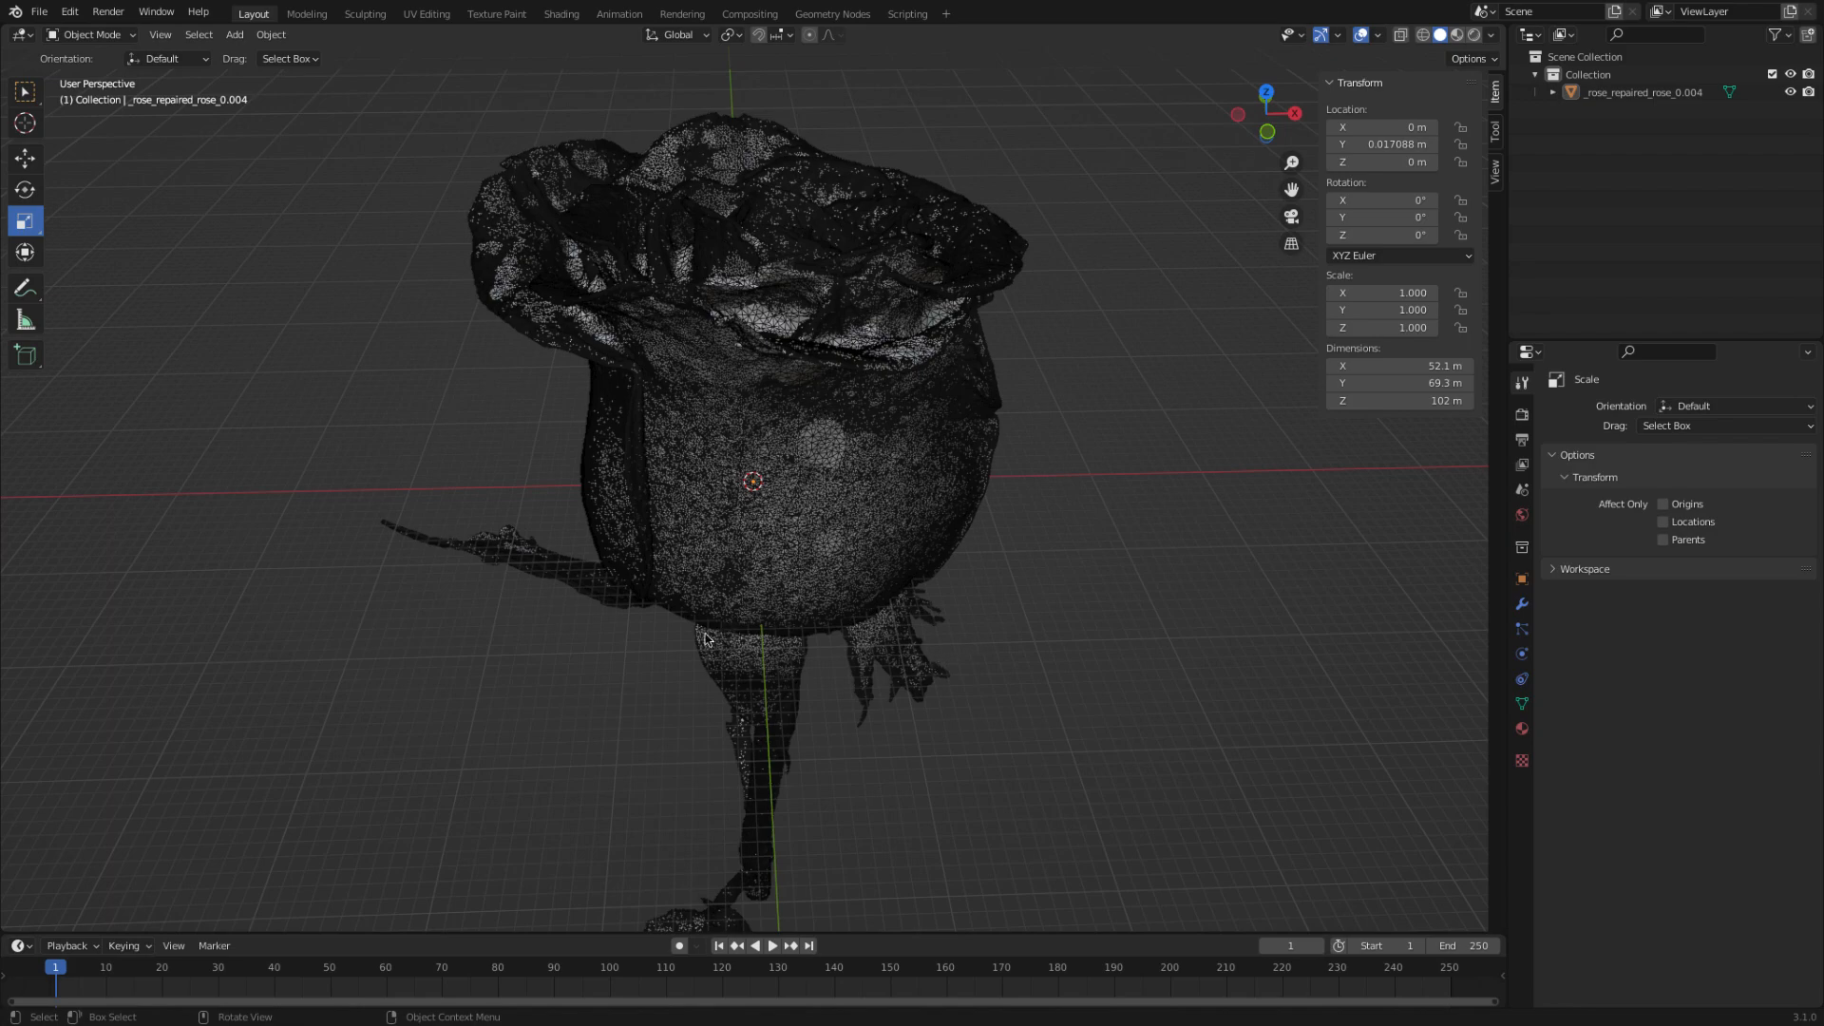
middle_drag(675, 621, 768, 591)
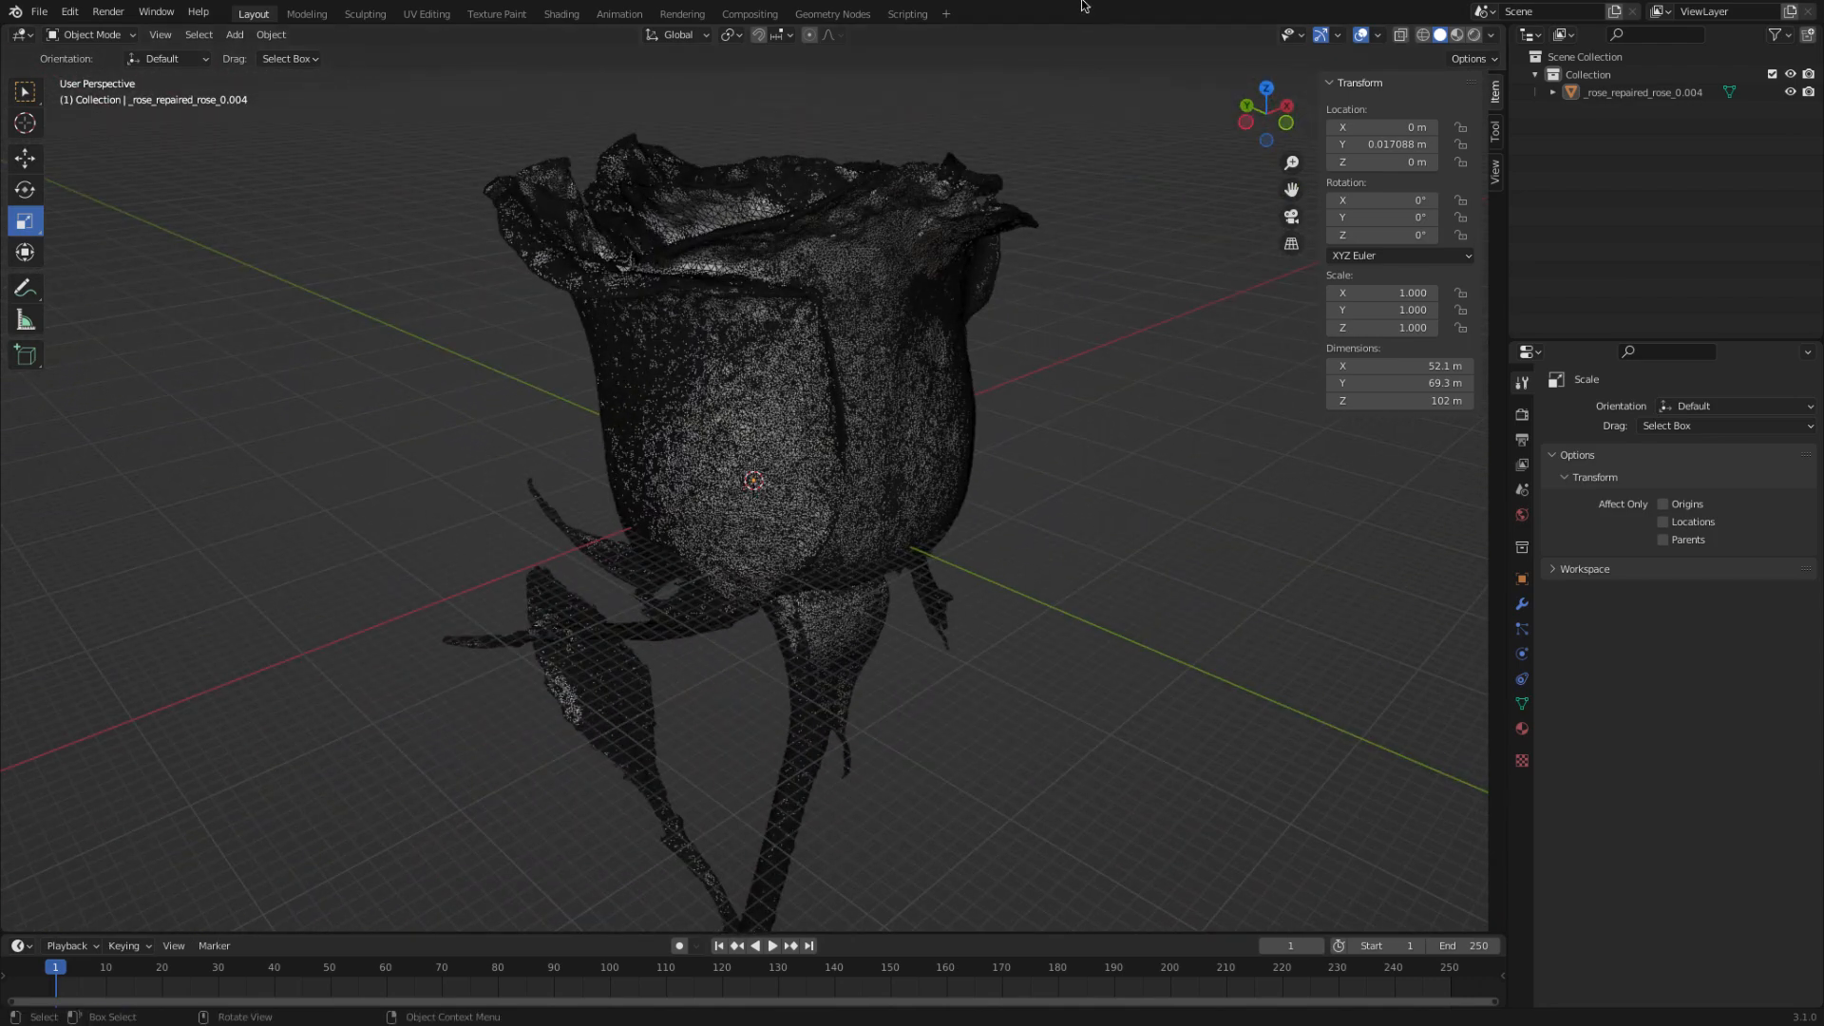
mouse_move(1081, 6)
click(1213, 9)
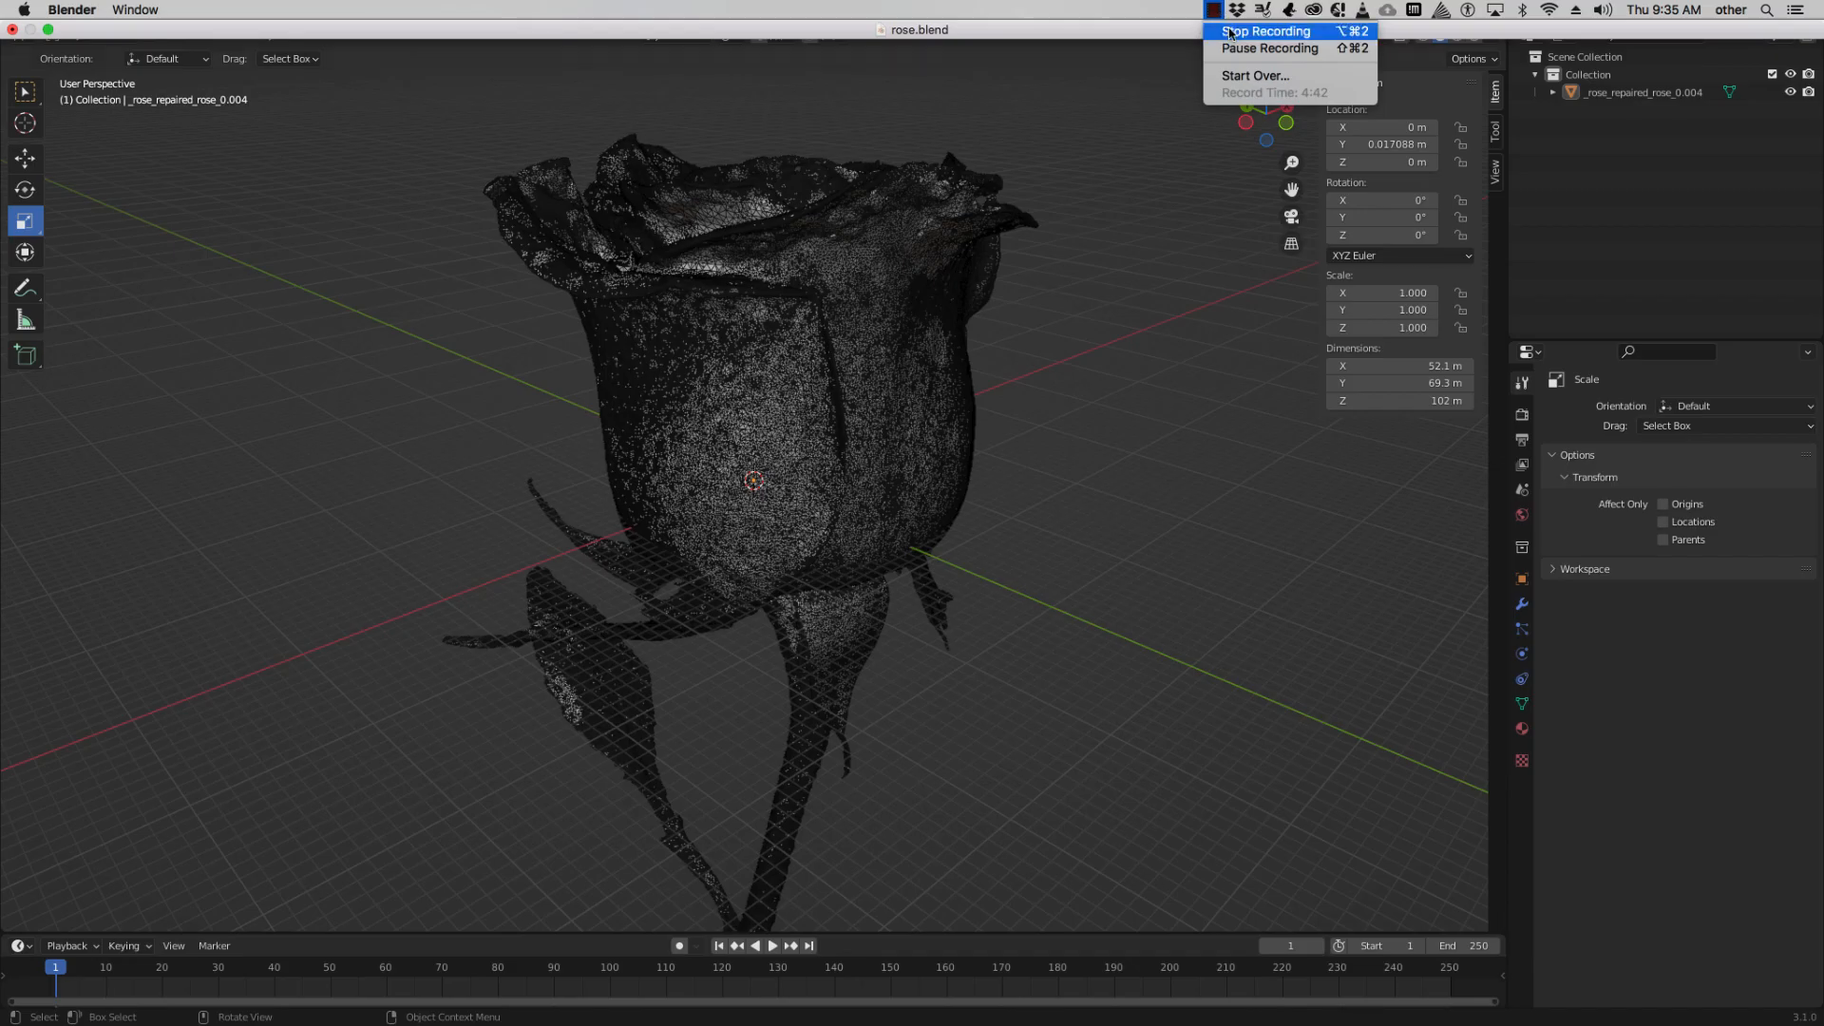
click(1230, 32)
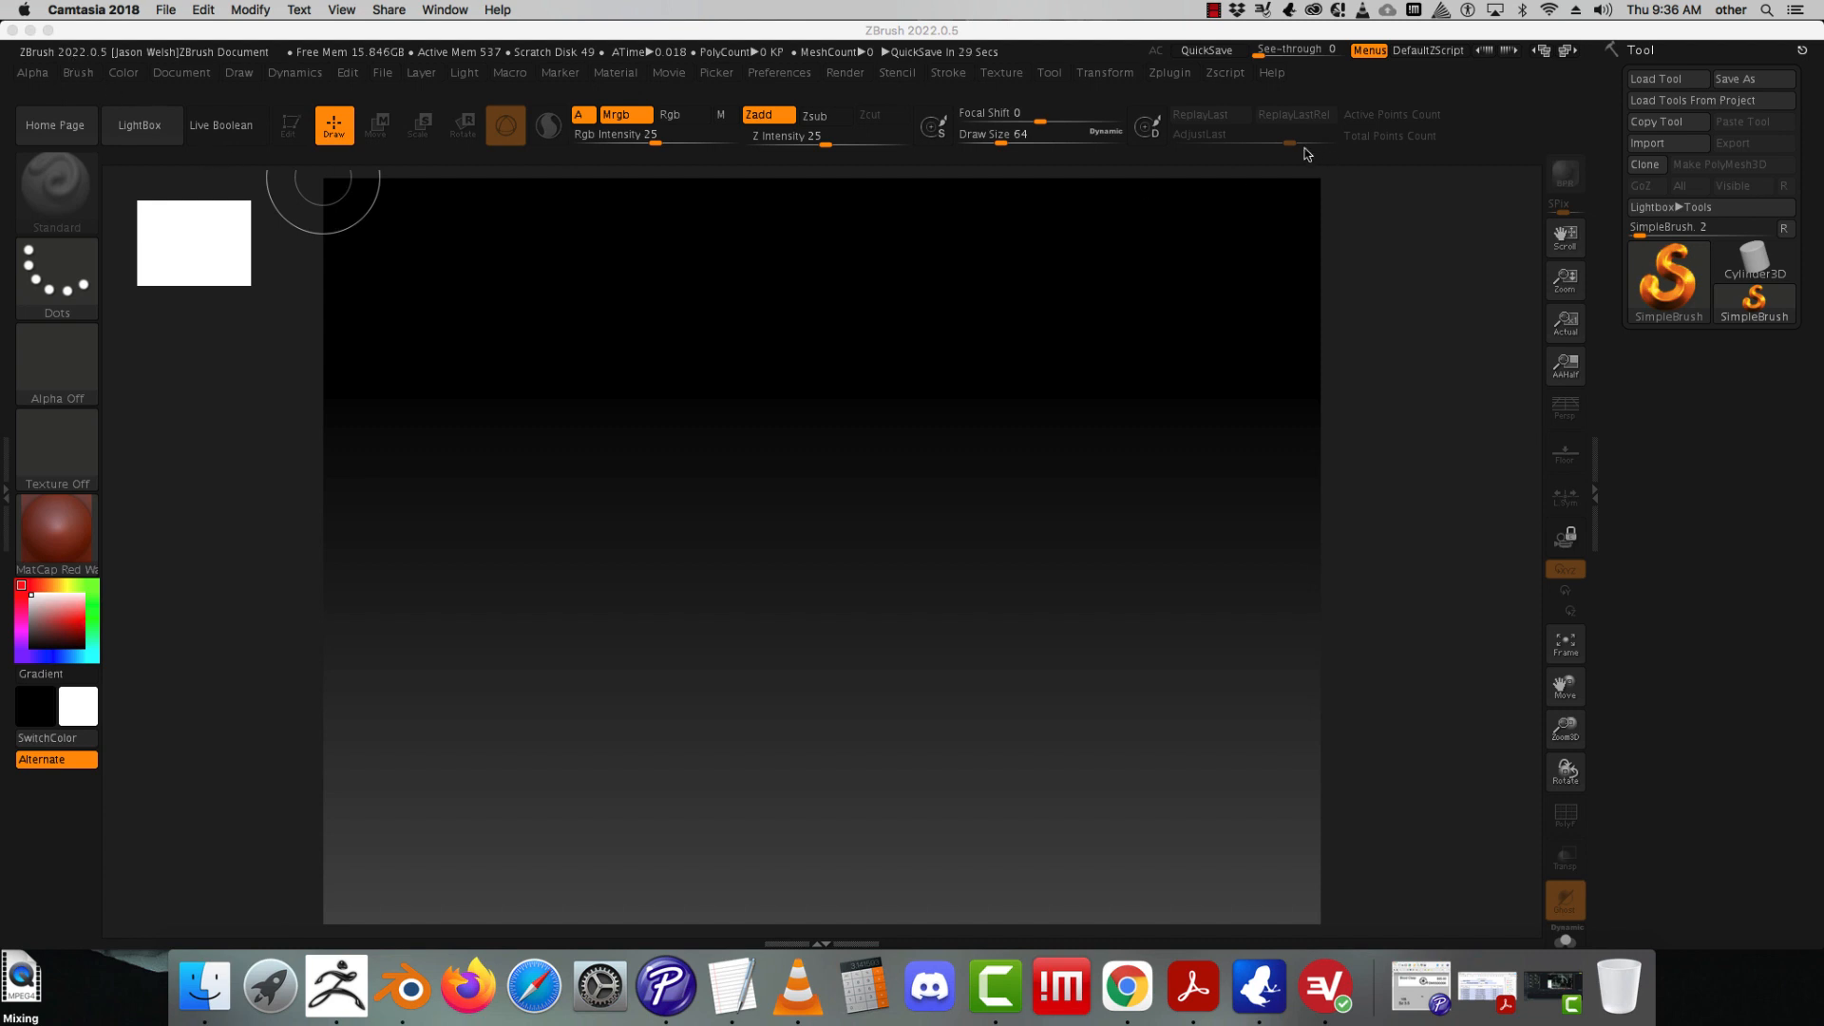
- Switch to ZBrush and import rose.obj from the Desktop into a PolyMesh3D tool, removing the unused vertices
click(1664, 145)
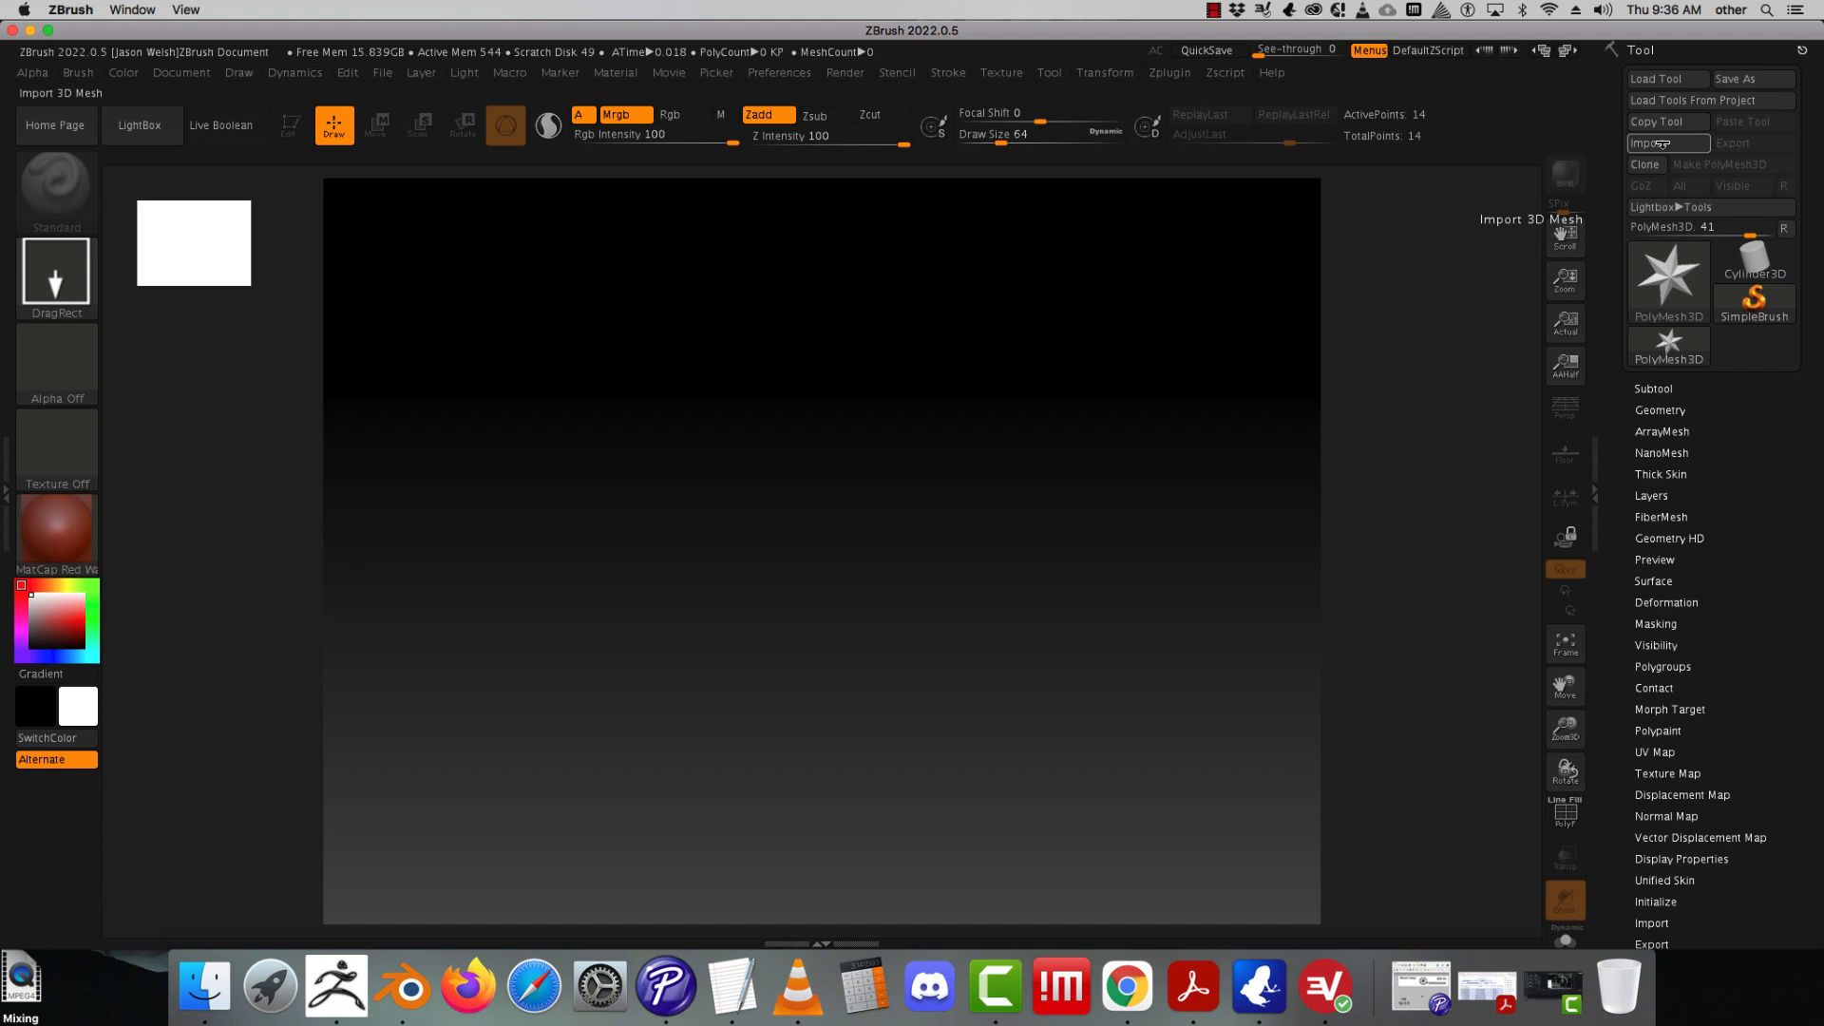
click(1664, 146)
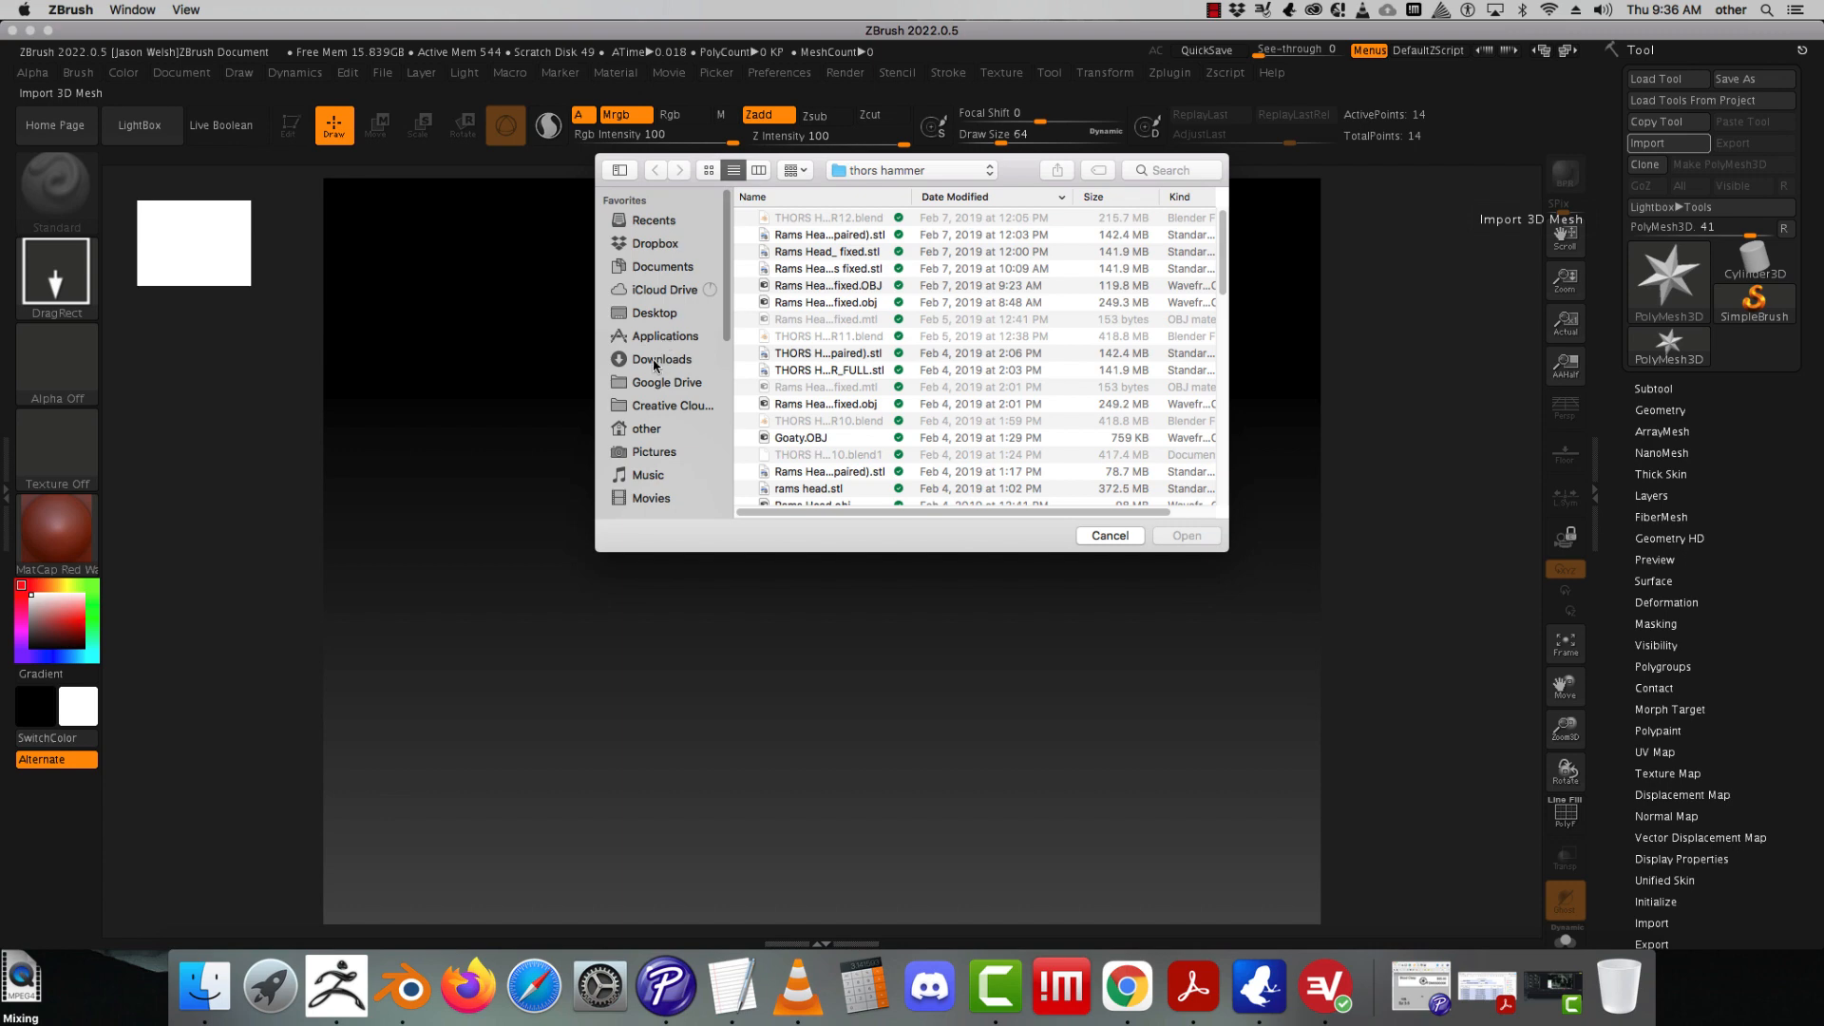
click(660, 315)
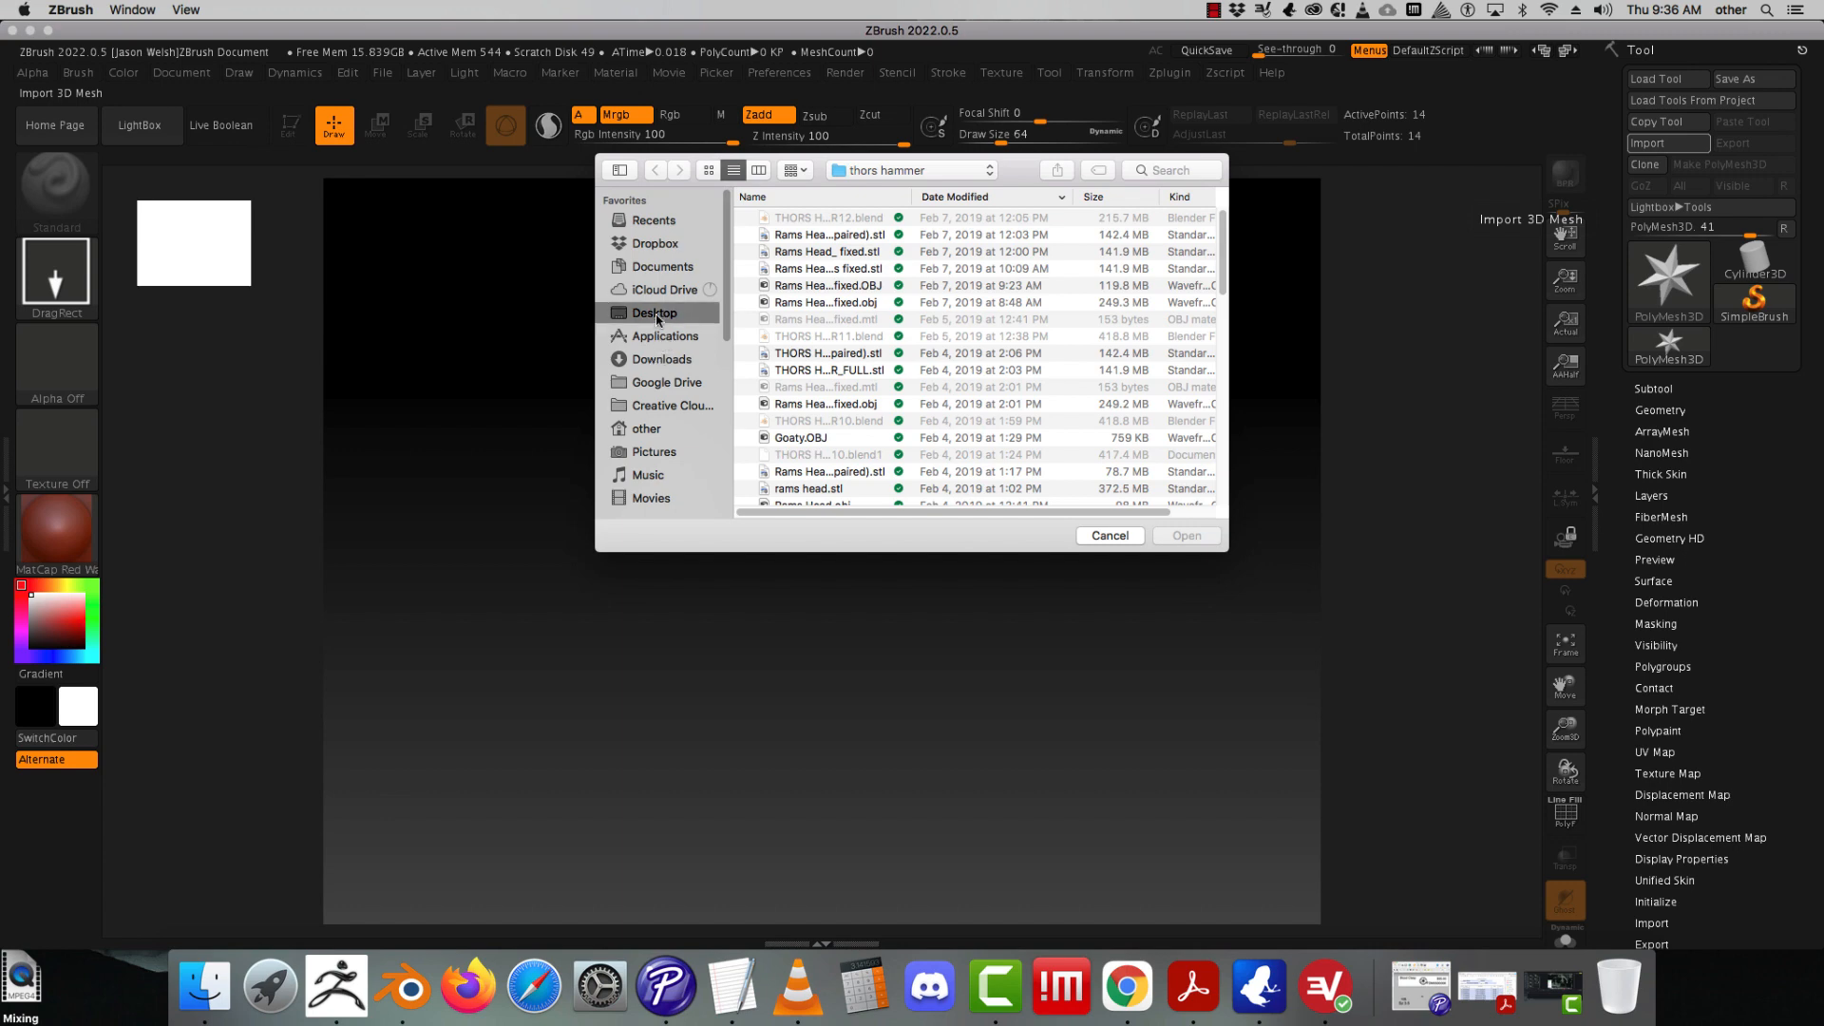
click(786, 236)
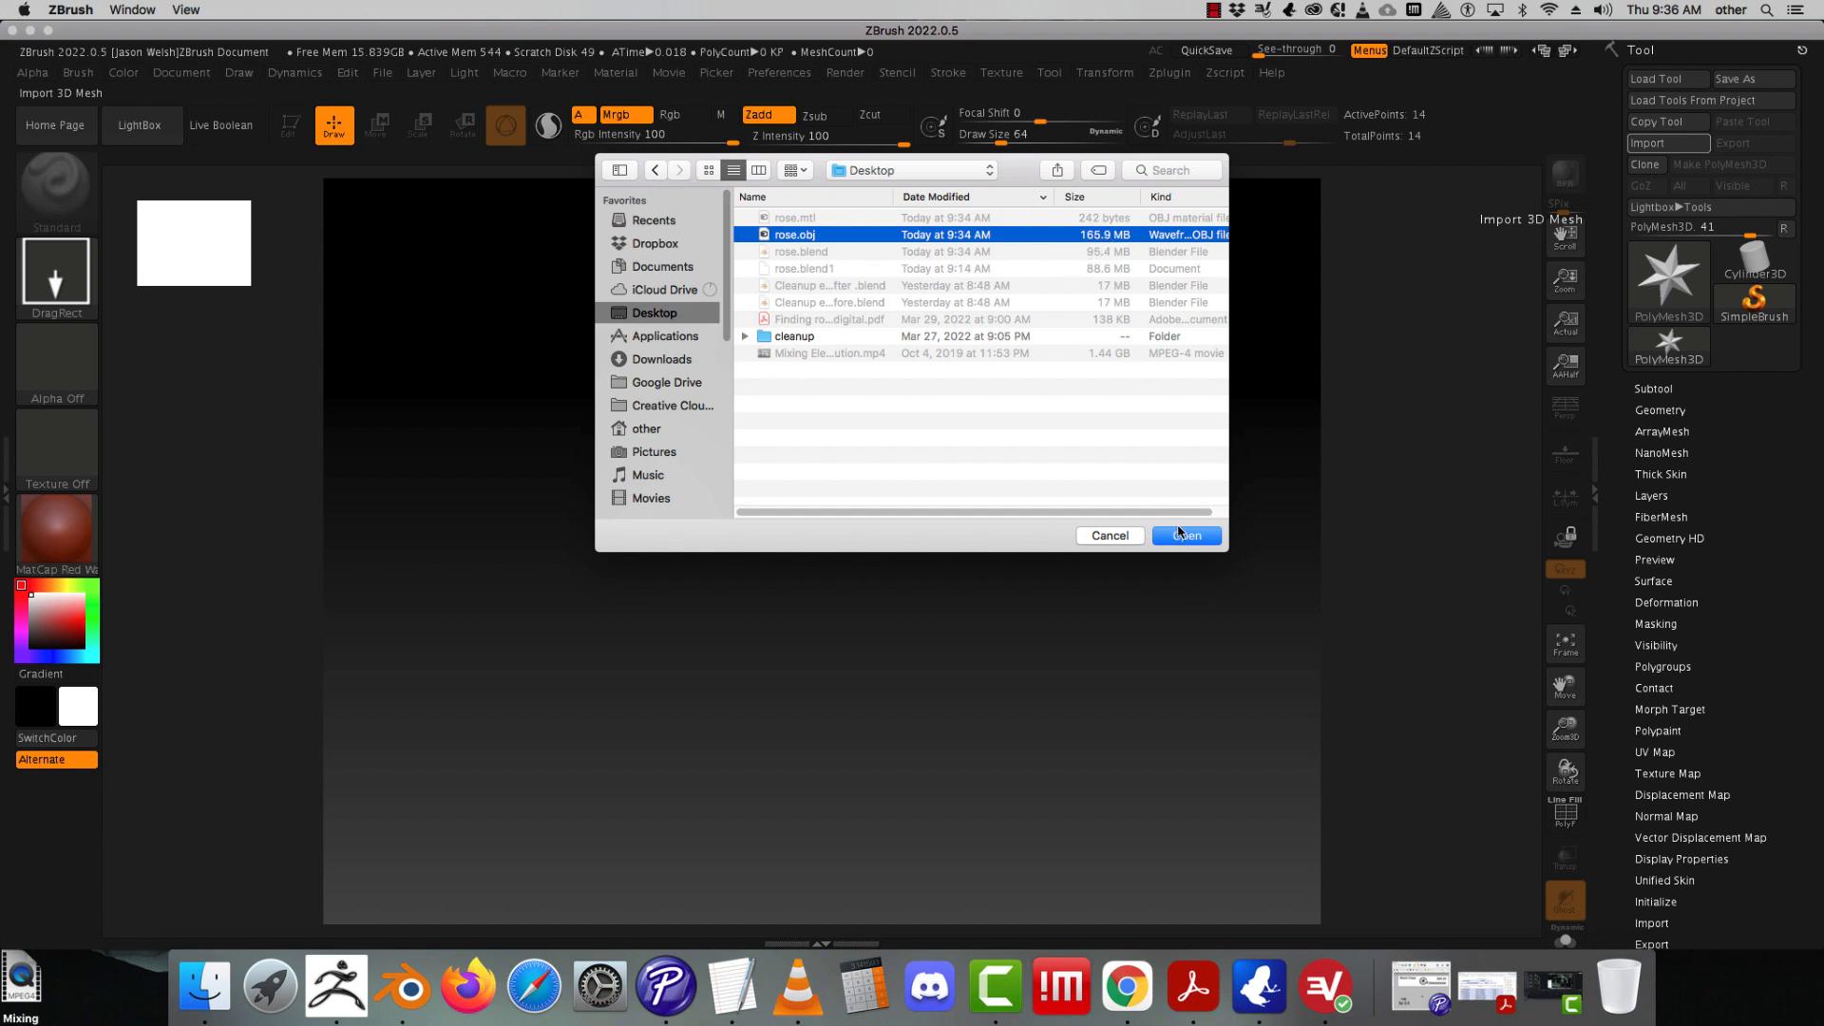
click(1178, 532)
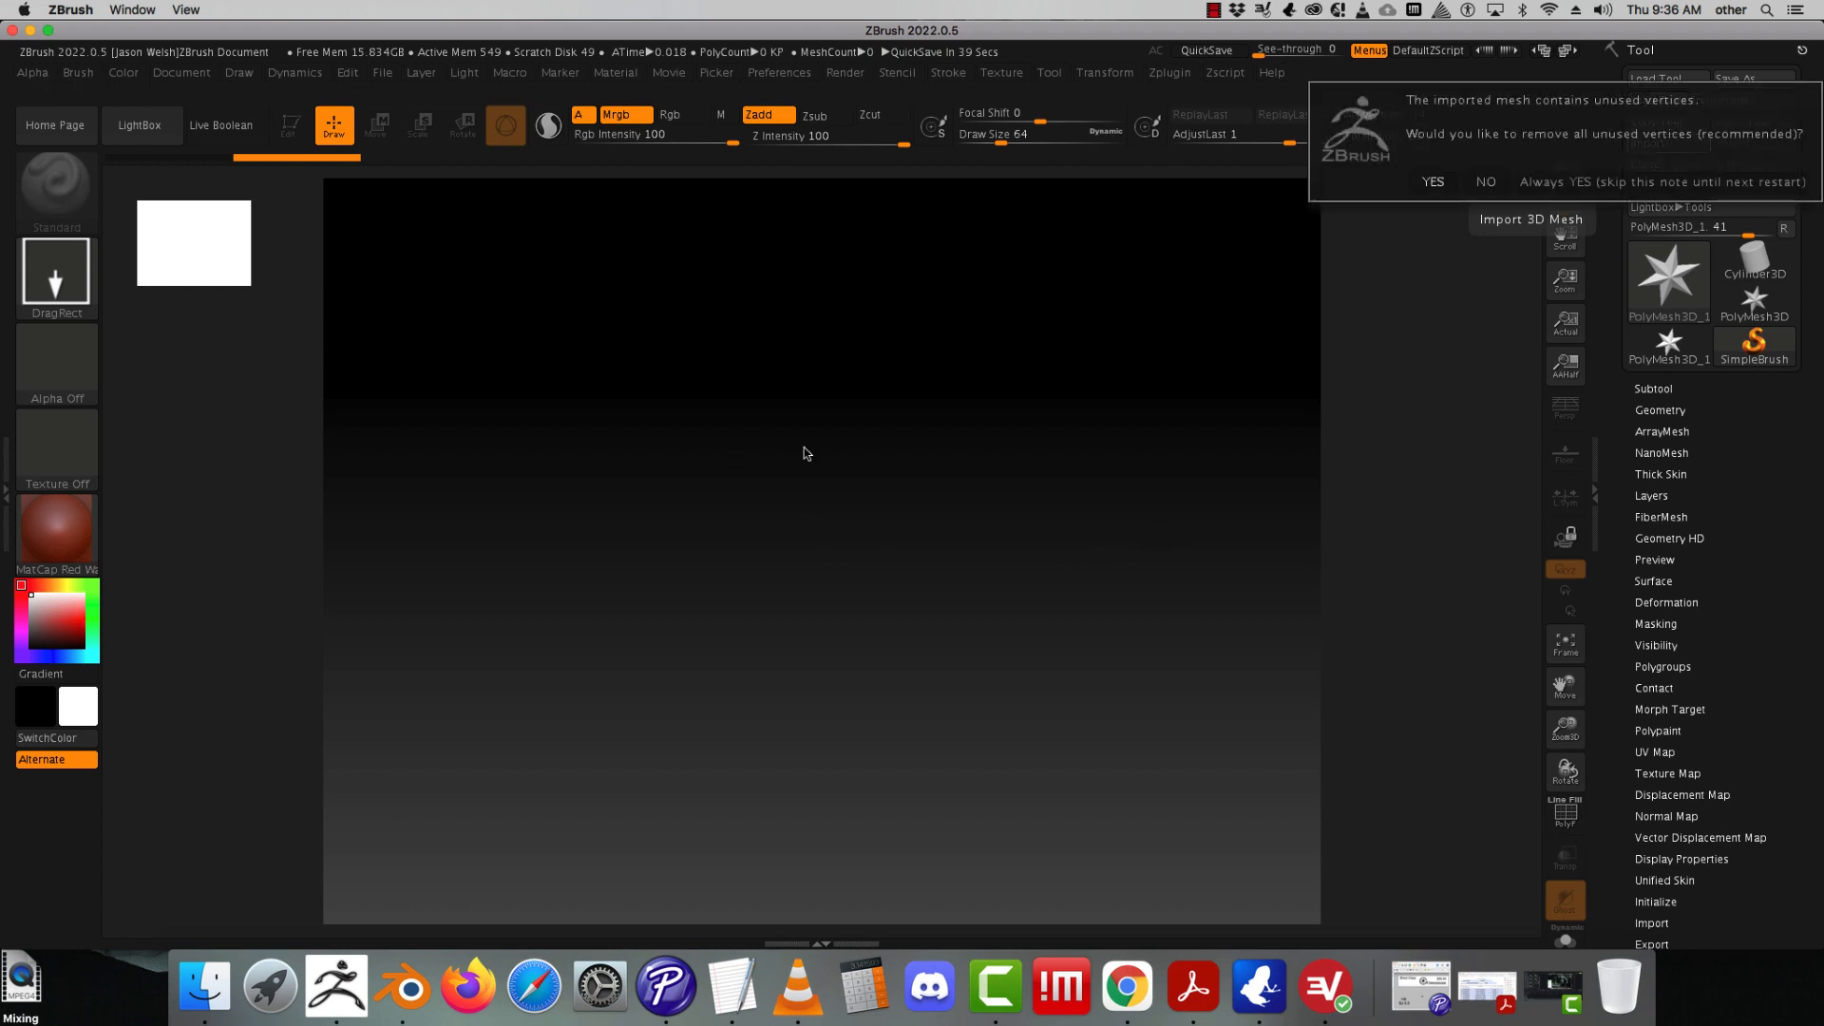
click(1434, 182)
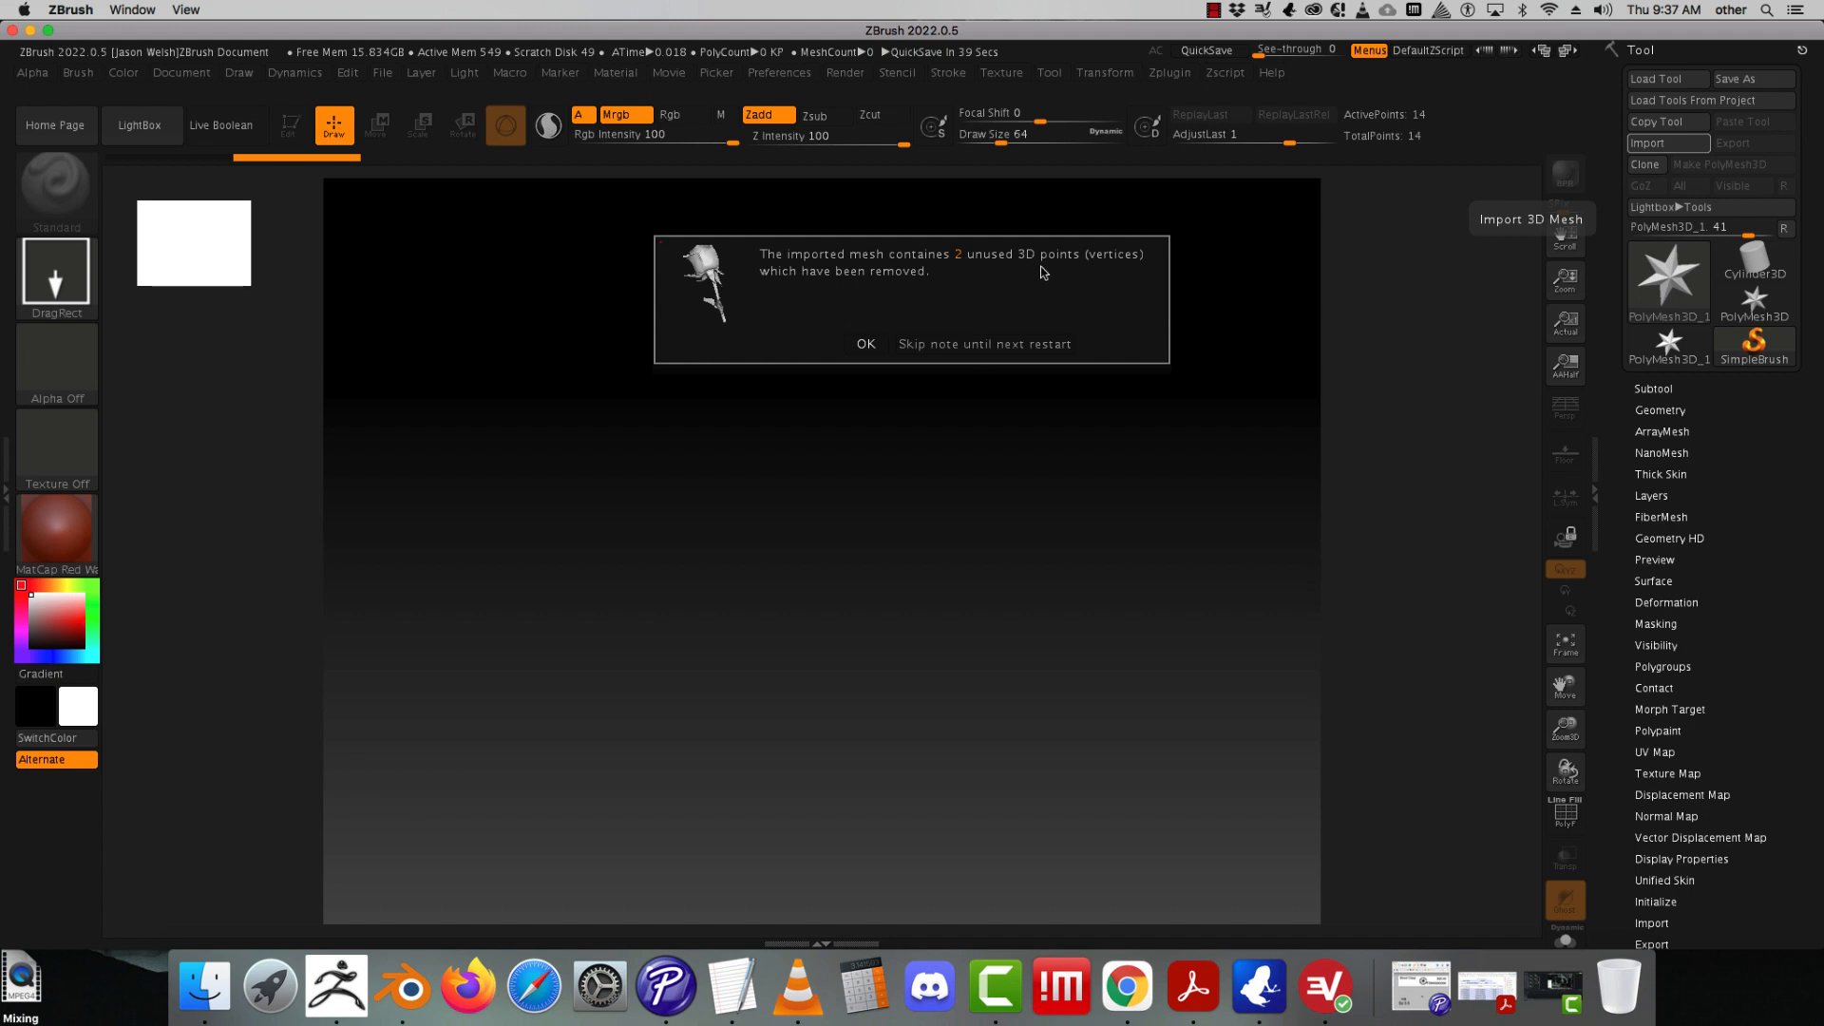
click(865, 345)
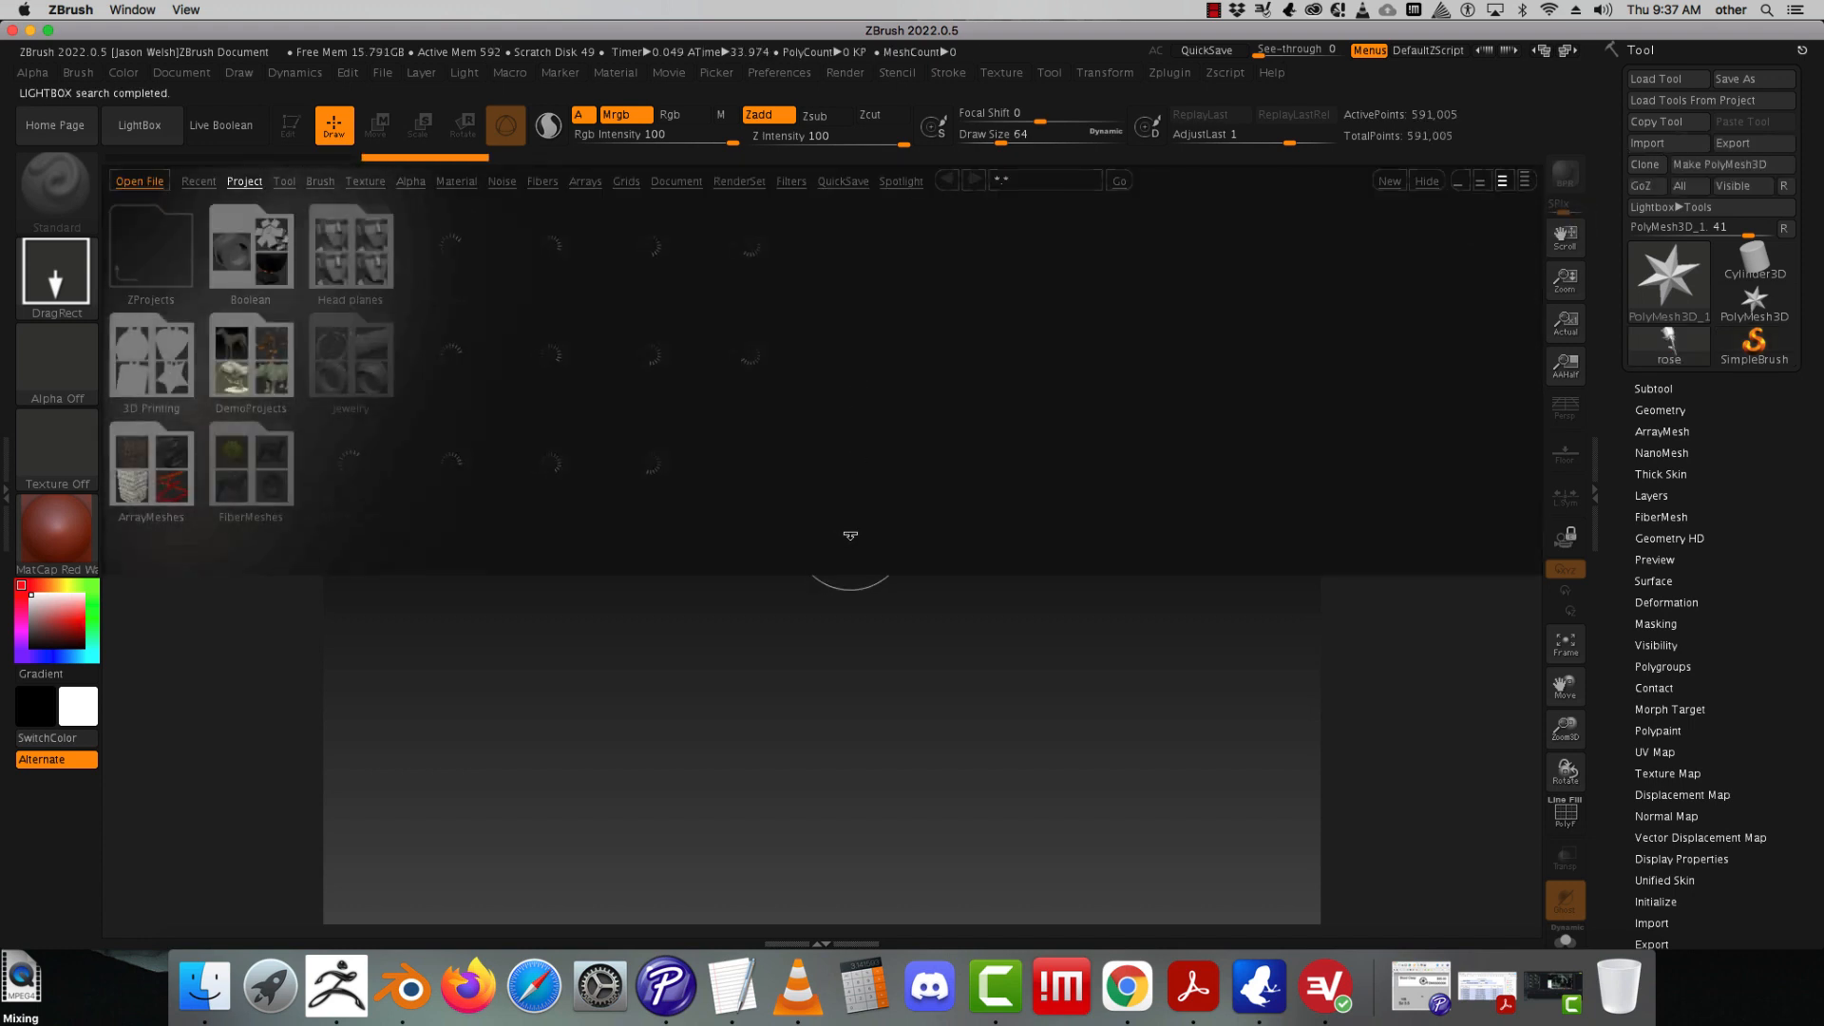
- Close LightBox, draw the rose on the canvas, enter Edit mode and orient it upright in the view
click(145, 127)
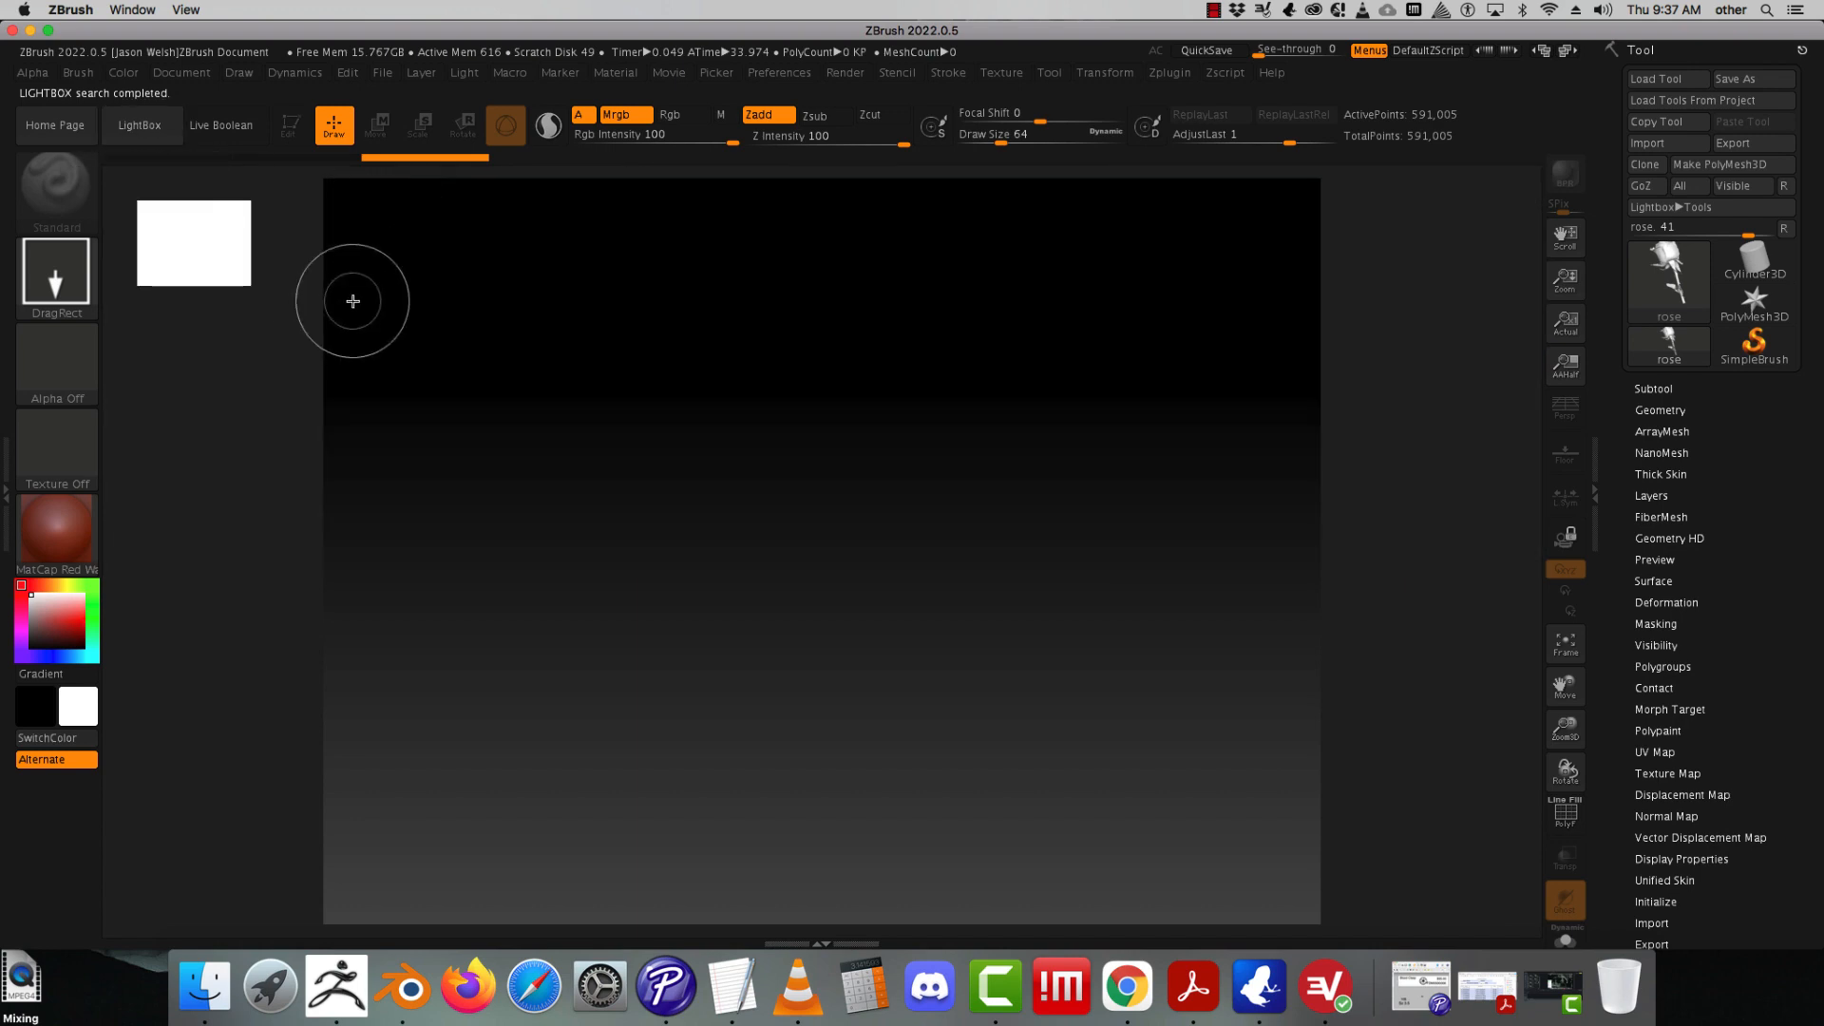
drag(773, 533, 858, 818)
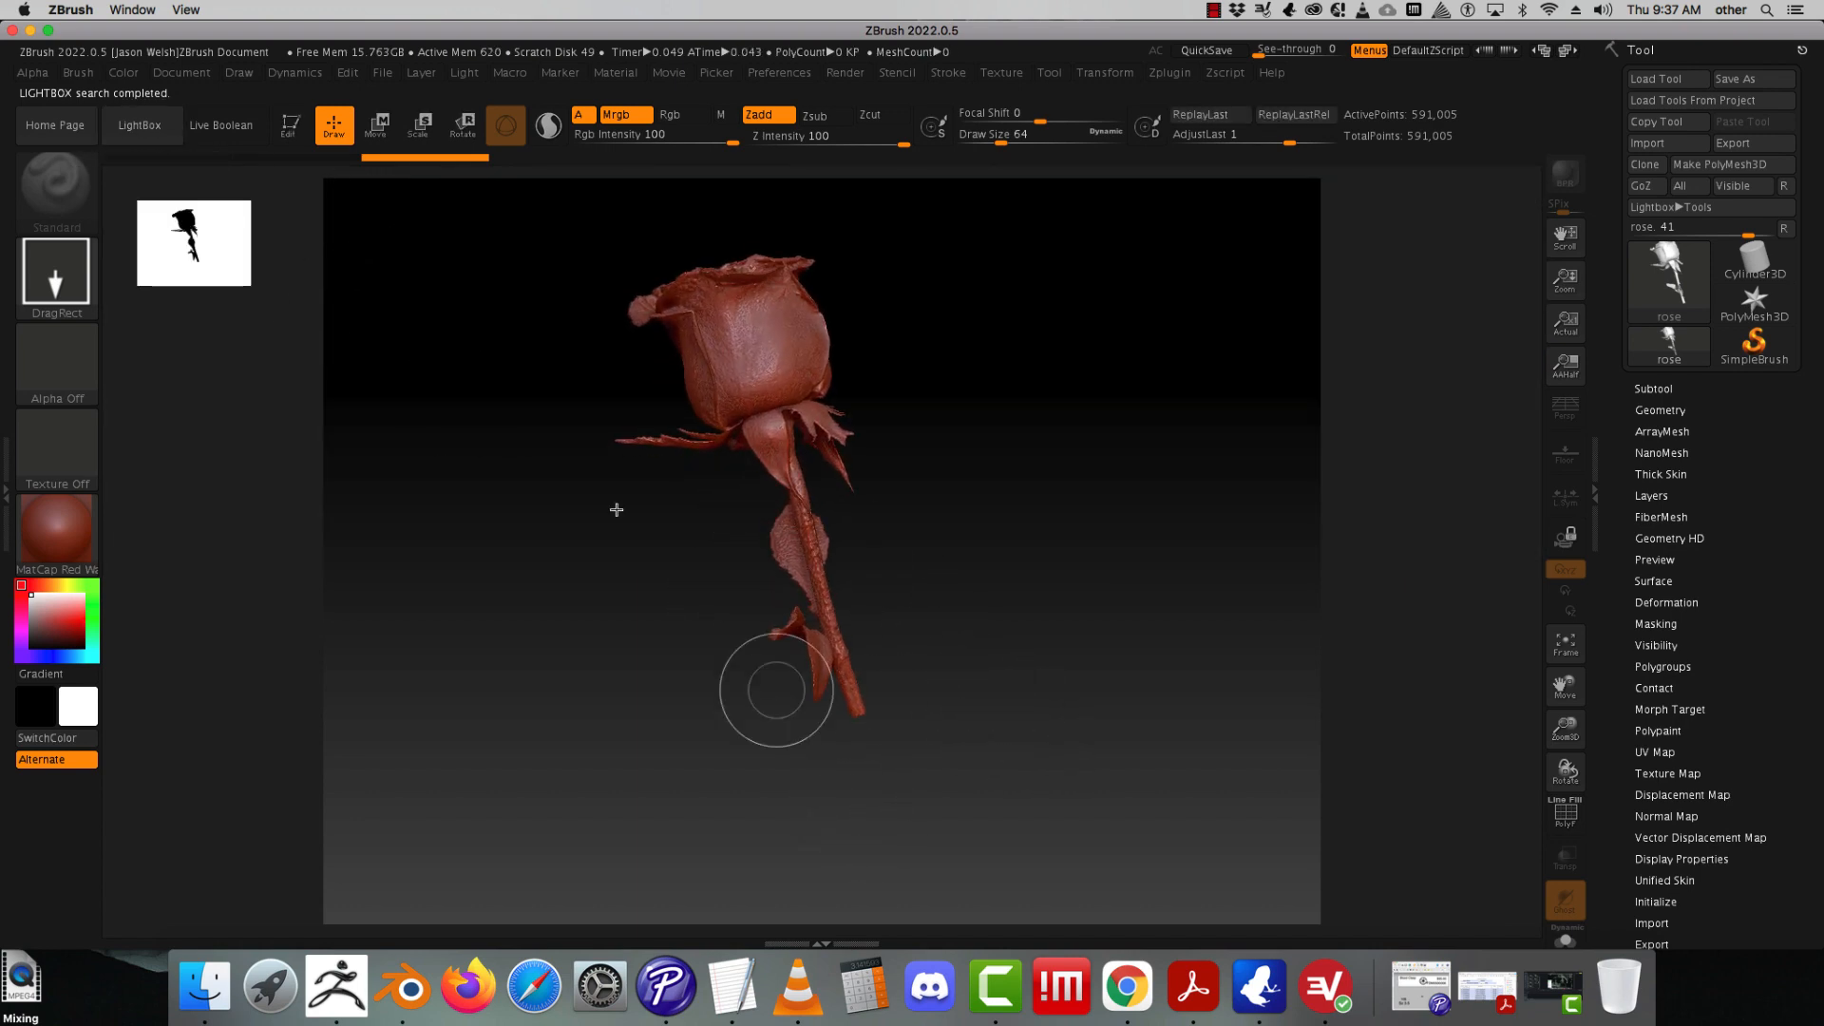
click(292, 124)
drag(1104, 466, 1120, 505)
drag(1566, 686, 1574, 741)
drag(1187, 532, 1130, 608)
drag(1566, 685, 1572, 776)
mouse_move(1077, 577)
mouse_down()
mouse_move(1014, 583)
mouse_move(1144, 619)
mouse_move(1159, 584)
mouse_up()
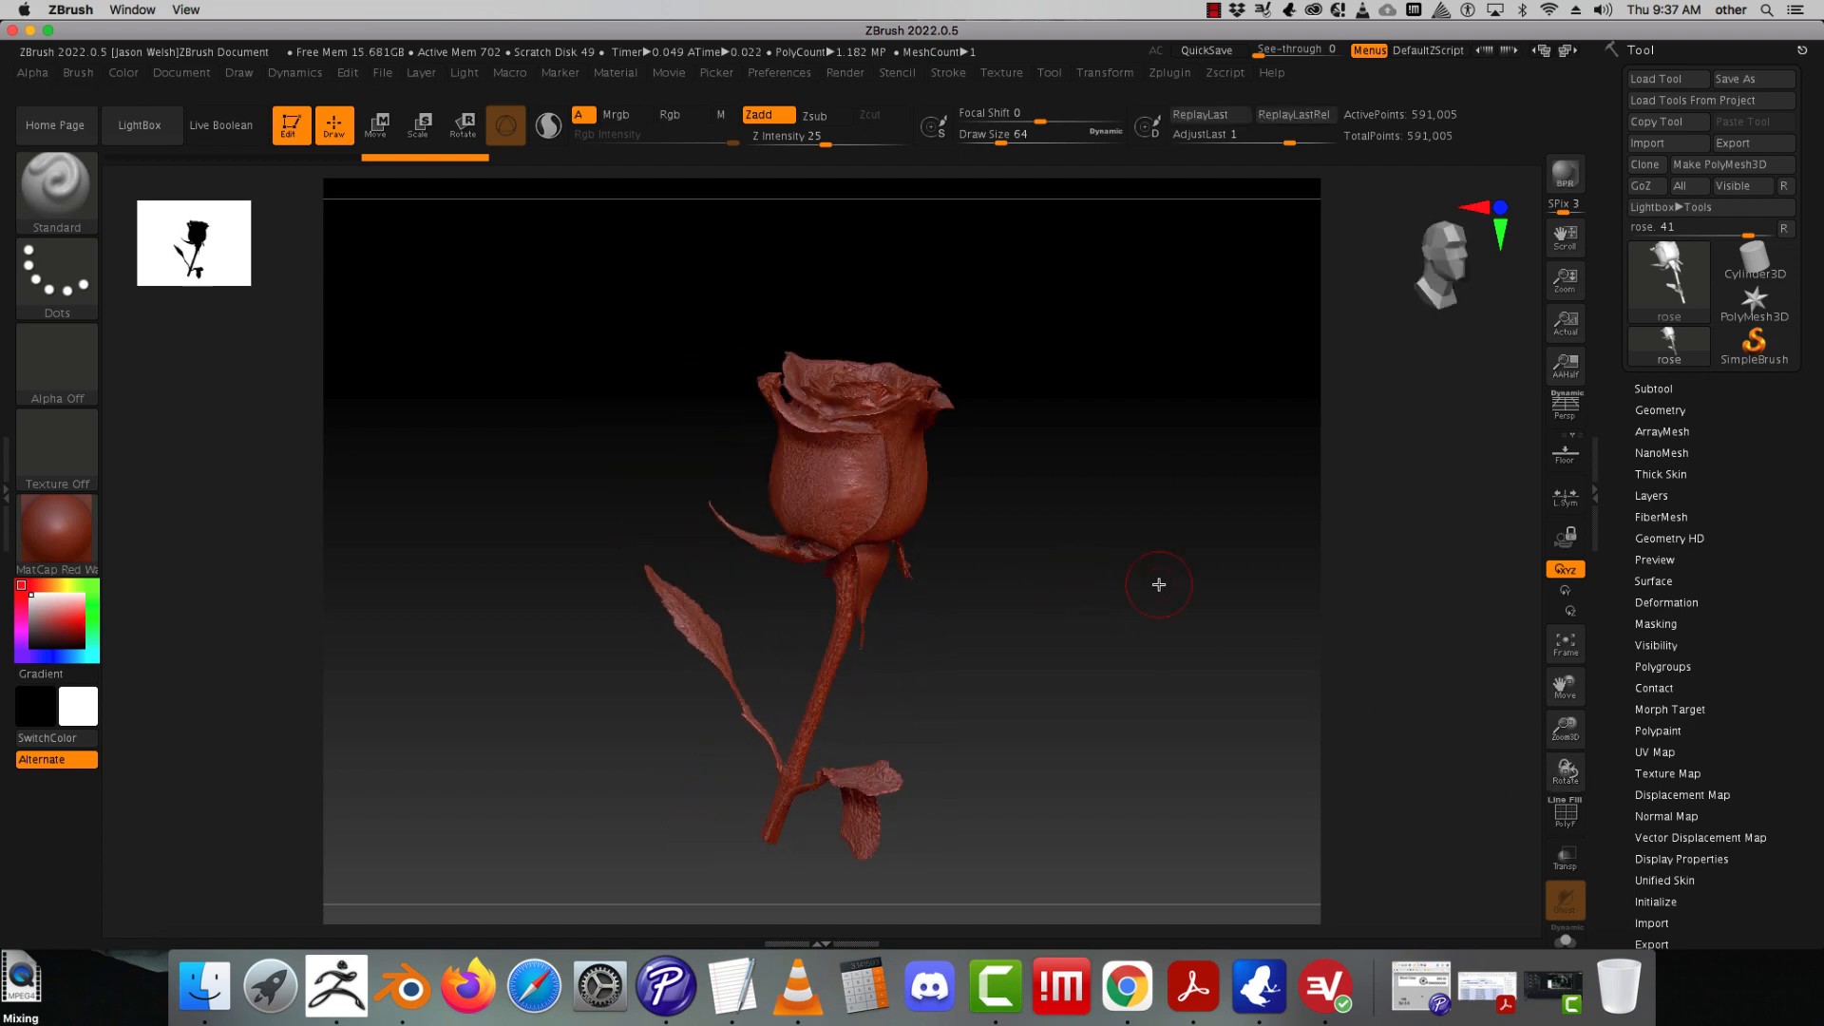
- Examine the stem, sepals and lower petals of the rose up close for surface quality
drag(1017, 512, 968, 437)
drag(1562, 727, 1577, 665)
drag(1642, 1024, 1756, 929)
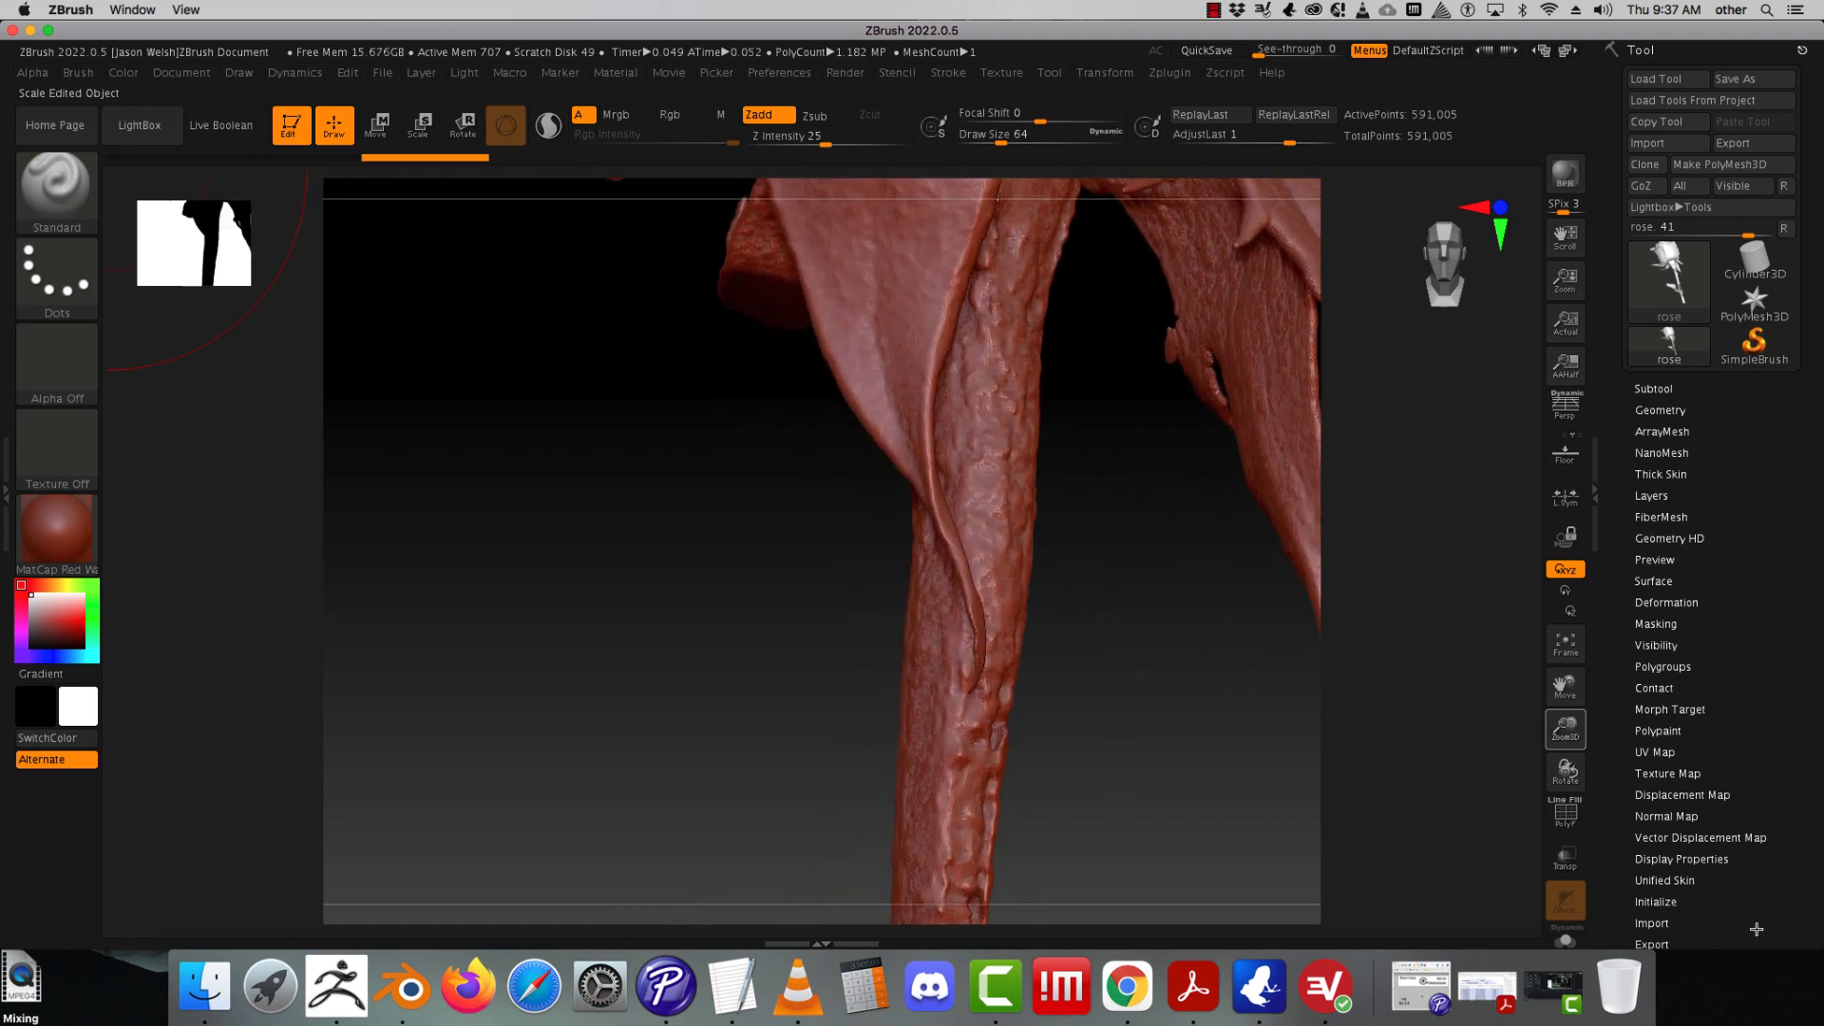
drag(1215, 817, 1165, 869)
mouse_move(1564, 683)
mouse_down()
mouse_move(1655, 1009)
mouse_move(1567, 789)
mouse_move(1555, 918)
mouse_move(1588, 751)
mouse_move(1588, 966)
mouse_move(1547, 757)
mouse_move(1510, 794)
mouse_move(1488, 787)
mouse_up()
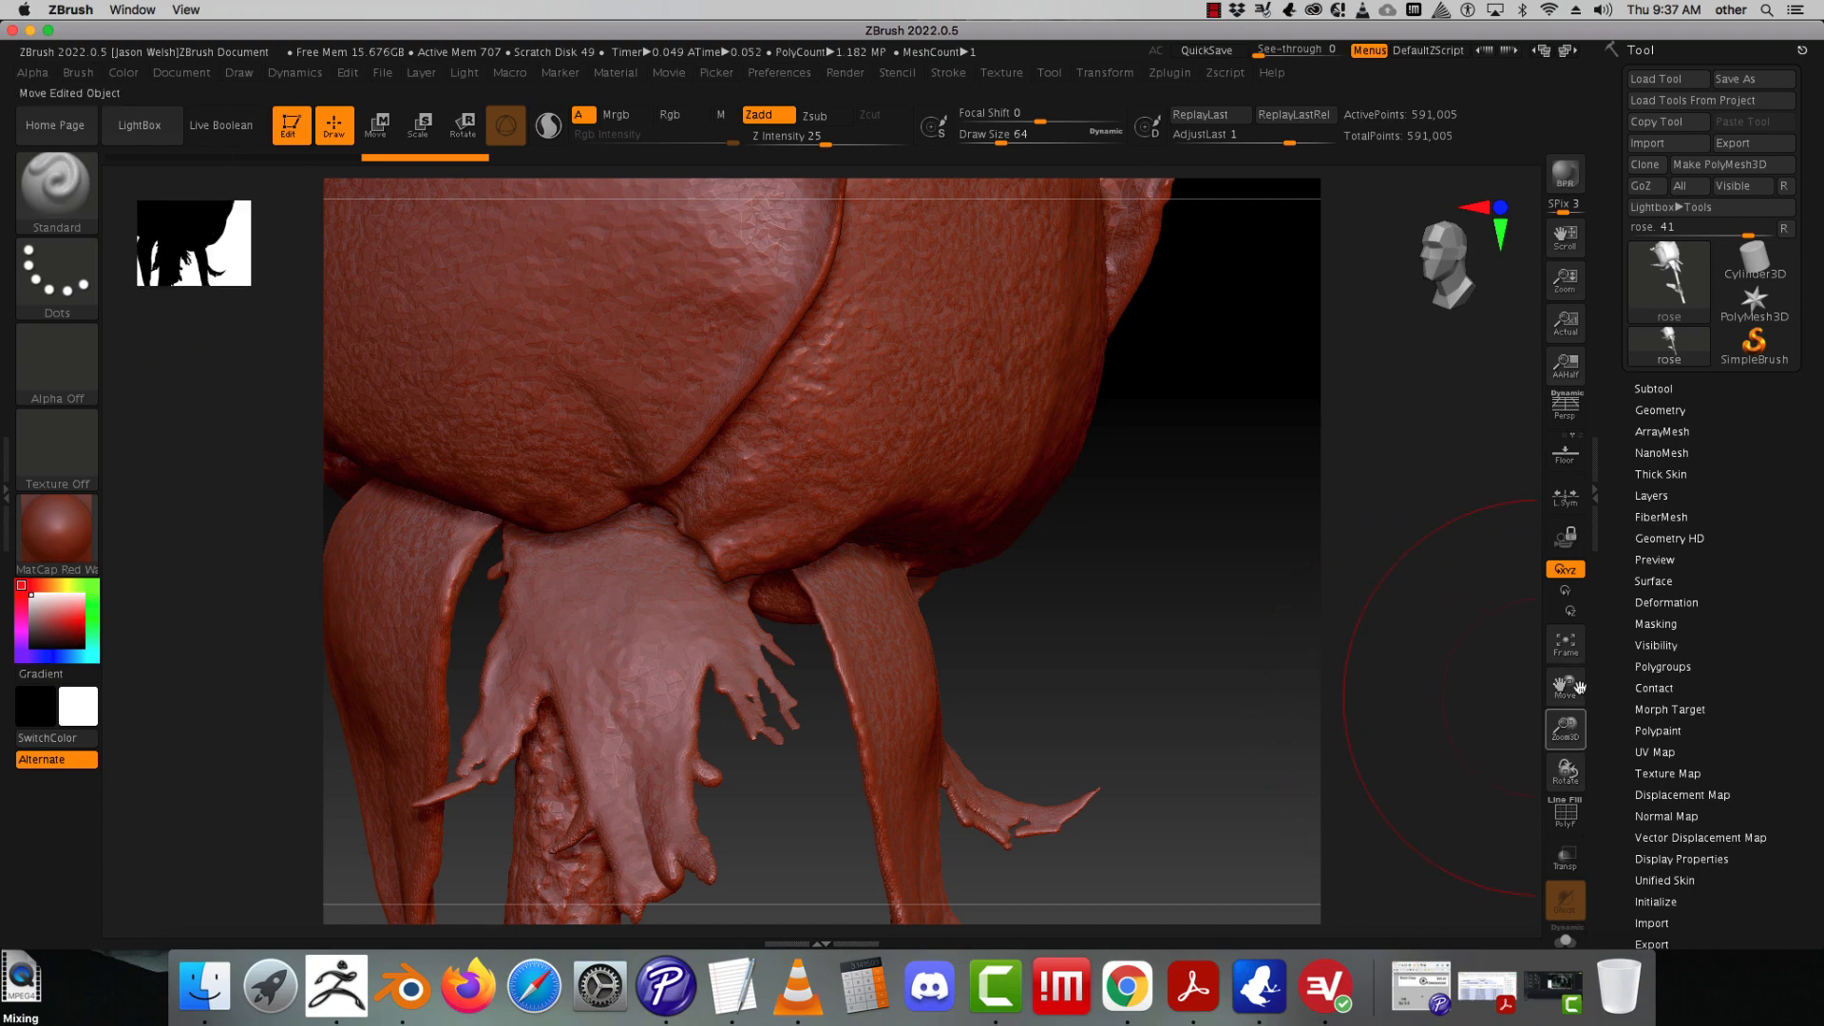
scroll(1292, 677, up, 3)
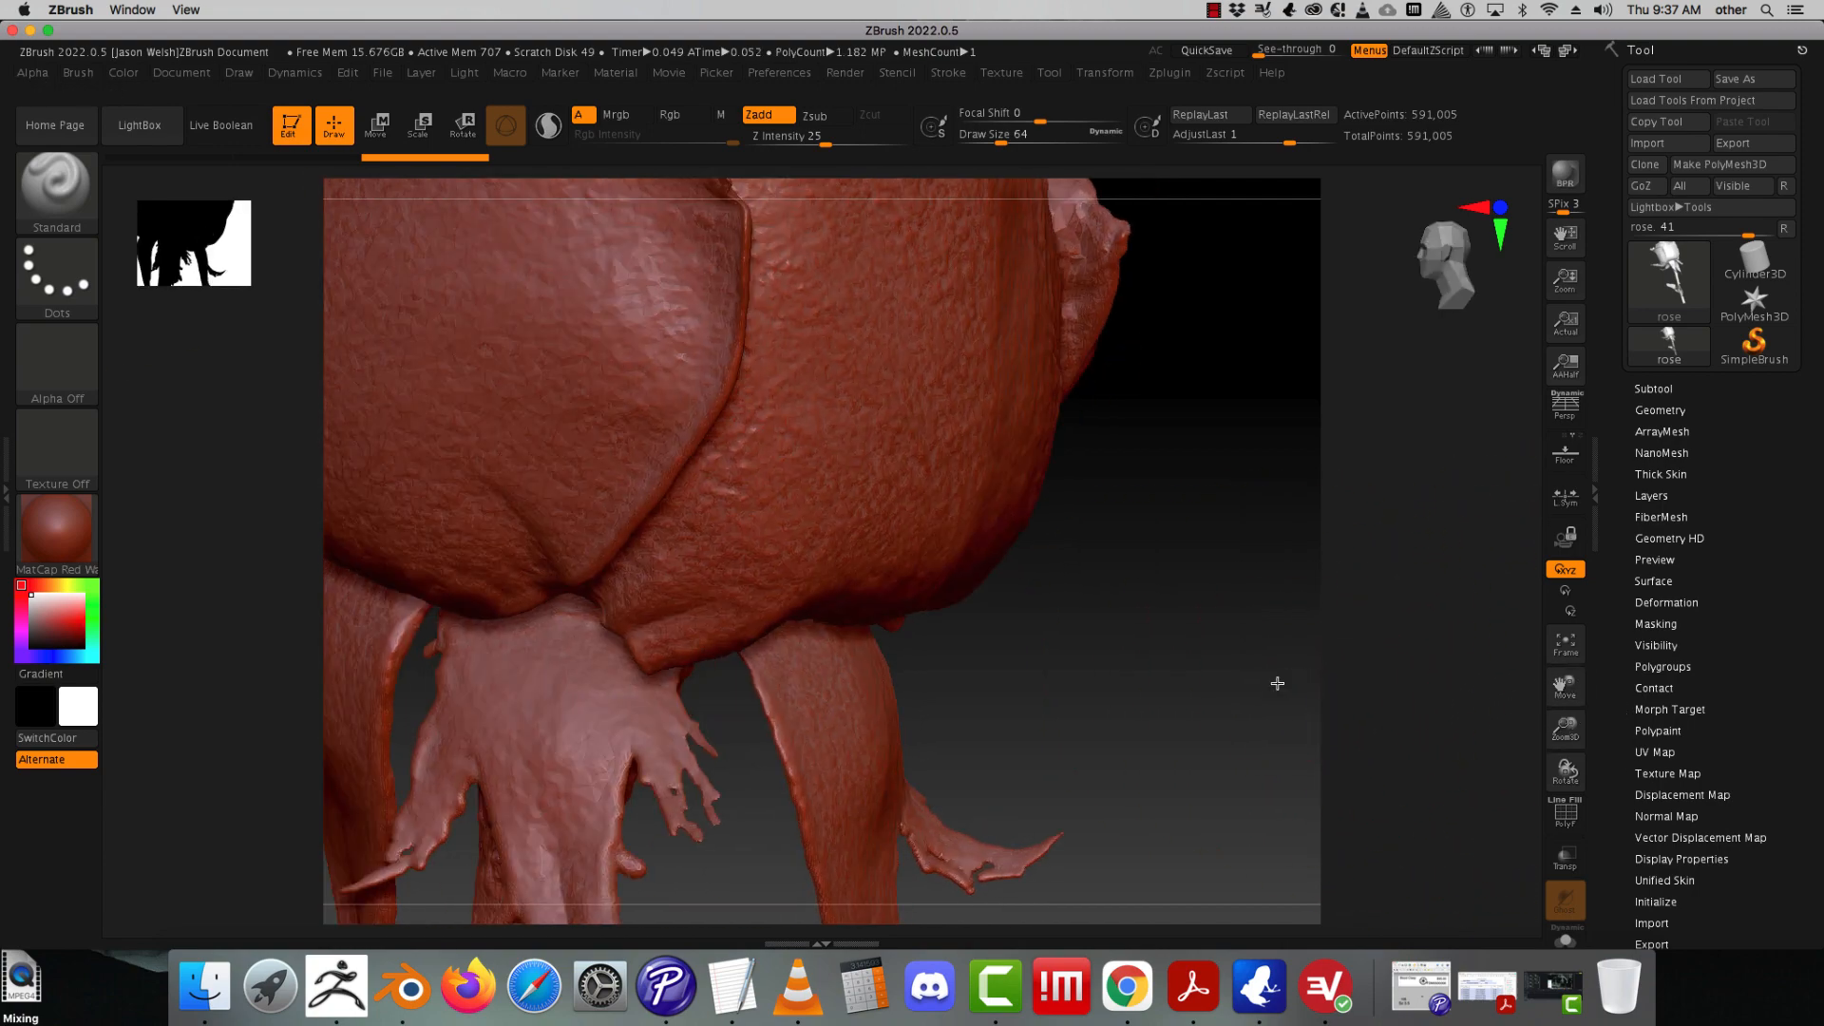
click(1569, 655)
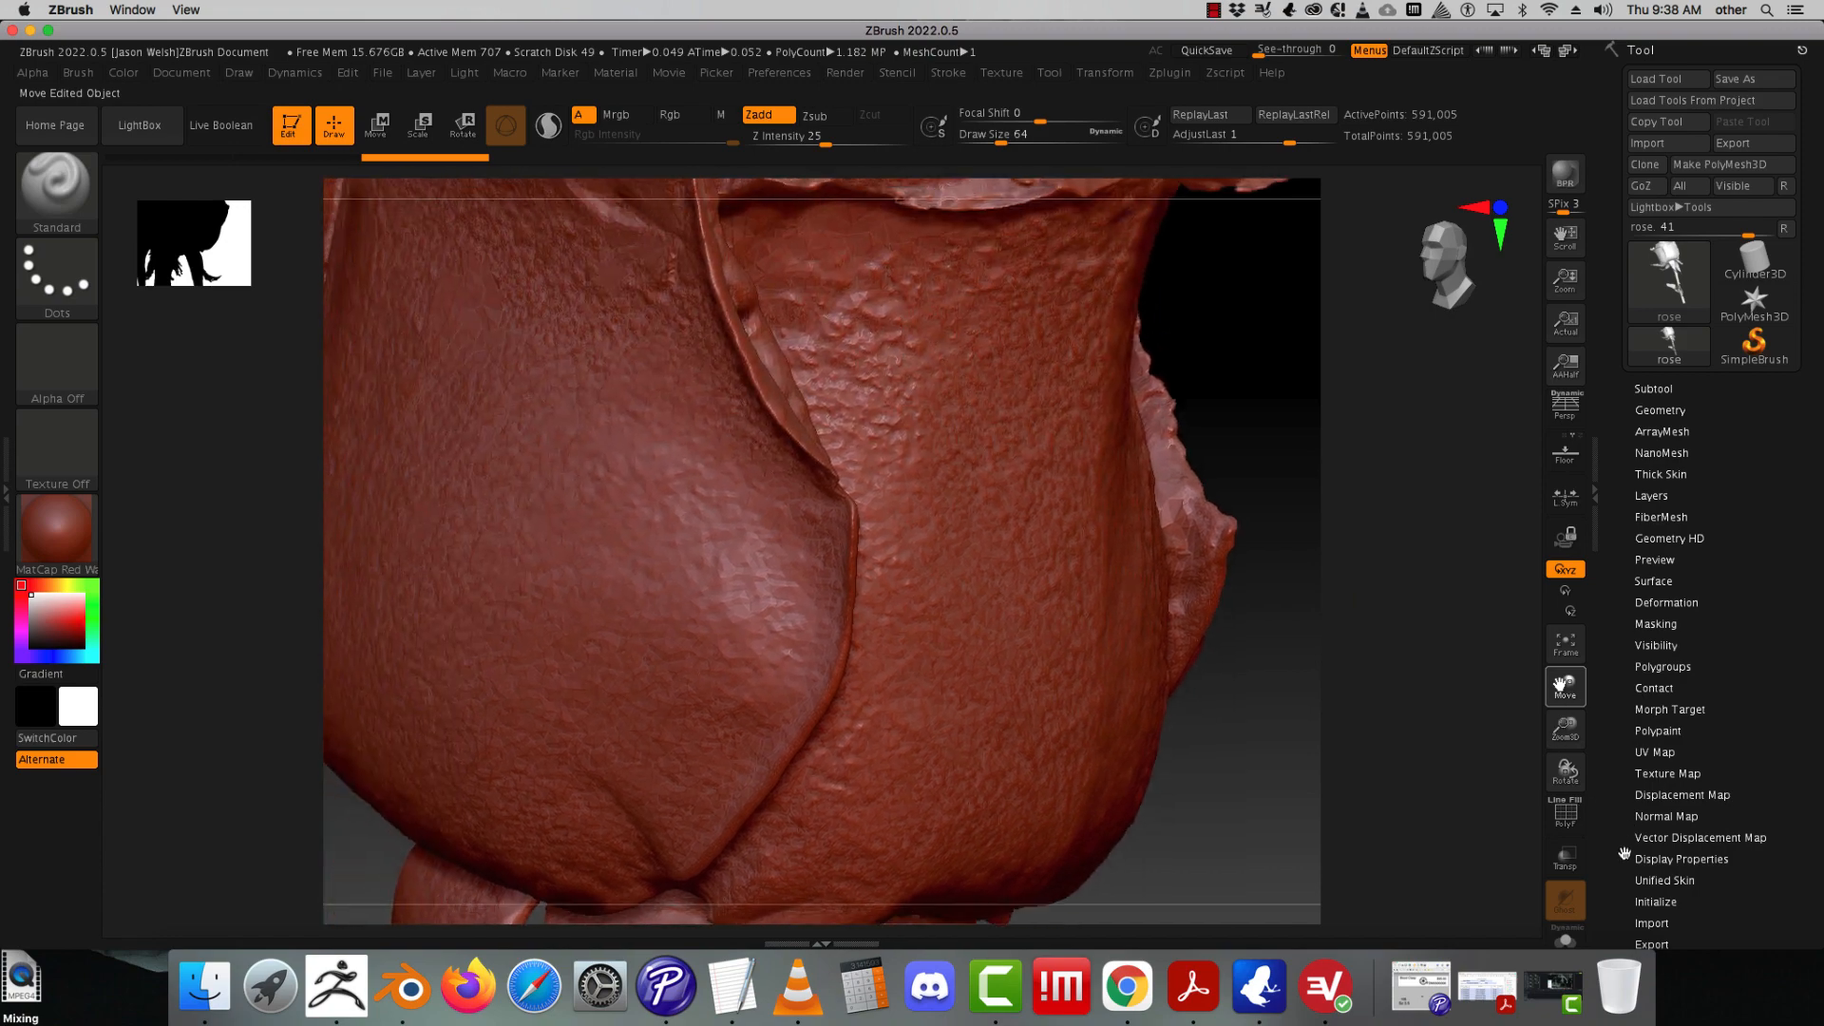
drag(1566, 686, 1643, 836)
click(1583, 743)
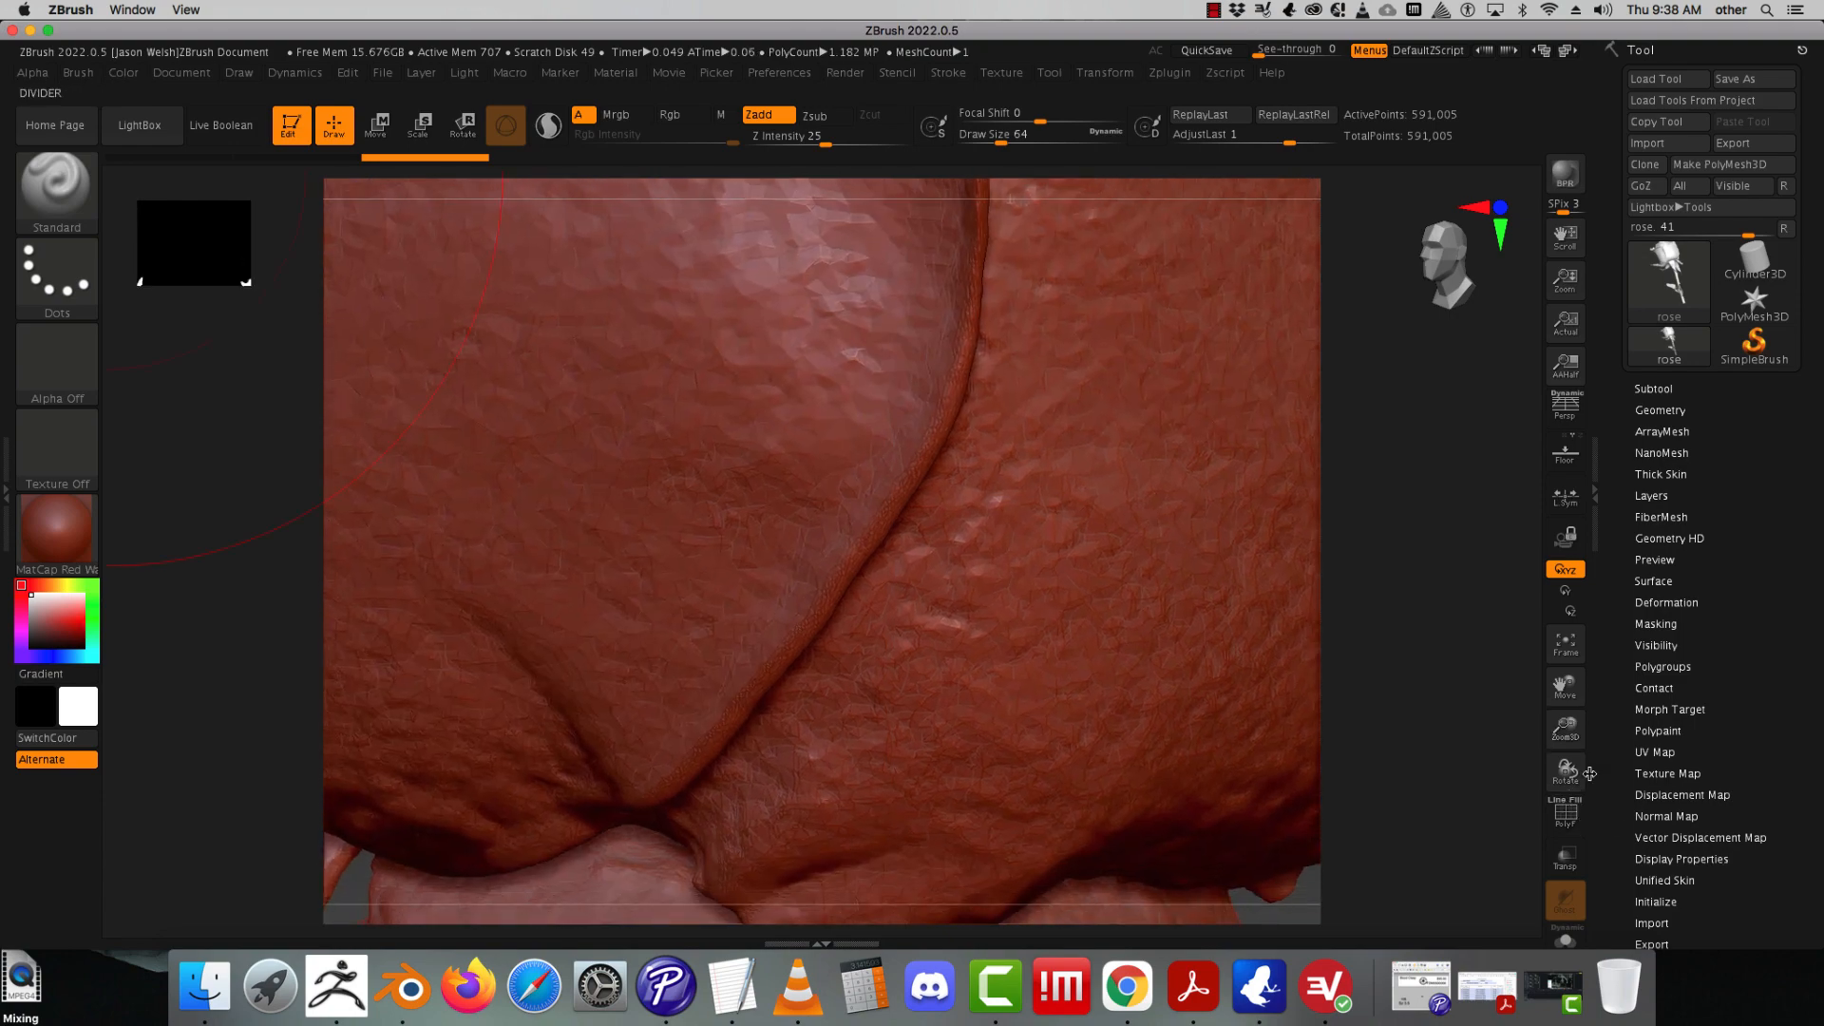
drag(1589, 774, 1710, 883)
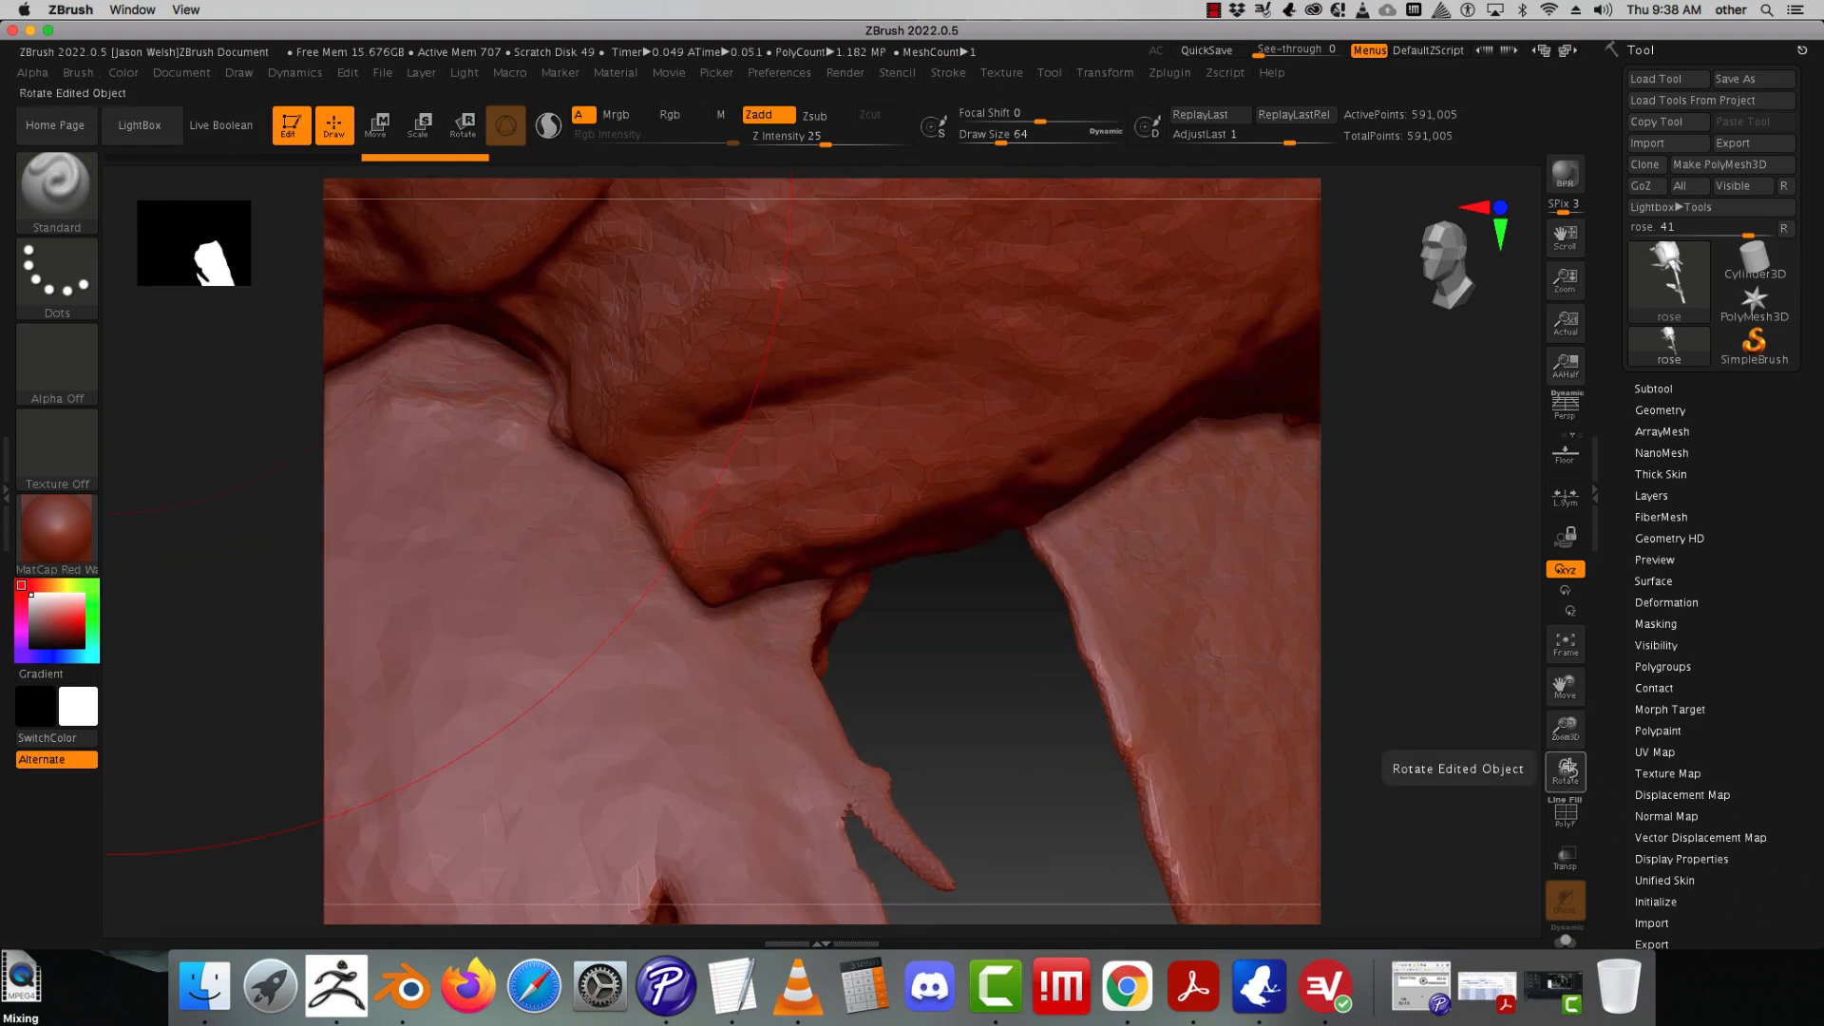
mouse_move(1565, 771)
mouse_down()
mouse_move(1543, 806)
mouse_move(1563, 750)
mouse_up()
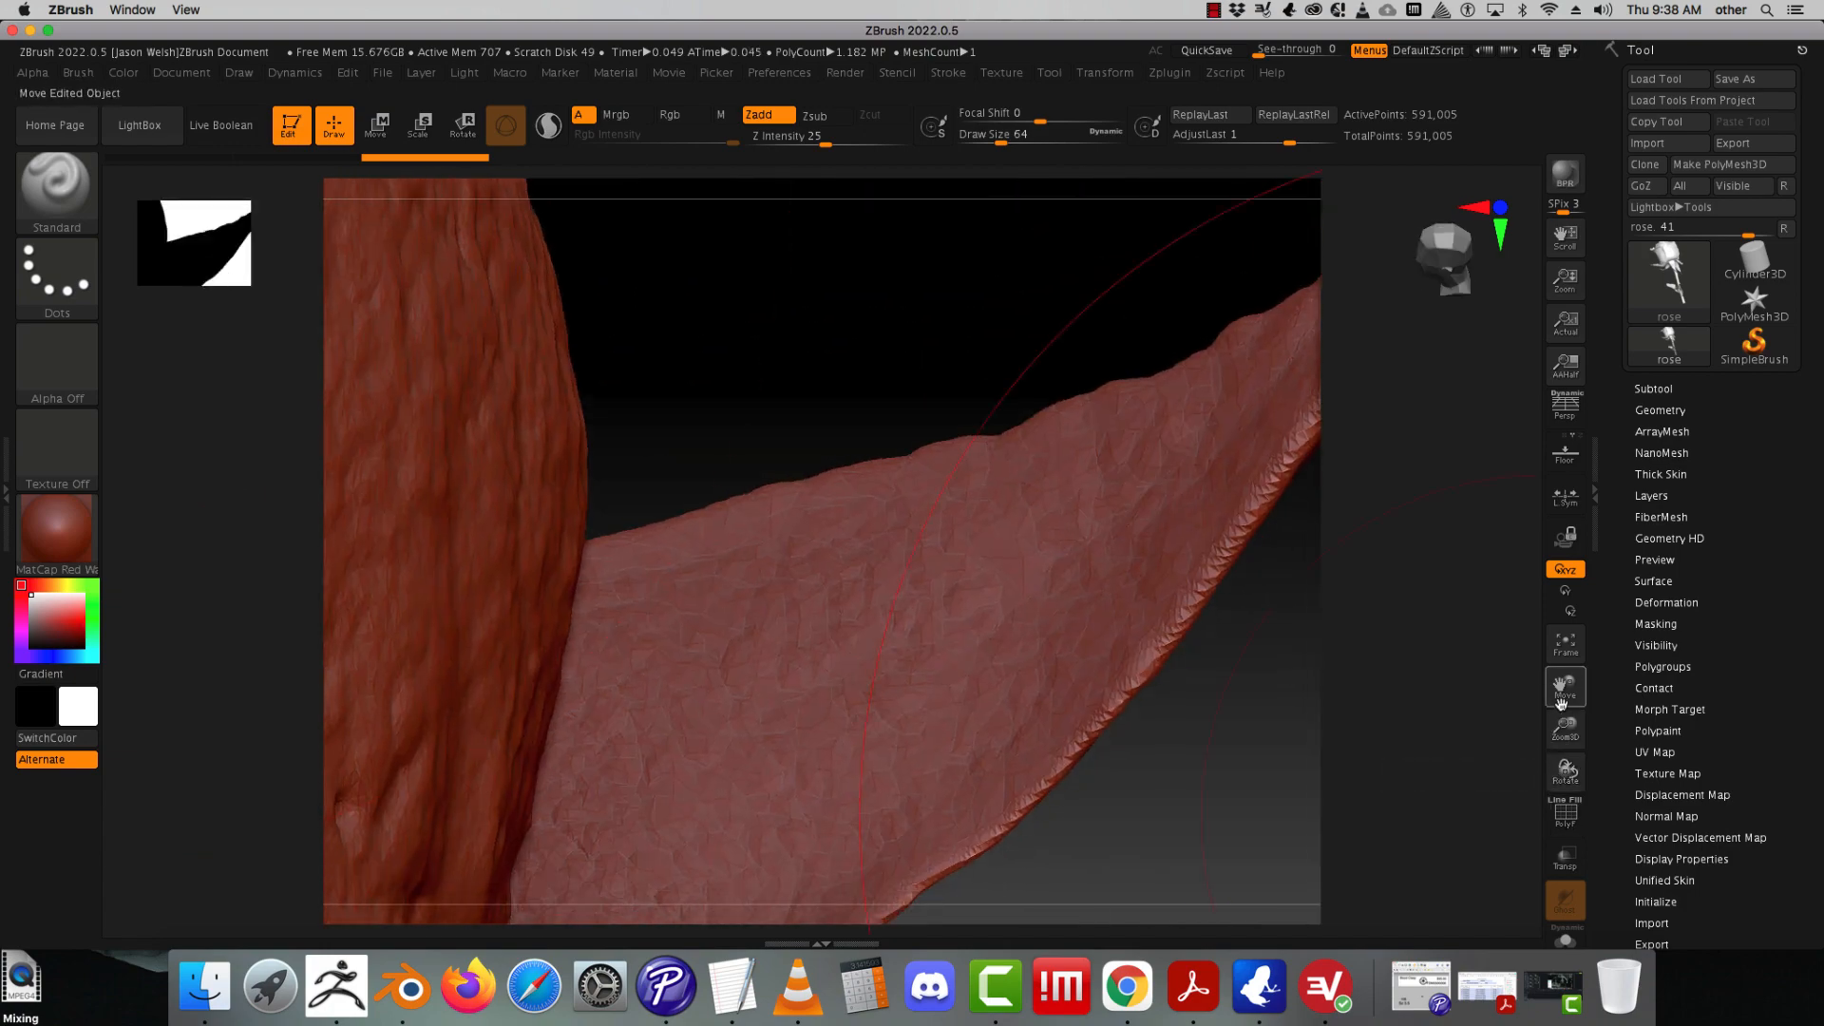
click(1565, 644)
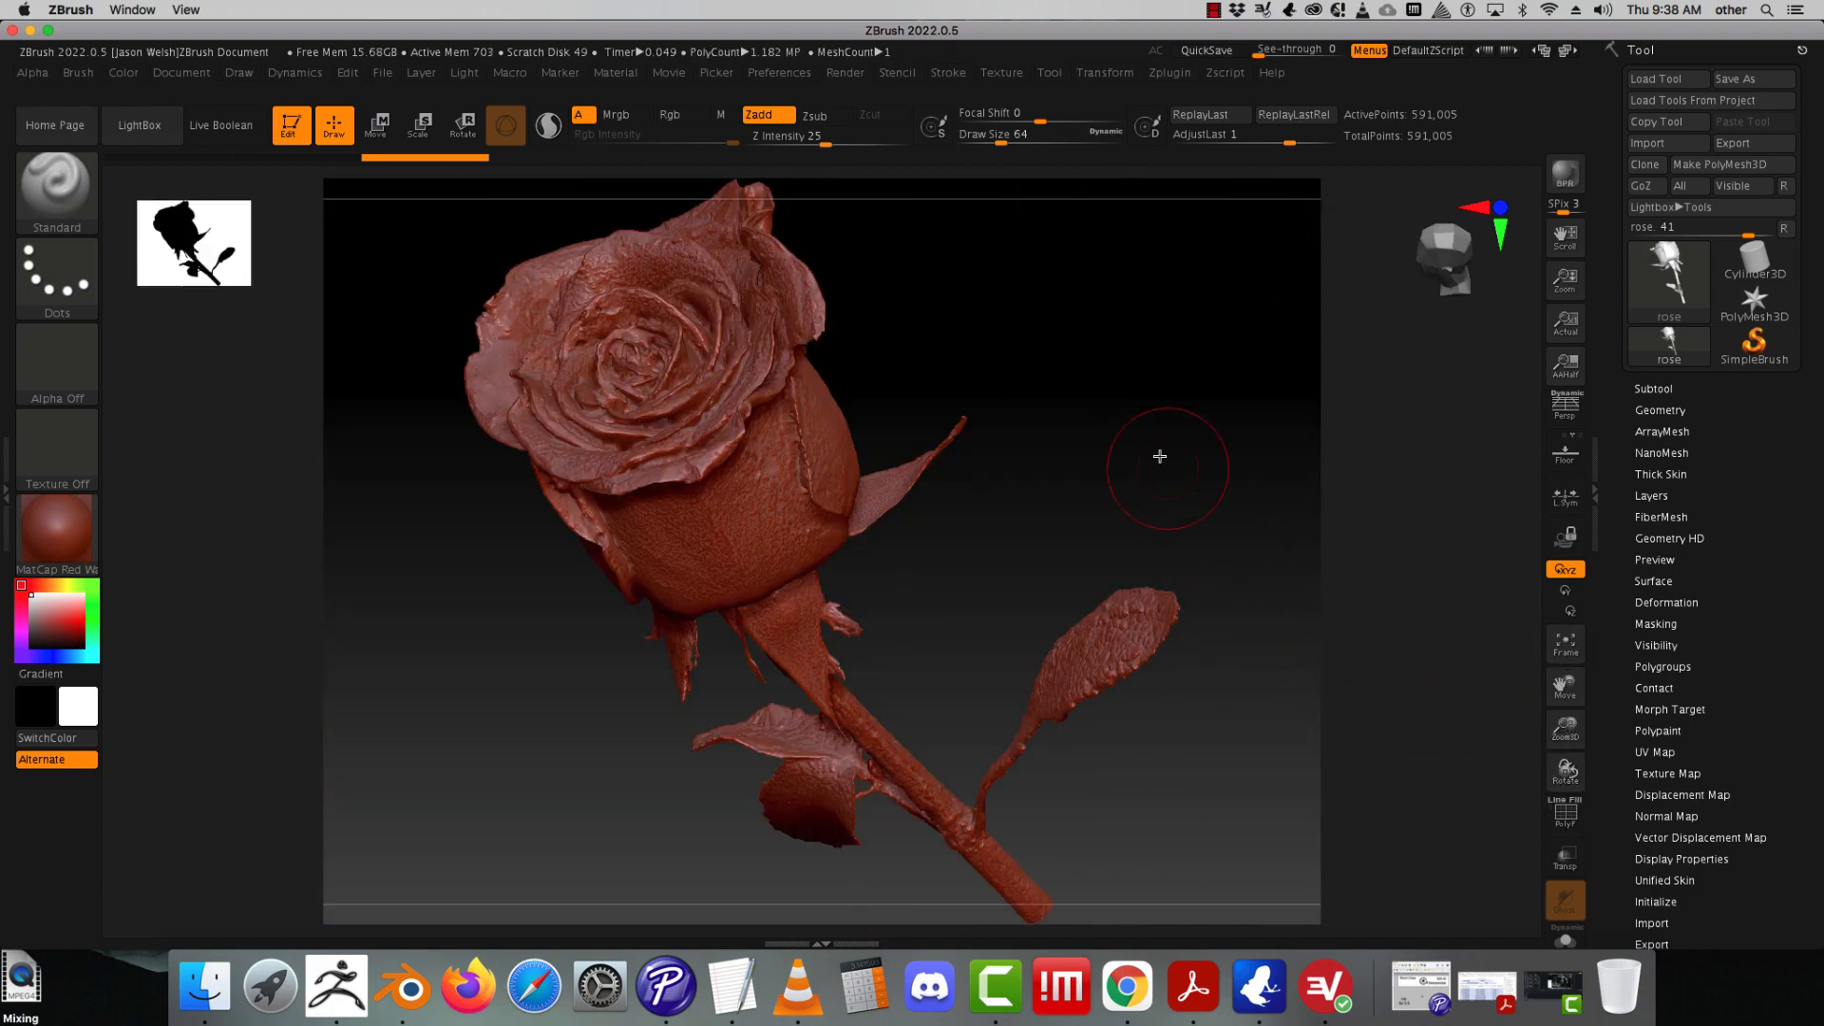
- Examine the bloom and its outer petals from above and from the side
drag(1160, 456, 1178, 543)
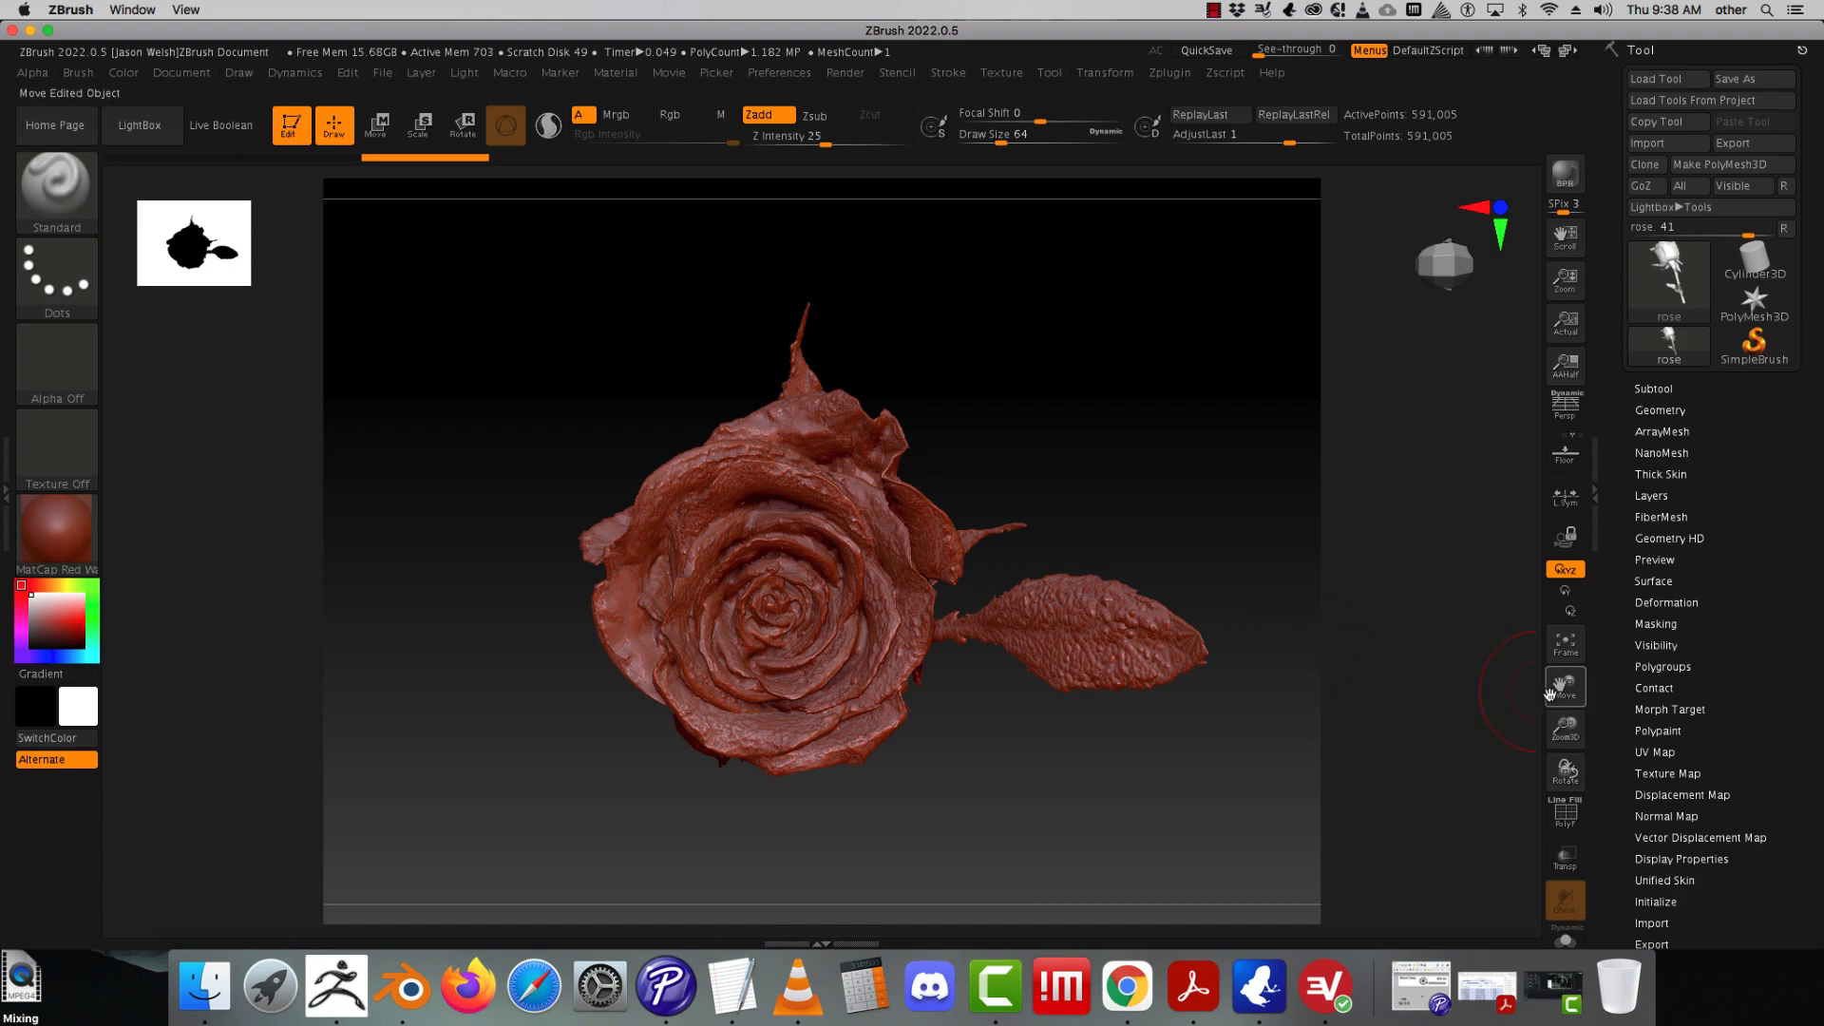
drag(1565, 729, 1583, 787)
drag(1241, 471, 1252, 332)
mouse_move(1566, 684)
mouse_down()
mouse_move(1596, 983)
mouse_move(1578, 993)
mouse_move(1299, 816)
mouse_move(1402, 886)
mouse_up()
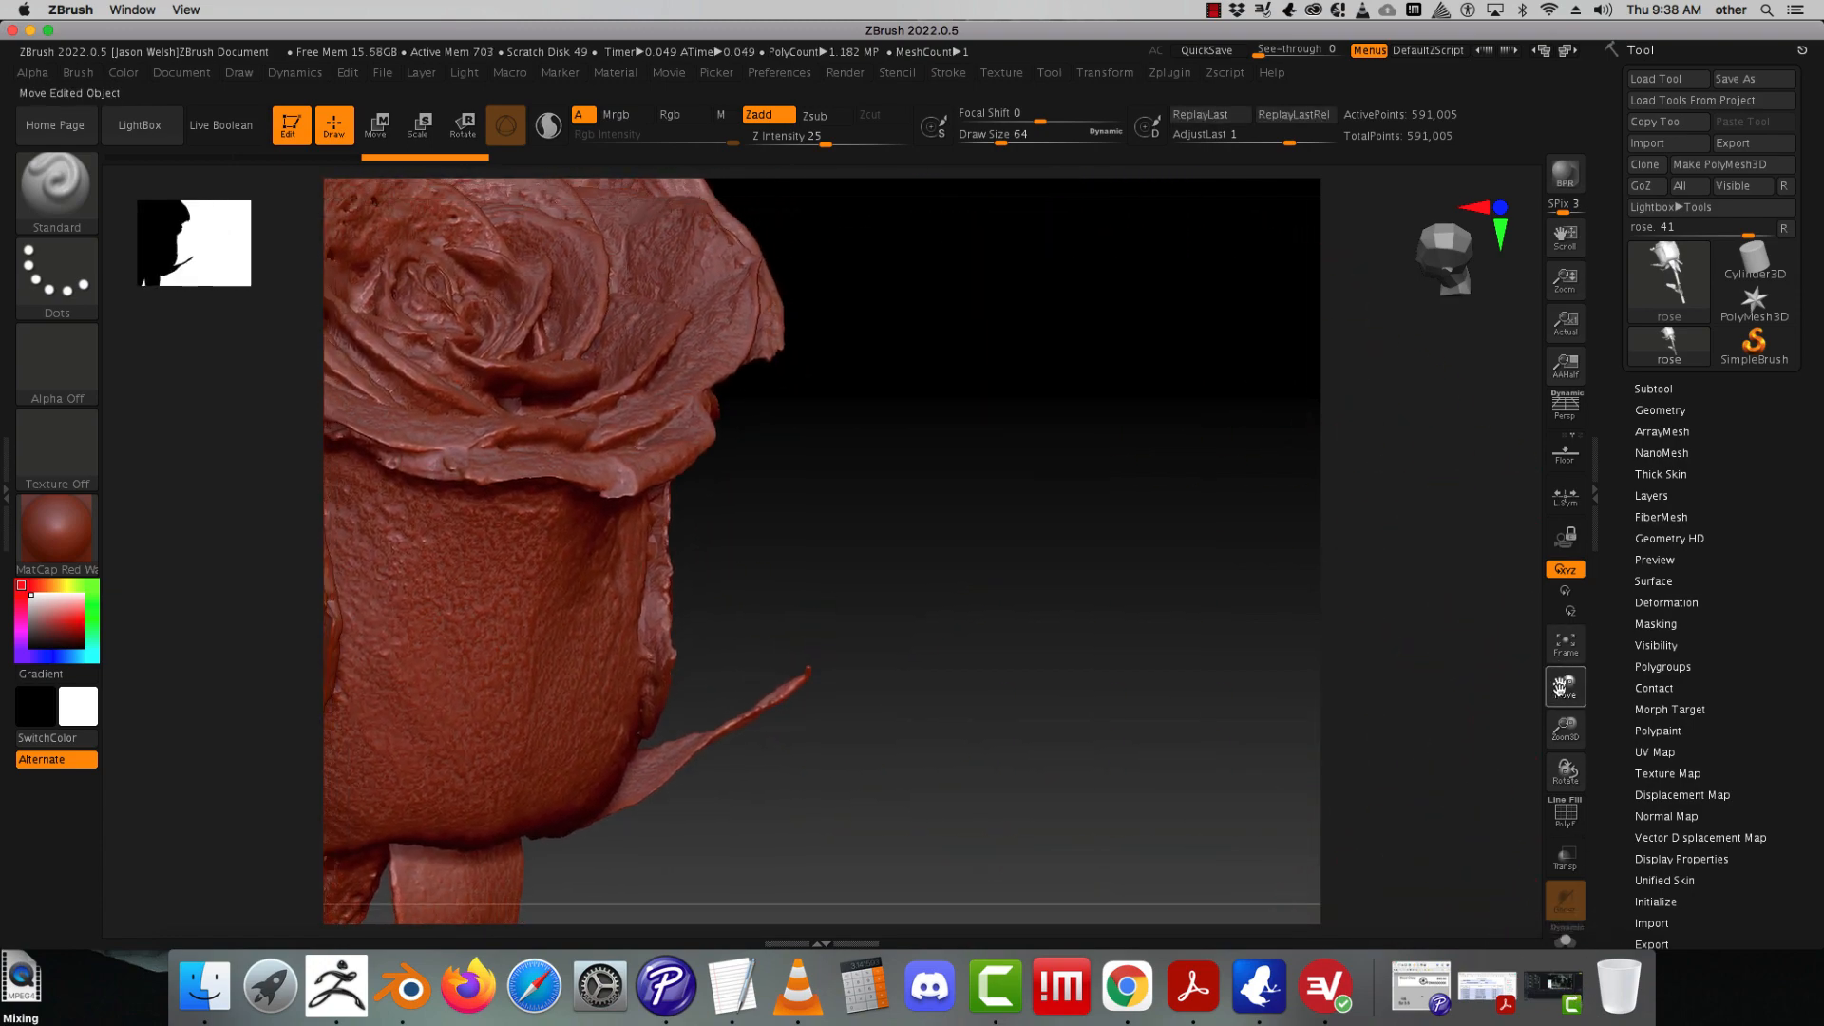
drag(1561, 686, 1673, 823)
mouse_move(1091, 644)
mouse_down()
mouse_move(1123, 671)
mouse_move(1124, 651)
mouse_move(1132, 716)
mouse_move(1129, 696)
mouse_up()
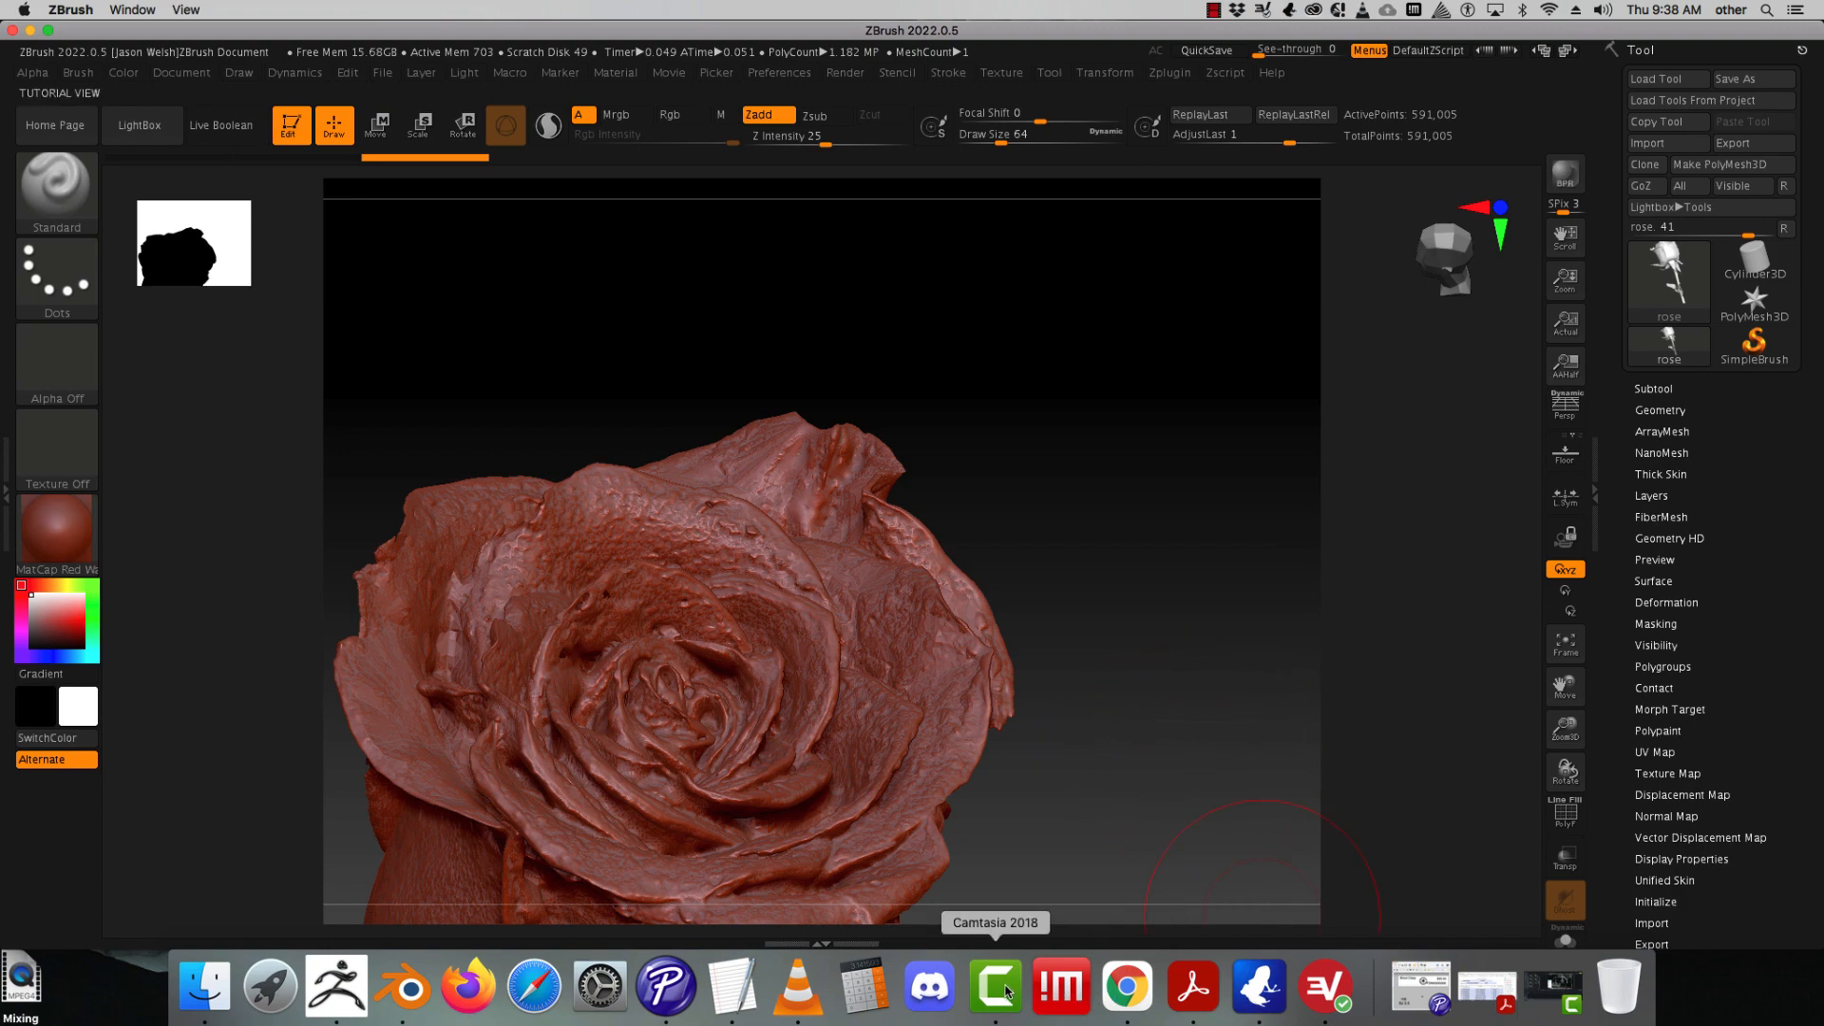
drag(1156, 761, 1194, 658)
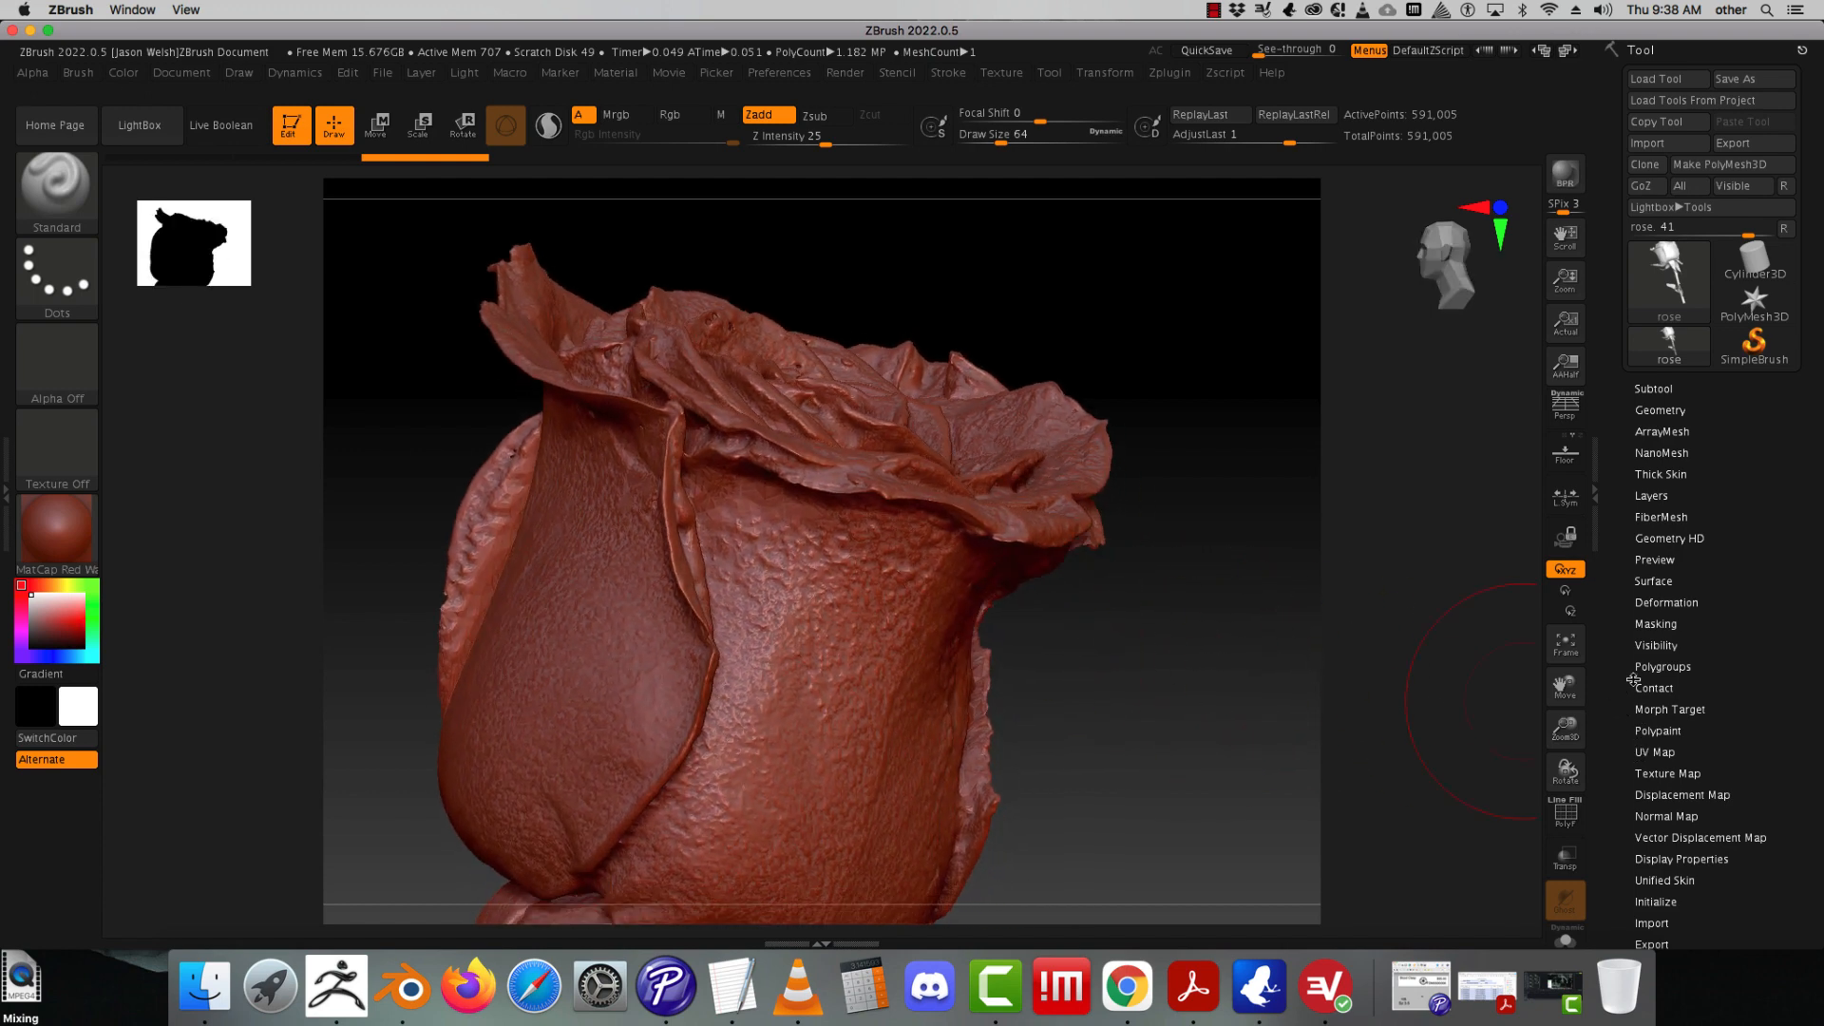
- Show the polygon wireframe and remesh the rose with DynaMesh at resolution 4096
click(1661, 411)
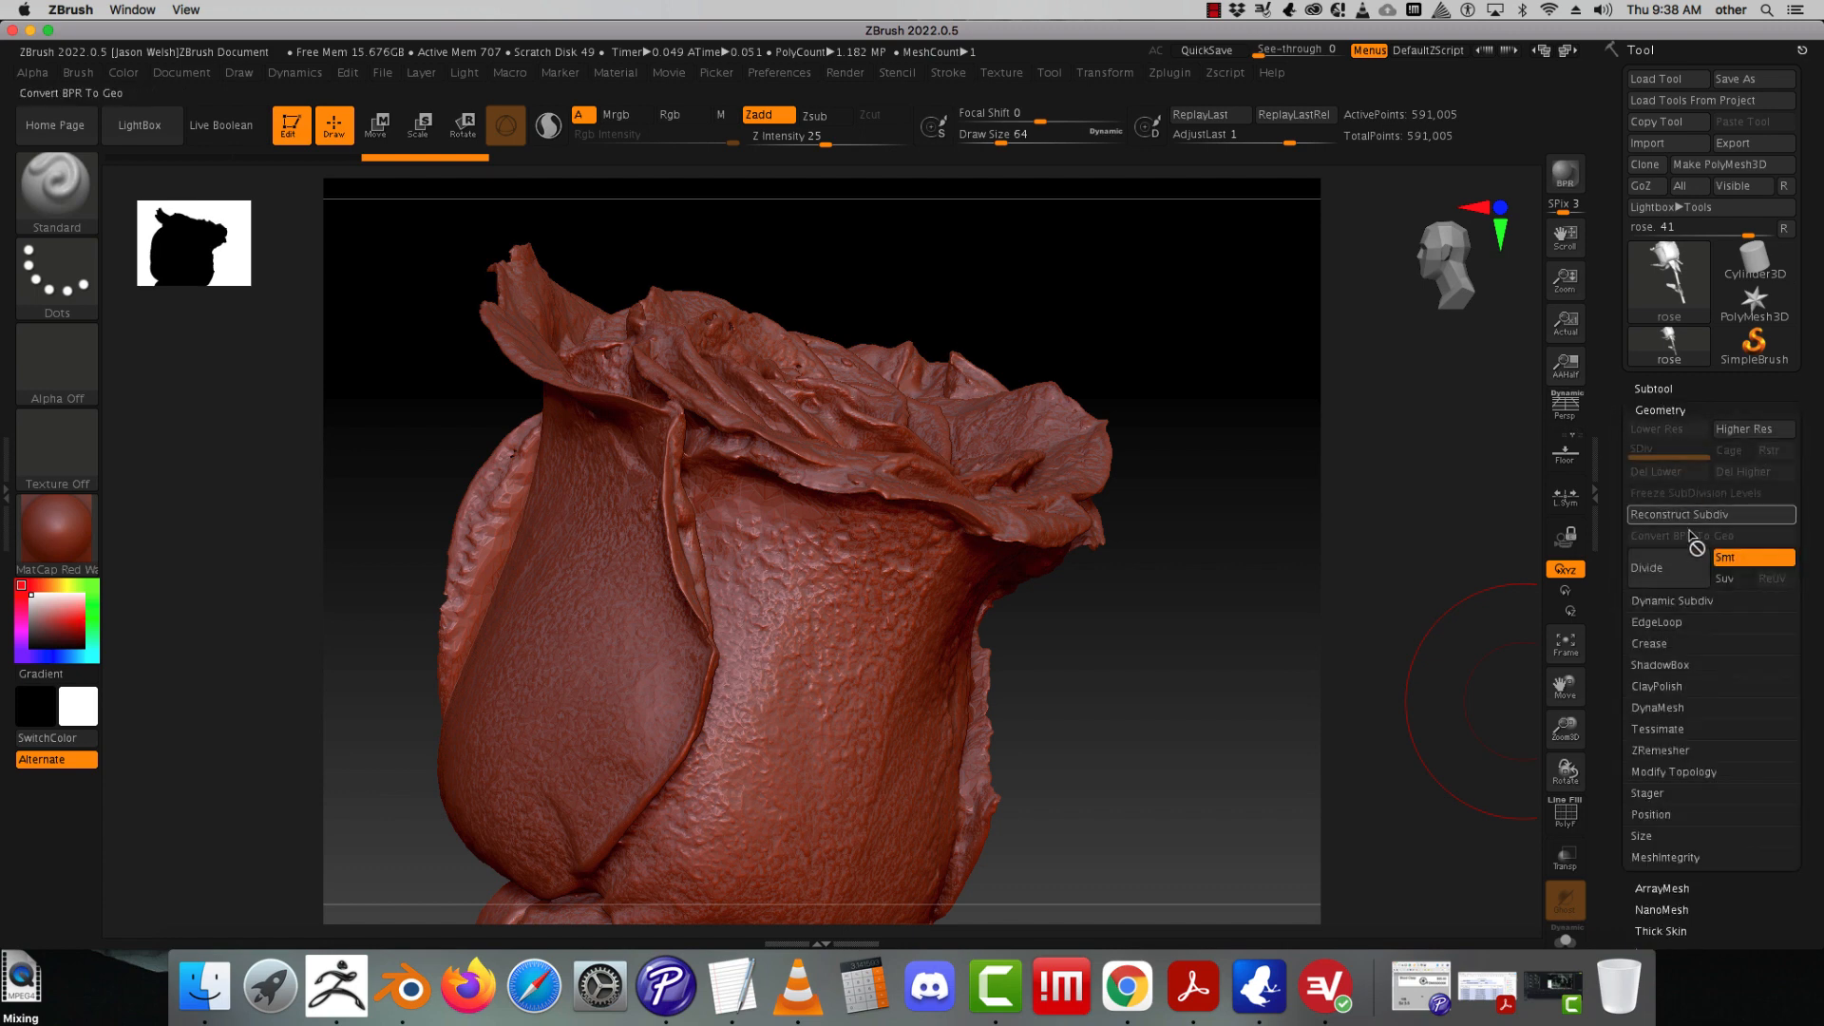
click(1659, 707)
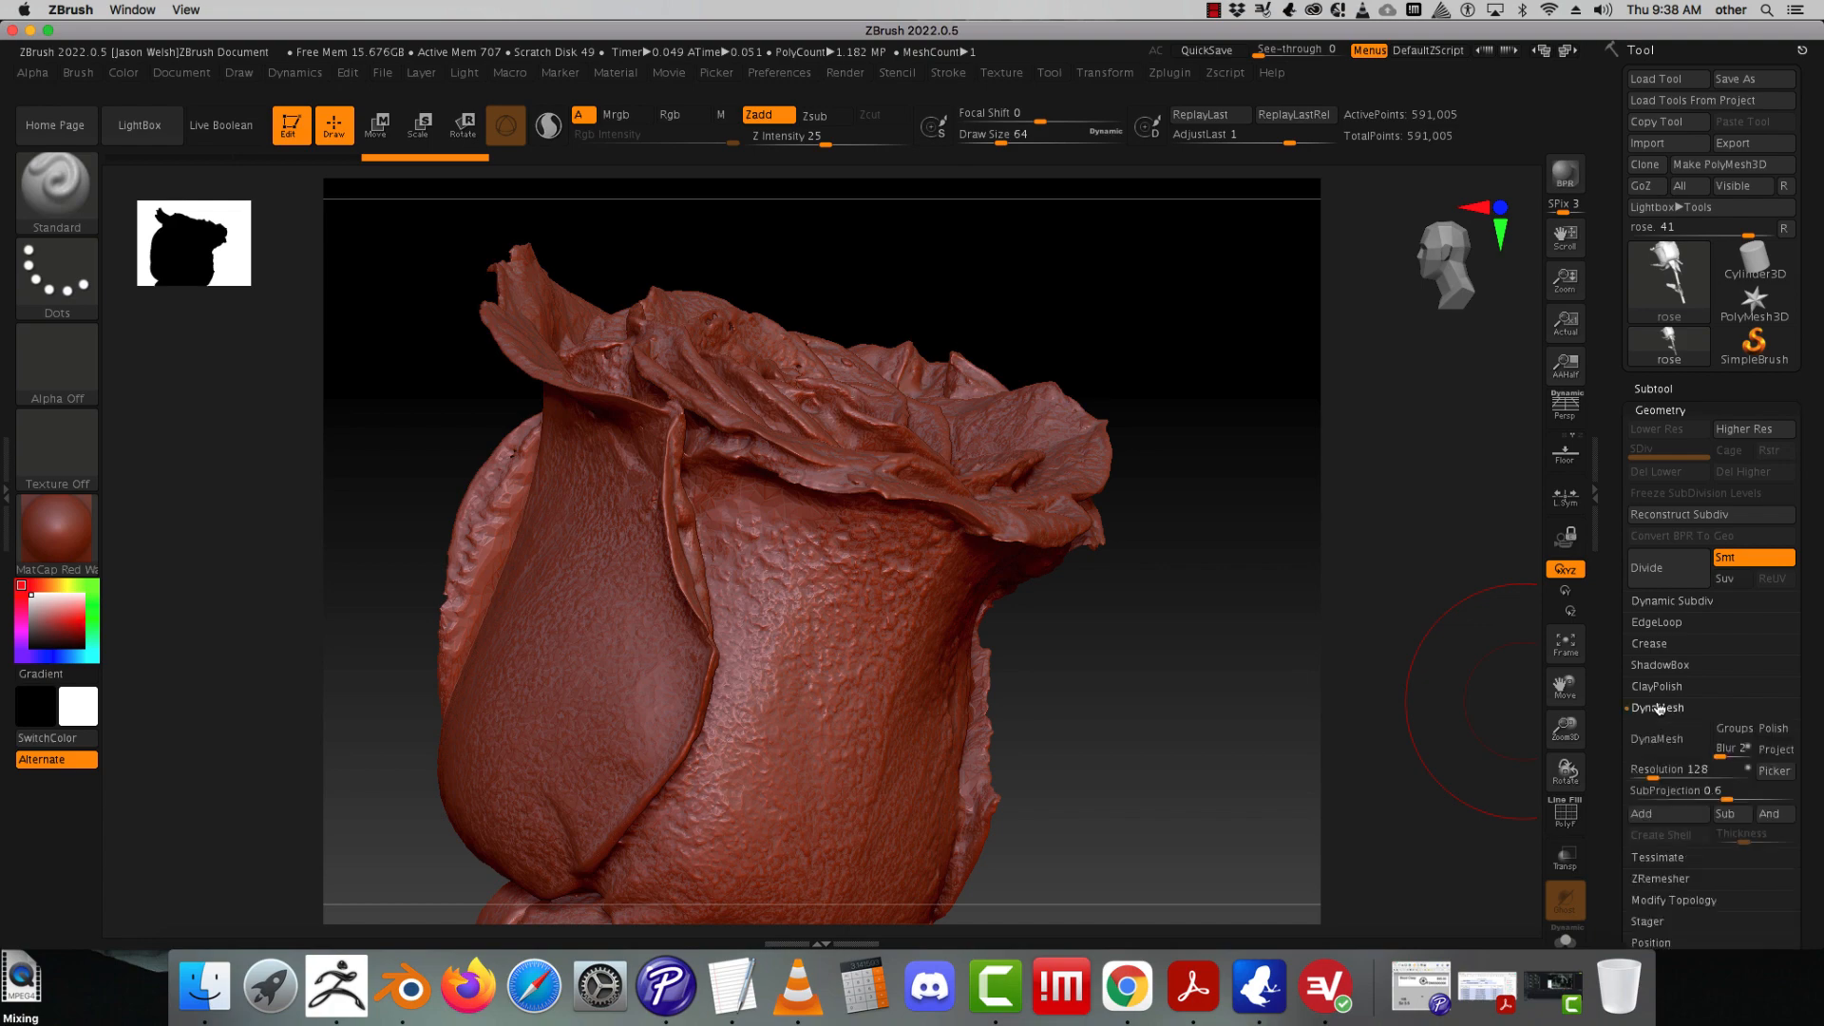
click(1565, 815)
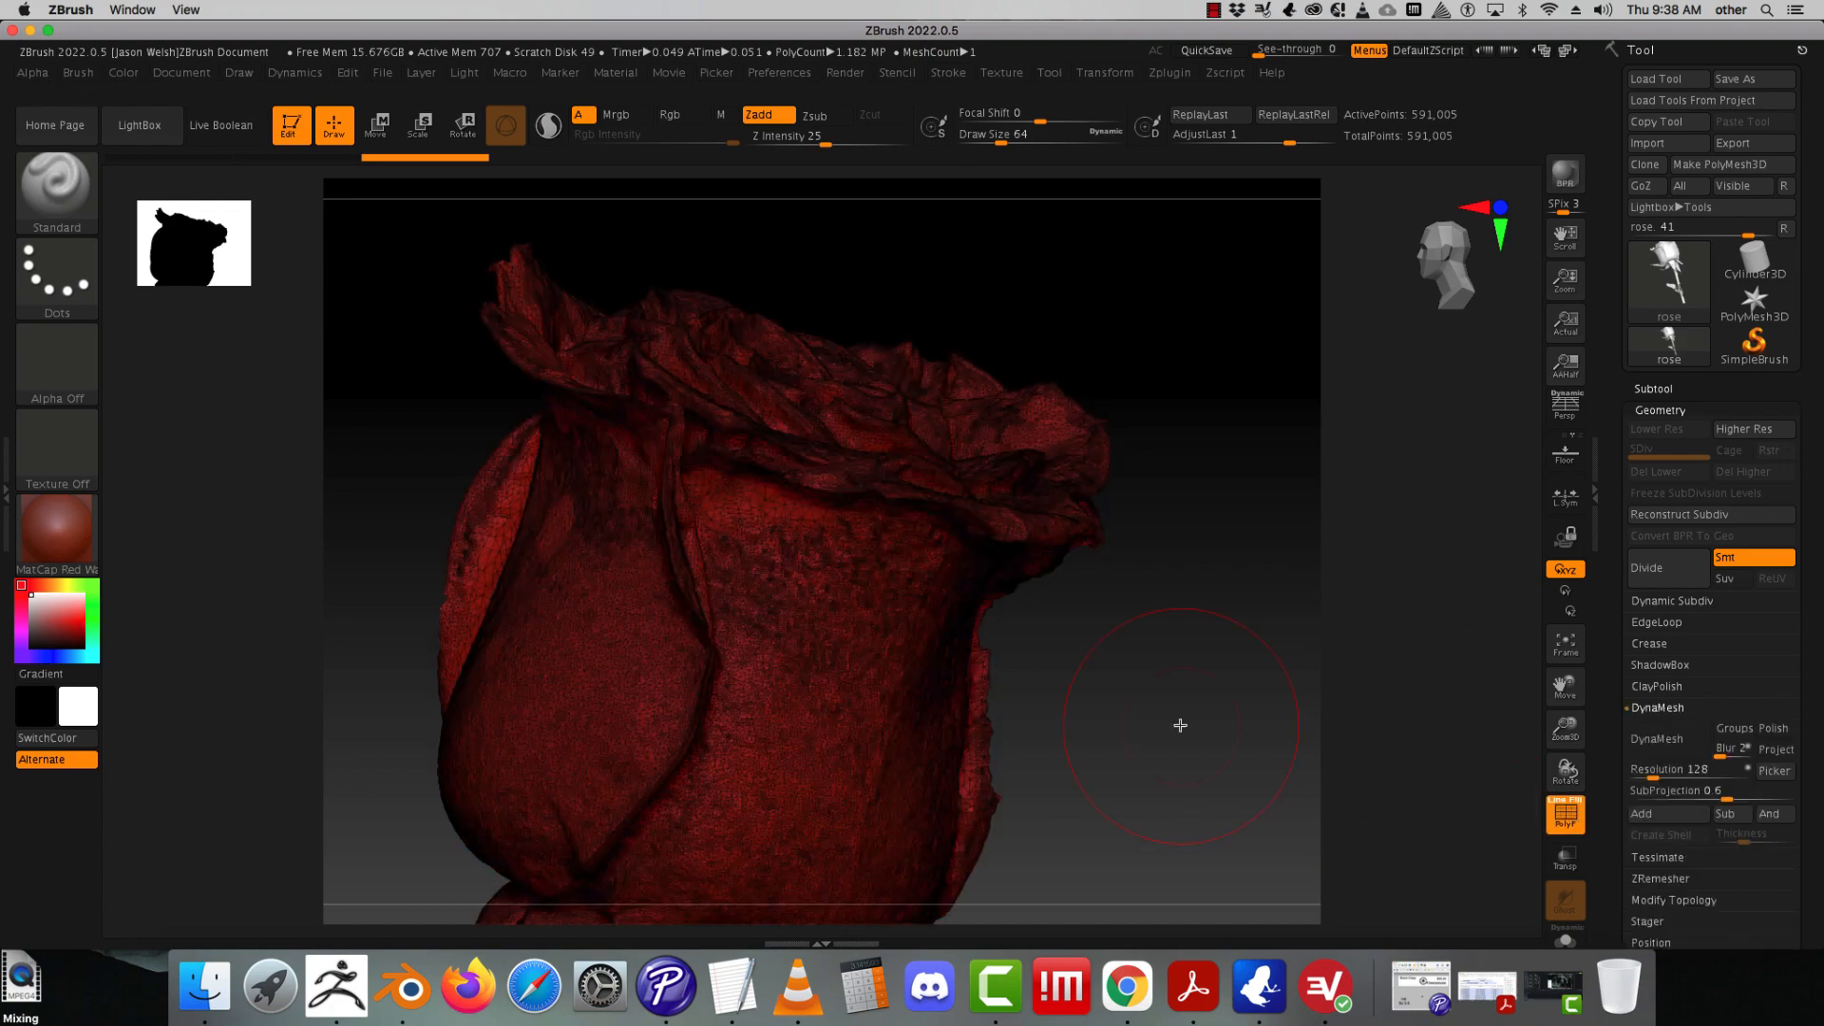
drag(1565, 734, 1572, 781)
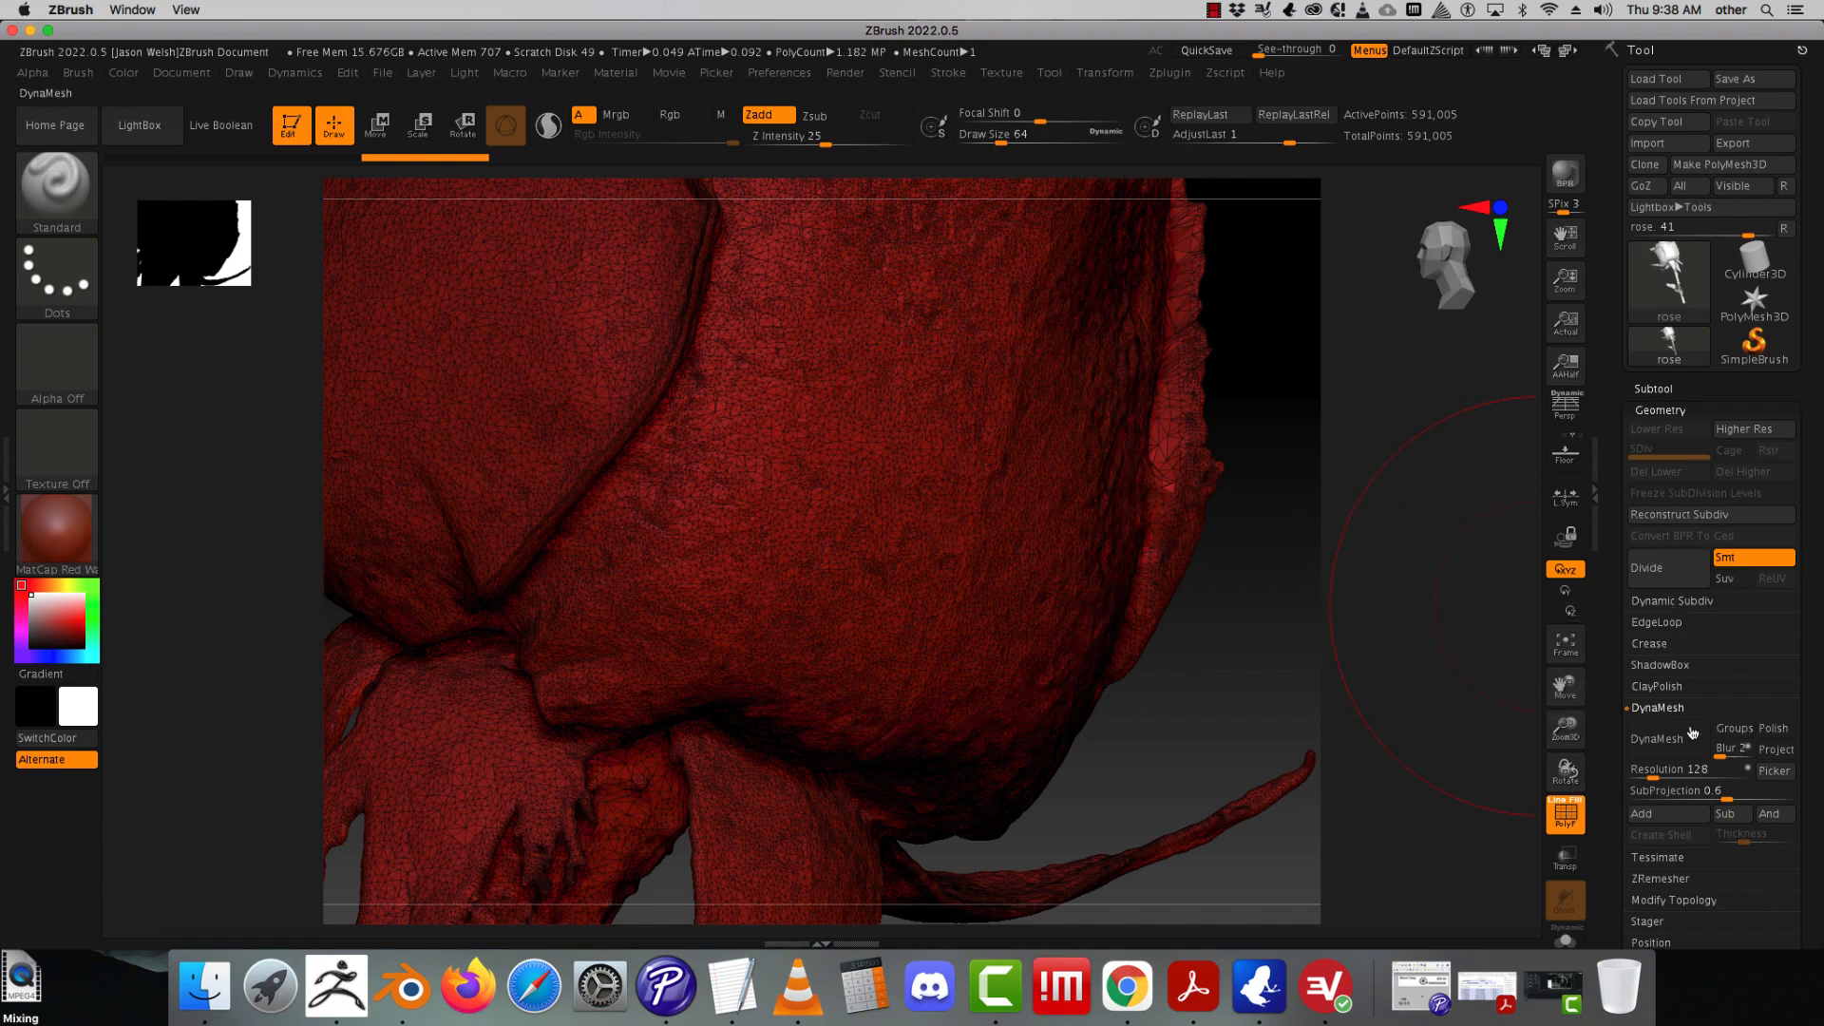
drag(1660, 777, 1700, 777)
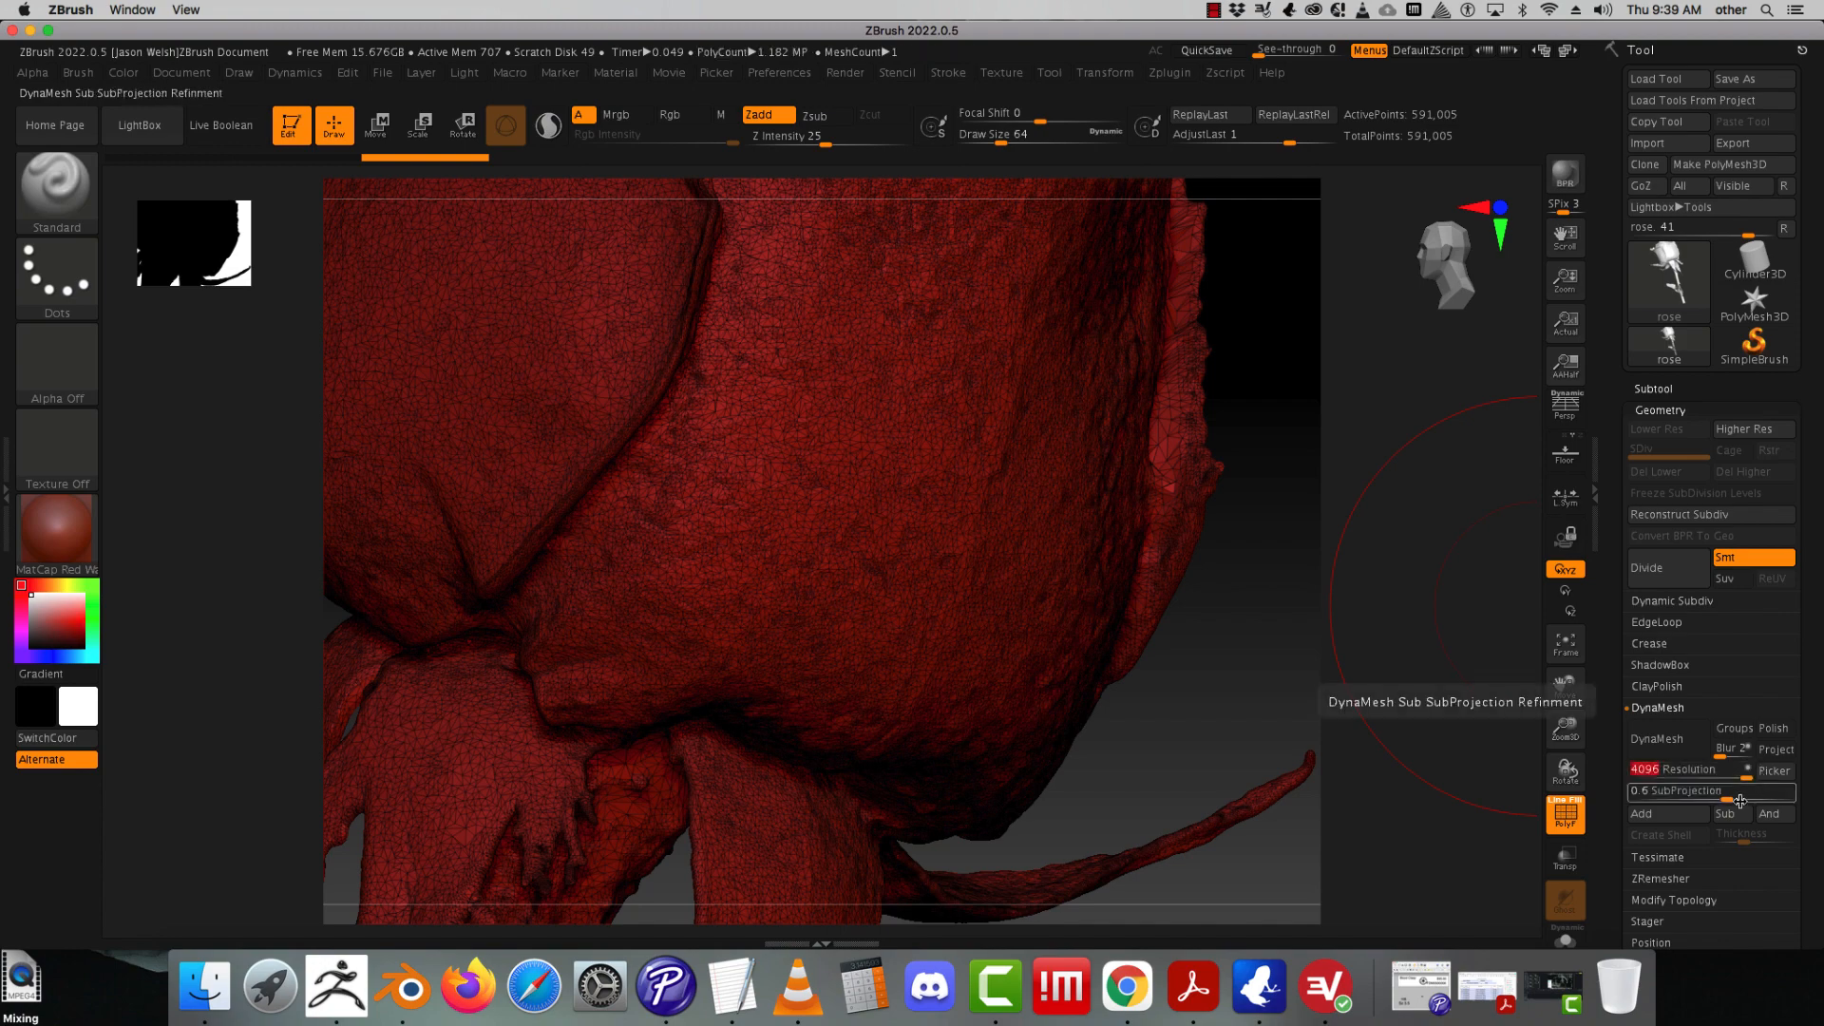
click(1672, 746)
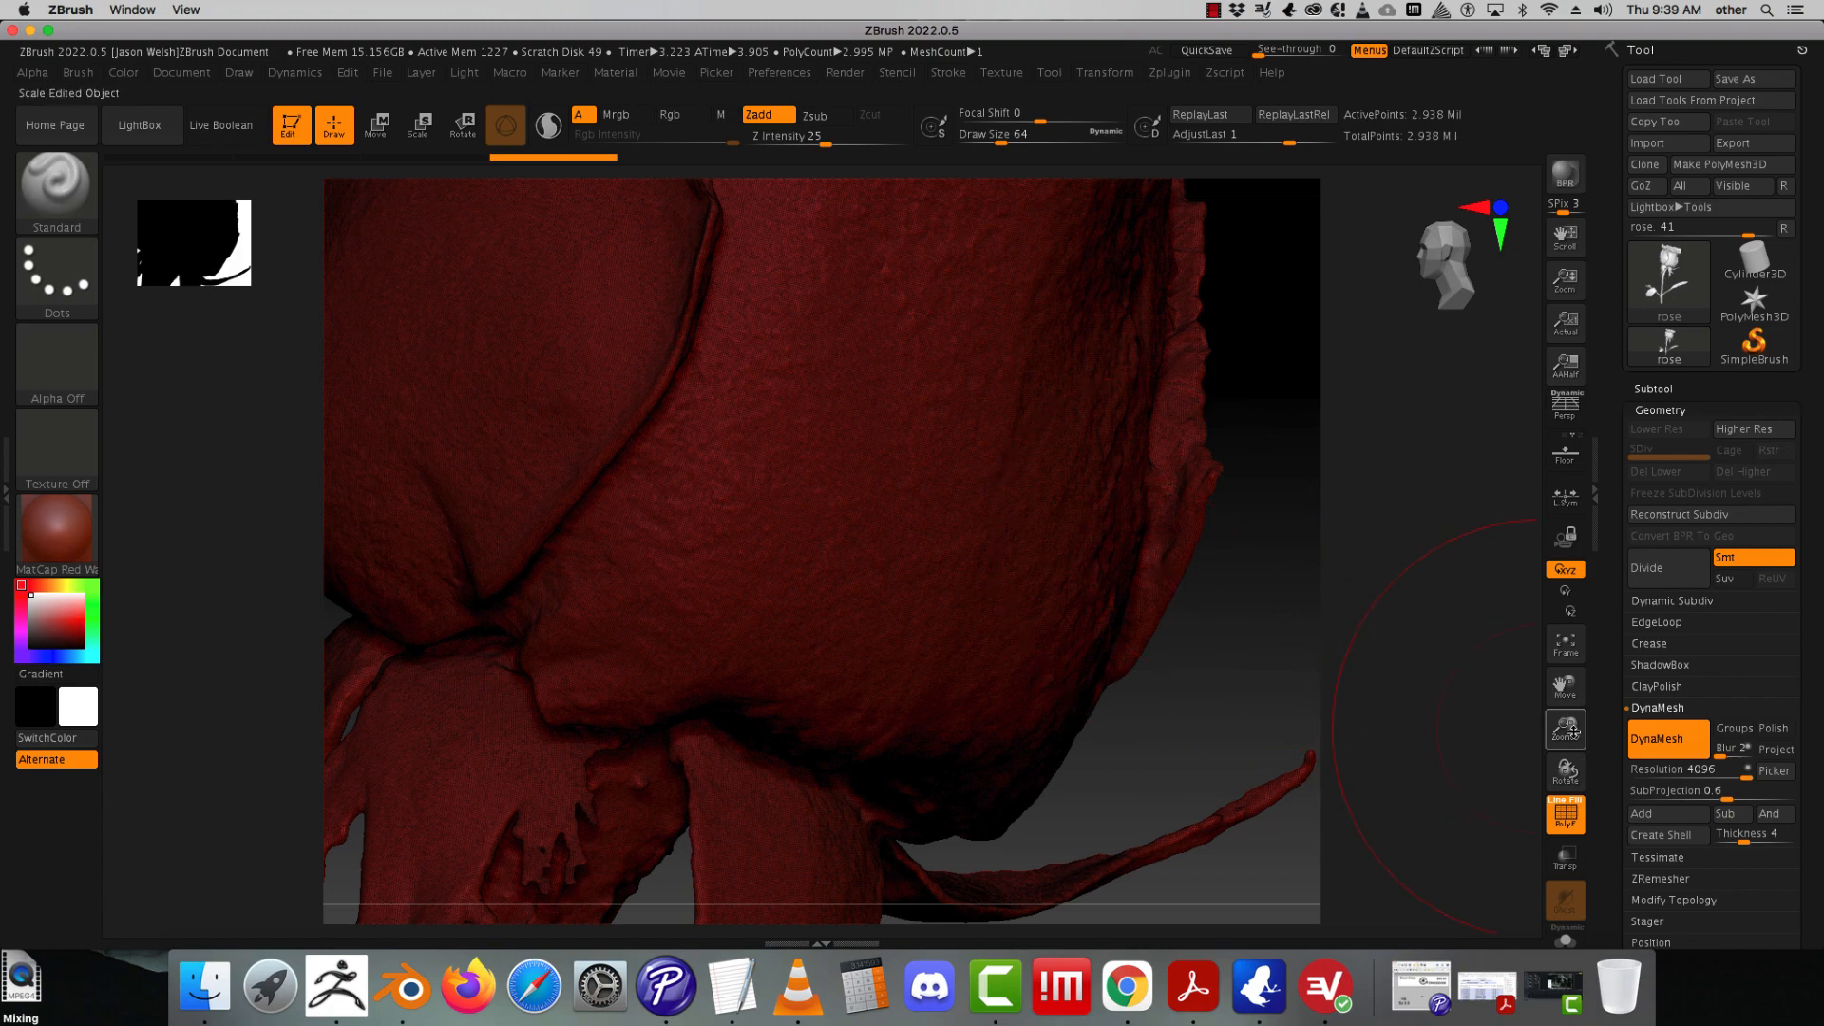
- Inspect the remeshed bloom from several angles and turn off the polygon wireframe
drag(1566, 729, 1537, 703)
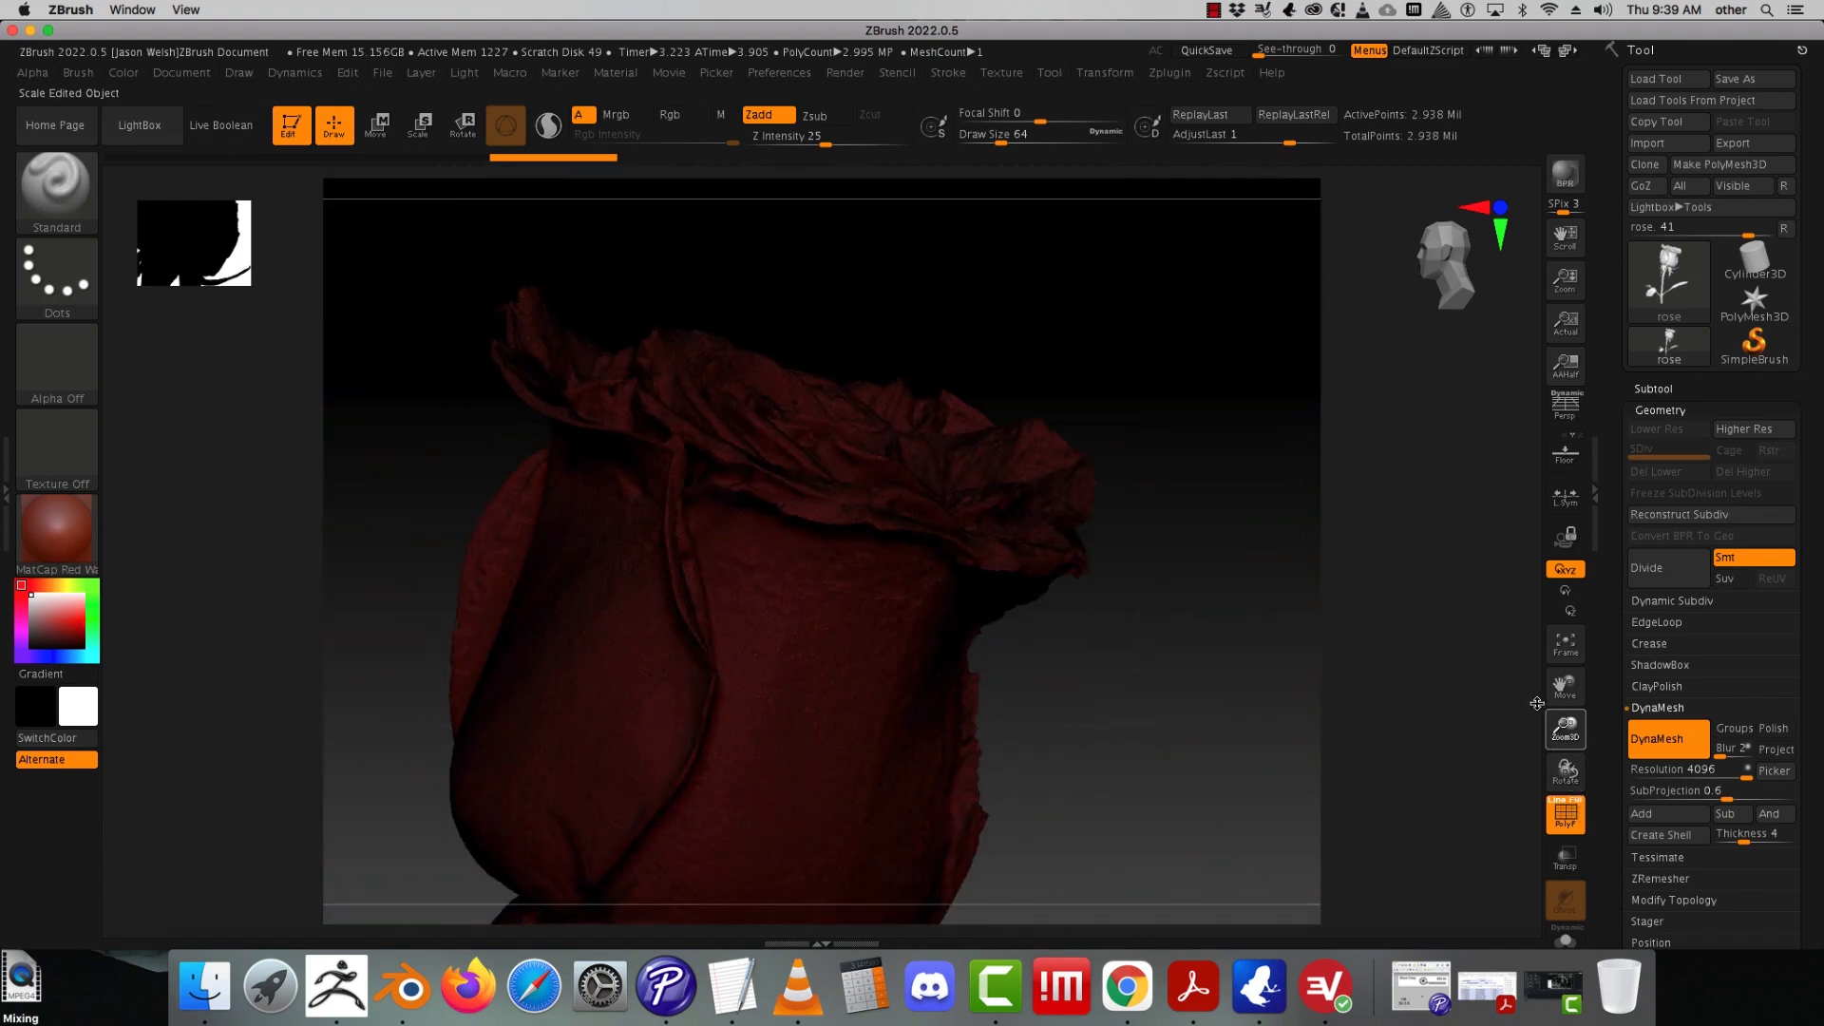
drag(1302, 659, 1235, 671)
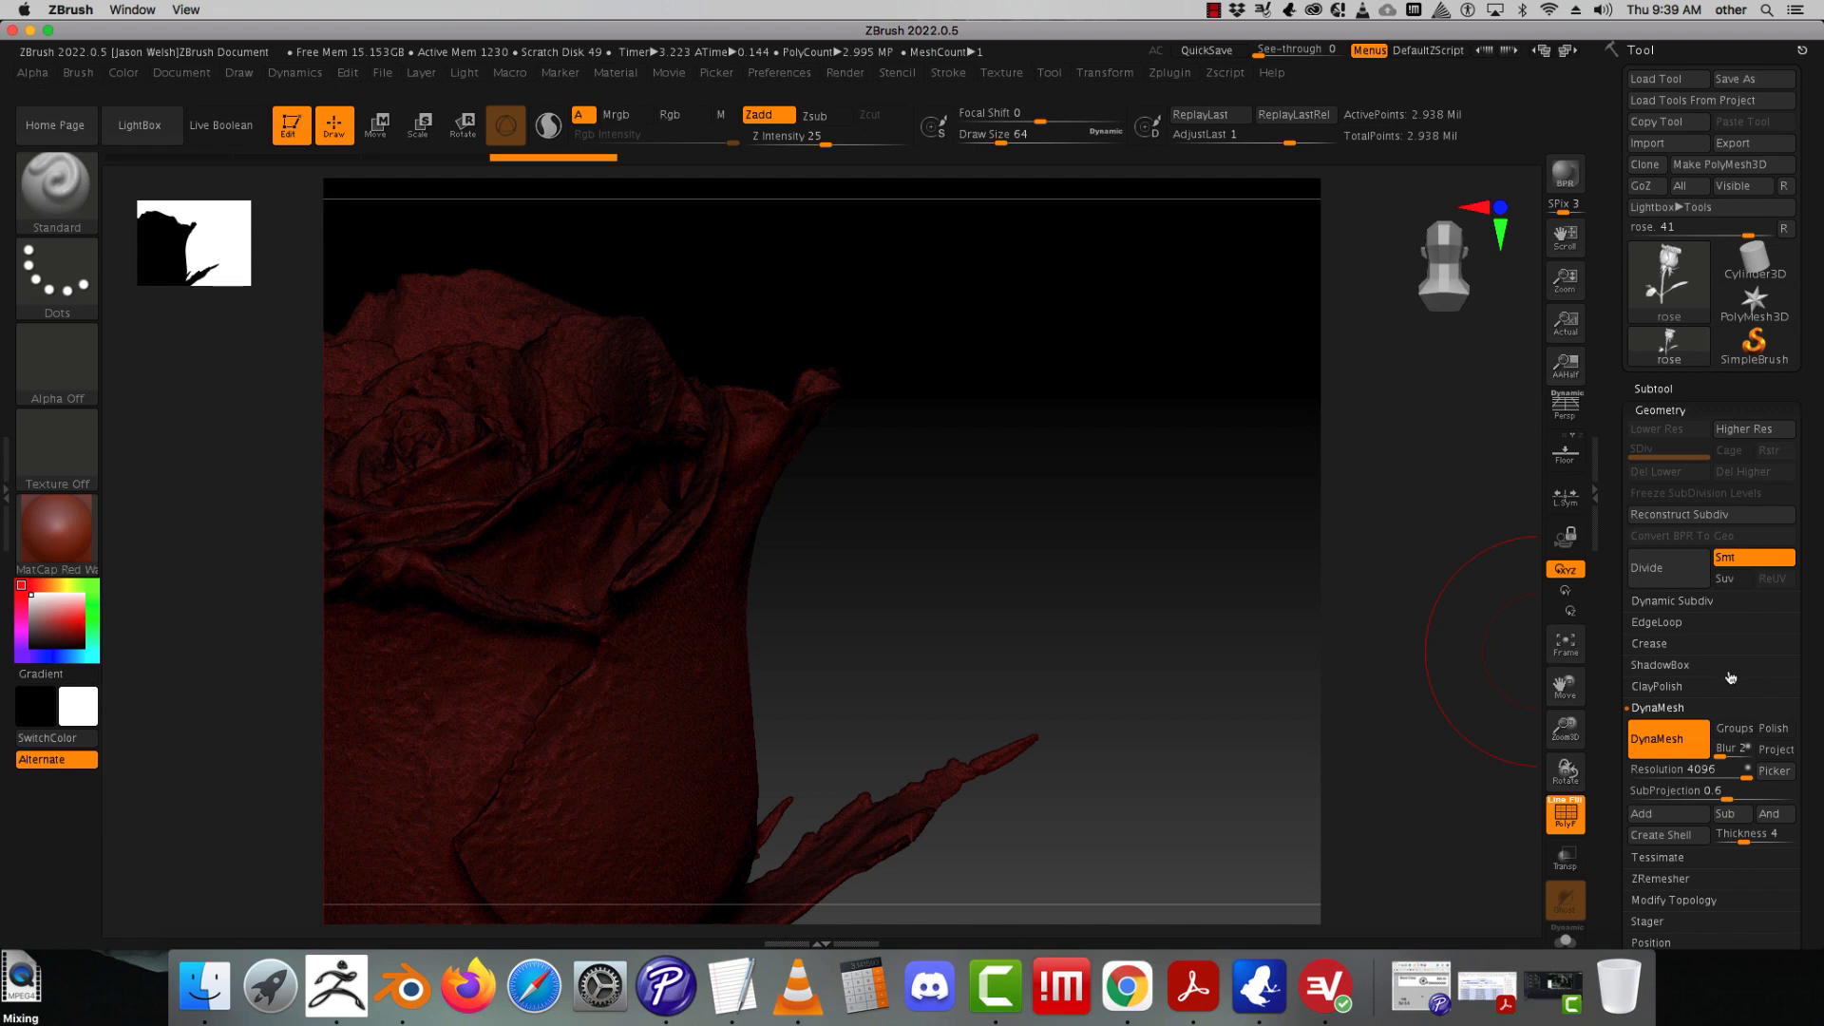
drag(1150, 634, 1194, 671)
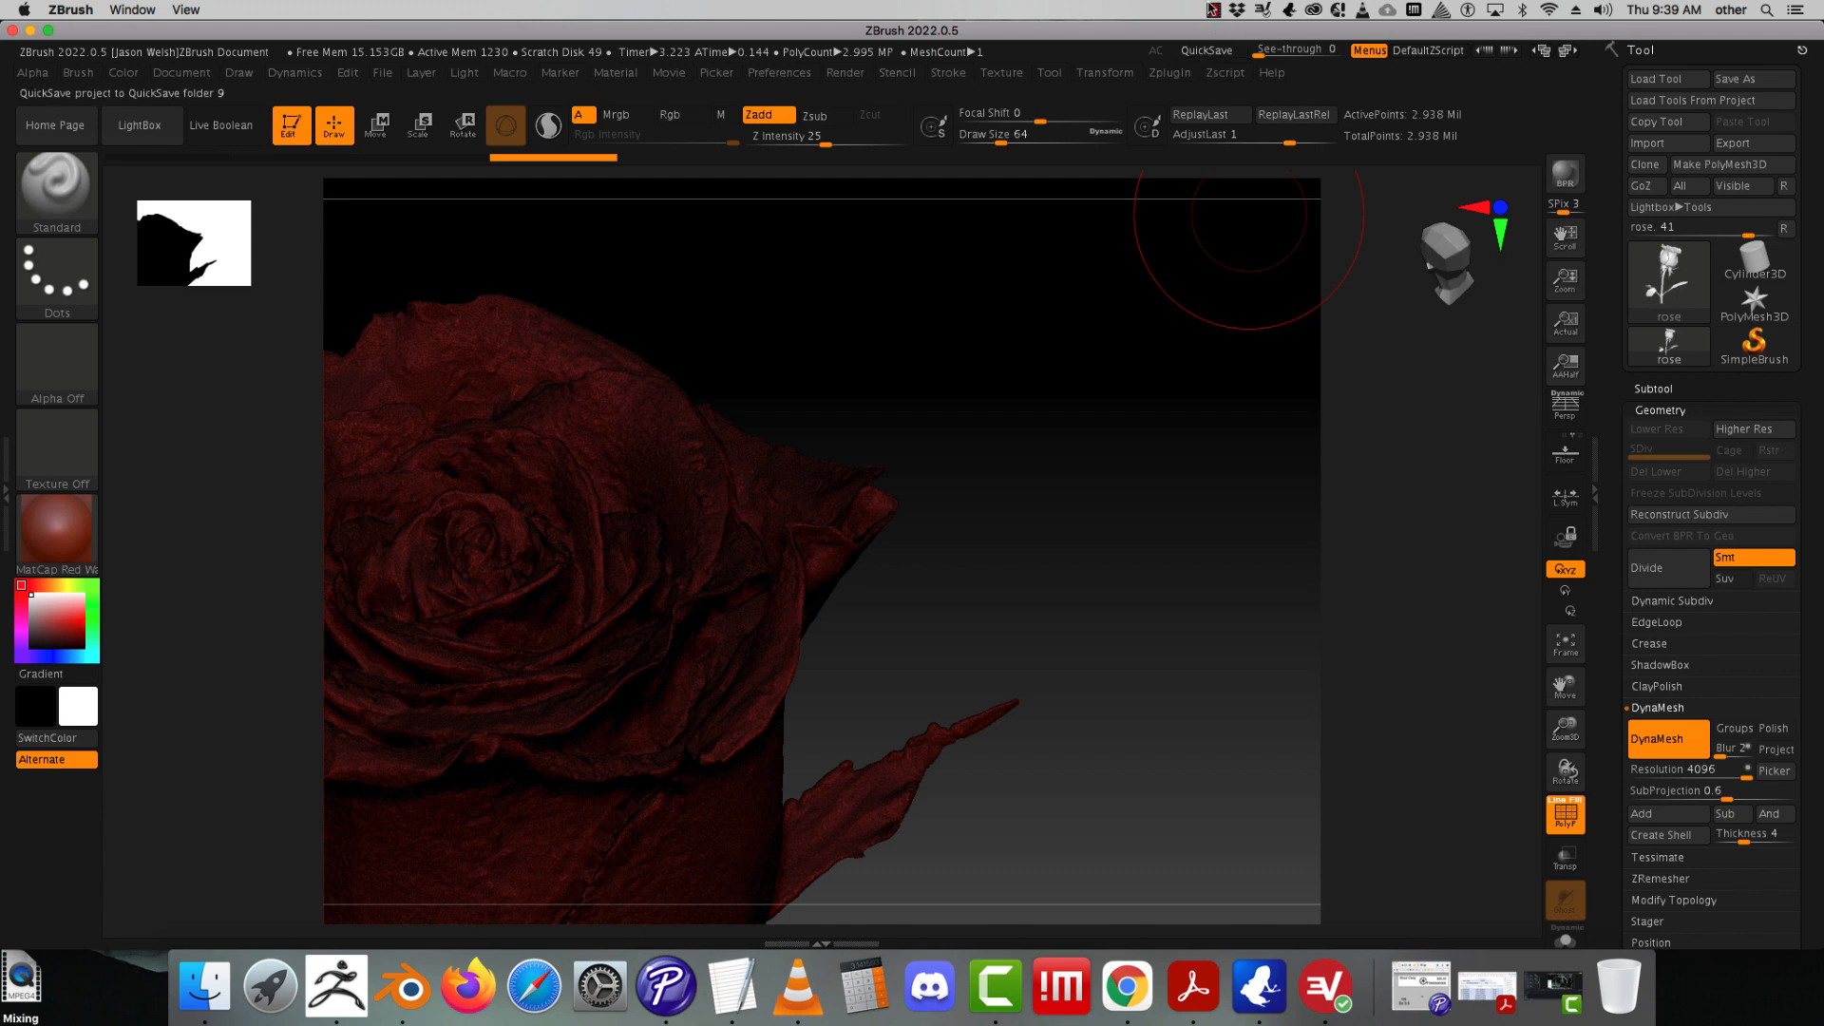
click(1213, 9)
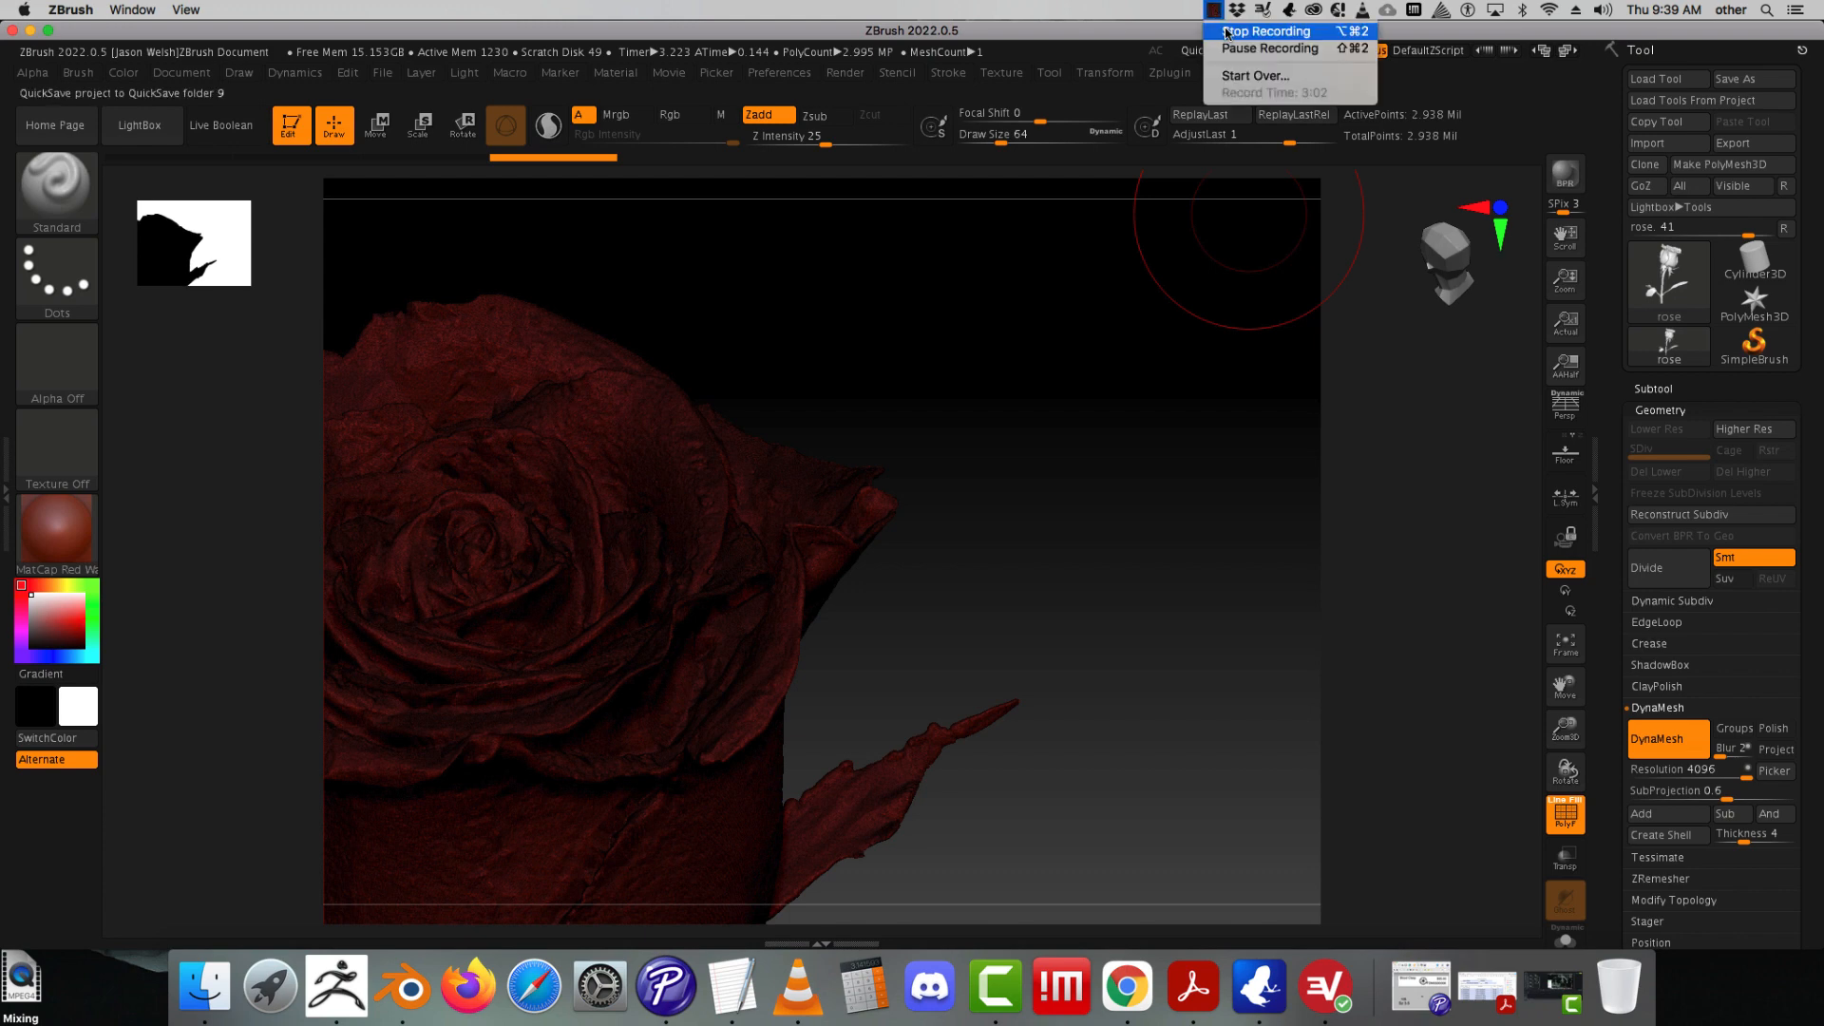
drag(1564, 684, 1707, 720)
click(1565, 814)
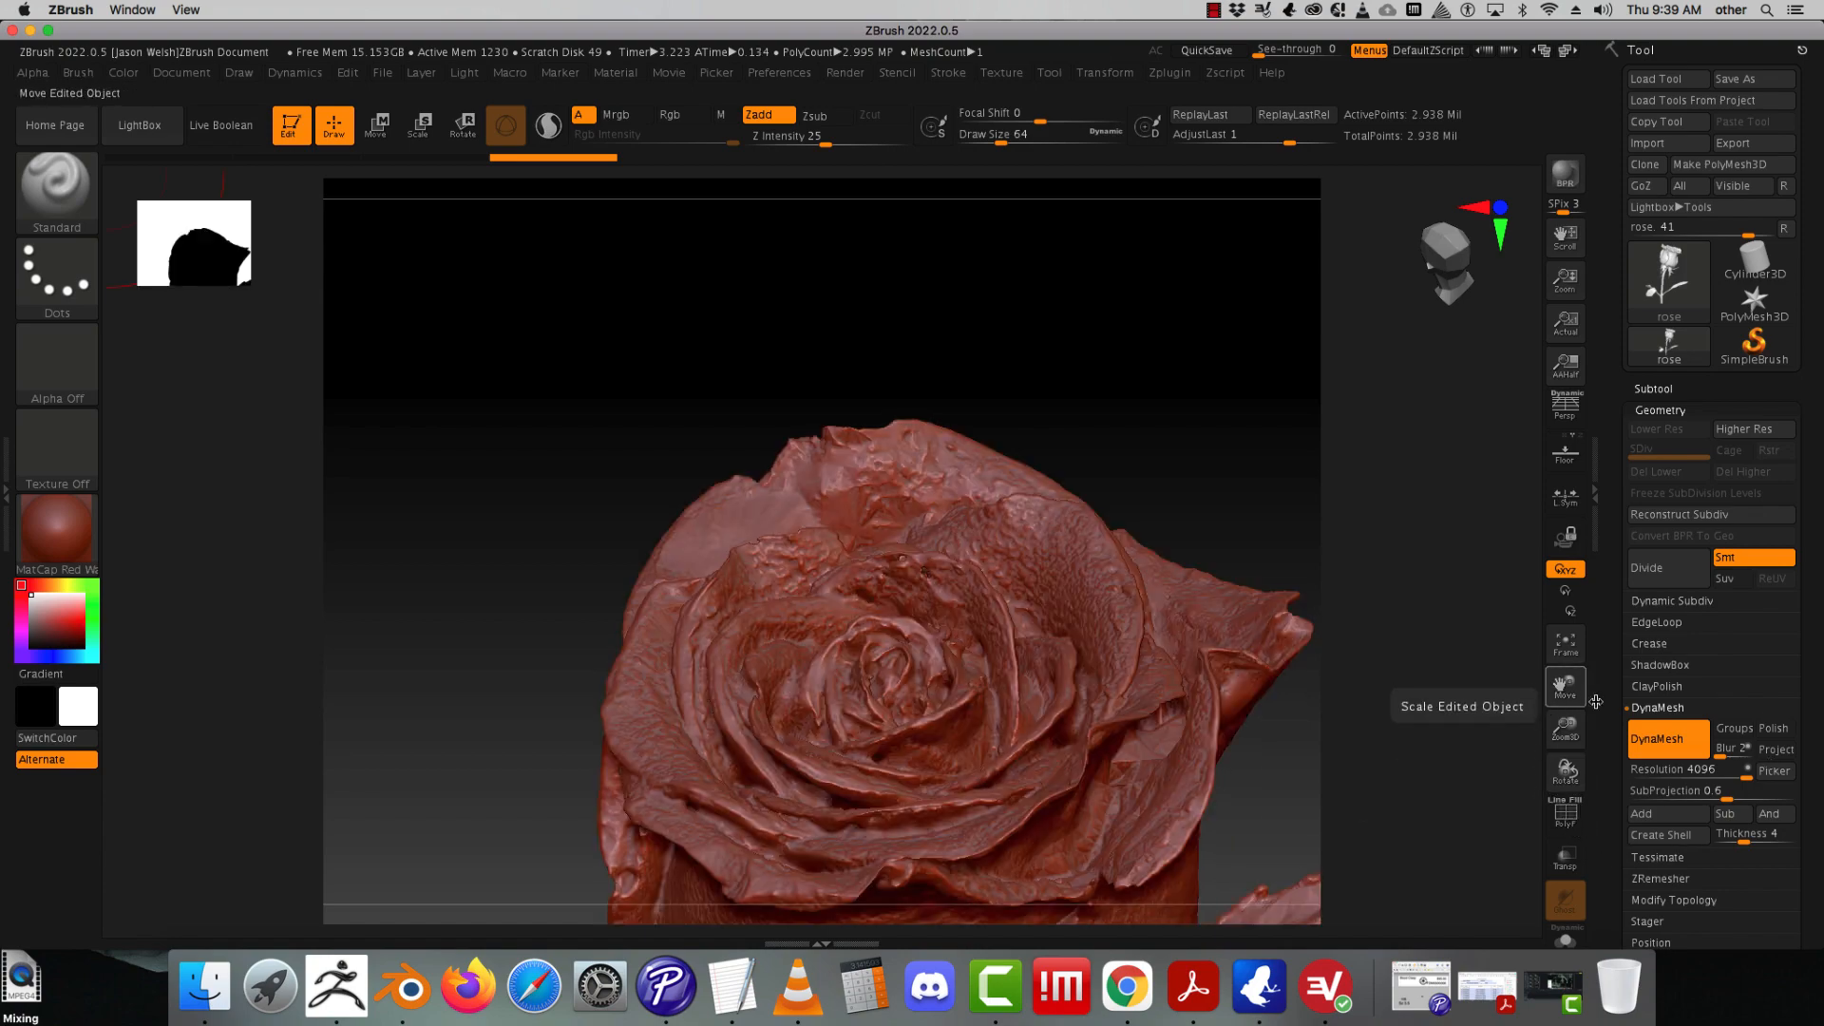
- Choose the Inflat brush for close-up sculpting of the bloom's inner petals
drag(1565, 726, 1532, 869)
drag(1552, 725, 1677, 827)
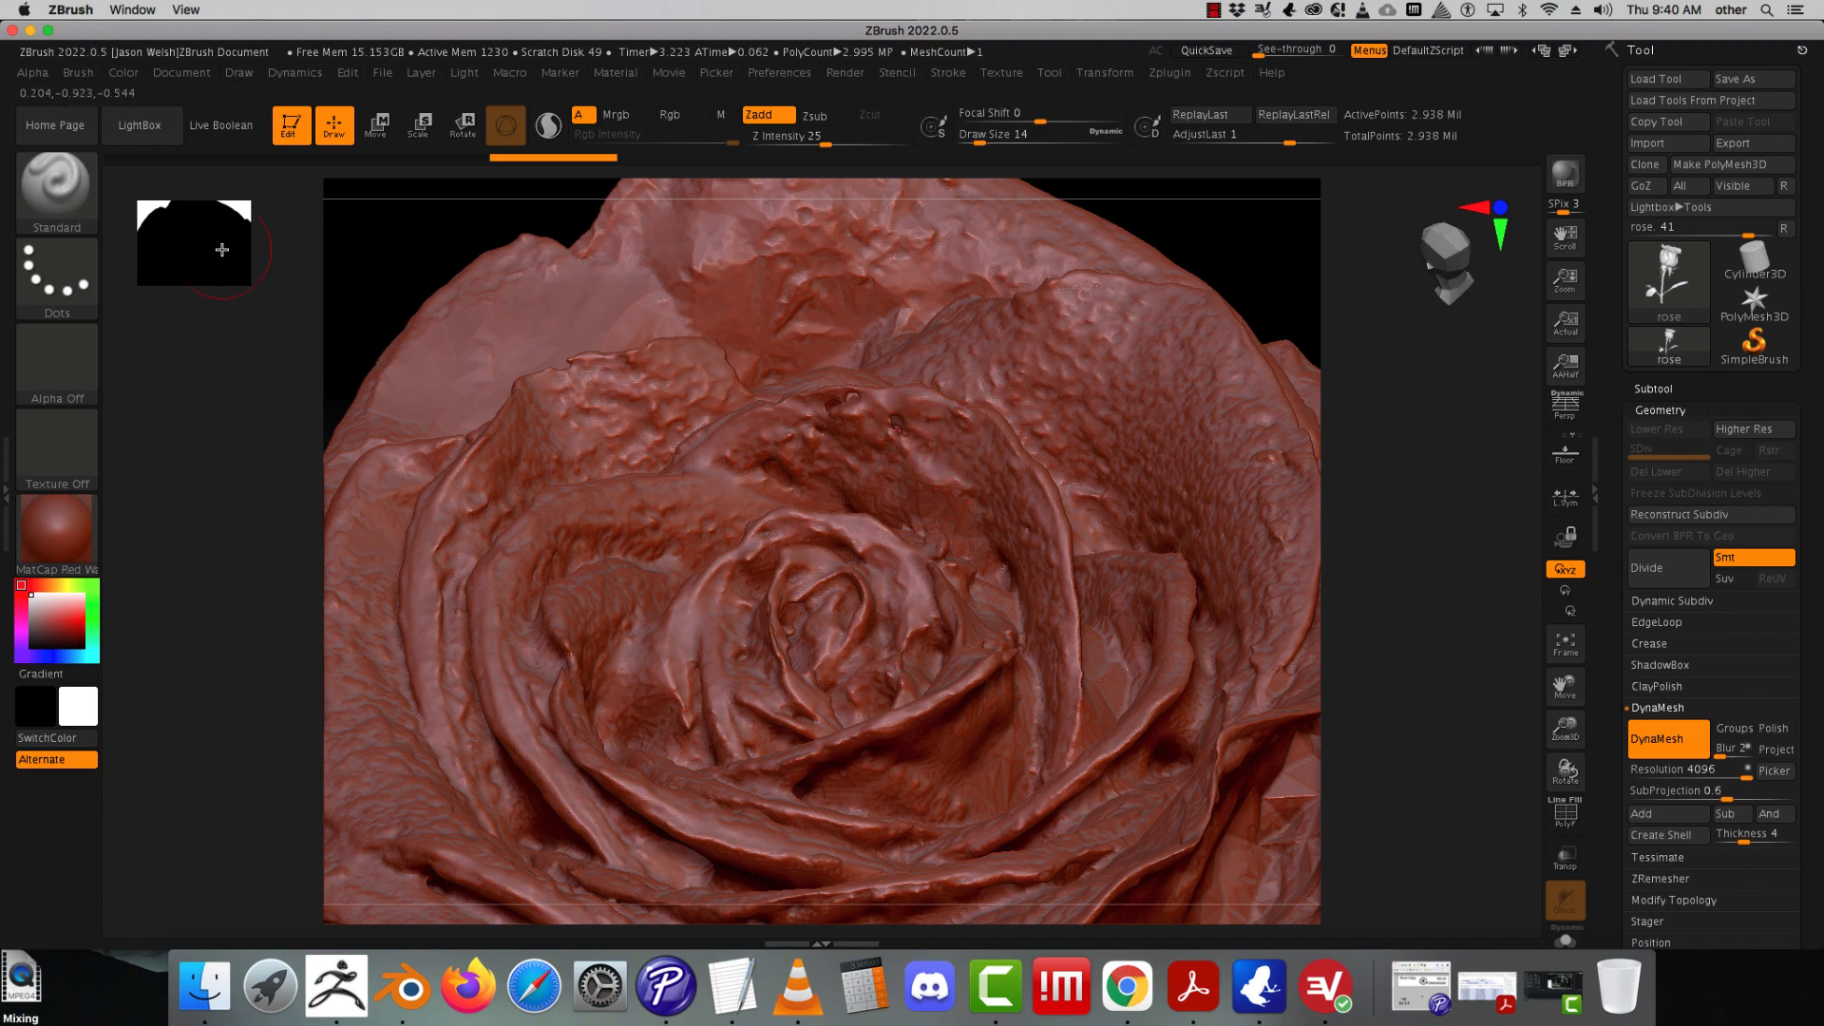
click(57, 190)
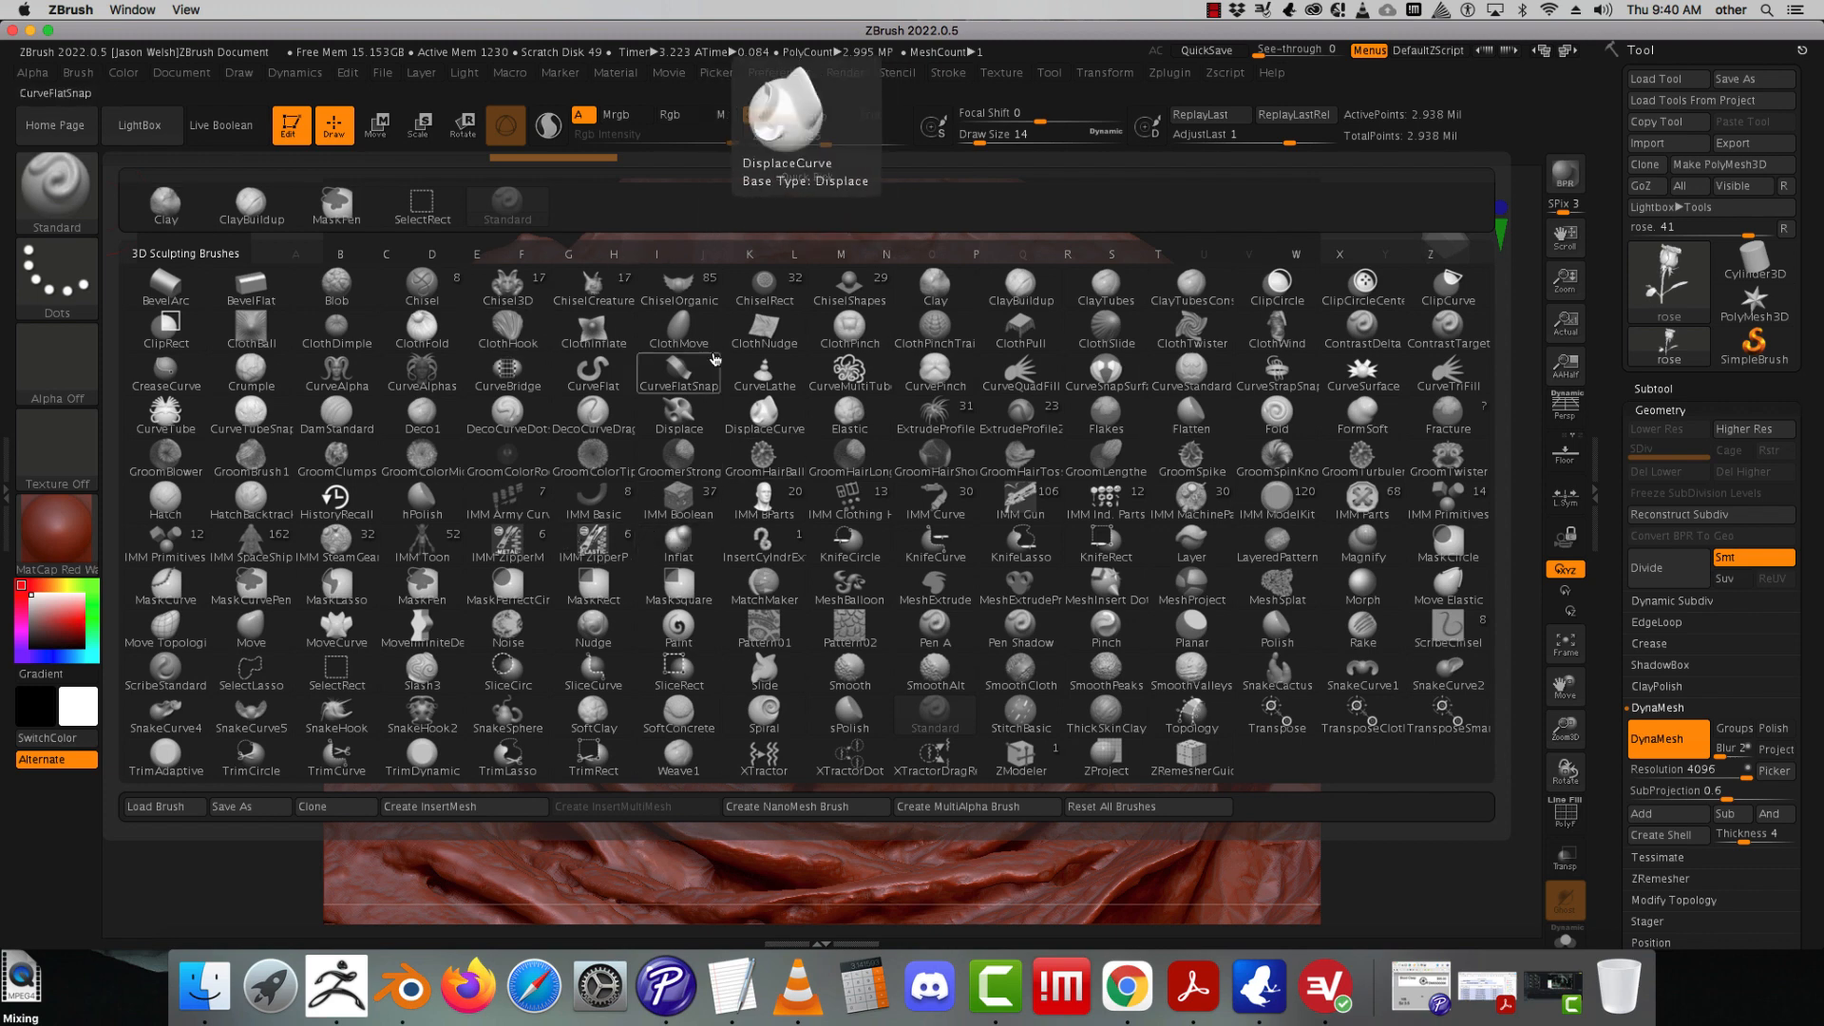
click(659, 256)
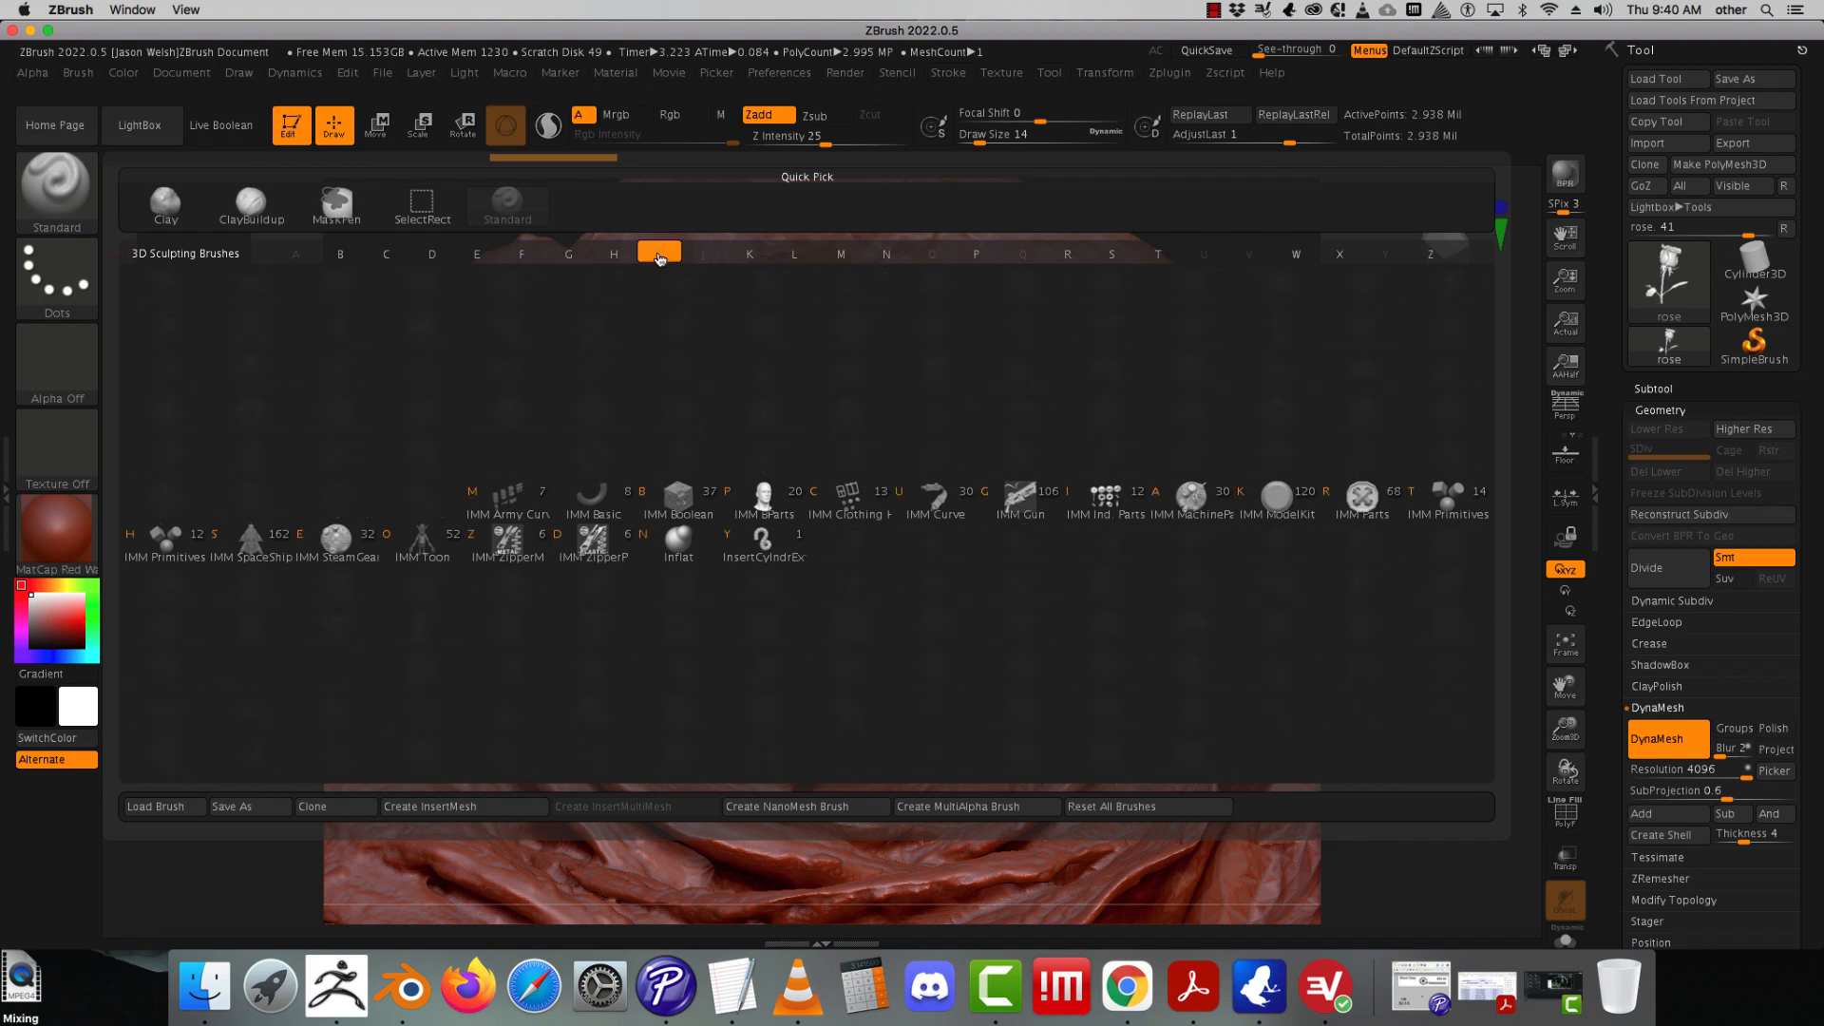
click(681, 541)
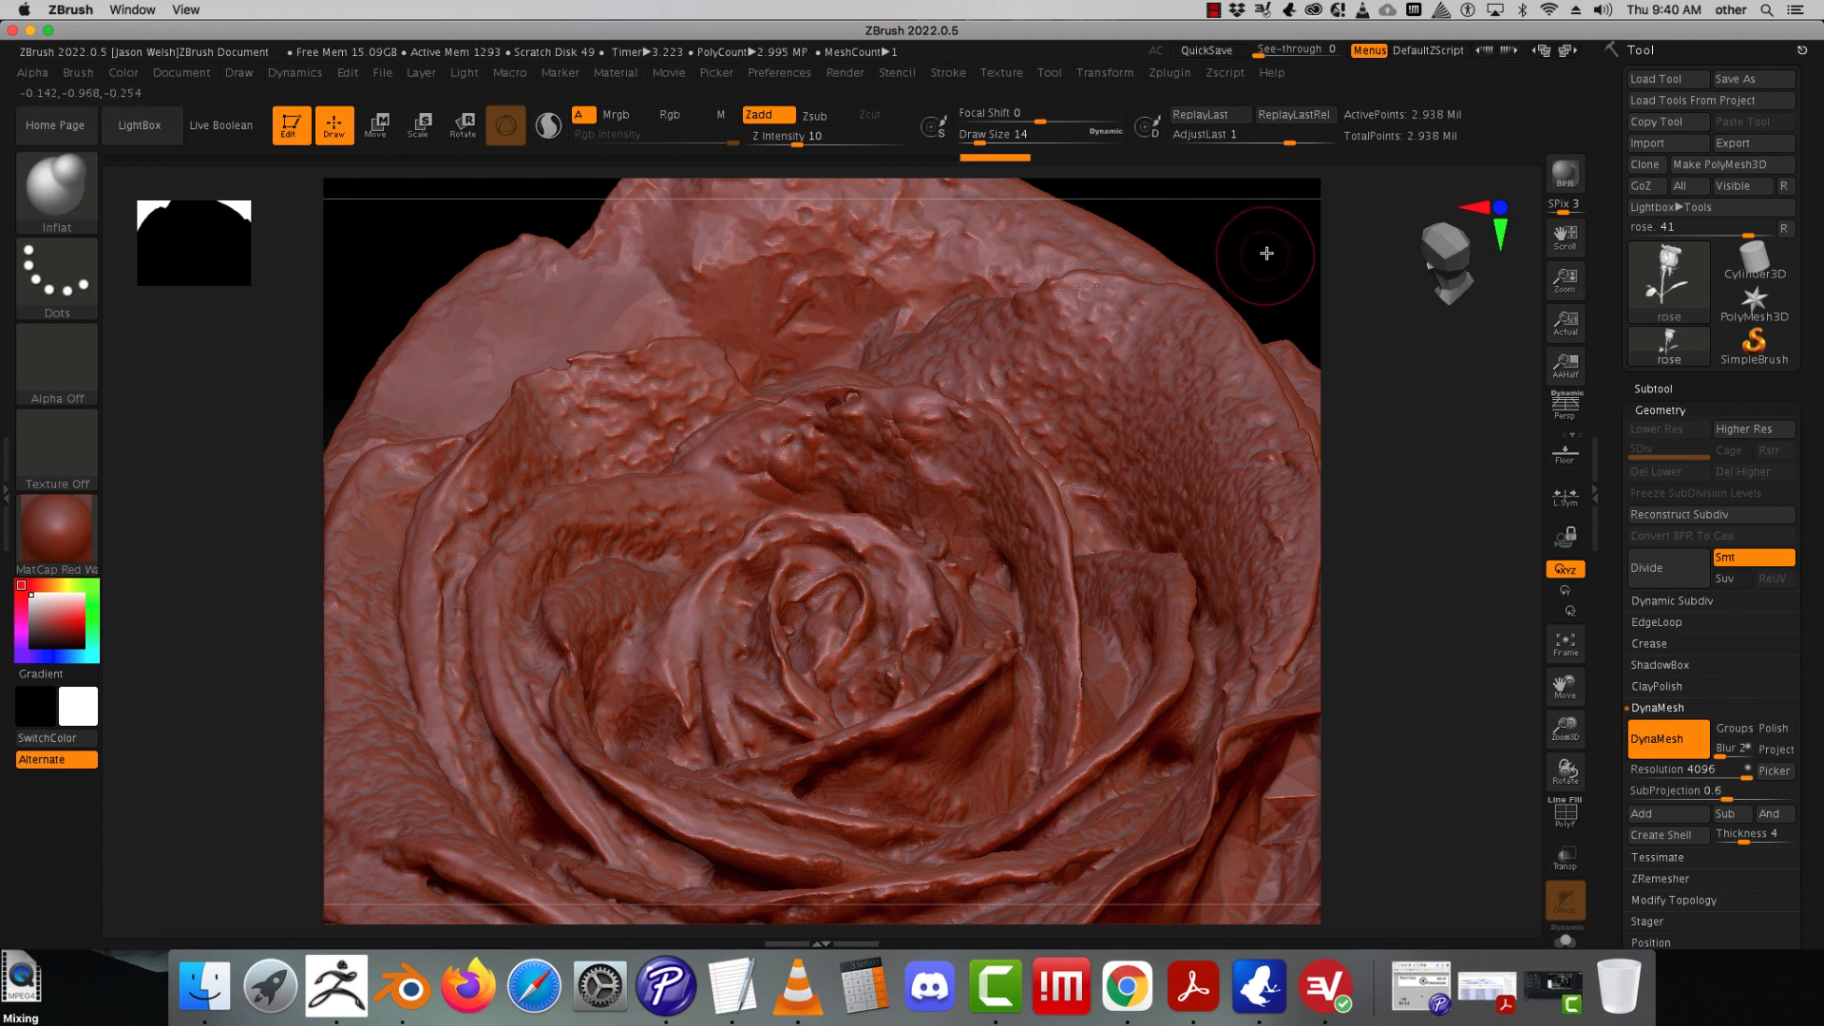
- Inflate the pitted petal behind the rose's centre to close its holes, refreshing the DynaMesh between strokes
ctrl+drag(1273, 231, 1295, 324)
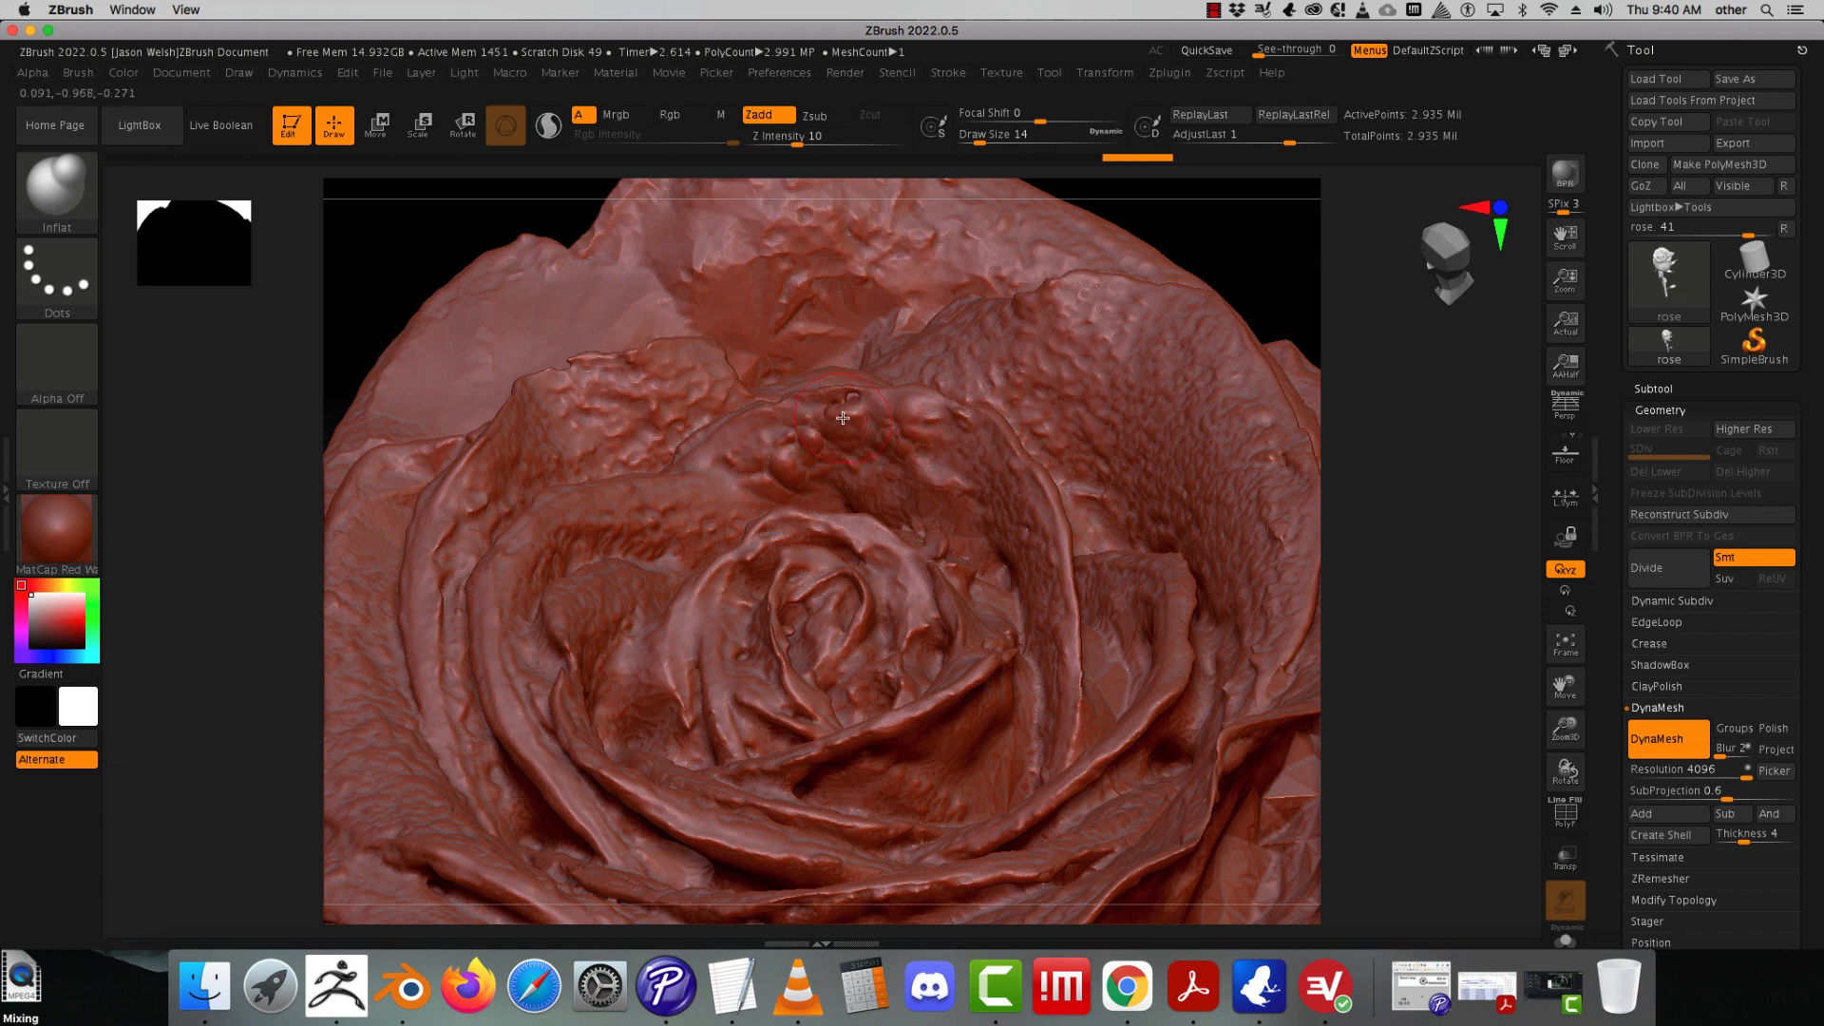
drag(852, 404, 903, 407)
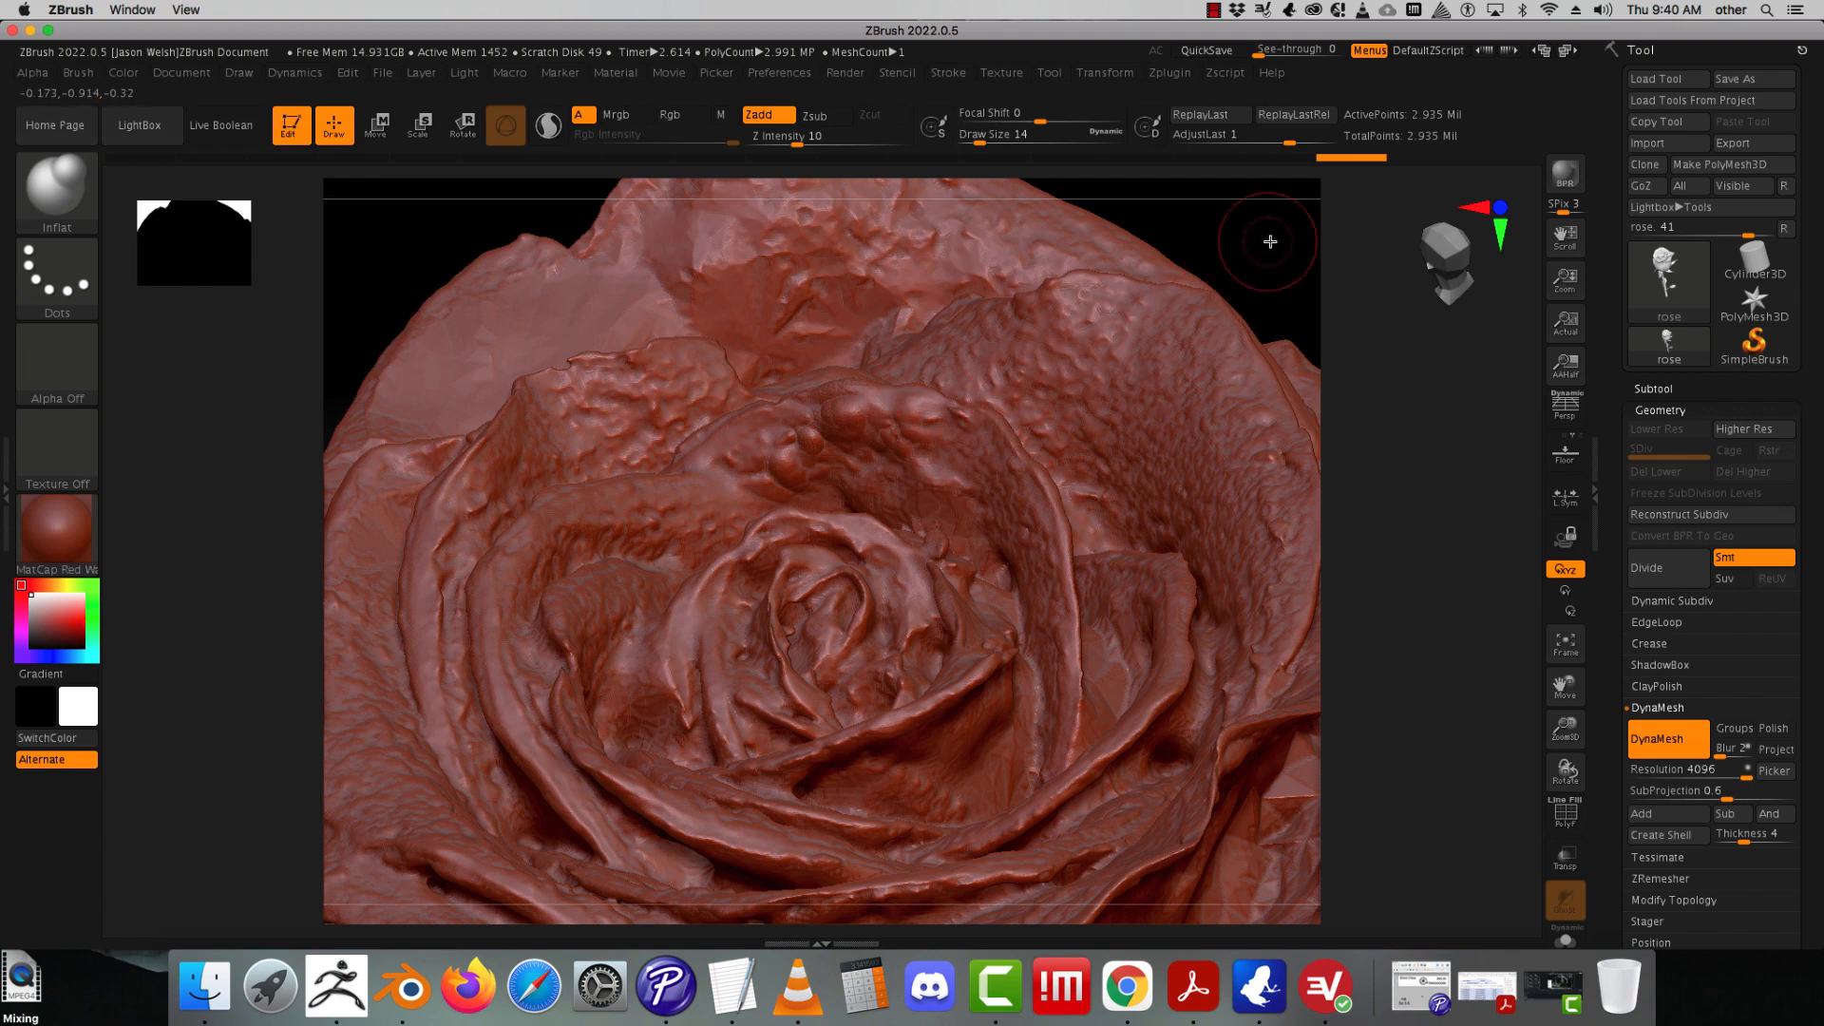
key(ctrl)
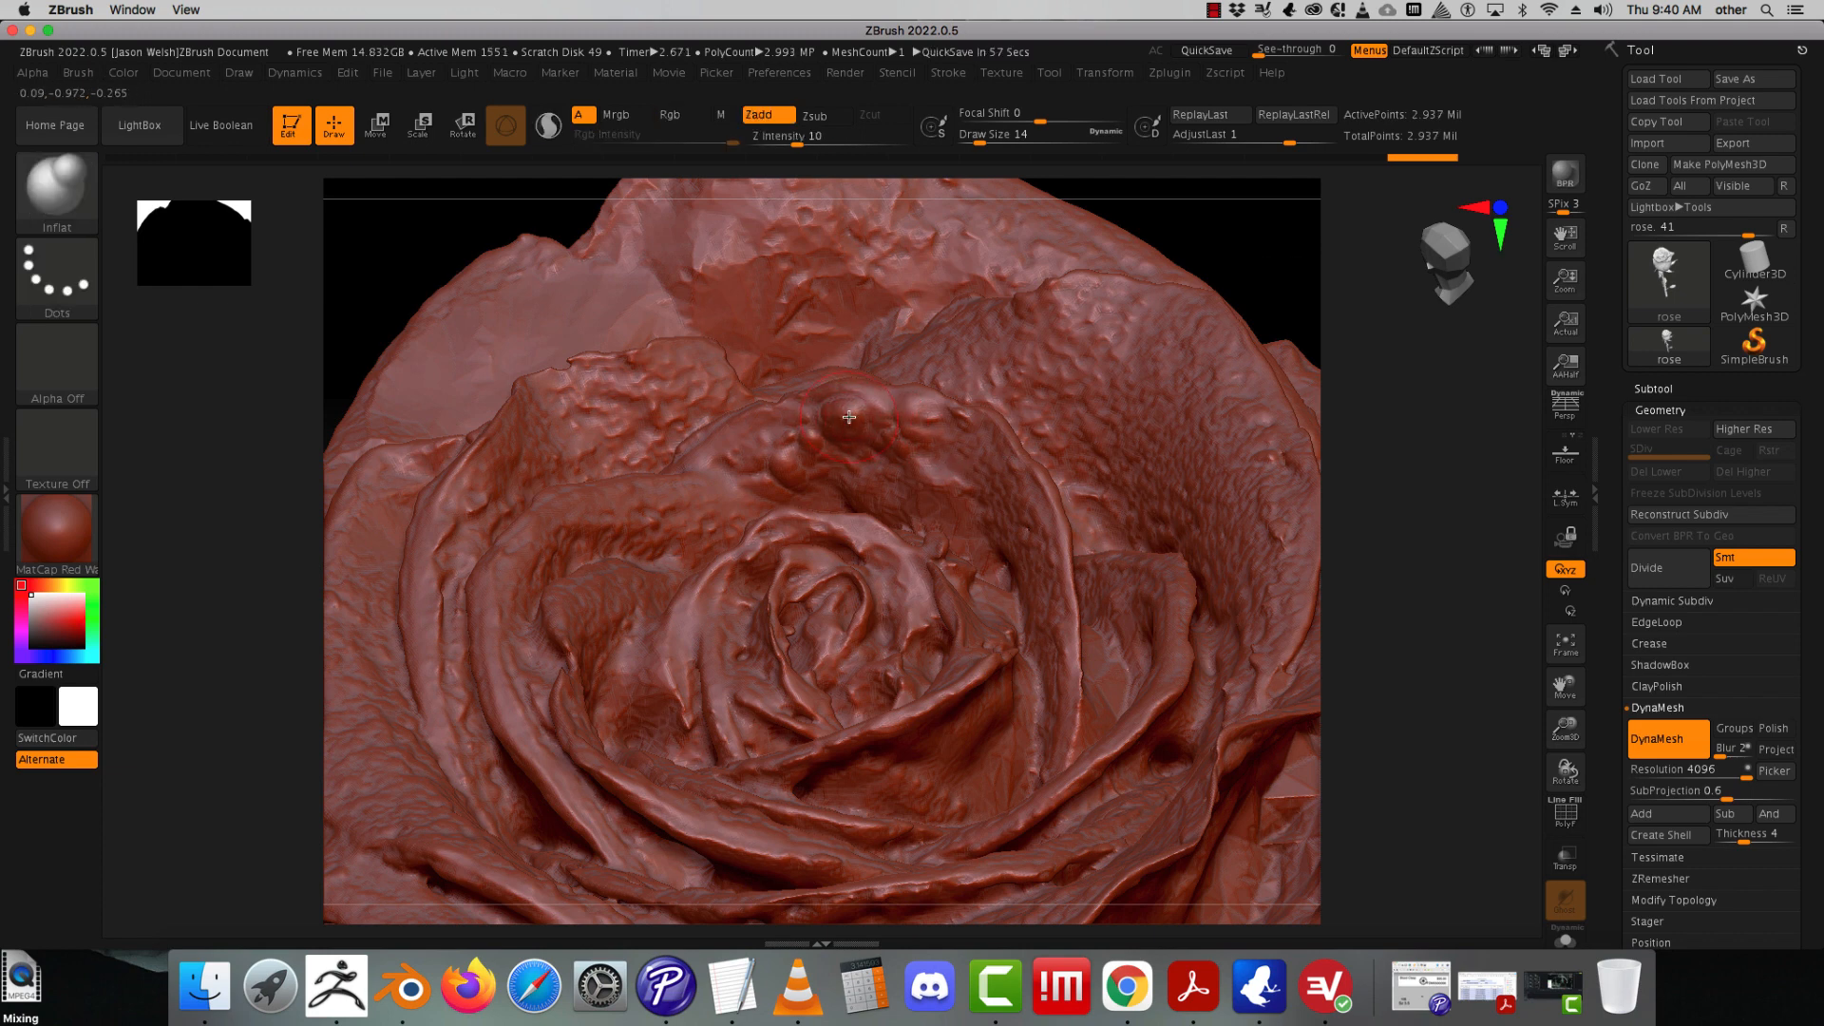
mouse_move(852, 417)
mouse_down()
mouse_move(795, 459)
mouse_move(832, 419)
mouse_move(919, 421)
mouse_move(781, 463)
mouse_move(856, 445)
mouse_move(915, 480)
mouse_up()
- Switch the Inflat brush to Zsub and smooth the rough back petals of the bloom
click(819, 118)
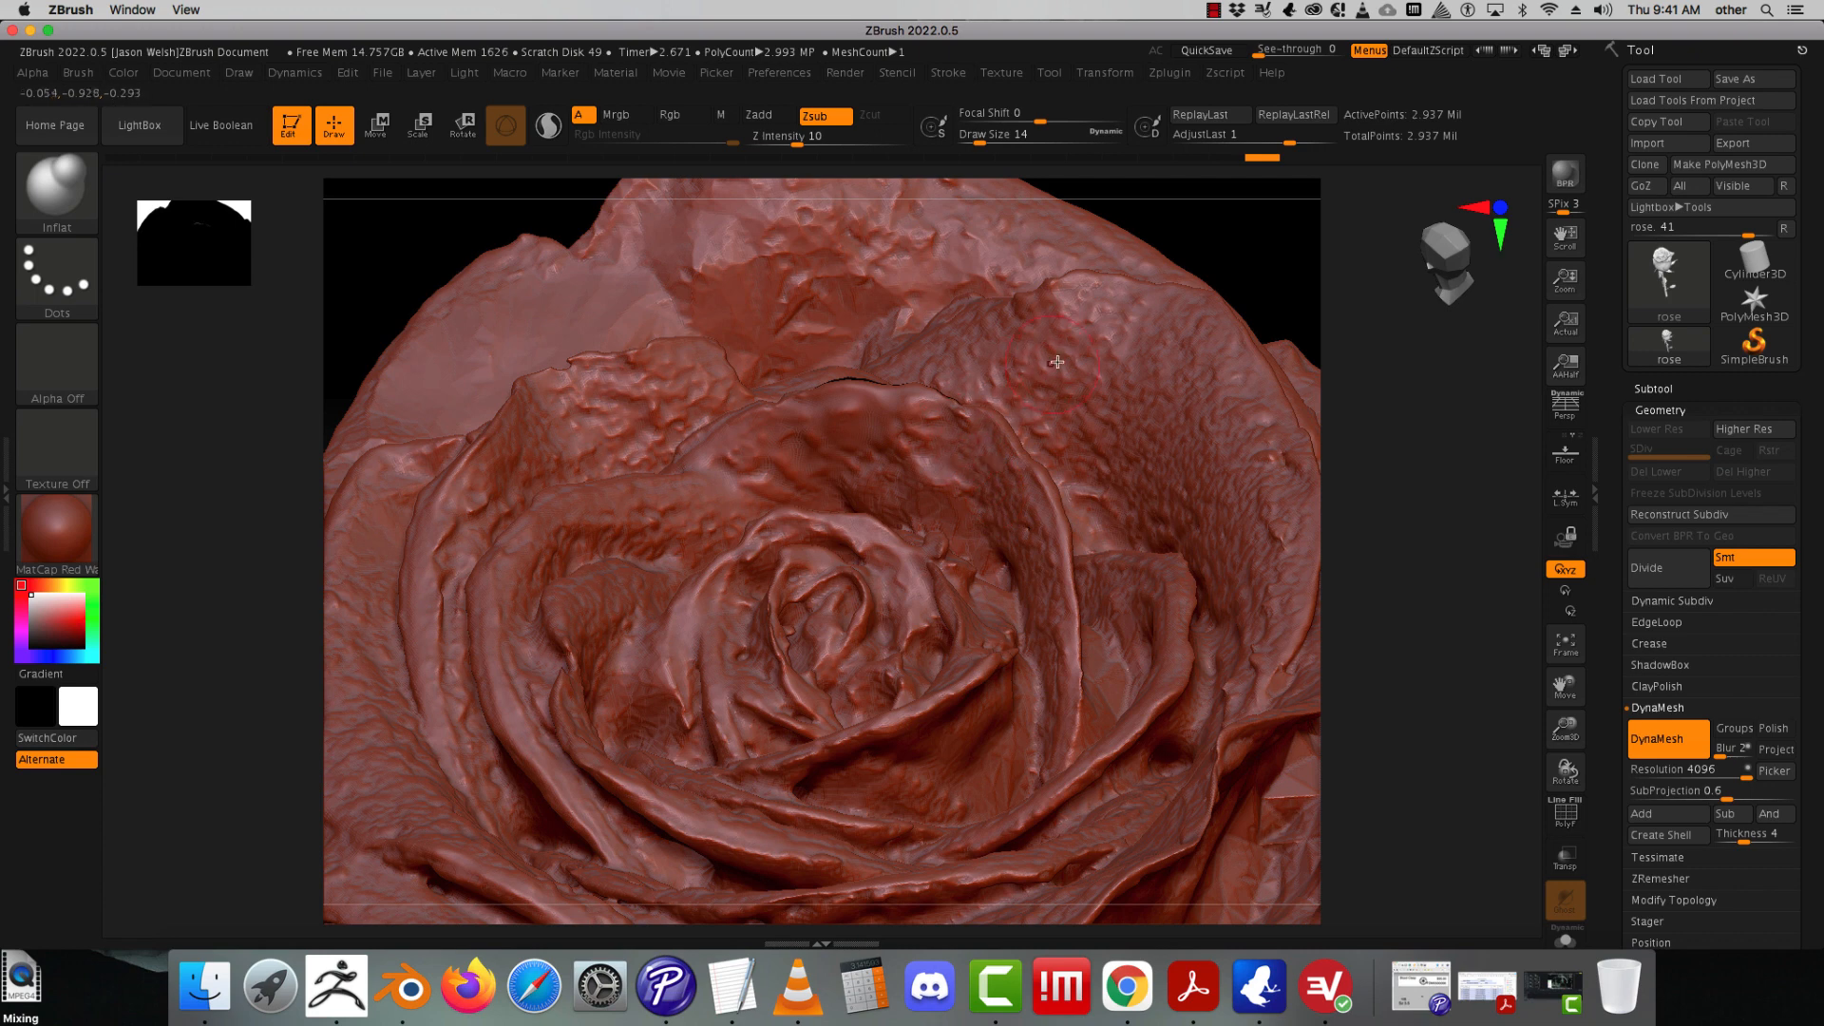
shift+drag(870, 307, 765, 306)
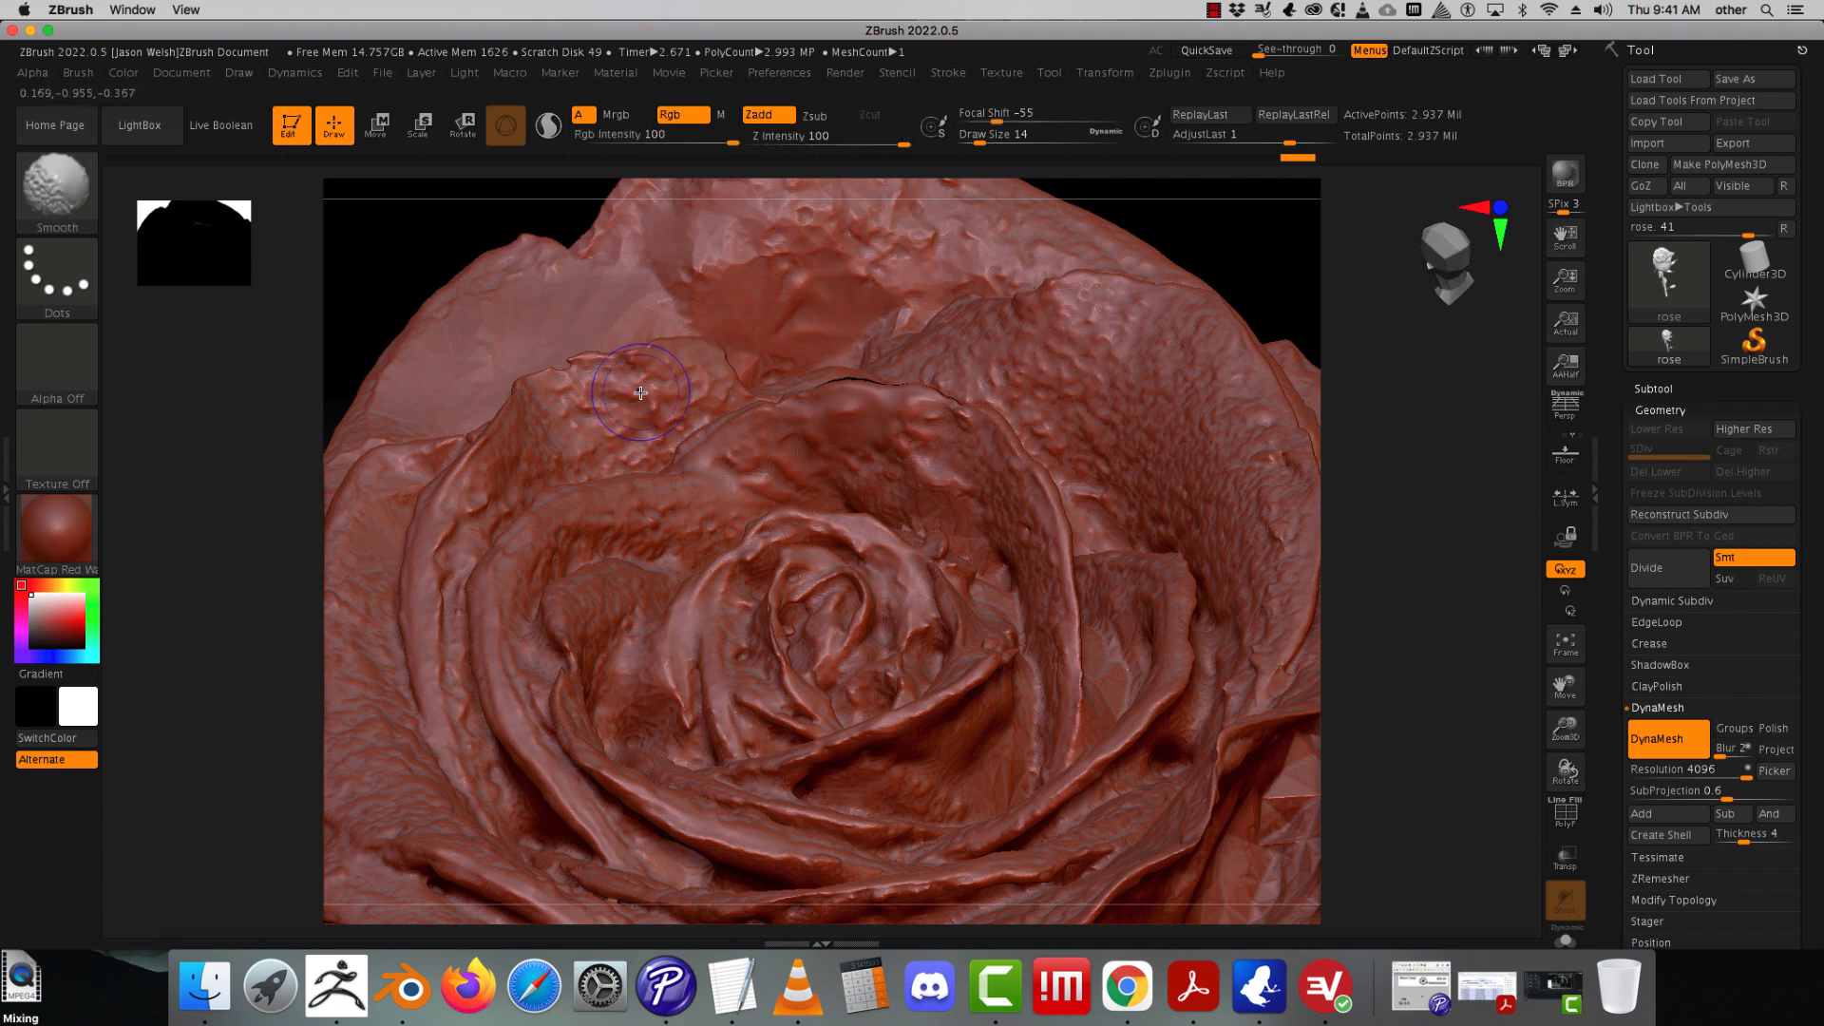
mouse_move(640, 393)
shift+mouse_down()
mouse_move(656, 383)
mouse_move(581, 370)
mouse_move(618, 427)
mouse_move(703, 399)
mouse_move(589, 447)
shift+mouse_up()
- Undo the last strokes, reselect the Inflat brush and push in the bumpy surface near the outer petal's edge
key(super+z)
key(super+z)
key(super+z)
key(b)
key(i)
key(n)
alt+drag(1283, 455, 1281, 464)
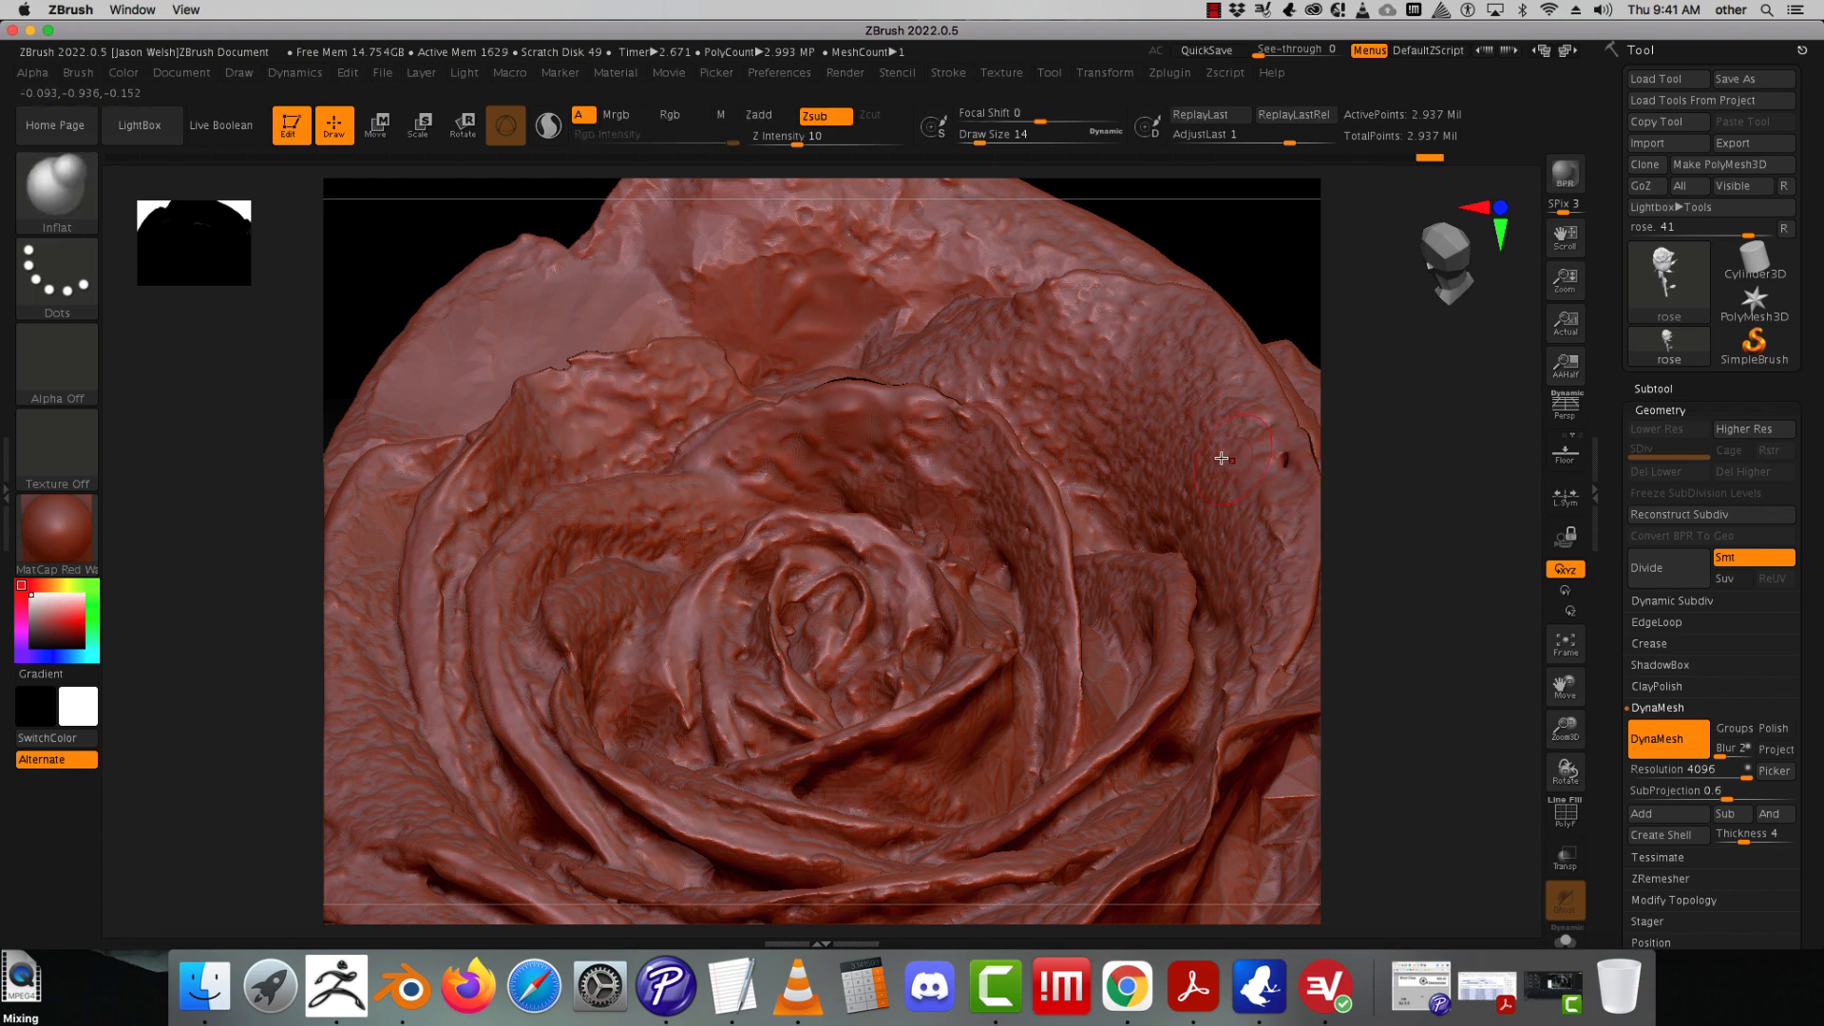
- Inflate the small pit near the large outer petal's edge with the Inflat brush and remesh the rose with DynaMesh
key(alt)
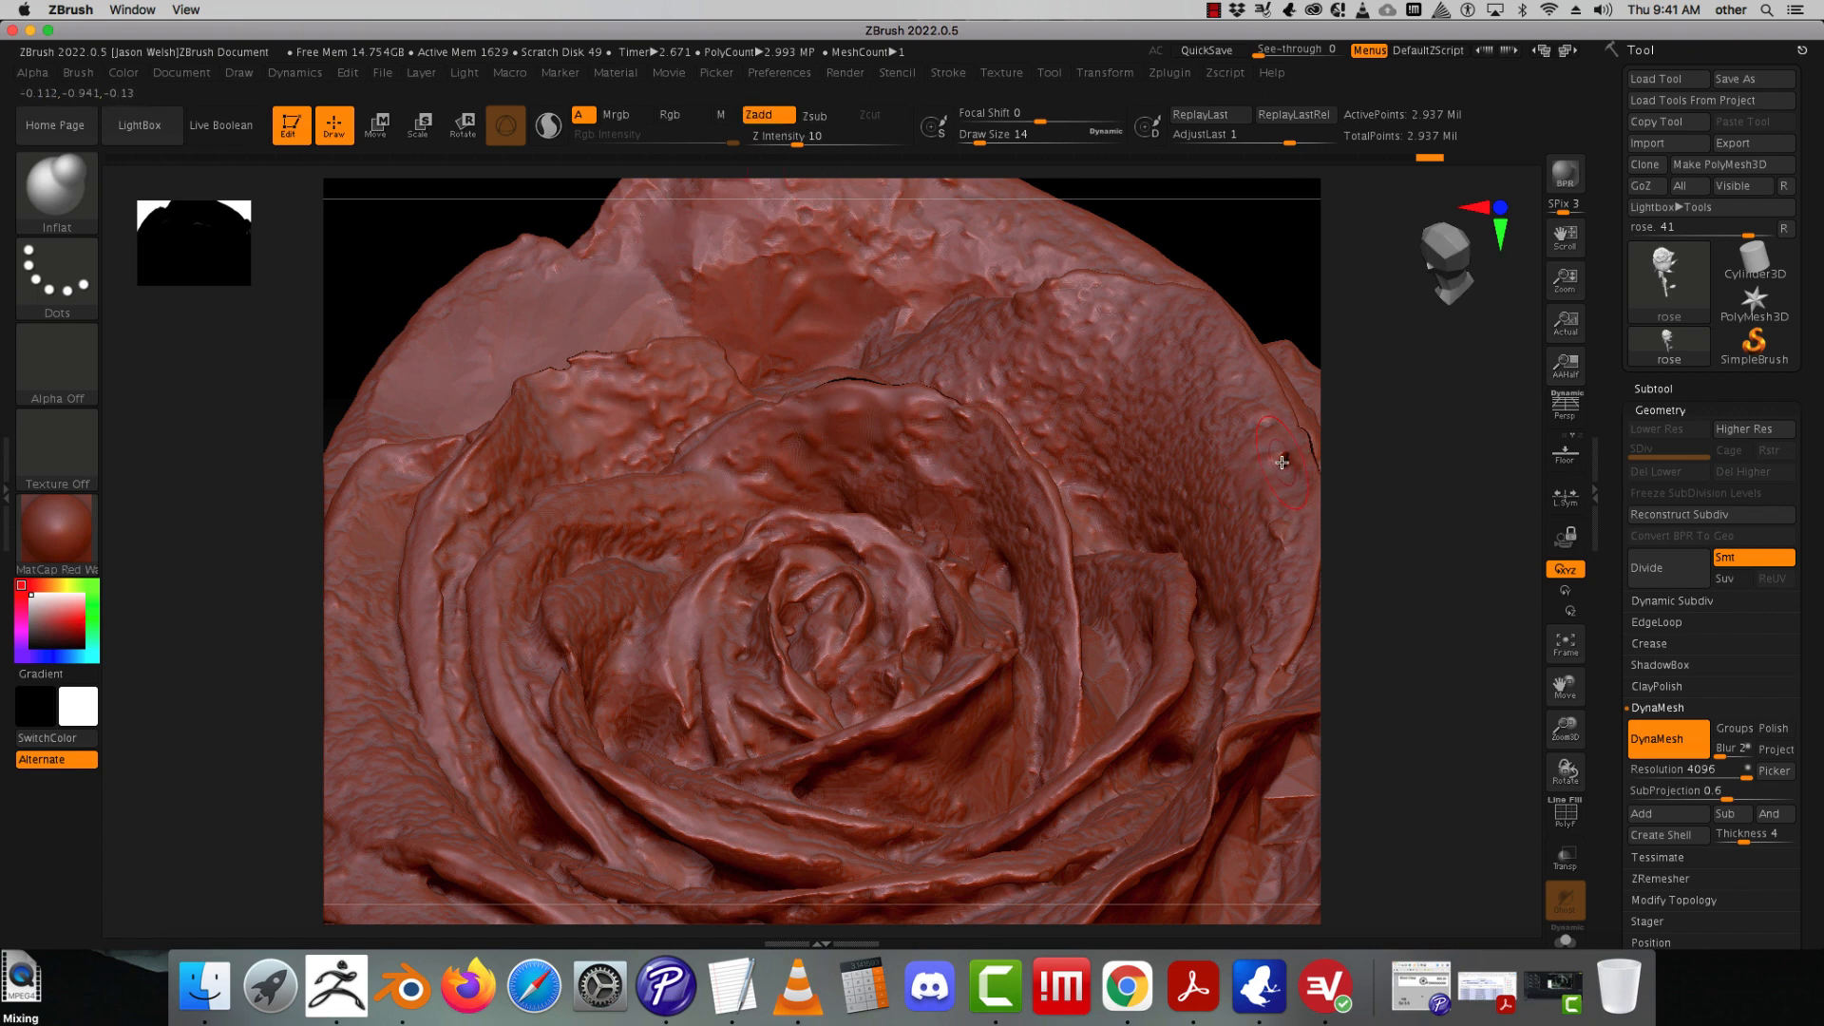
drag(1283, 463, 1287, 465)
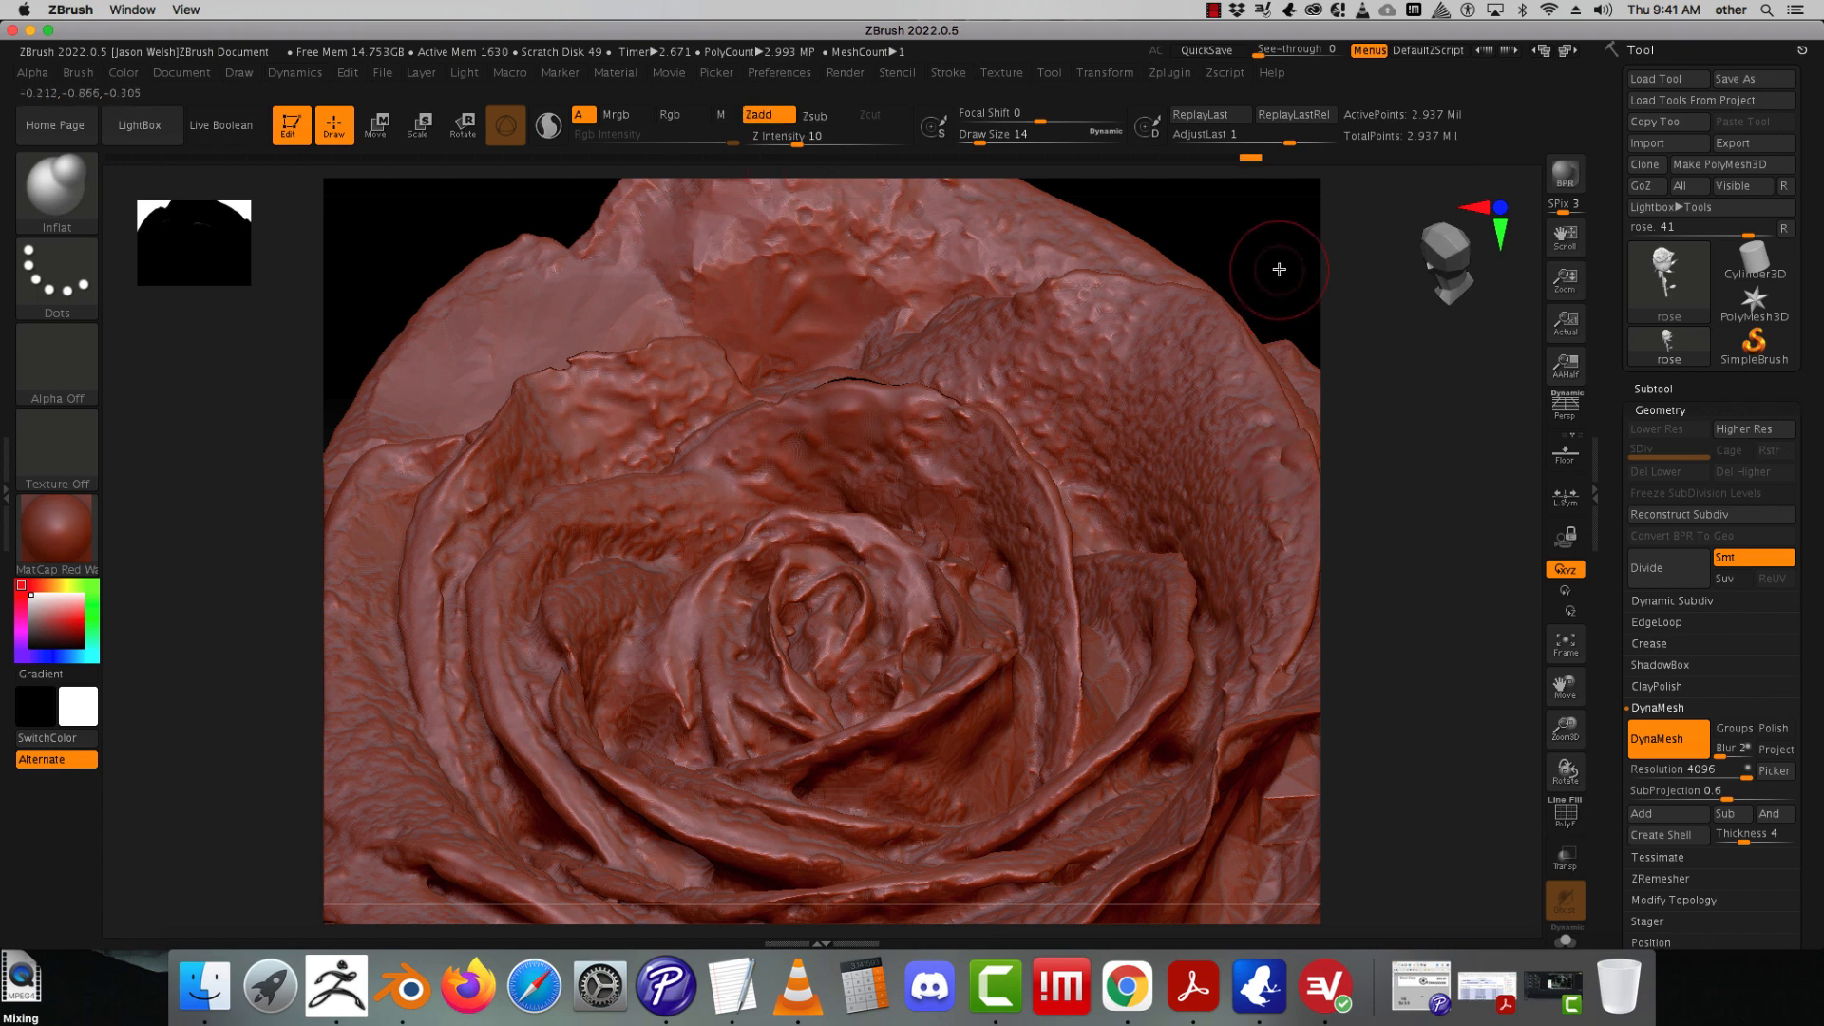
ctrl+drag(1282, 252, 1283, 323)
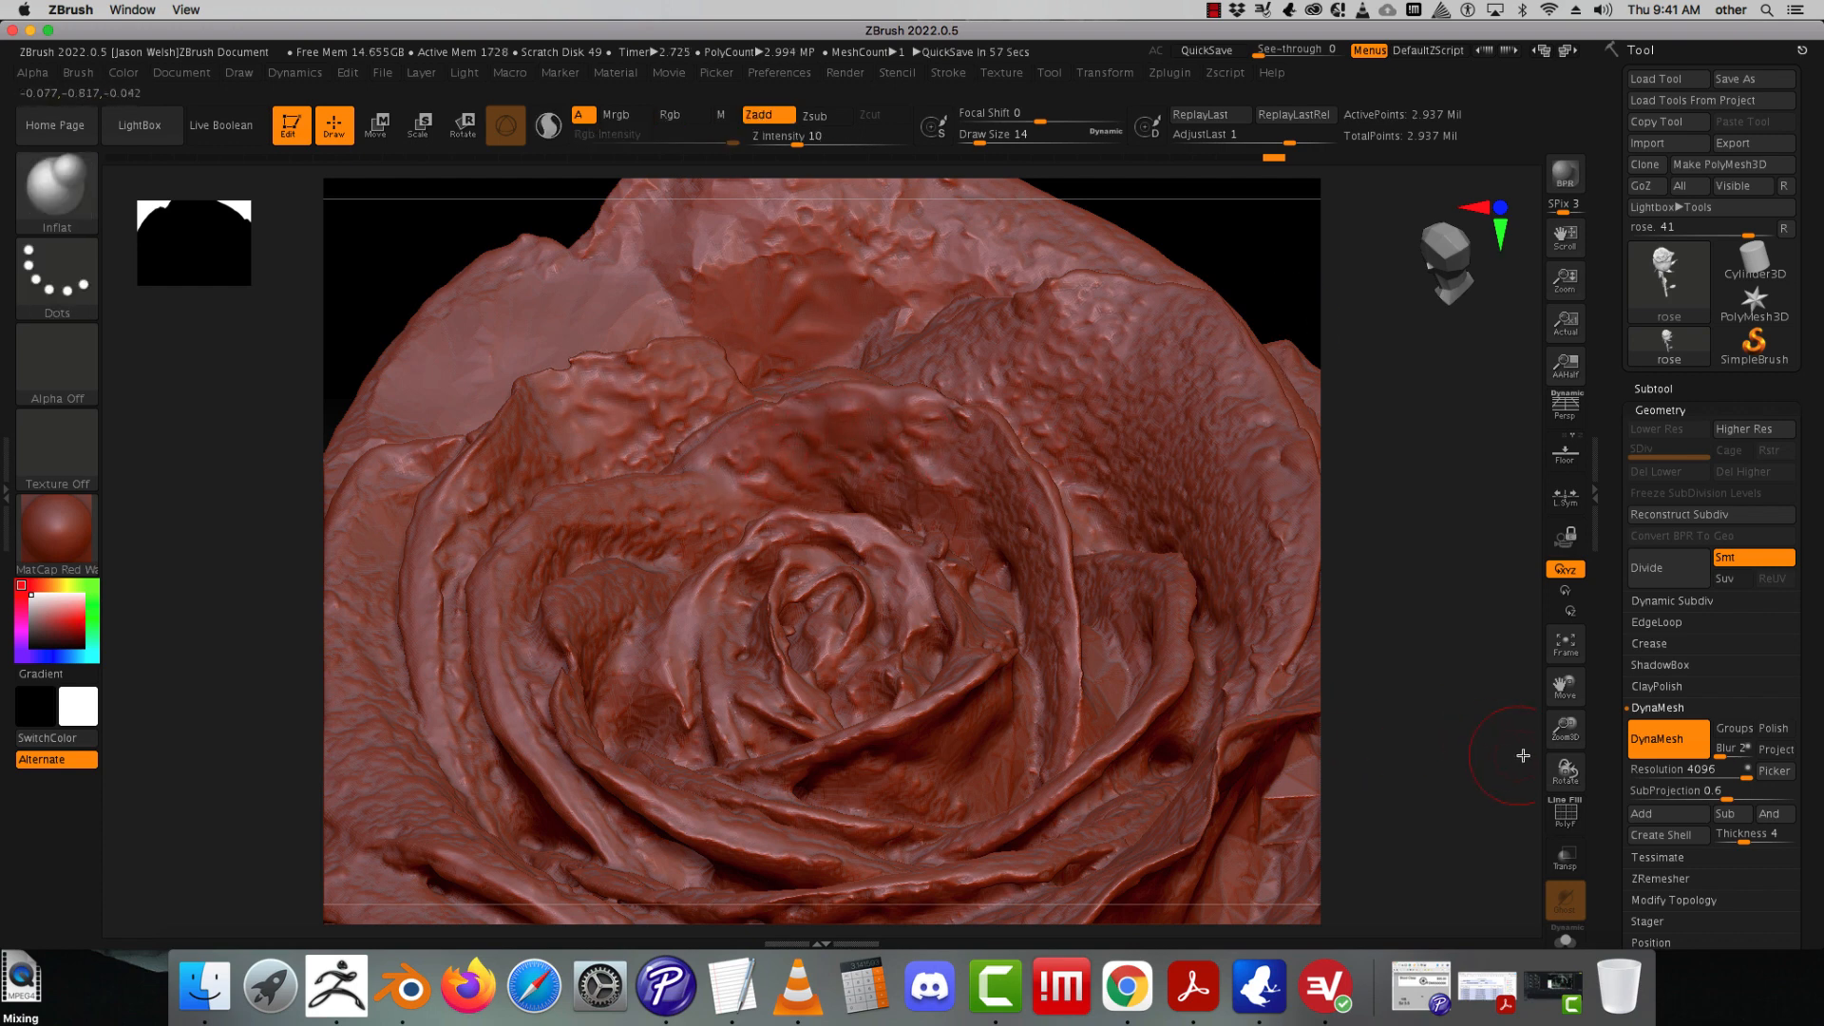
- Inflate and smooth the ragged rim of the rose's back petal
drag(1566, 727, 1551, 677)
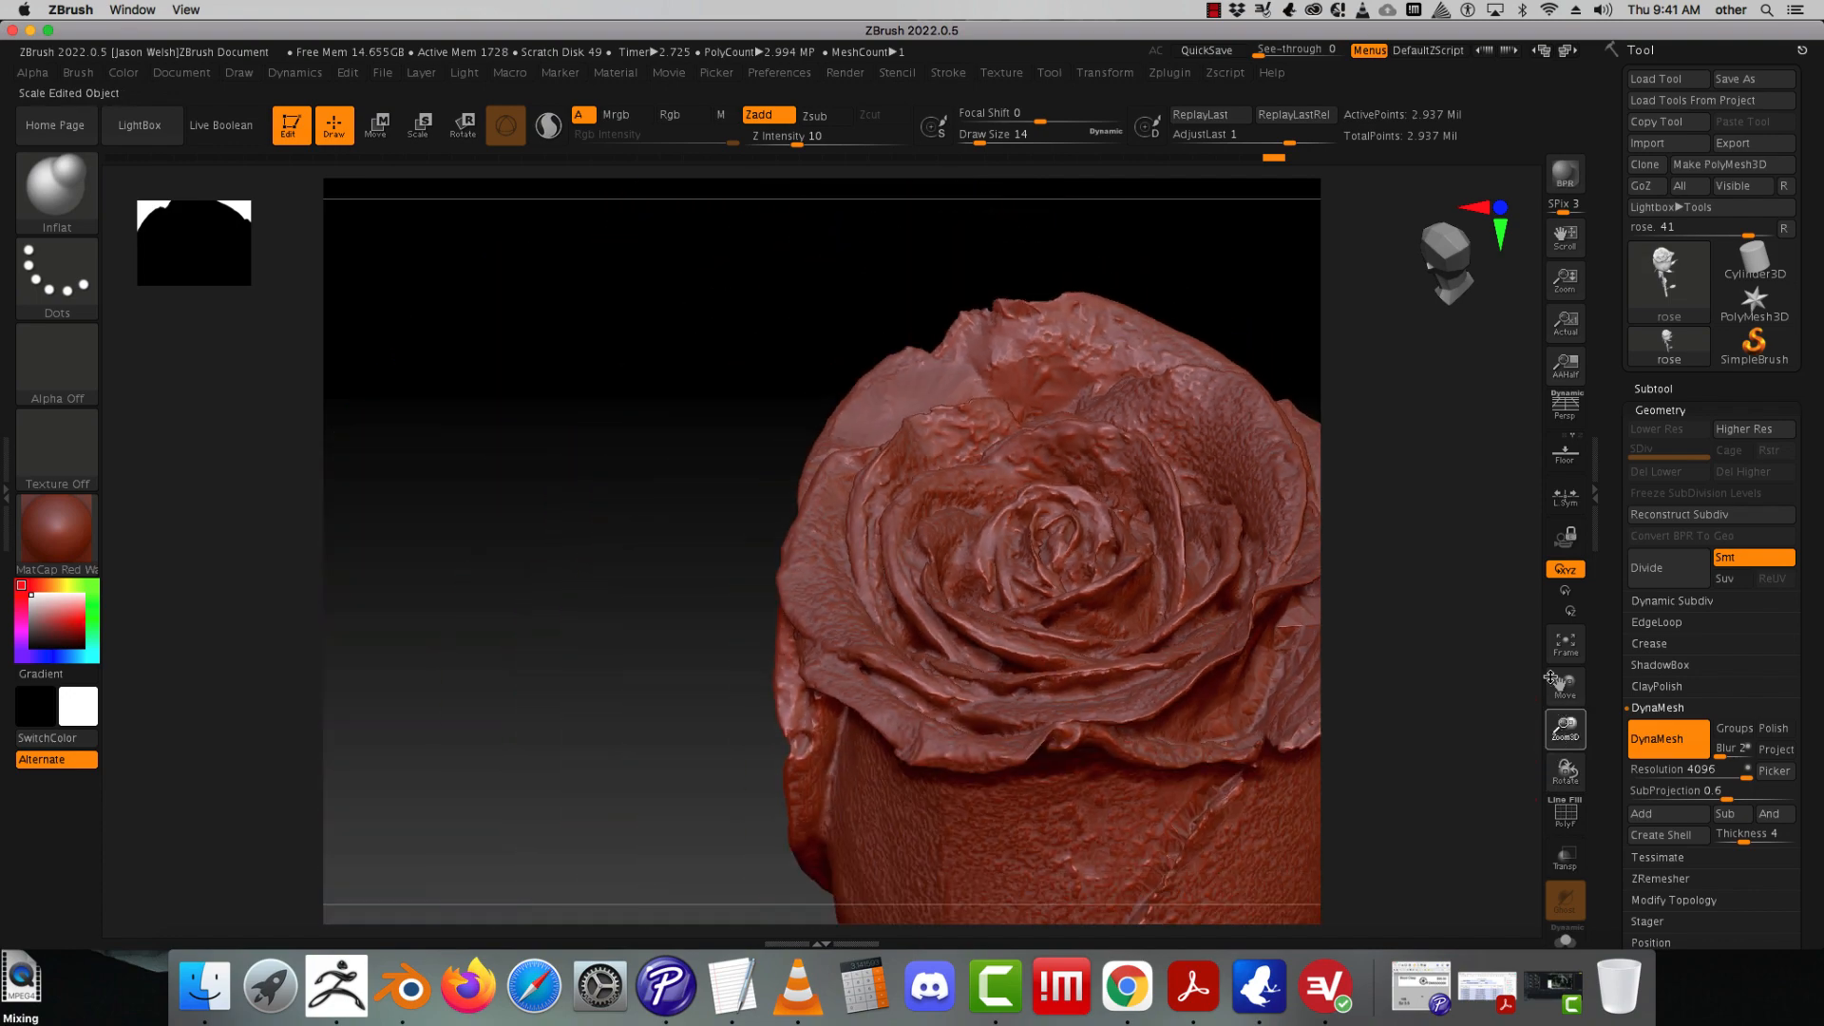
drag(510, 639, 786, 310)
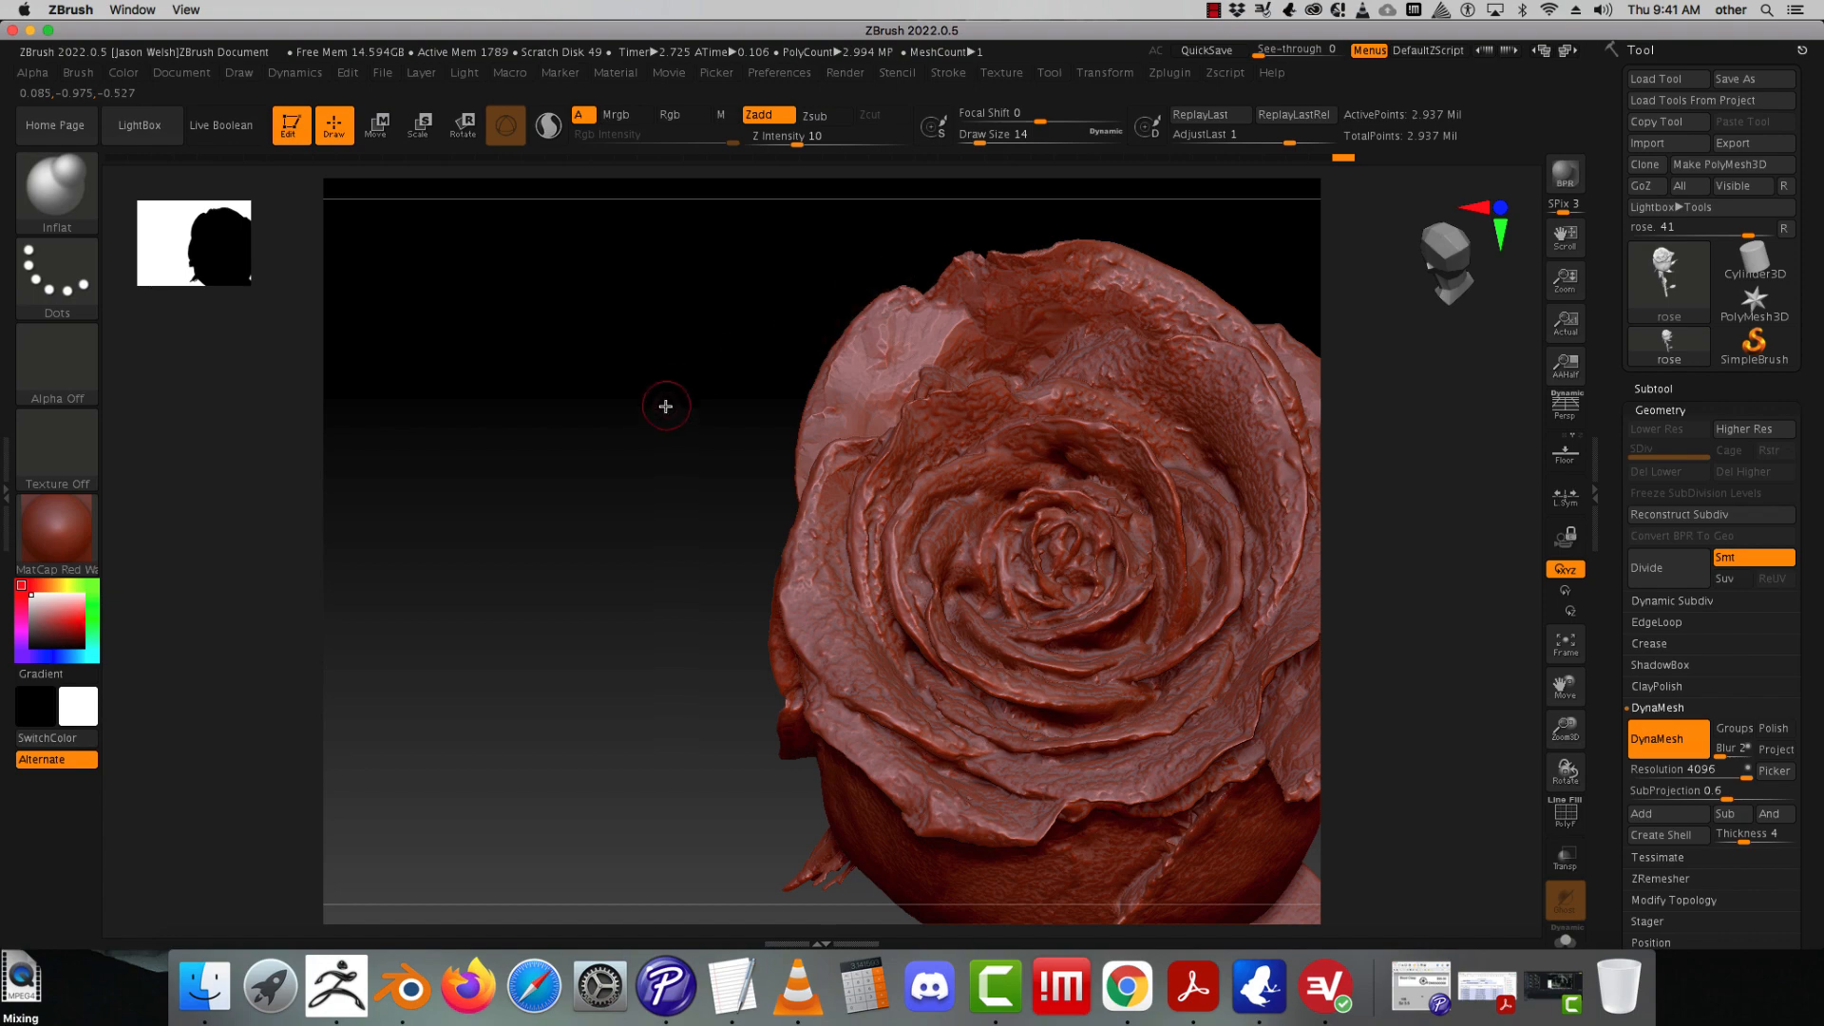
drag(665, 406, 716, 317)
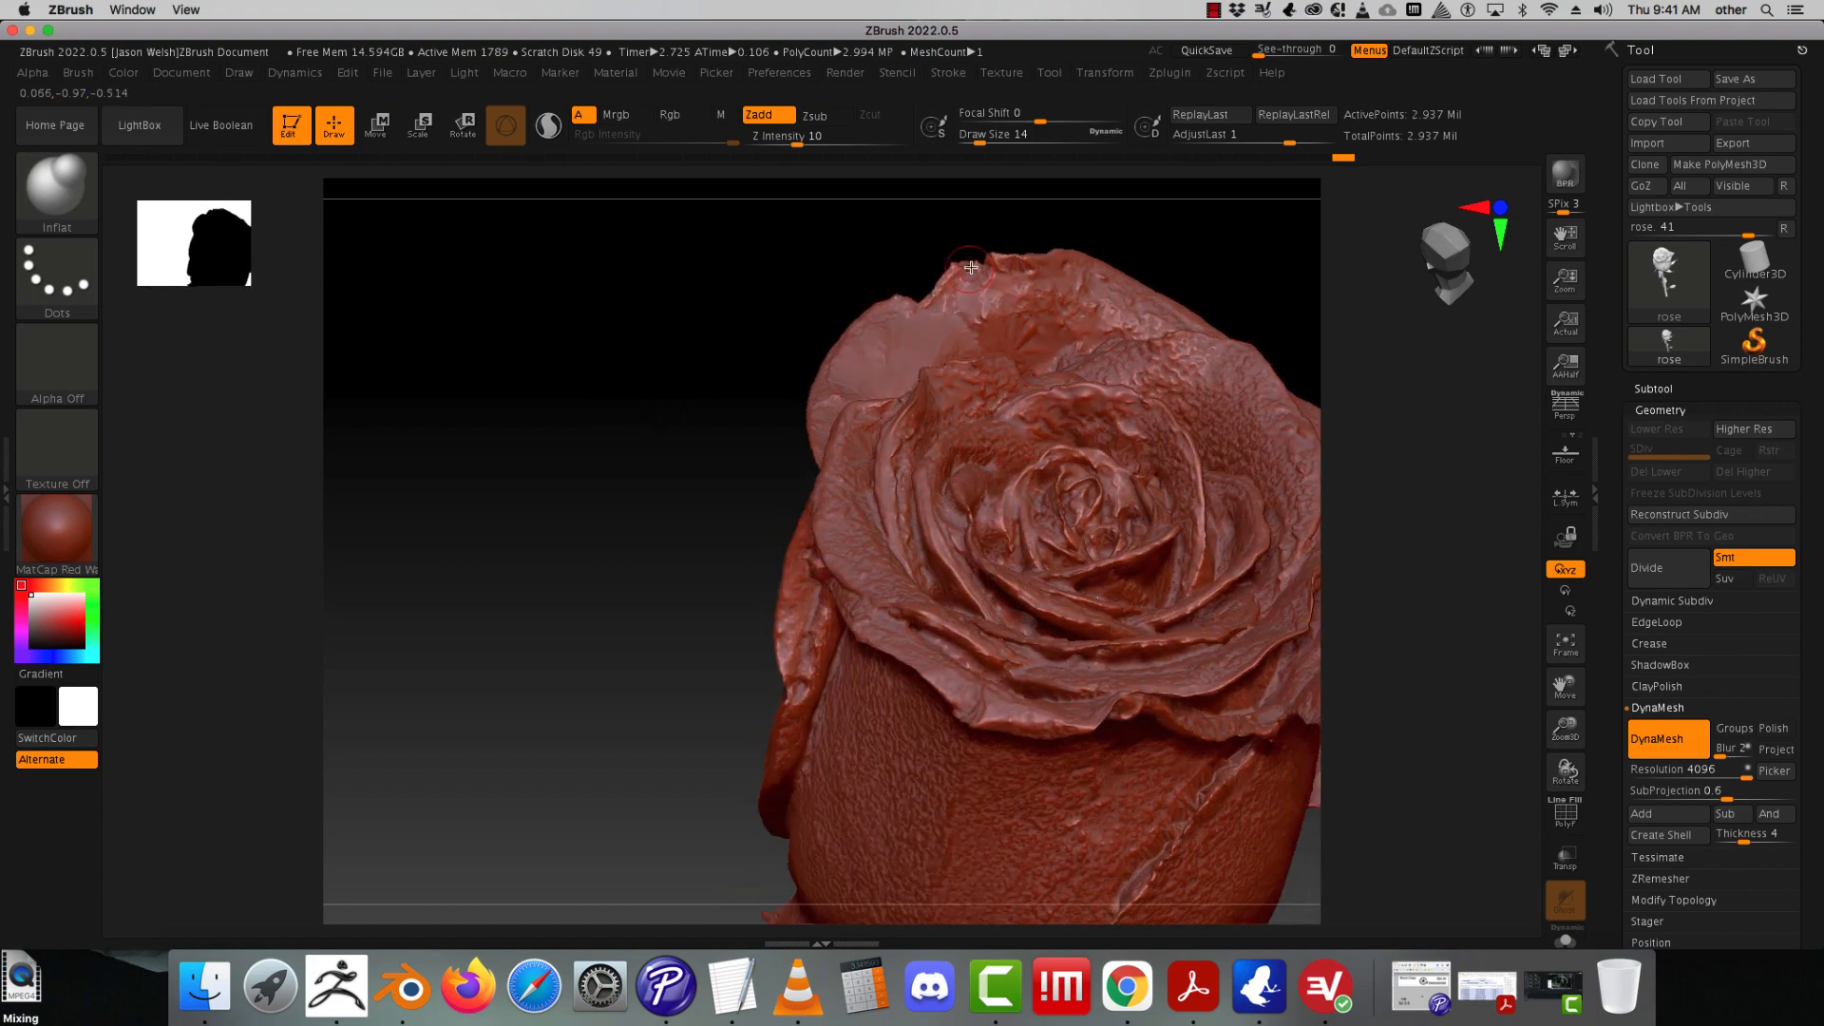
drag(957, 264, 920, 300)
key(shift)
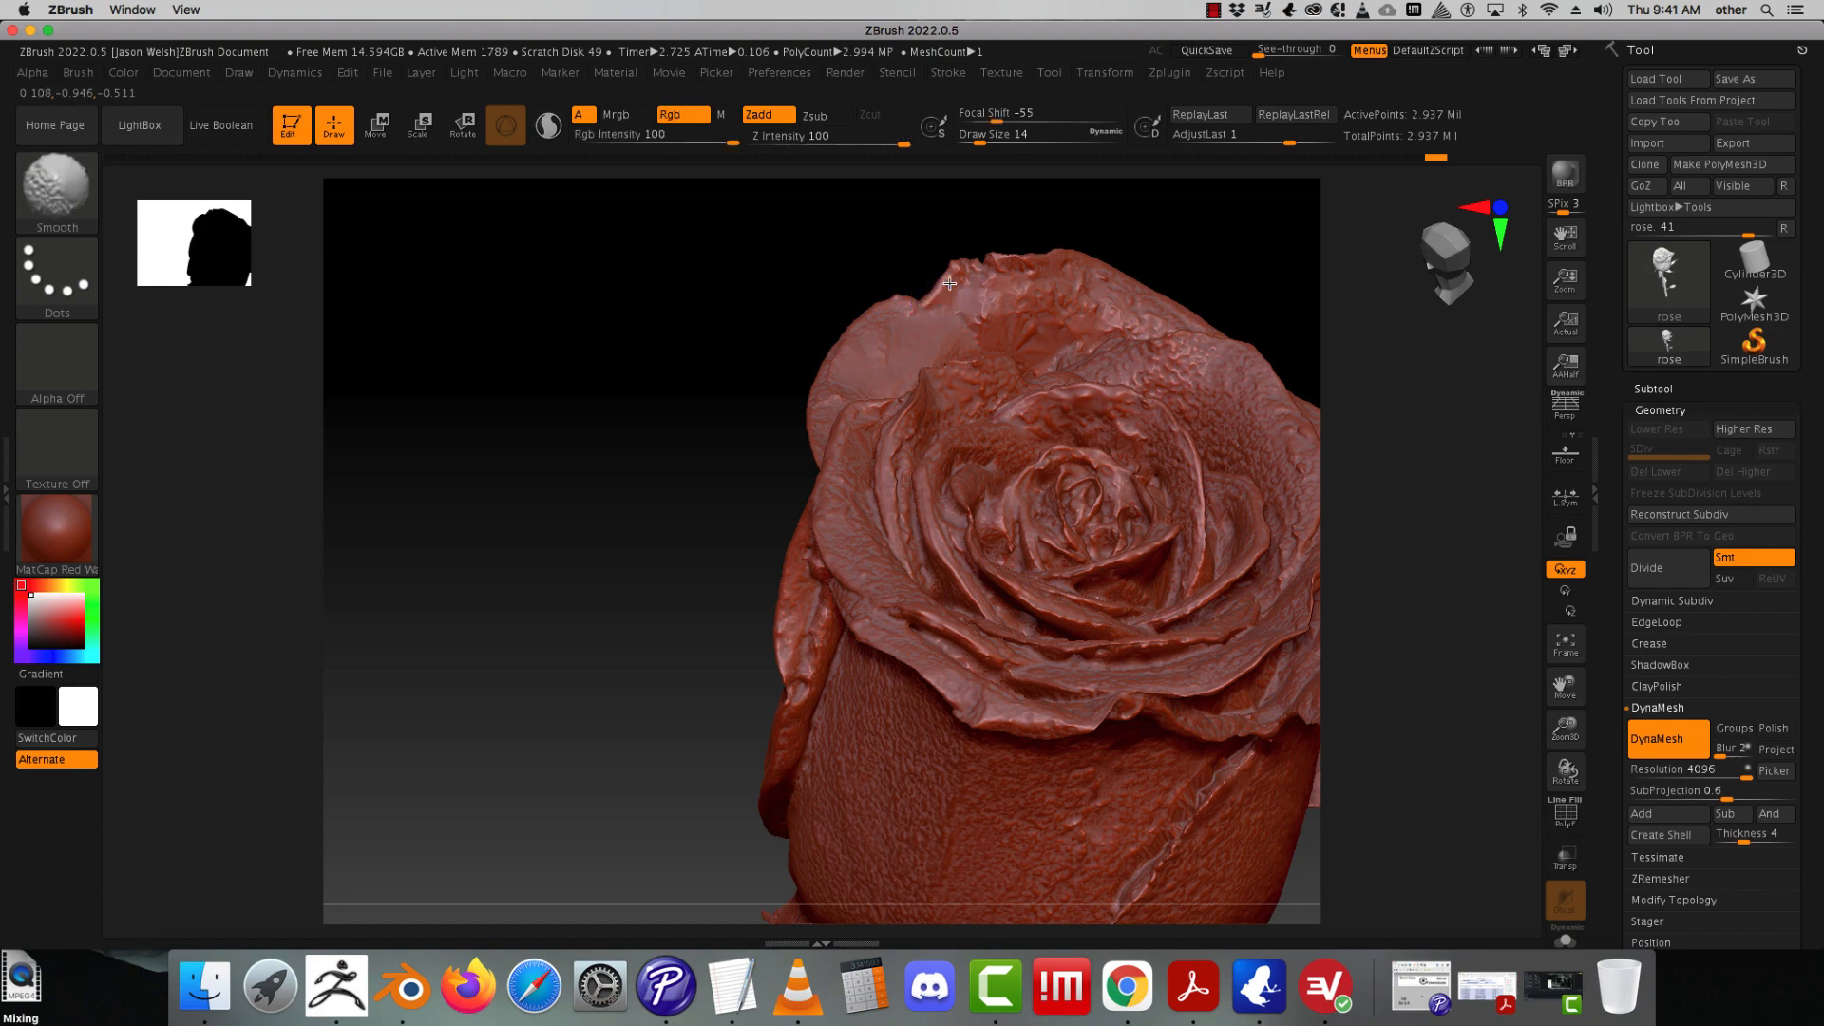
key(shift)
- Switch to the Move Elastic brush and reshape the uneven rim of the back petal
click(57, 230)
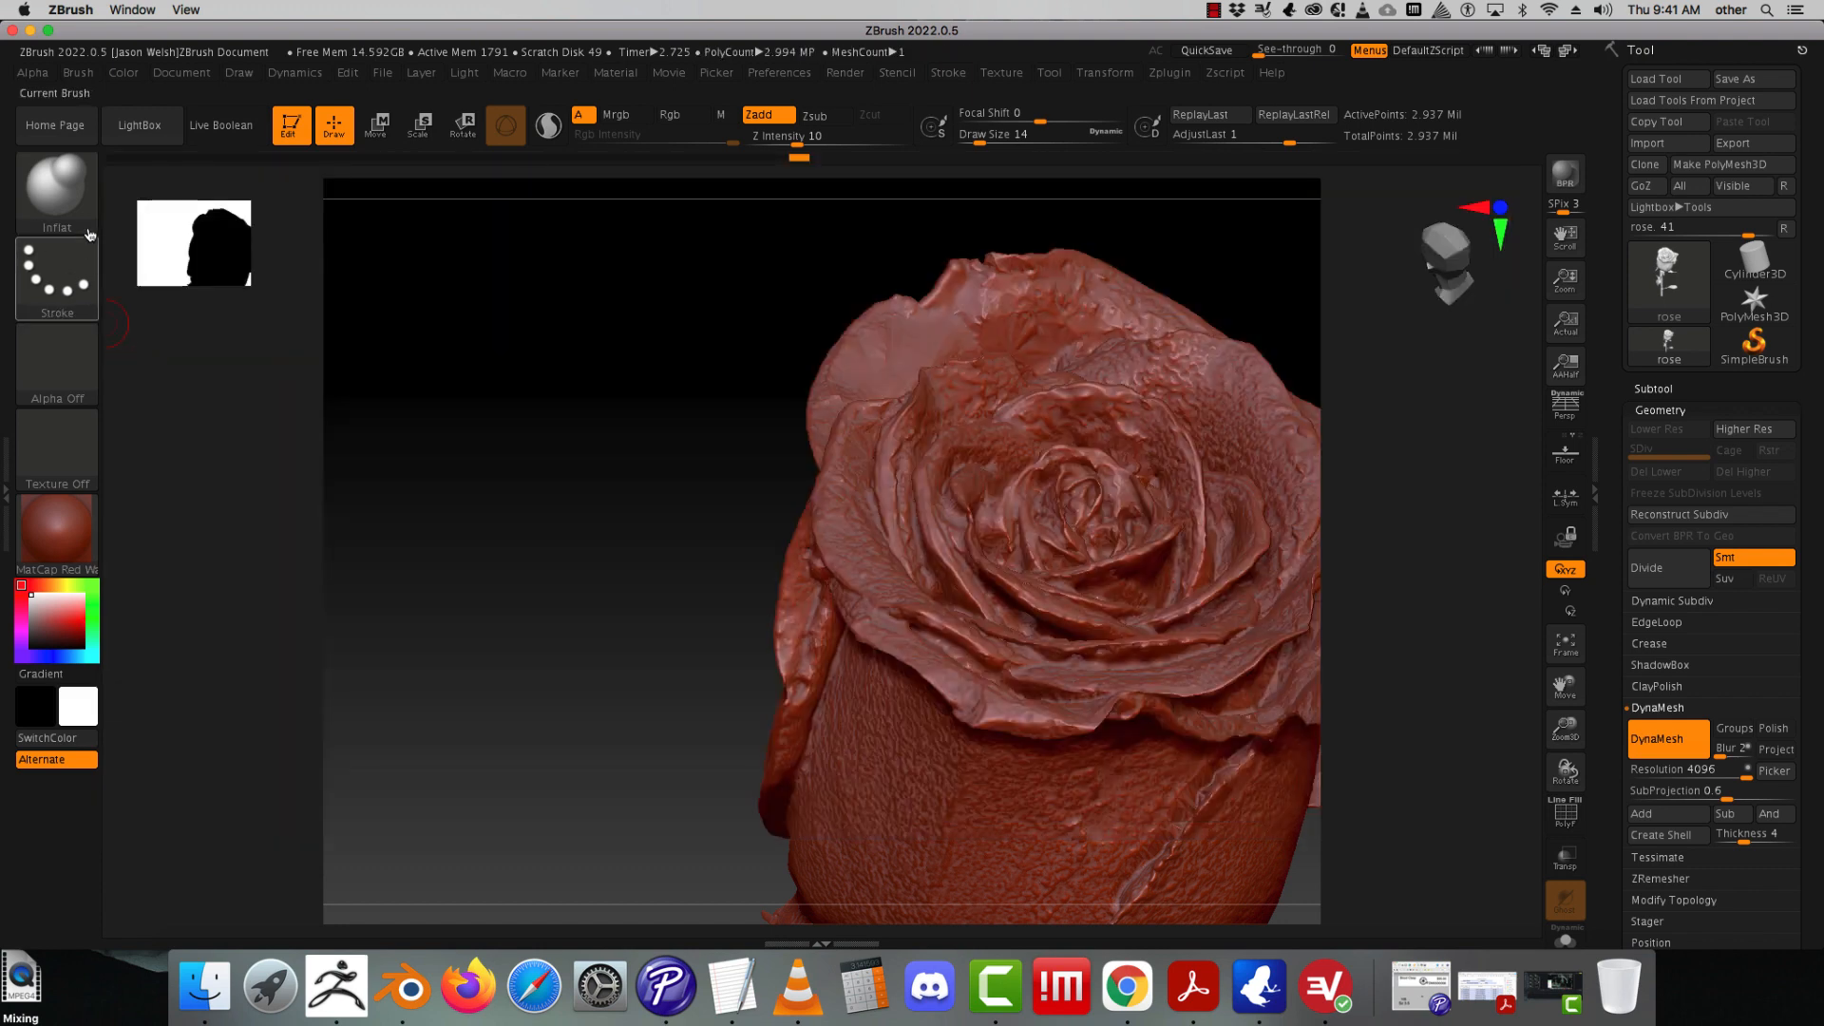
click(57, 195)
click(48, 207)
click(1434, 591)
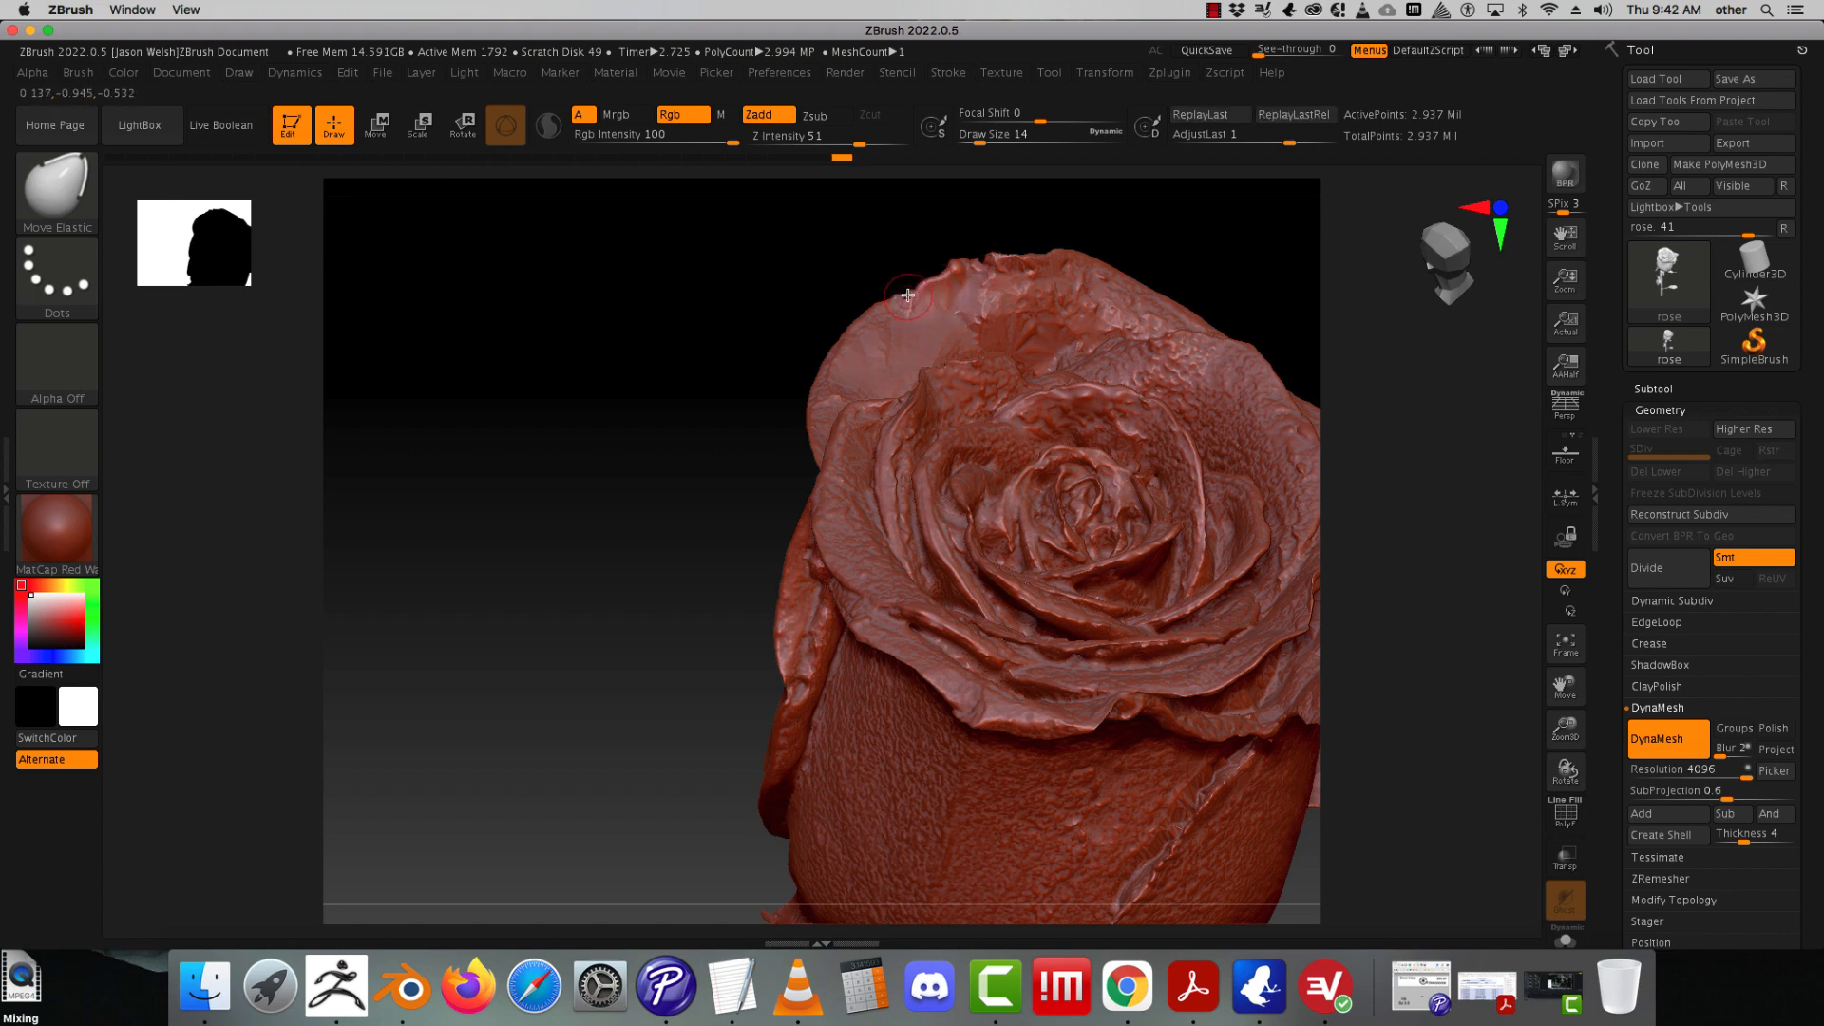
key(shift)
drag(738, 354, 906, 300)
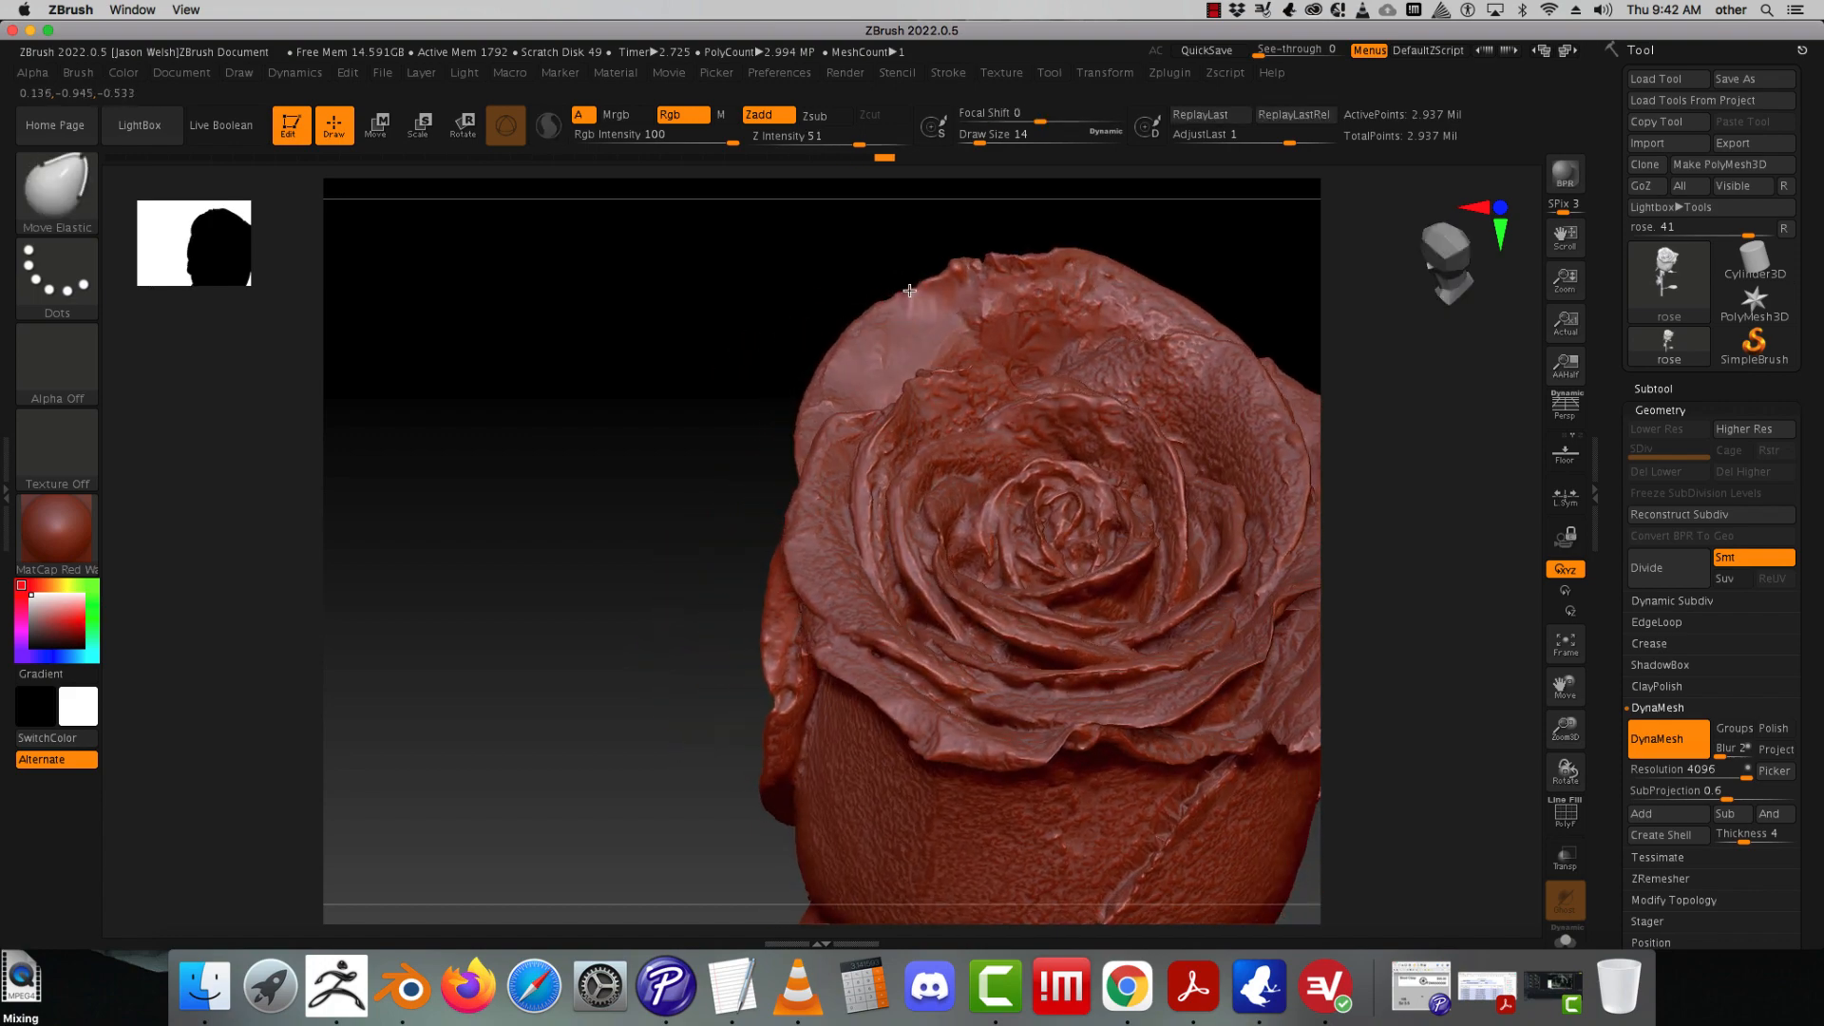
key(shift)
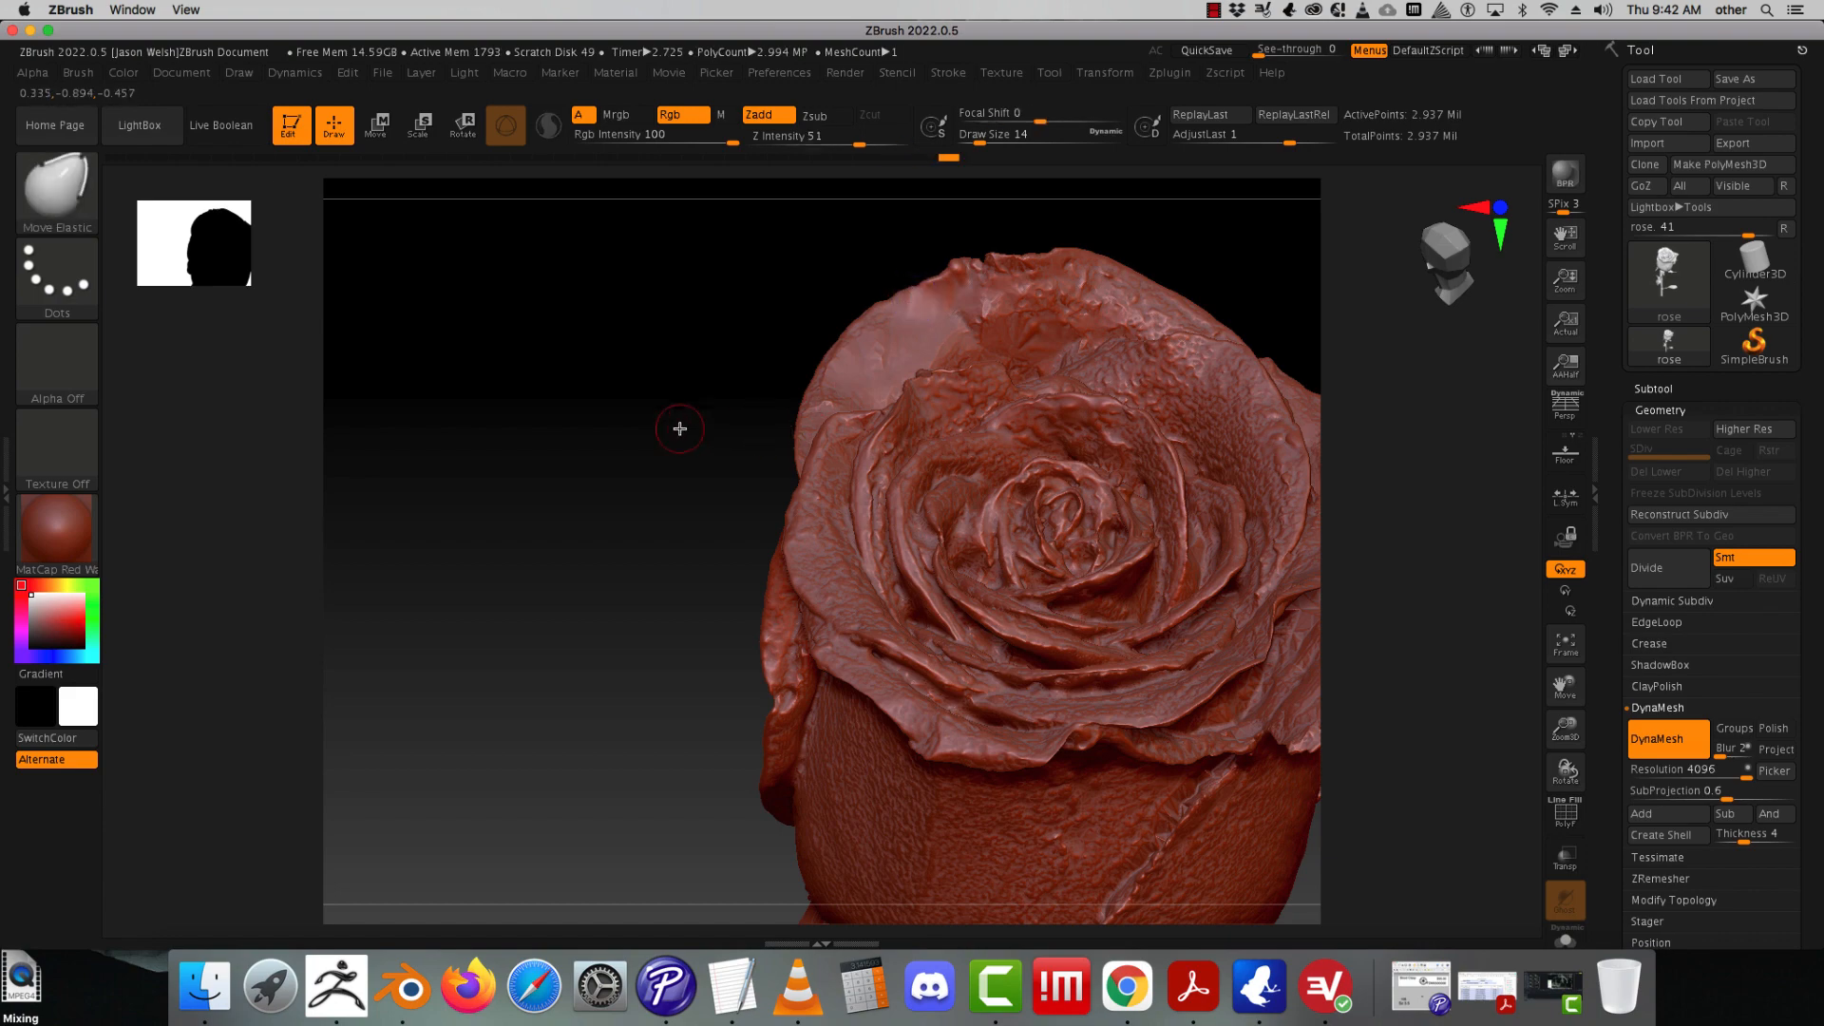
- Switch back to the Inflat brush and smooth the lumpy upper edge on the outer side of the back petal
mouse_move(677, 427)
mouse_down()
mouse_move(757, 383)
mouse_move(797, 409)
mouse_move(852, 395)
mouse_up()
click(57, 190)
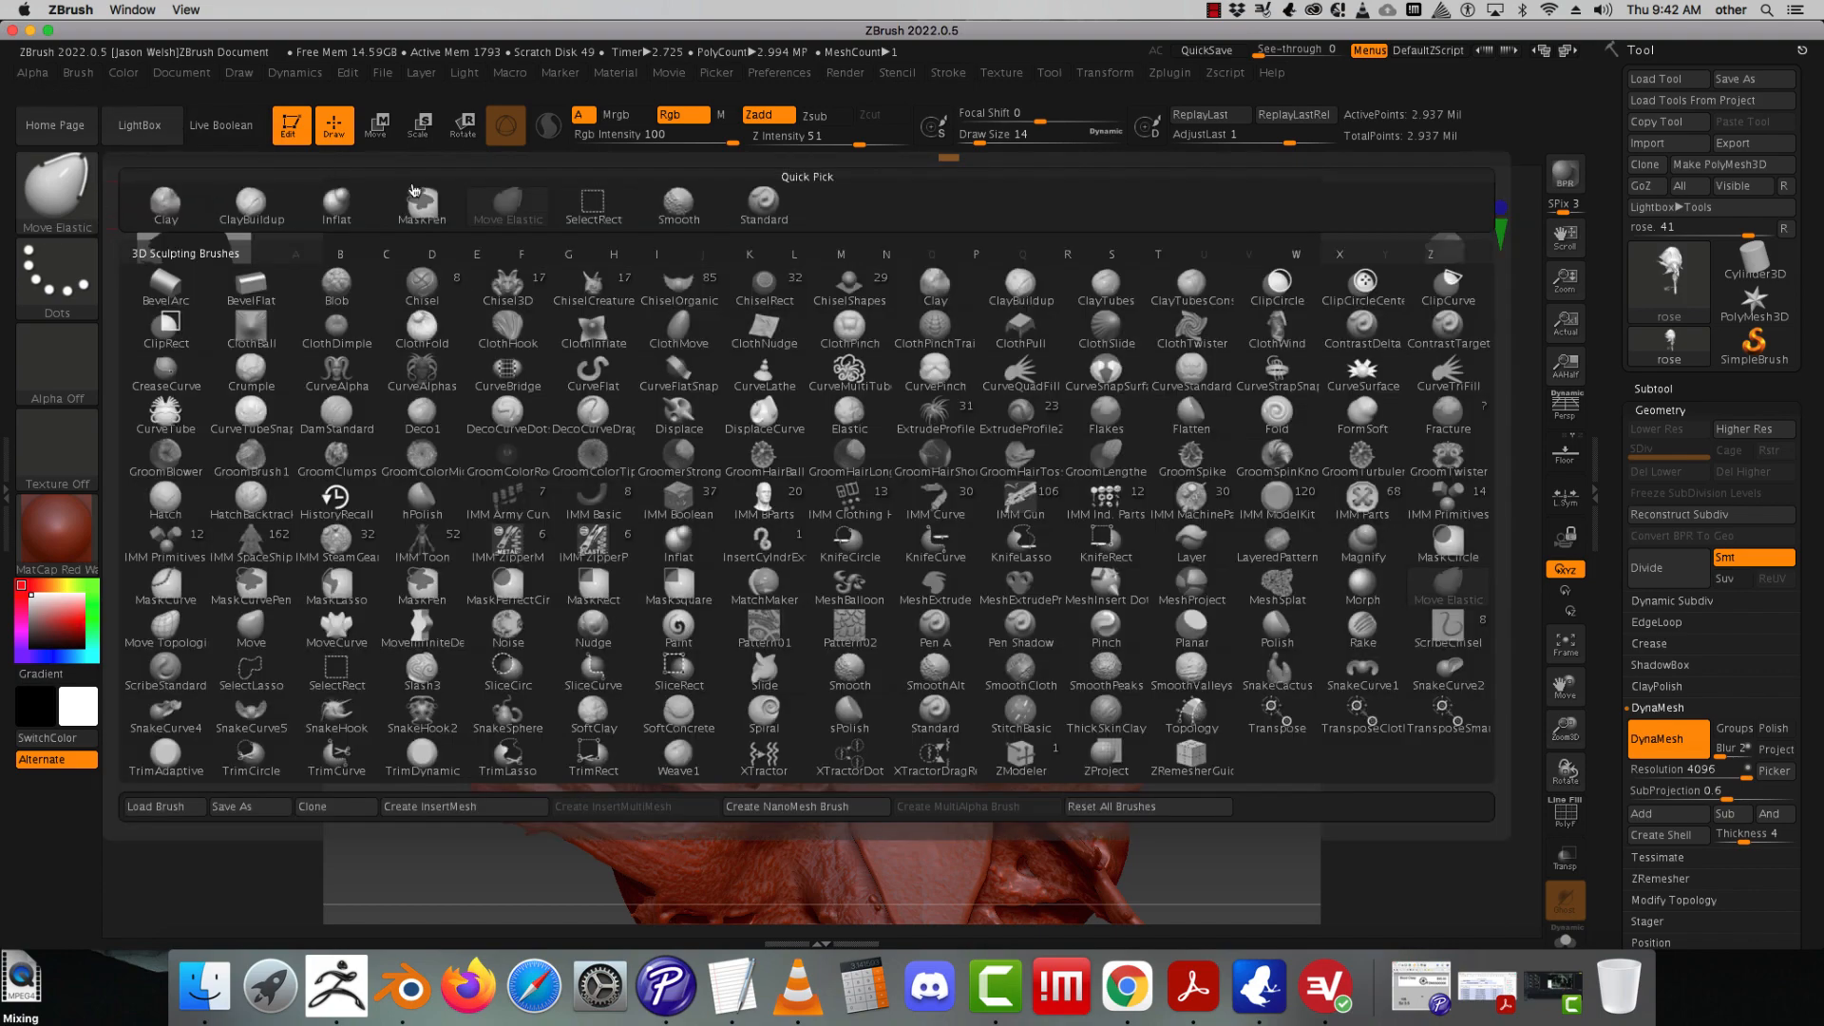
click(337, 204)
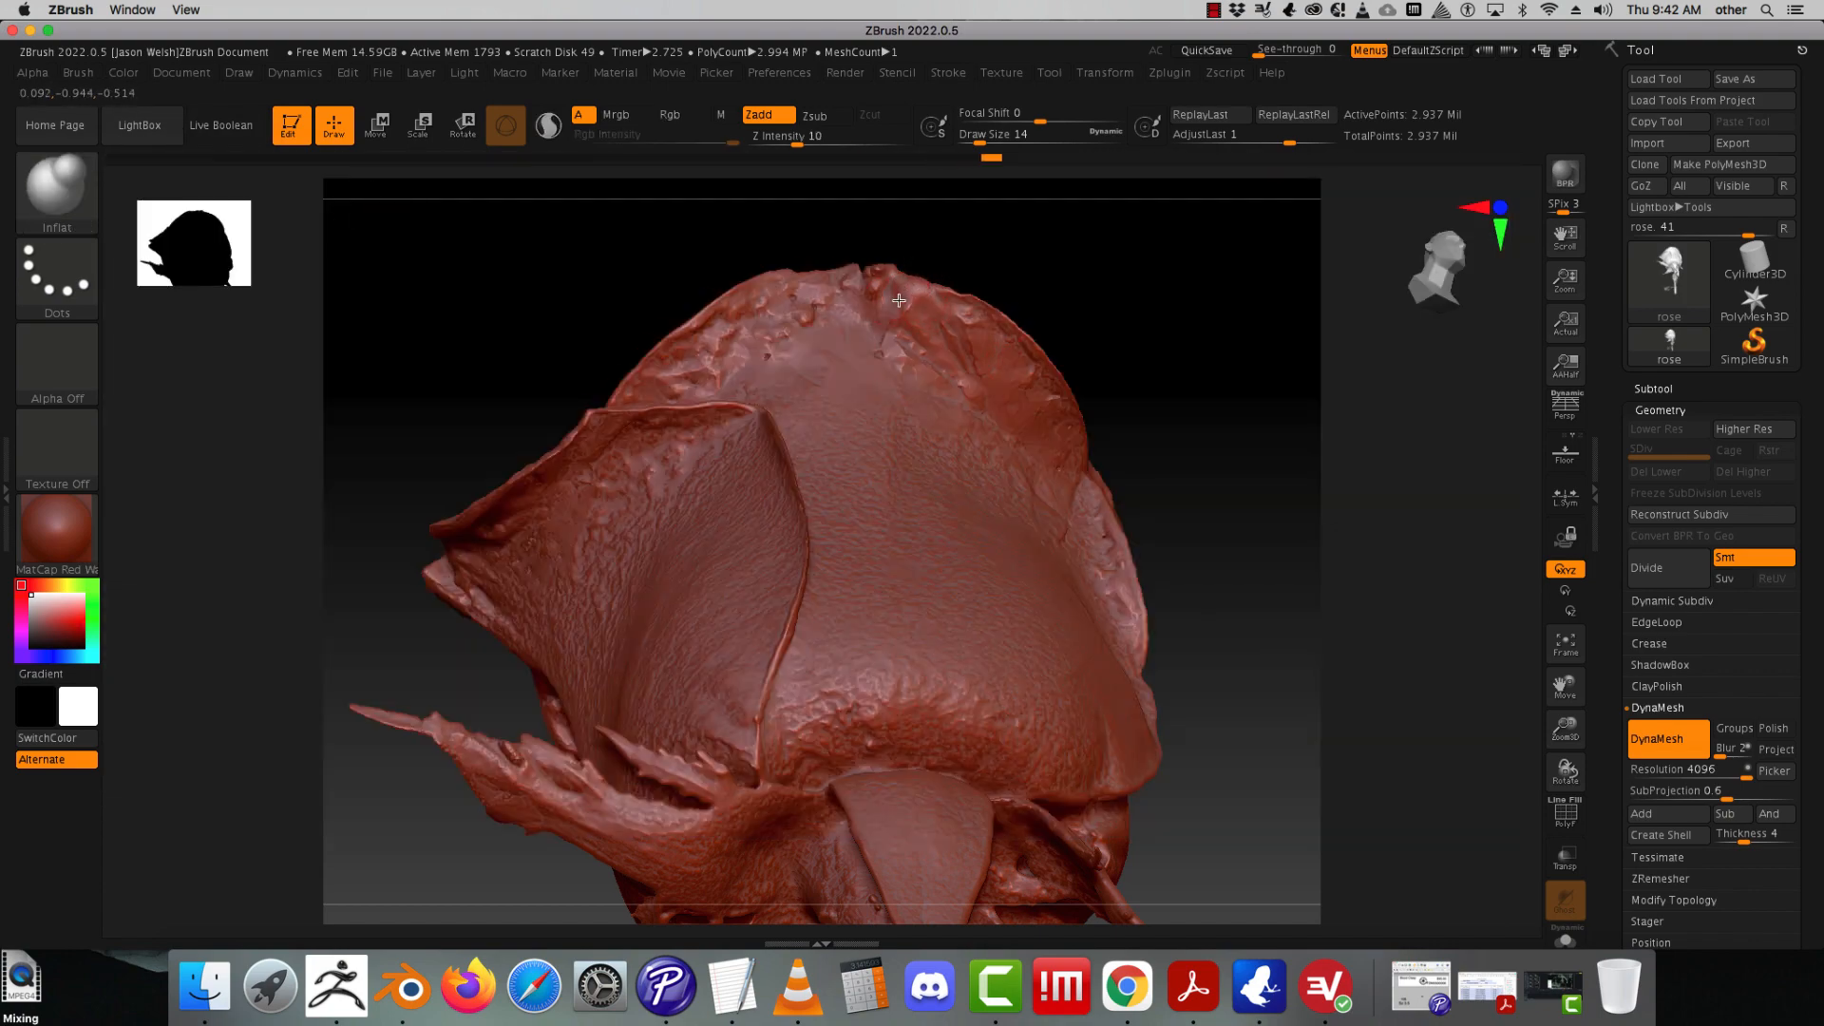
key(shift)
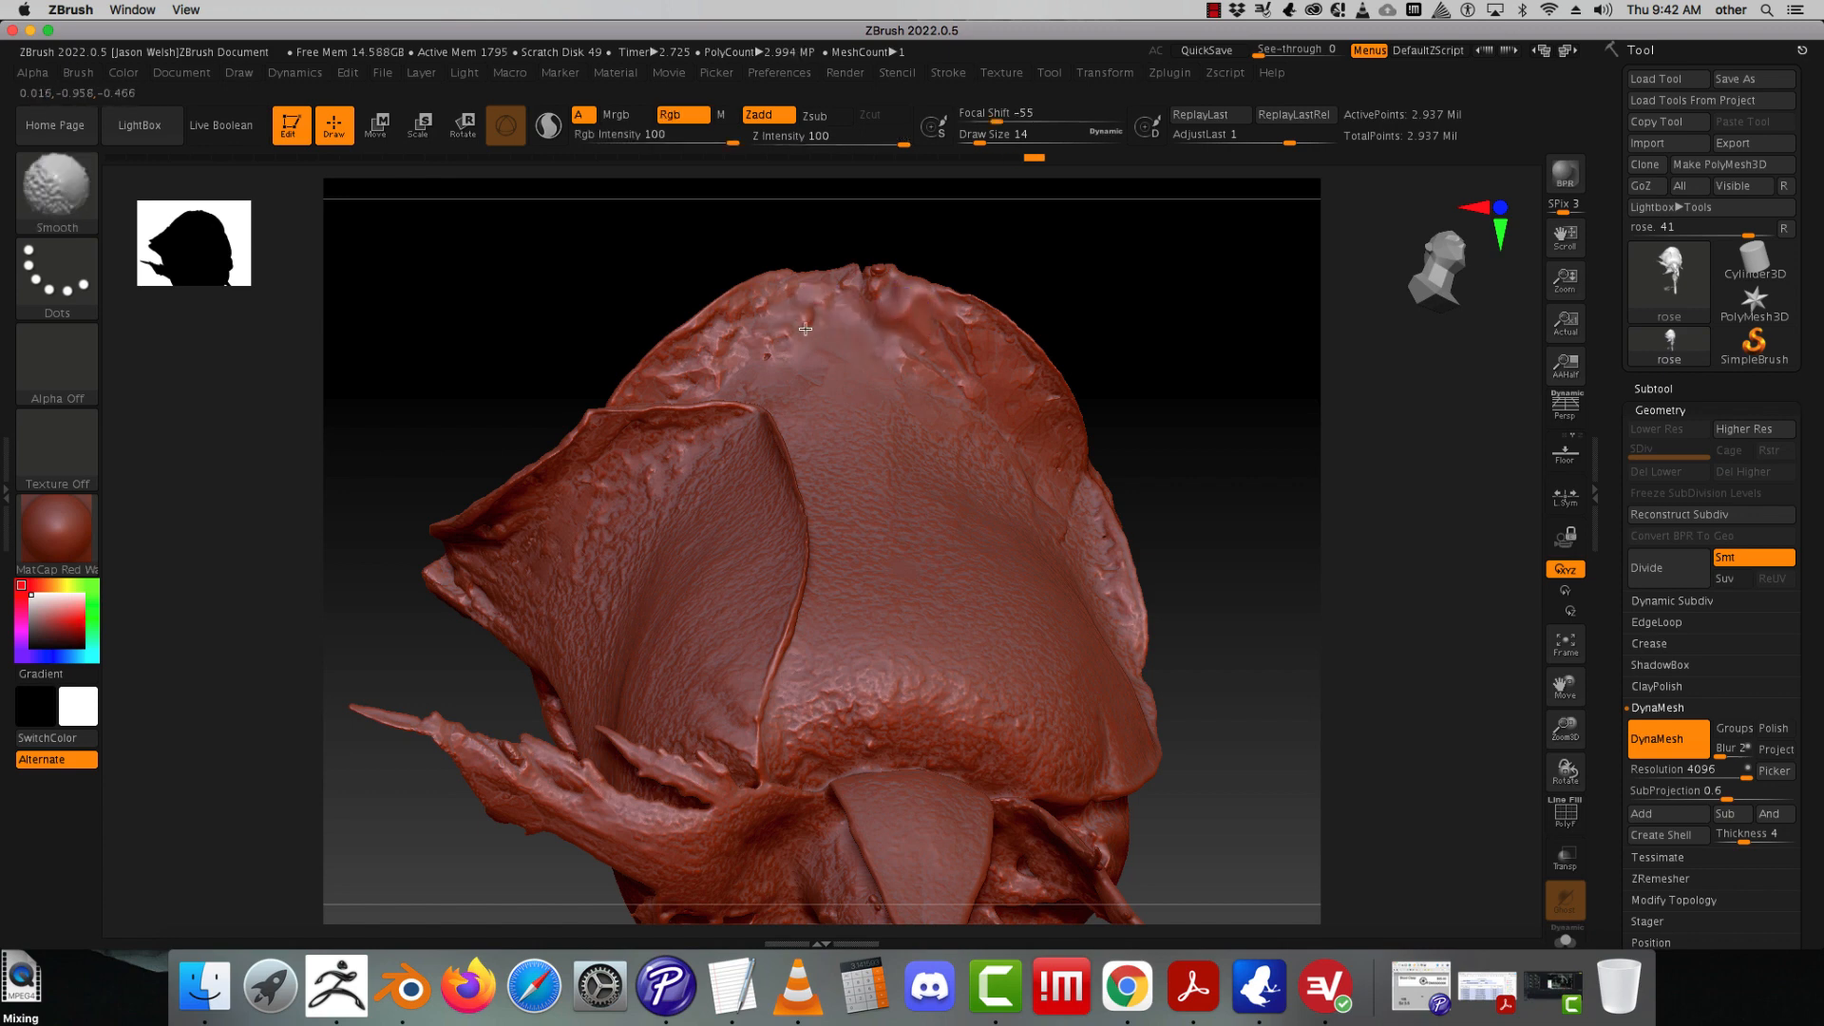
mouse_move(795, 345)
right_down()
mouse_move(1132, 351)
mouse_move(1006, 482)
mouse_move(950, 487)
right_up()
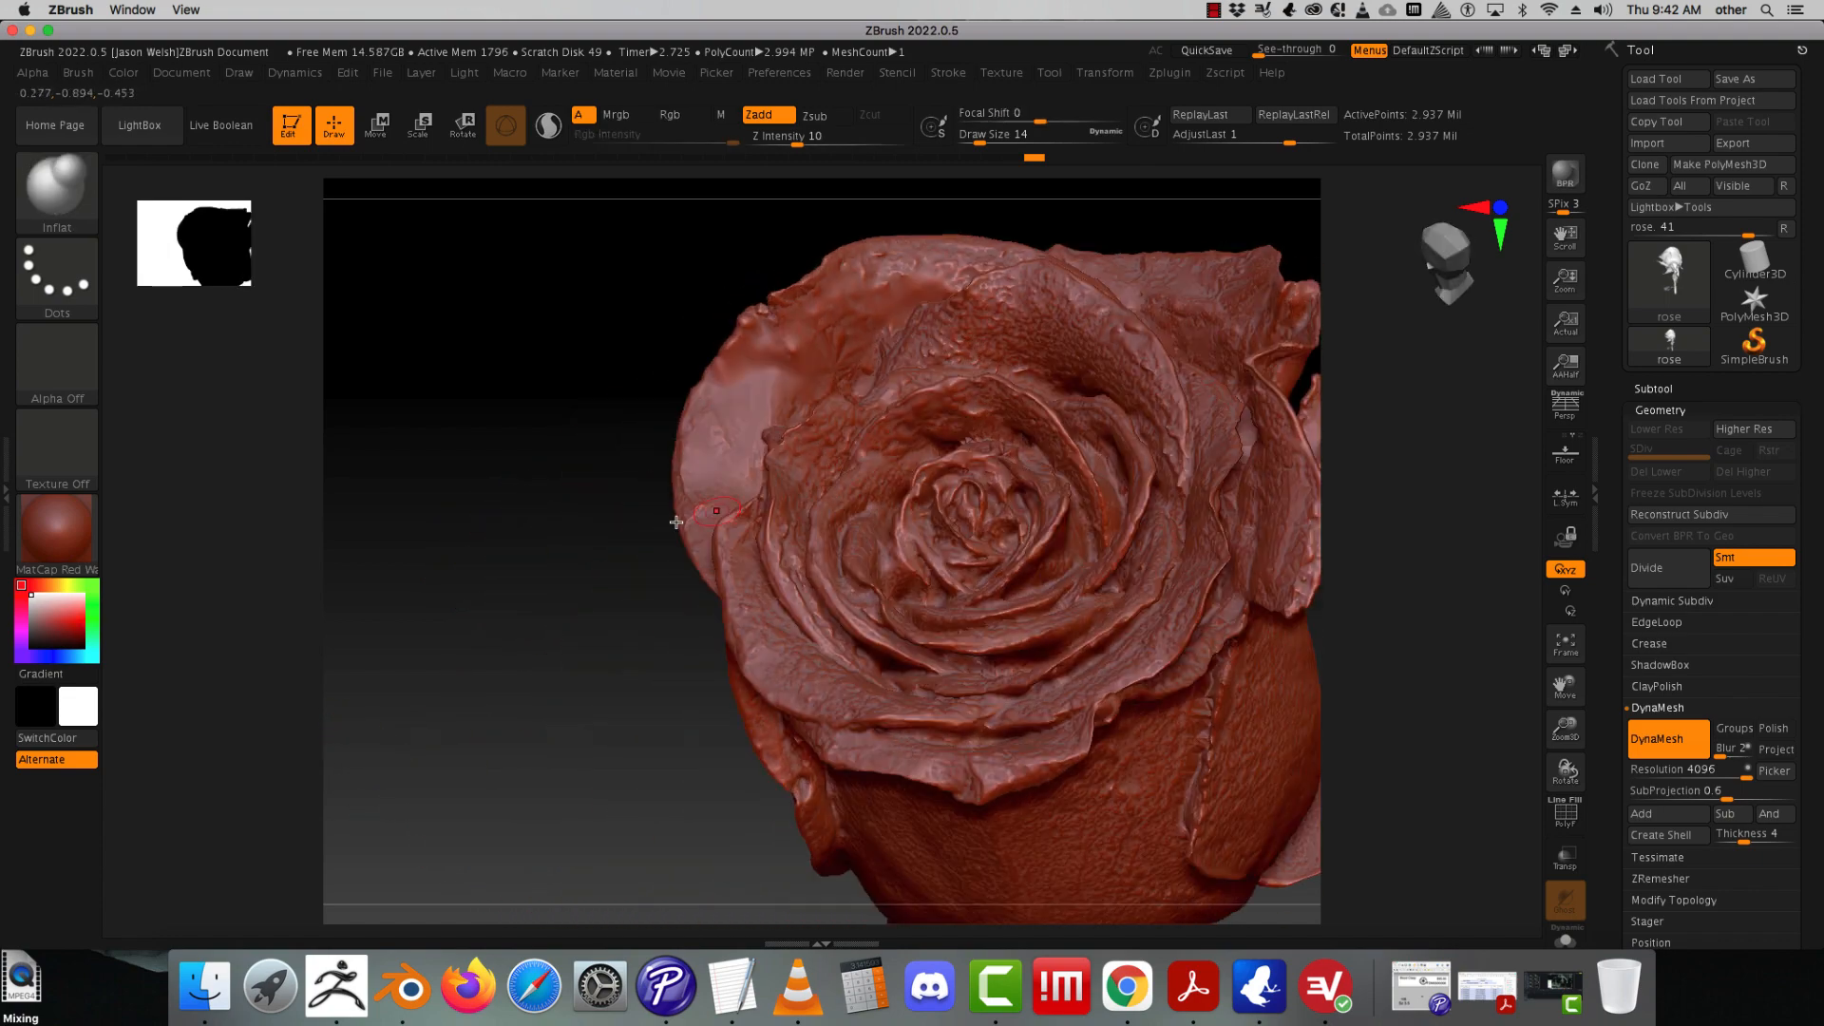
- Smooth the rough patch on the front petal beside the seam with the neighbouring petal
drag(573, 570, 578, 491)
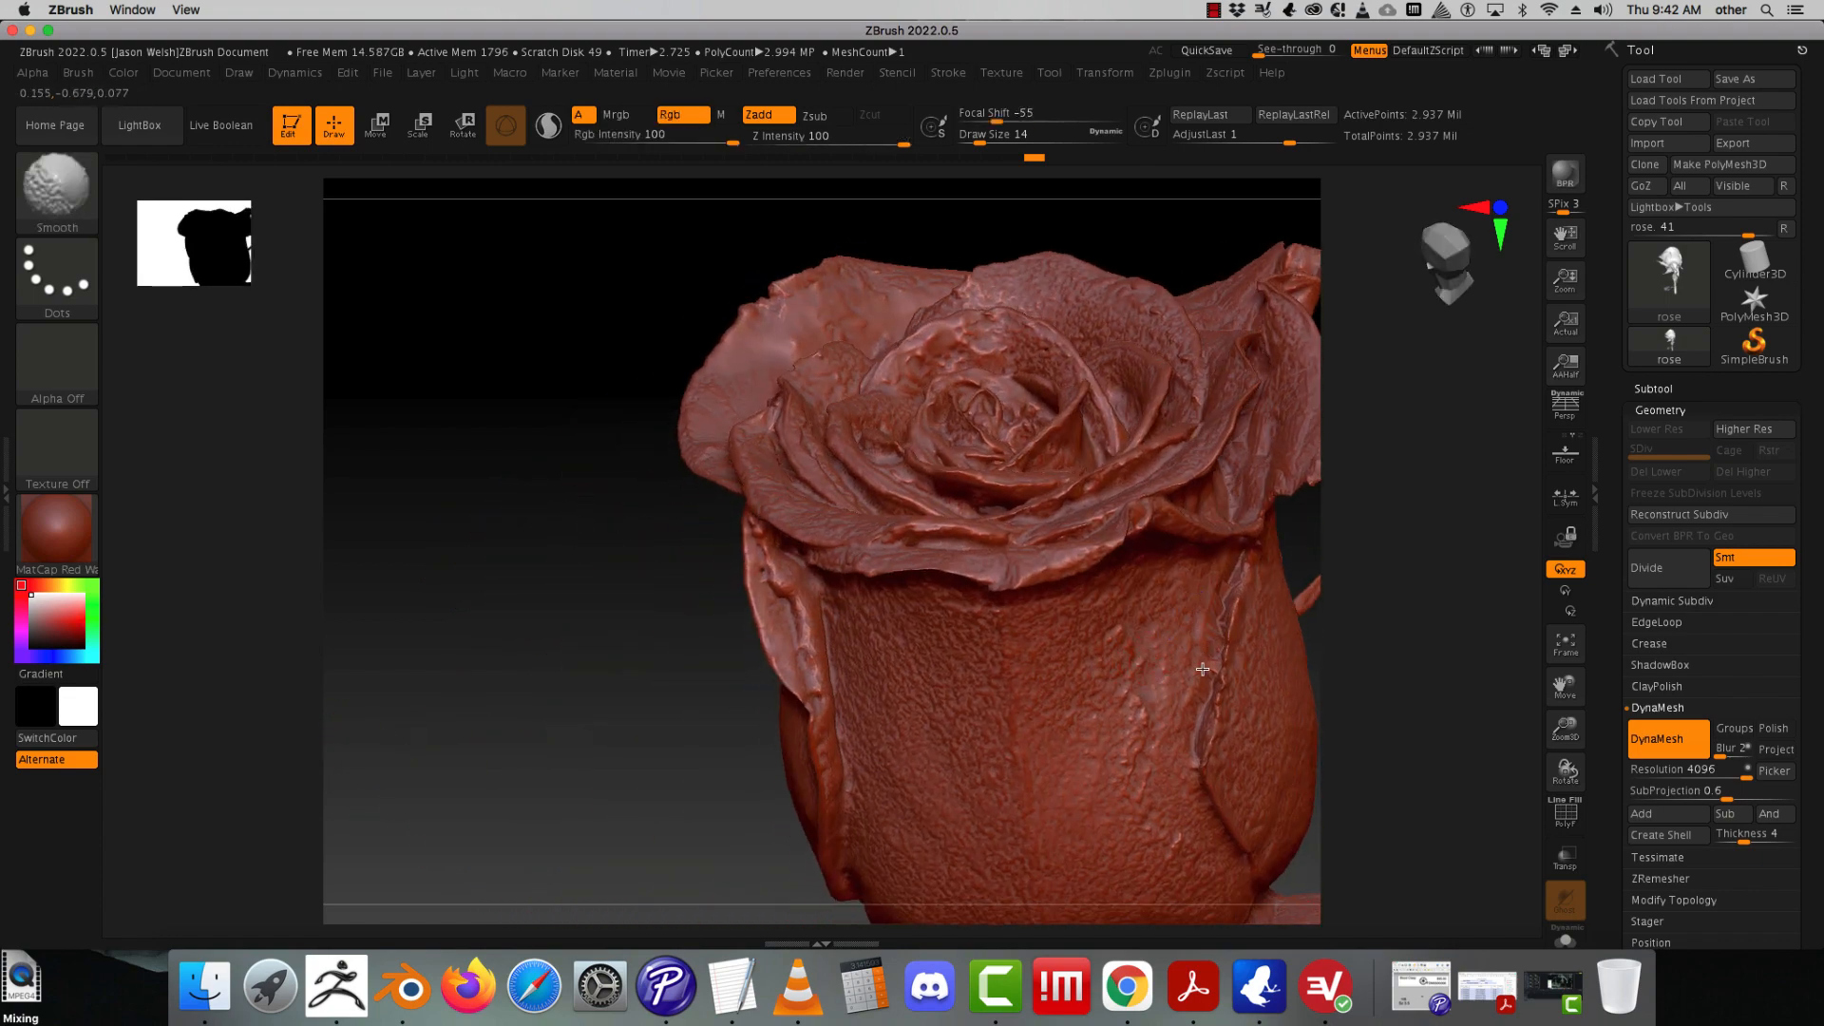
drag(1564, 686, 1418, 647)
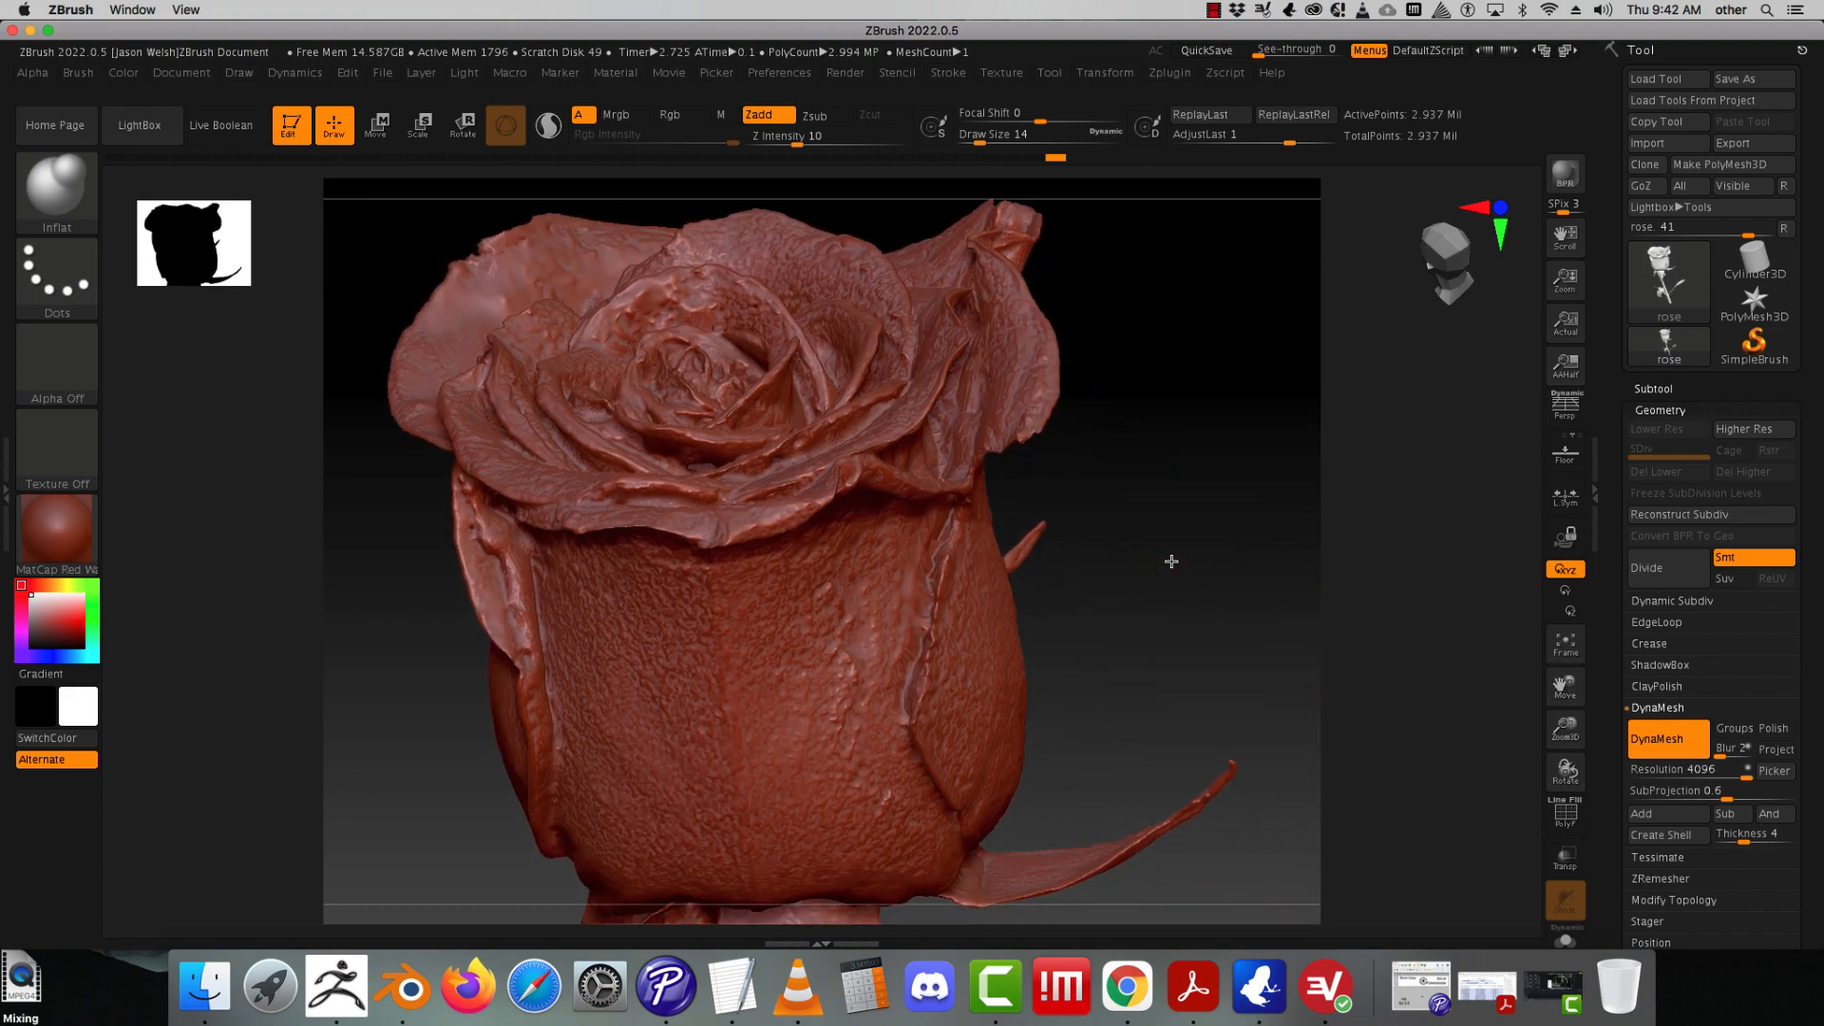
right_drag(1168, 562, 1233, 567)
- Choose the Slash3 brush and set its Z Intensity to 13 and Draw Size to 7
click(55, 177)
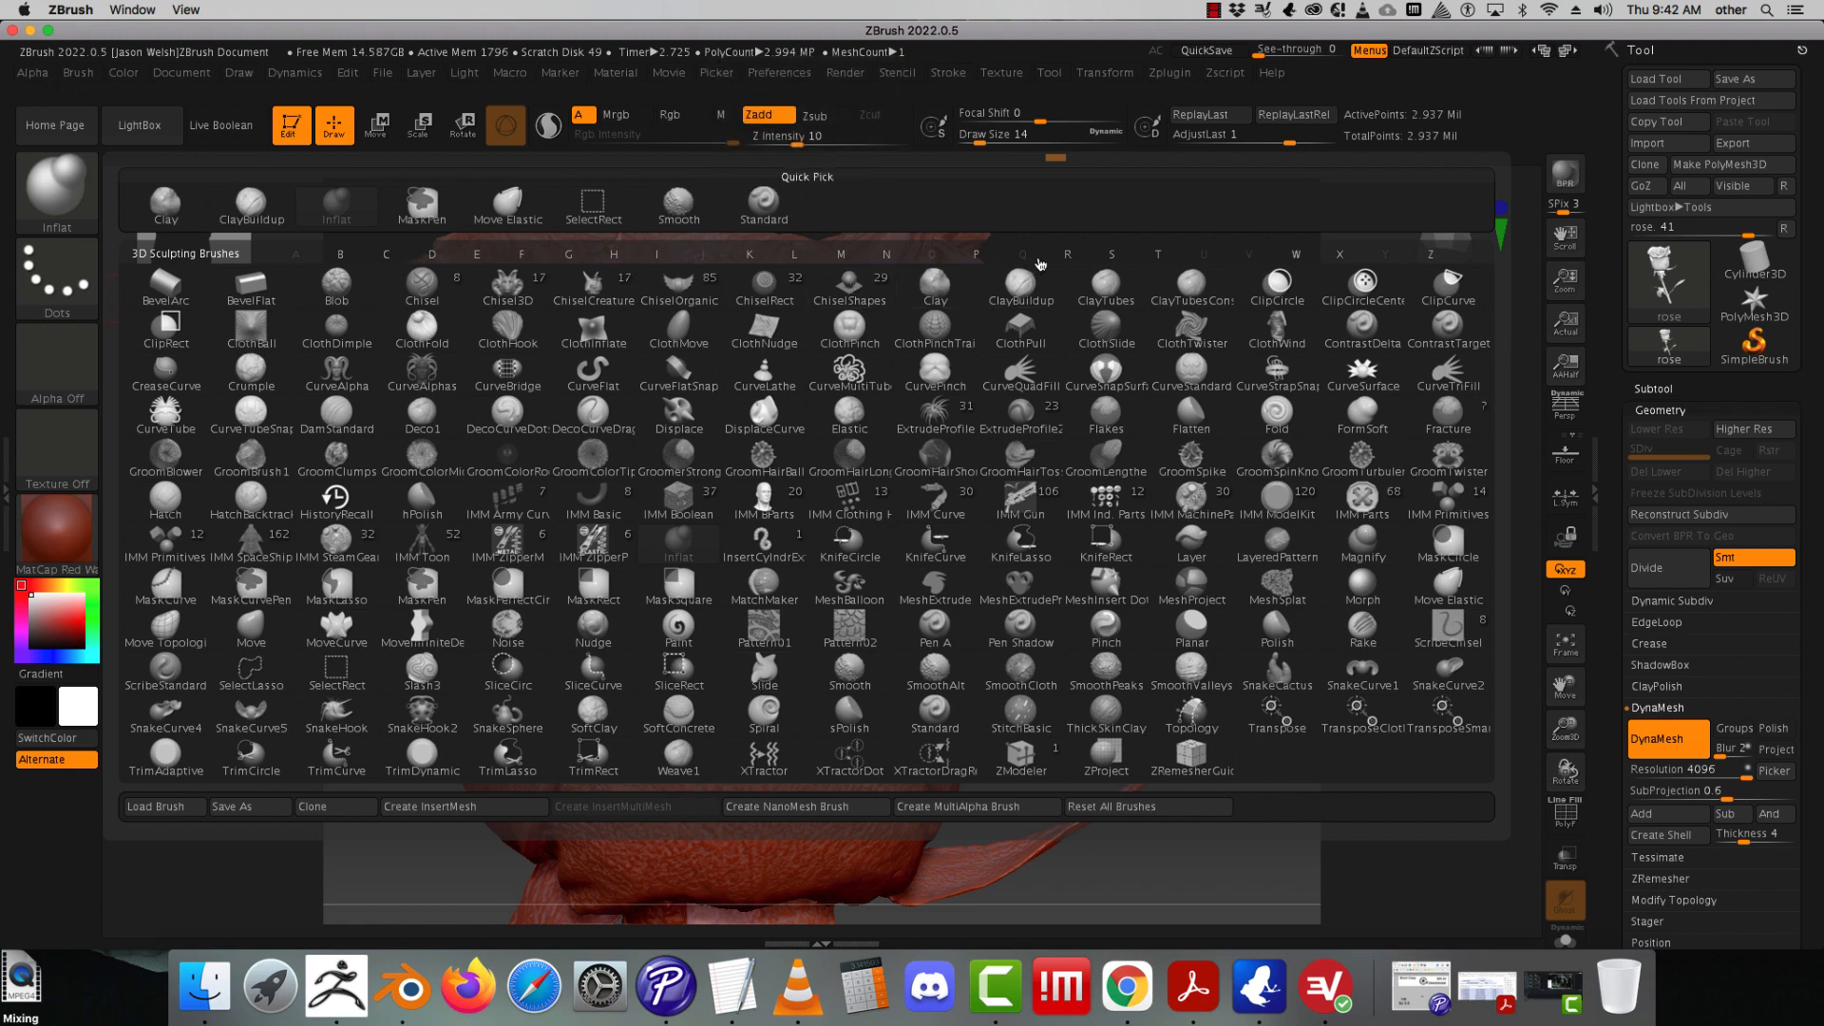
click(1108, 255)
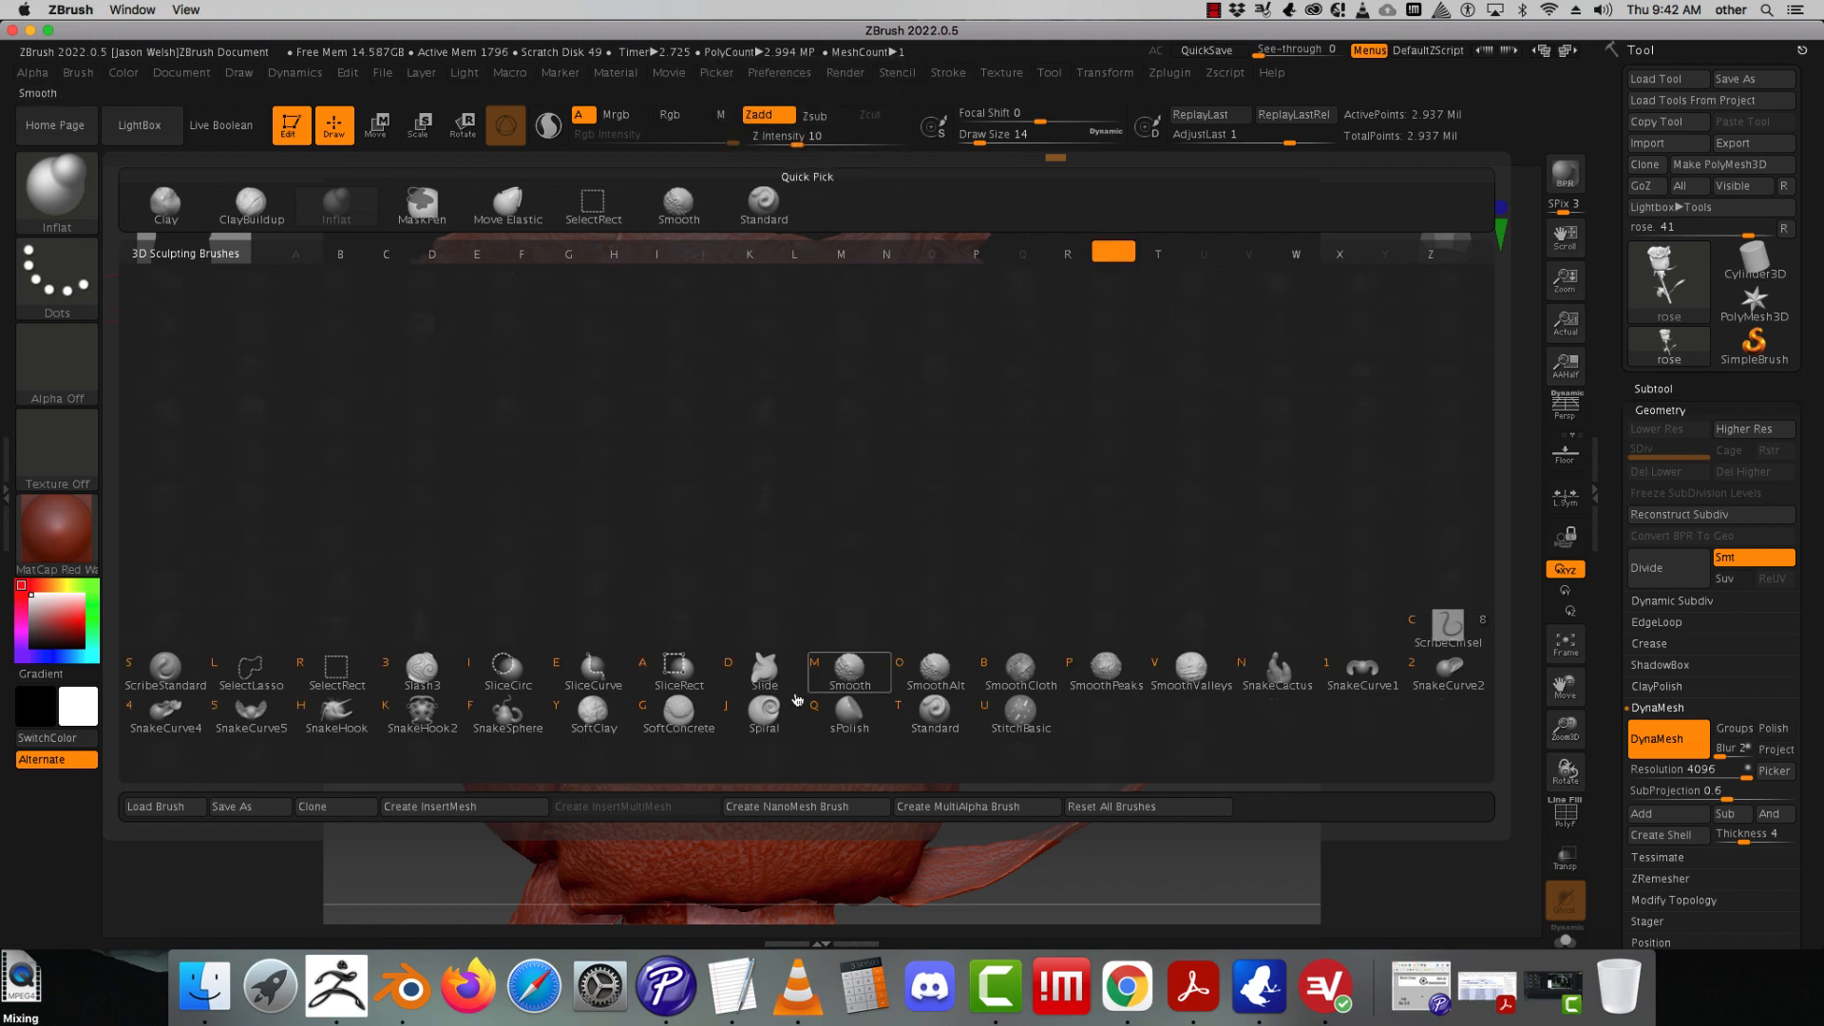
click(416, 676)
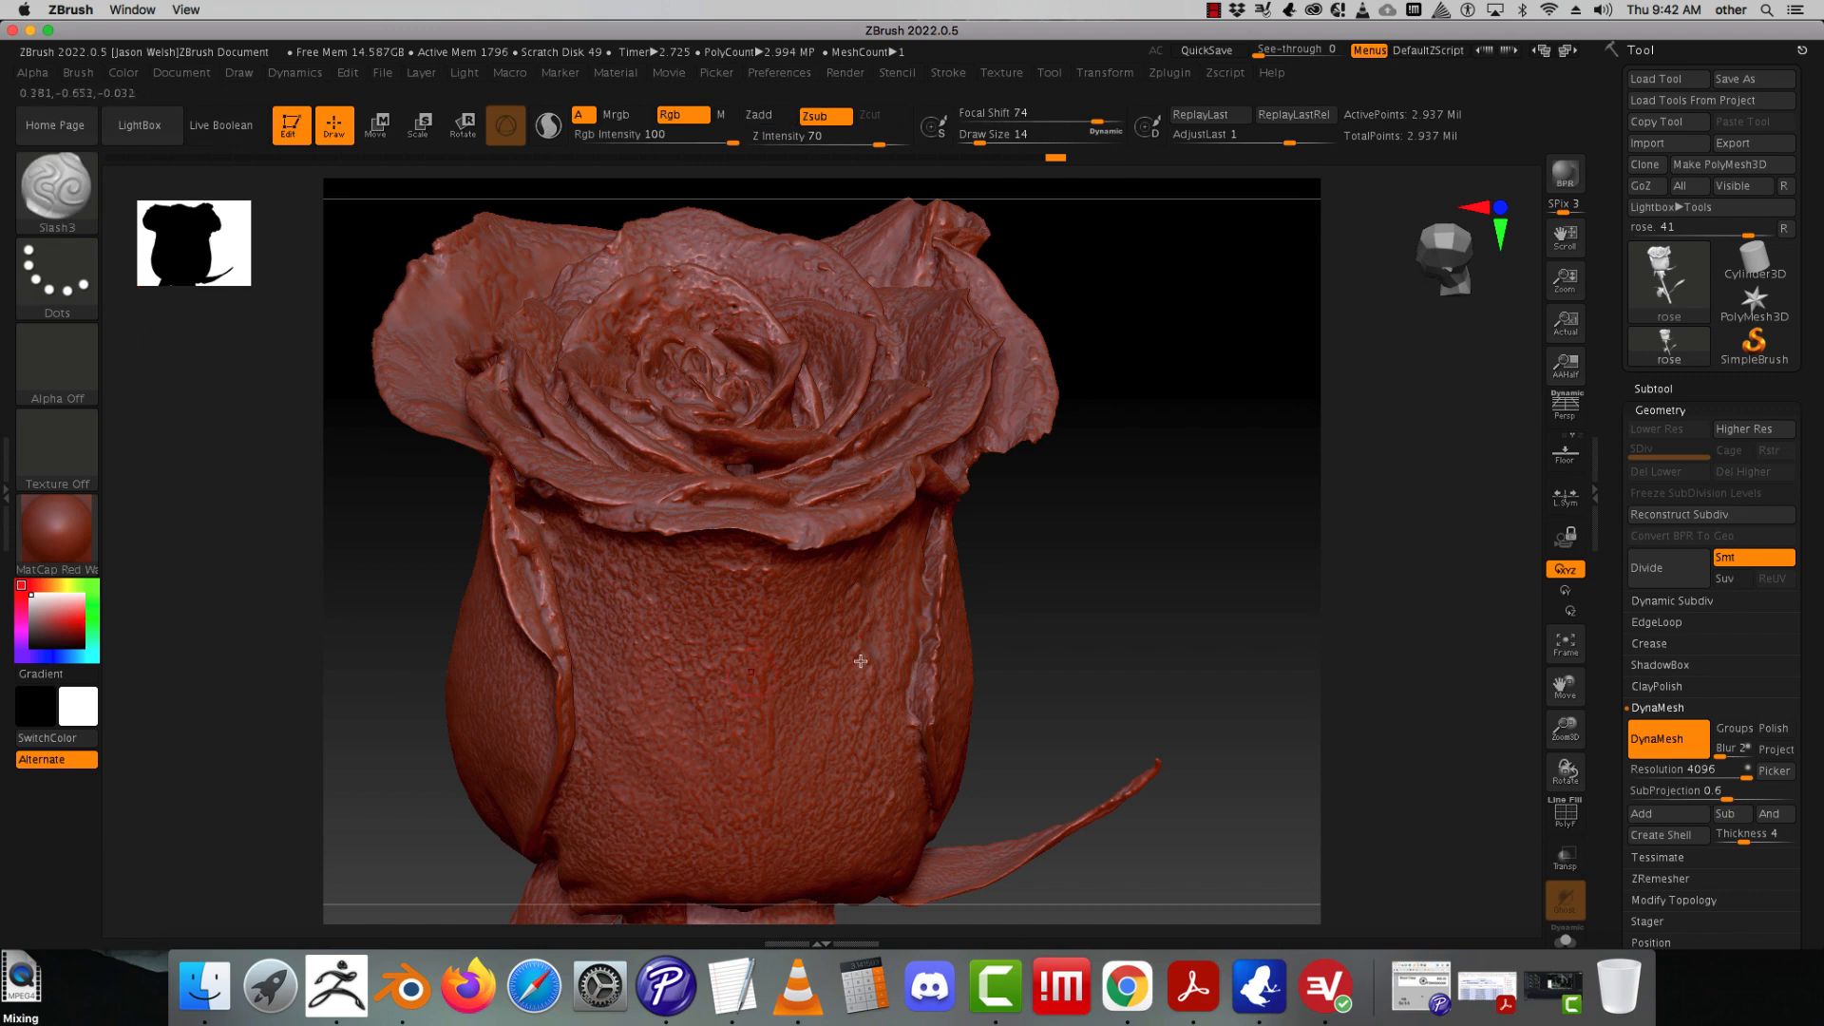
drag(1033, 615, 988, 608)
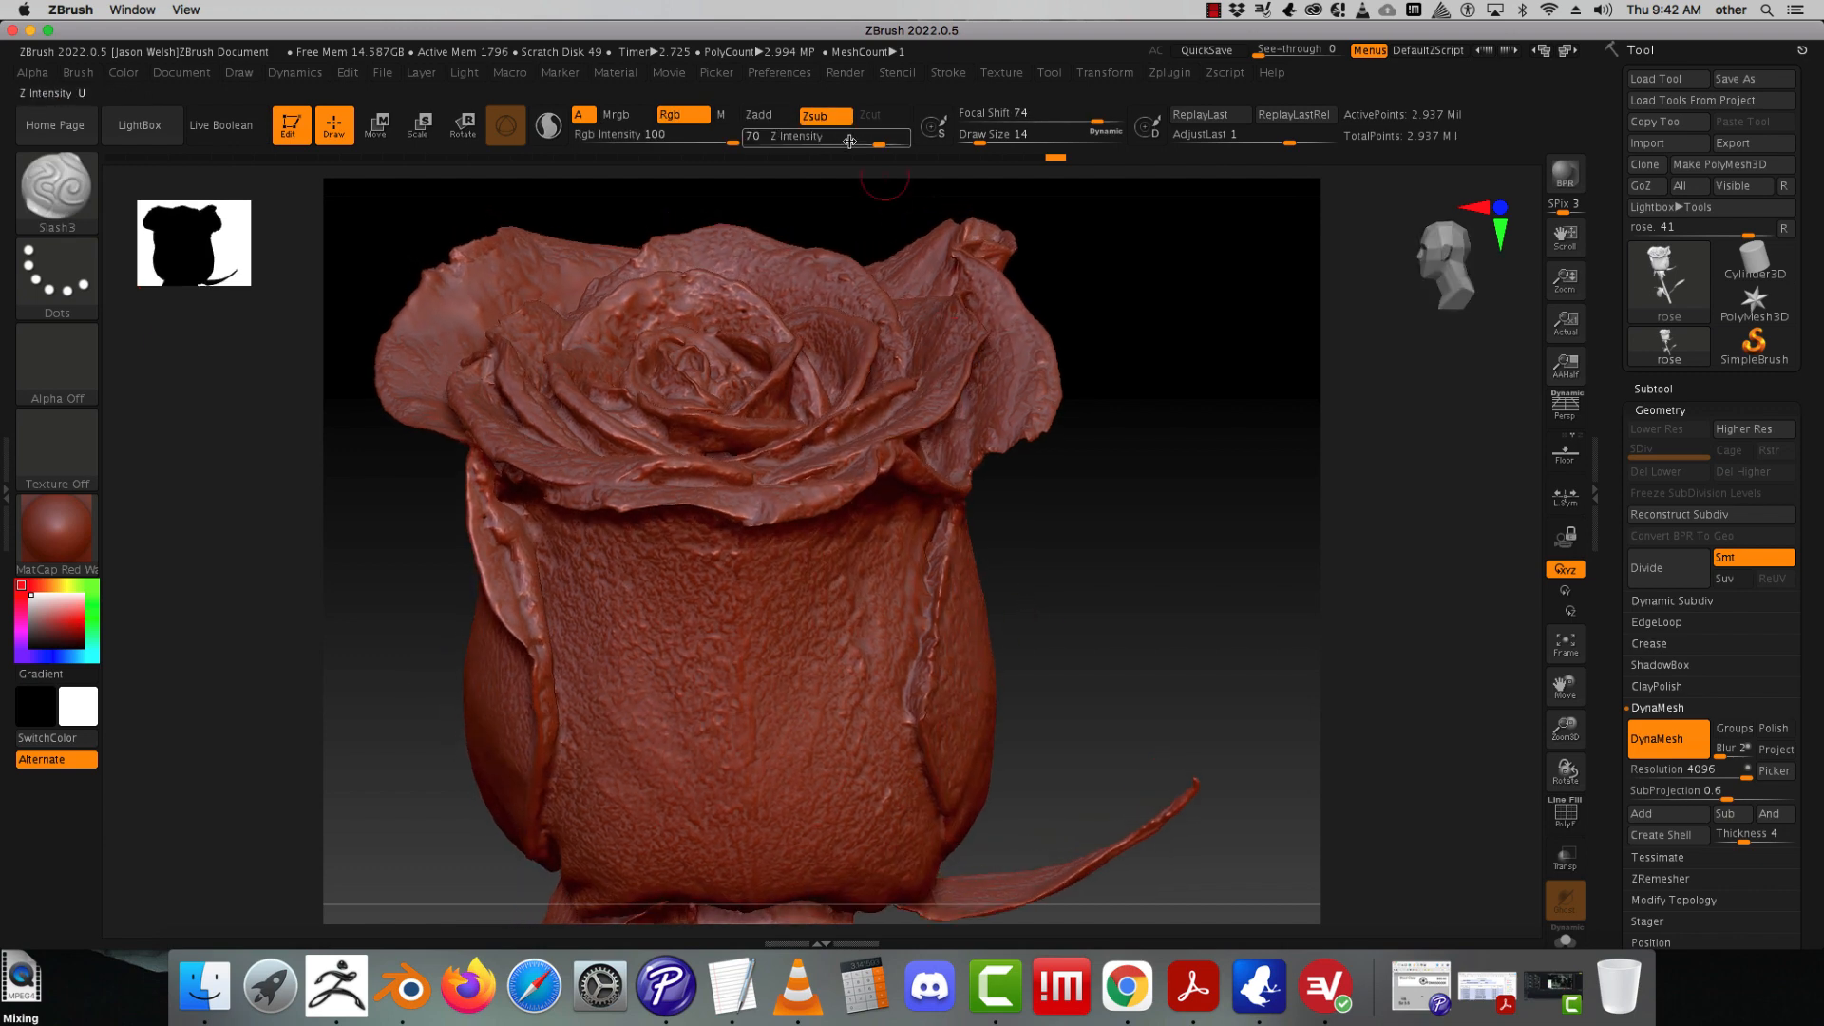
click(813, 136)
text(18)
key(Return)
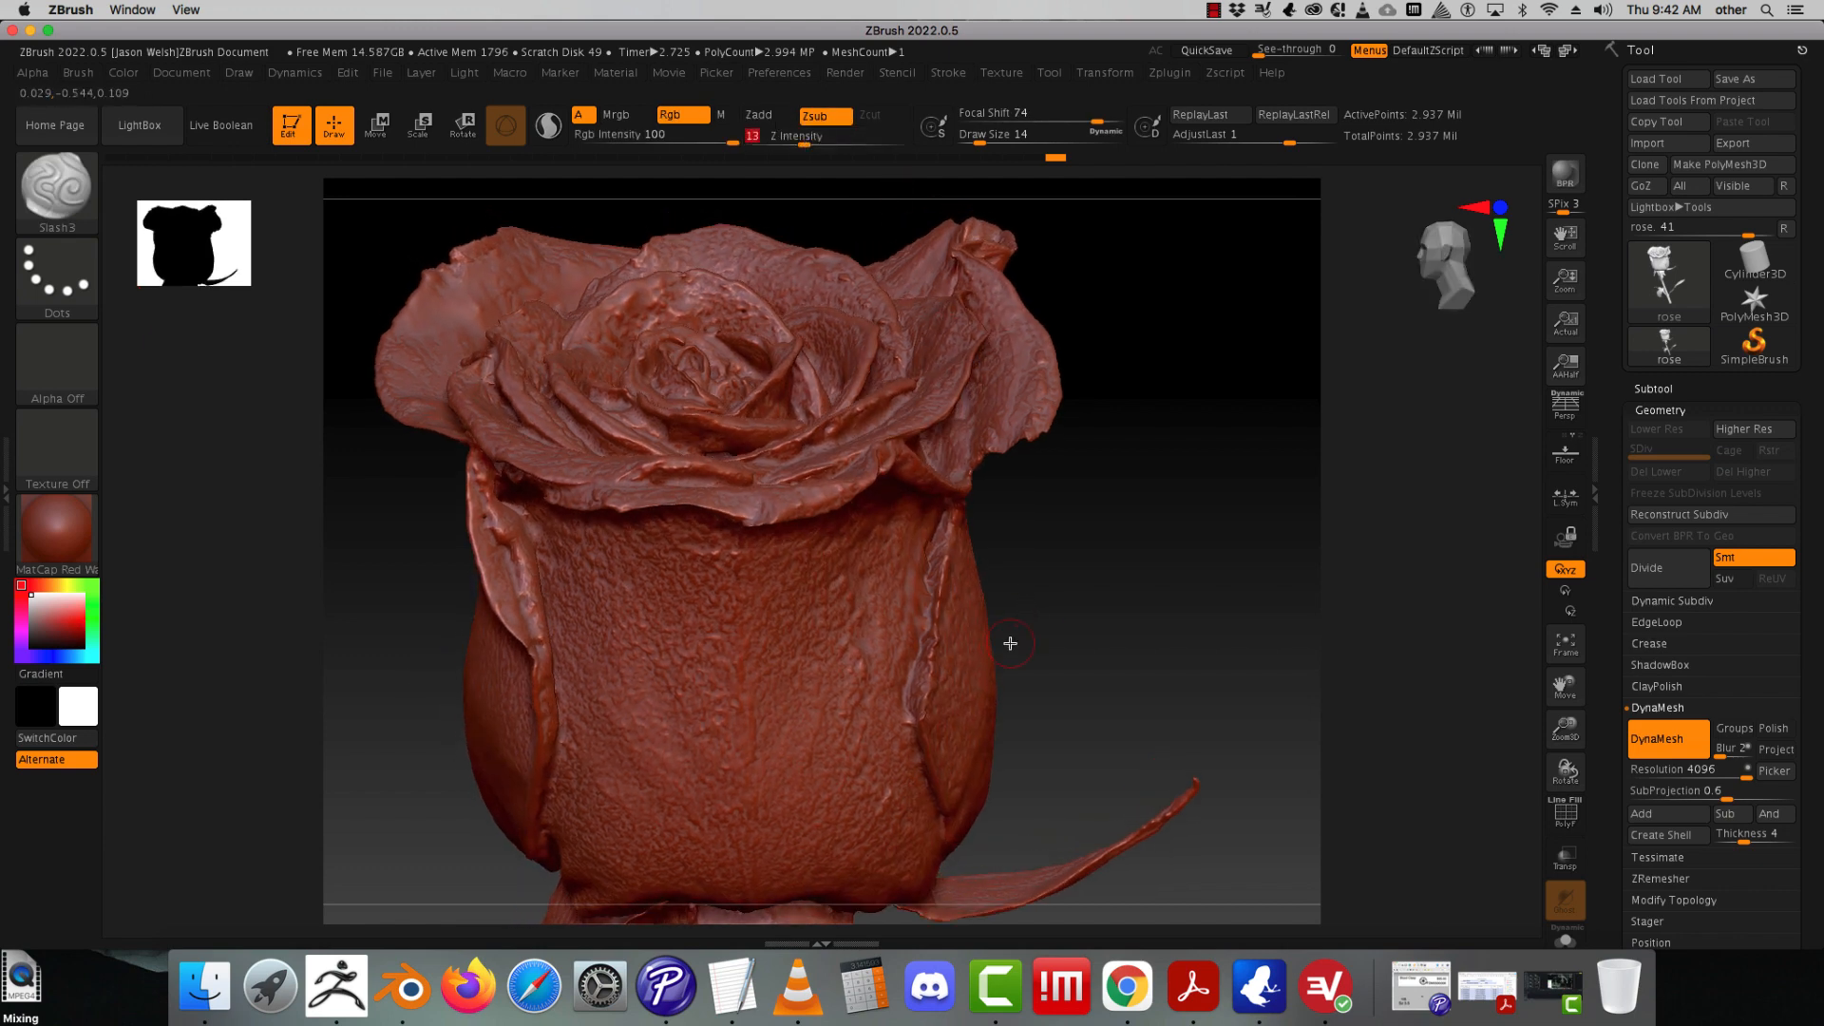
key(bracketleft)
key(bracketleft)
- Carve fine vein lines down the front petal with the Slash3 brush
drag(1048, 626, 1110, 652)
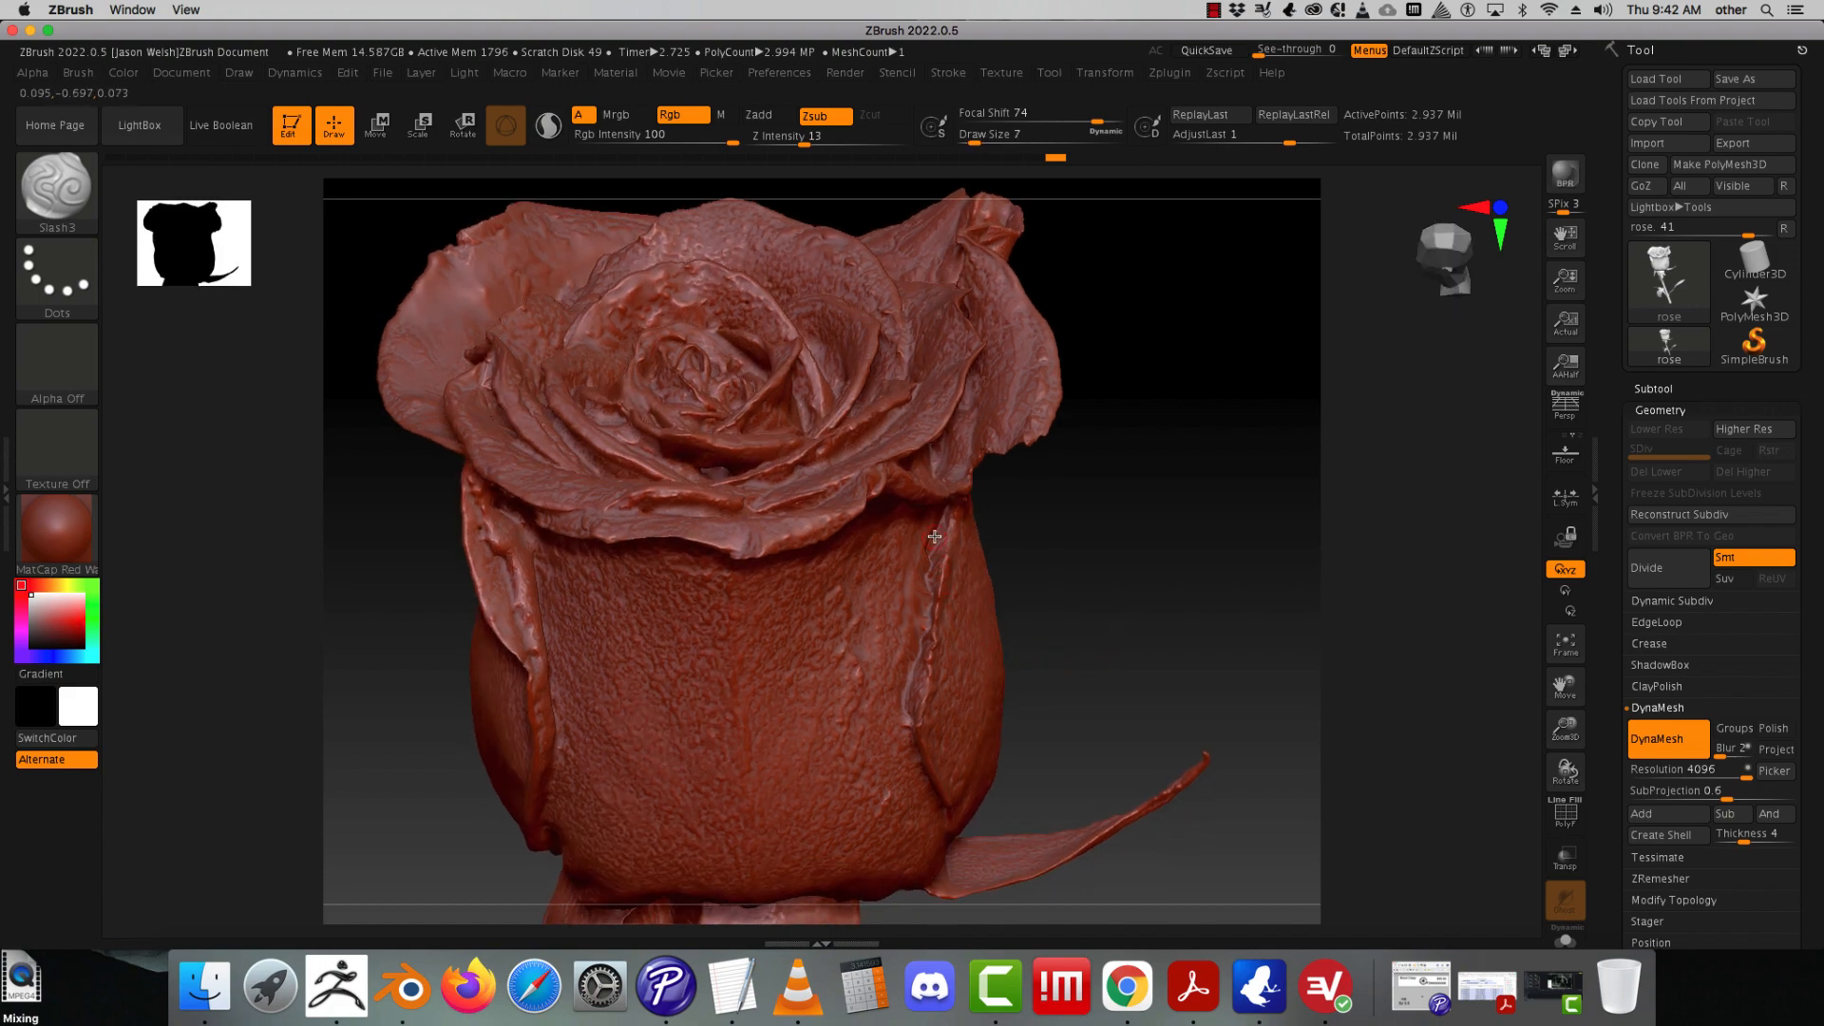
drag(1188, 741, 1188, 652)
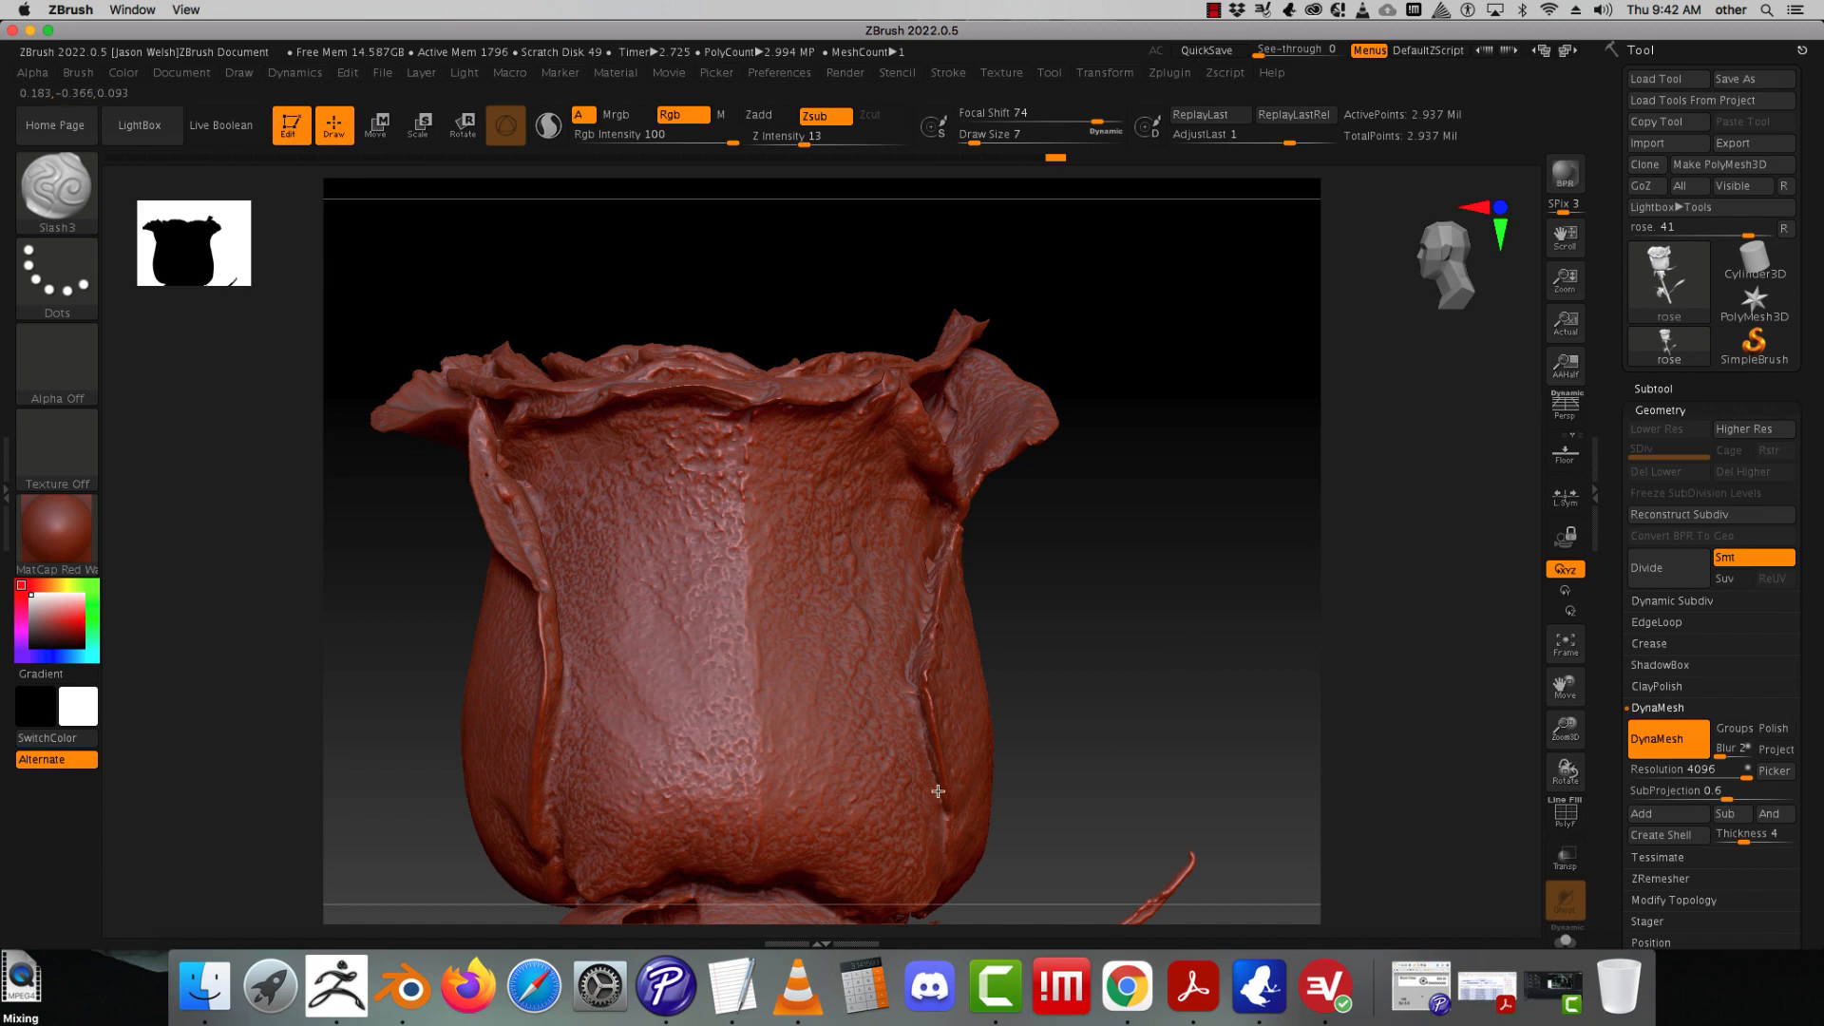
drag(1104, 608, 1136, 630)
- Set the Slash3 Z Intensity to 27 and carve stronger veins into the front petal, undoing one stroke along the way
drag(807, 139, 830, 140)
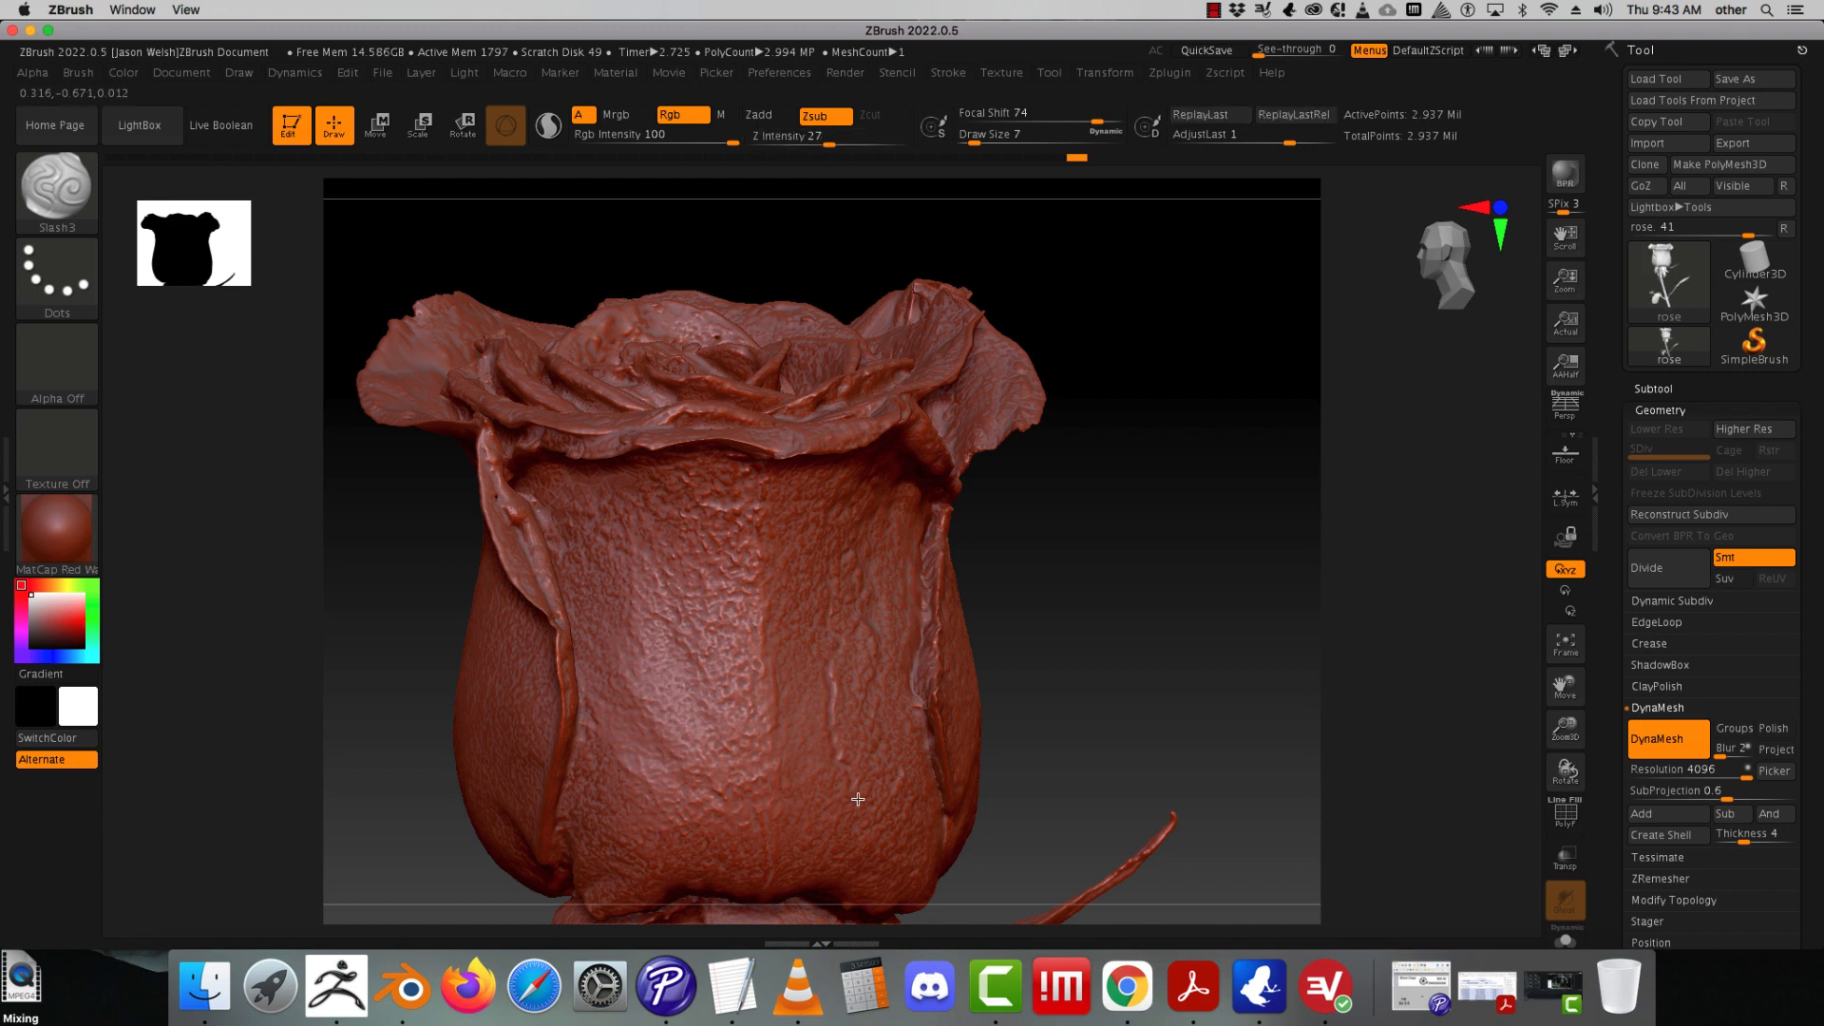
mouse_move(1117, 741)
mouse_down()
mouse_move(1087, 675)
mouse_move(829, 672)
mouse_up()
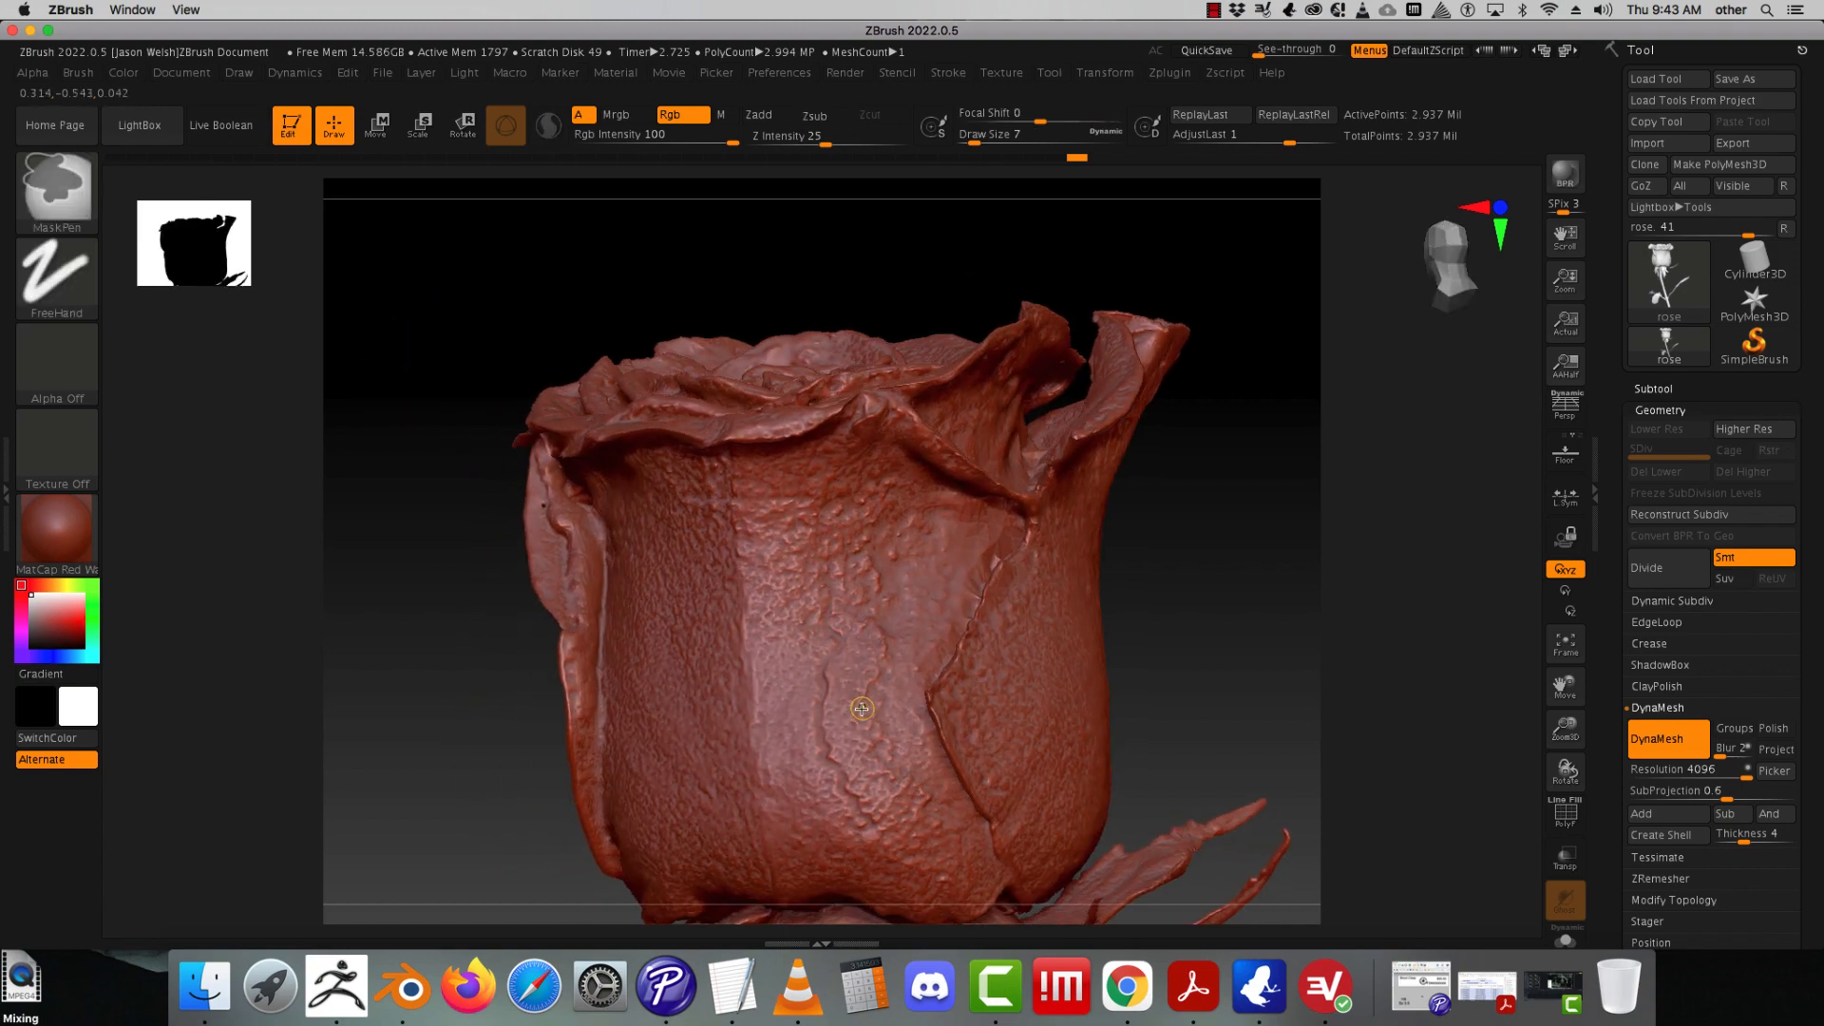
key(ctrl+z)
drag(1200, 650, 1029, 802)
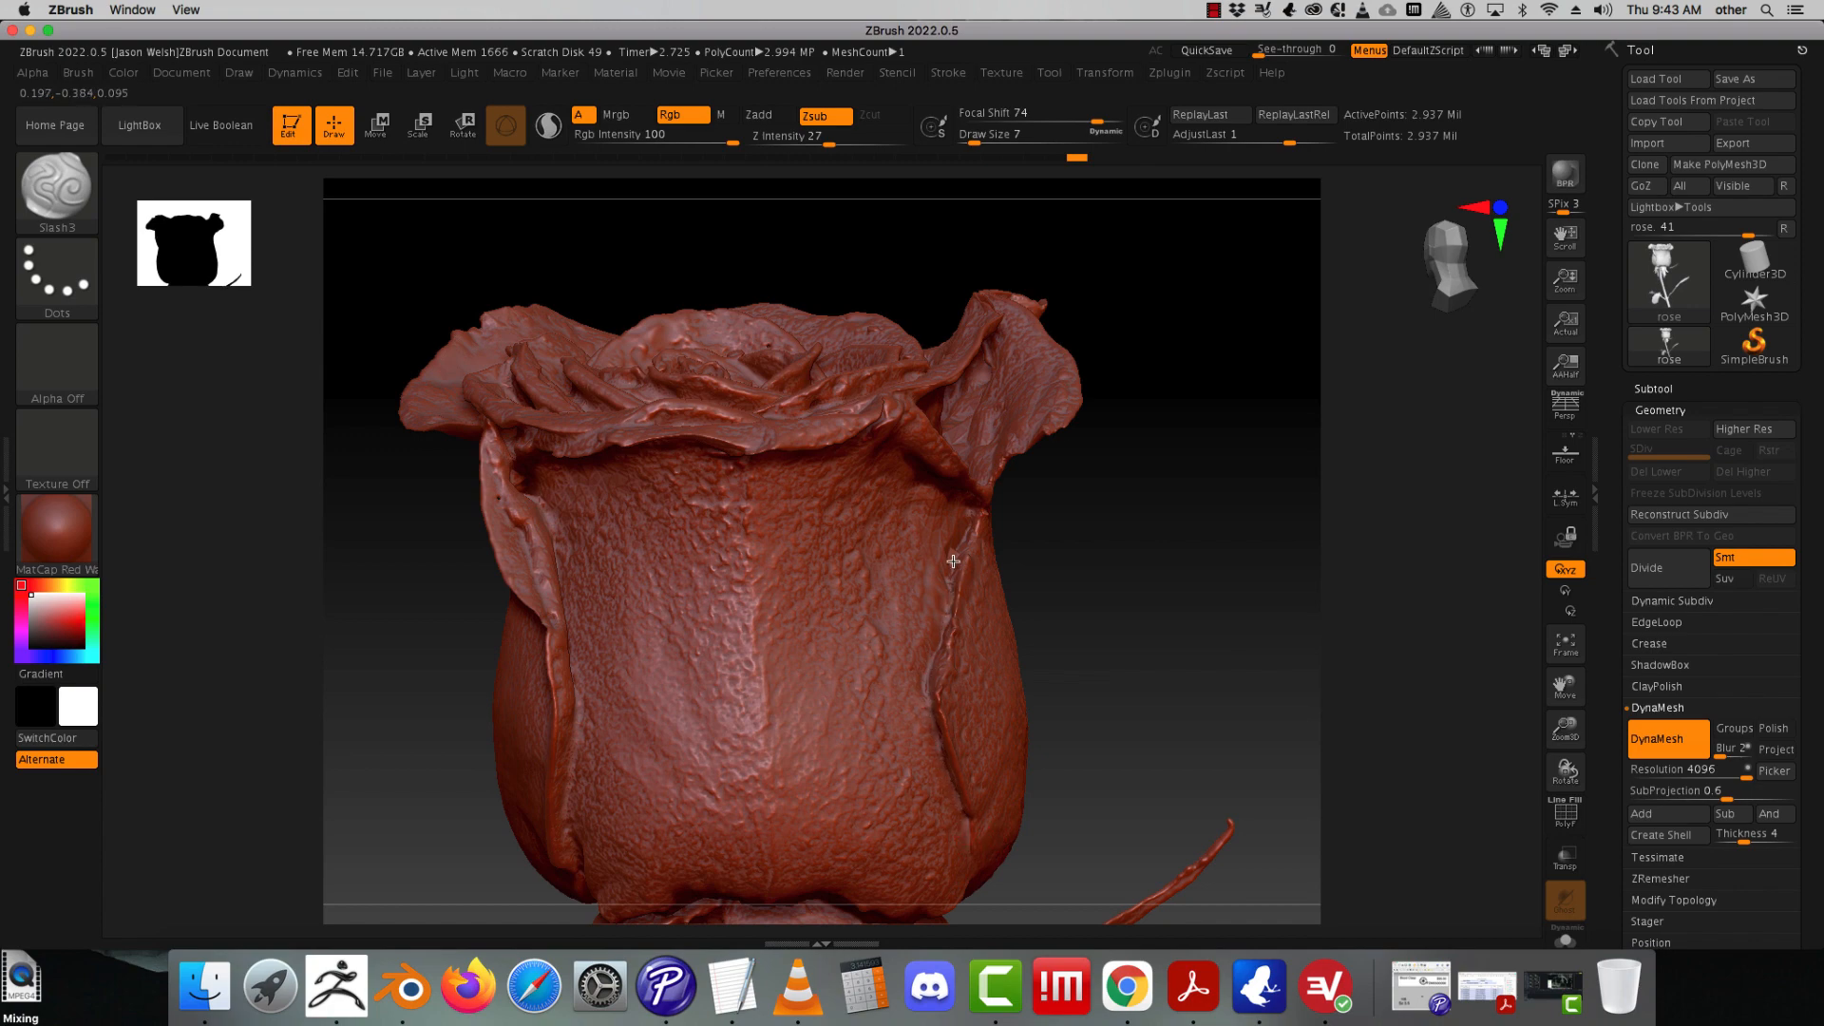
mouse_move(1096, 546)
mouse_down()
mouse_move(1074, 566)
mouse_move(1103, 586)
mouse_move(1089, 629)
mouse_move(1108, 716)
mouse_move(928, 726)
mouse_up()
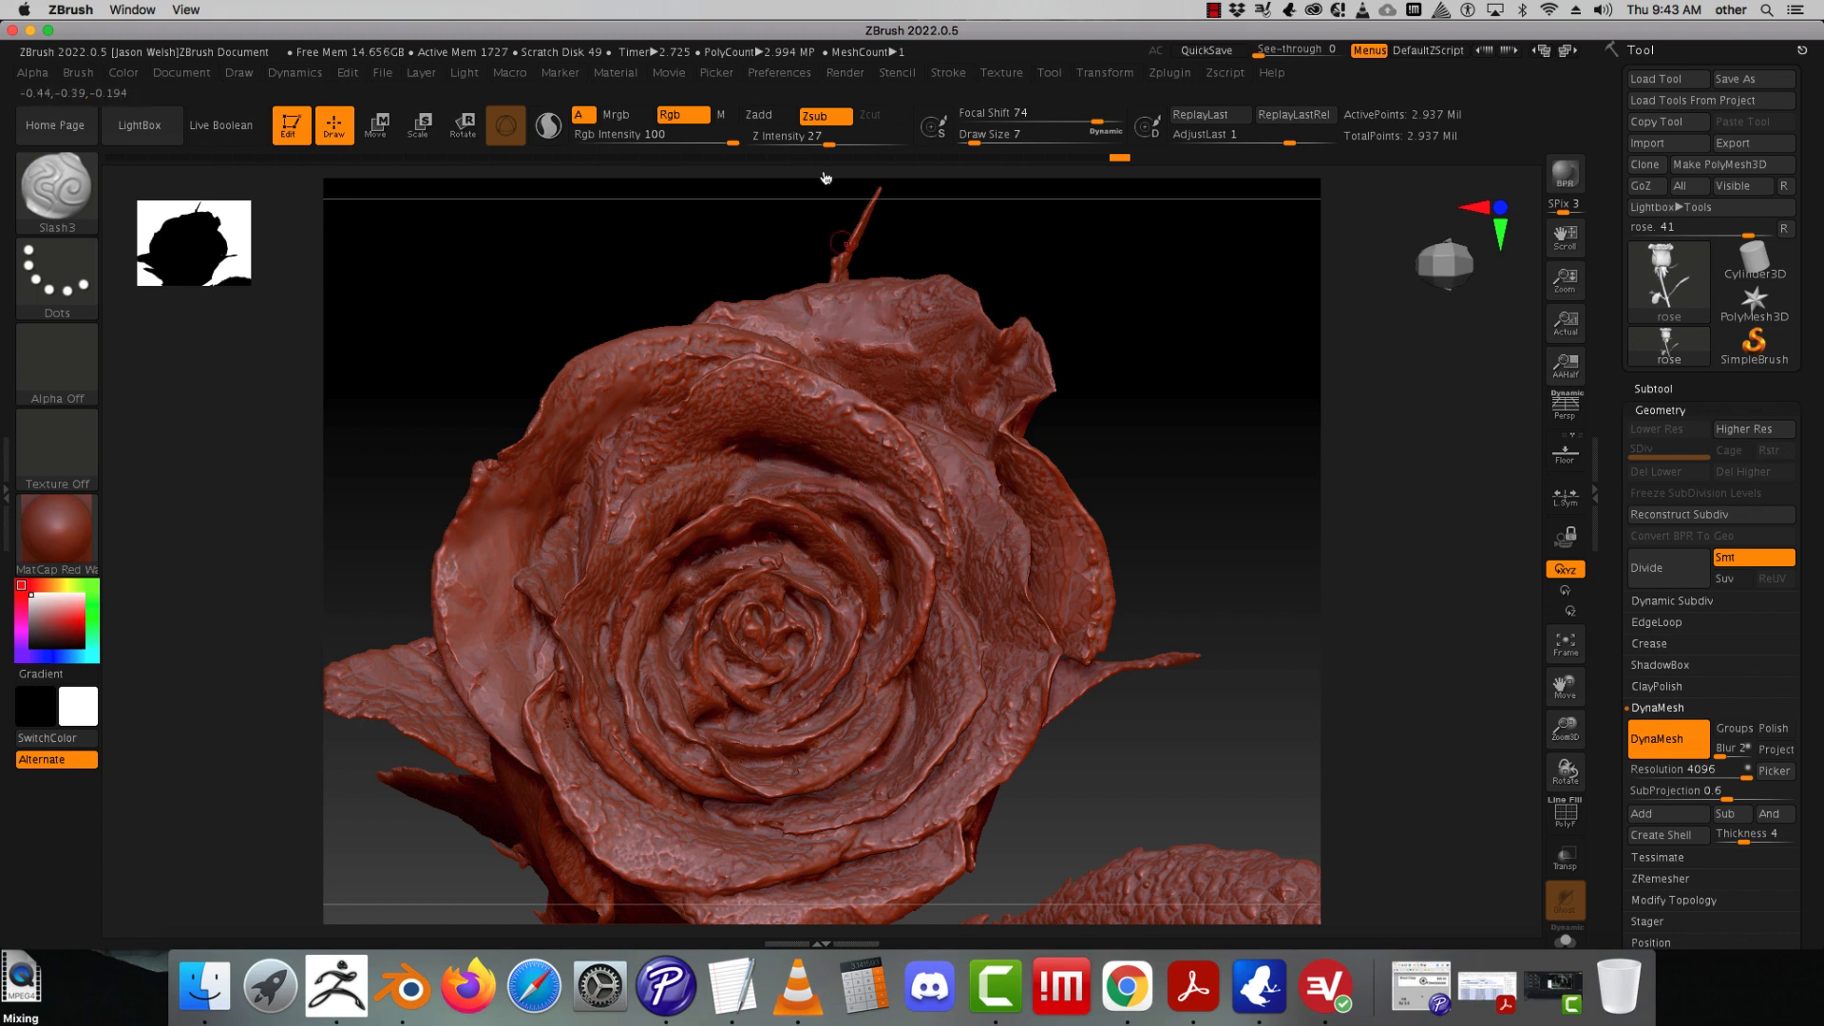
- Set the Slash3 Z Intensity to 44 and carve vein lines into the outer petals around the top of the bloom
drag(830, 144, 851, 144)
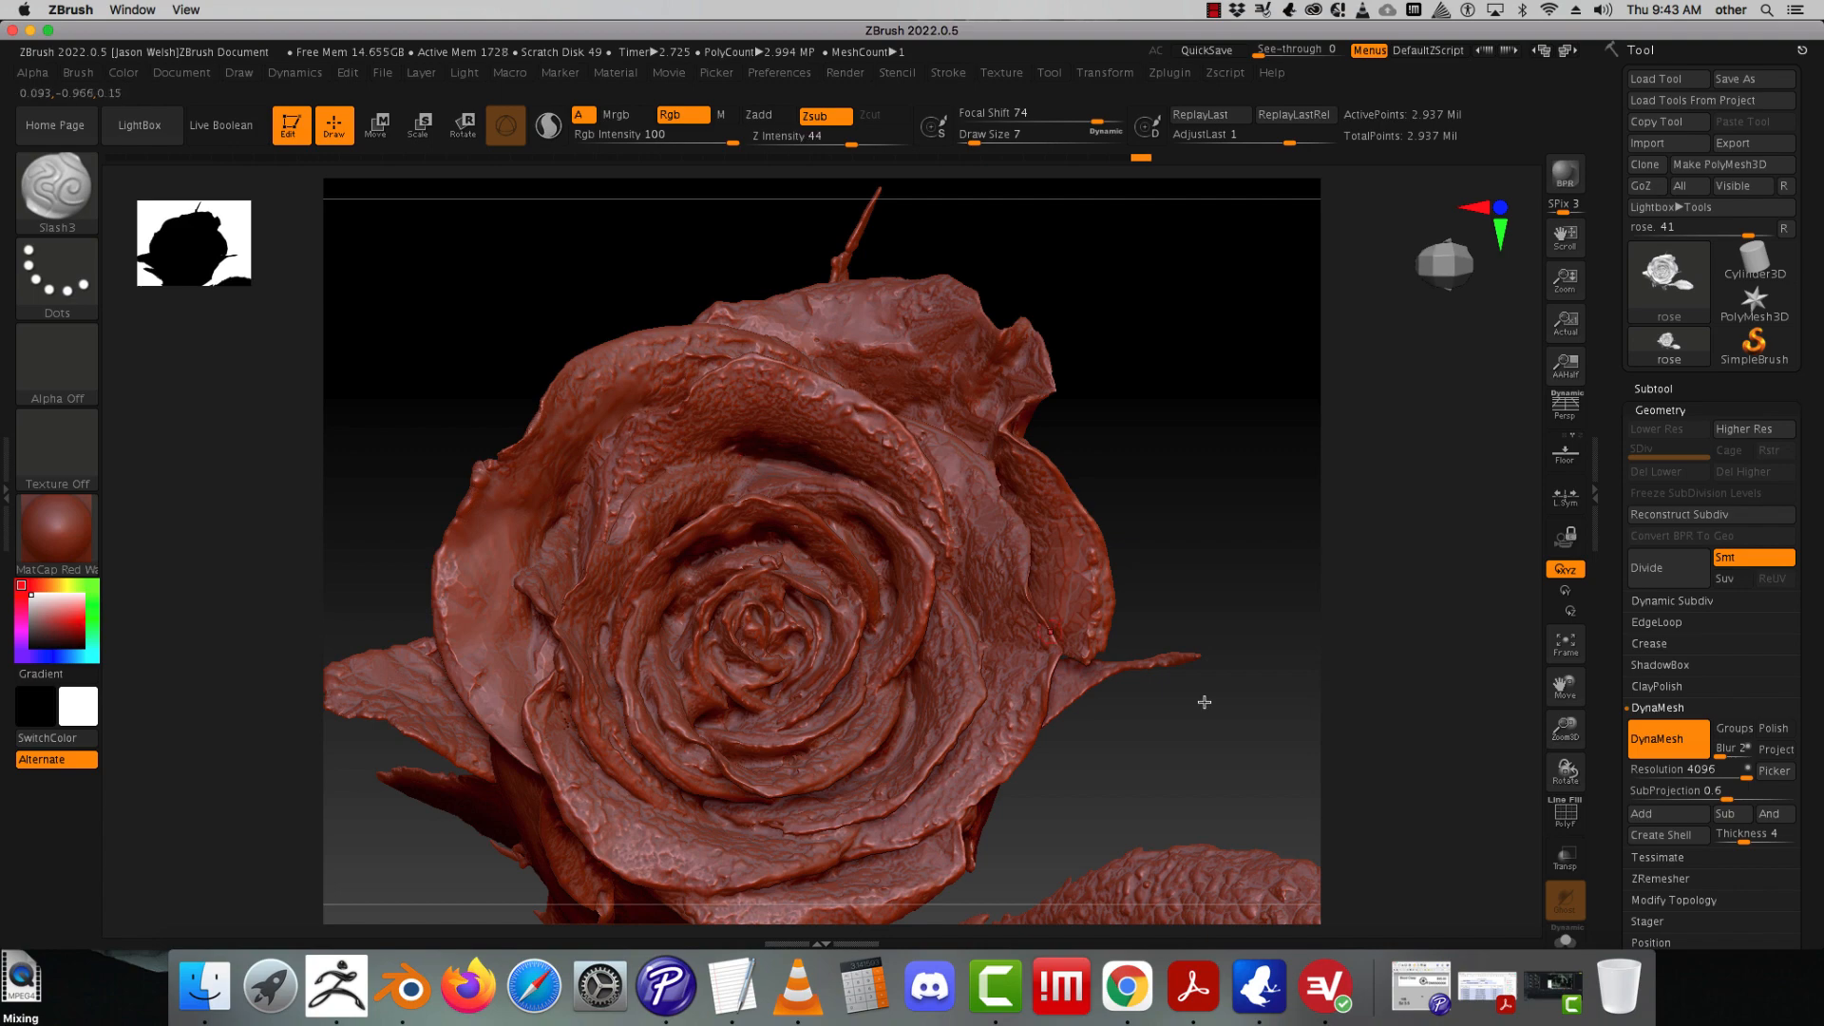
drag(1201, 700, 646, 579)
drag(597, 464, 577, 506)
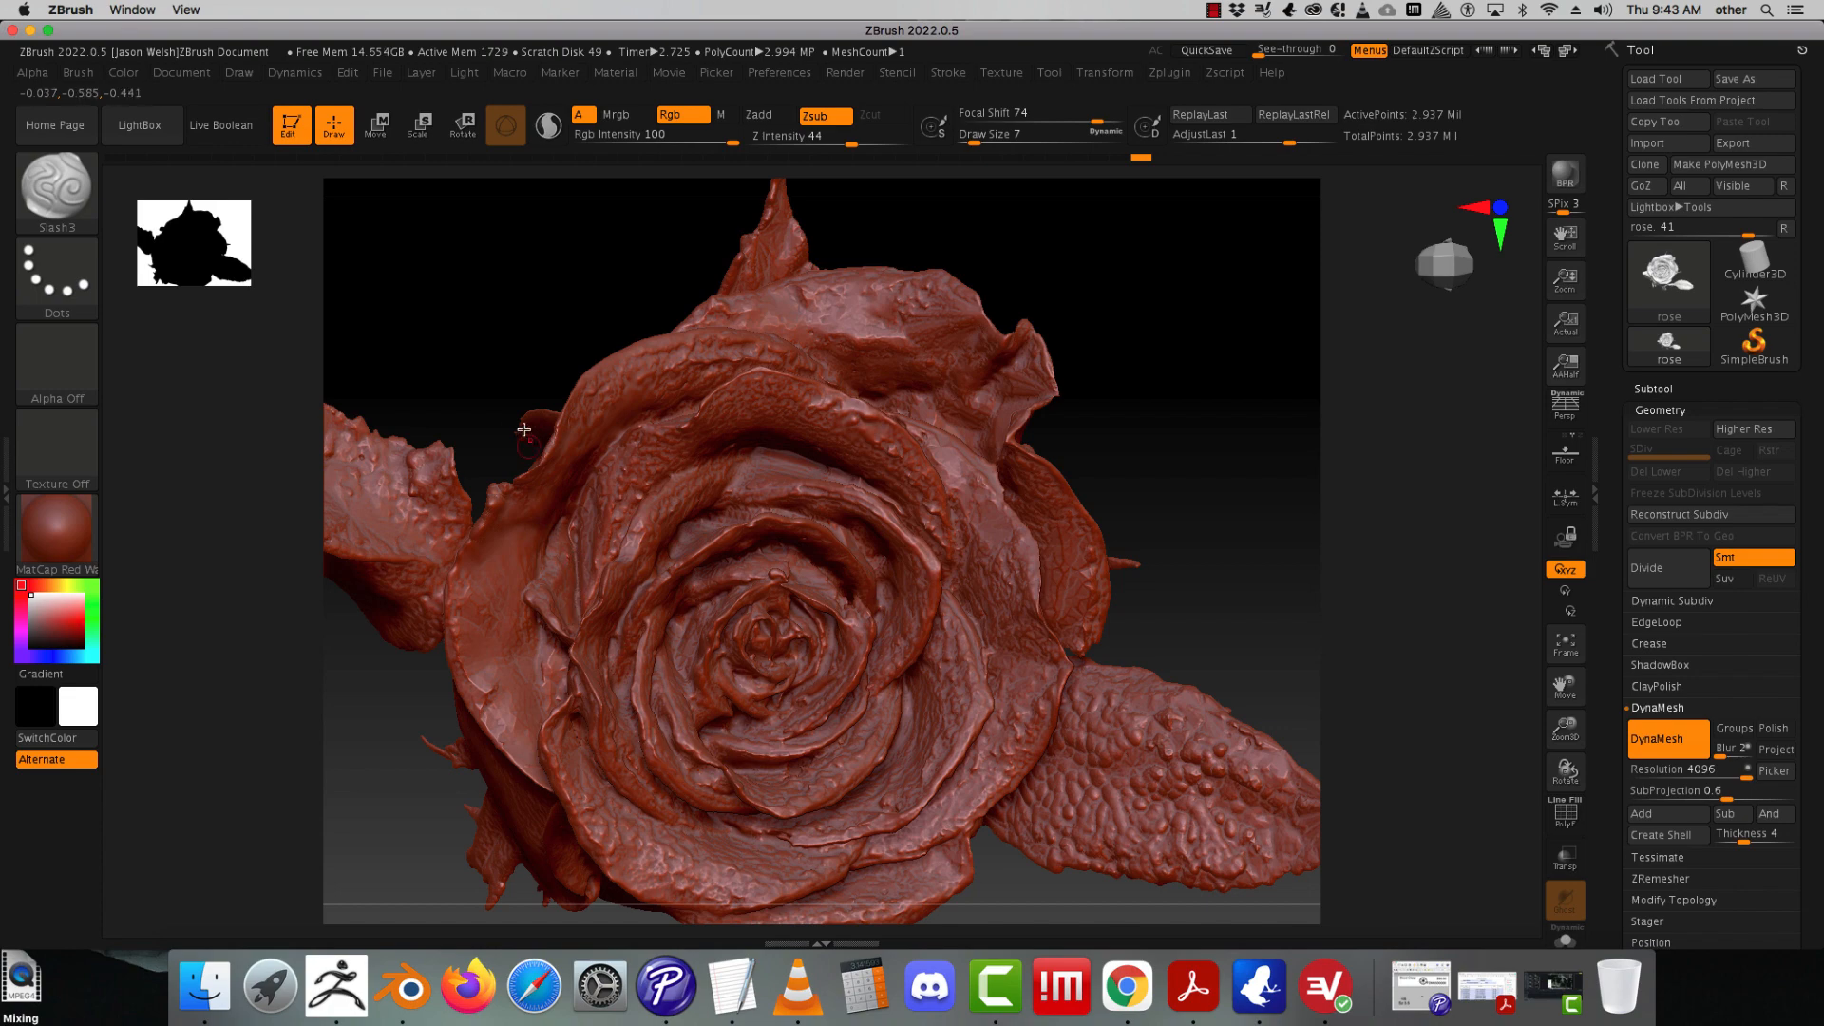
drag(1192, 504, 1168, 555)
- Choose the MaskLasso brush and mask the long curved sepal at the base of the bloom, leaving its attachment unmasked
drag(1234, 732, 789, 536)
drag(1027, 688, 1144, 697)
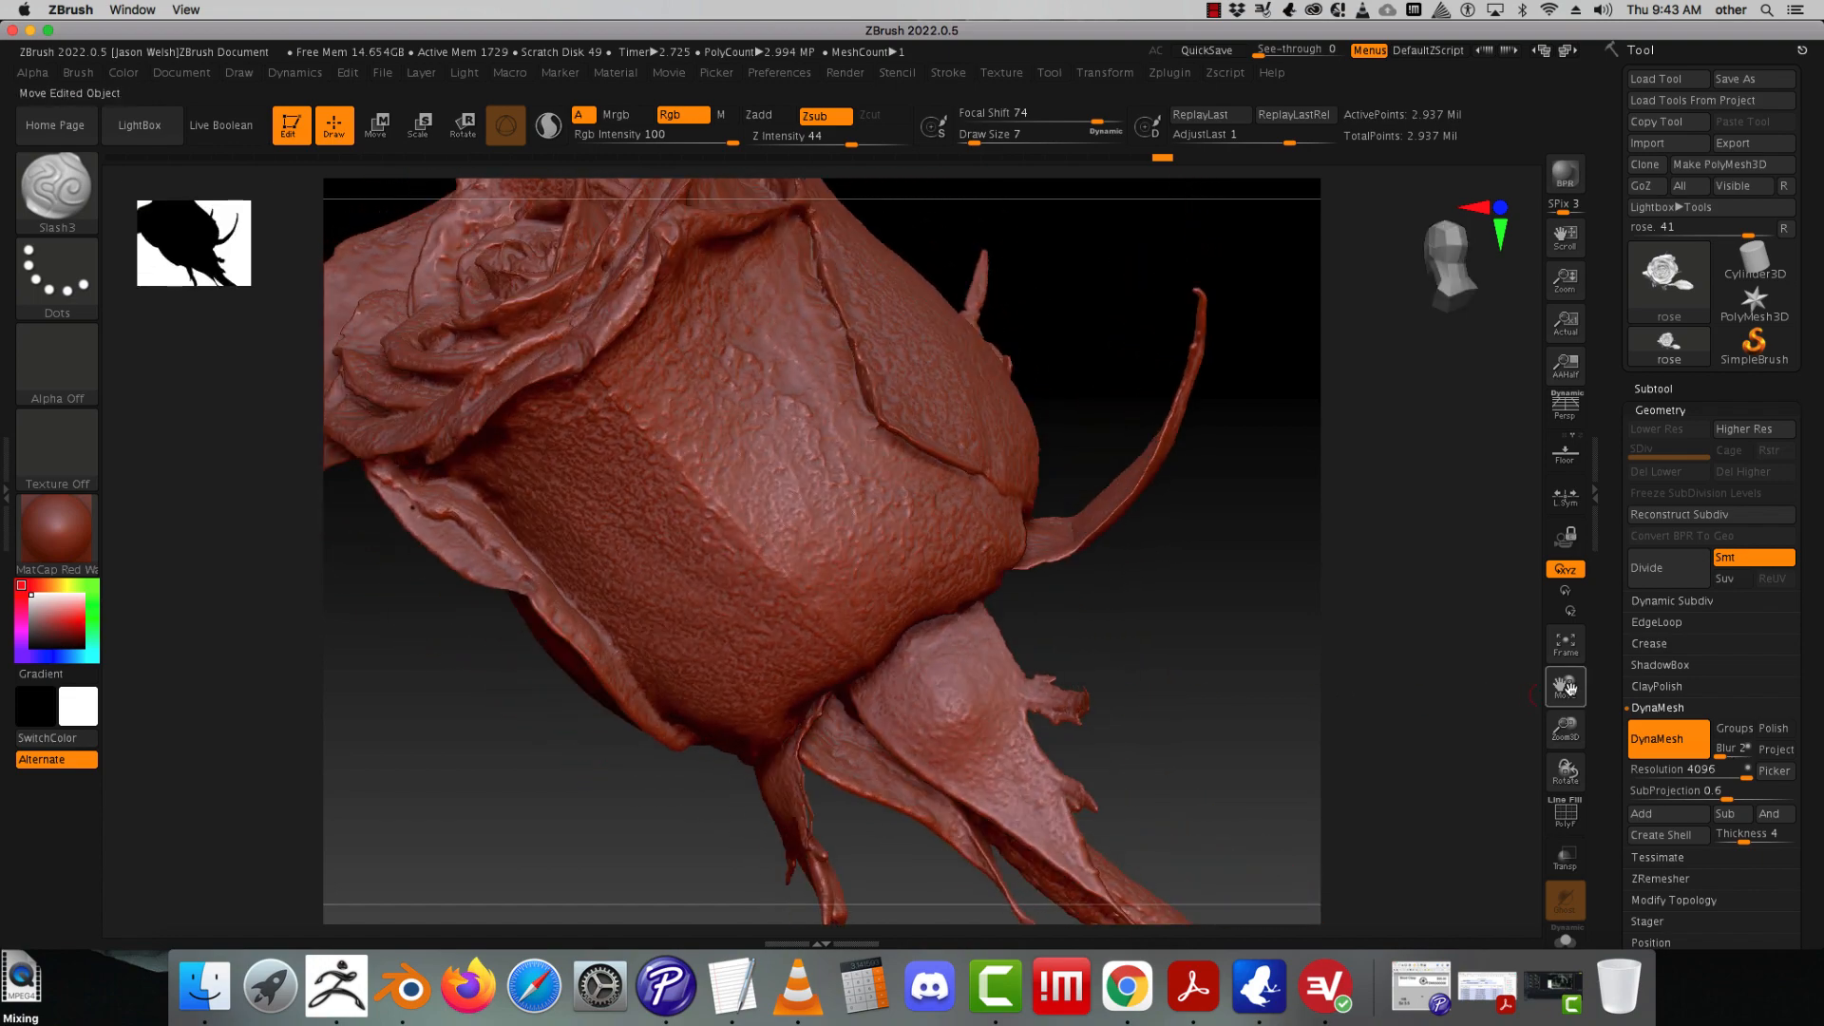
drag(1564, 686, 1468, 772)
drag(1140, 734, 1139, 710)
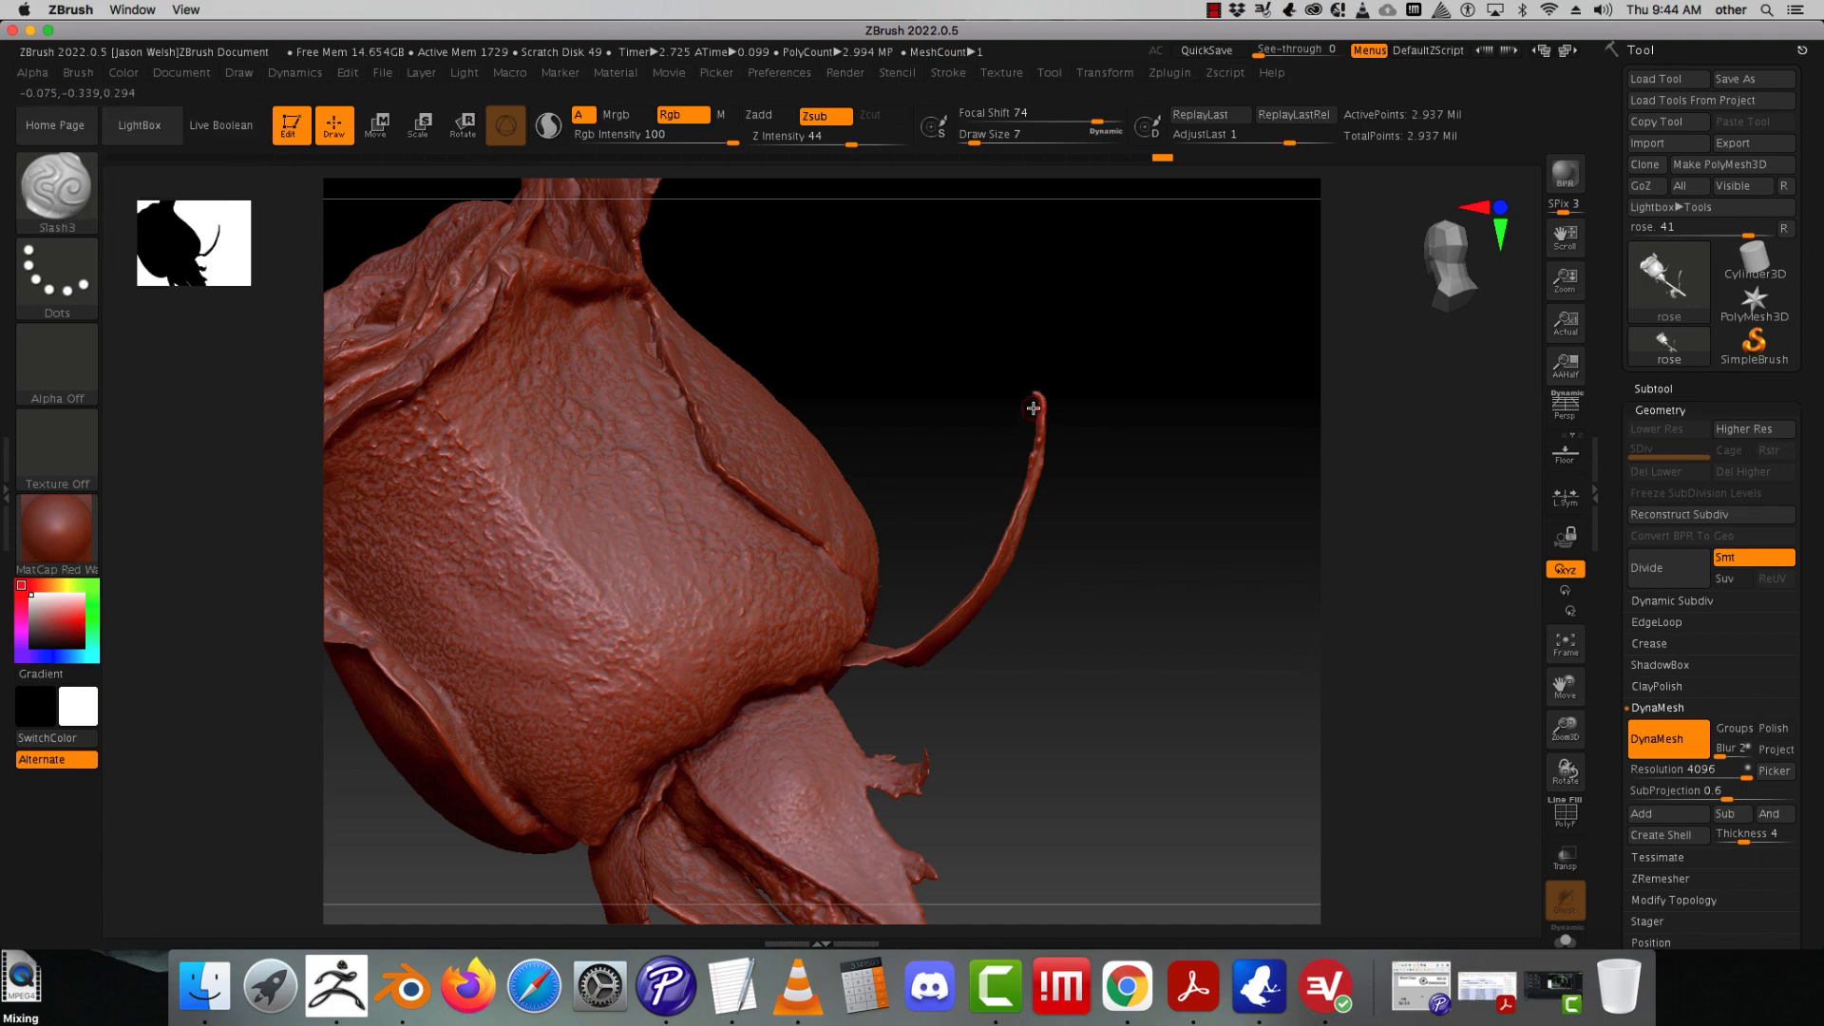
drag(1093, 631, 1077, 462)
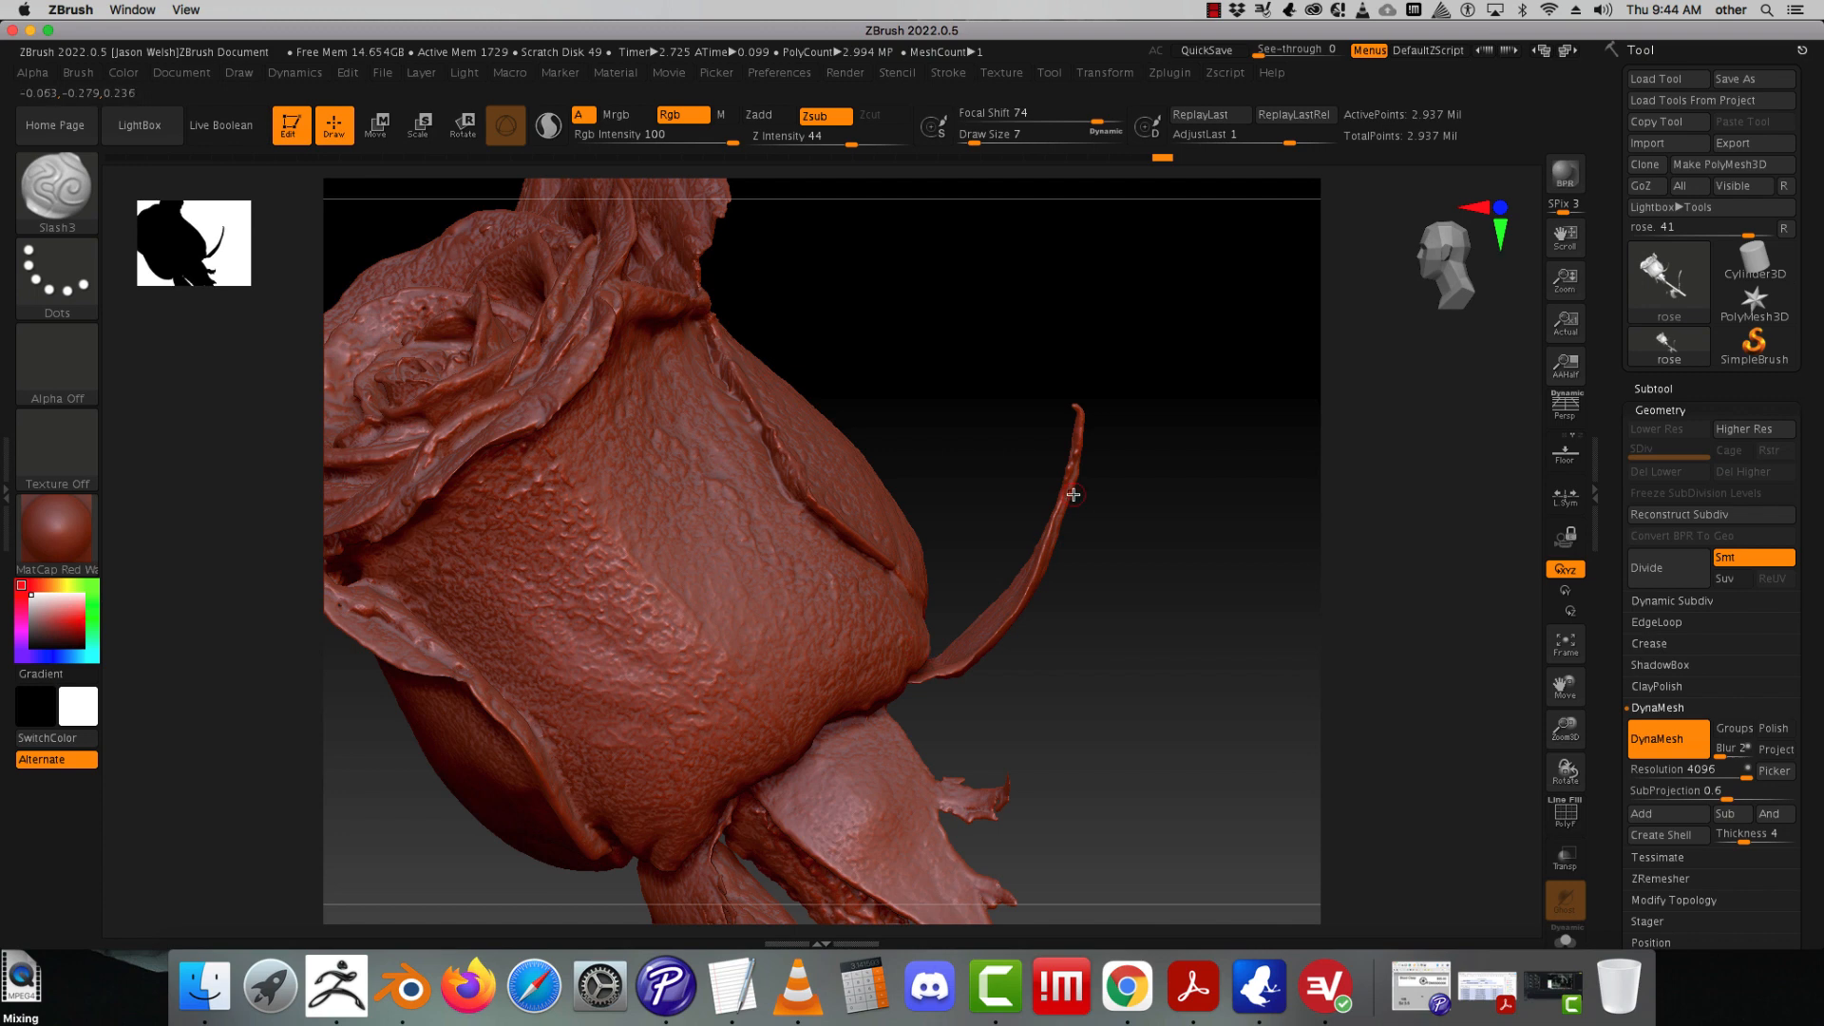
drag(1164, 582, 1148, 566)
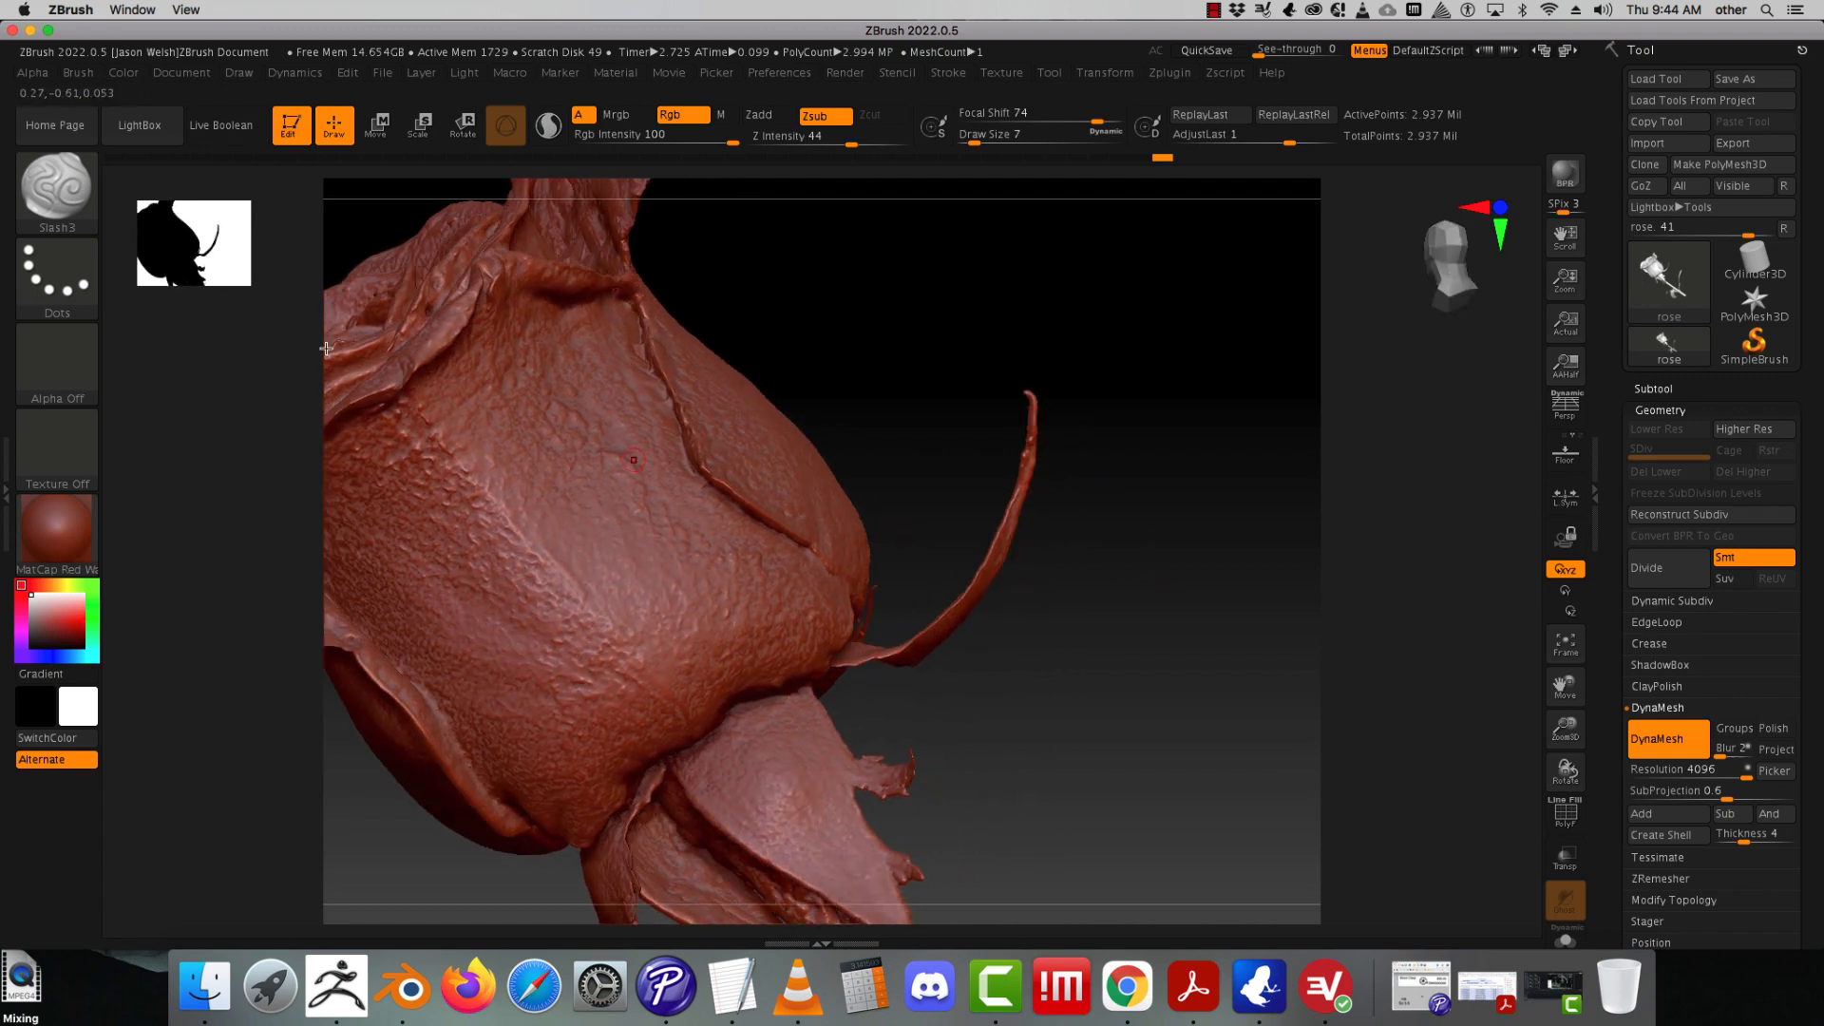
drag(985, 687, 1336, 765)
drag(1570, 698, 1525, 622)
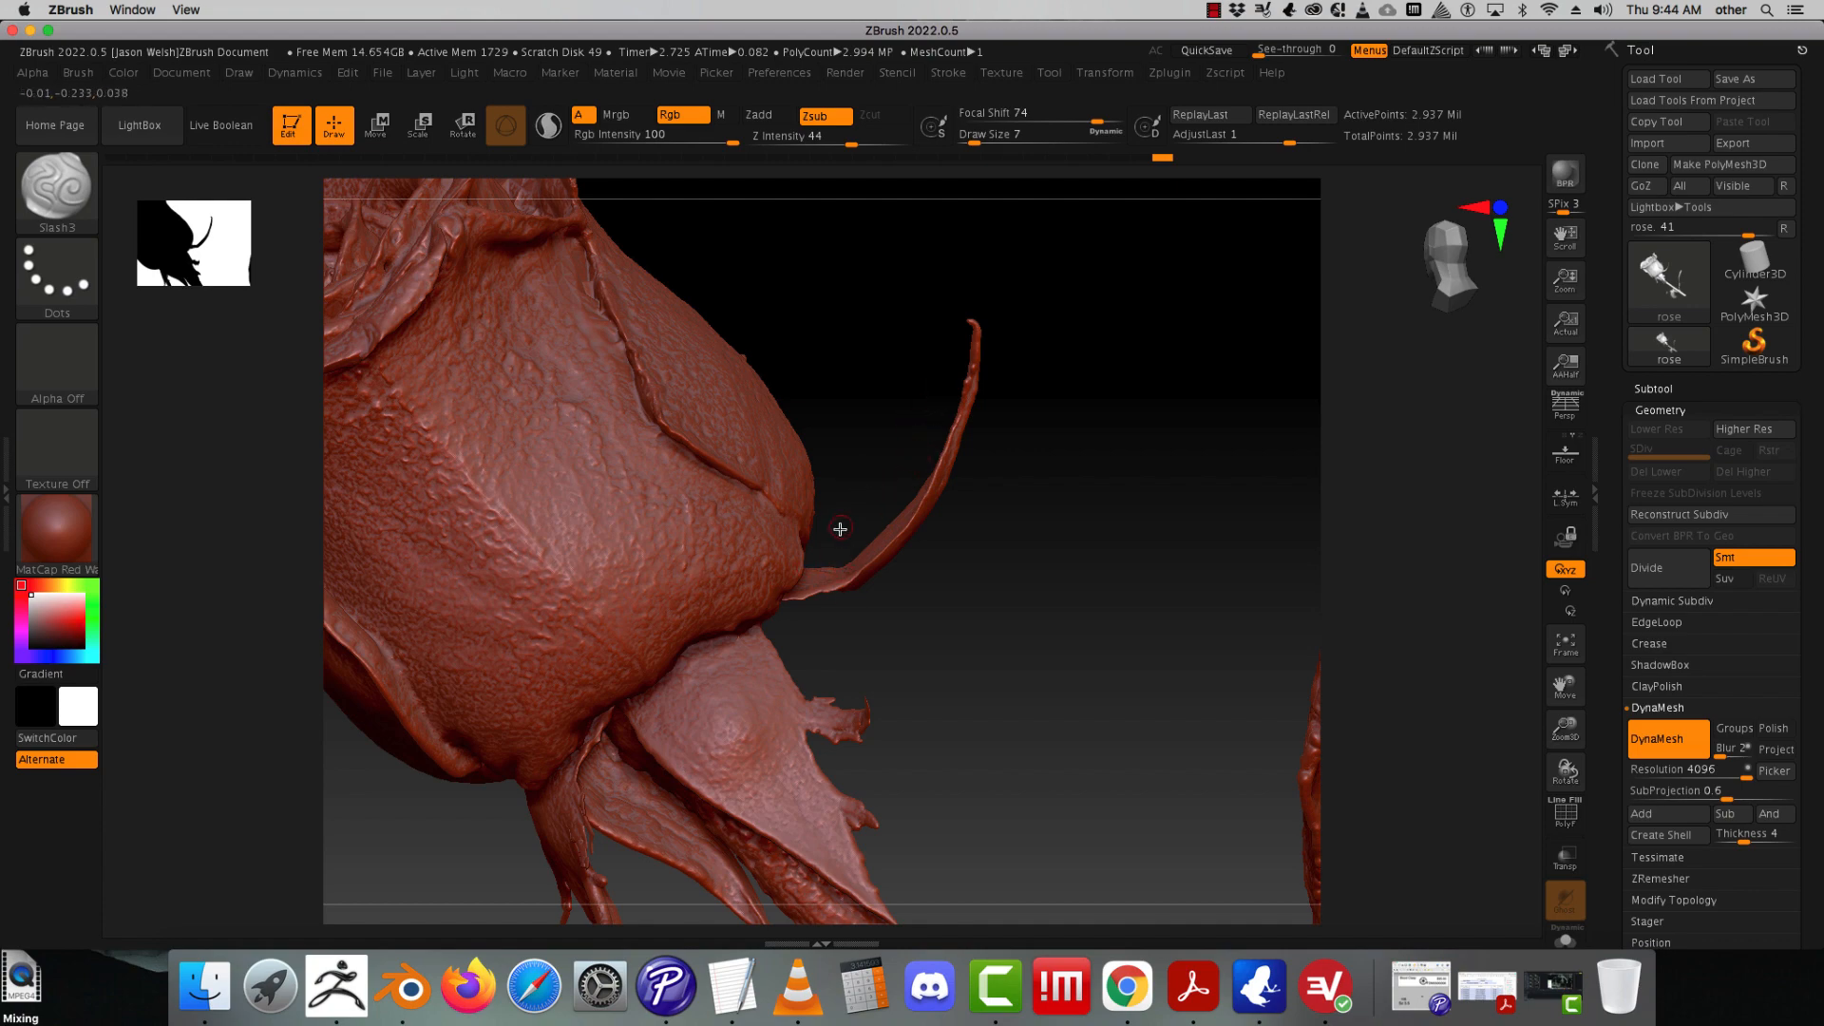
click(57, 188)
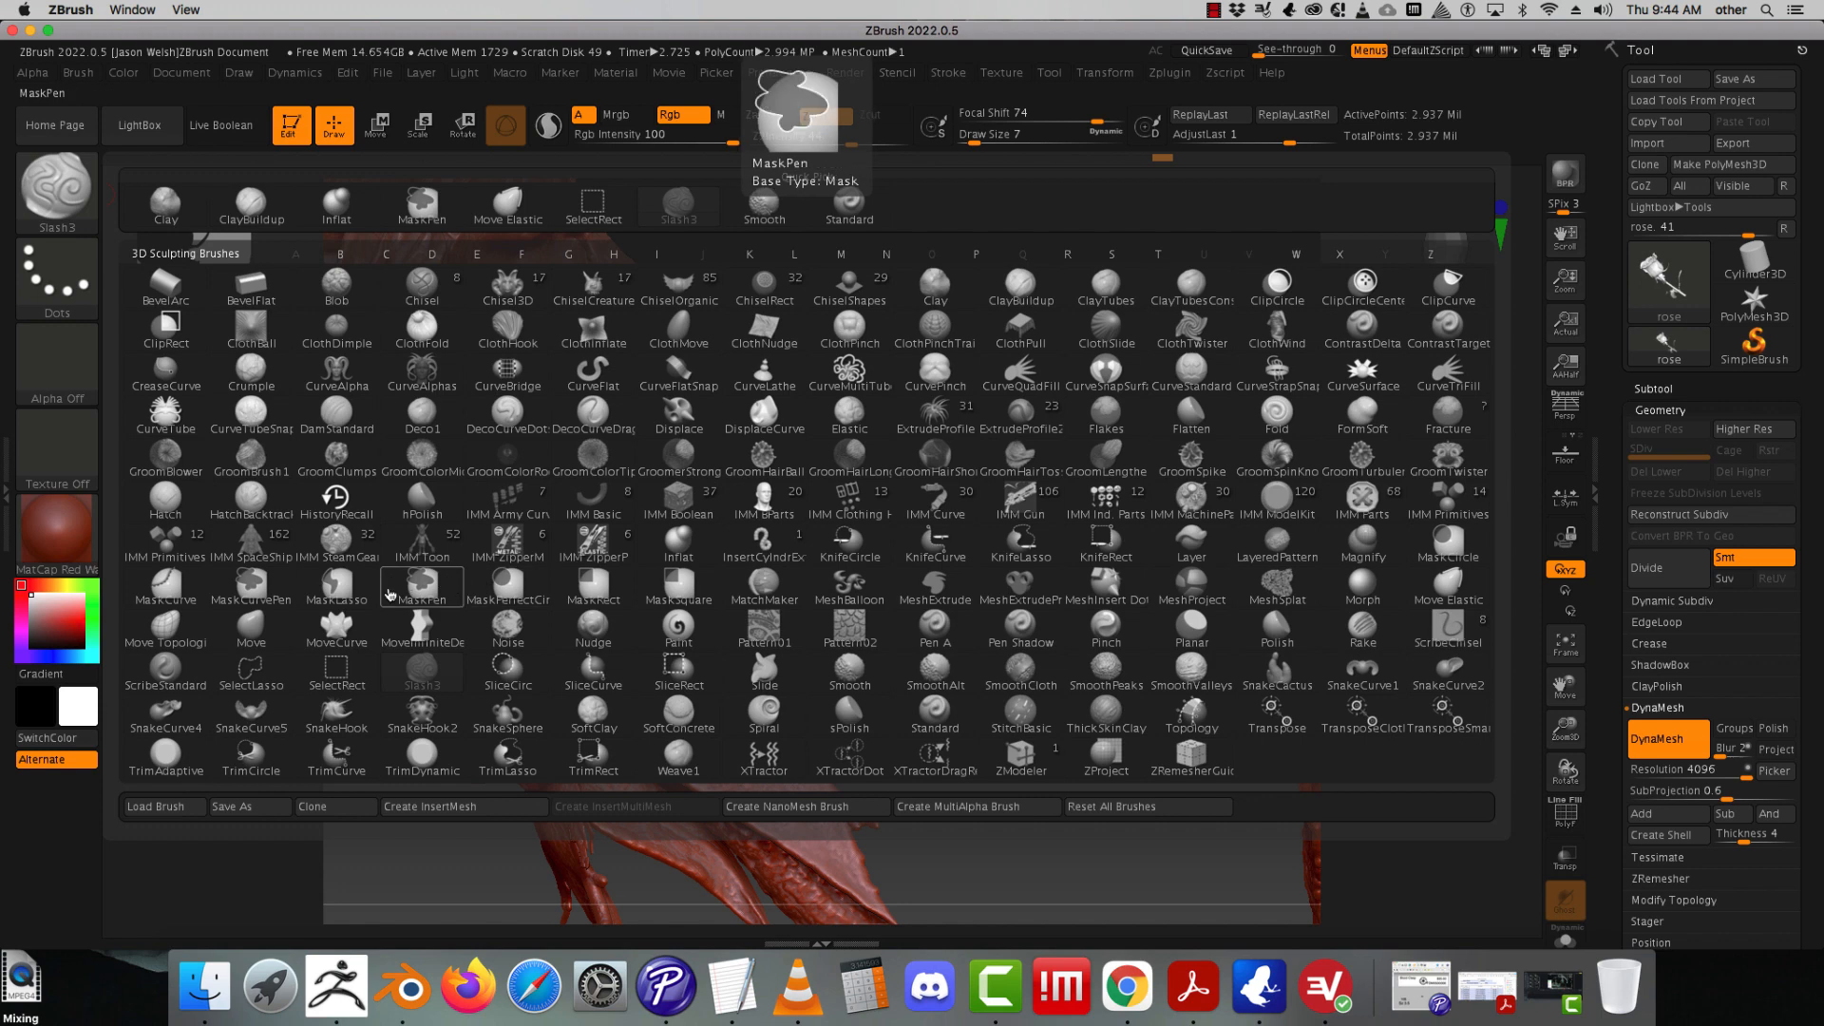
click(332, 589)
click(269, 624)
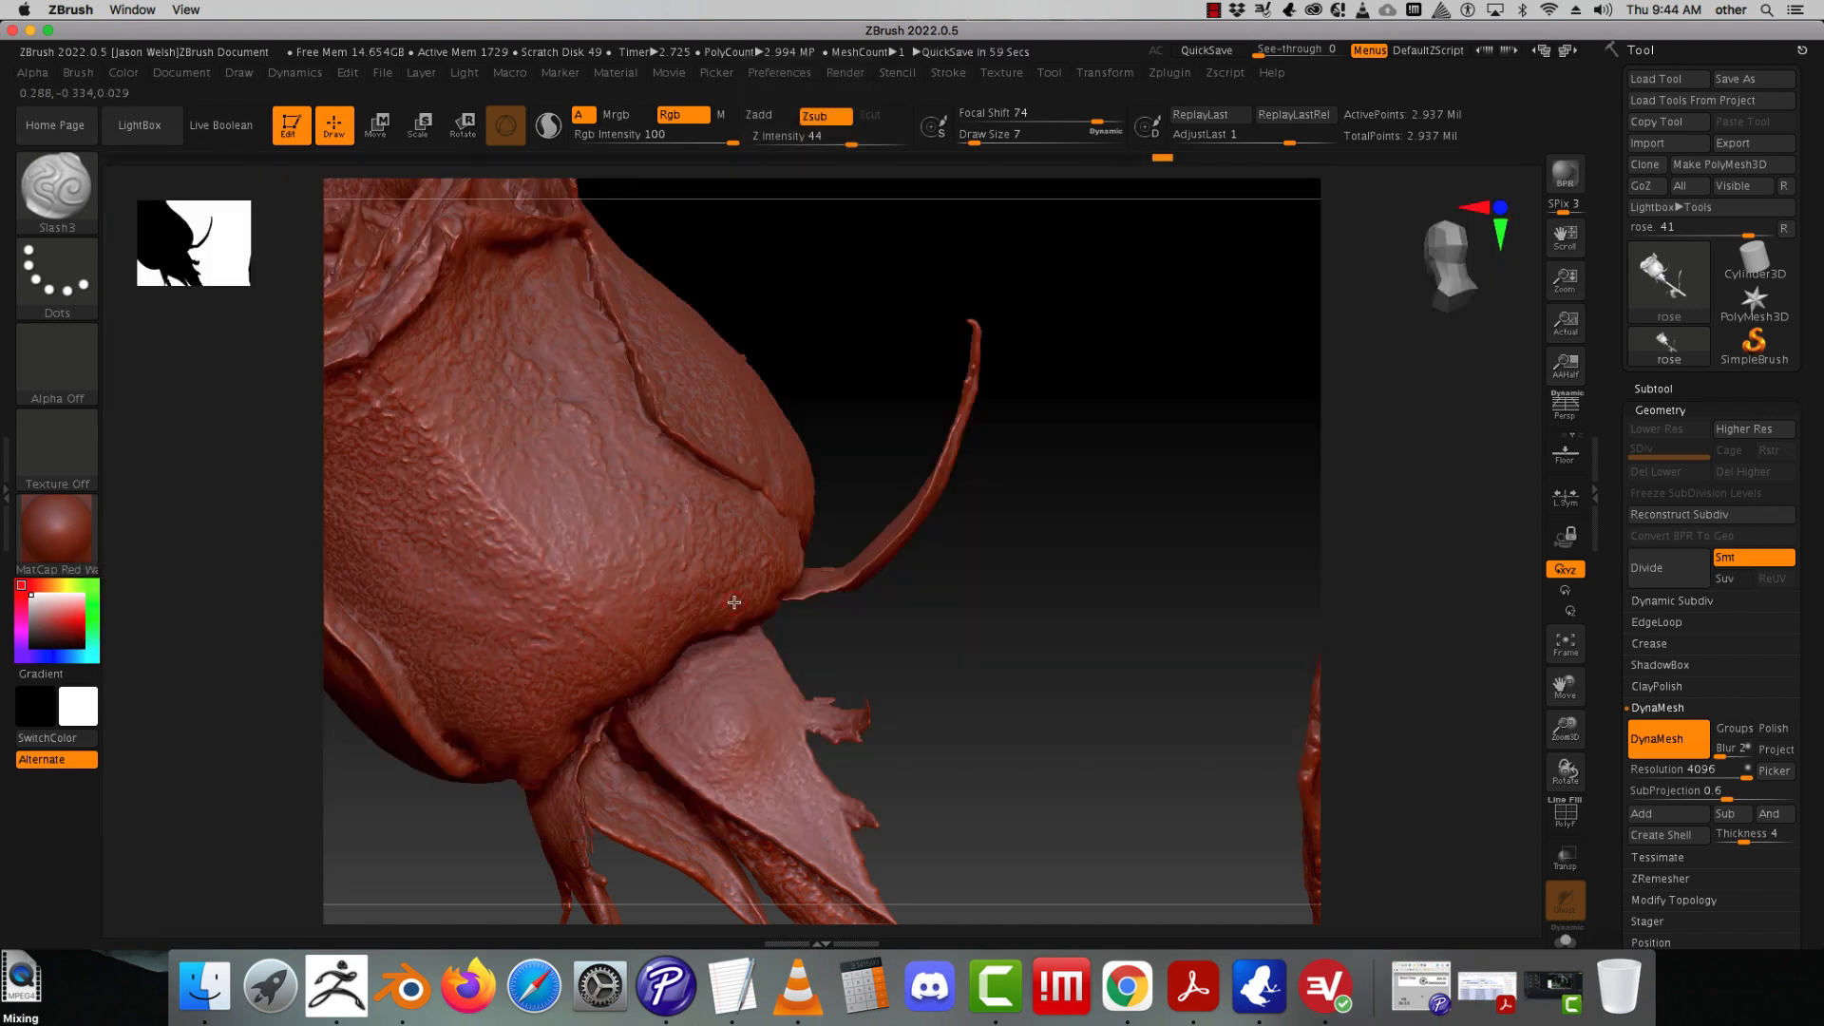
key(ctrl)
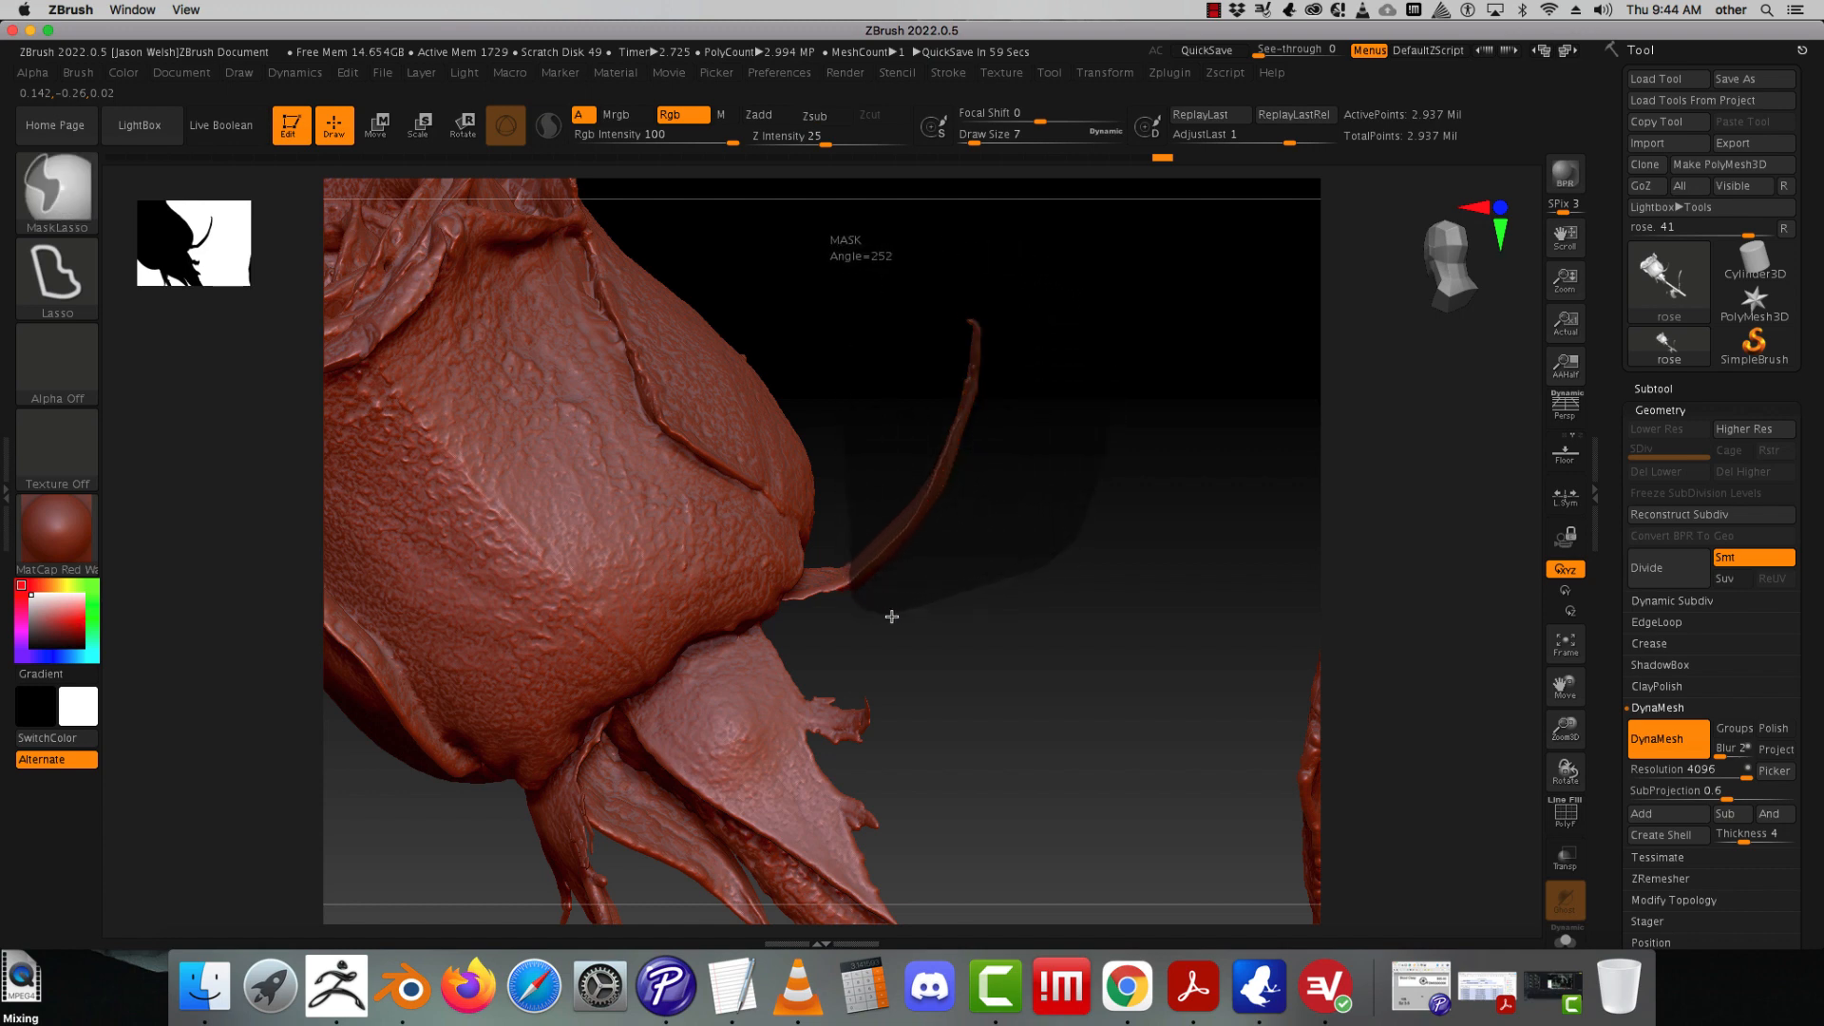
ctrl+drag(942, 621, 939, 618)
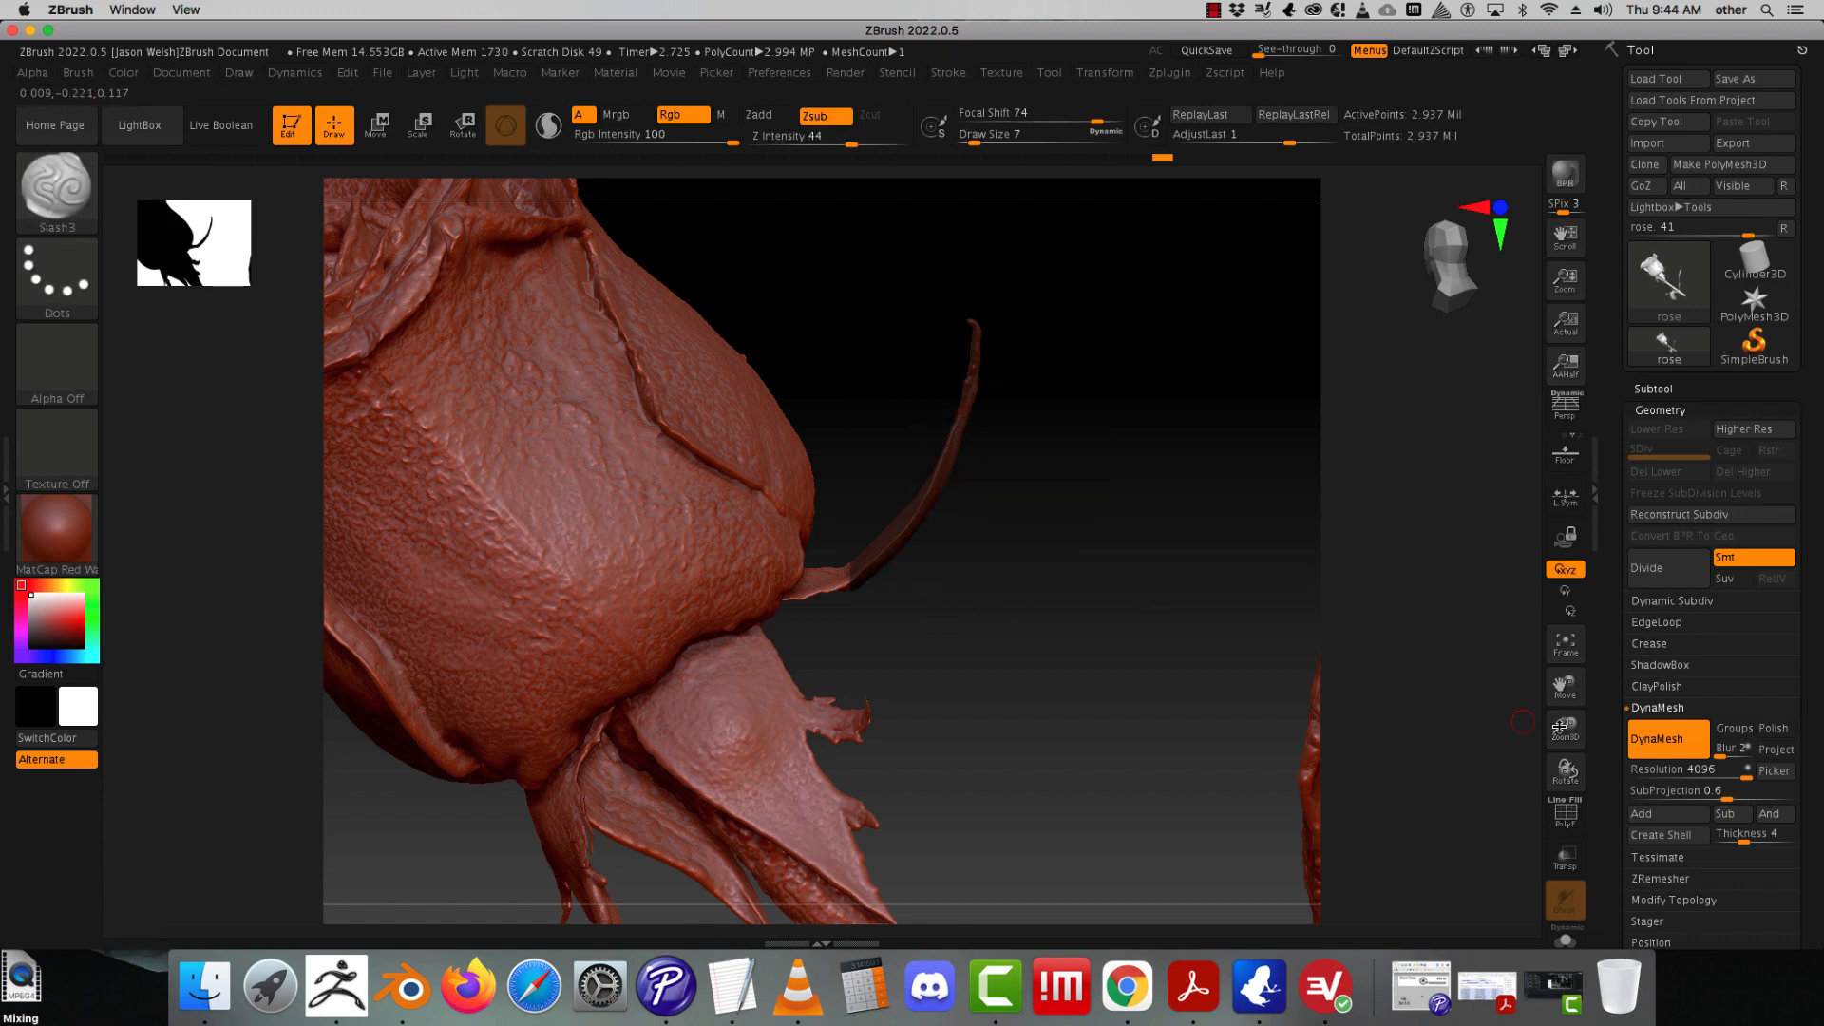
- Invert the mask so only the curved sepal stays editable, and blur the mask edge
scroll(1607, 815, down, 8)
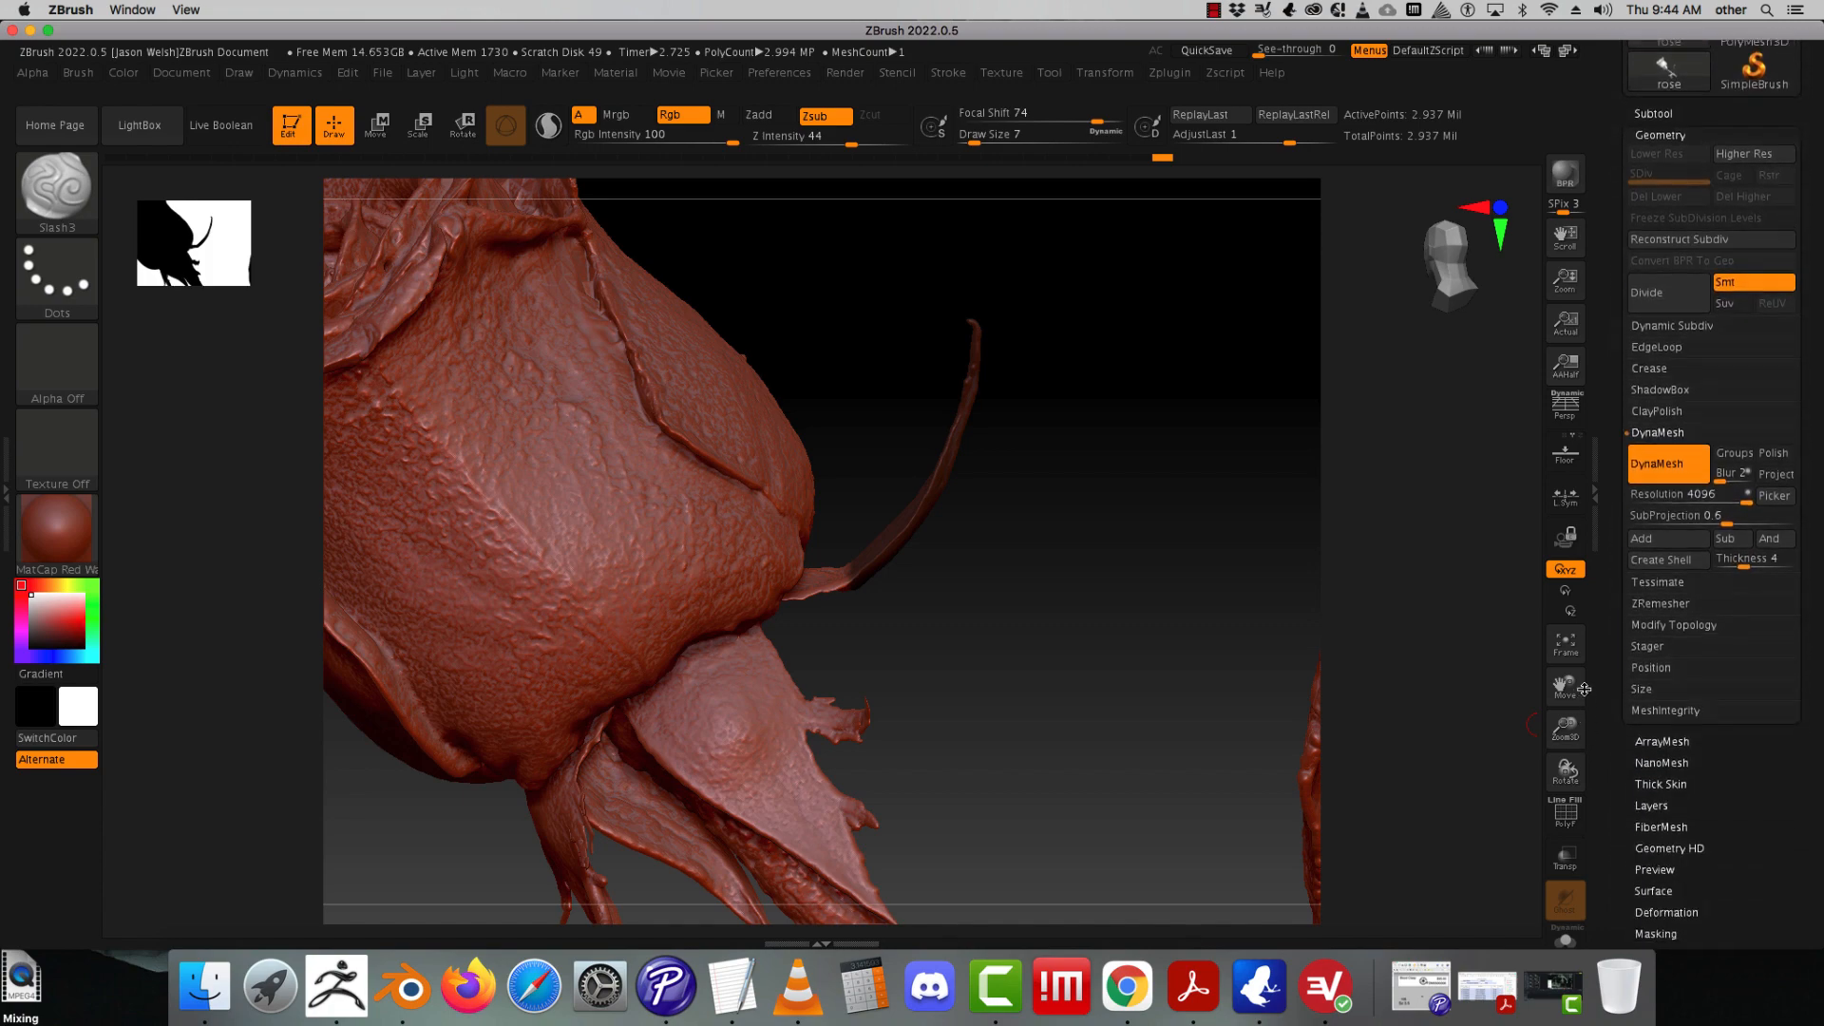
scroll(1580, 667, down, 5)
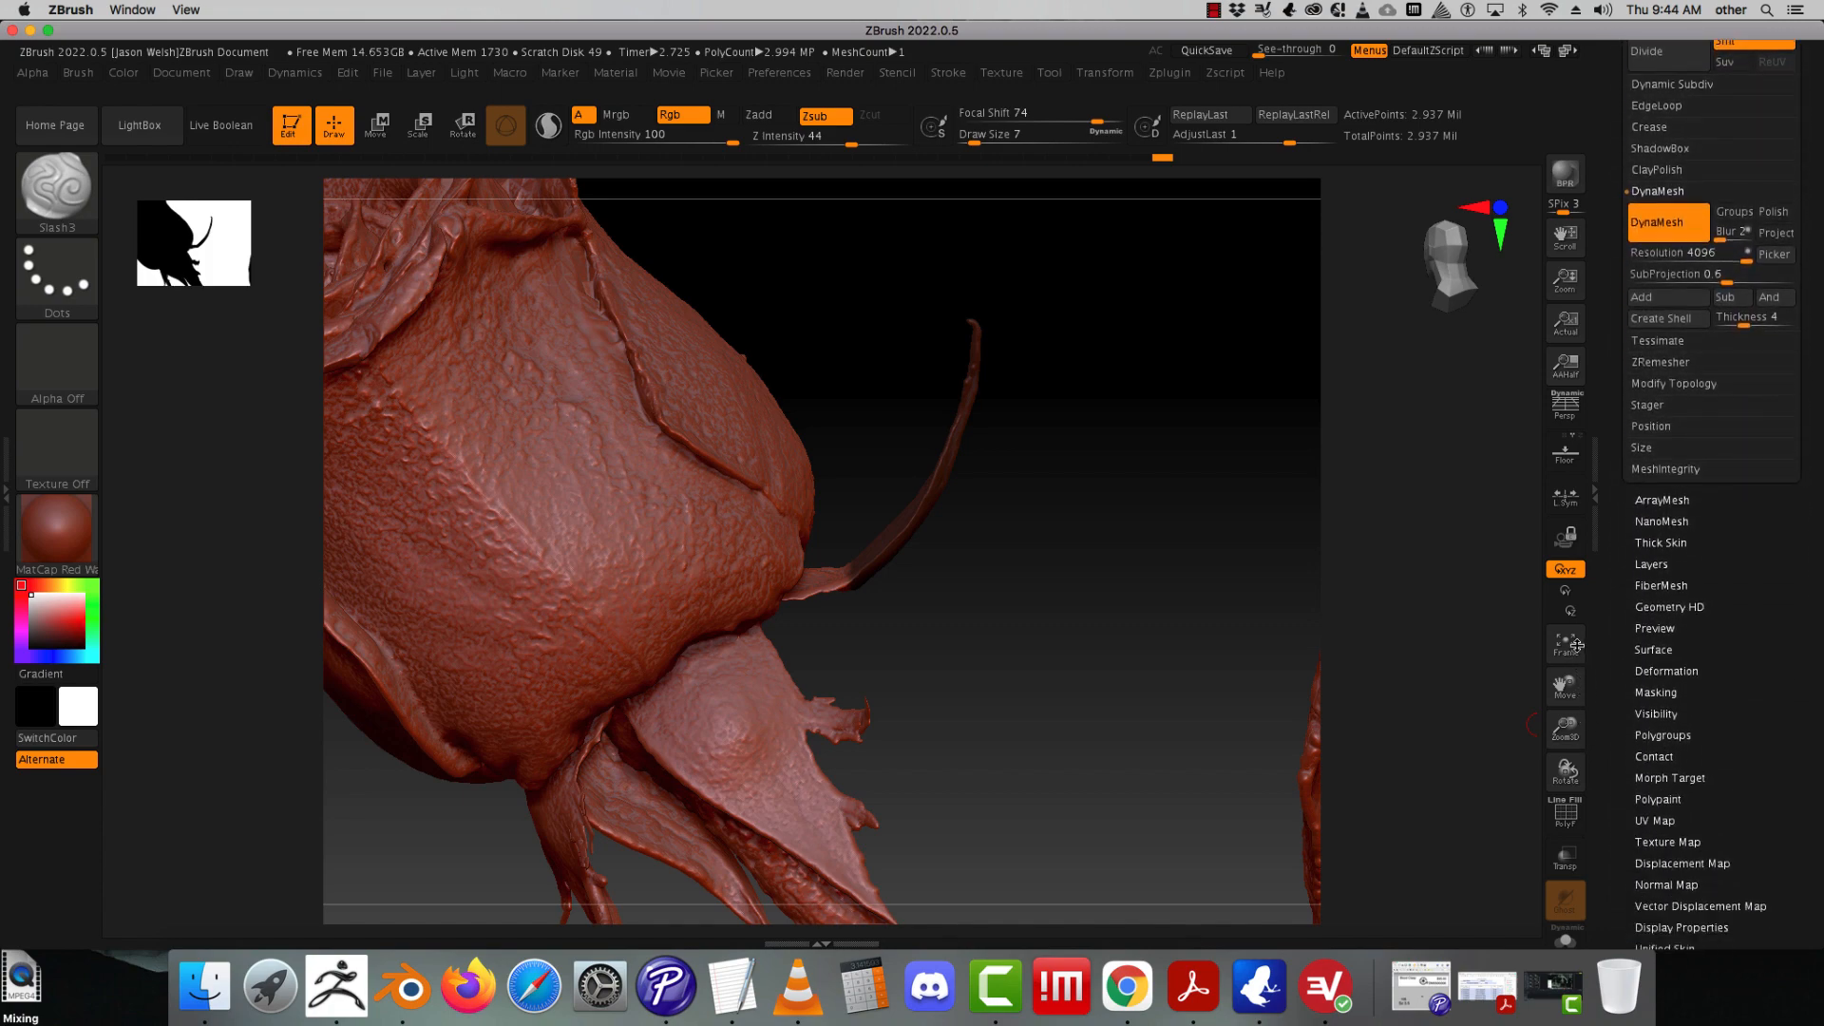
click(1650, 582)
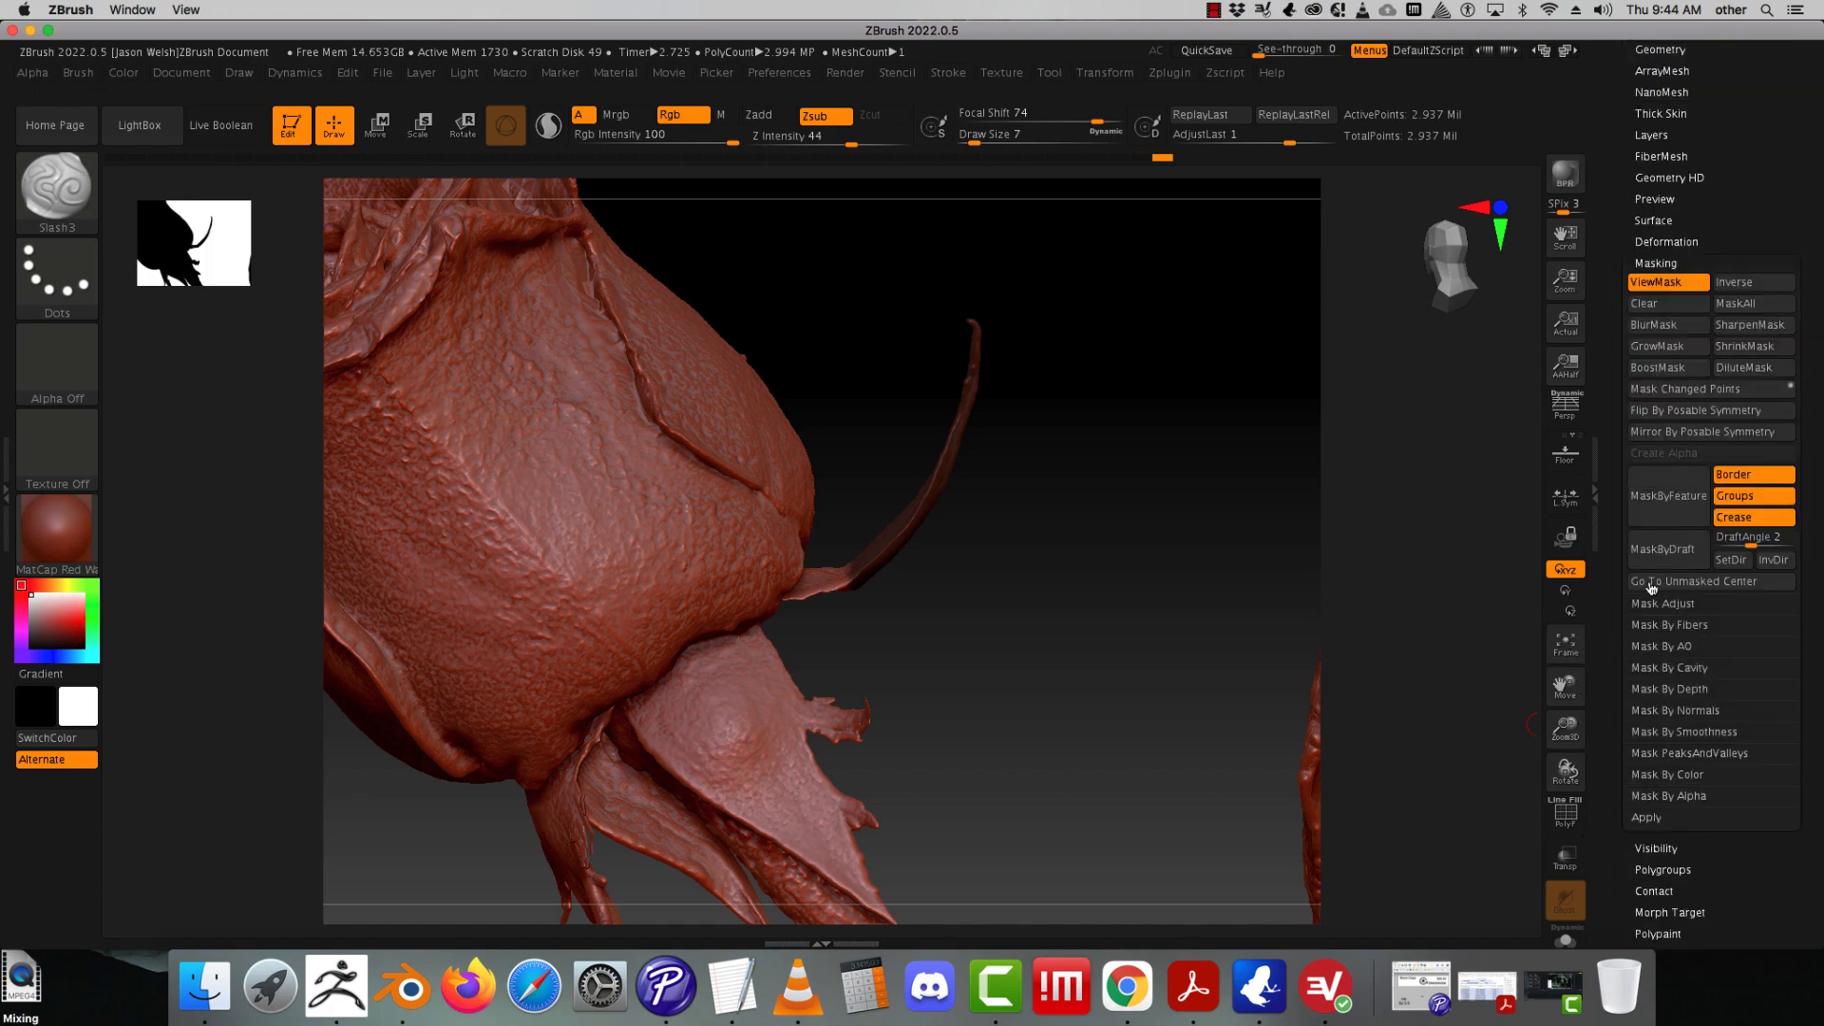
click(1738, 283)
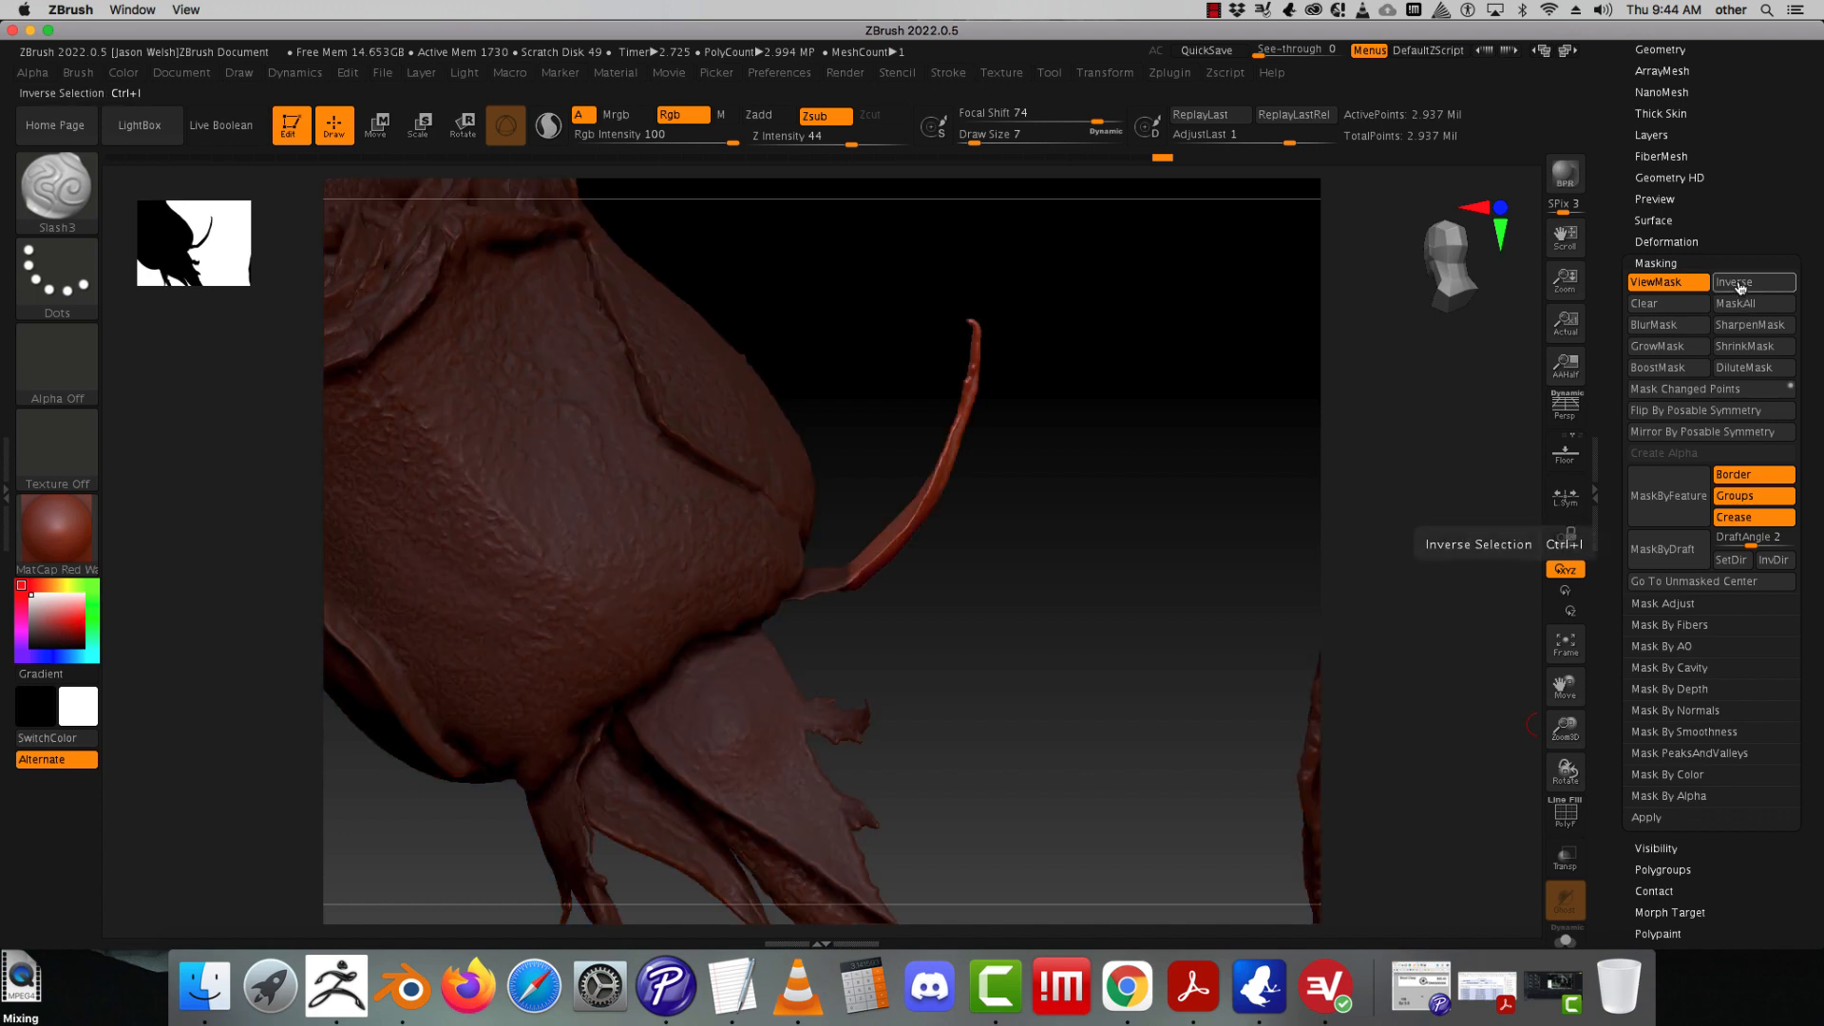
click(1677, 326)
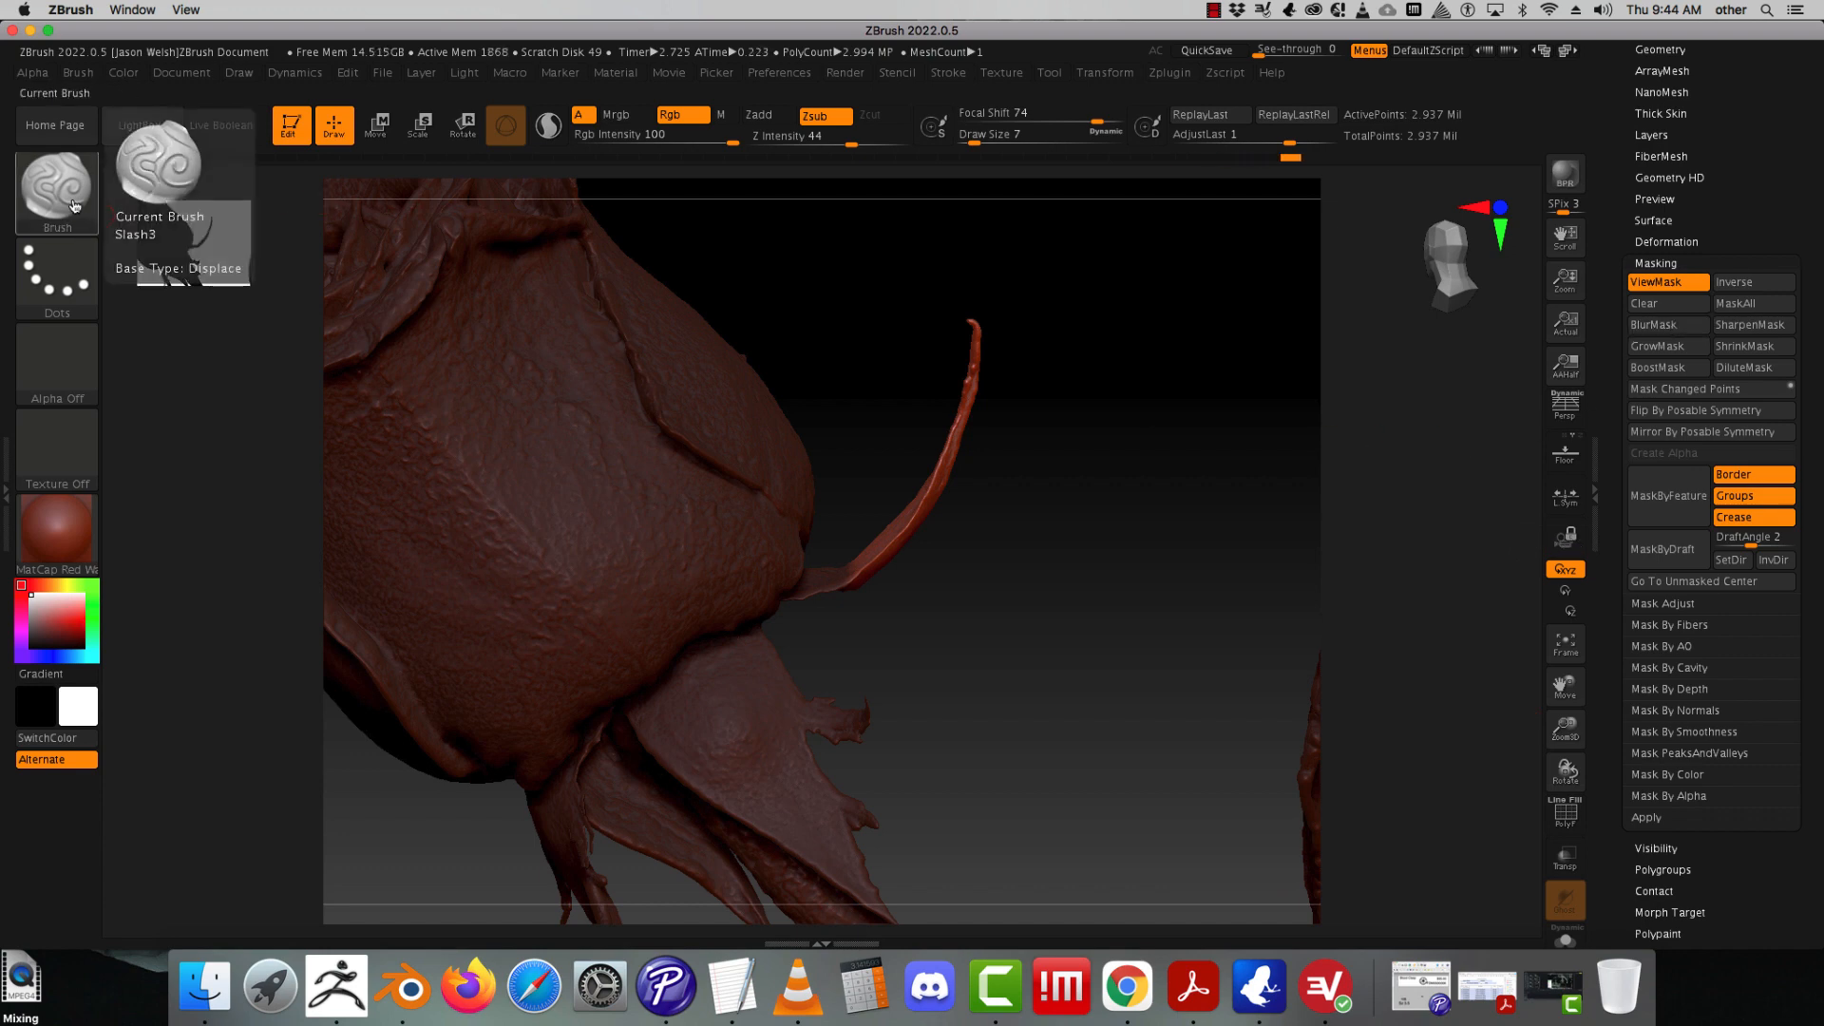
- Switch to Transpose and align the unlocked gizmo pivot with the base of the curved sepal, checking it from another angle
click(57, 187)
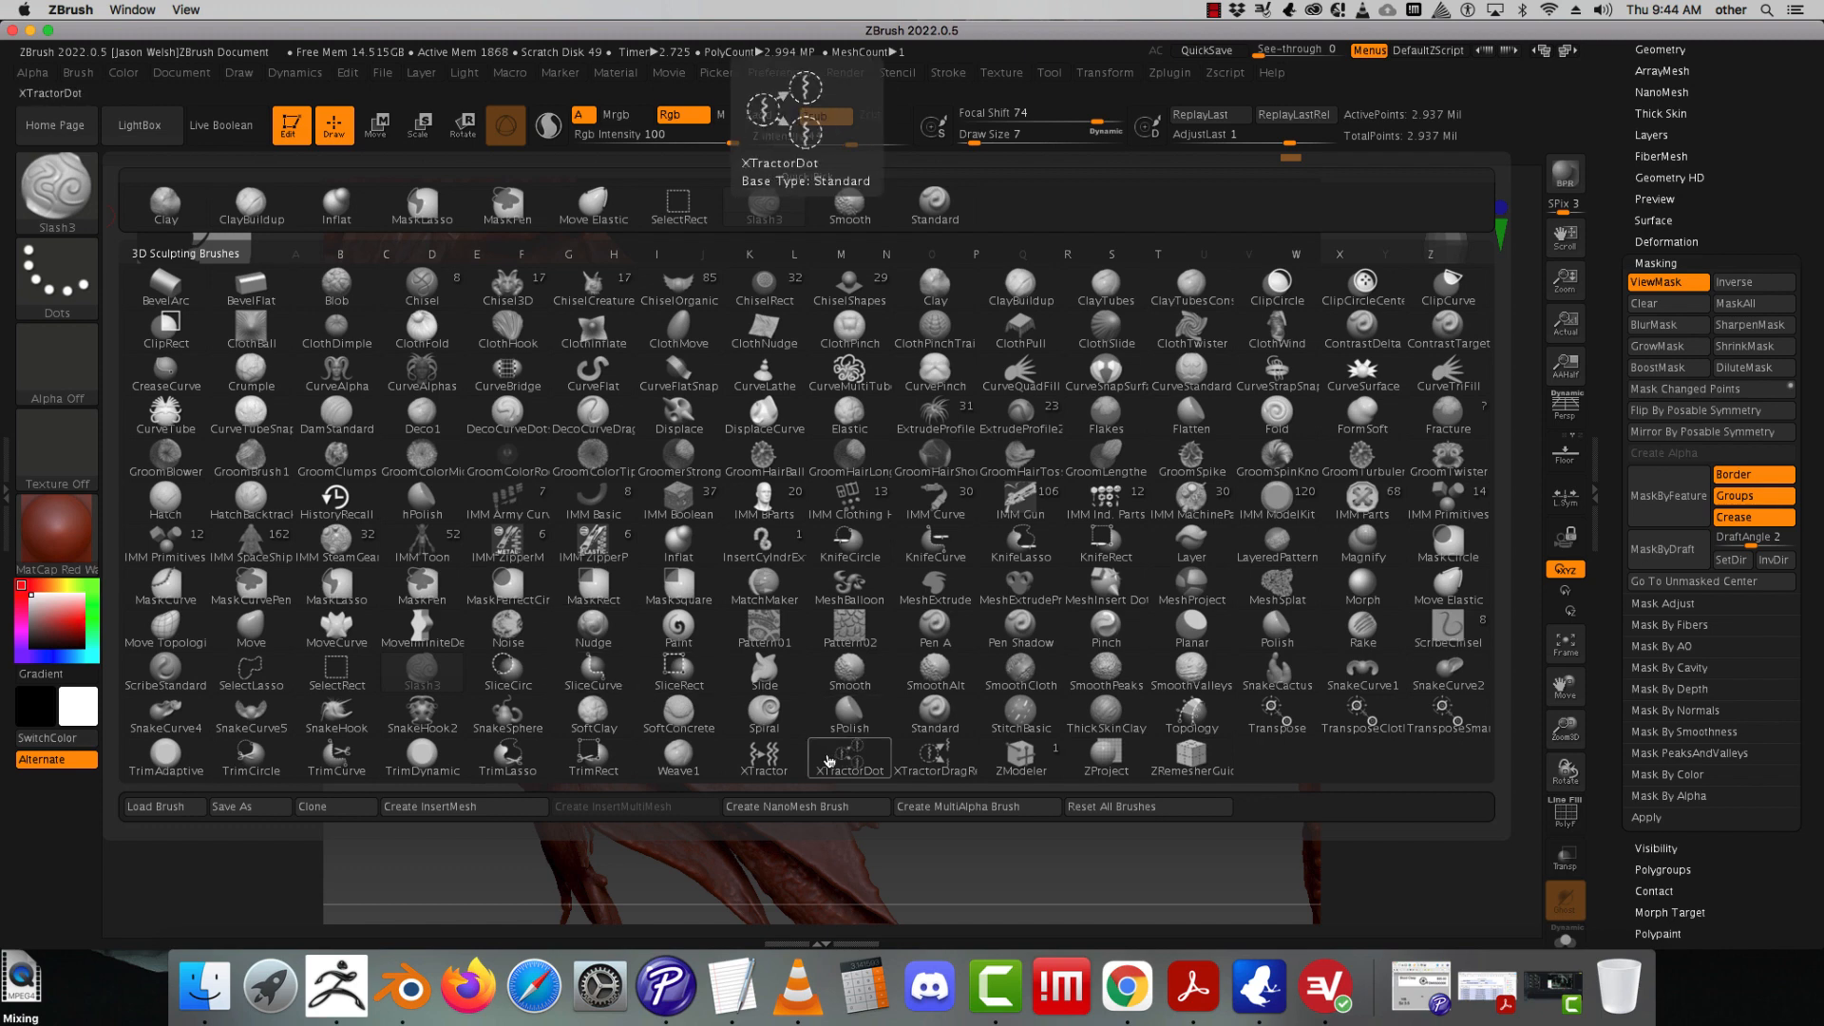
click(1263, 713)
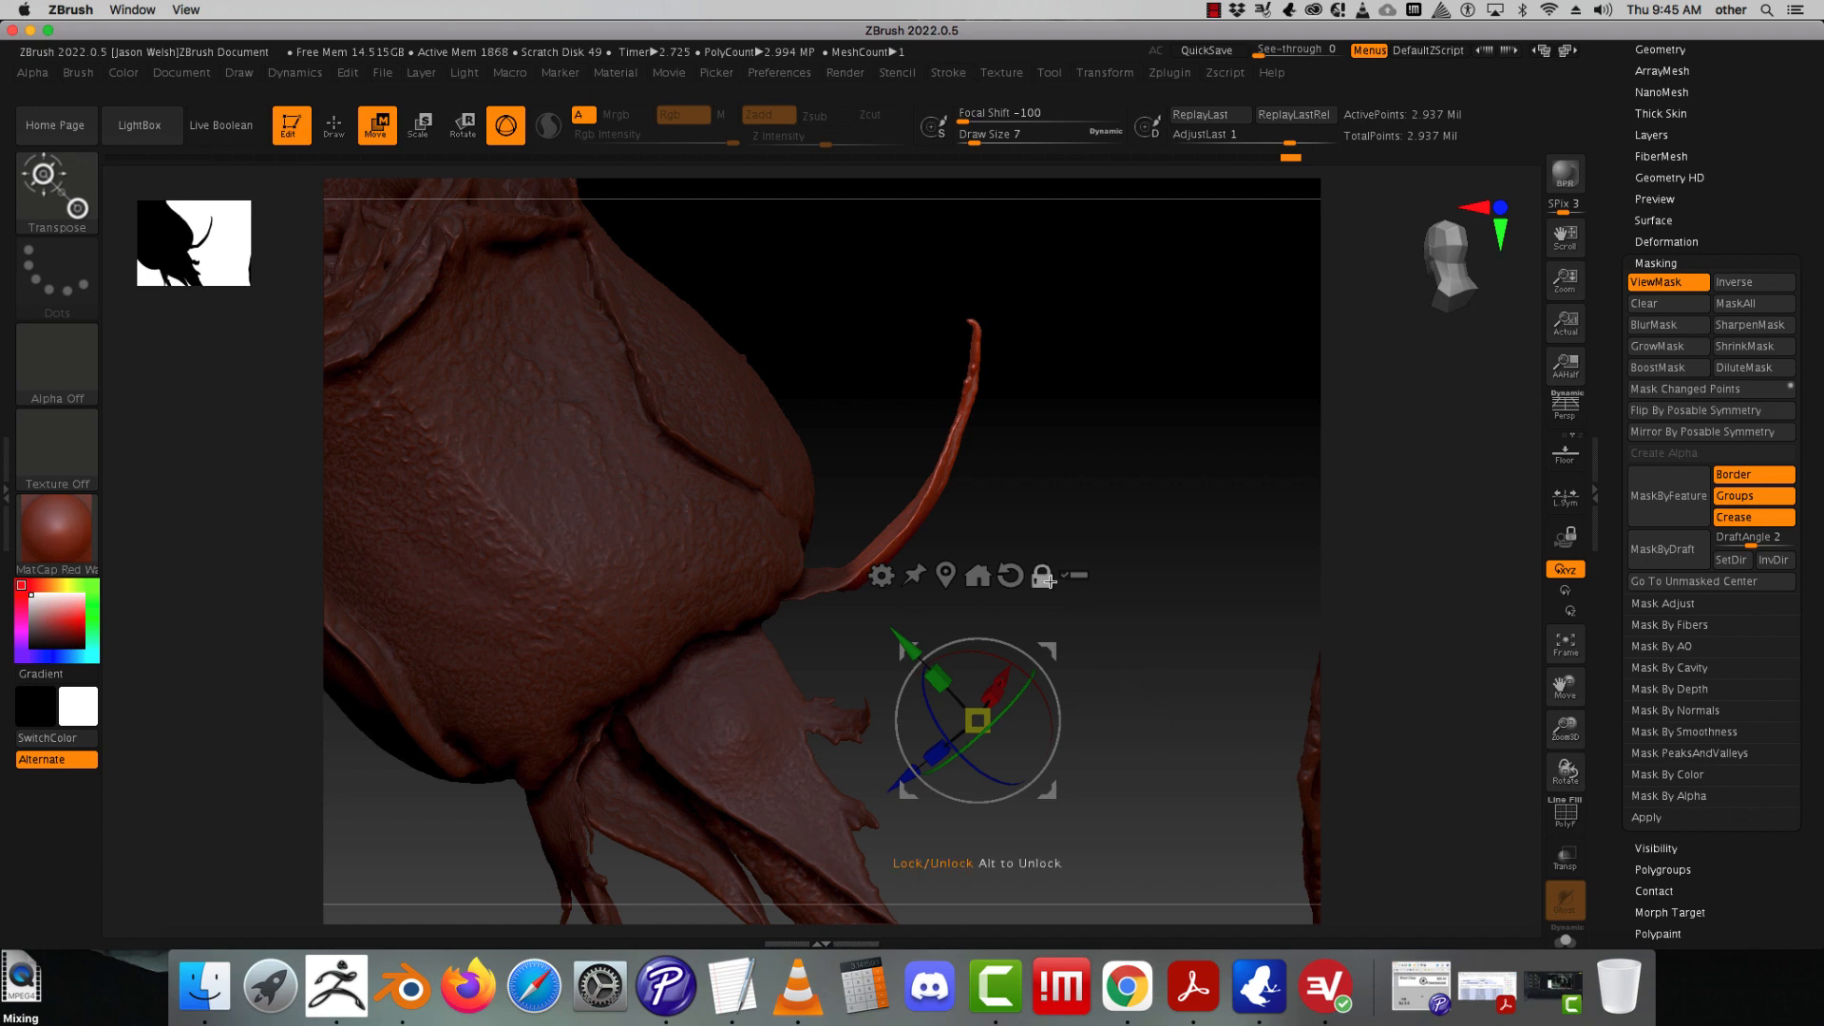
drag(904, 649, 774, 496)
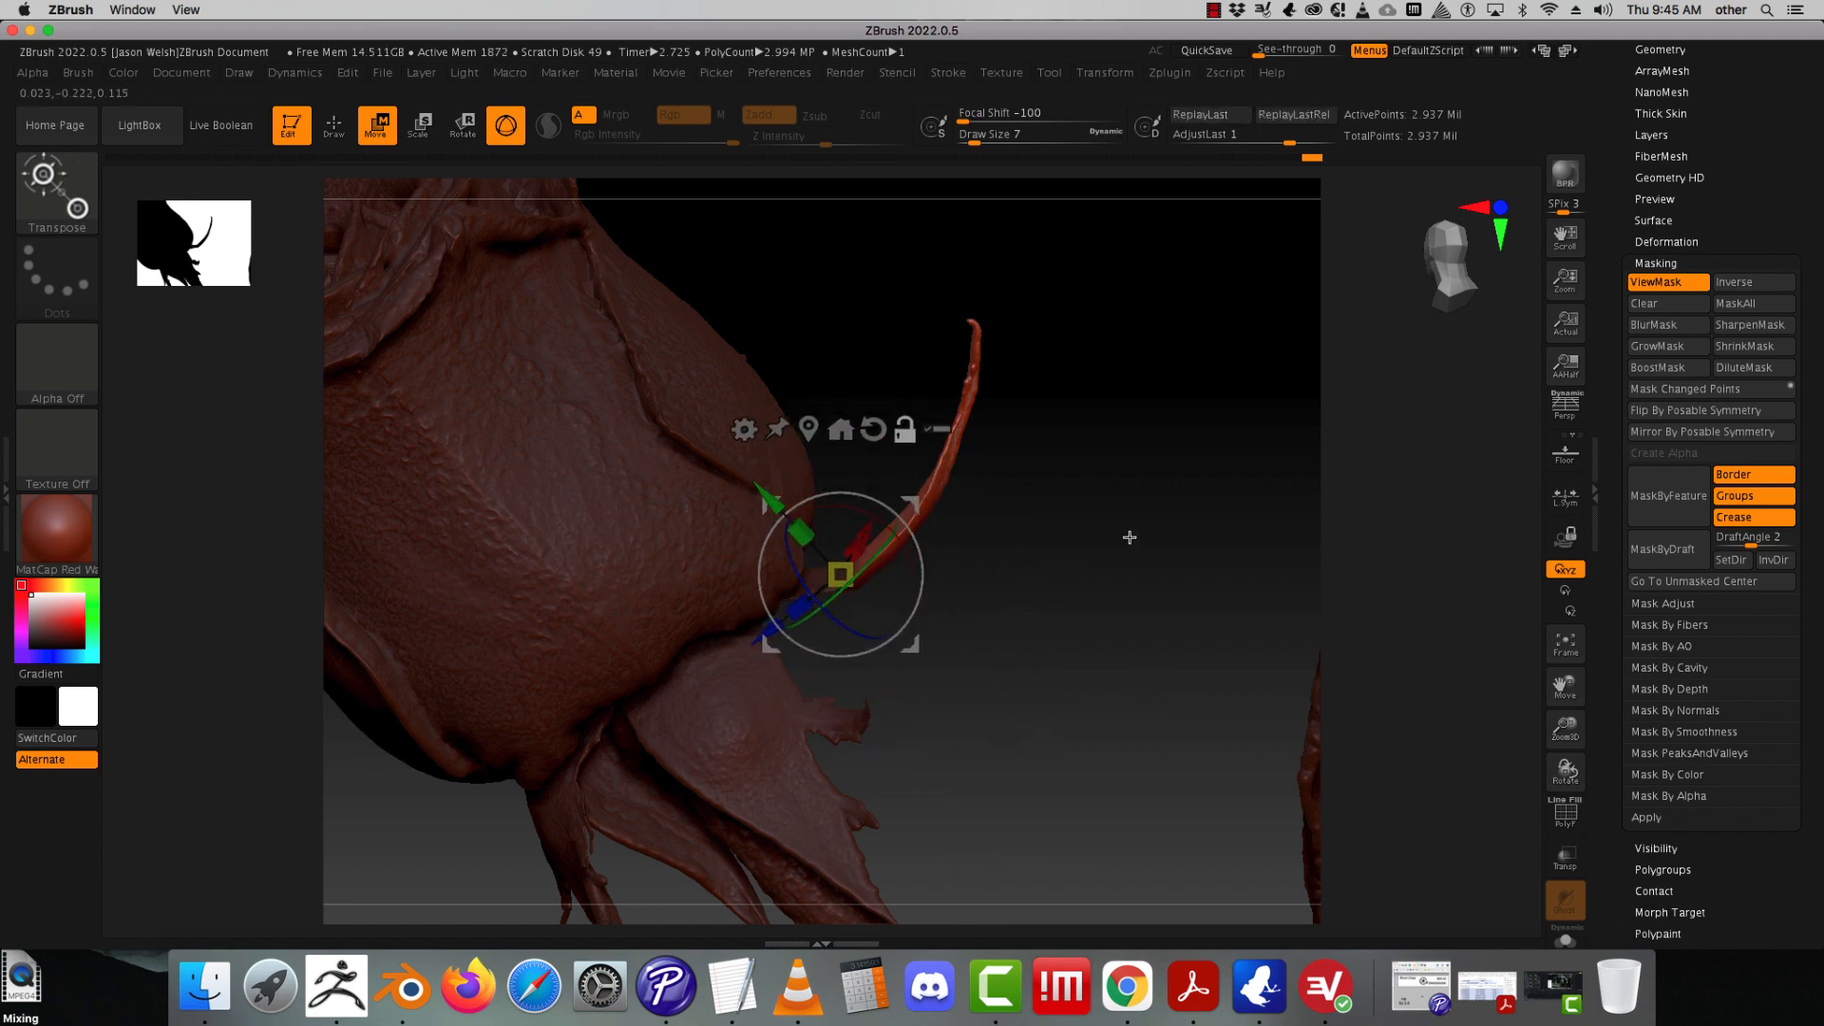
drag(1130, 537, 1115, 737)
drag(866, 500, 847, 544)
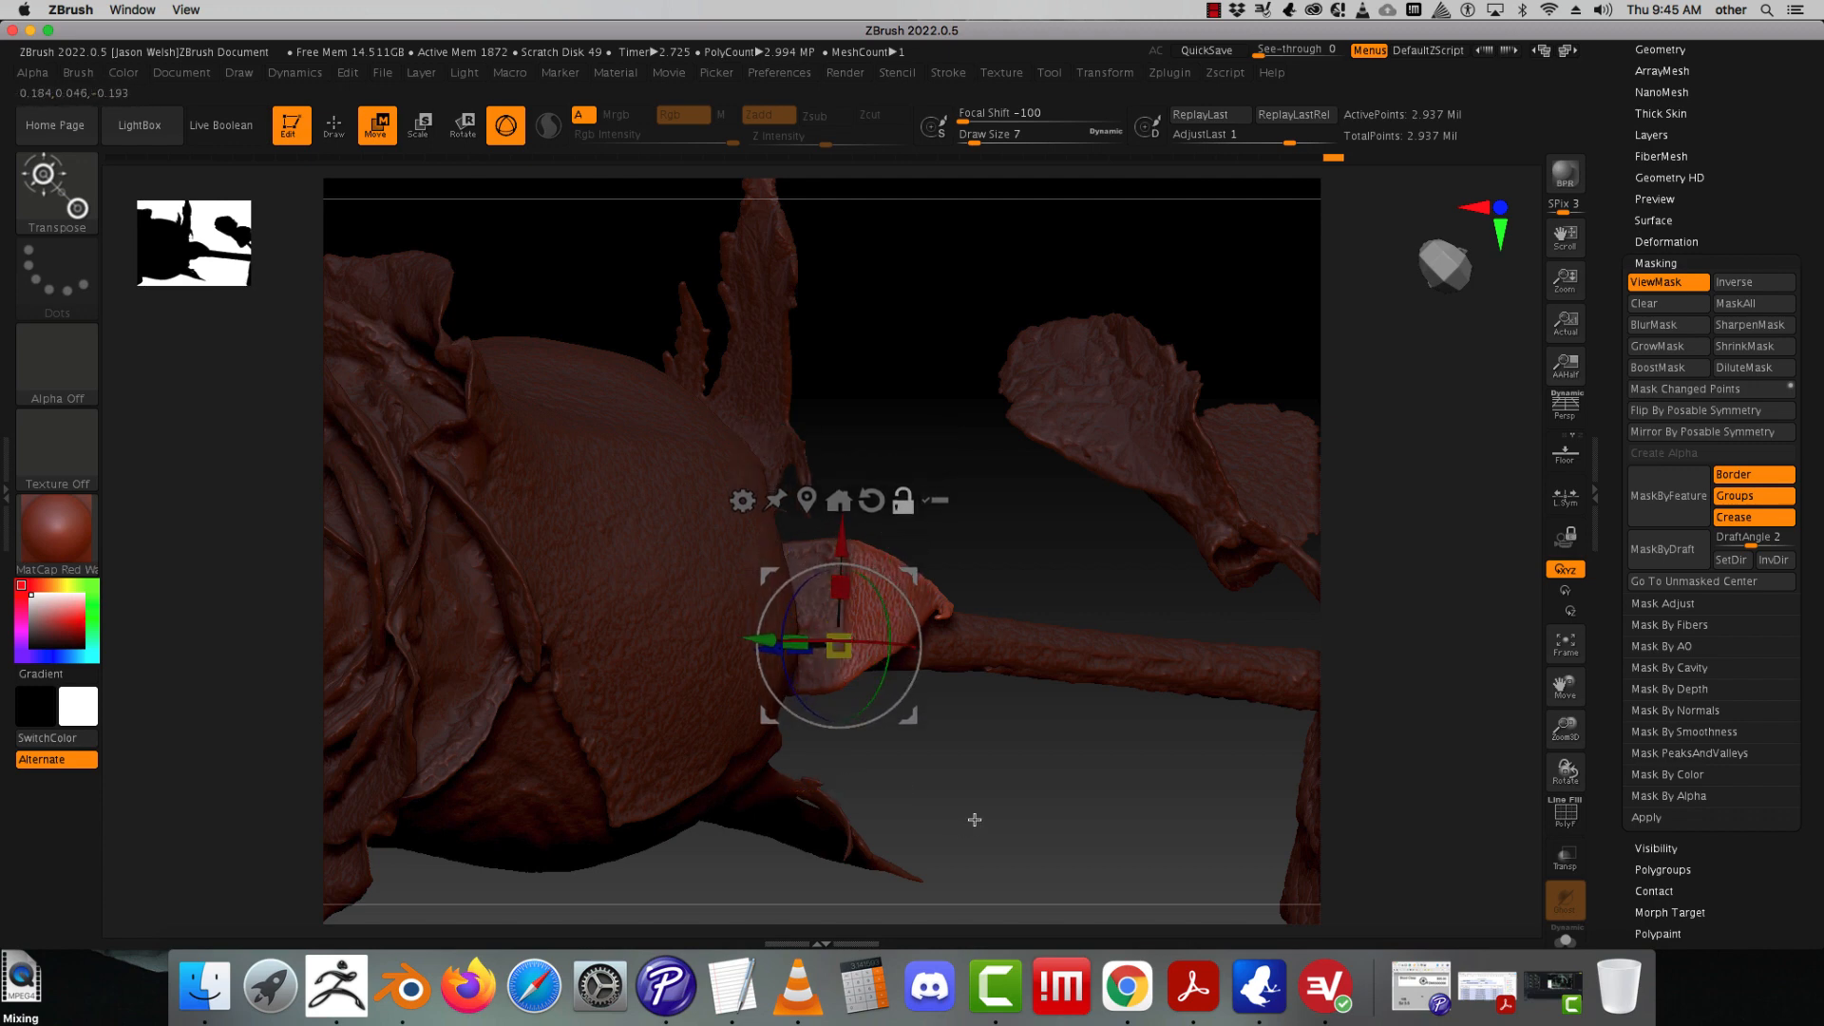
mouse_move(973, 819)
mouse_down()
mouse_move(1001, 623)
mouse_move(981, 639)
mouse_move(981, 615)
mouse_move(927, 603)
mouse_move(981, 659)
mouse_move(973, 640)
mouse_move(961, 728)
mouse_move(950, 712)
mouse_up()
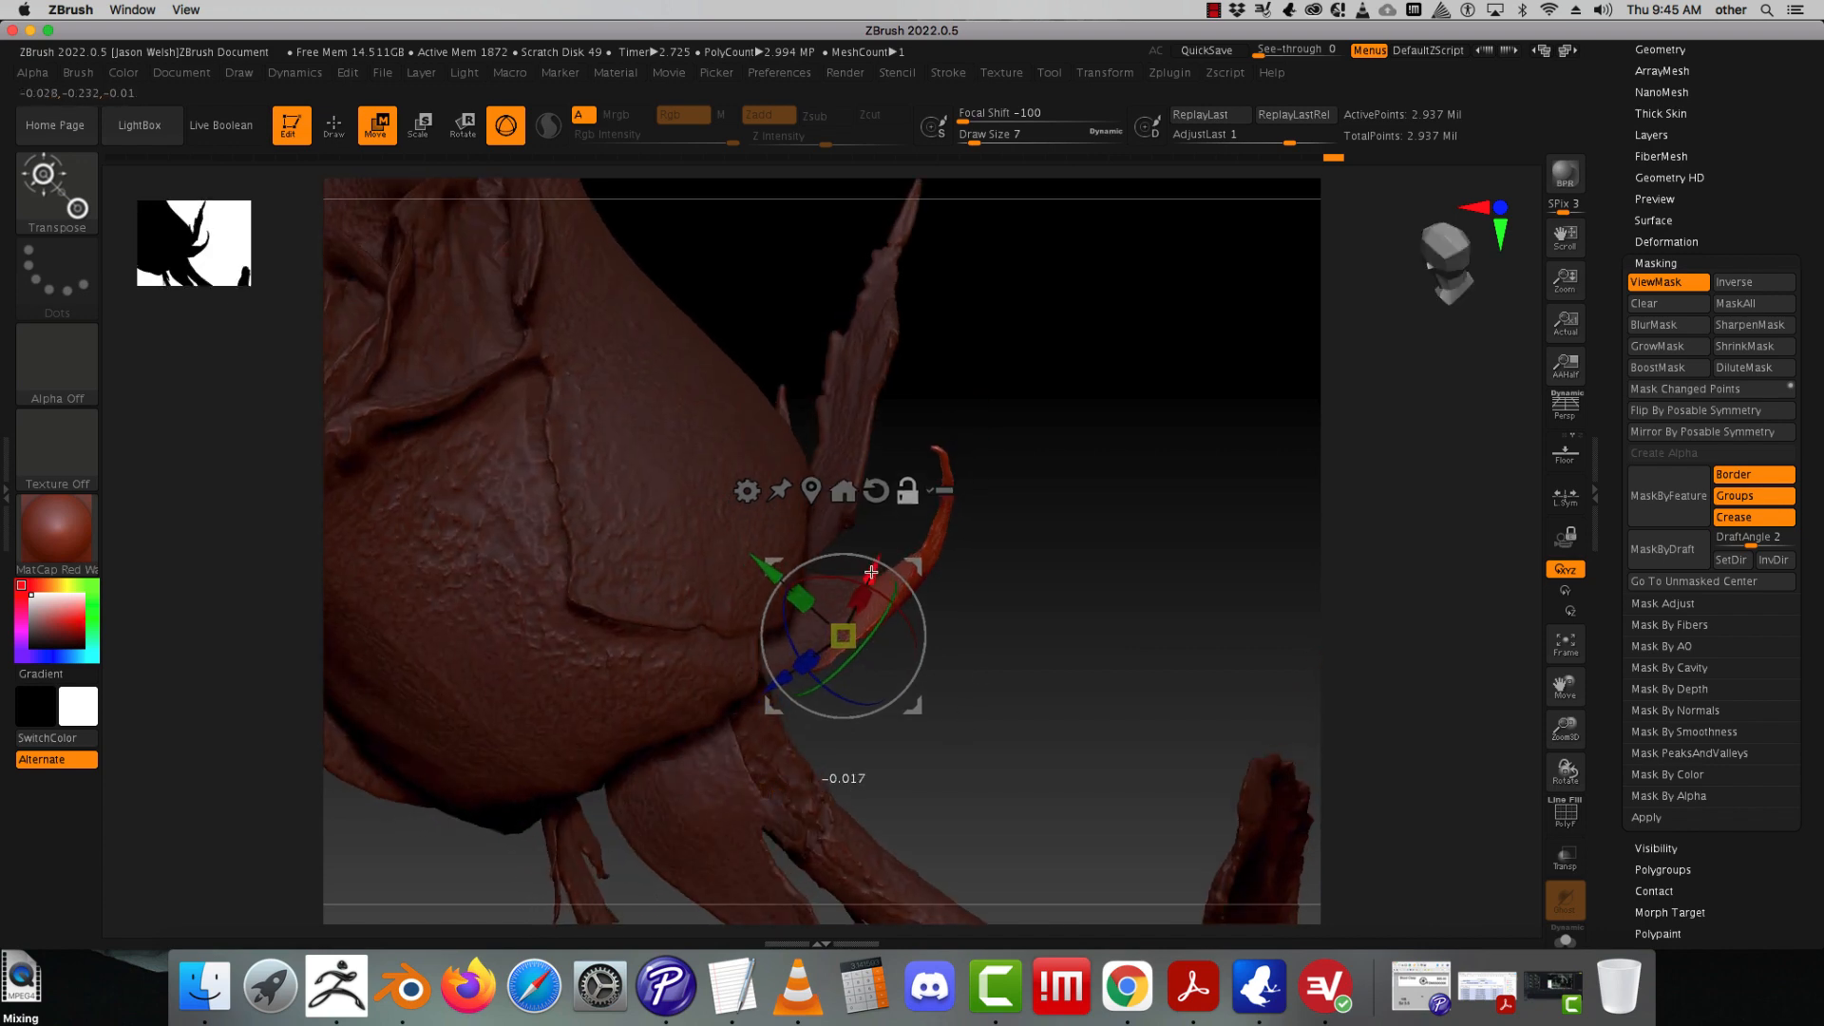
mouse_move(996, 622)
mouse_down()
mouse_move(985, 704)
mouse_move(1010, 534)
mouse_move(960, 518)
mouse_up()
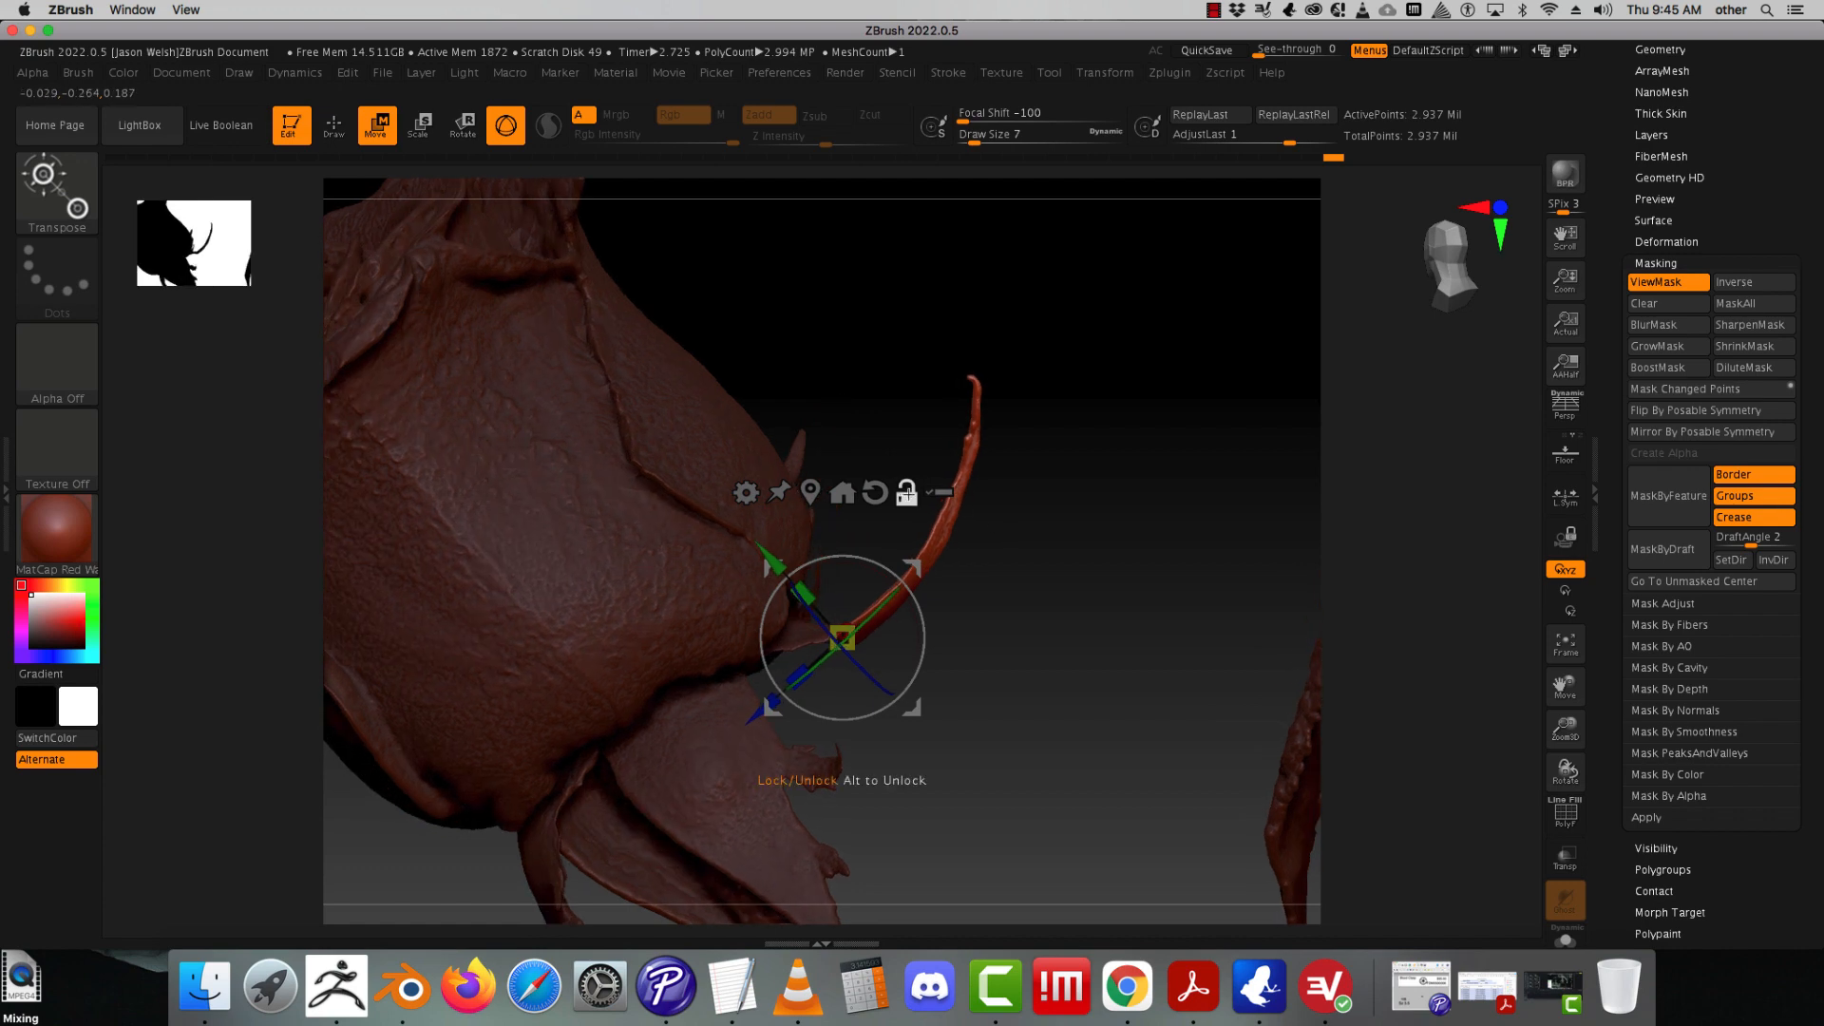
- Rotate the curved sepal outward from the bloom around its base and nudge it slightly into place
drag(918, 598, 918, 637)
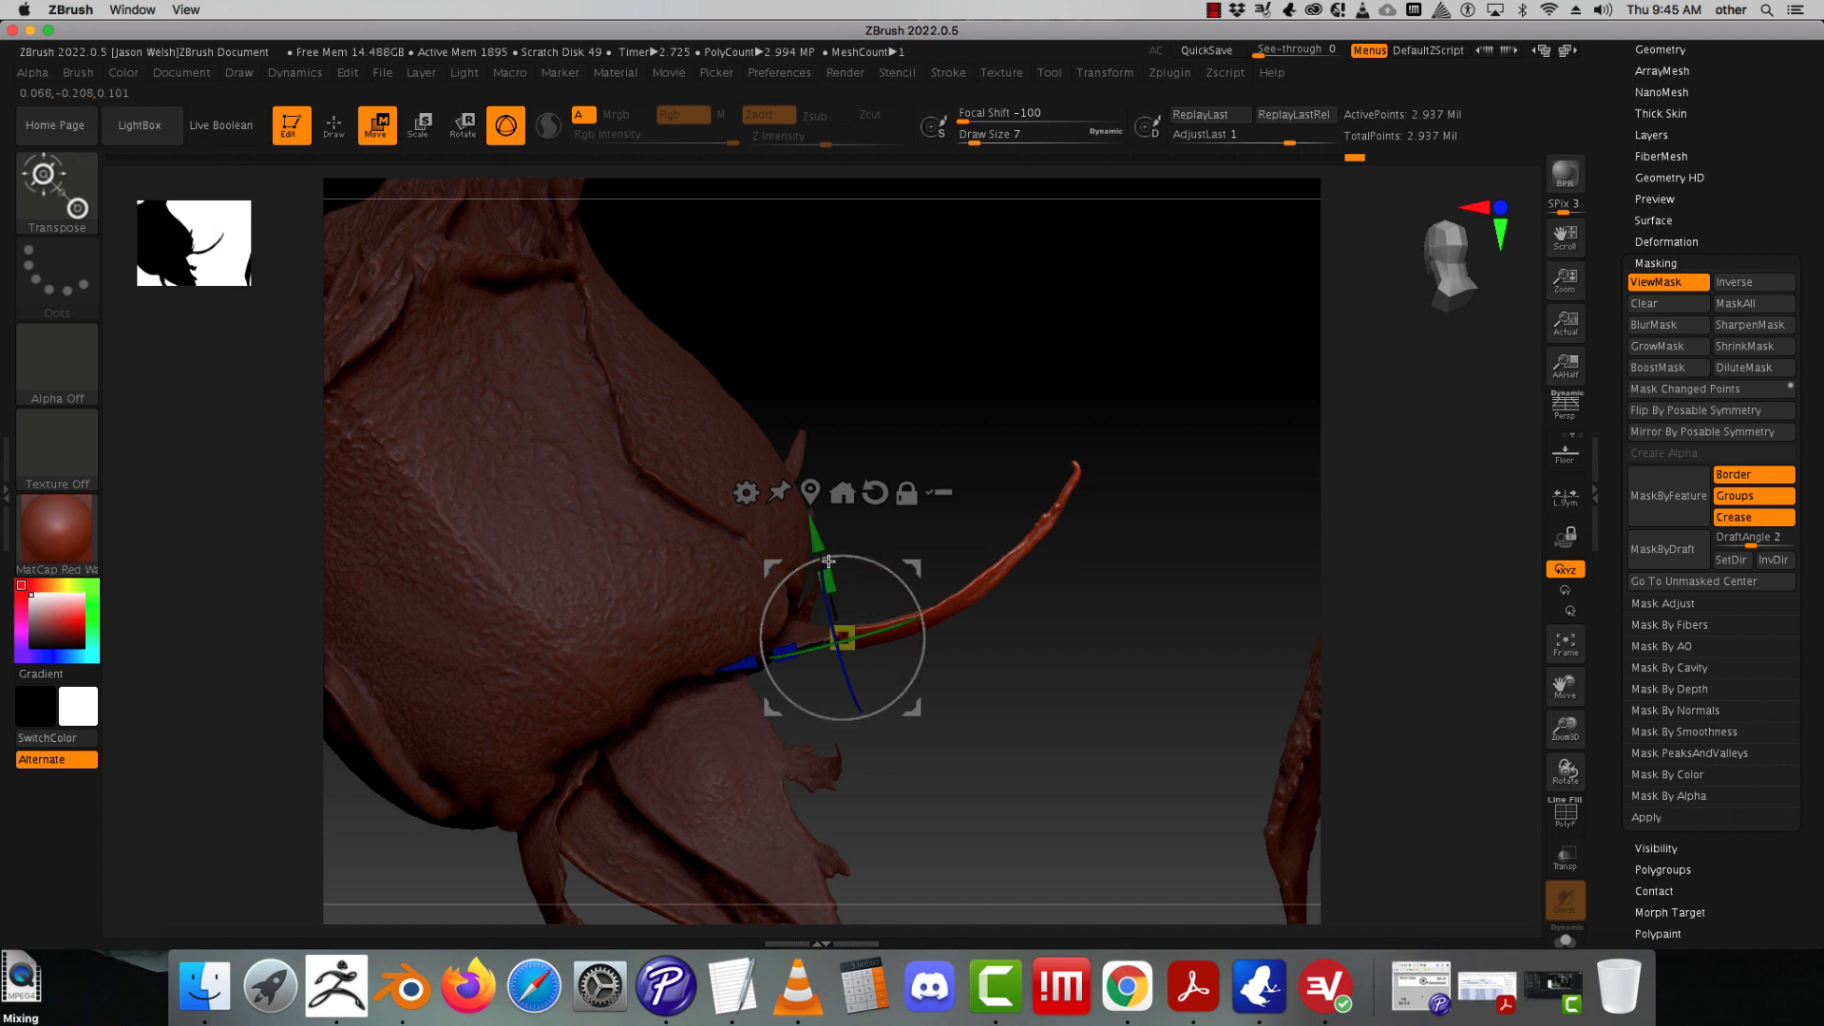
drag(817, 535, 819, 541)
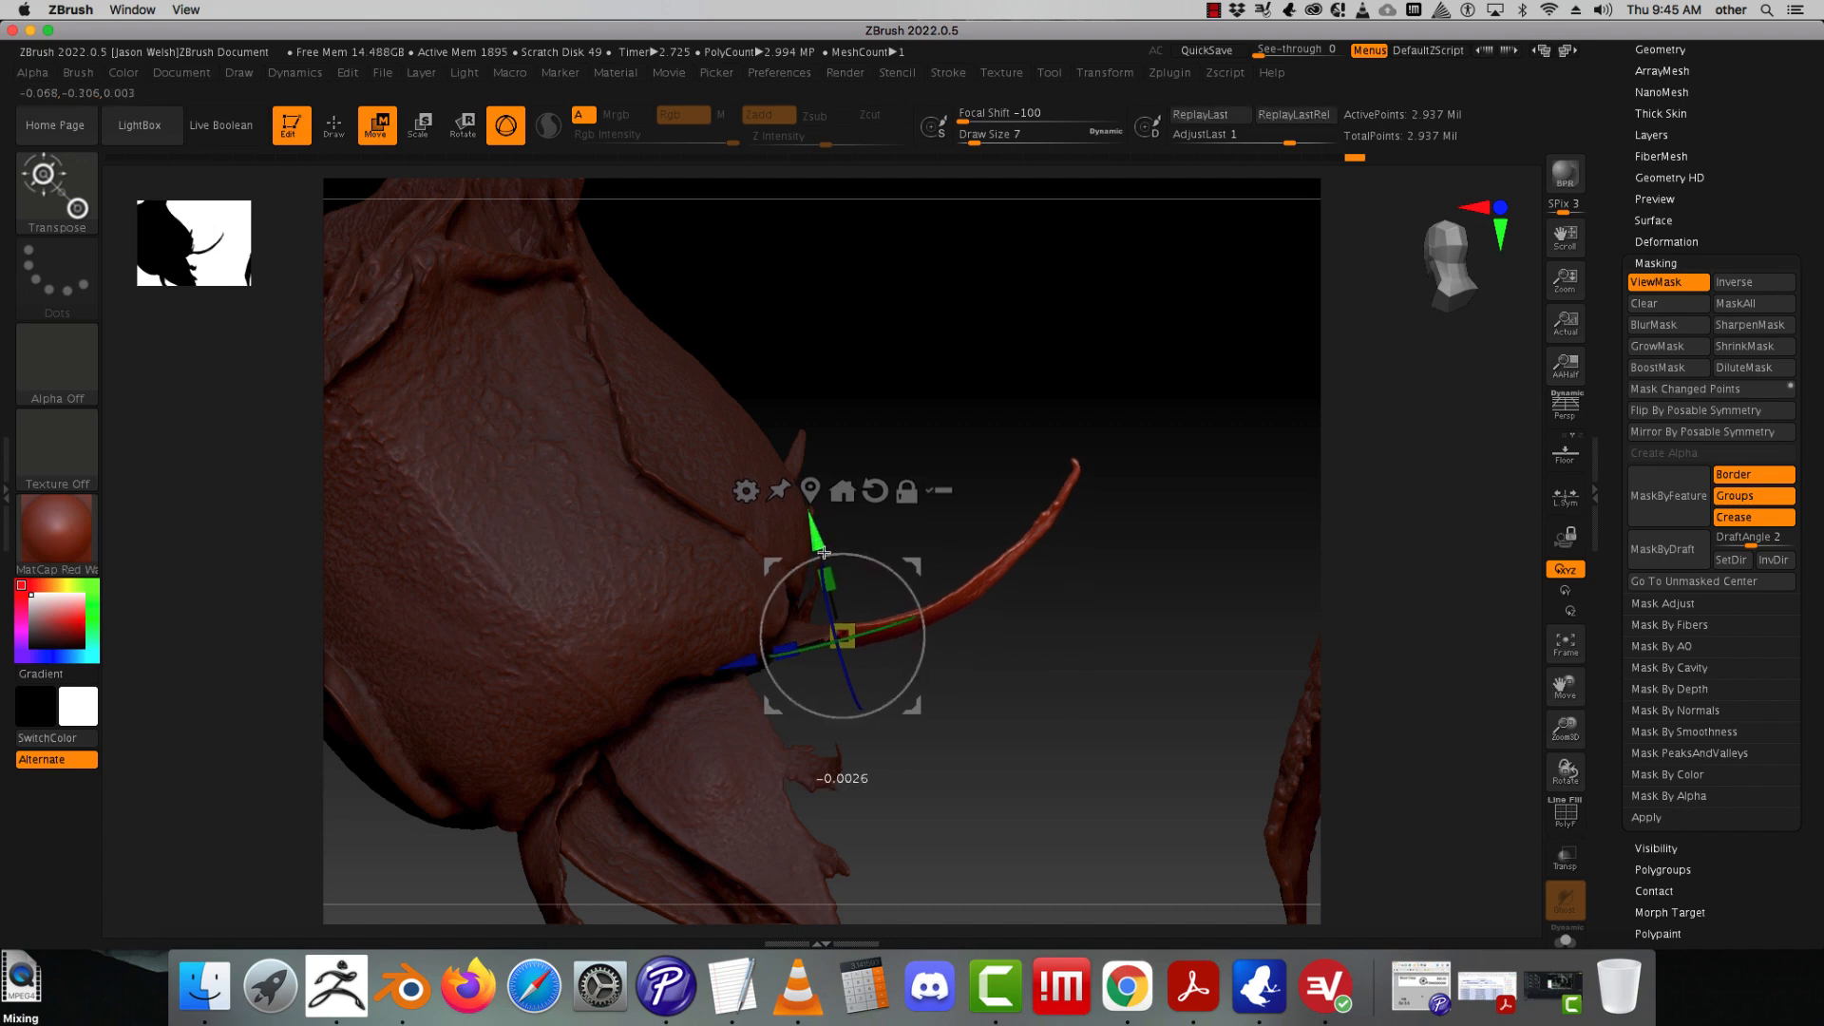
mouse_move(1026, 668)
mouse_down()
mouse_move(1014, 745)
mouse_move(1038, 753)
mouse_move(1034, 643)
mouse_move(1015, 715)
mouse_move(1042, 647)
mouse_move(1030, 670)
mouse_up()
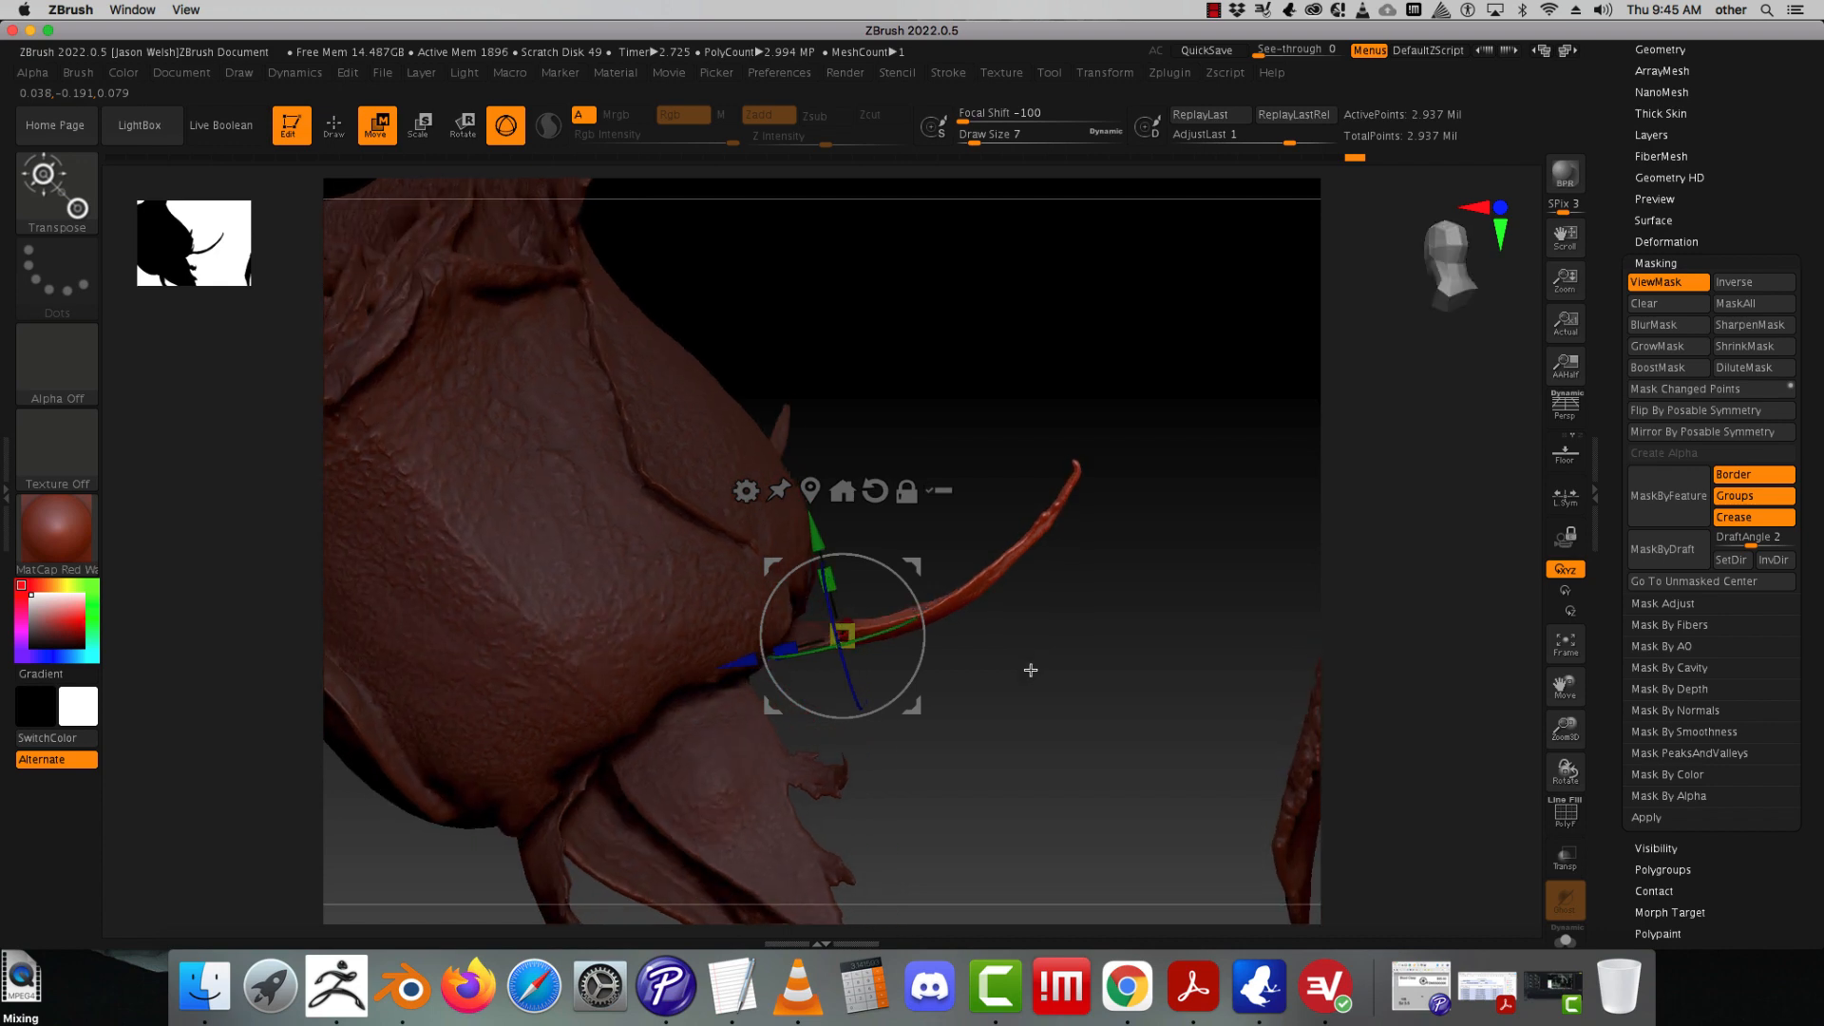
- Clear the mask, lasso a new mask over the curved sepal and blur its edge
click(1670, 313)
key(ctrl)
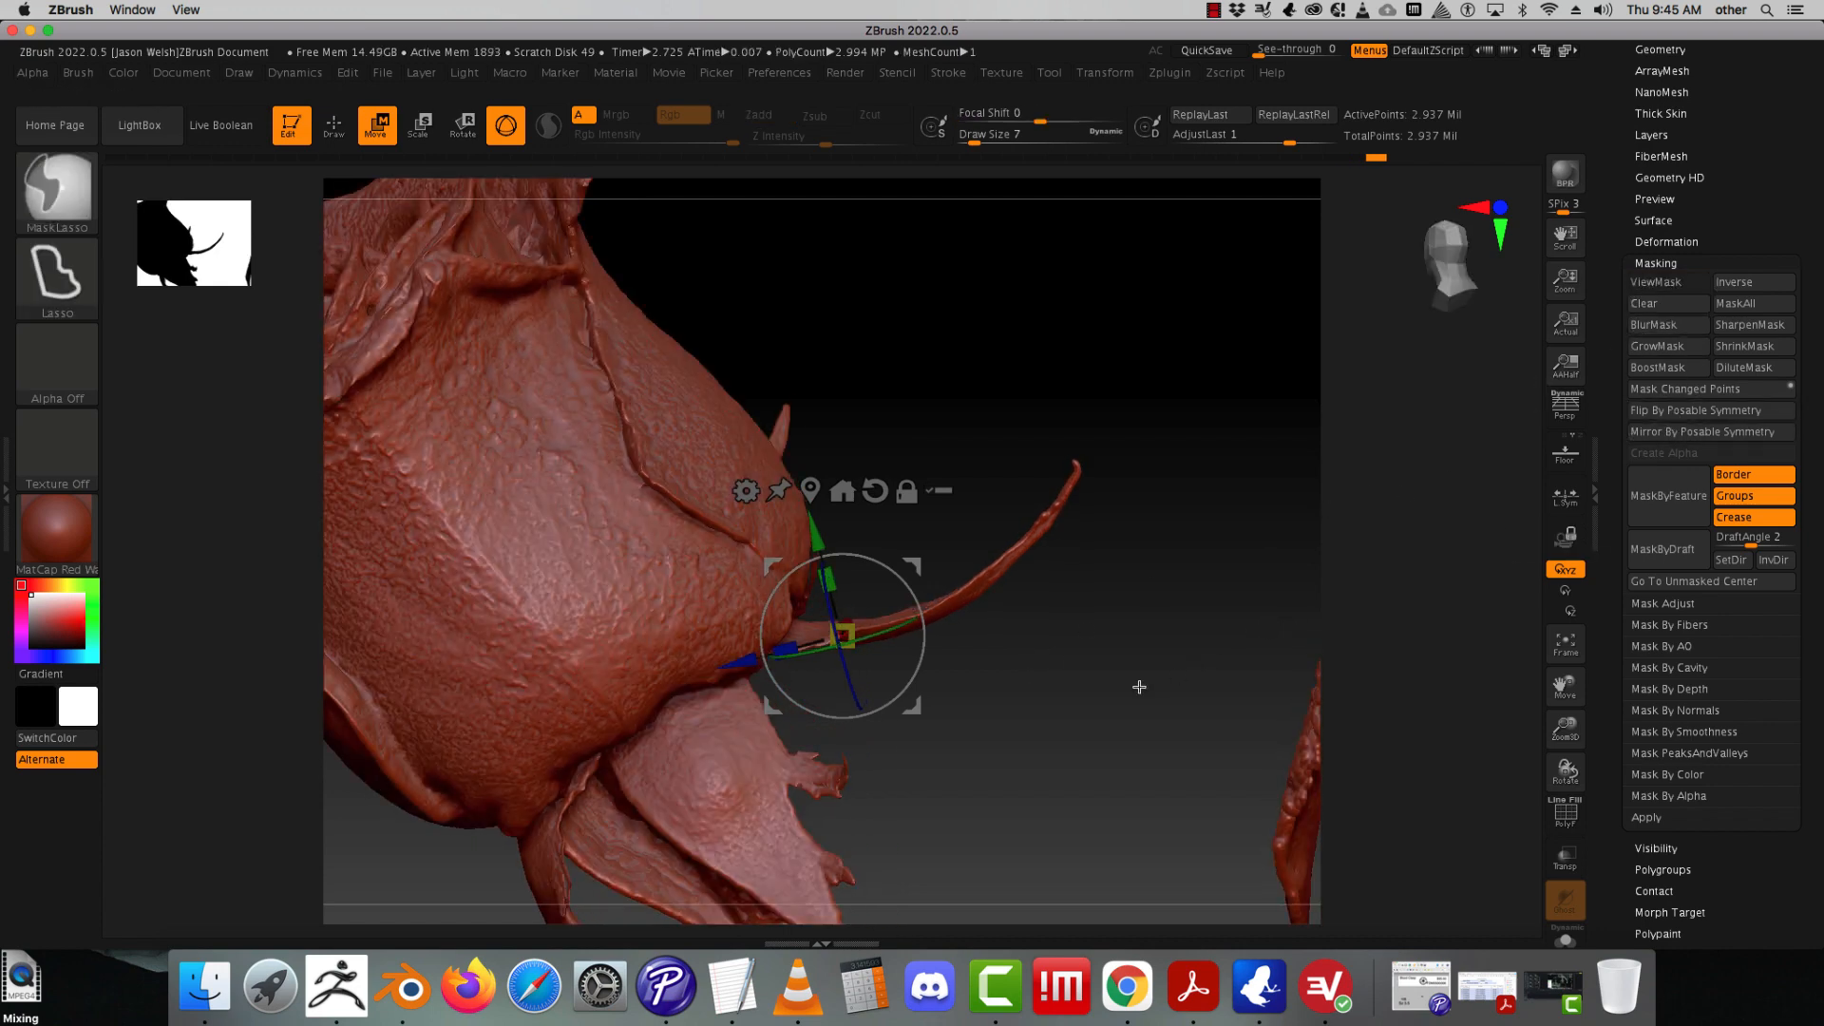
mouse_move(1034, 725)
ctrl+mouse_down()
mouse_move(1130, 608)
mouse_move(1140, 475)
mouse_move(988, 442)
mouse_move(806, 654)
mouse_move(841, 696)
ctrl+mouse_up()
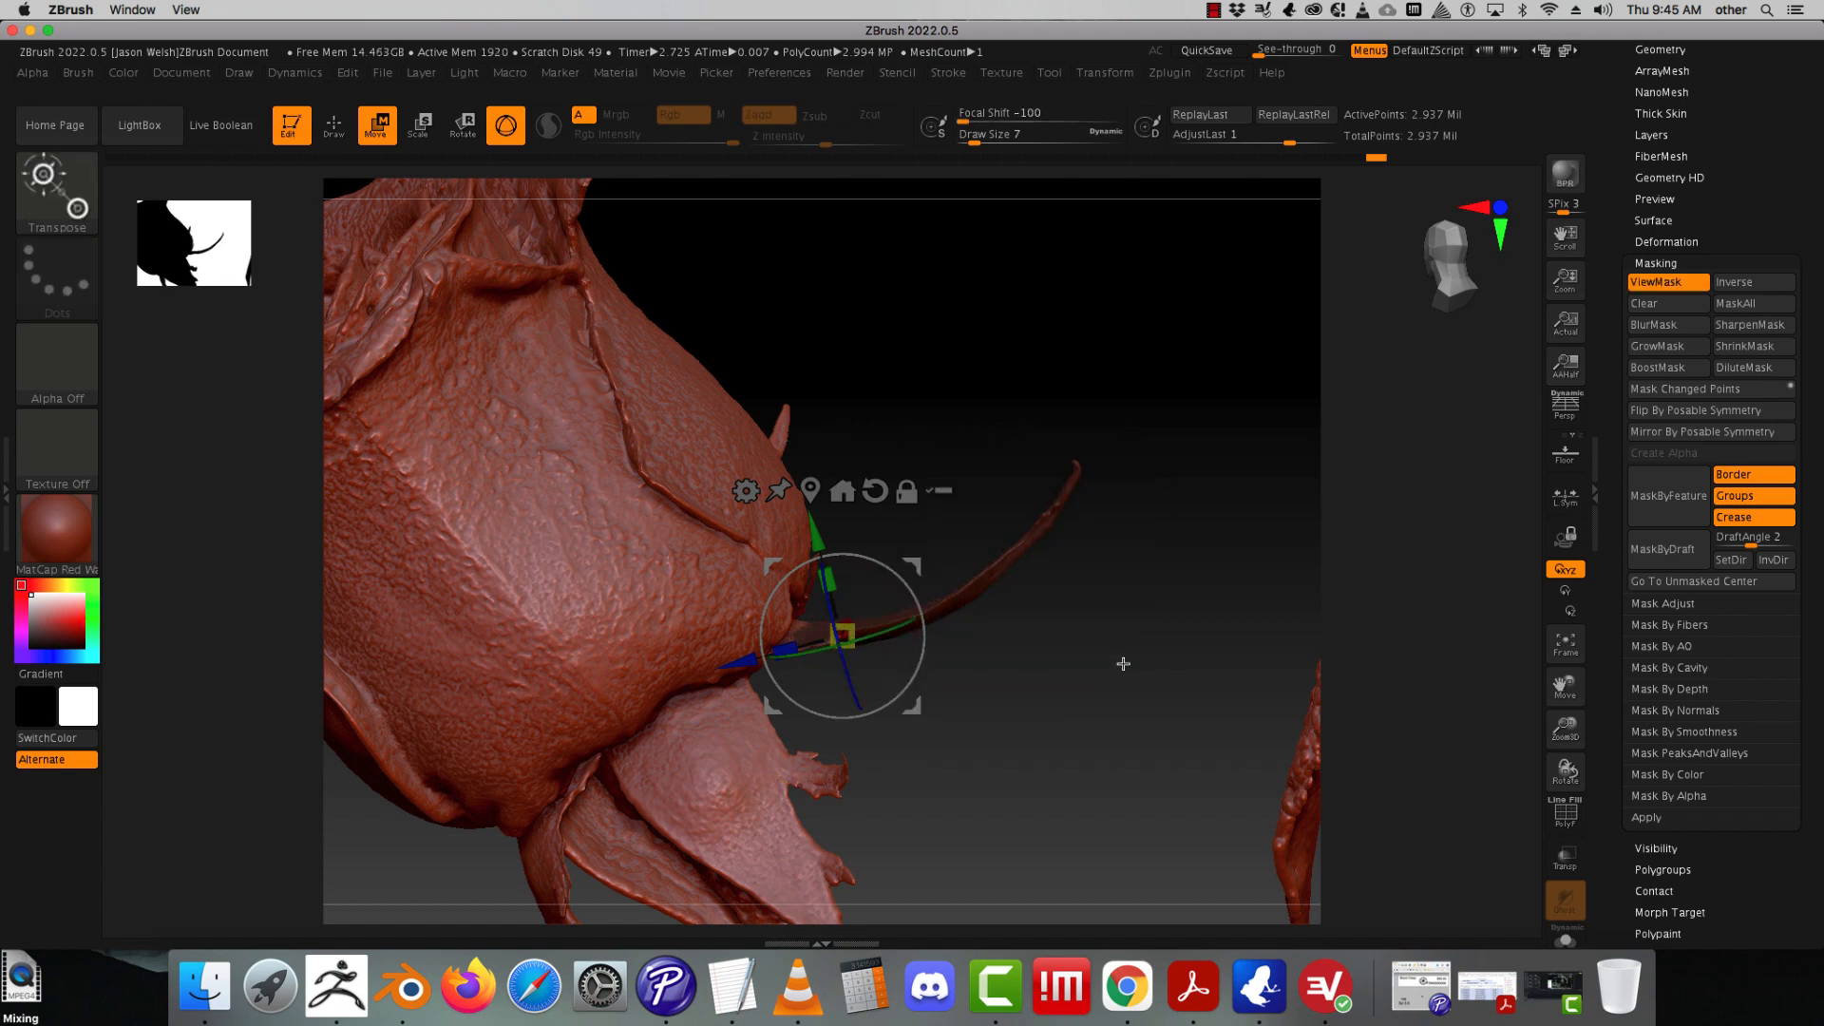
click(1665, 327)
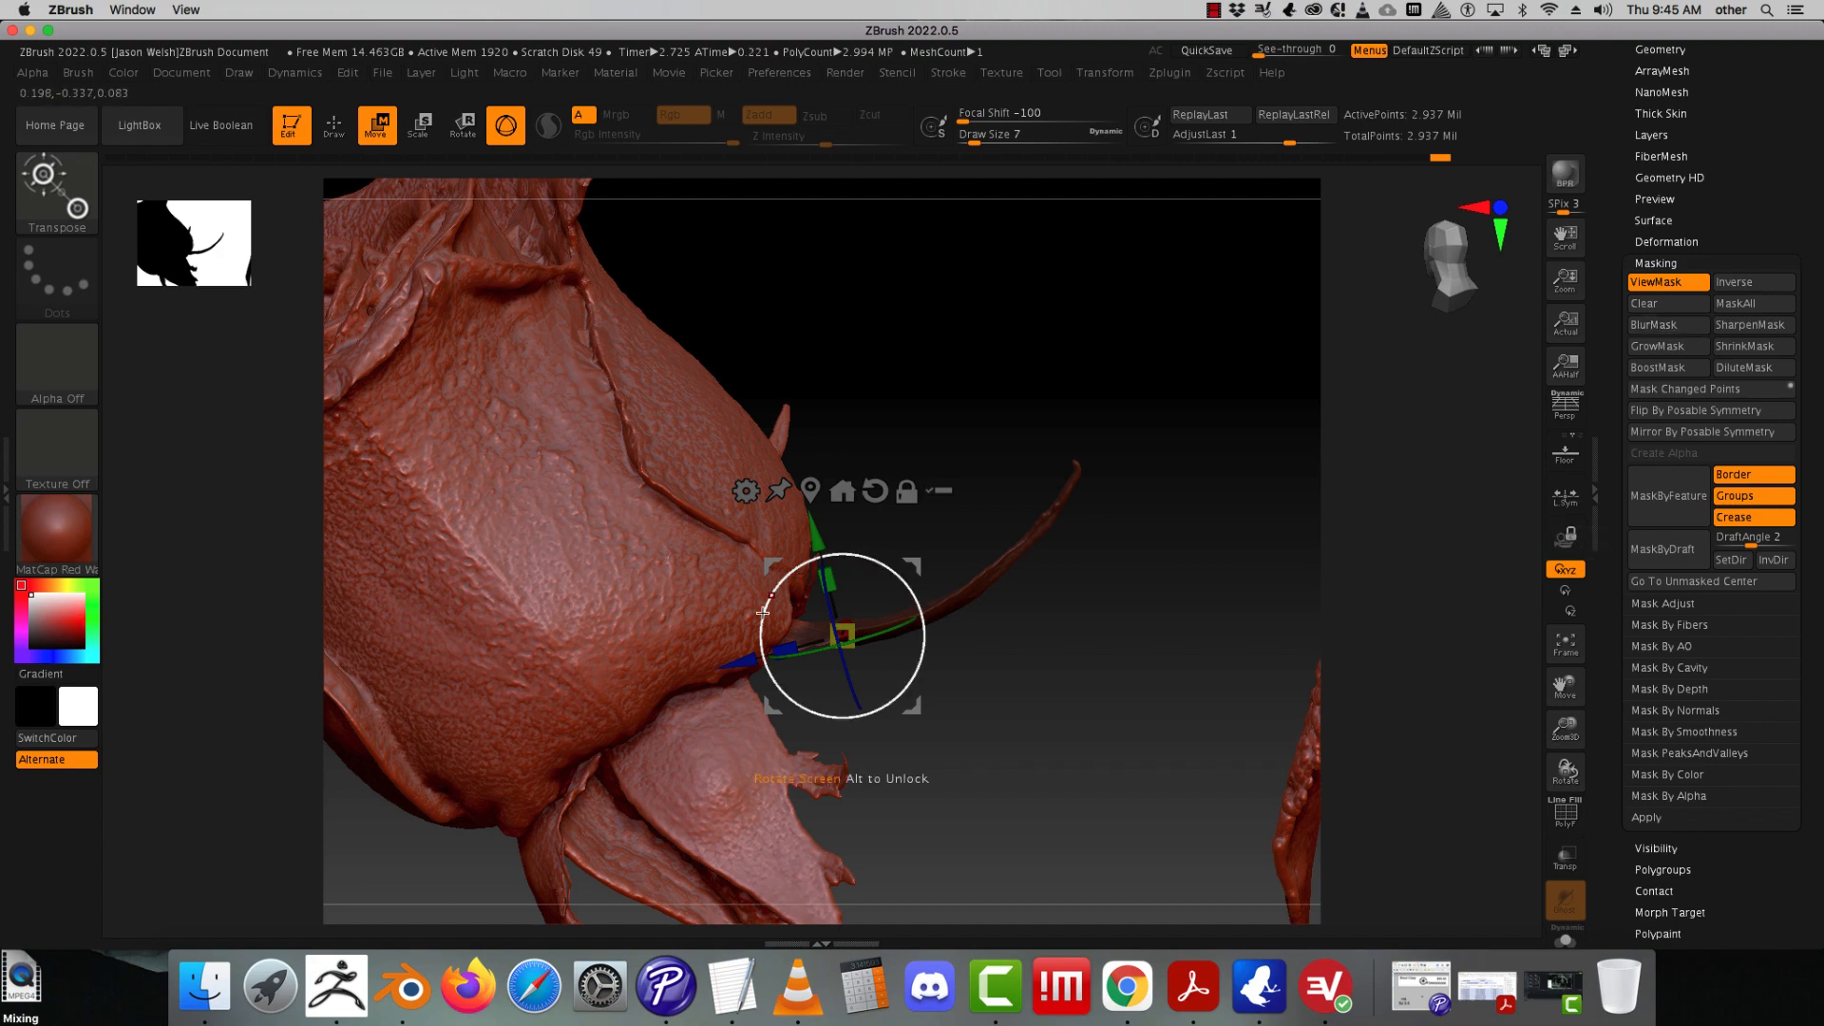
- Undo the shift of the bloom and move only the gizmo pivot inward to the sepal's attachment point
drag(988, 338, 995, 385)
drag(747, 643, 725, 642)
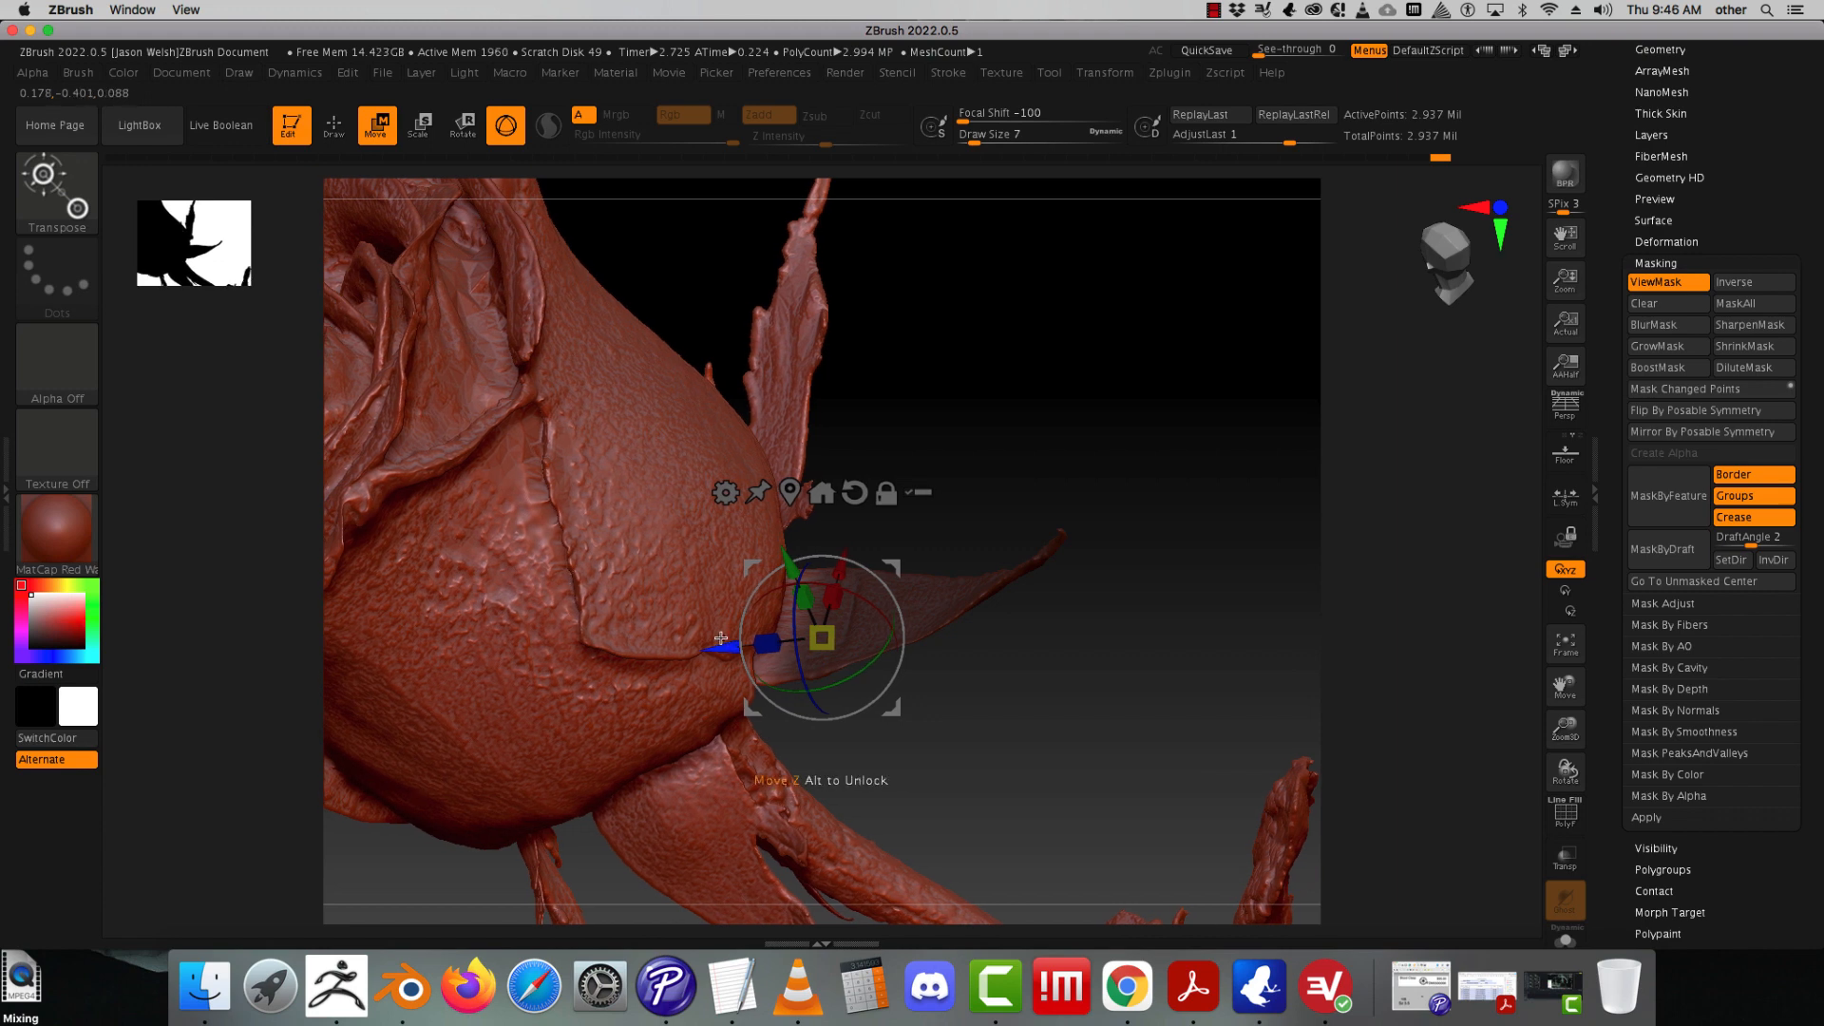
key(ctrl+z)
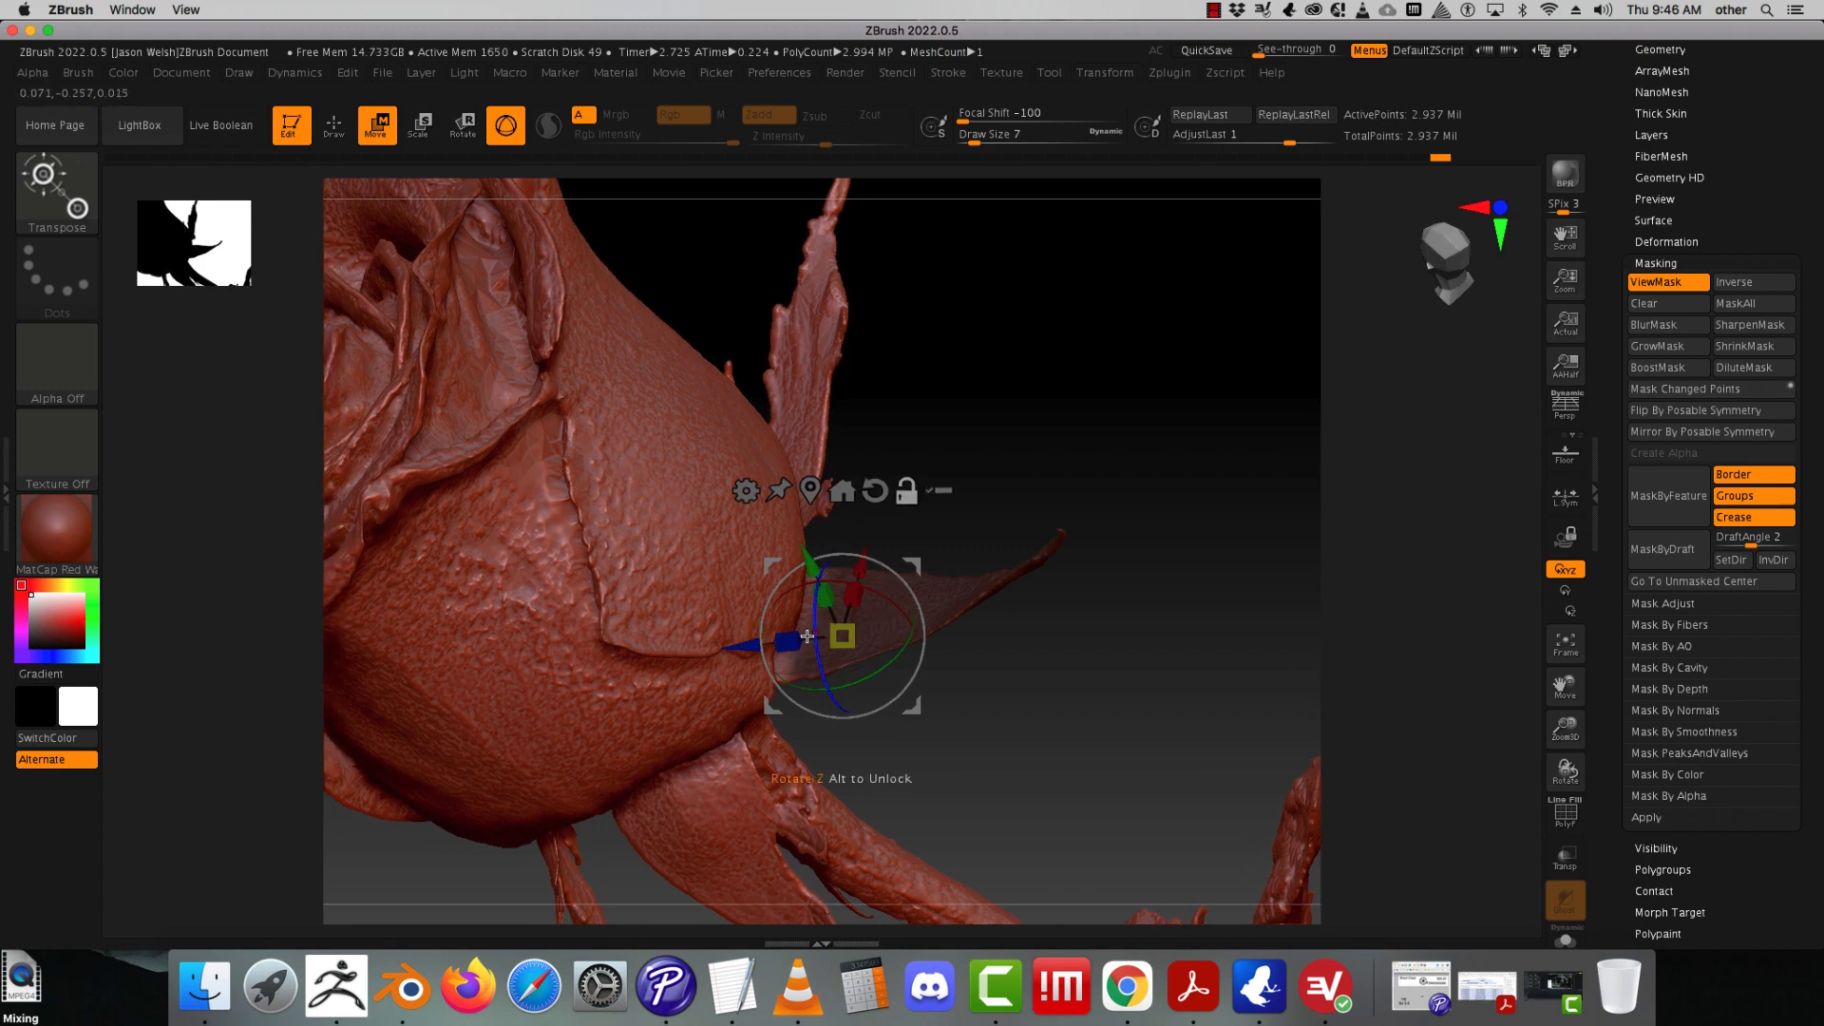
drag(746, 643, 721, 643)
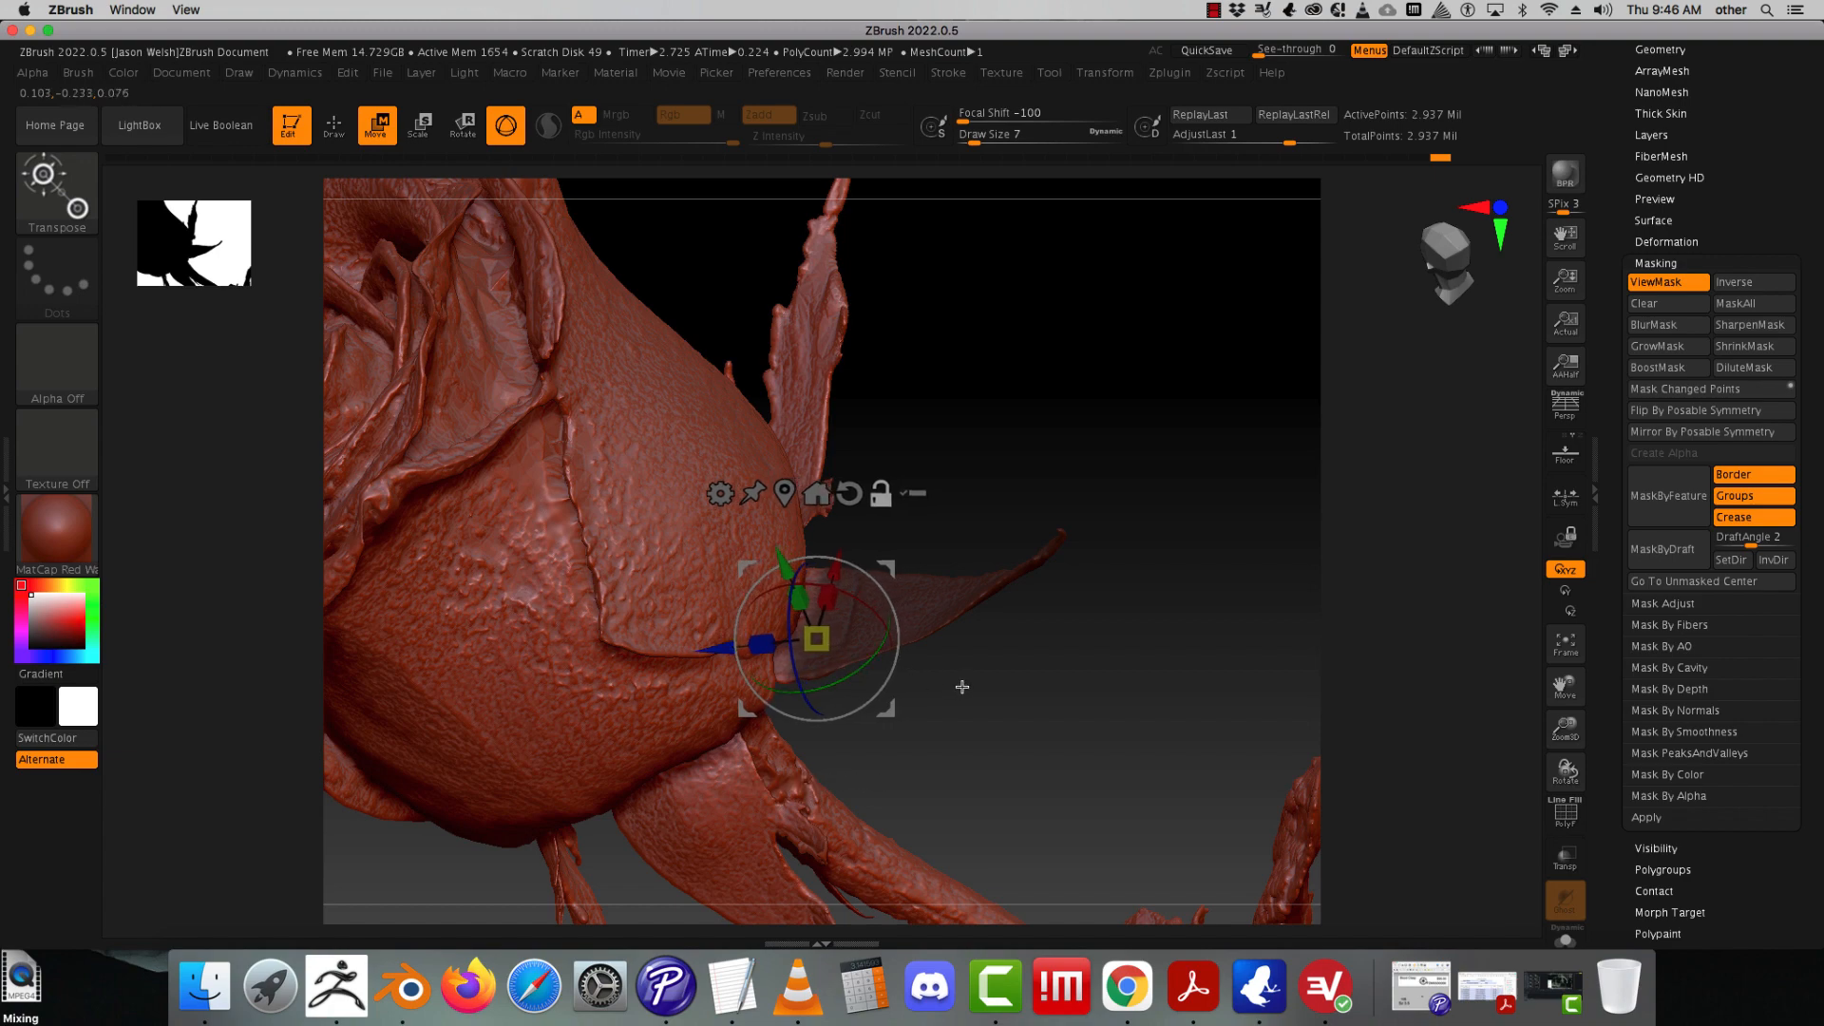
- Rotate the unmasked rose around the sepal's attachment point and nudge it slightly to refine the joint
drag(1019, 680, 1022, 586)
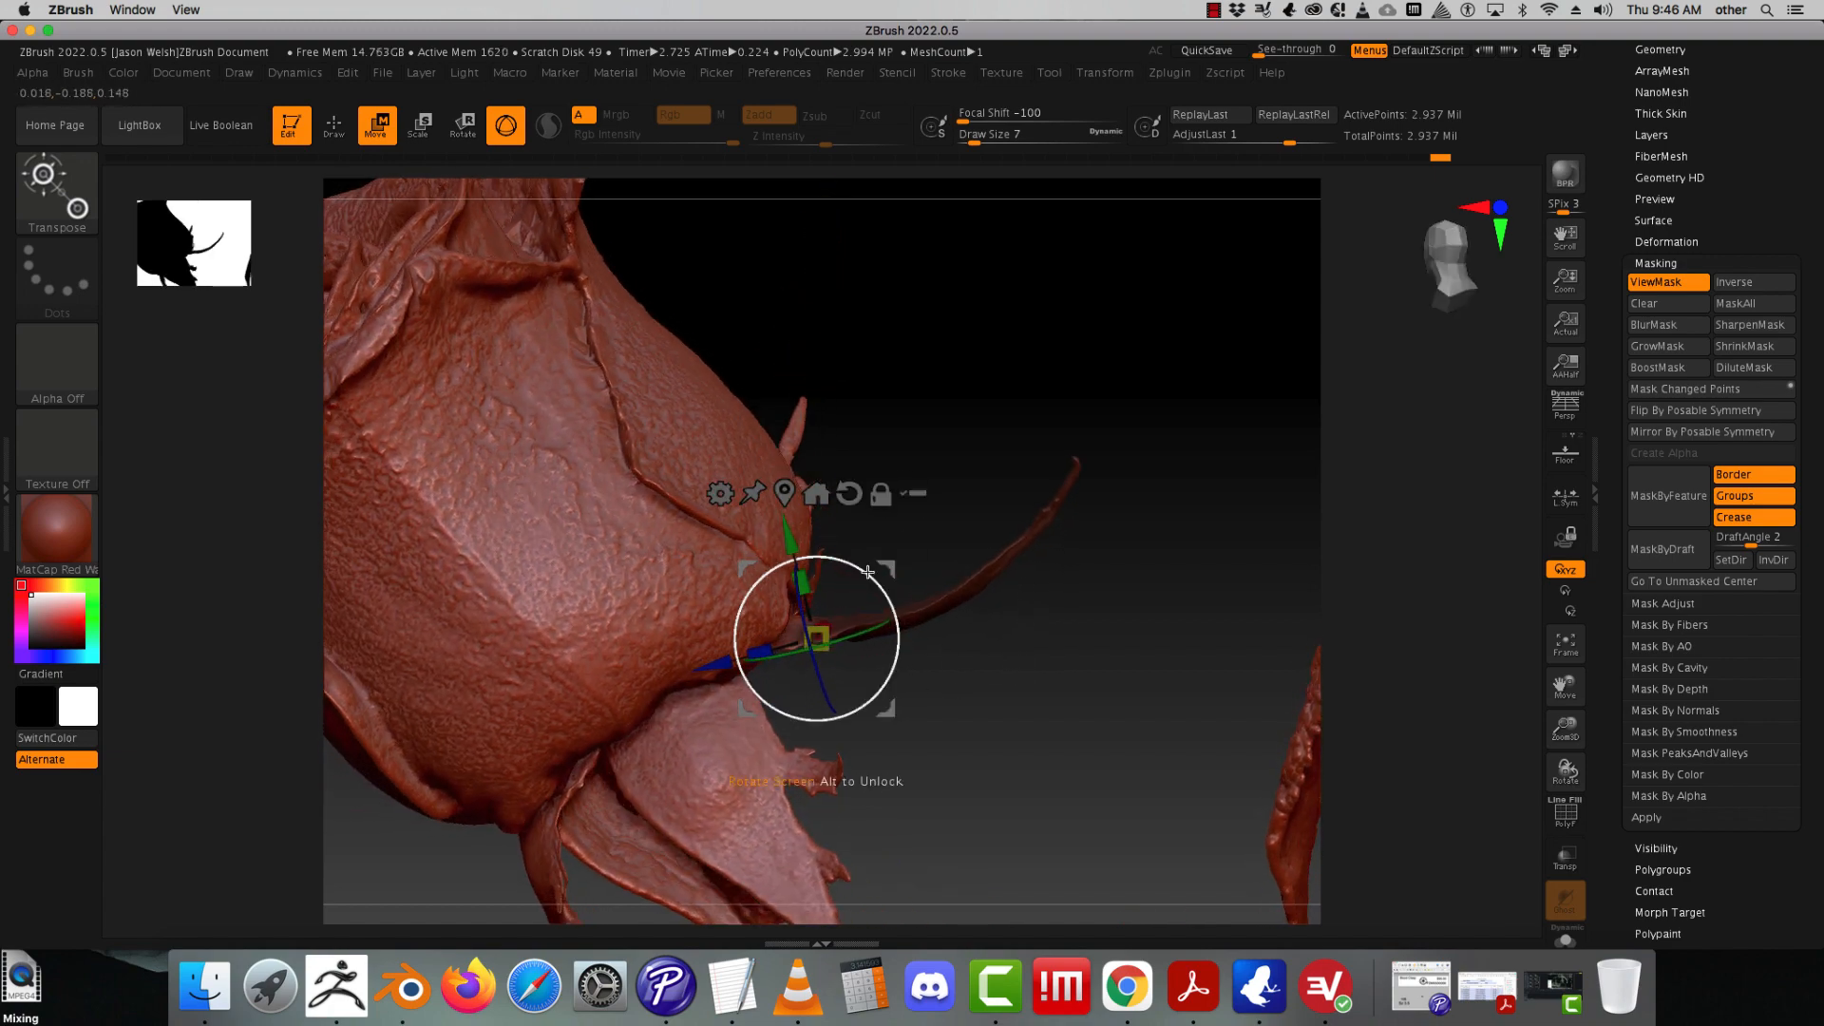
drag(864, 574, 853, 558)
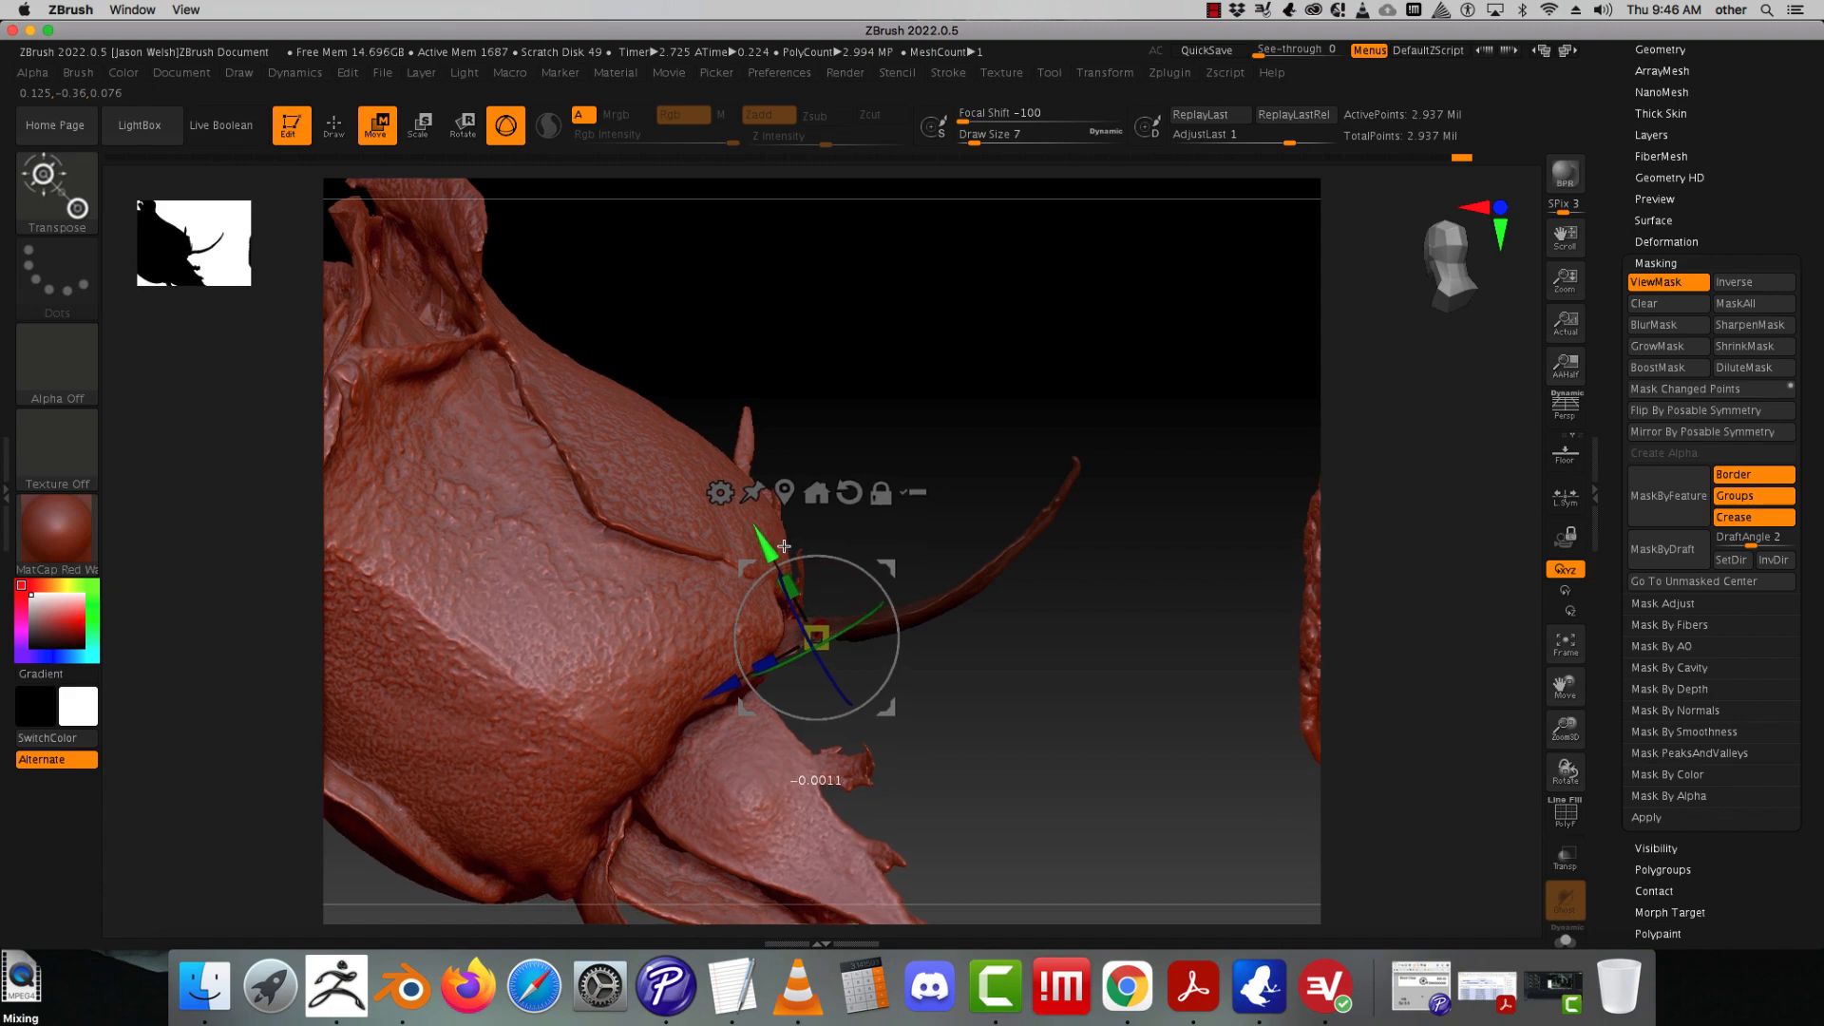
mouse_move(788, 549)
mouse_down()
mouse_move(1020, 667)
mouse_move(1010, 716)
mouse_move(1010, 557)
mouse_move(969, 582)
mouse_move(1022, 643)
mouse_move(1022, 692)
mouse_move(932, 578)
mouse_up()
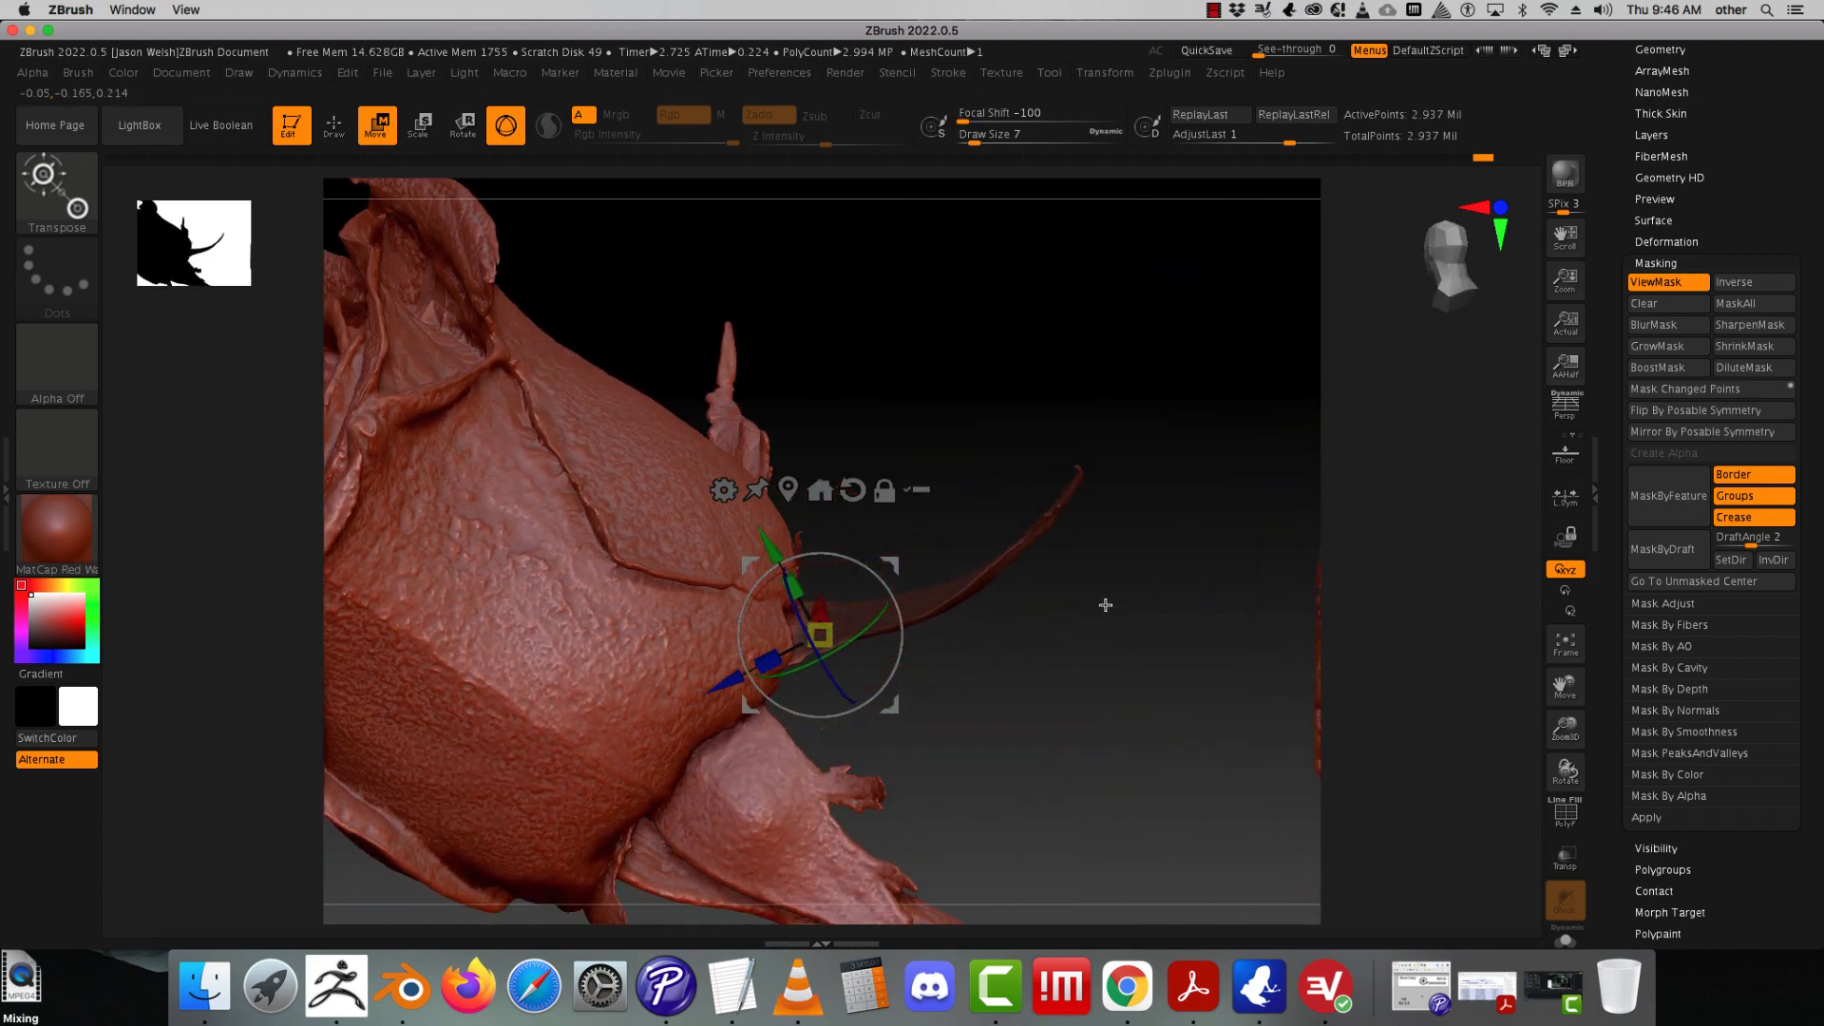
- Unlock the gizmo, shift its pivot outward from the bloom to the middle of the curved sepal, and lock it again
key(ctrl+h)
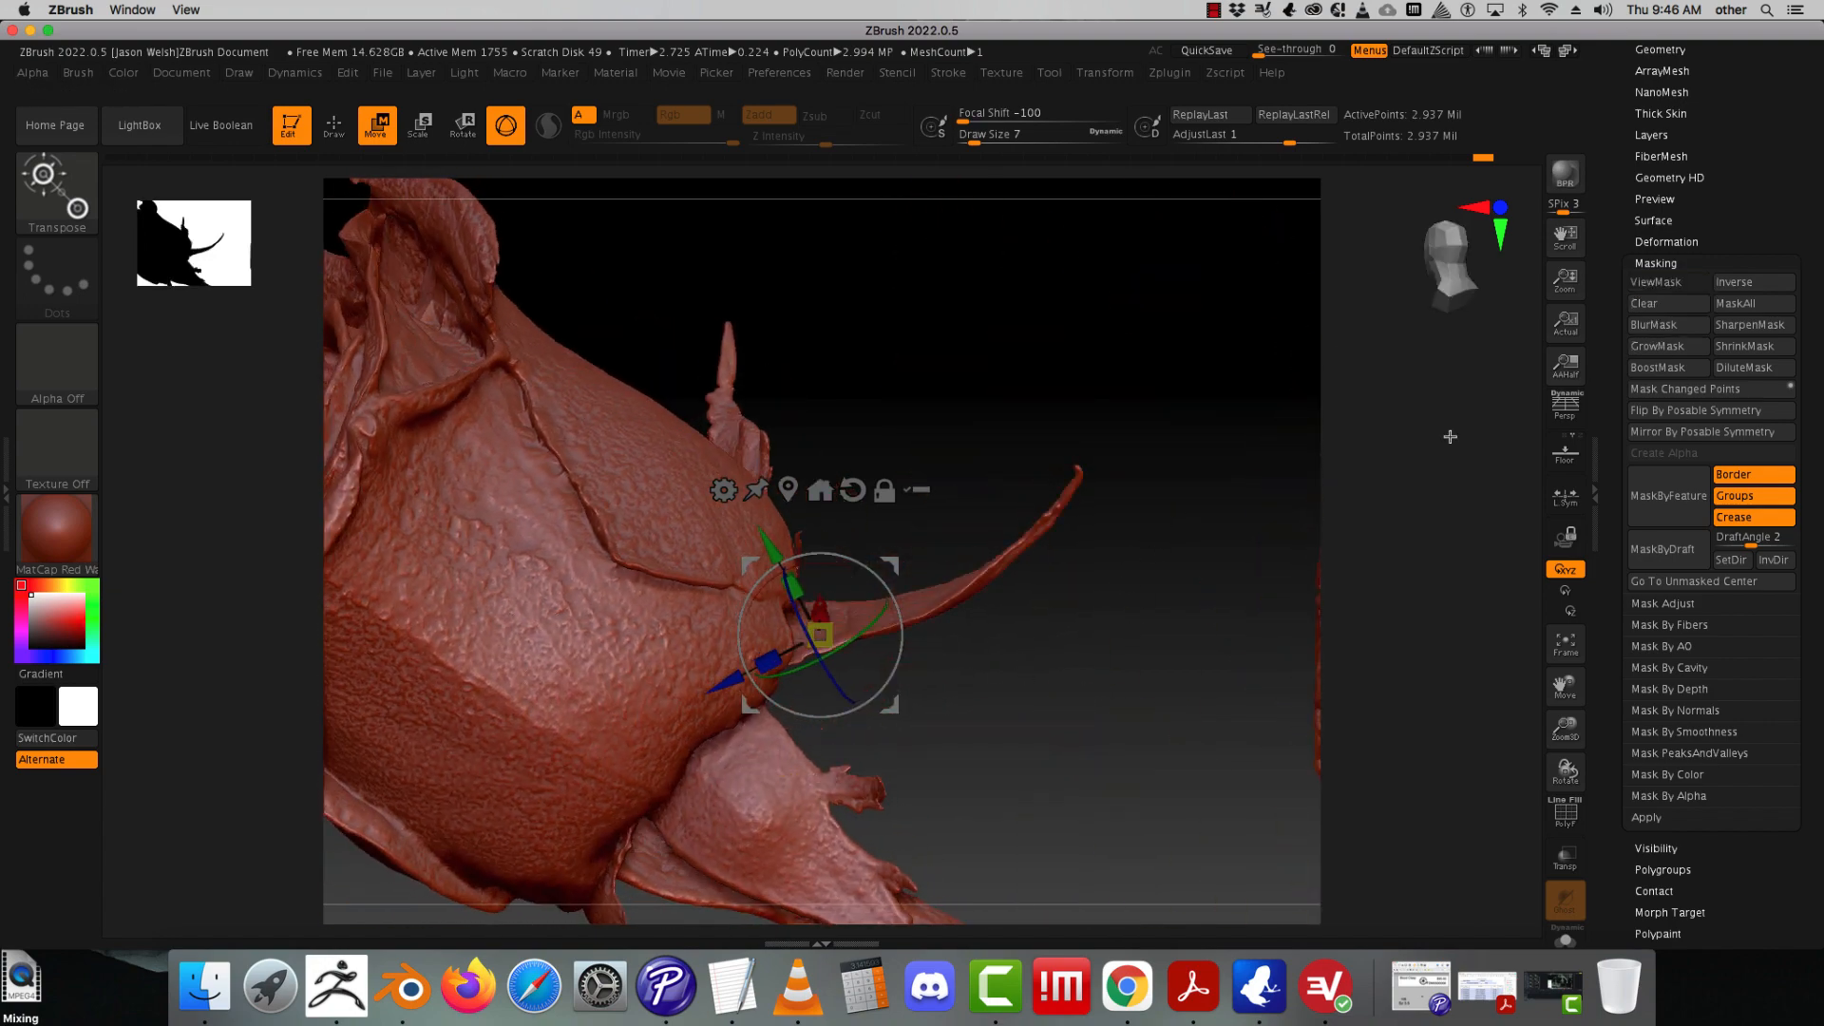
mouse_move(1147, 594)
ctrl+mouse_down()
mouse_move(1152, 566)
mouse_move(1036, 446)
mouse_move(898, 656)
mouse_move(997, 700)
mouse_move(1004, 646)
ctrl+mouse_up()
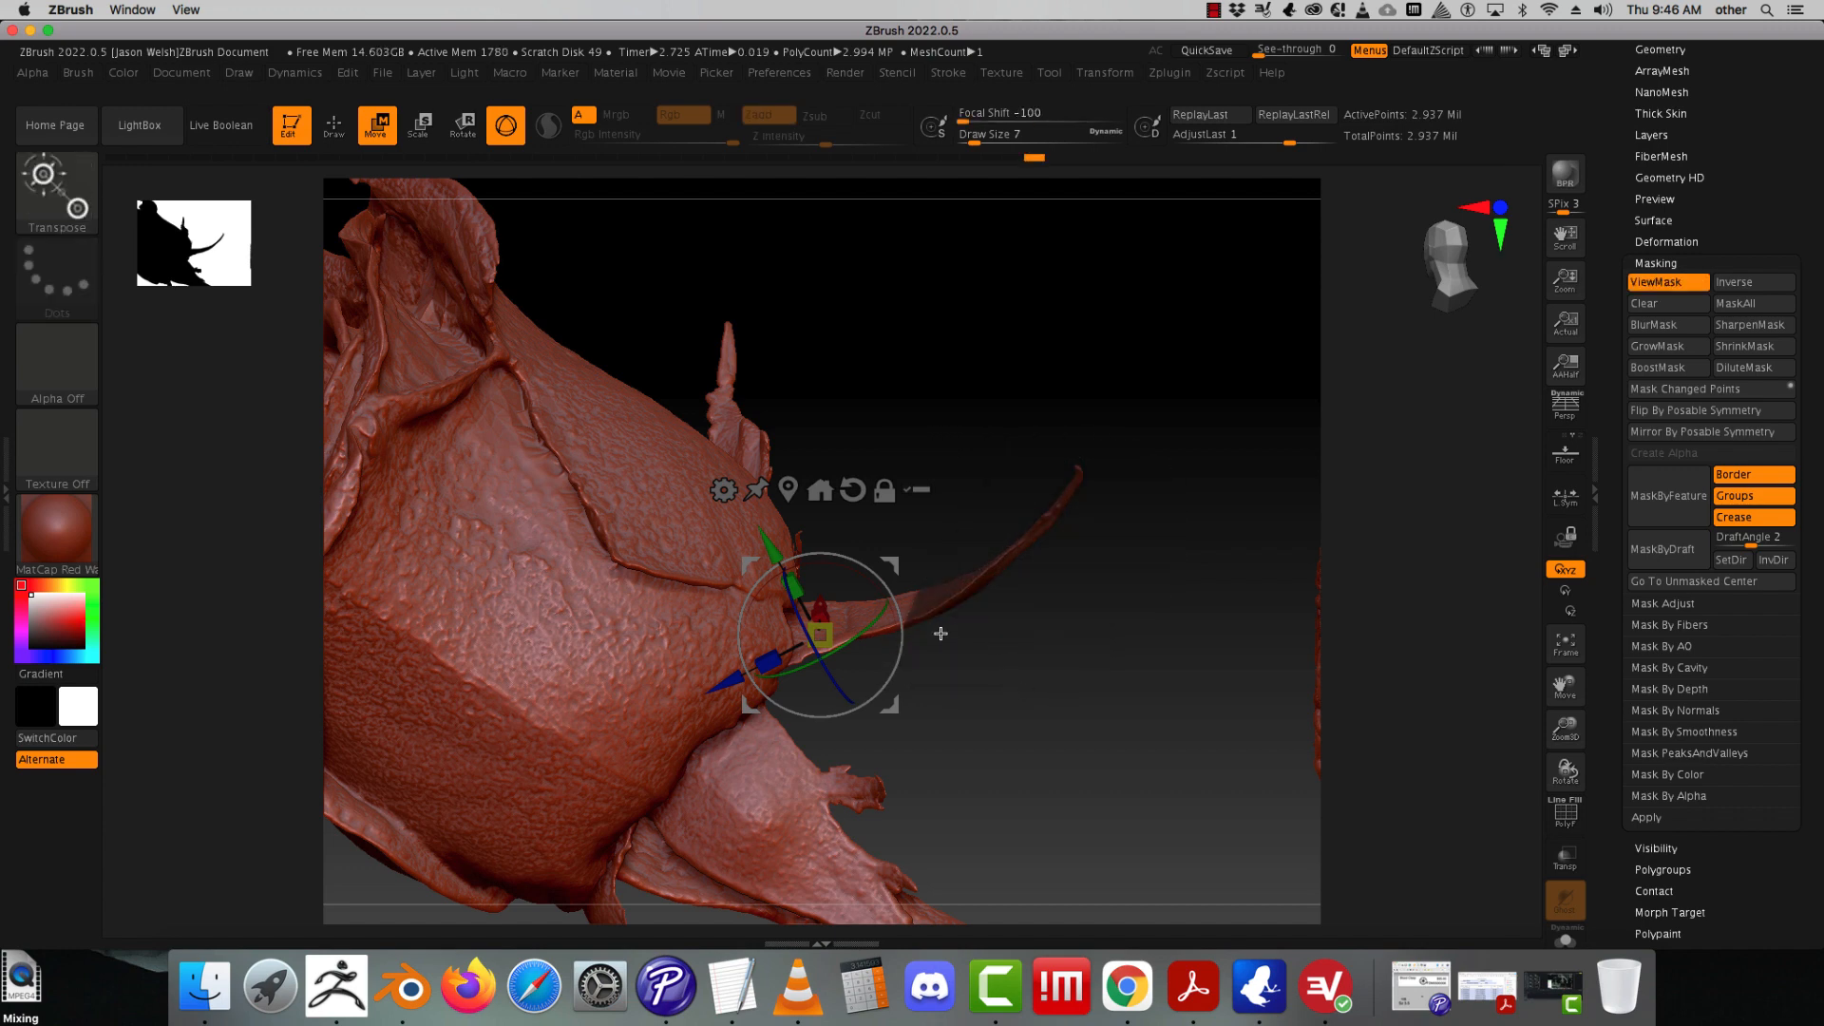
click(883, 491)
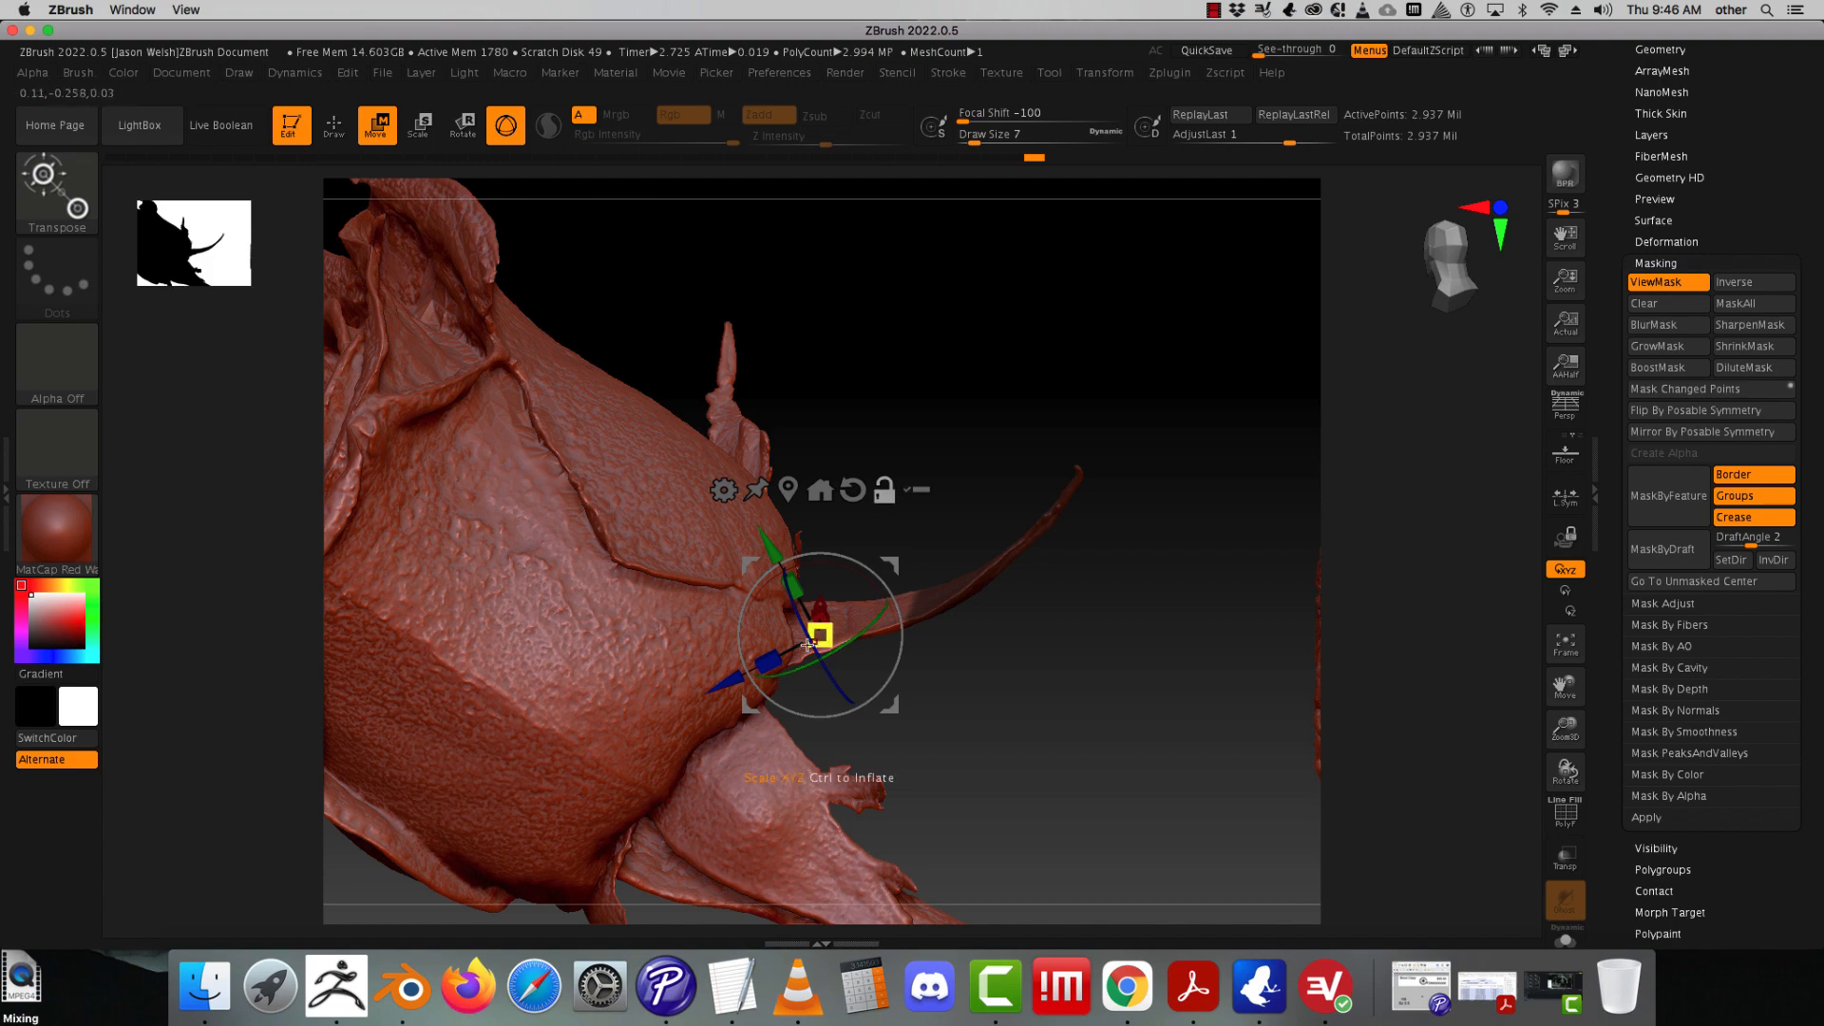
drag(778, 699, 870, 653)
drag(1161, 579, 1130, 665)
drag(950, 514, 996, 340)
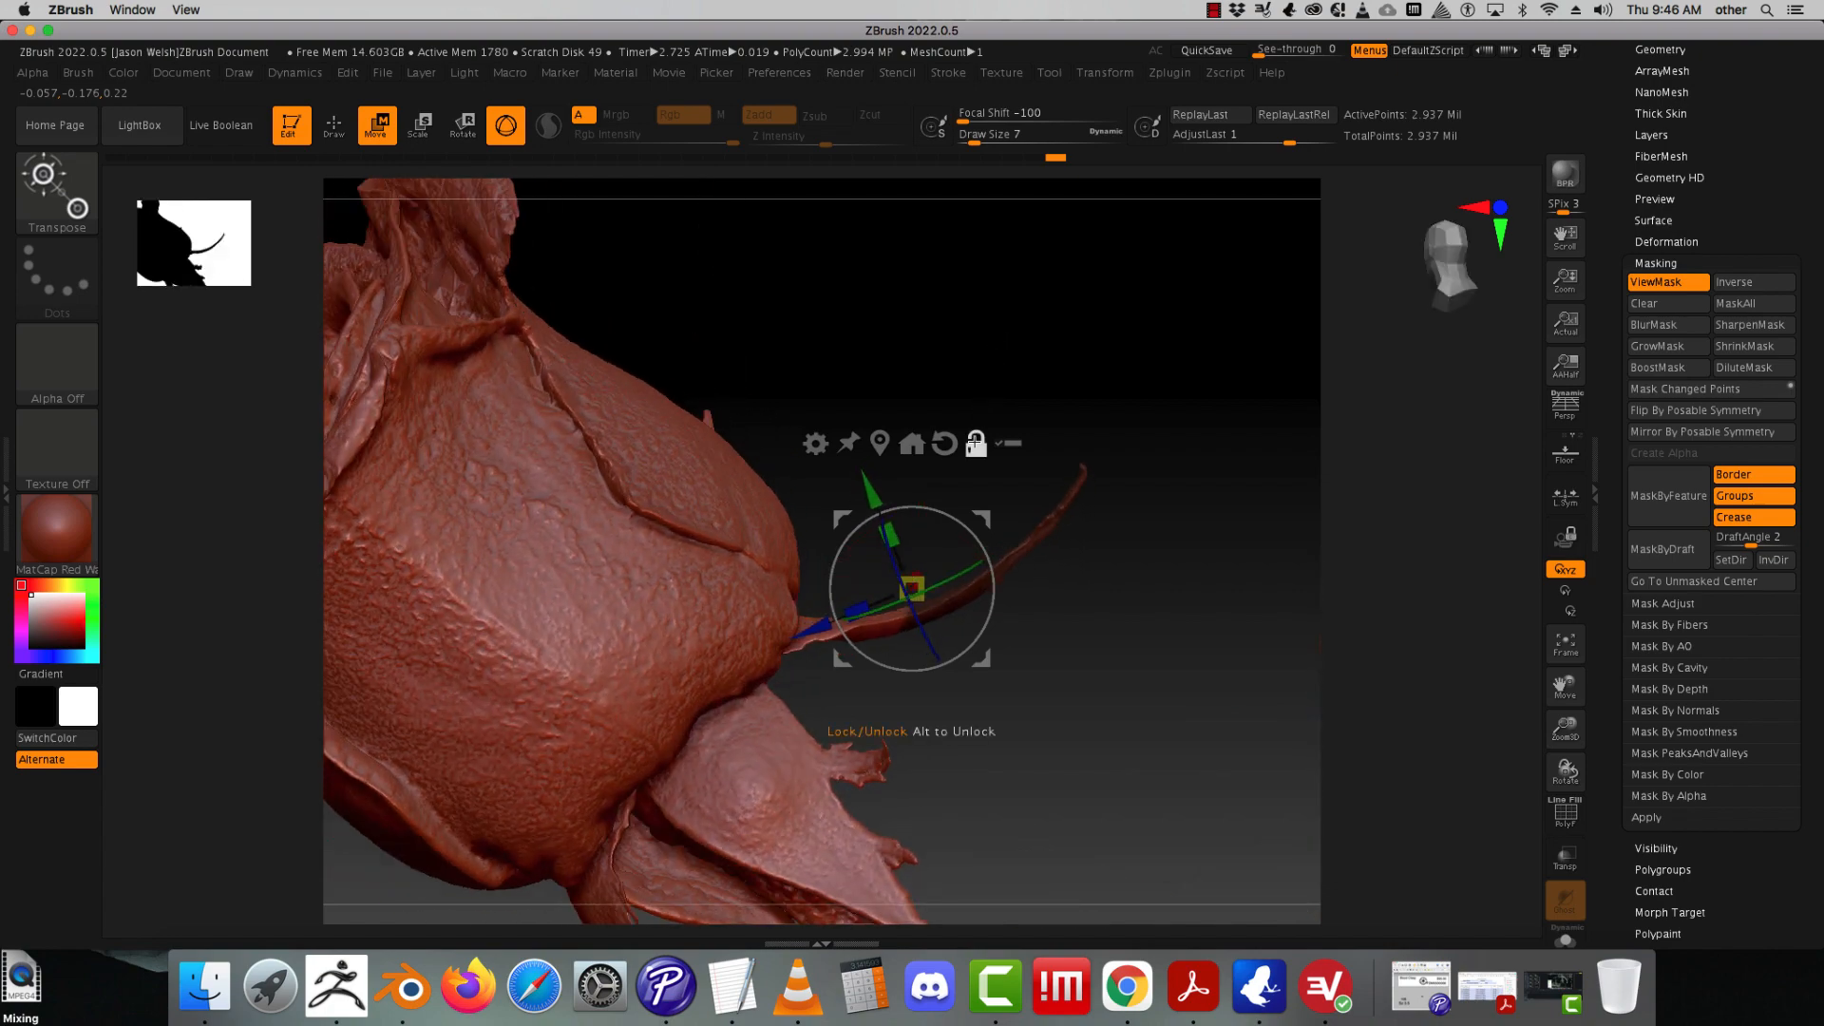
- Turn and shift the unmasked rose slightly around the new mid-sepal pivot, checking the joint with the mask display hidden
drag(941, 508, 933, 509)
click(1654, 282)
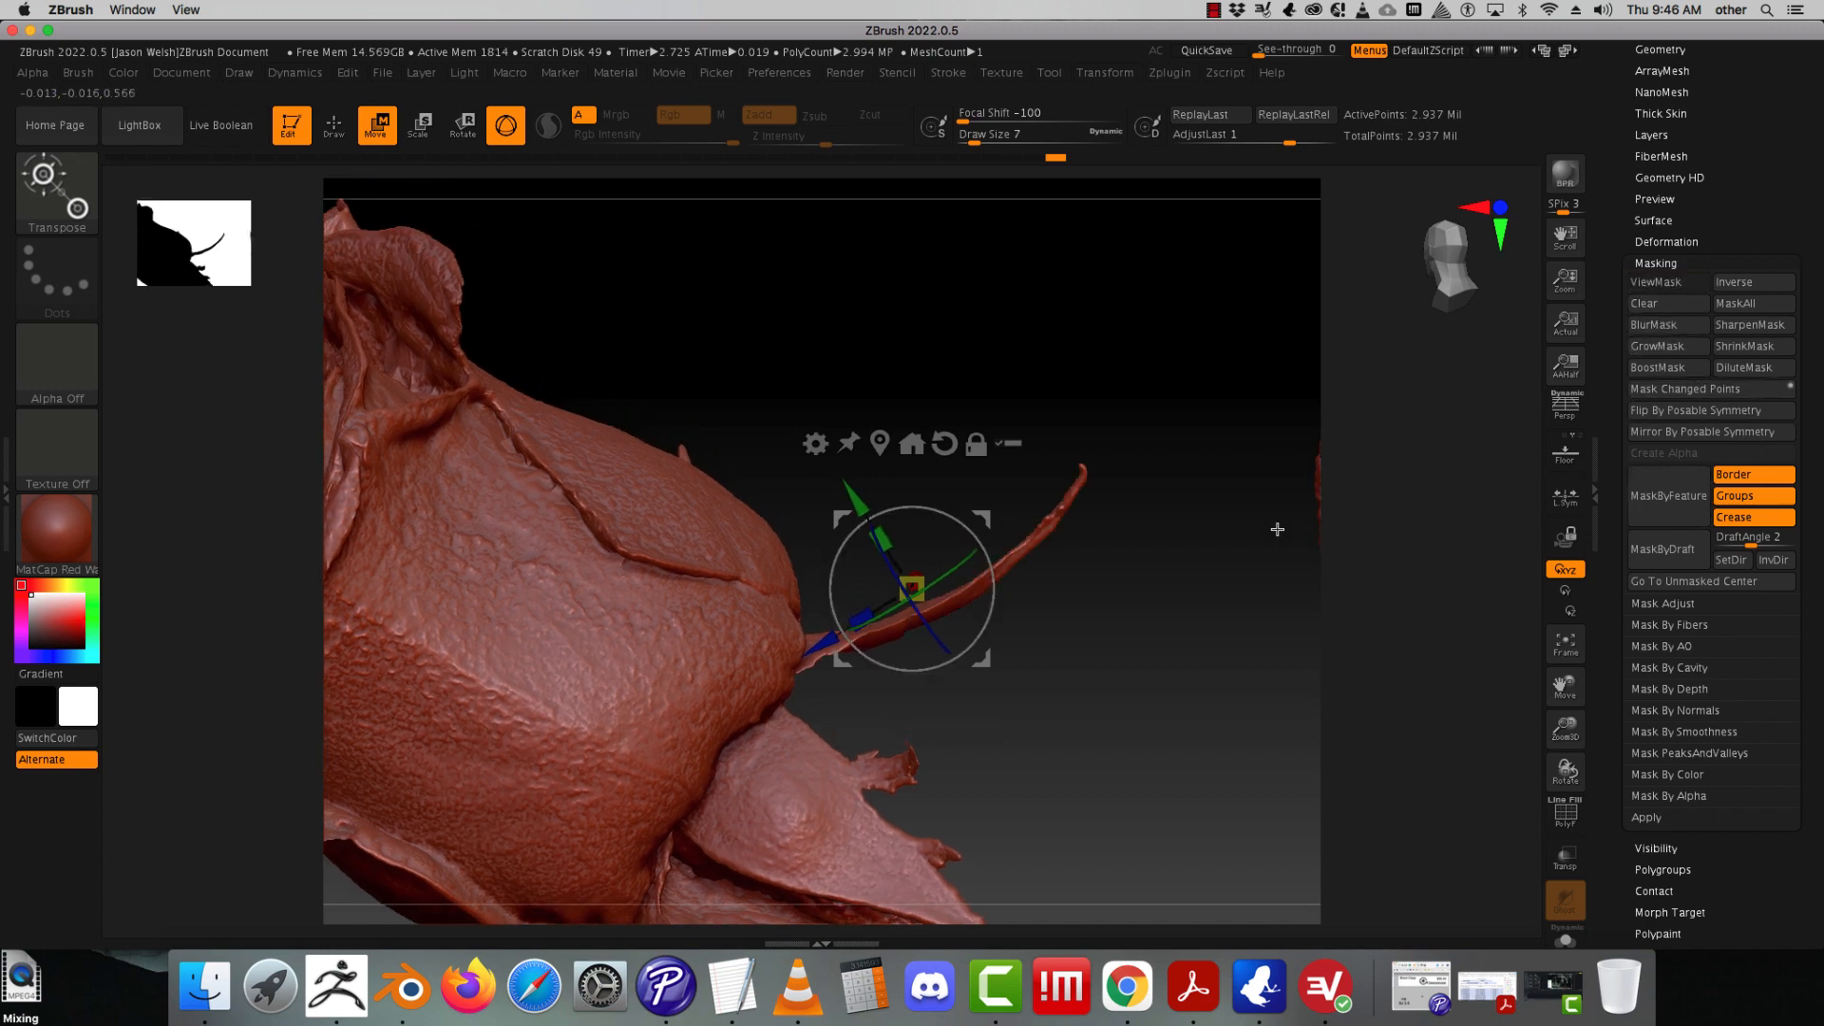
mouse_move(1155, 570)
ctrl+mouse_down()
mouse_move(1107, 611)
mouse_move(1045, 470)
mouse_move(845, 521)
mouse_move(817, 603)
mouse_move(817, 691)
mouse_move(1055, 676)
ctrl+mouse_up()
drag(823, 645, 824, 644)
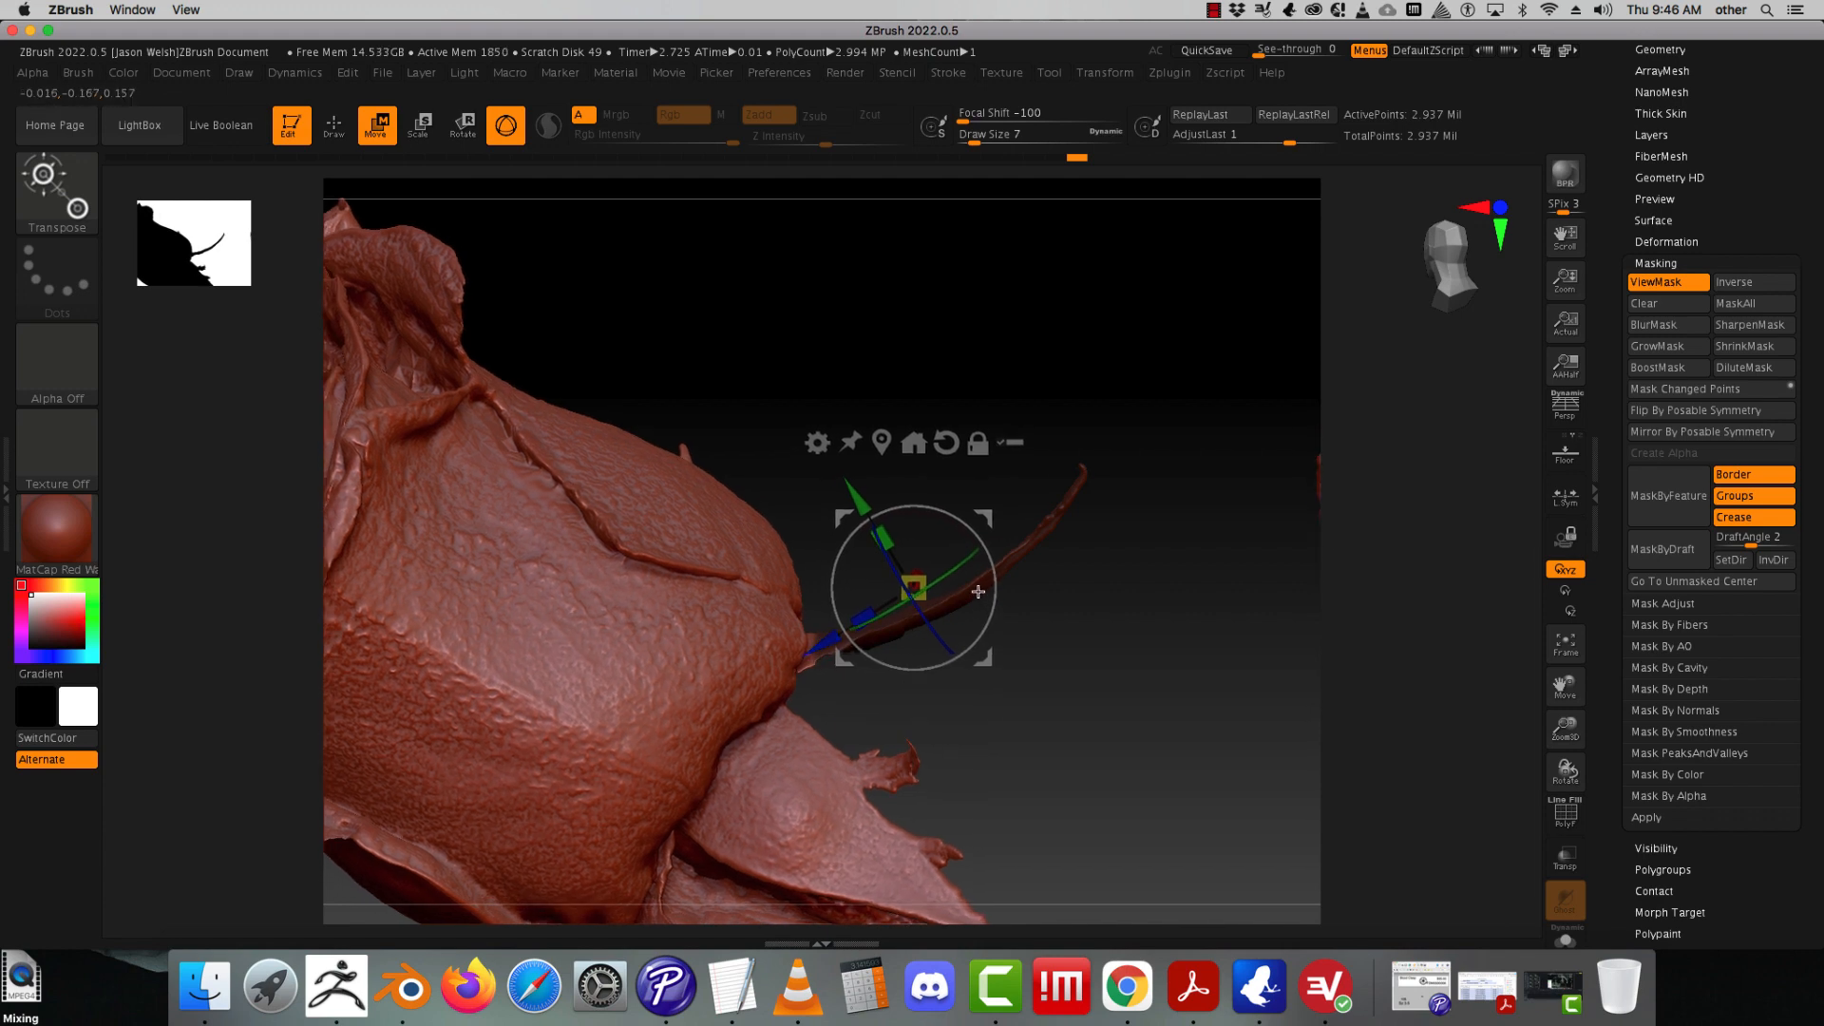
drag(995, 595, 997, 591)
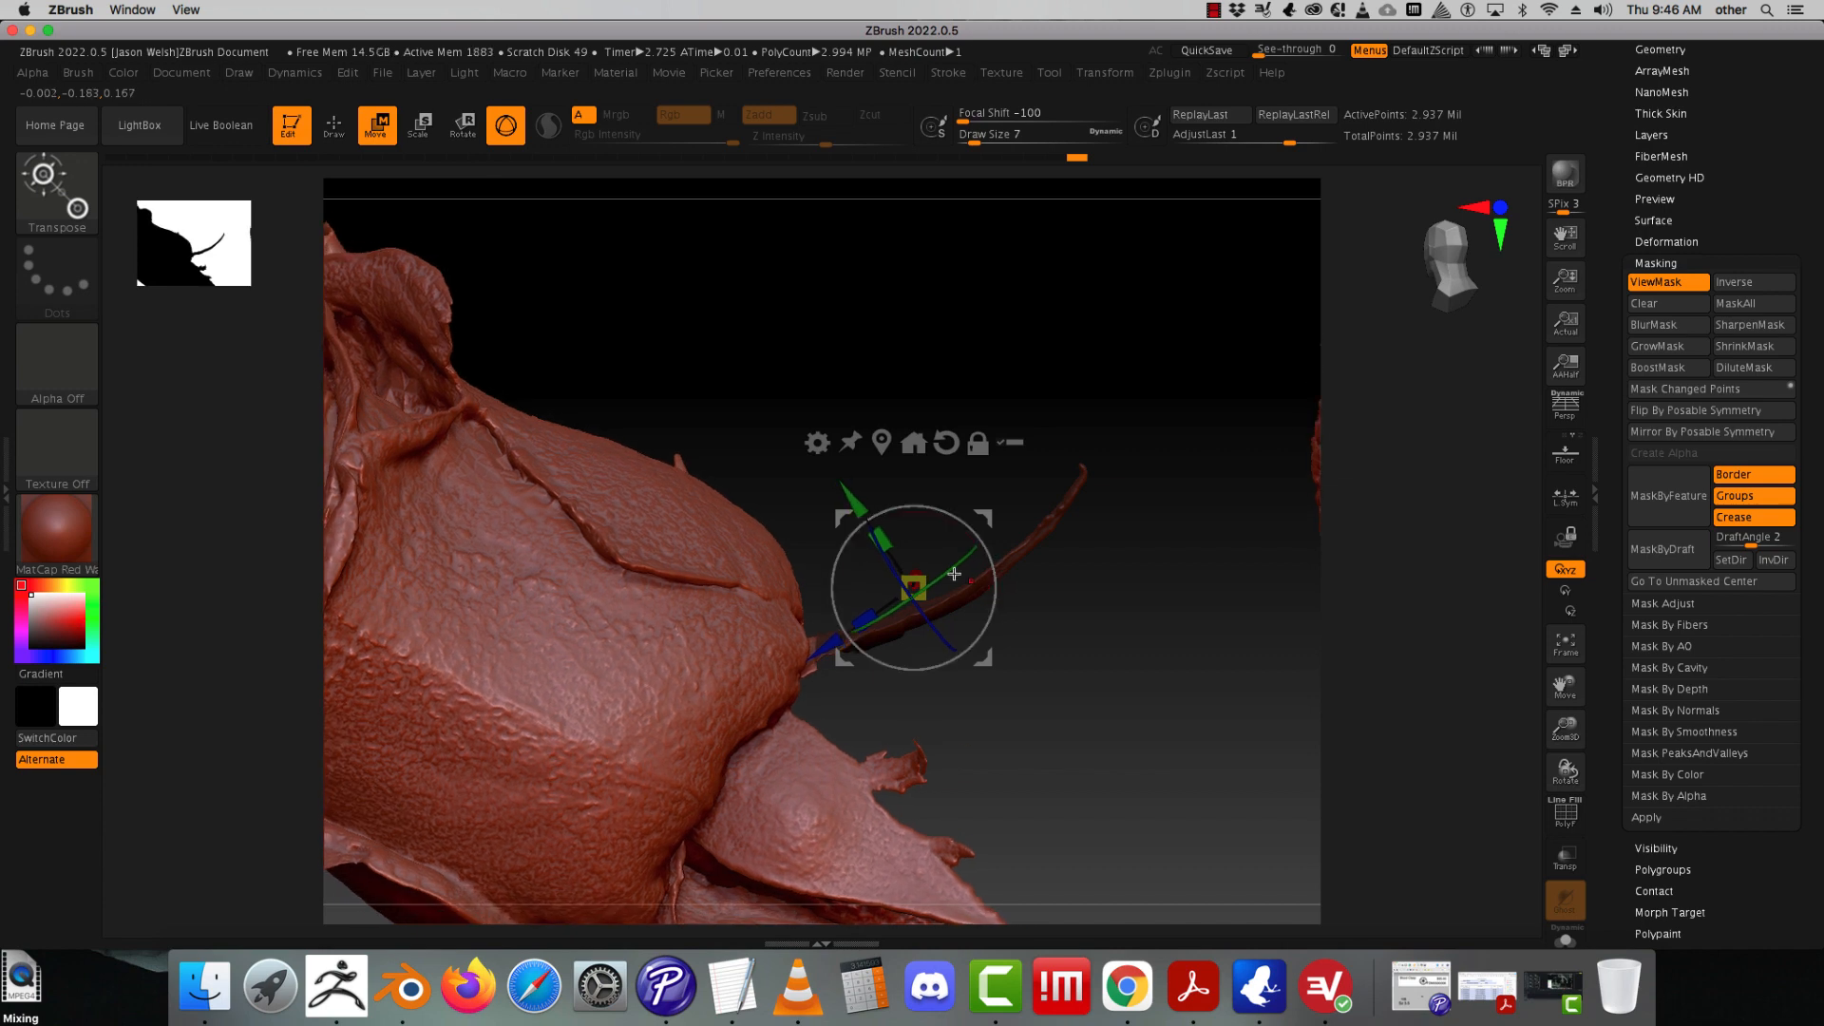
drag(858, 509, 854, 505)
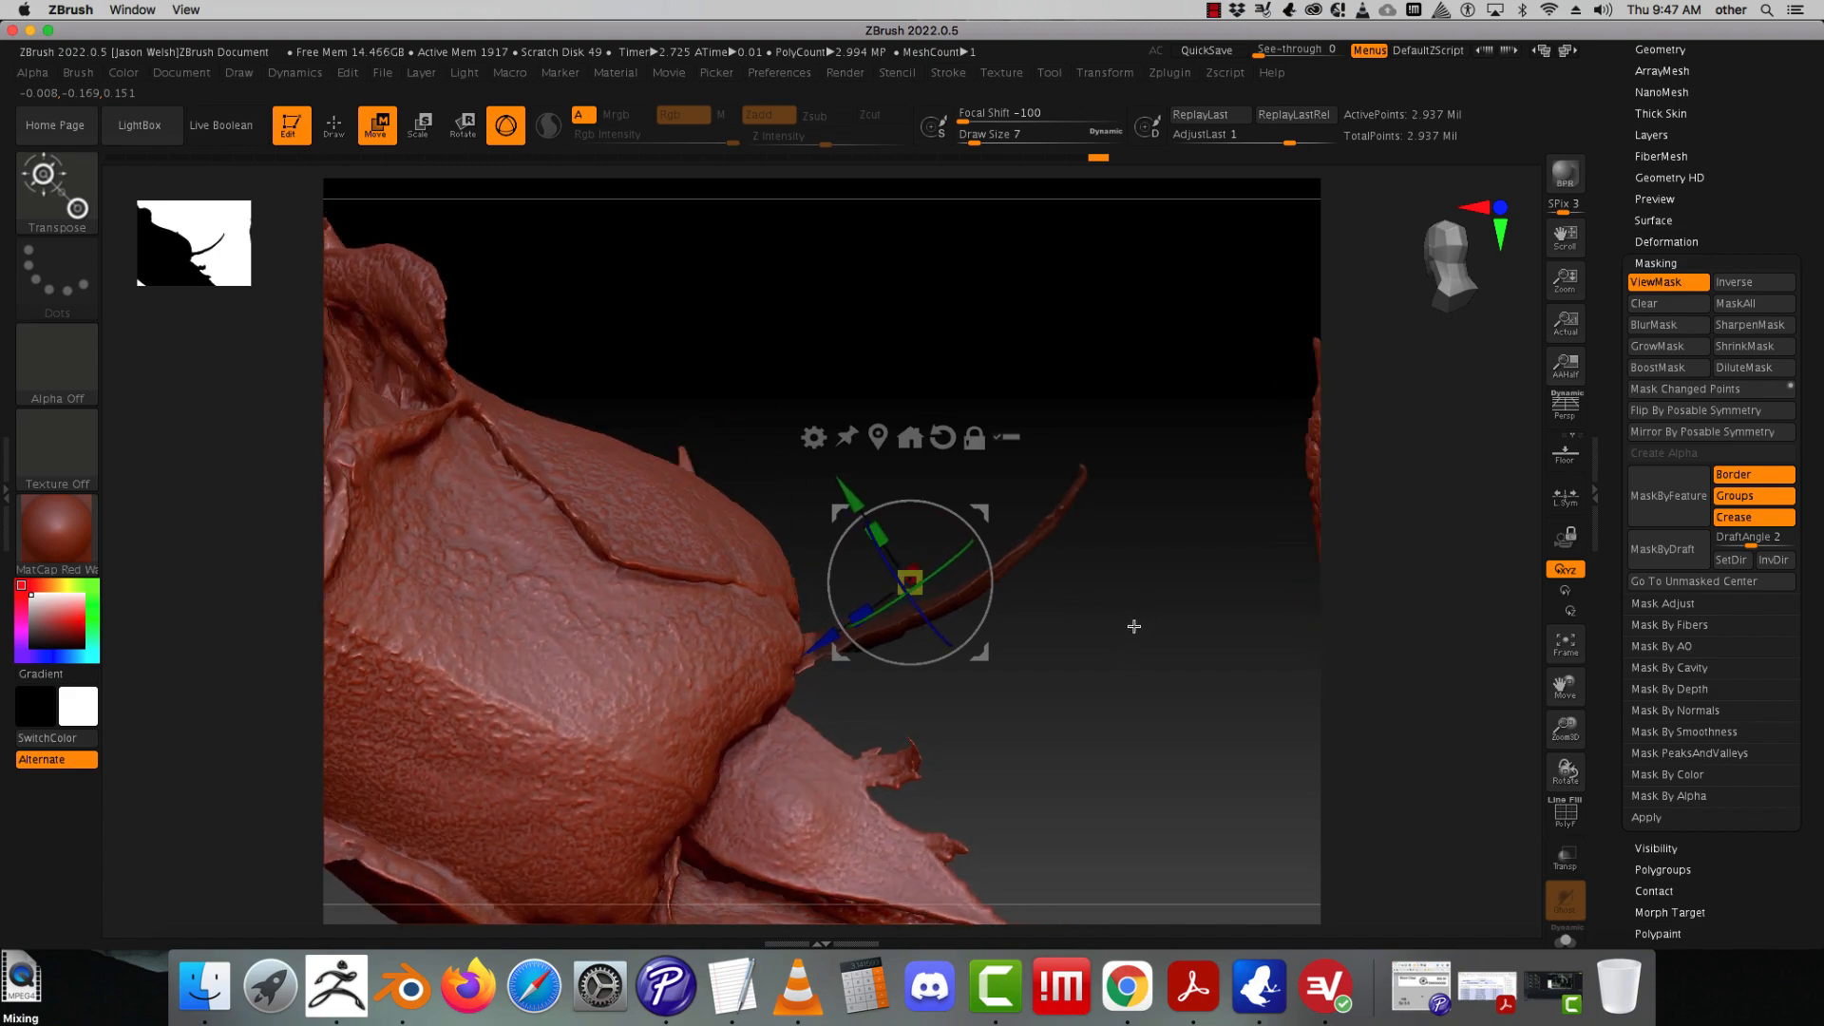
- Set MaskPen as the masking brush and view the curved sepal's joint with the bloom
drag(1116, 500, 1162, 509)
drag(1183, 493, 950, 409)
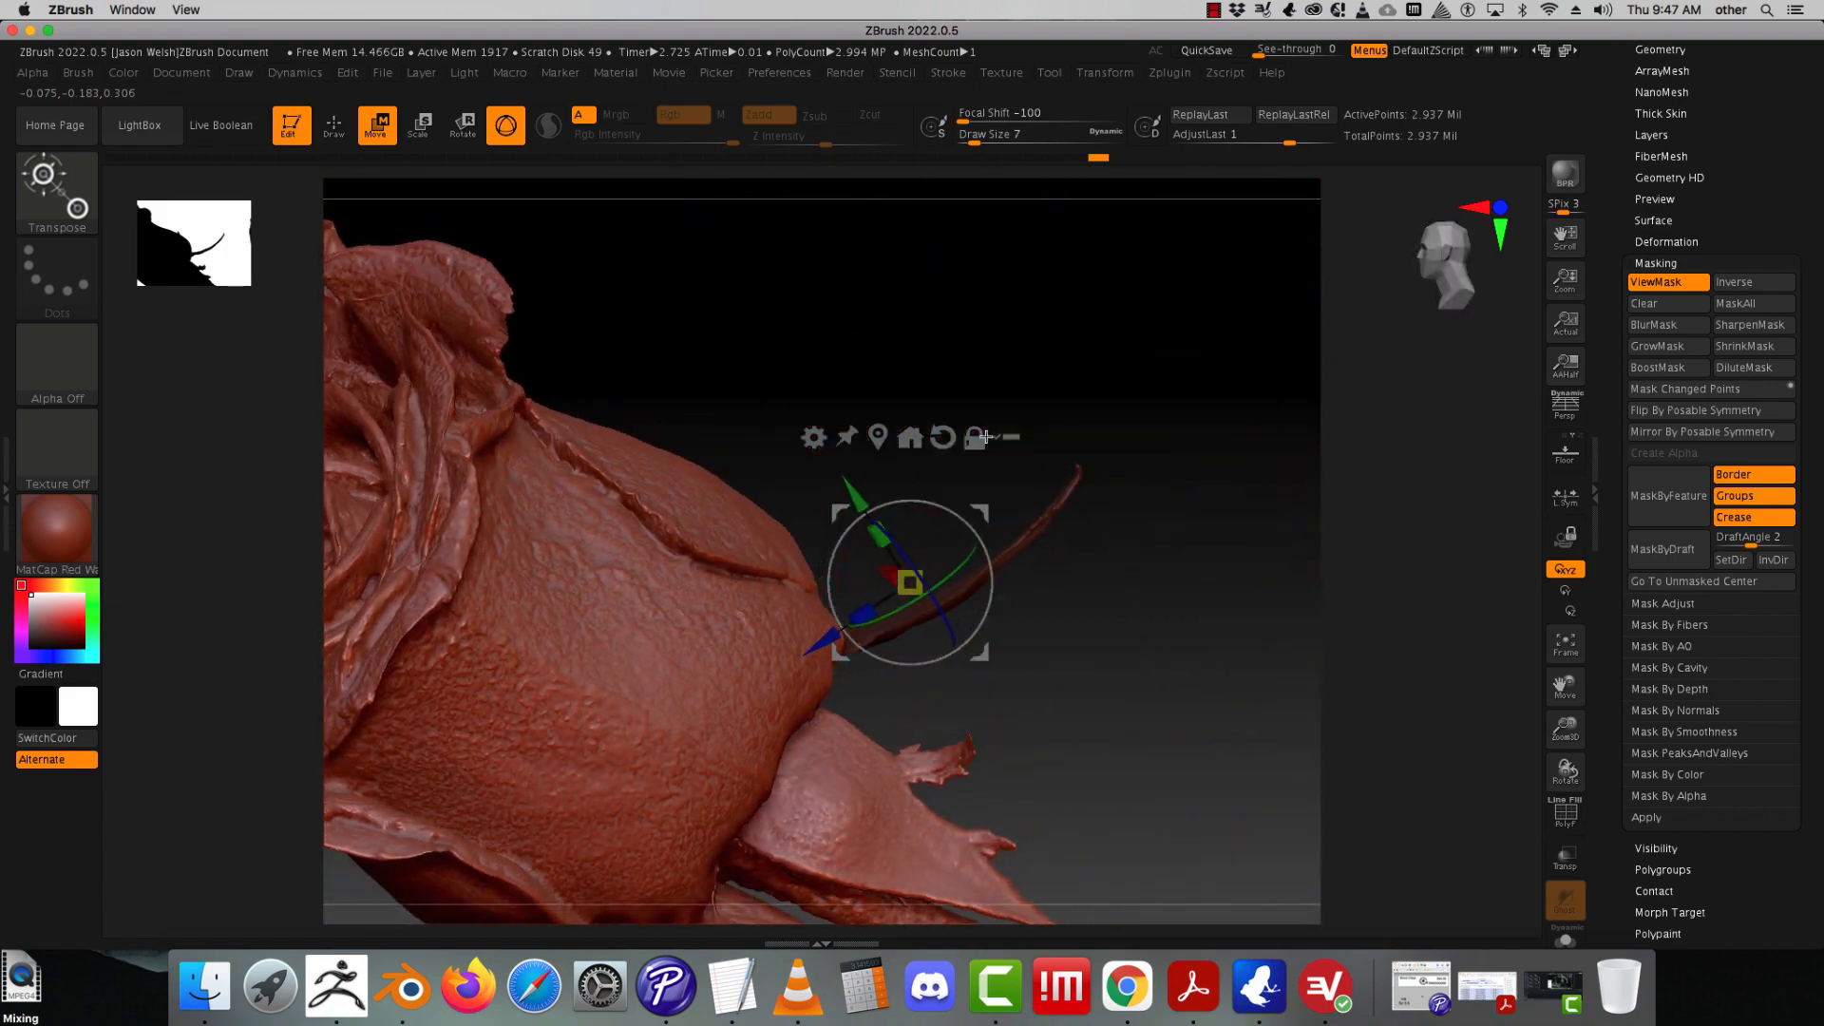
mouse_move(1134, 617)
mouse_down()
mouse_move(1096, 631)
mouse_move(1099, 700)
mouse_move(941, 717)
mouse_up()
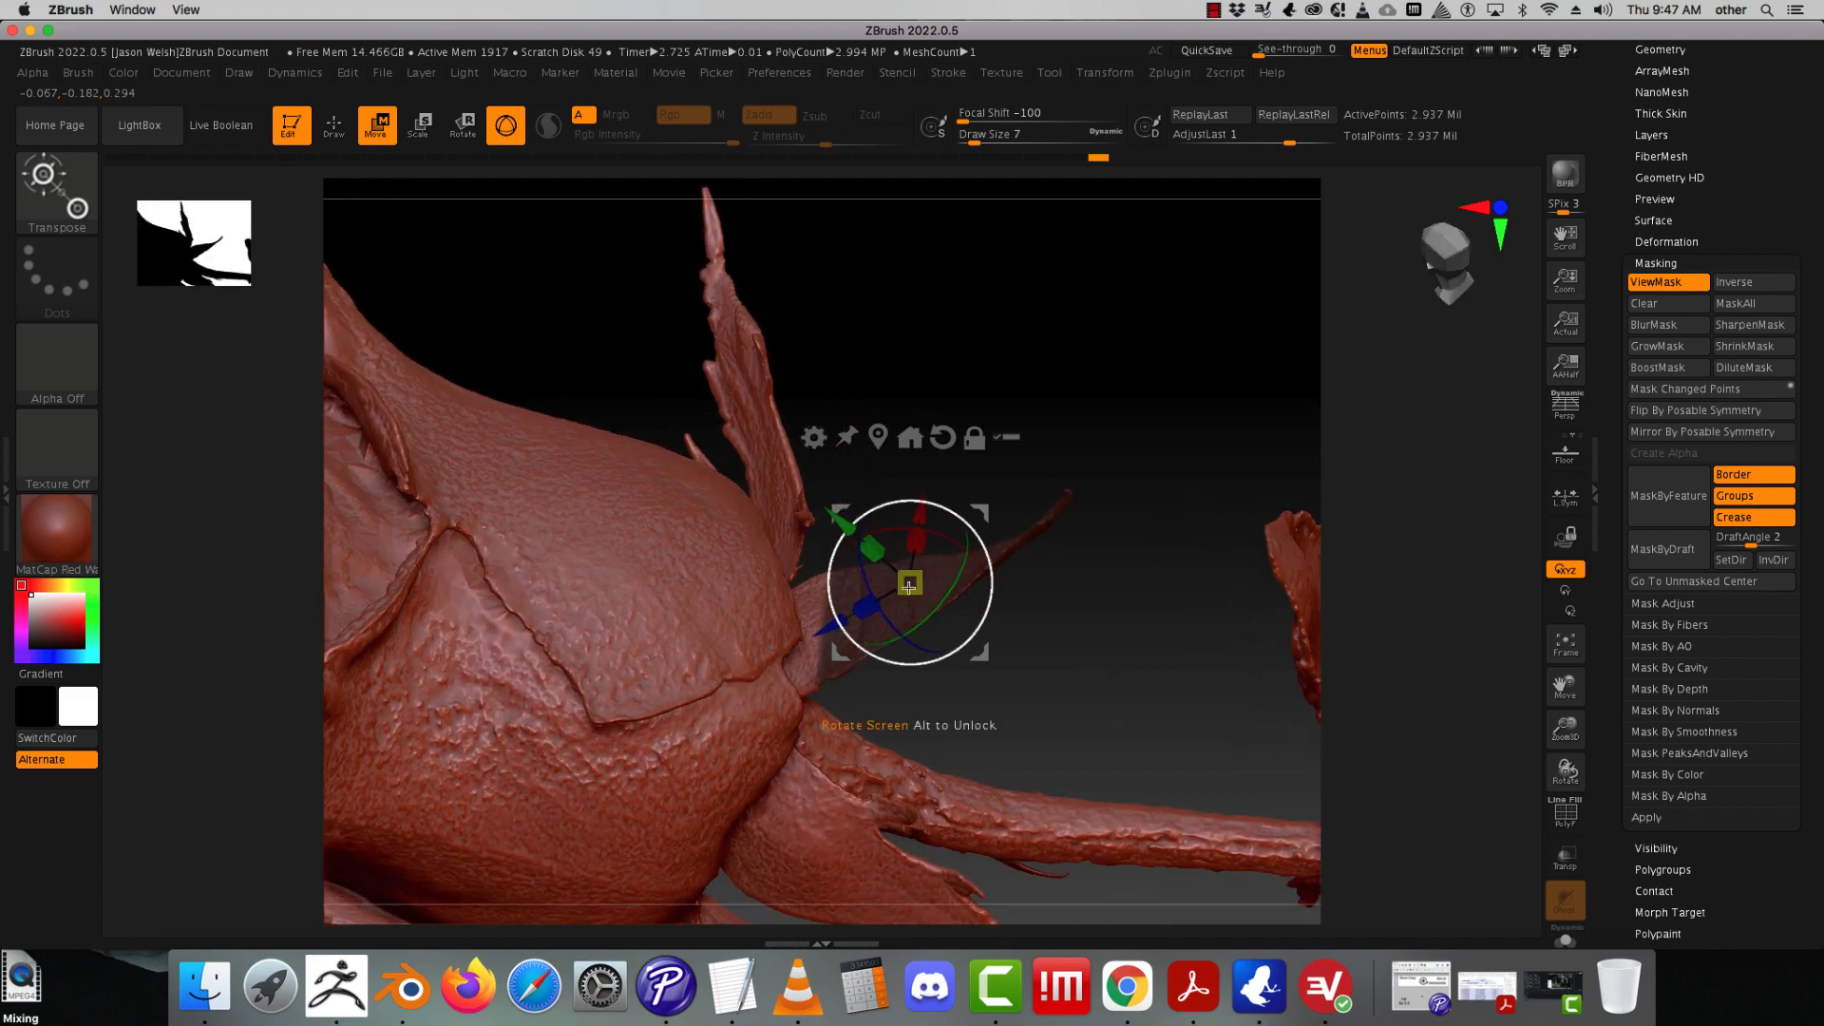
click(73, 204)
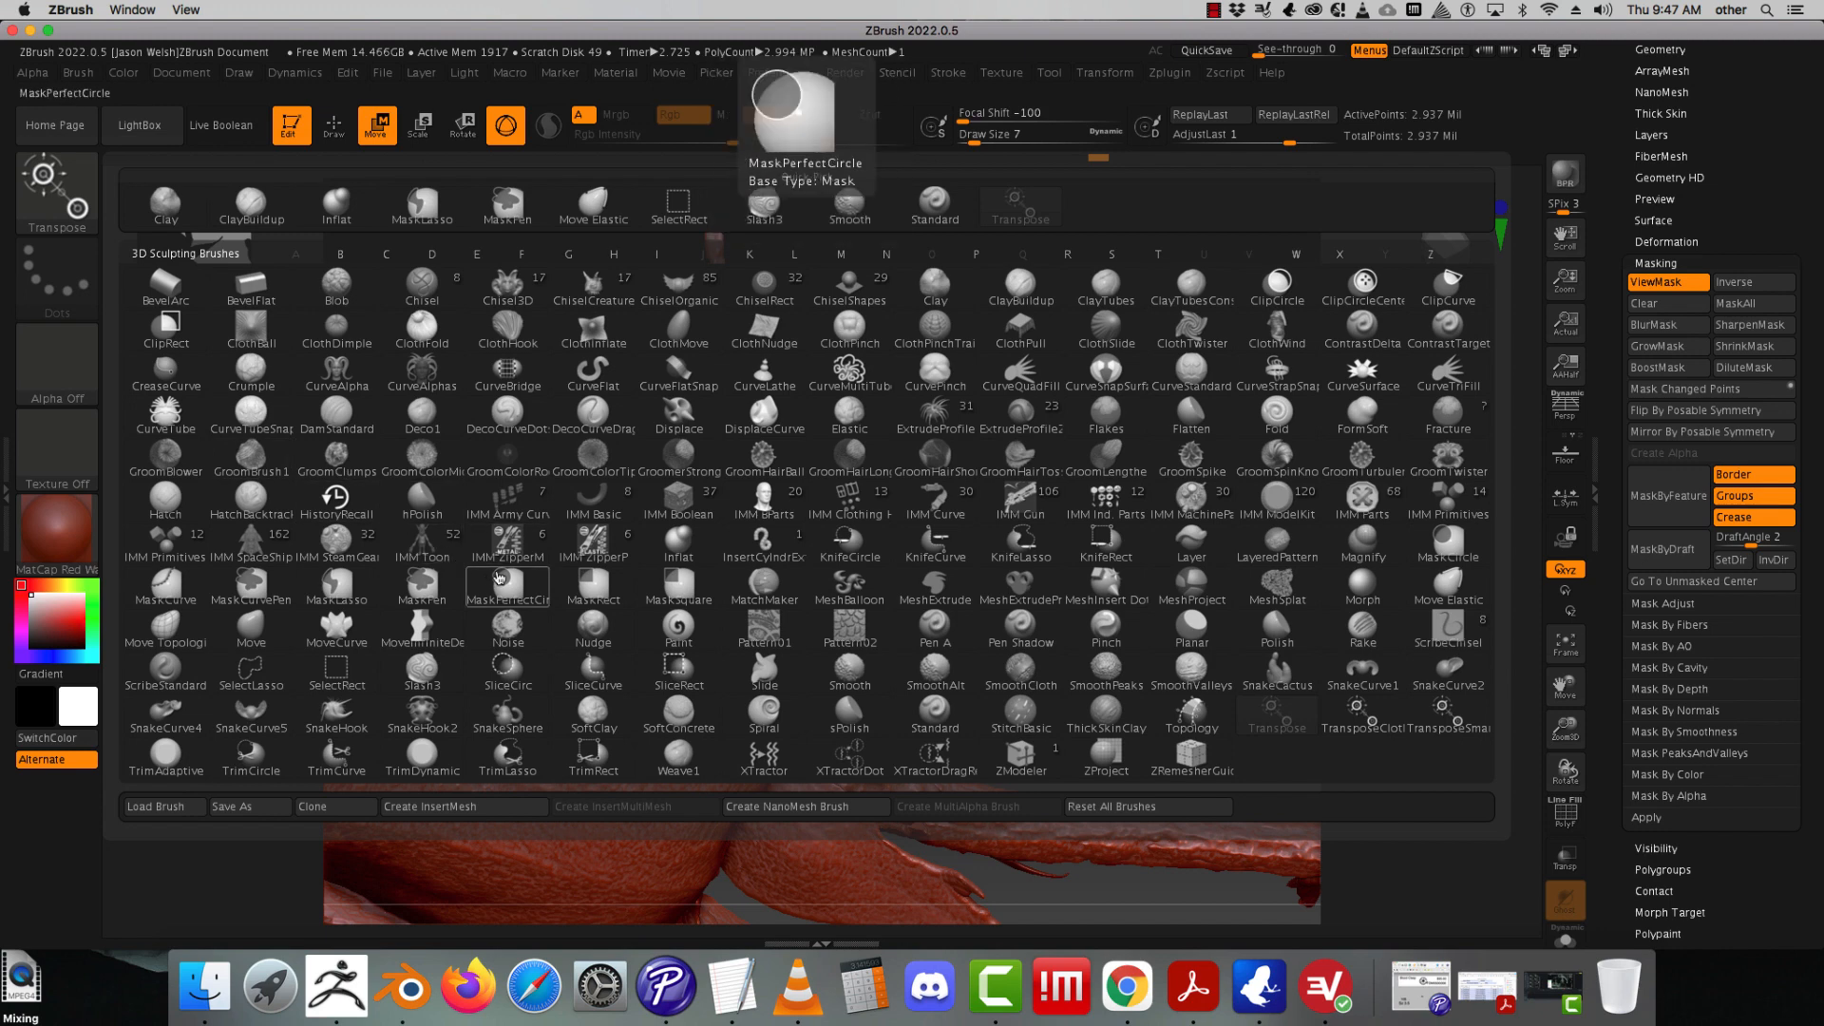
click(409, 596)
click(399, 624)
drag(652, 639, 855, 646)
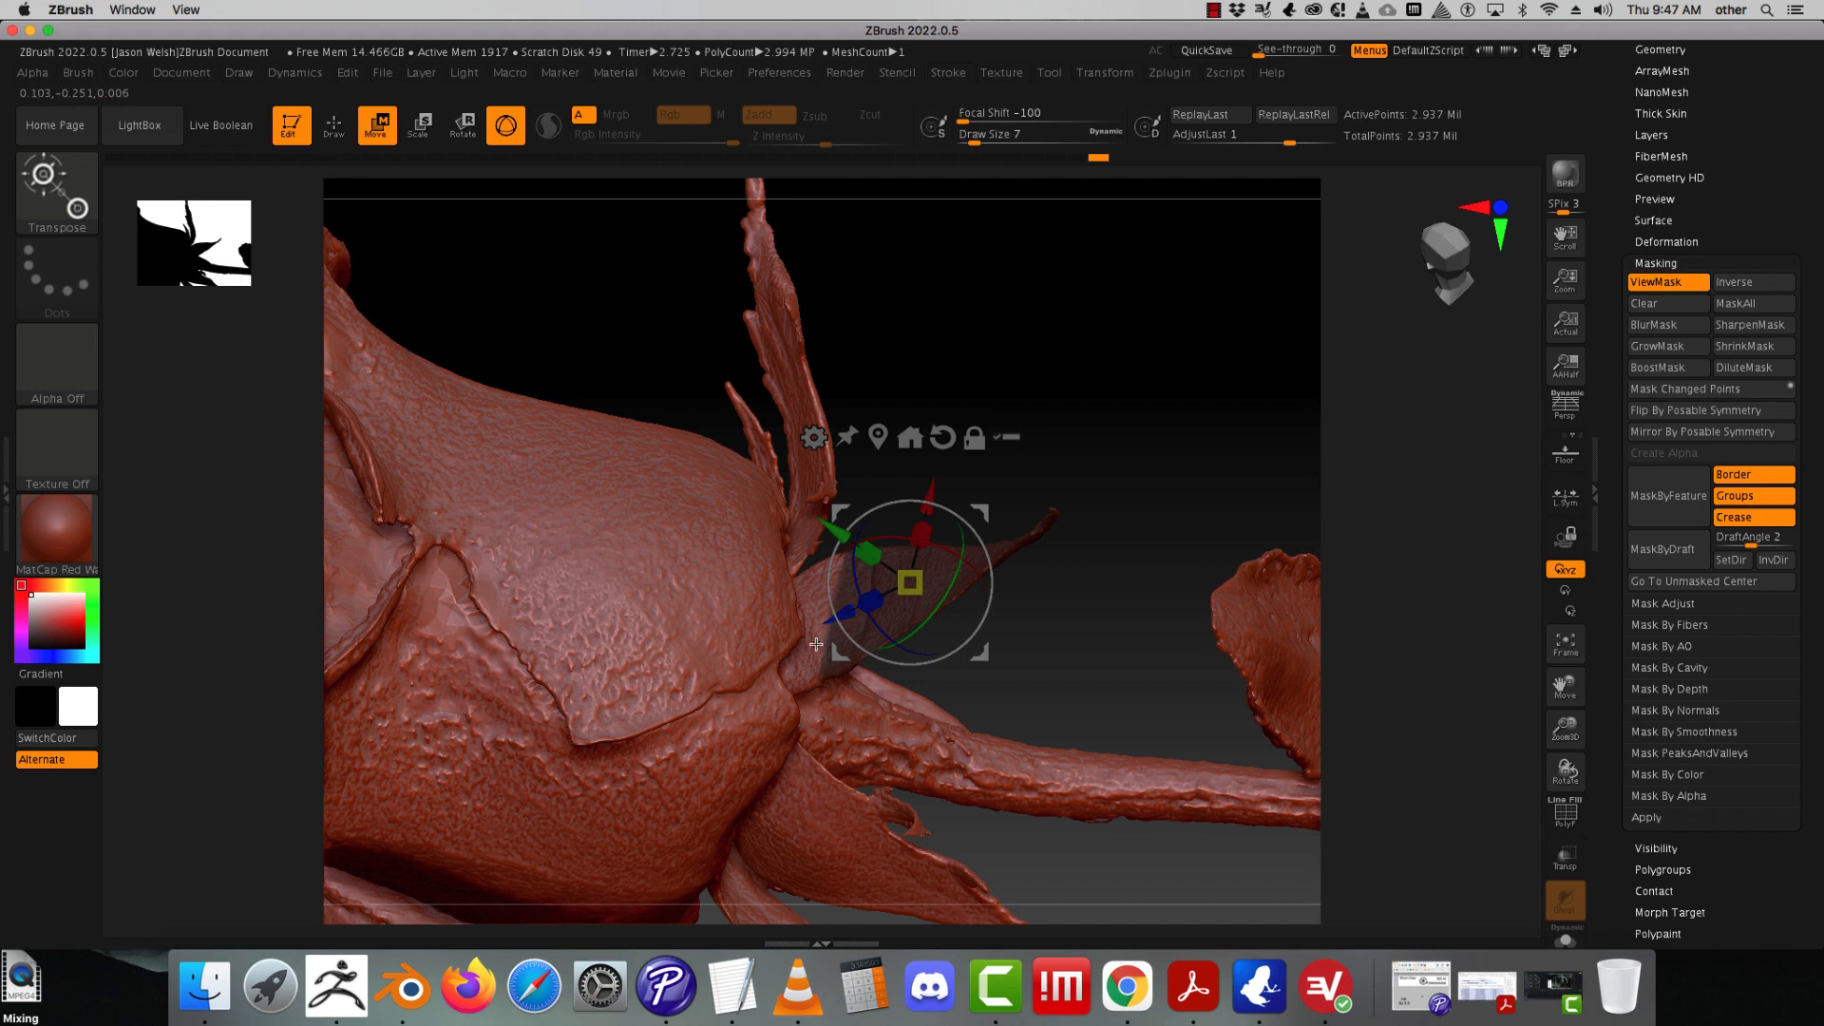
- Try masking from the sepal's base with Transpose still active, and clear all masking from the rose
click(1655, 283)
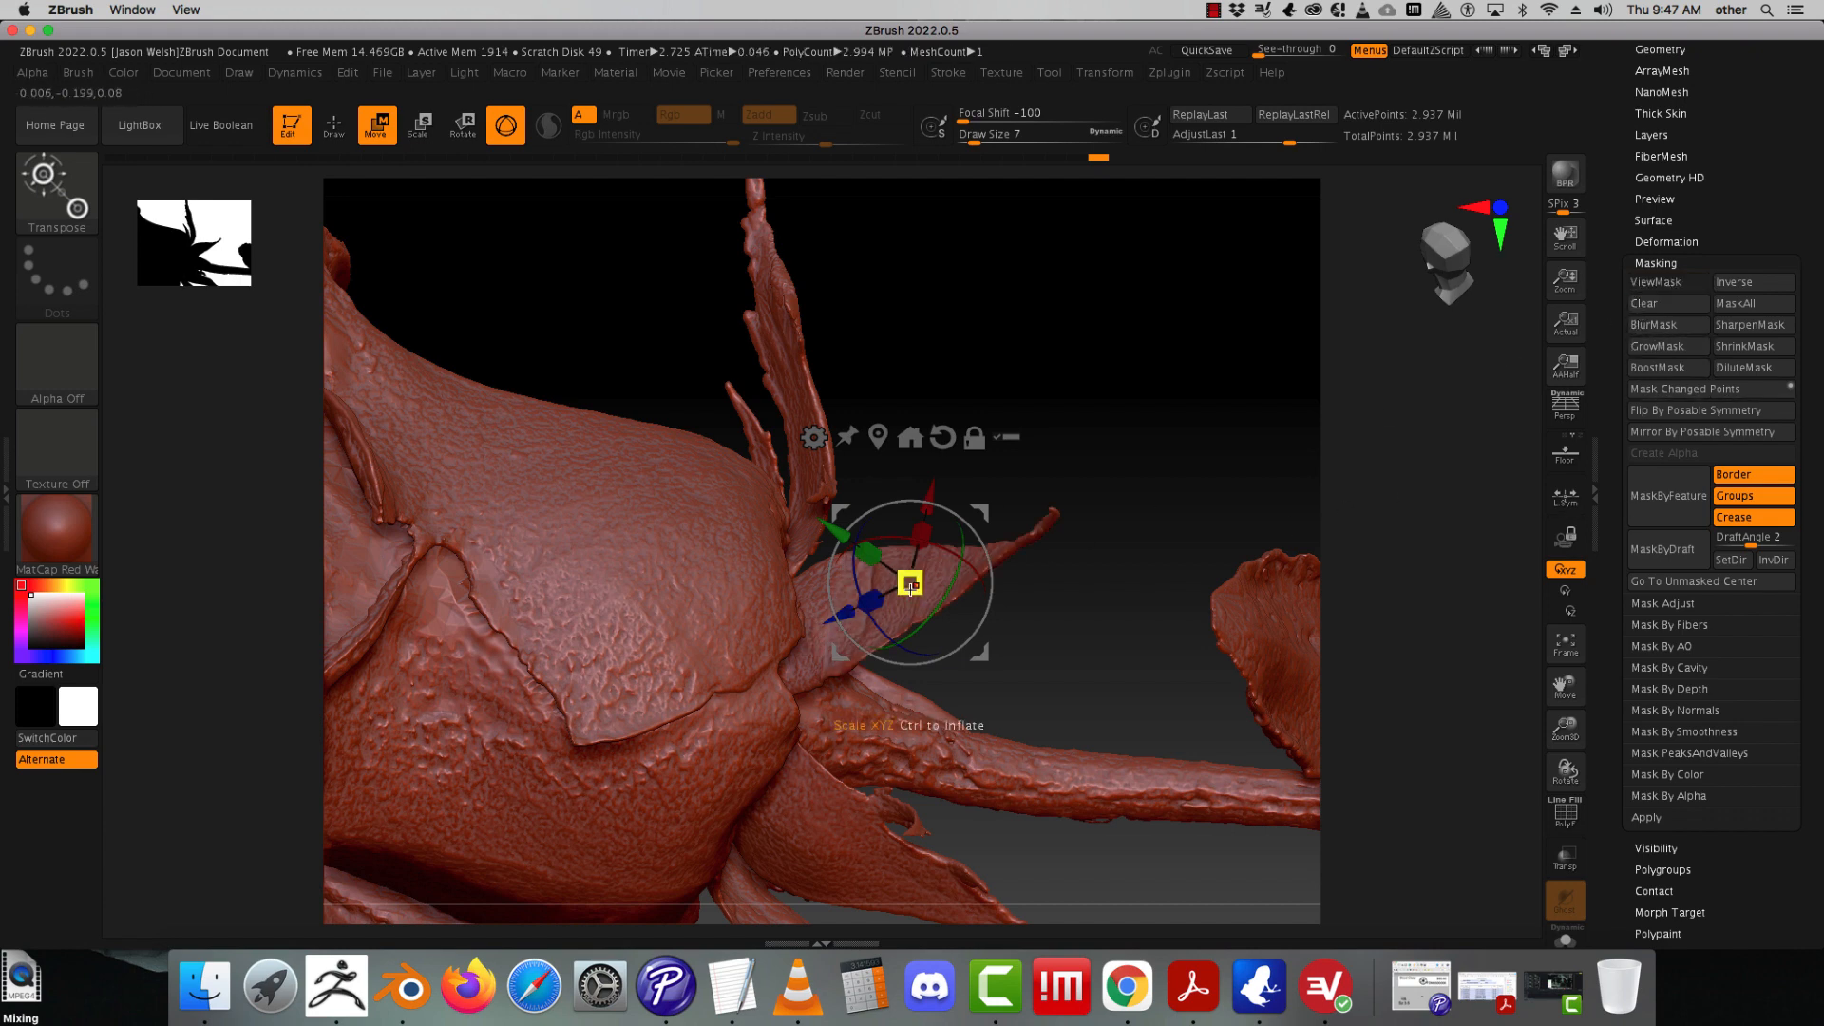
key(y)
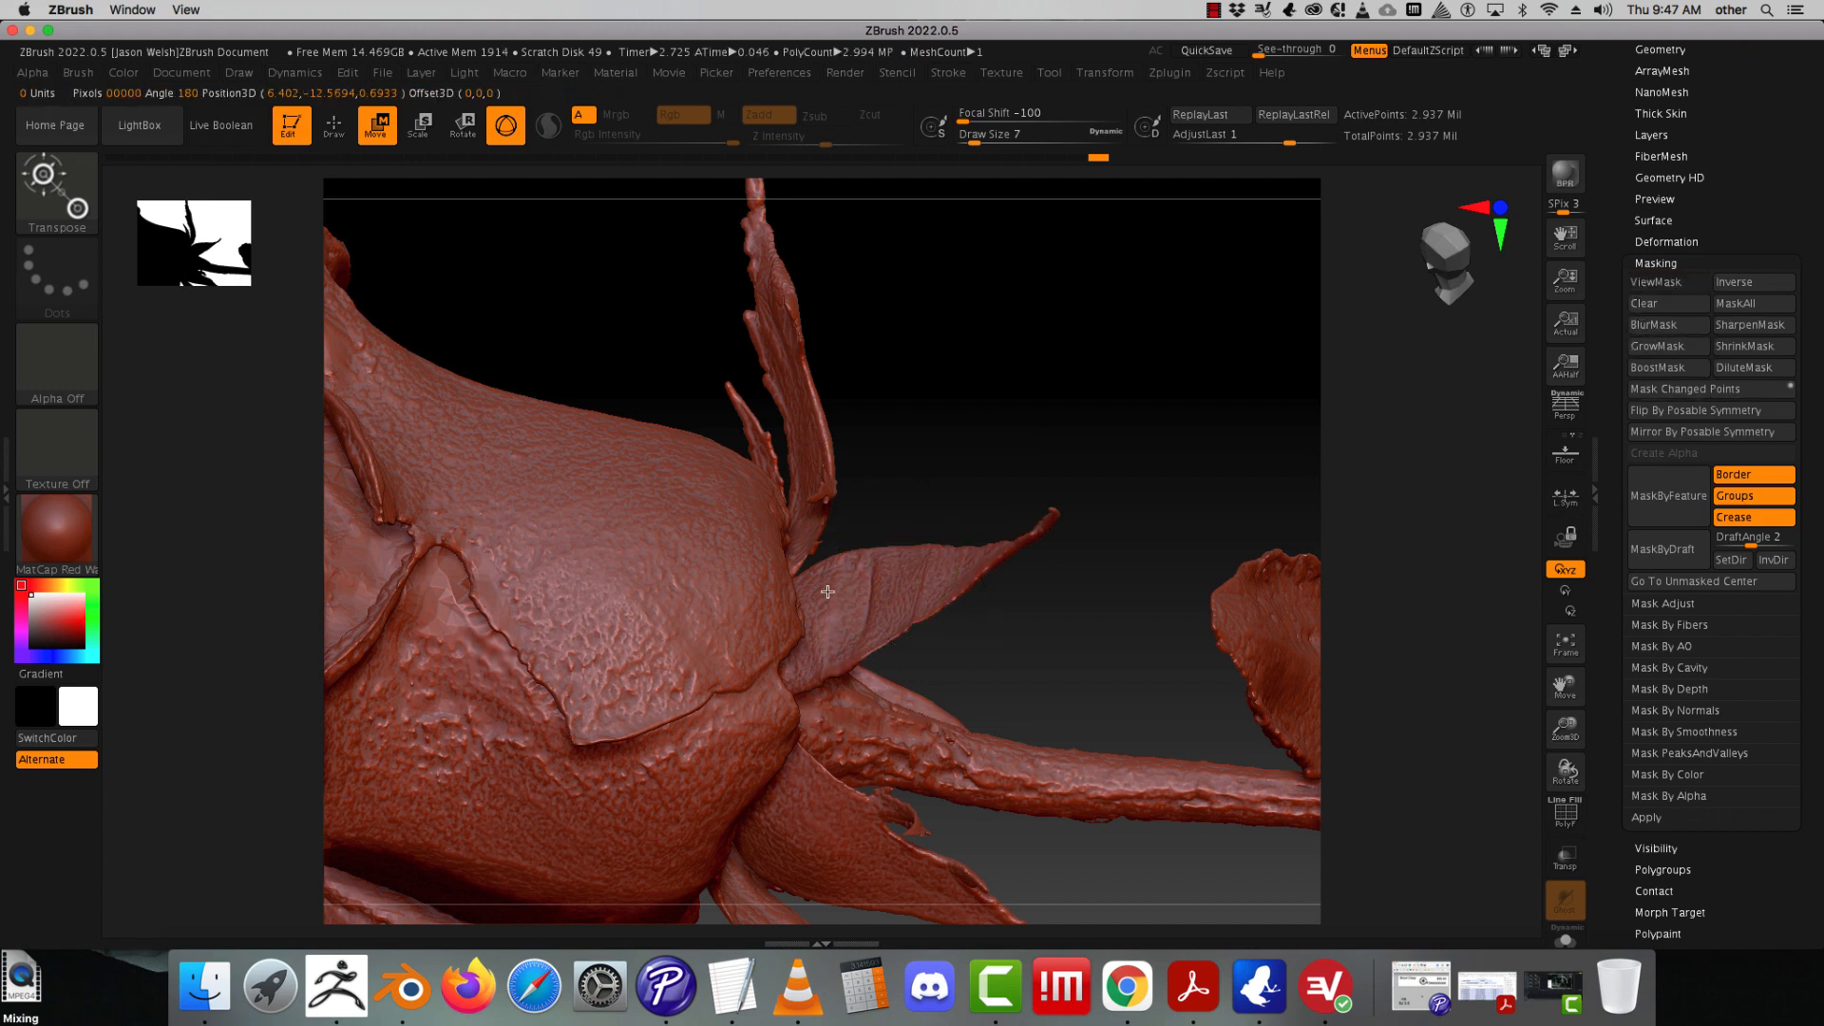
click(58, 204)
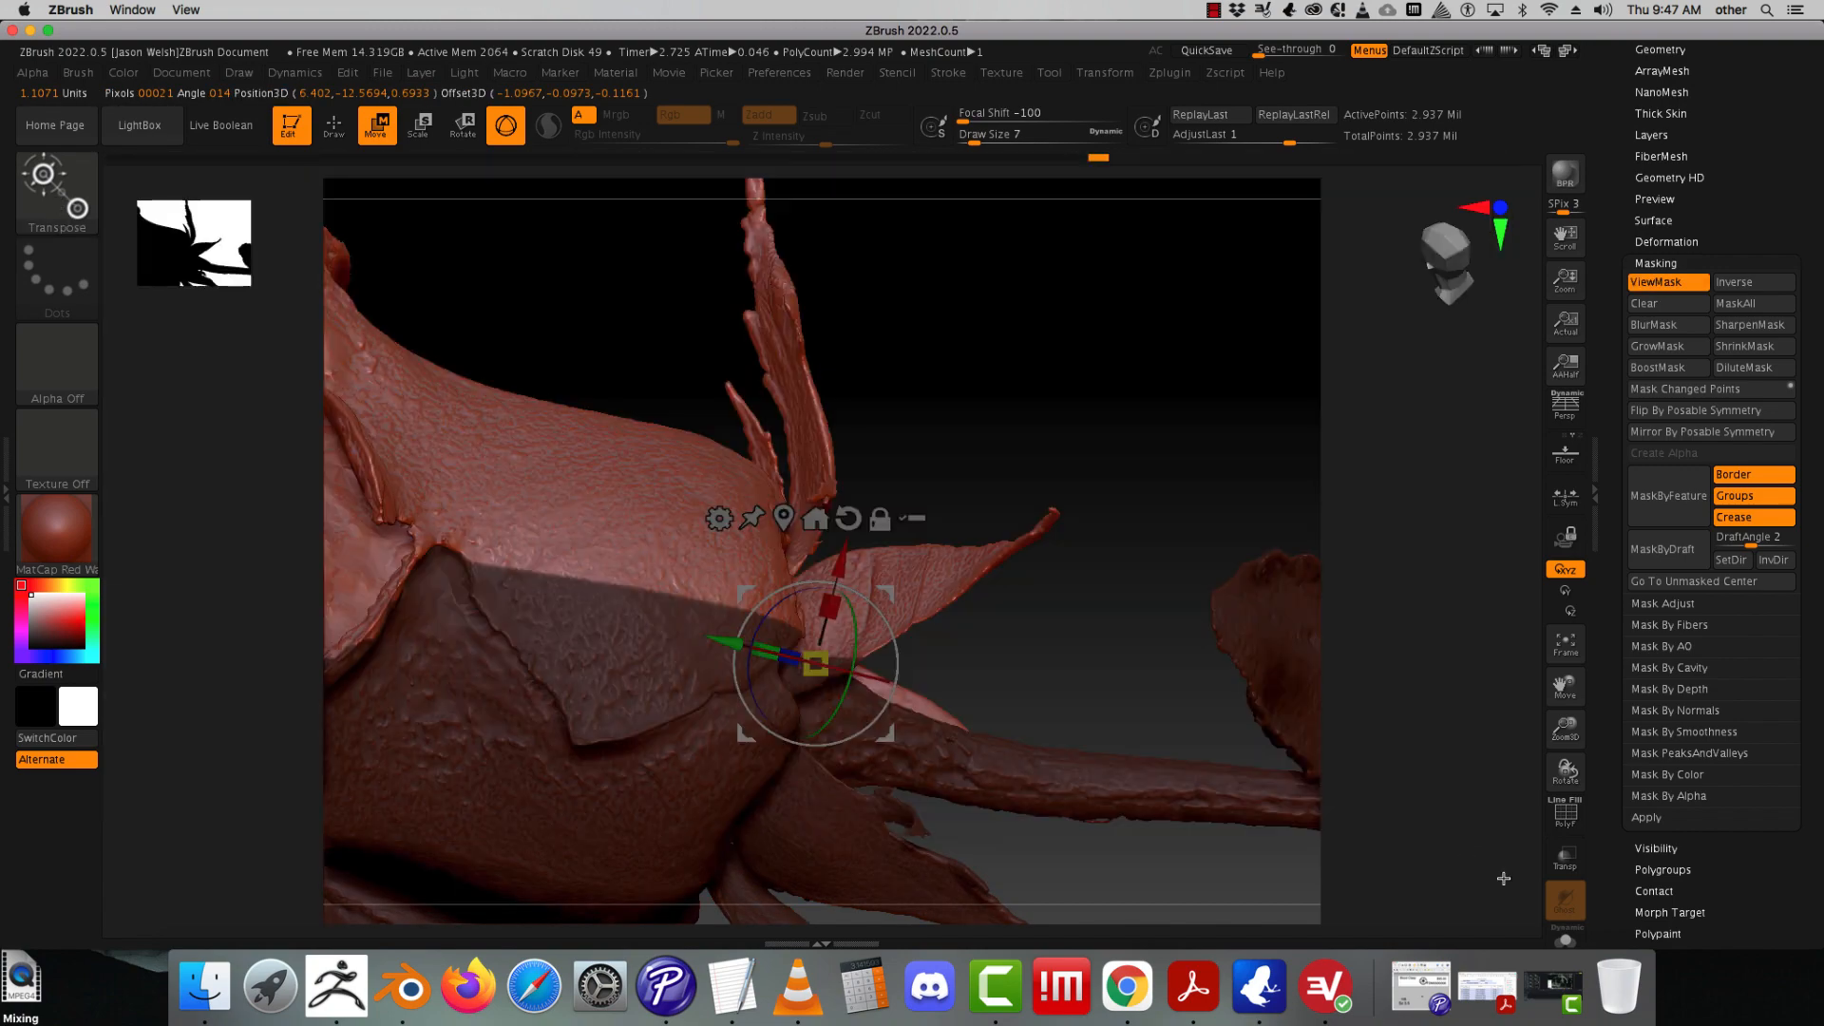
click(1651, 303)
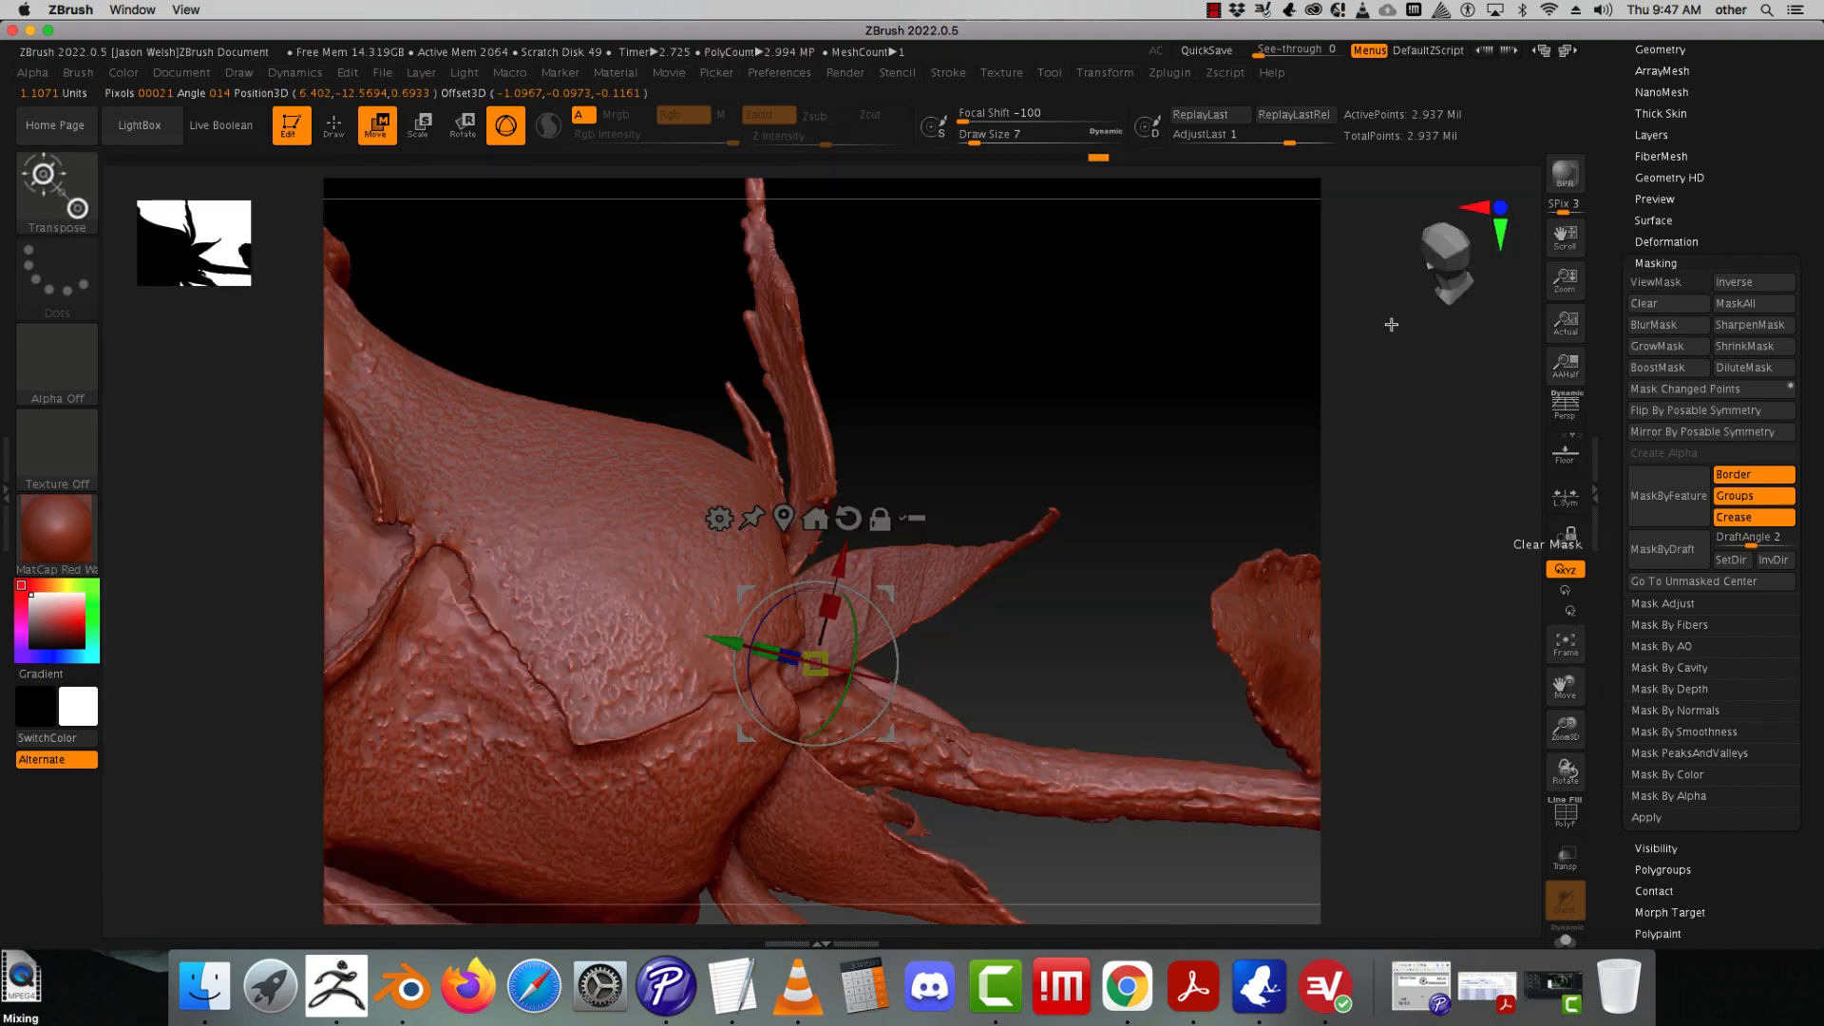
- Choose MaskPen as the masking brush again and replace Transpose with the Inflat brush
click(45, 198)
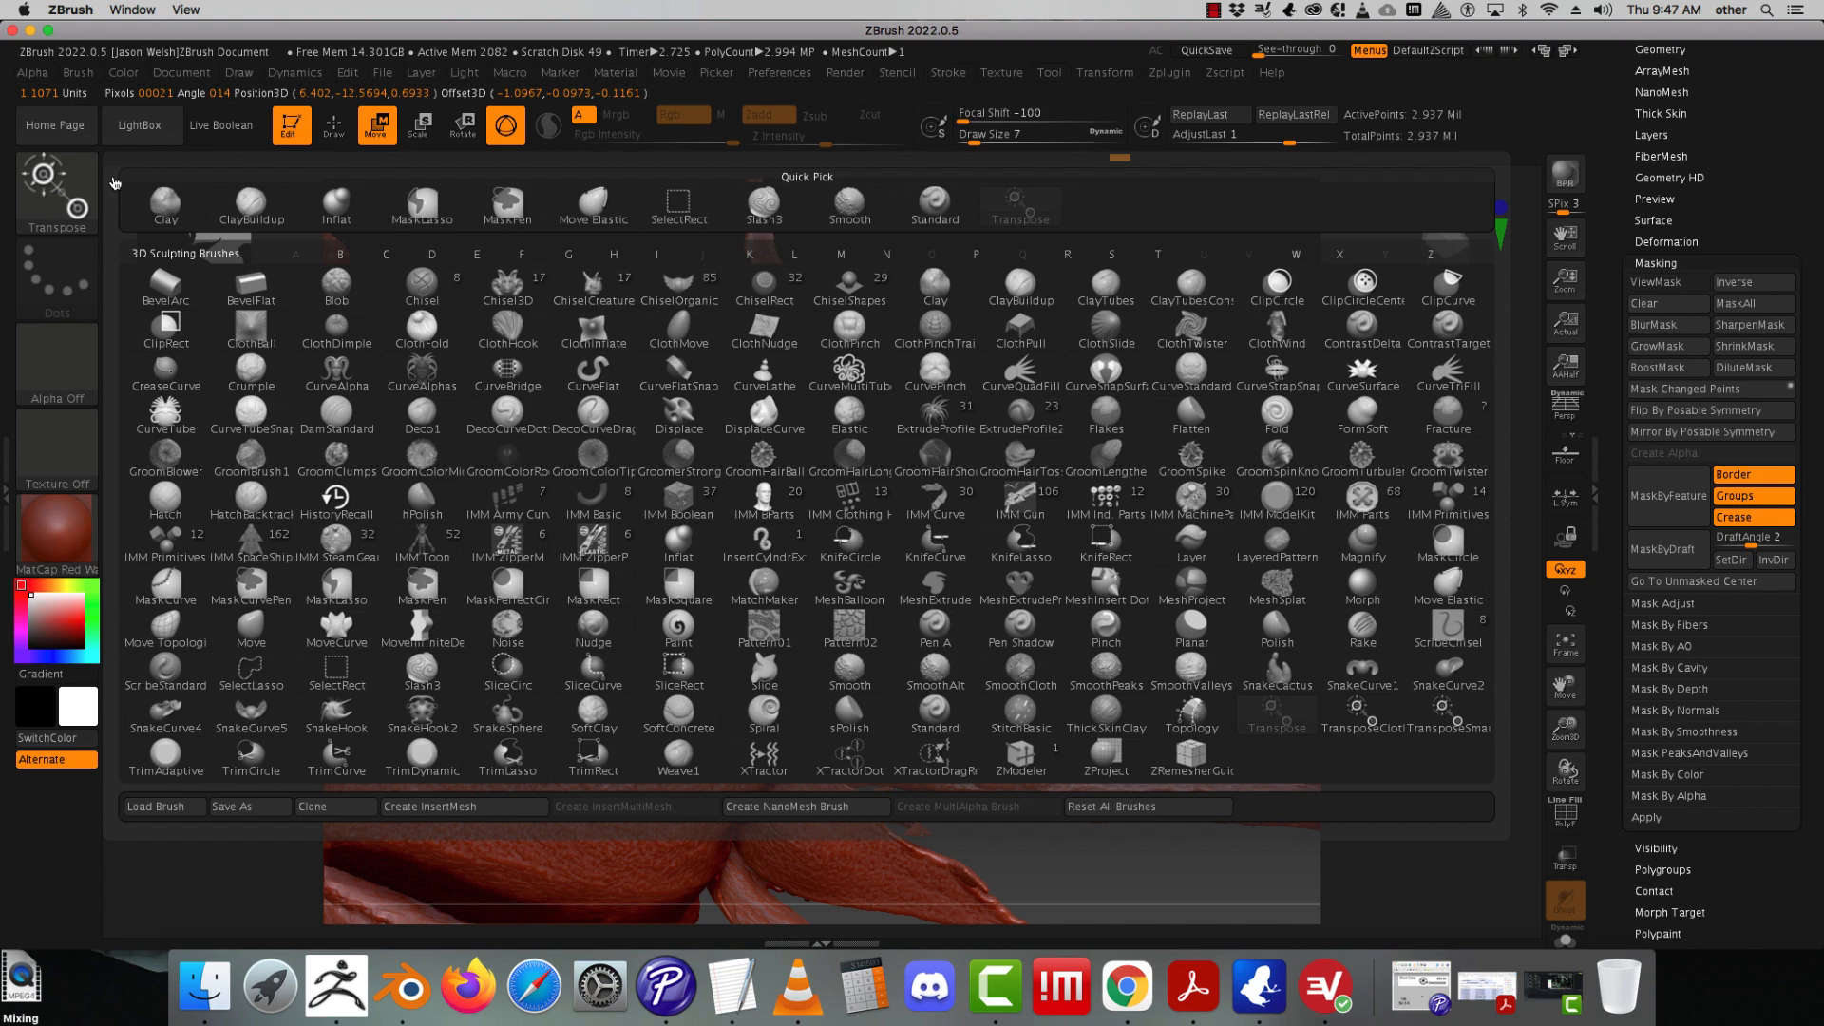
click(494, 218)
click(424, 253)
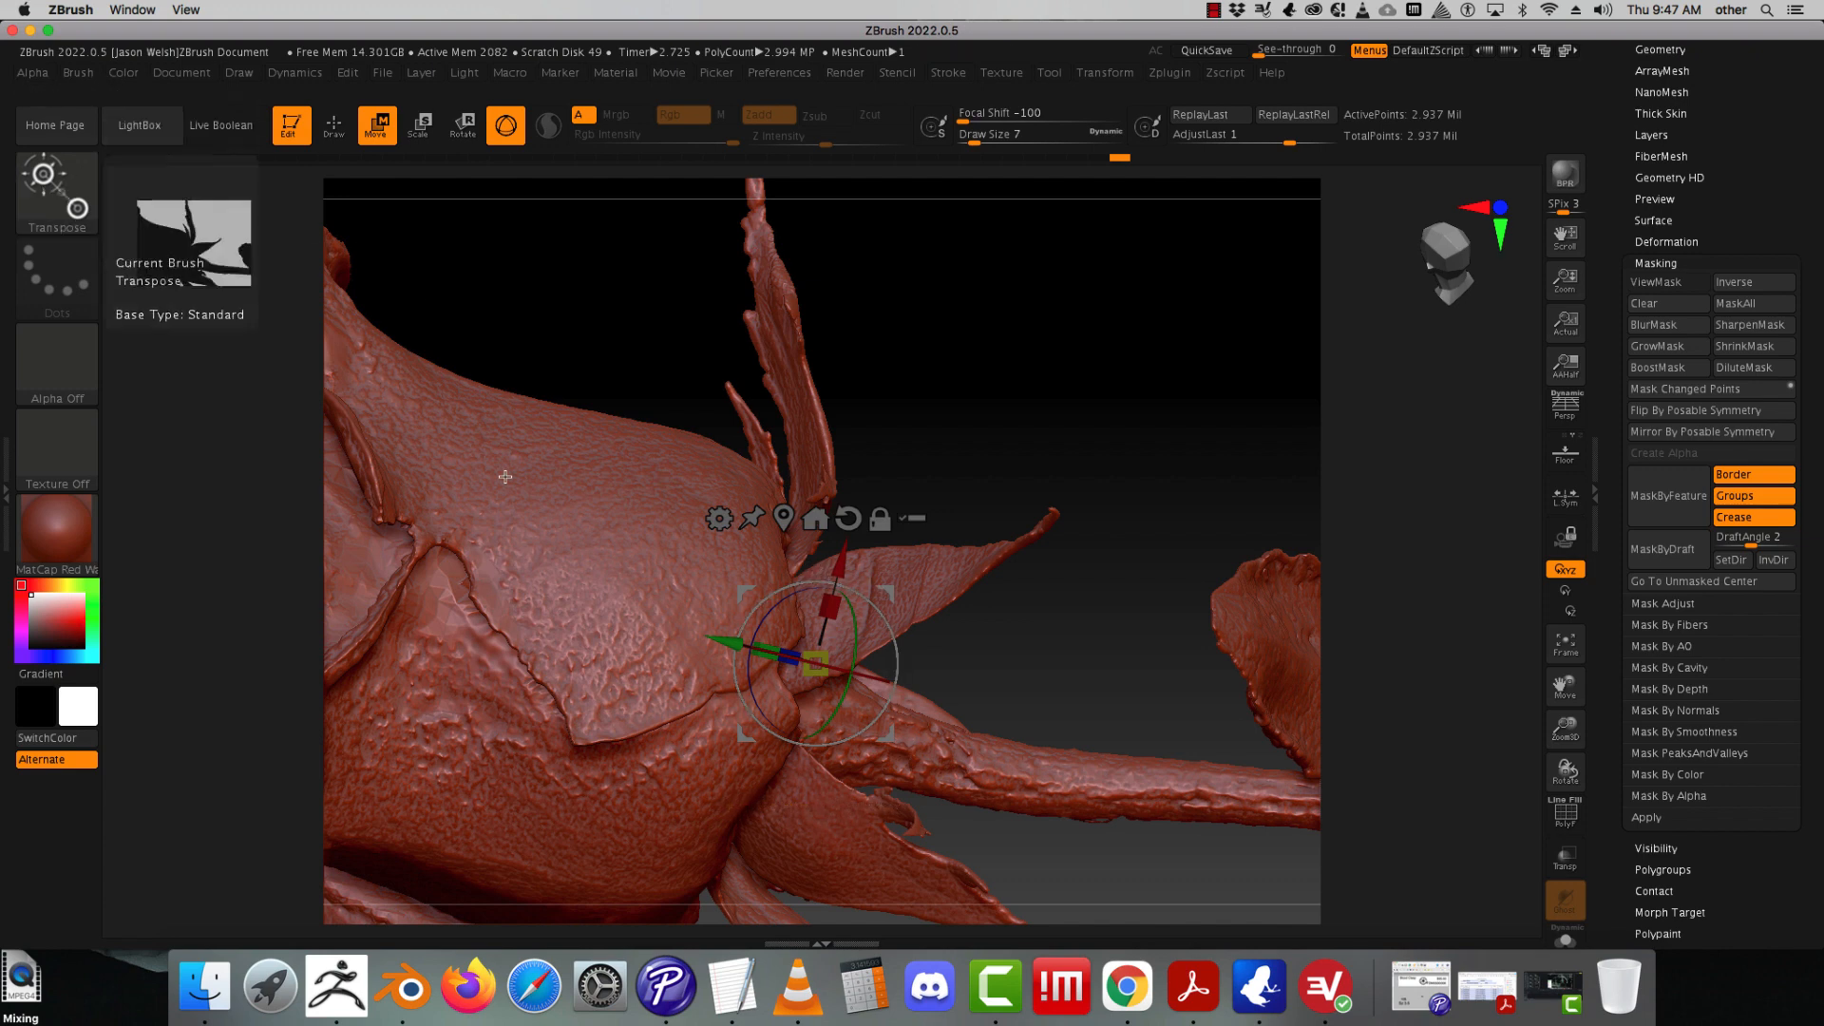
click(913, 580)
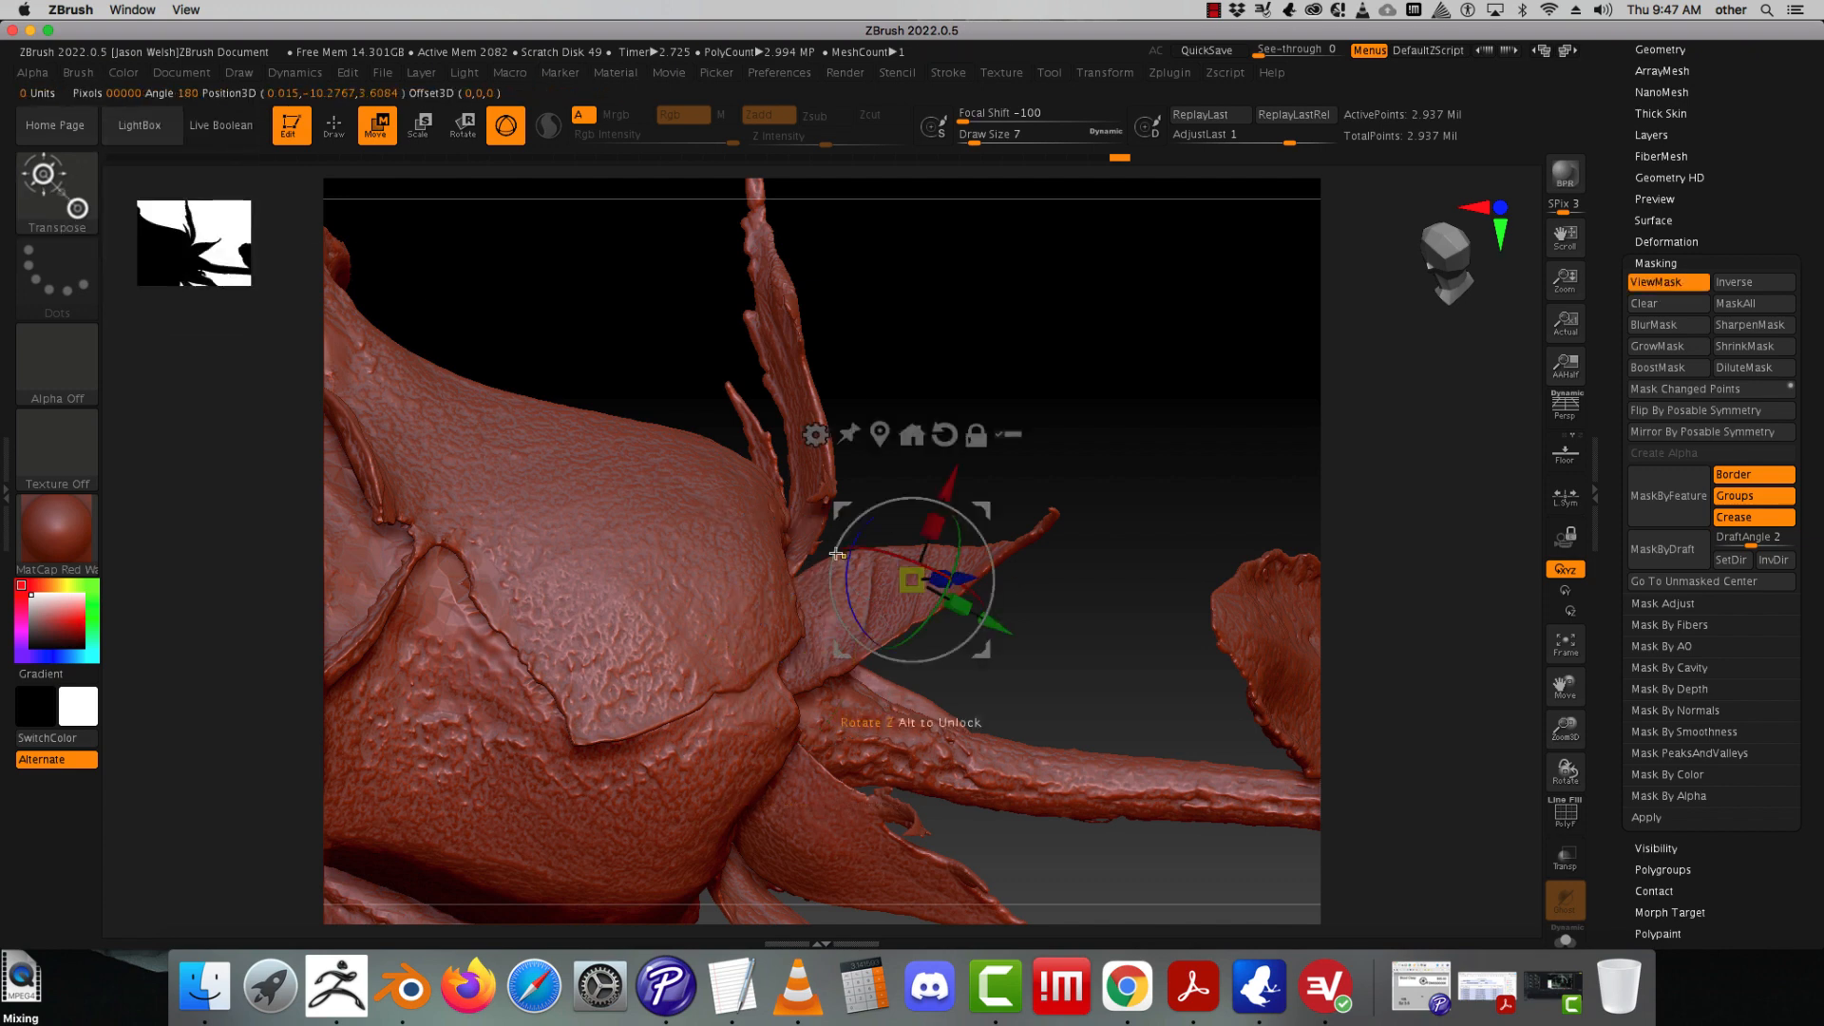
click(57, 188)
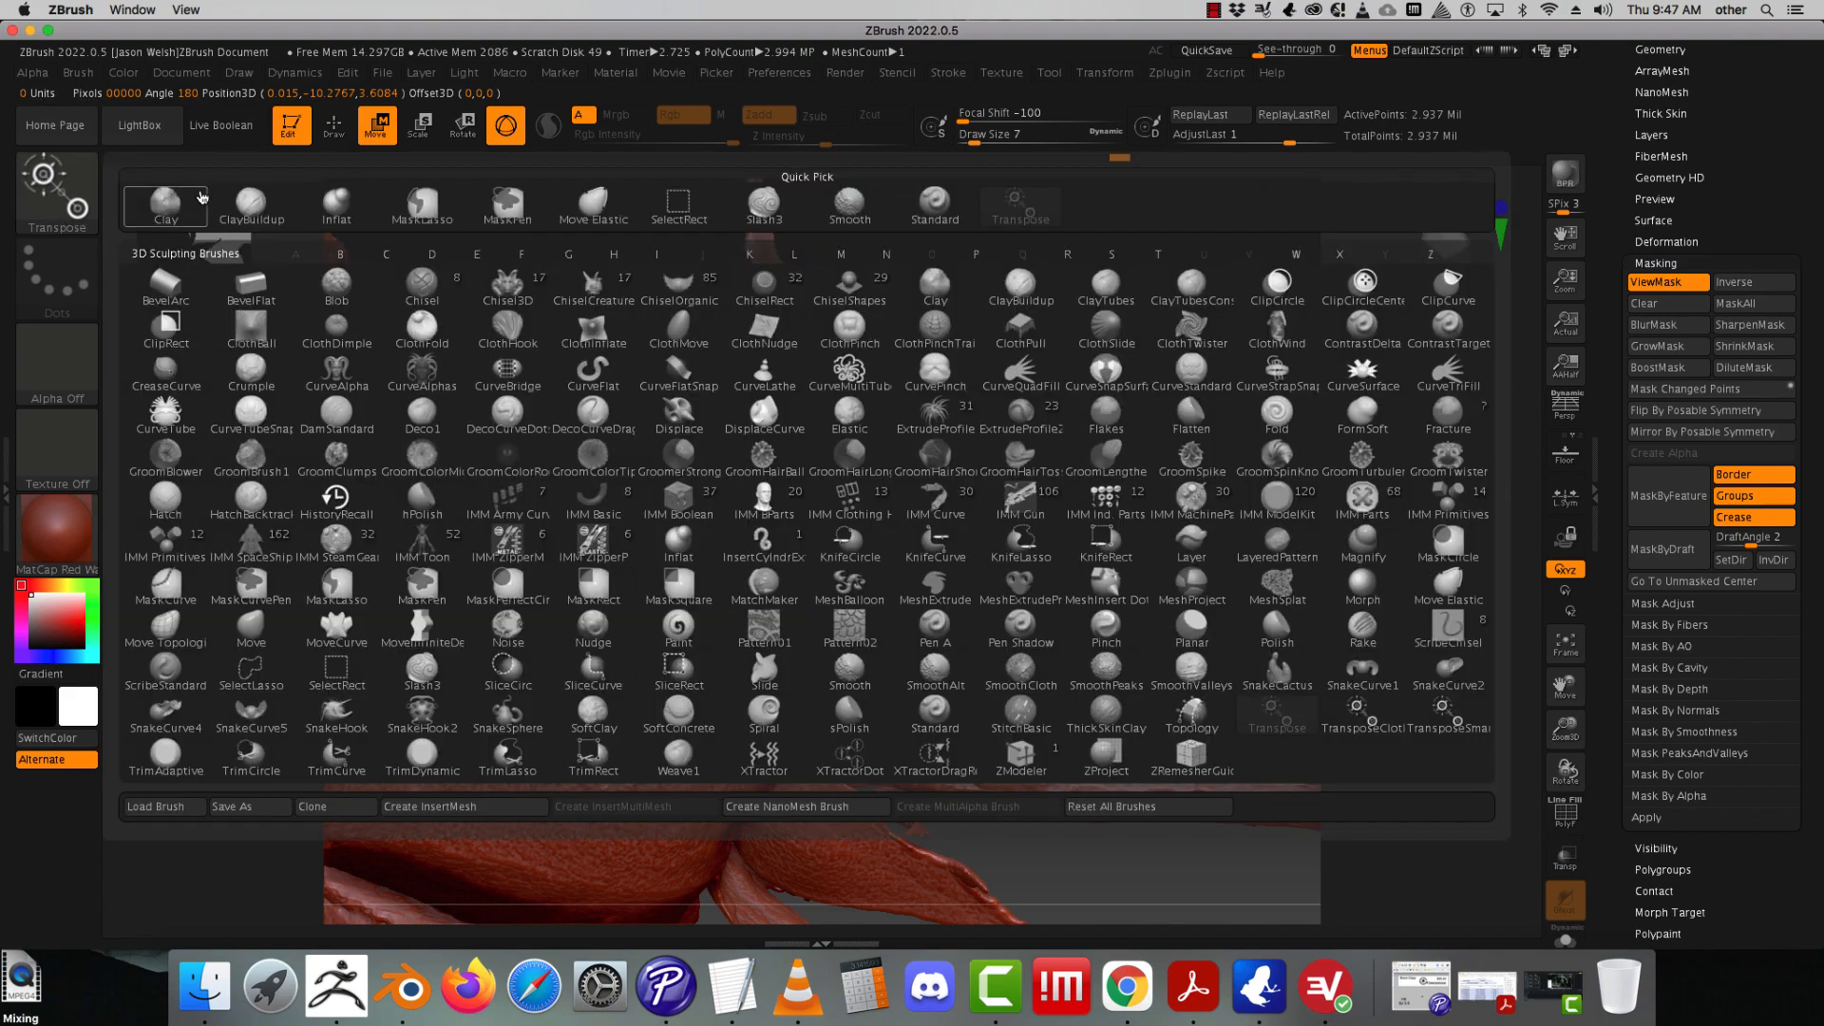
click(338, 204)
- Paint a freehand mask across the base of the curved sepal where it joins the bloom
key(ctrl)
ctrl+drag(811, 659, 820, 619)
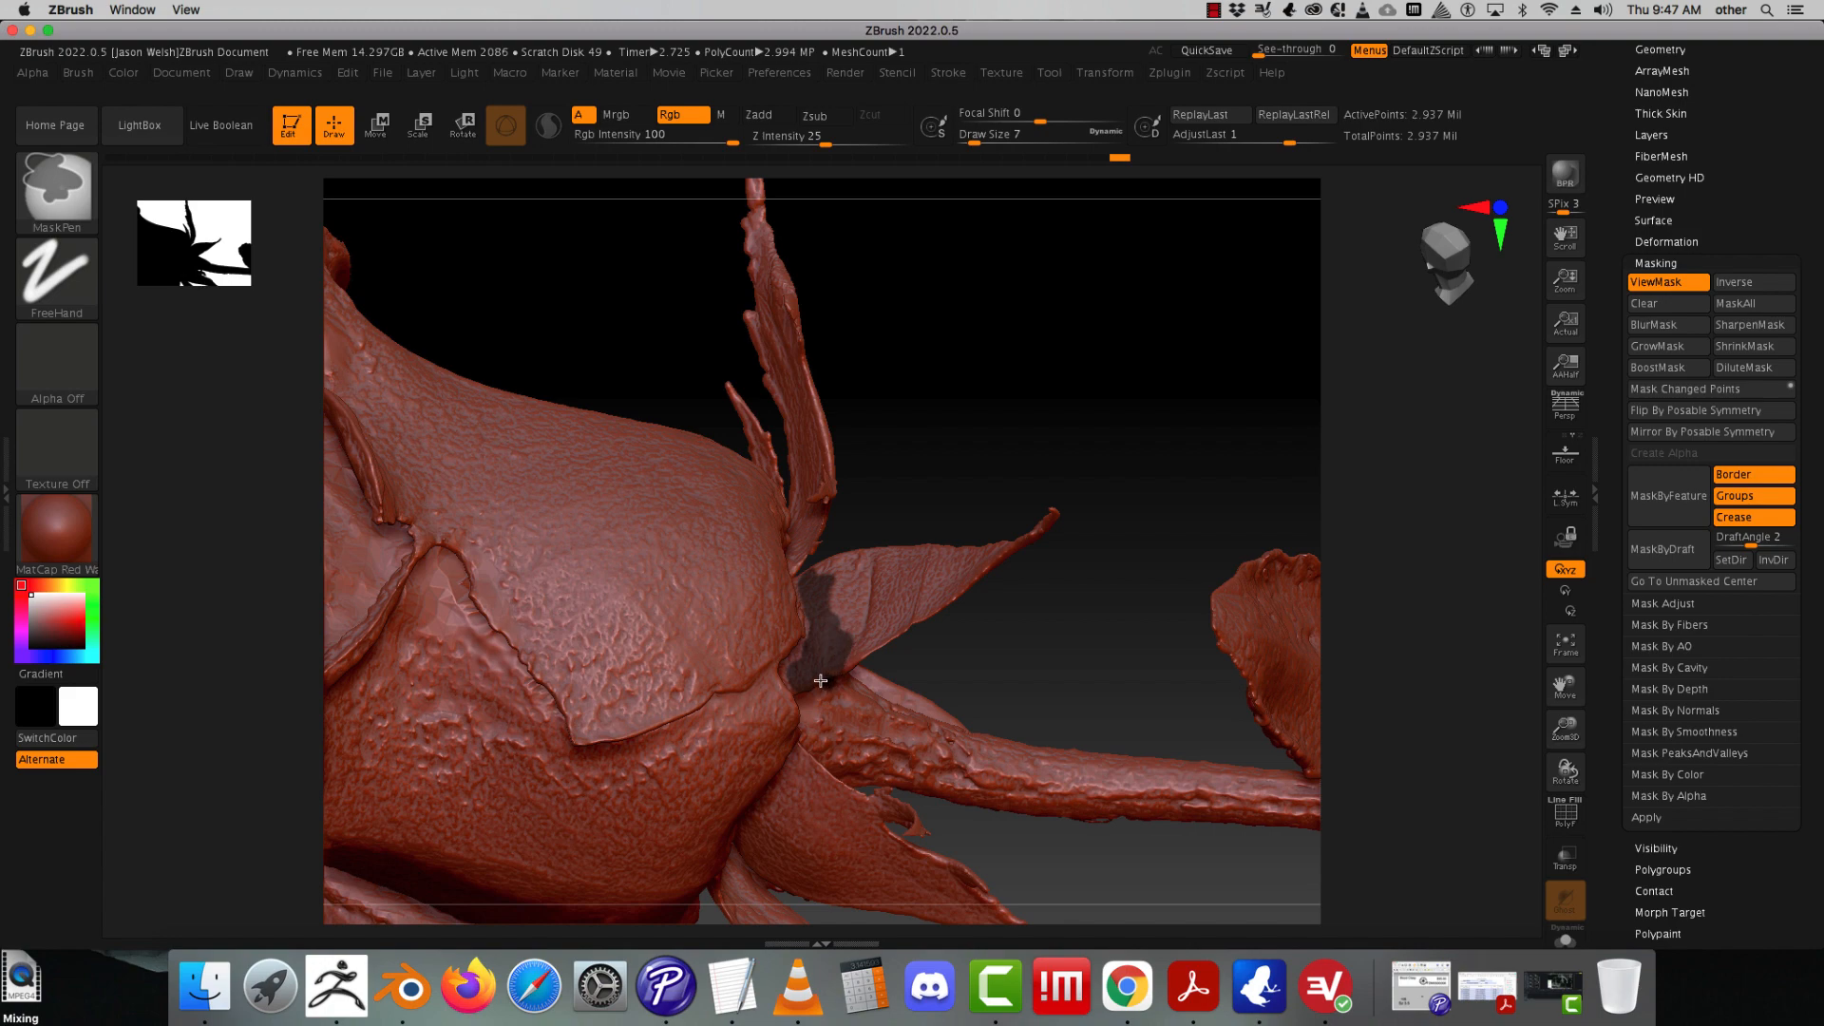
key(ctrl)
drag(957, 643, 944, 611)
key(ctrl)
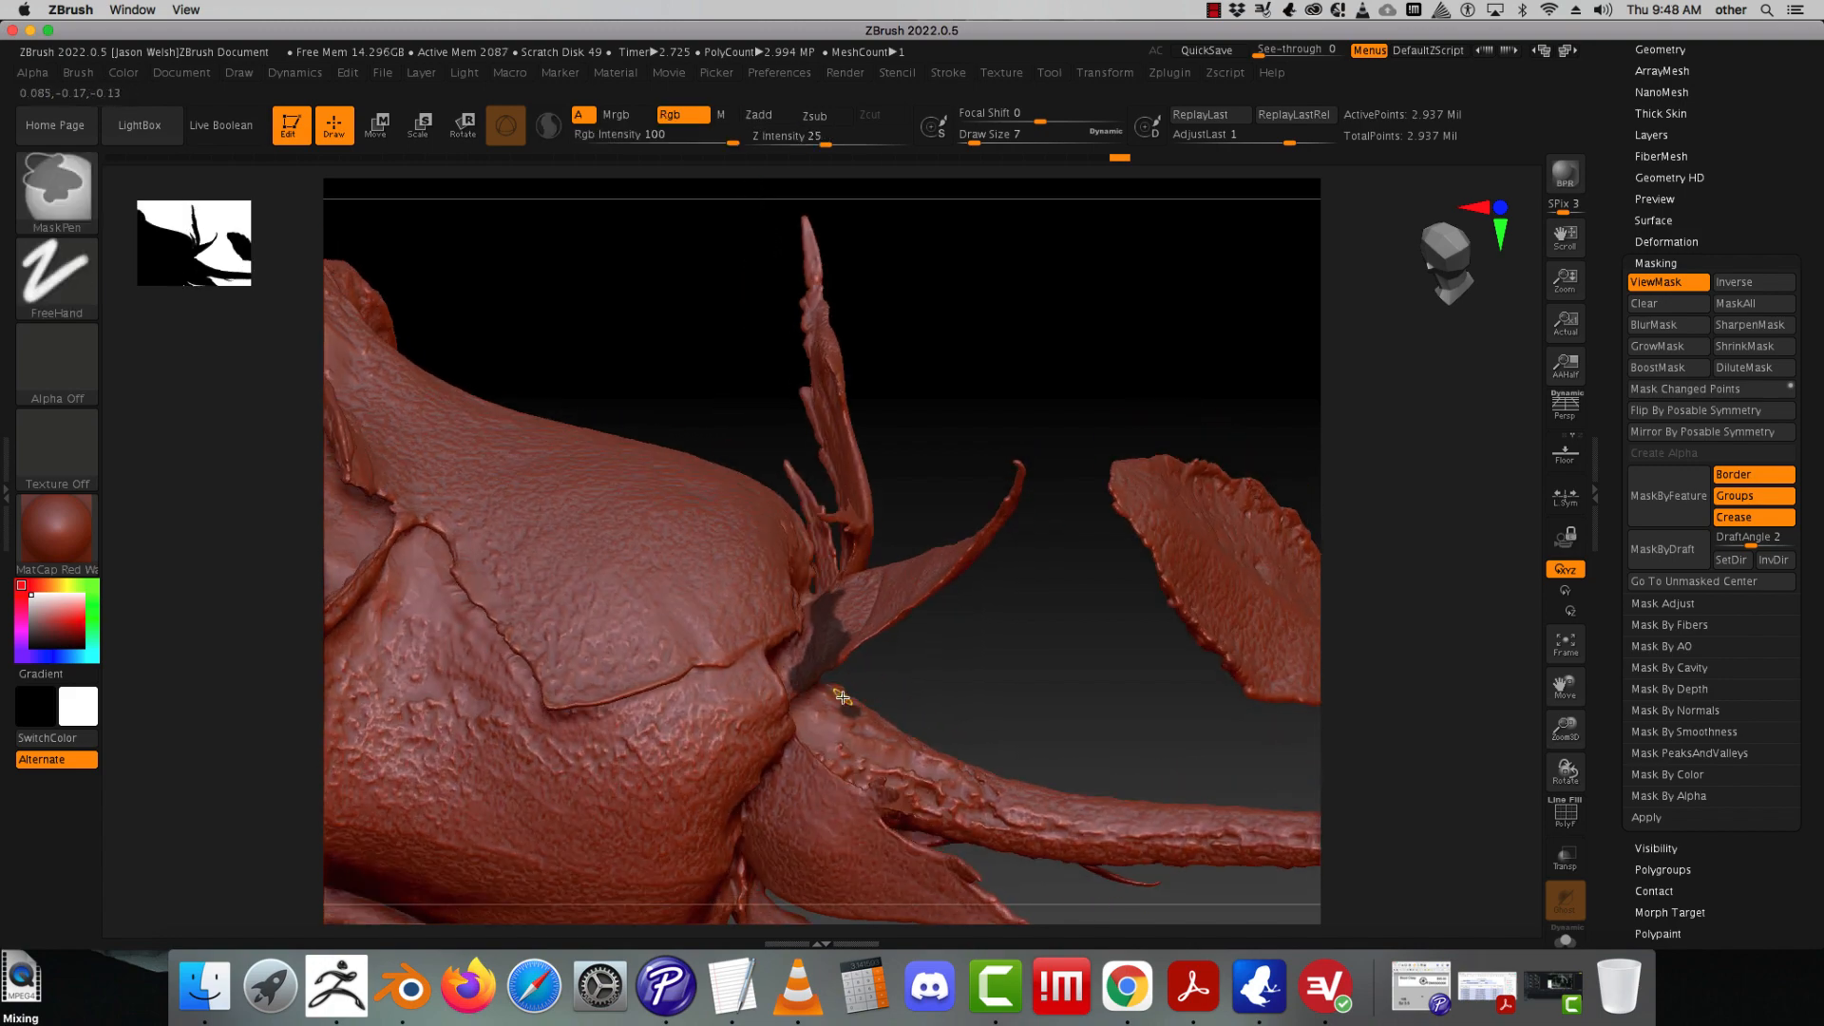
key(ctrl)
key(ctrl)
right_drag(903, 692, 903, 631)
- Set MaskLasso as the masking brush and lasso the rest of the curved sepal into the mask
click(86, 189)
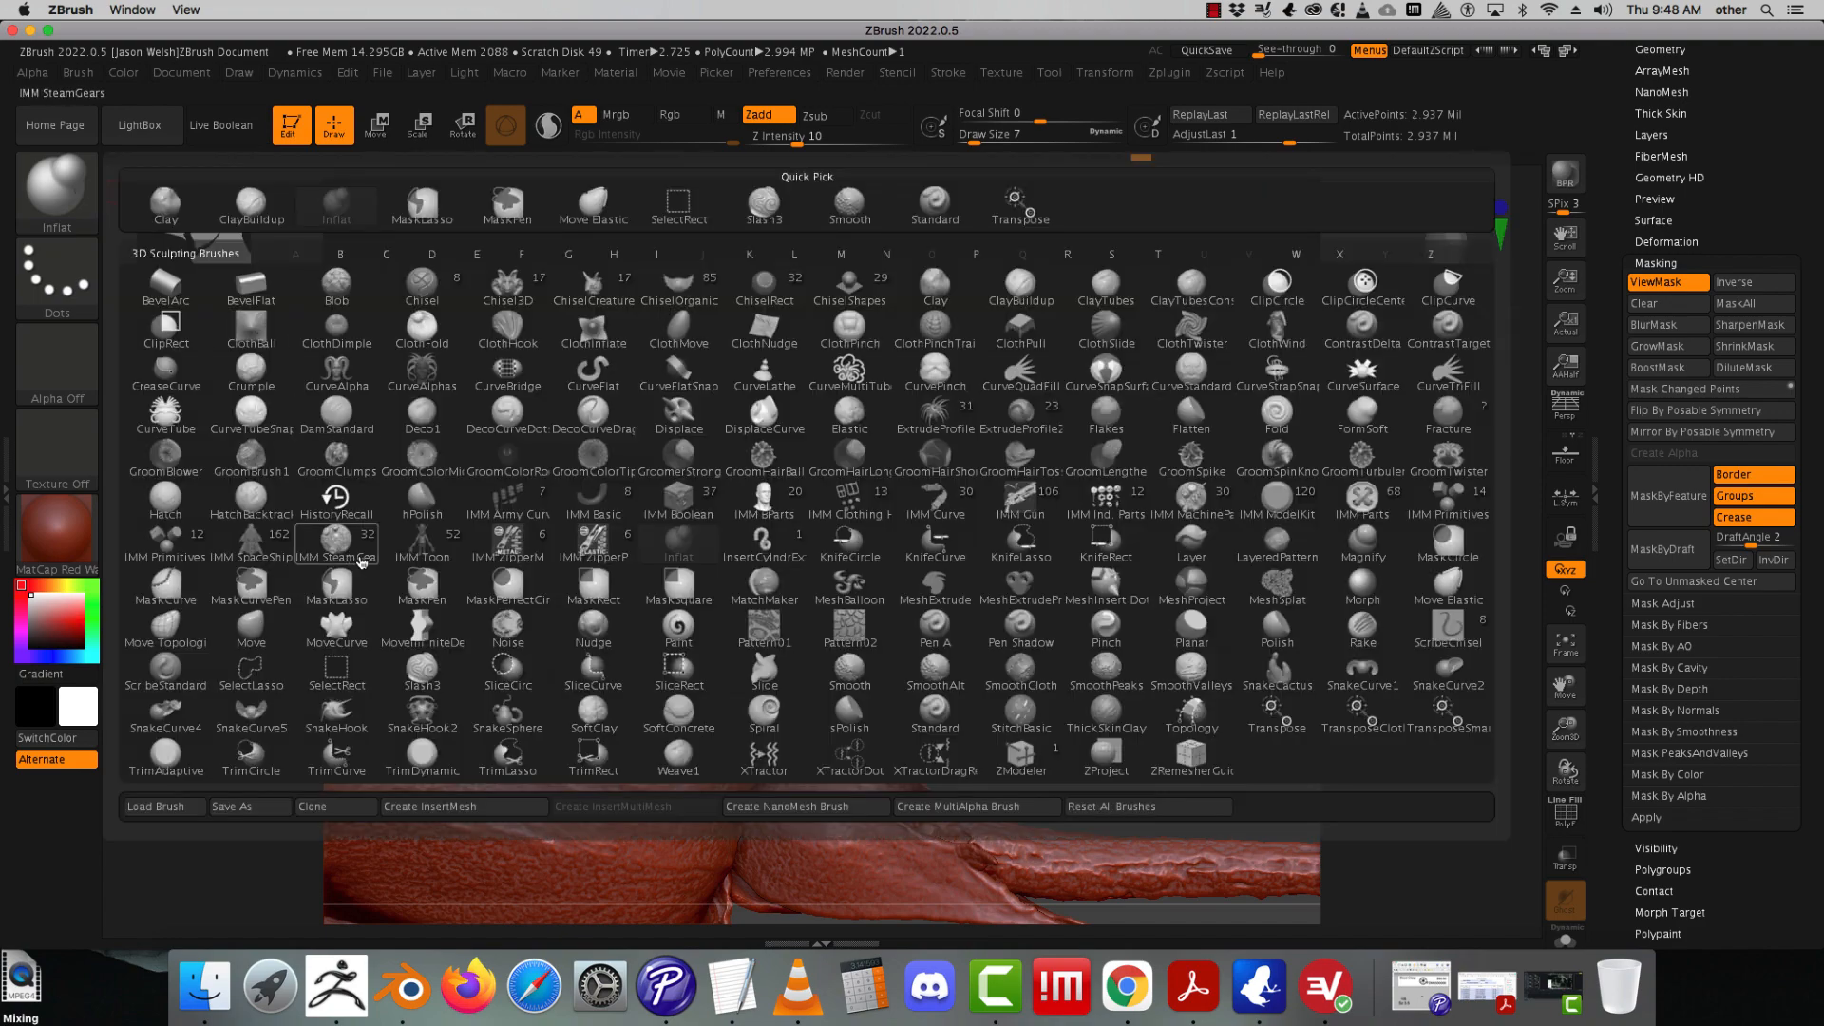
click(336, 584)
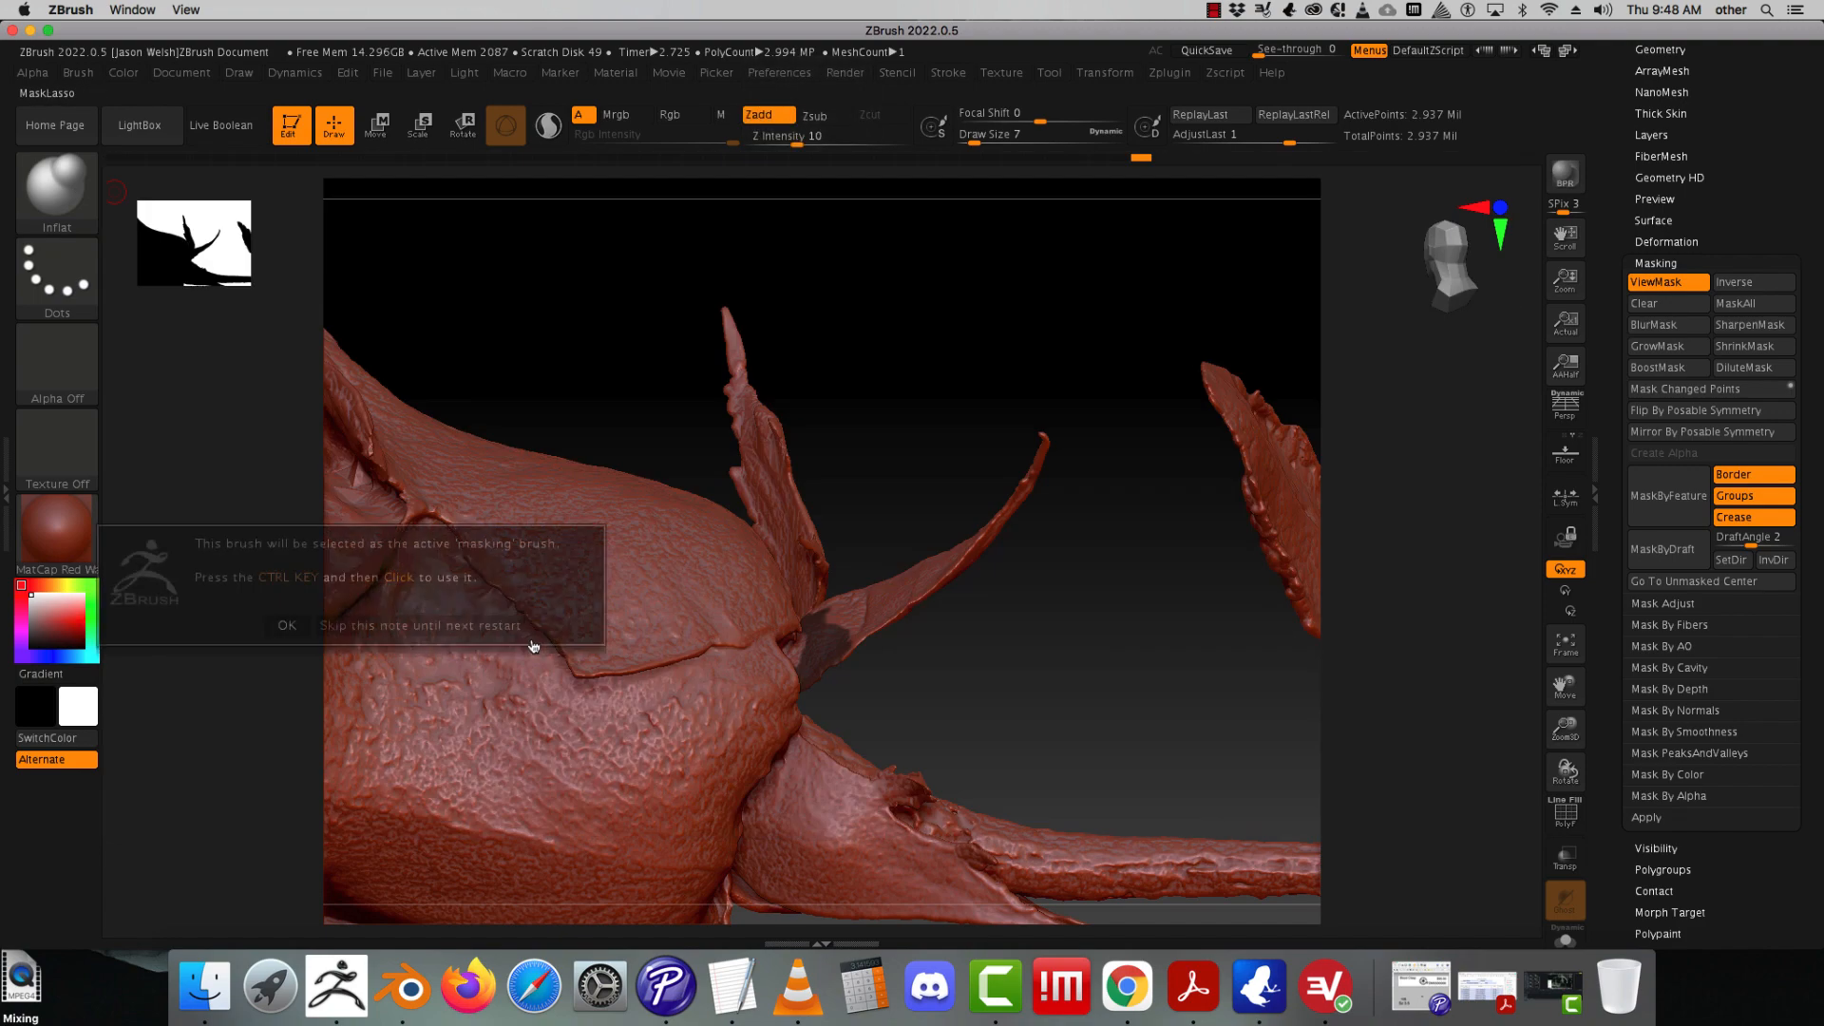
click(287, 625)
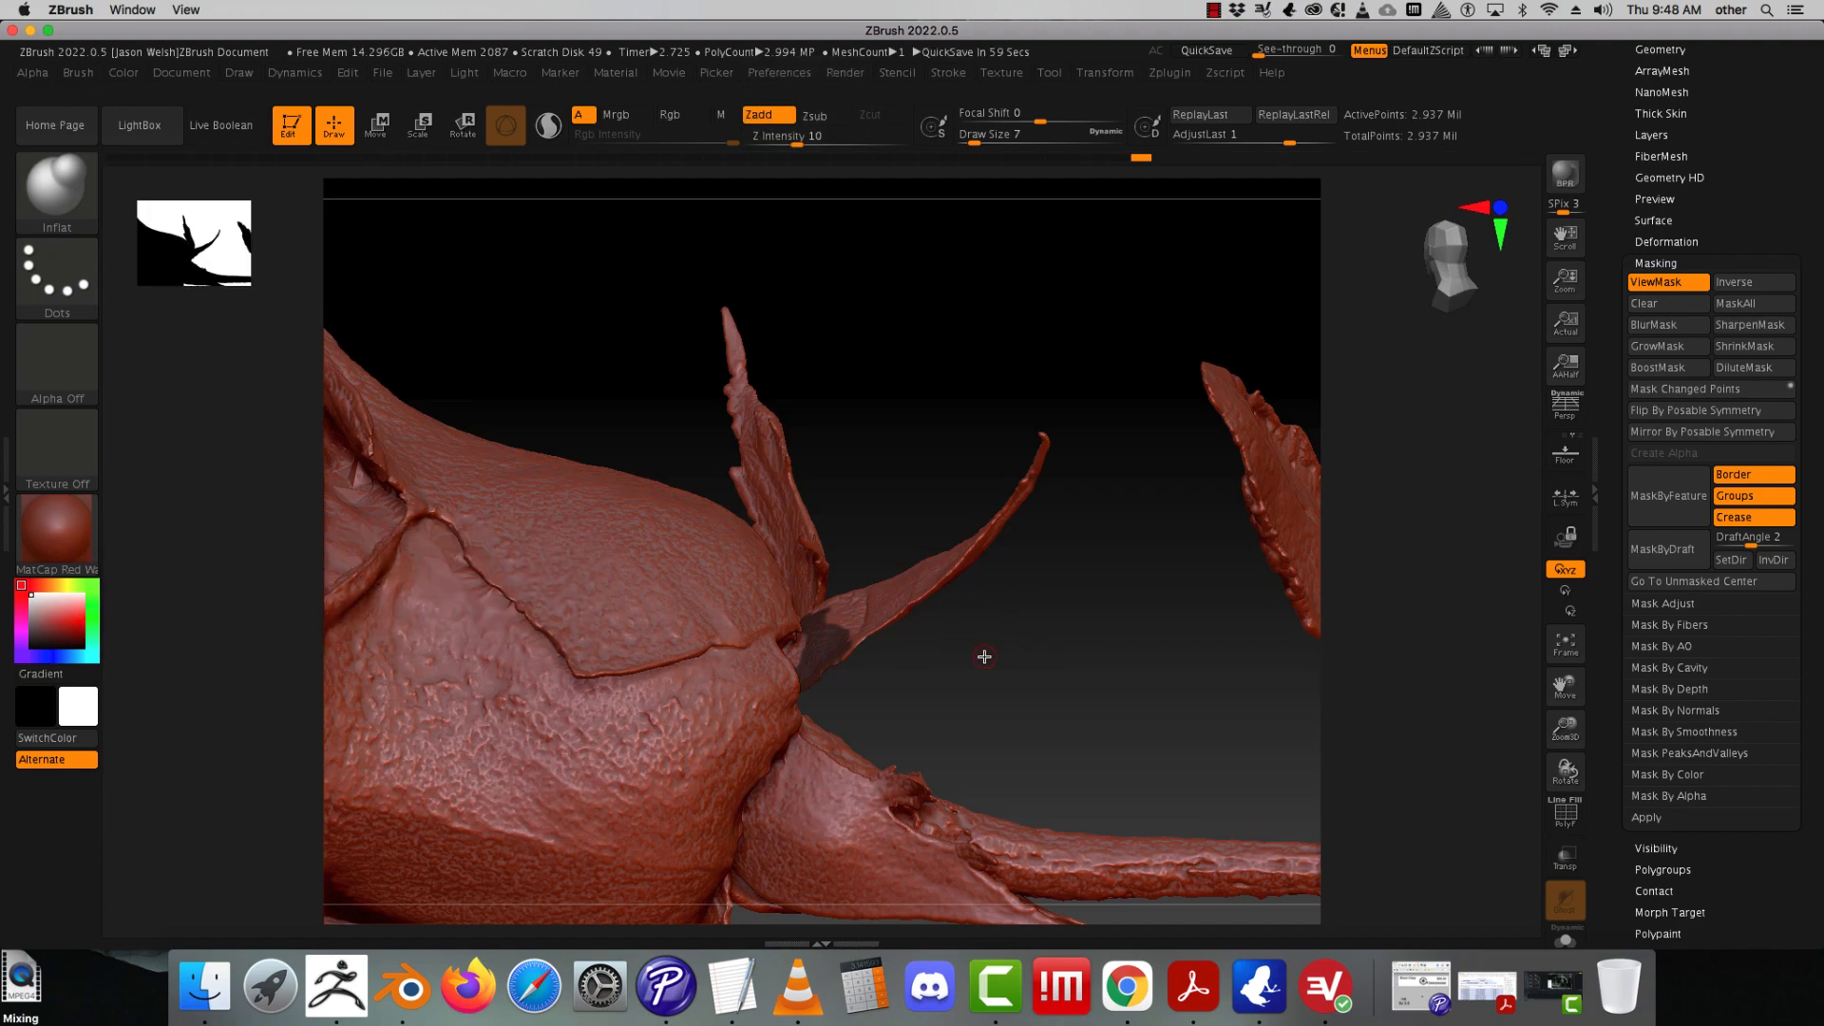
mouse_move(997, 527)
ctrl+mouse_down()
mouse_move(846, 550)
mouse_move(814, 603)
mouse_move(919, 681)
mouse_move(1030, 585)
ctrl+mouse_up()
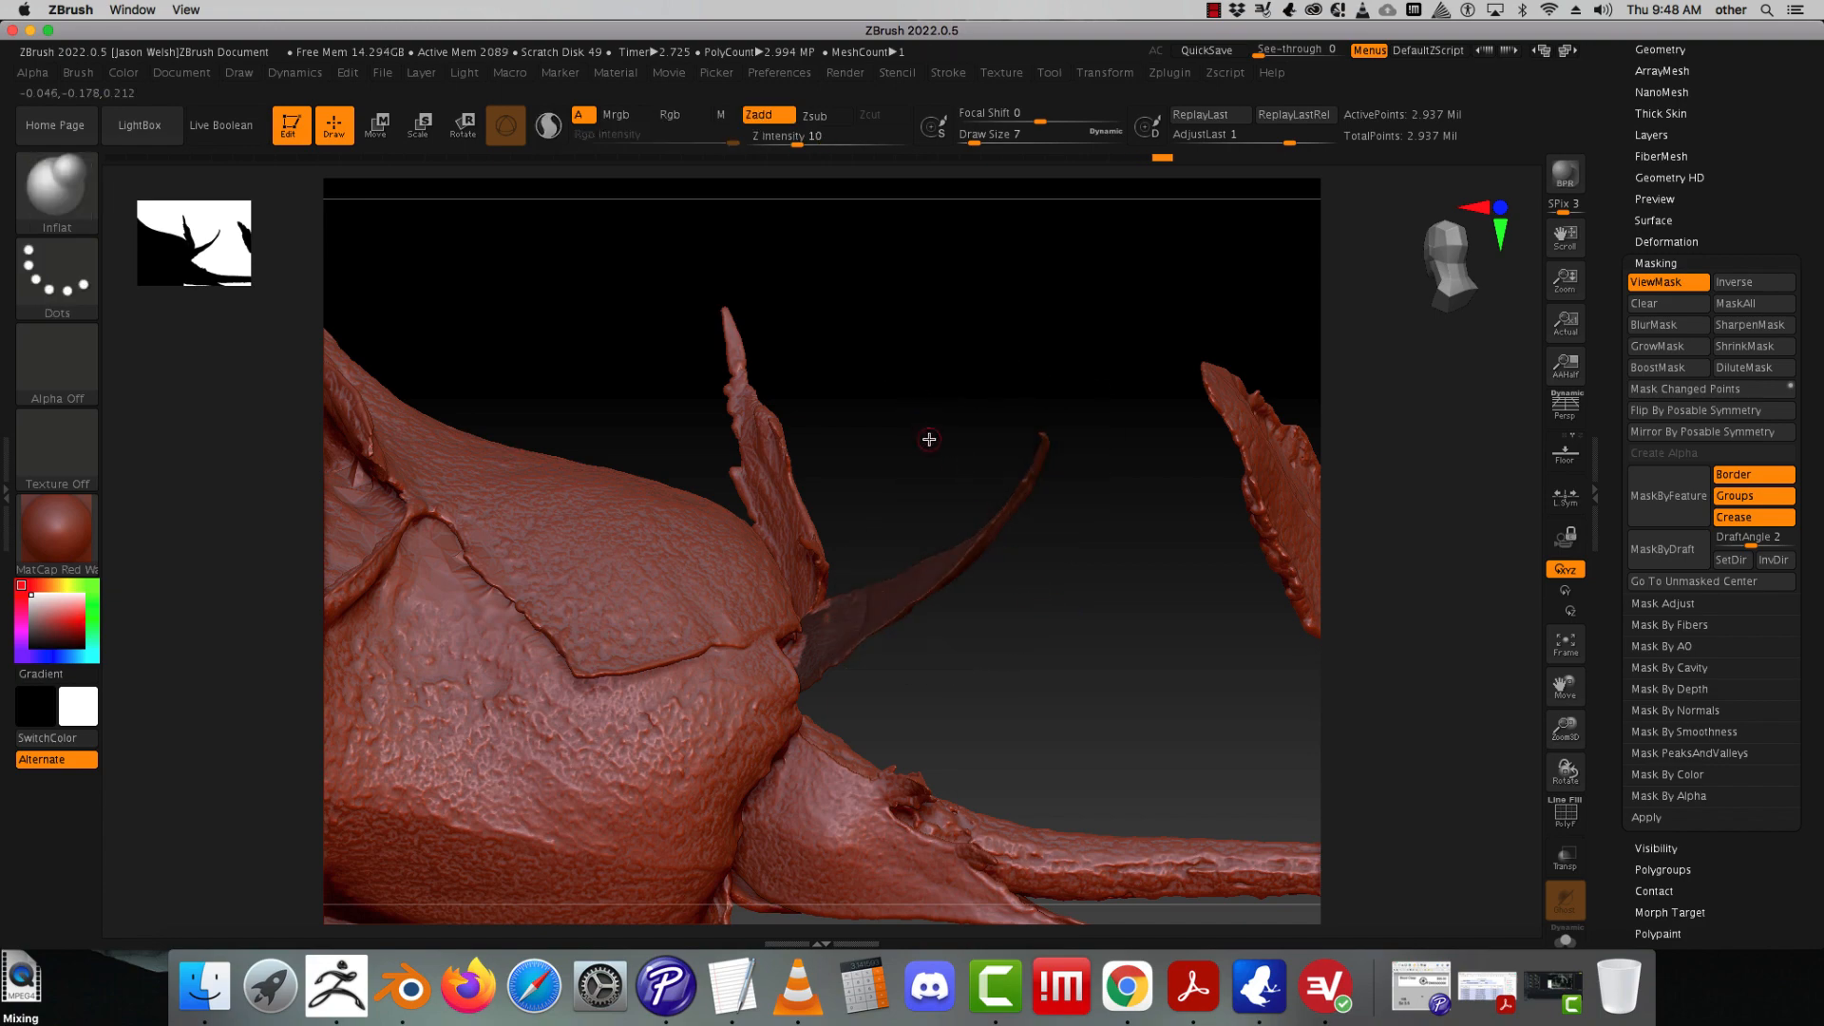
- Add the unmasked patches at the curved sepal's base to the mask with more lasso selections
mouse_move(929, 439)
mouse_down()
mouse_move(937, 505)
mouse_move(842, 500)
mouse_up()
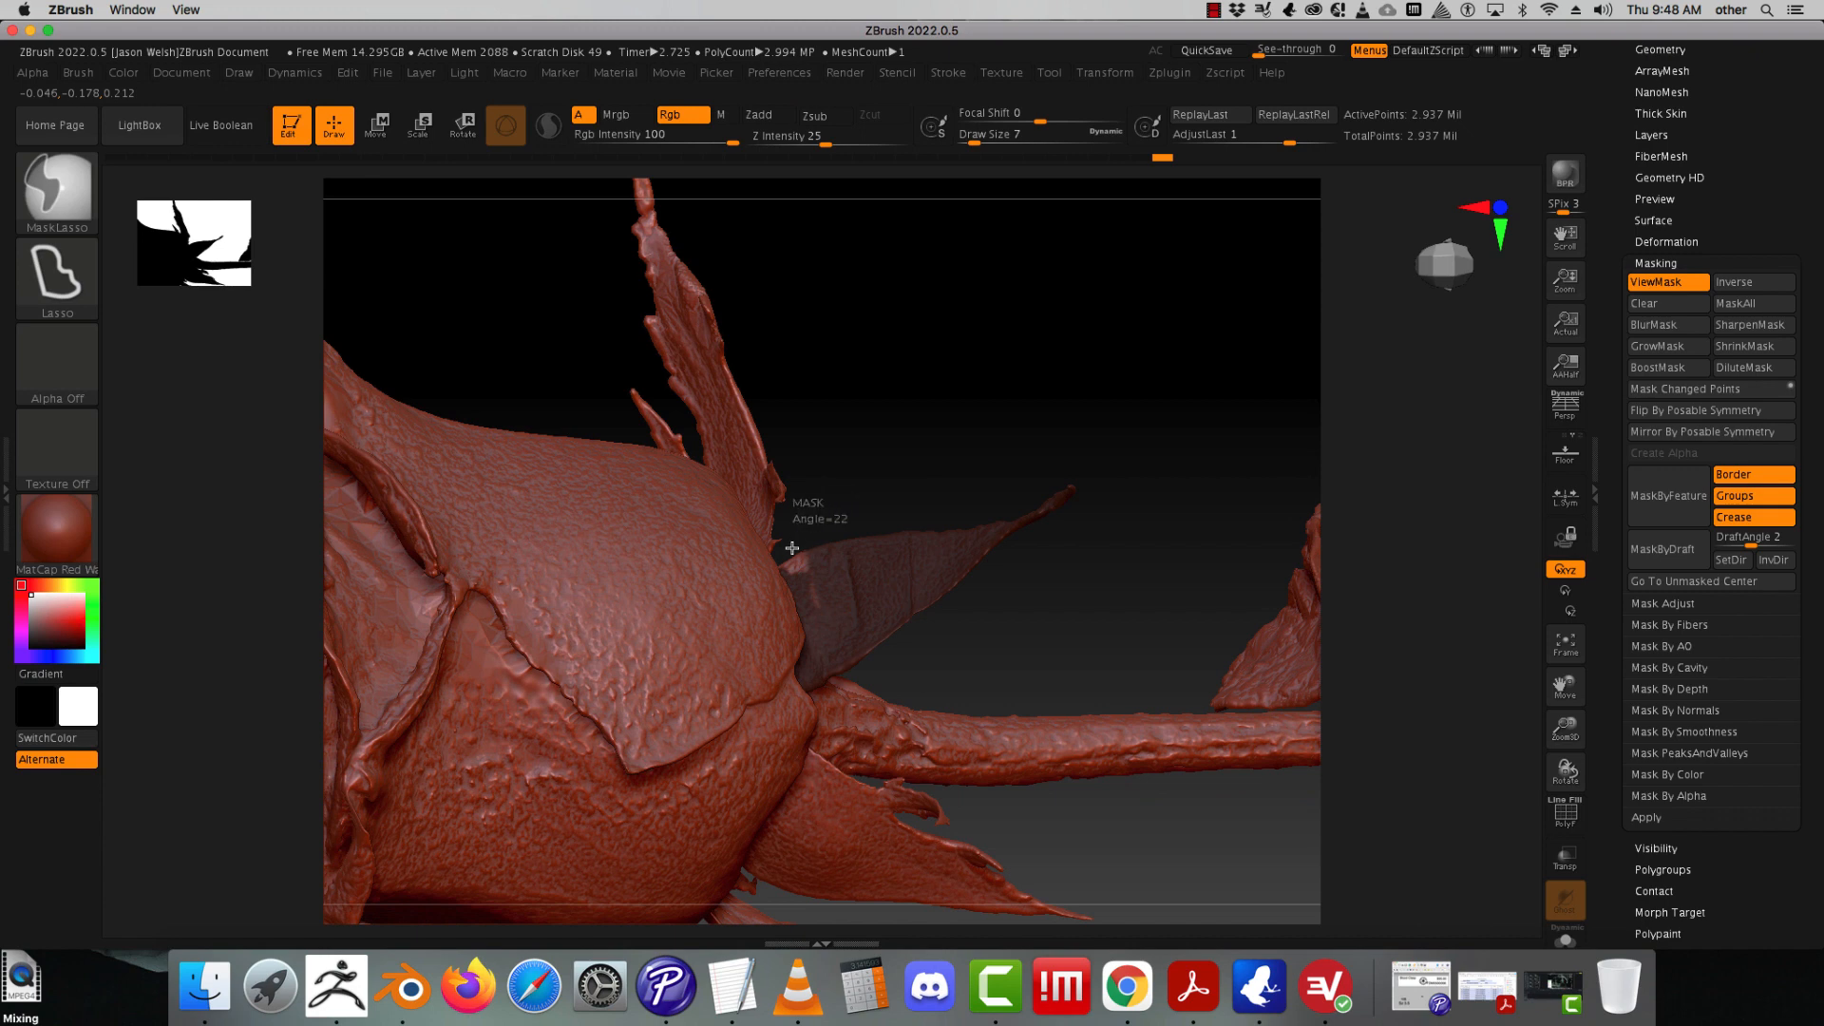
mouse_move(803, 591)
ctrl+mouse_down()
mouse_move(887, 579)
mouse_move(870, 502)
ctrl+mouse_up()
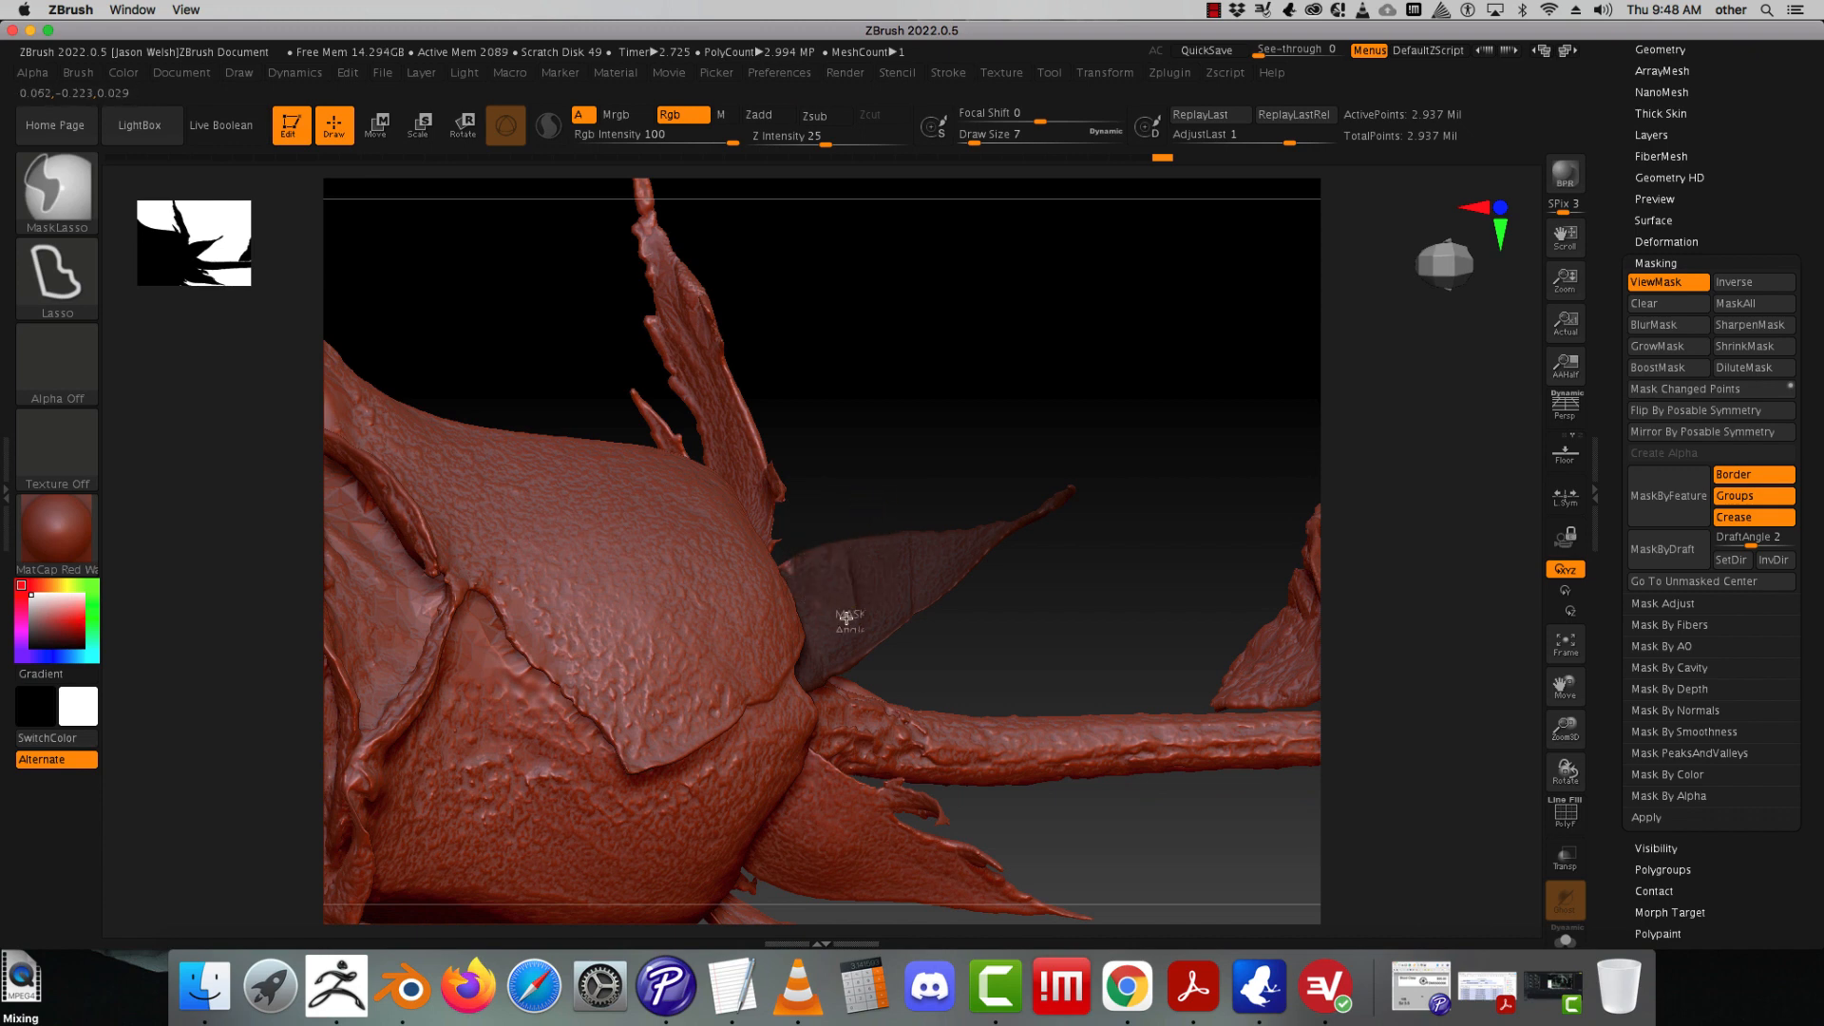
ctrl+drag(811, 606, 794, 532)
- Remove the stray mask from the bloom beside the curved sepal and blur the remaining mask's edge
mouse_move(964, 632)
mouse_down()
mouse_move(937, 513)
mouse_move(904, 506)
mouse_move(867, 436)
mouse_move(943, 521)
mouse_move(965, 578)
mouse_move(949, 615)
mouse_move(926, 456)
mouse_move(867, 412)
mouse_move(880, 428)
mouse_move(825, 616)
mouse_move(878, 694)
mouse_move(837, 649)
mouse_move(860, 698)
mouse_move(926, 676)
mouse_move(798, 642)
mouse_up()
key(ctrl)
drag(684, 476, 721, 590)
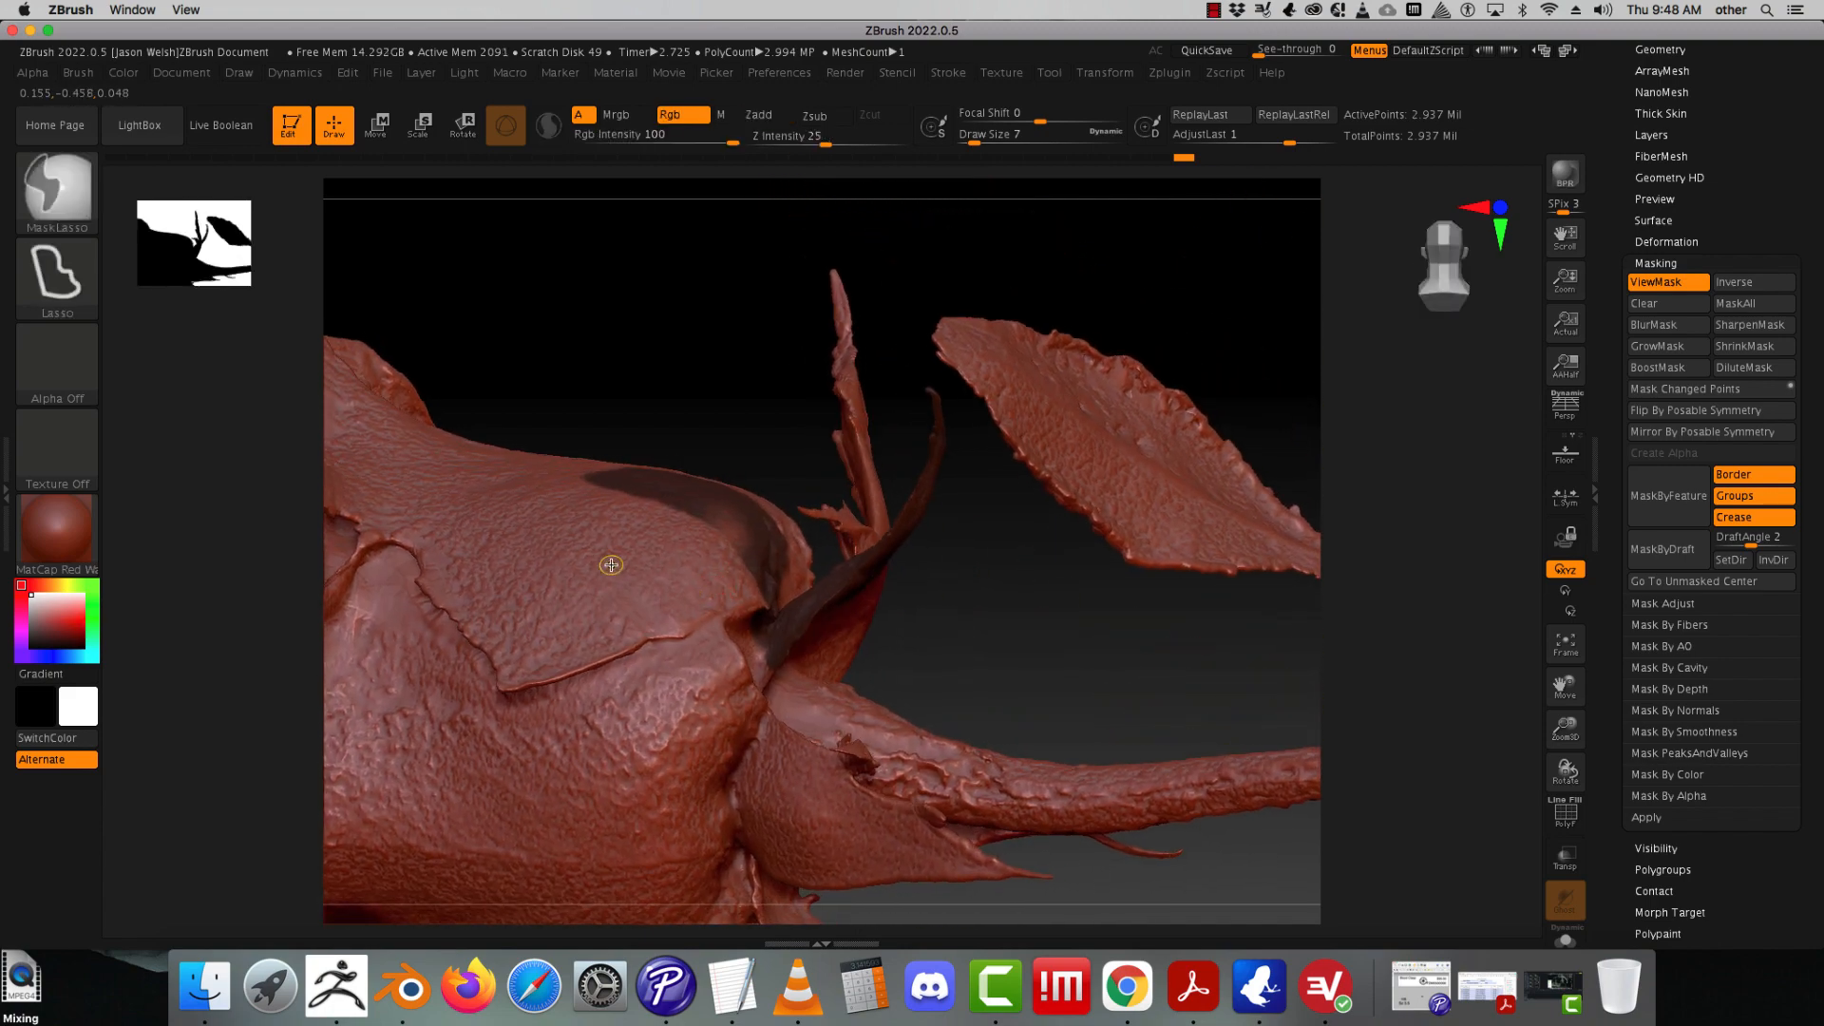
mouse_move(599, 561)
ctrl+mouse_down()
mouse_move(646, 428)
mouse_move(812, 503)
mouse_move(809, 561)
mouse_move(707, 646)
mouse_move(637, 579)
ctrl+mouse_up()
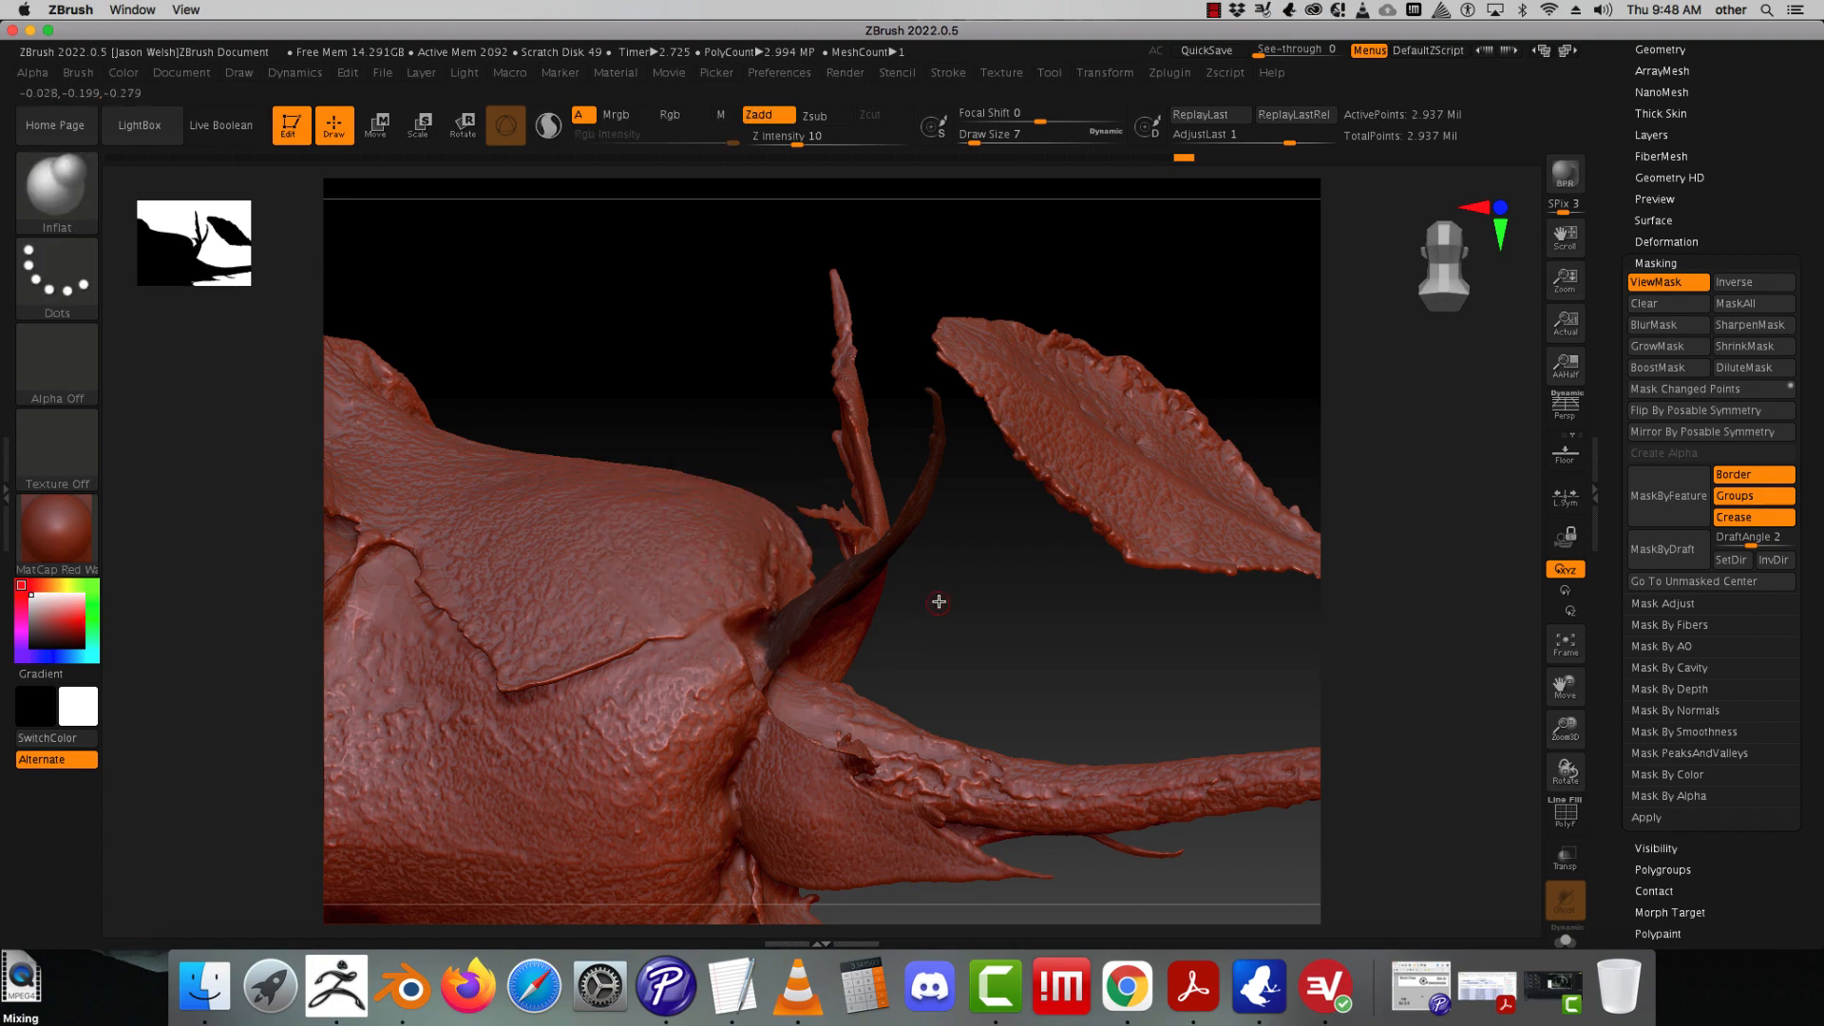
mouse_move(936, 602)
mouse_down()
mouse_move(960, 624)
mouse_move(983, 603)
mouse_up()
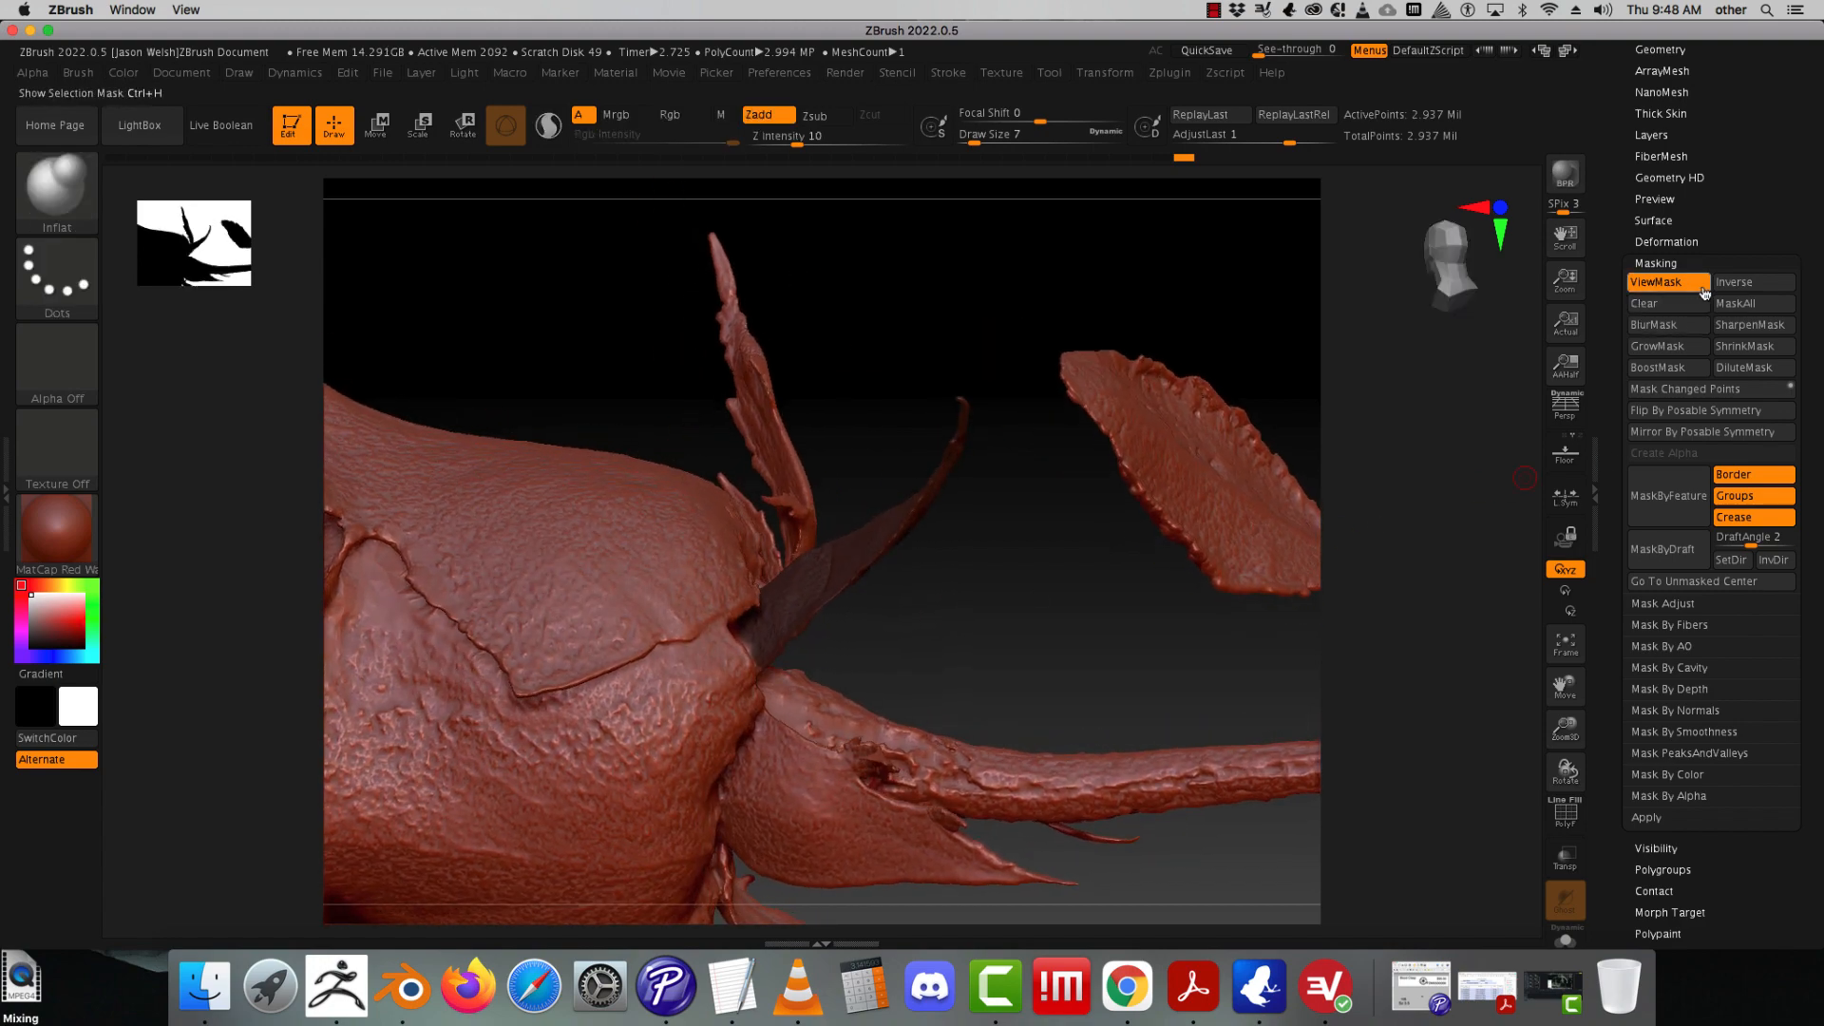
click(1678, 324)
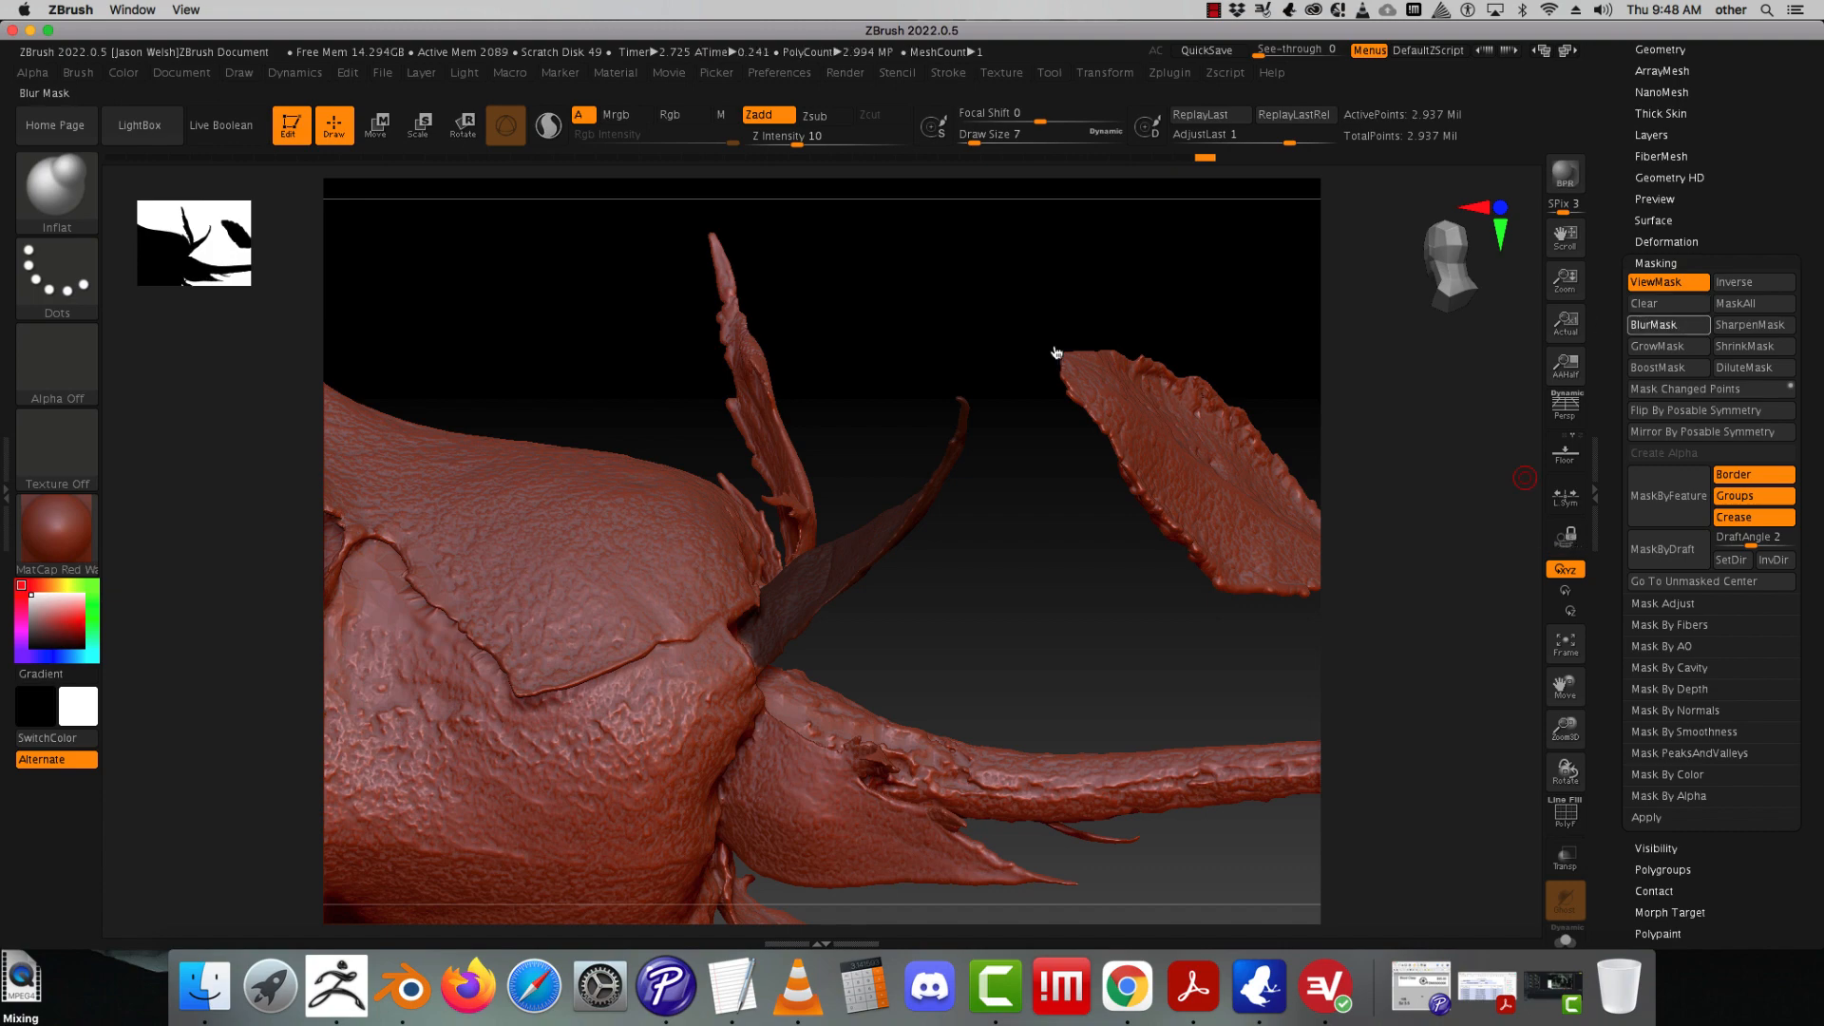
- Rotate the long curved sepal outward from the bloom with the Transpose gizmo and clear the mask
key(b)
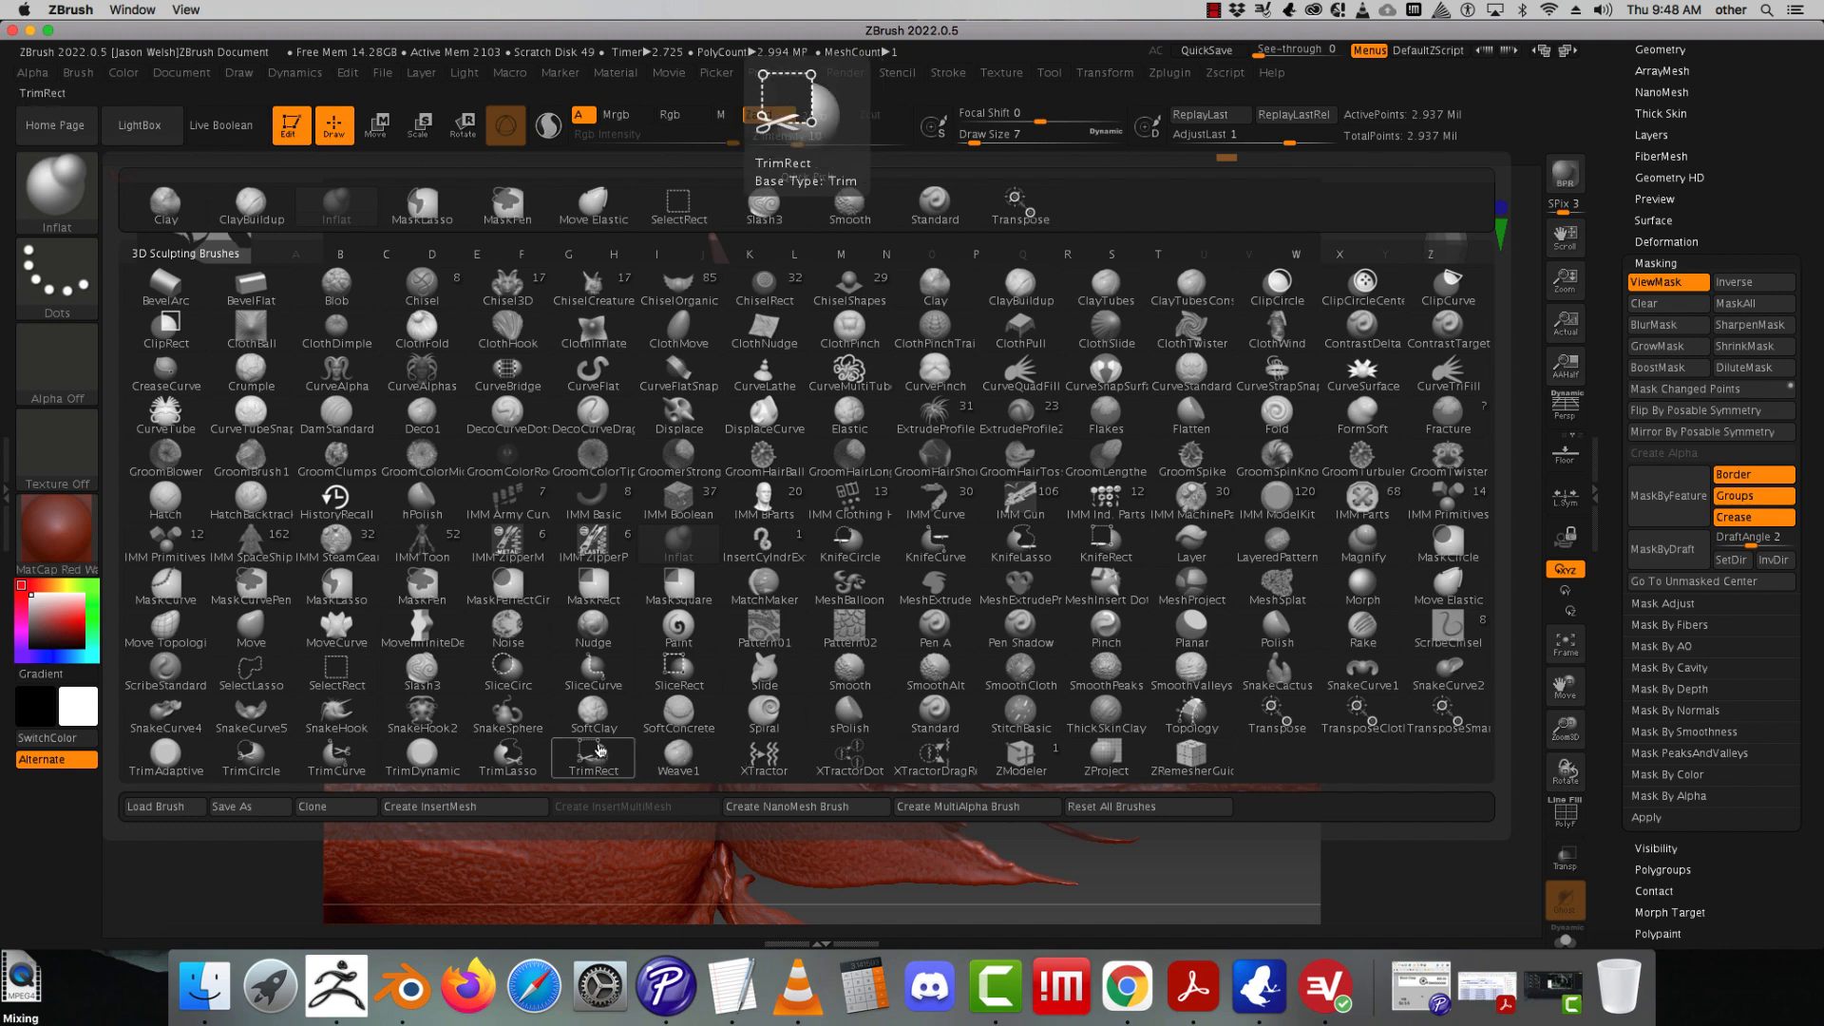
click(1267, 720)
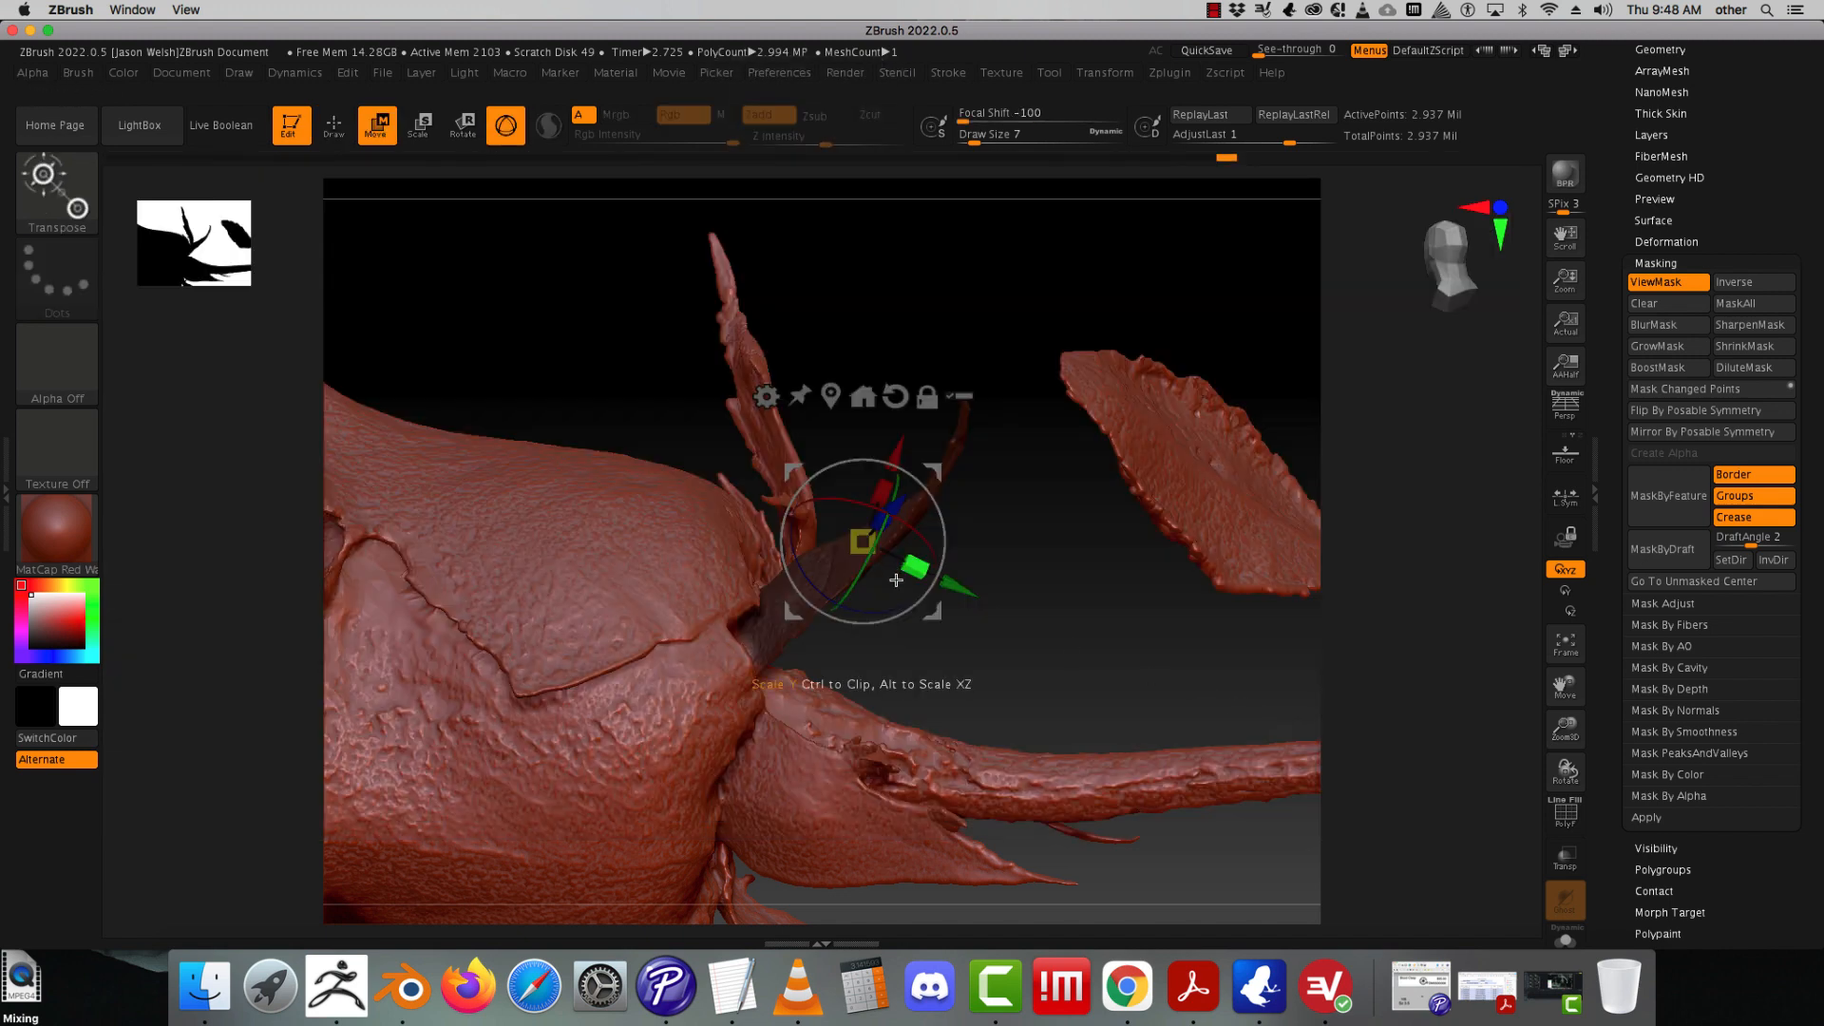
drag(1067, 533, 1066, 599)
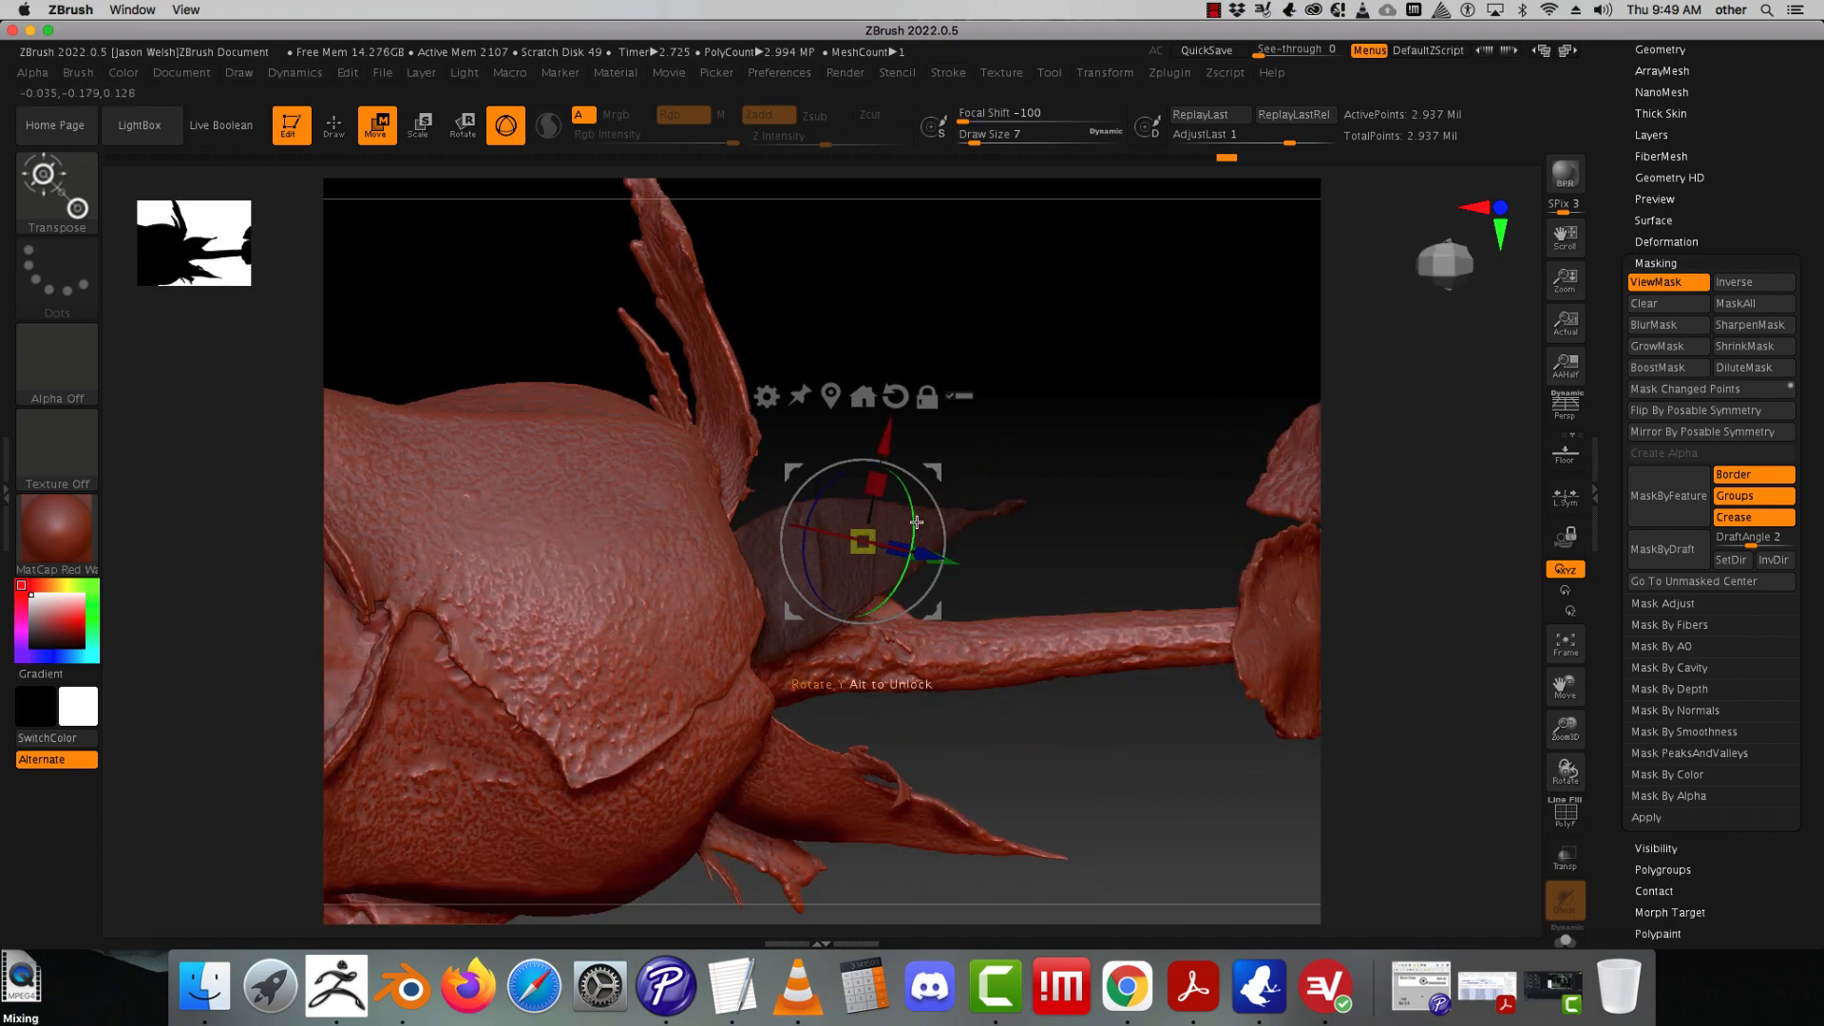
drag(915, 521, 1059, 399)
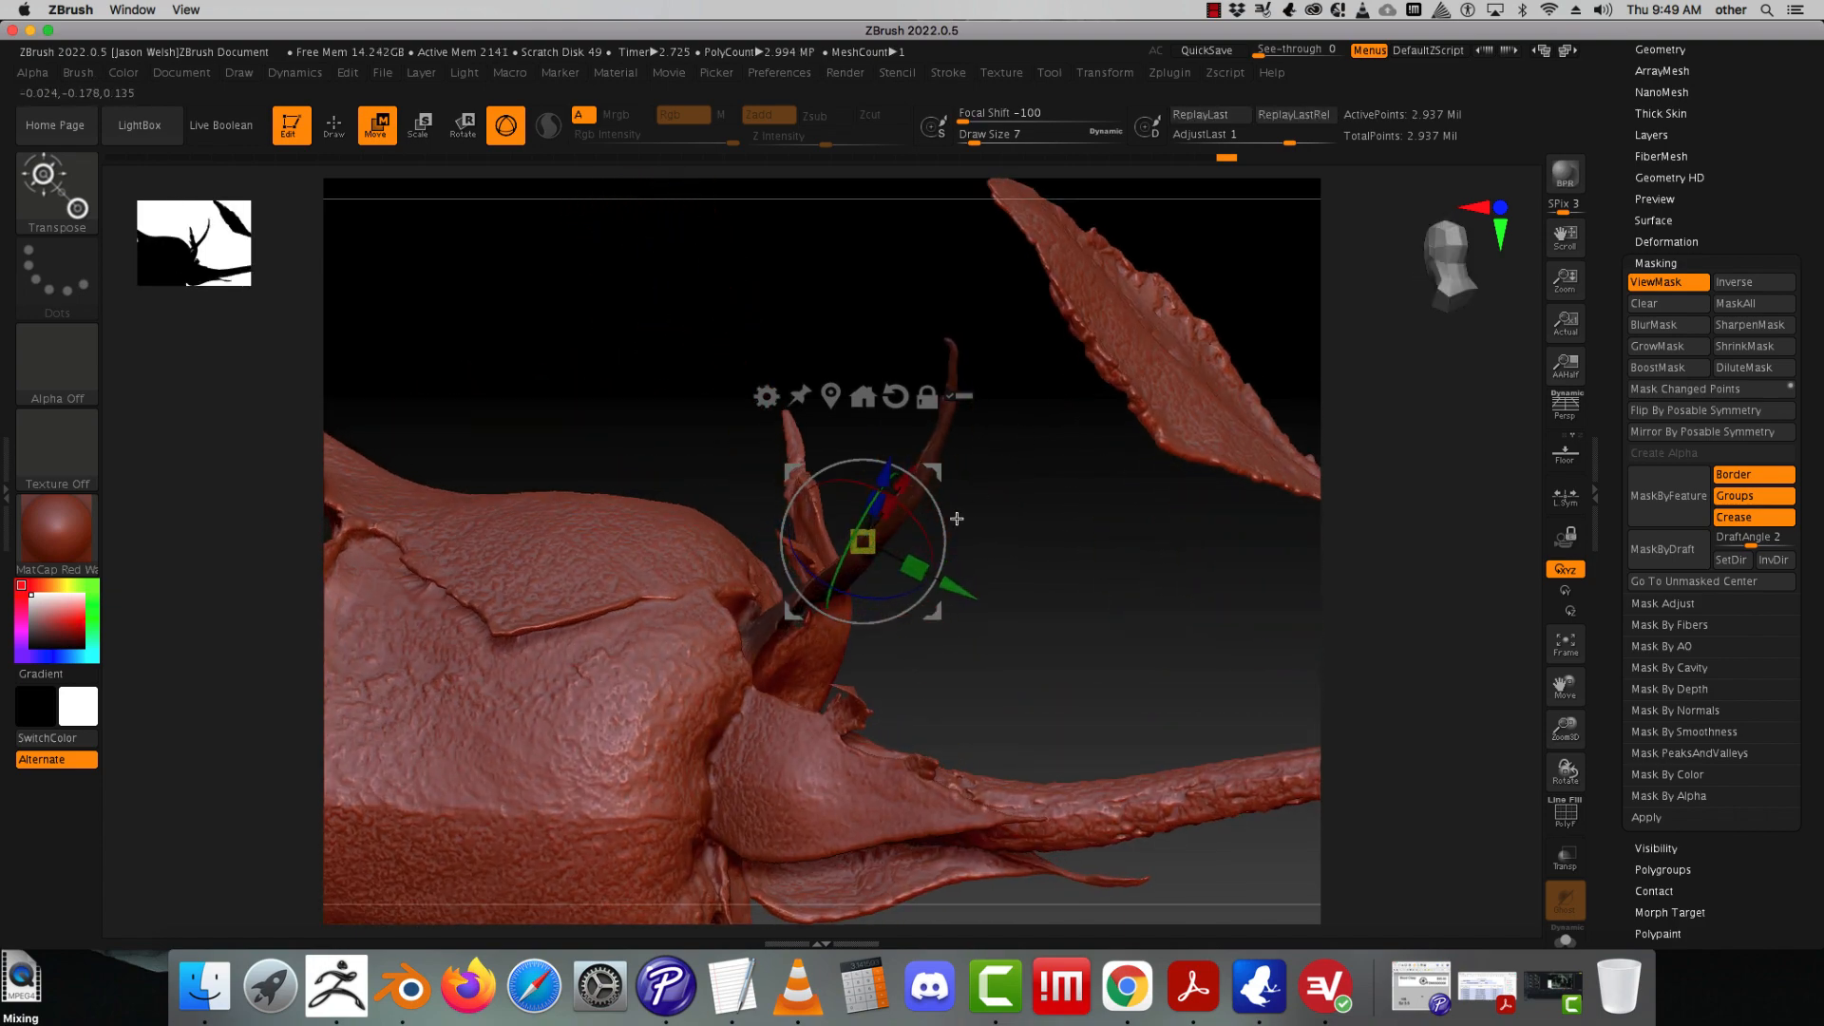
mouse_move(941, 527)
mouse_down()
mouse_move(933, 501)
mouse_move(954, 541)
mouse_move(918, 529)
mouse_up()
drag(806, 374, 1136, 408)
click(1687, 306)
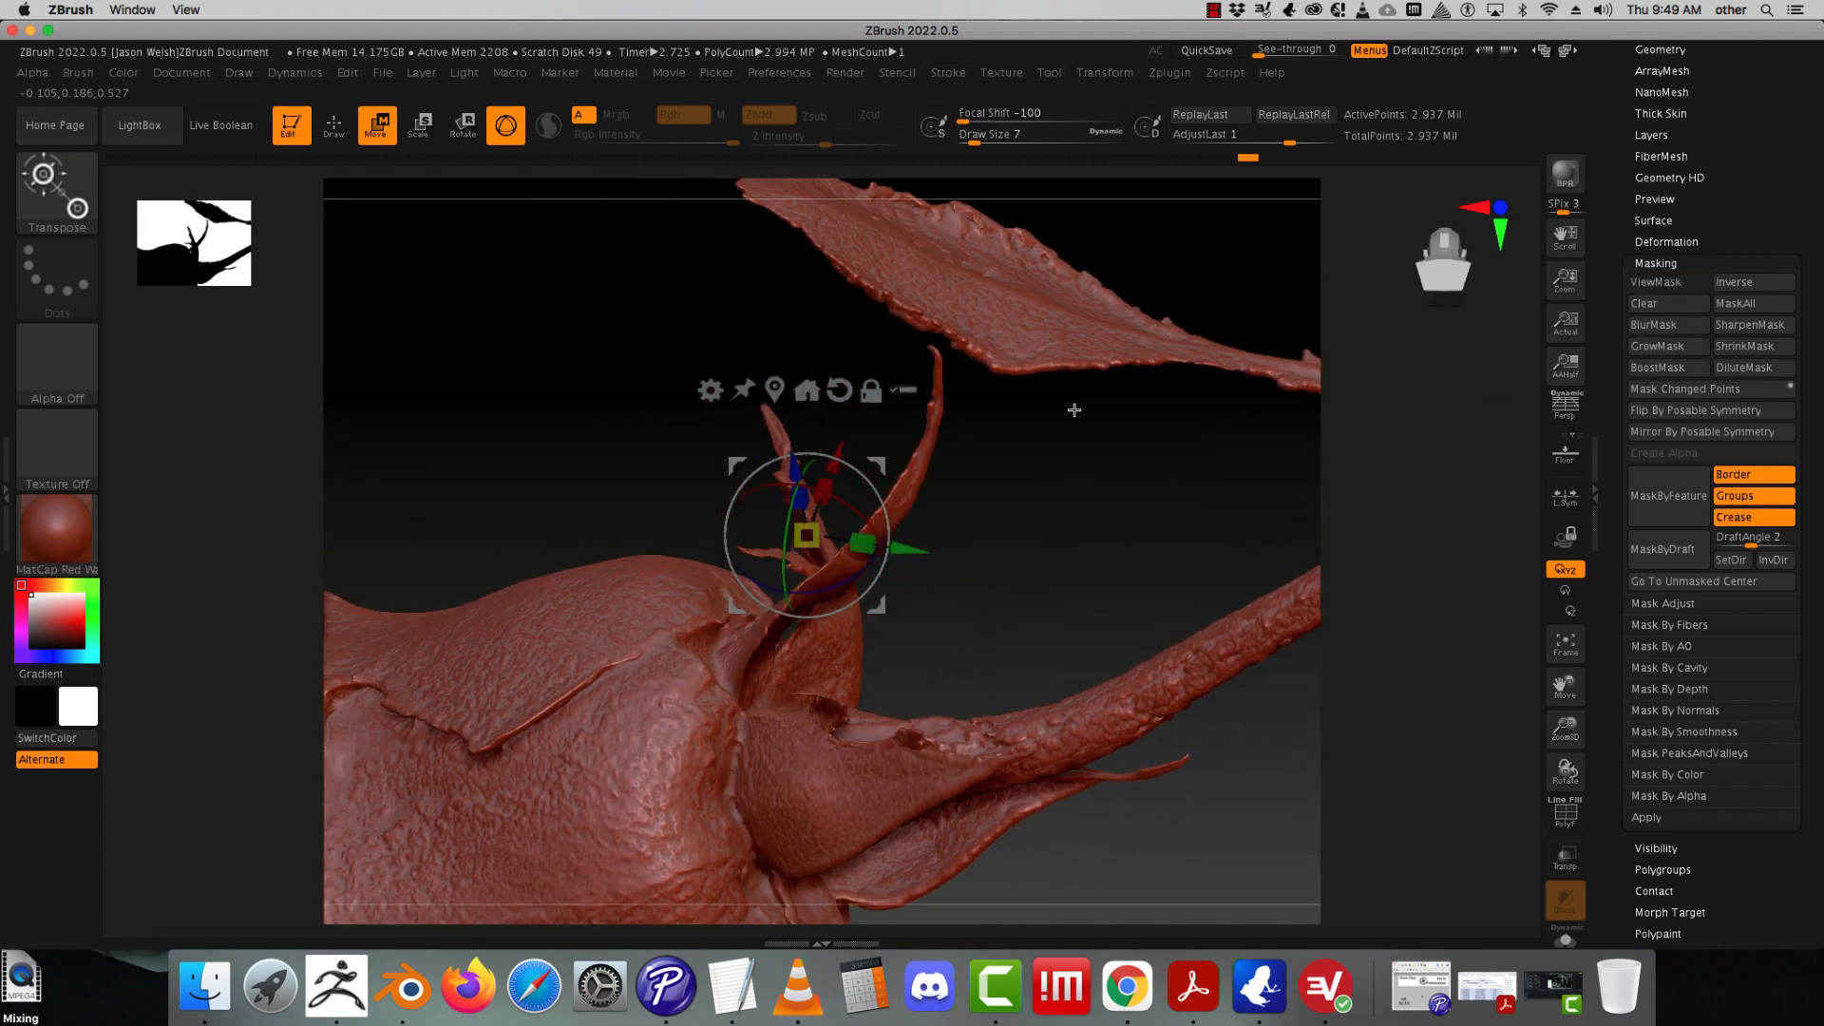
- Return to sculpting with the Inflat brush at draw size 18 and smooth the reposed sepal's base where it joins the bloom
drag(451, 449, 608, 441)
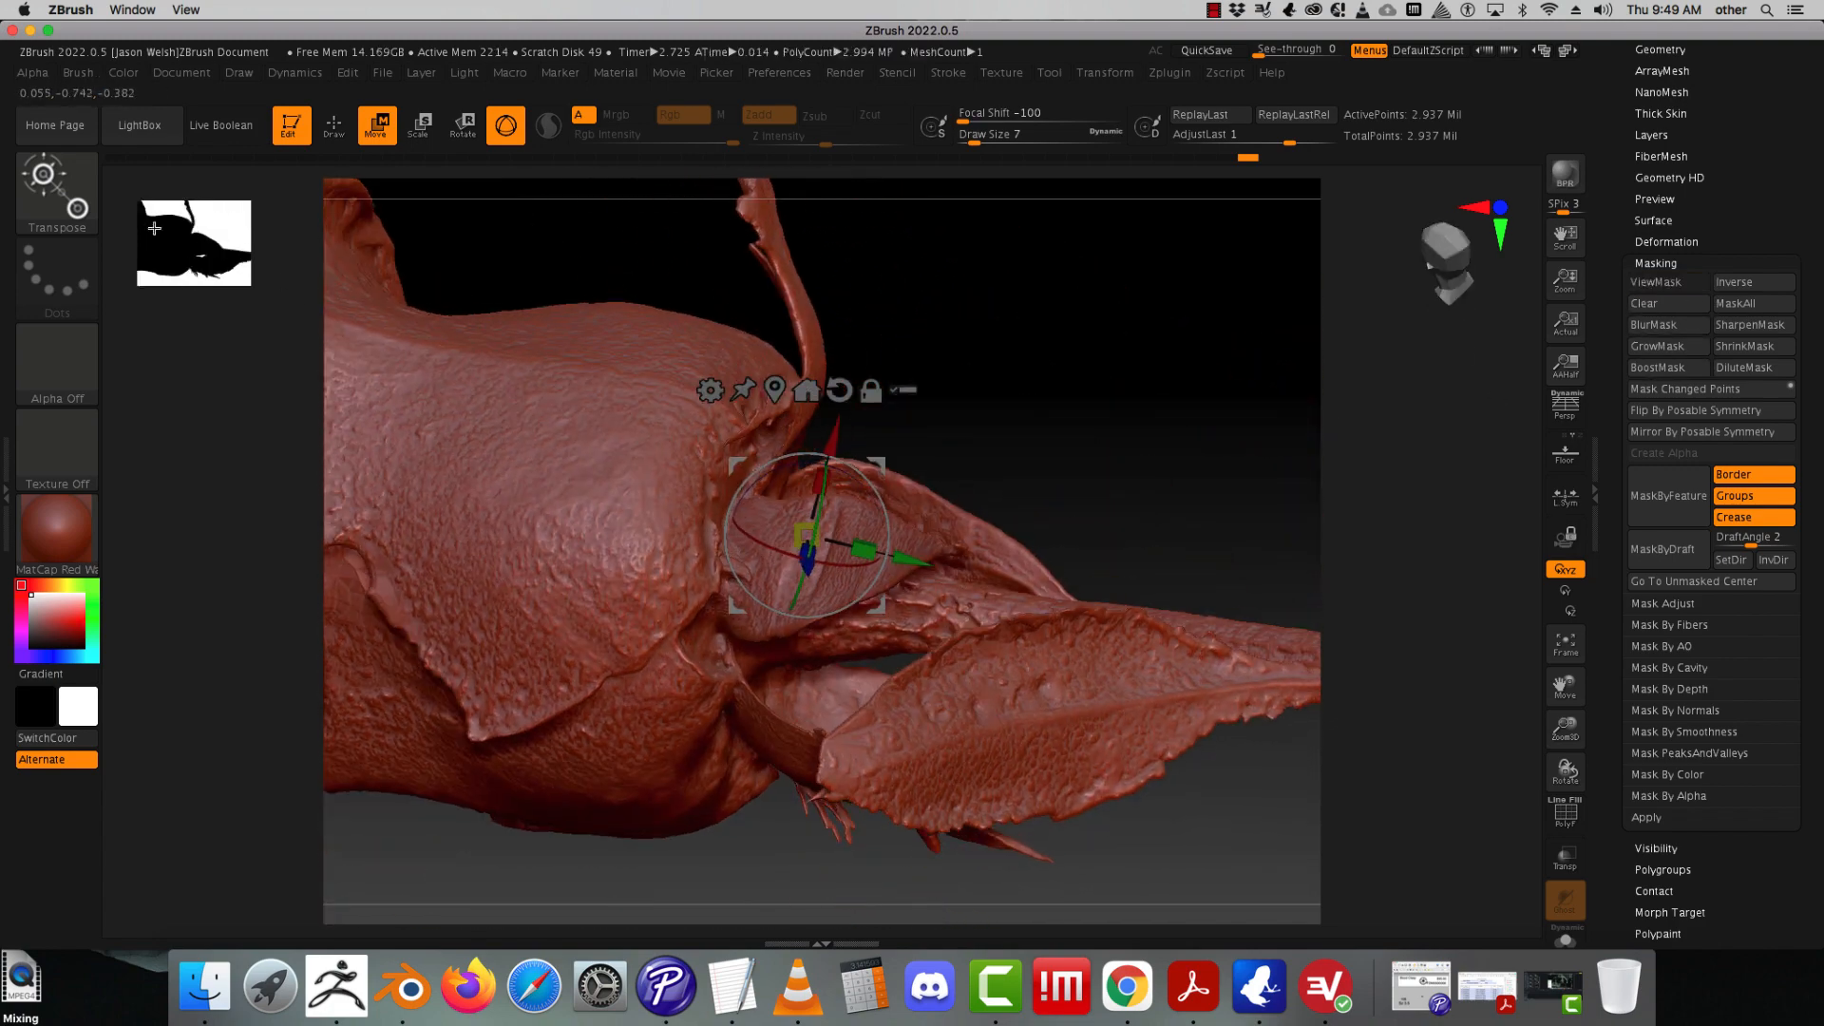
click(84, 207)
click(336, 201)
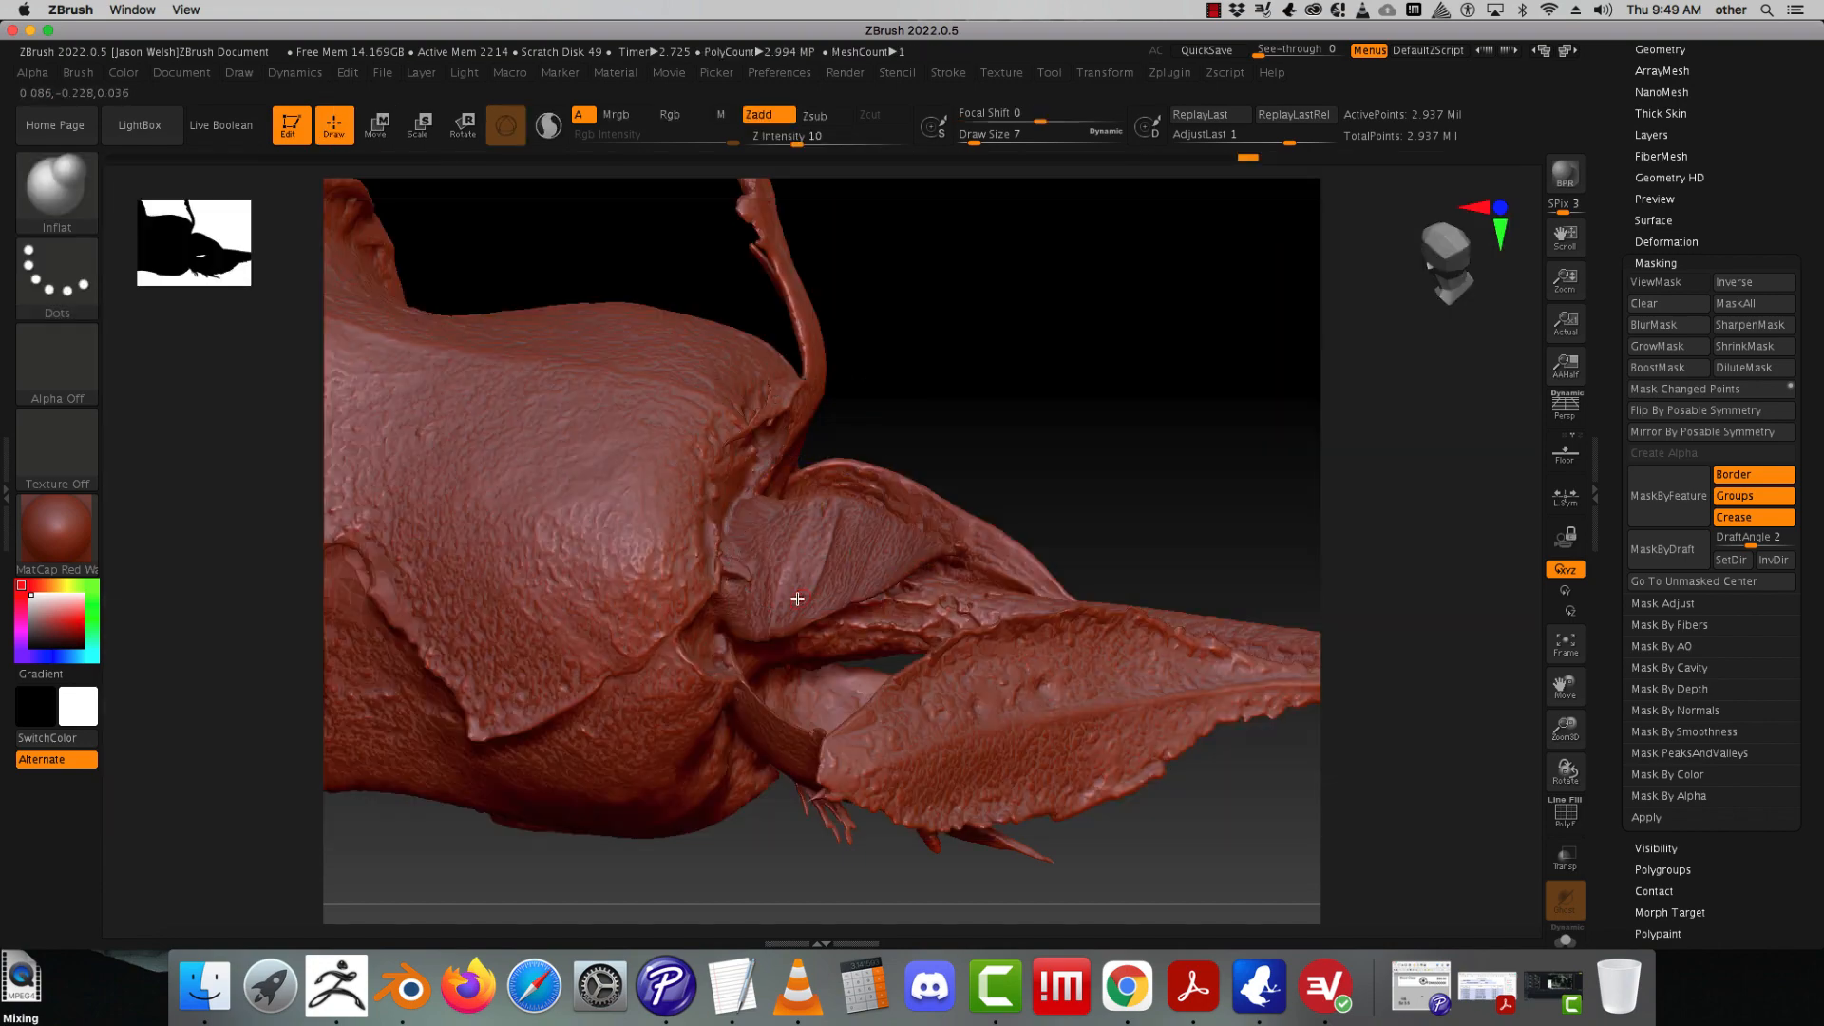
key(shift)
mouse_move(1009, 496)
mouse_down()
mouse_move(1019, 387)
mouse_move(919, 467)
mouse_up()
key(shift)
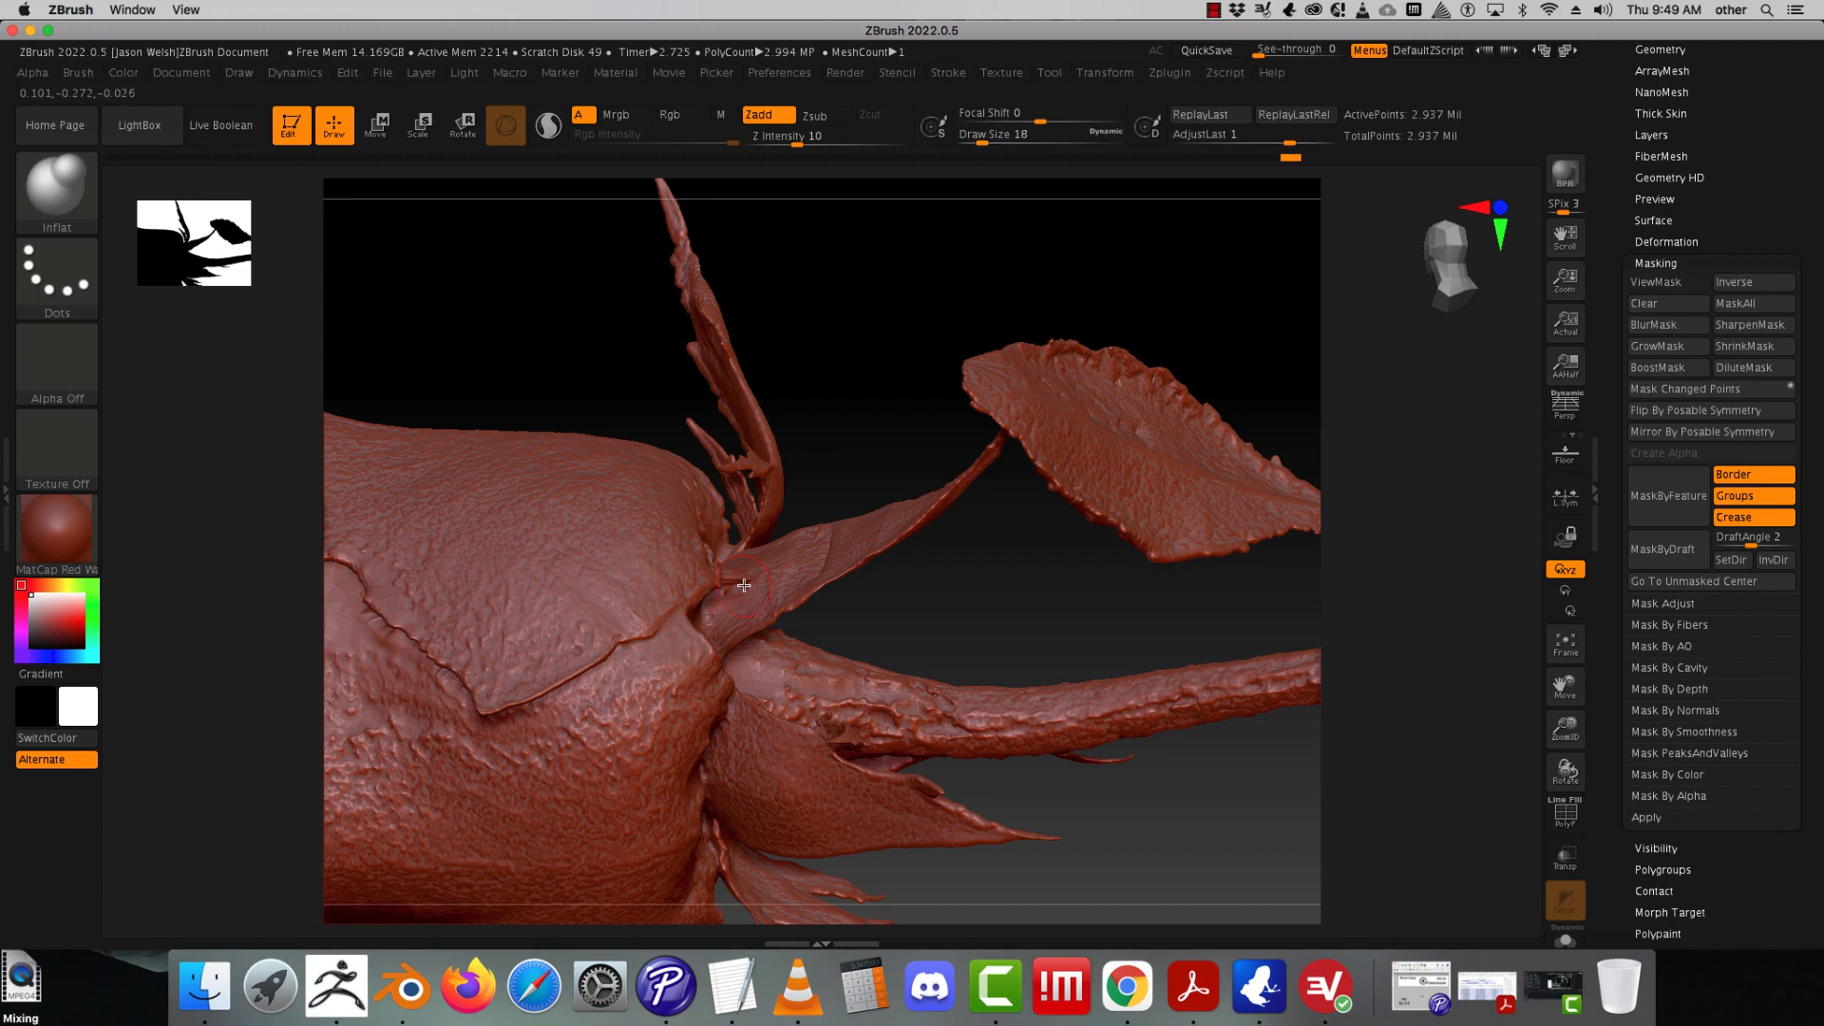
mouse_move(860, 430)
mouse_down()
mouse_move(867, 481)
mouse_move(751, 574)
mouse_up()
key(shift)
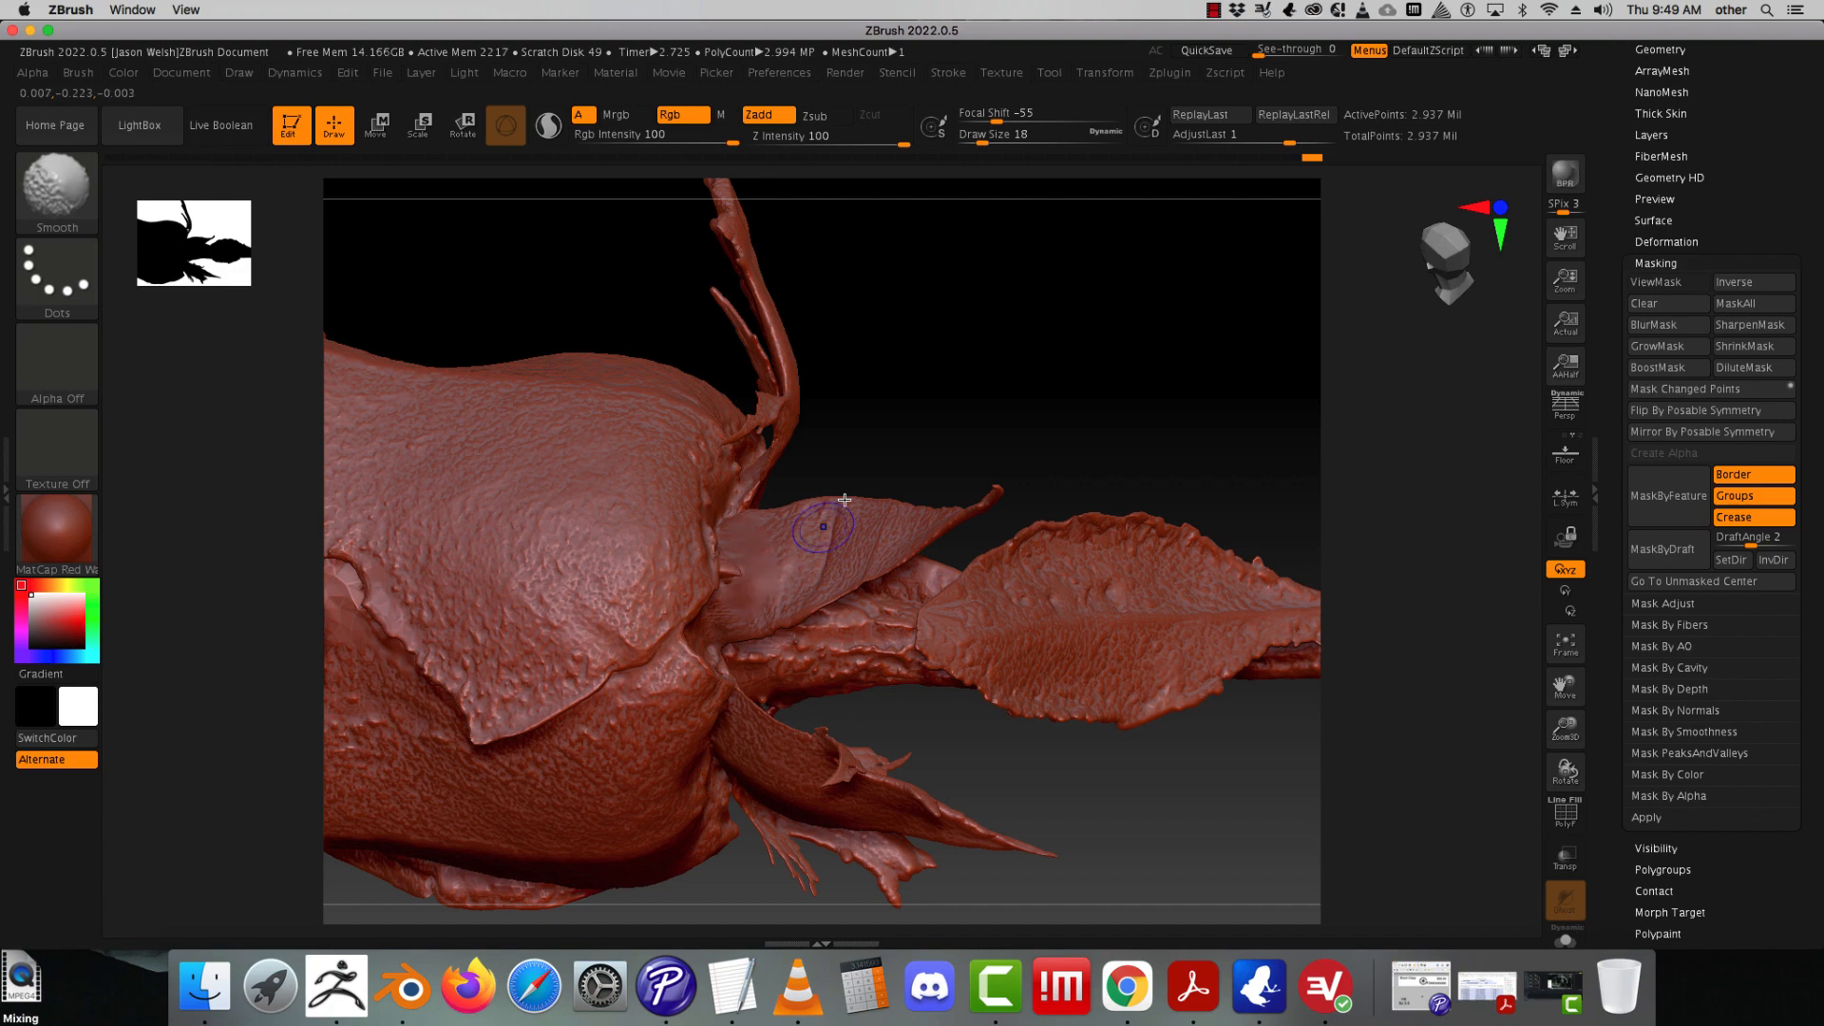
mouse_move(844, 500)
mouse_down()
mouse_move(900, 379)
mouse_move(864, 424)
mouse_move(955, 620)
mouse_move(795, 582)
mouse_up()
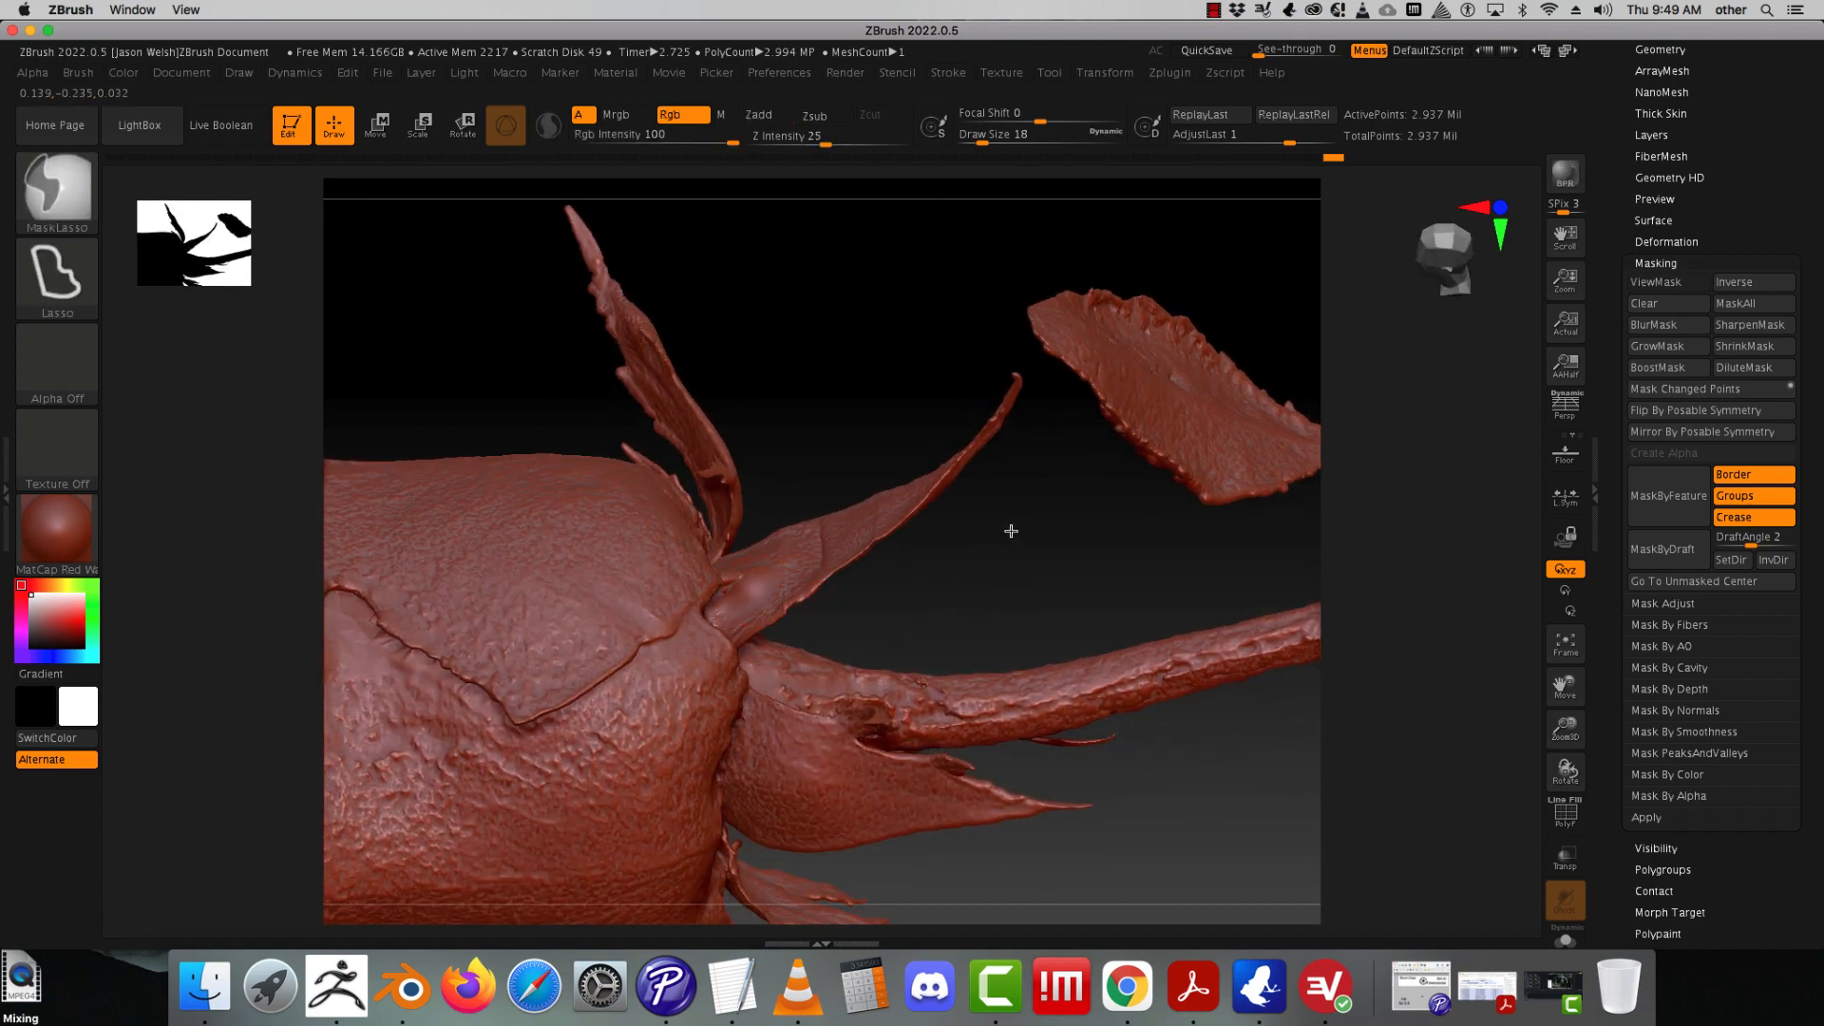
- Remesh the rose with DynaMesh and continue smoothing the sepal's base from several angles
ctrl+drag(1010, 529, 1021, 646)
key(shift)
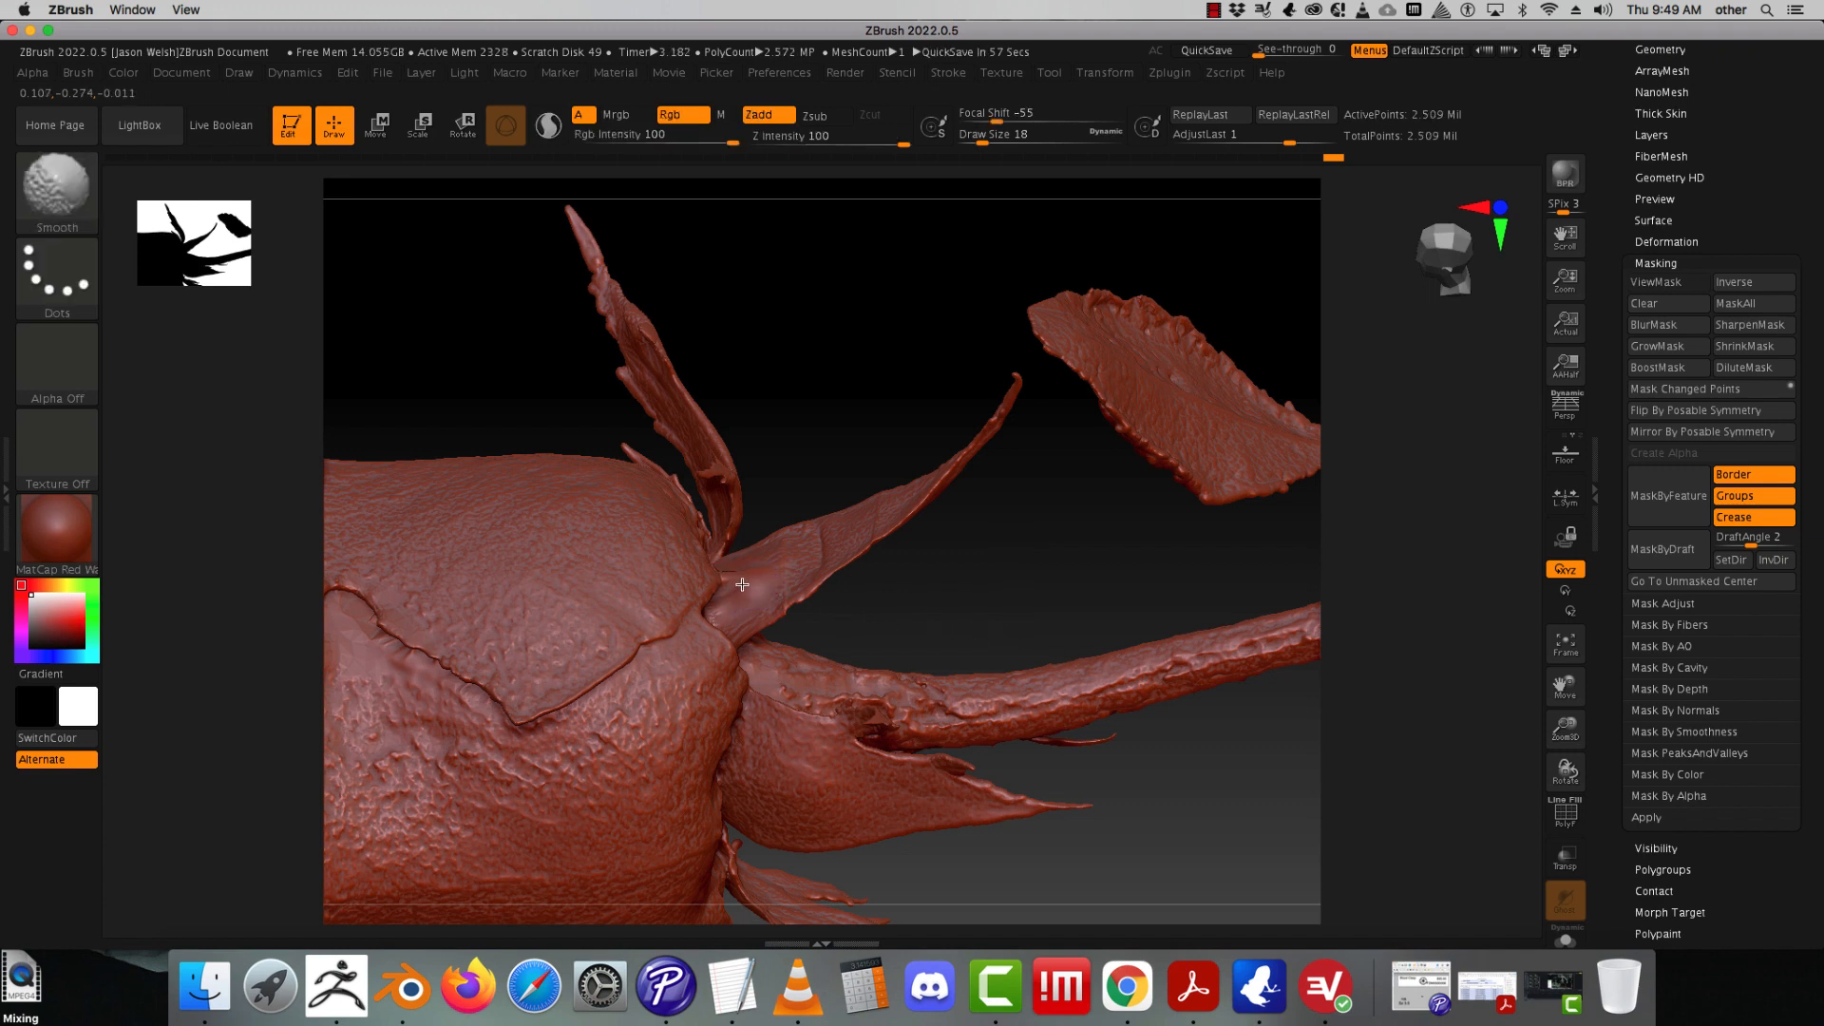
mouse_move(742, 584)
right_down()
mouse_move(803, 480)
mouse_move(761, 554)
right_up()
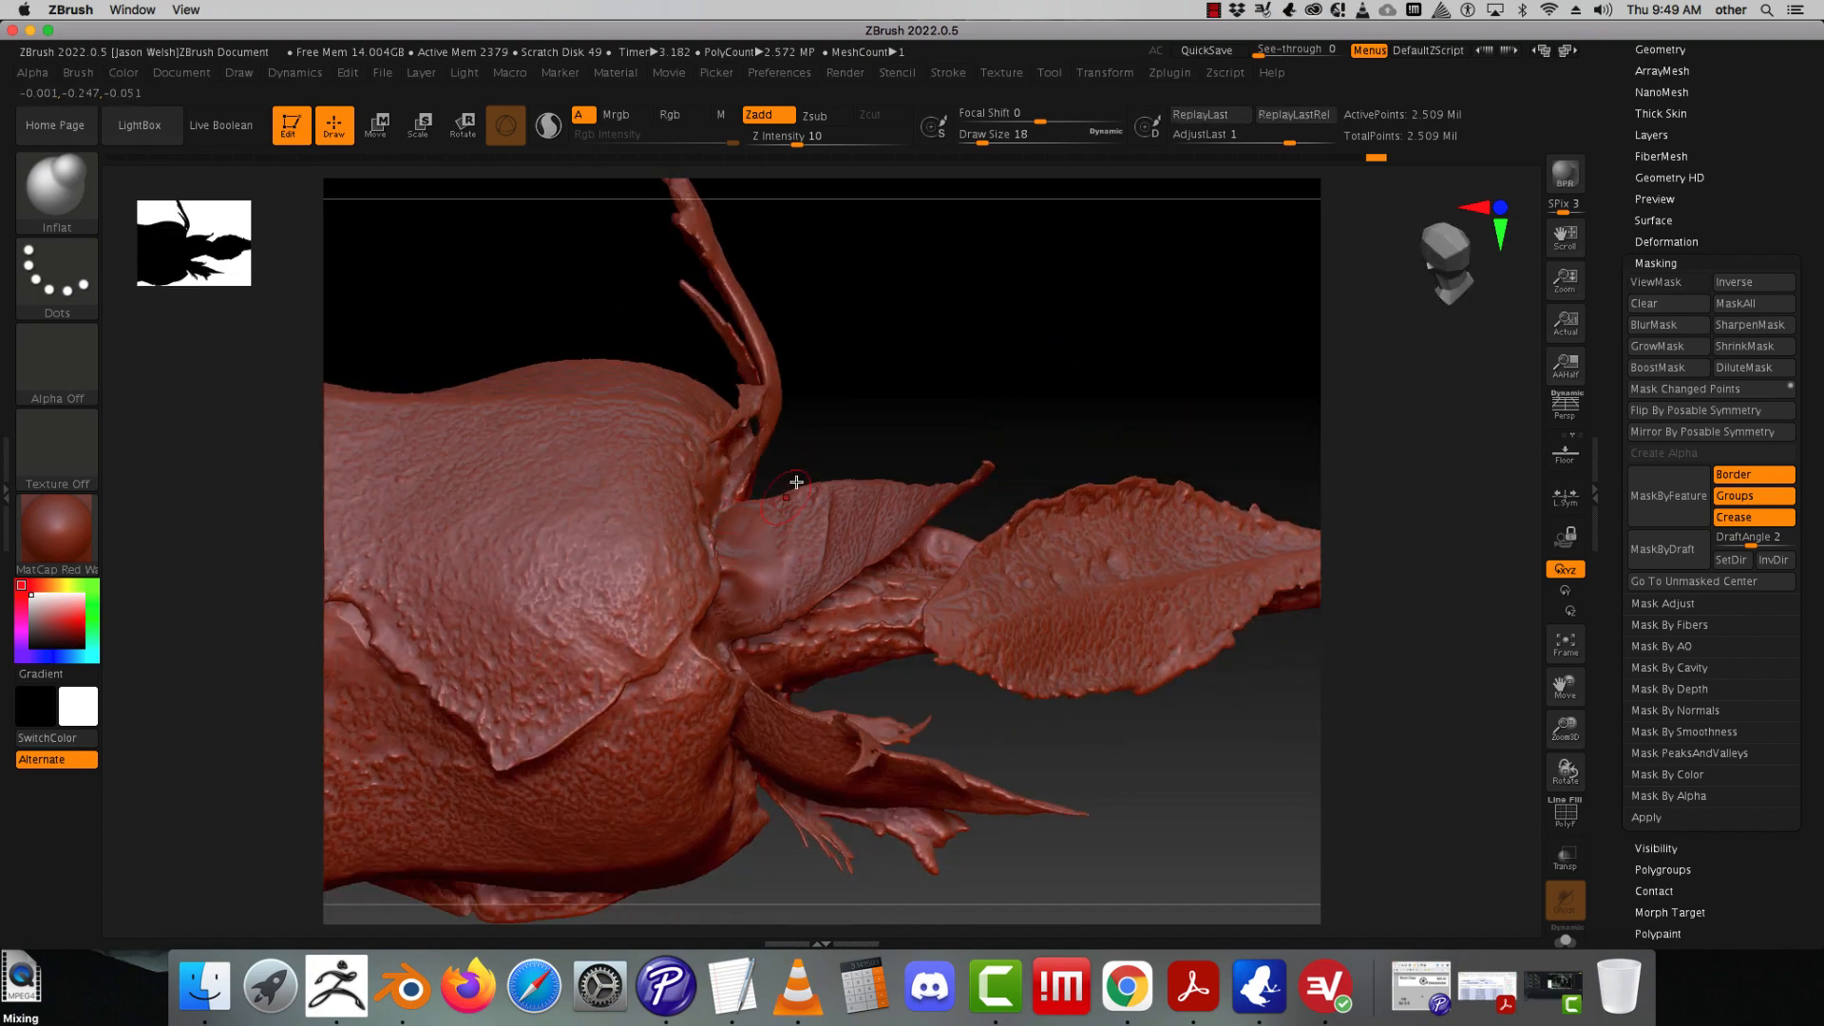
mouse_move(796, 482)
right_down()
mouse_move(785, 523)
mouse_move(802, 499)
right_up()
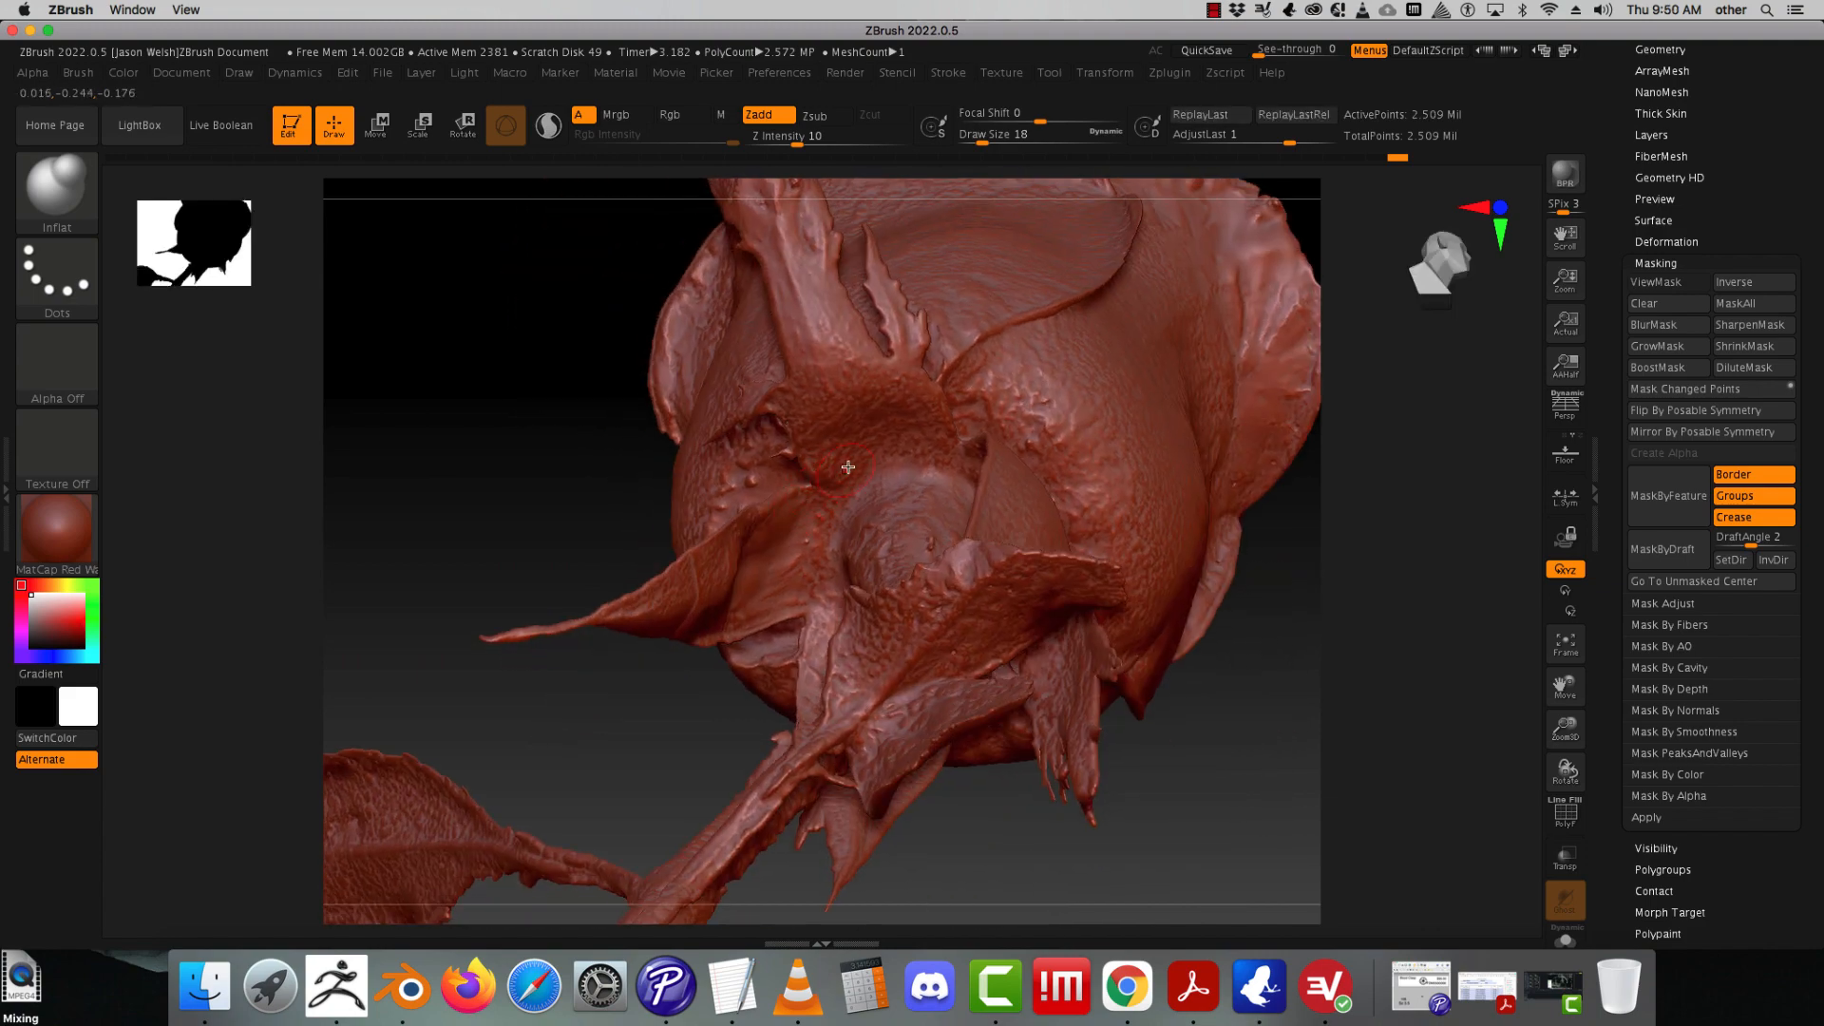
right_drag(558, 478, 899, 558)
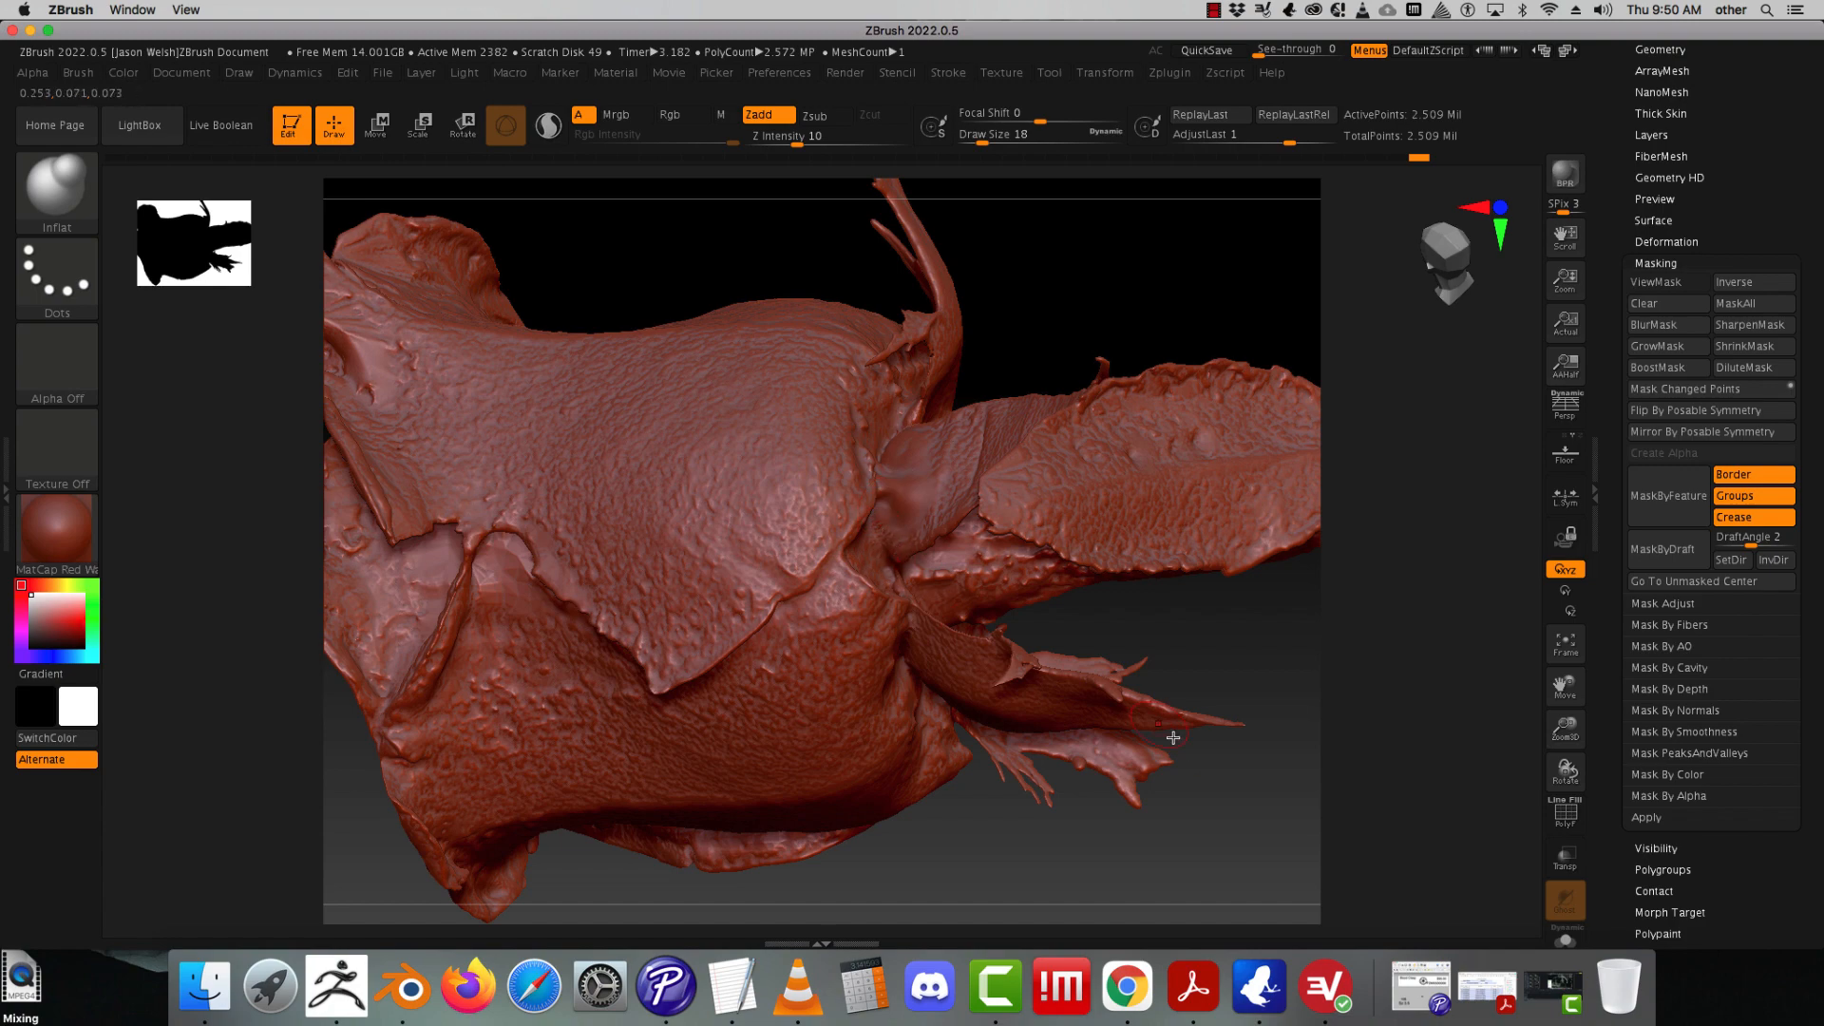
right_drag(1173, 738, 1011, 728)
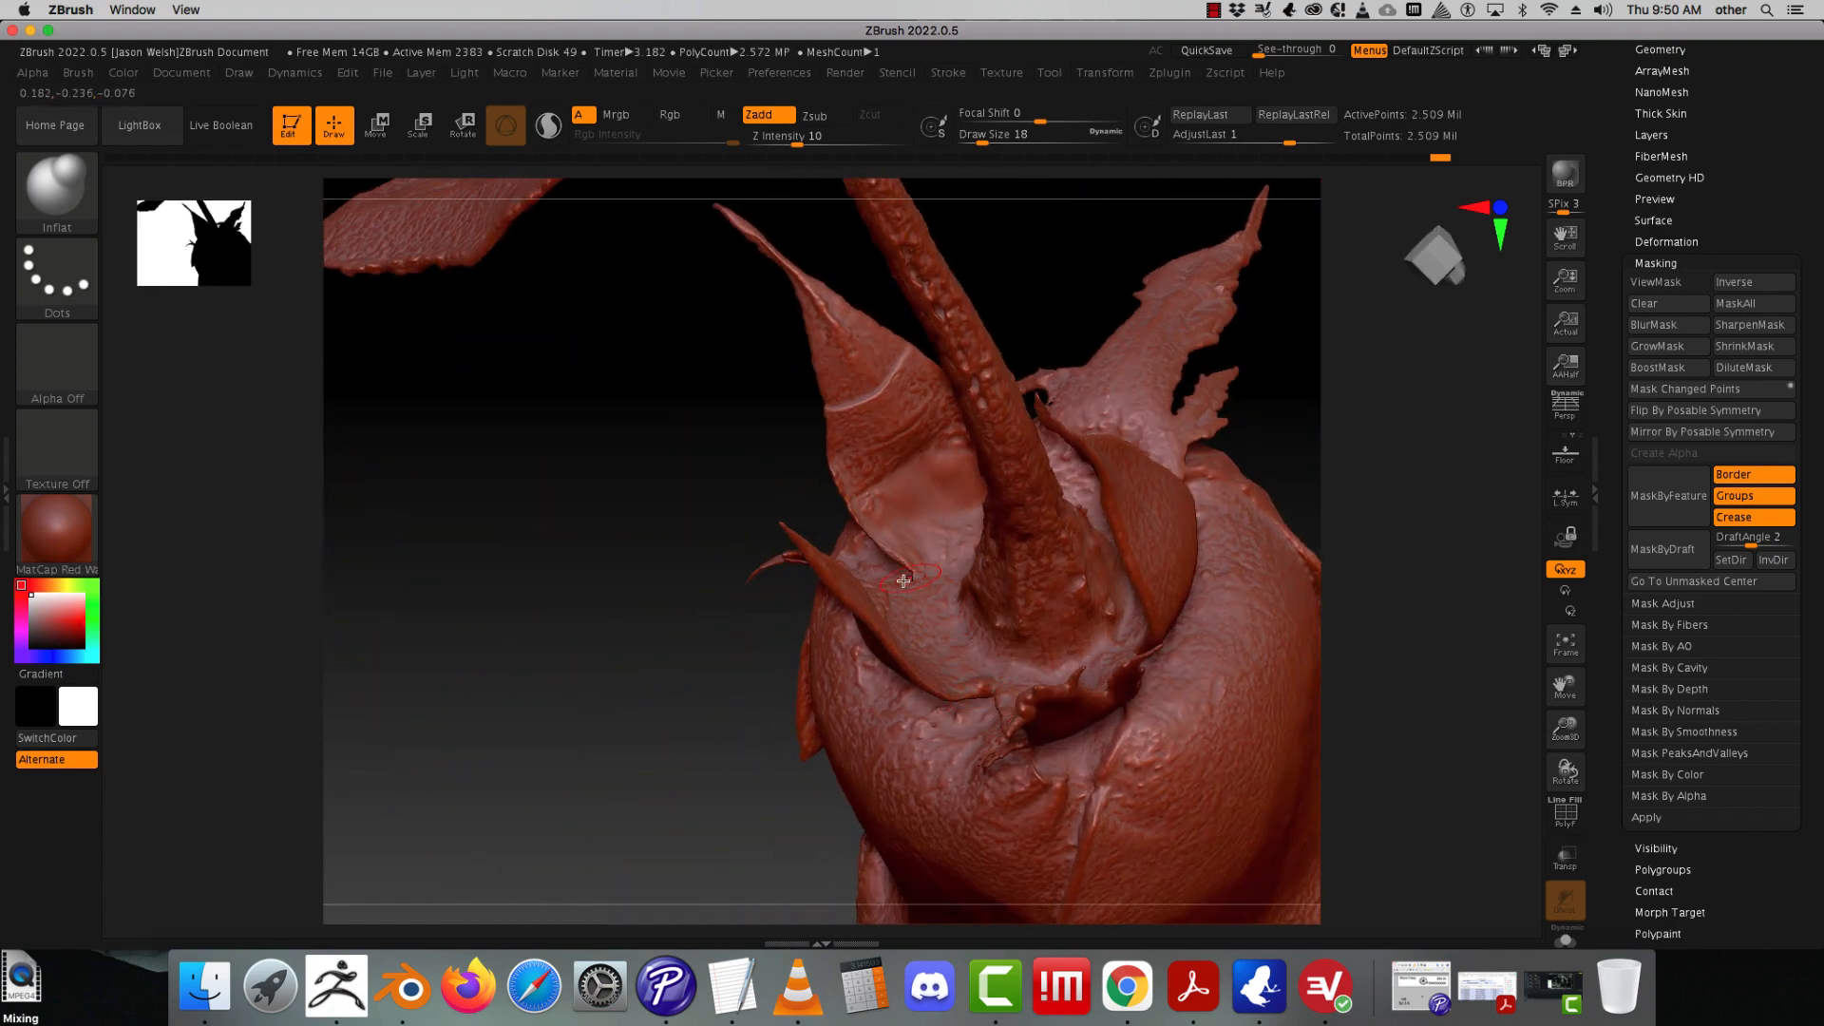
right_drag(1043, 708, 1045, 674)
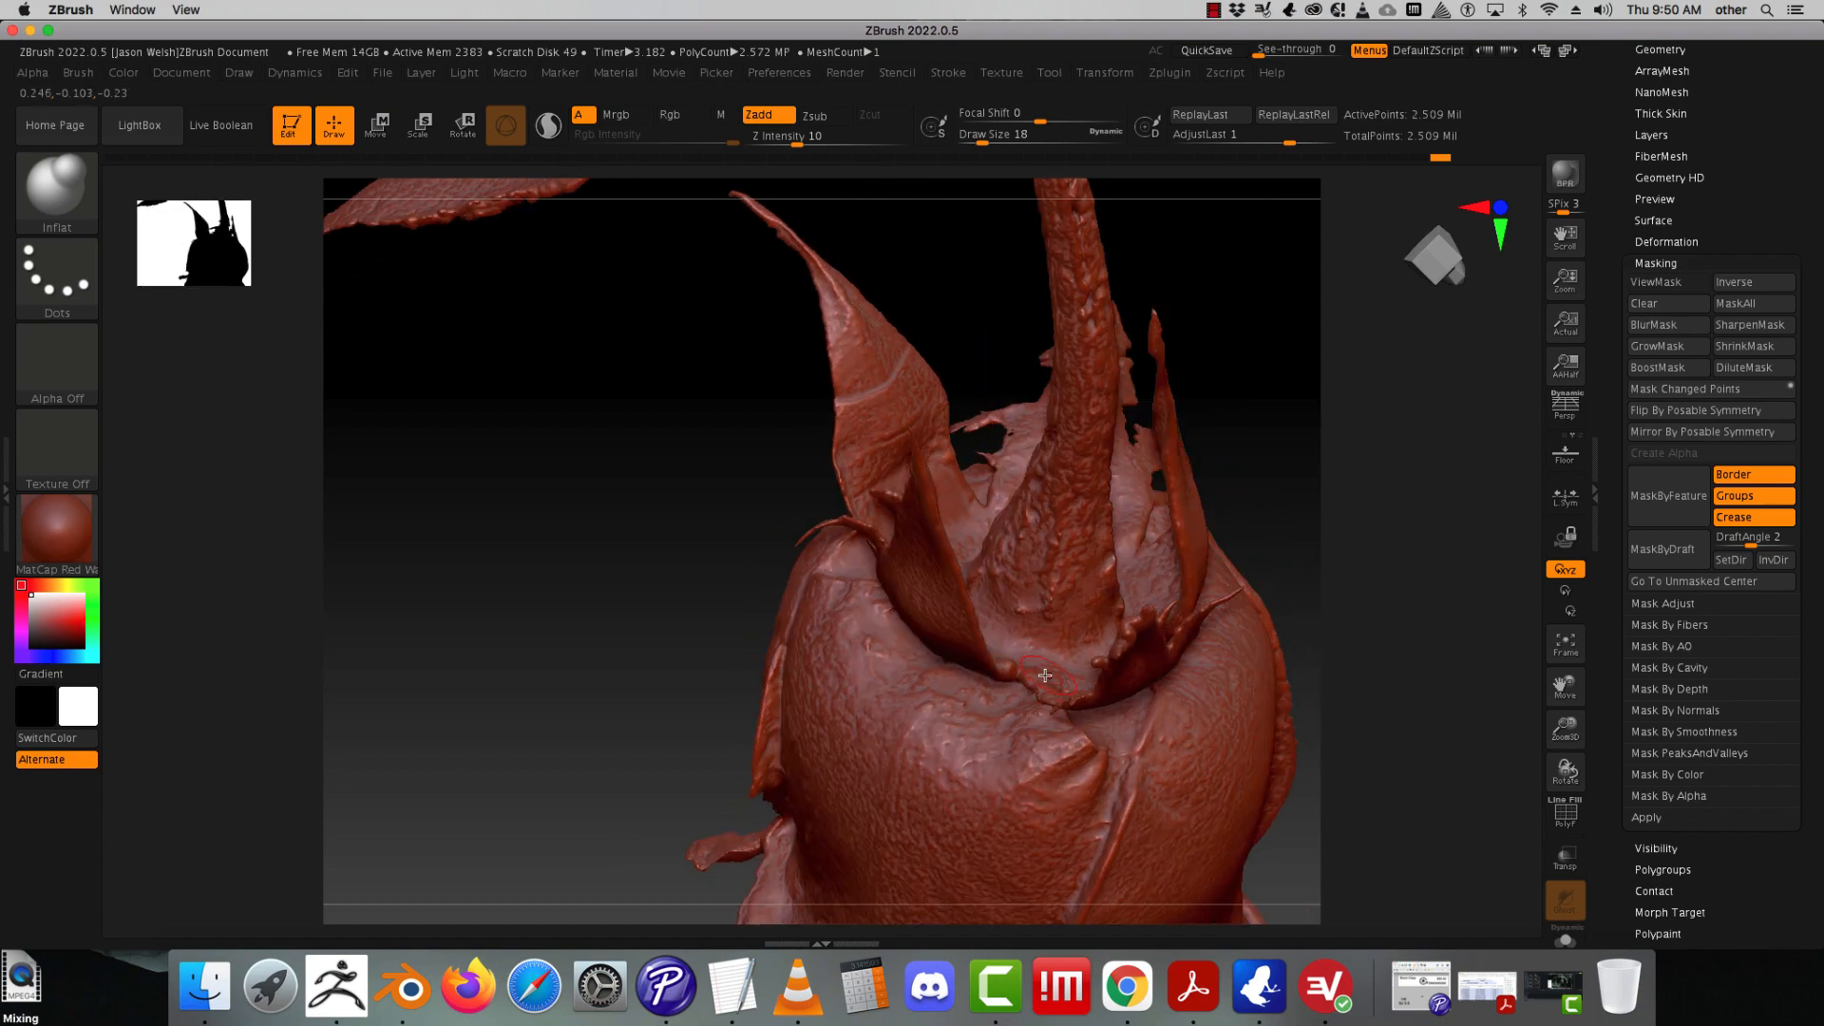
right_drag(904, 662, 964, 533)
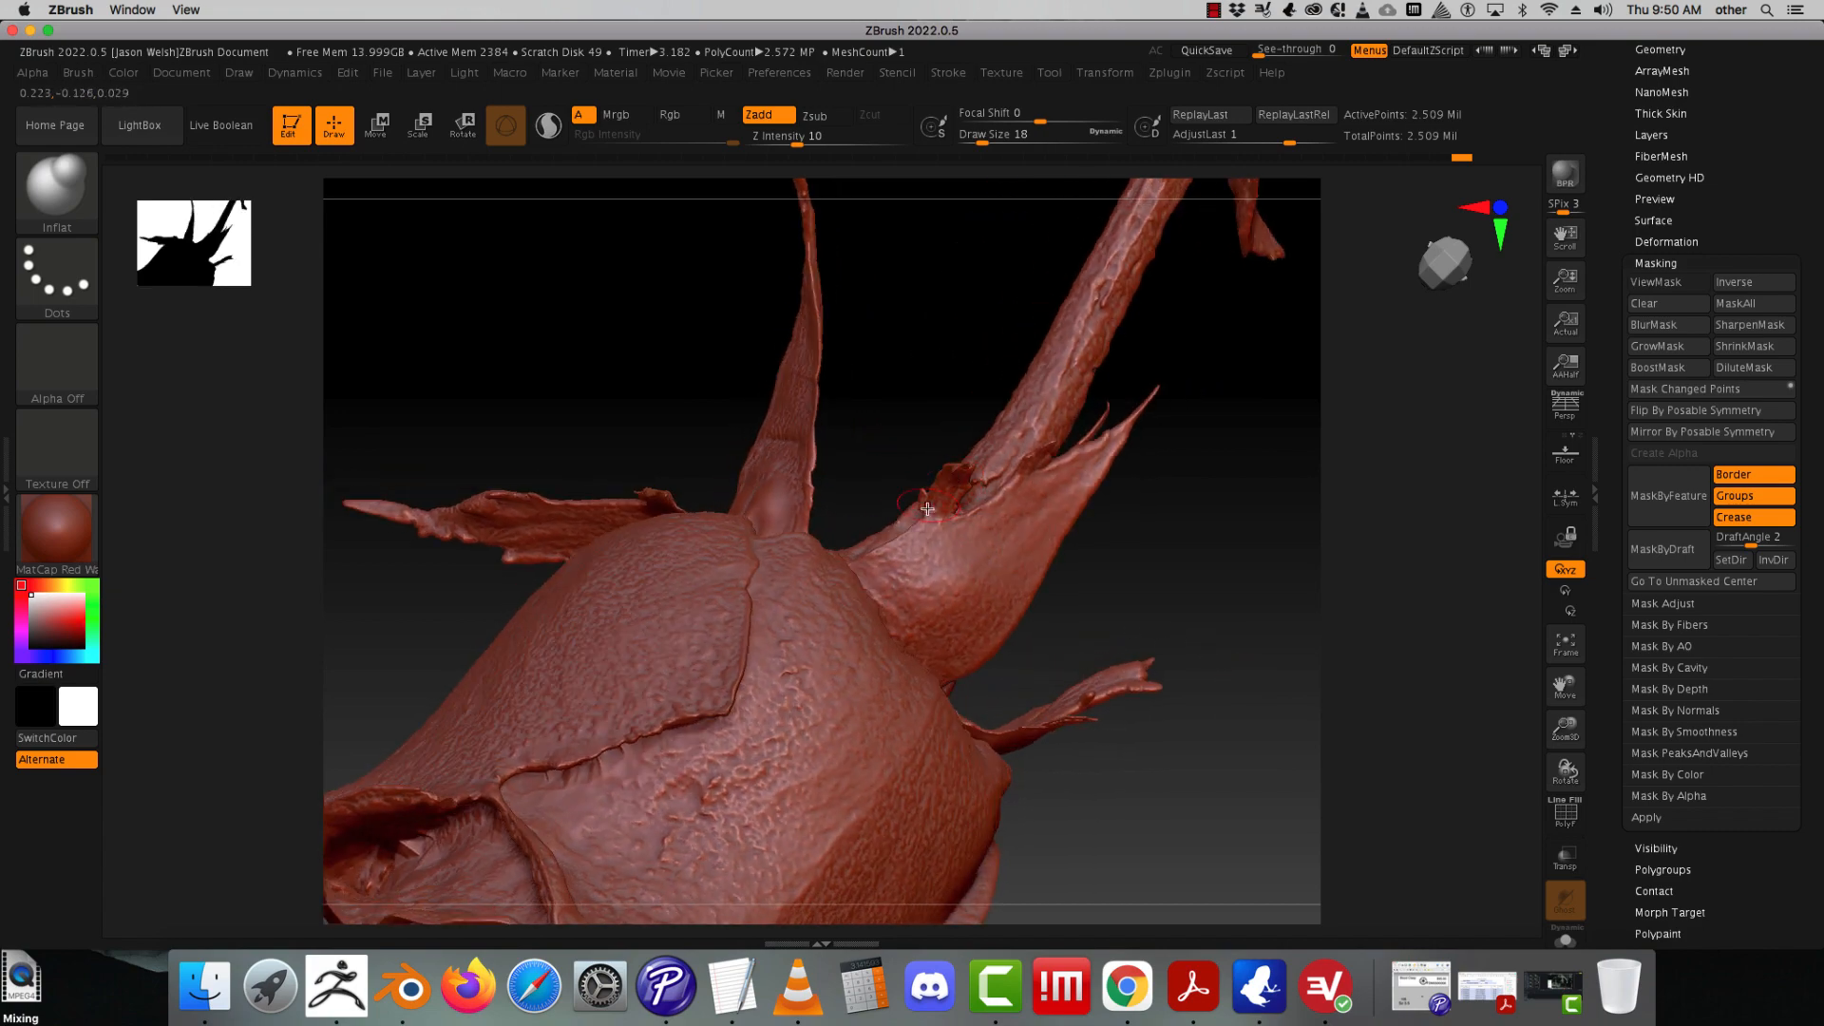
right_drag(886, 373, 881, 530)
key(shift)
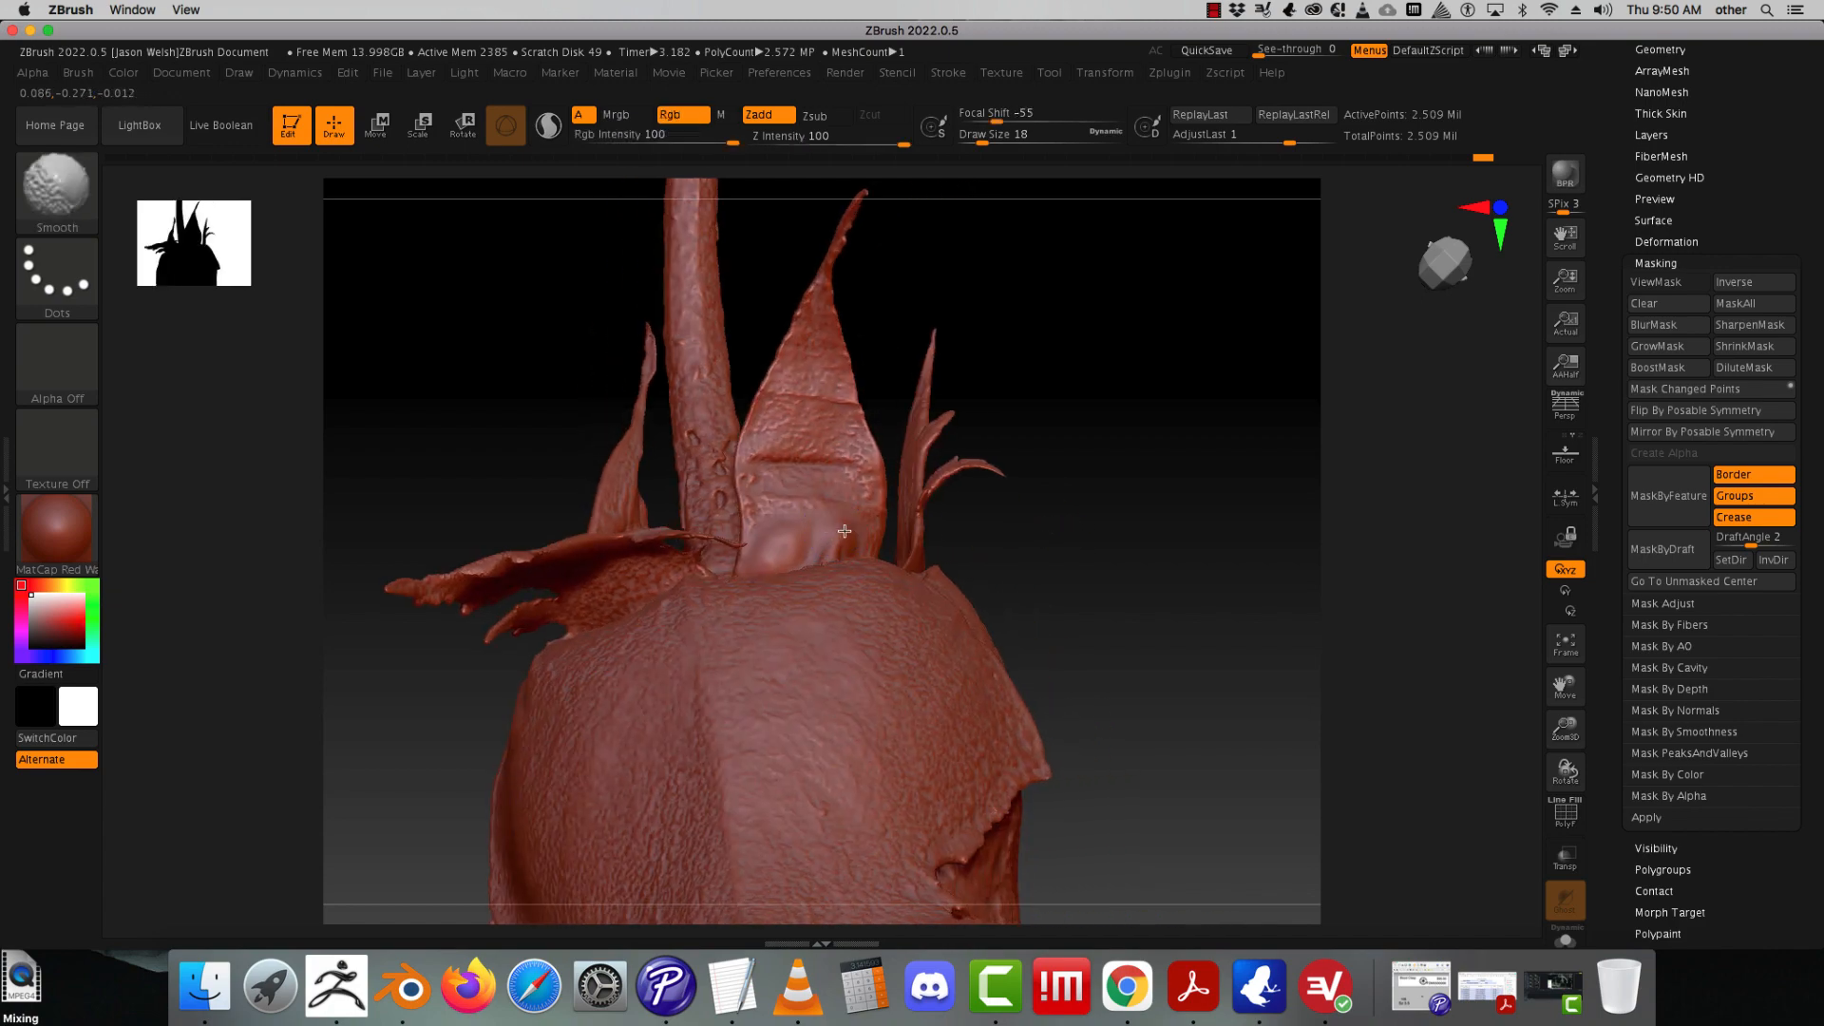
mouse_move(772, 546)
right_down()
mouse_move(1152, 598)
mouse_move(1091, 579)
mouse_move(1051, 578)
mouse_move(1180, 626)
mouse_move(1185, 676)
mouse_move(861, 513)
right_up()
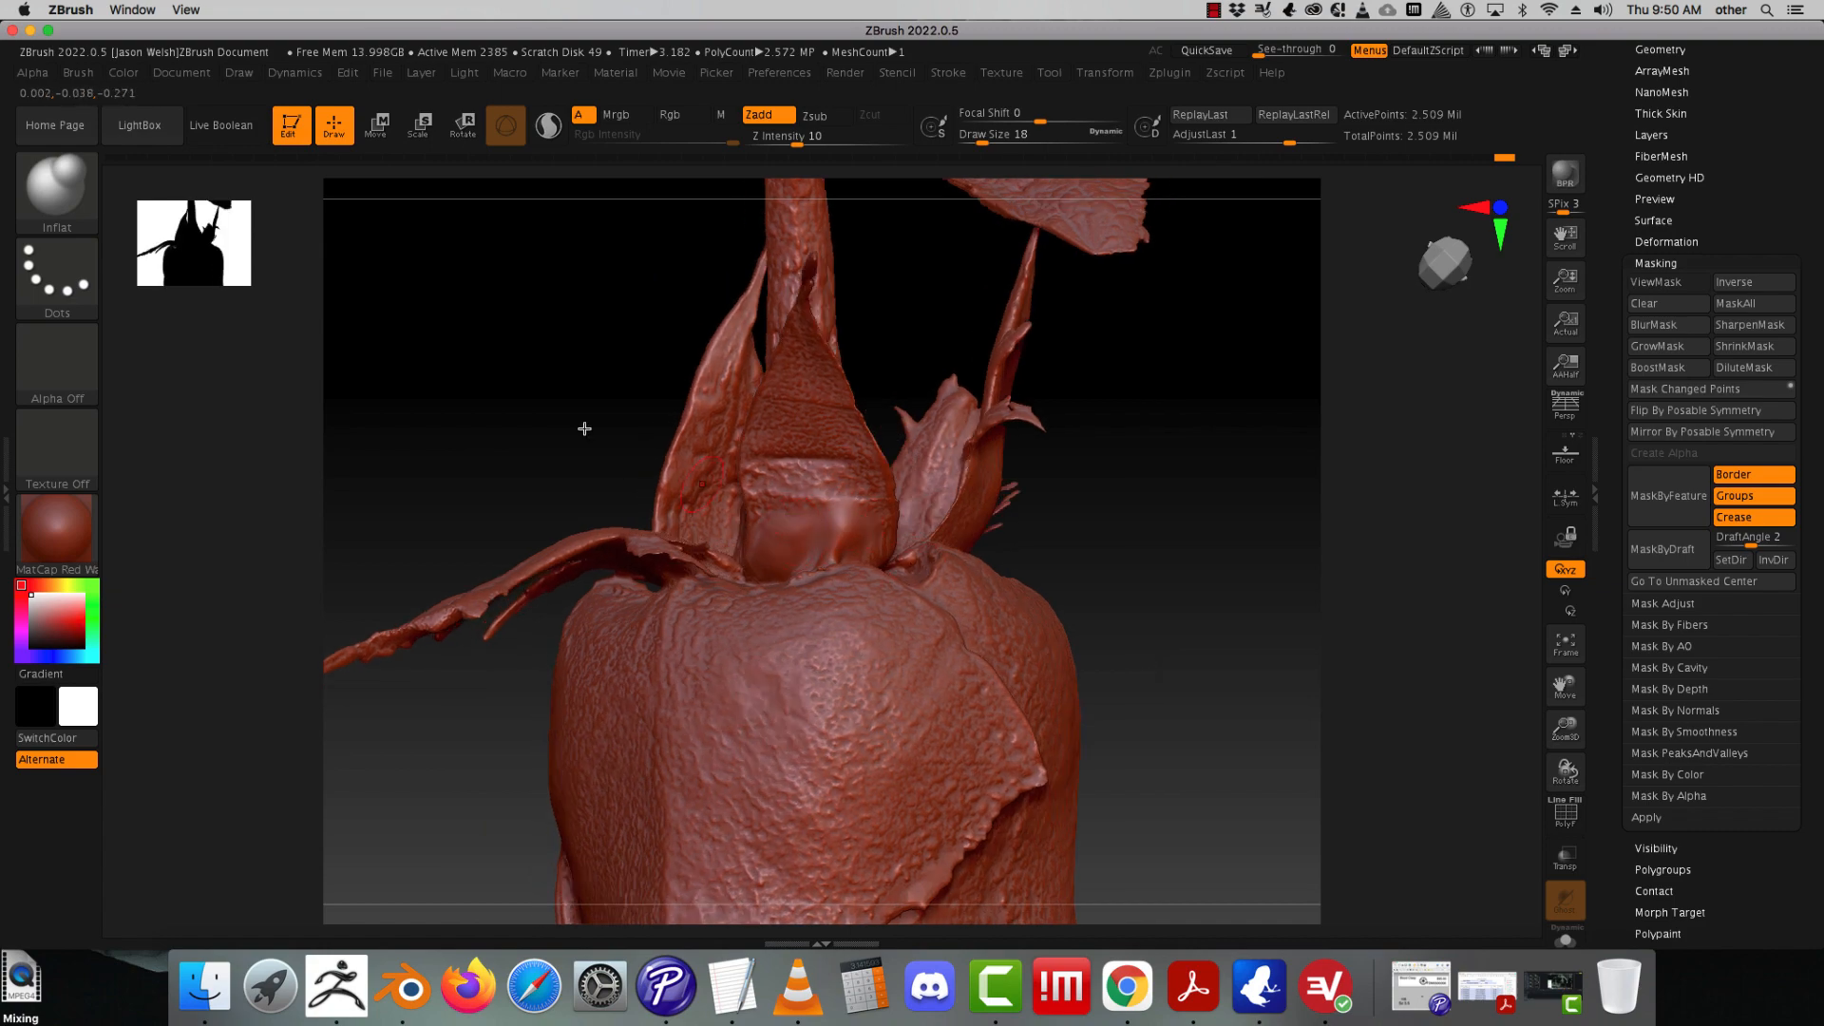
- Choose the Flatten brush and even out the lumpy base of the sepal, undoing the first stroke
click(81, 203)
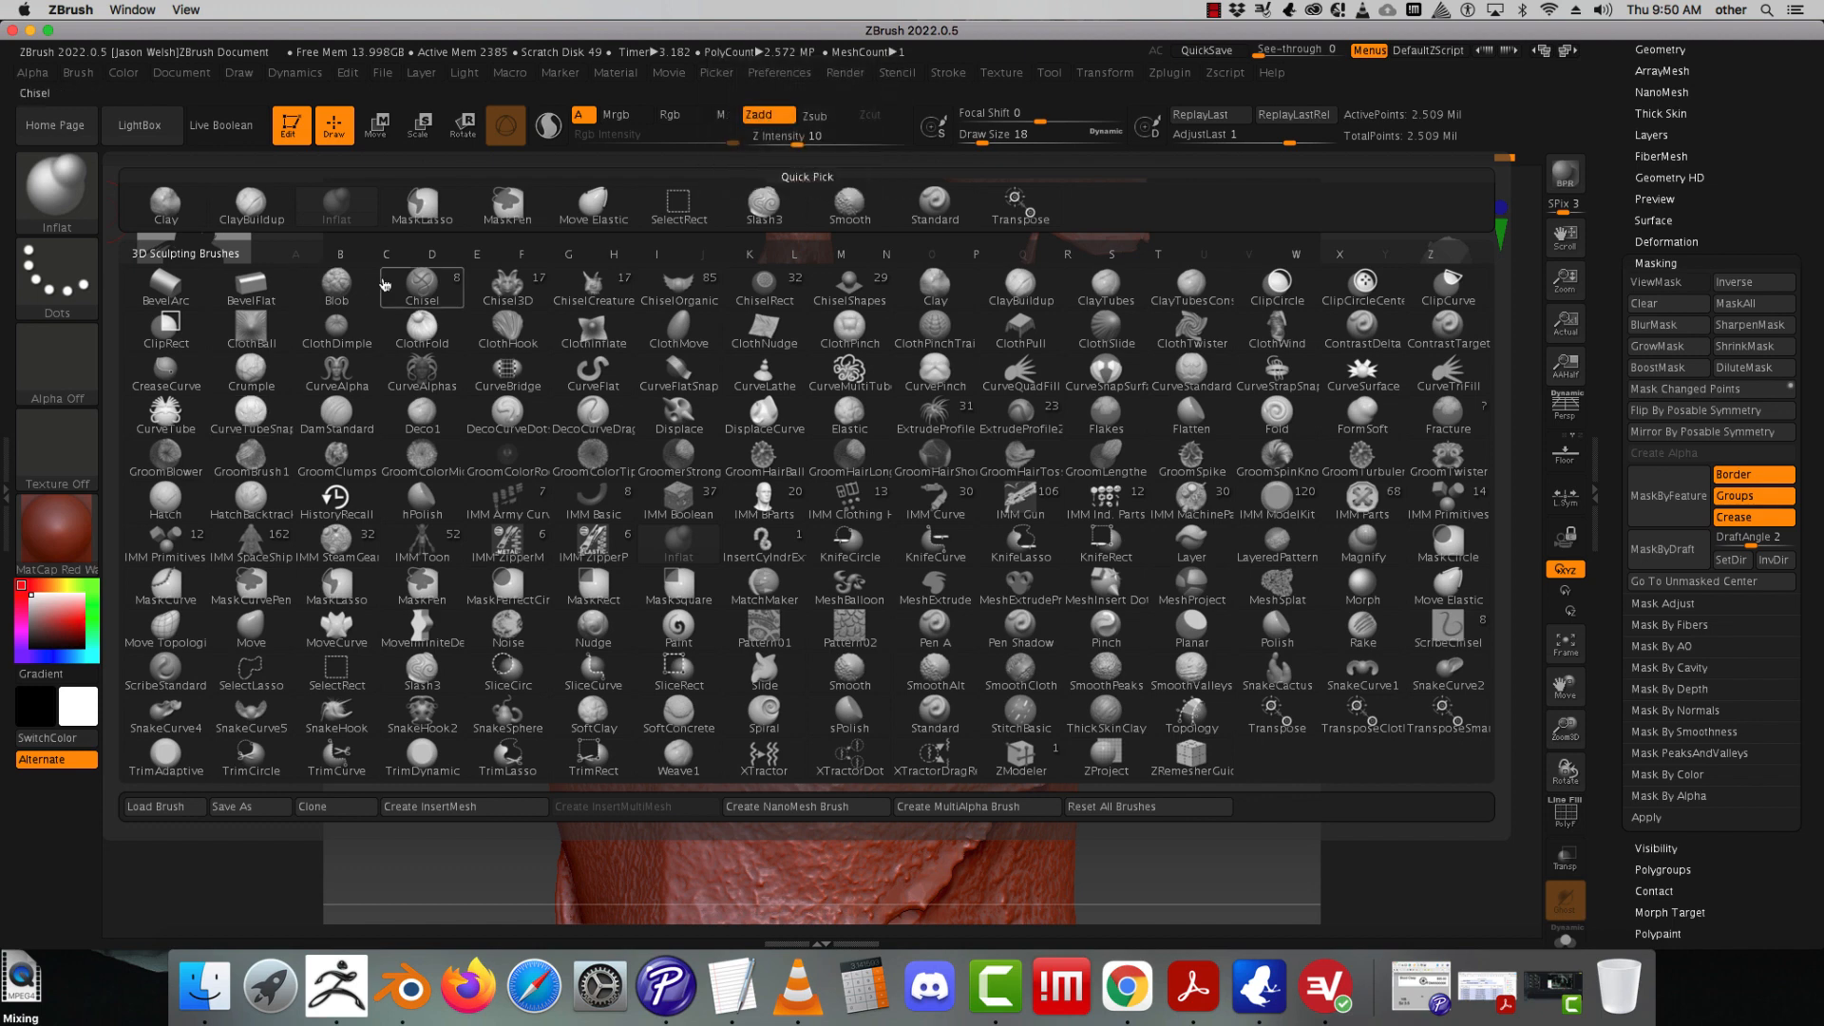
click(520, 255)
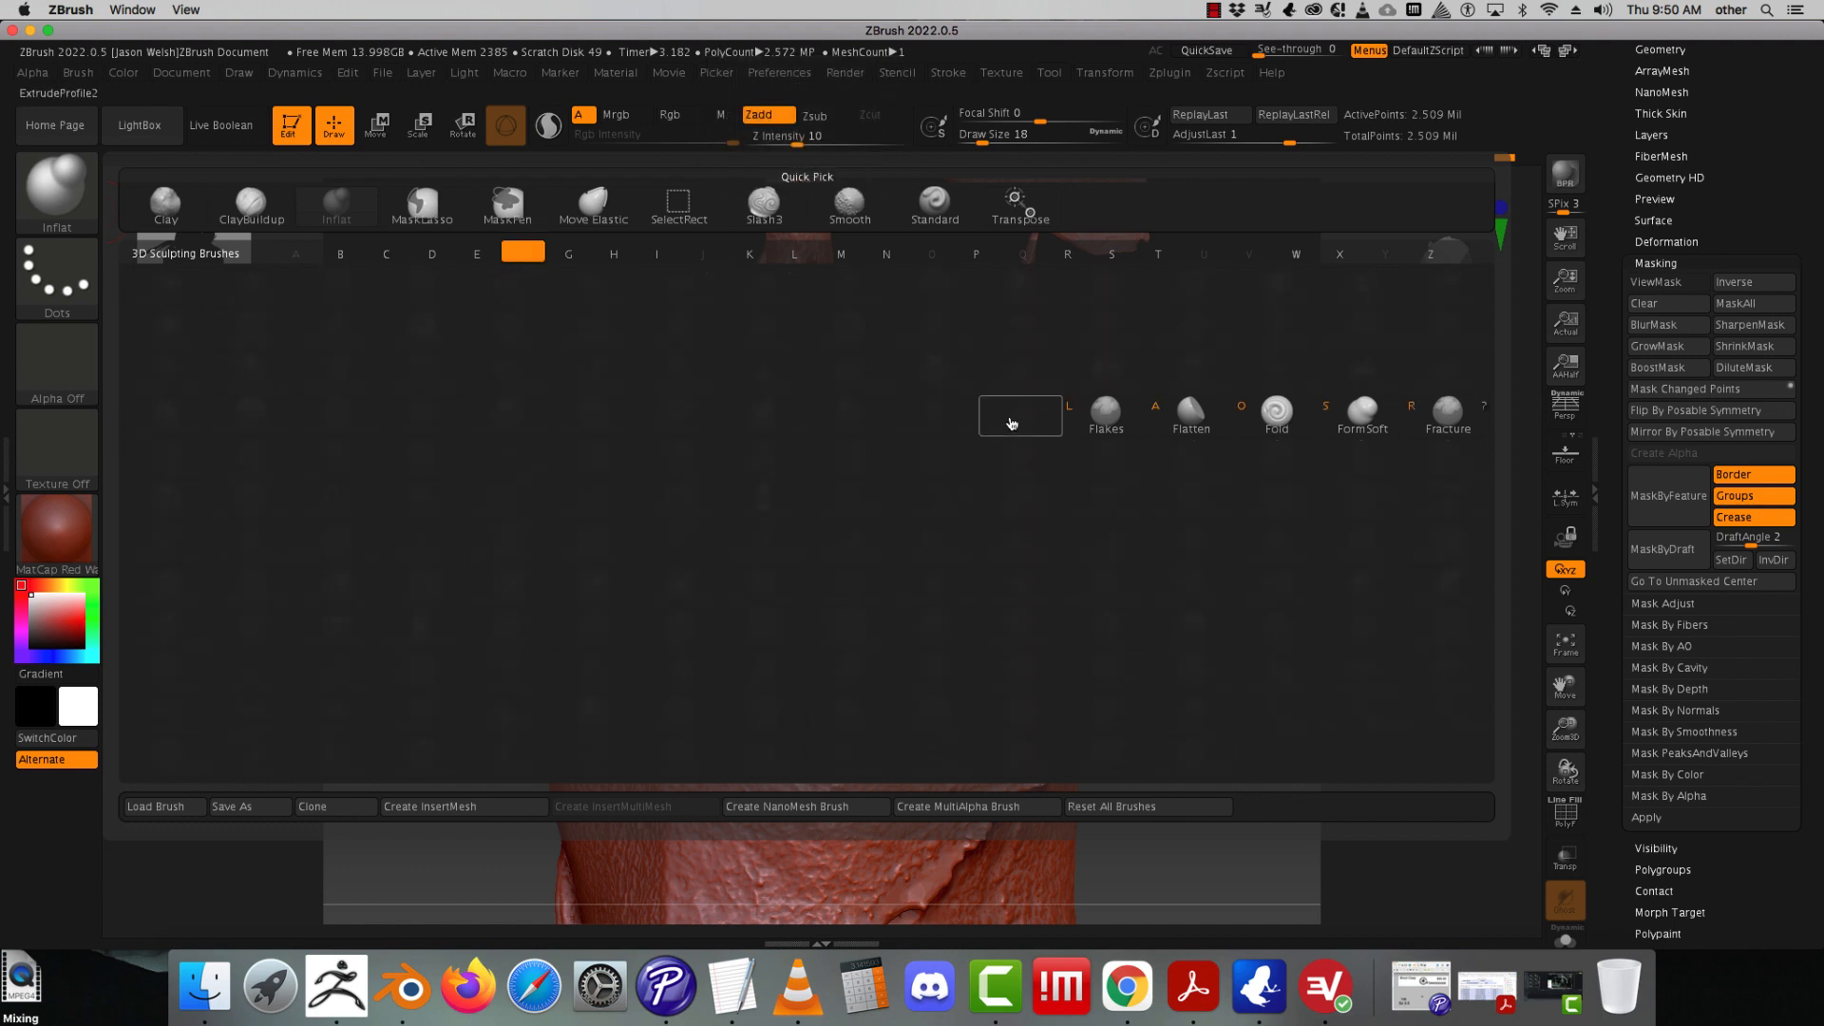
click(1185, 412)
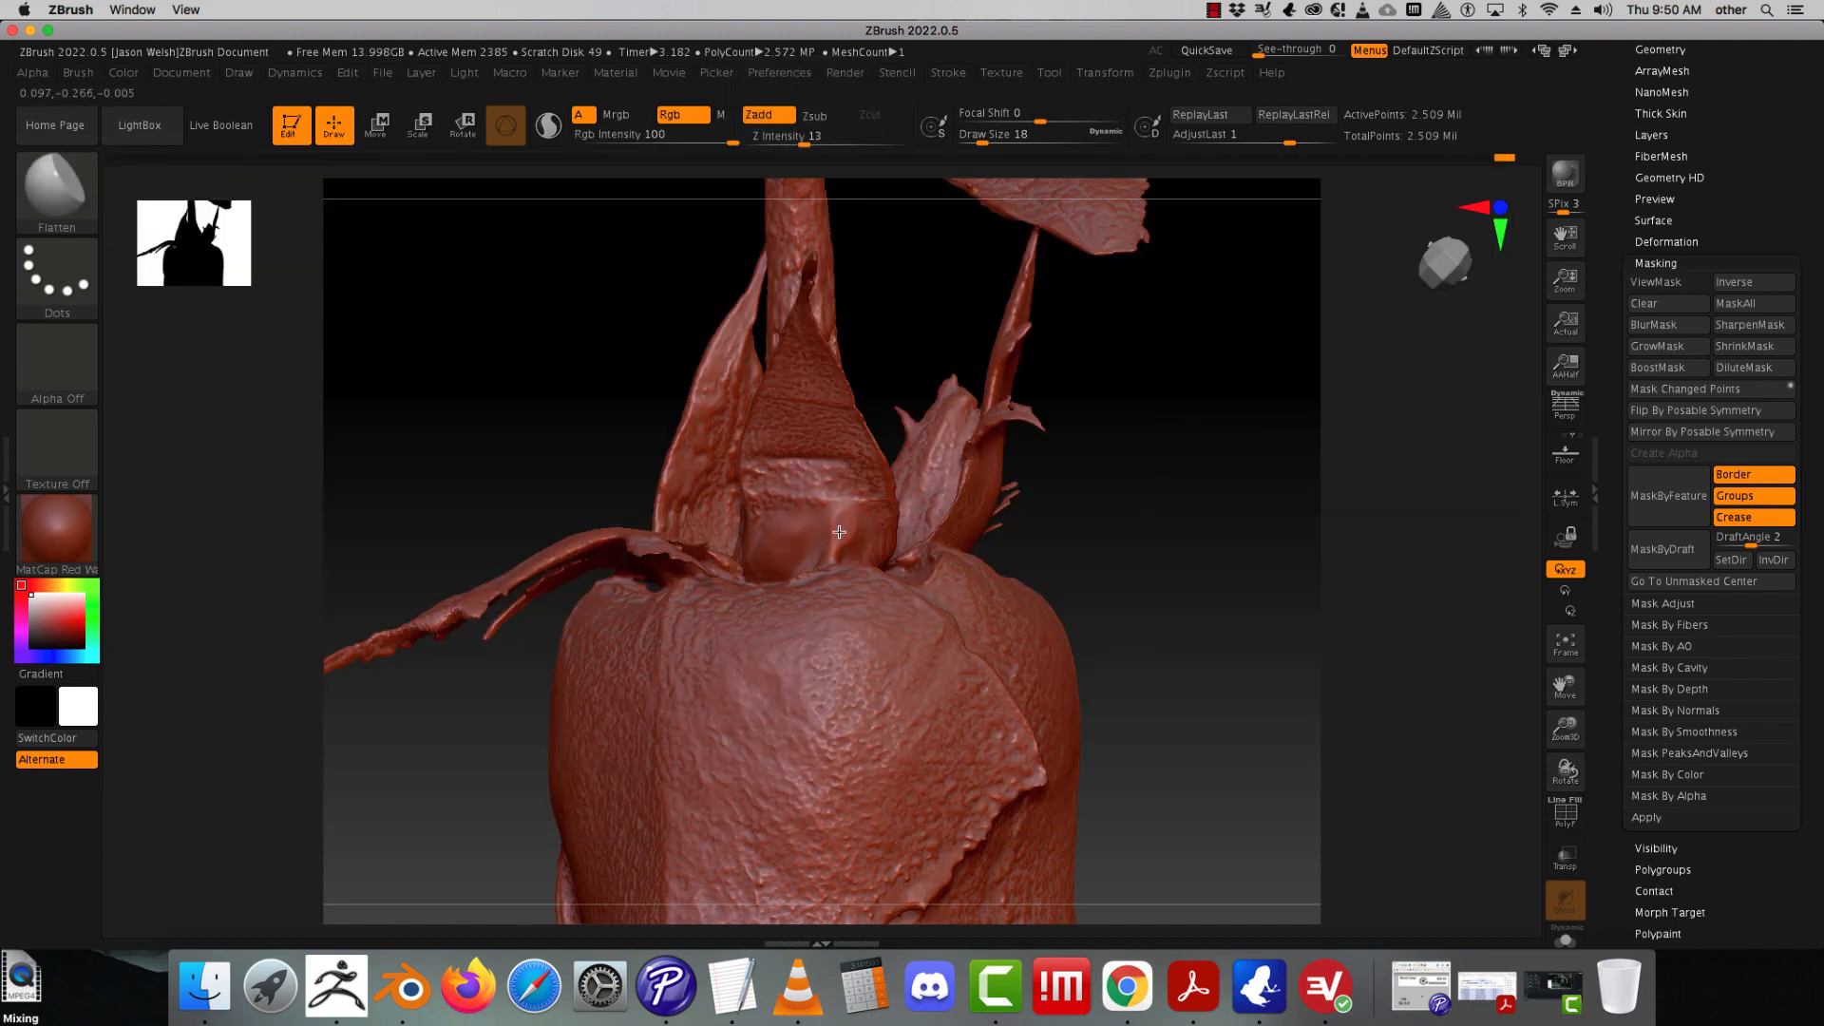
mouse_move(840, 522)
mouse_down()
mouse_move(774, 531)
mouse_move(858, 534)
mouse_up()
key(ctrl+z)
mouse_move(1309, 606)
mouse_down()
mouse_move(1205, 574)
mouse_move(1254, 598)
mouse_move(1245, 632)
mouse_move(1308, 562)
mouse_move(1327, 644)
mouse_move(1201, 509)
mouse_move(1217, 626)
mouse_move(1041, 601)
mouse_move(968, 522)
mouse_up()
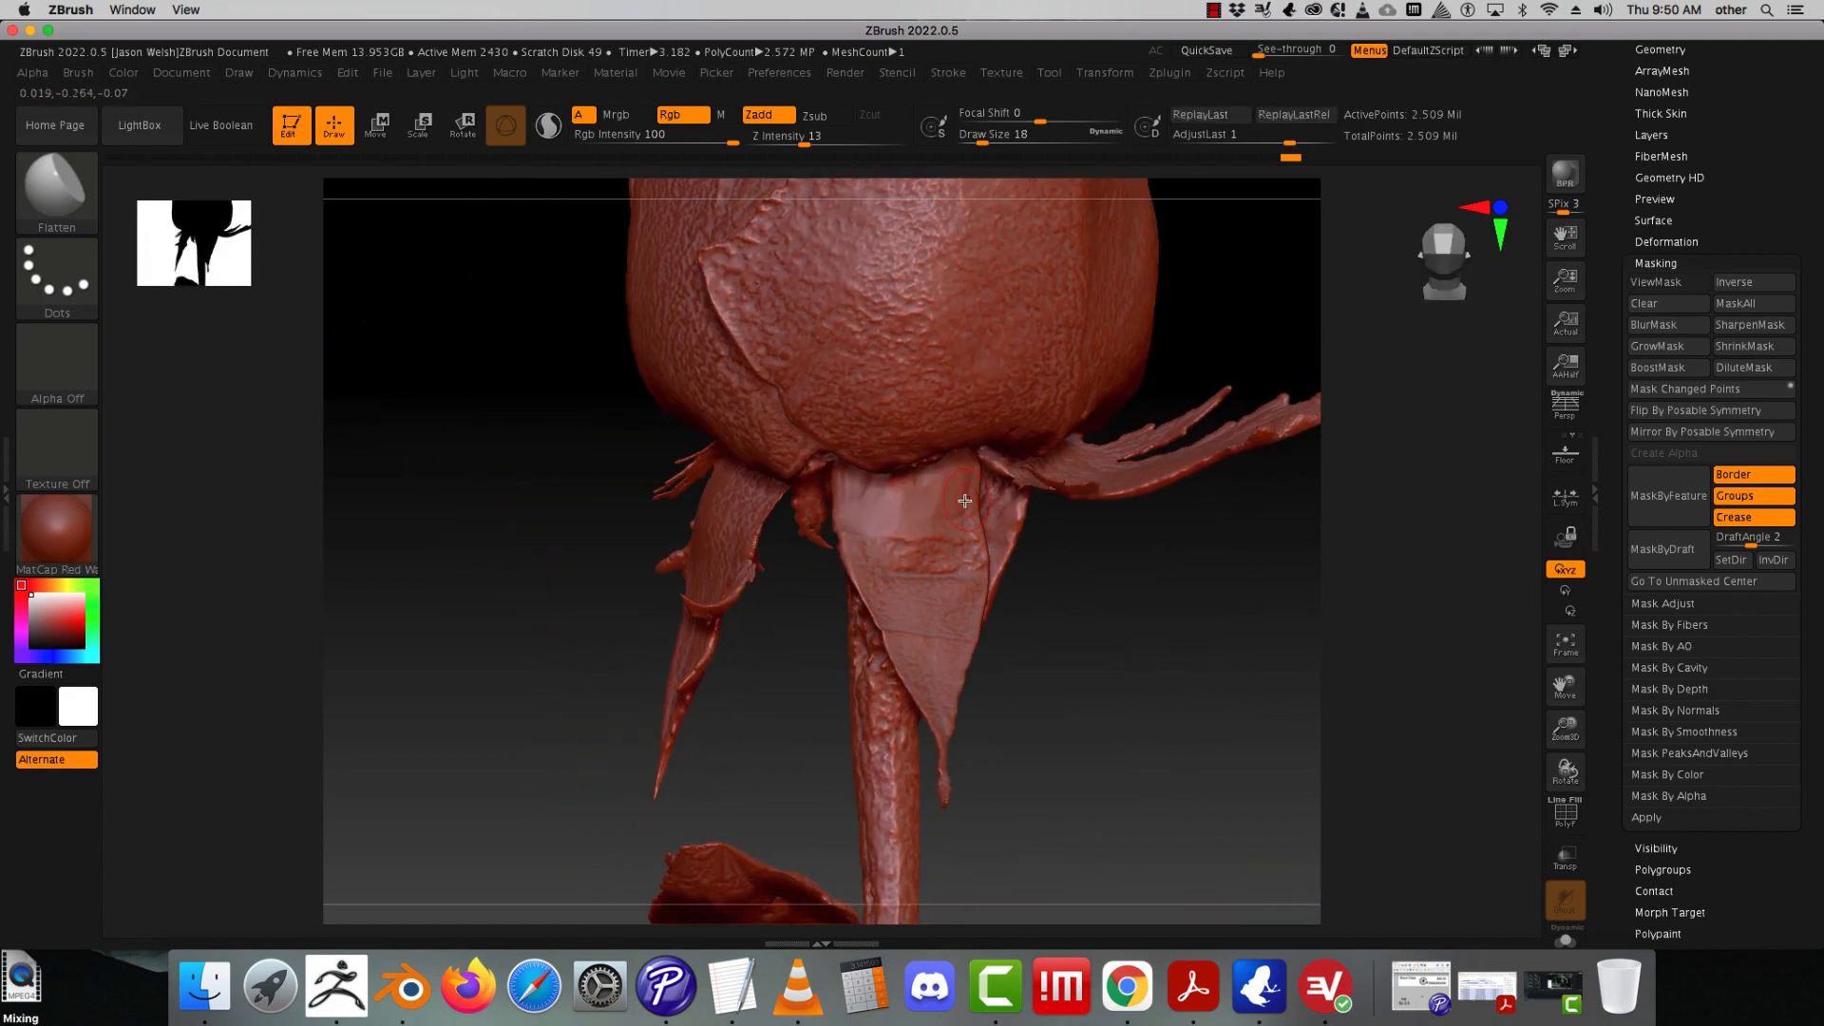
mouse_move(898, 548)
mouse_down()
mouse_move(935, 561)
mouse_move(907, 516)
mouse_move(927, 505)
mouse_up()
drag(1136, 721, 939, 571)
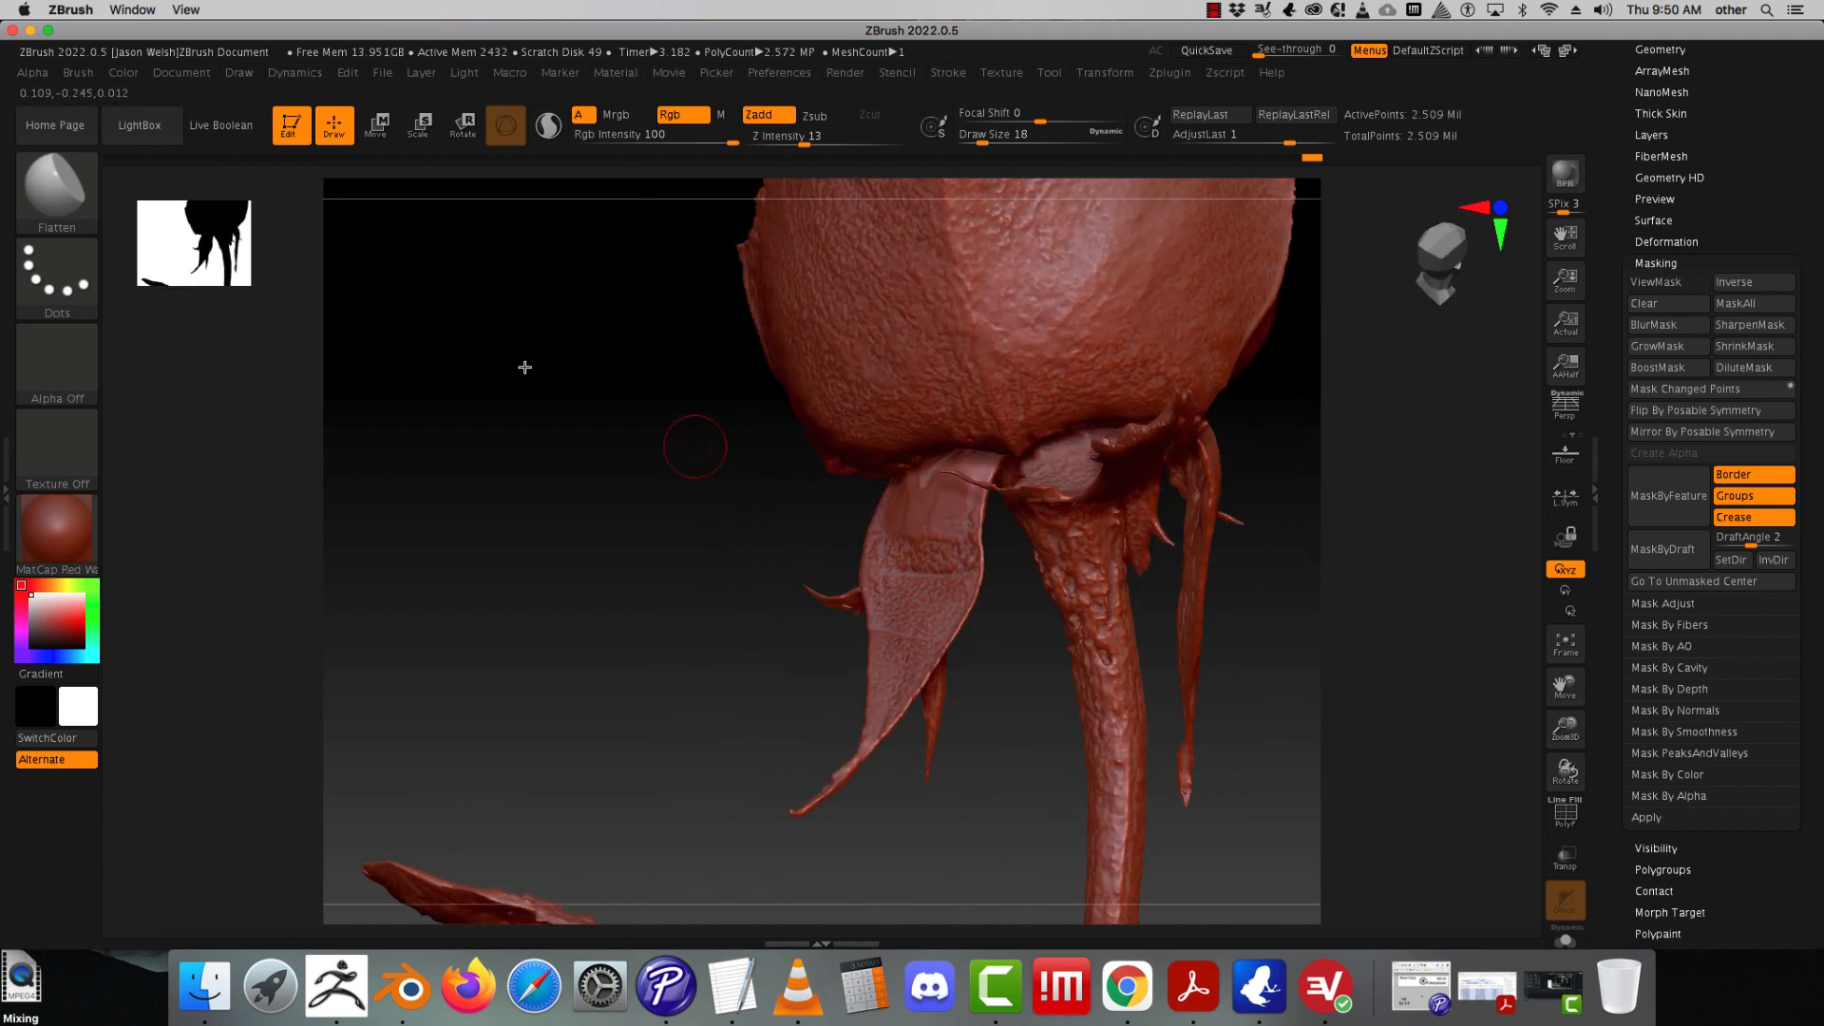
- Switch to the Inflat brush, soften the ridge across the sepal with inflating and smoothing, and remesh the rose
click(66, 207)
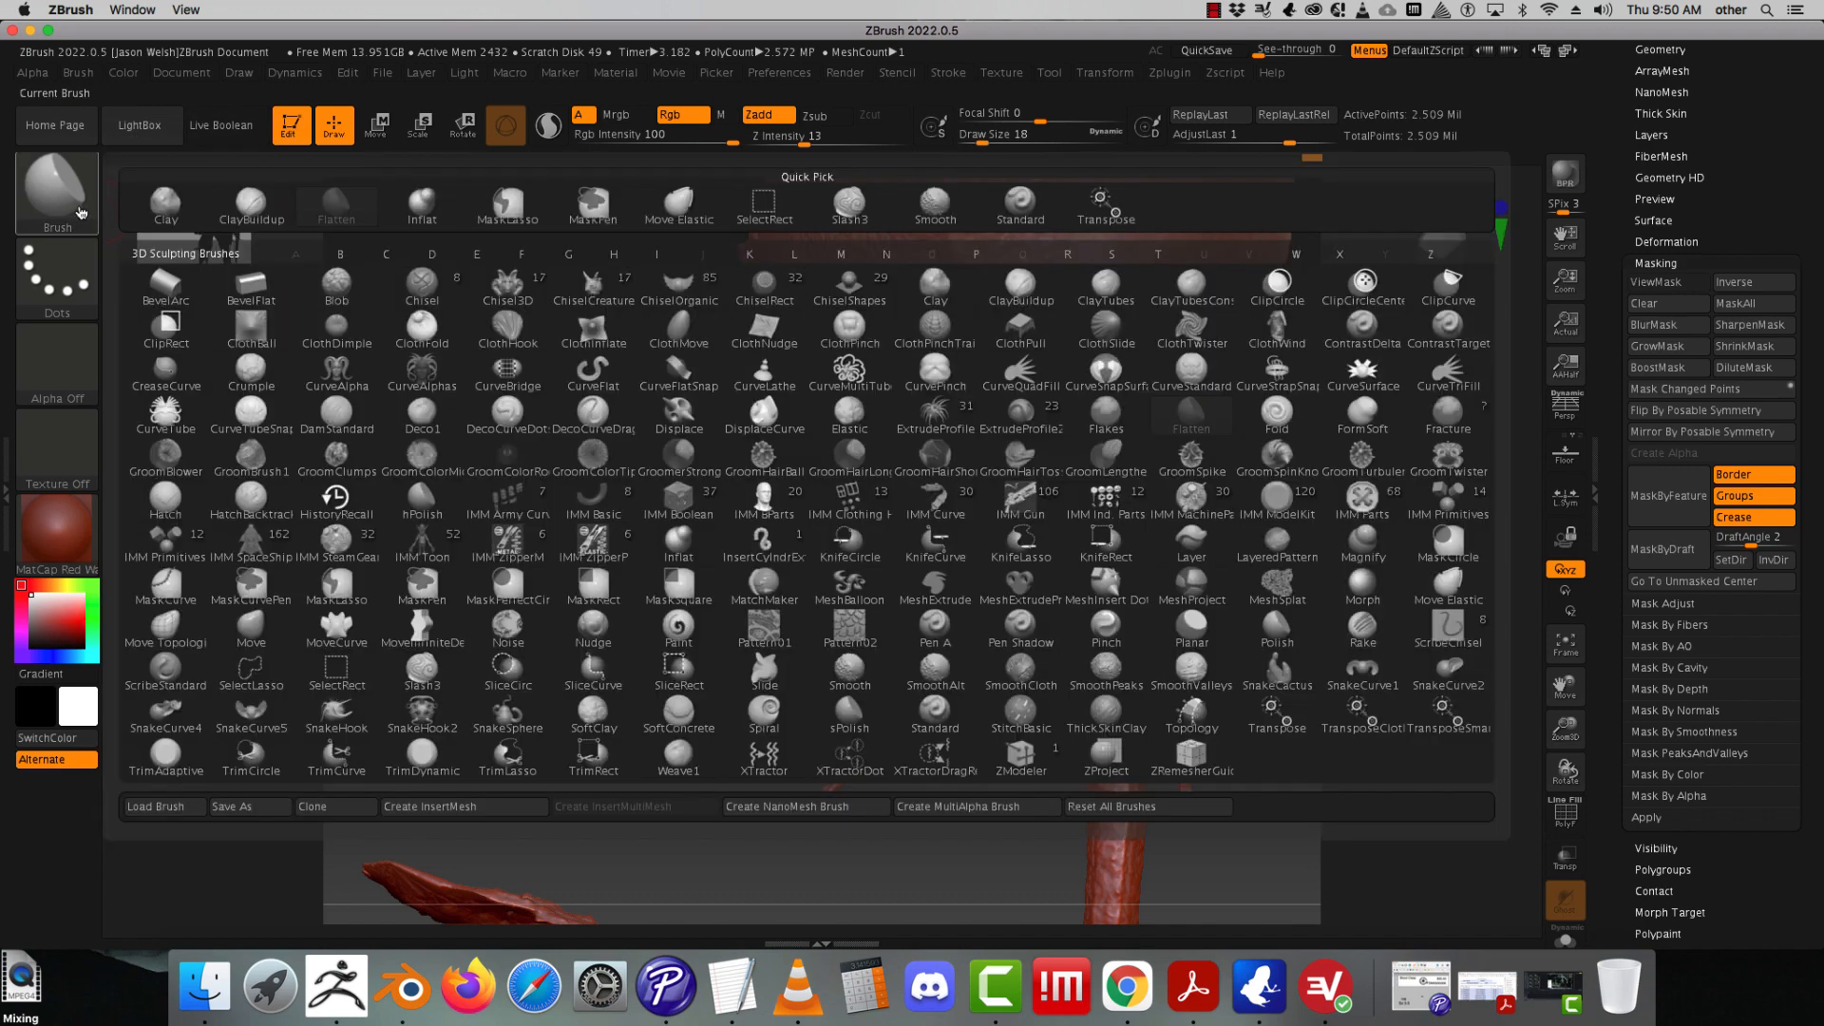
click(419, 211)
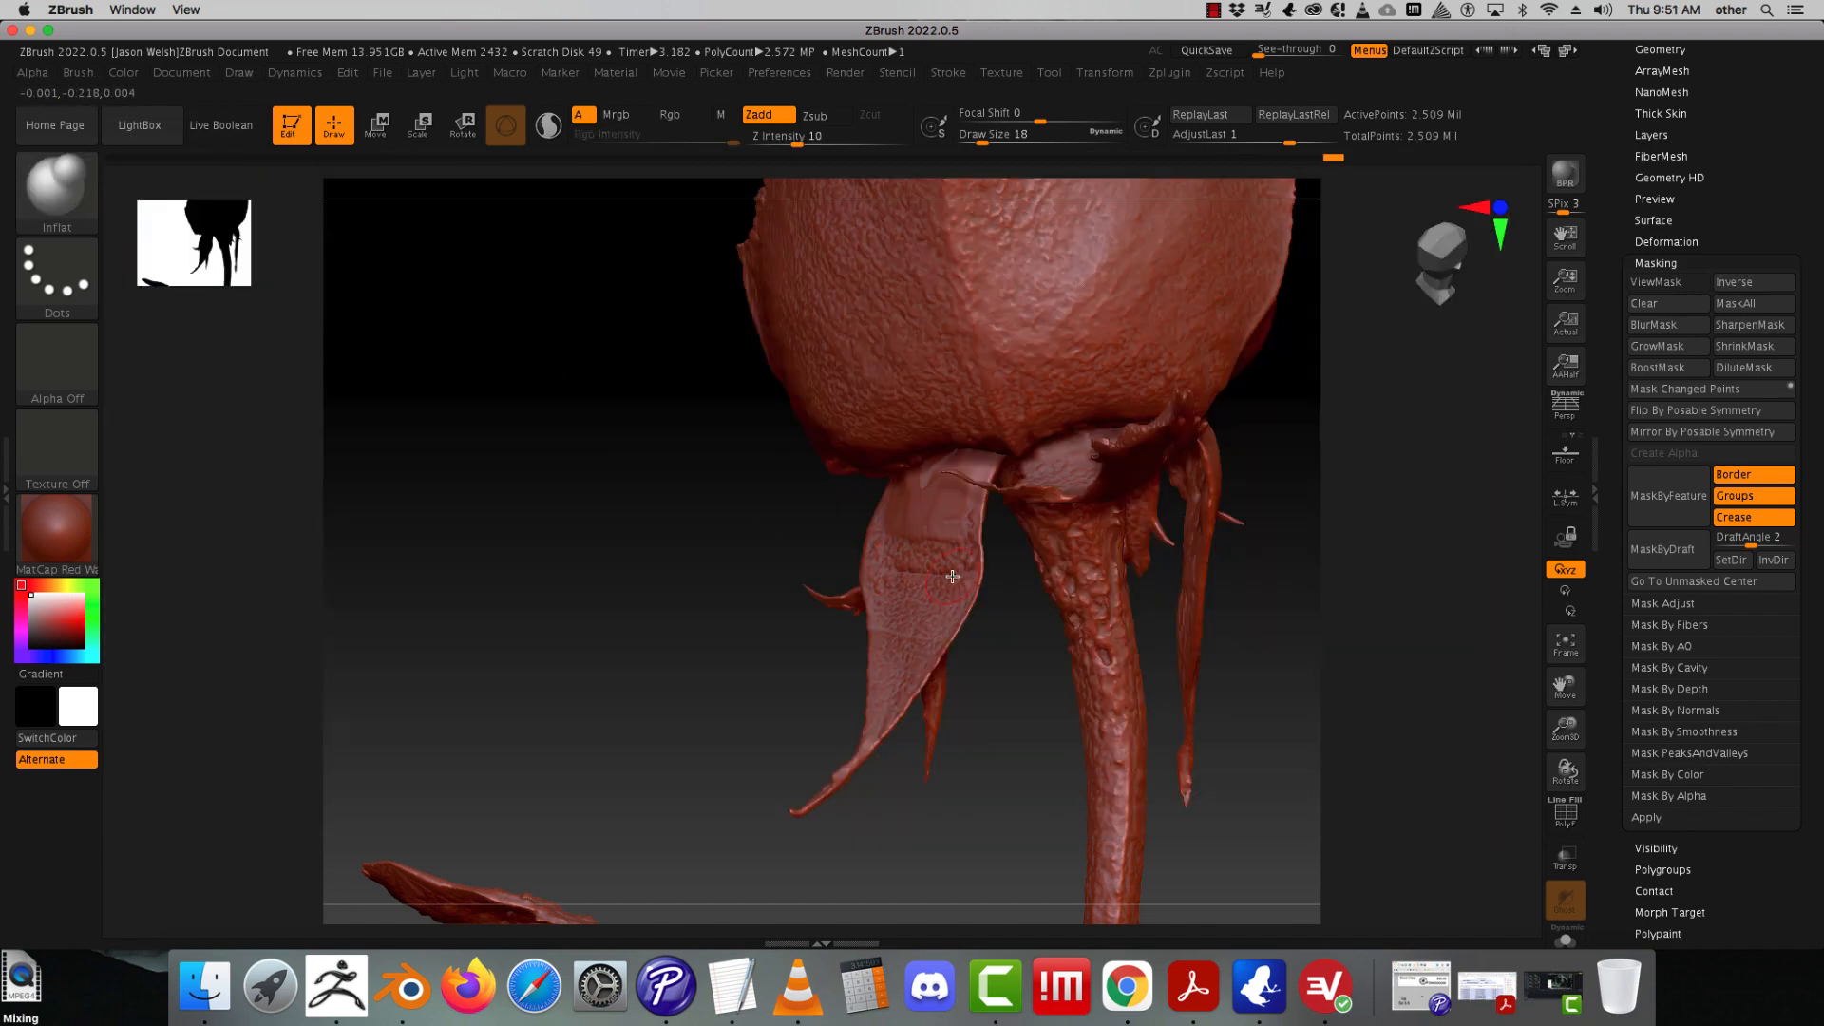
key(shift)
key(shift)
key(ctrl)
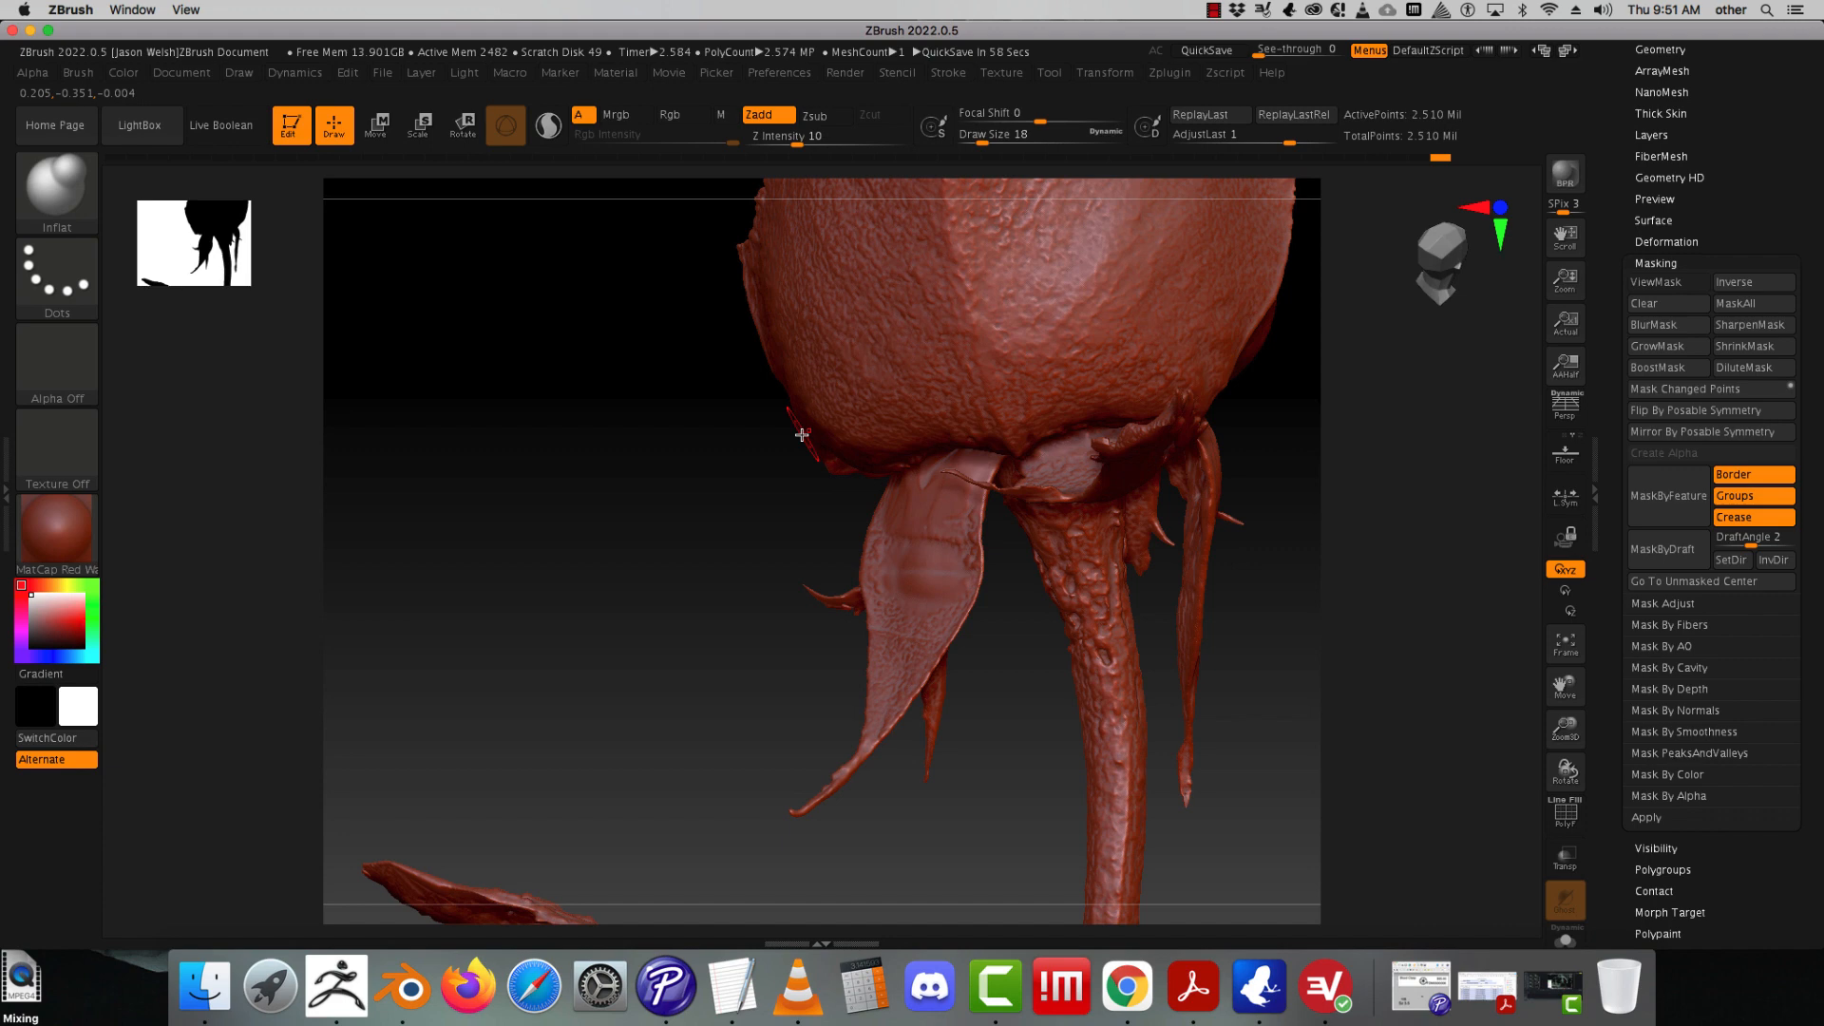
- Examine the whole rose, including its bloom, sepals and stem, from several sides
click(57, 187)
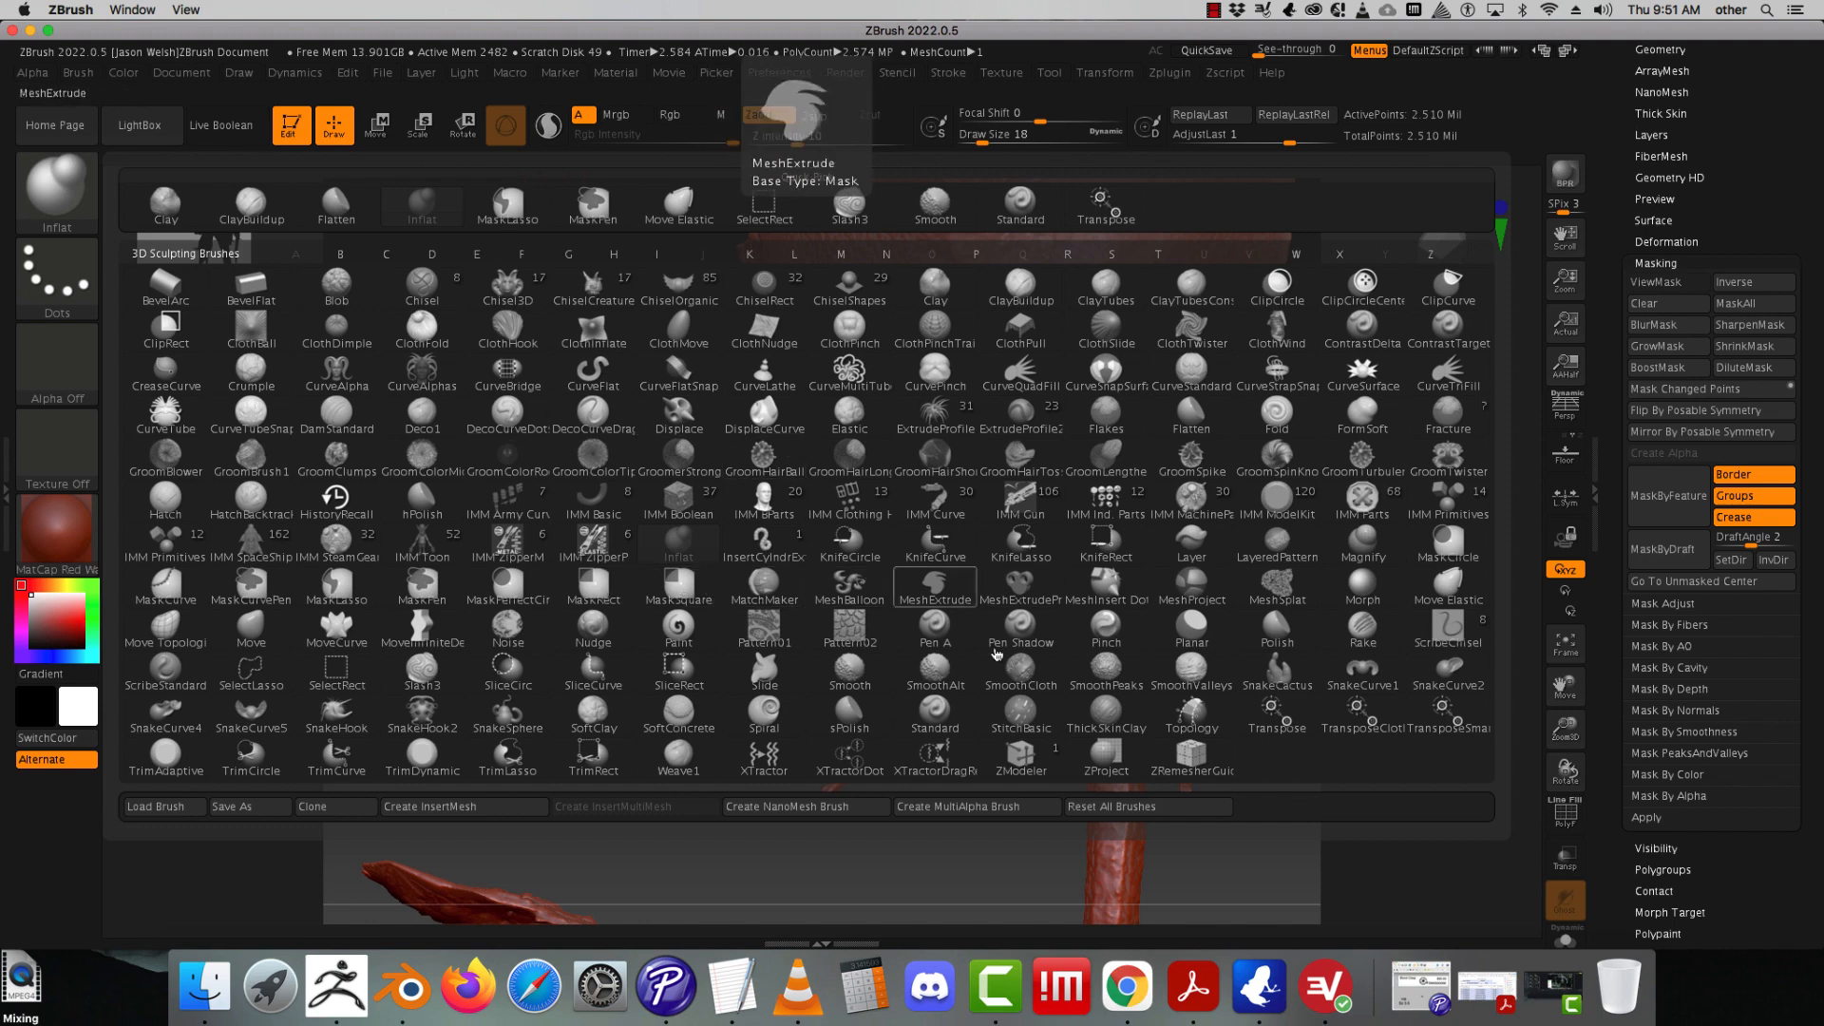
click(707, 593)
drag(1566, 738, 1566, 760)
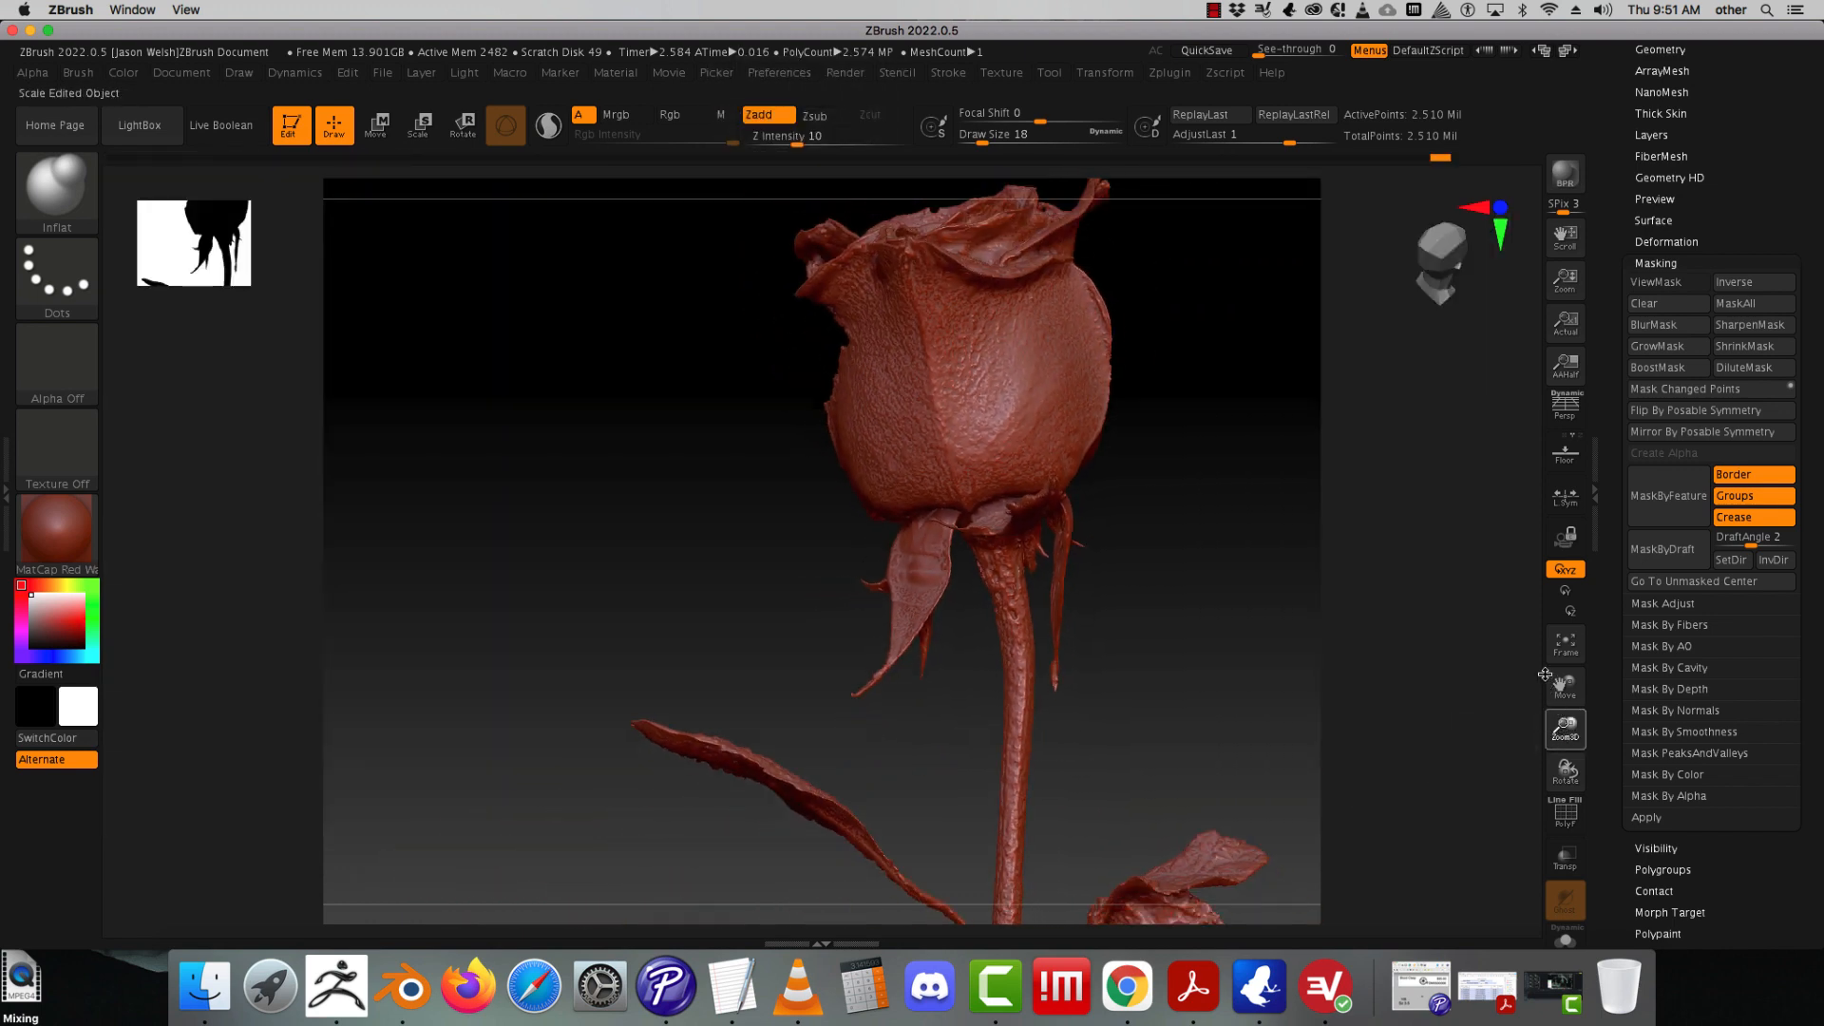
drag(1218, 440, 897, 453)
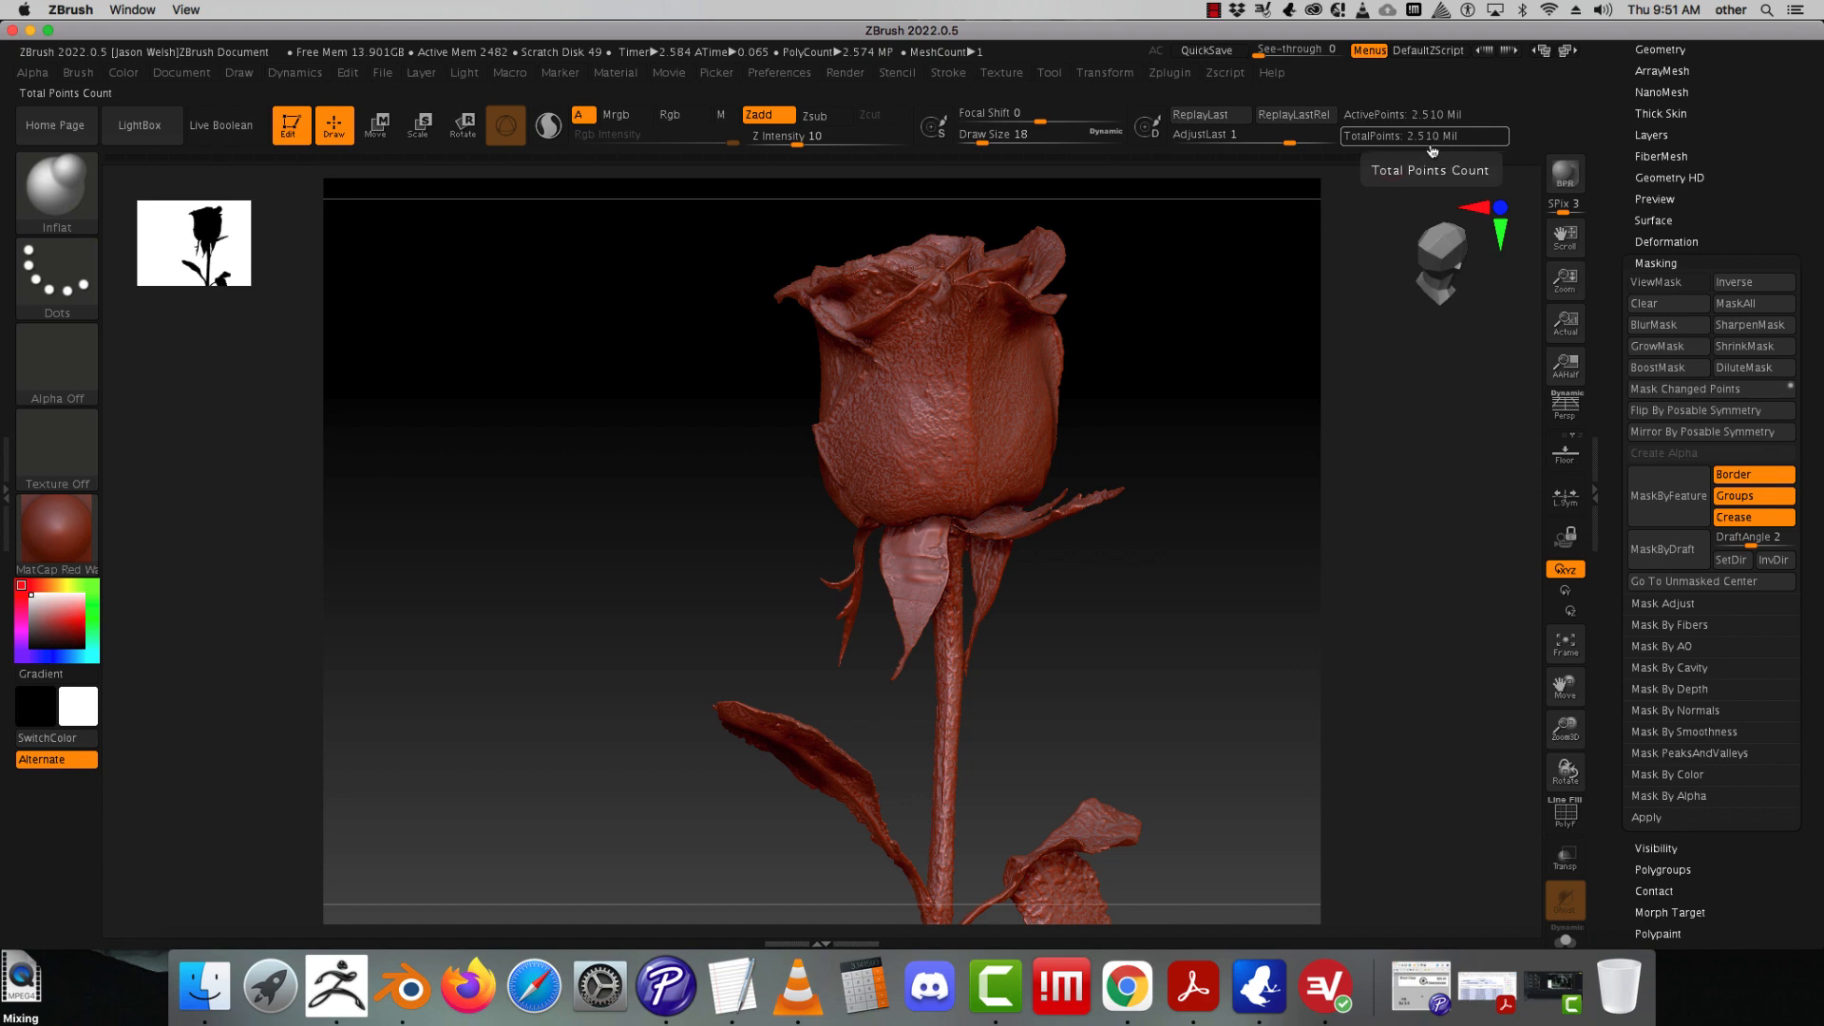
click(1213, 14)
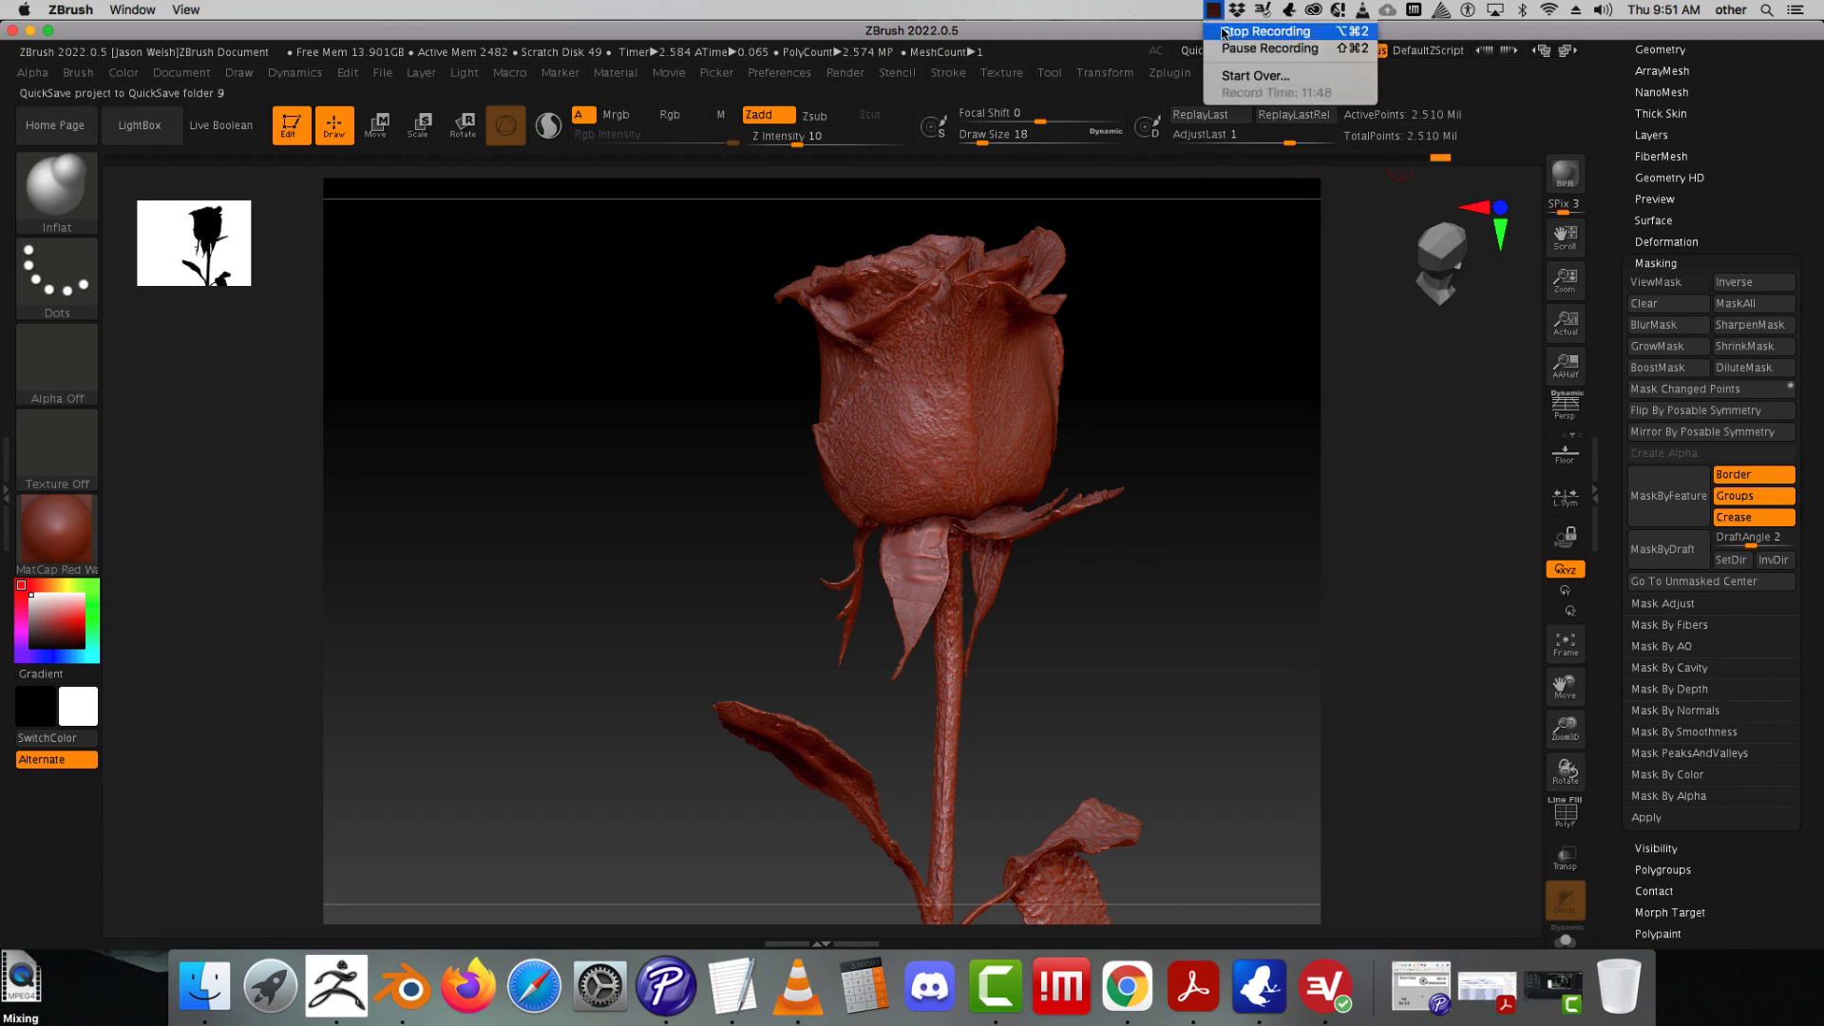
click(1225, 33)
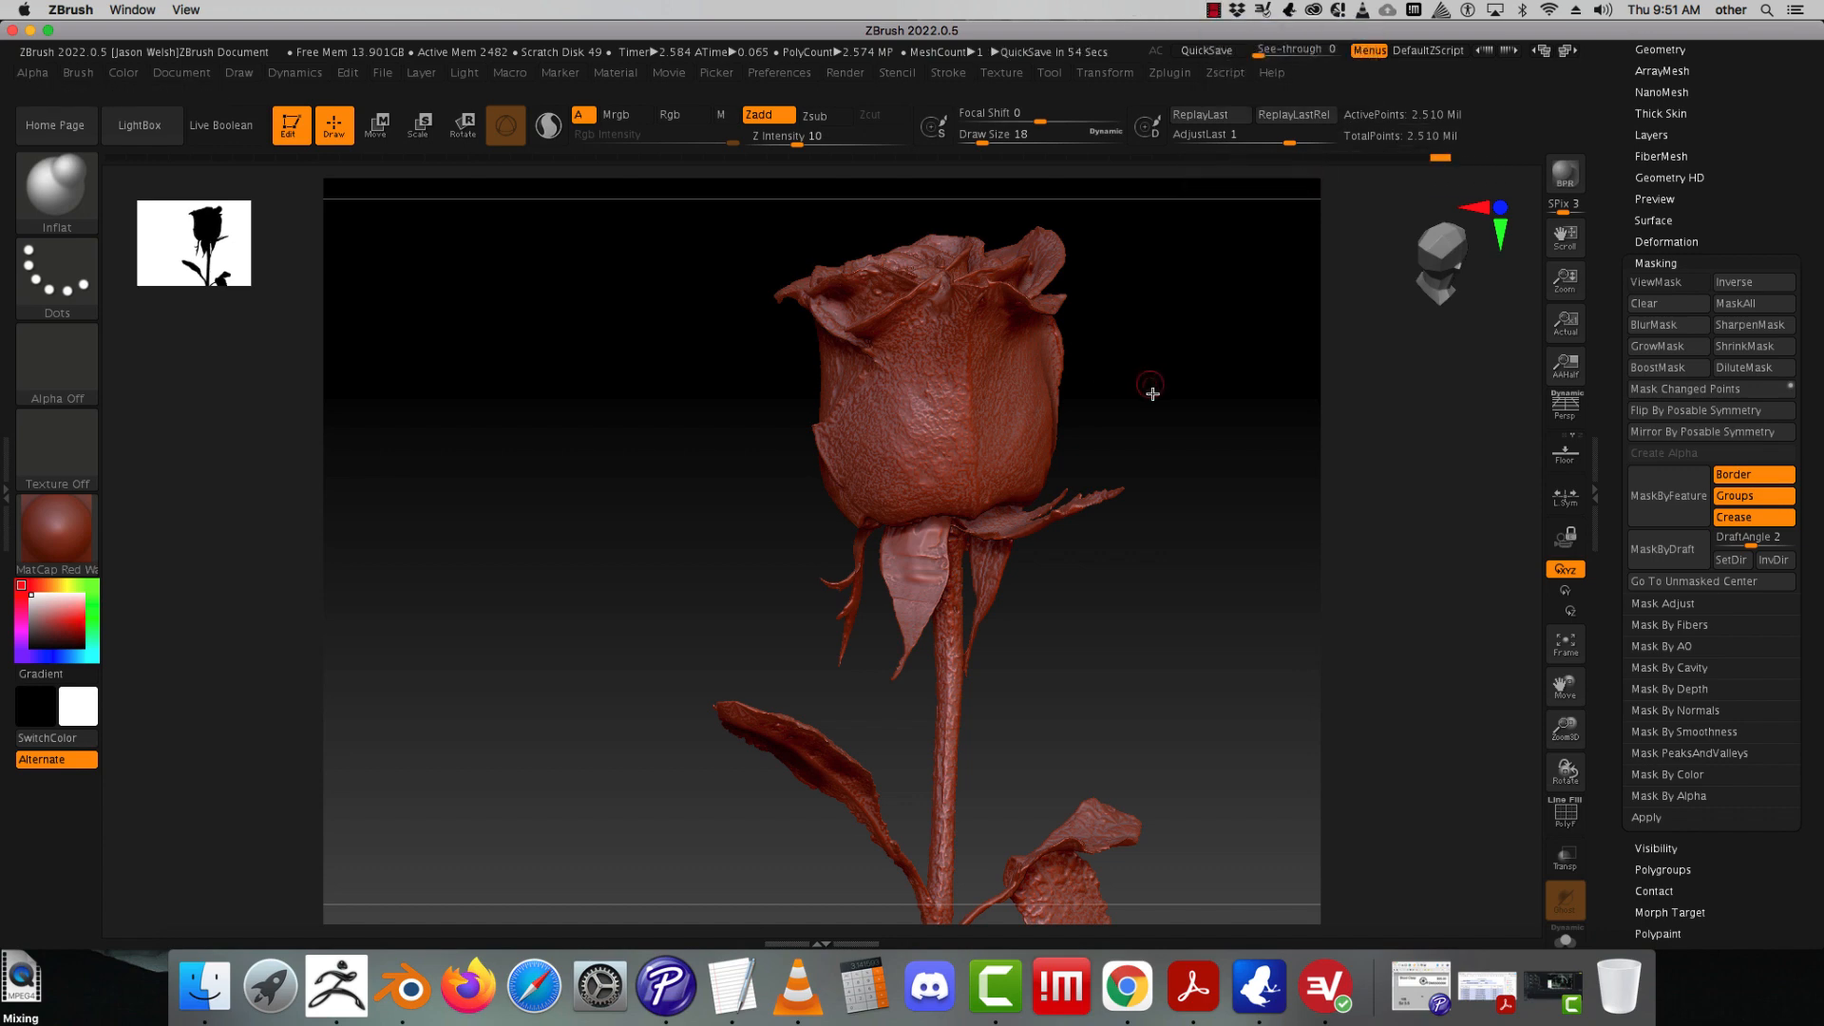
drag(1150, 385, 979, 533)
drag(1126, 596, 1083, 566)
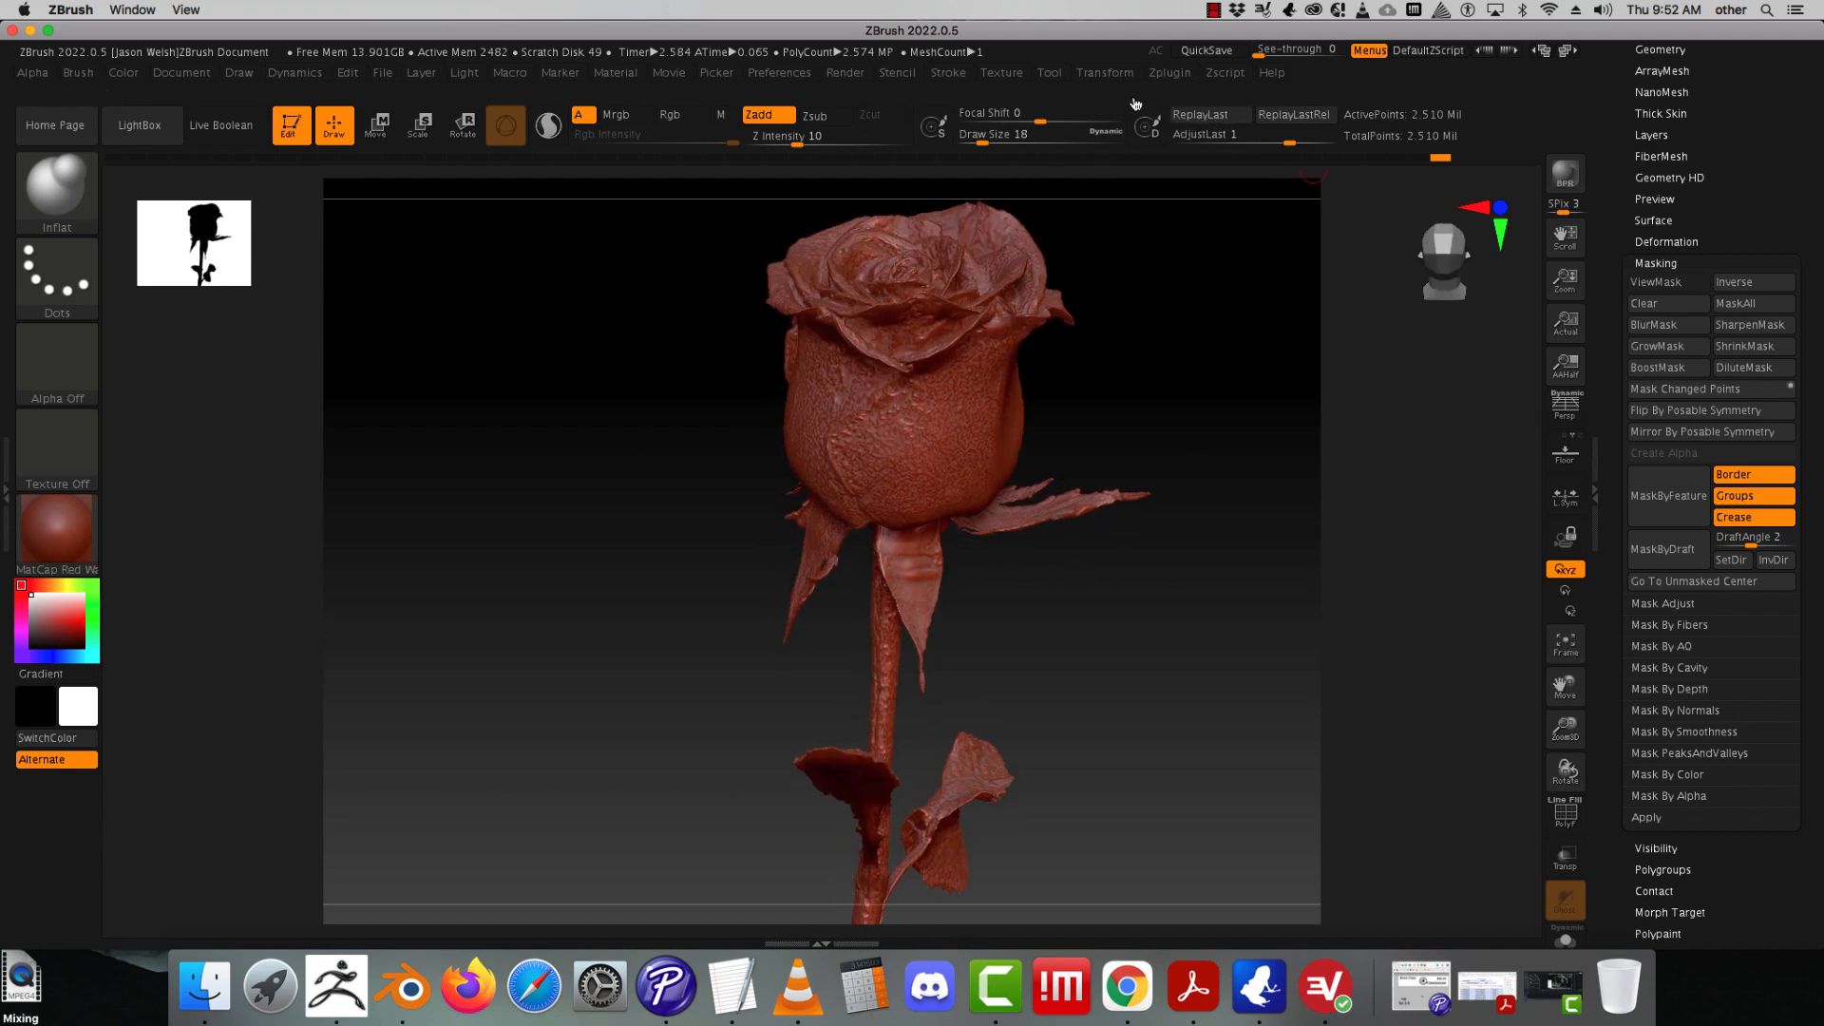
- Save the cleaned-up rose tool to the Desktop as rose.ztl
click(1176, 76)
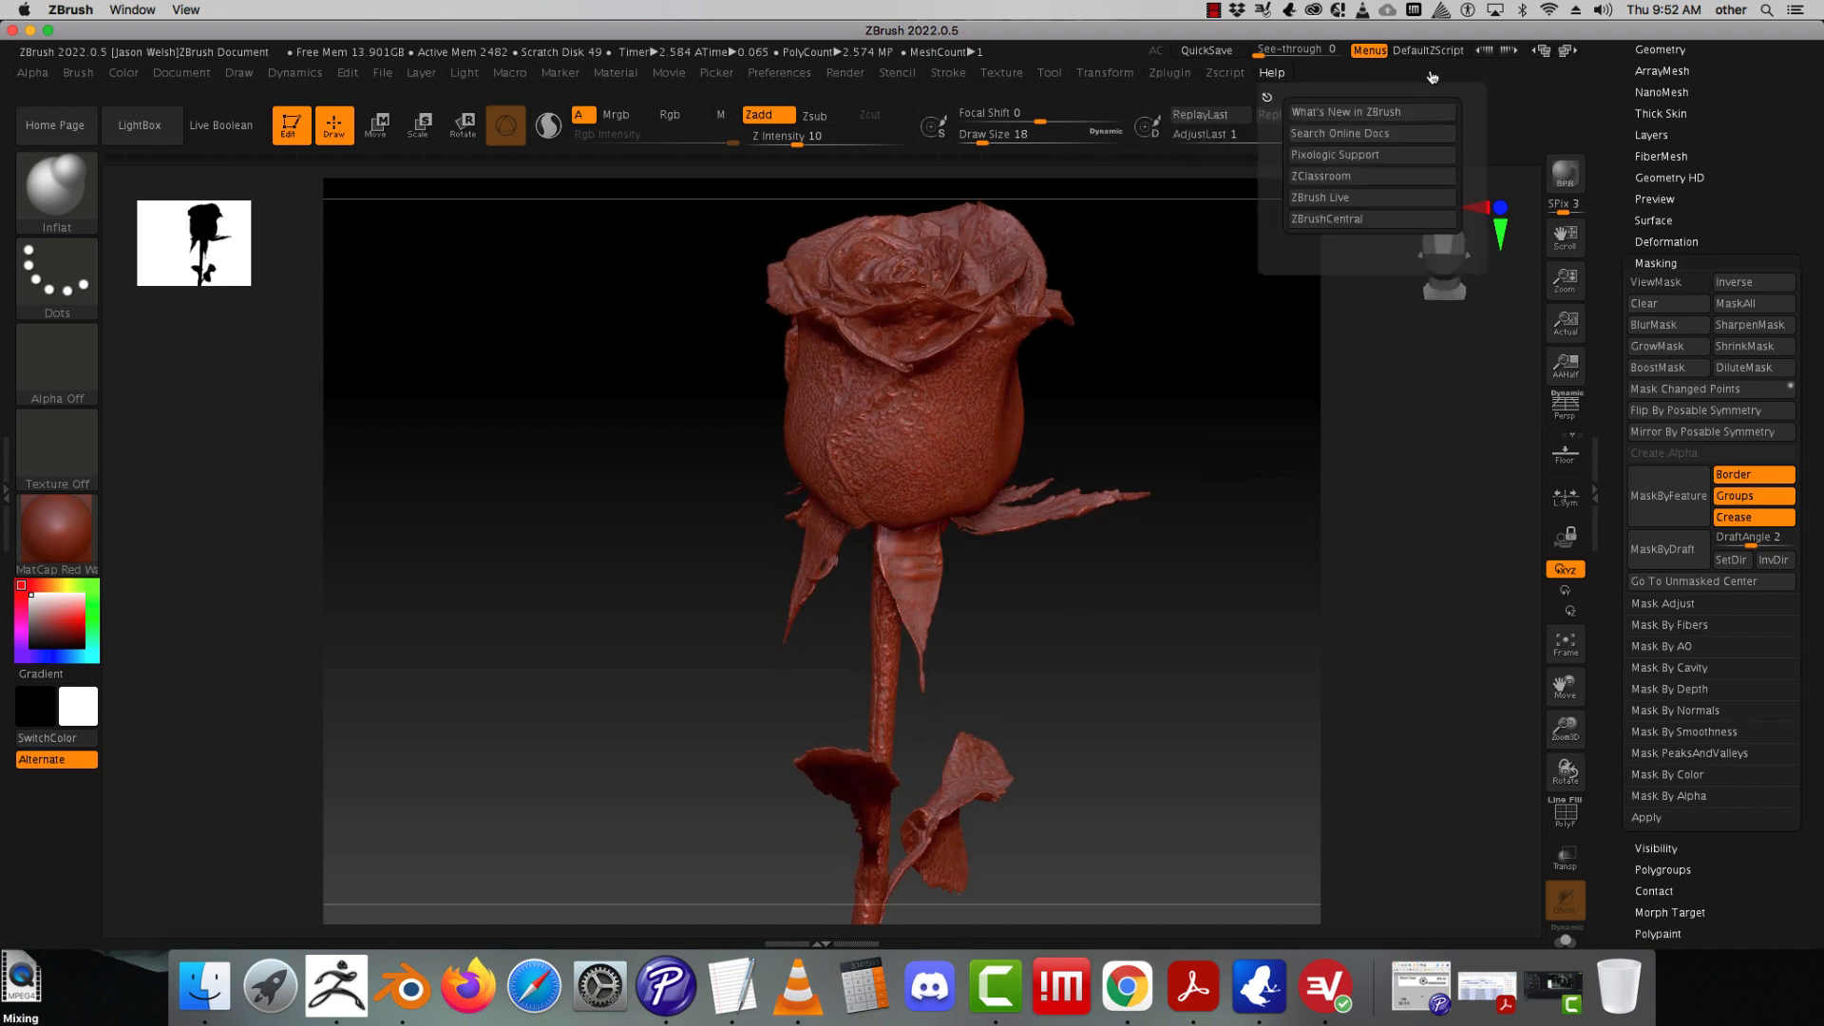
scroll(1658, 335, up, 8)
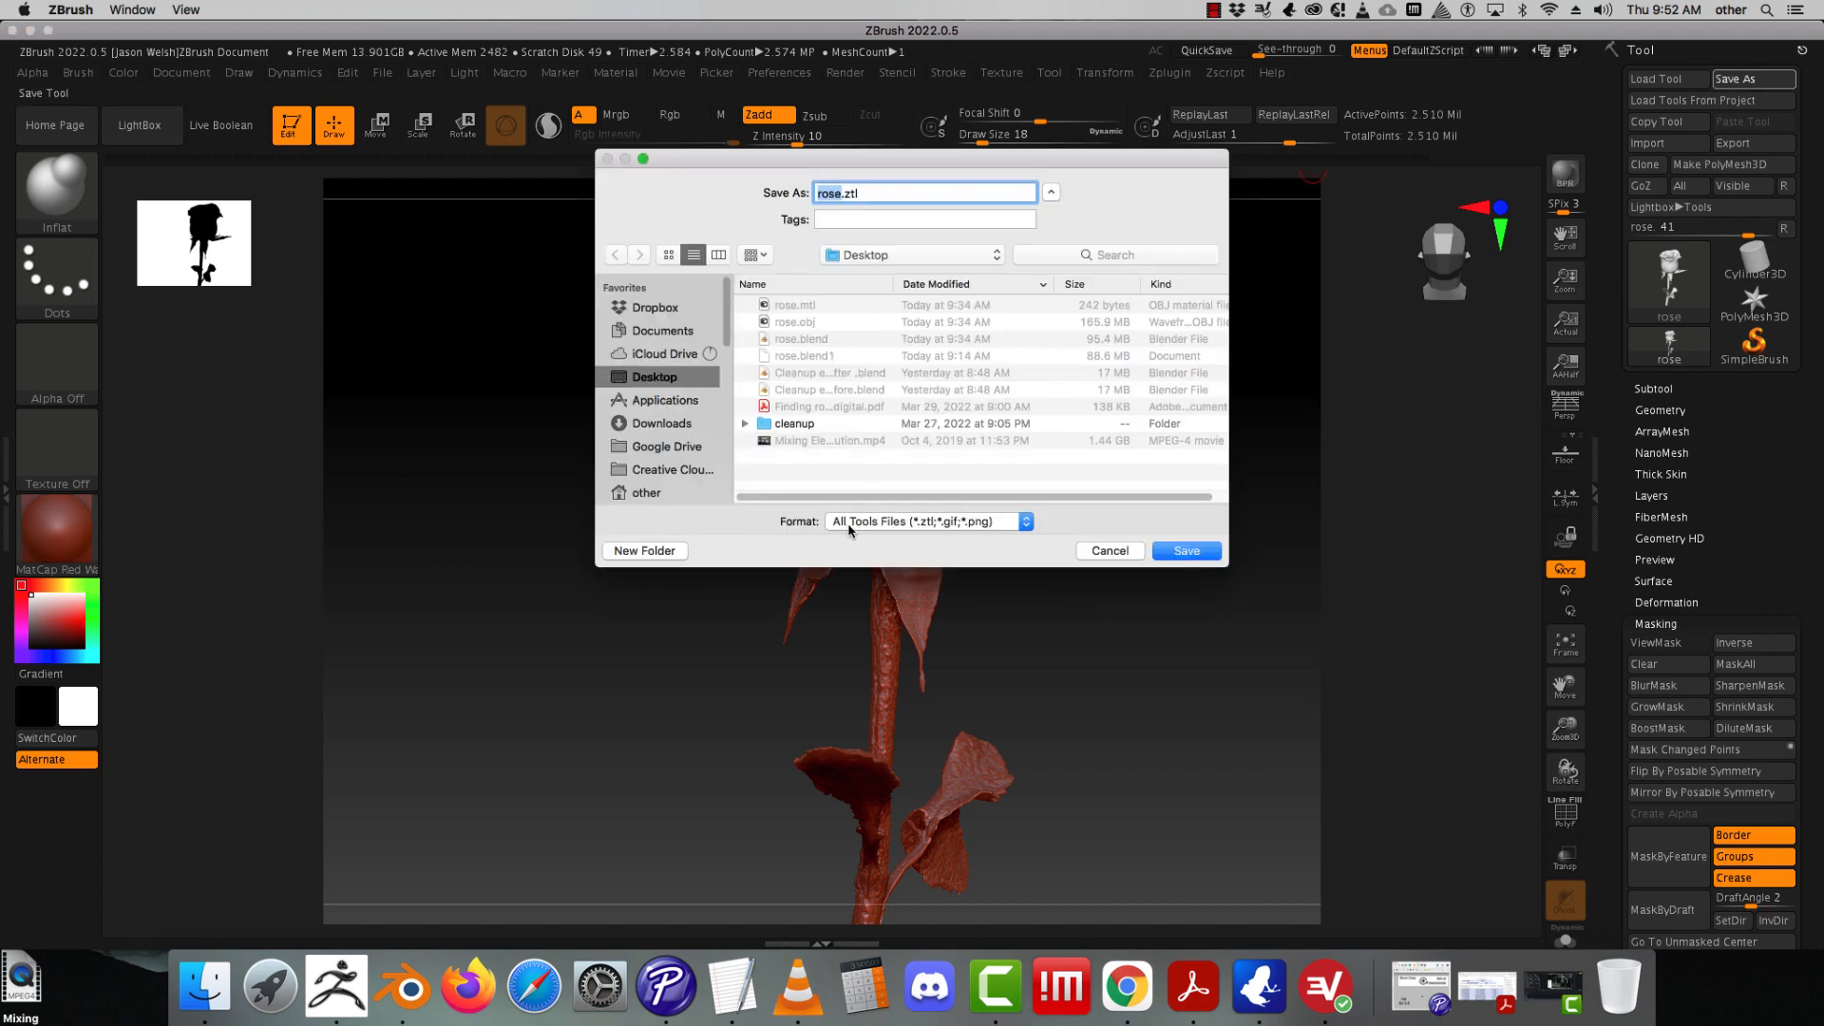
click(1178, 554)
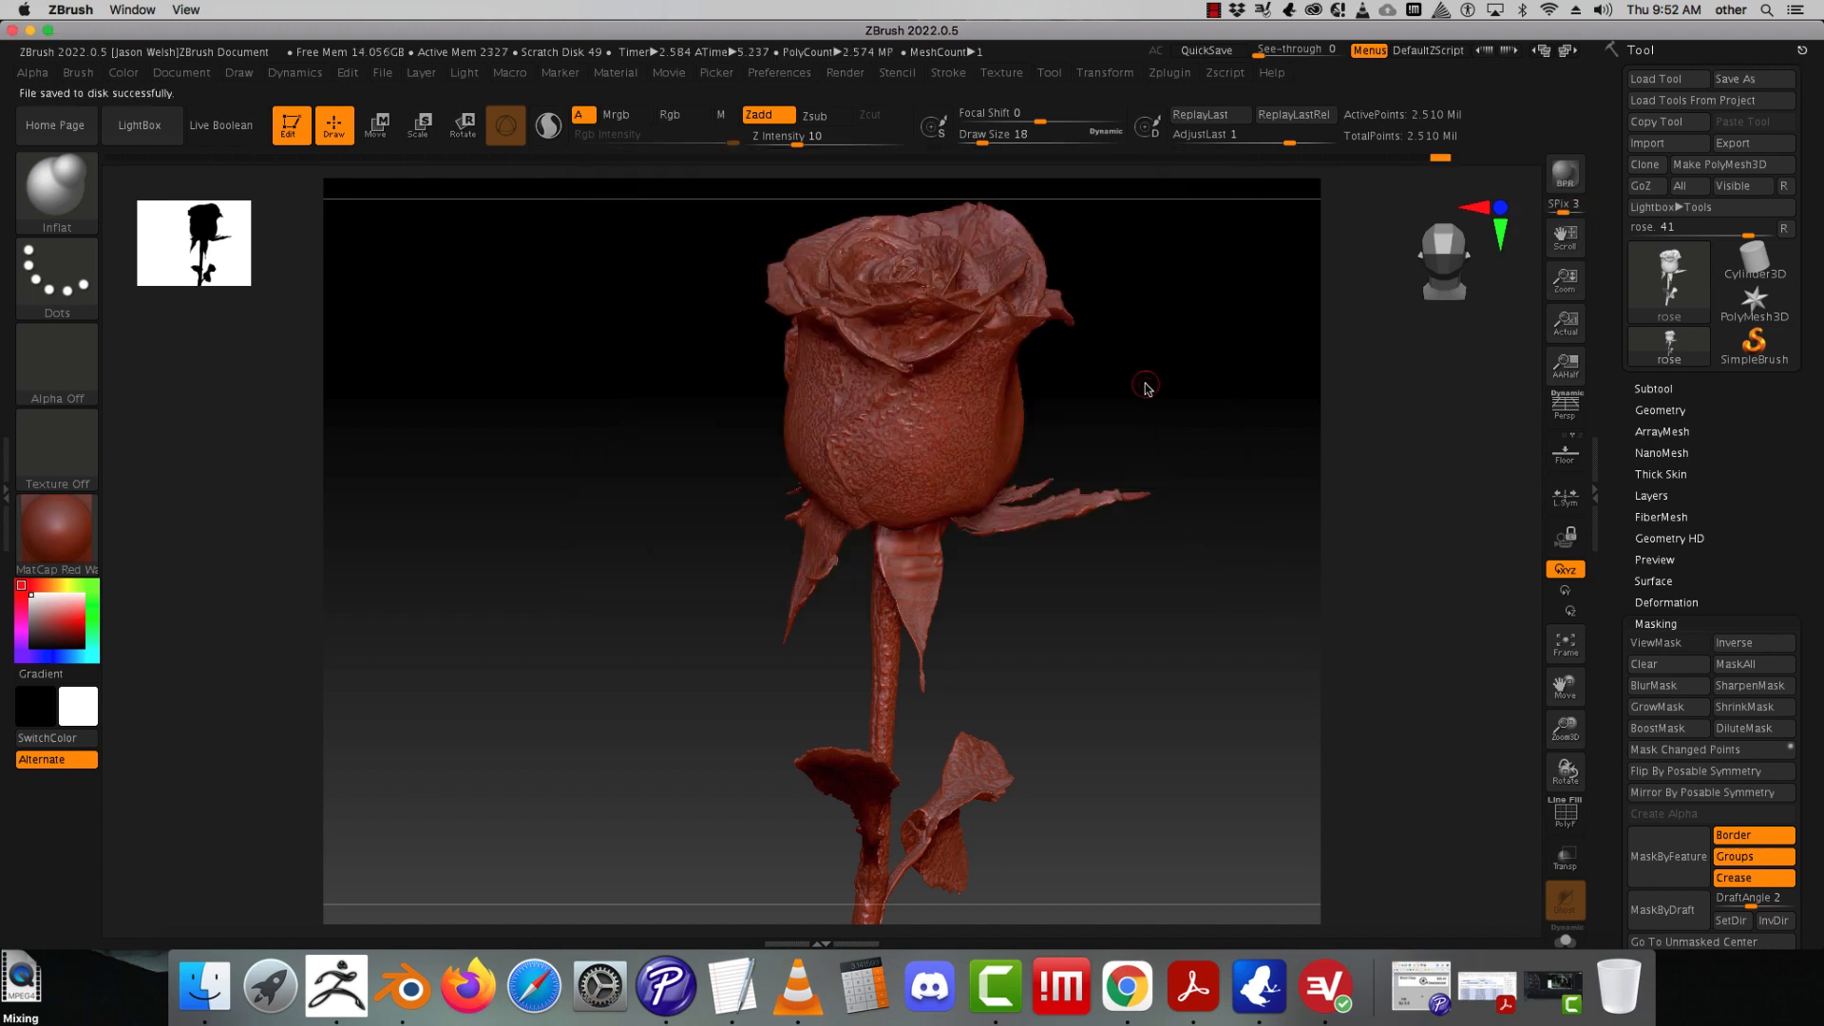
- Pre-process the current rose mesh with Decimation Master
click(1174, 74)
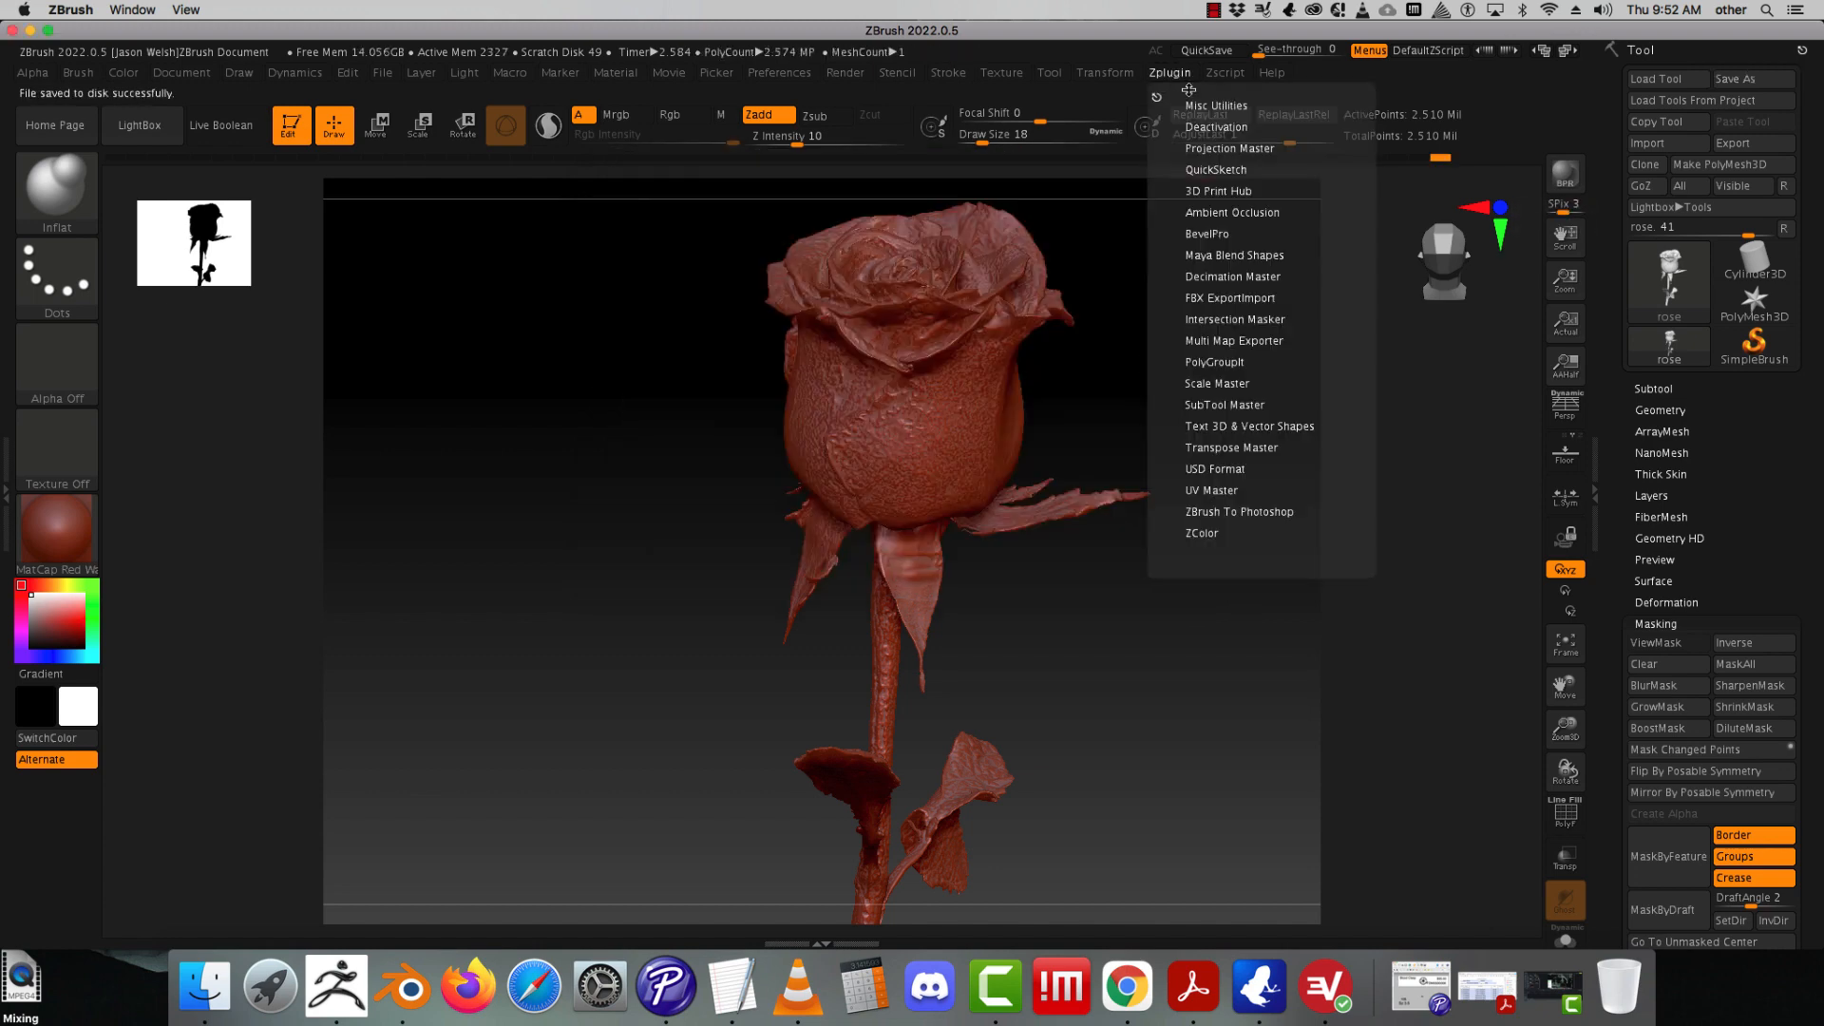
click(1252, 277)
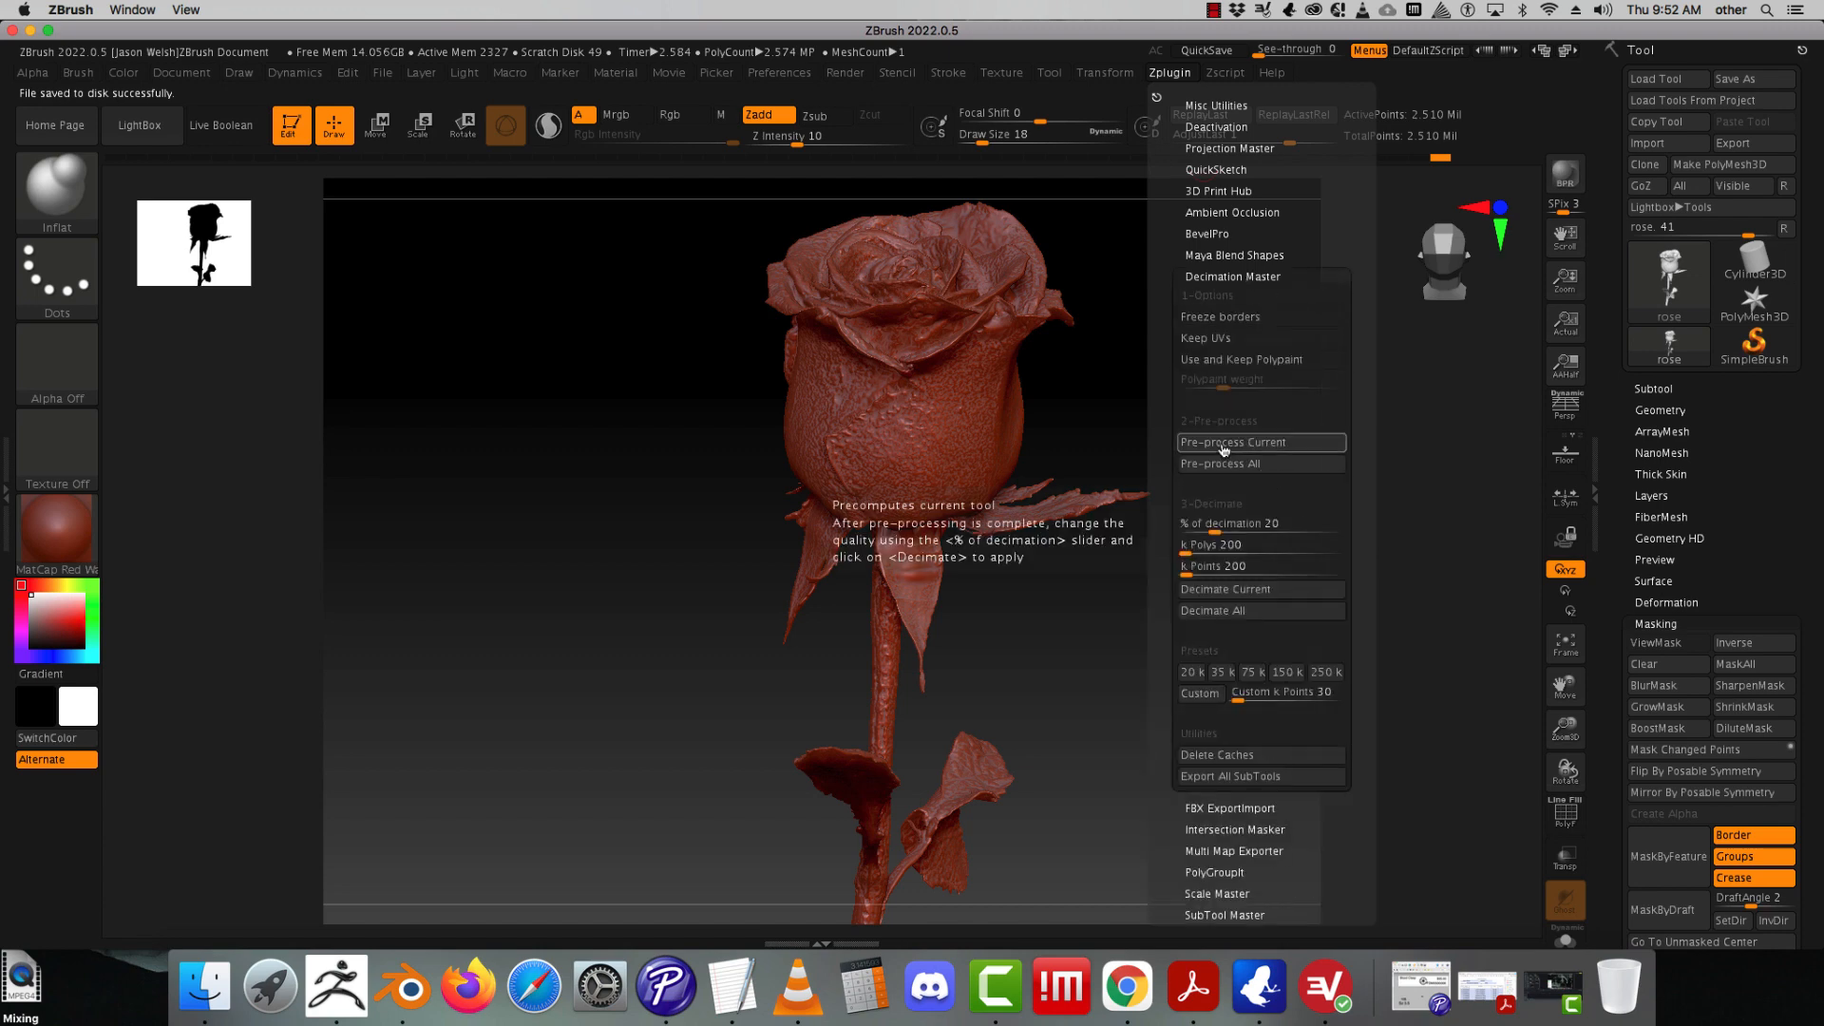
click(1287, 445)
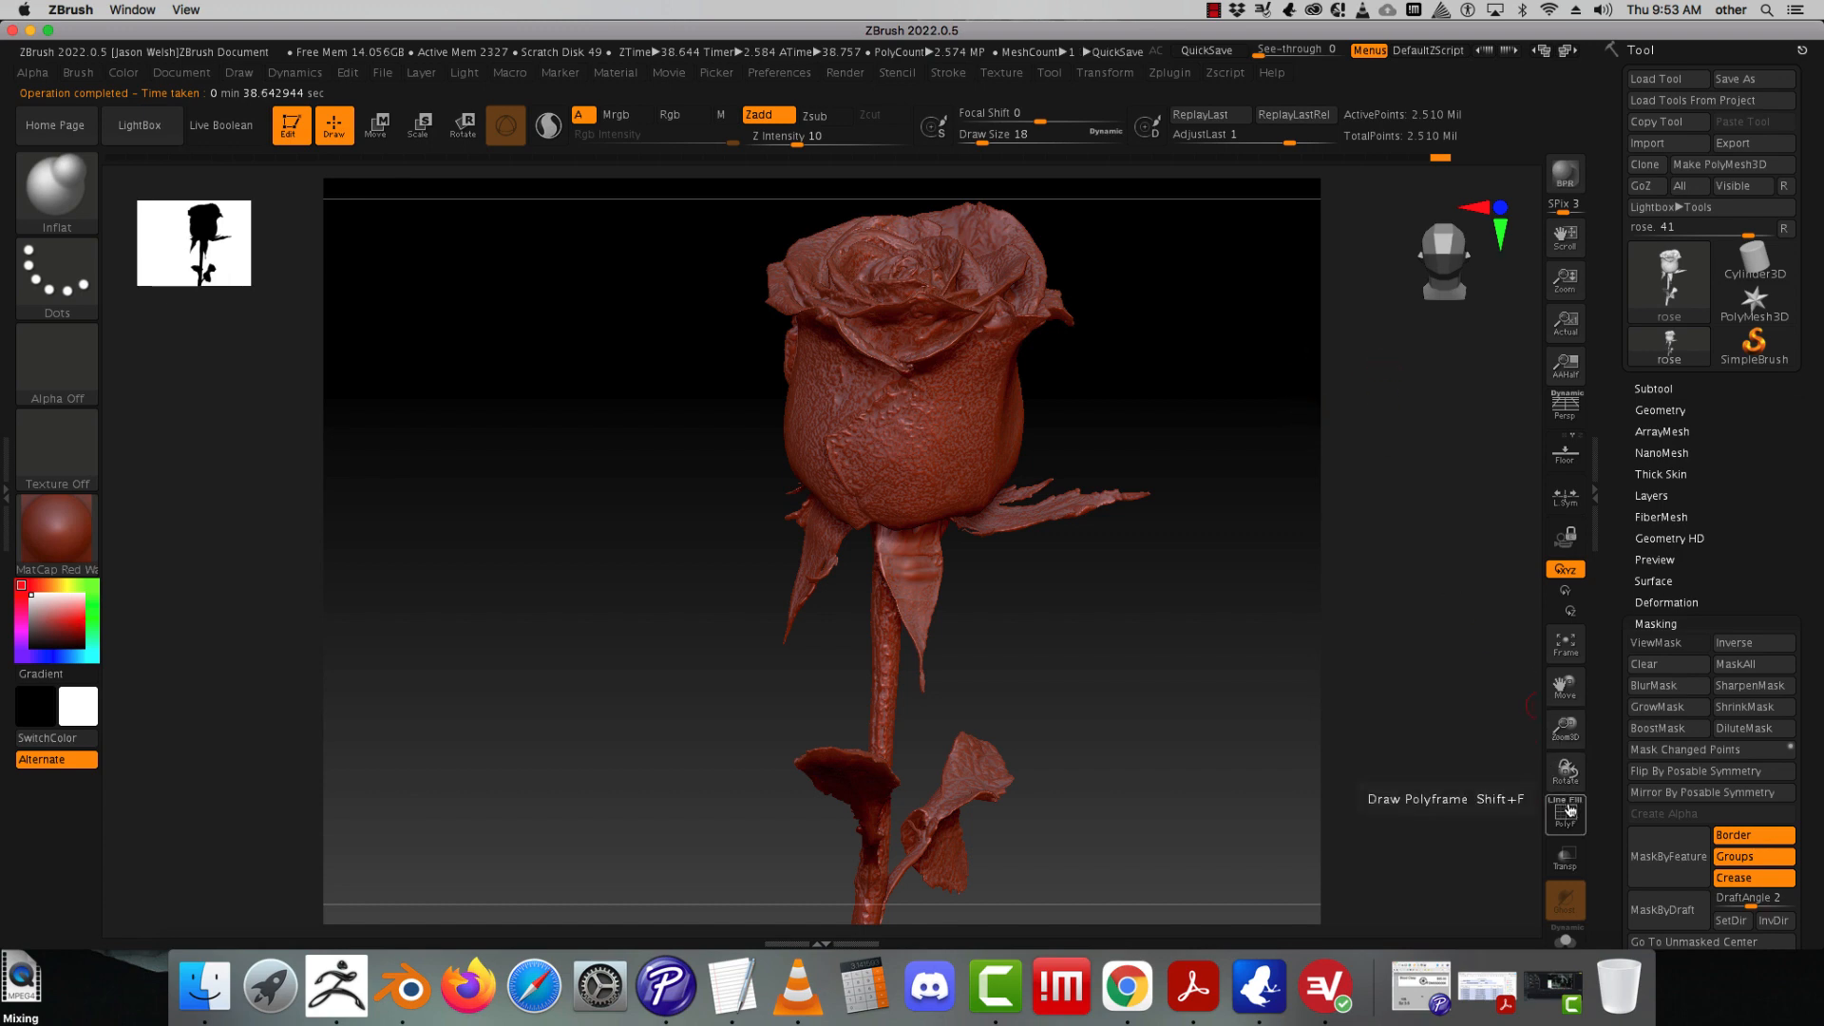
- Display the rose's polyframe and examine the mesh density on the front sepal up close
click(1566, 813)
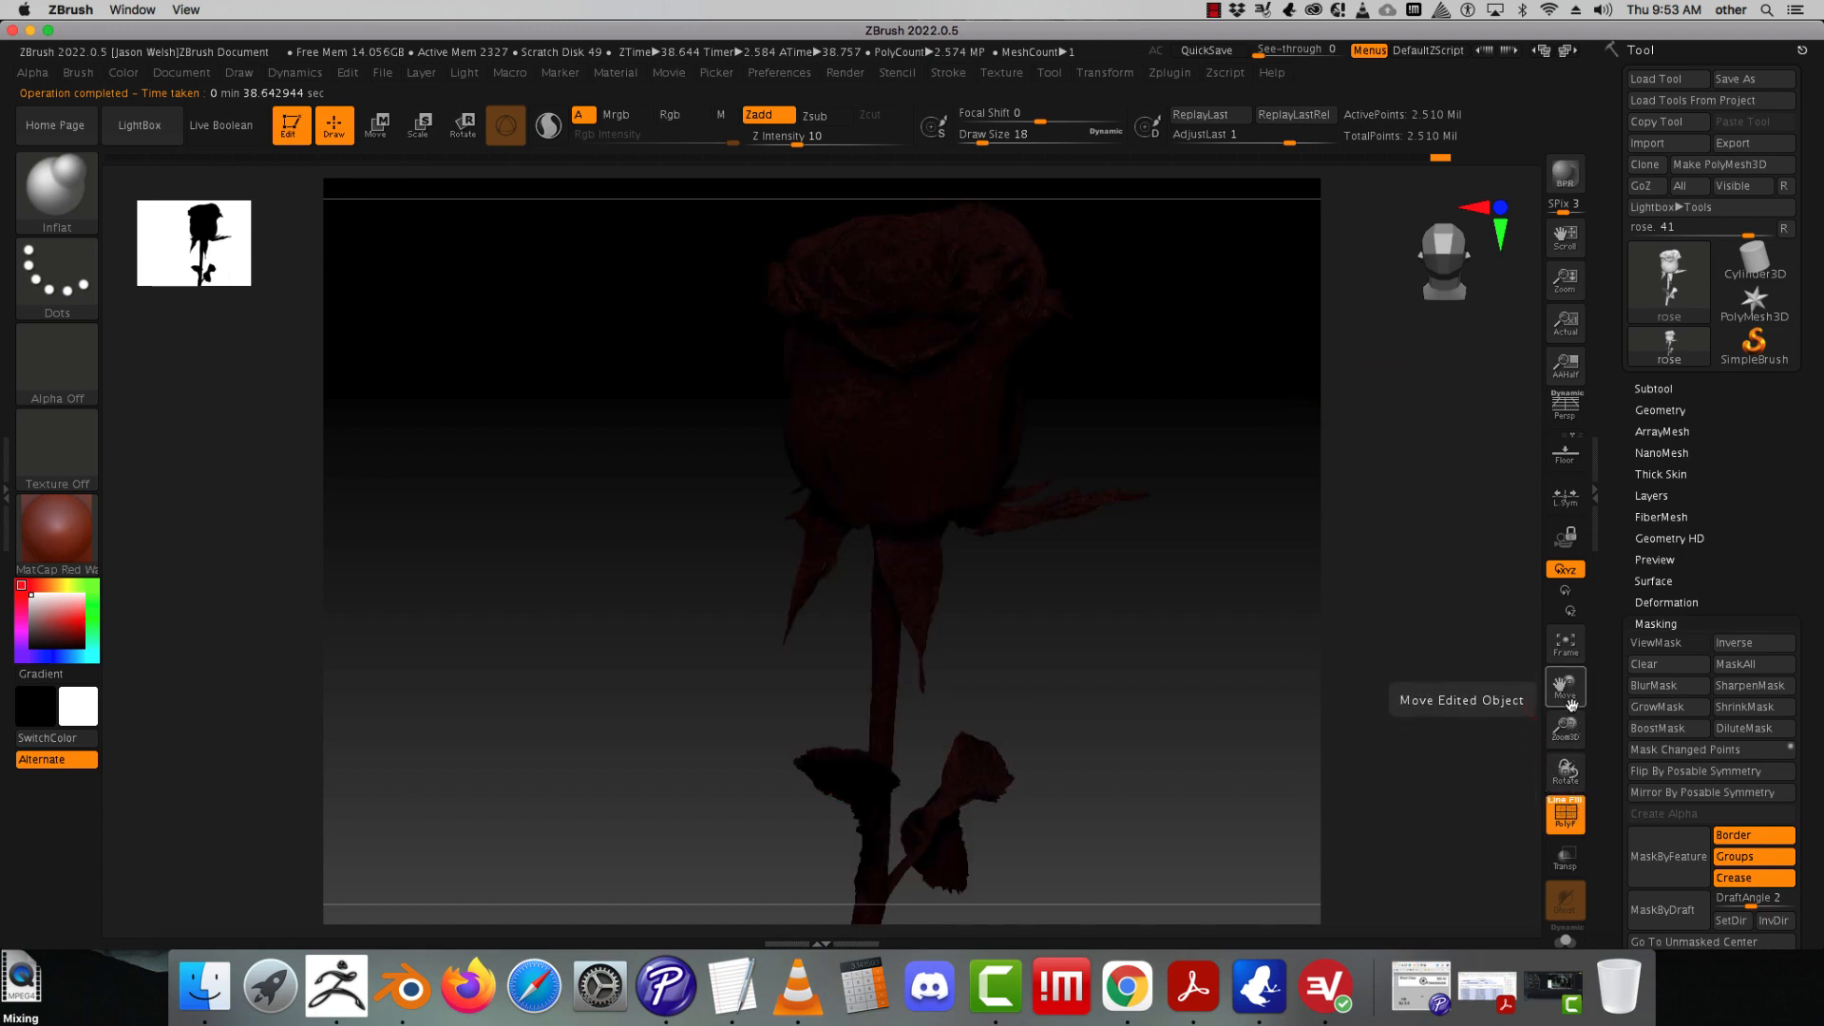
drag(1565, 728, 1819, 837)
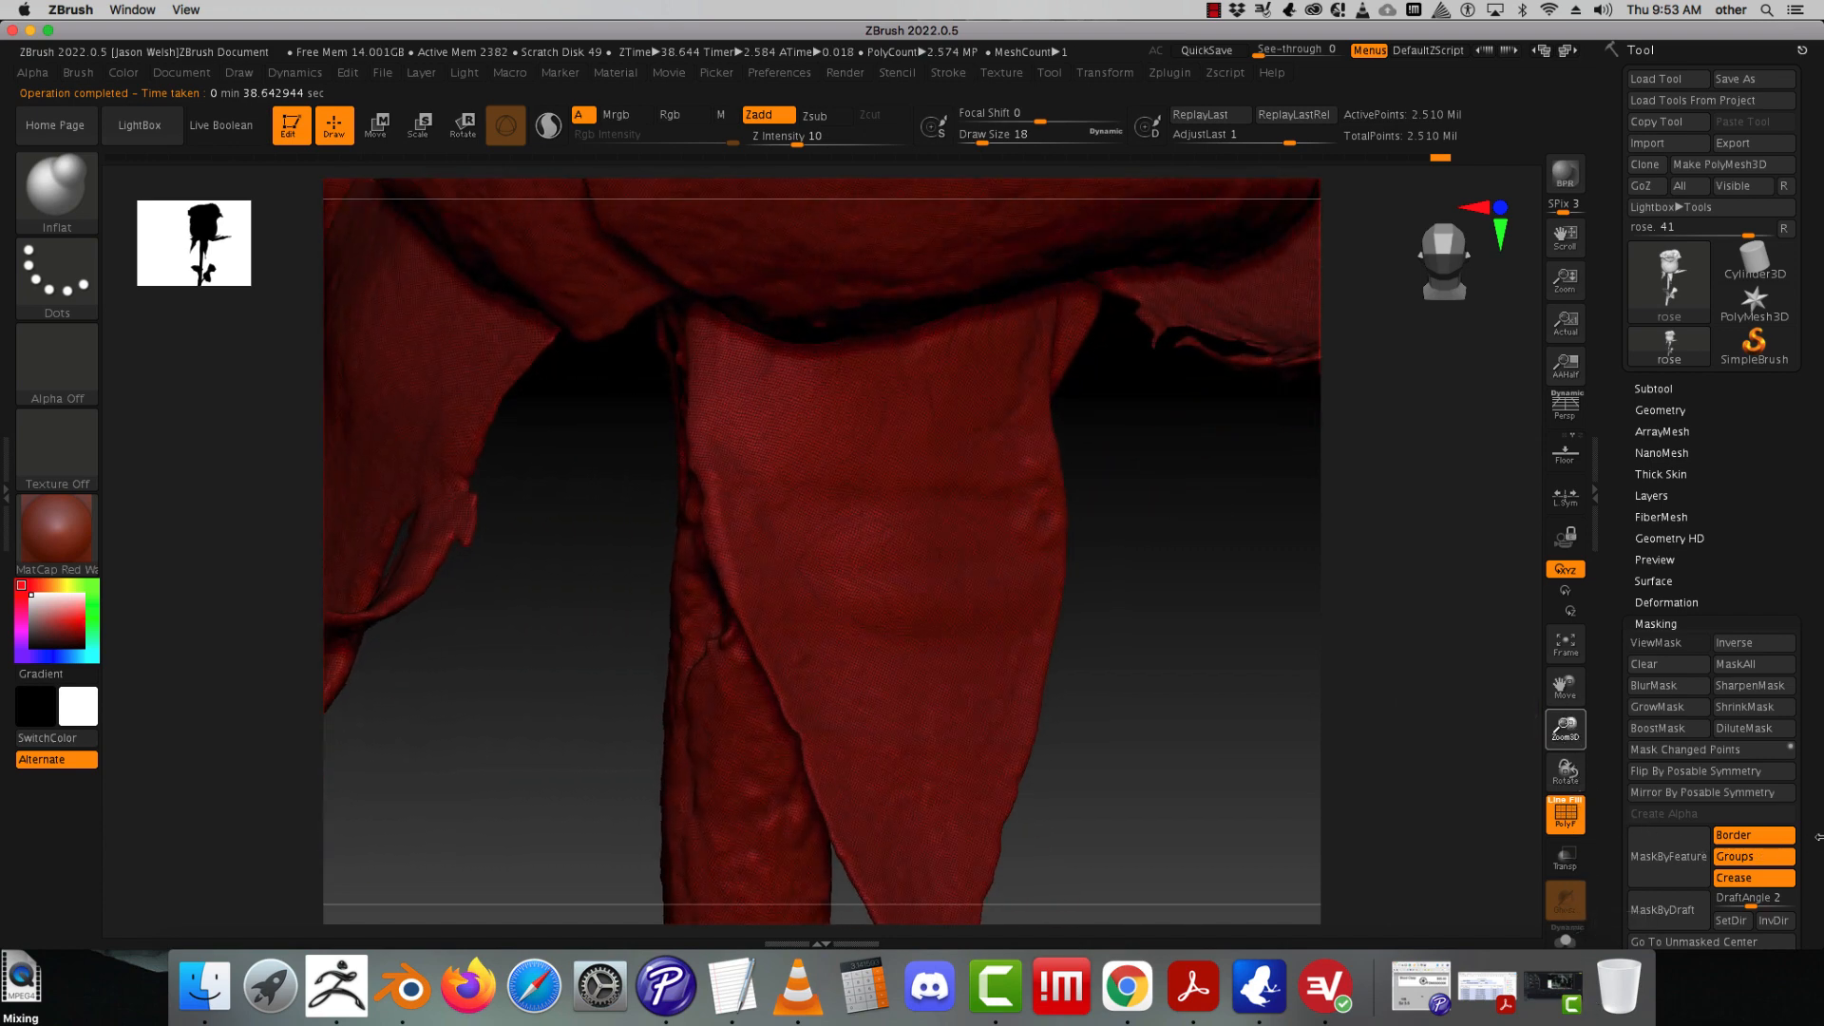
click(1246, 115)
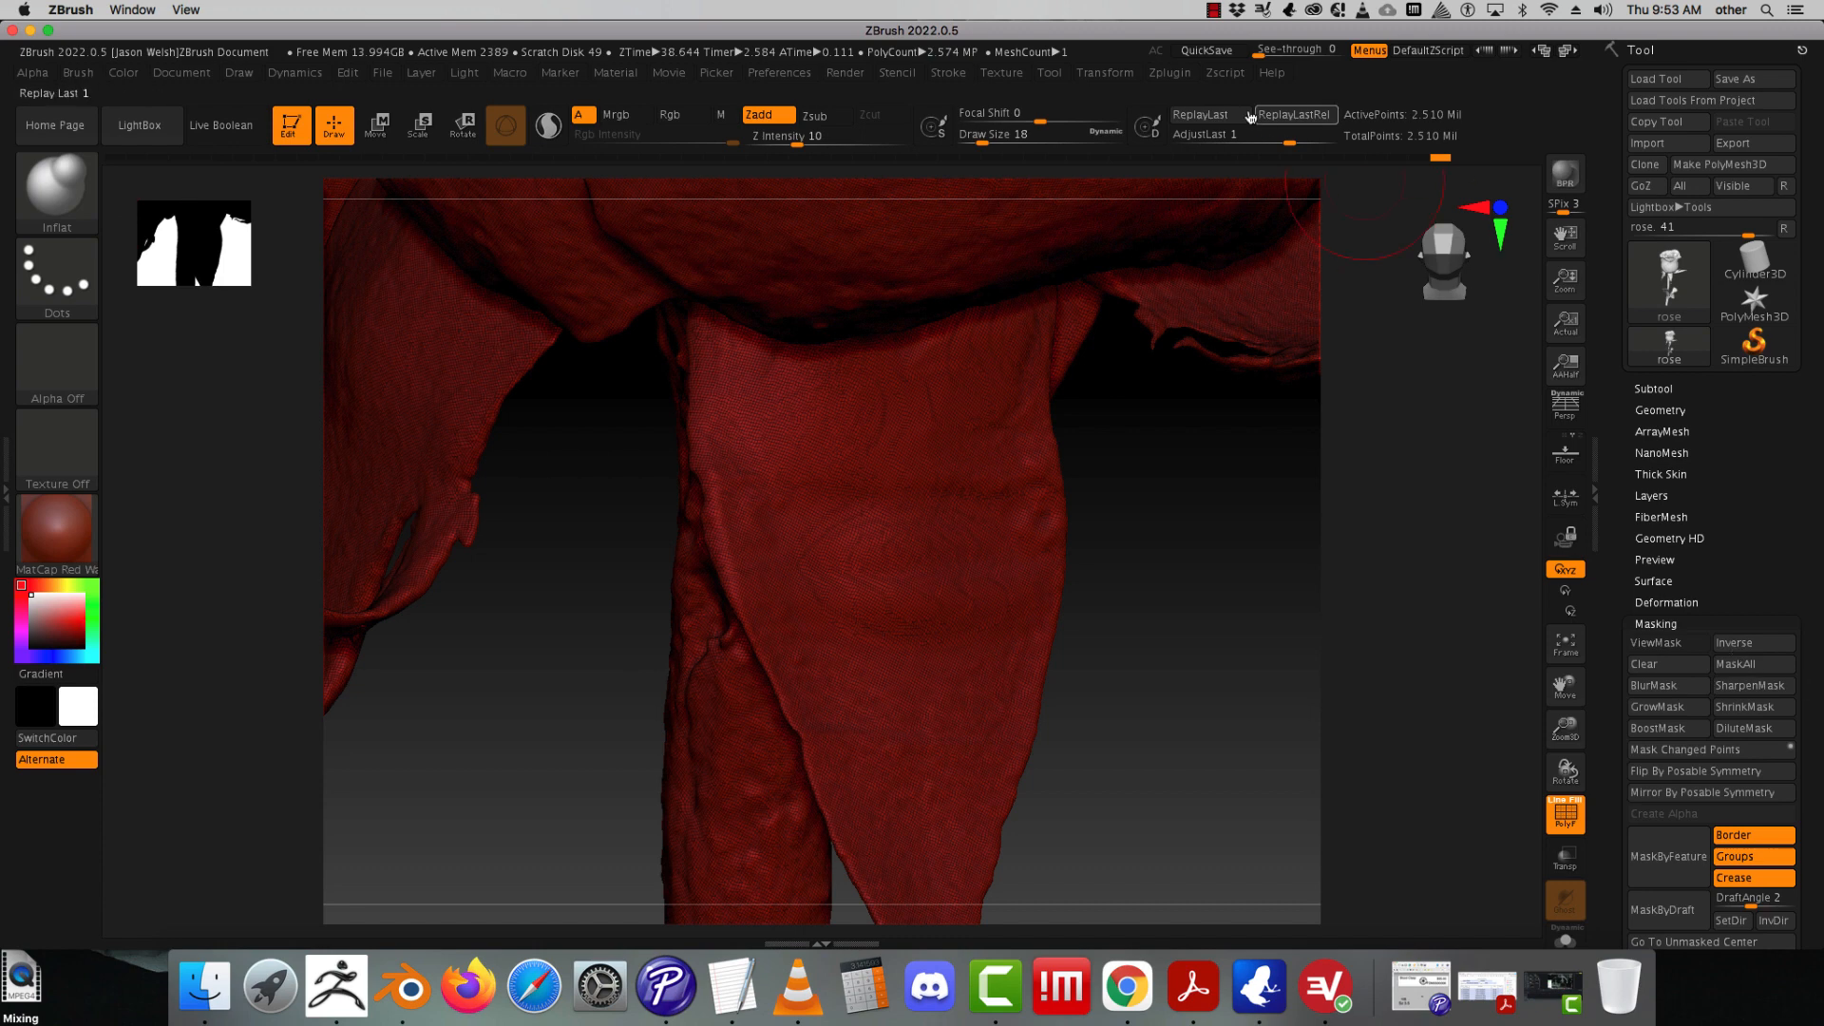
- Try decimating the current rose mesh to about 10.3 percent, and undo that decimation
click(1176, 73)
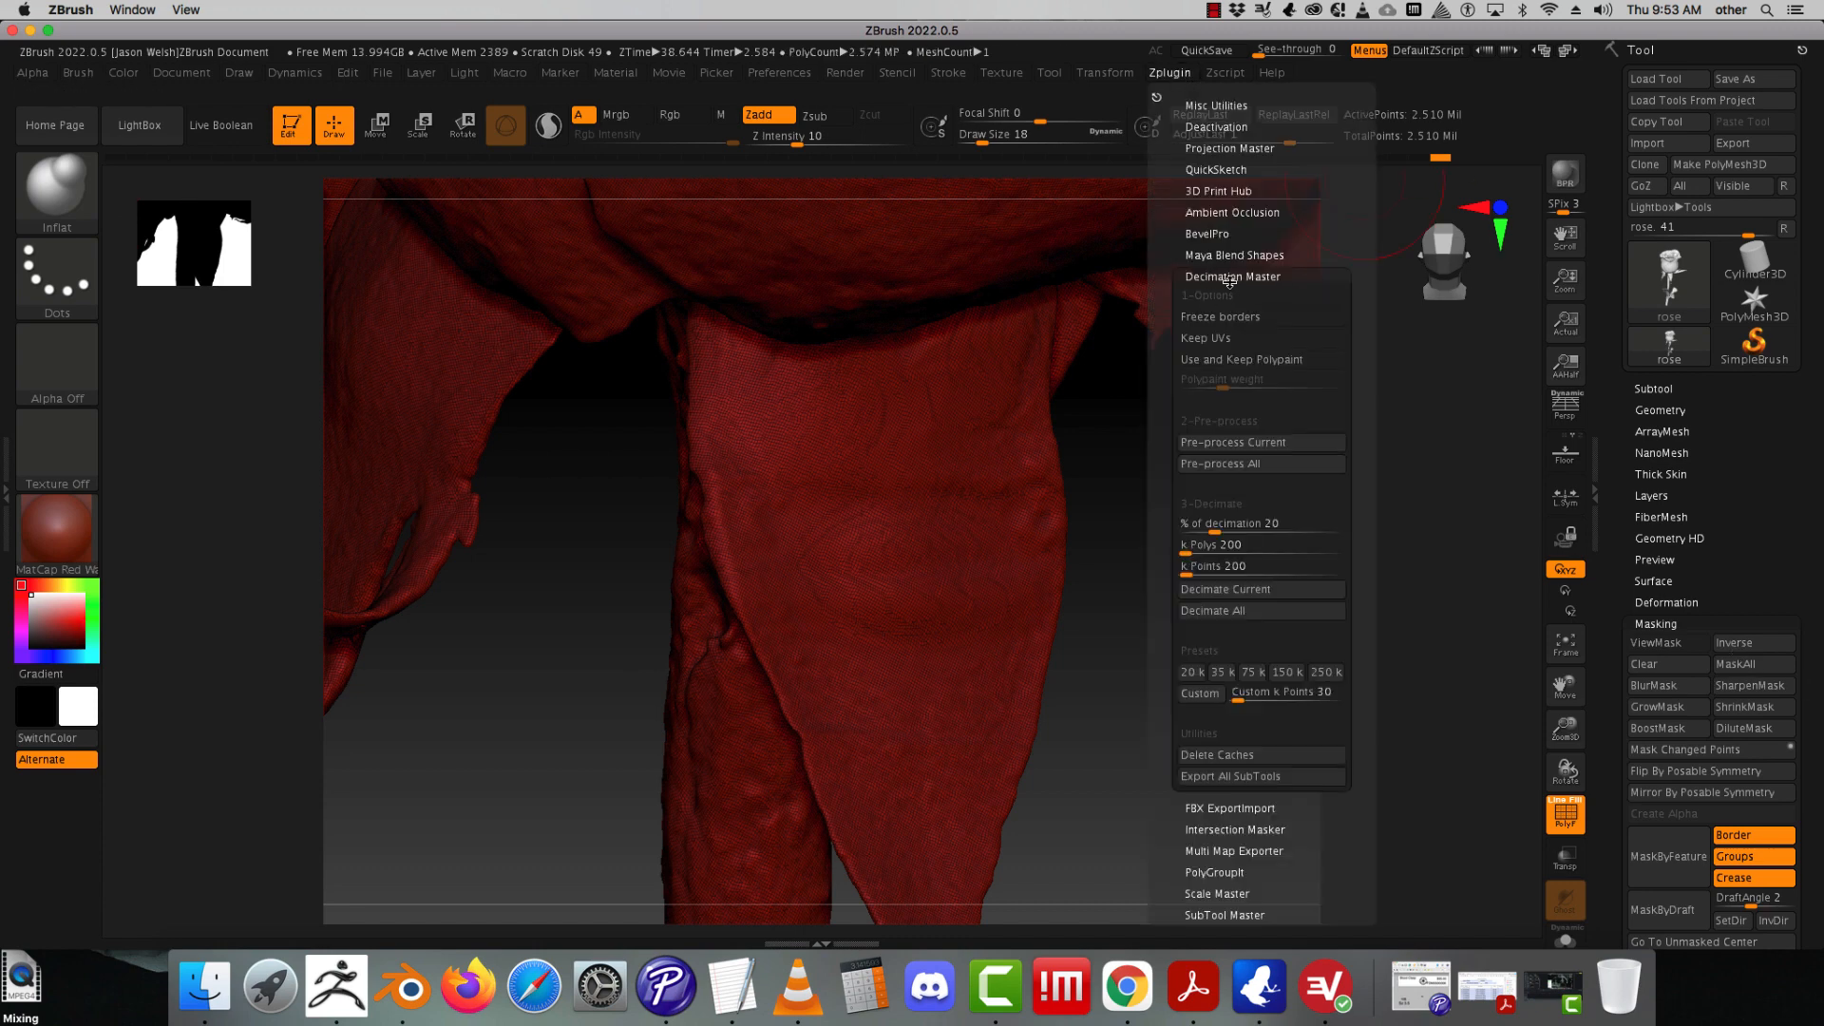
drag(1213, 528, 1201, 531)
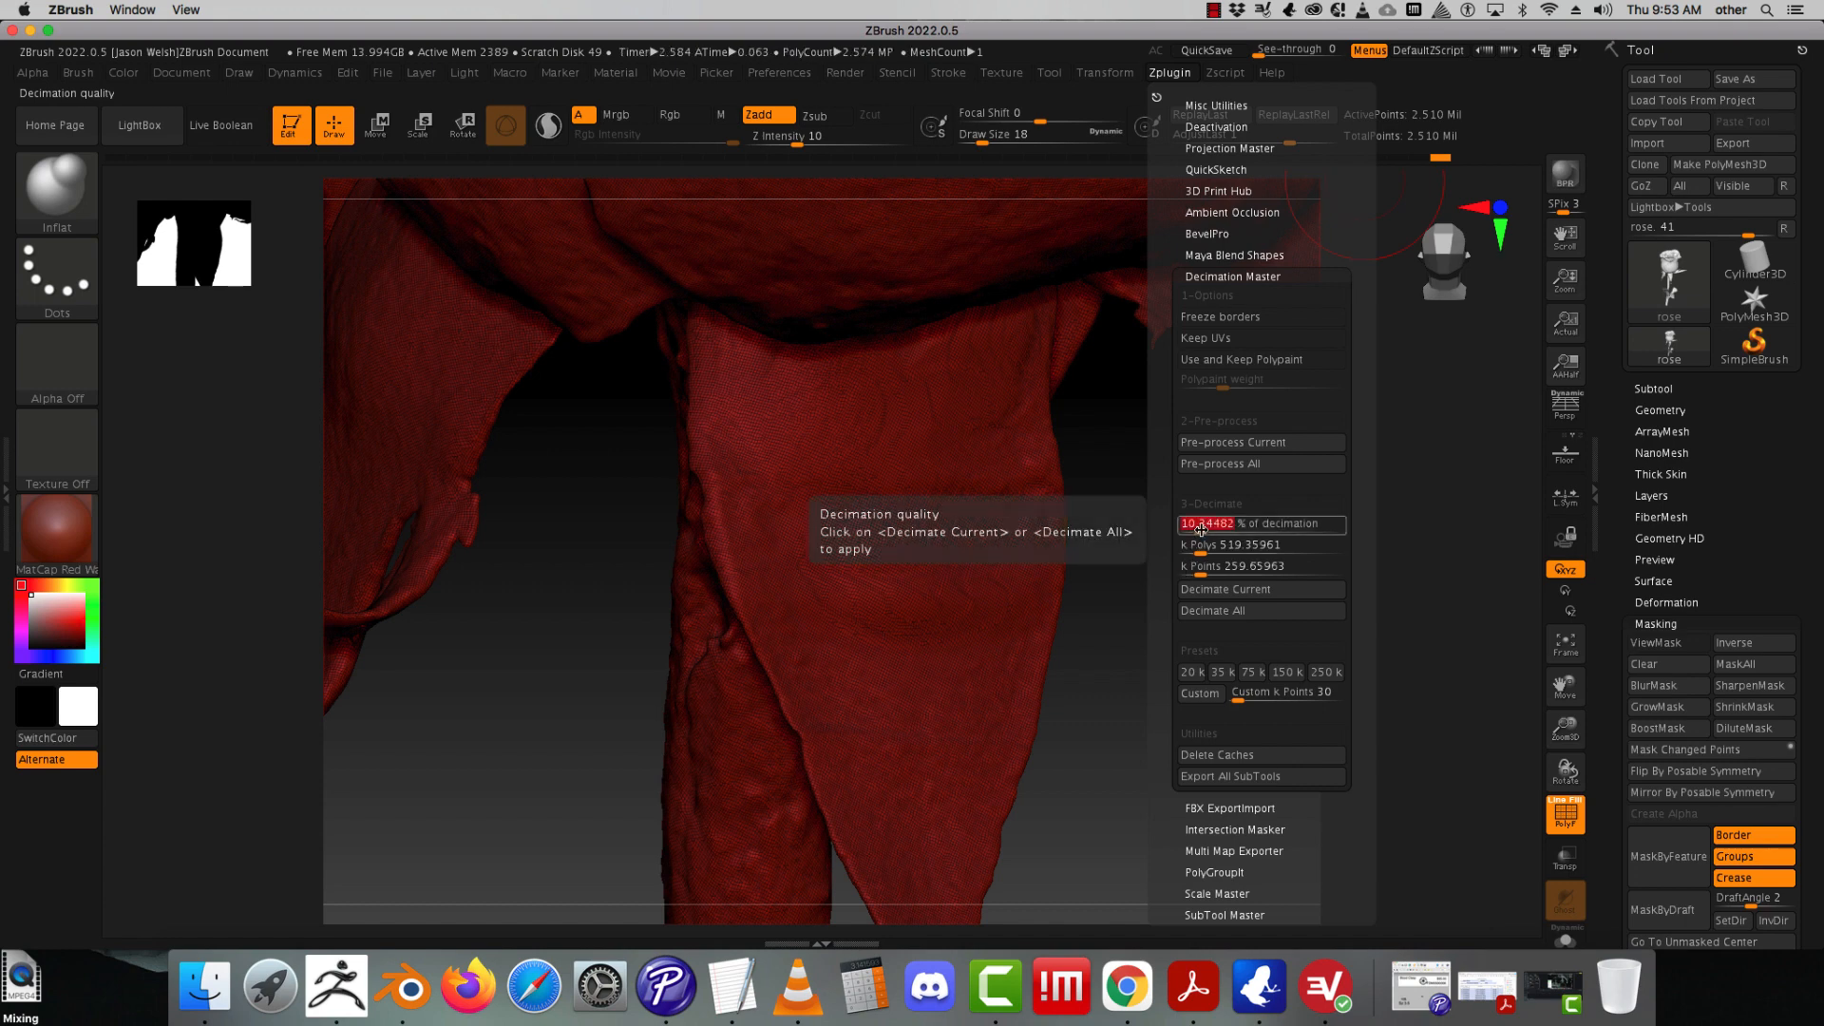
click(1235, 591)
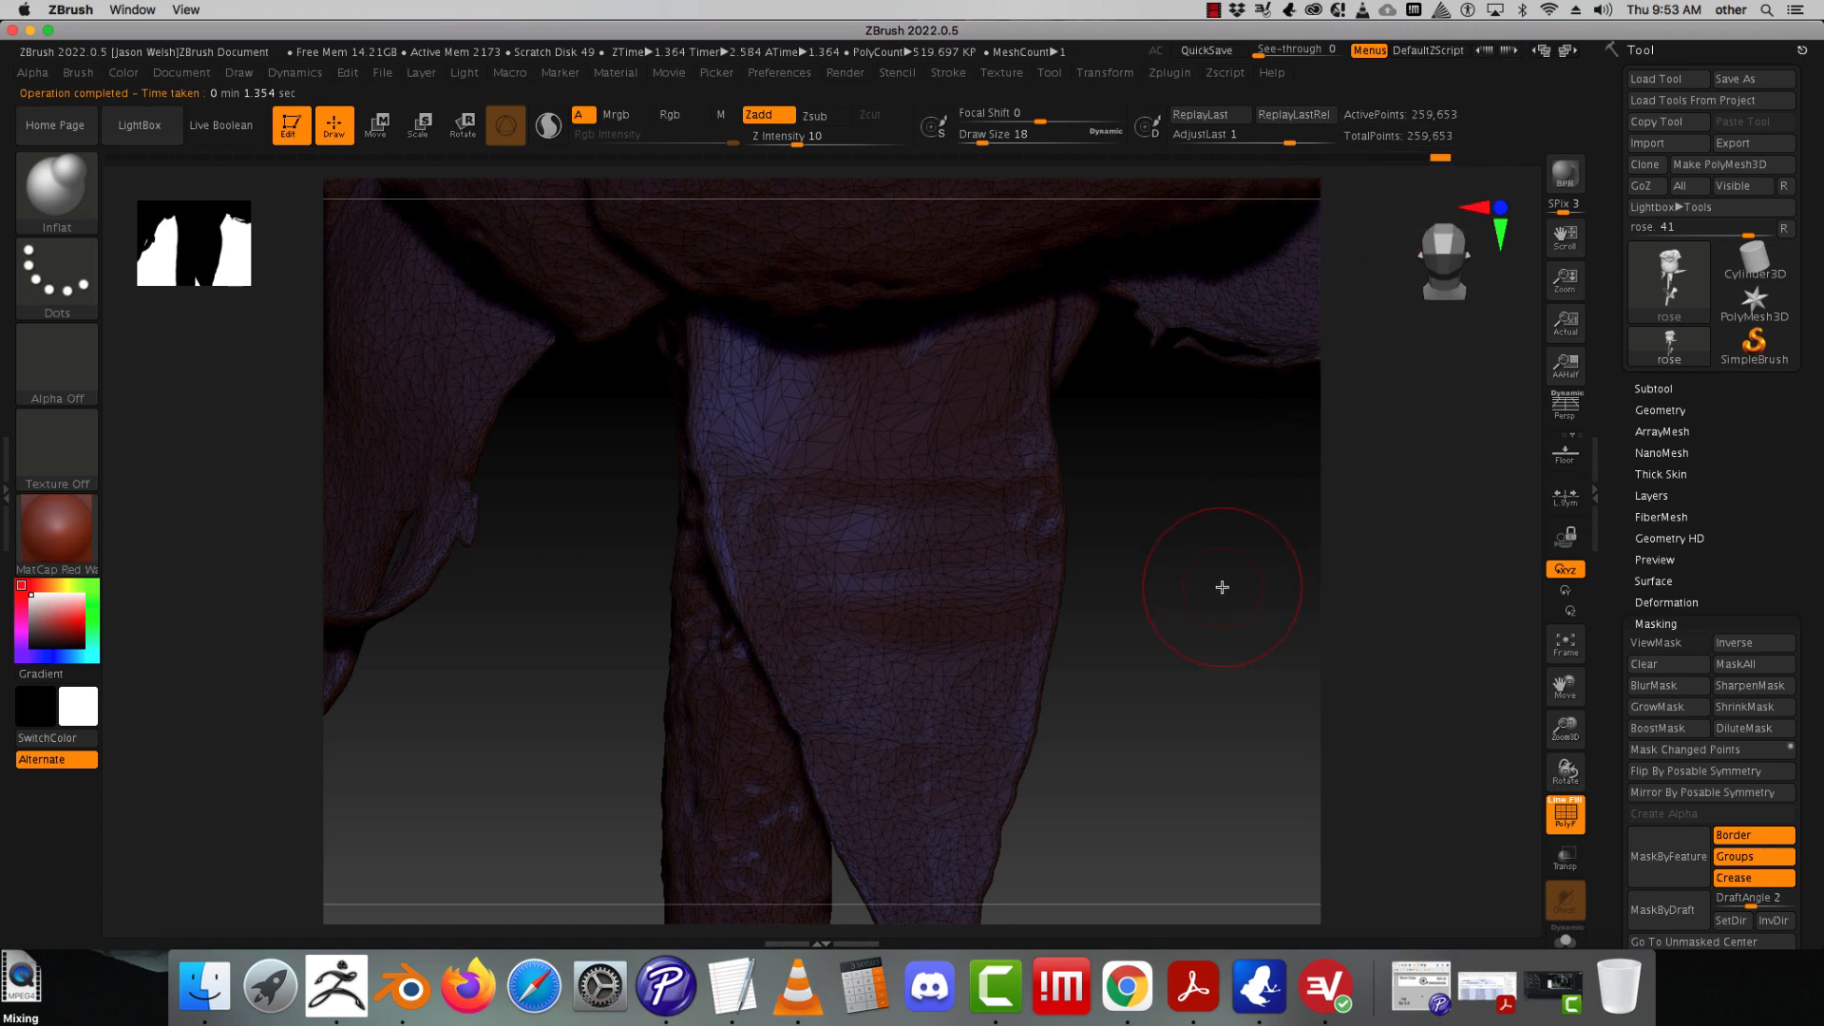
key(d)
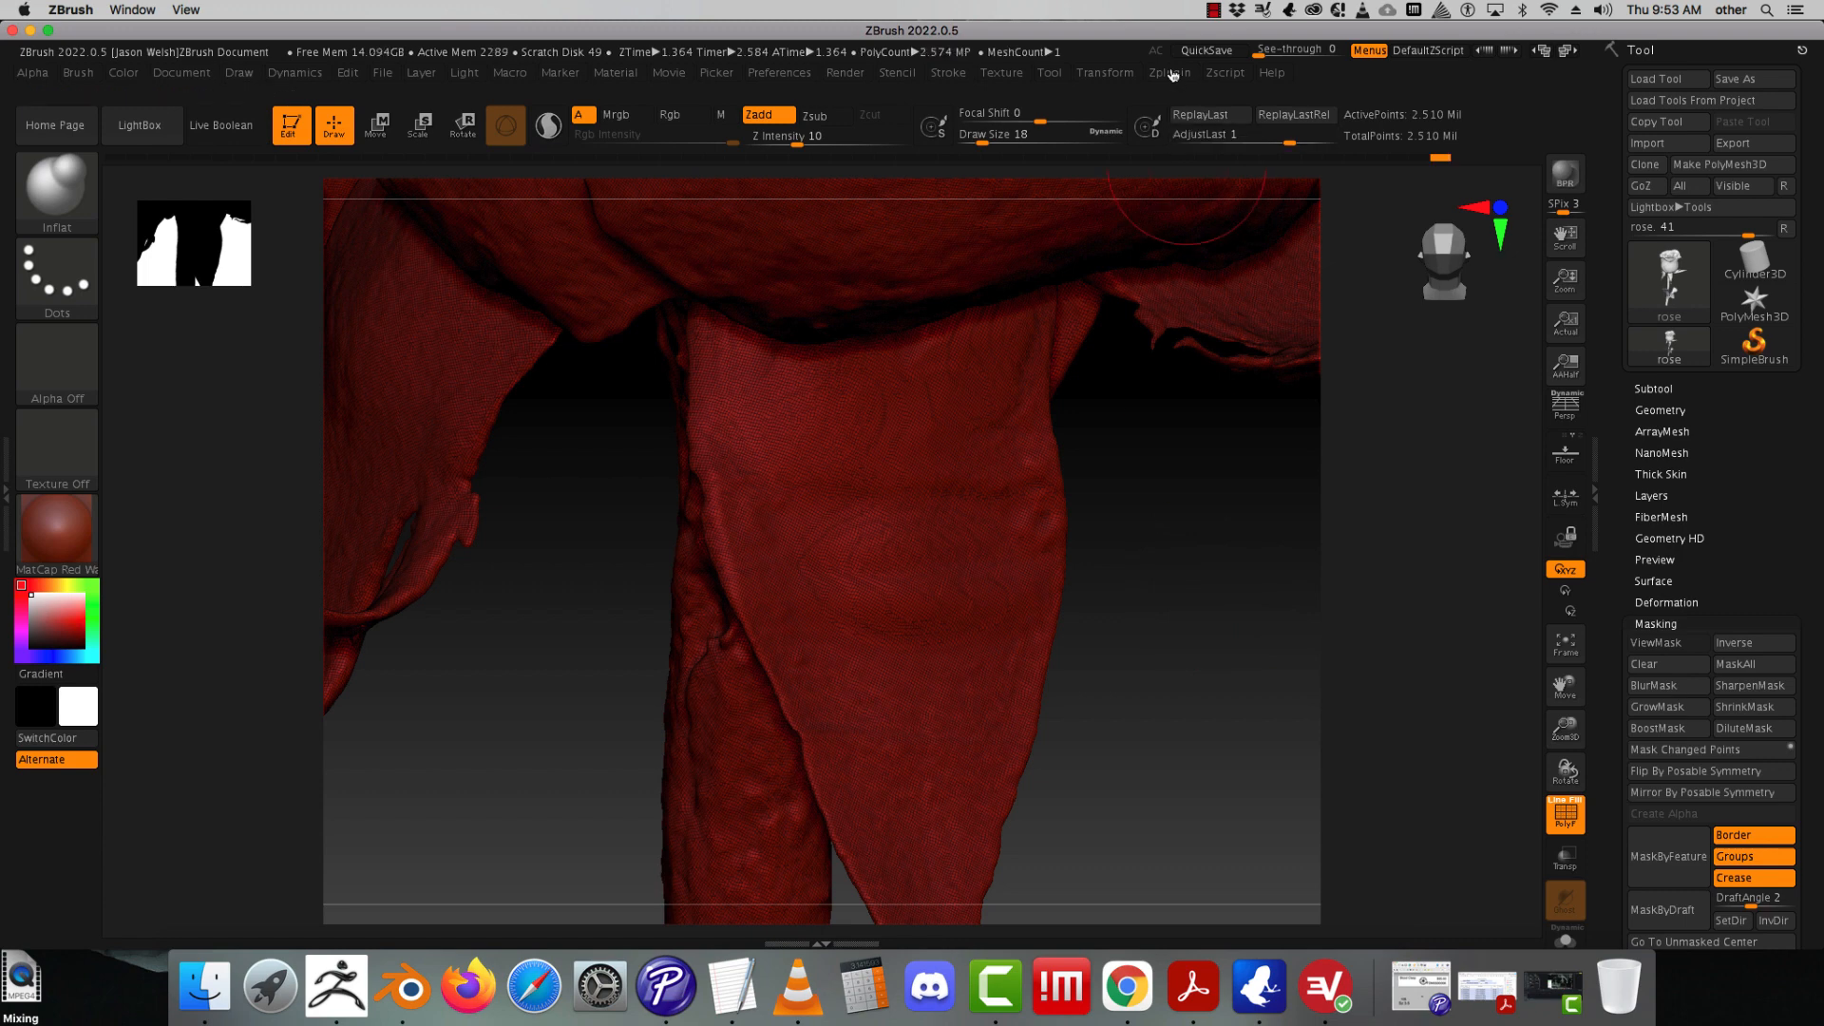
- Decimate the current rose mesh with the decimation percentage set to about 19
click(1169, 73)
drag(1201, 521, 1212, 521)
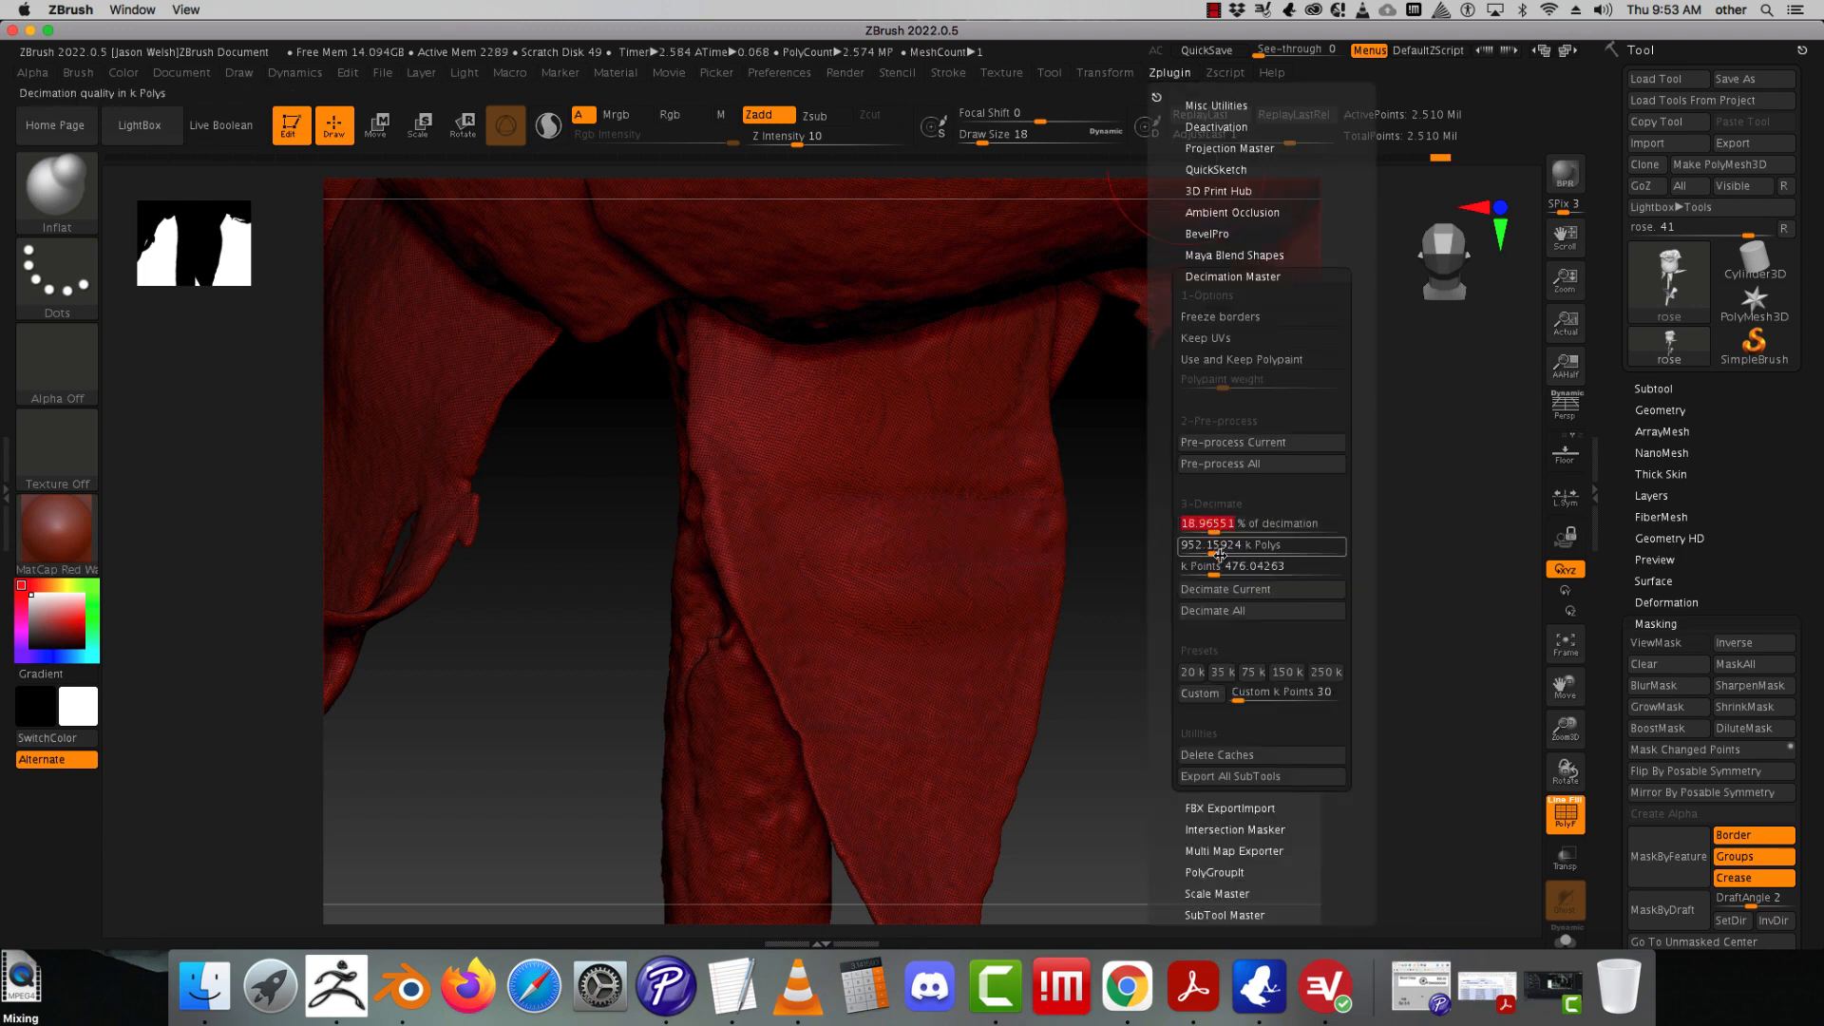
click(1224, 590)
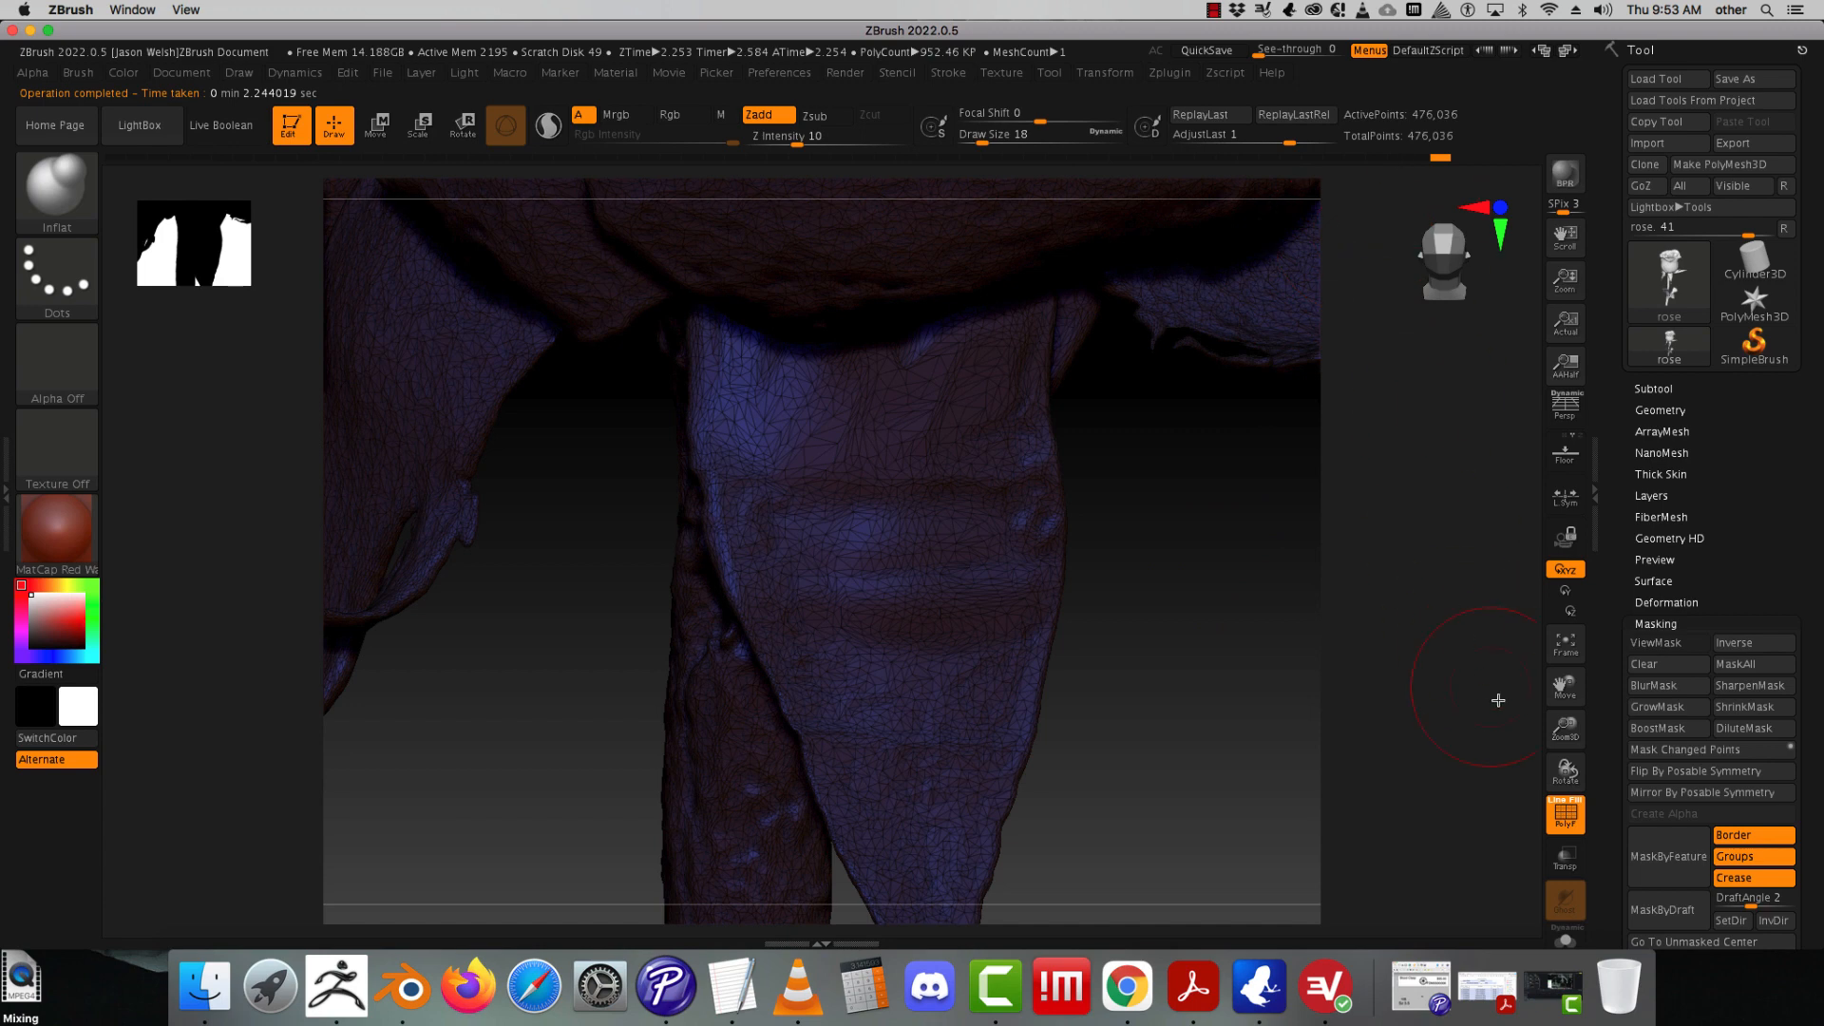
- Hide the polyframe and examine the decimated rose's bud, sepals and stem from several sides
drag(1565, 741, 1205, 662)
click(1566, 815)
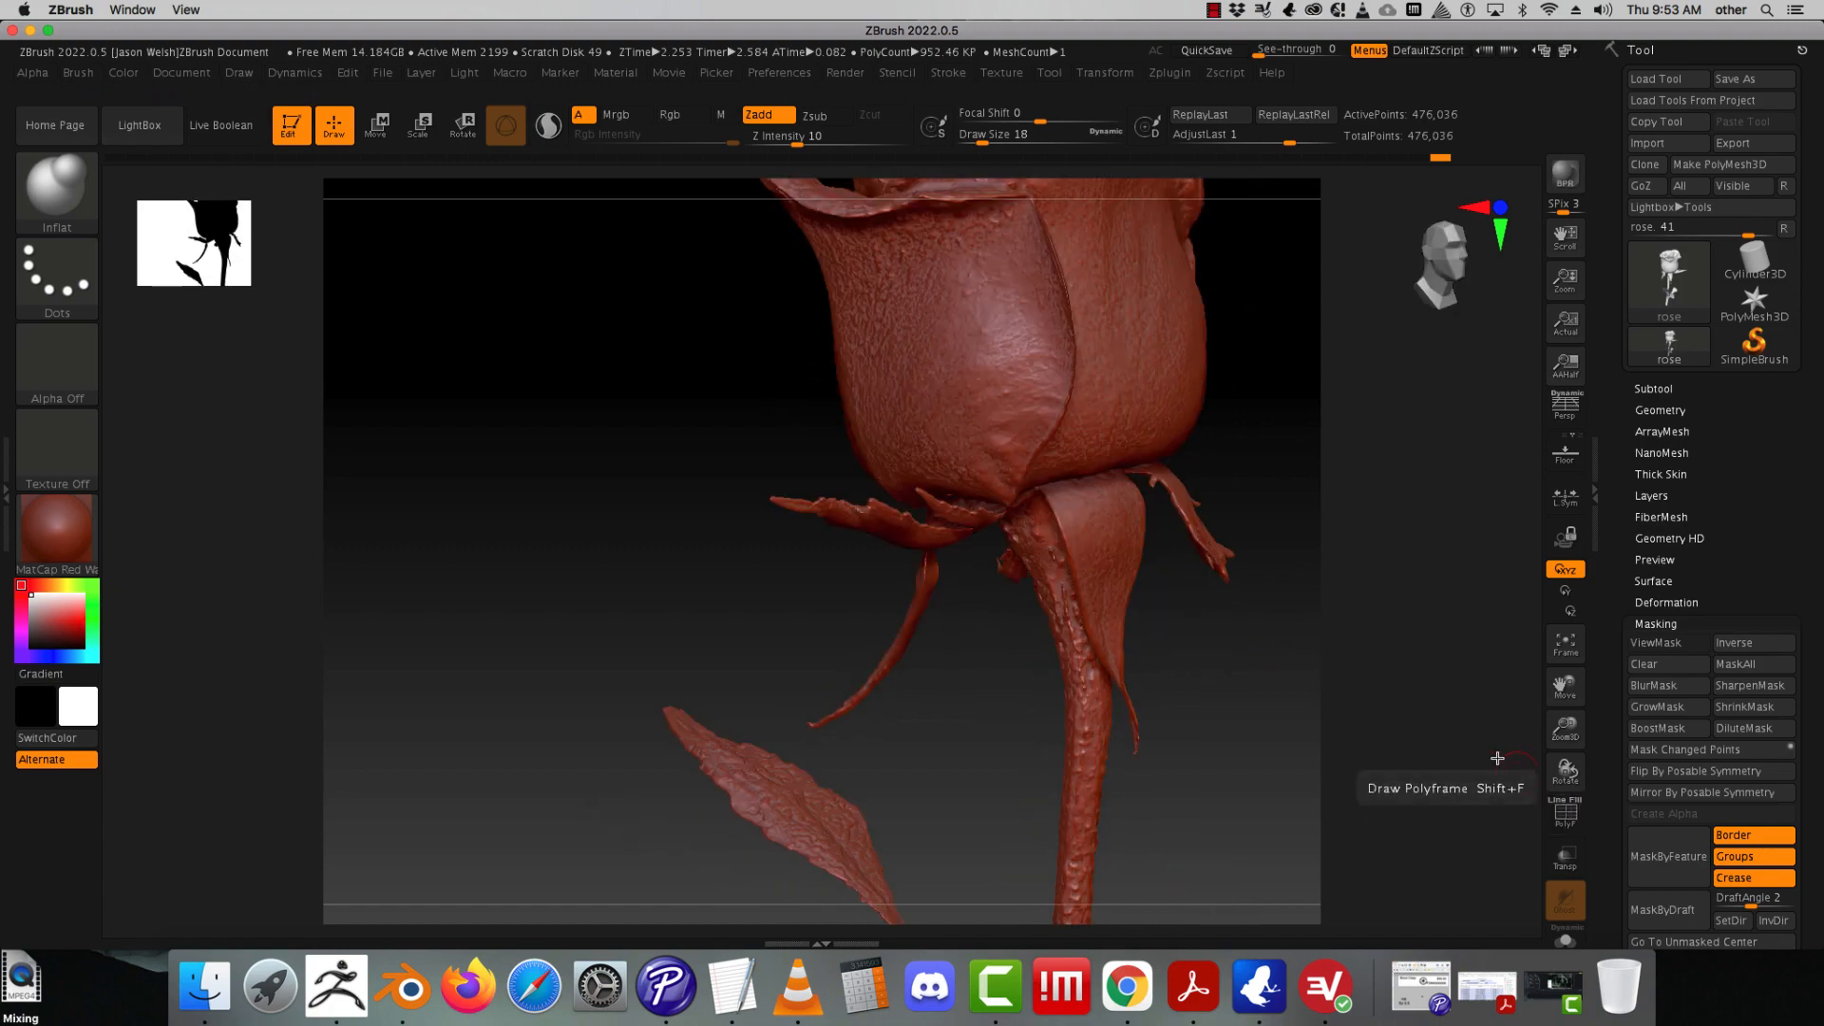
drag(1335, 625, 1268, 612)
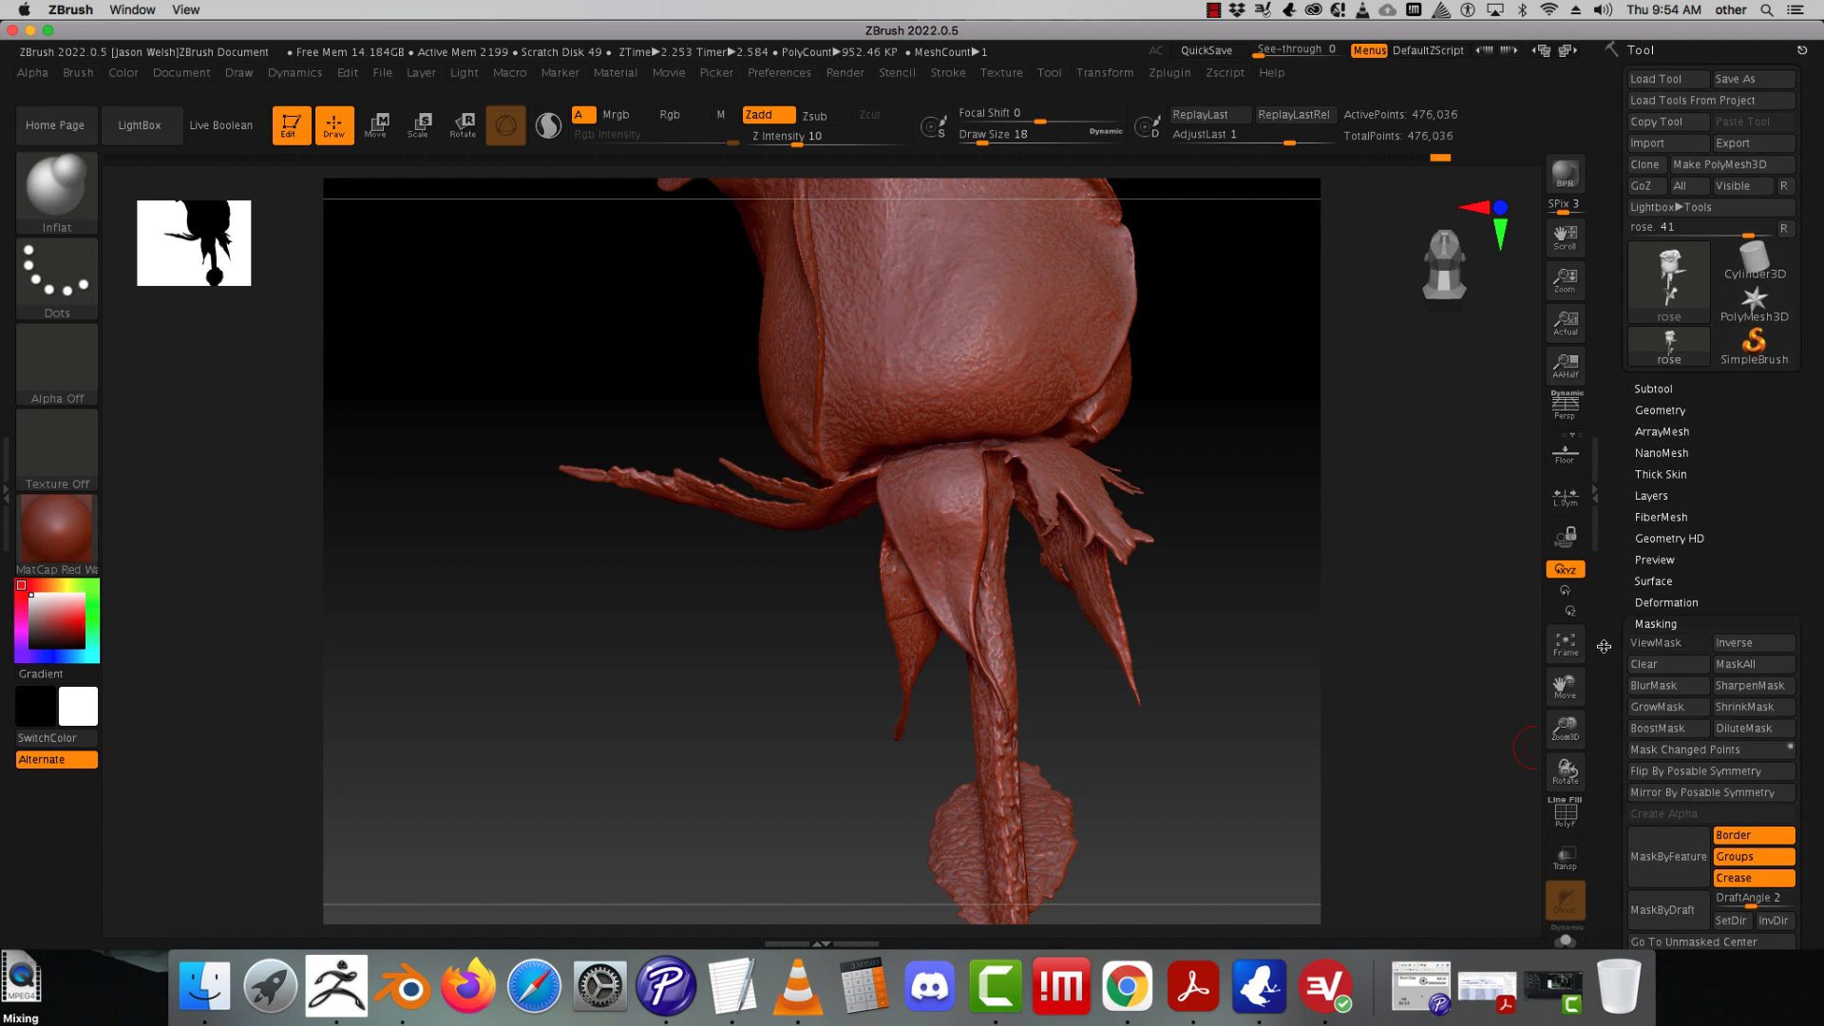
click(1646, 410)
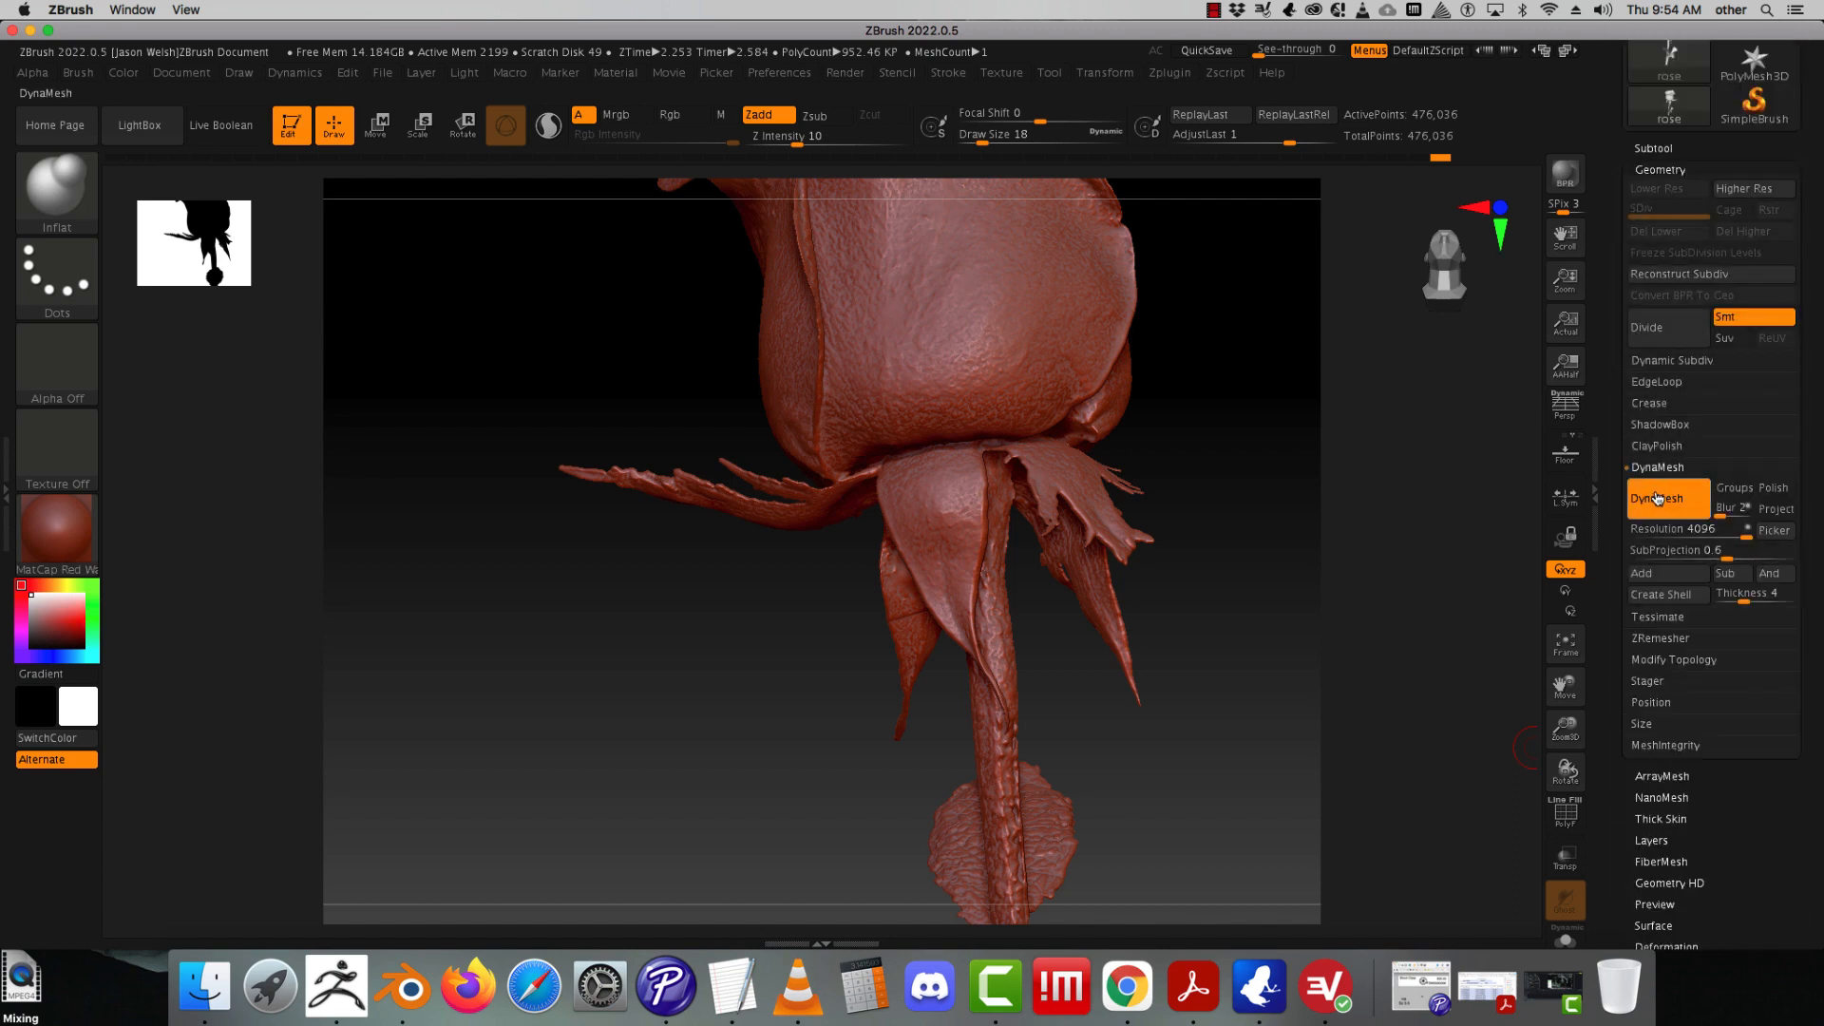
scroll(1609, 551, down, 4)
scroll(1608, 551, down, 1)
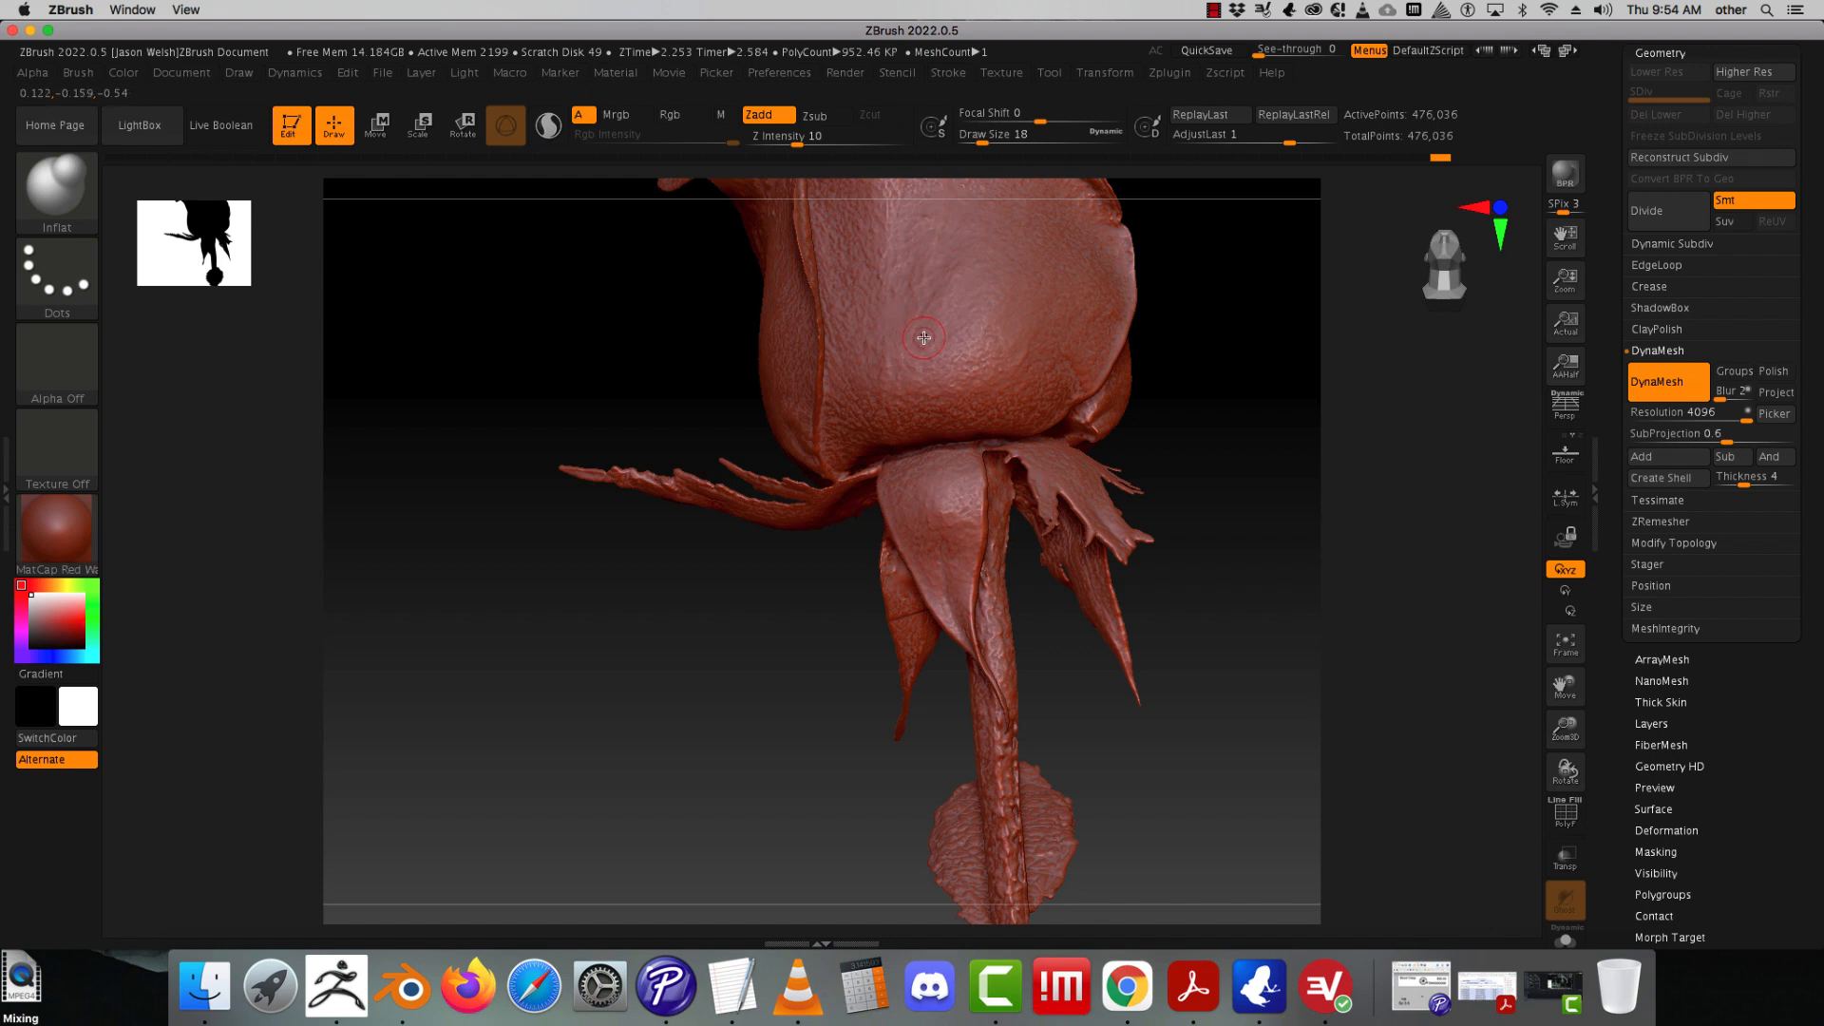
drag(1196, 472, 1035, 477)
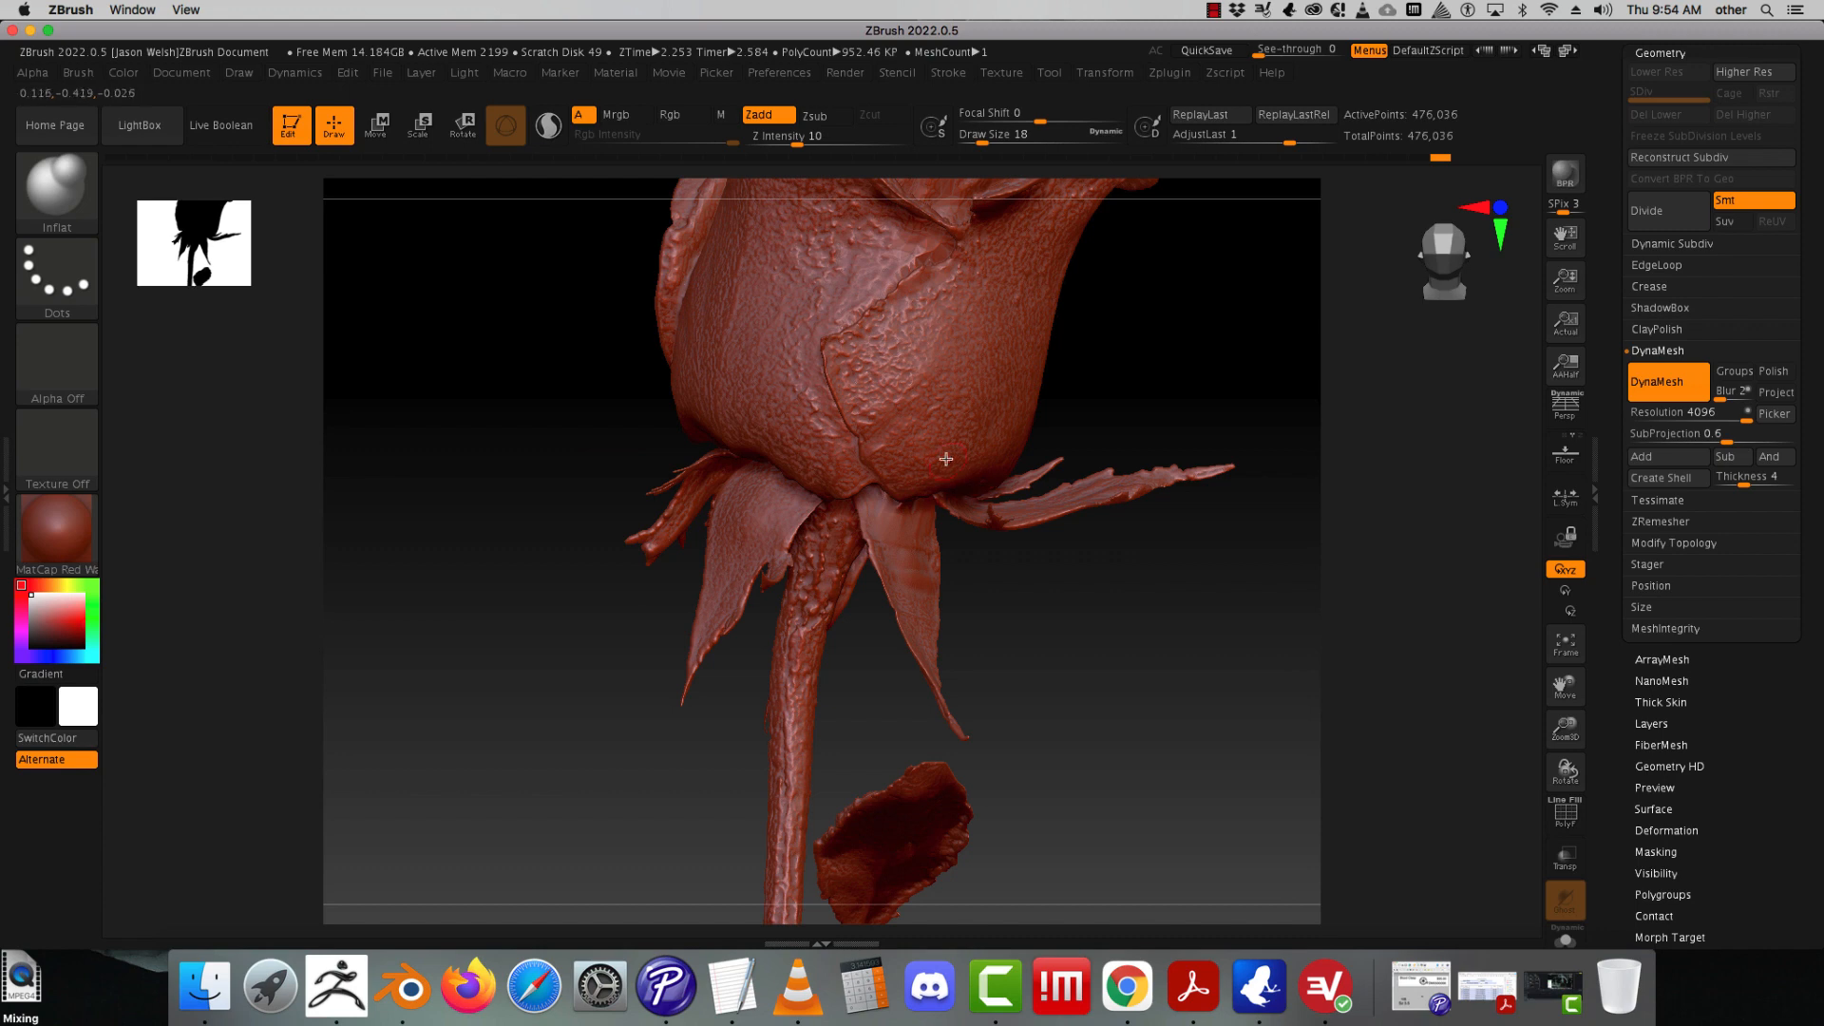
- Export the decimated rose to the Desktop as rose.stl in STL format, selected mesh only and binary
drag(1617, 150, 1611, 361)
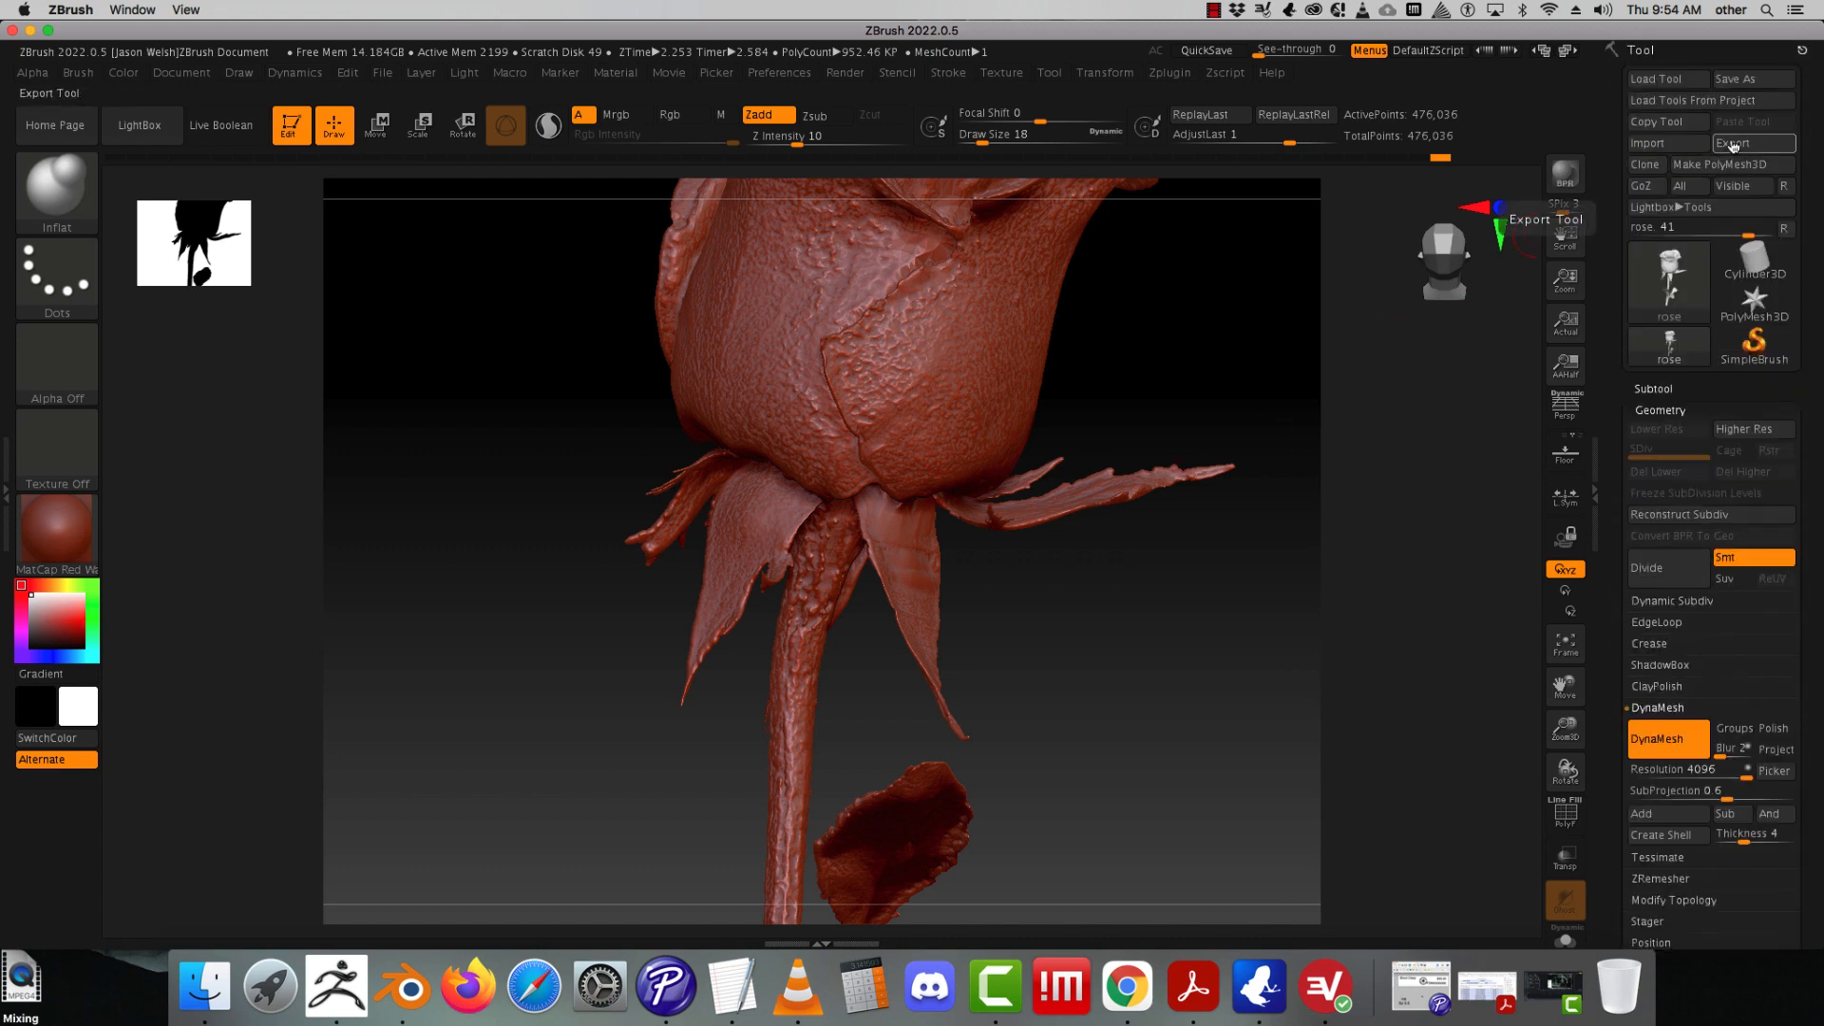
click(1727, 144)
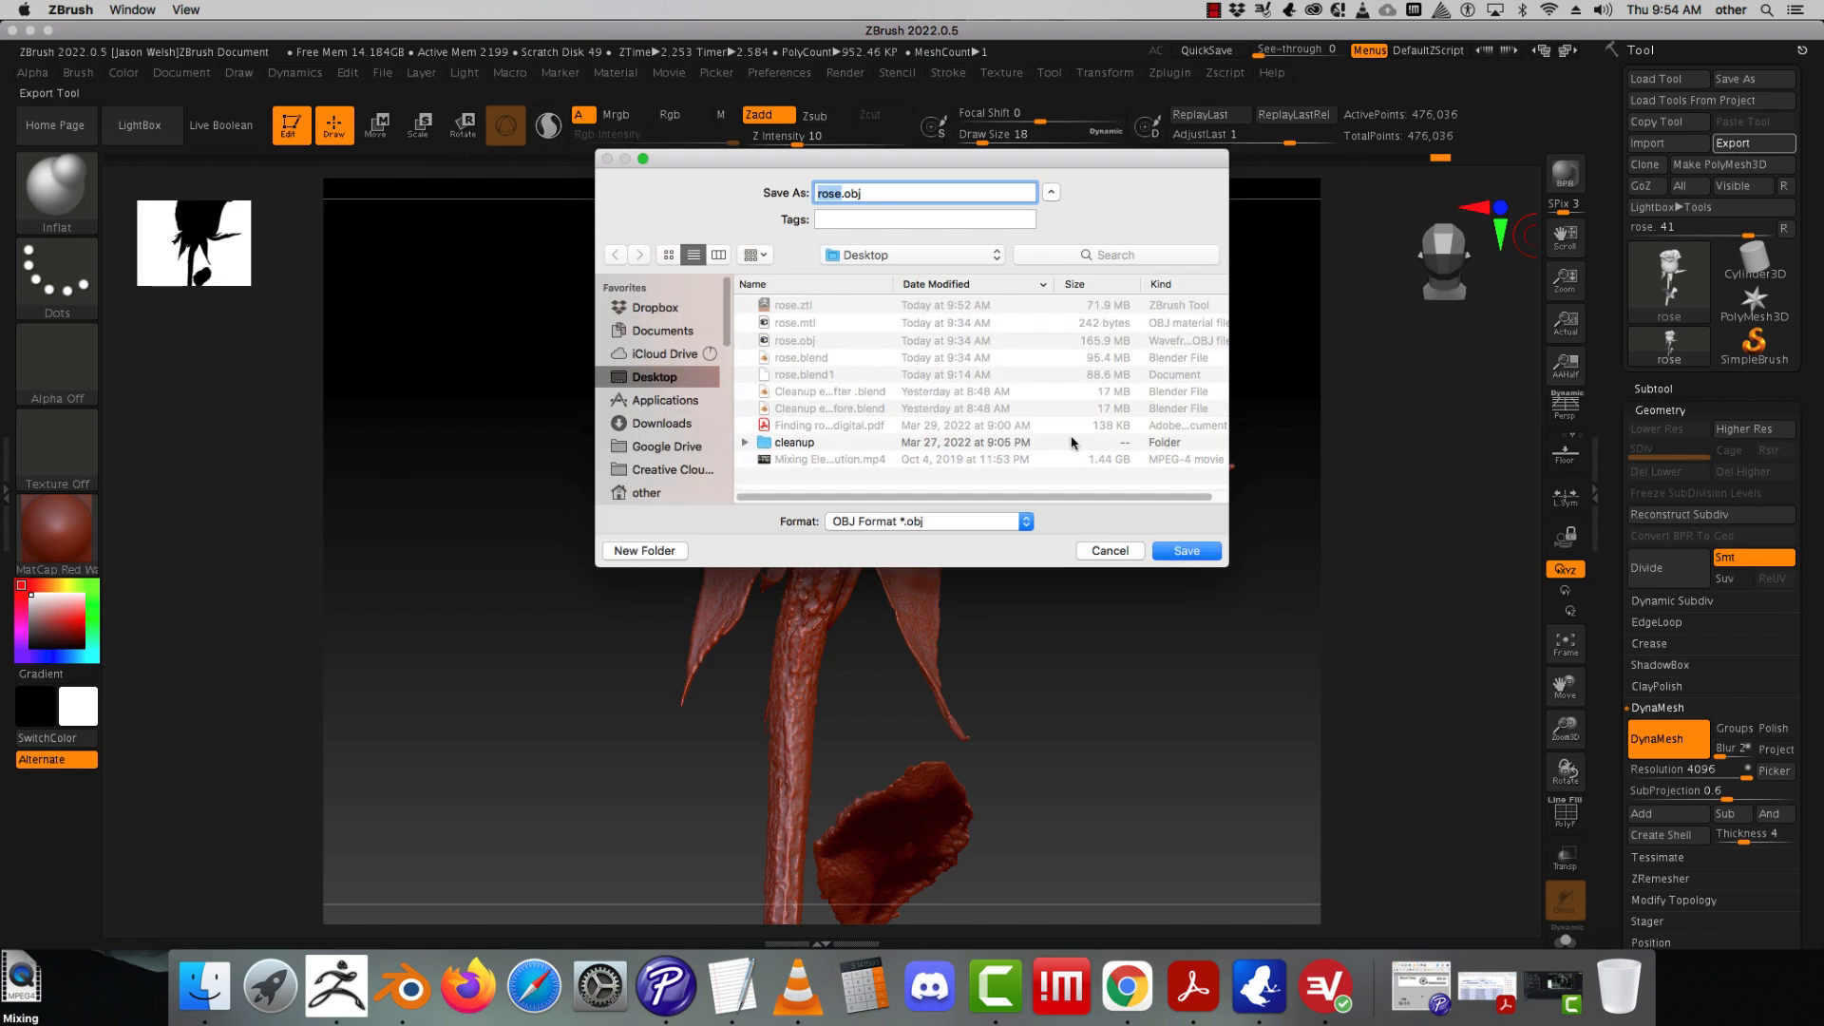
click(1003, 522)
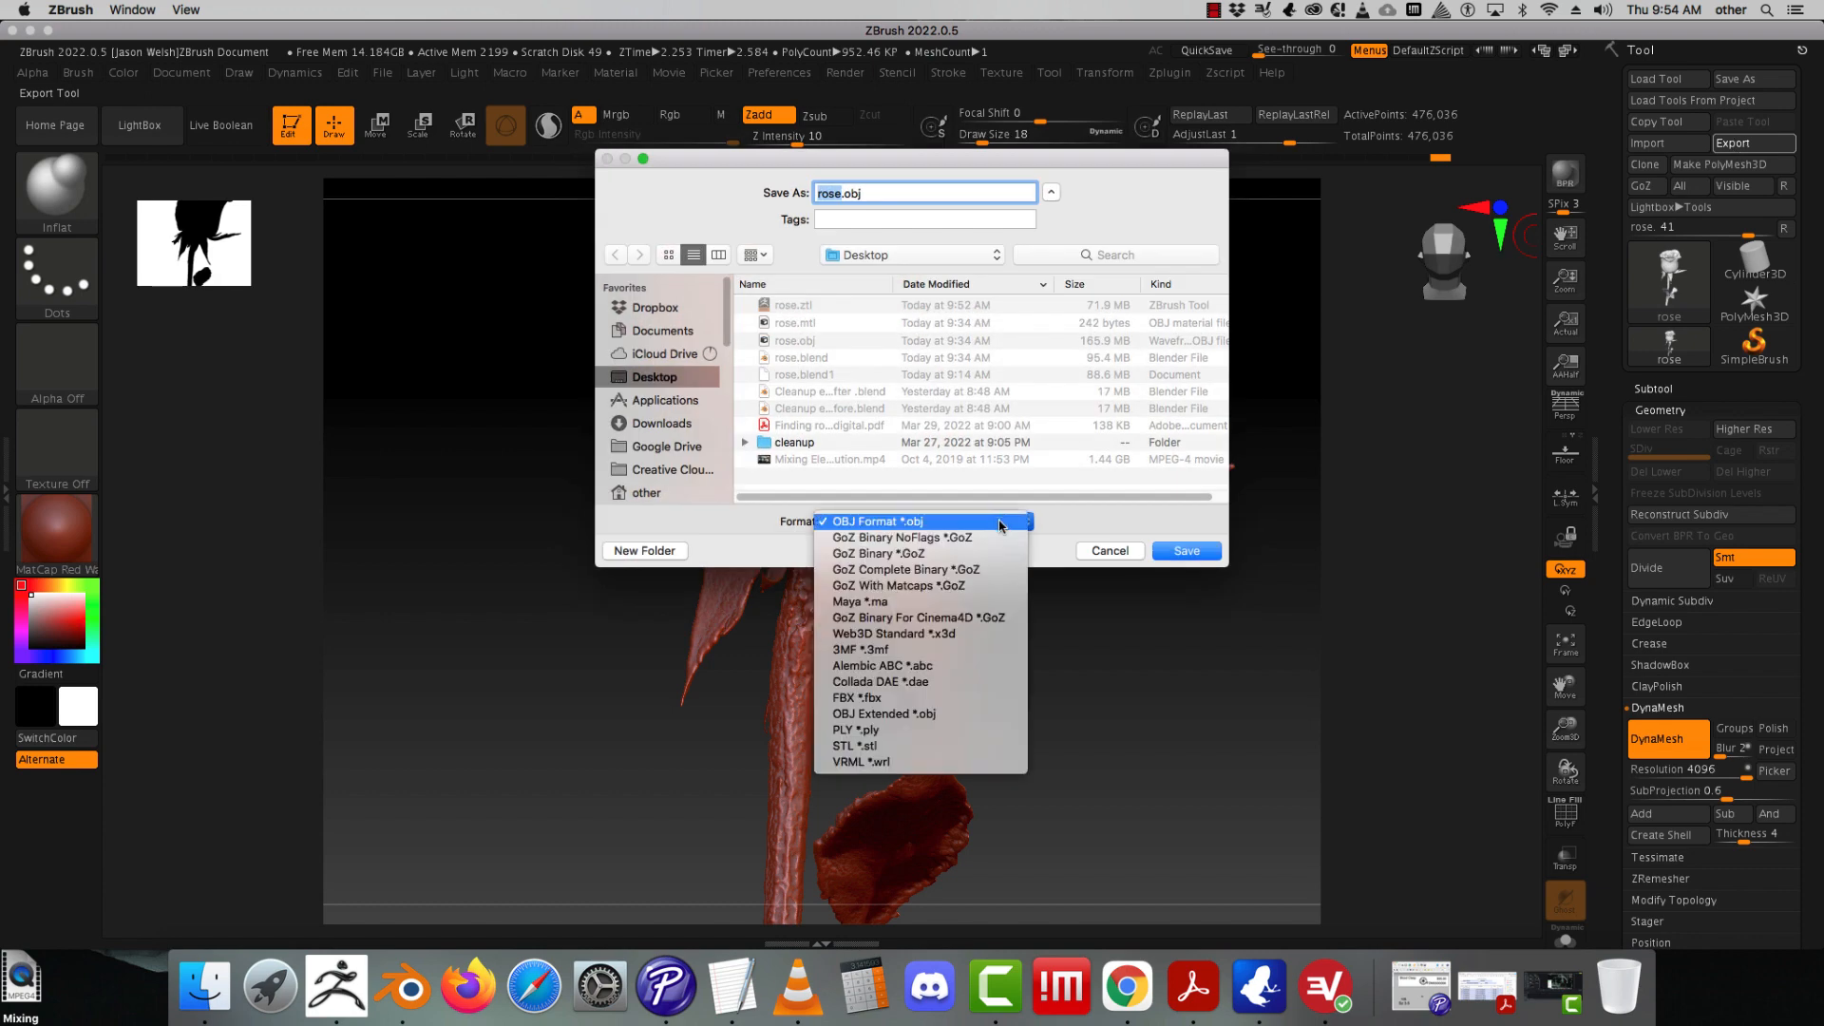
click(930, 746)
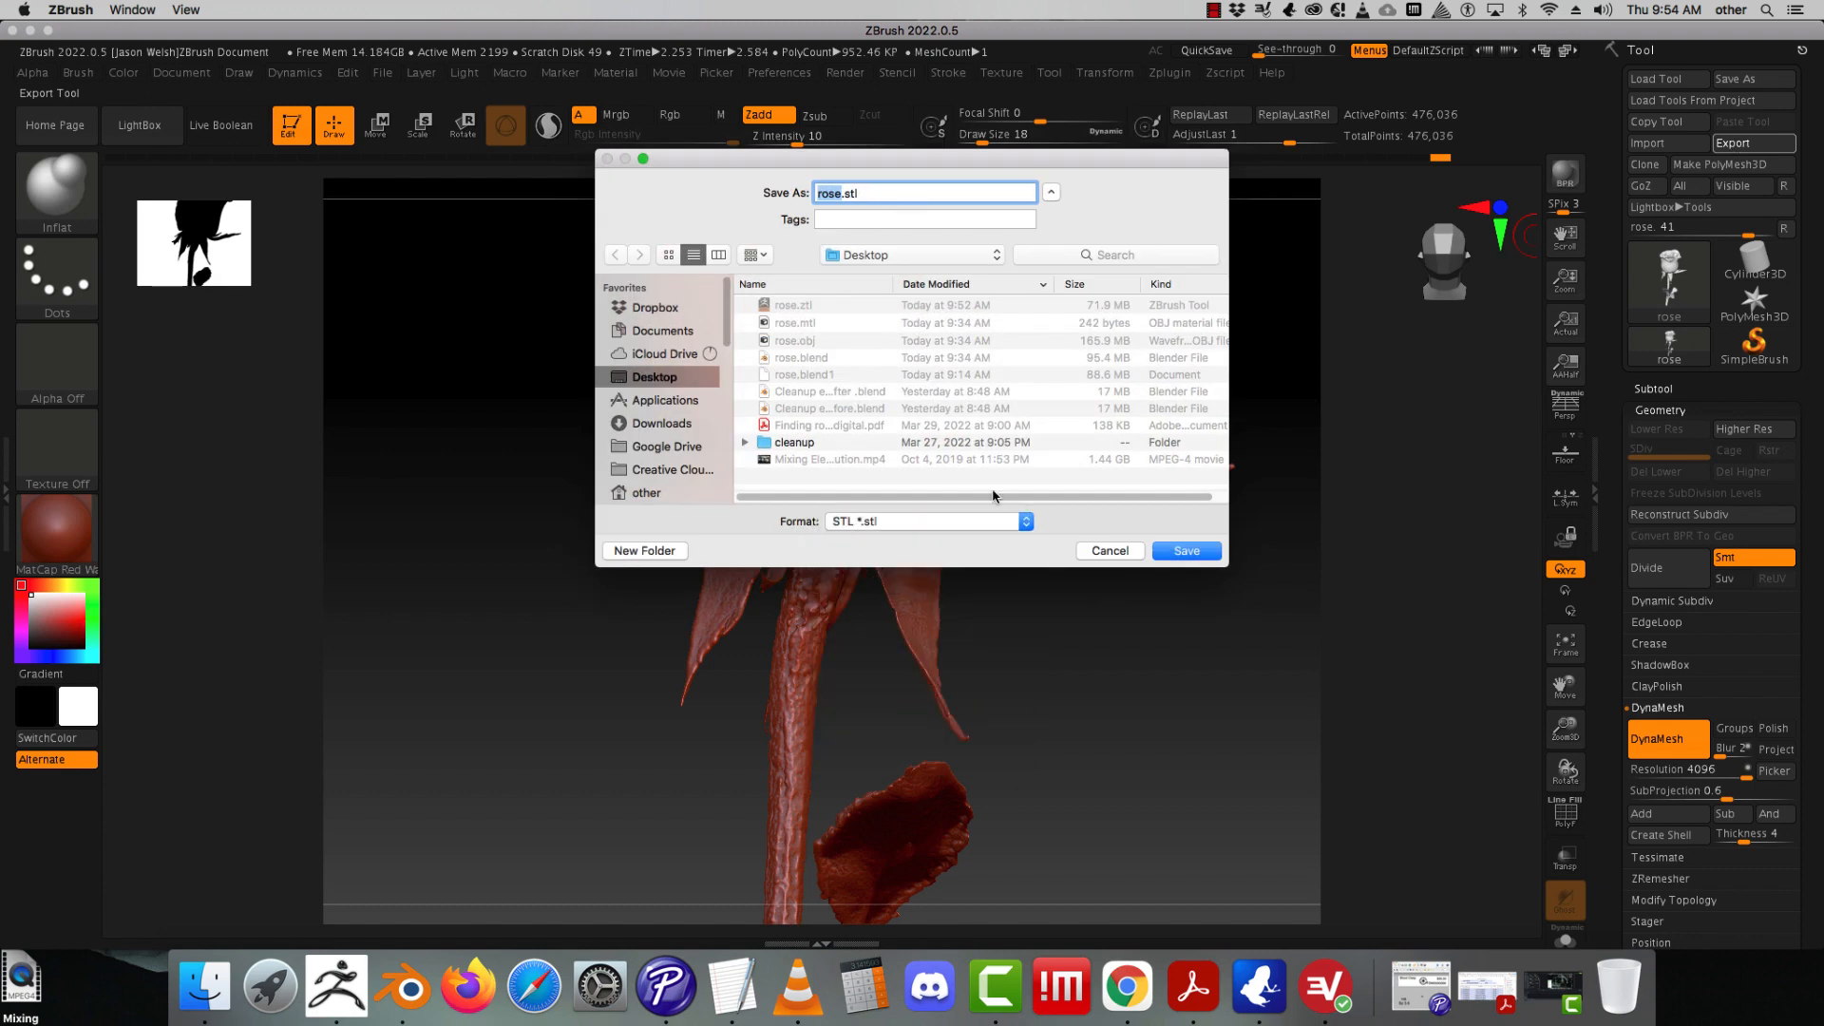
click(1176, 553)
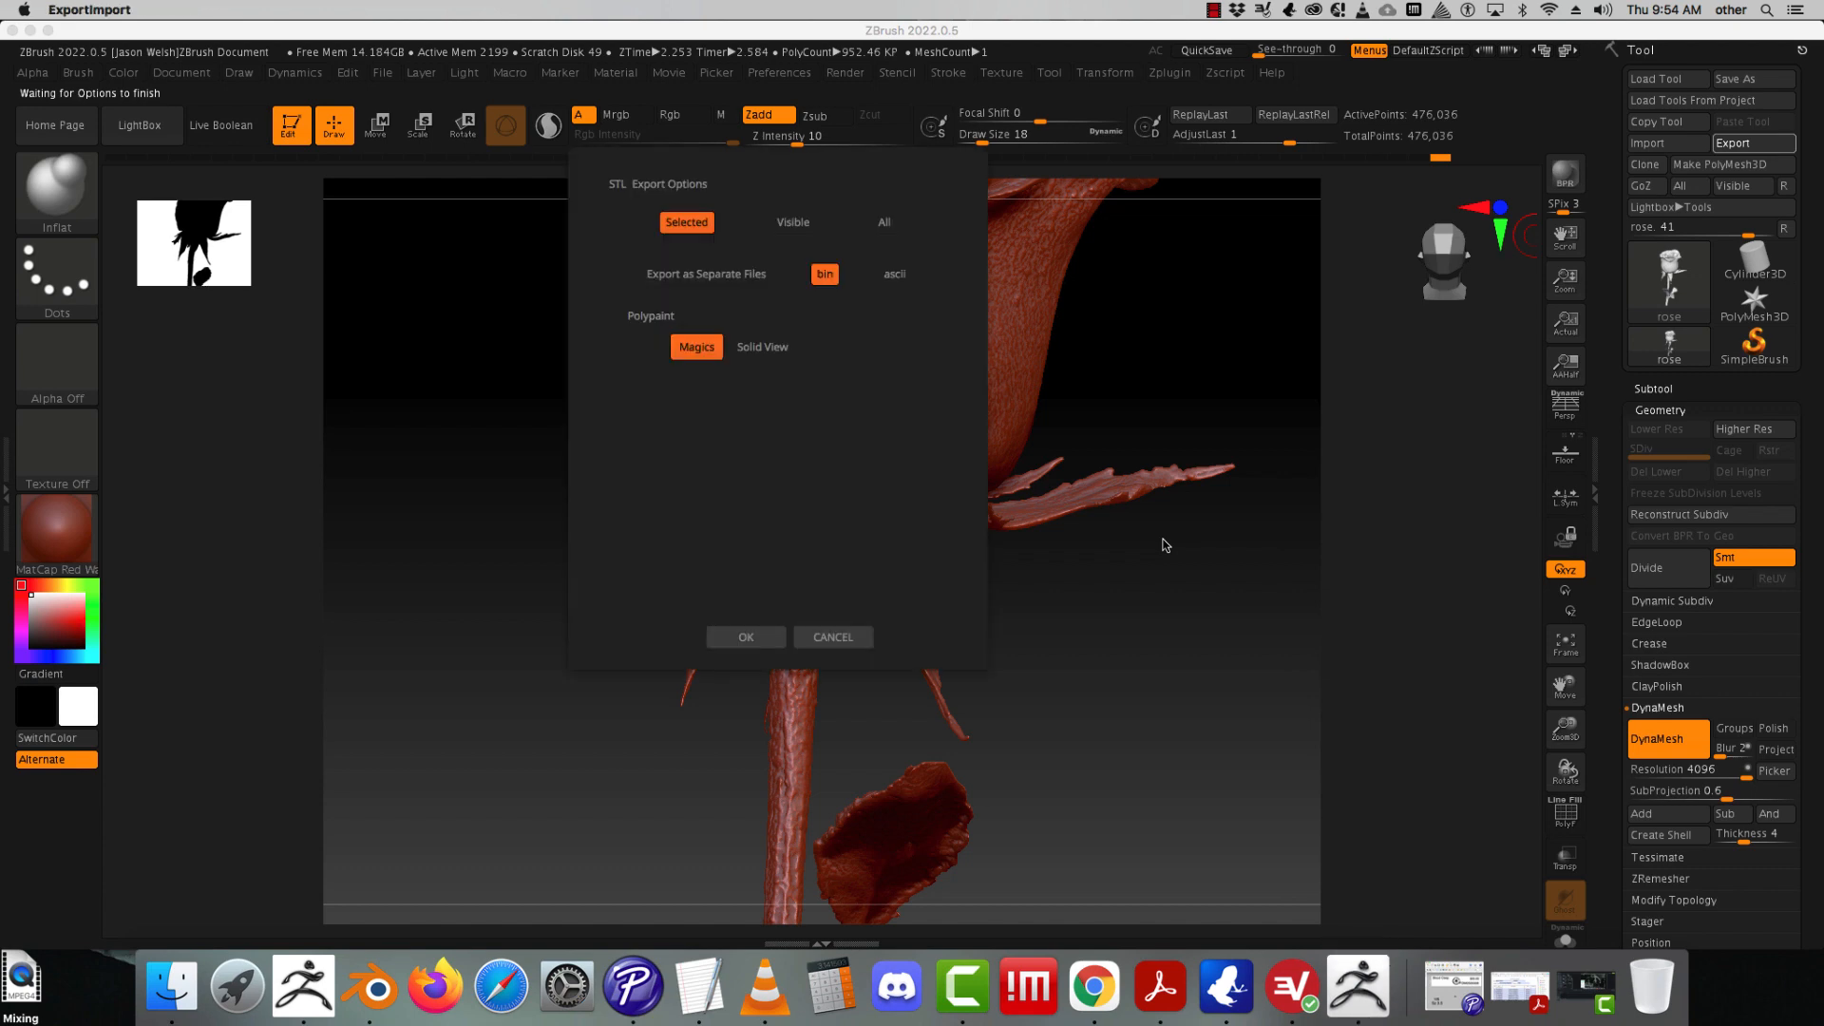
click(751, 636)
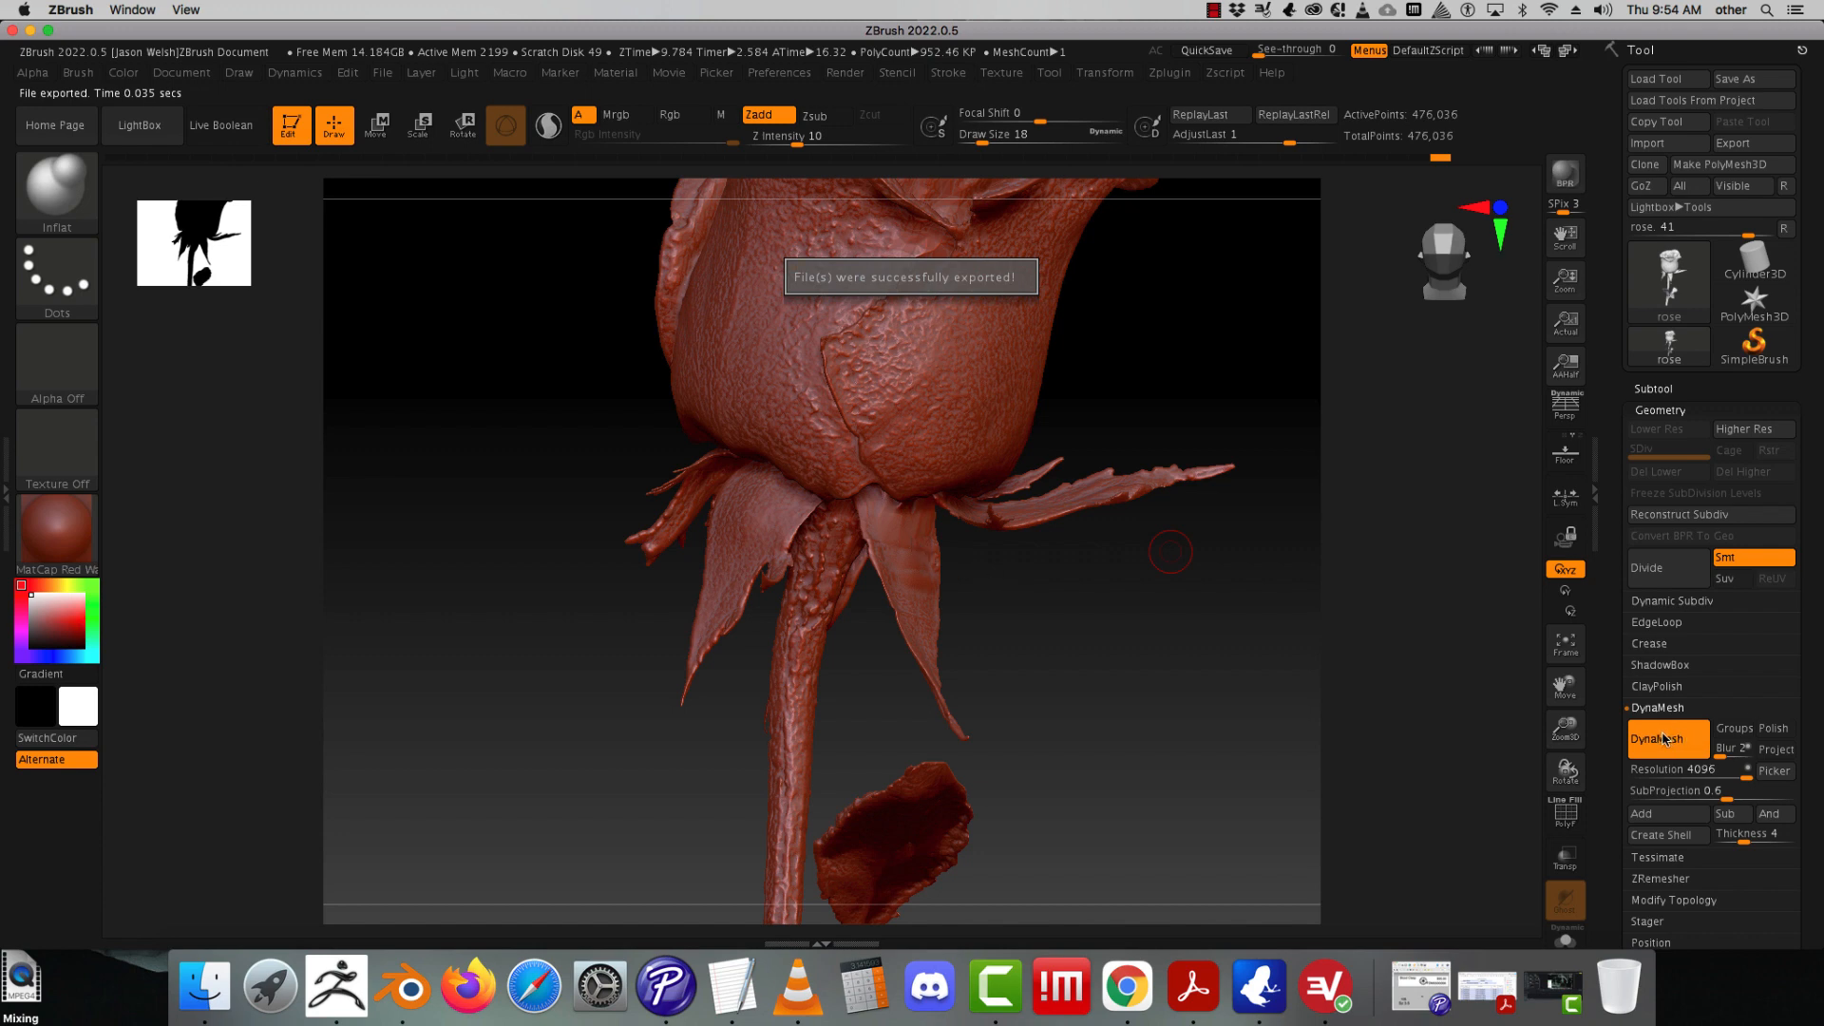
click(1215, 10)
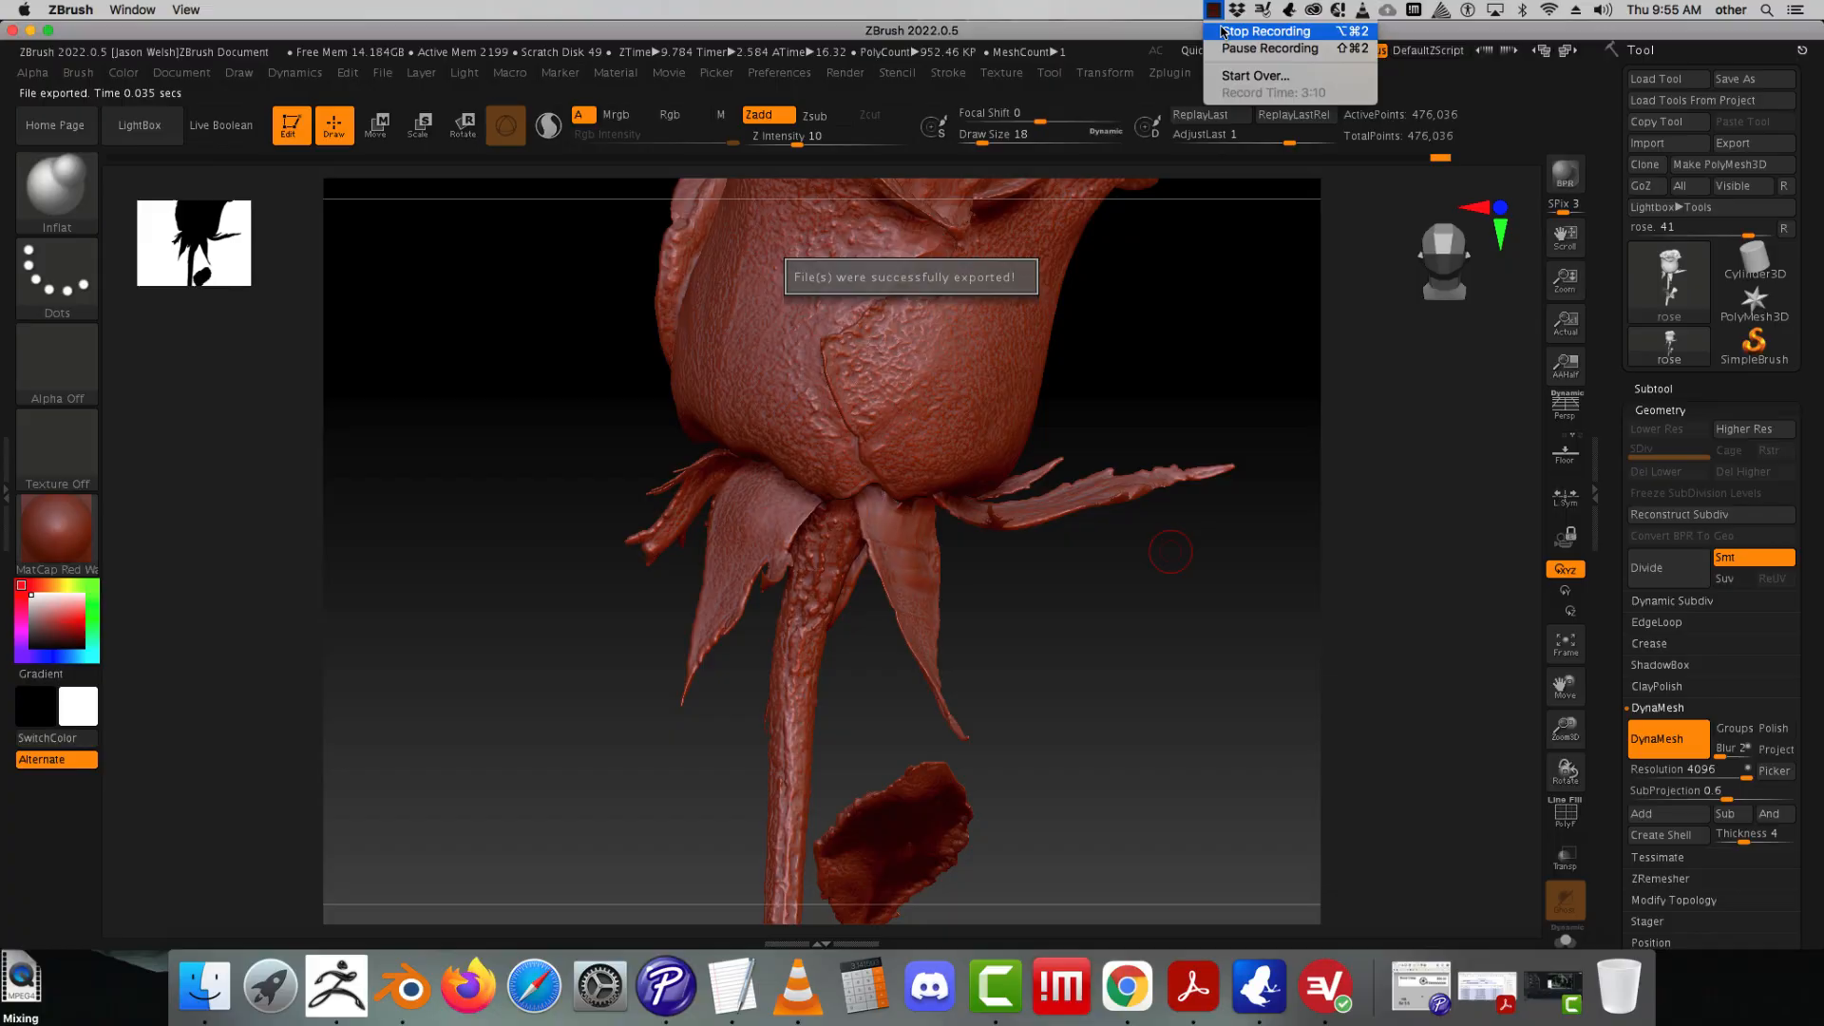
click(1222, 31)
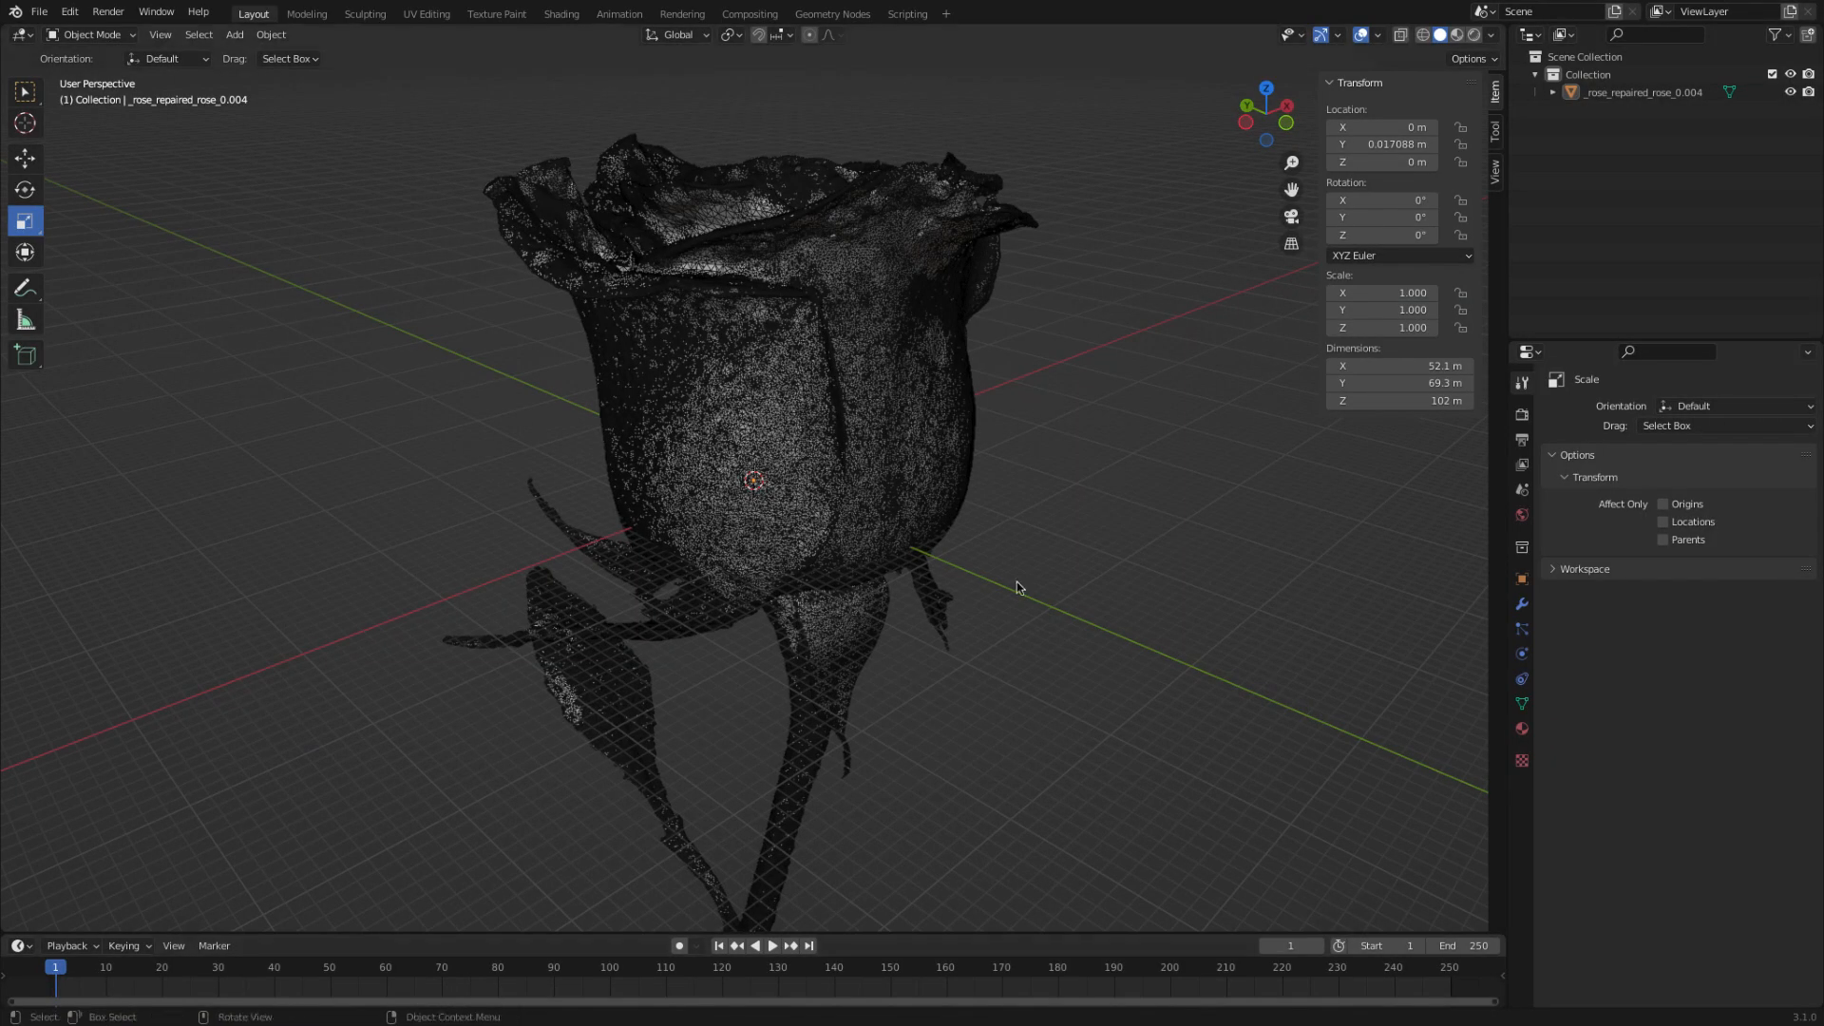
- In Blender, inspect the repaired rose from several angles and turn off its wireframe viewport display
scroll(1014, 587, up, 3)
scroll(1102, 582, down, 3)
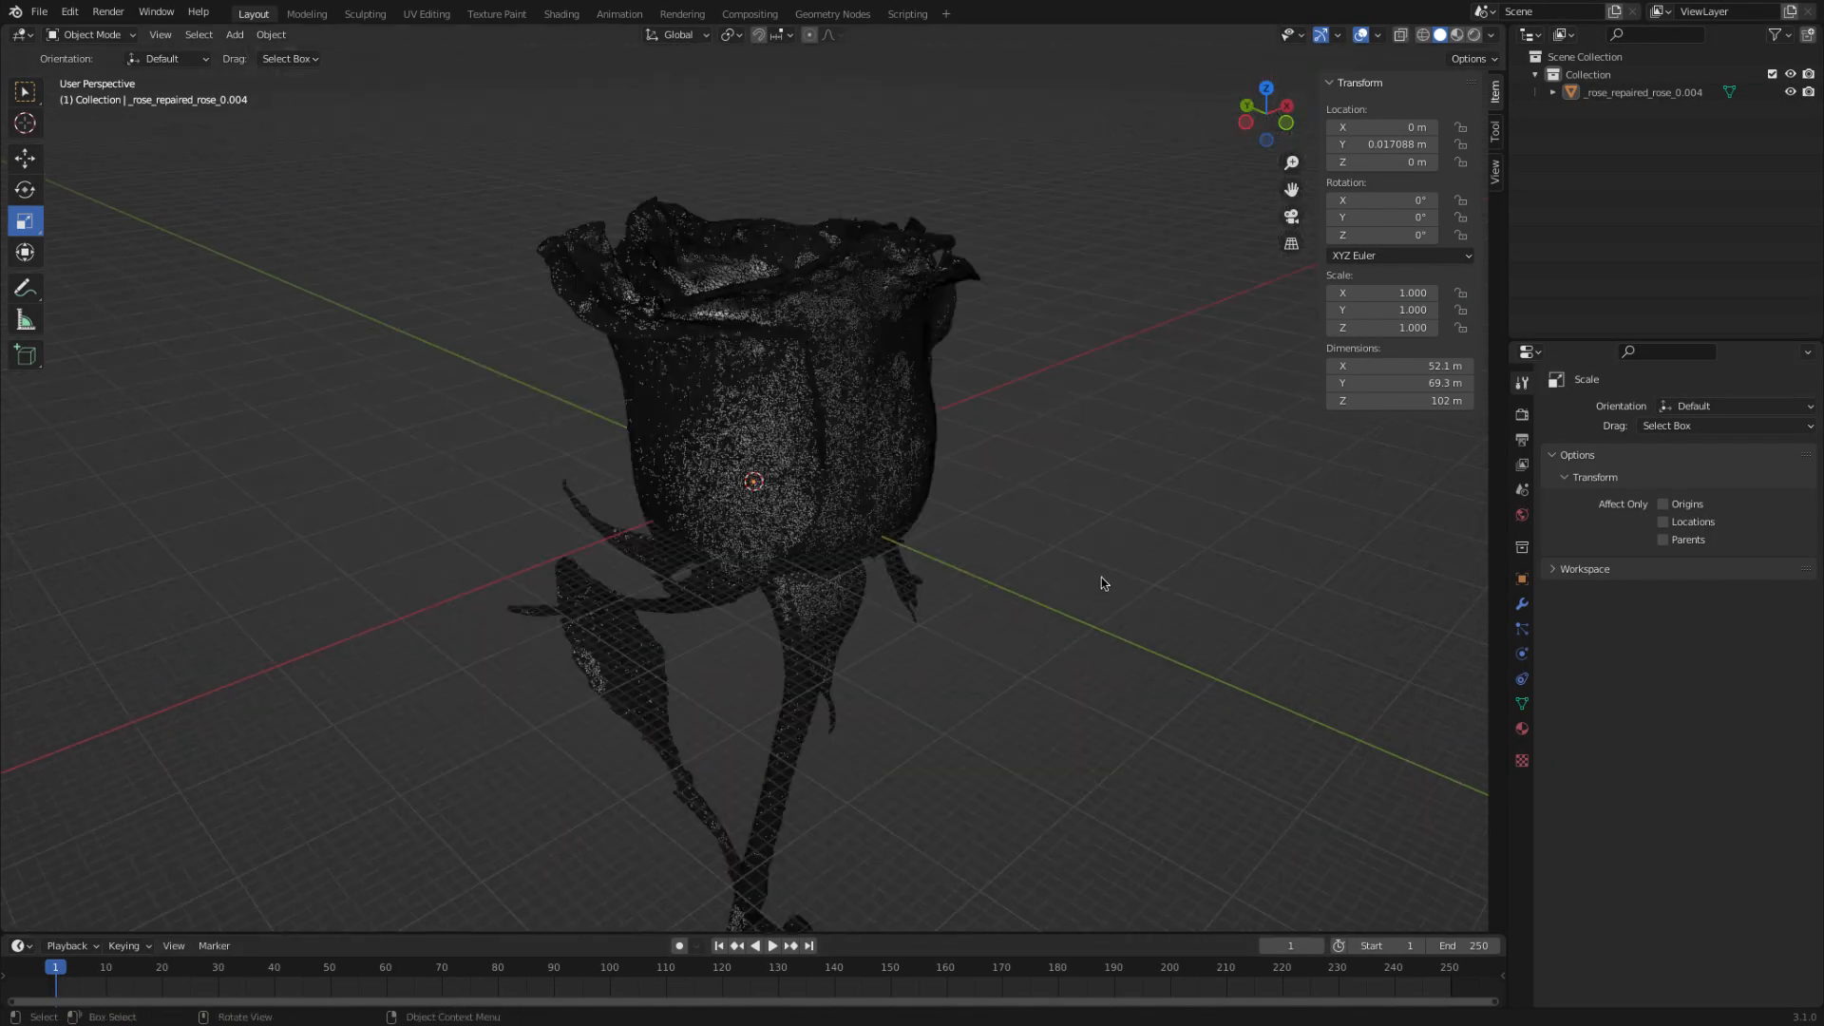
middle_drag(1102, 583, 1093, 606)
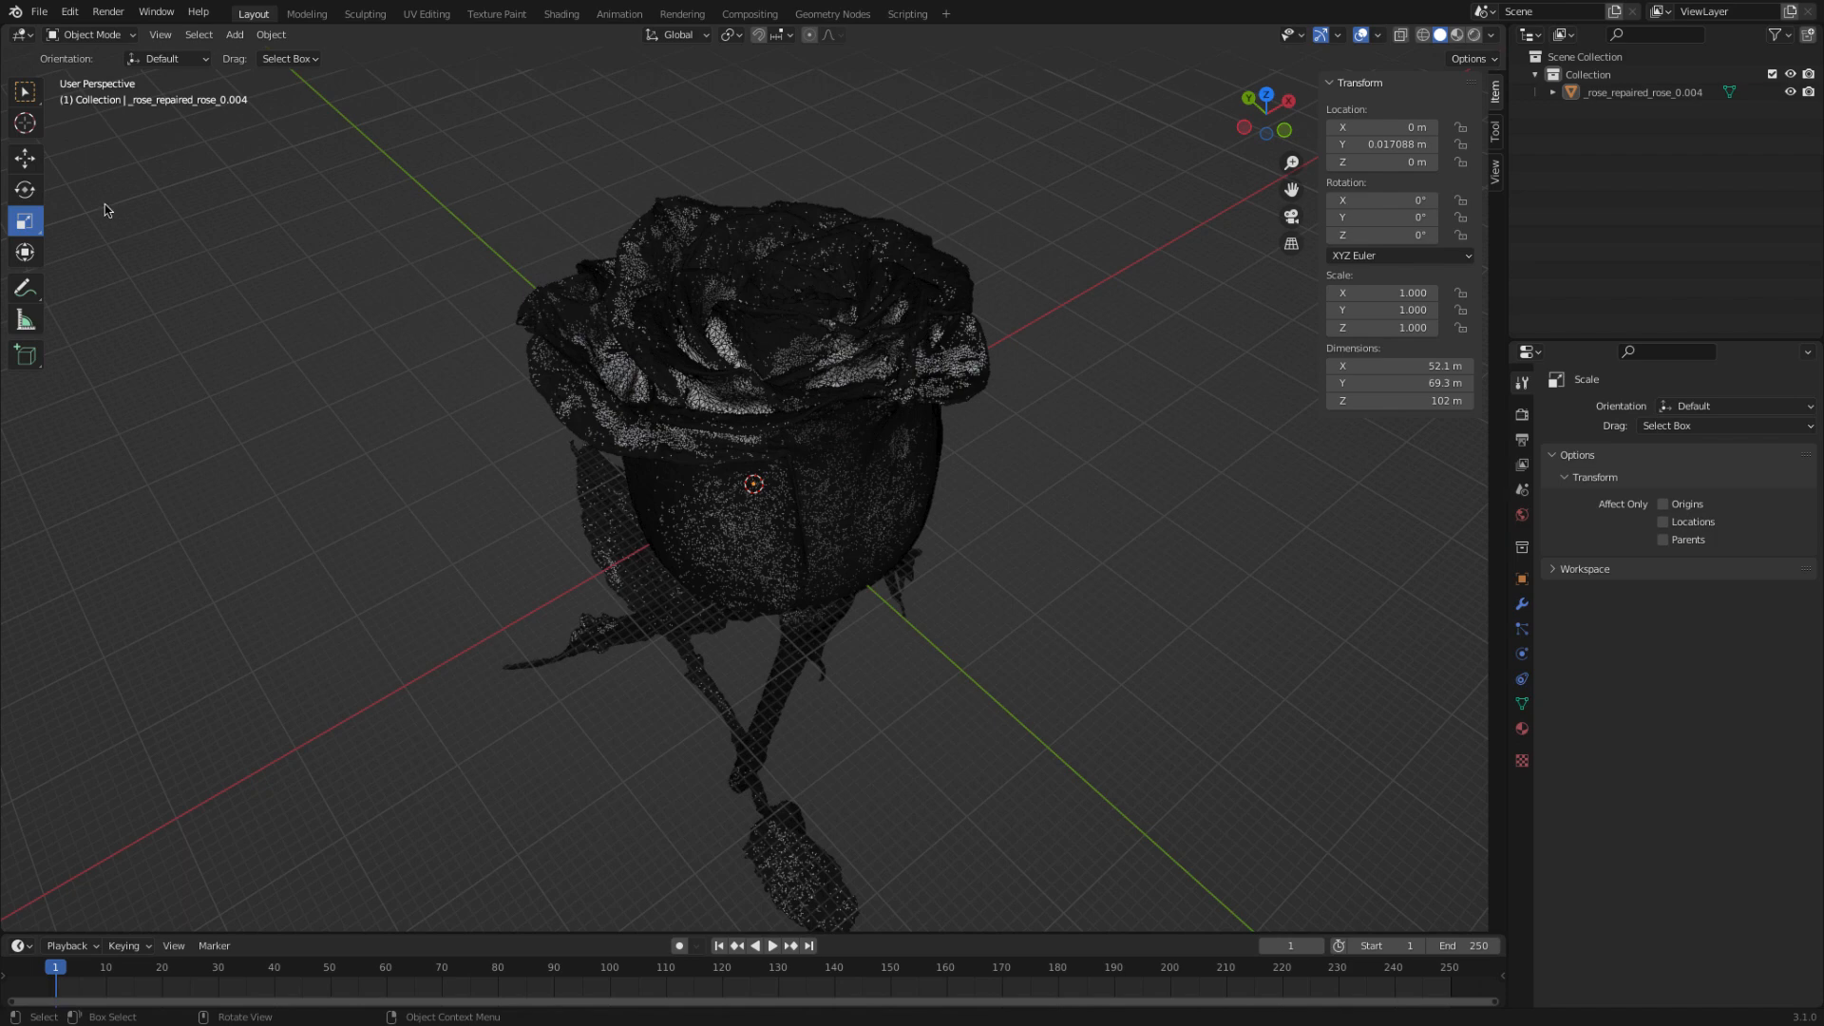
middle_drag(480, 651, 565, 521)
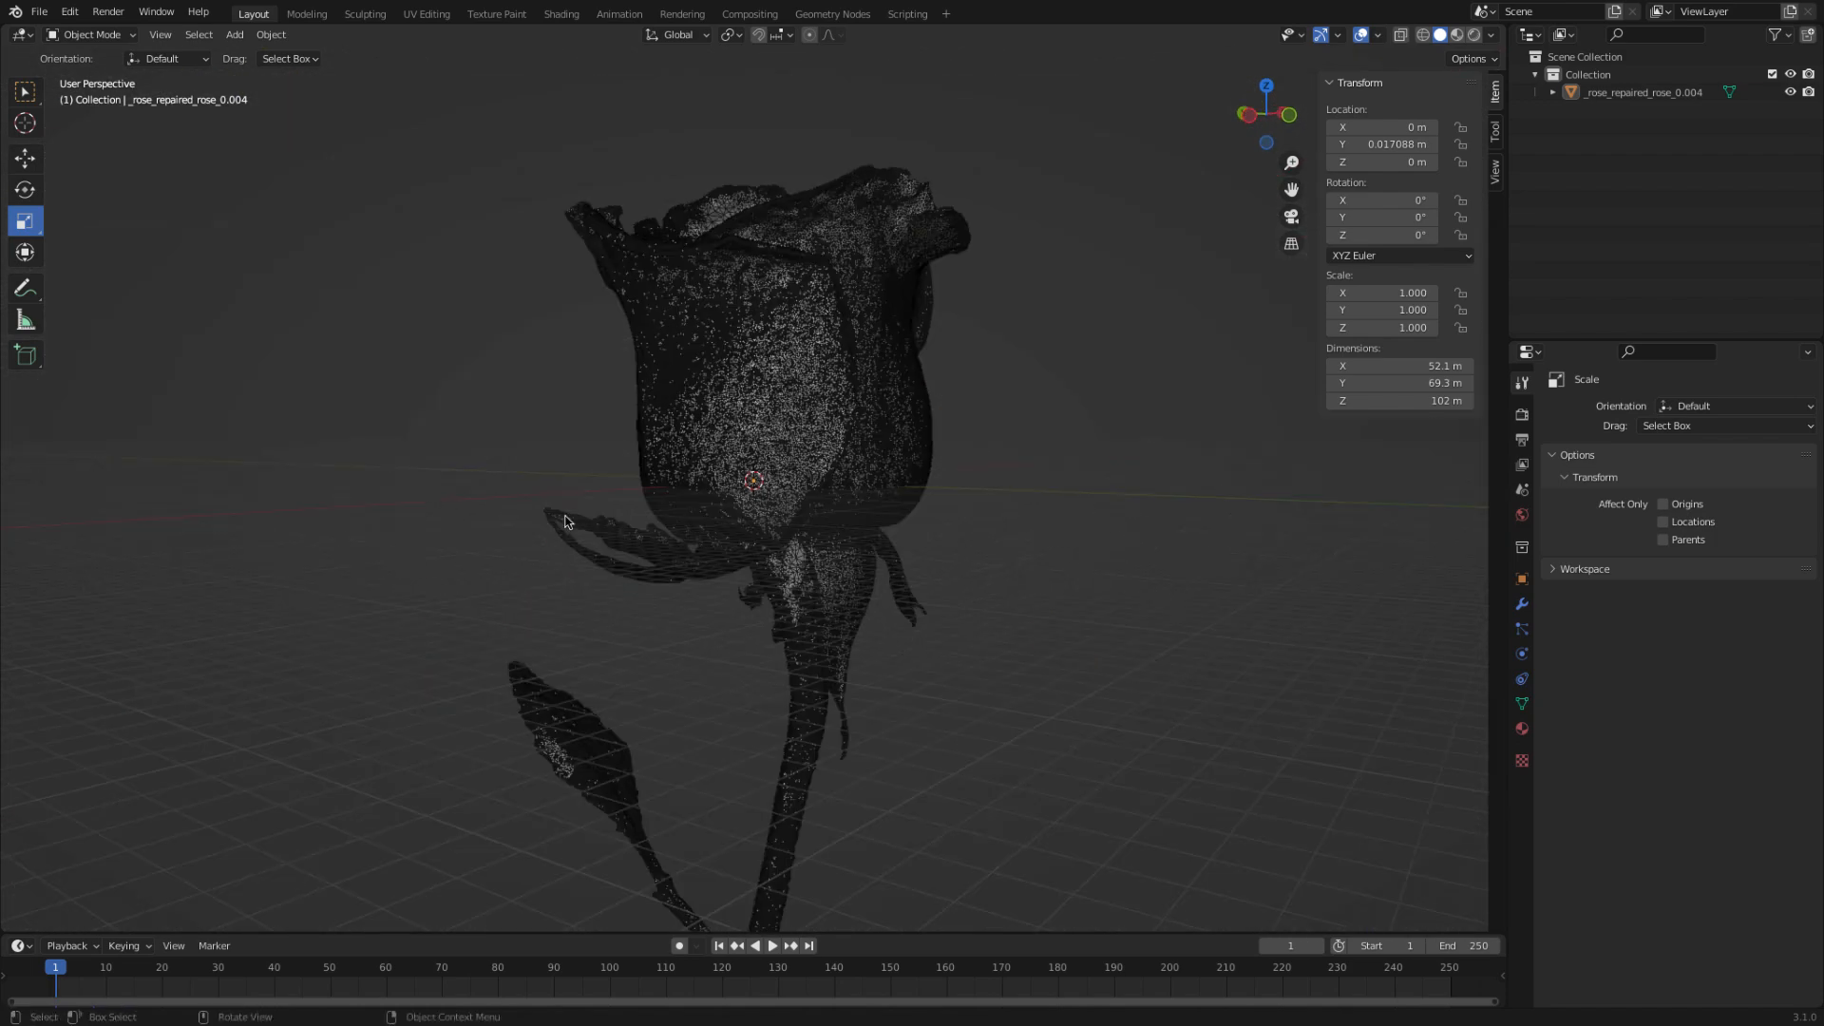
middle_drag(529, 428, 537, 485)
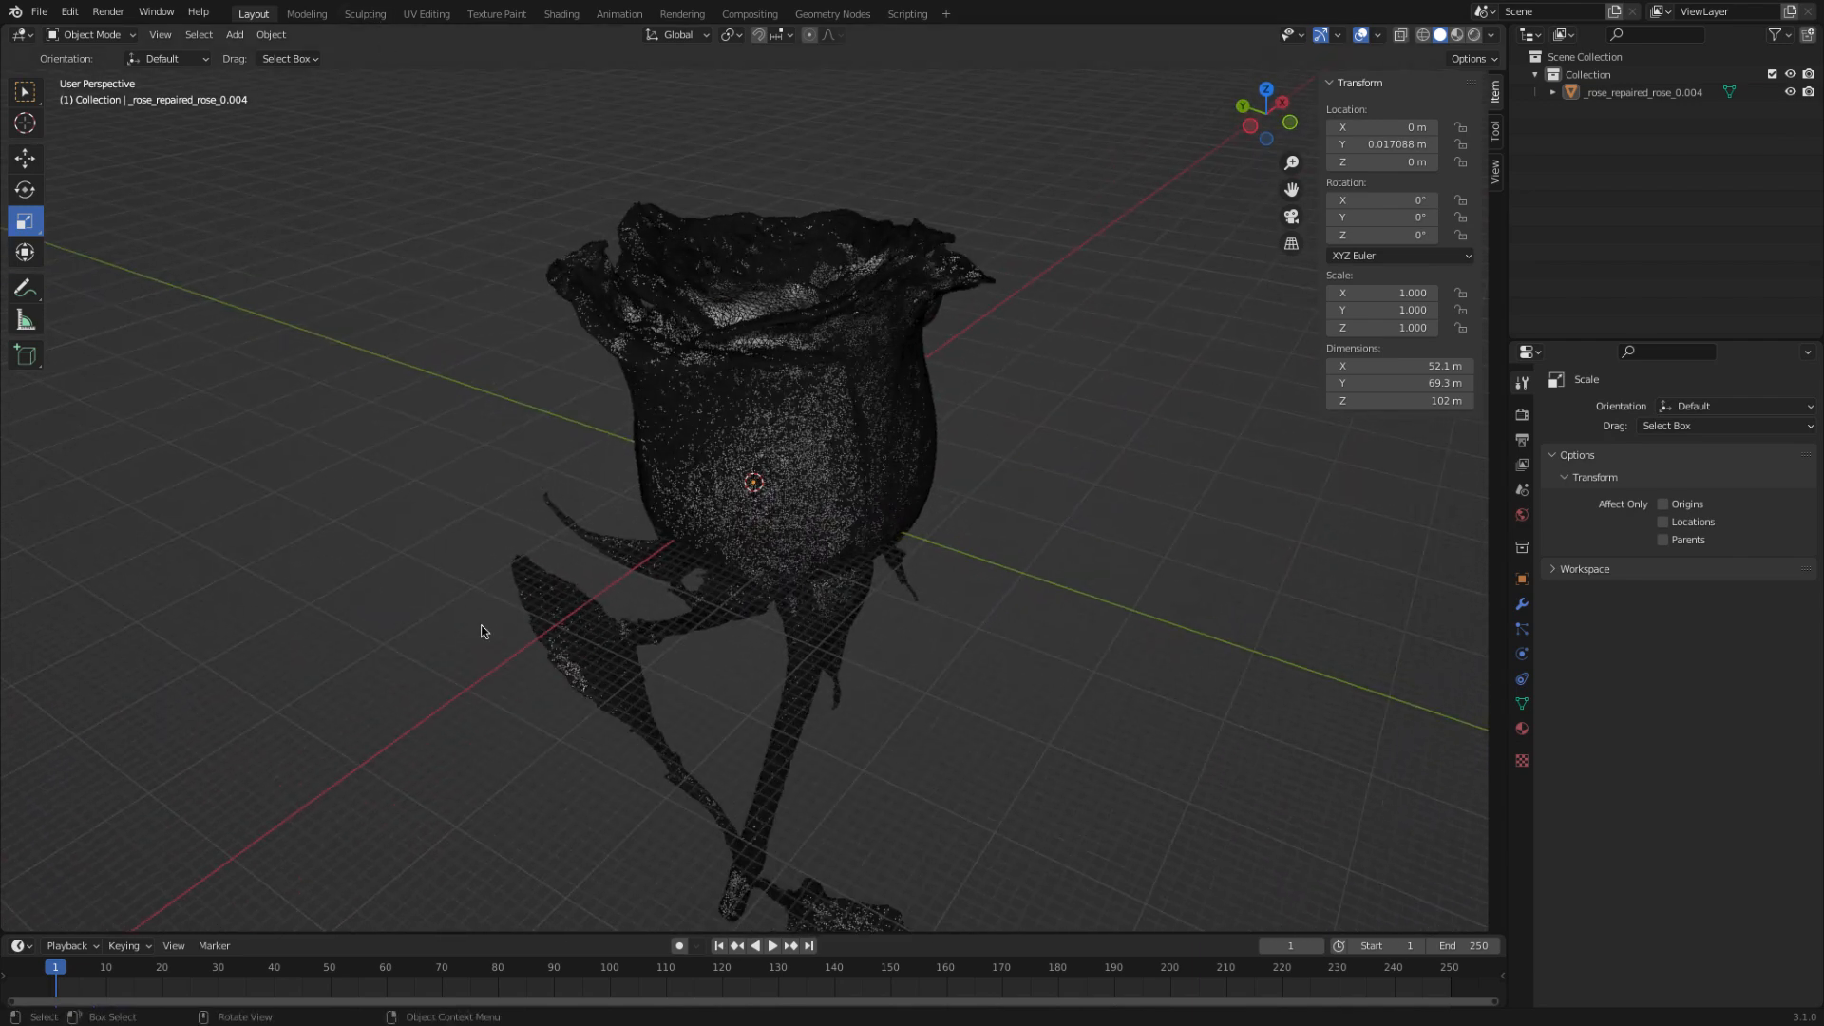
click(1522, 578)
click(1657, 879)
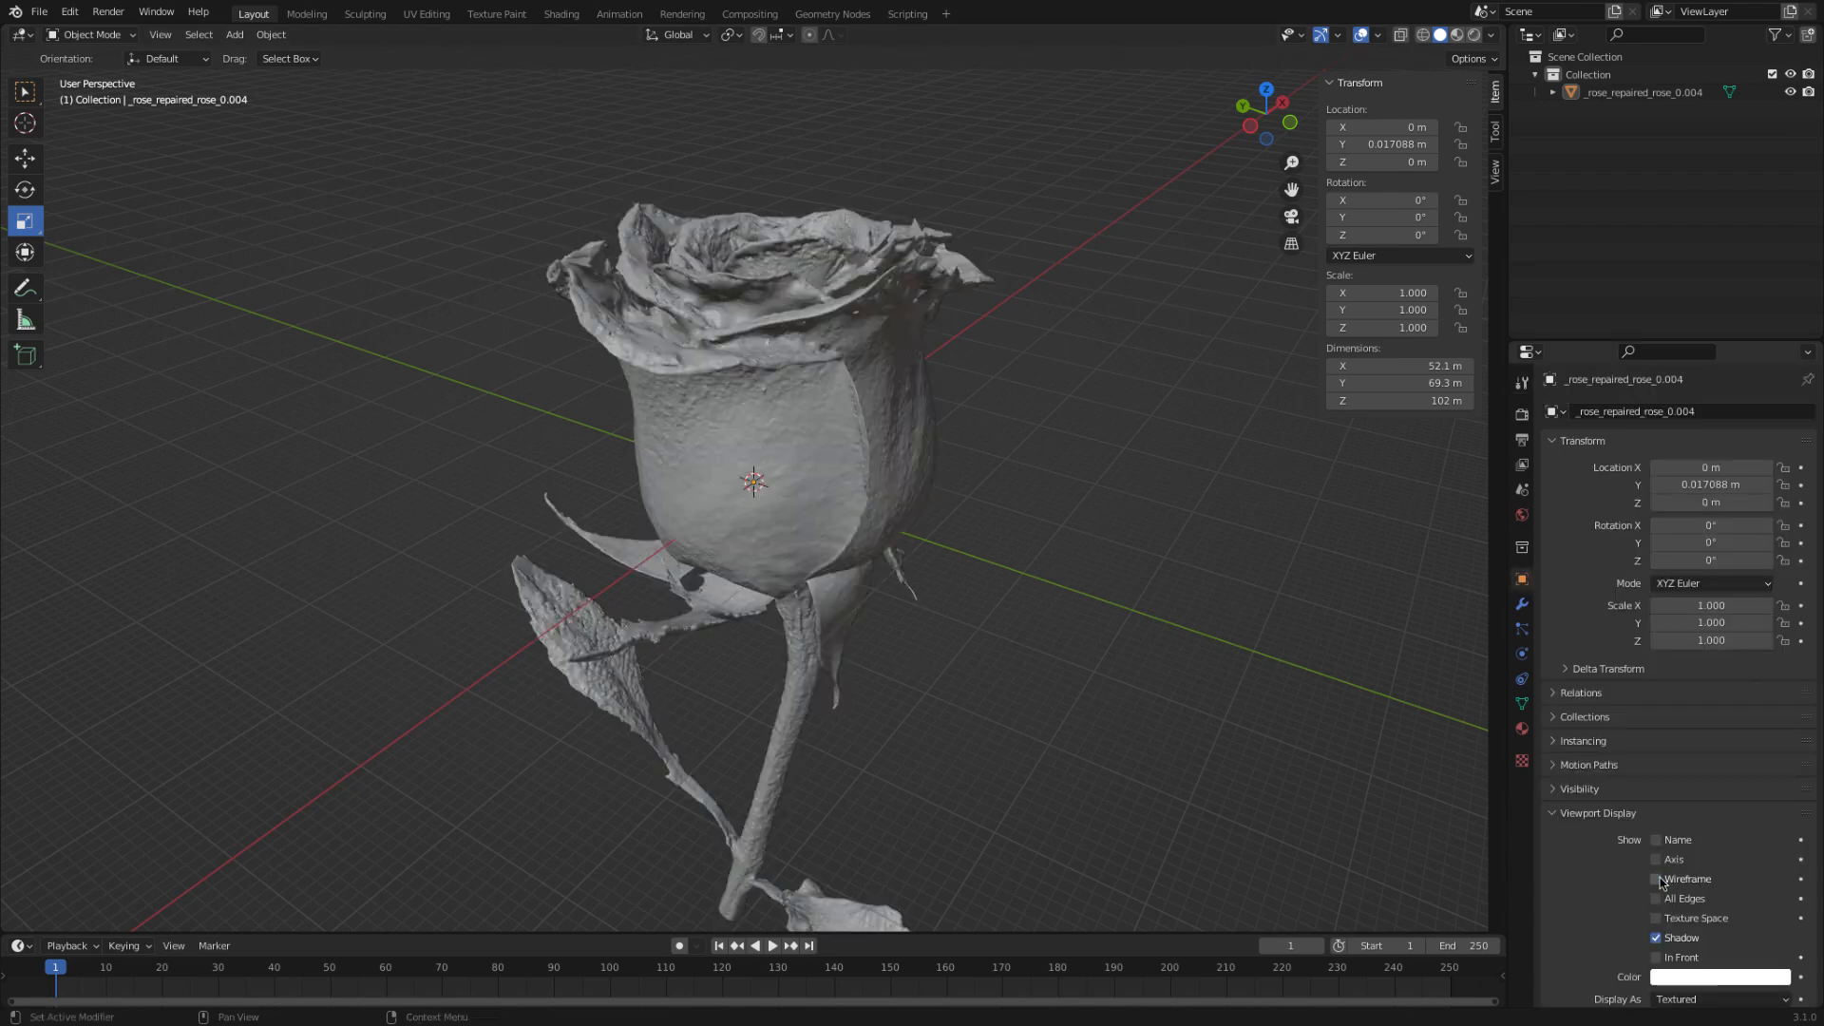
- Add a Remesh modifier to the repaired rose
middle_drag(1135, 600, 1105, 598)
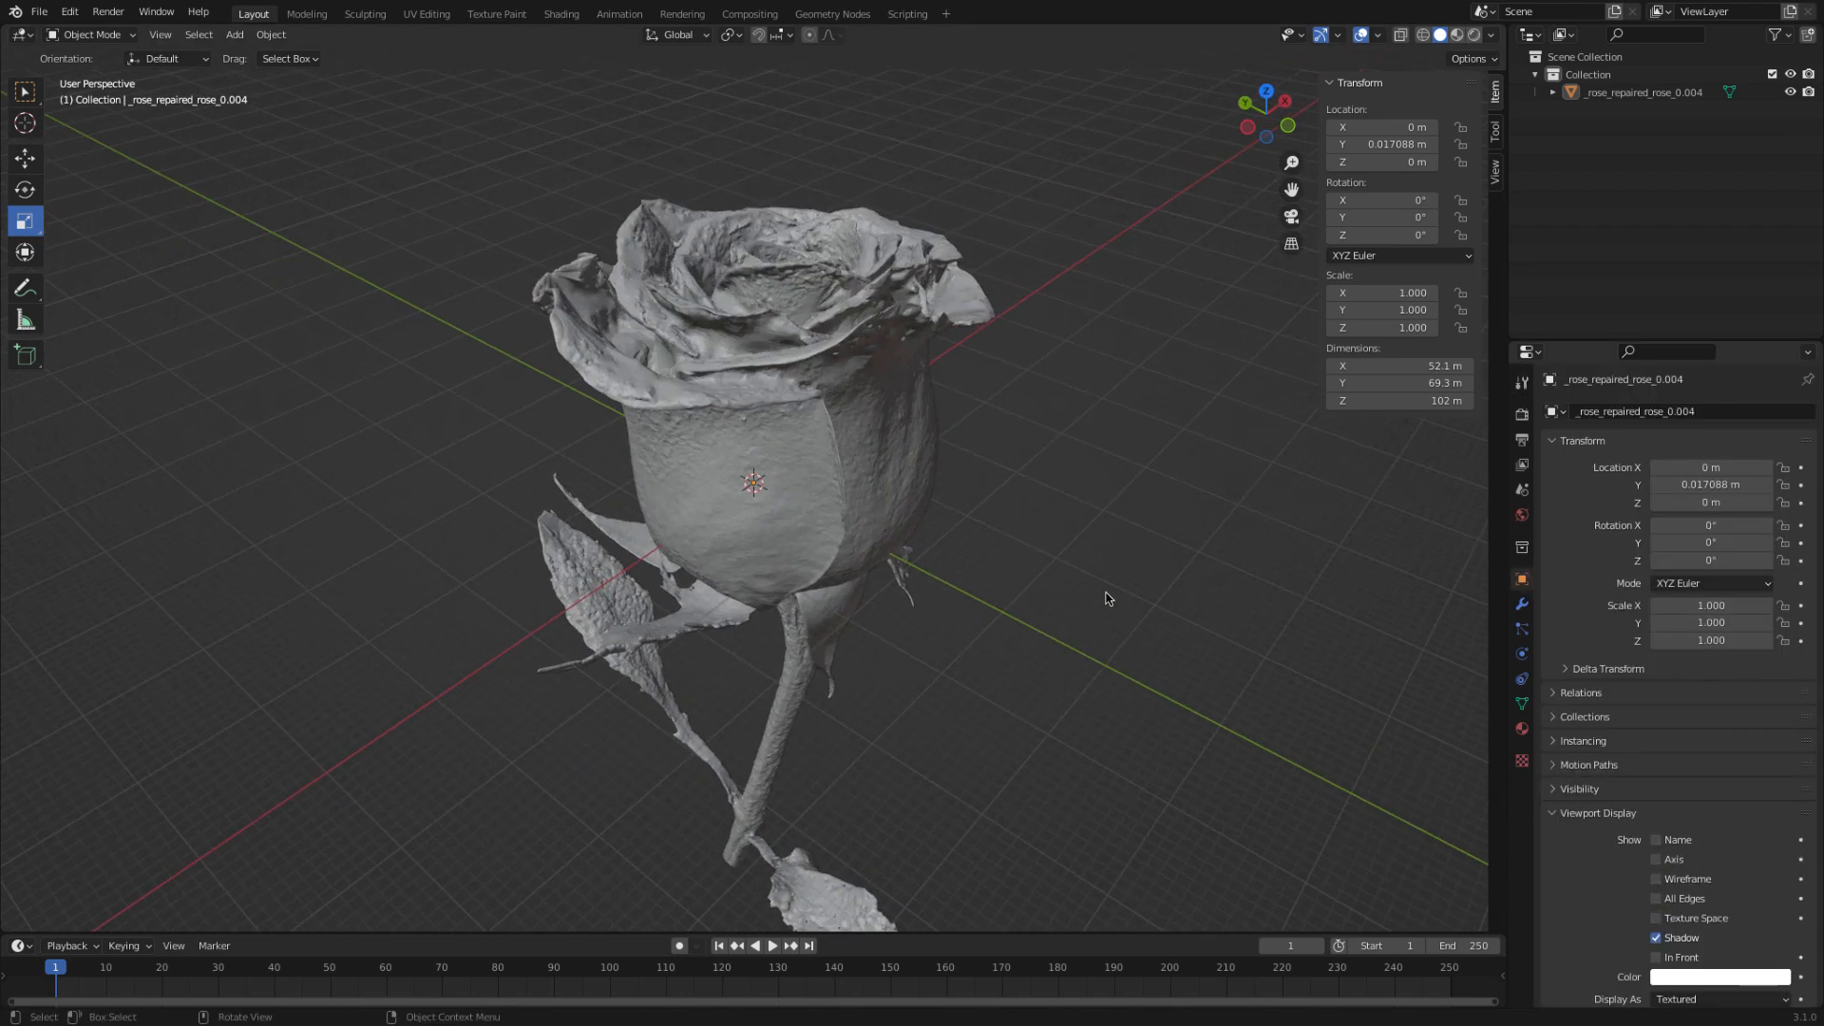
click(1520, 606)
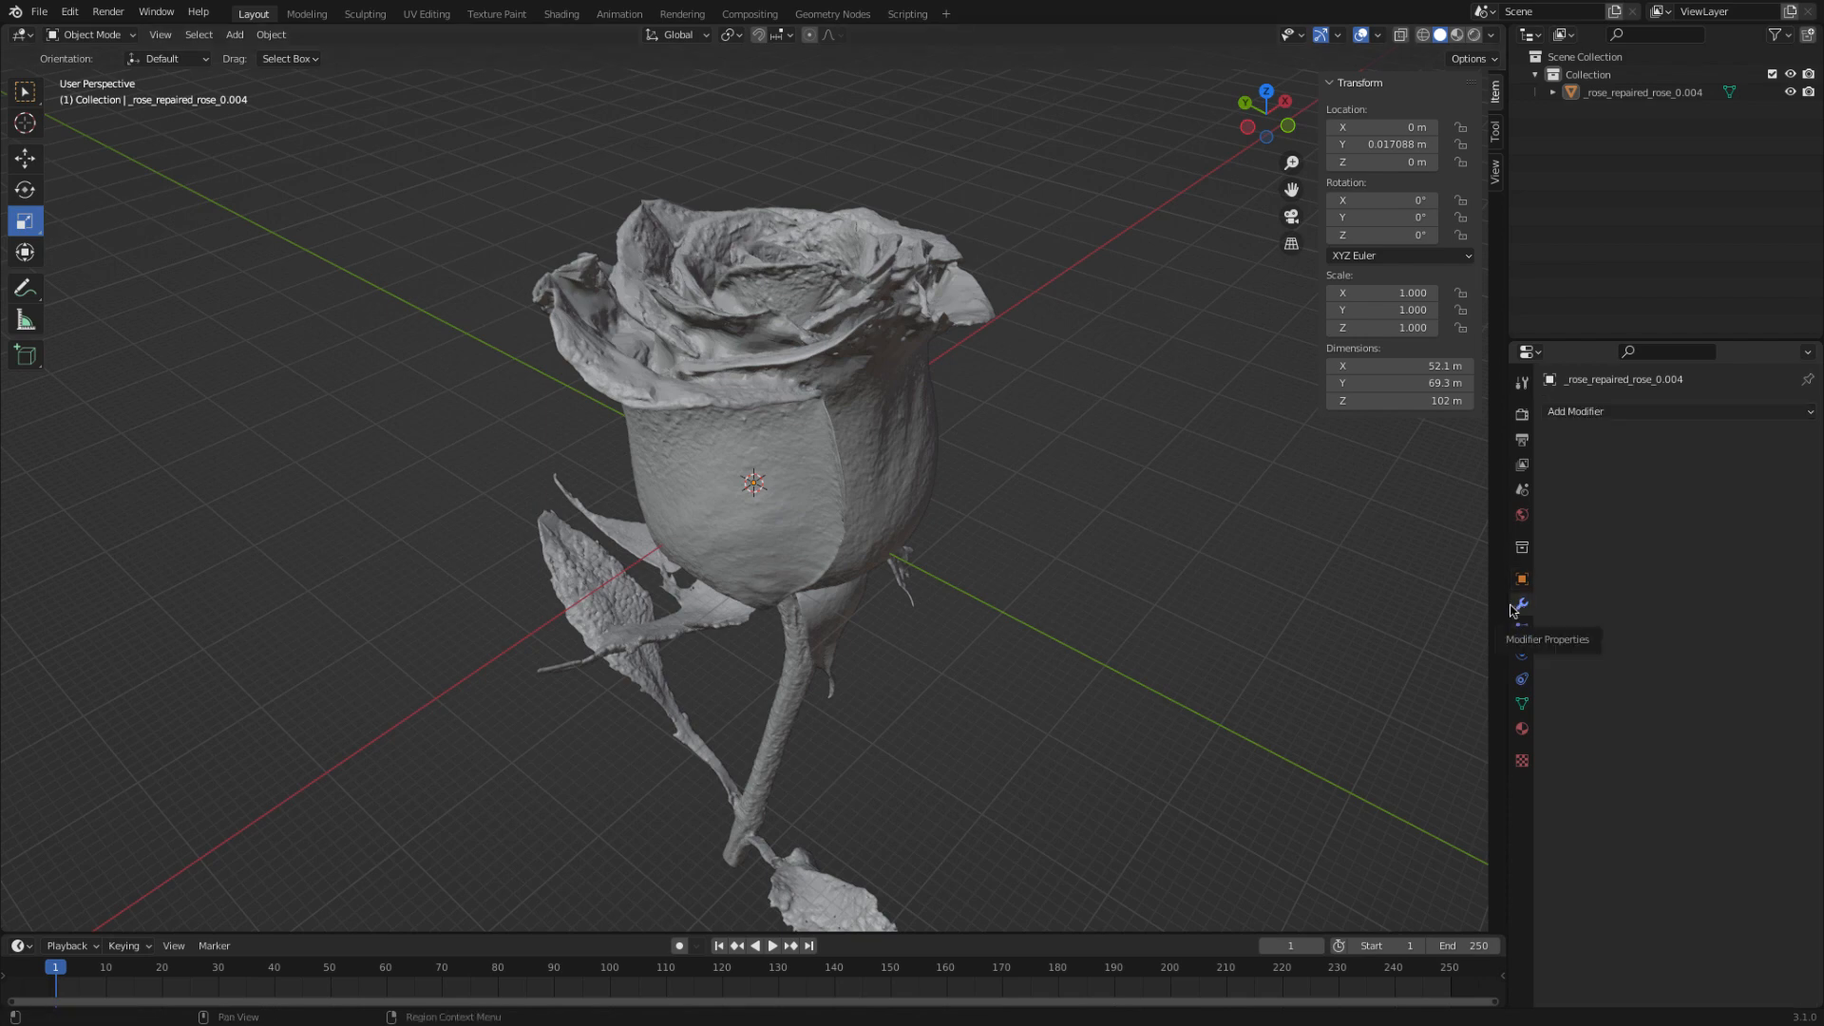
middle_drag(1053, 583, 900, 495)
scroll(888, 484, up, 3)
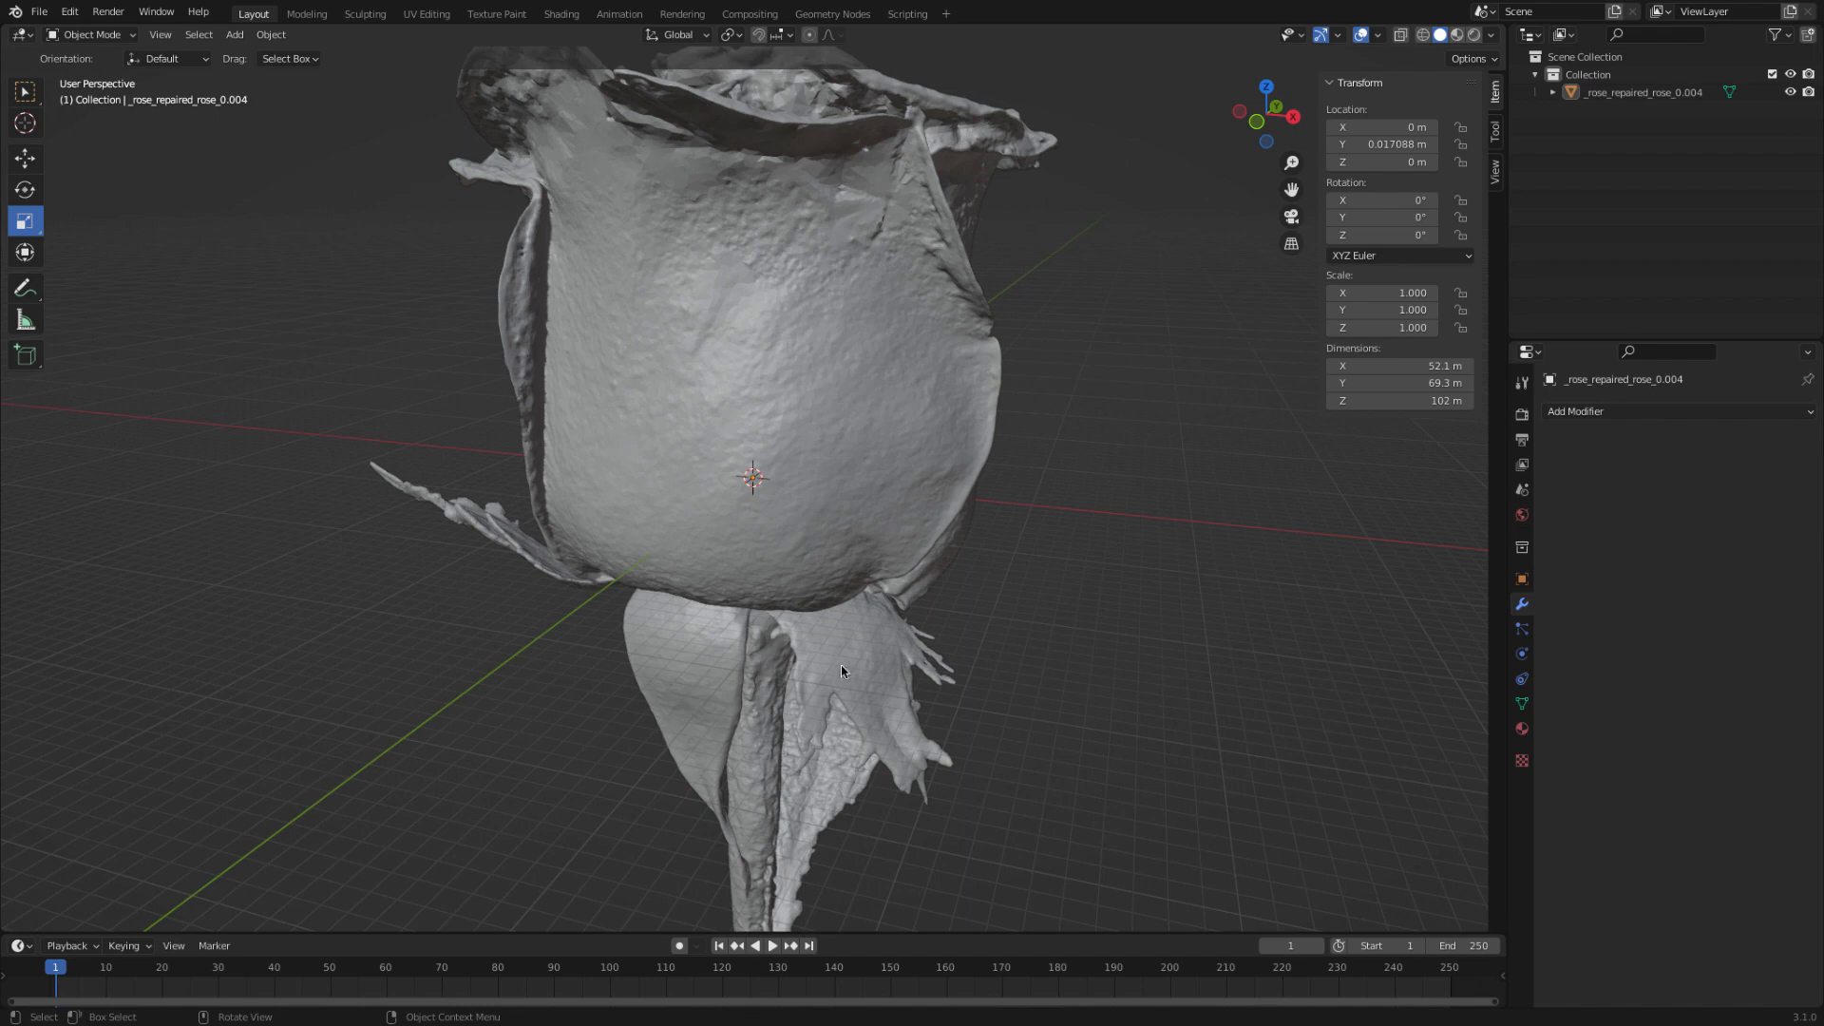
middle_drag(1045, 636, 1060, 676)
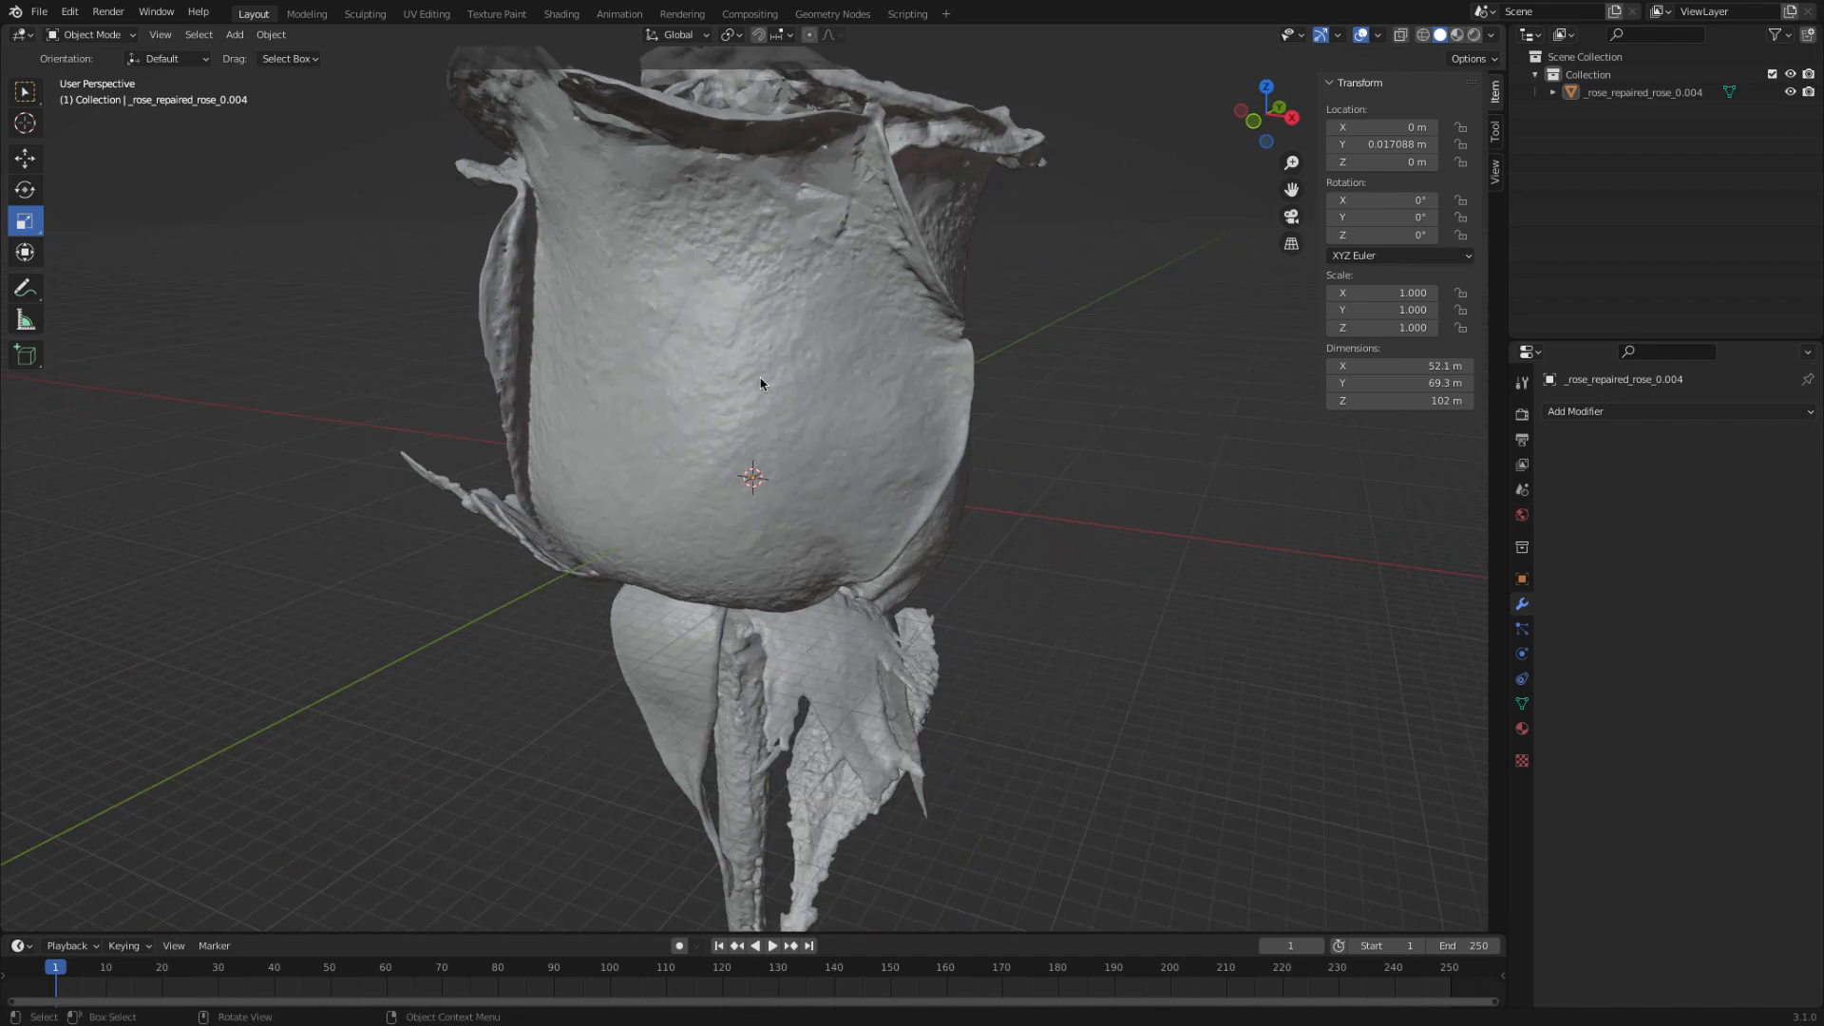
middle_drag(842, 175, 1444, 602)
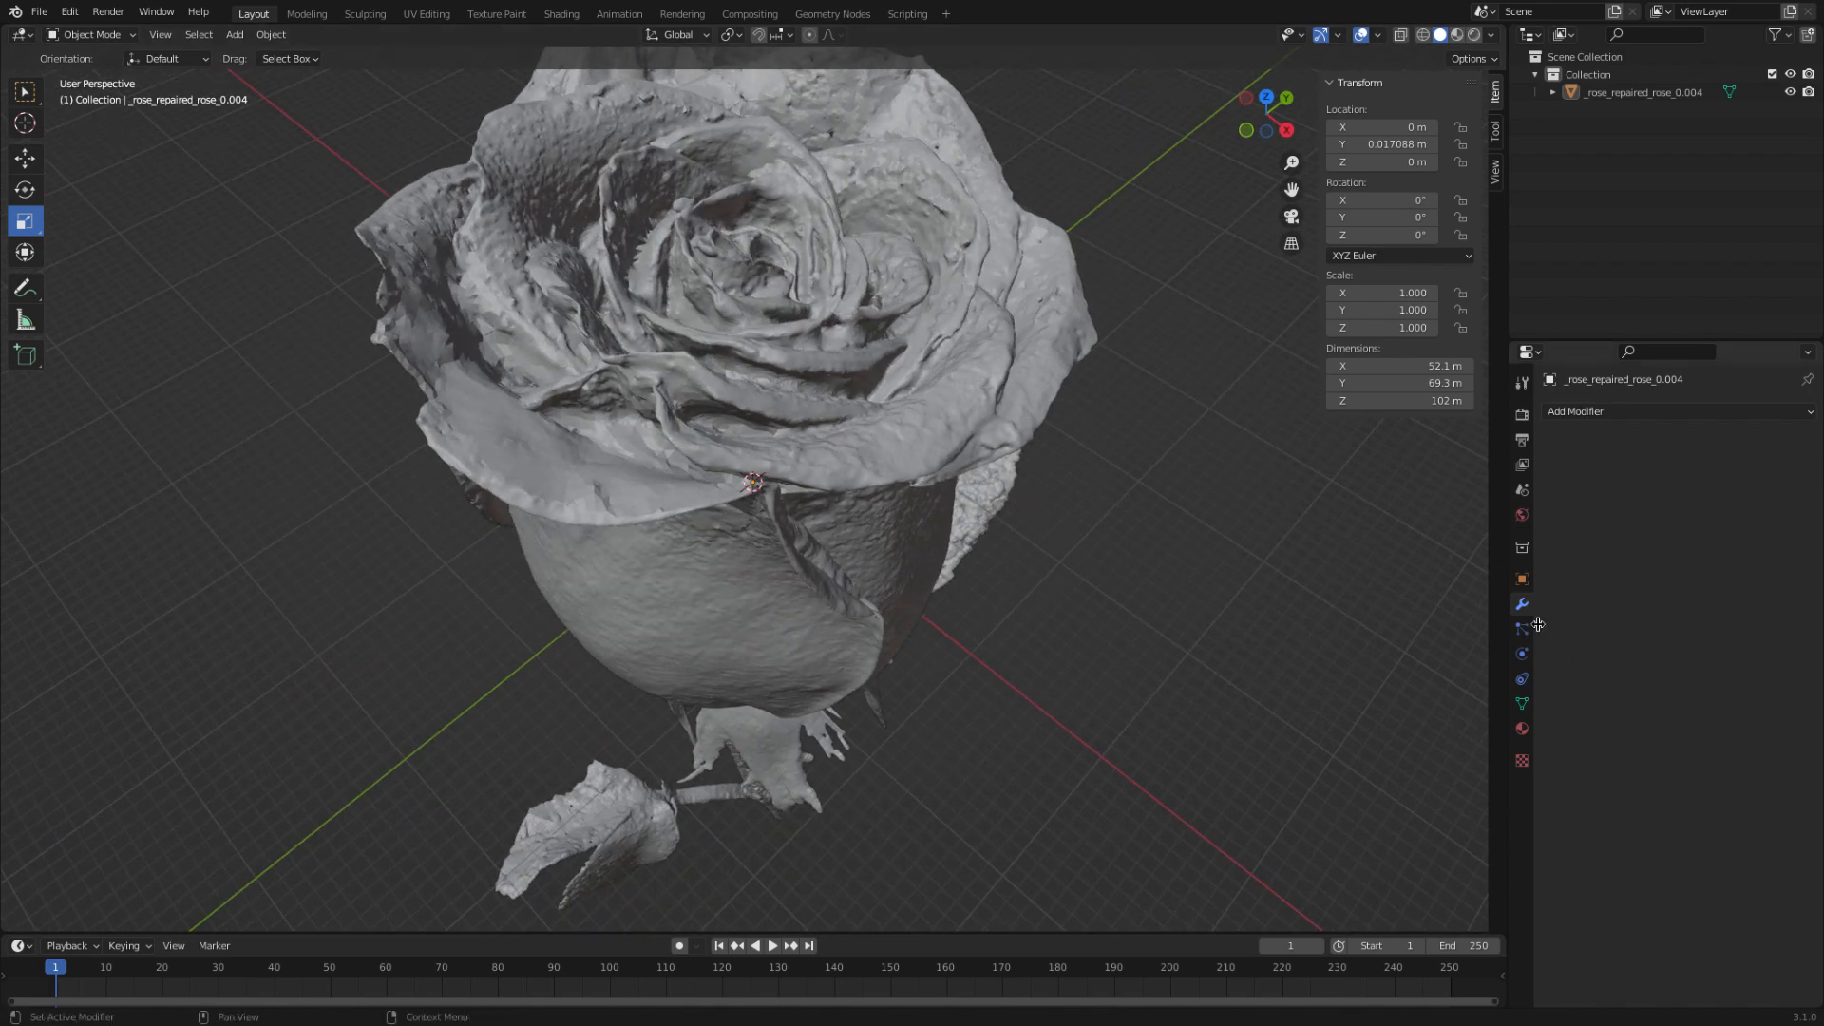
click(1583, 412)
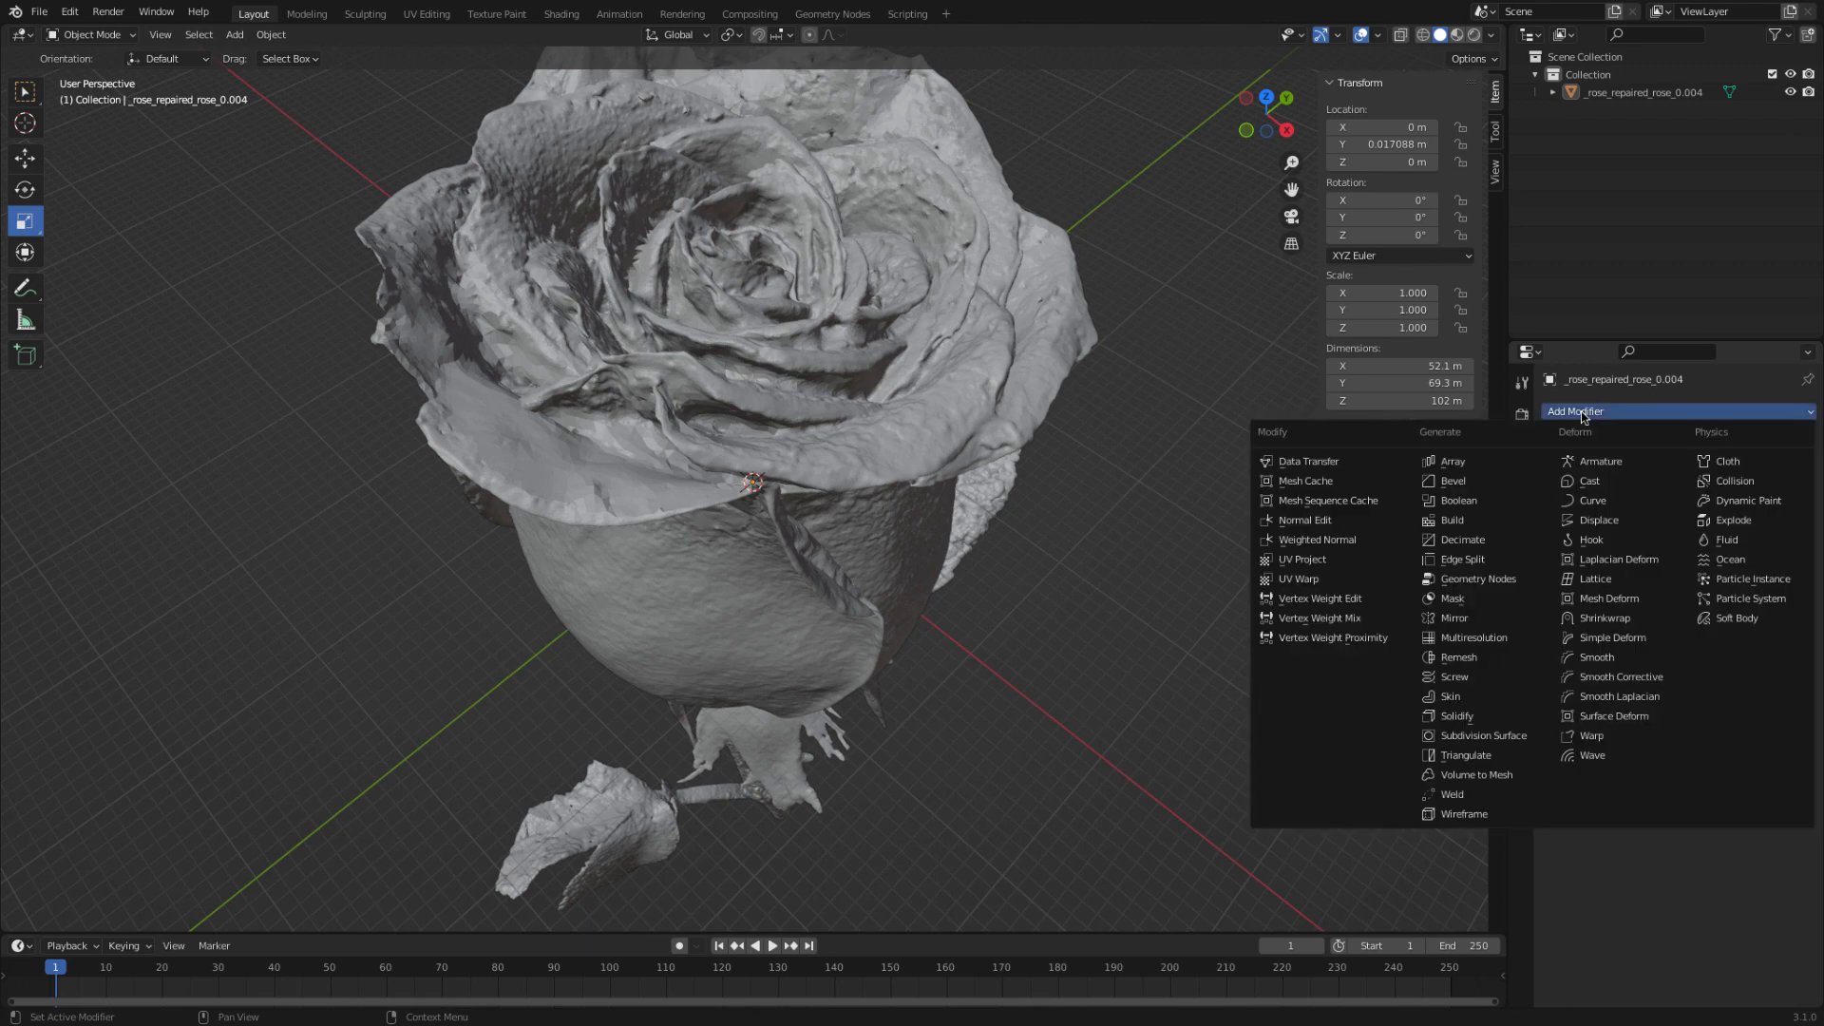
click(1495, 668)
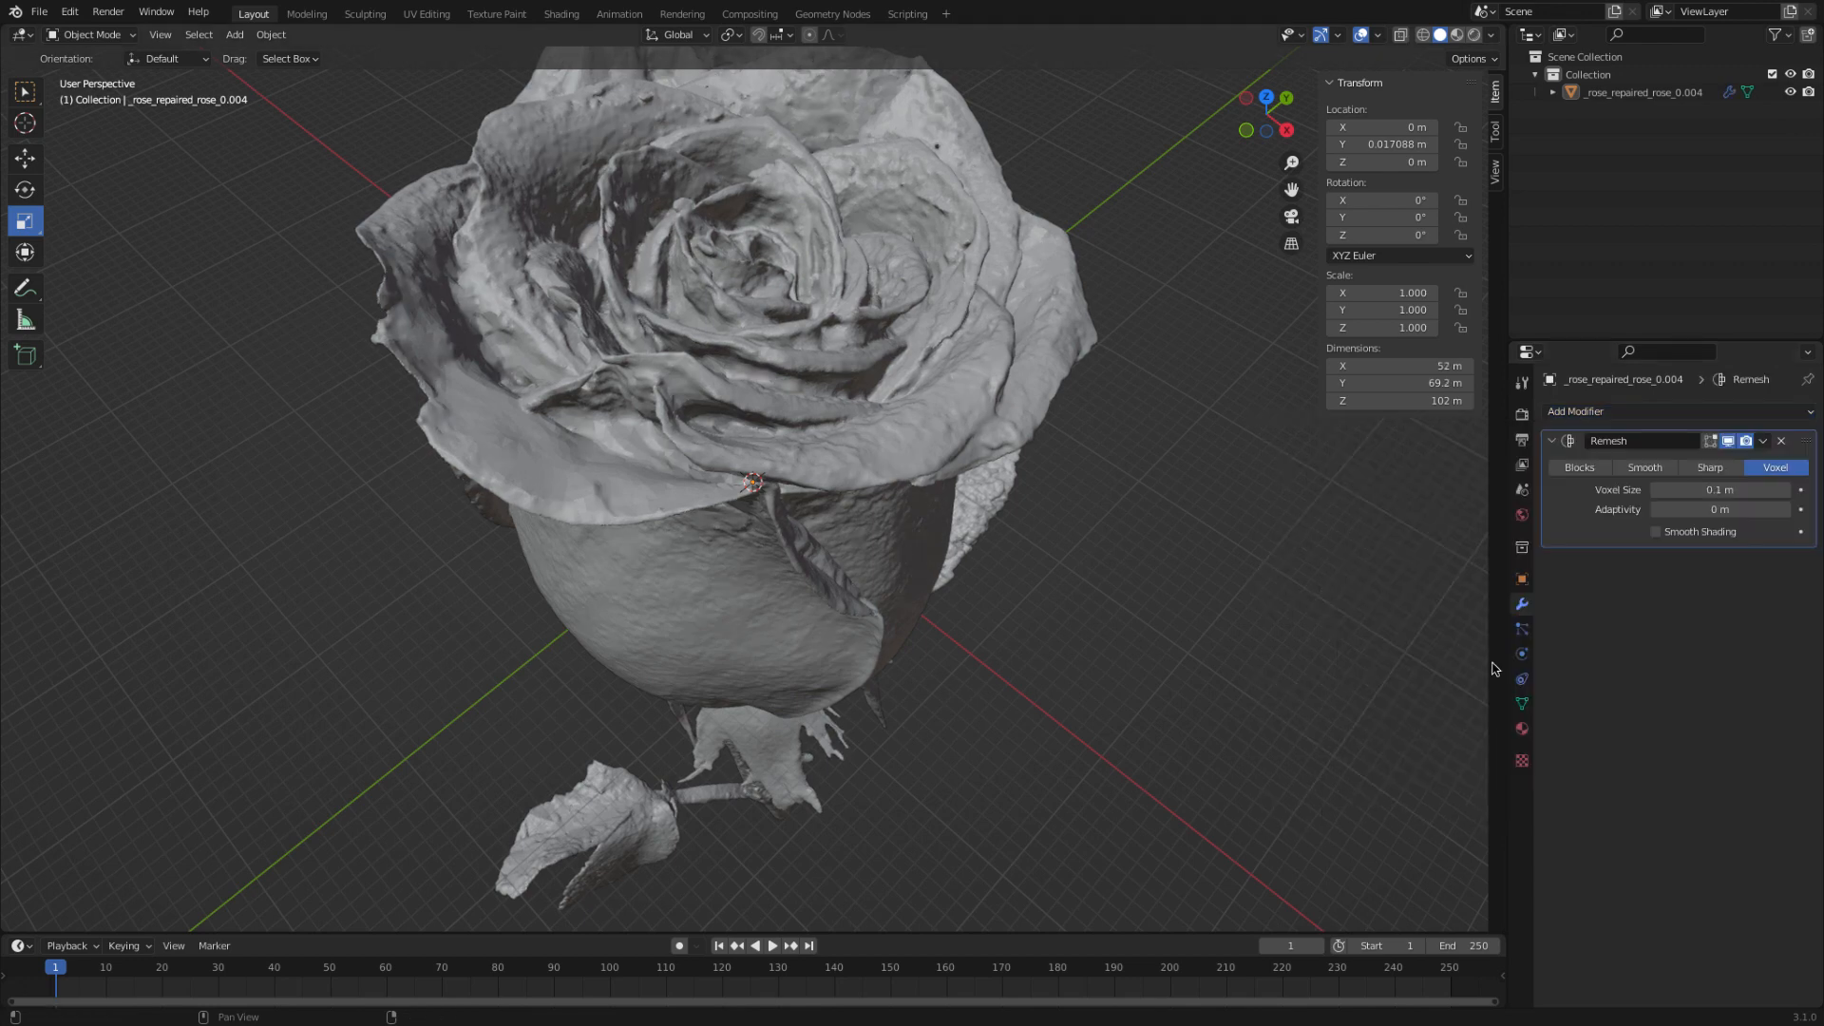
- Switch the Remesh modifier to Smooth mode, trying an octree depth of 9 and settling on 10
click(1639, 469)
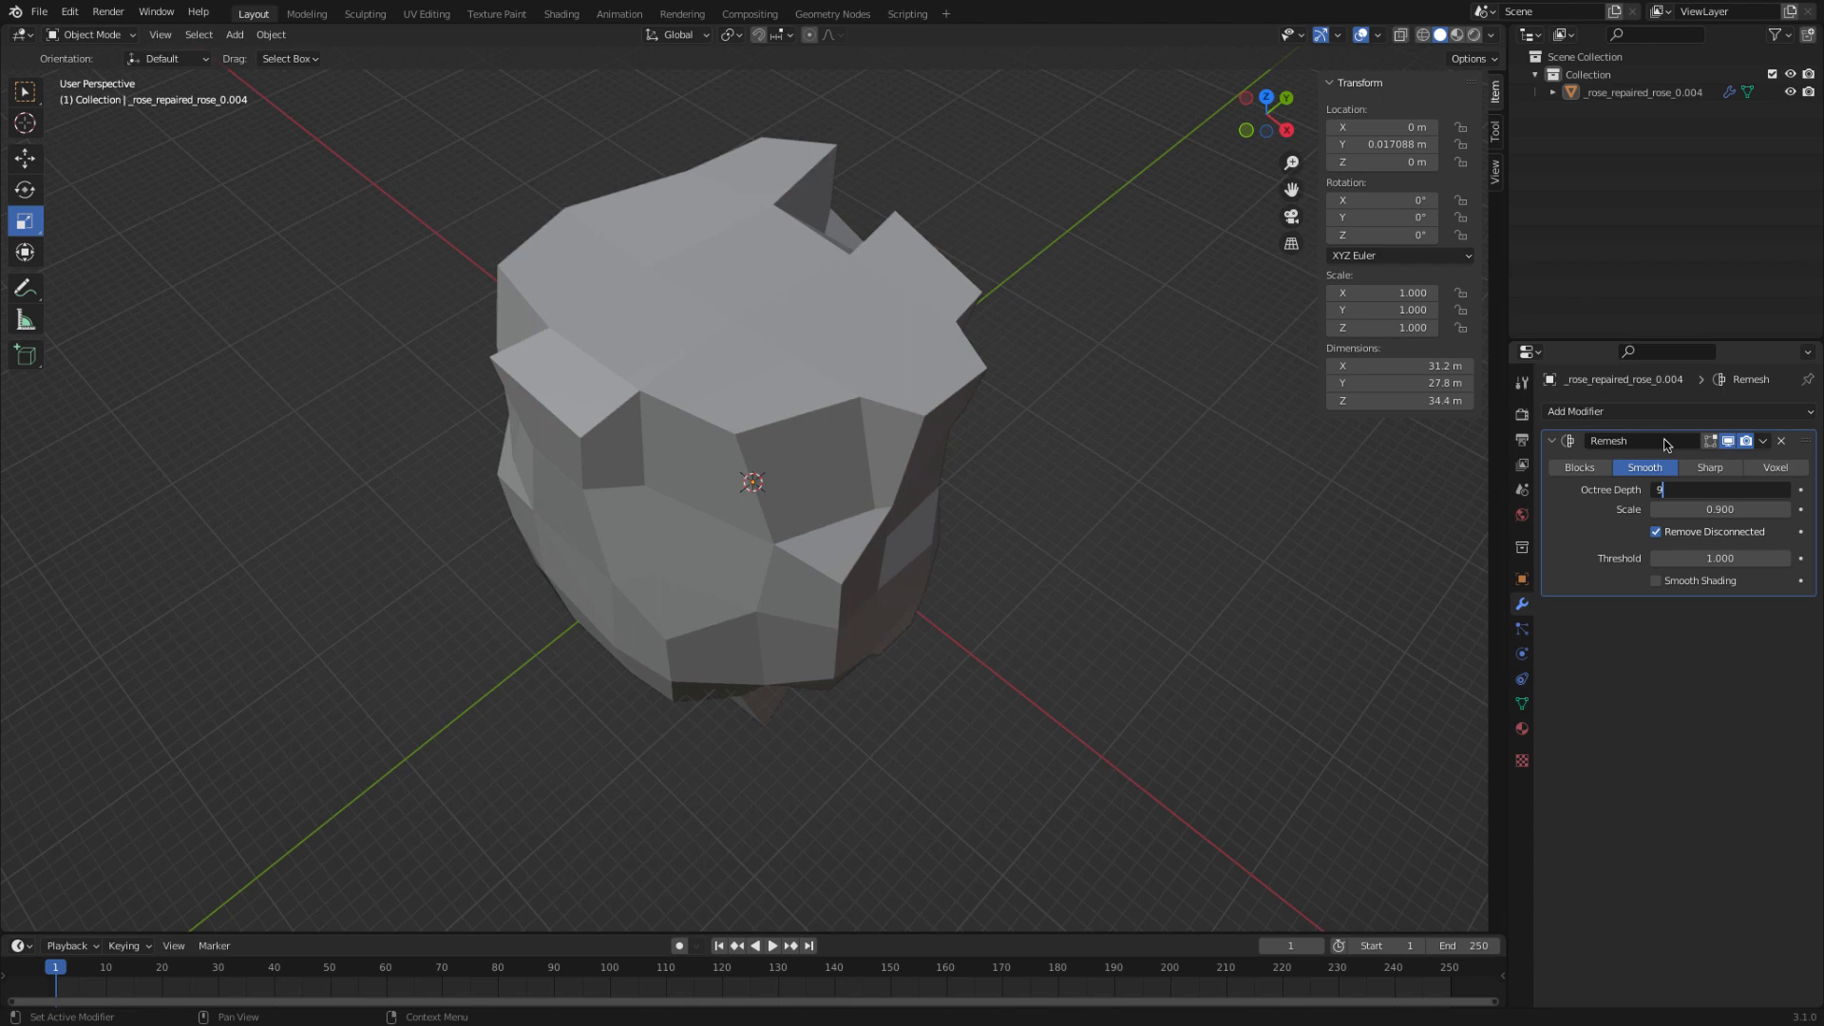
key(Return)
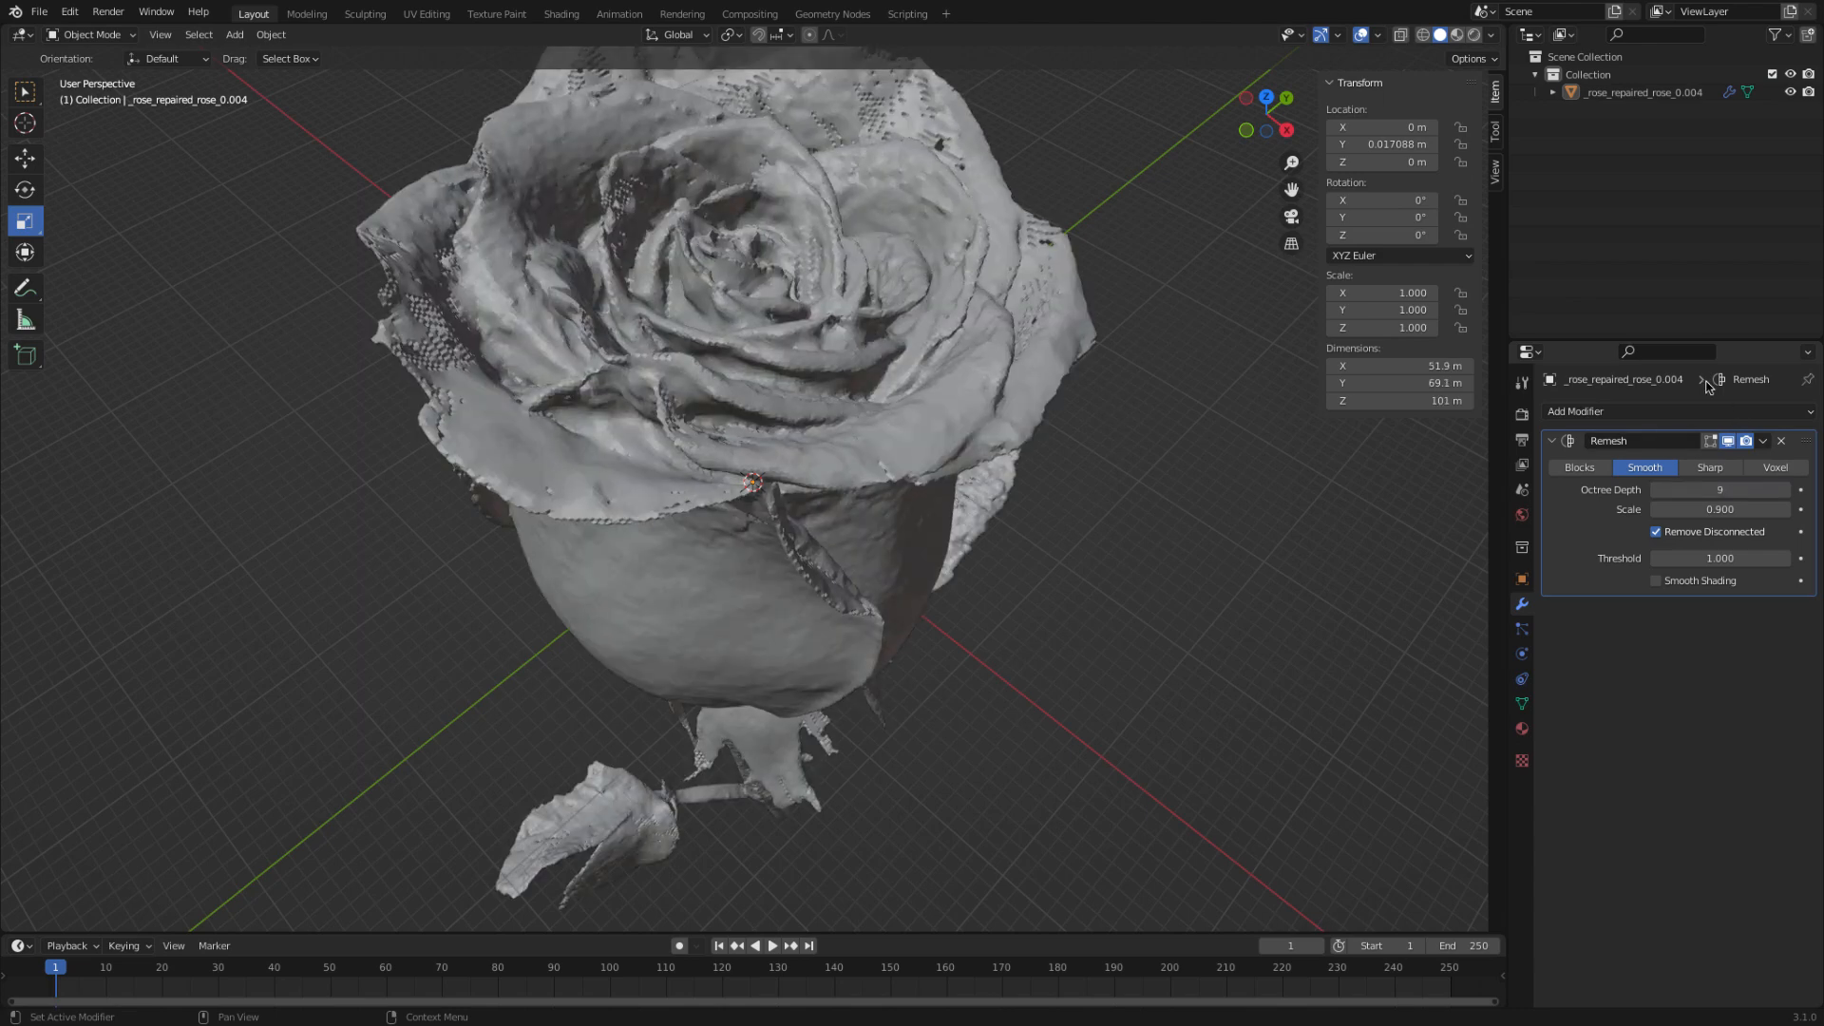
click(1699, 490)
key(Return)
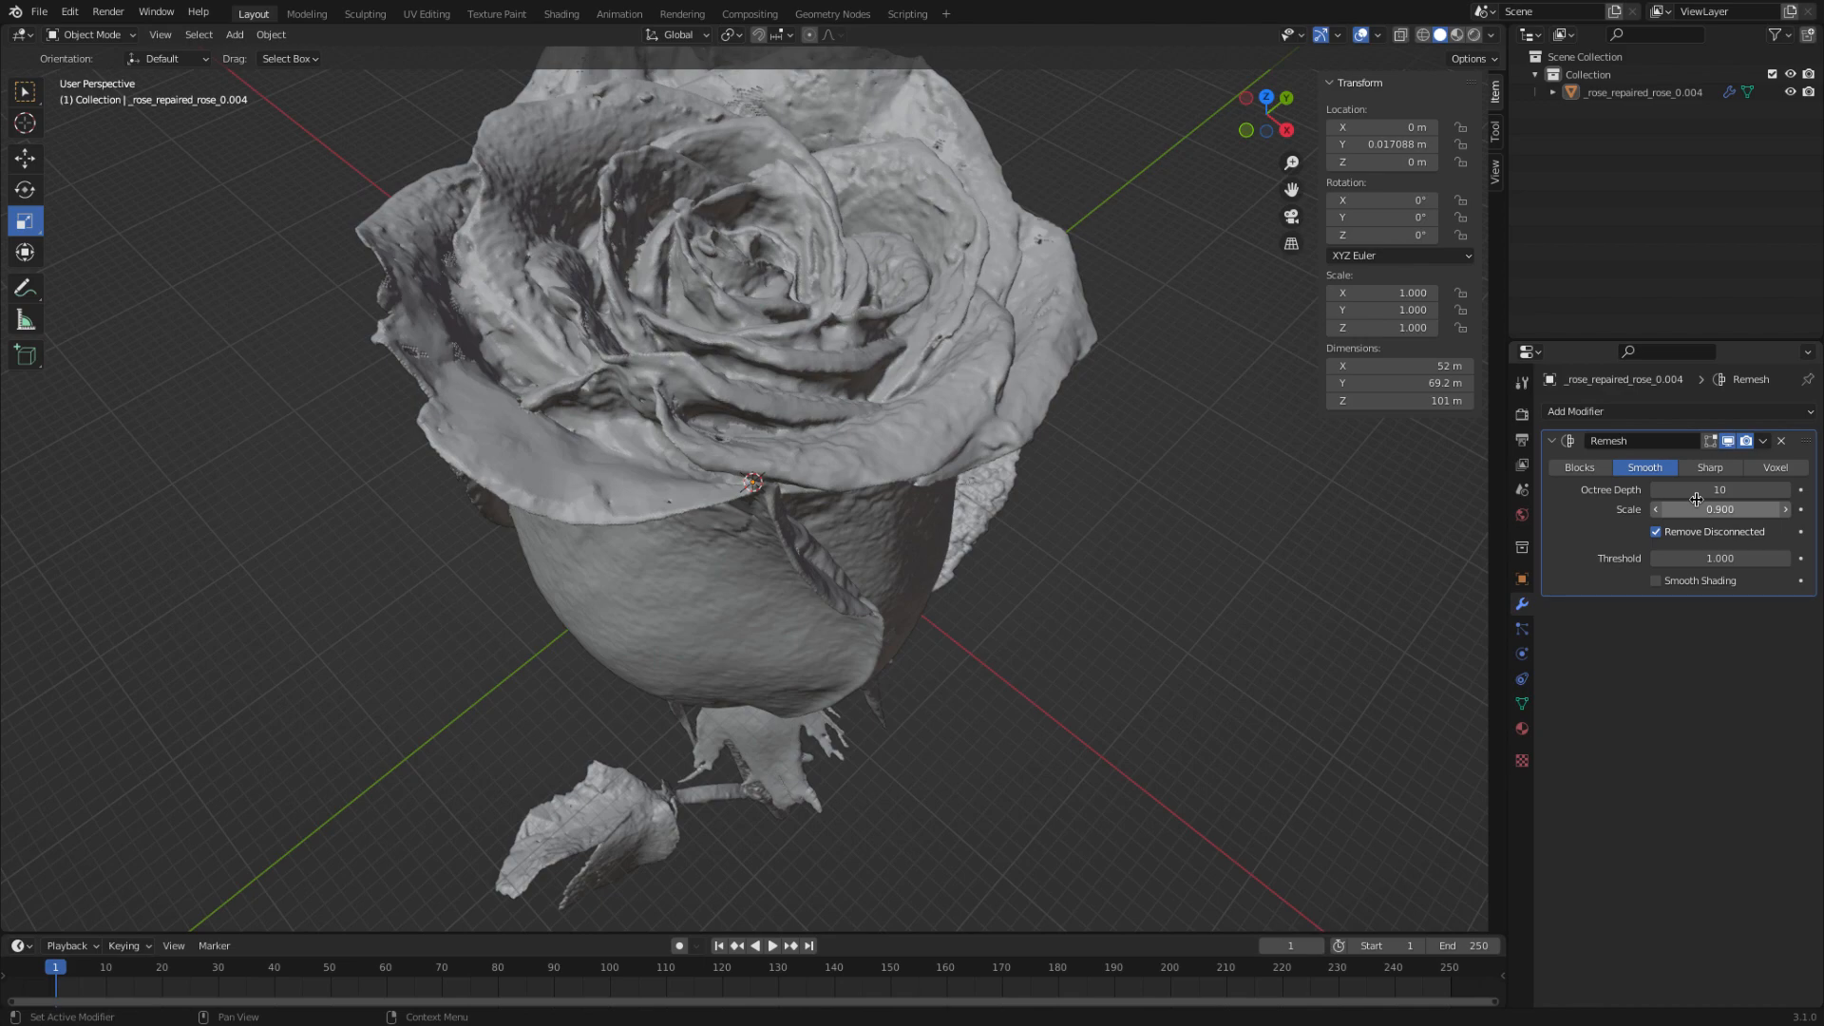
- Apply the Remesh modifier to the rose and add a Decimate modifier
middle_drag(1259, 532, 1261, 610)
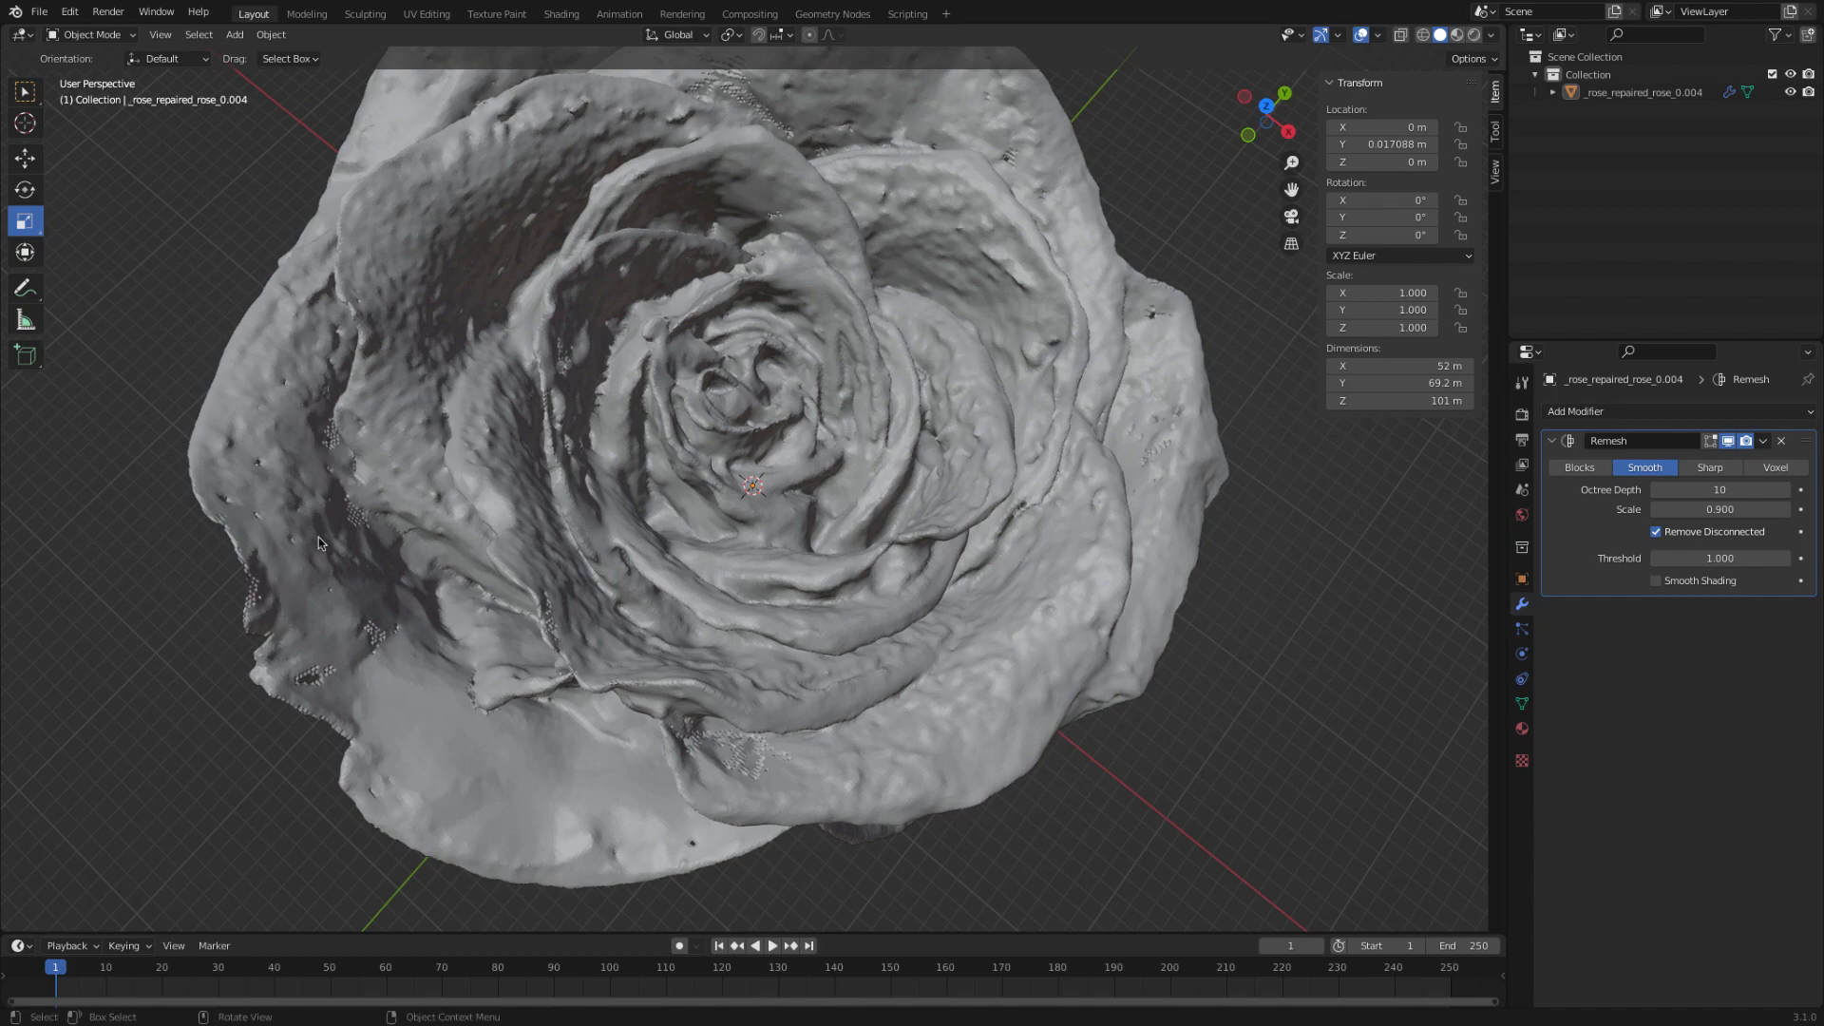
middle_drag(386, 570, 408, 259)
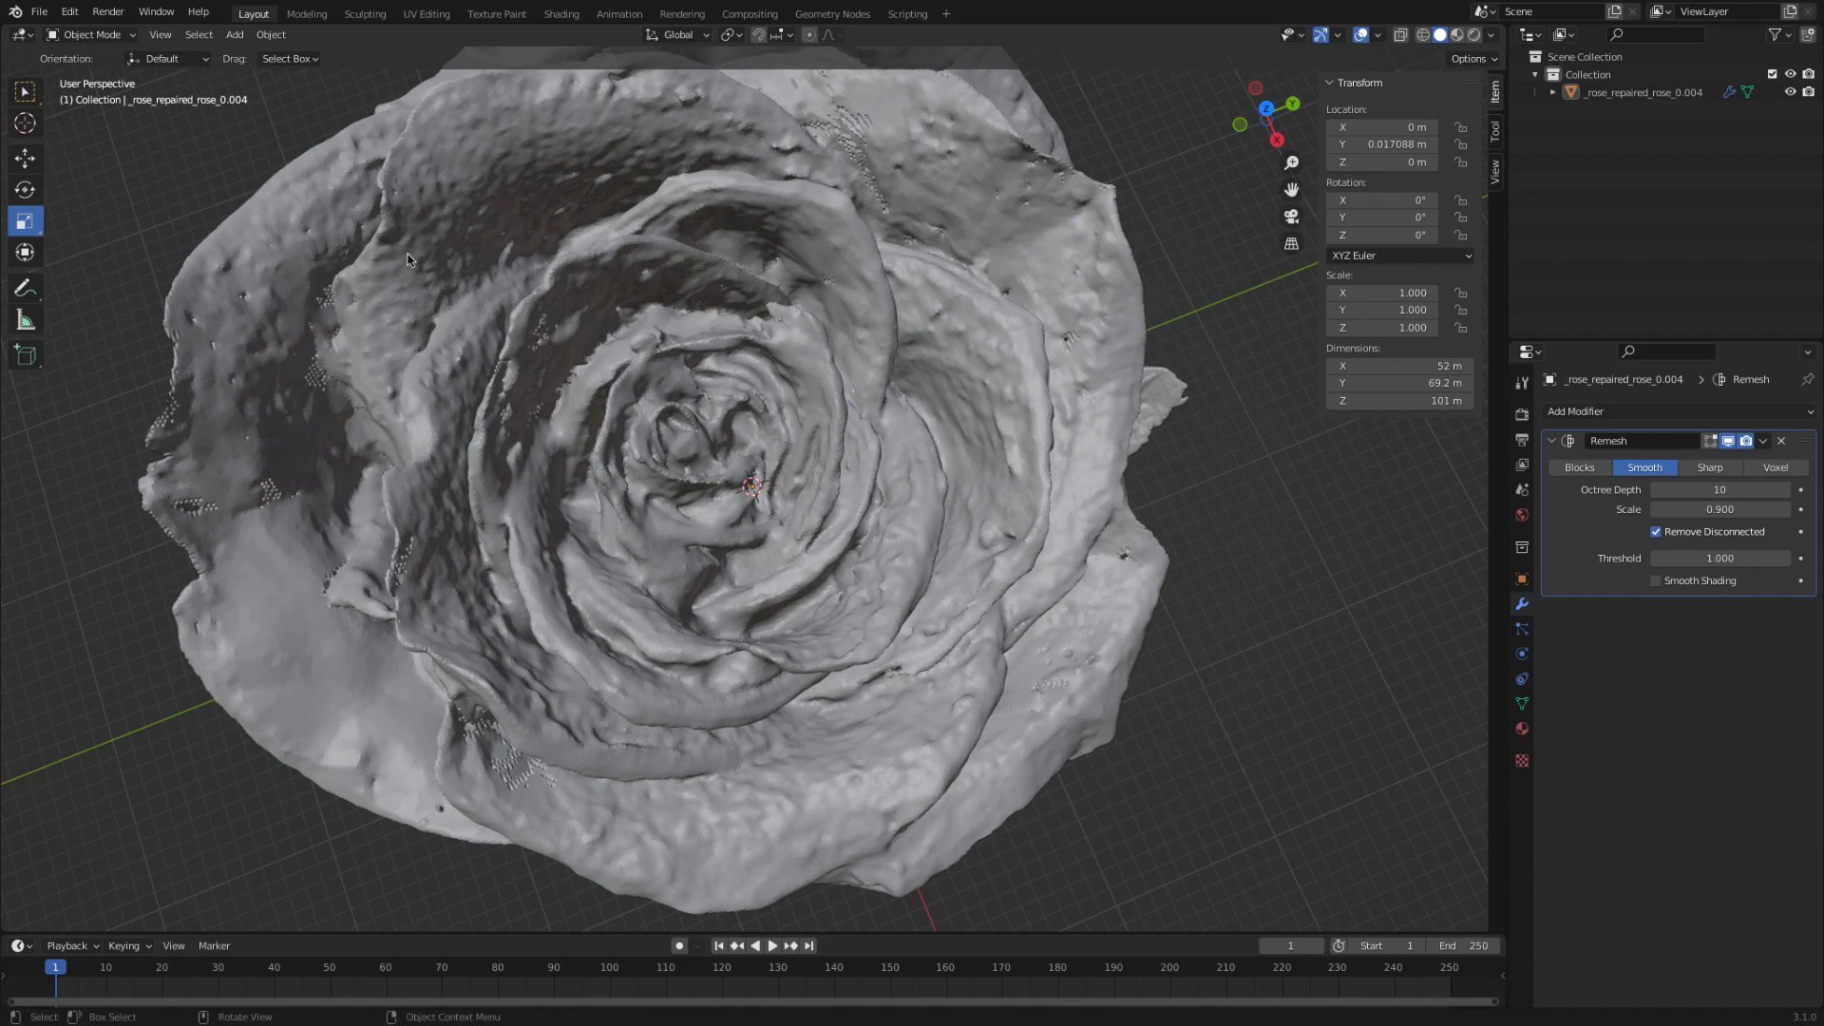
middle_drag(186, 427, 444, 608)
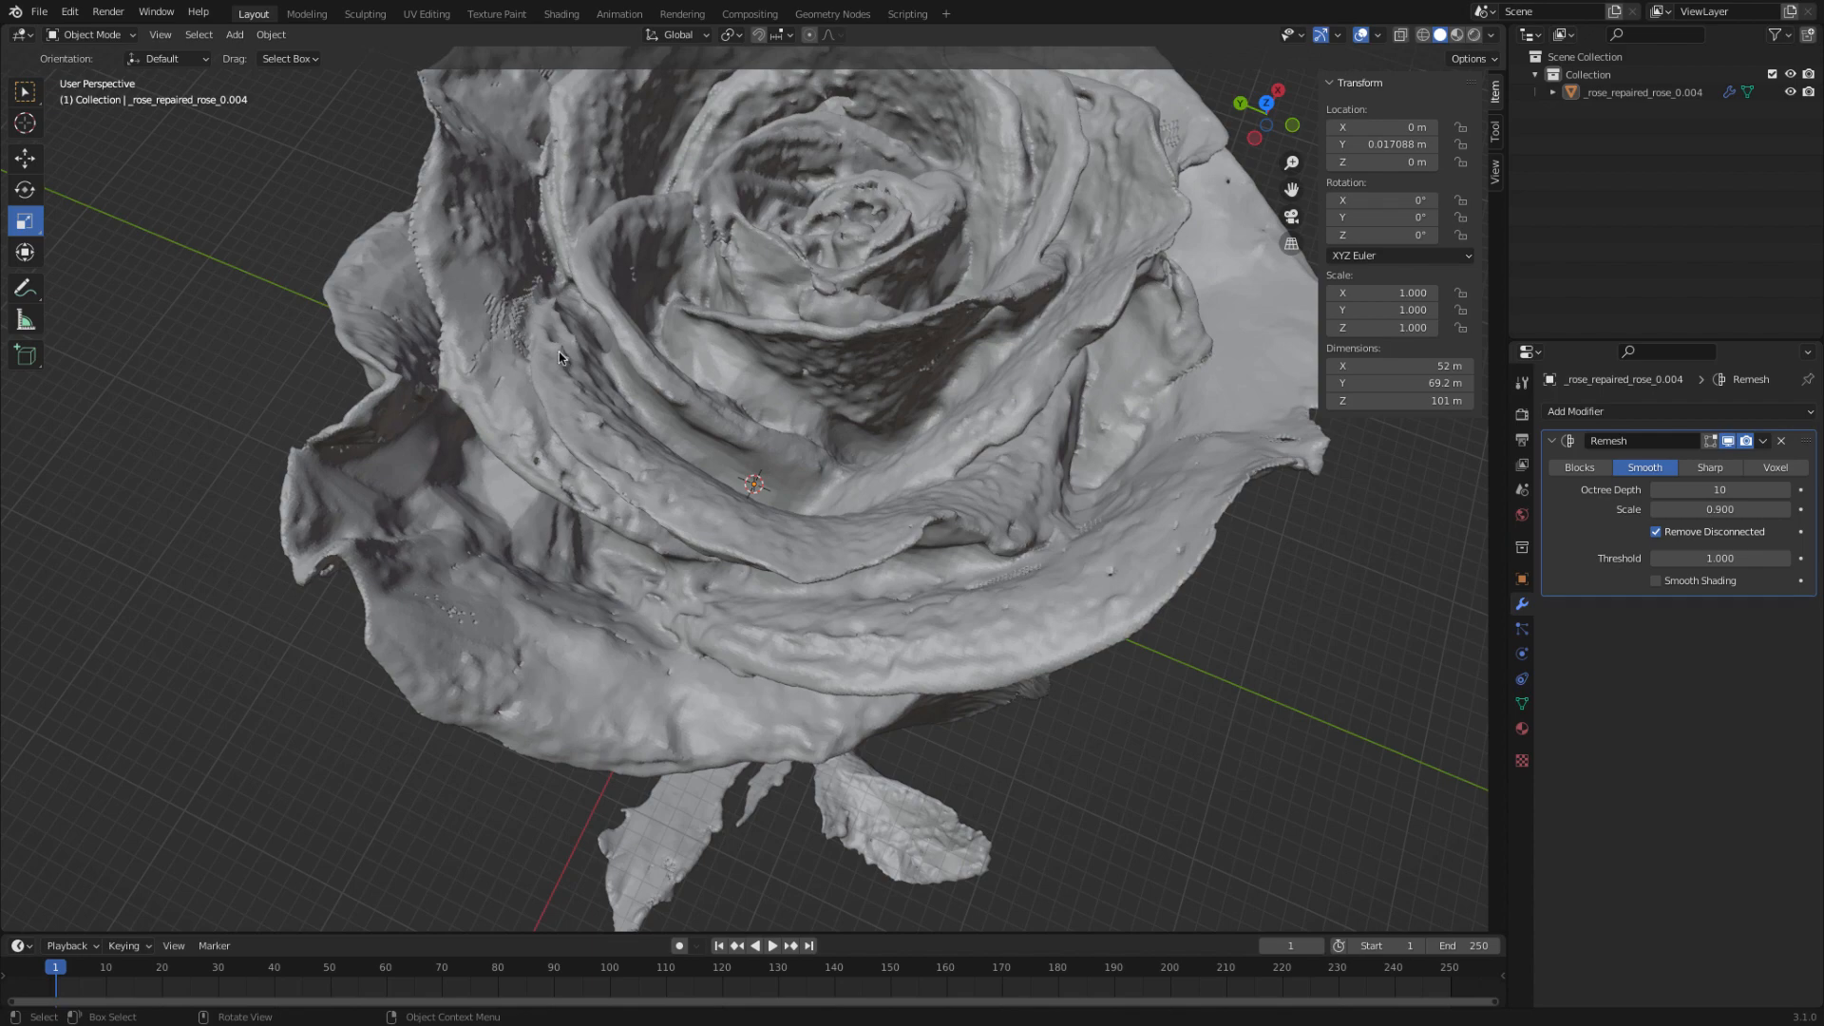
scroll(560, 351, down, 6)
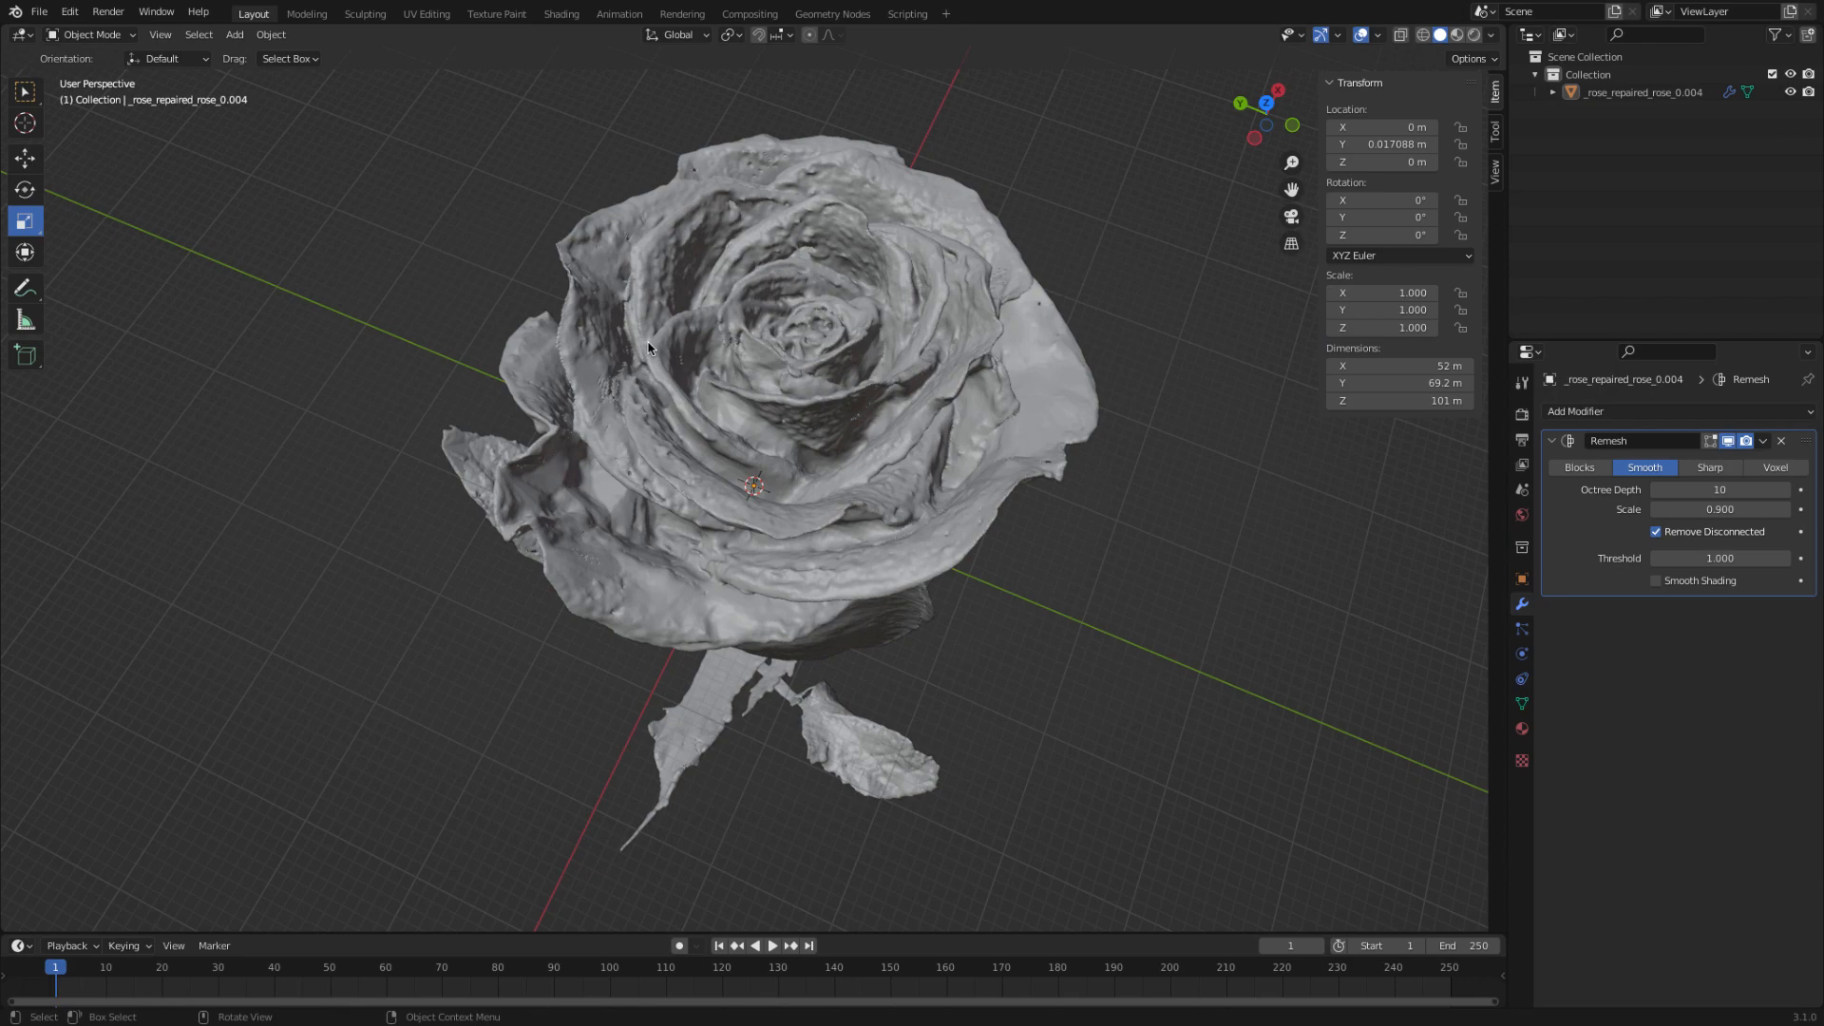
middle_drag(560, 352, 743, 388)
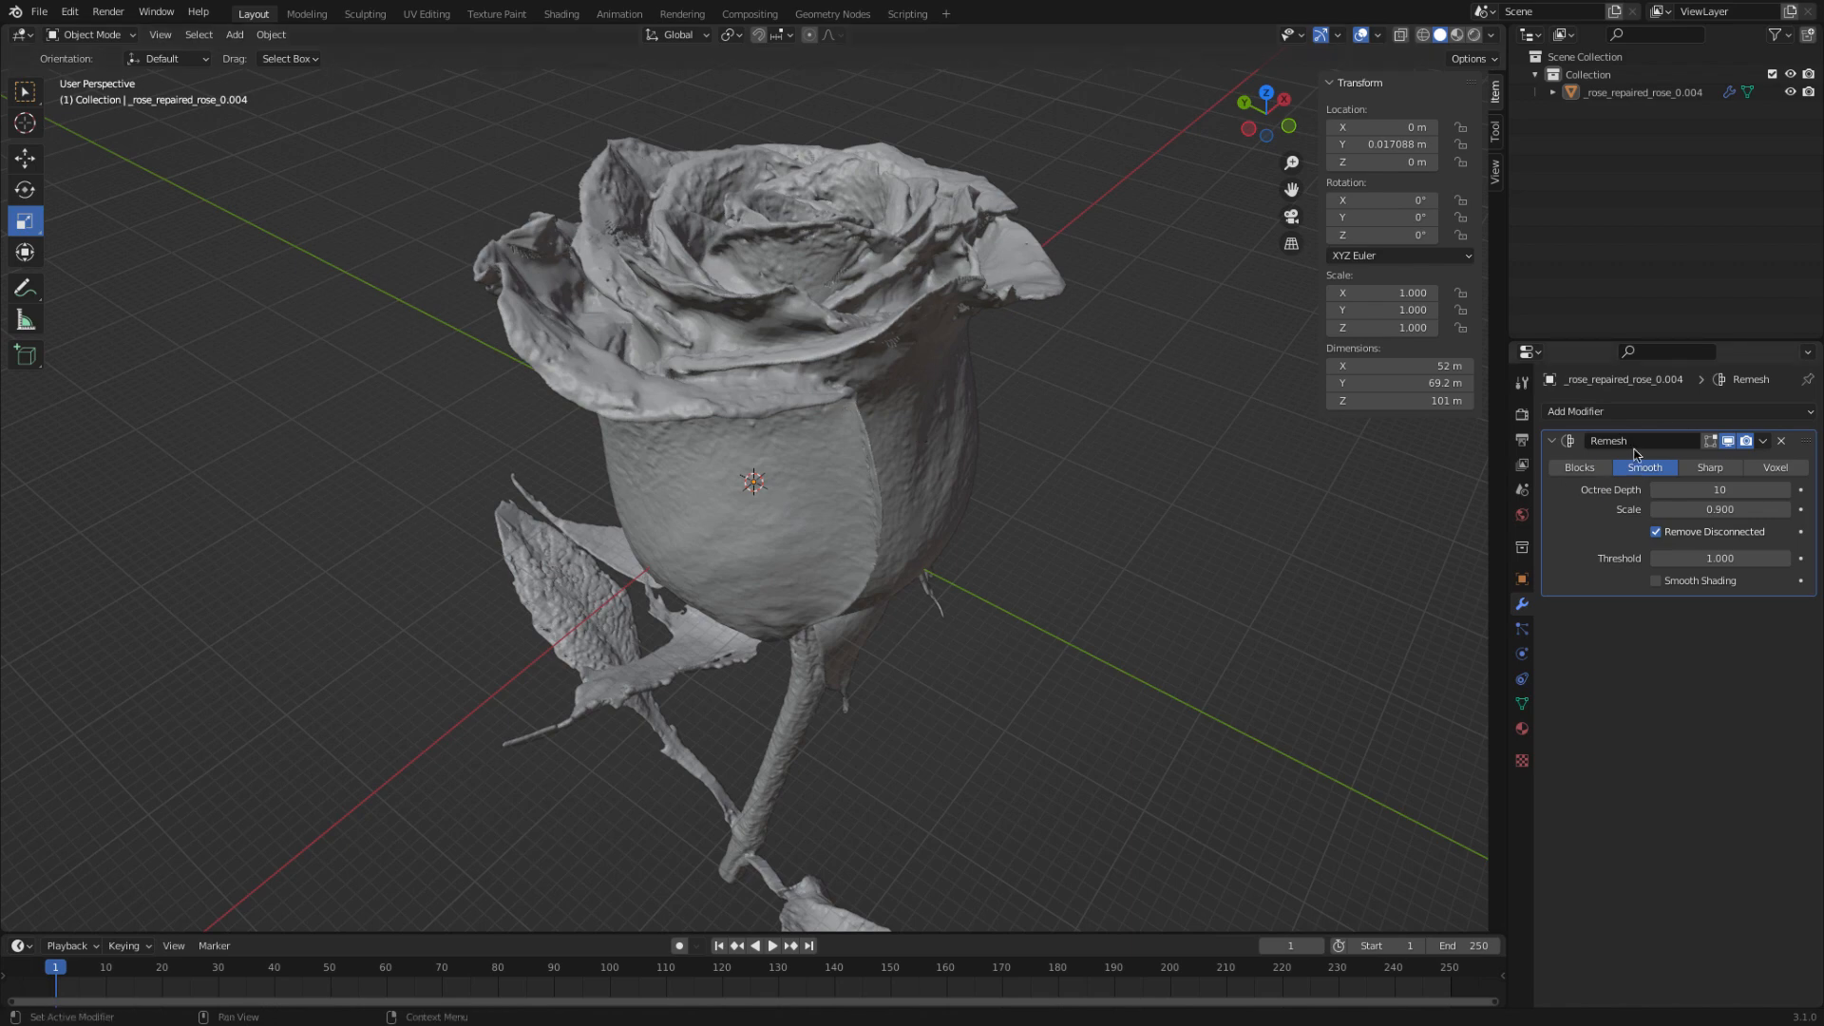
click(1763, 441)
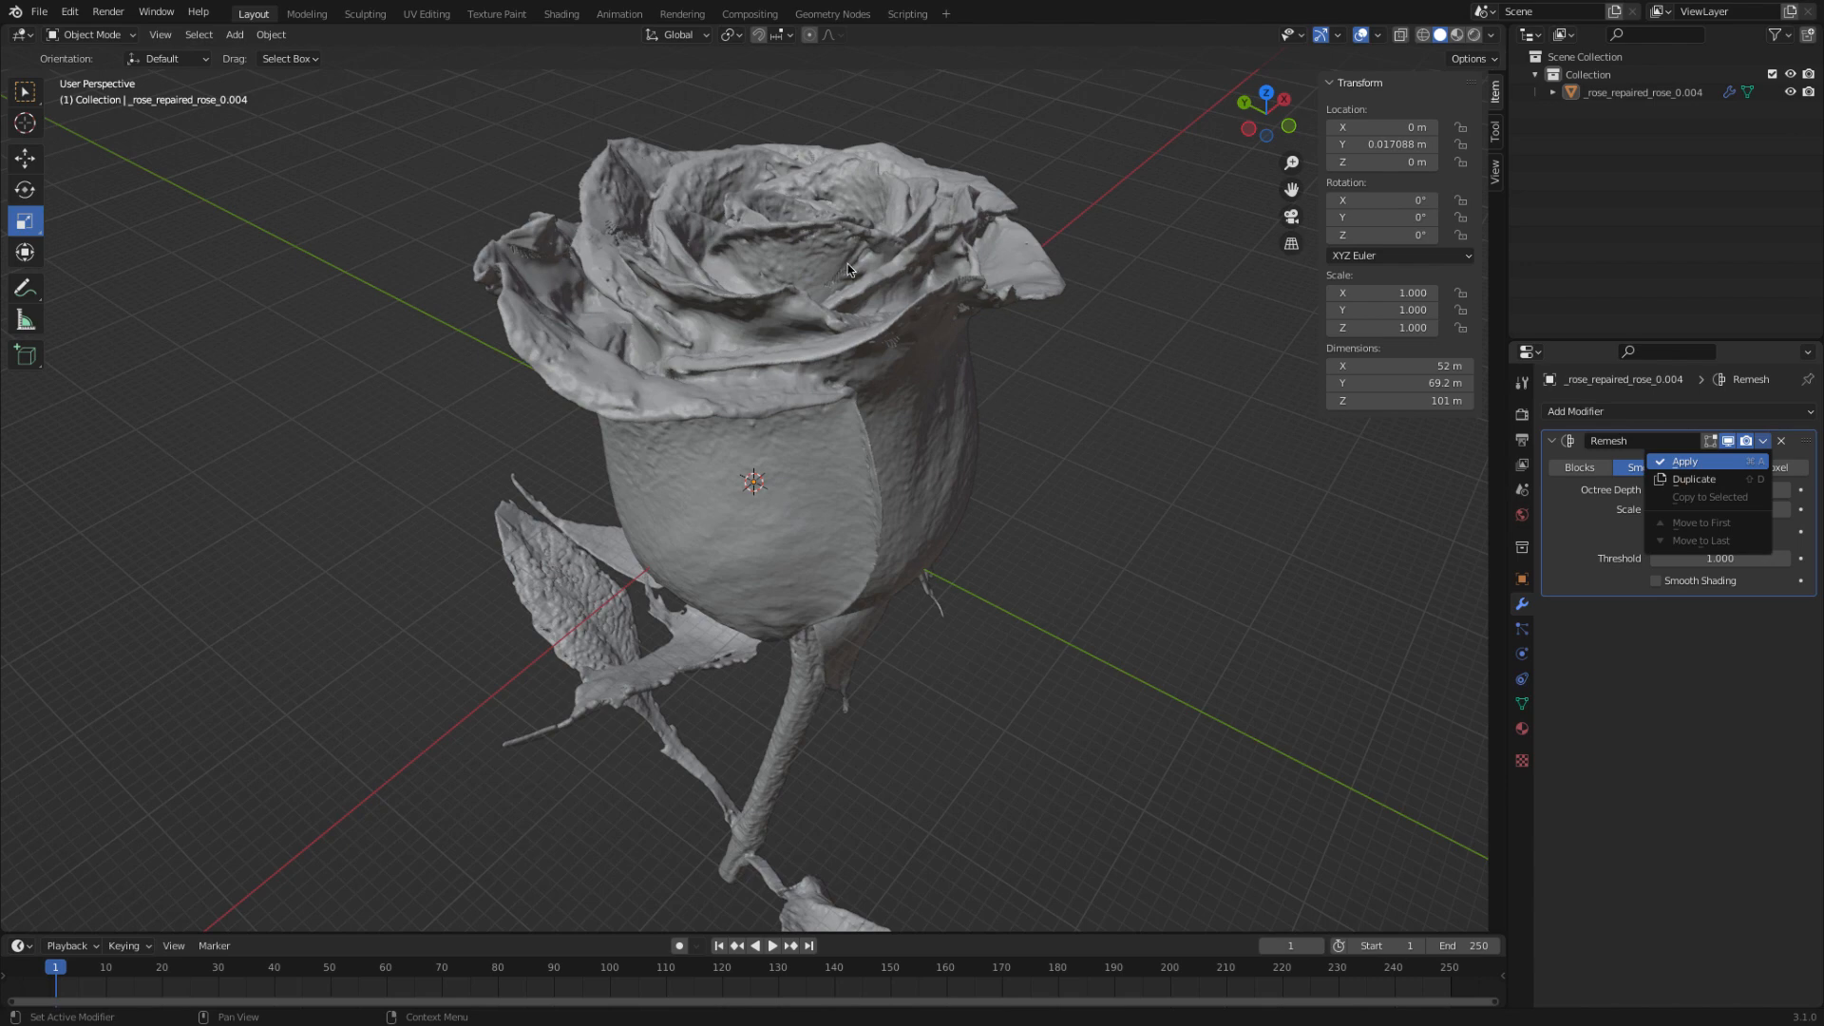
key(Return)
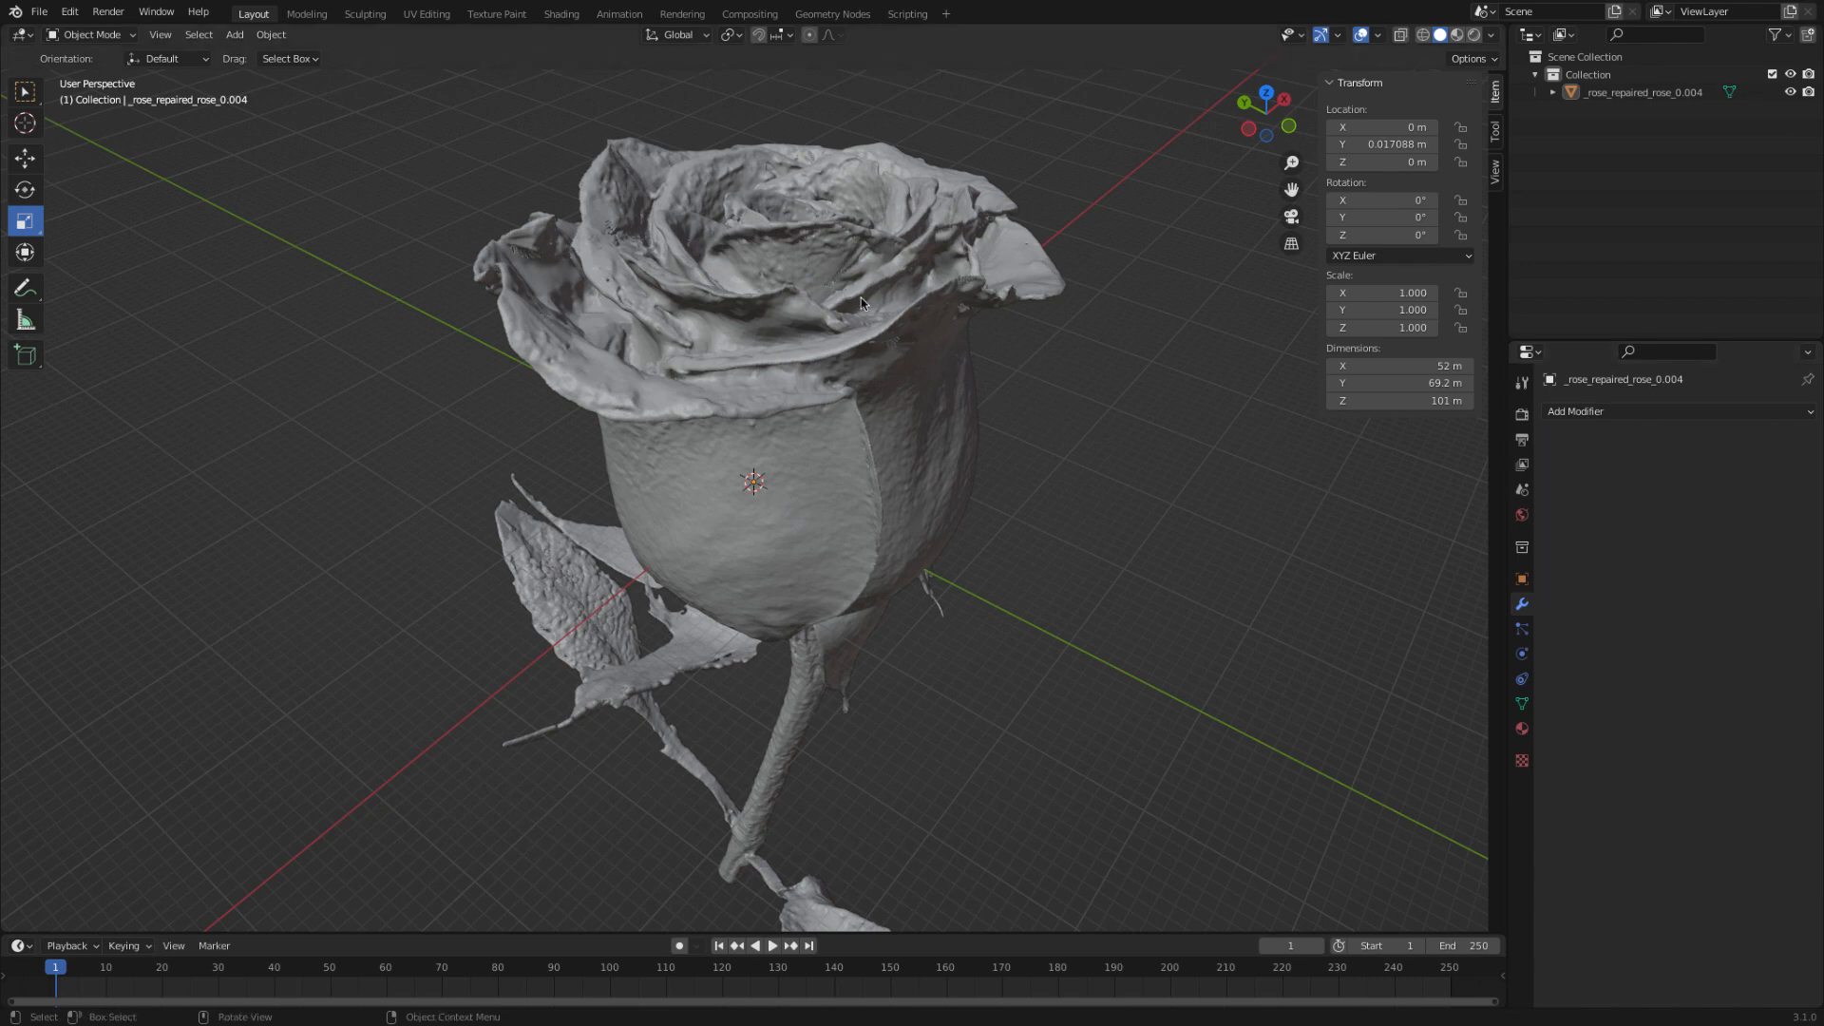
click(1580, 415)
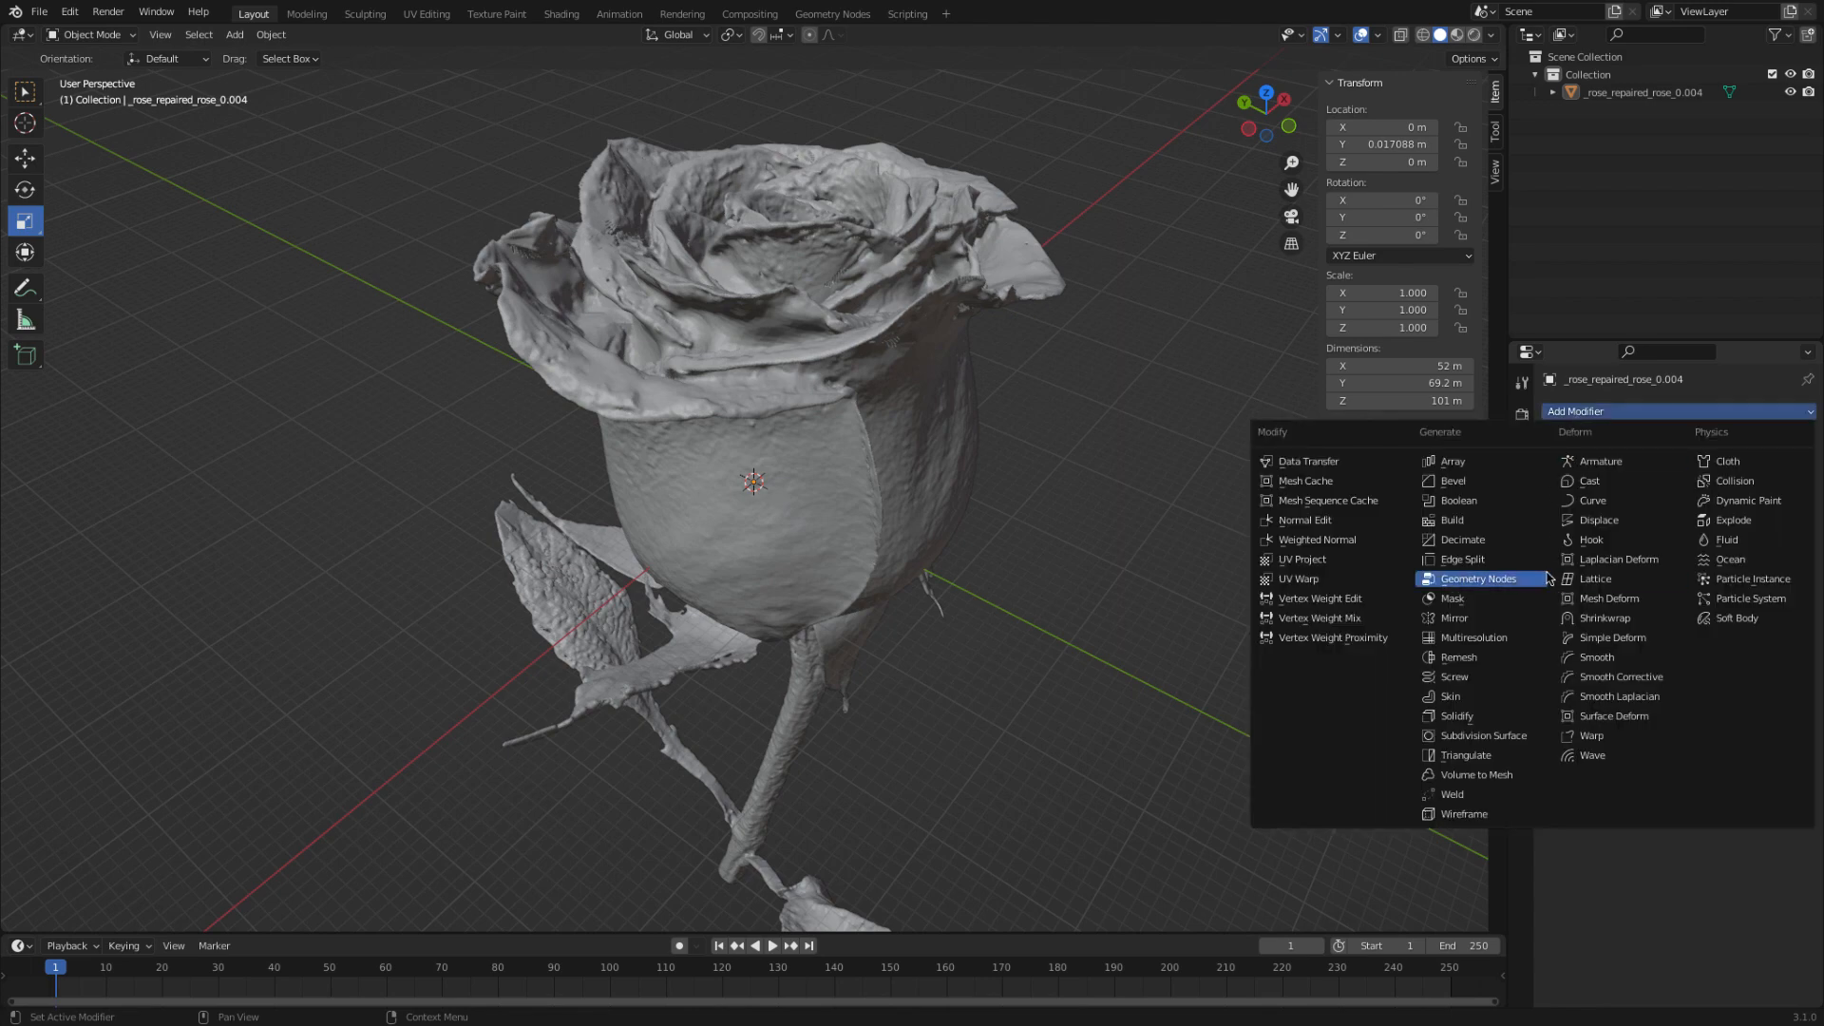
click(1507, 546)
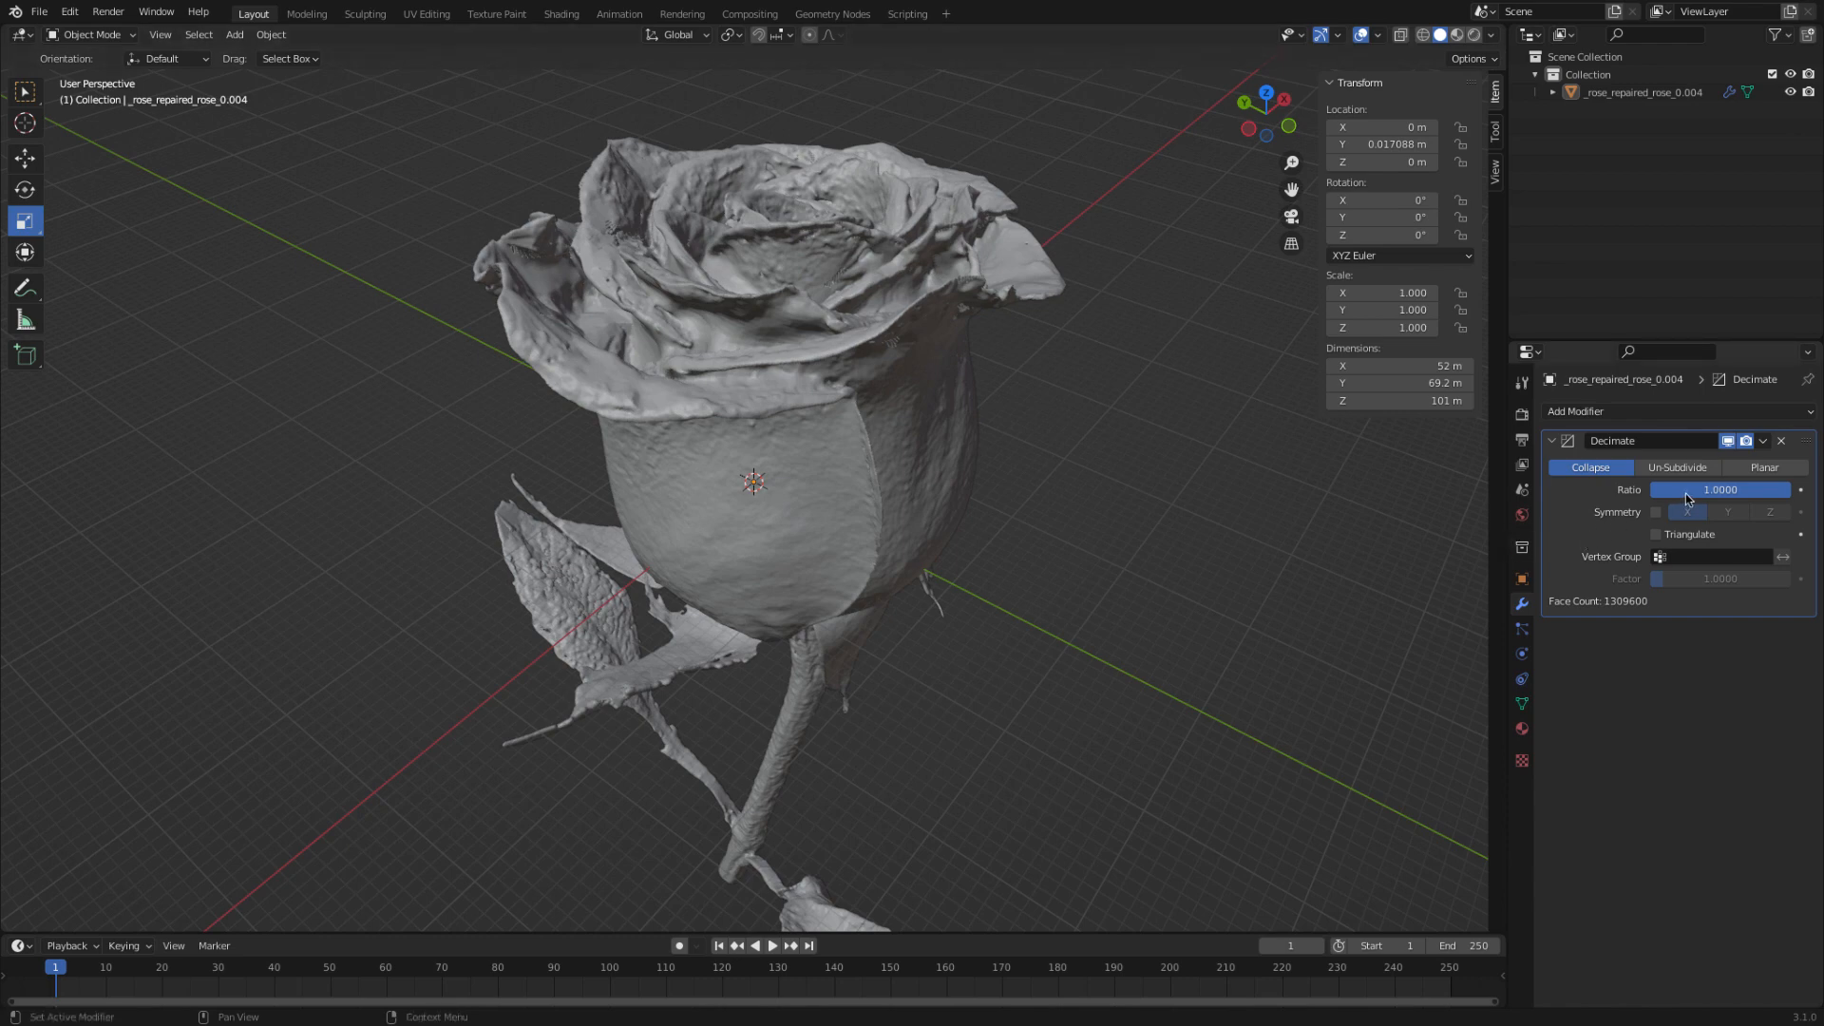
- Turn on the rose's wireframe viewport display and examine the remeshed topology on the bud up close
click(1521, 578)
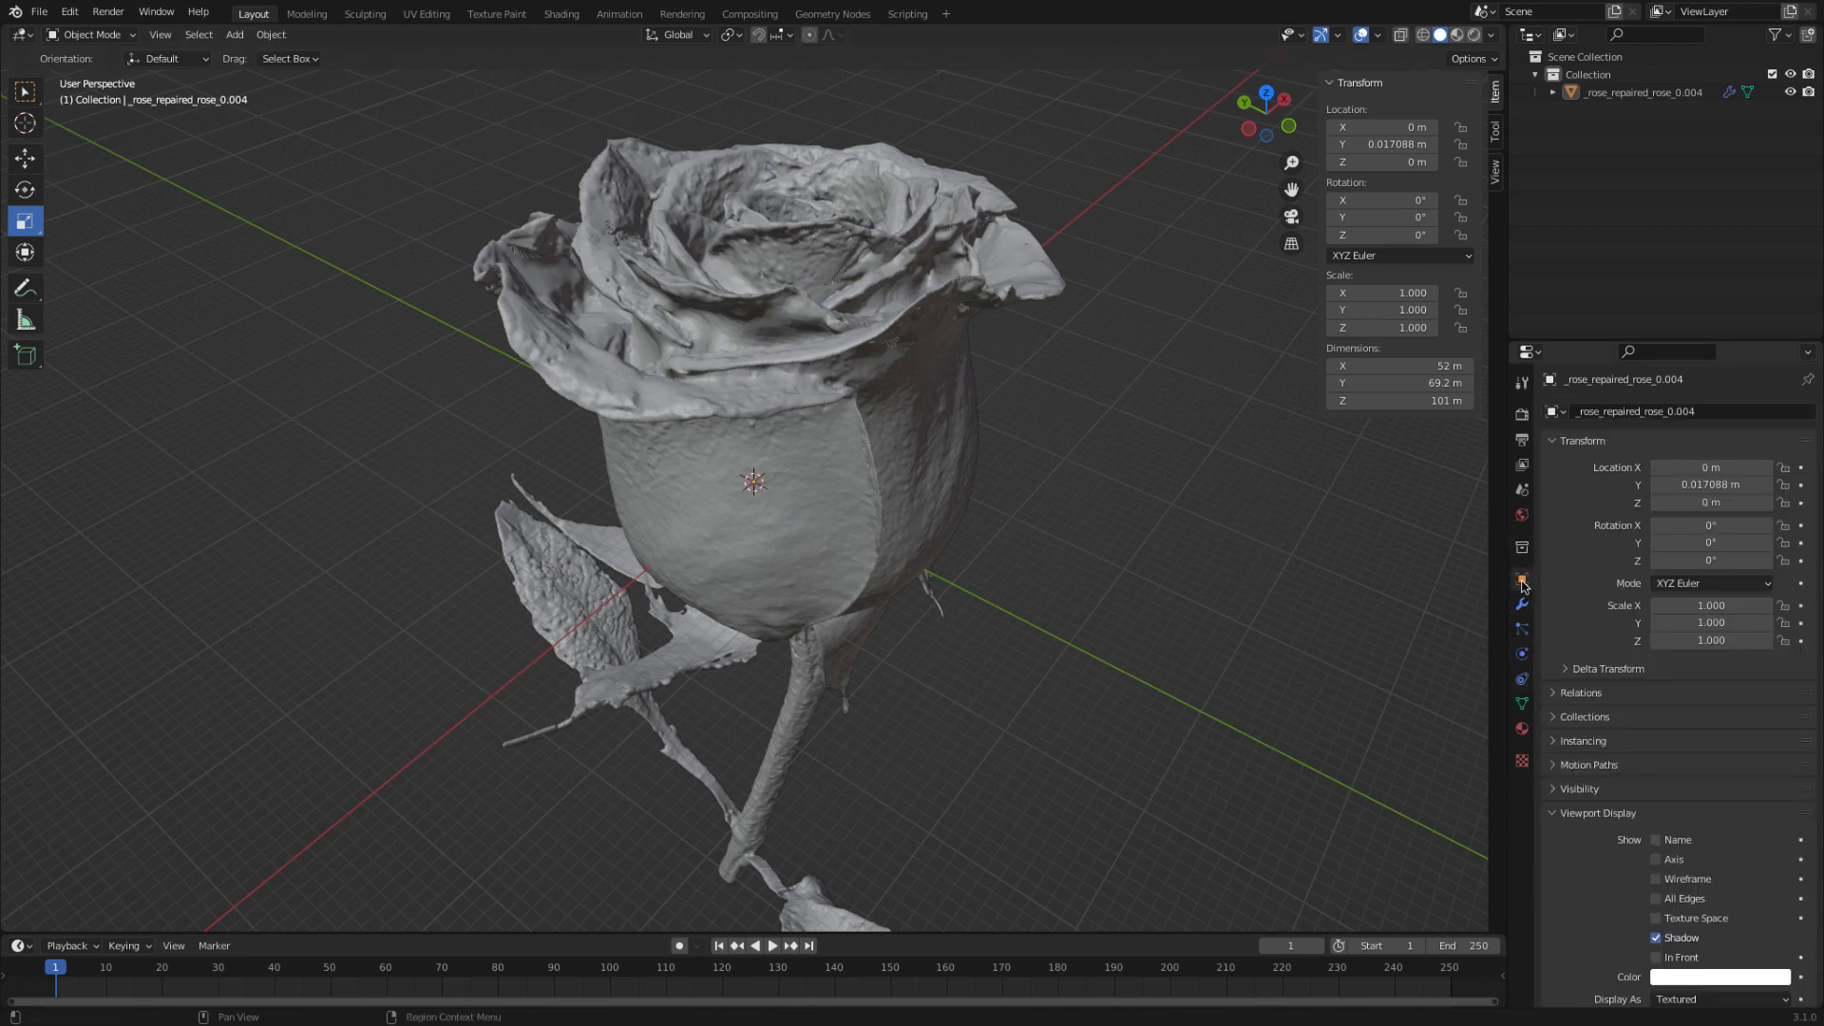
click(1655, 880)
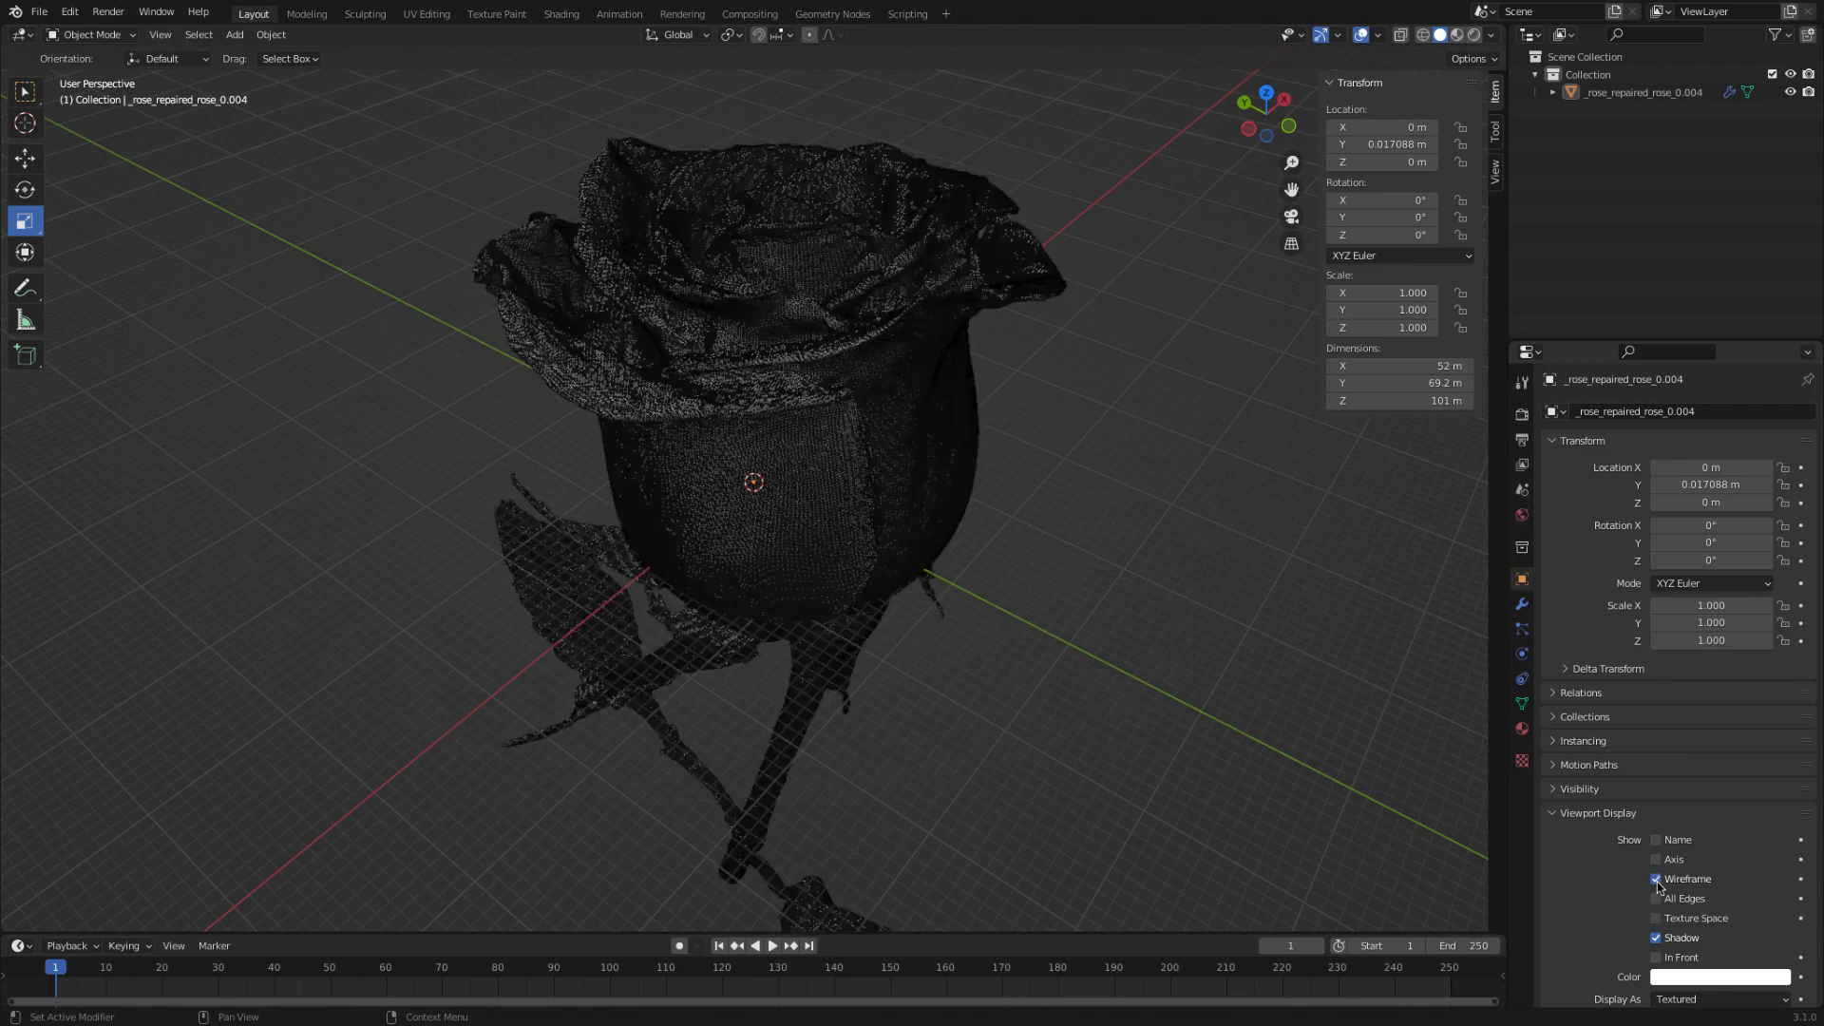
scroll(941, 584, up, 10)
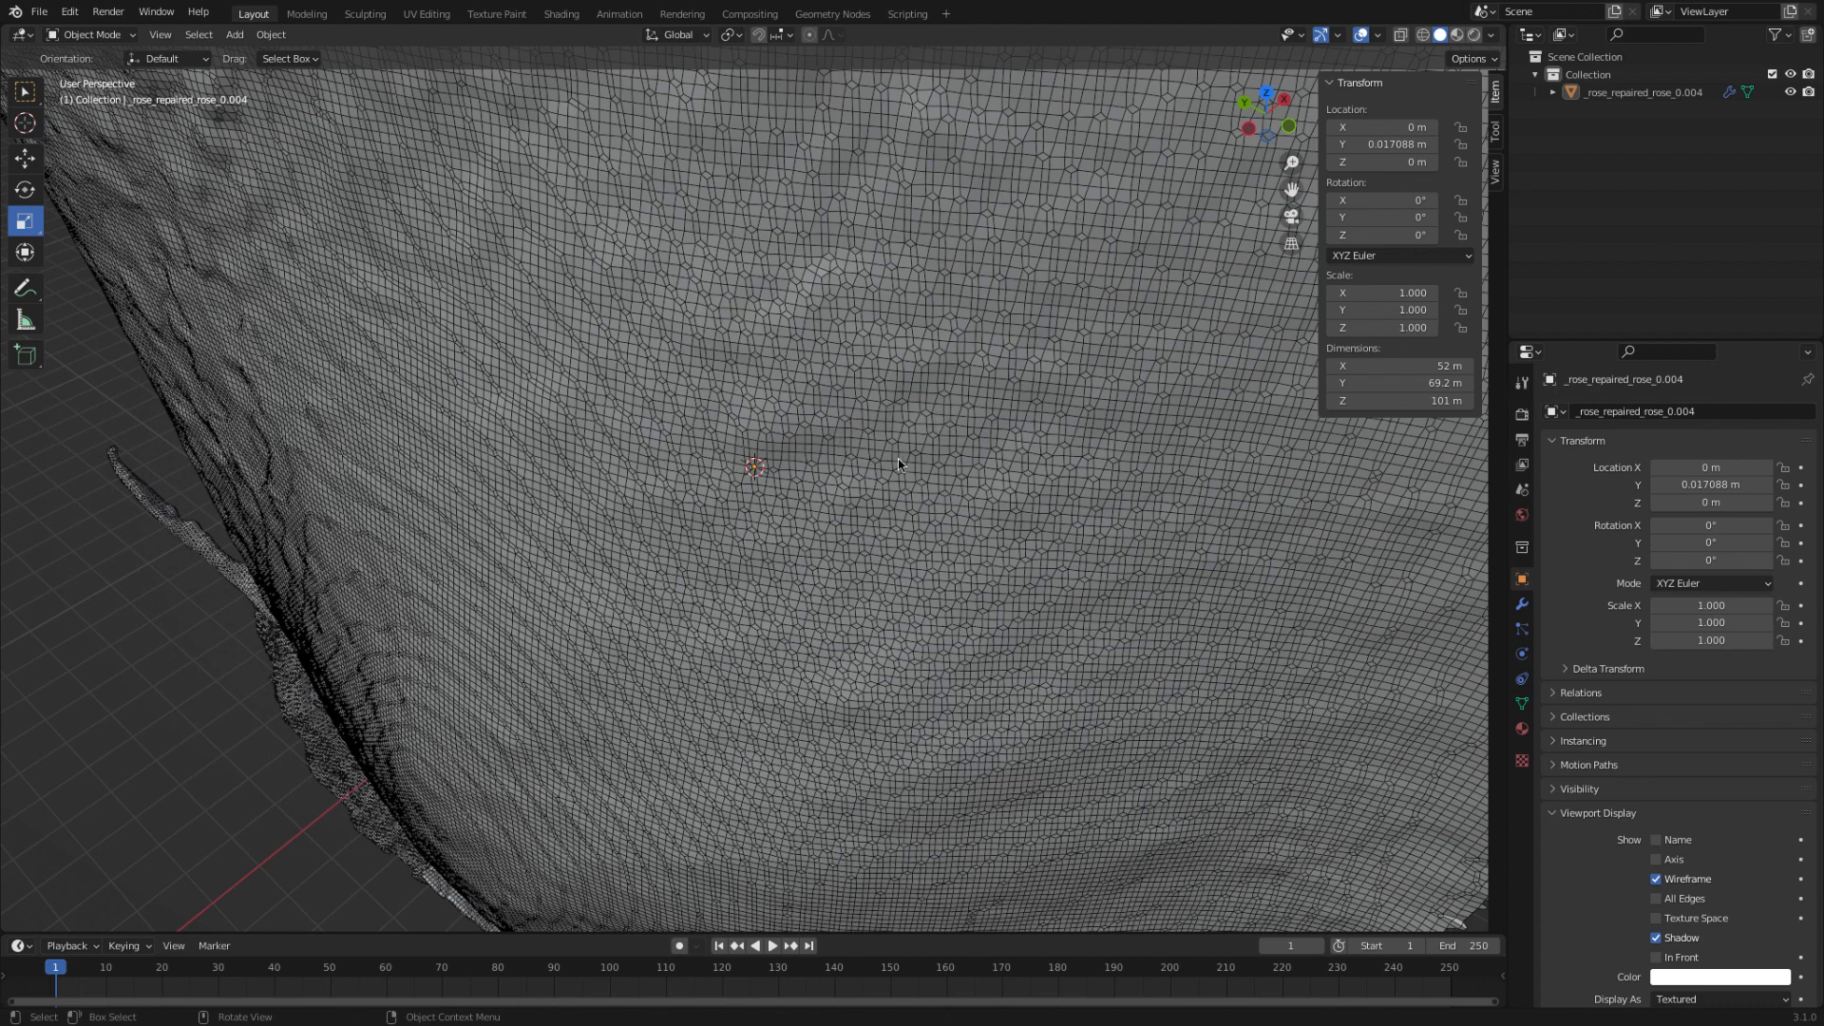
scroll(976, 493, up, 6)
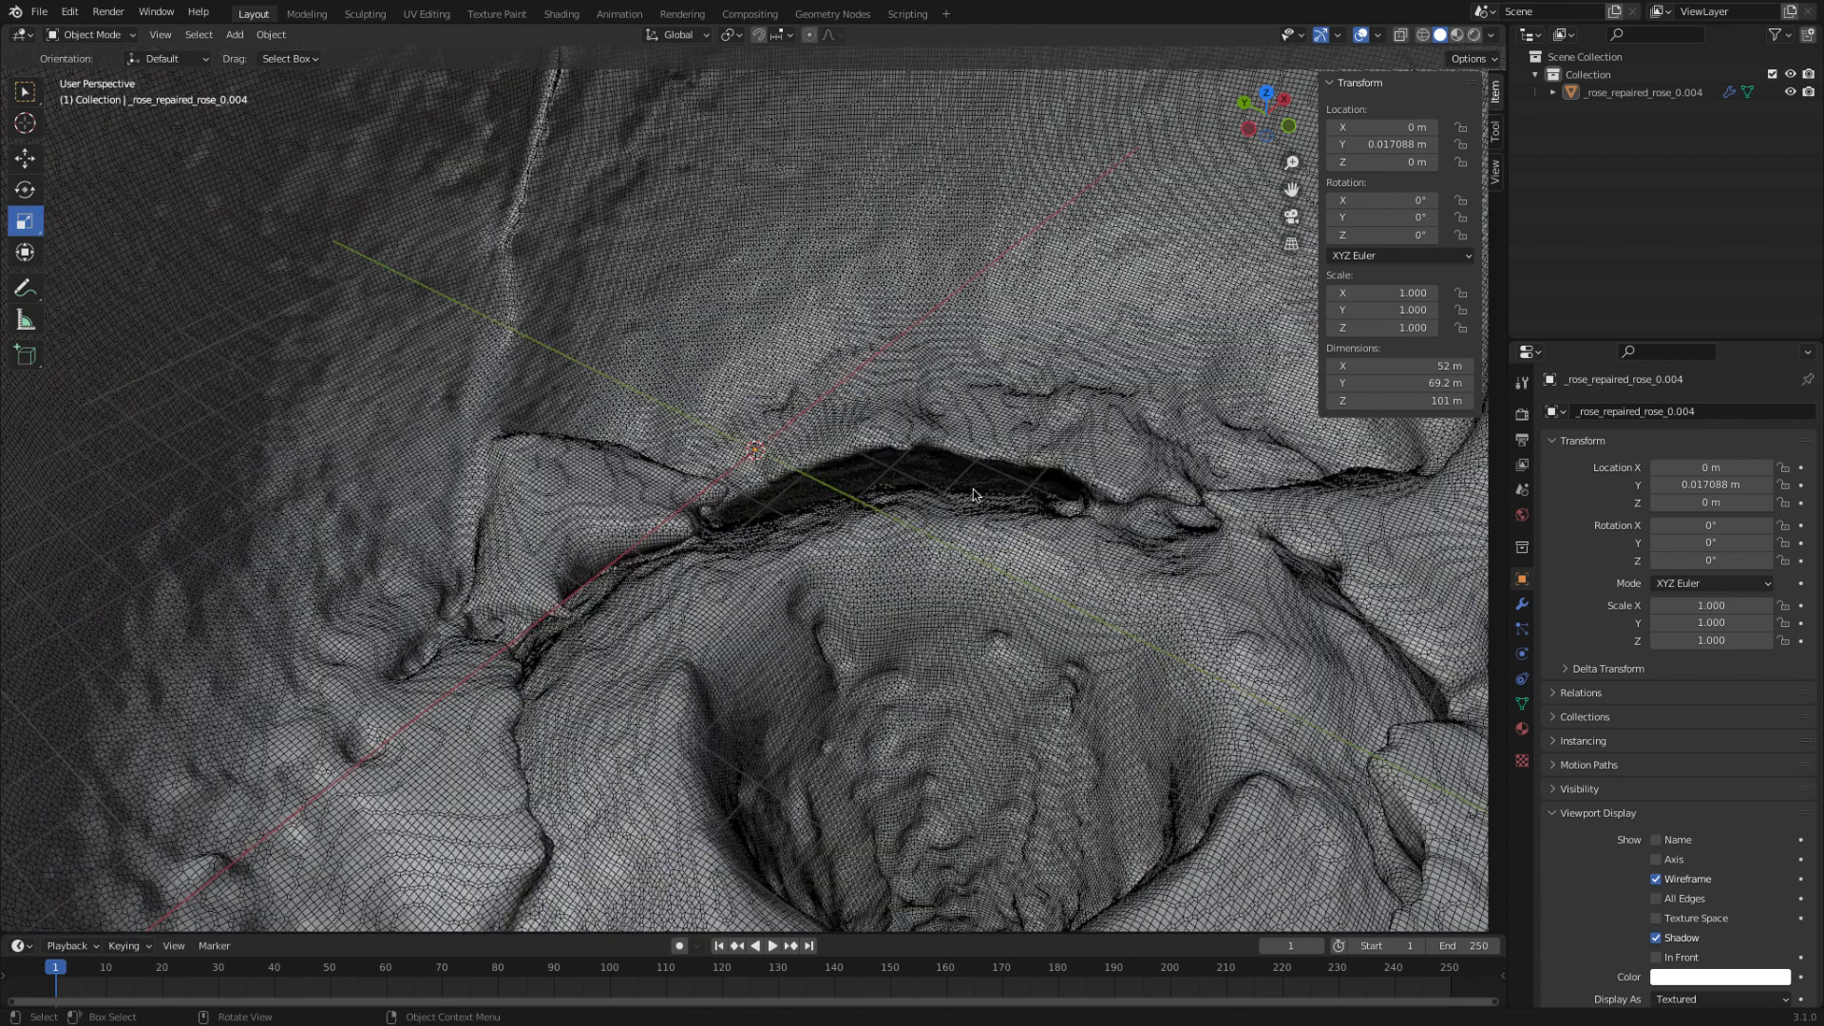
scroll(975, 493, down, 5)
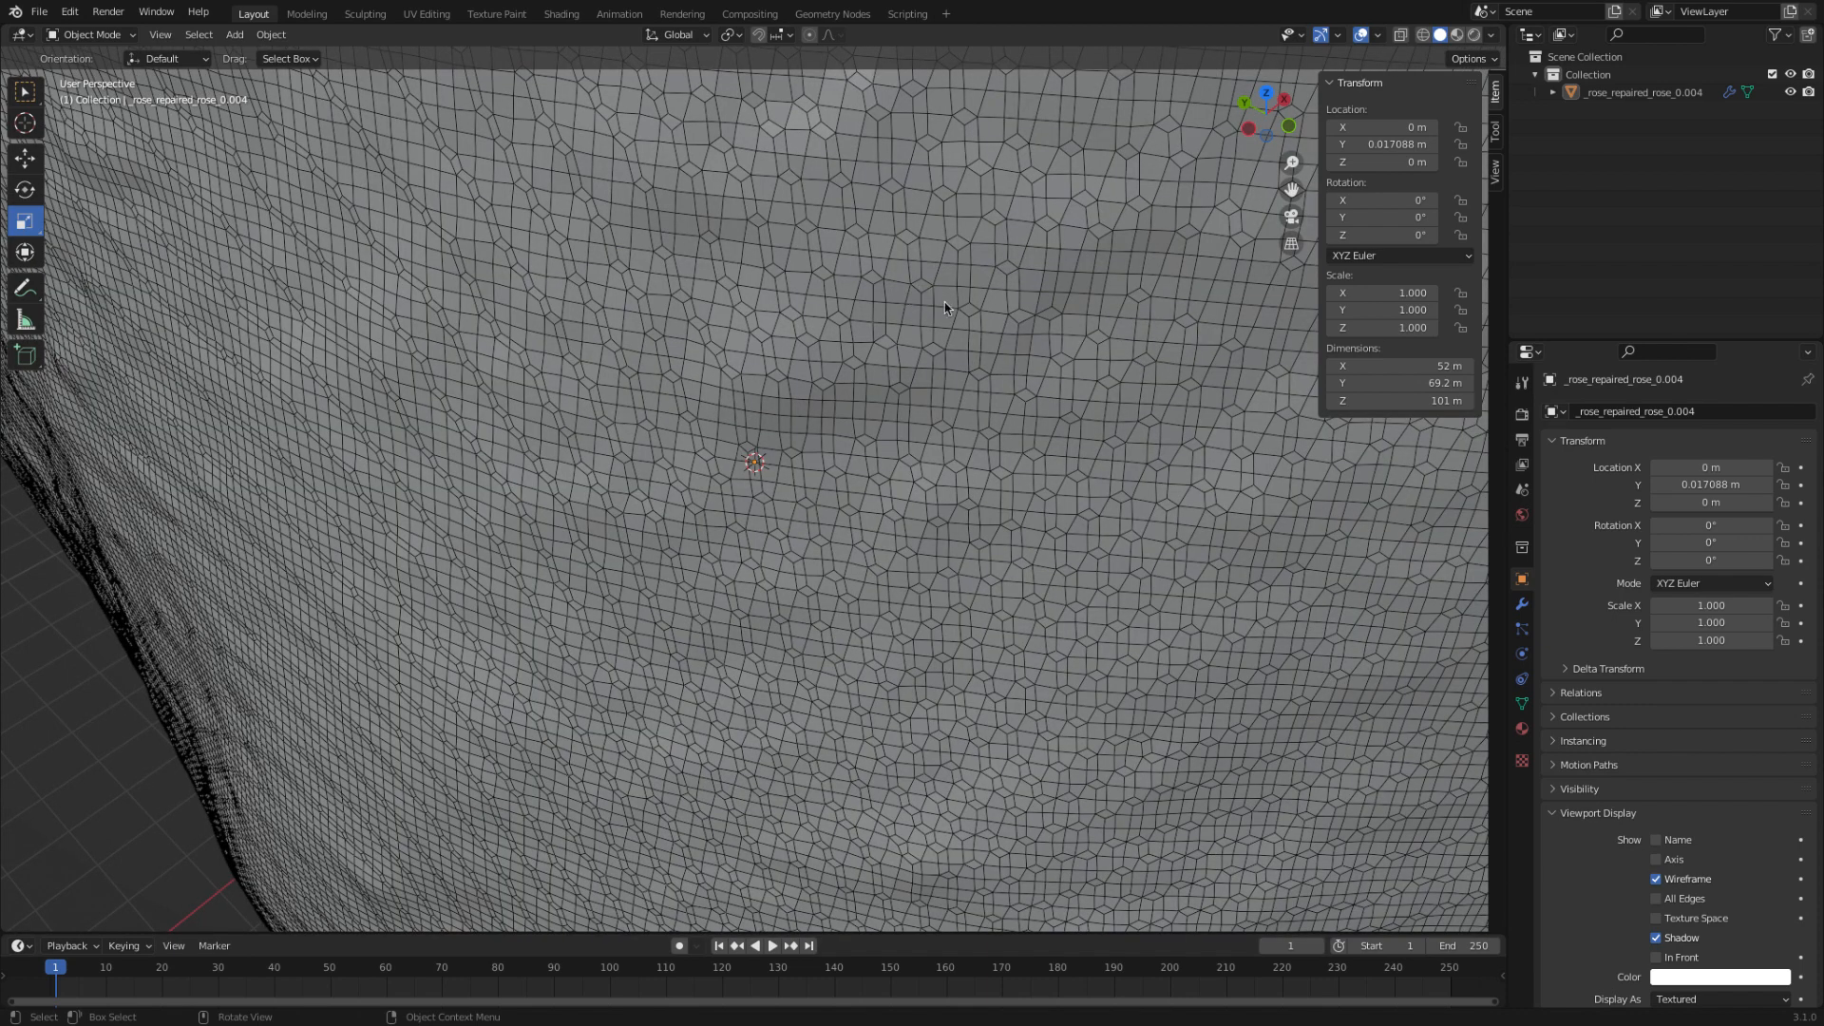
scroll(1030, 579, up, 5)
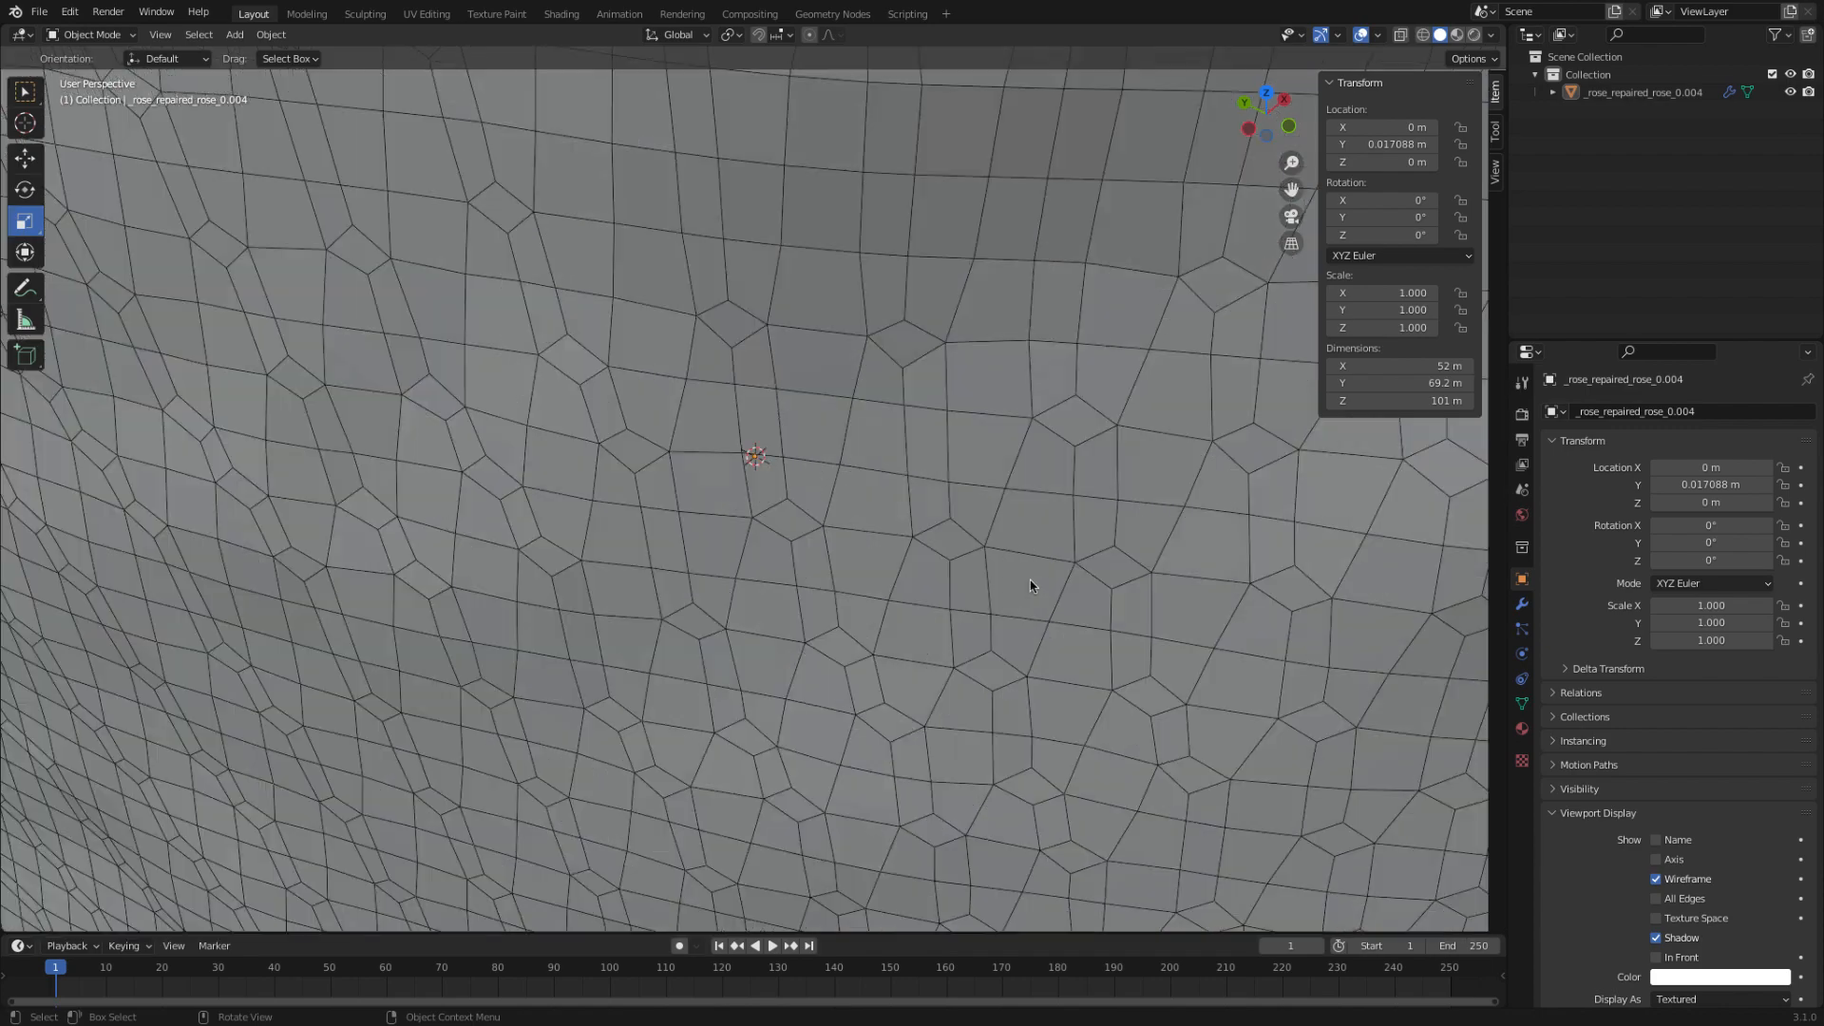
scroll(1030, 580, down, 2)
scroll(1030, 583, down, 3)
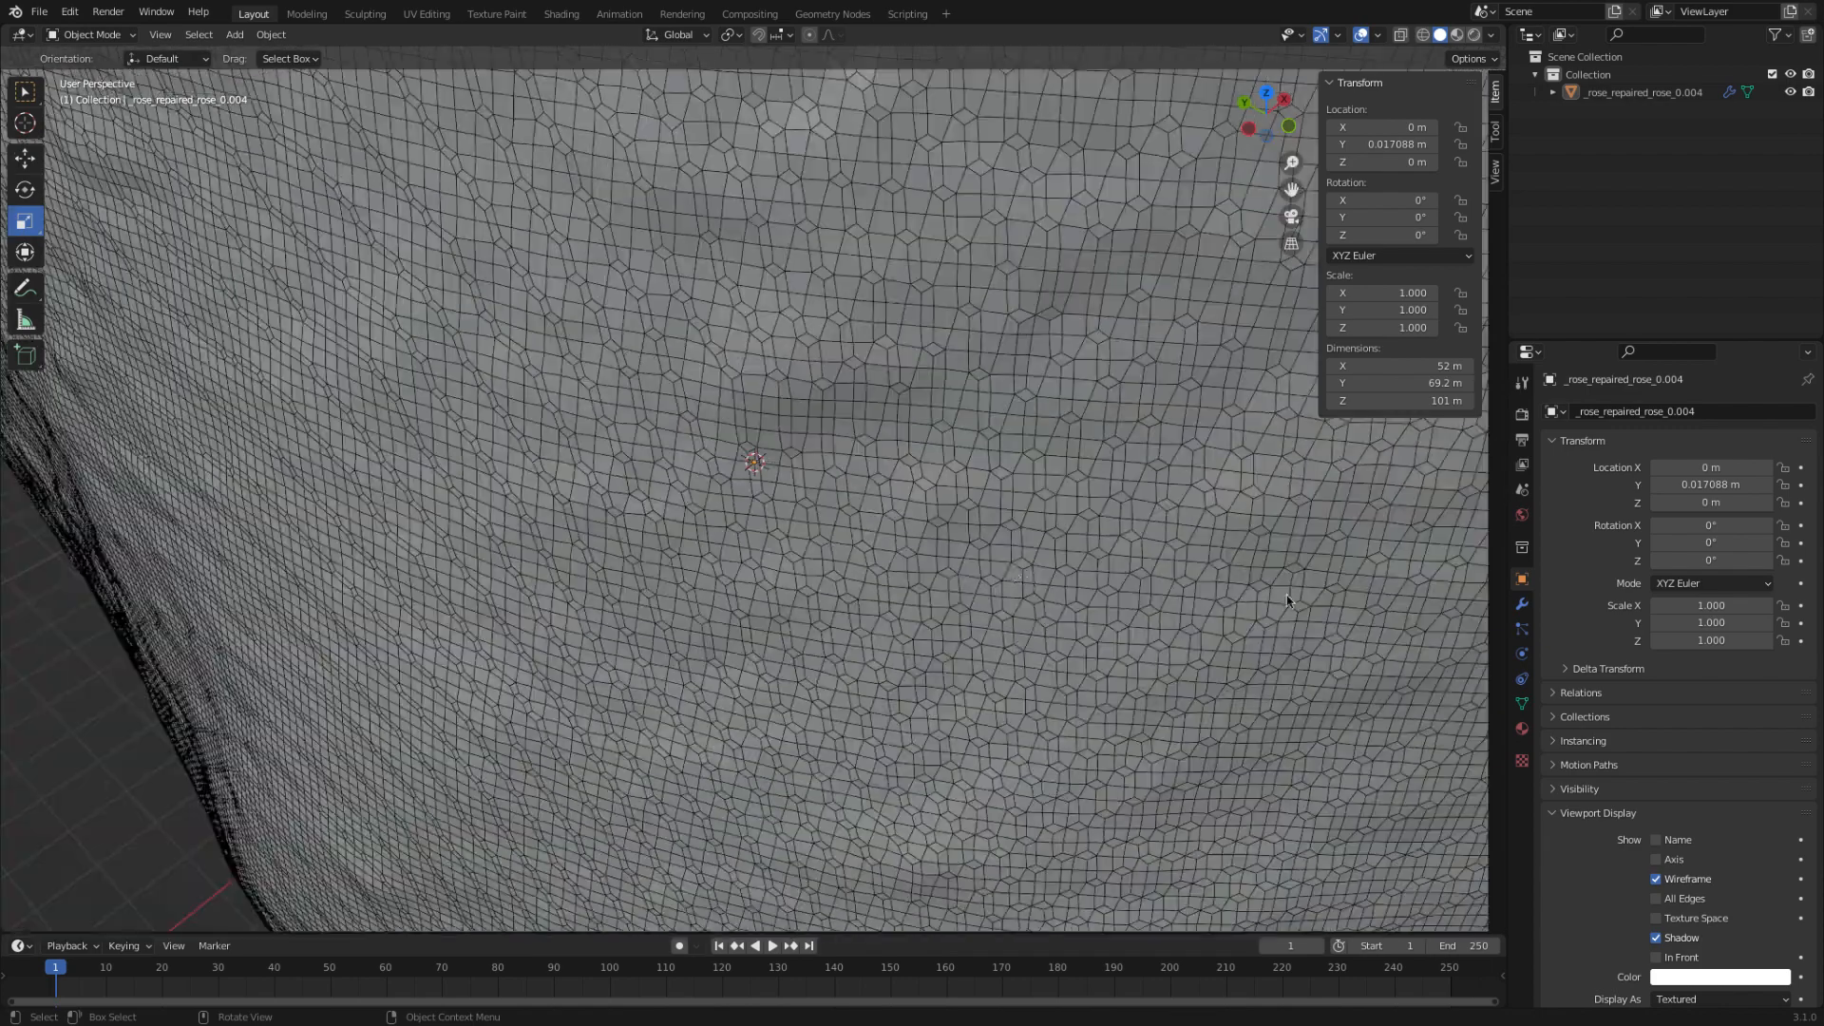
- Try to set the Decimate modifier's collapse ratio to 24 and to 25
click(1522, 605)
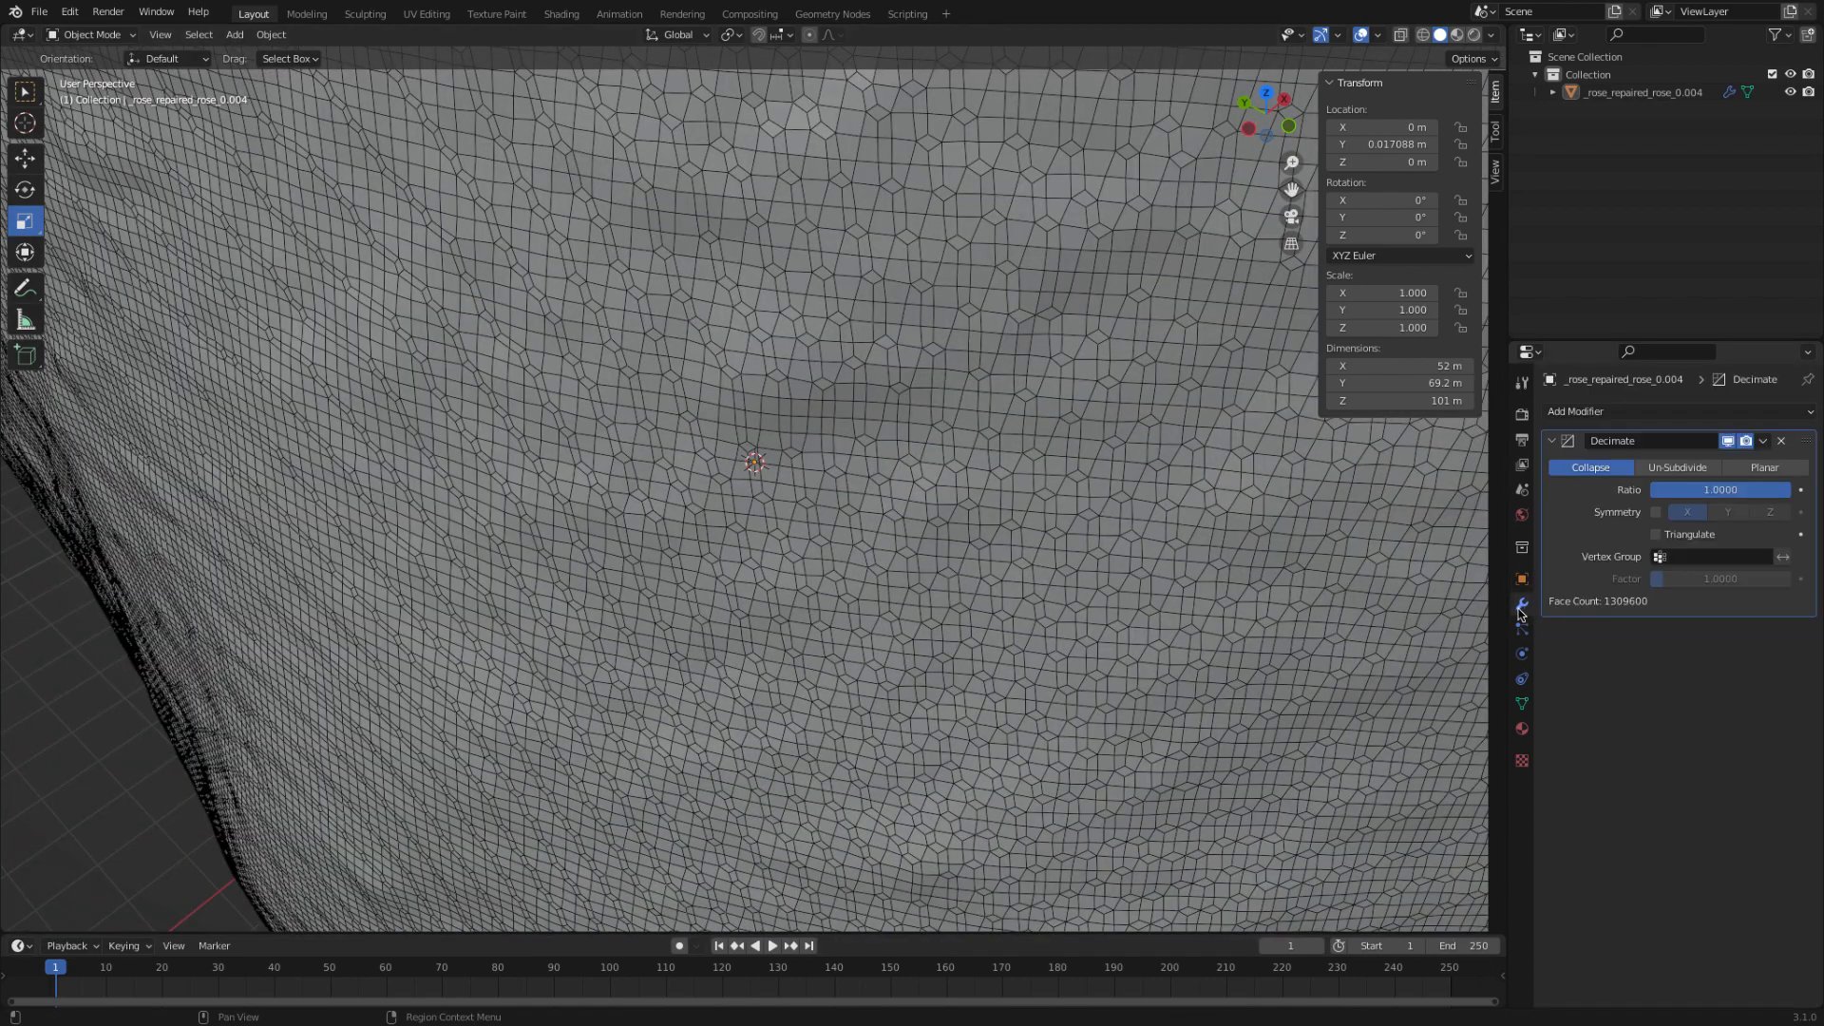
double_click(1709, 488)
text(24)
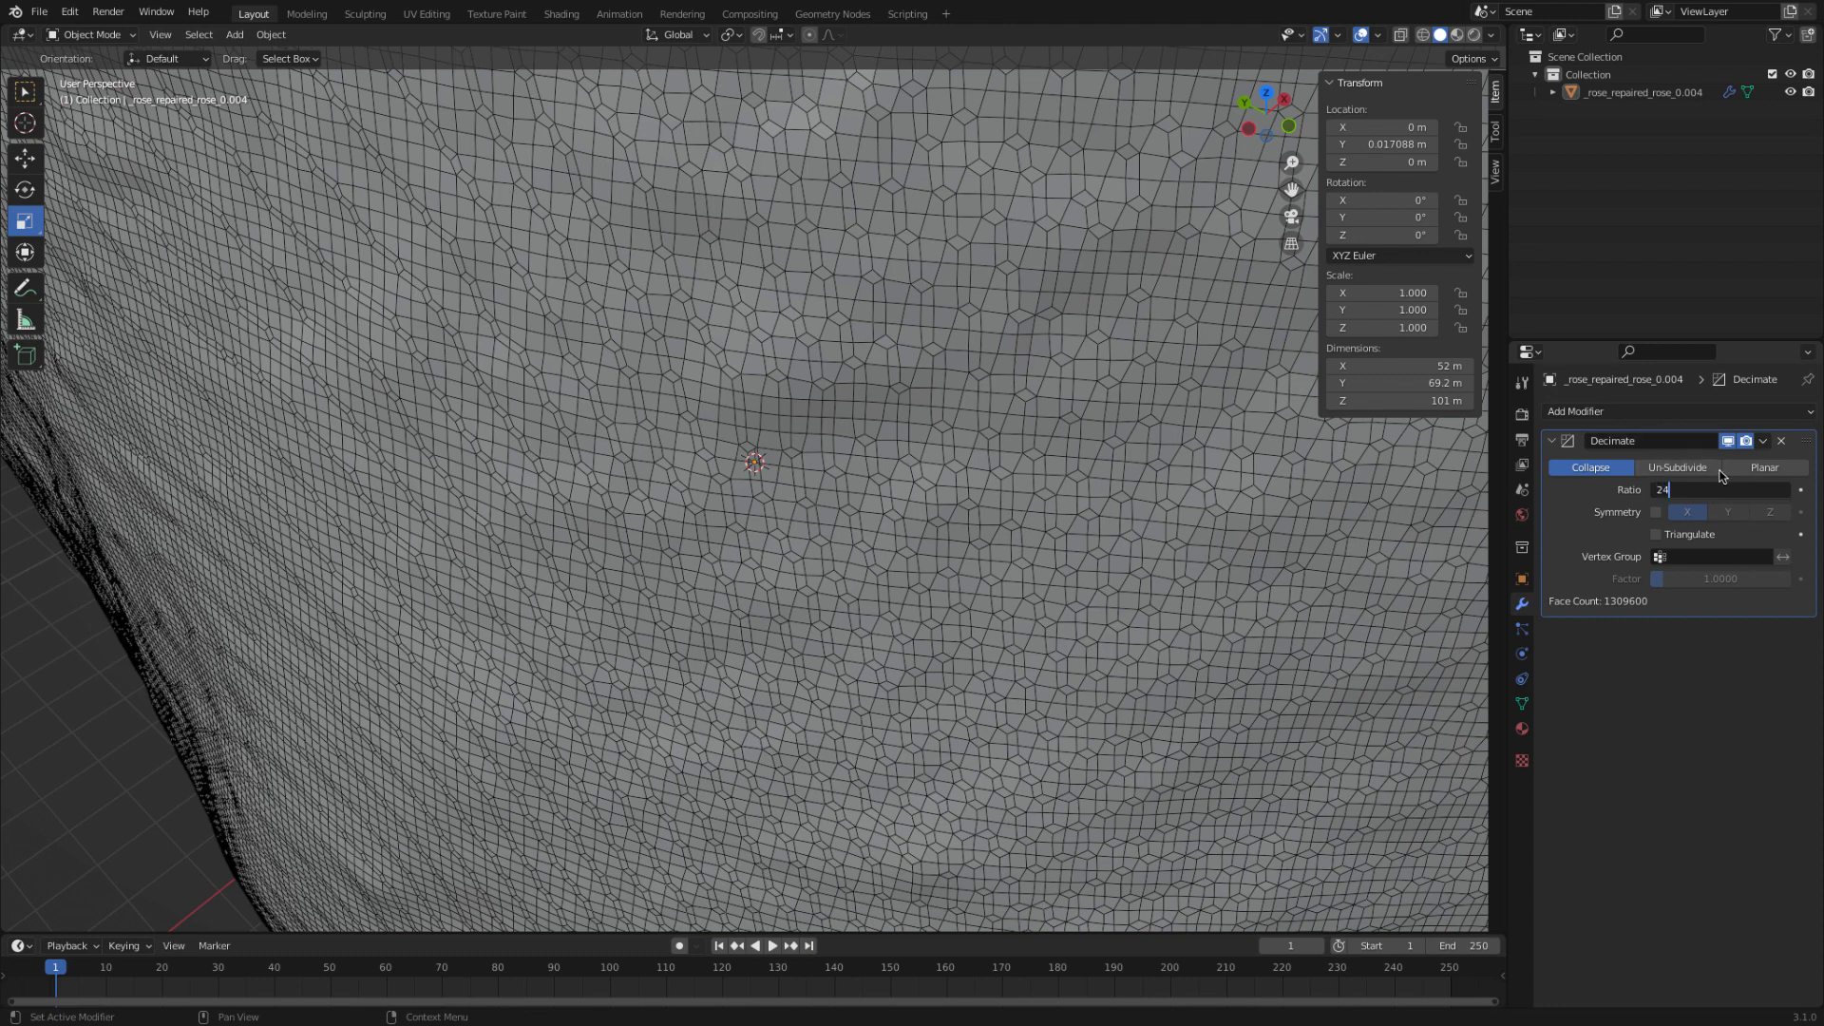
key(Return)
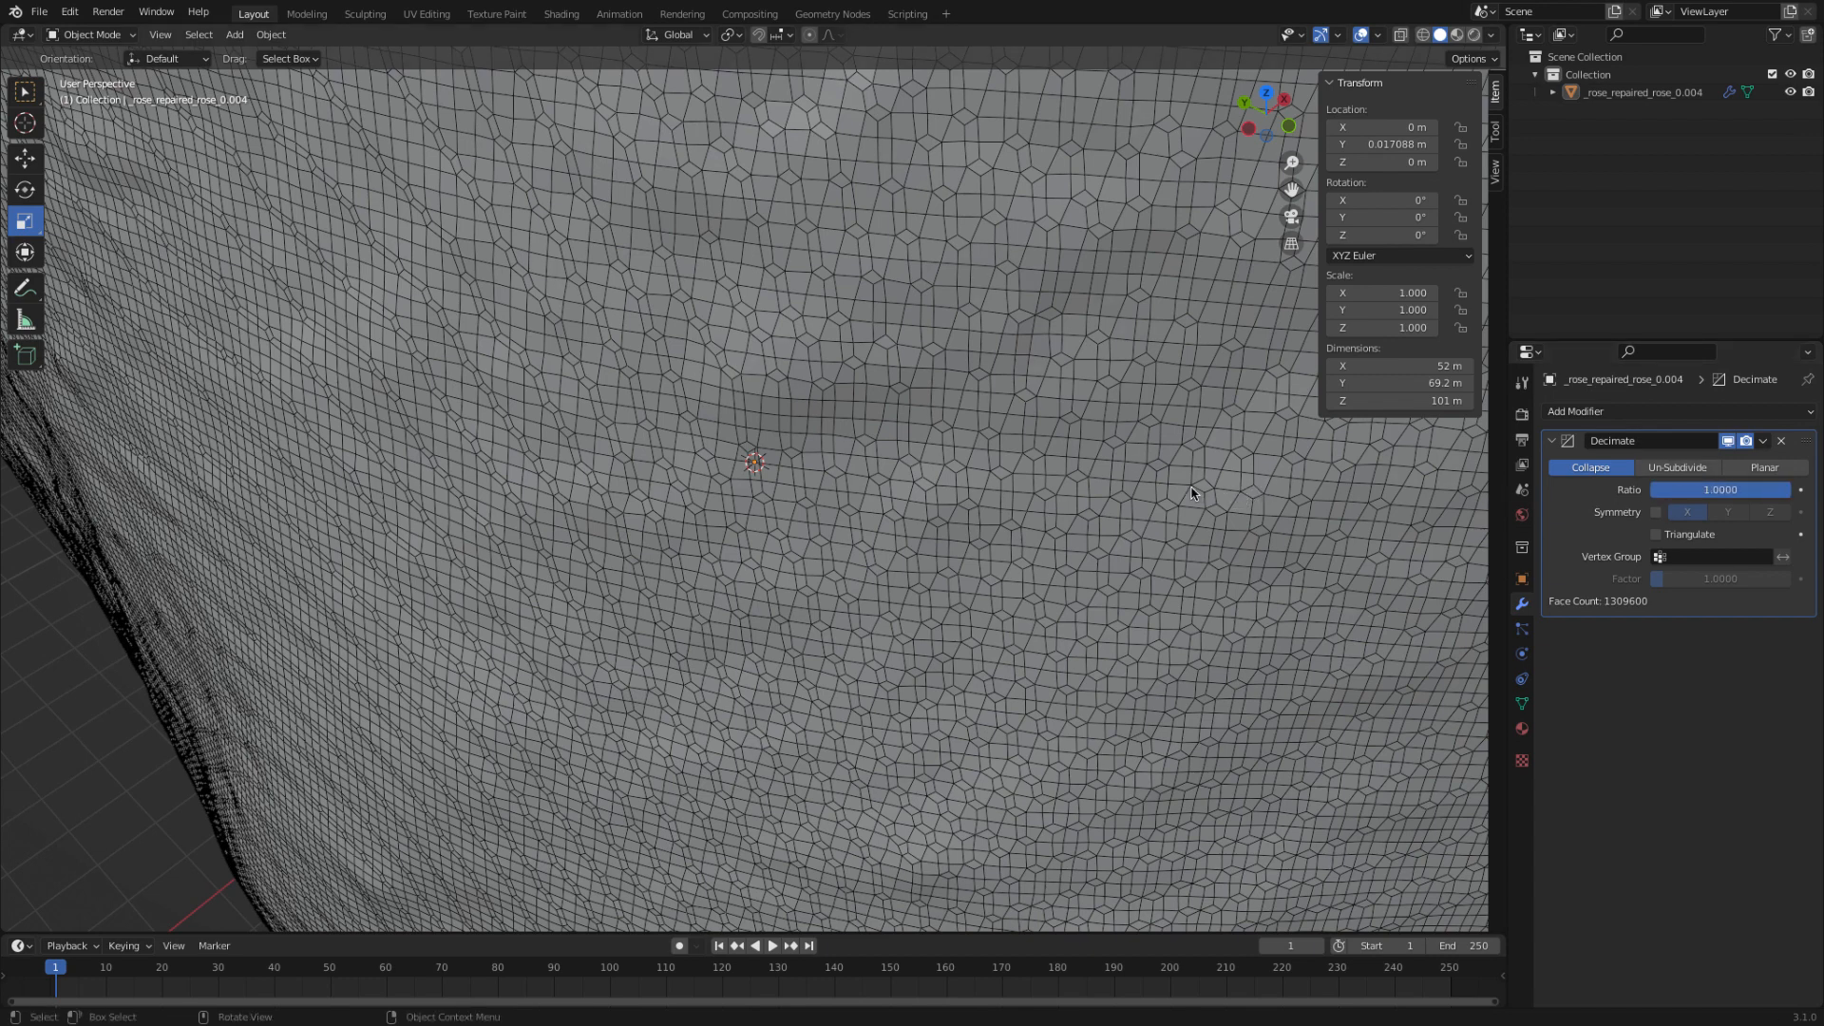
click(1698, 490)
text(25)
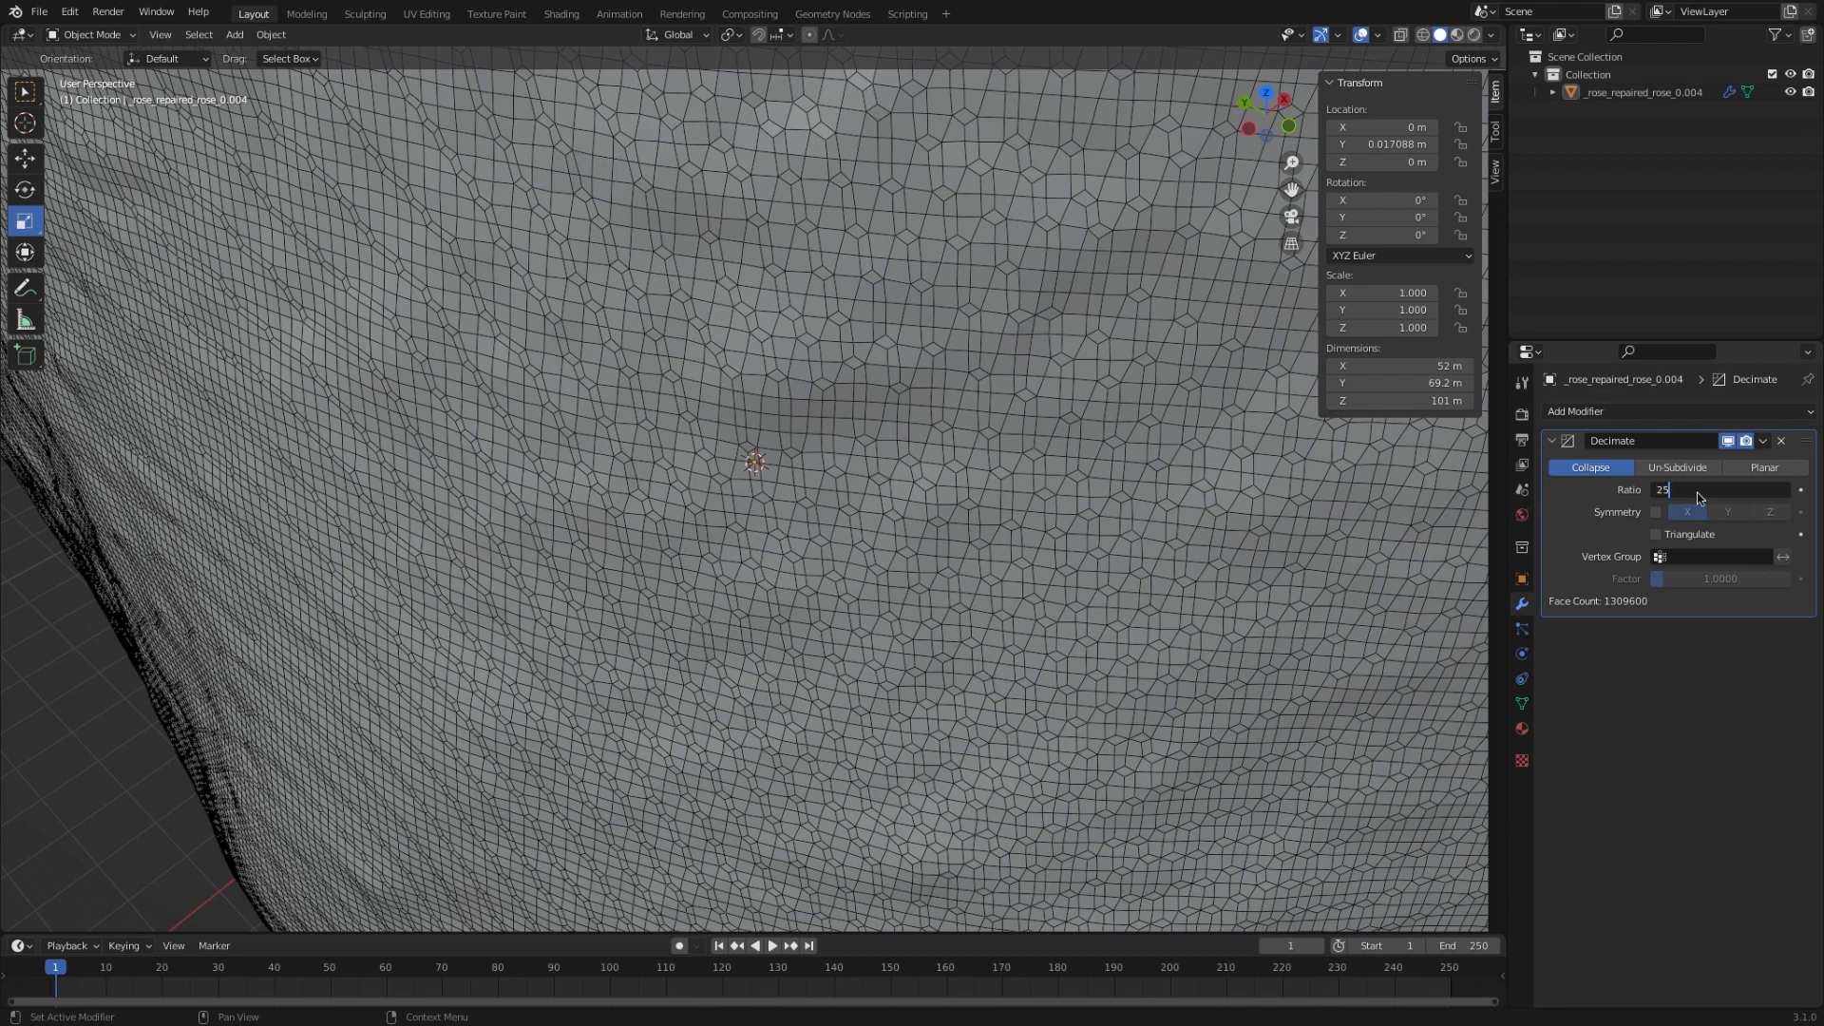
key(Return)
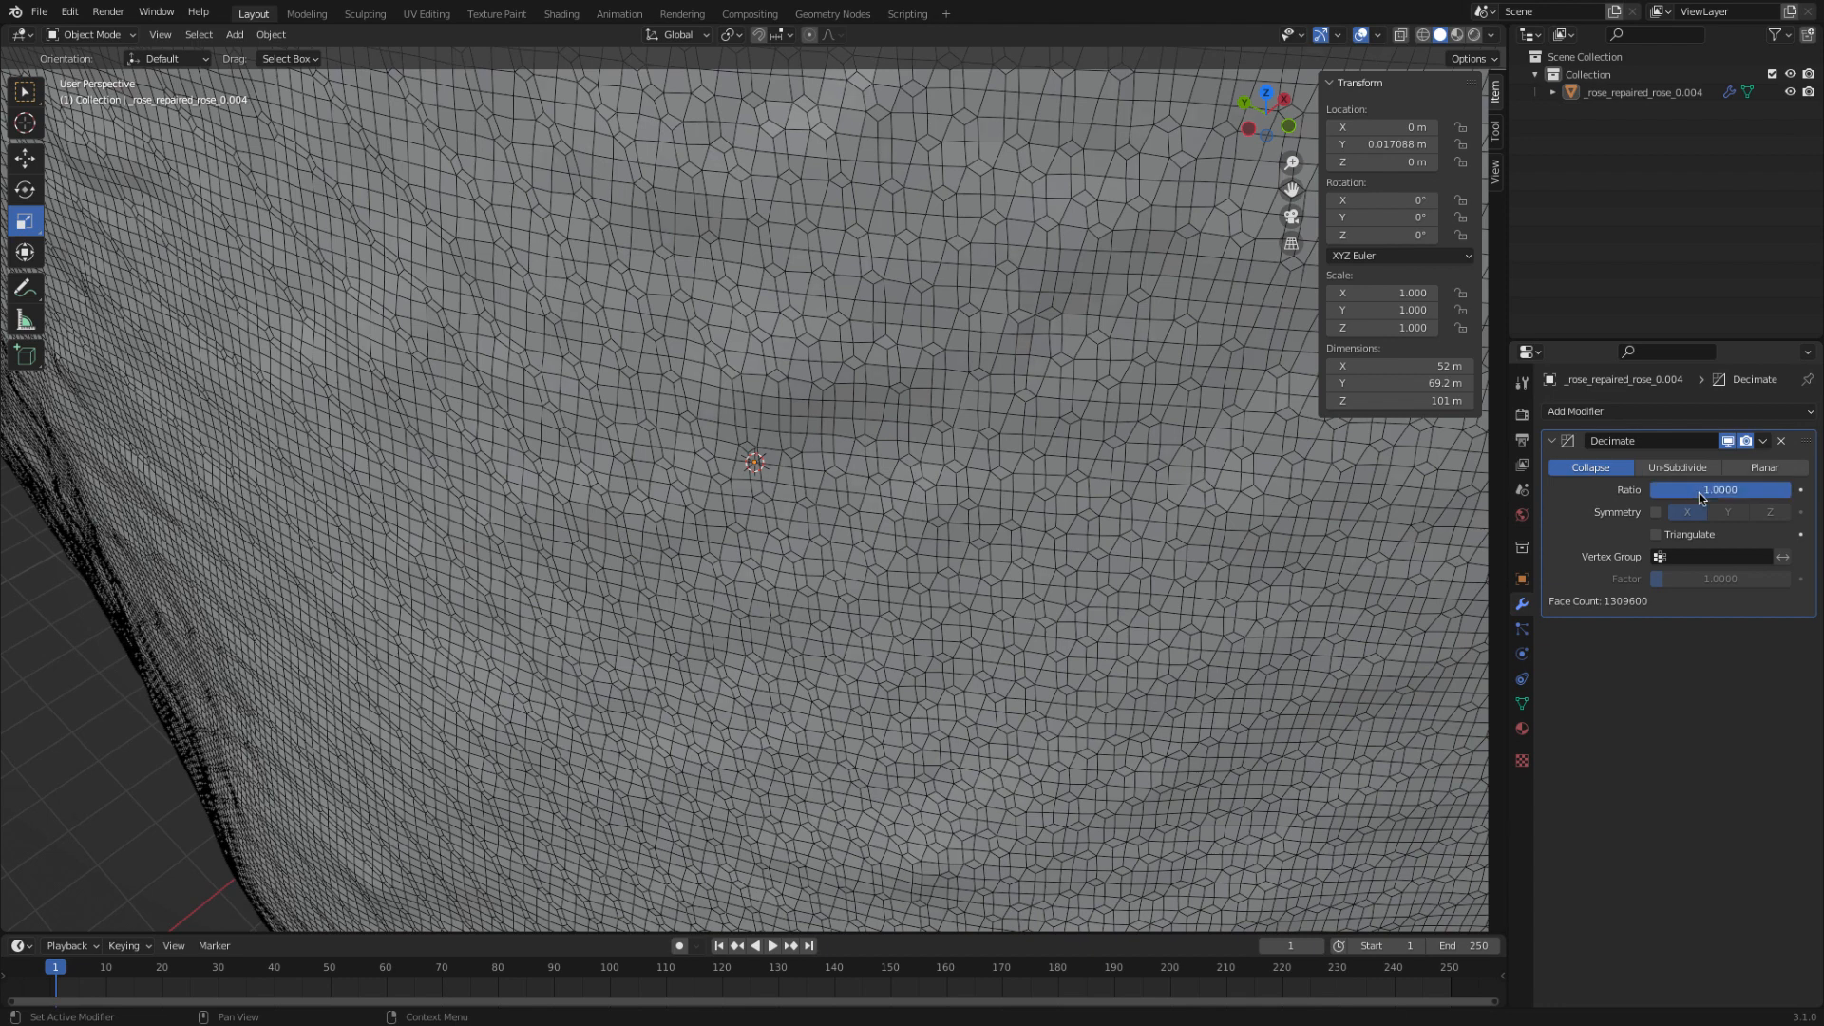
- Select the rose and try a Decimate ratio of 25 again
click(1386, 505)
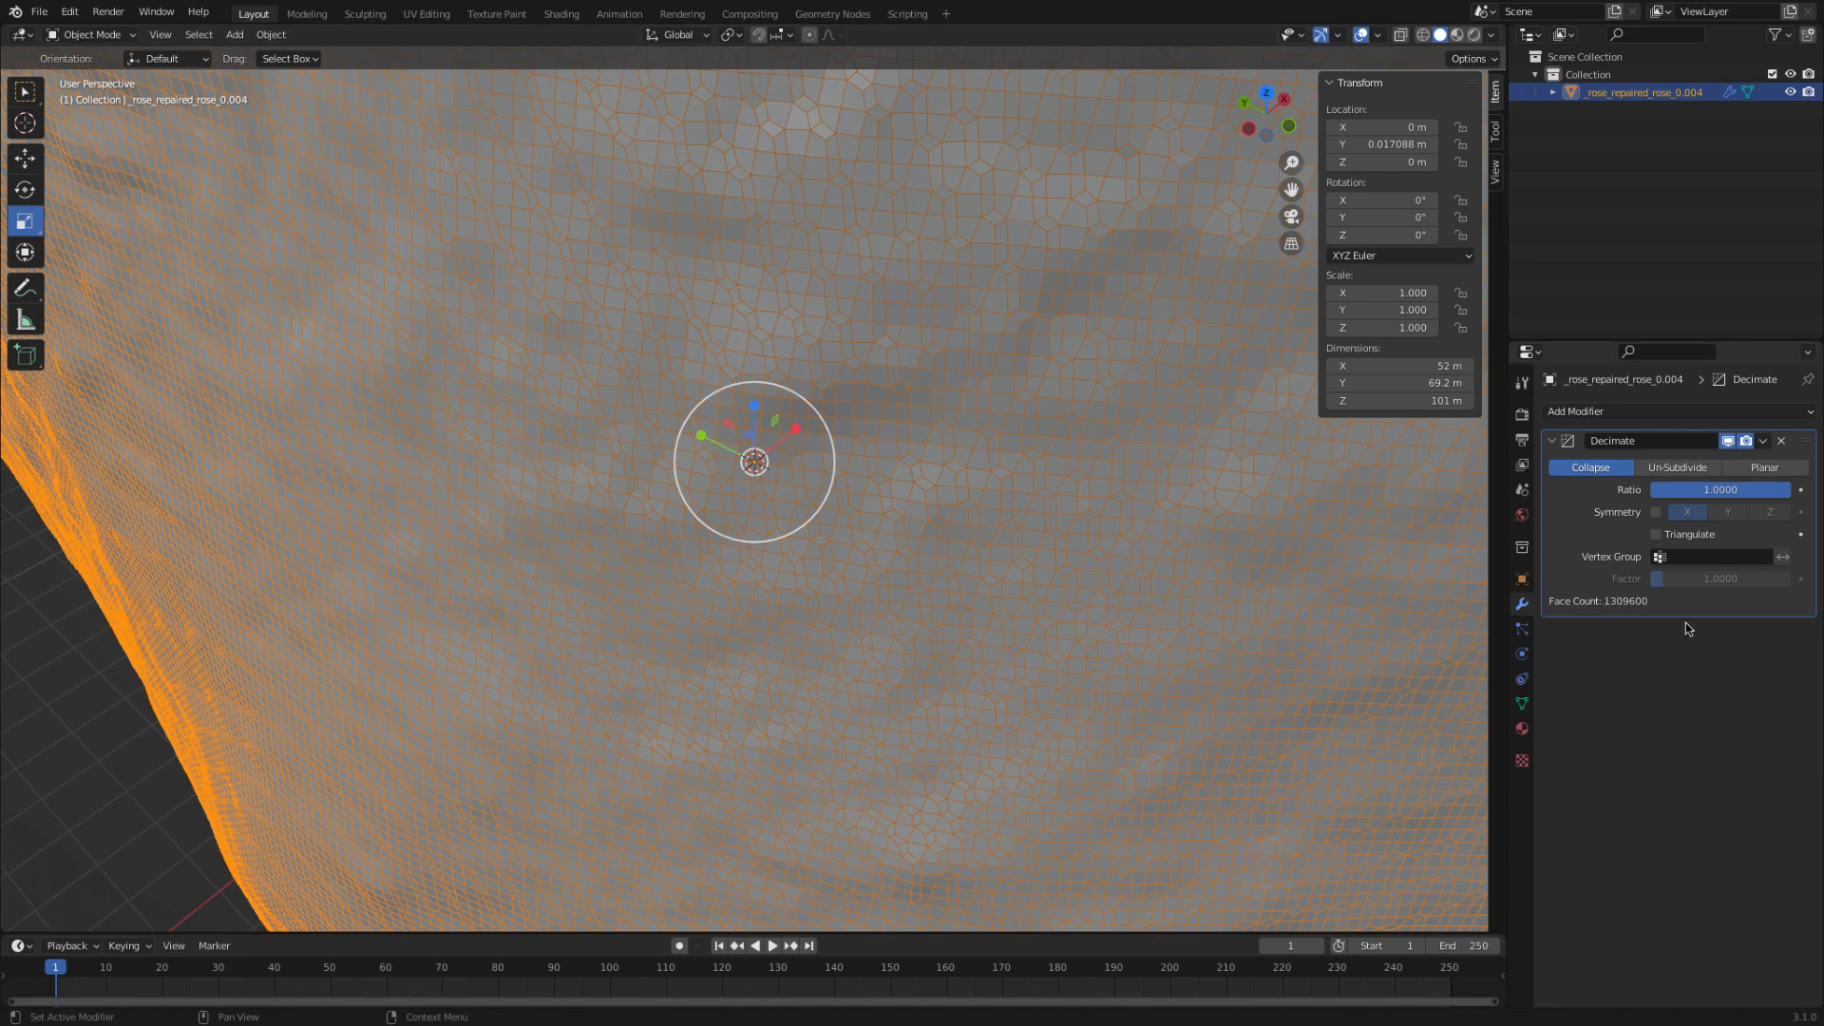
click(1708, 496)
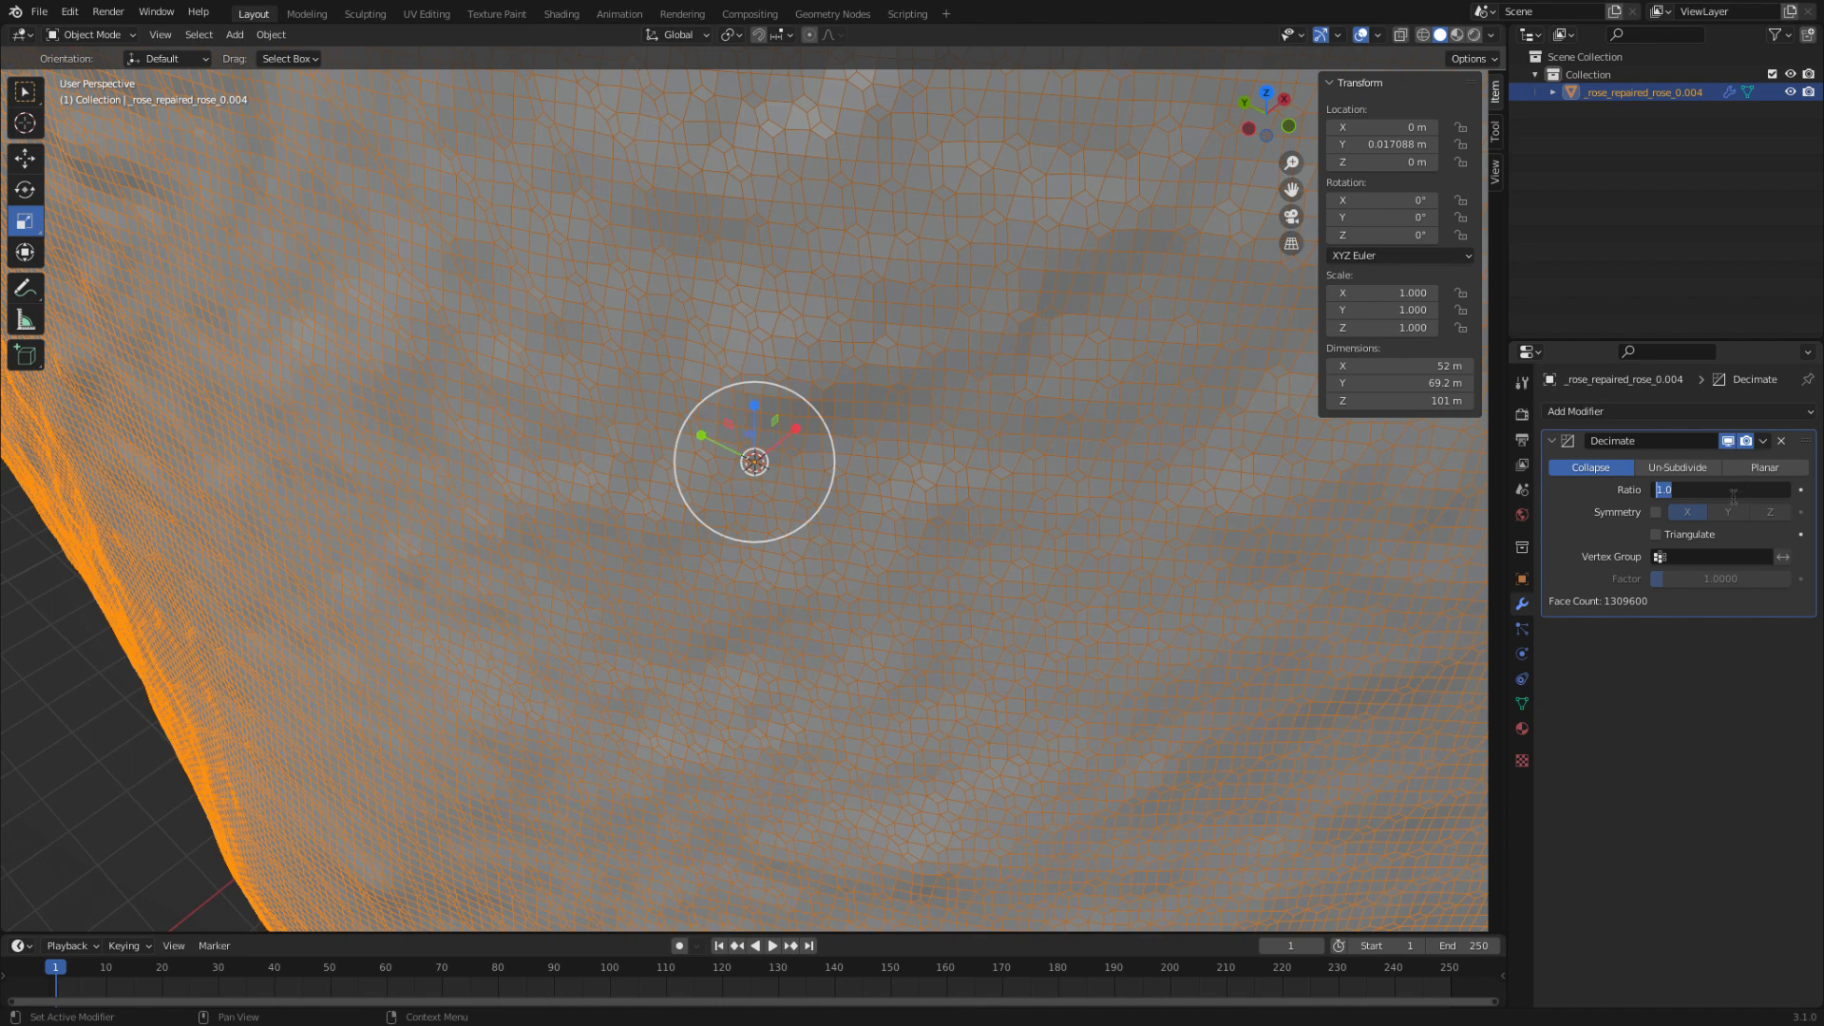
text(25)
key(Return)
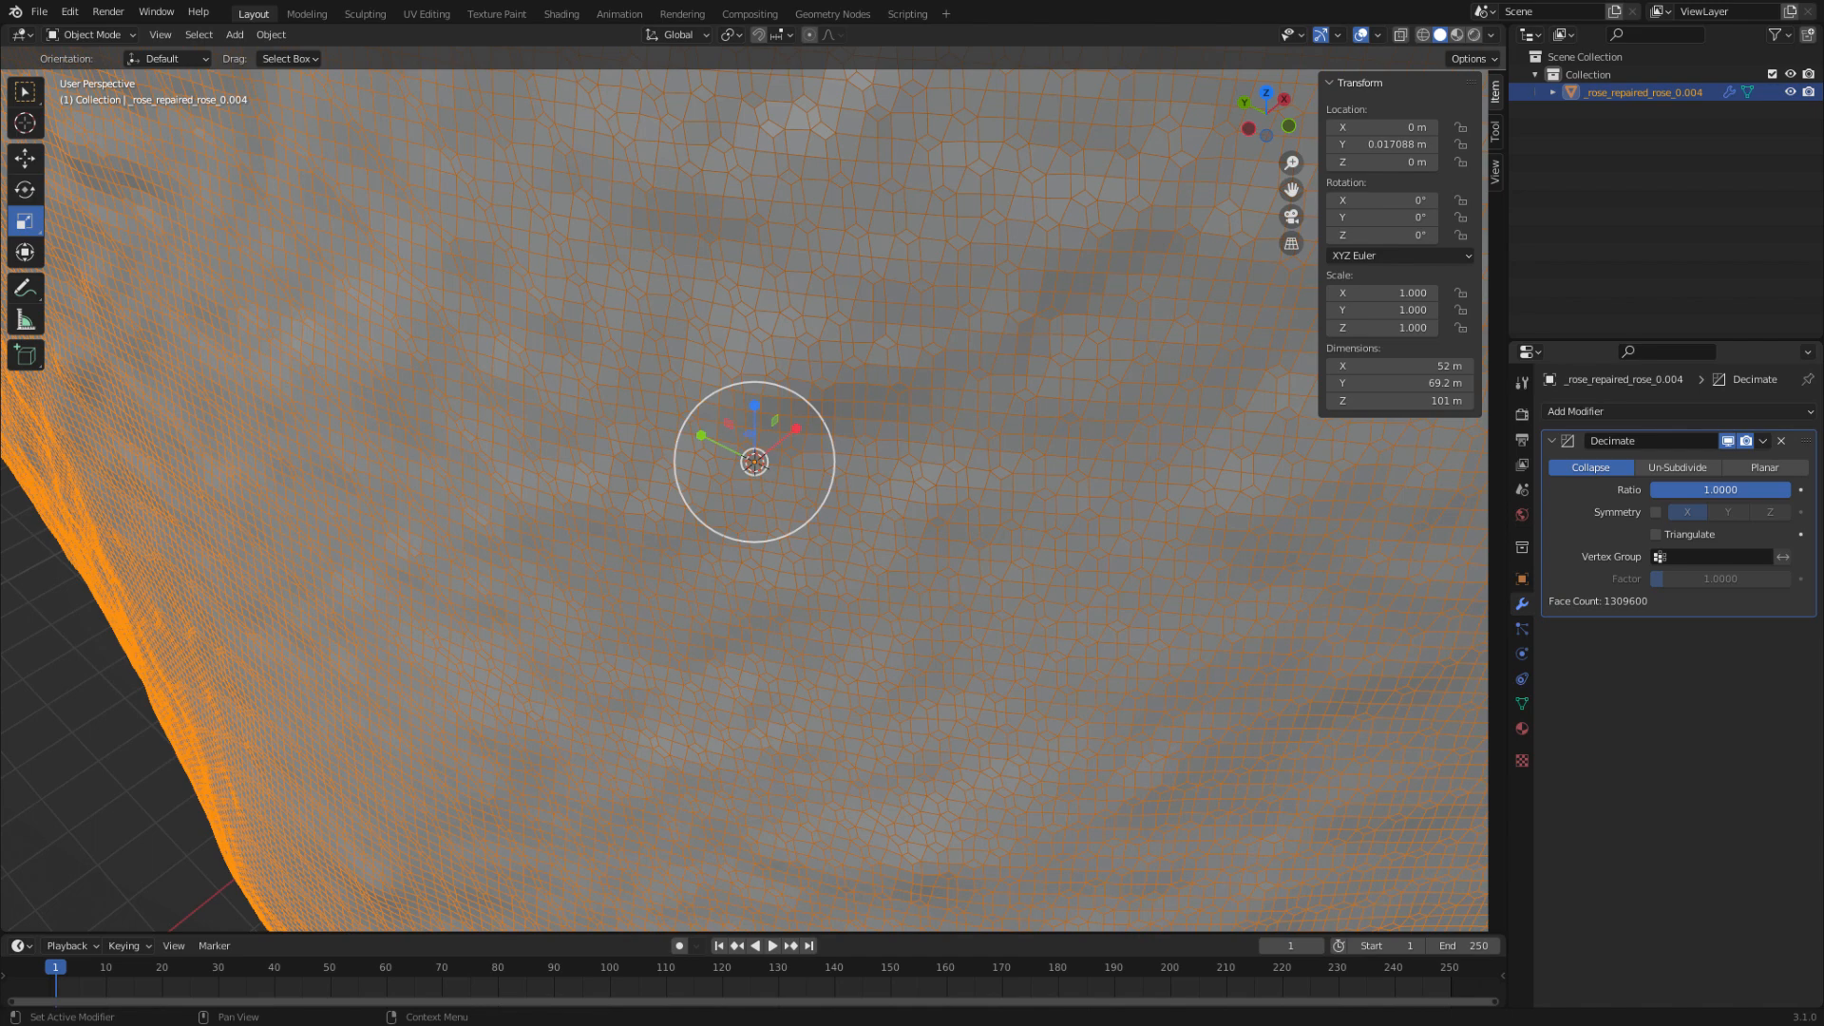
- Lower the Decimate modifier's collapse ratio to 0.9875
drag(1789, 489, 1785, 489)
scroll(1183, 500, down, 10)
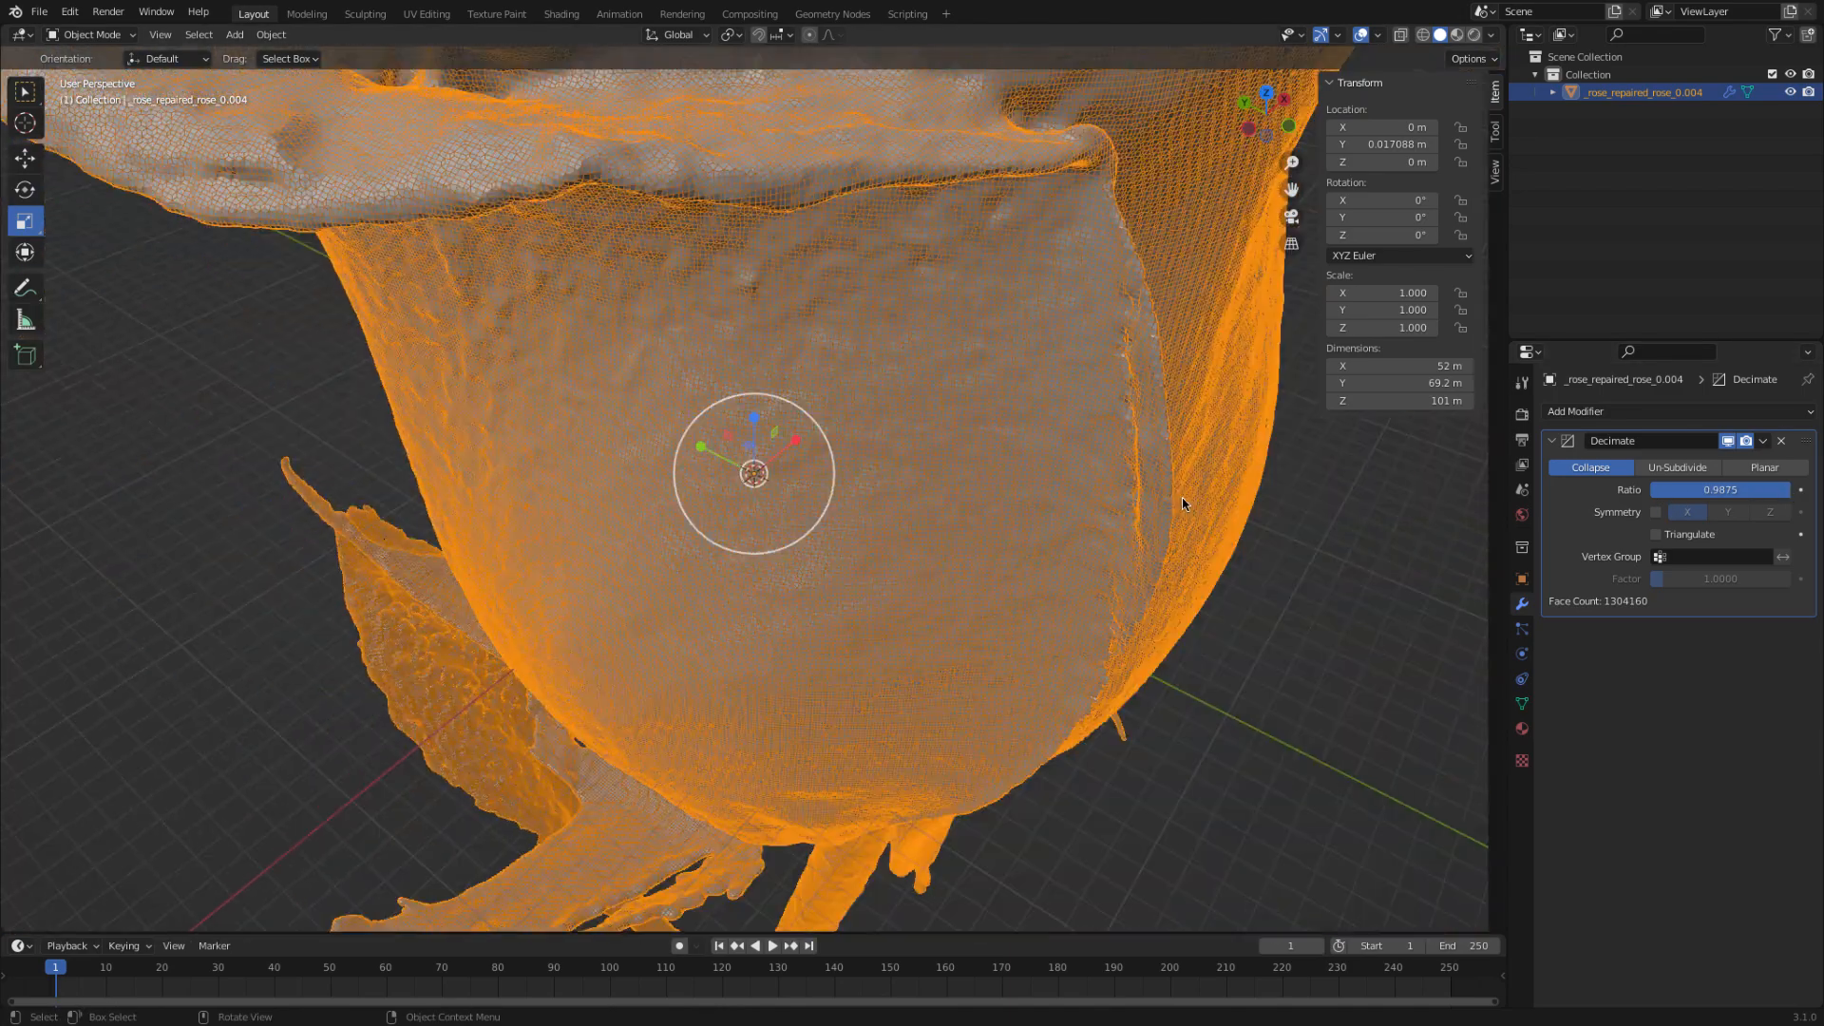
- Set the Decimate modifier's collapse ratio to 0.25 on the rose
click(1185, 667)
click(1126, 612)
click(1705, 494)
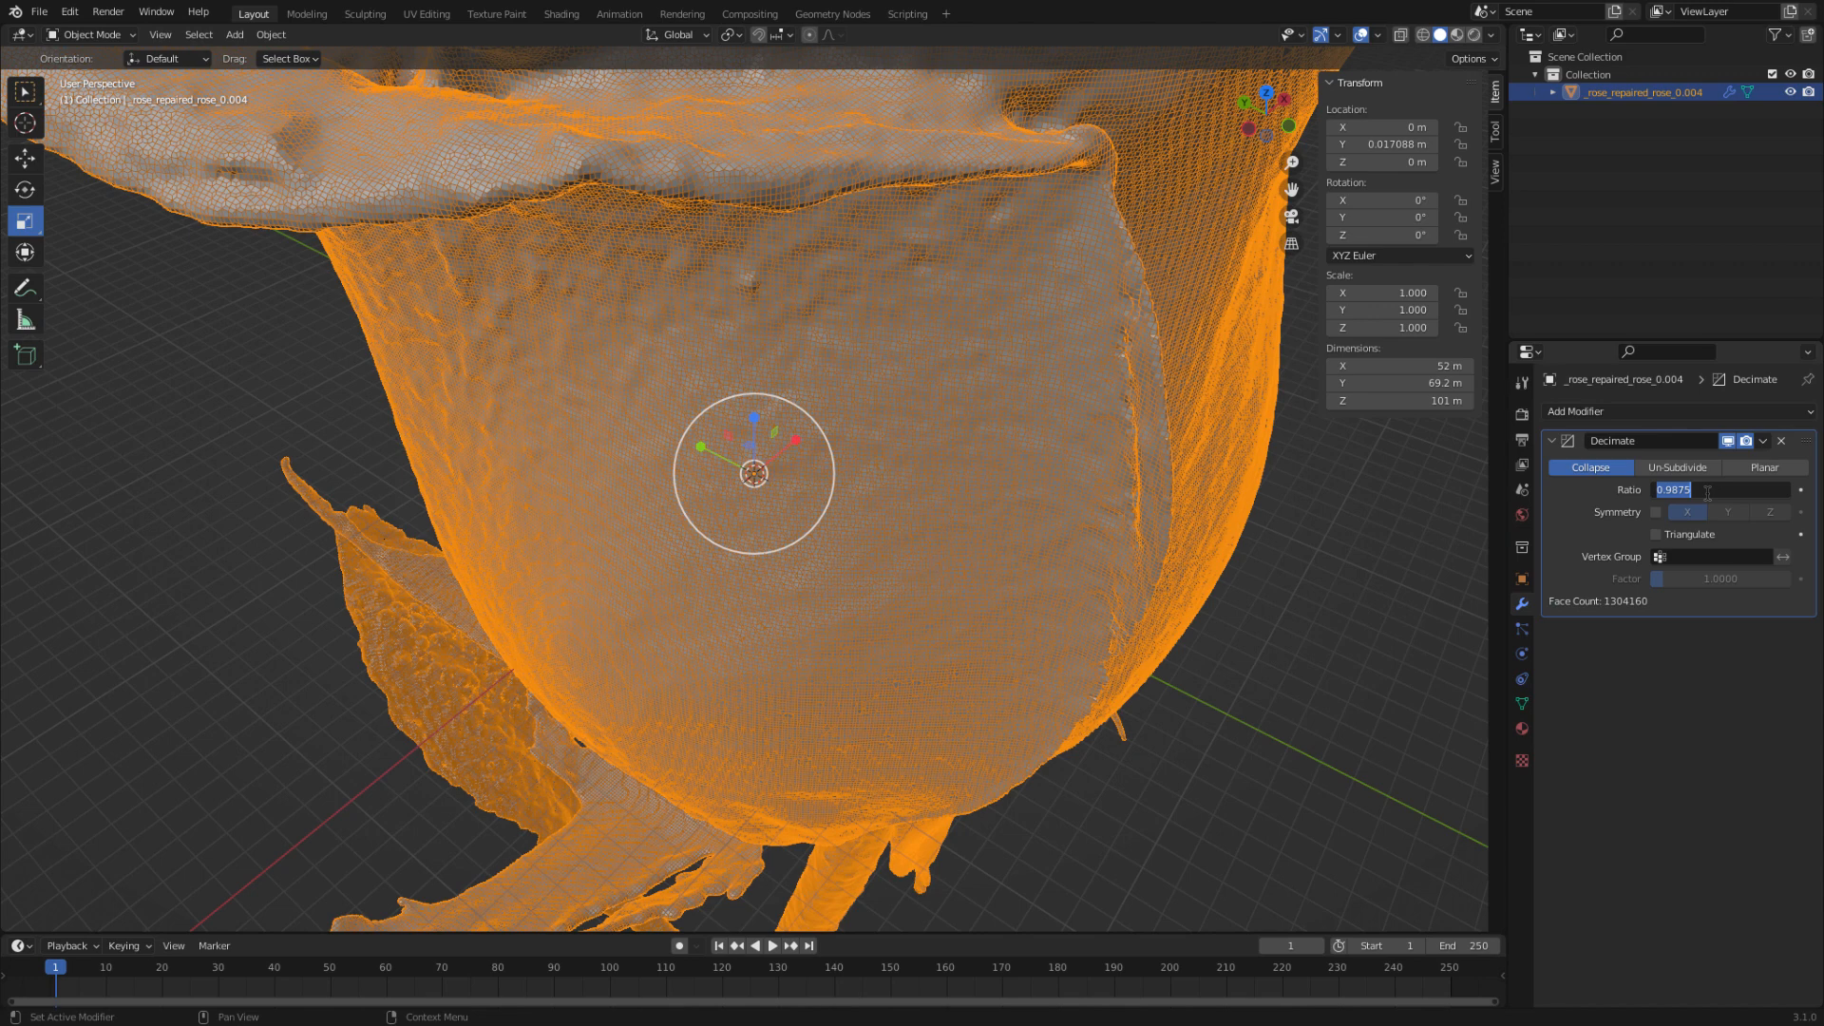
text(.25)
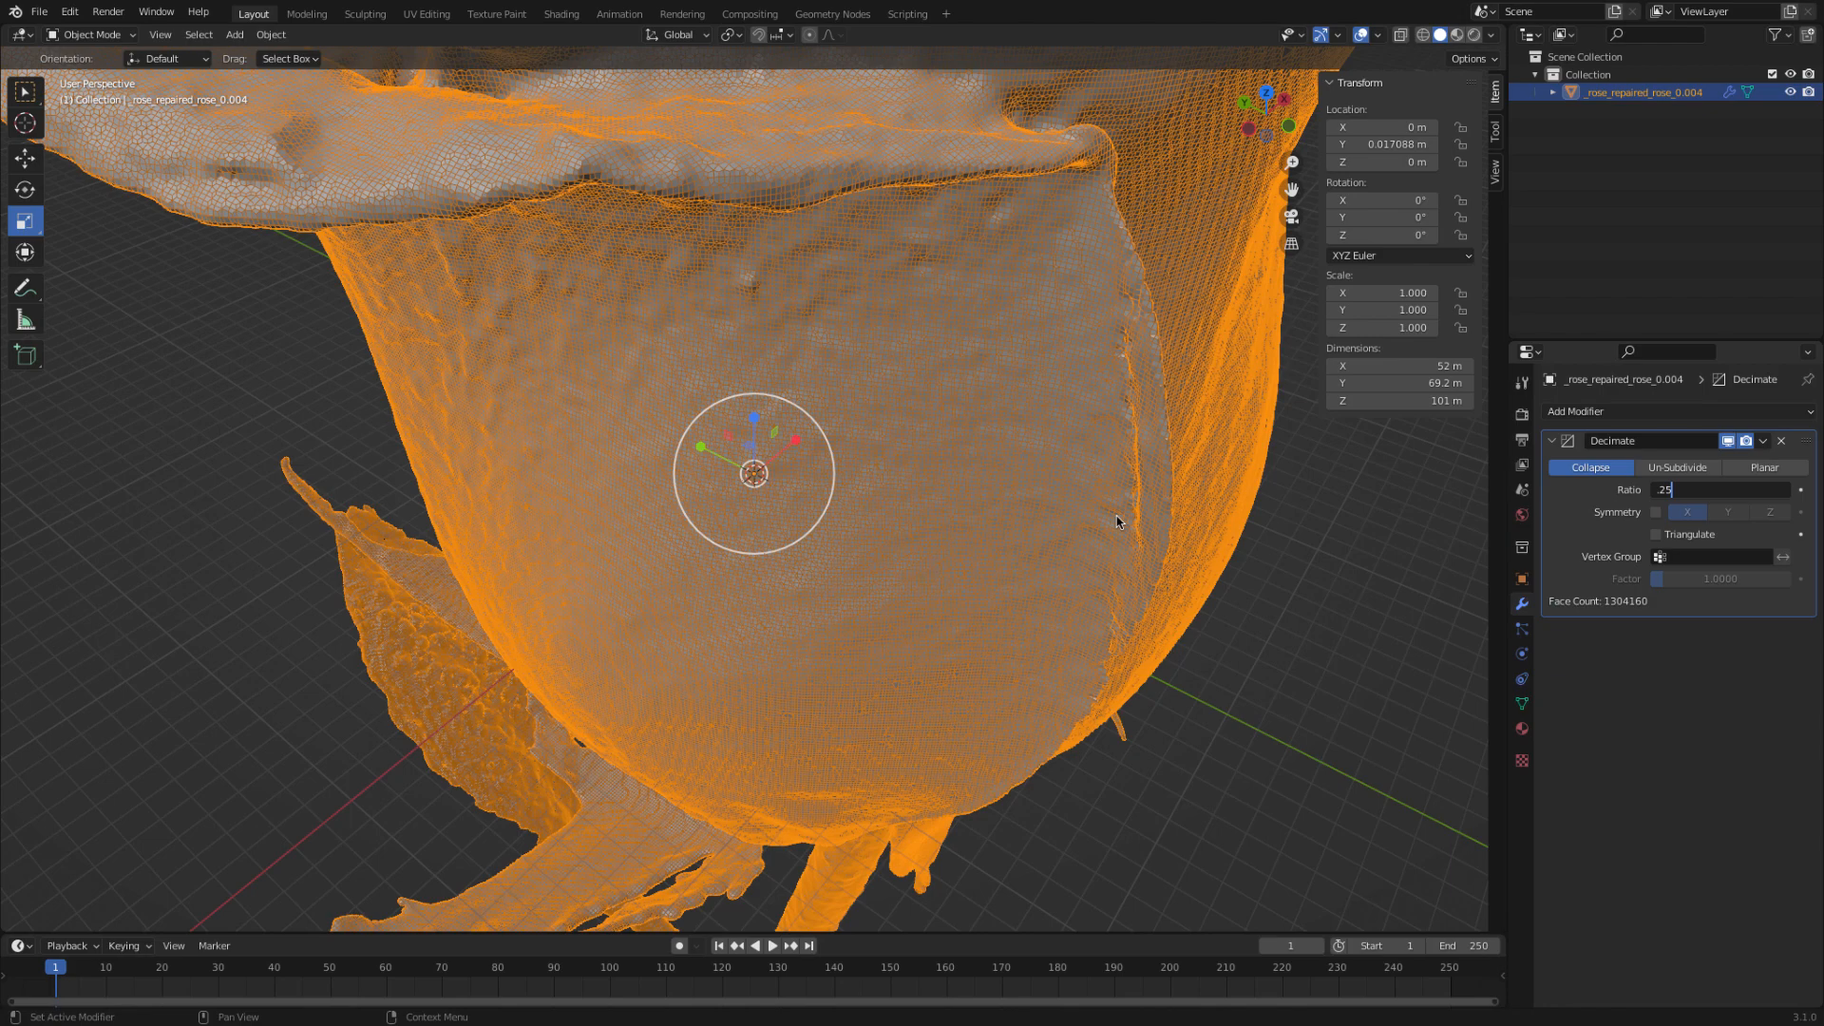
key(Return)
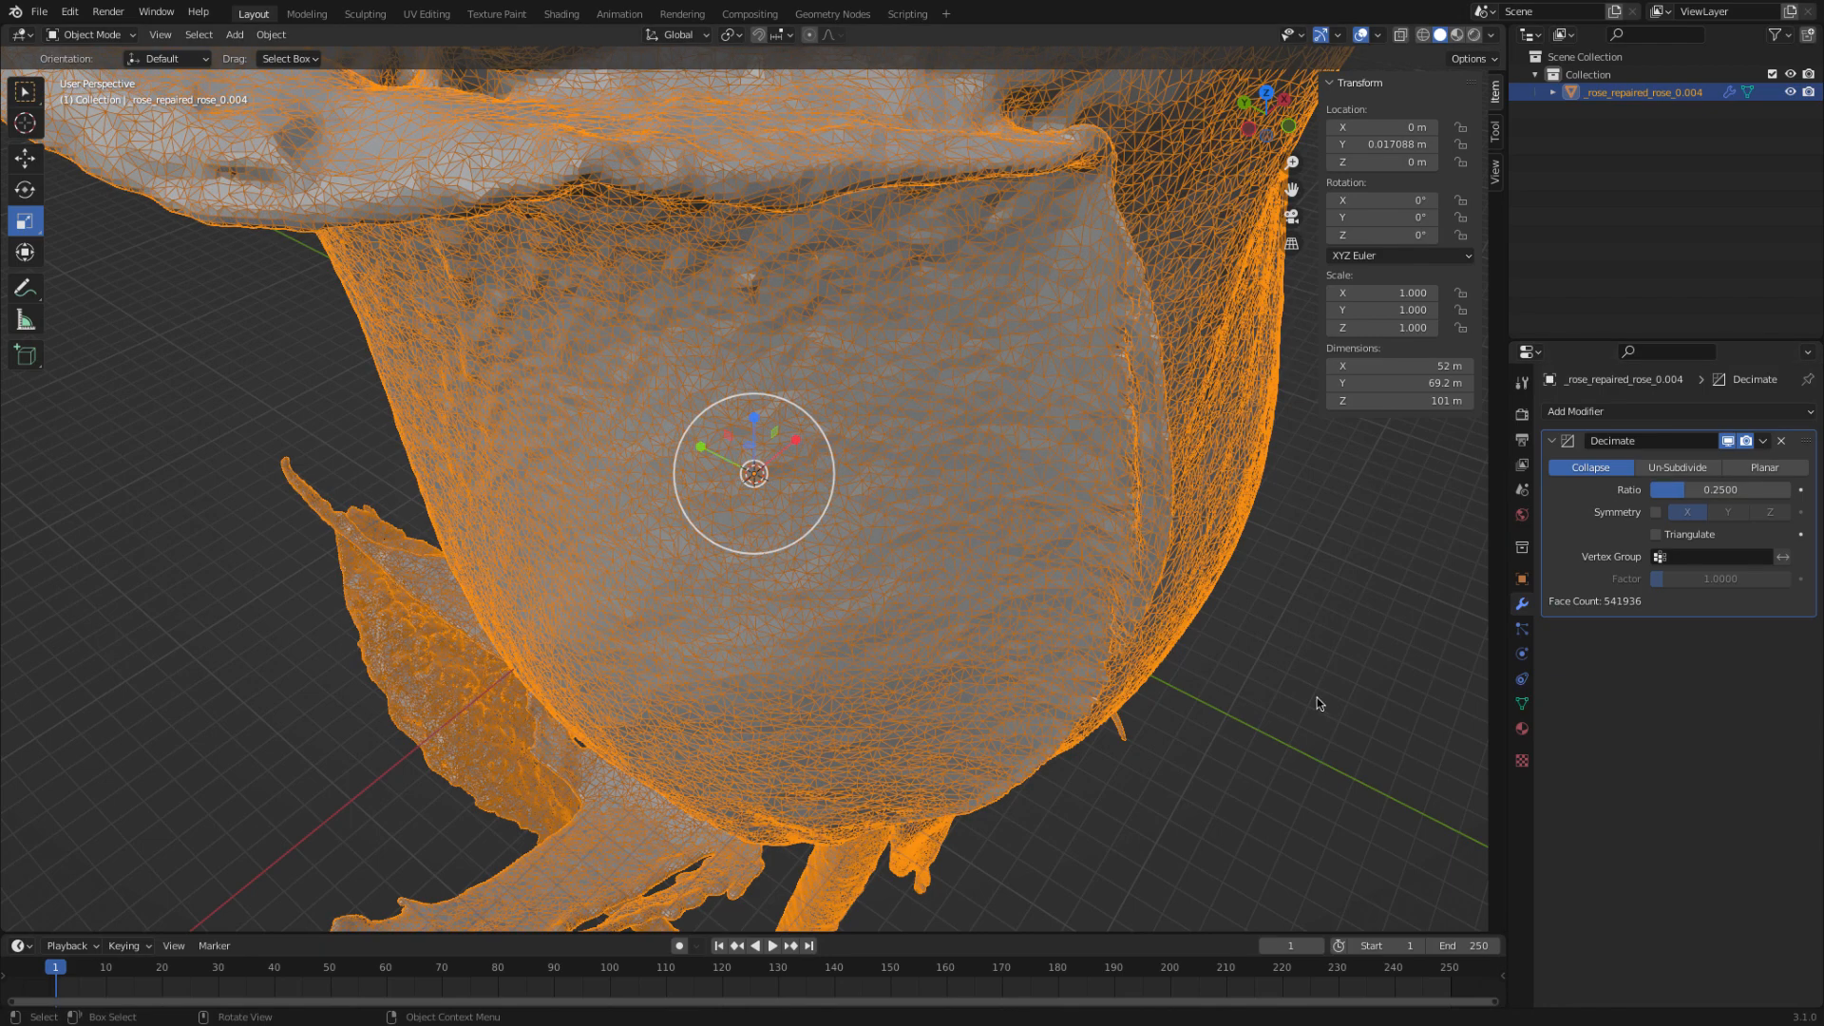
- Apply the Decimate modifier to the rose
middle_drag(1316, 697, 1264, 680)
scroll(1281, 672, down, 1)
scroll(1282, 677, down, 3)
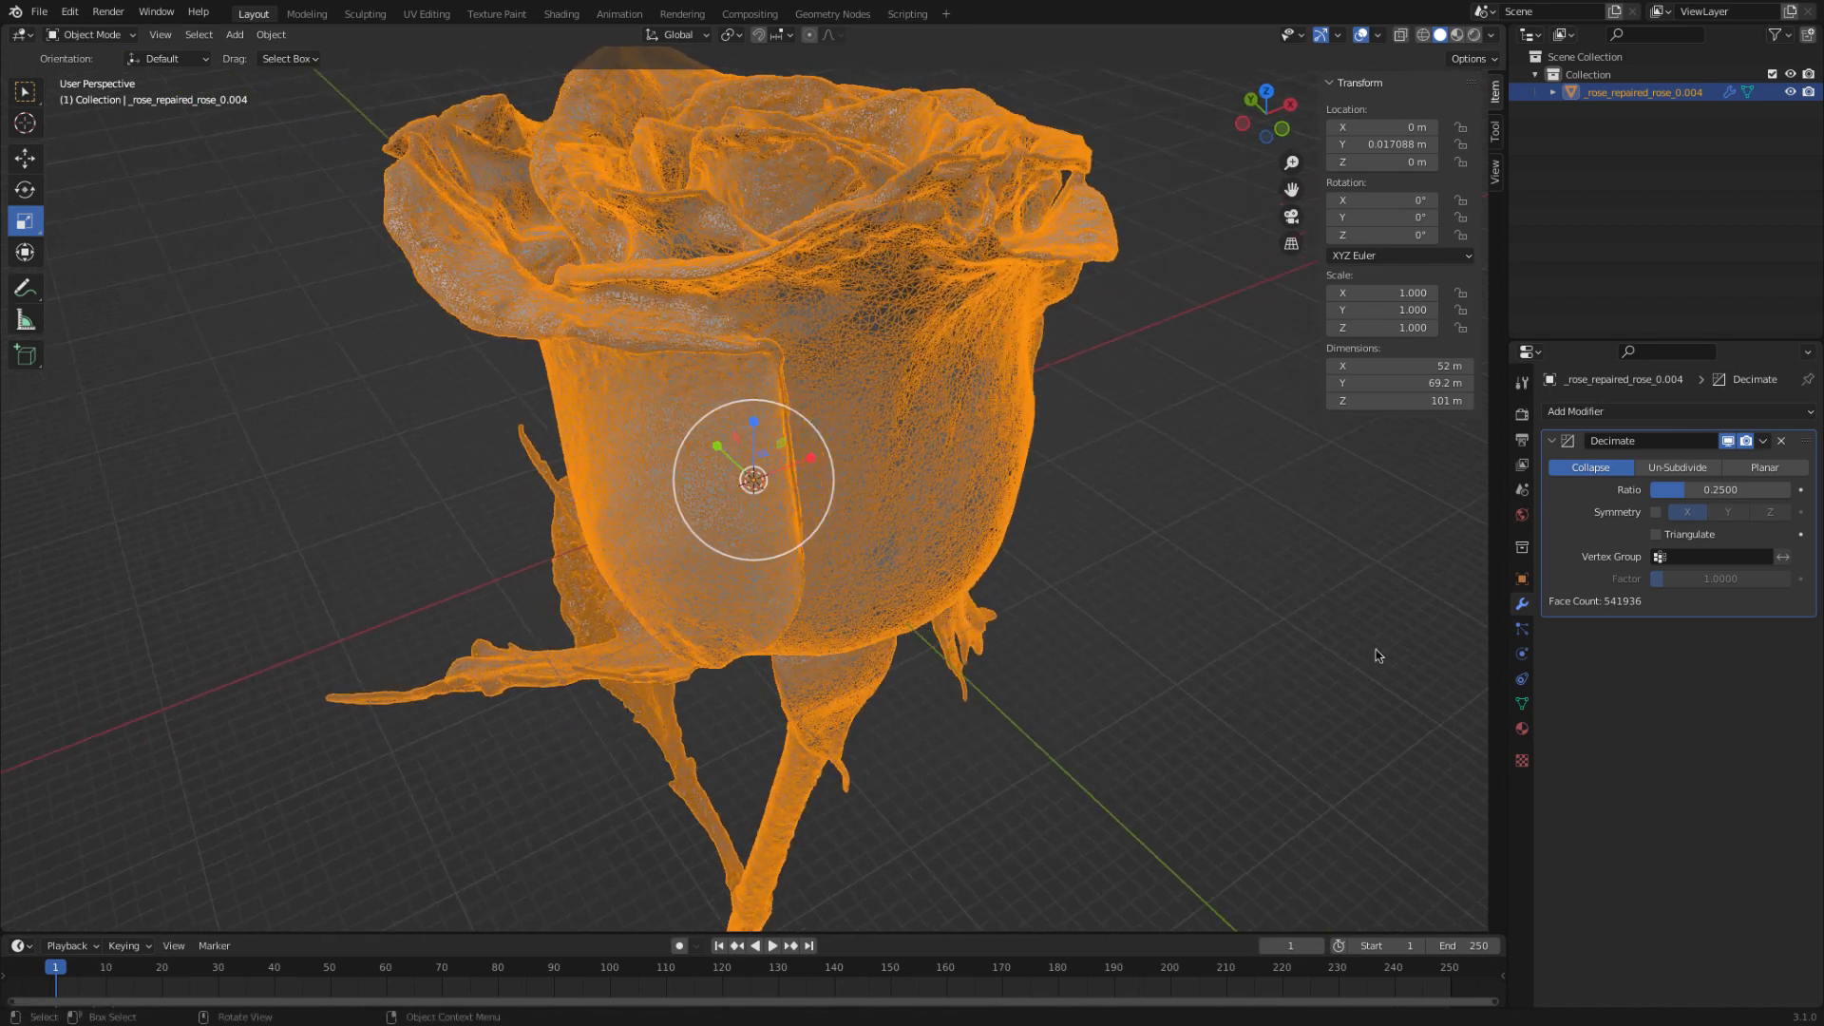
click(1763, 441)
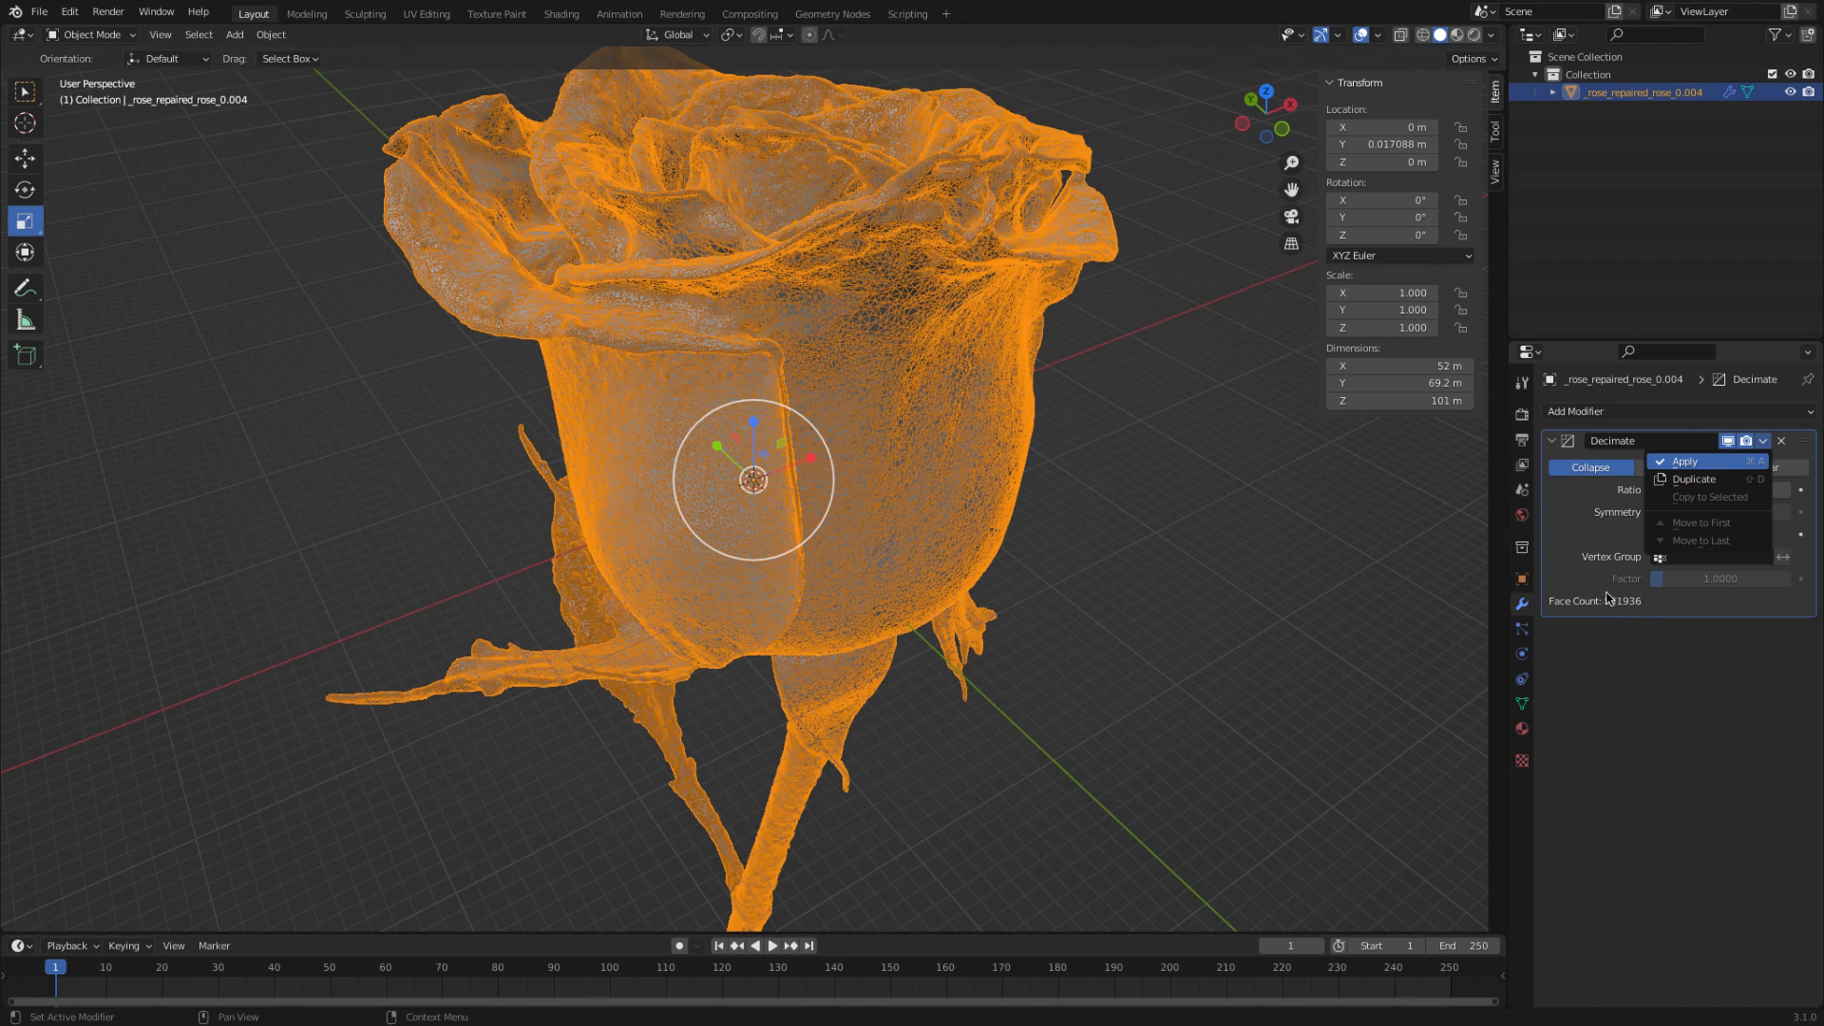
key(ctrl+a)
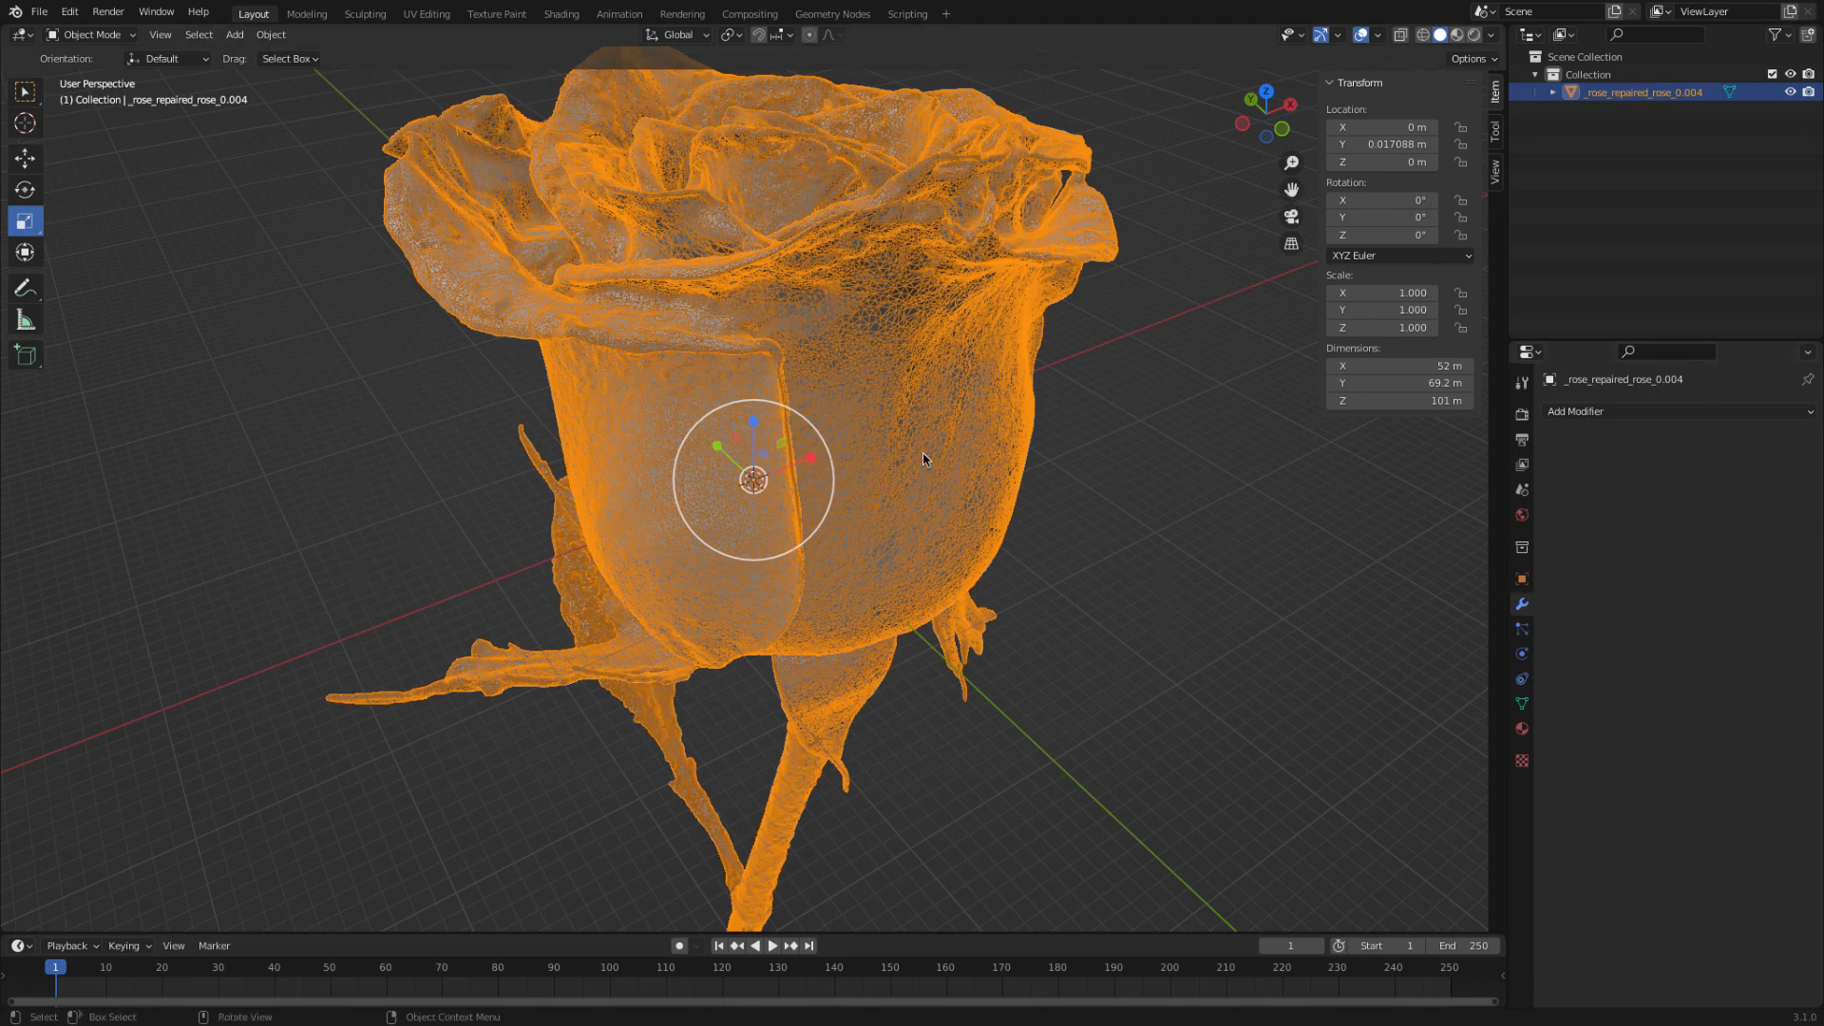
- Export only the selected rose as an STL file named rose_BBLEND.stl to the Desktop
click(1103, 503)
click(1023, 482)
middle_drag(1028, 481, 1035, 499)
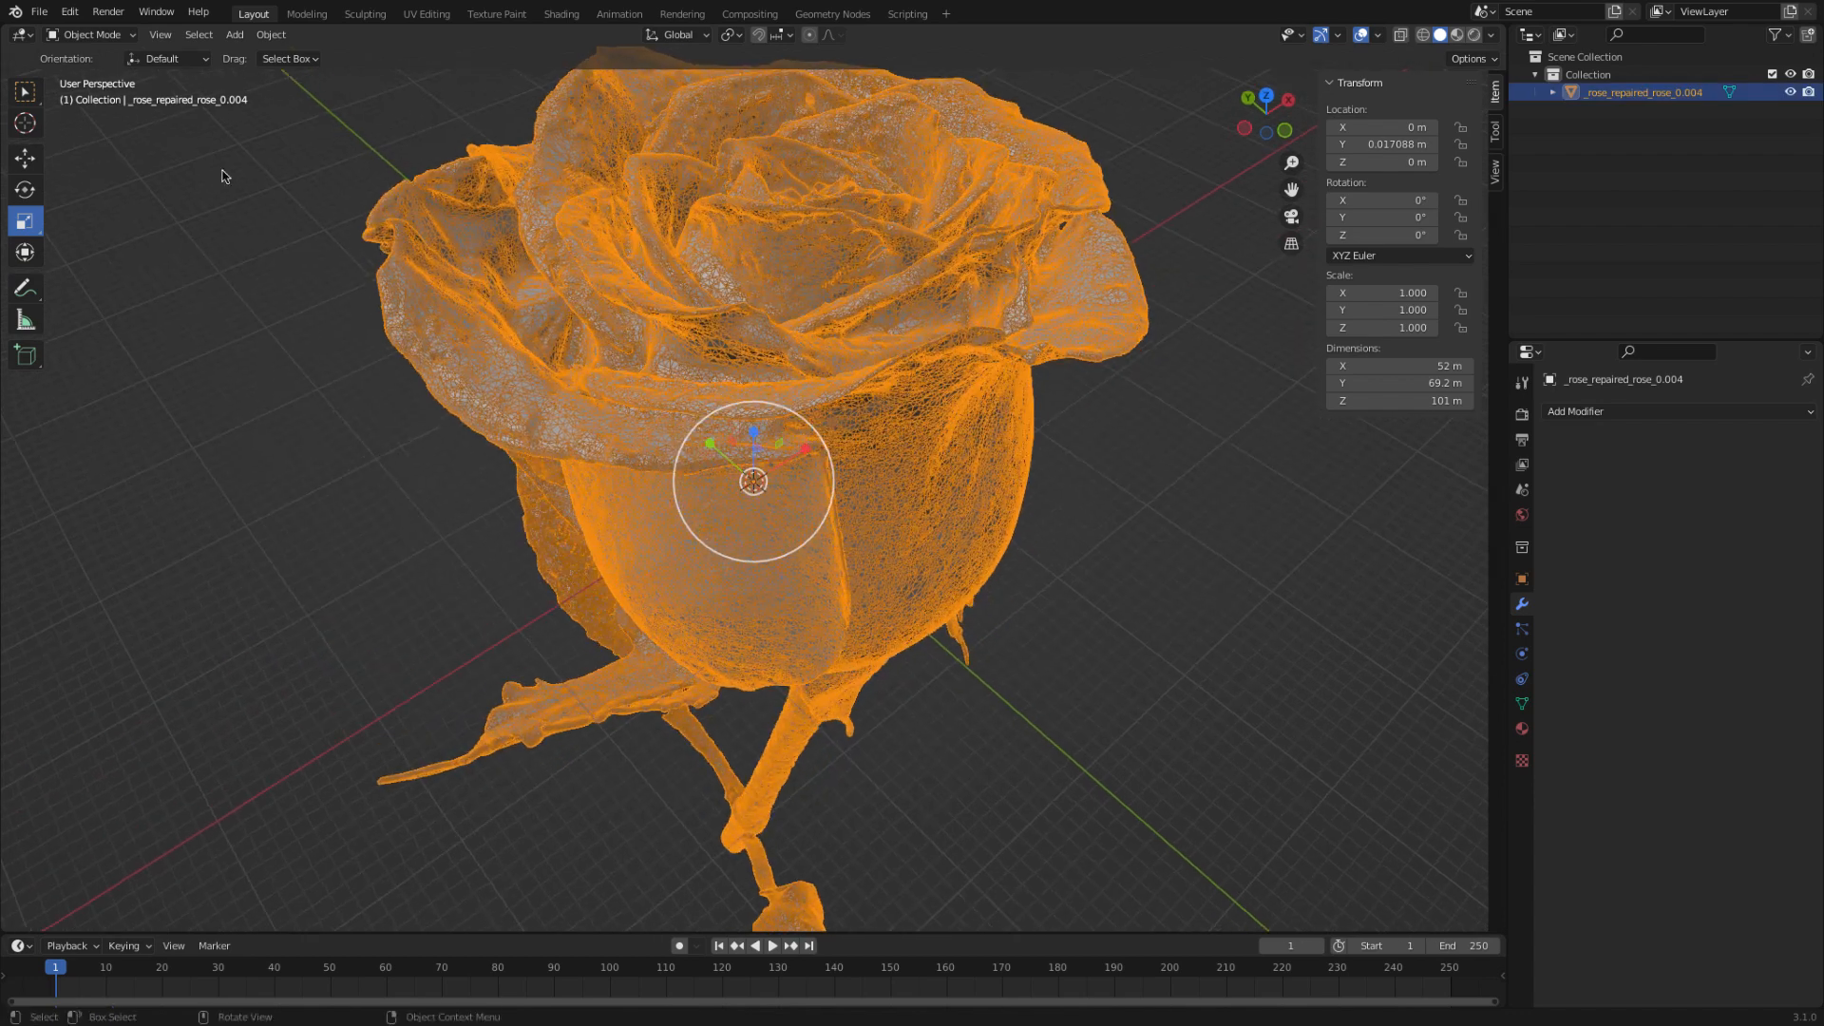
click(40, 13)
mouse_move(105, 269)
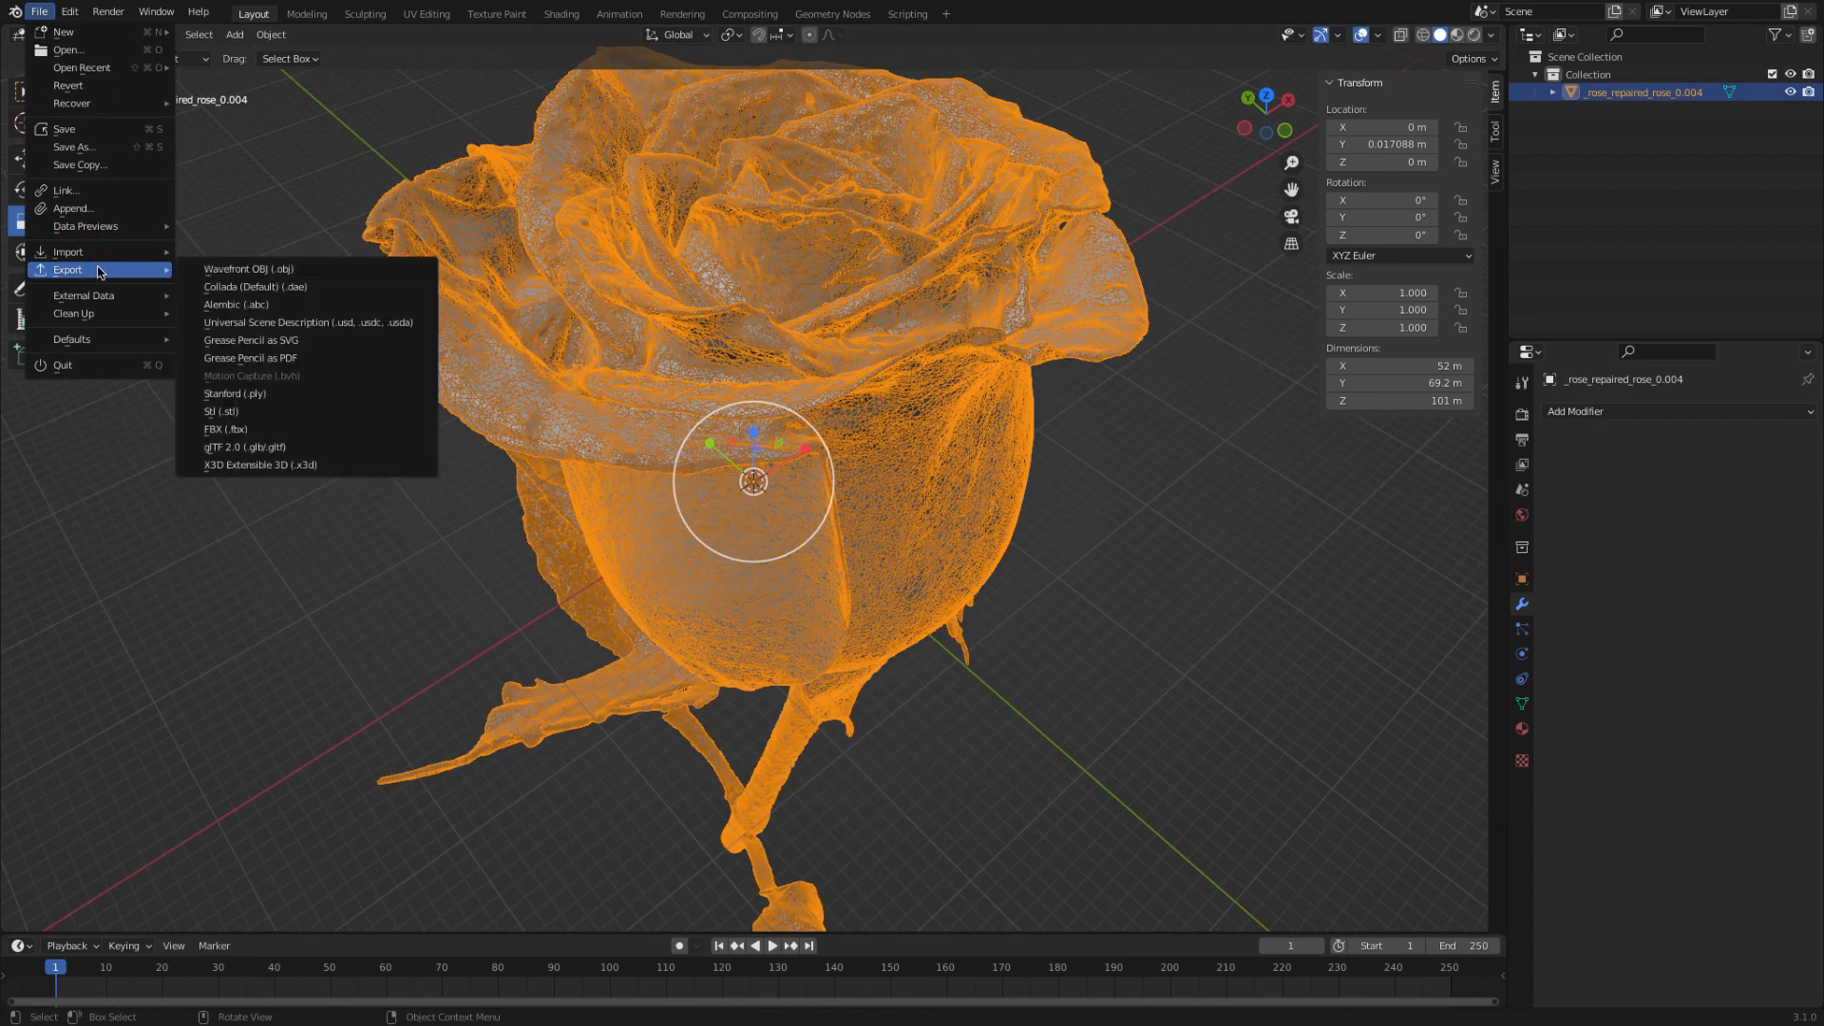
click(282, 409)
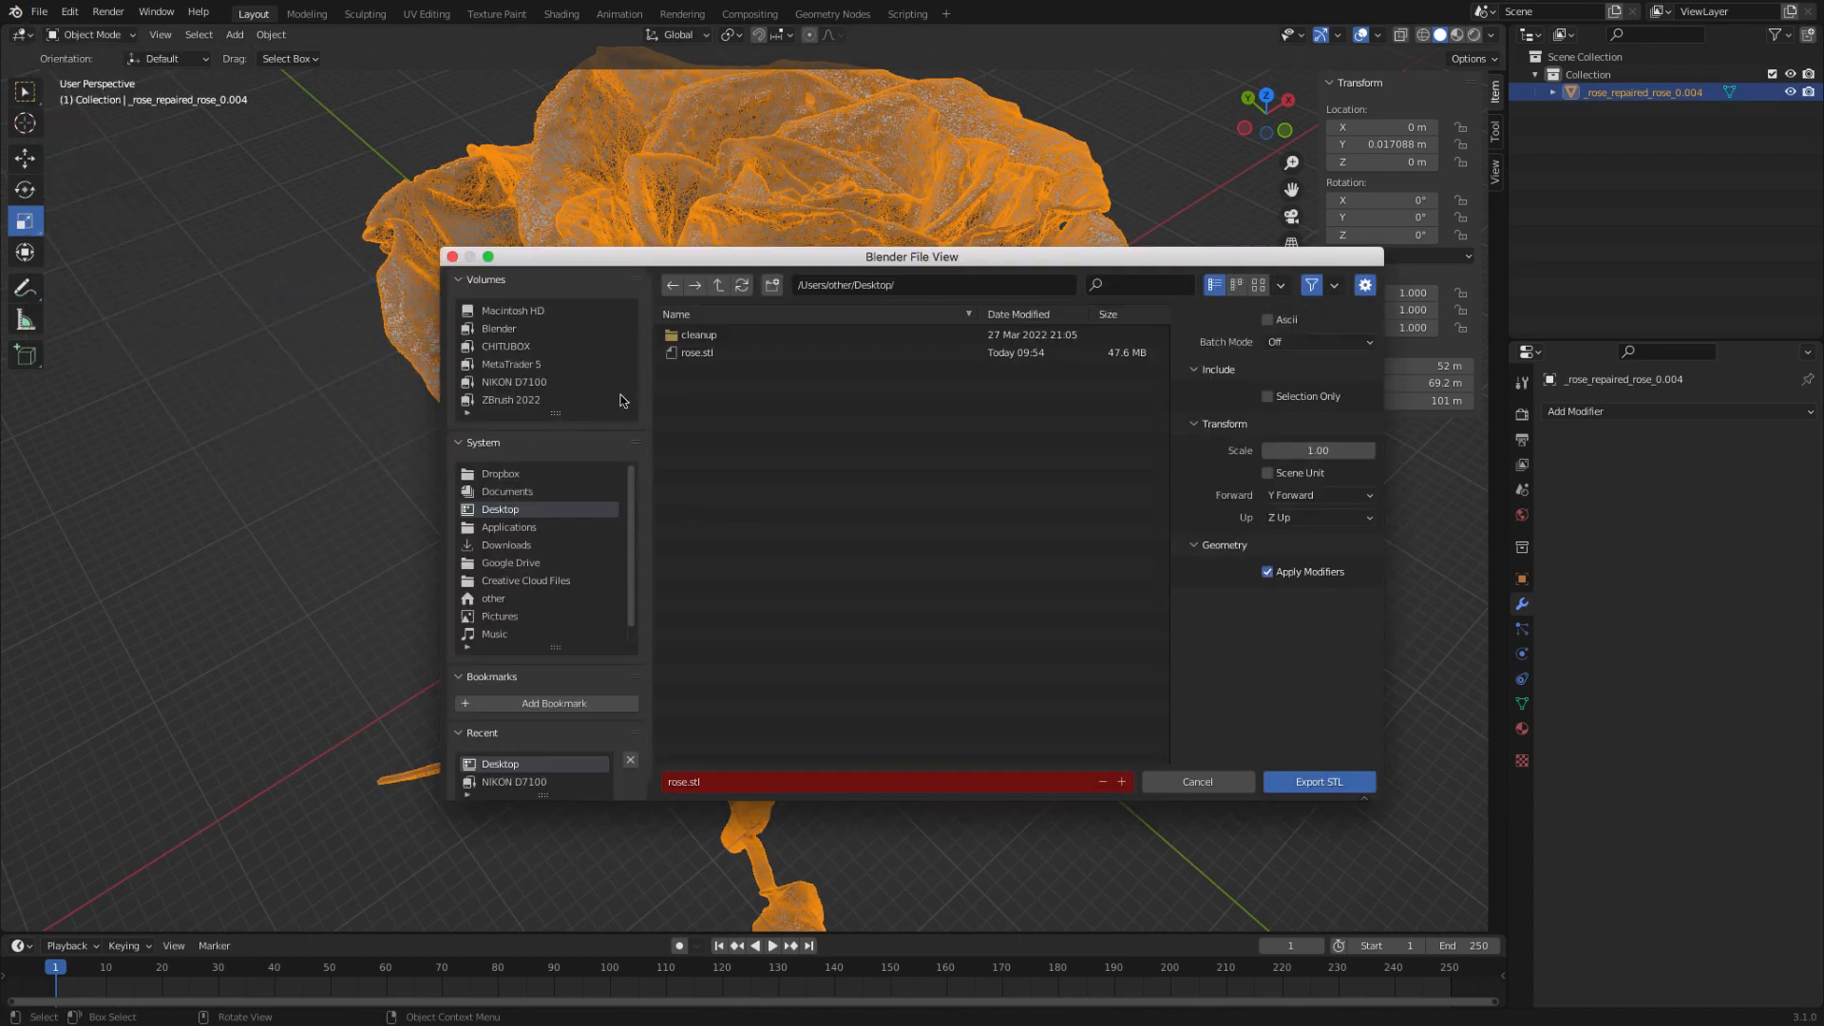
click(686, 784)
click(685, 784)
text(_BBLEND)
click(1267, 397)
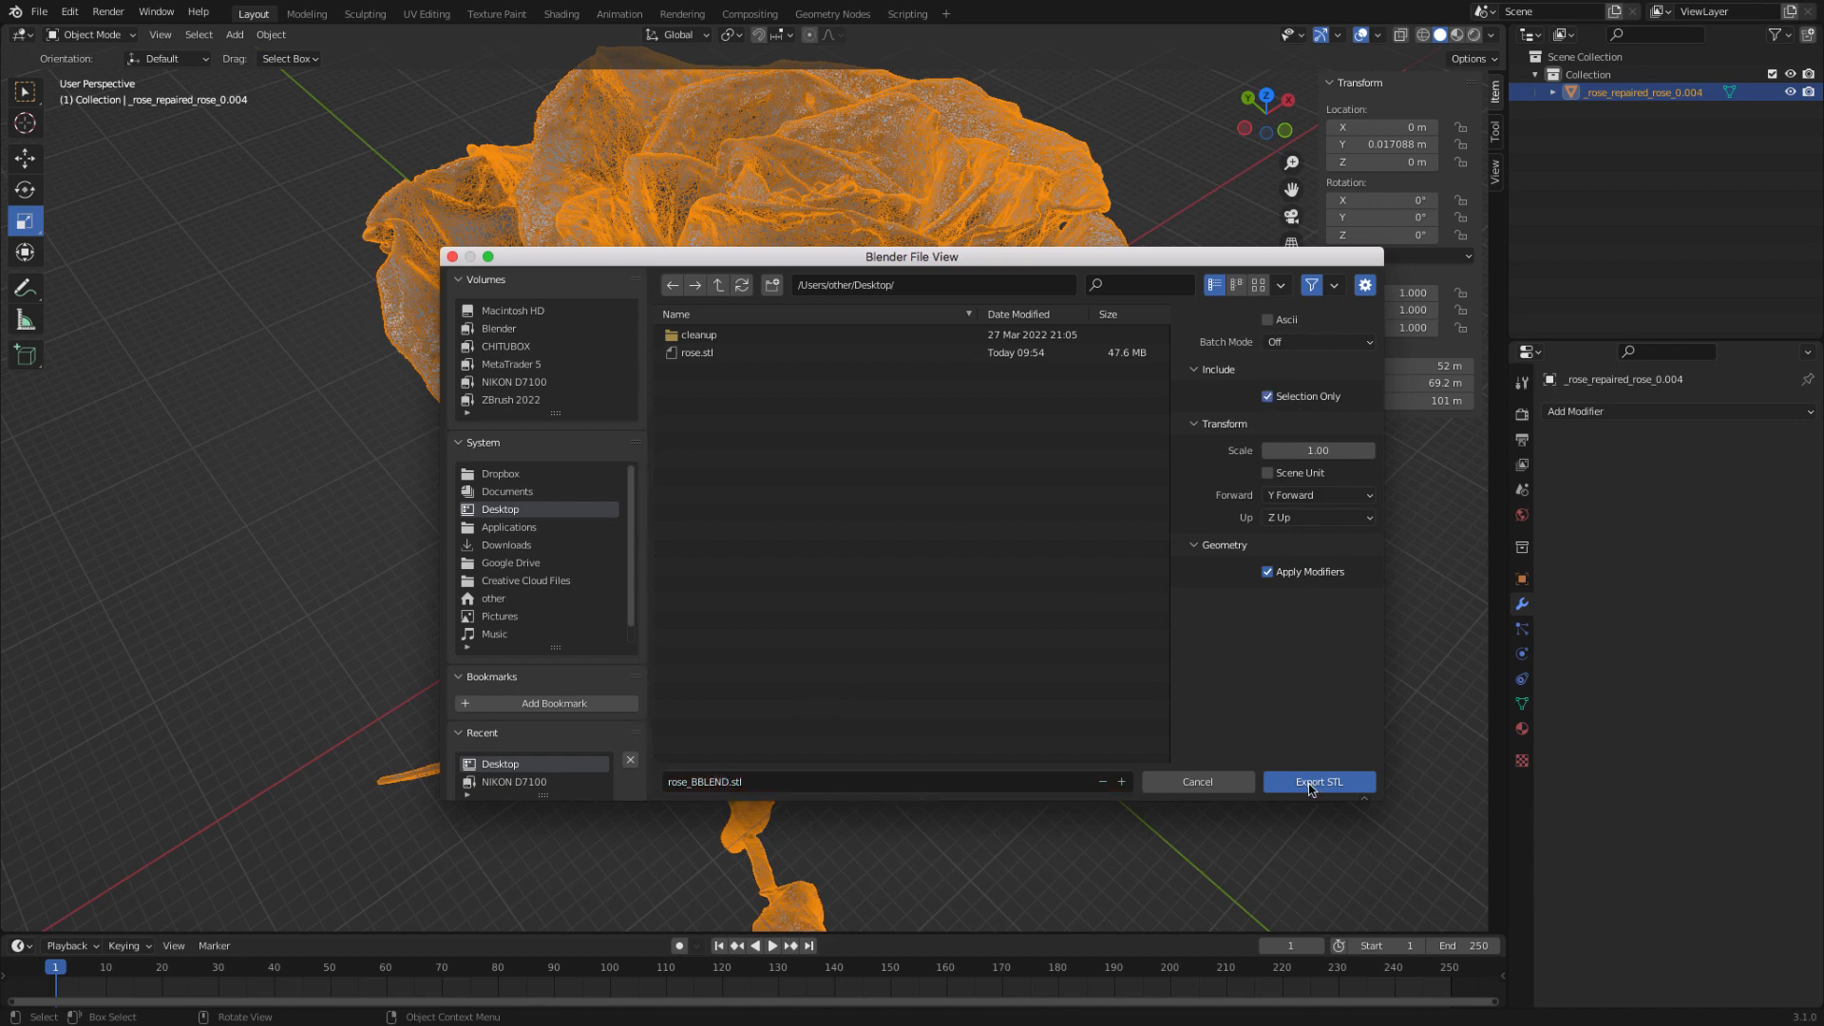
click(1307, 779)
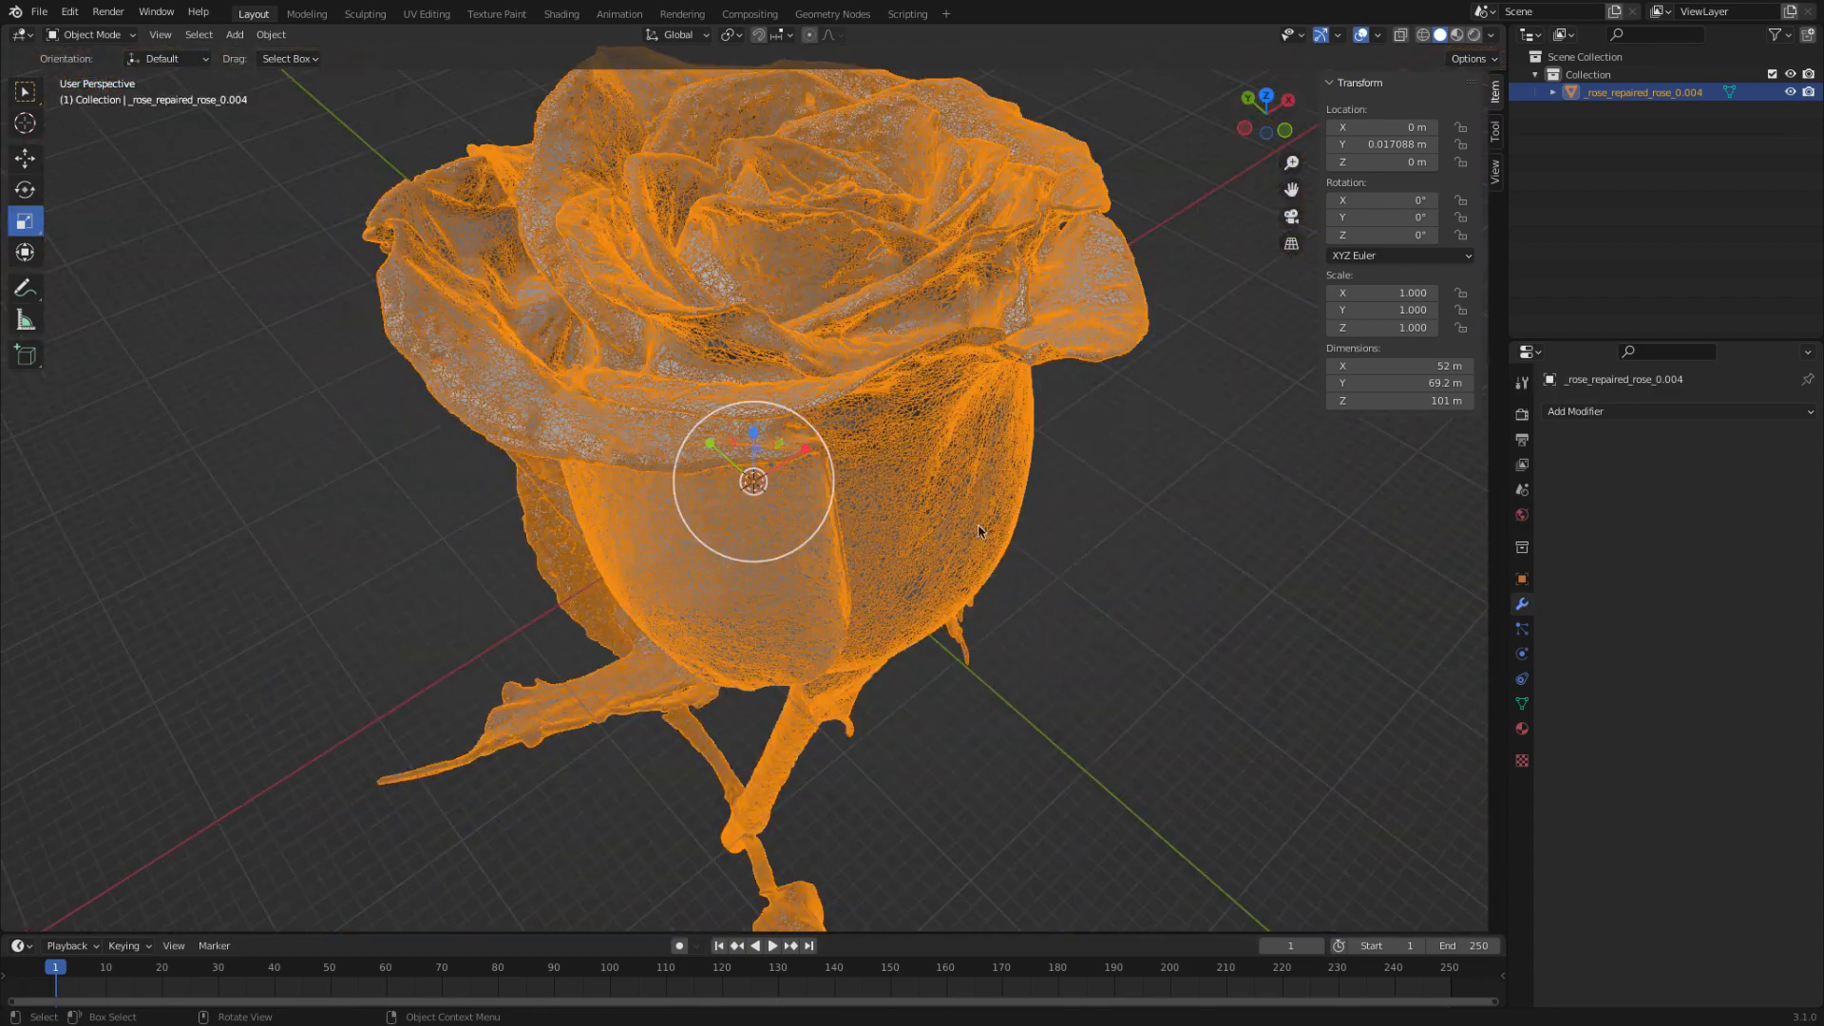
- Deselect the rose, switch to the Sculpting workspace and examine the decimated wireframe around the petals, bud and stem
click(1064, 563)
middle_drag(1064, 562, 1105, 649)
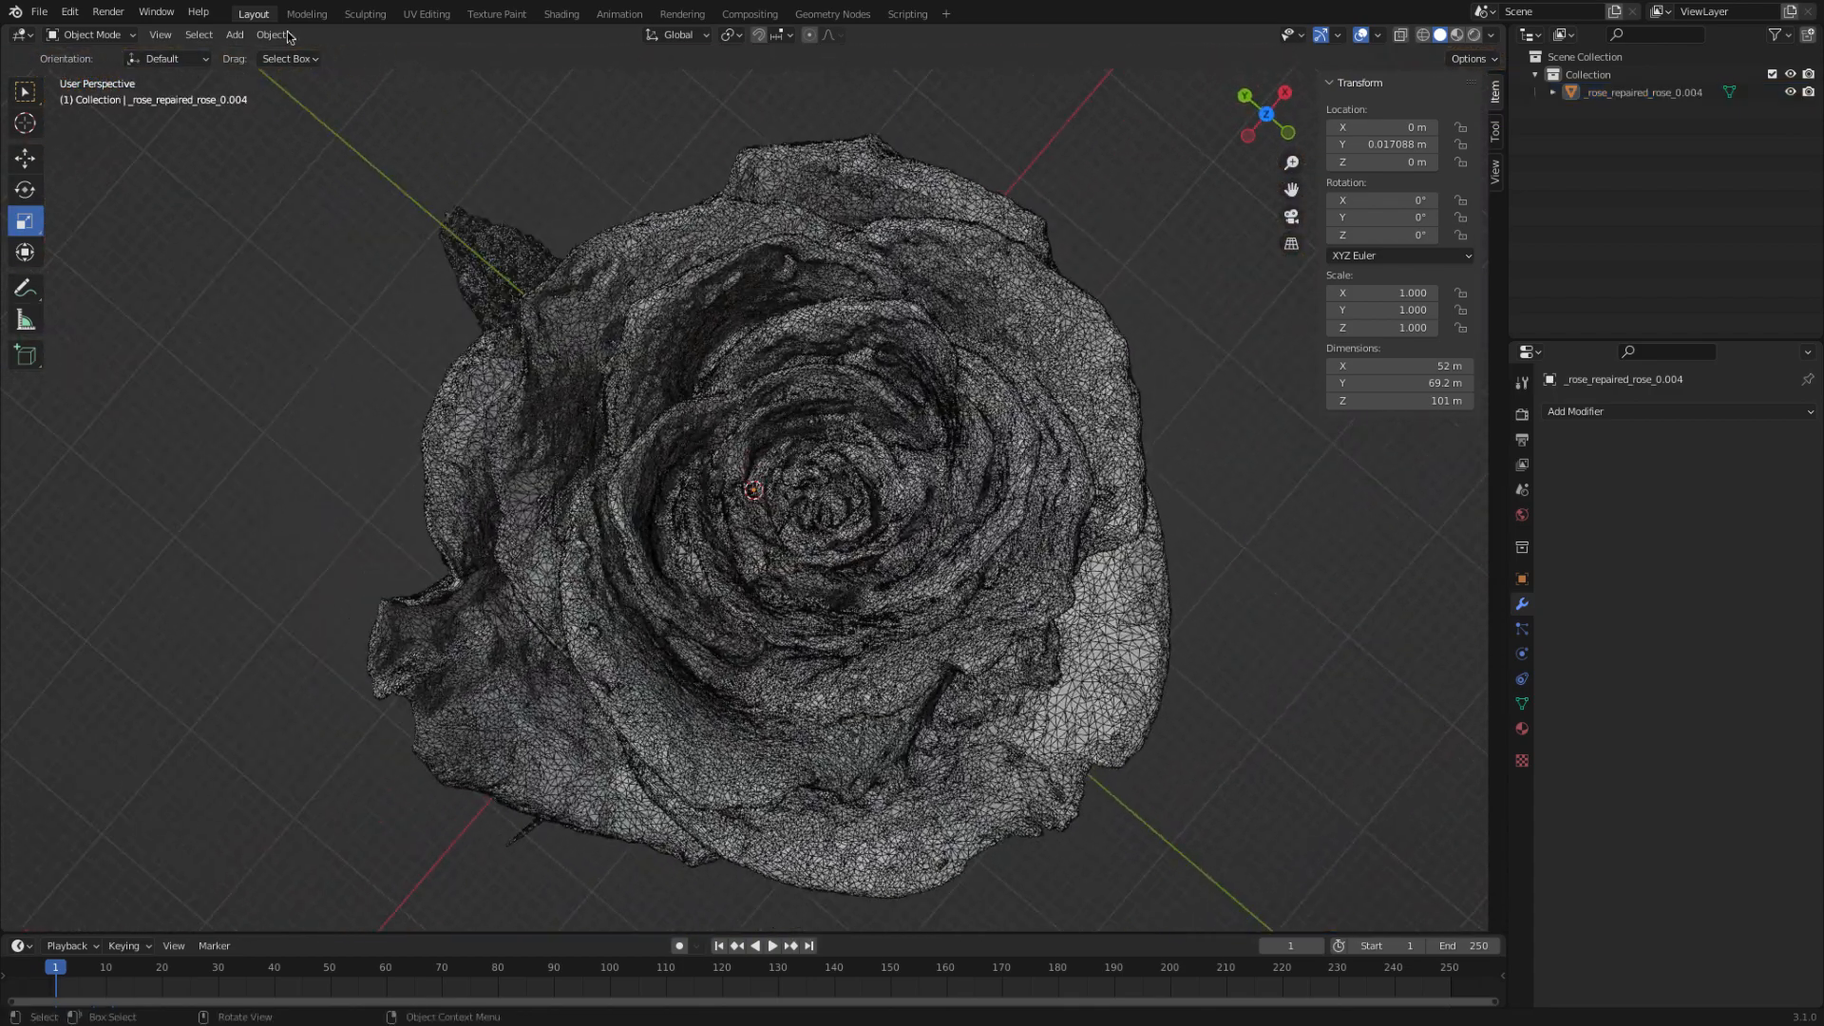
click(359, 15)
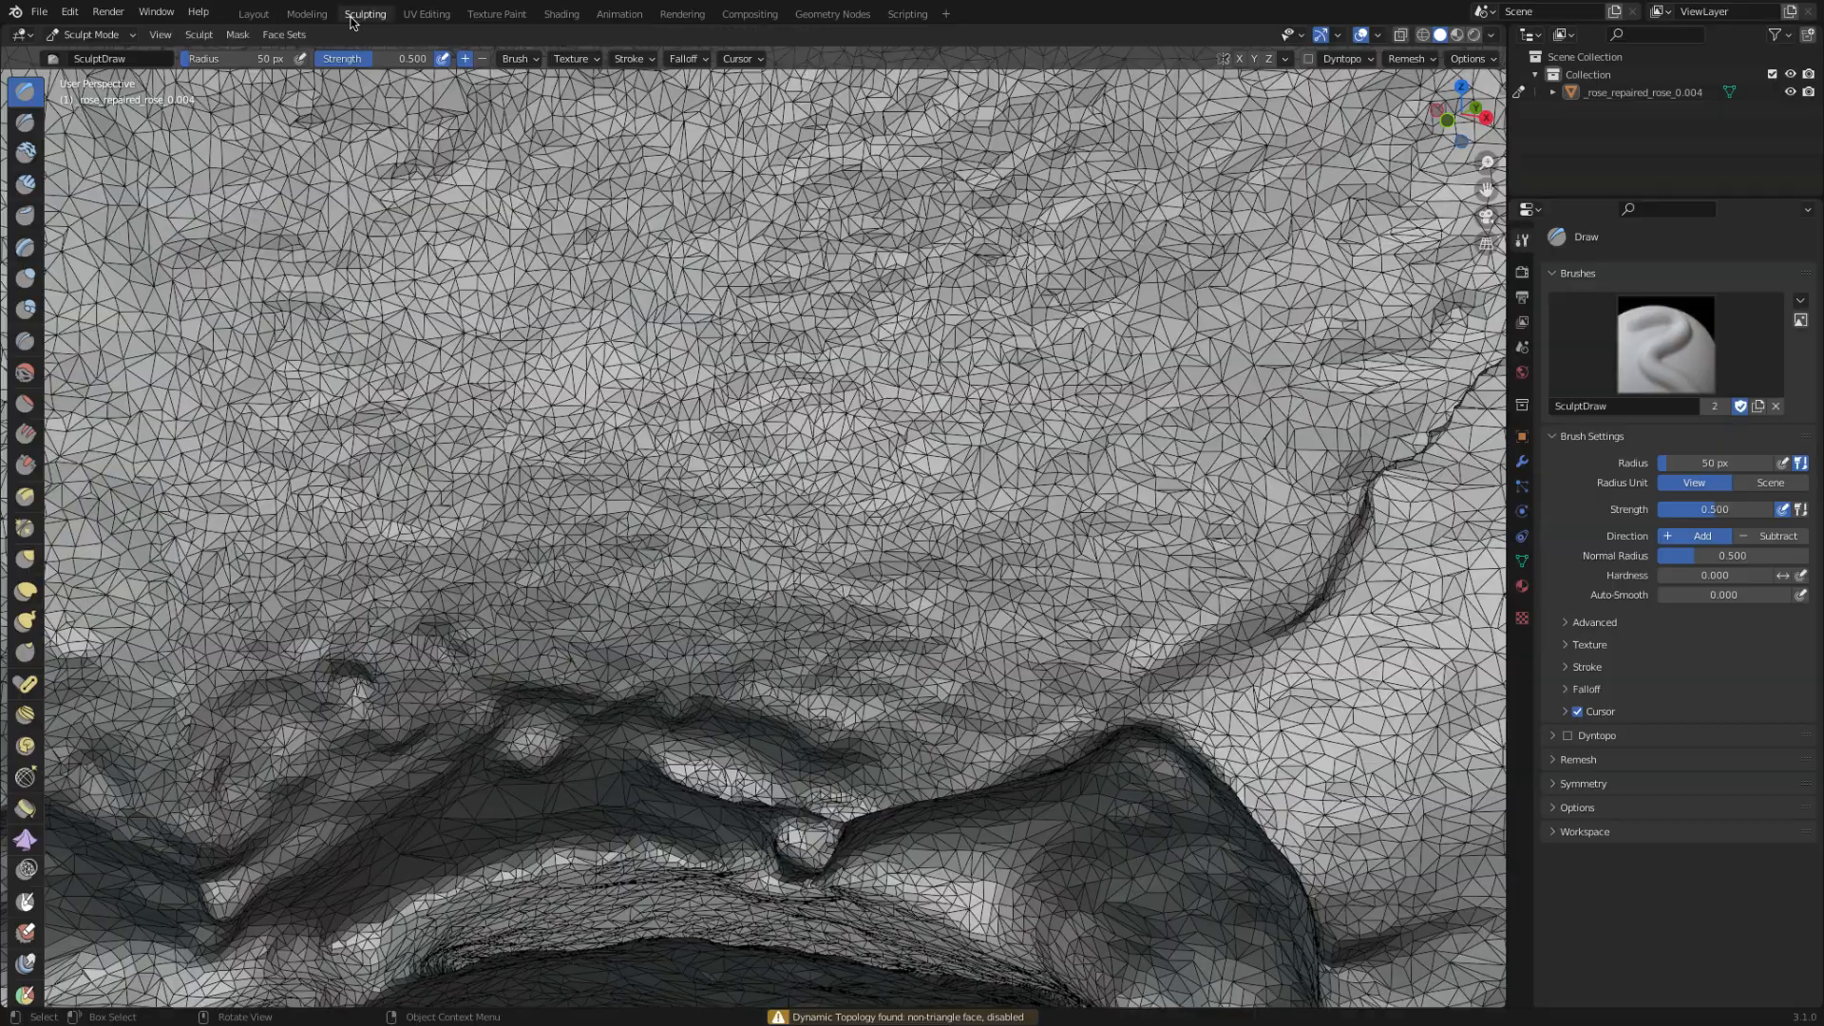
scroll(570, 304, down, 5)
scroll(570, 300, down, 8)
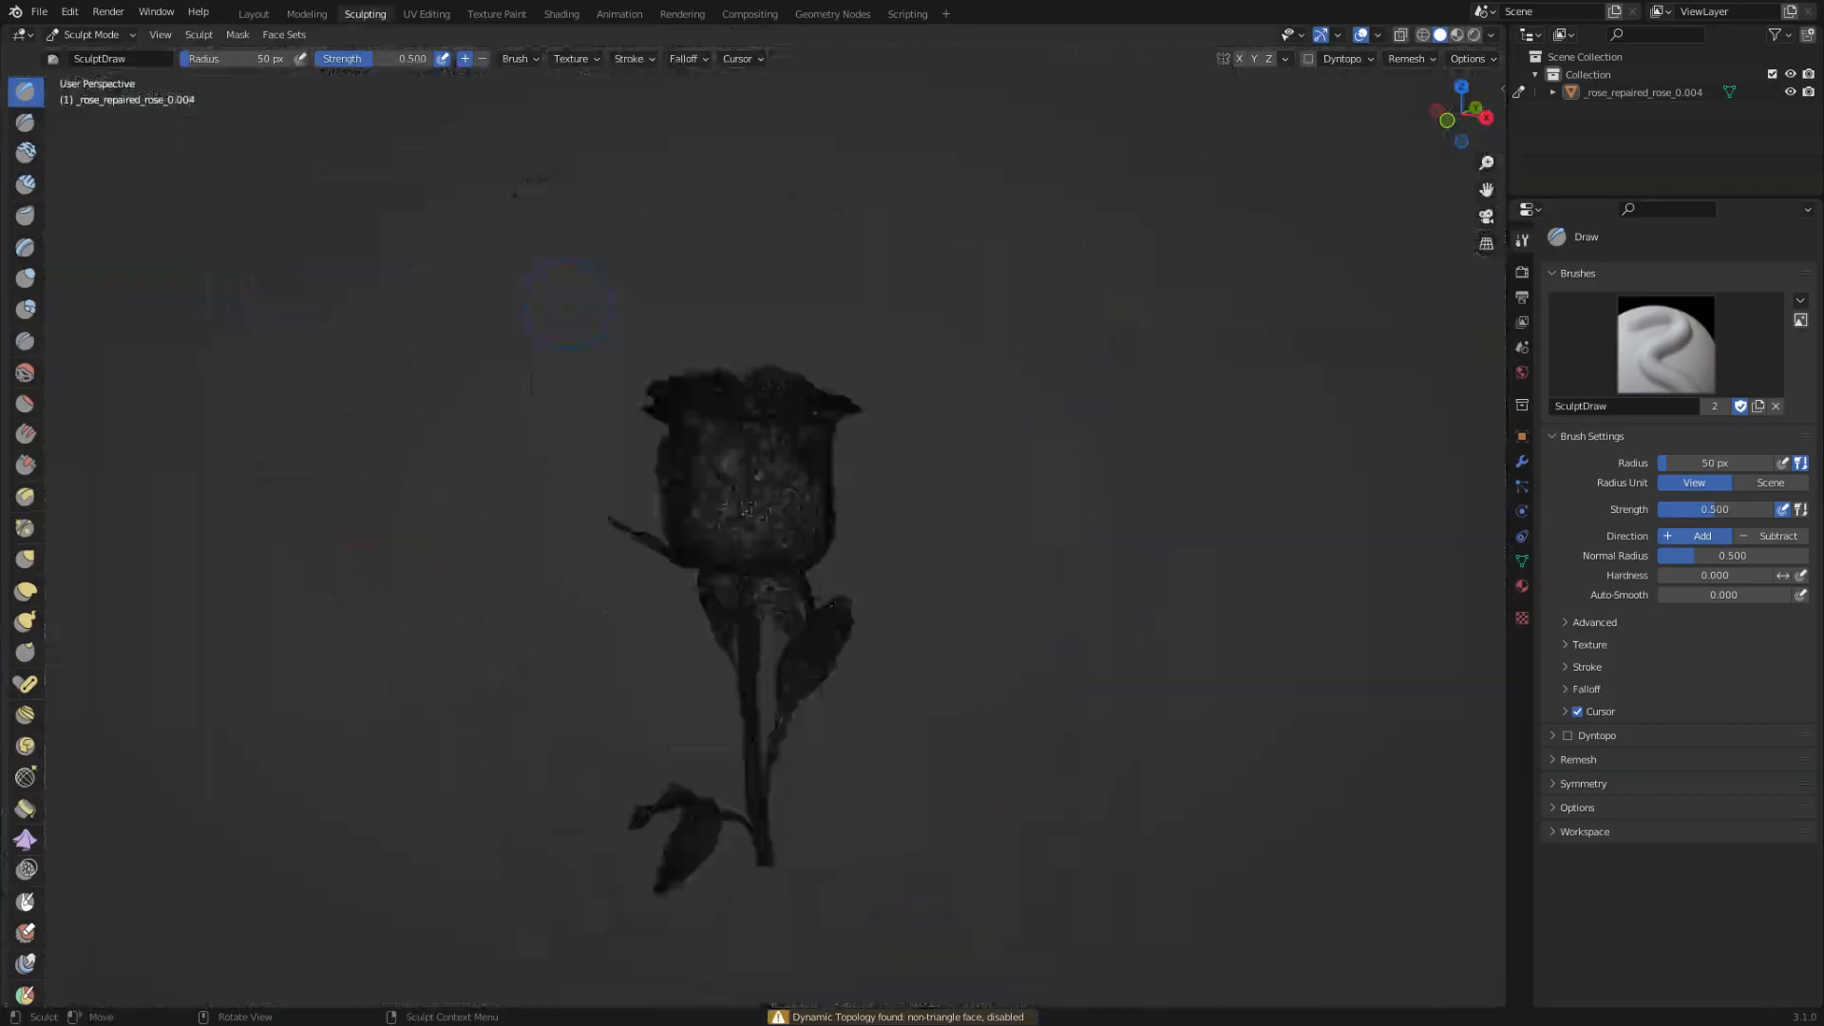
scroll(560, 302, up, 10)
scroll(506, 330, down, 4)
middle_drag(490, 332, 630, 395)
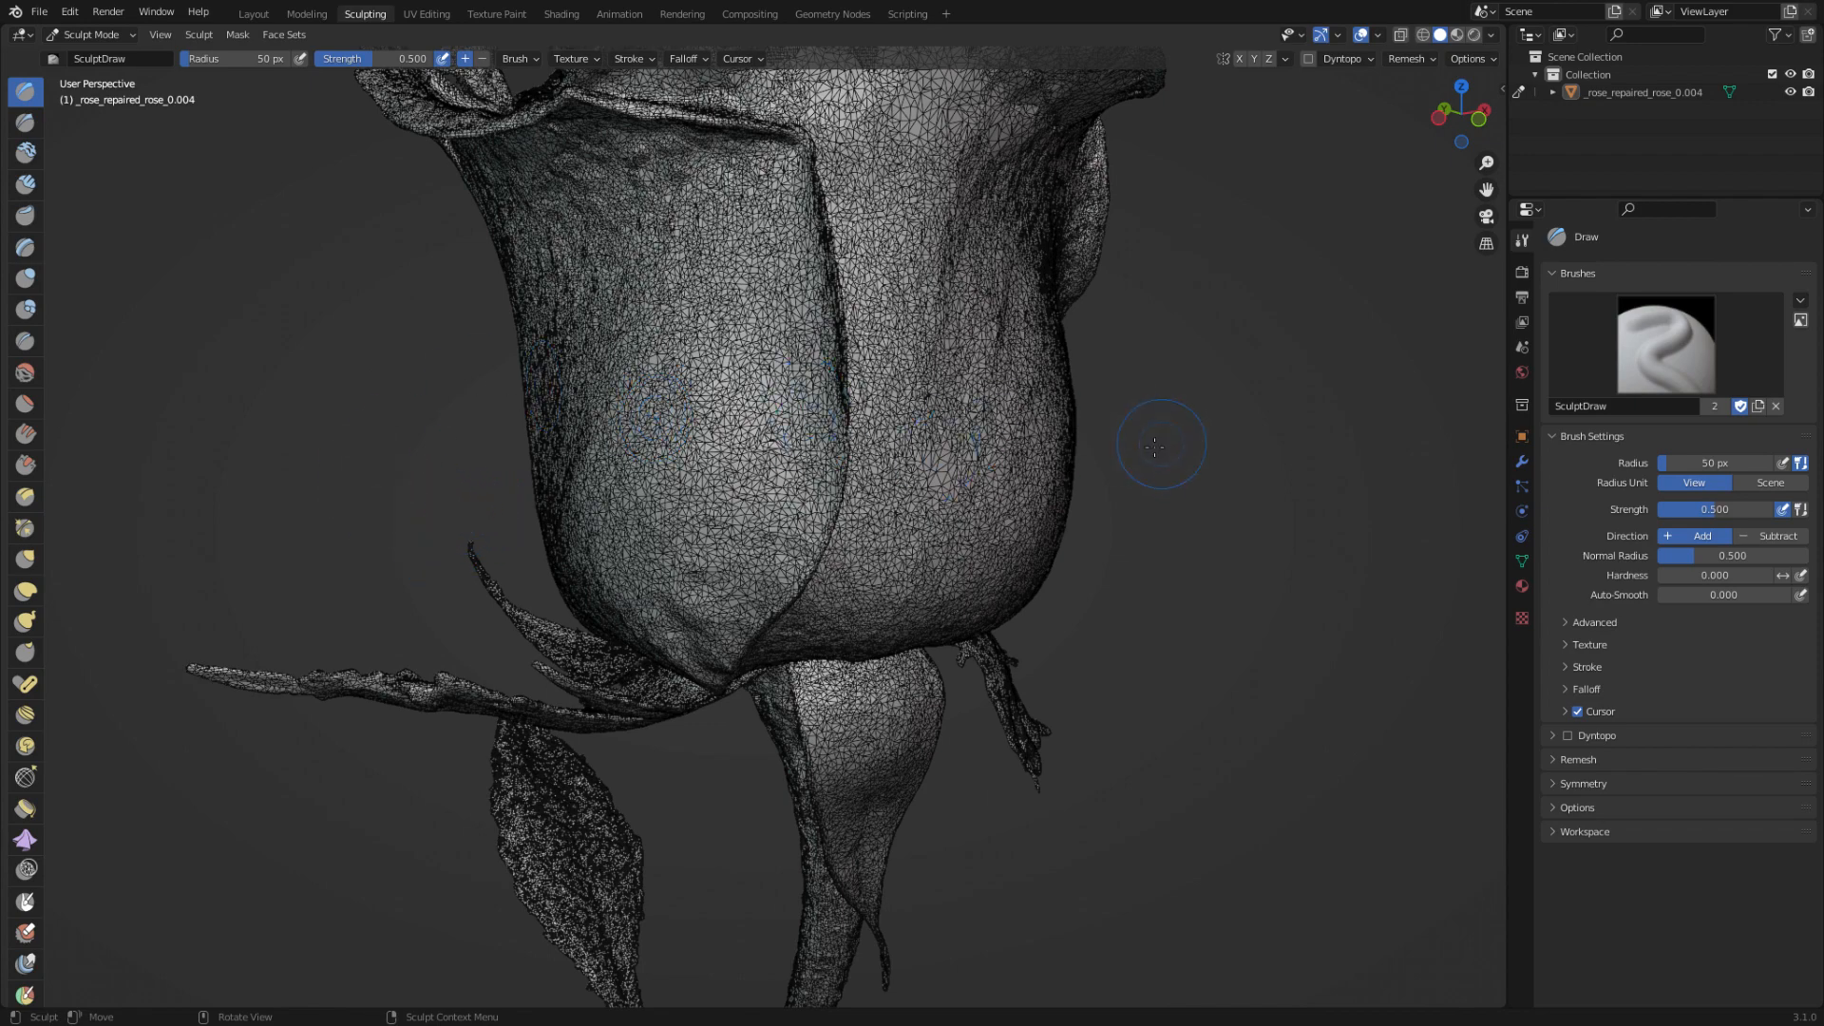
middle_drag(1155, 446, 1073, 451)
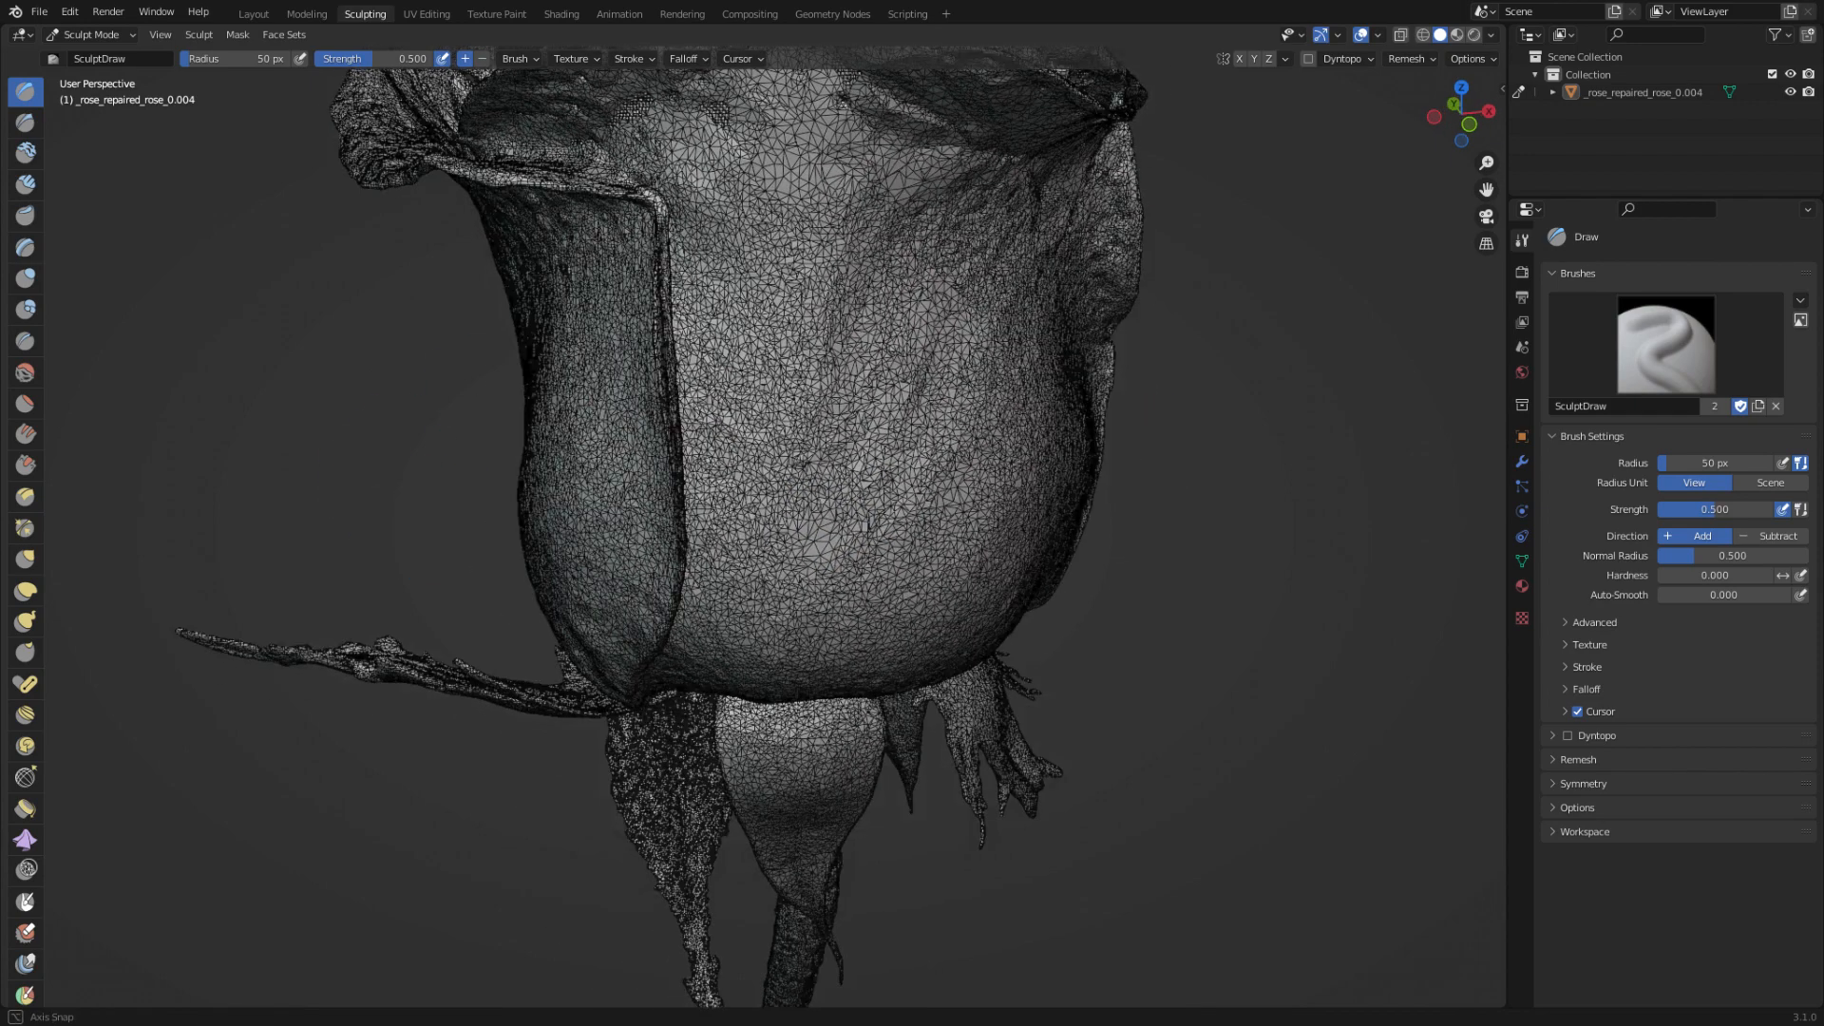
mouse_move(869, 524)
middle_down()
mouse_move(1131, 561)
mouse_move(1185, 408)
mouse_move(1108, 448)
middle_up()
scroll(1184, 408, down, 3)
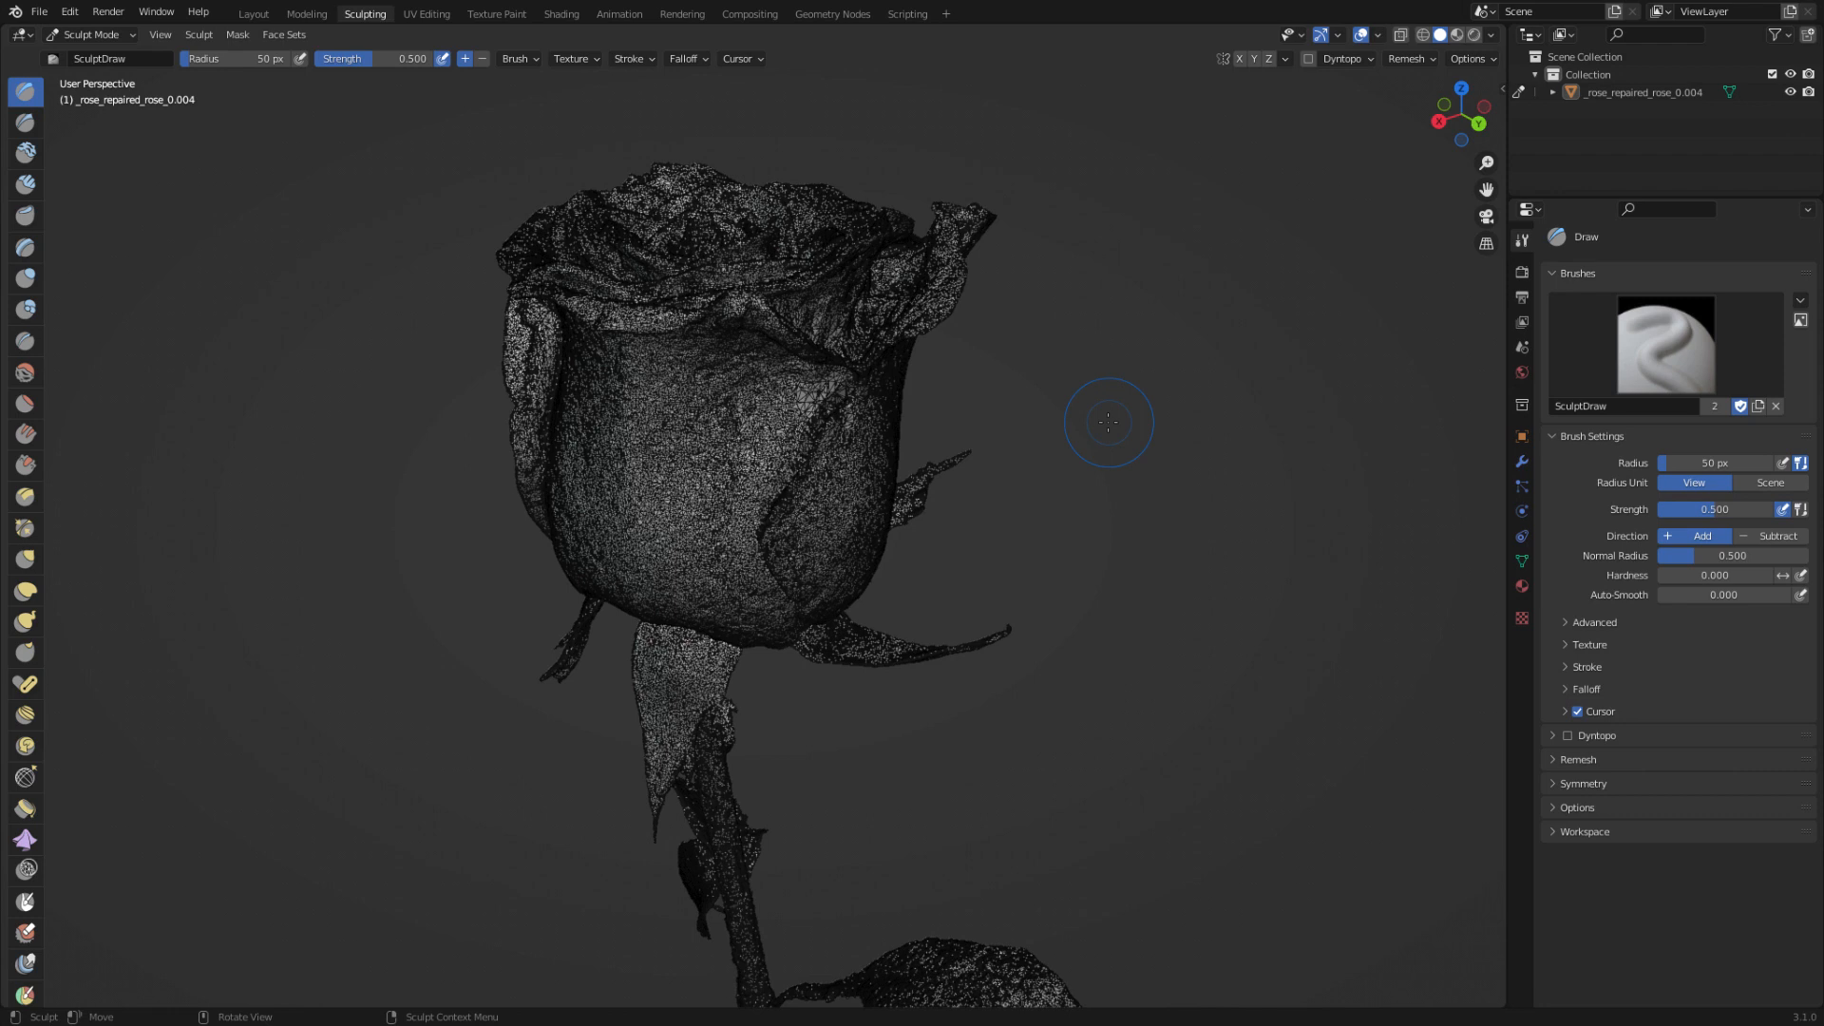
- Switch to CHITUBOX and look over the empty build plate
mouse_move(1434, 3)
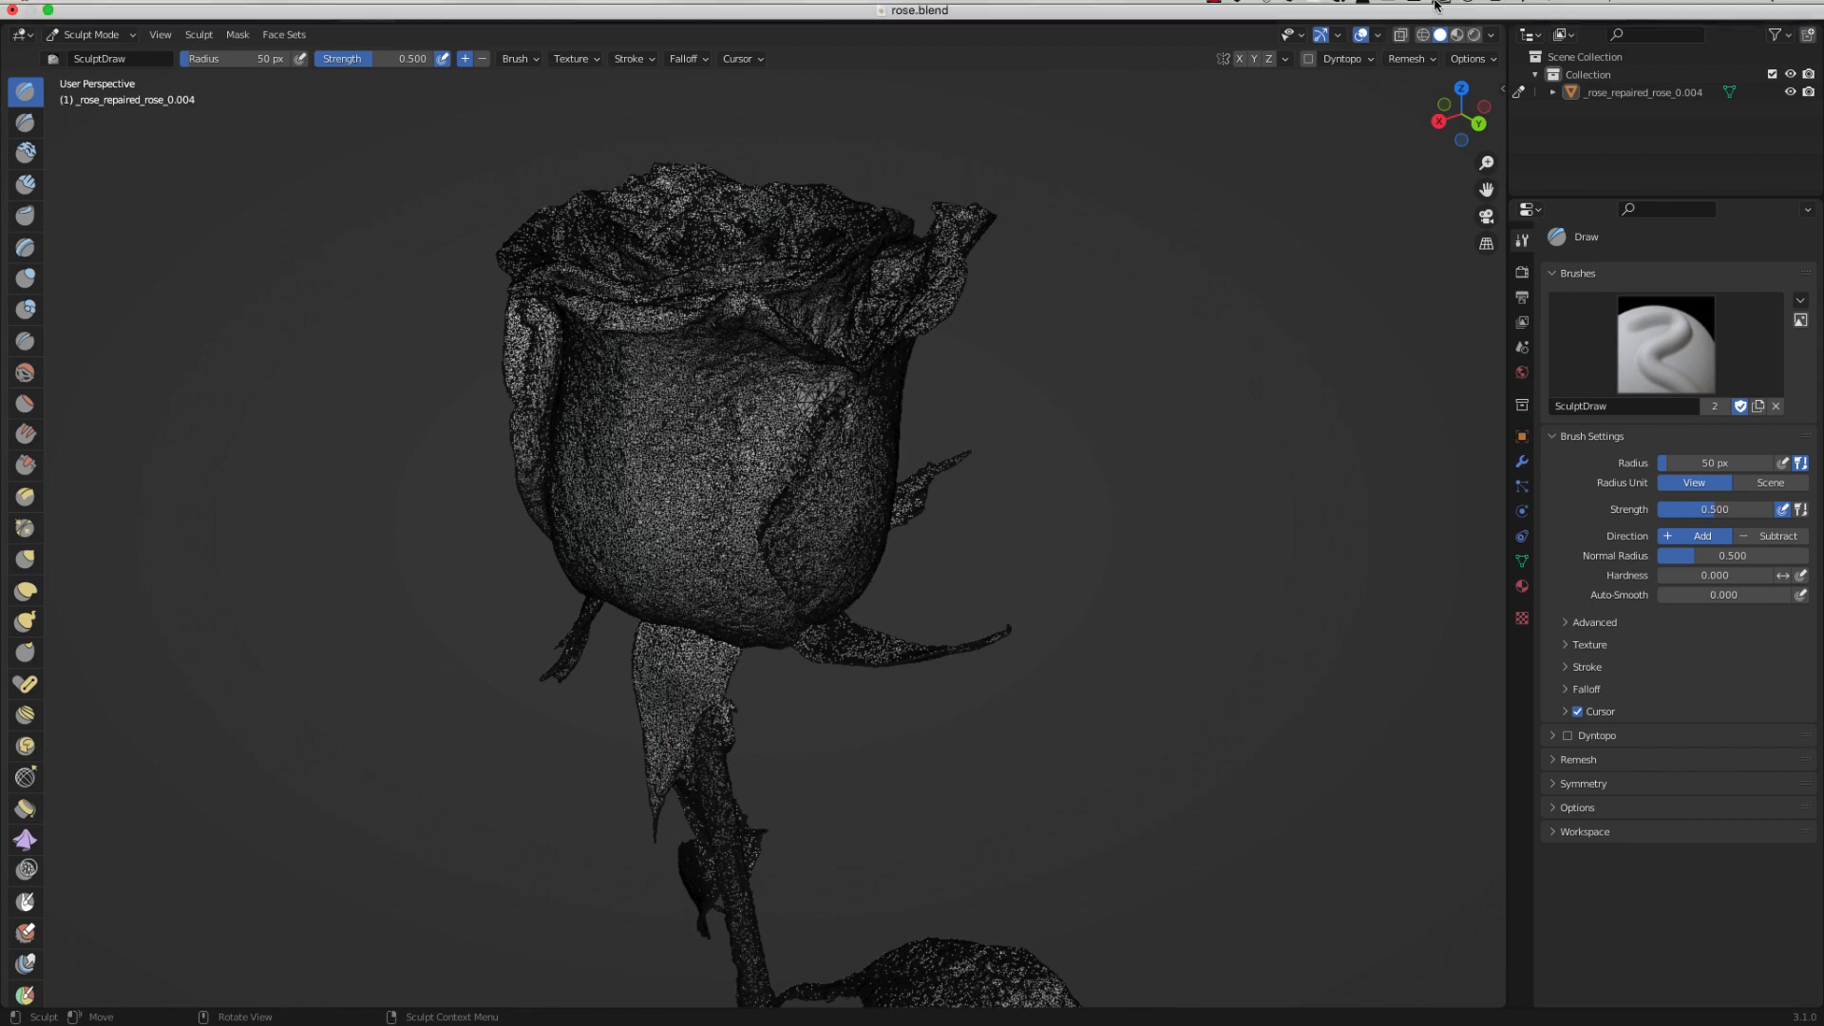
click(1220, 33)
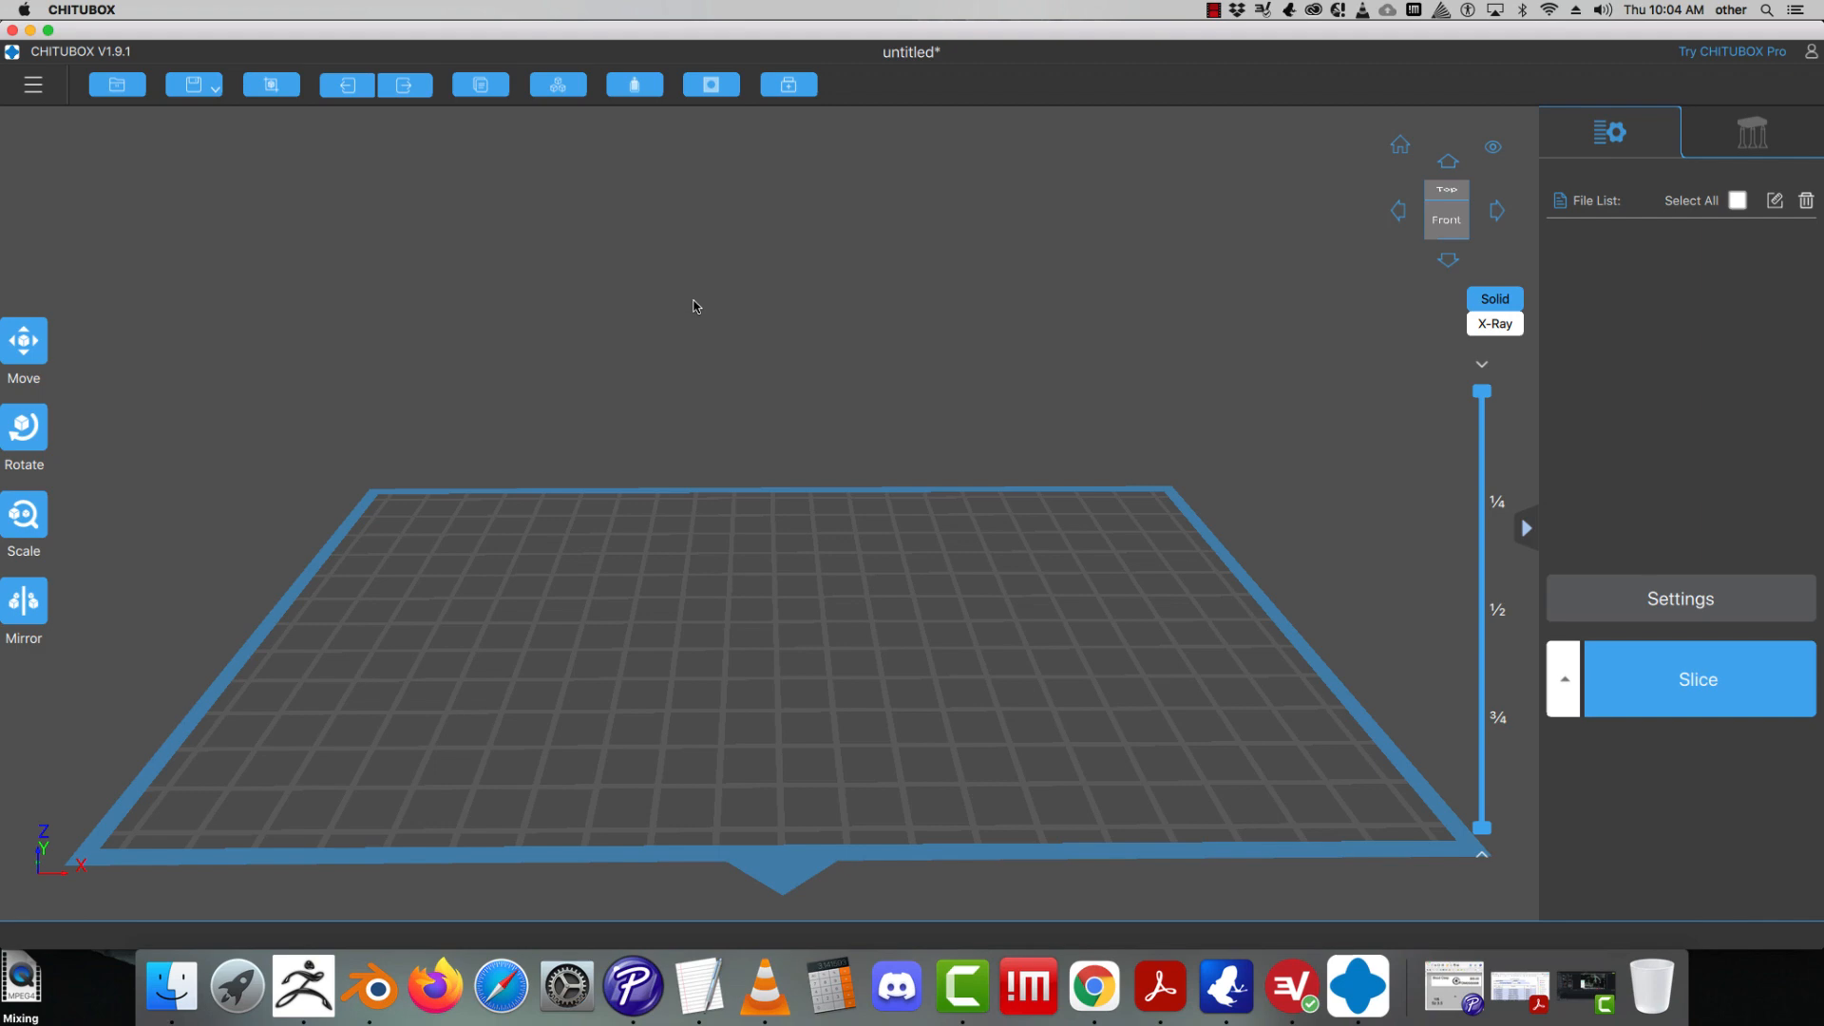
scroll(694, 306, up, 3)
scroll(784, 306, down, 5)
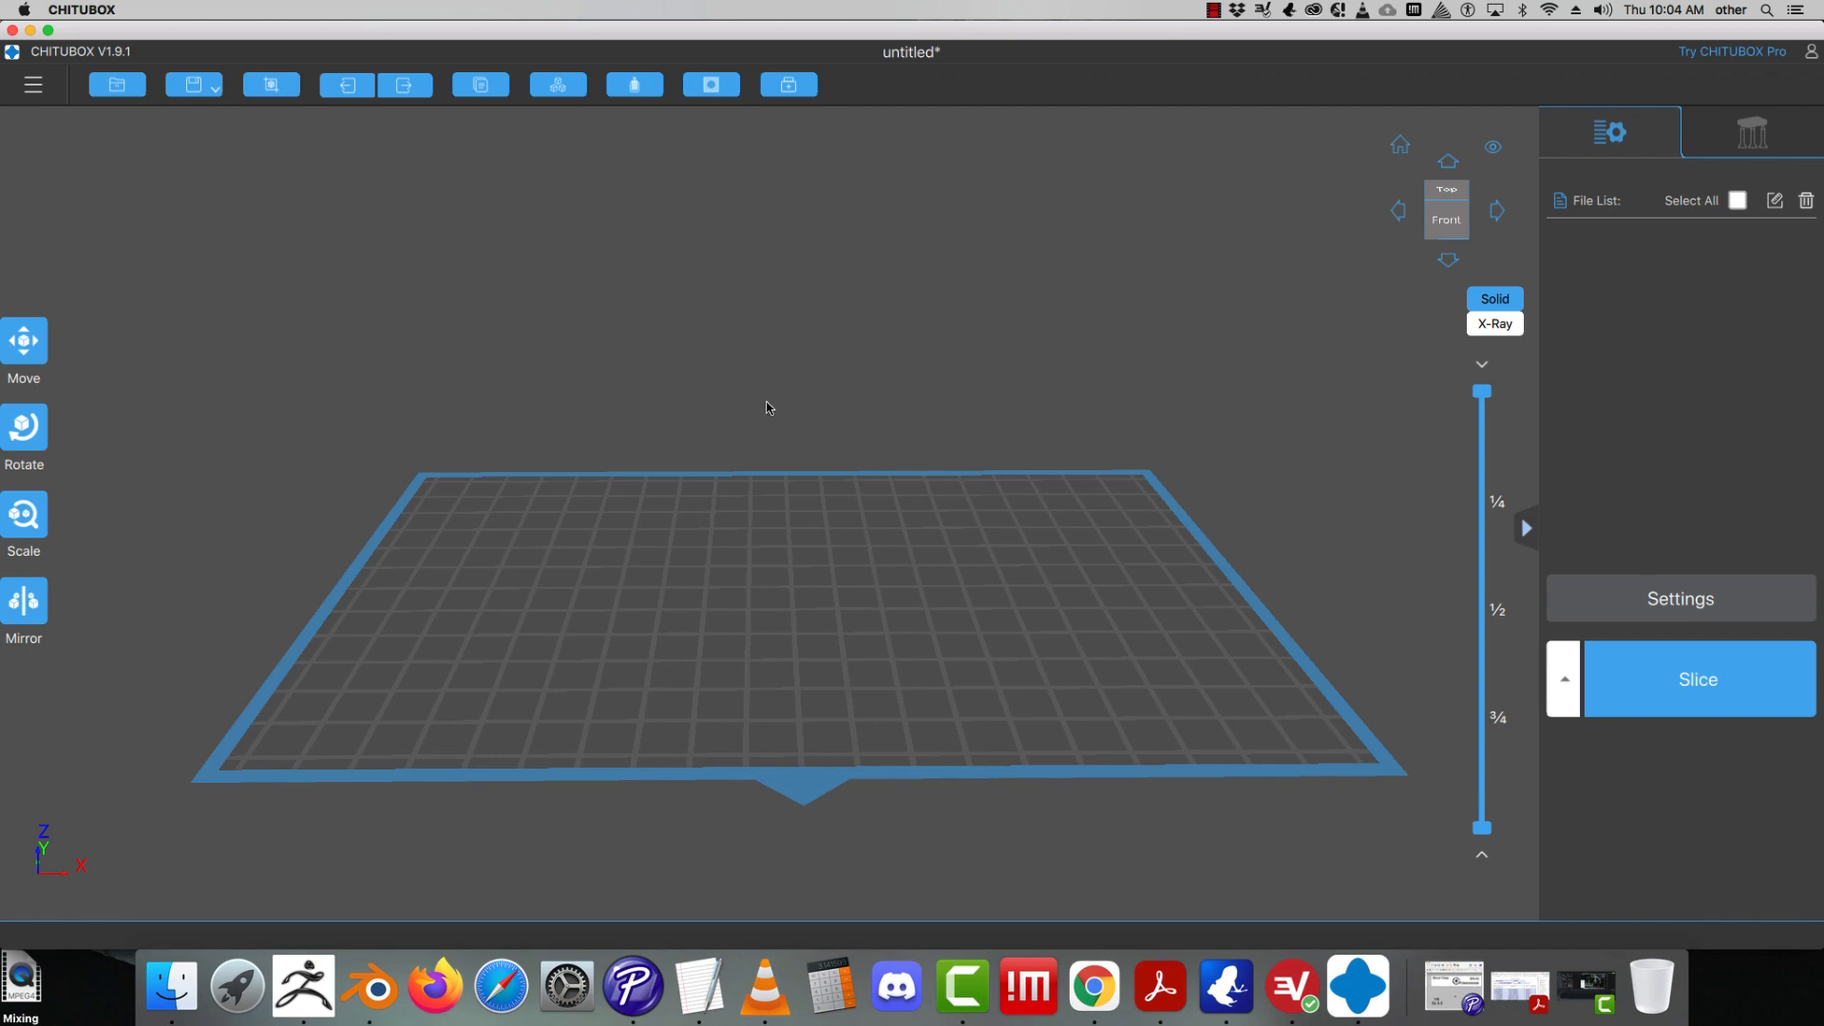
scroll(715, 396, up, 3)
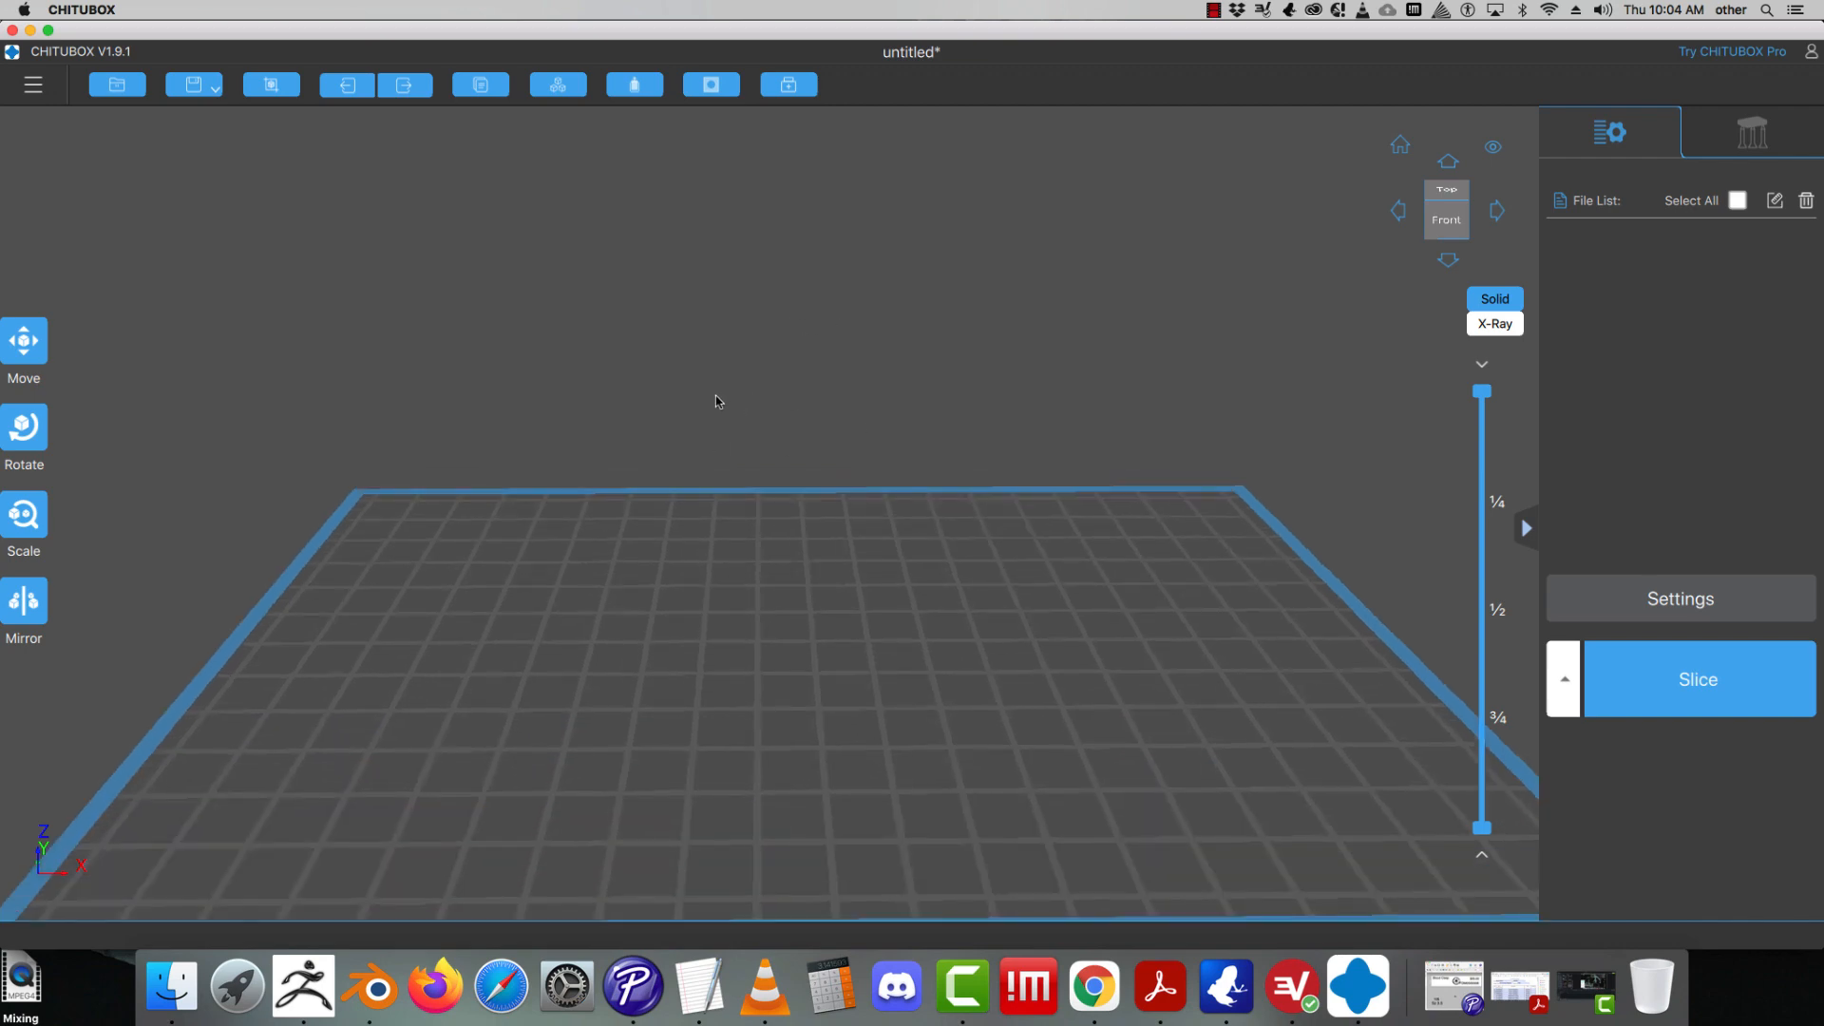
scroll(715, 399, down, 2)
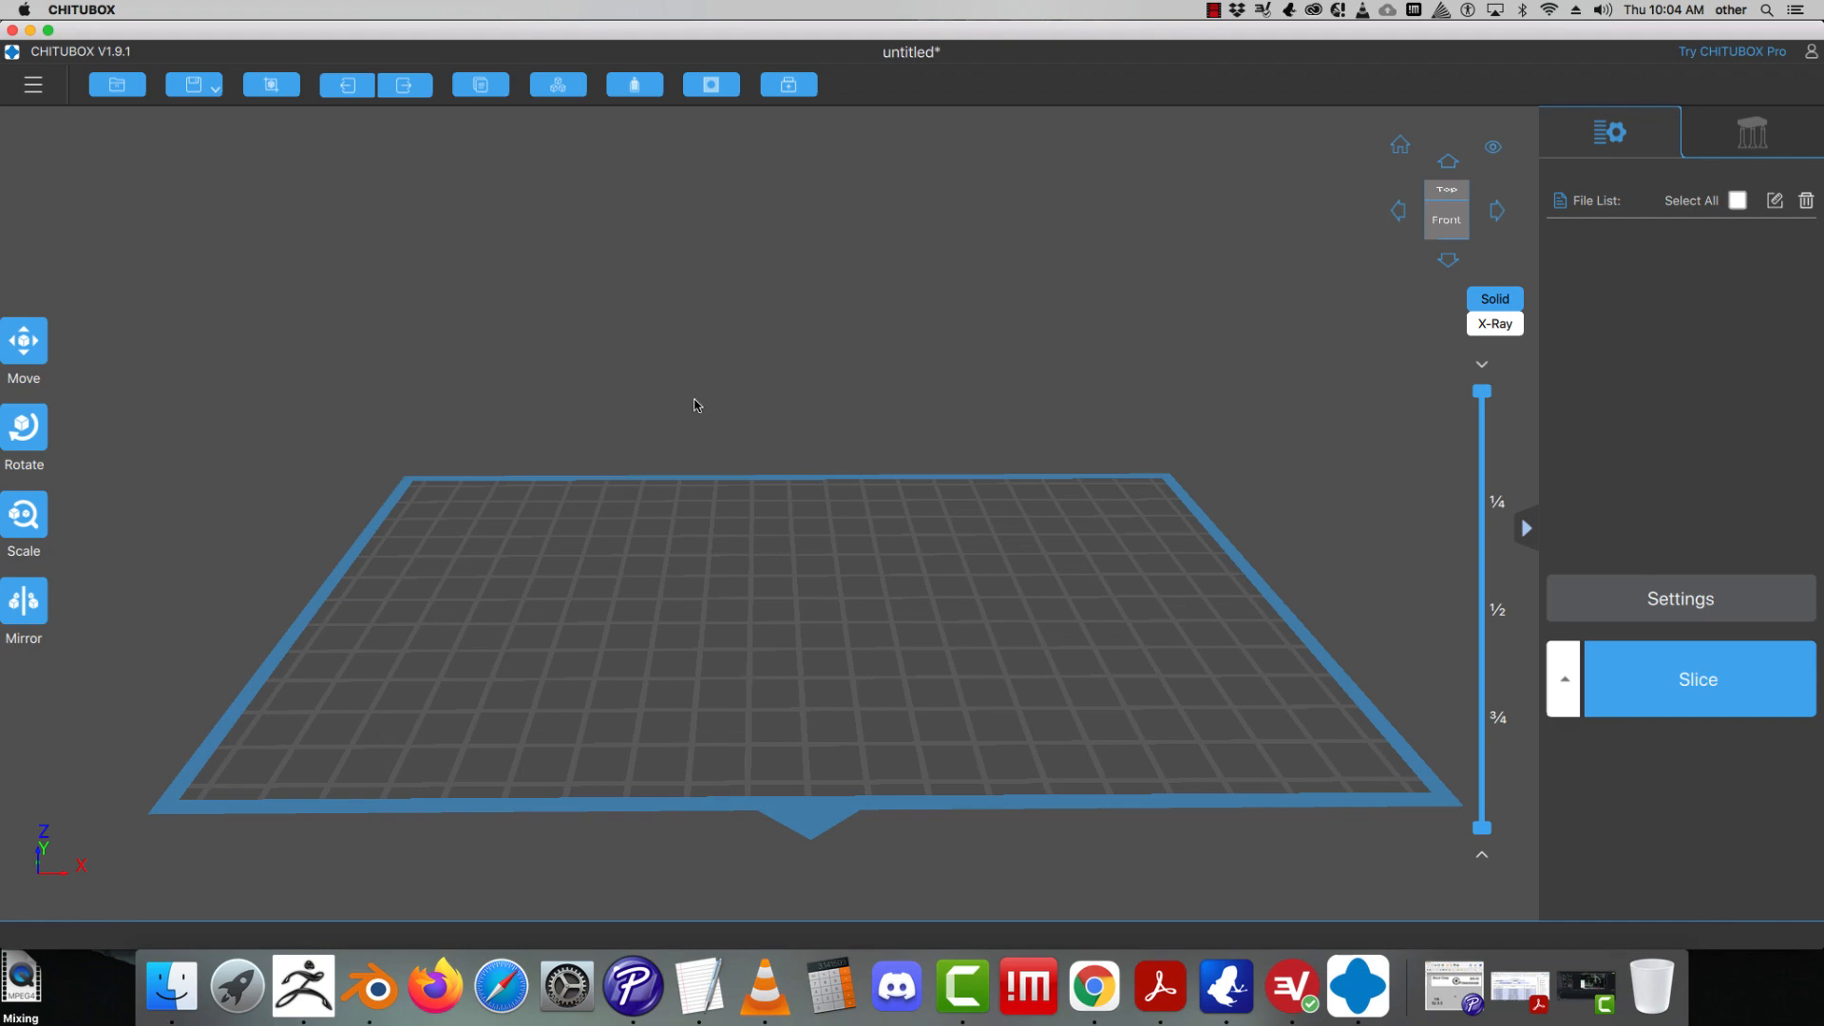
scroll(715, 416, up, 2)
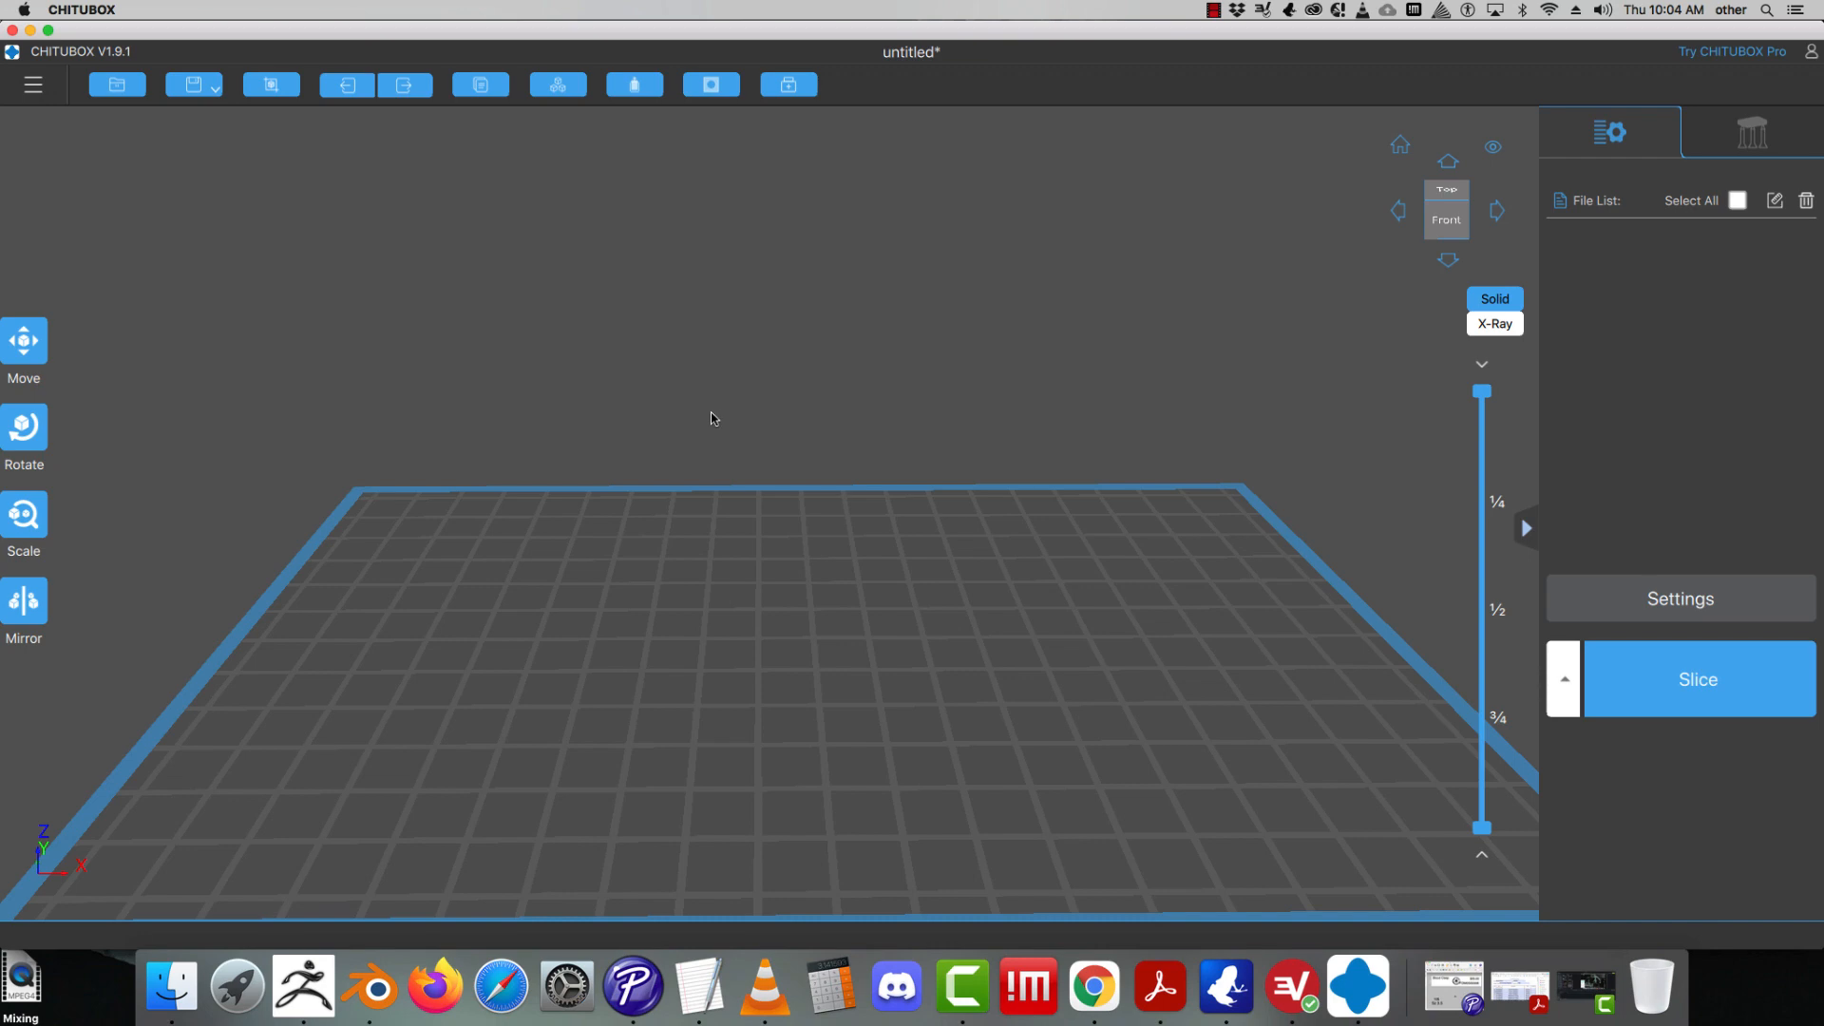
scroll(713, 418, down, 3)
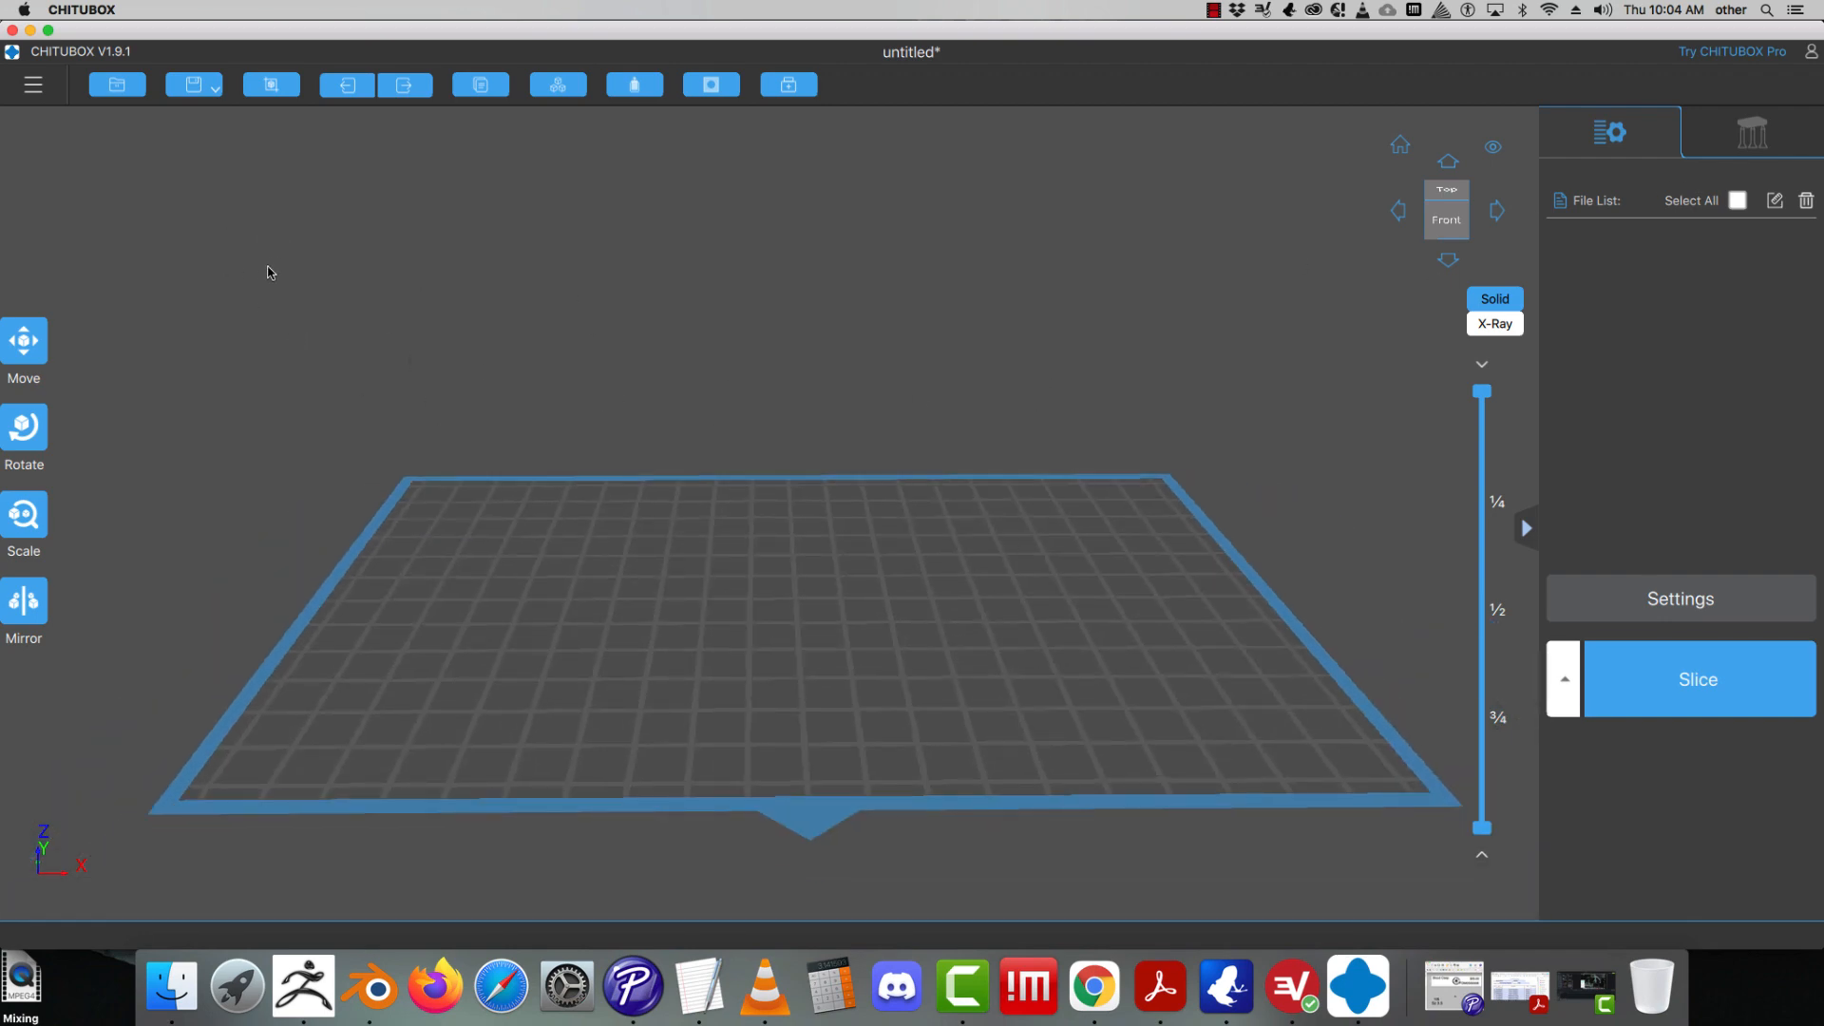
- Review CHITUBOX's project and file commands and its general Setting options, closing them without changes
click(33, 83)
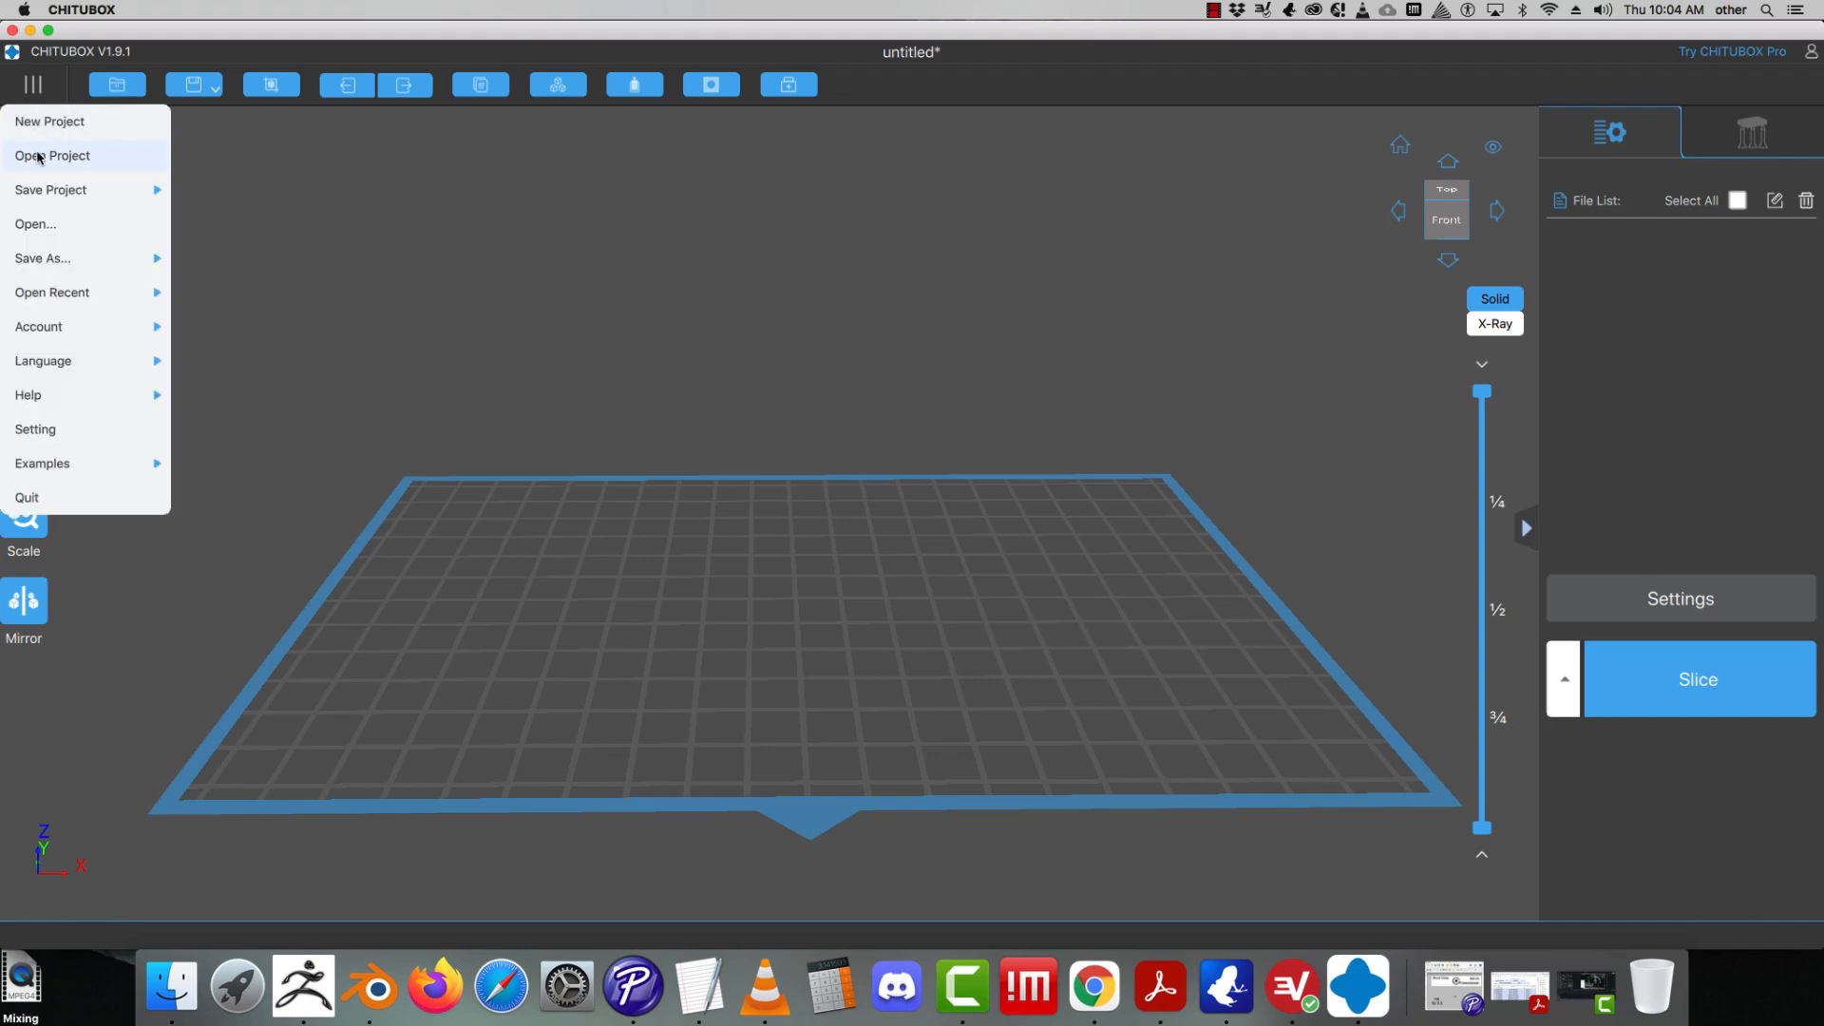
click(751, 215)
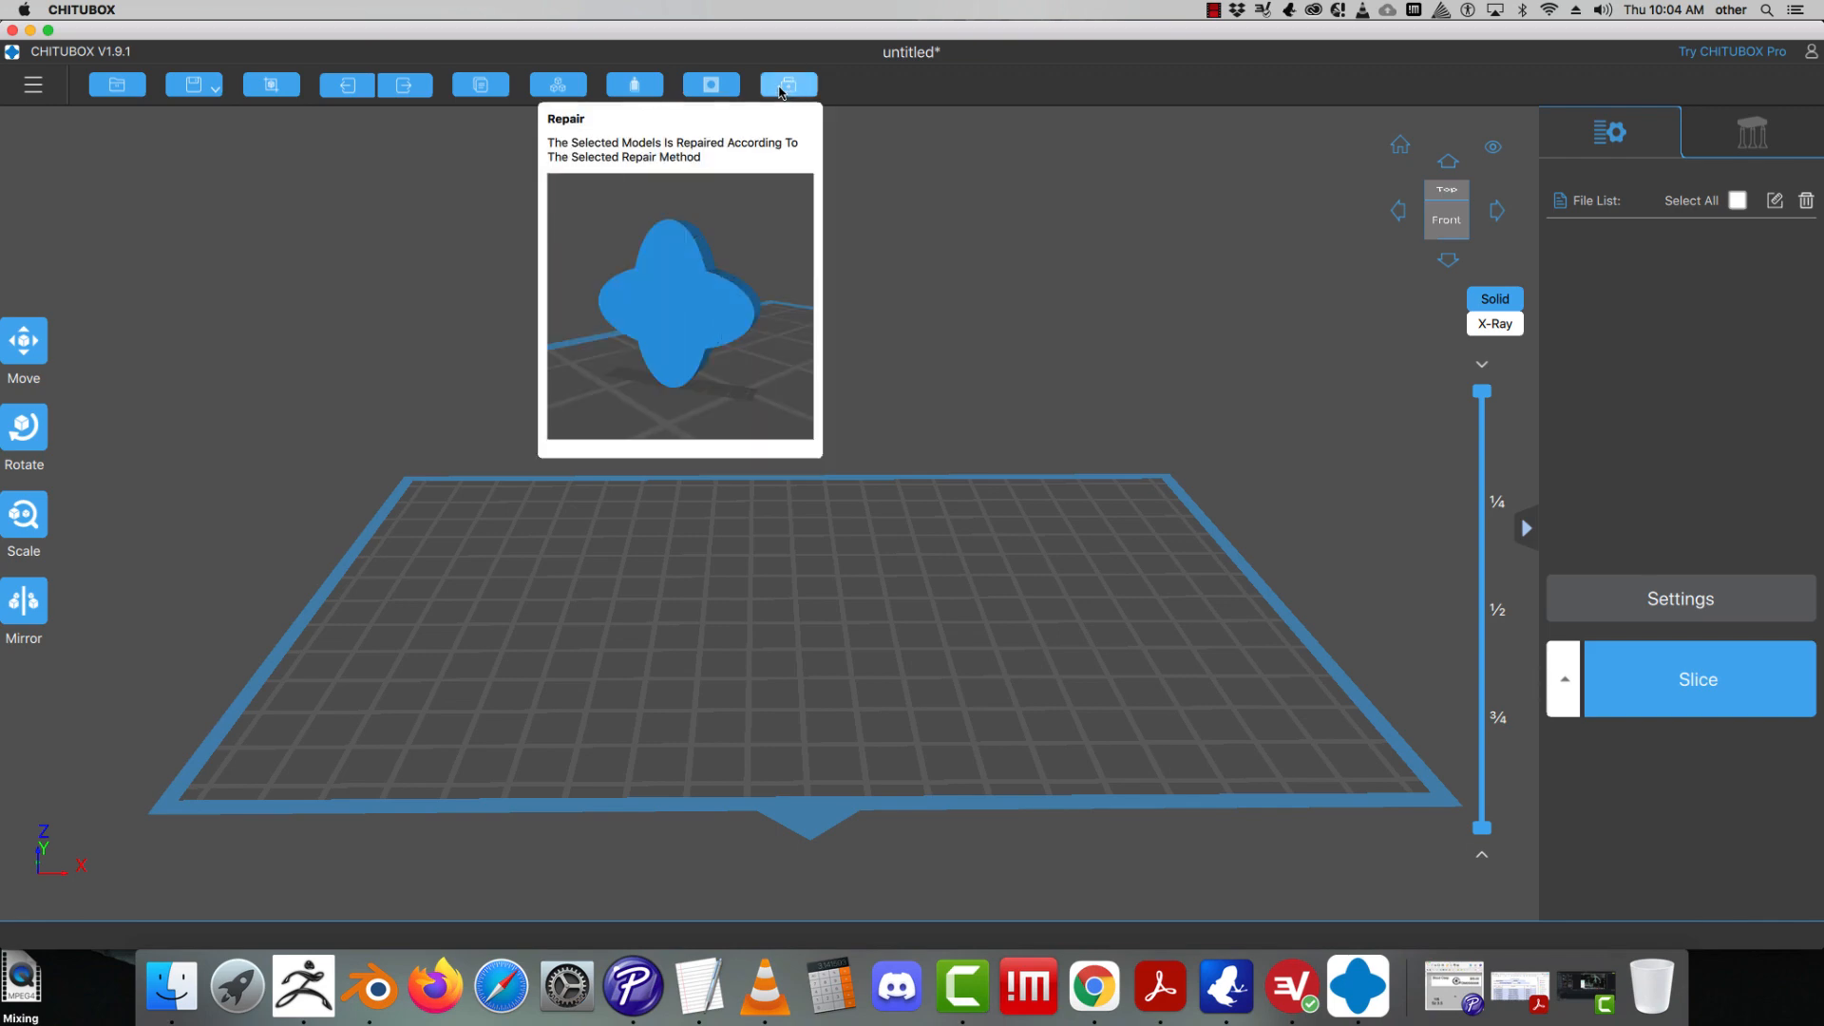
click(34, 90)
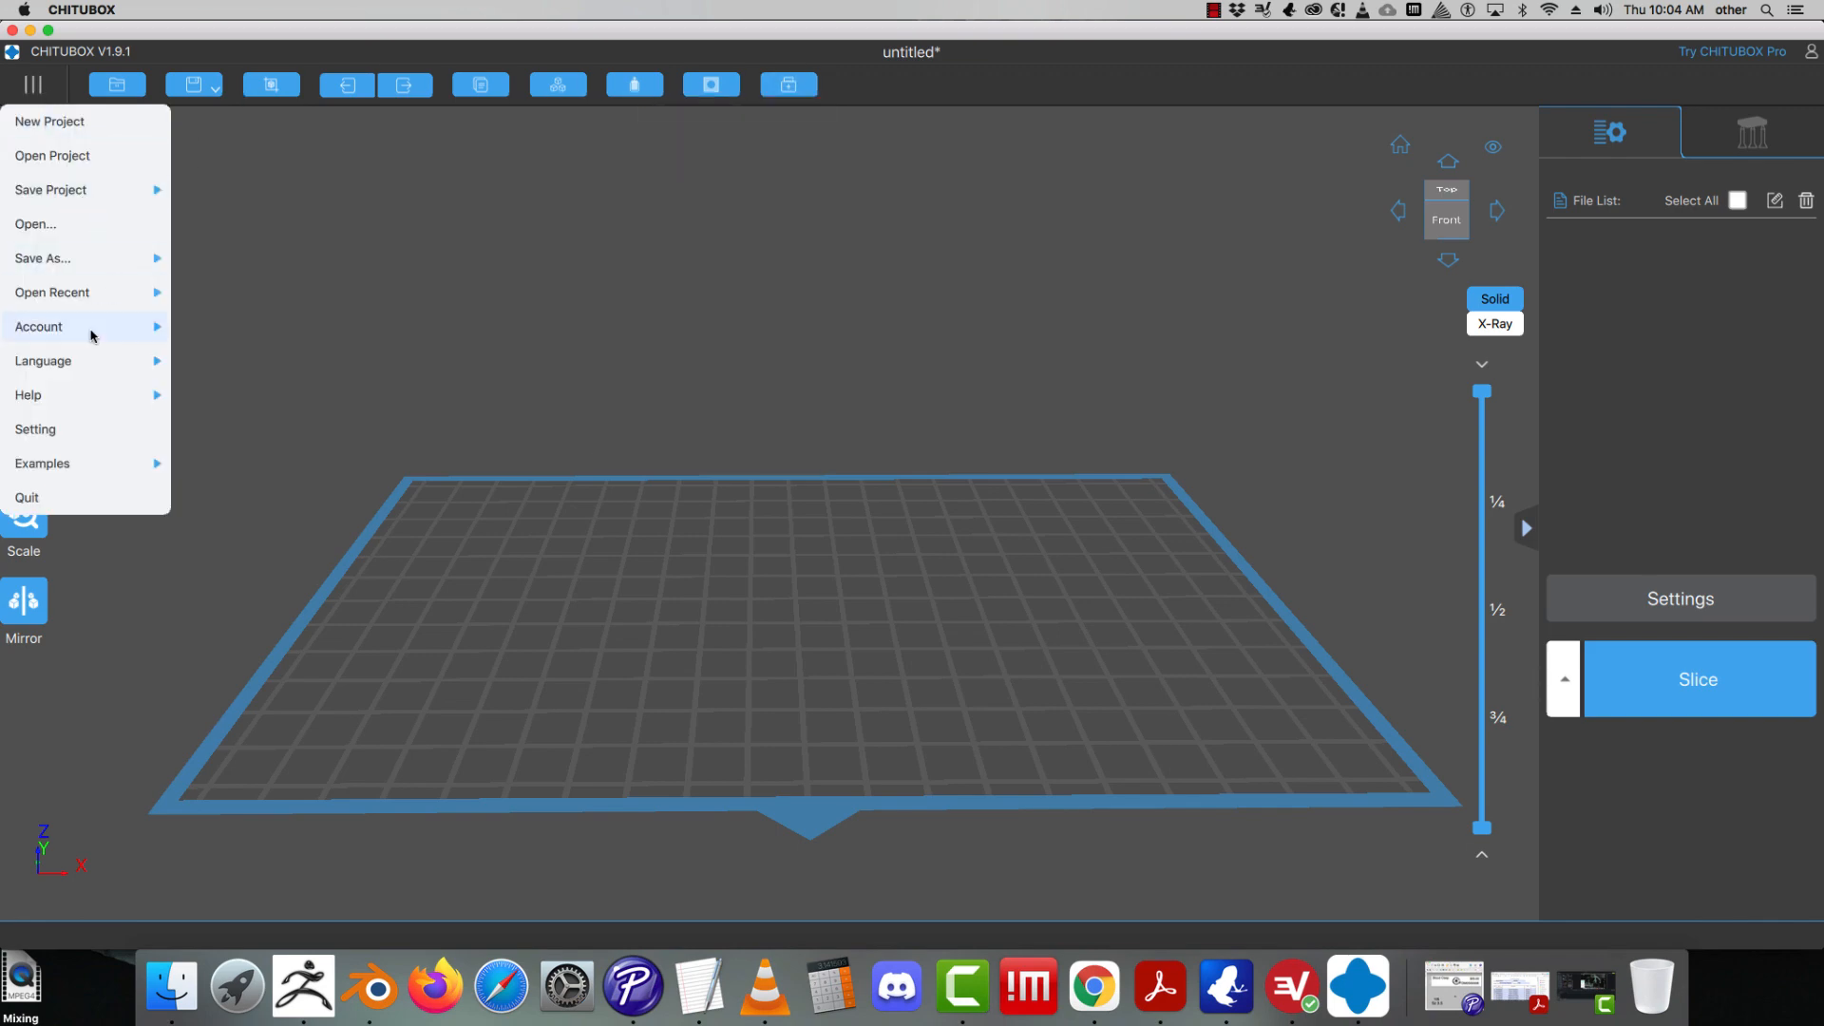
mouse_move(94, 376)
mouse_move(71, 338)
click(115, 430)
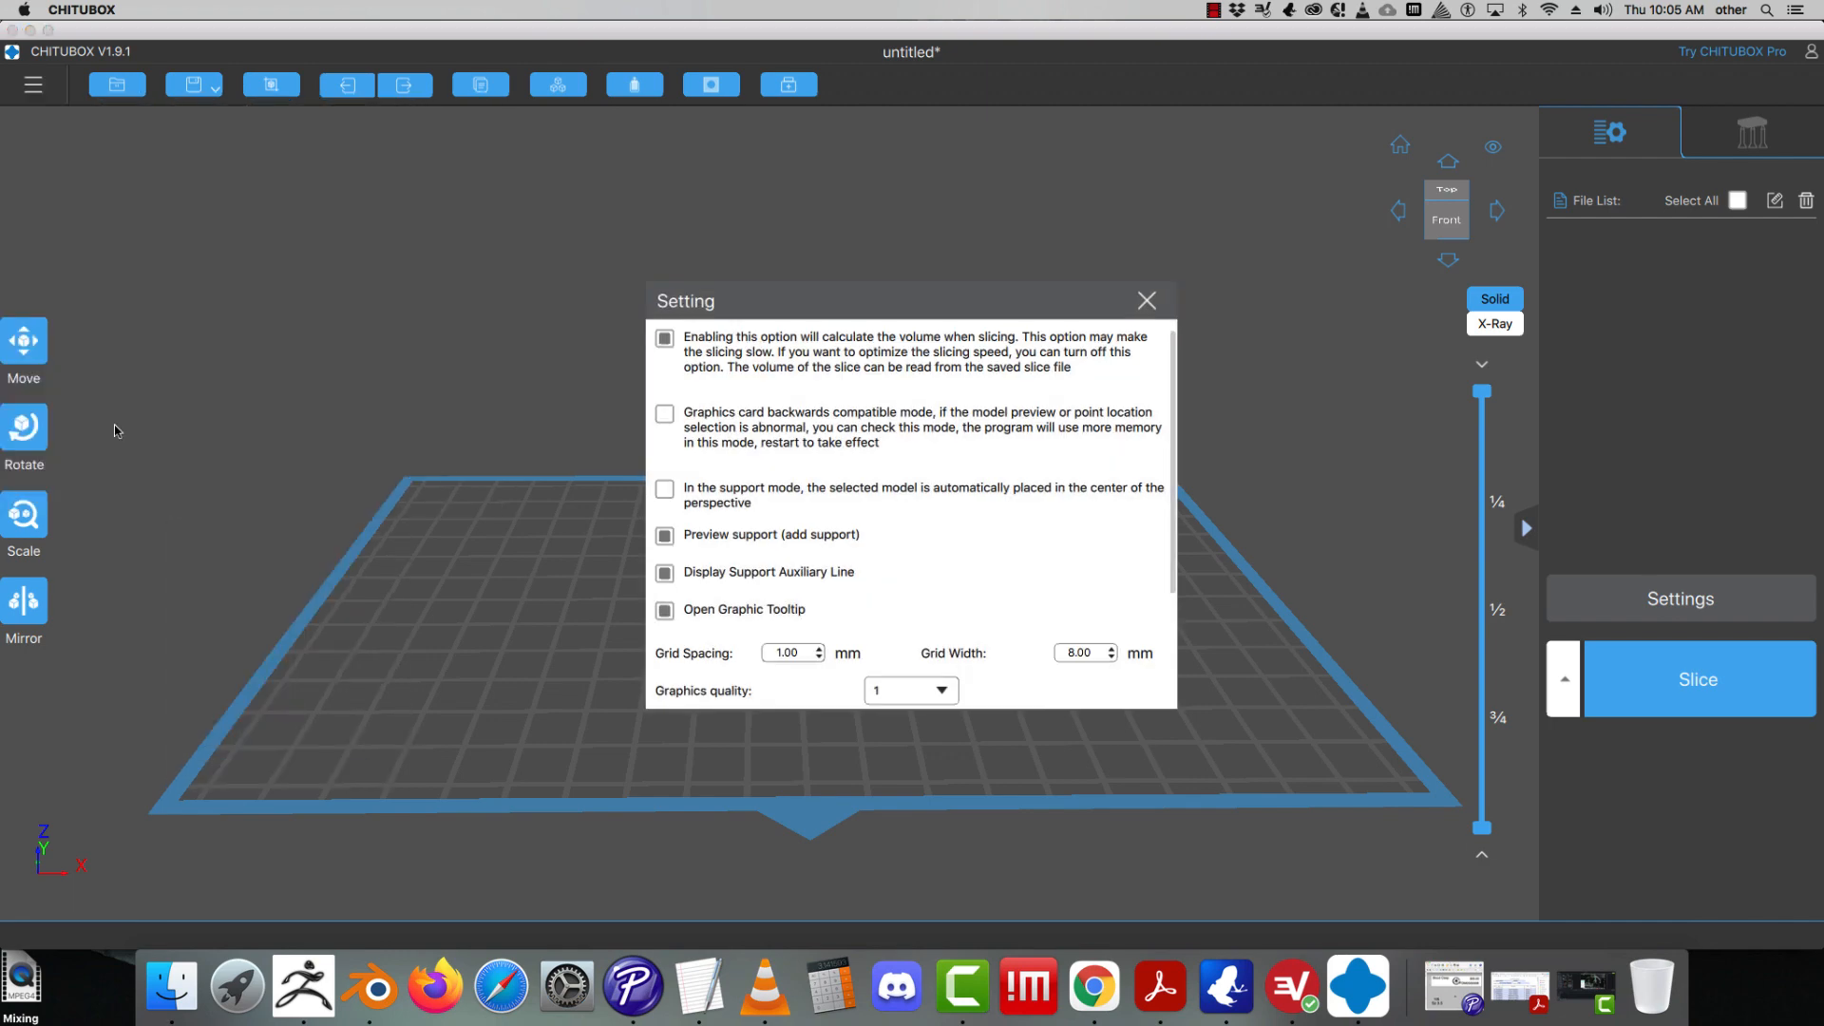
click(1147, 300)
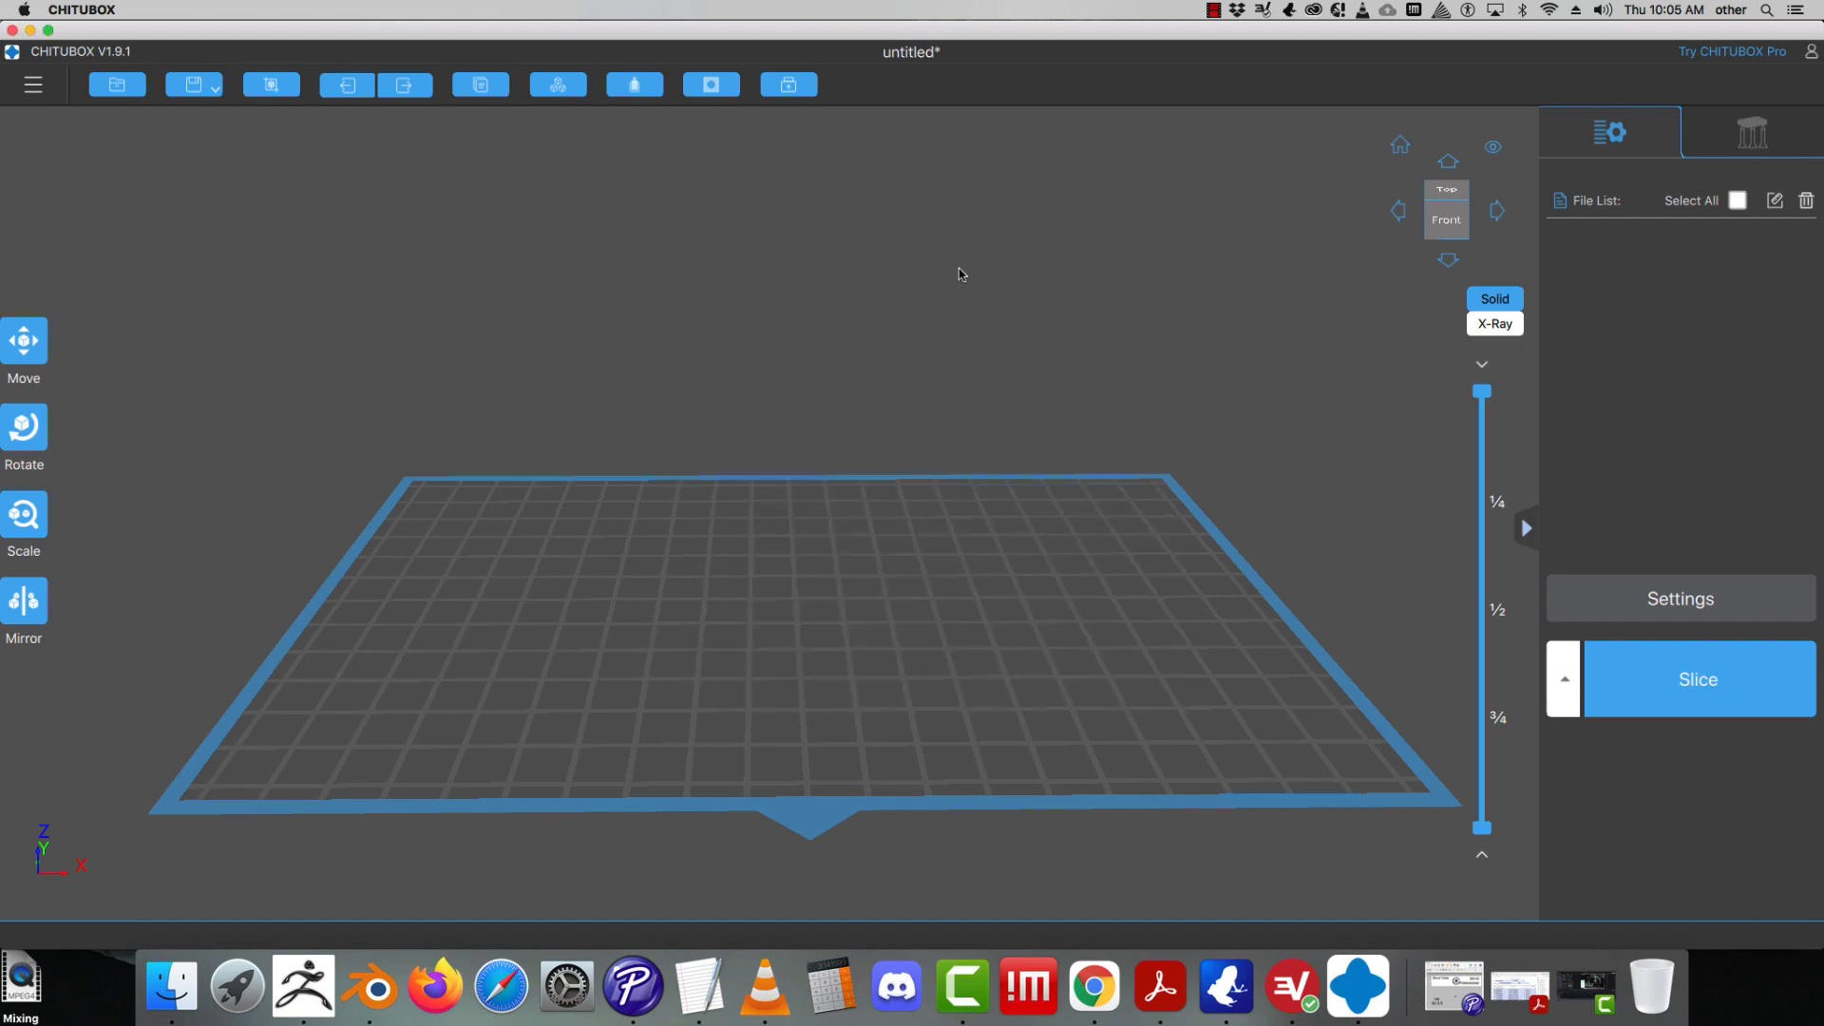
click(23, 84)
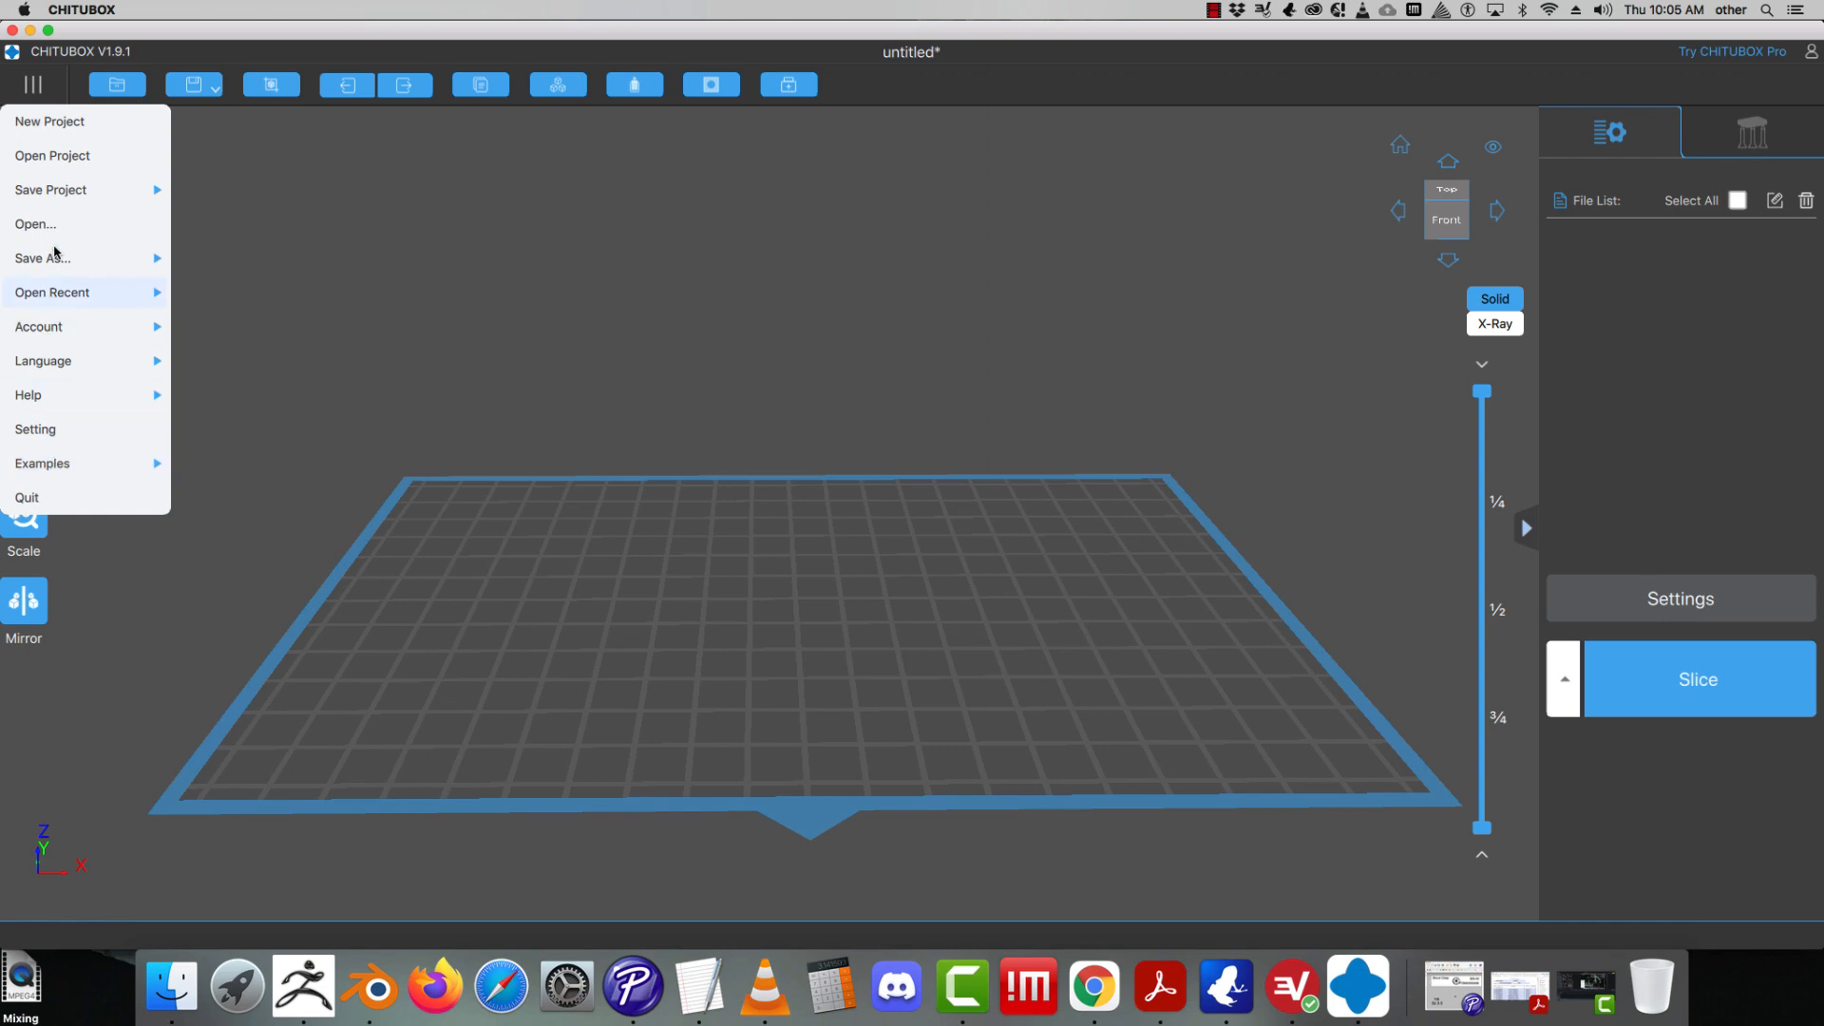
click(316, 215)
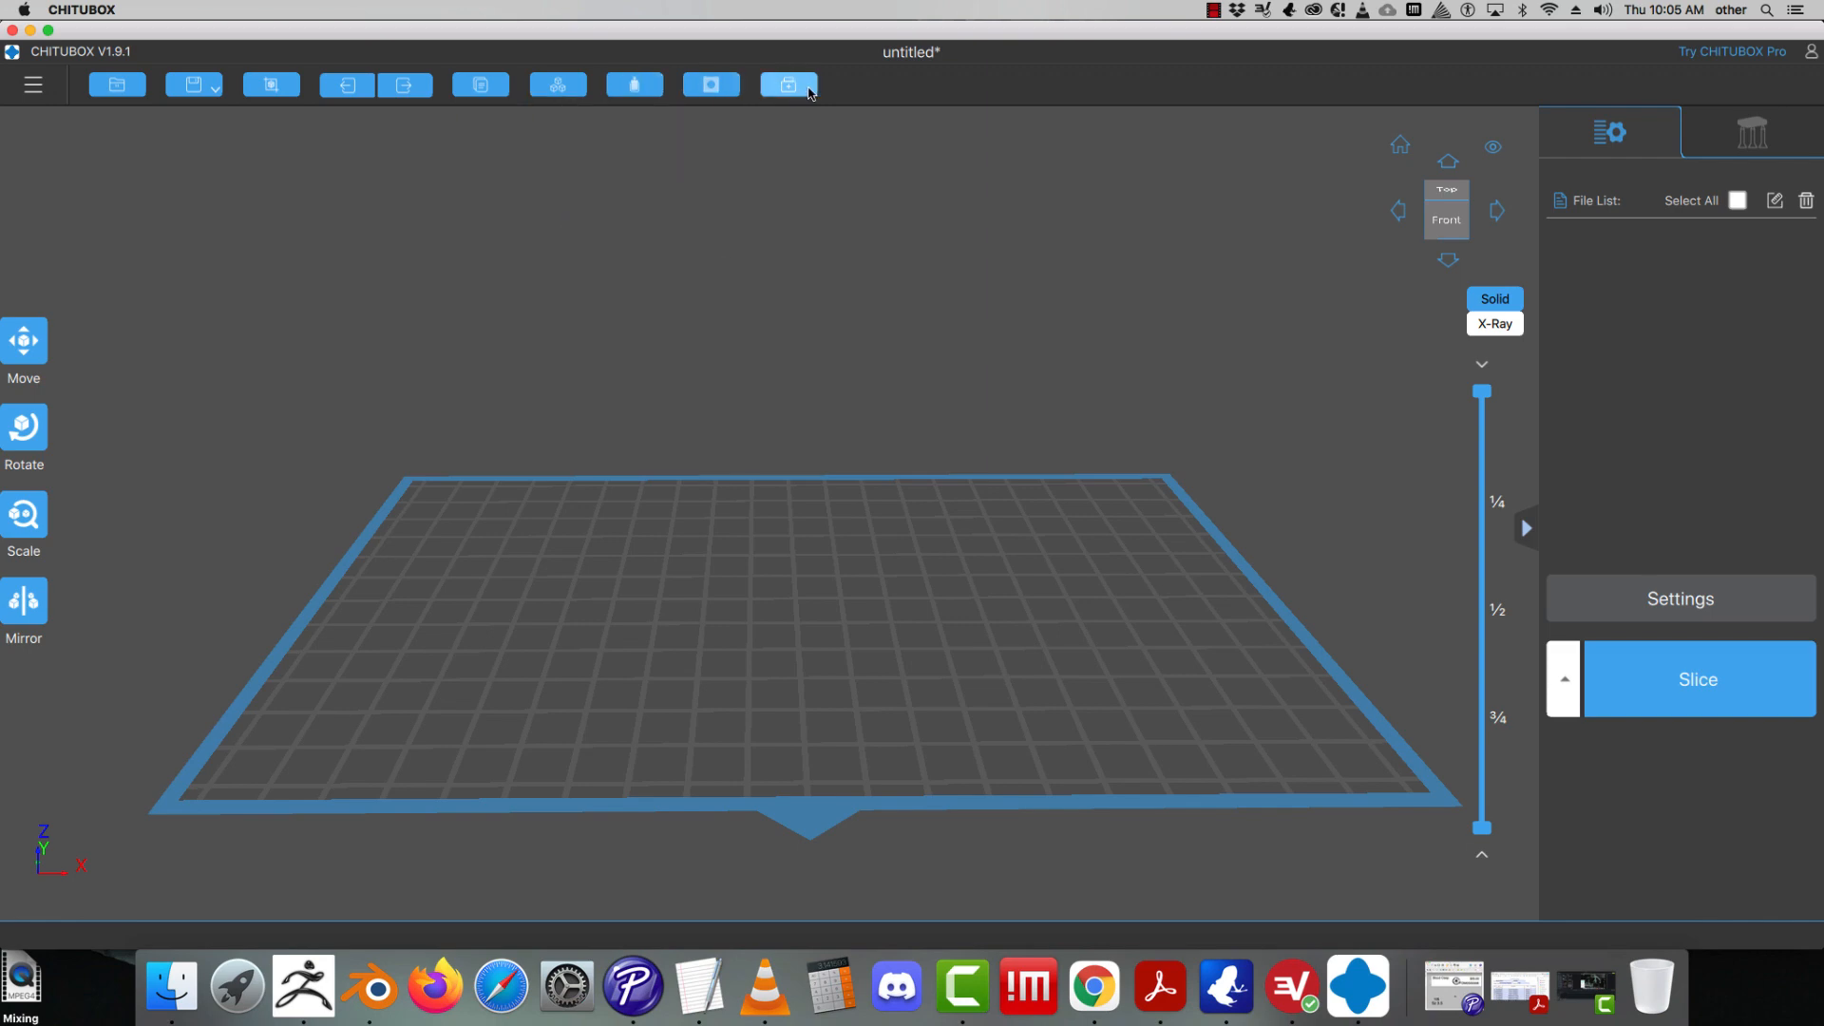
- Add a machine in the print settings, choosing the ELEGOO SATURN from the ELEGOO models
click(1690, 620)
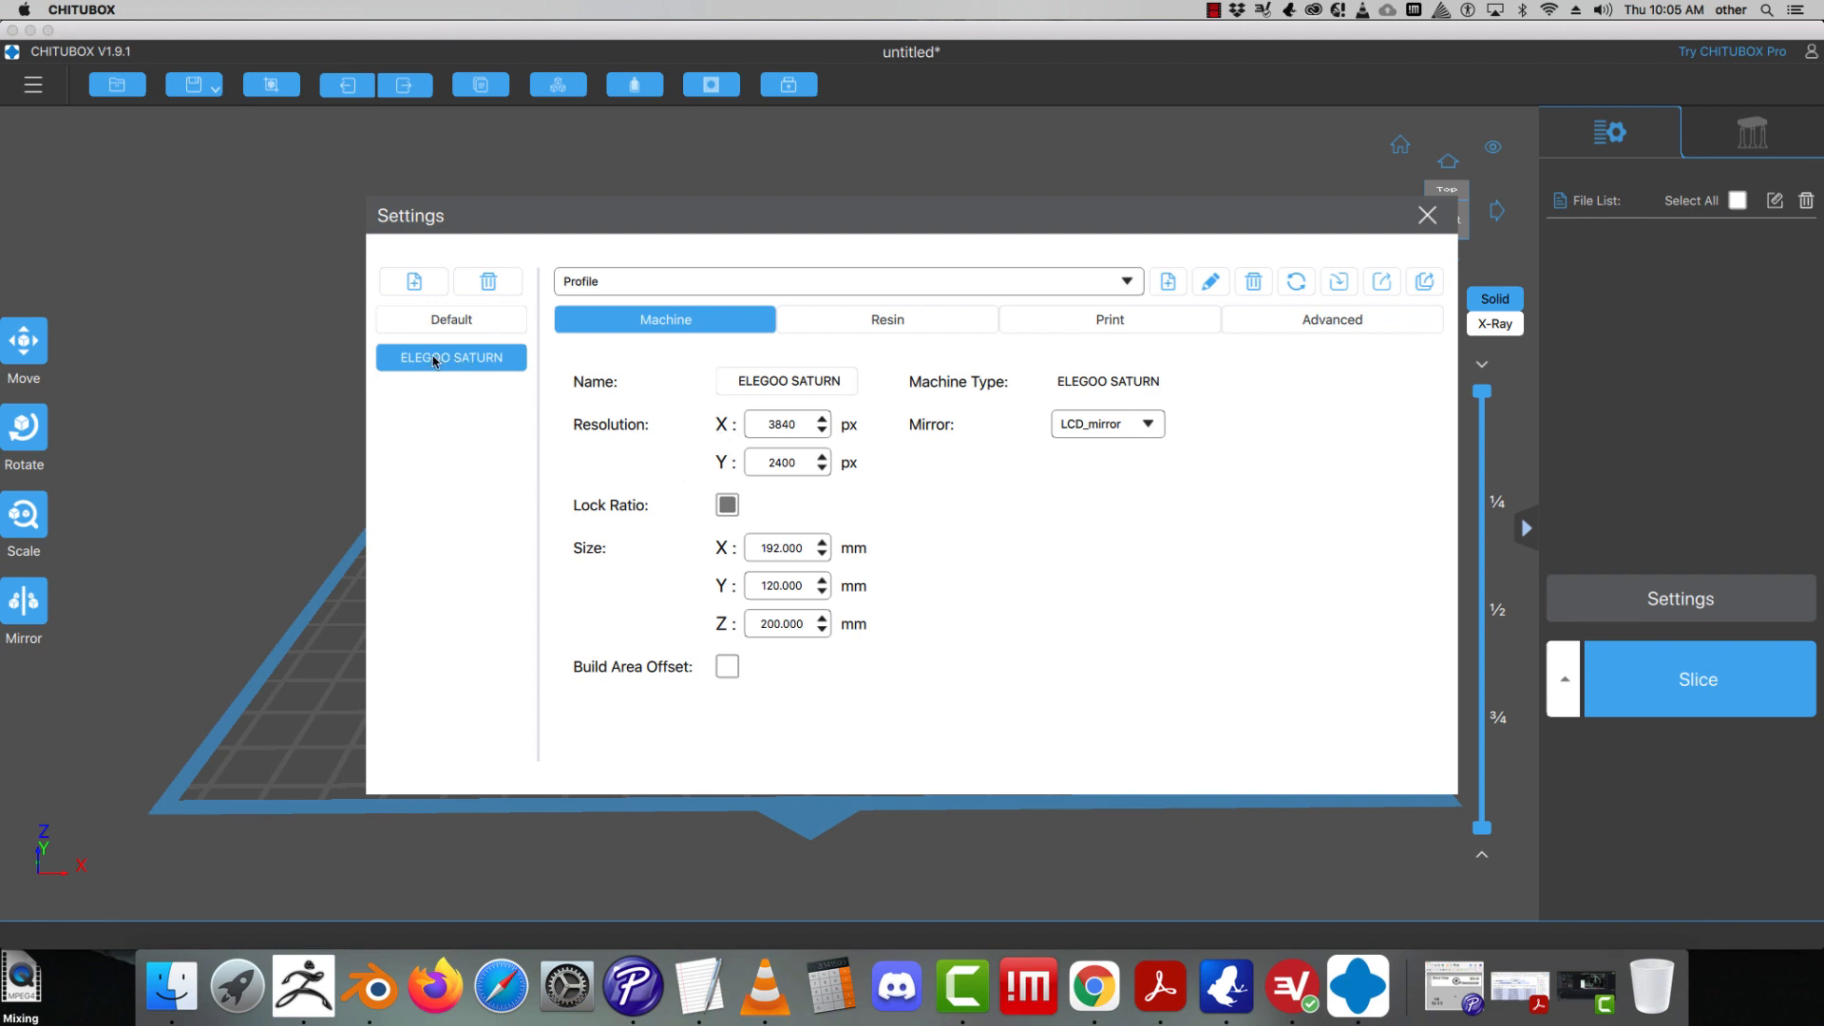
click(409, 285)
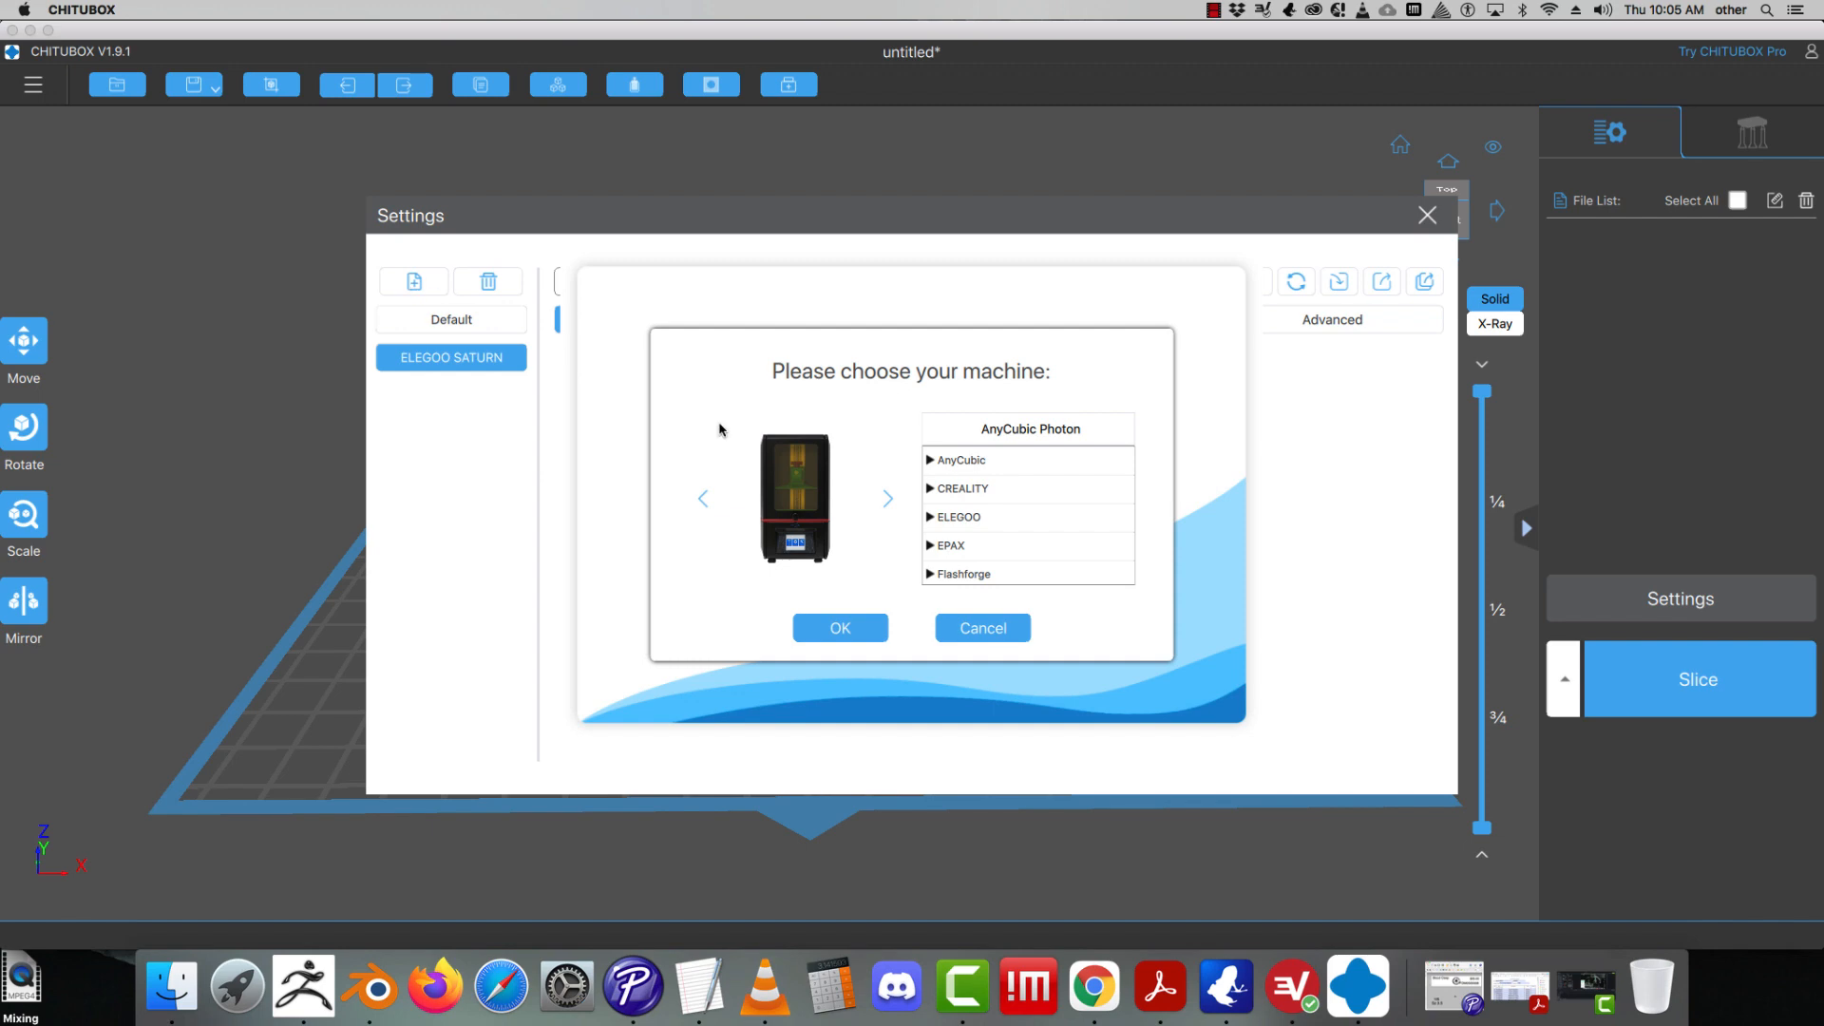
click(935, 518)
scroll(994, 533, down, 5)
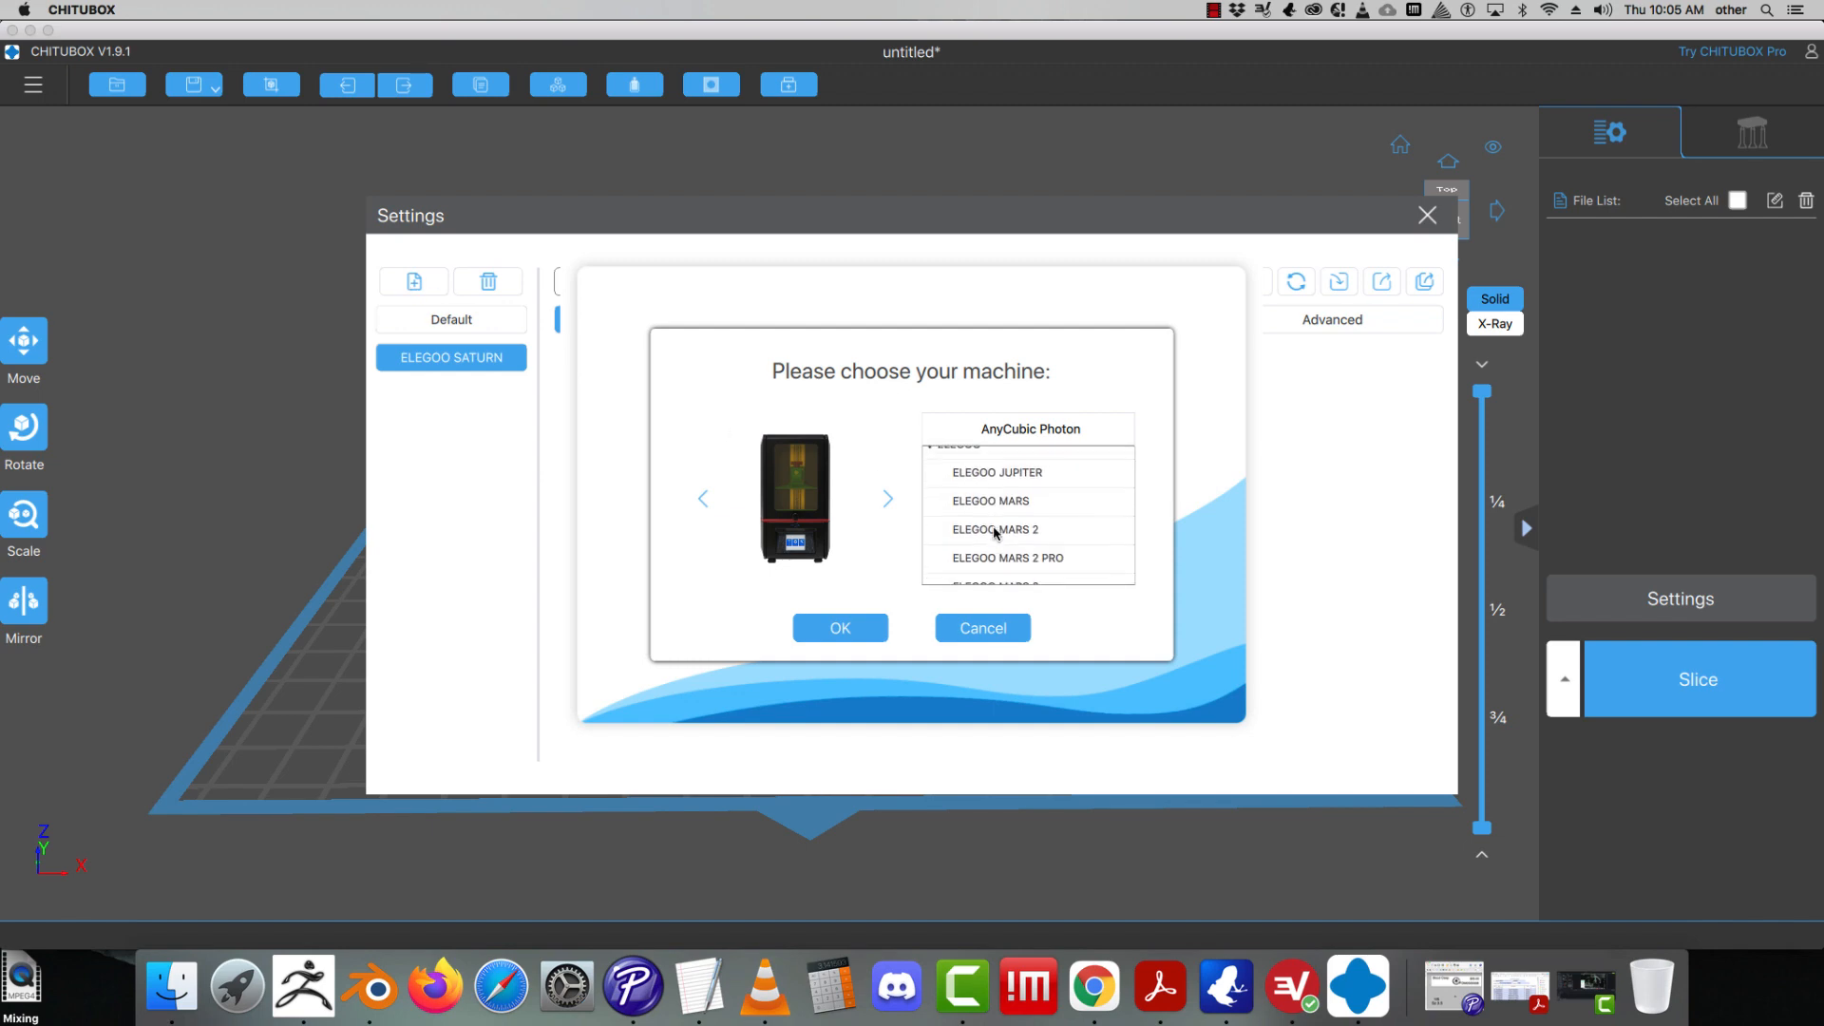
scroll(991, 530, down, 2)
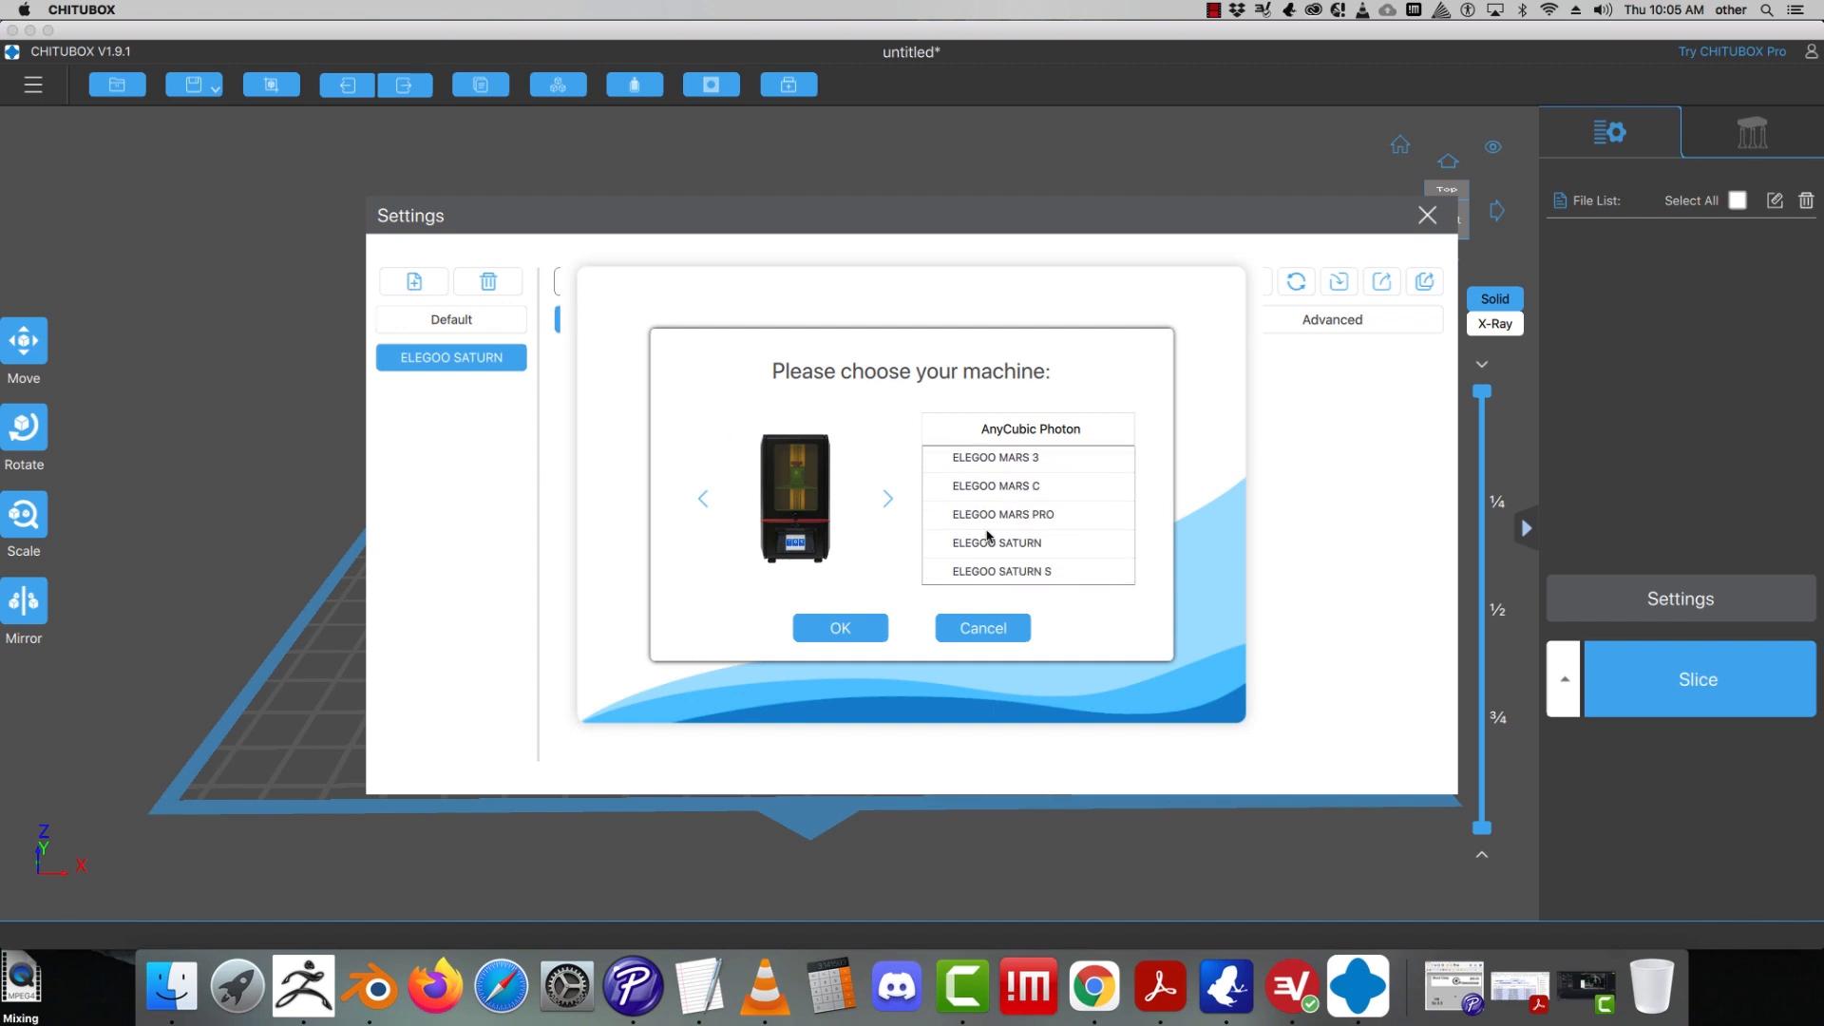
click(998, 544)
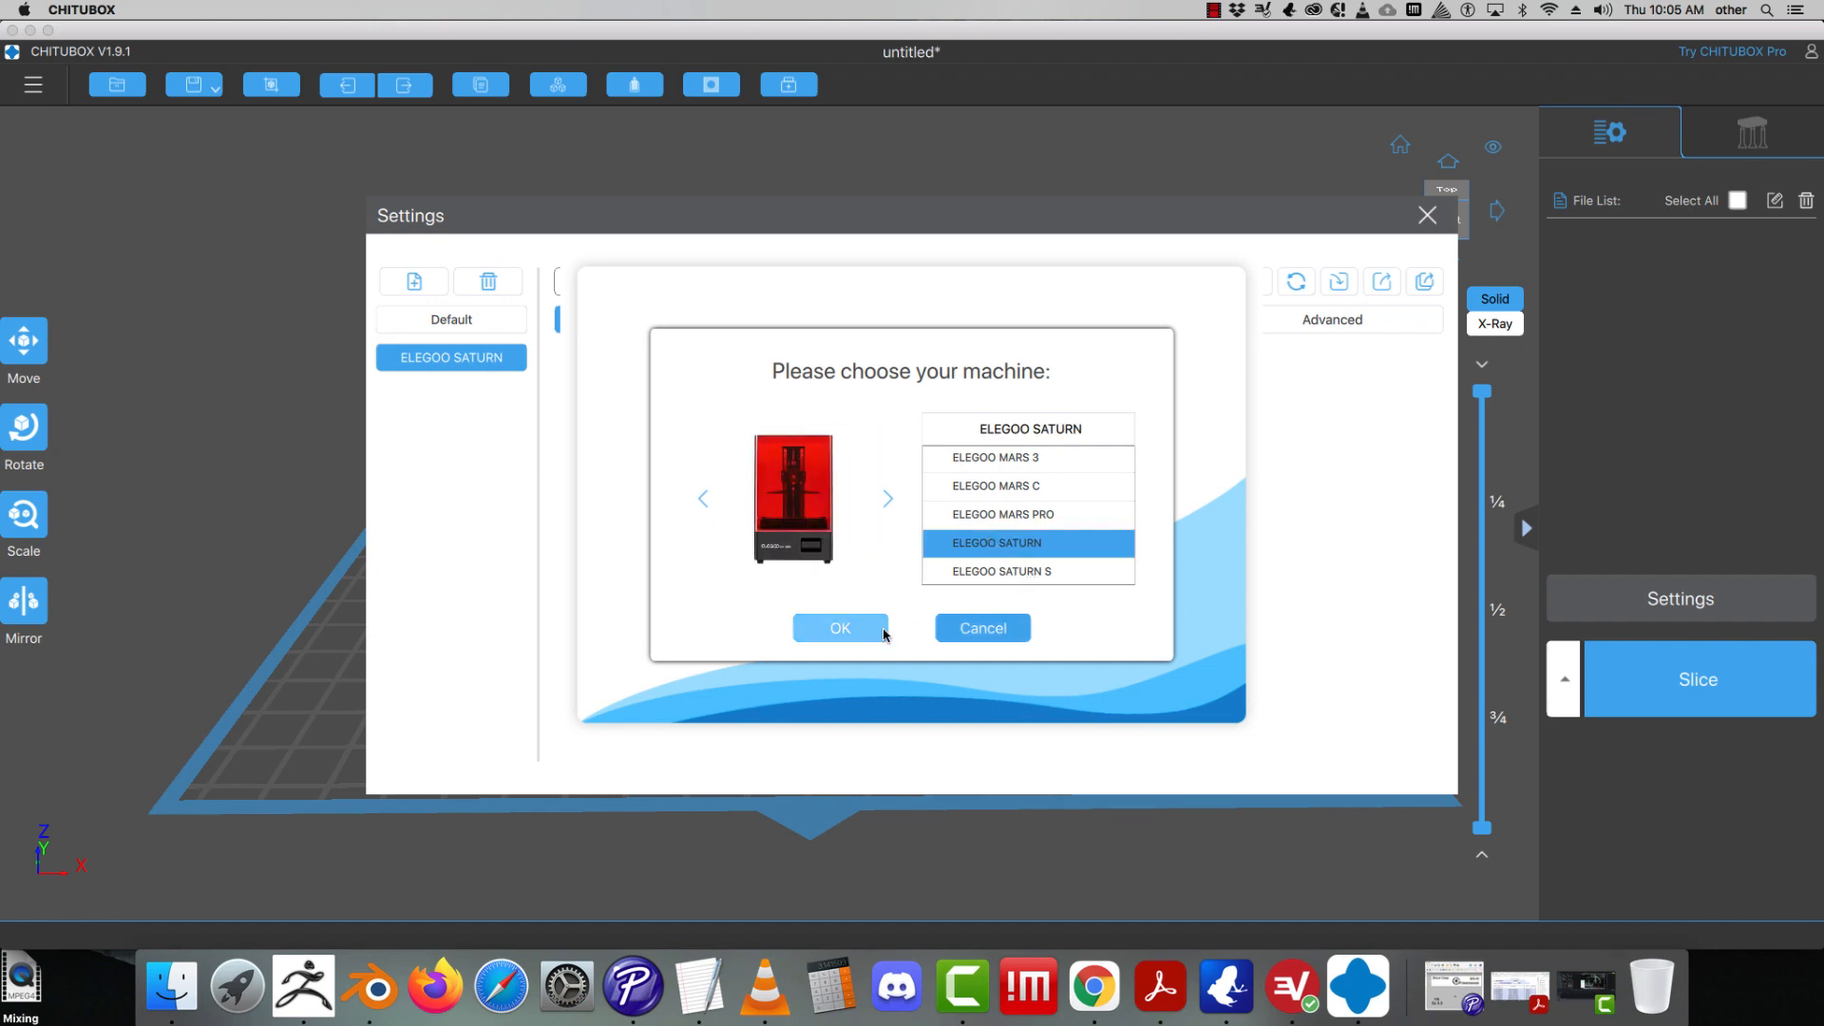
click(840, 628)
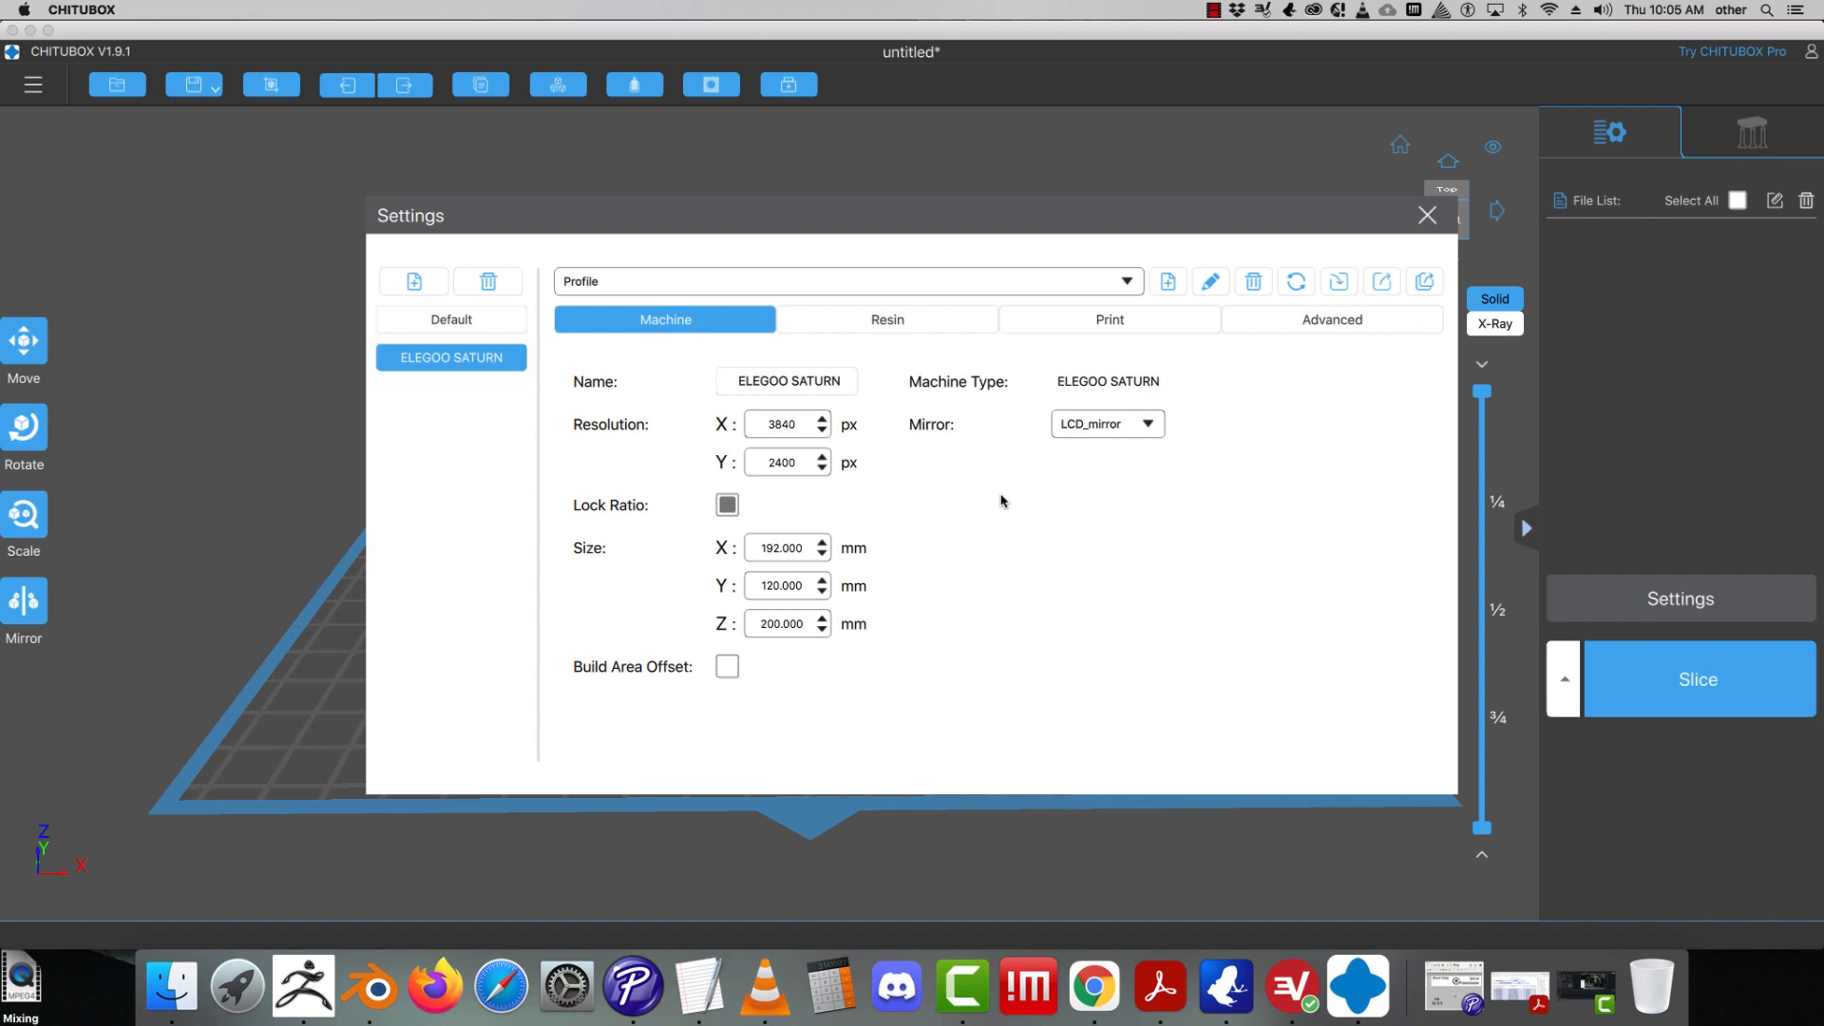
- Review the ELEGOO SATURN profile's resin, print and advanced settings, and close them without changes
click(890, 321)
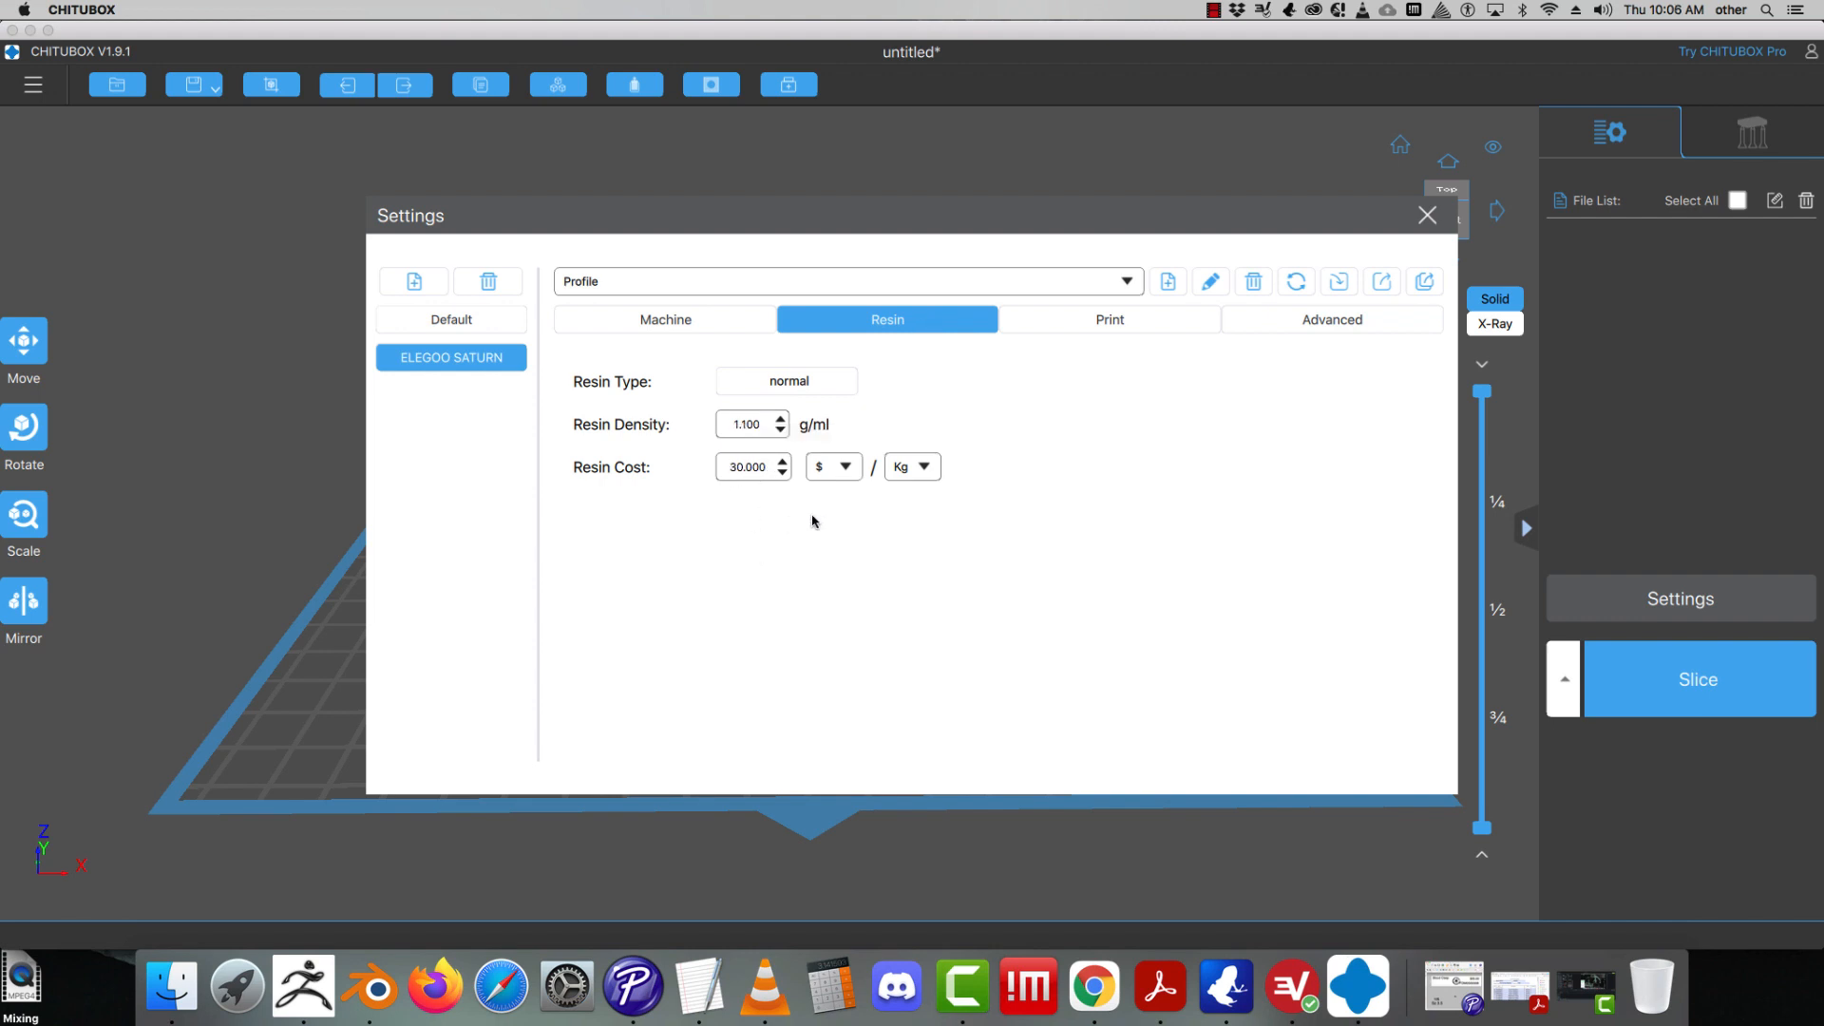
click(1110, 321)
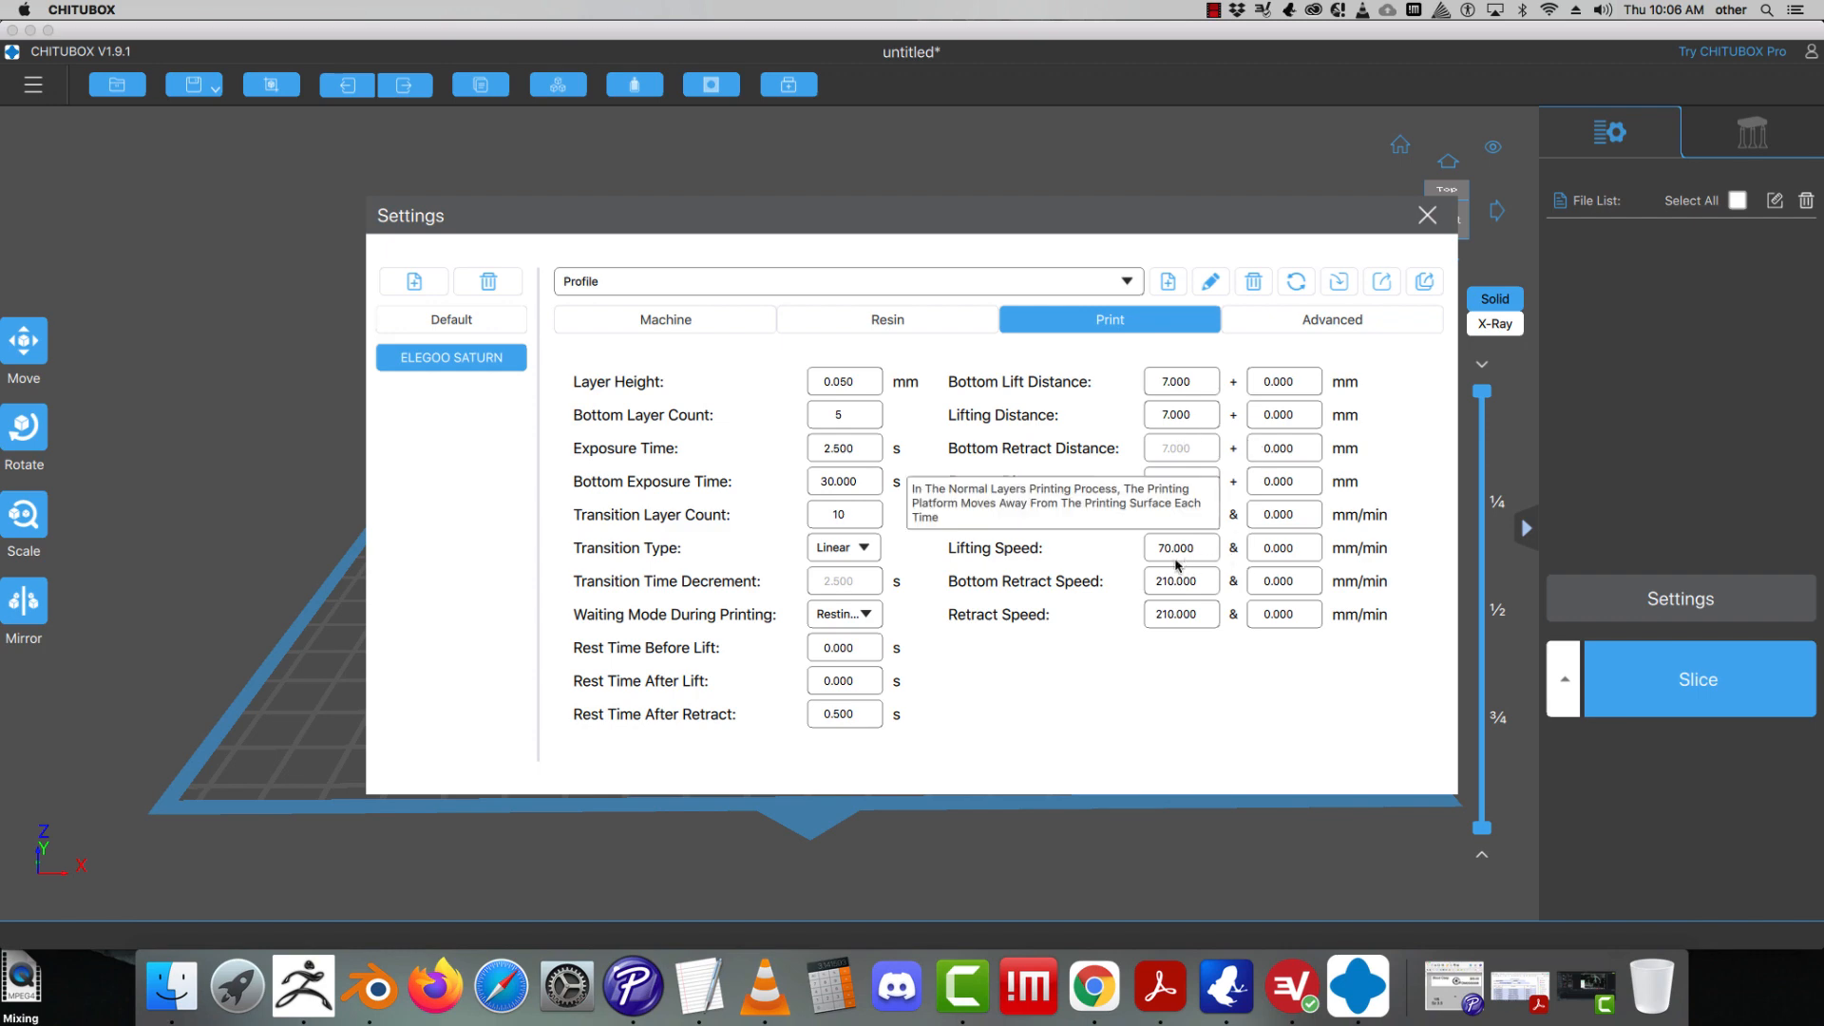
click(1297, 323)
click(1094, 321)
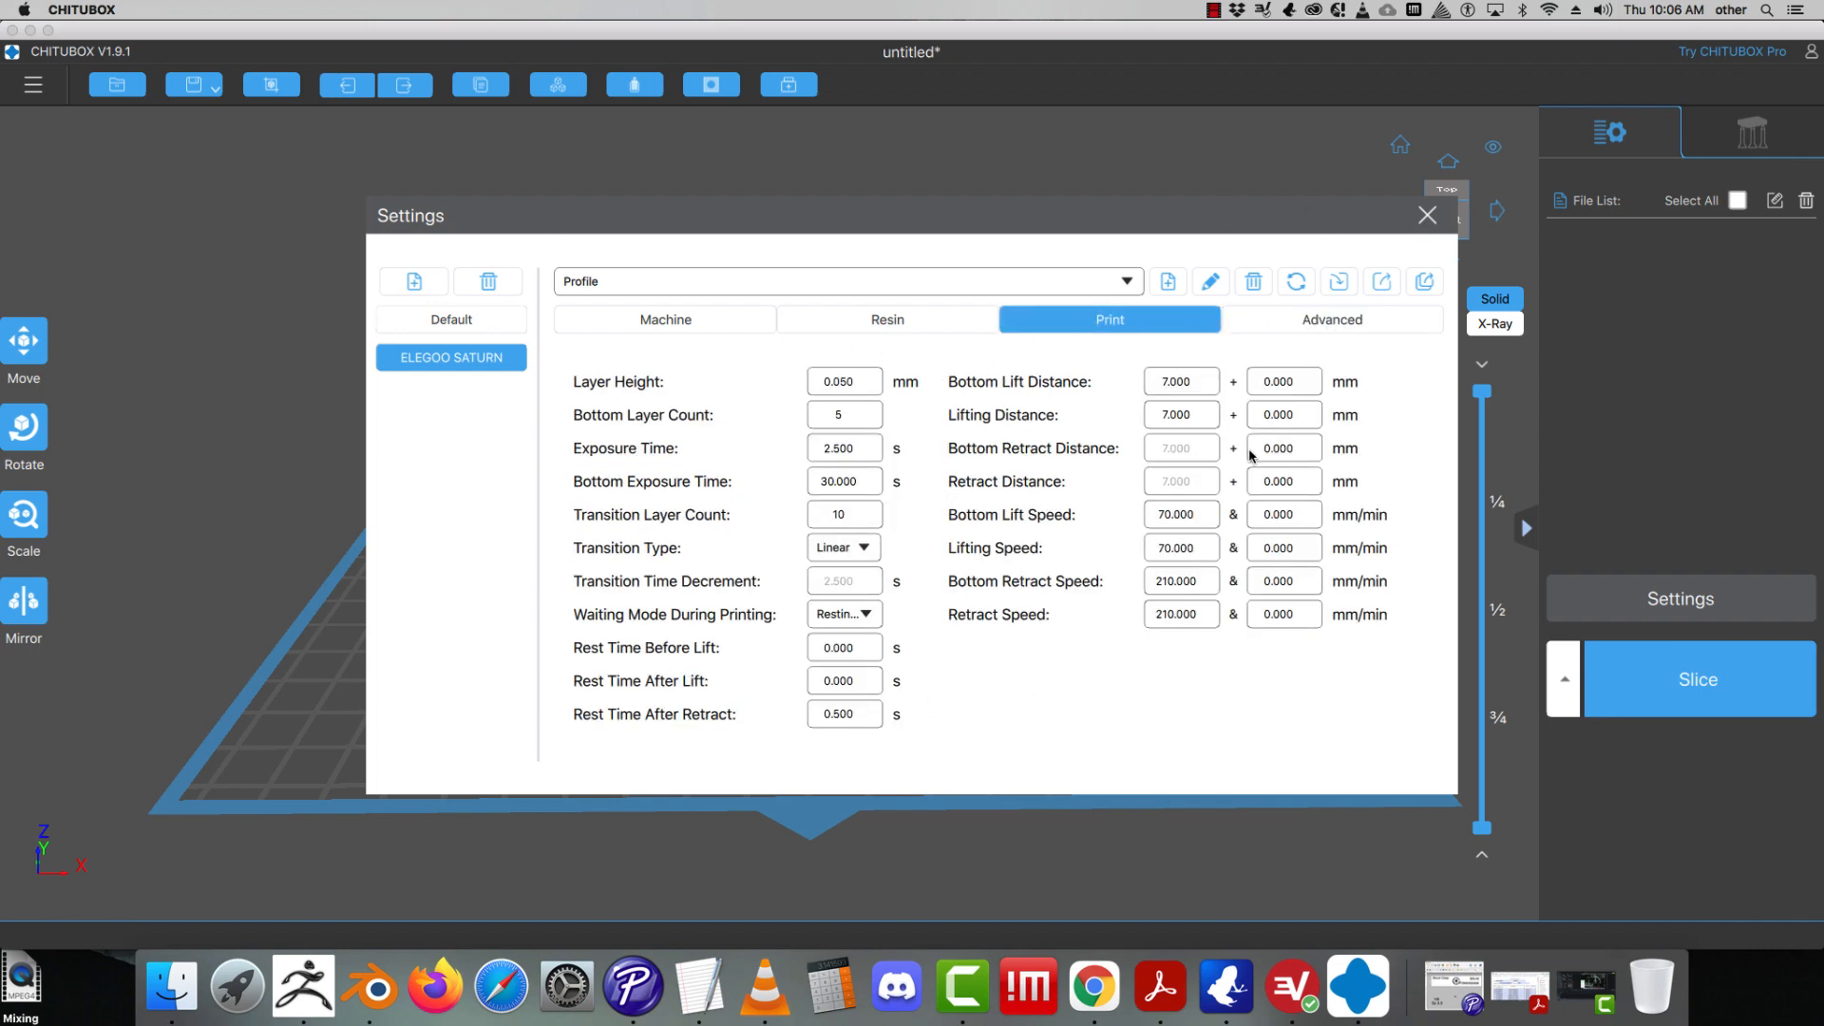
click(1427, 216)
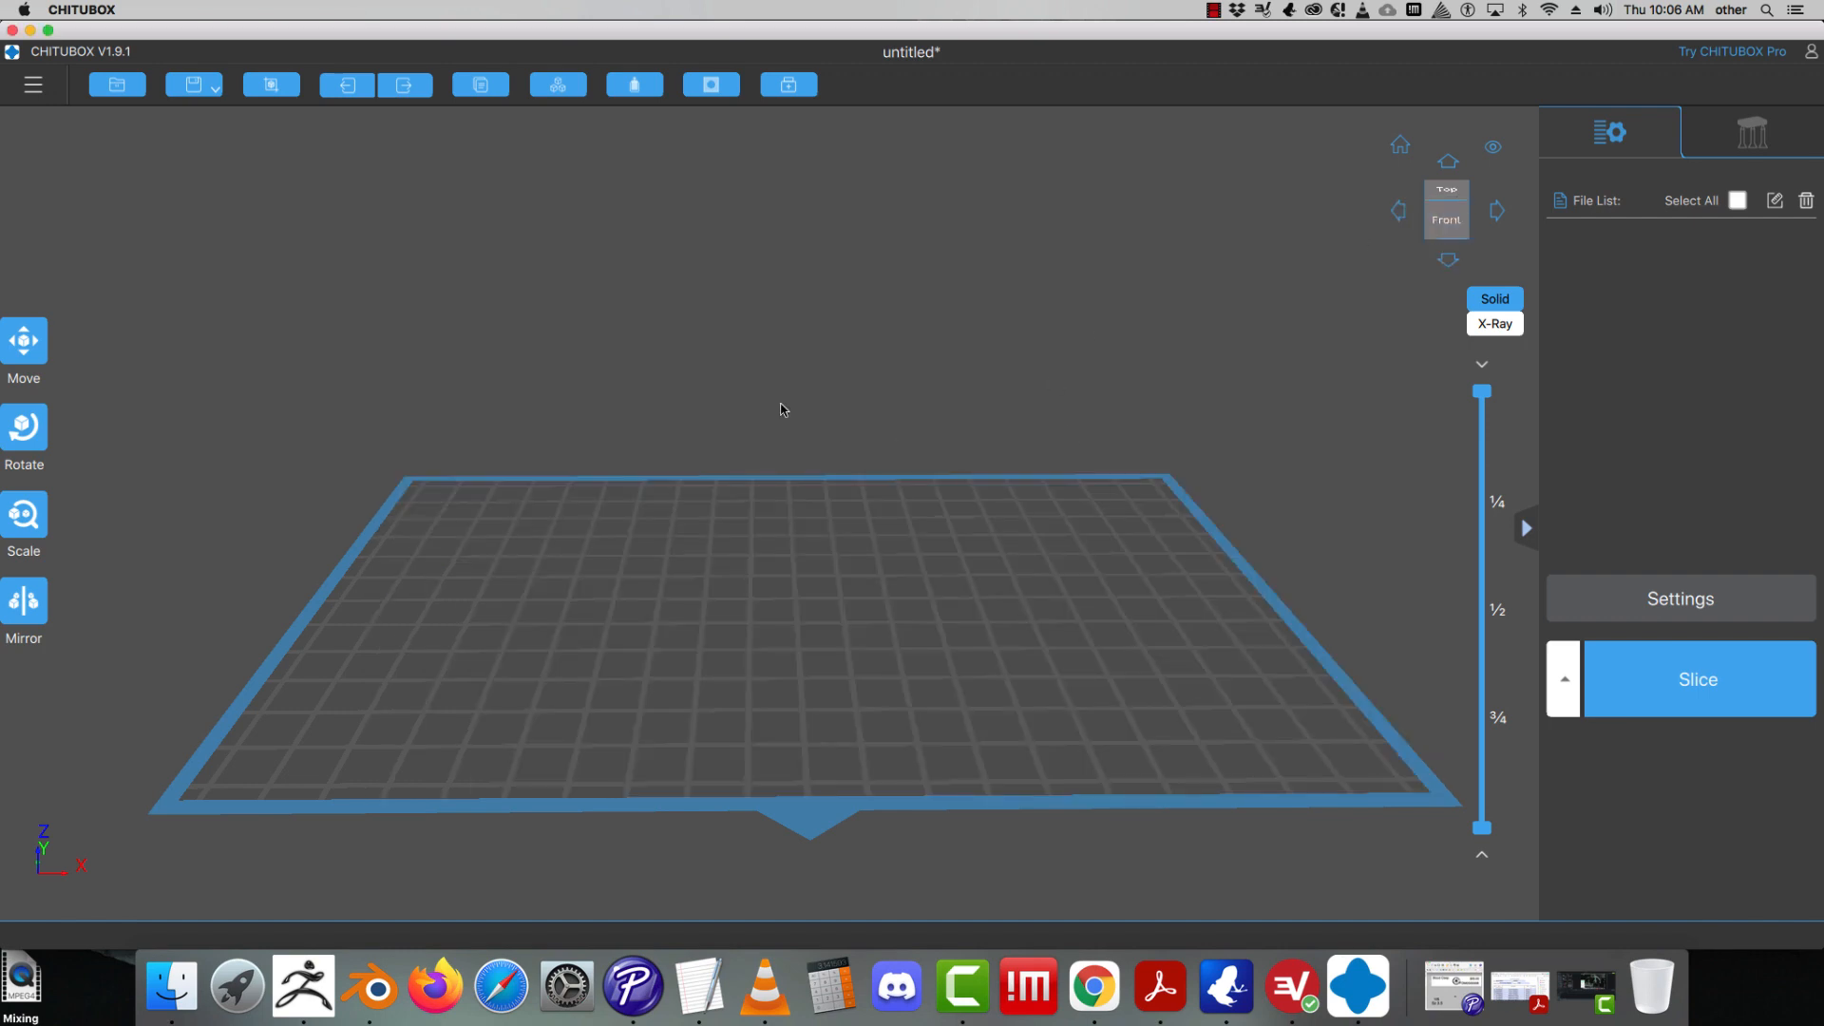
- Open rose.stl from the Desktop onto the build plate
click(31, 85)
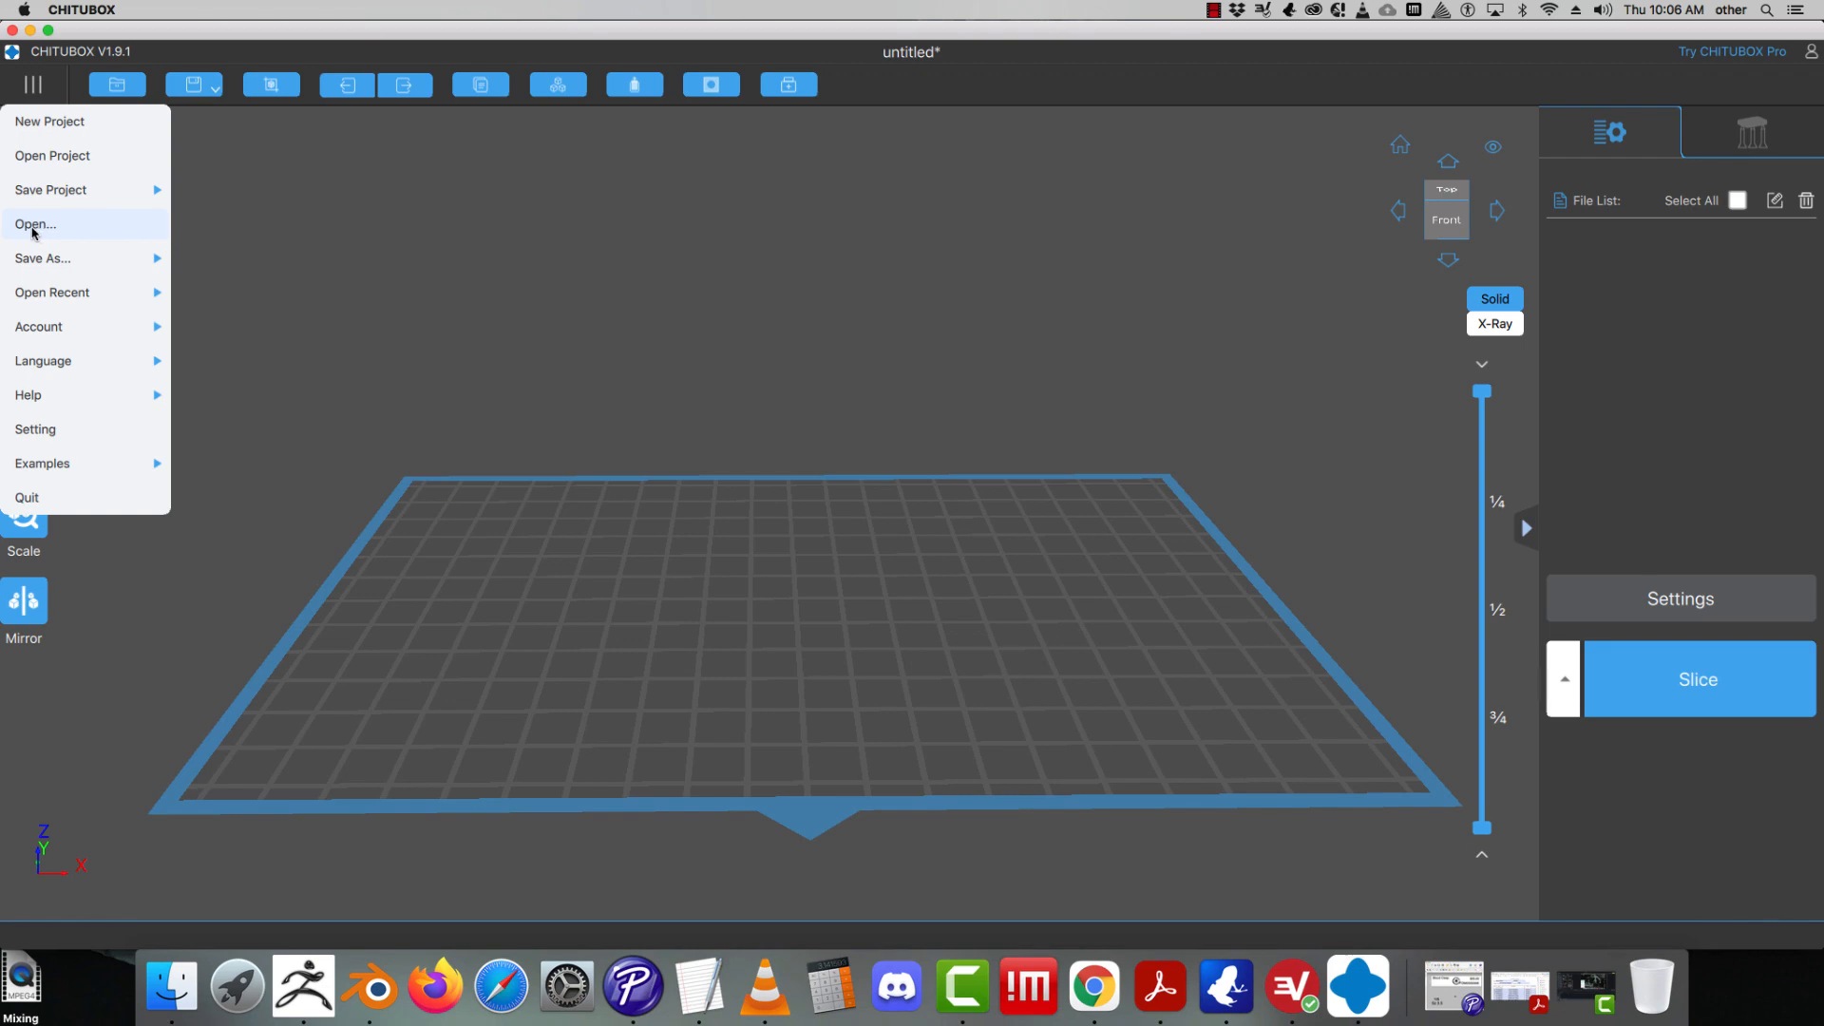
click(33, 228)
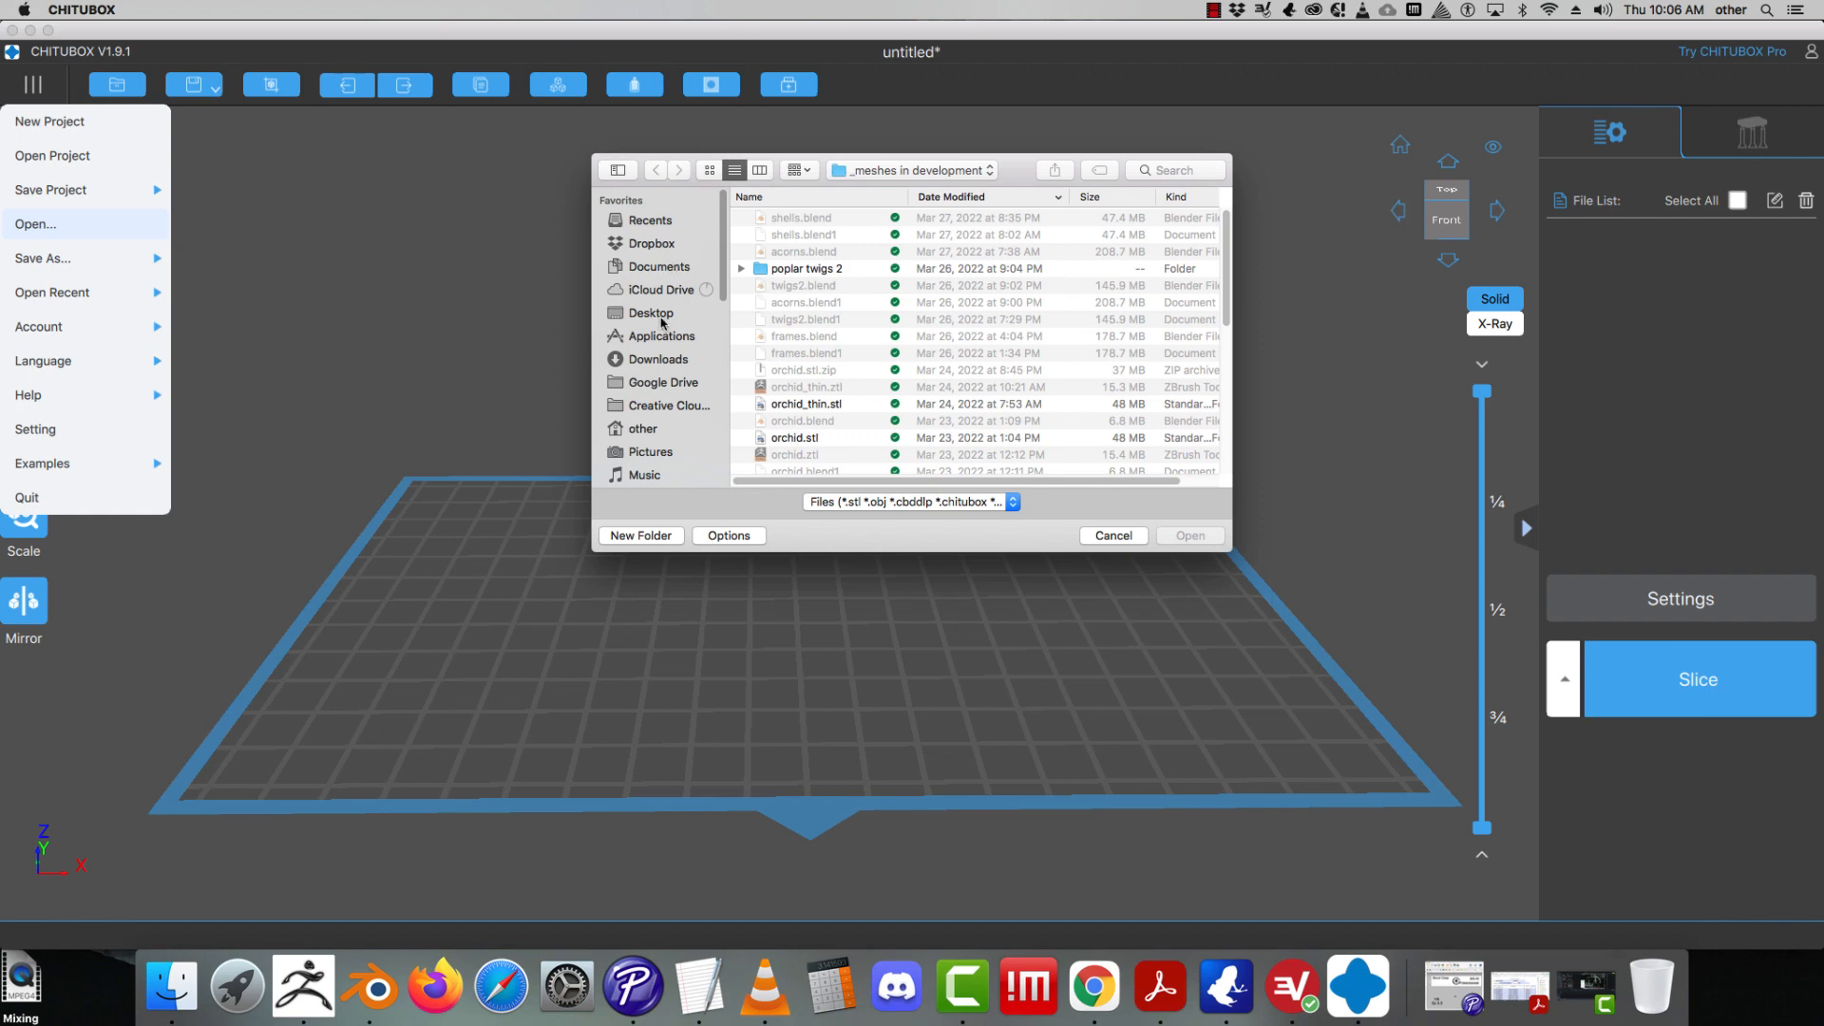
click(657, 316)
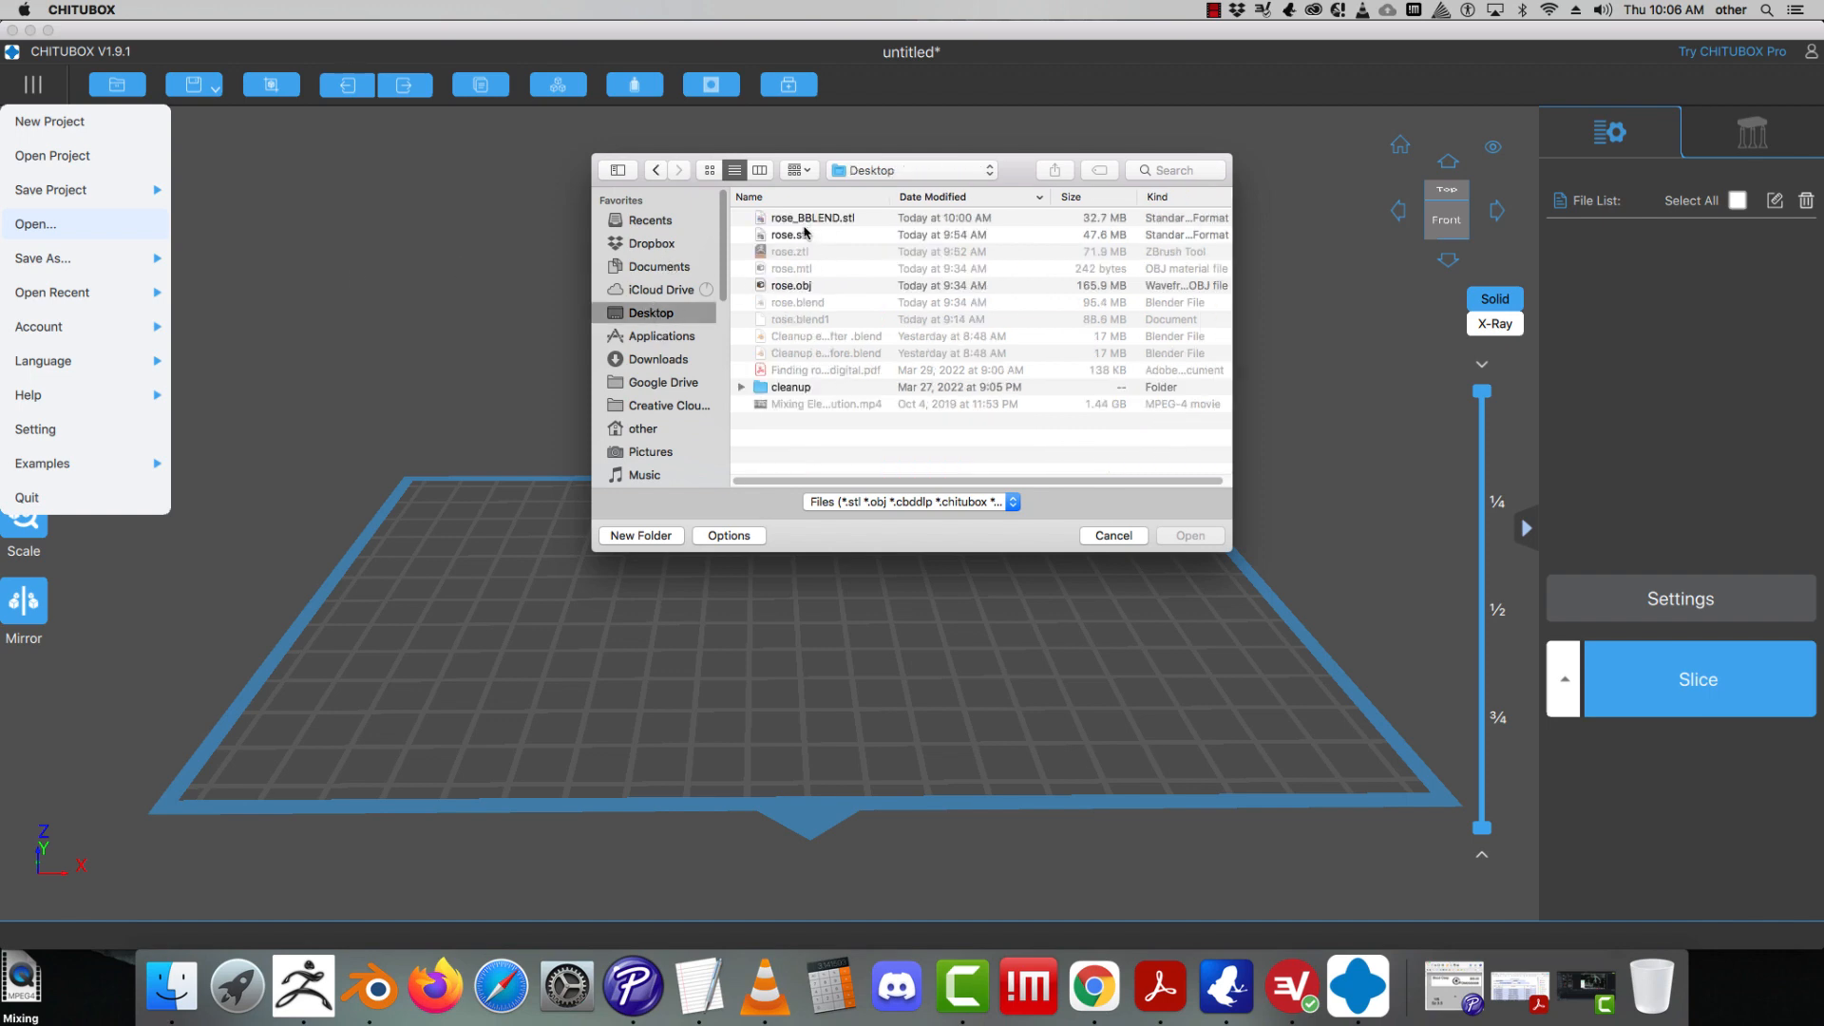
click(803, 234)
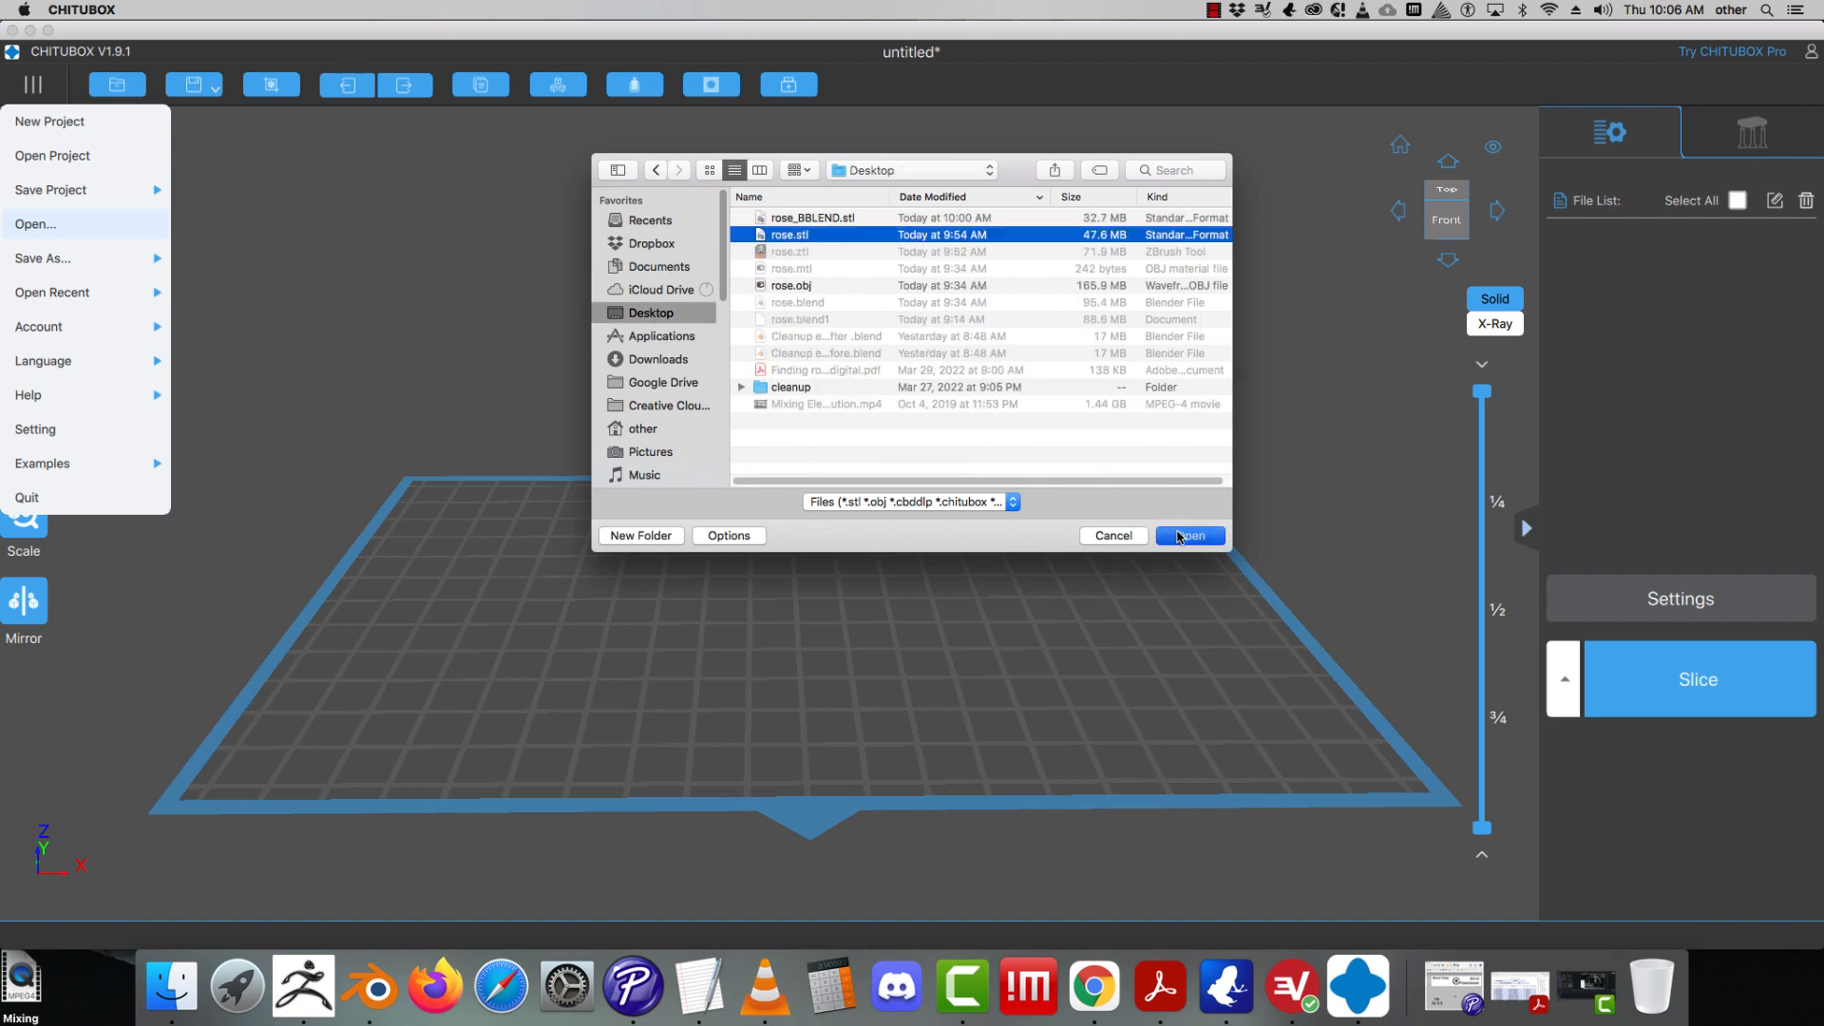
click(1178, 537)
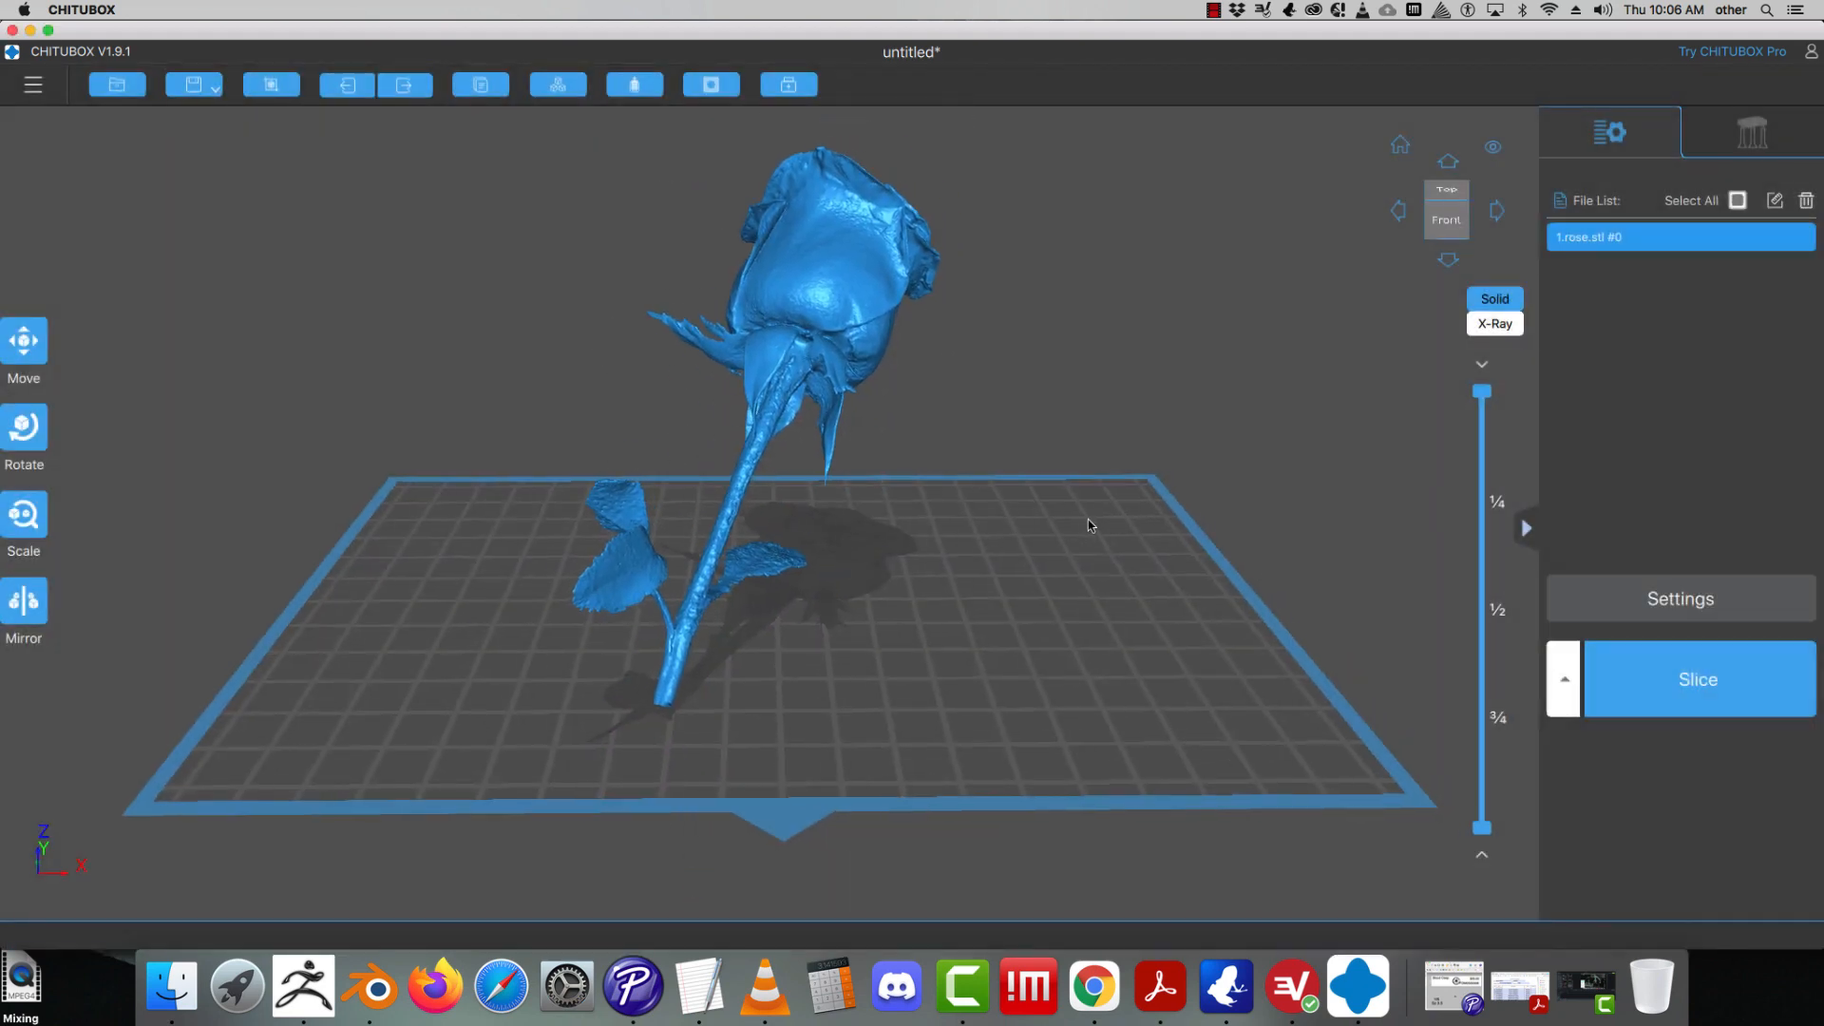
- Rotate the rose so its bloom and stem lie nearly horizontal above the build plate
drag(1089, 525, 767, 509)
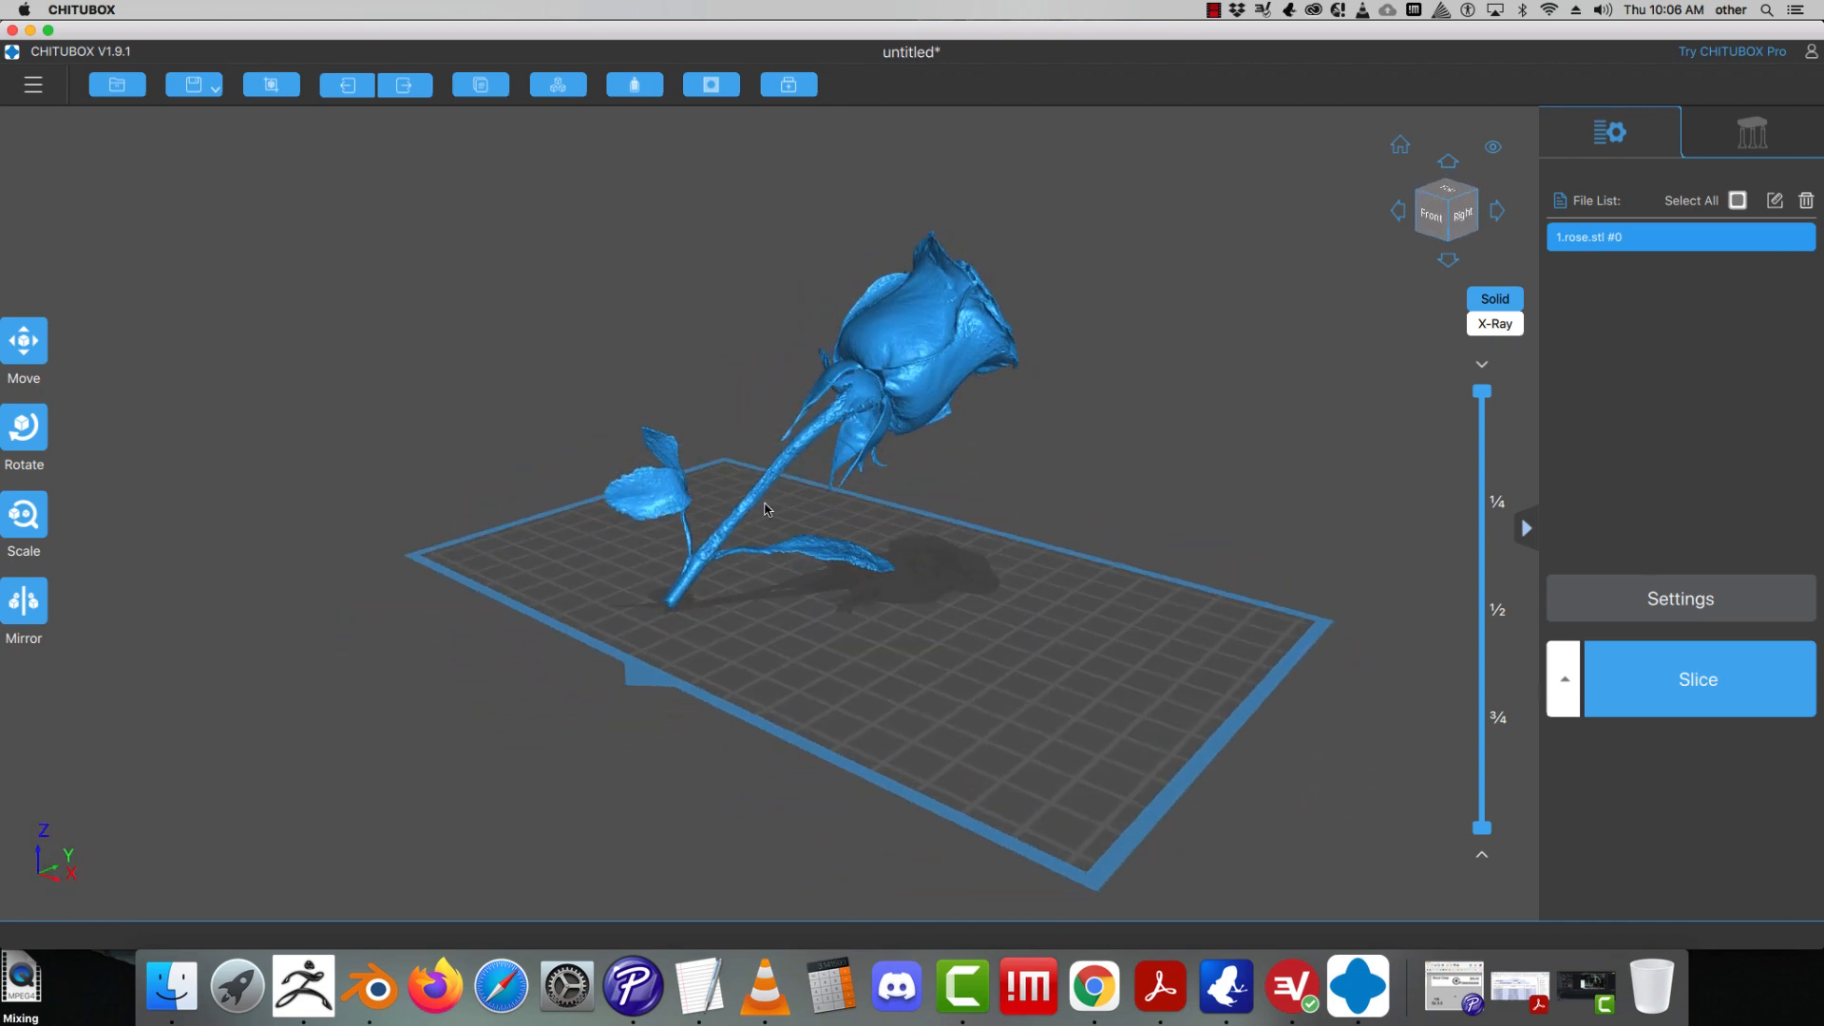
click(24, 427)
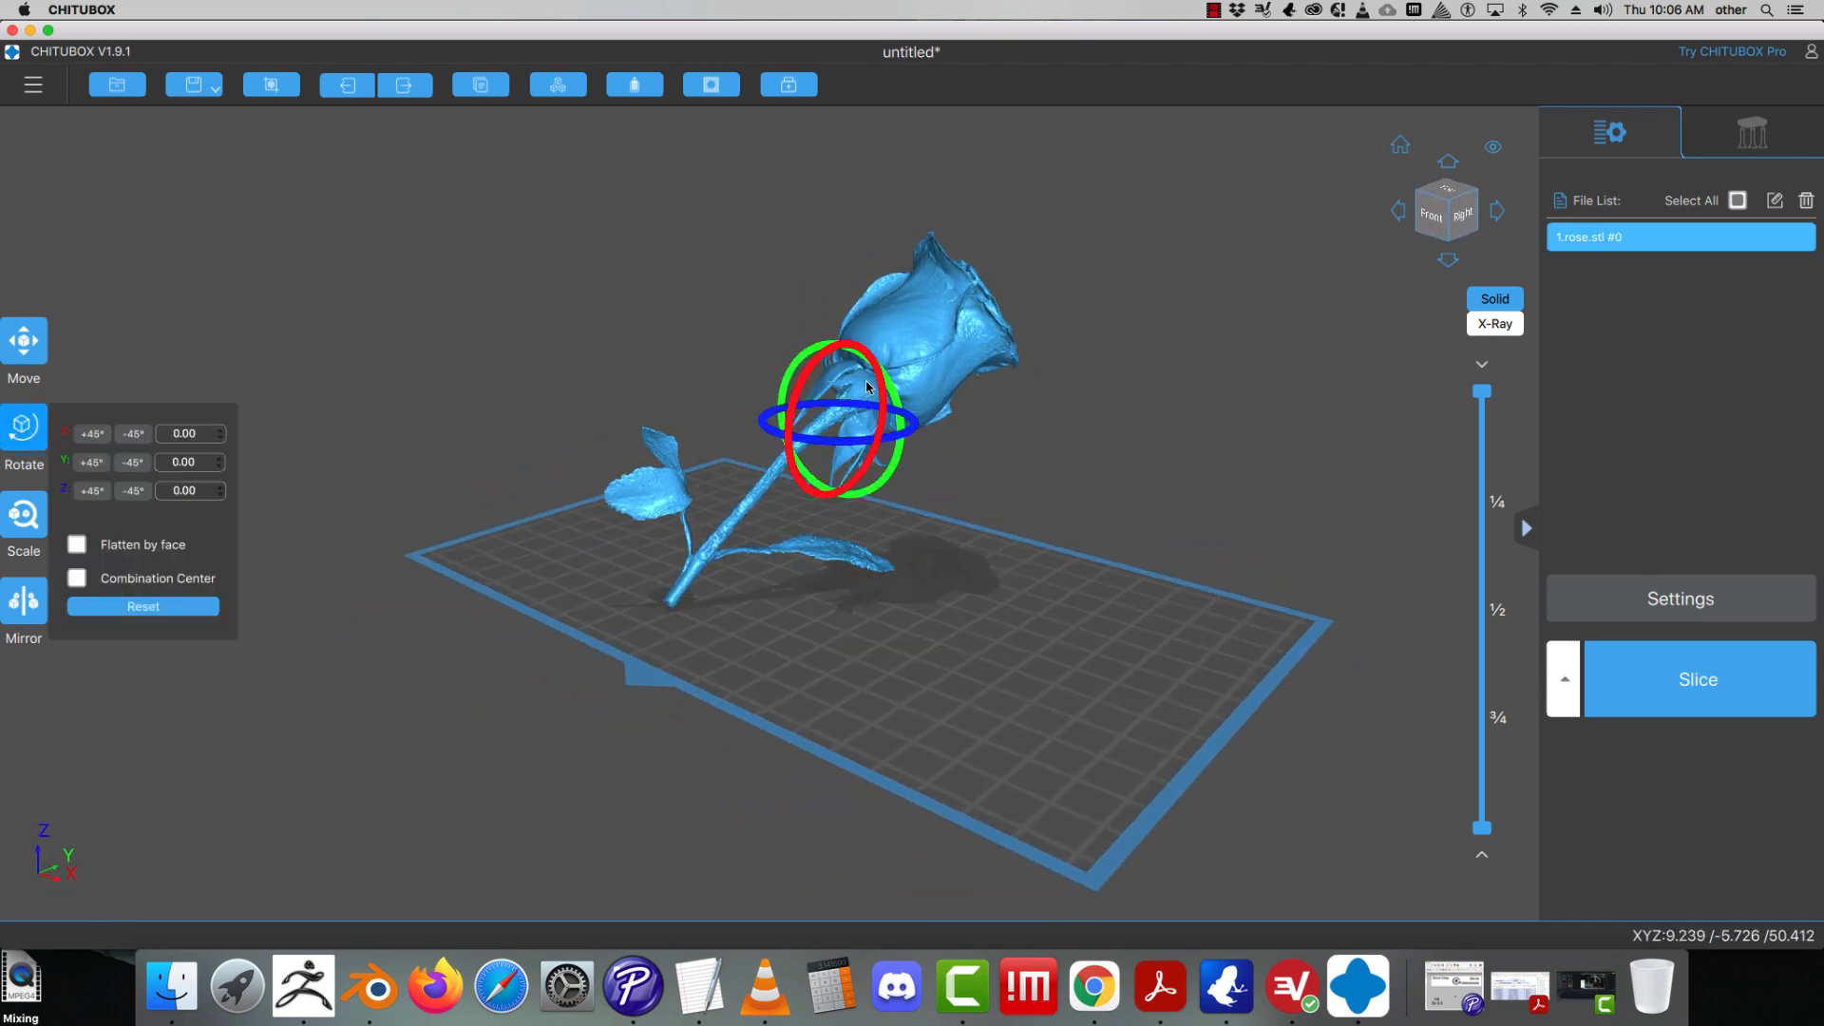
drag(896, 425, 819, 426)
drag(823, 424, 822, 427)
right_drag(823, 426, 927, 515)
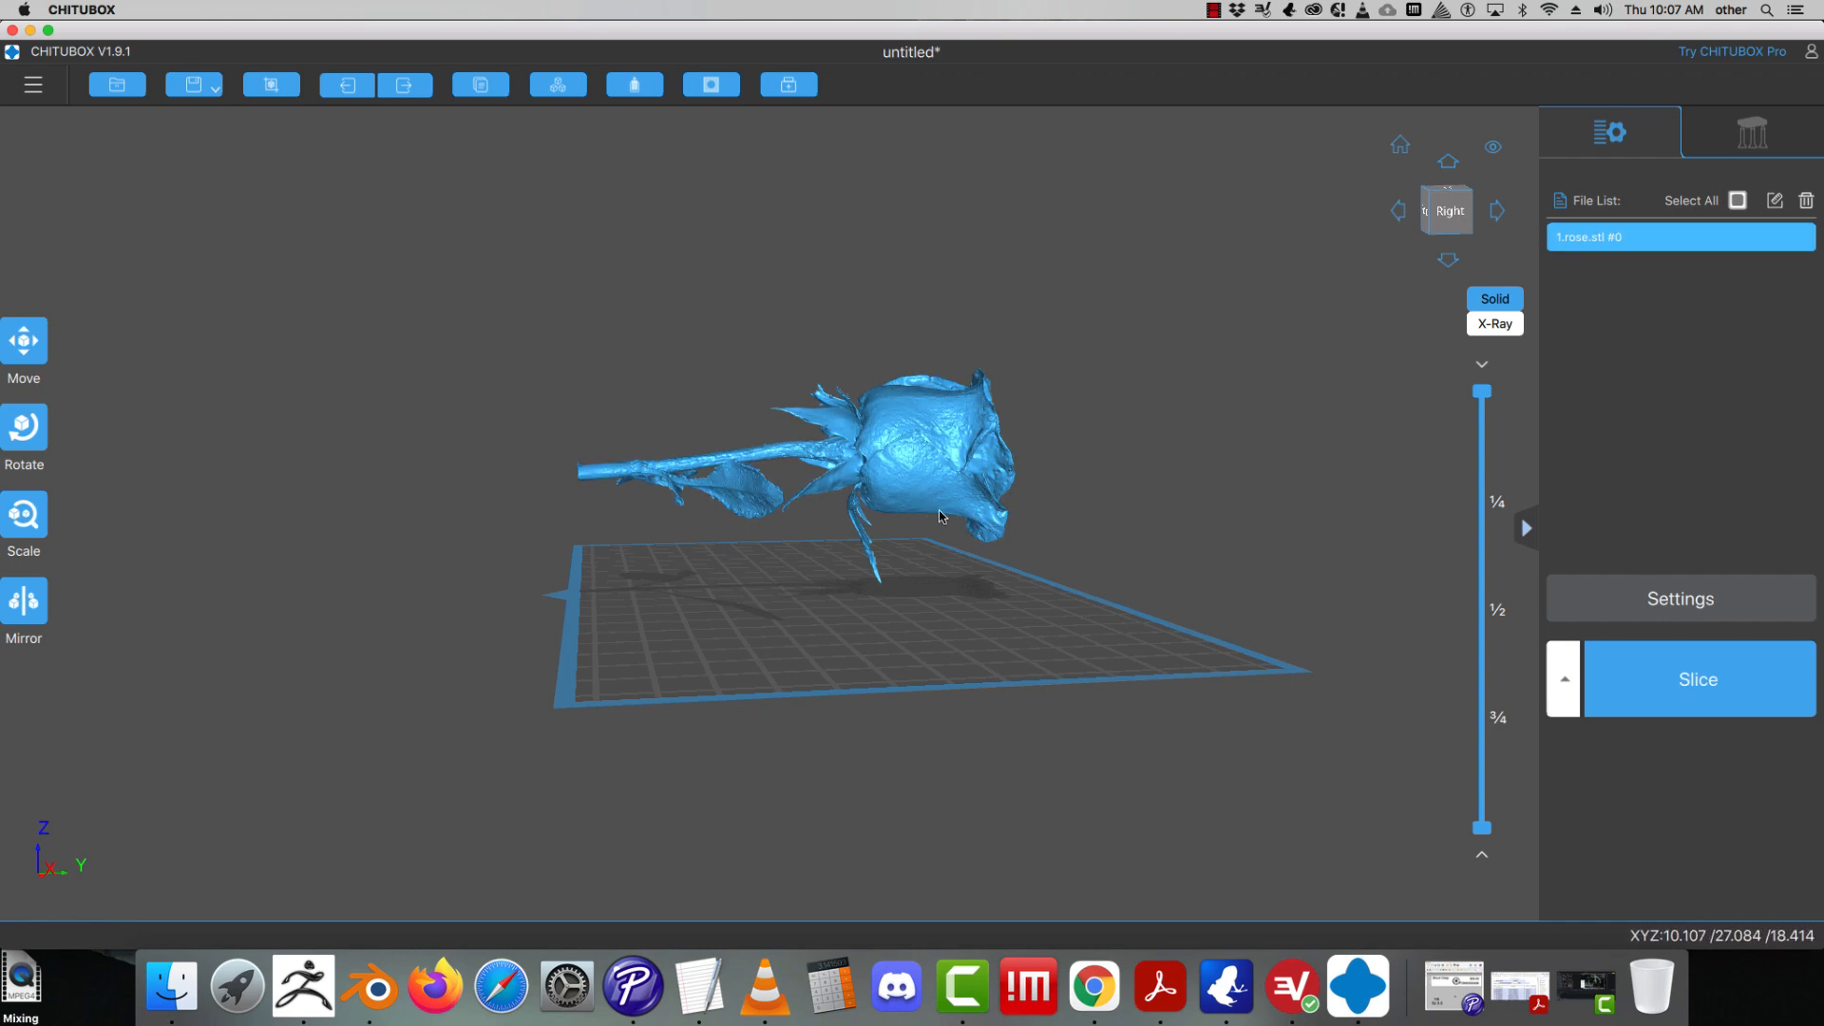
- Tilt the rose about 9° around the X axis so the stem end drops toward the plate
right_drag(940, 516, 986, 498)
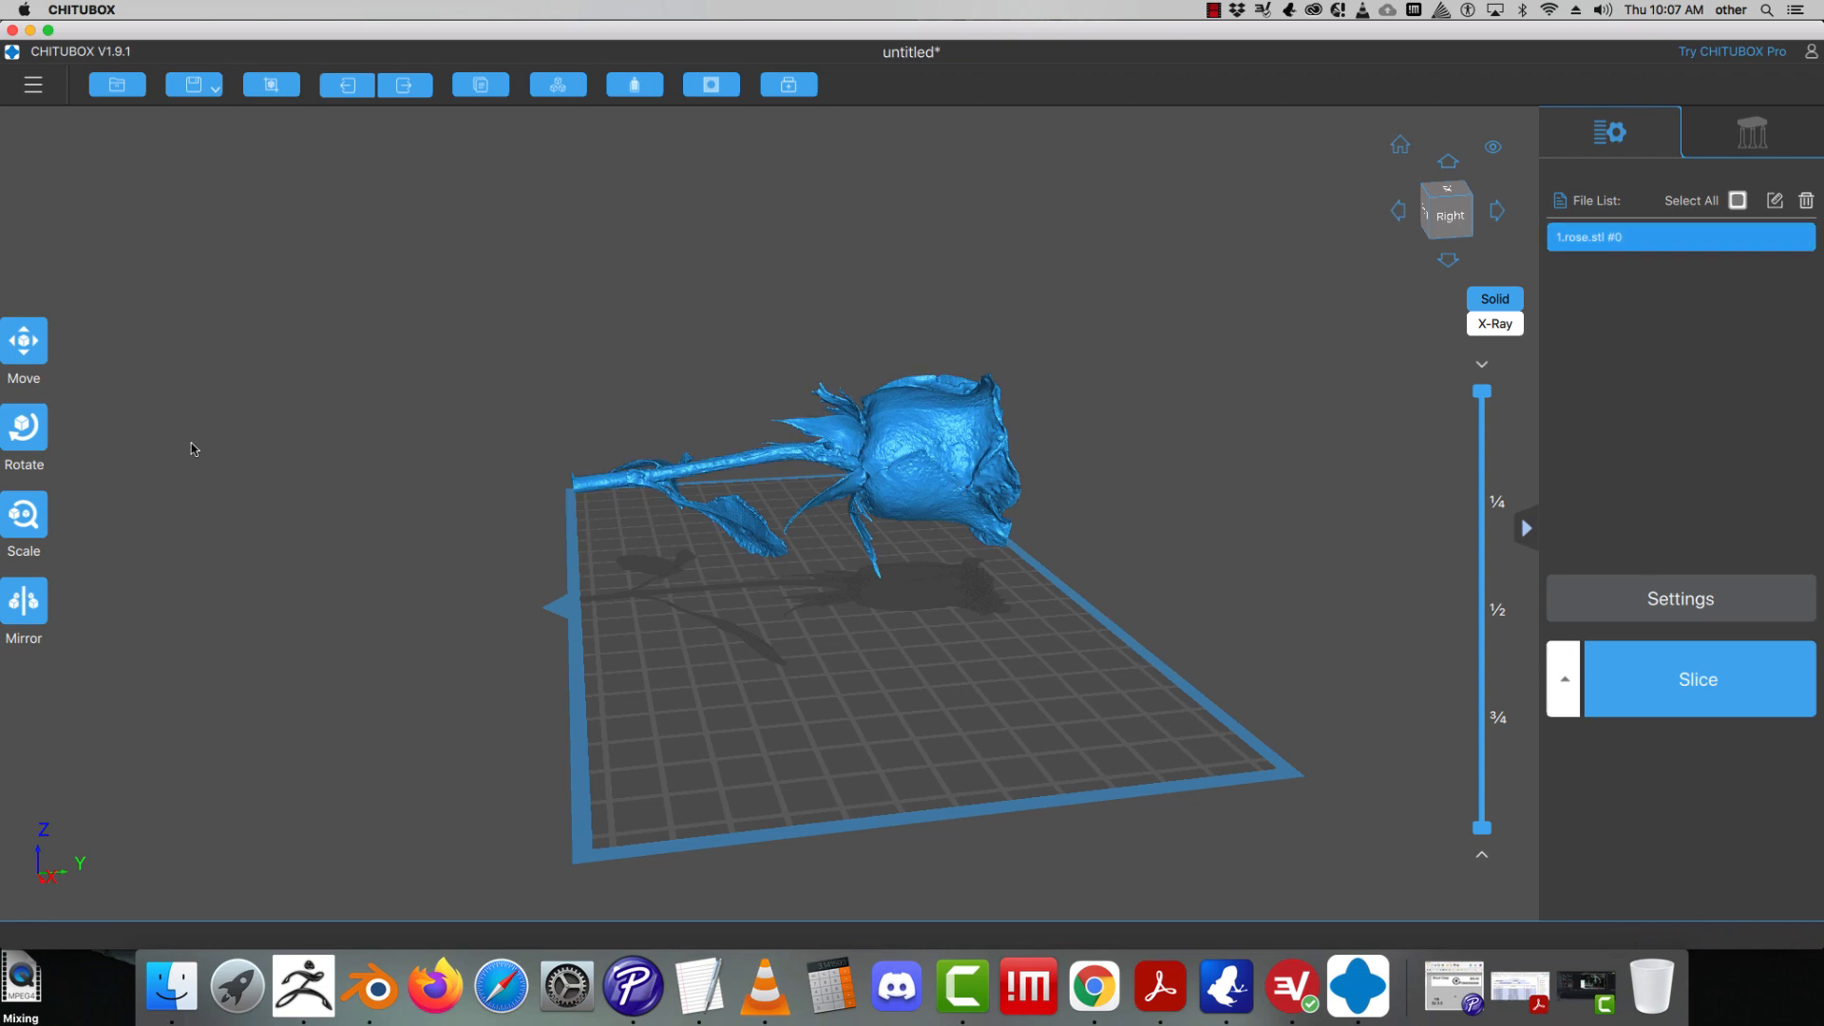
click(23, 427)
drag(756, 441, 803, 466)
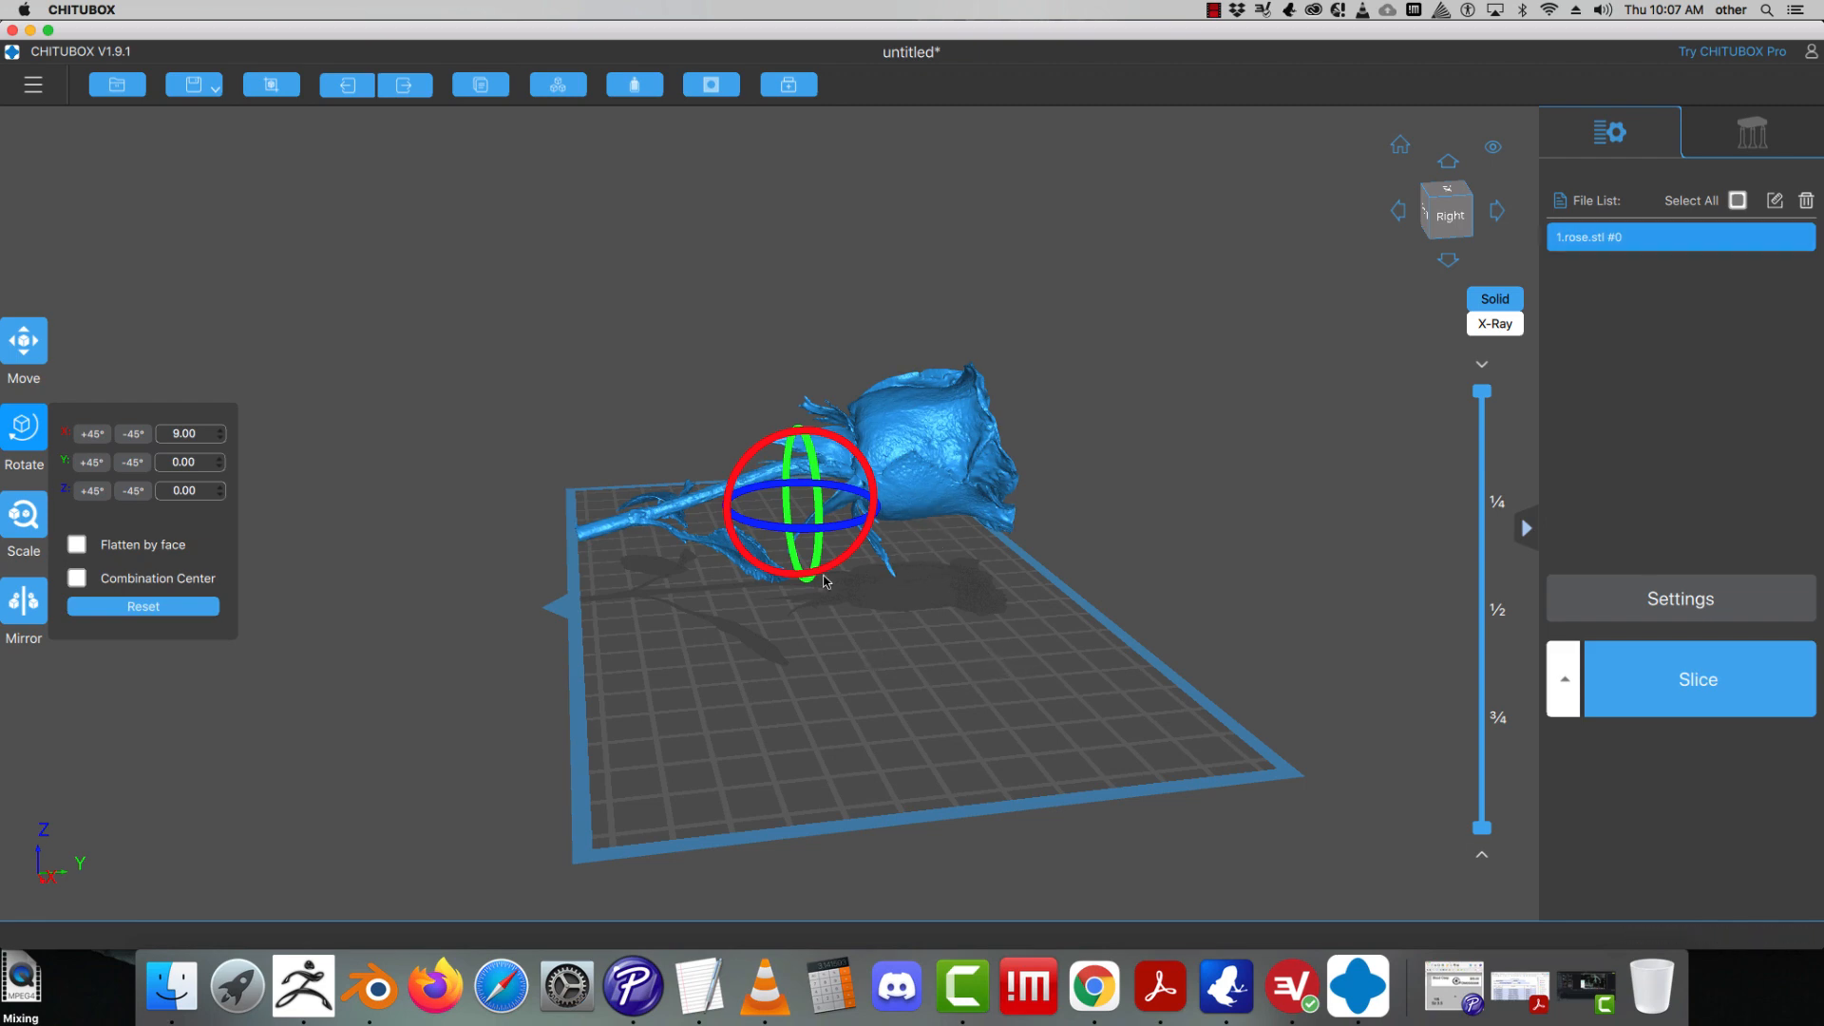
drag(750, 570, 800, 458)
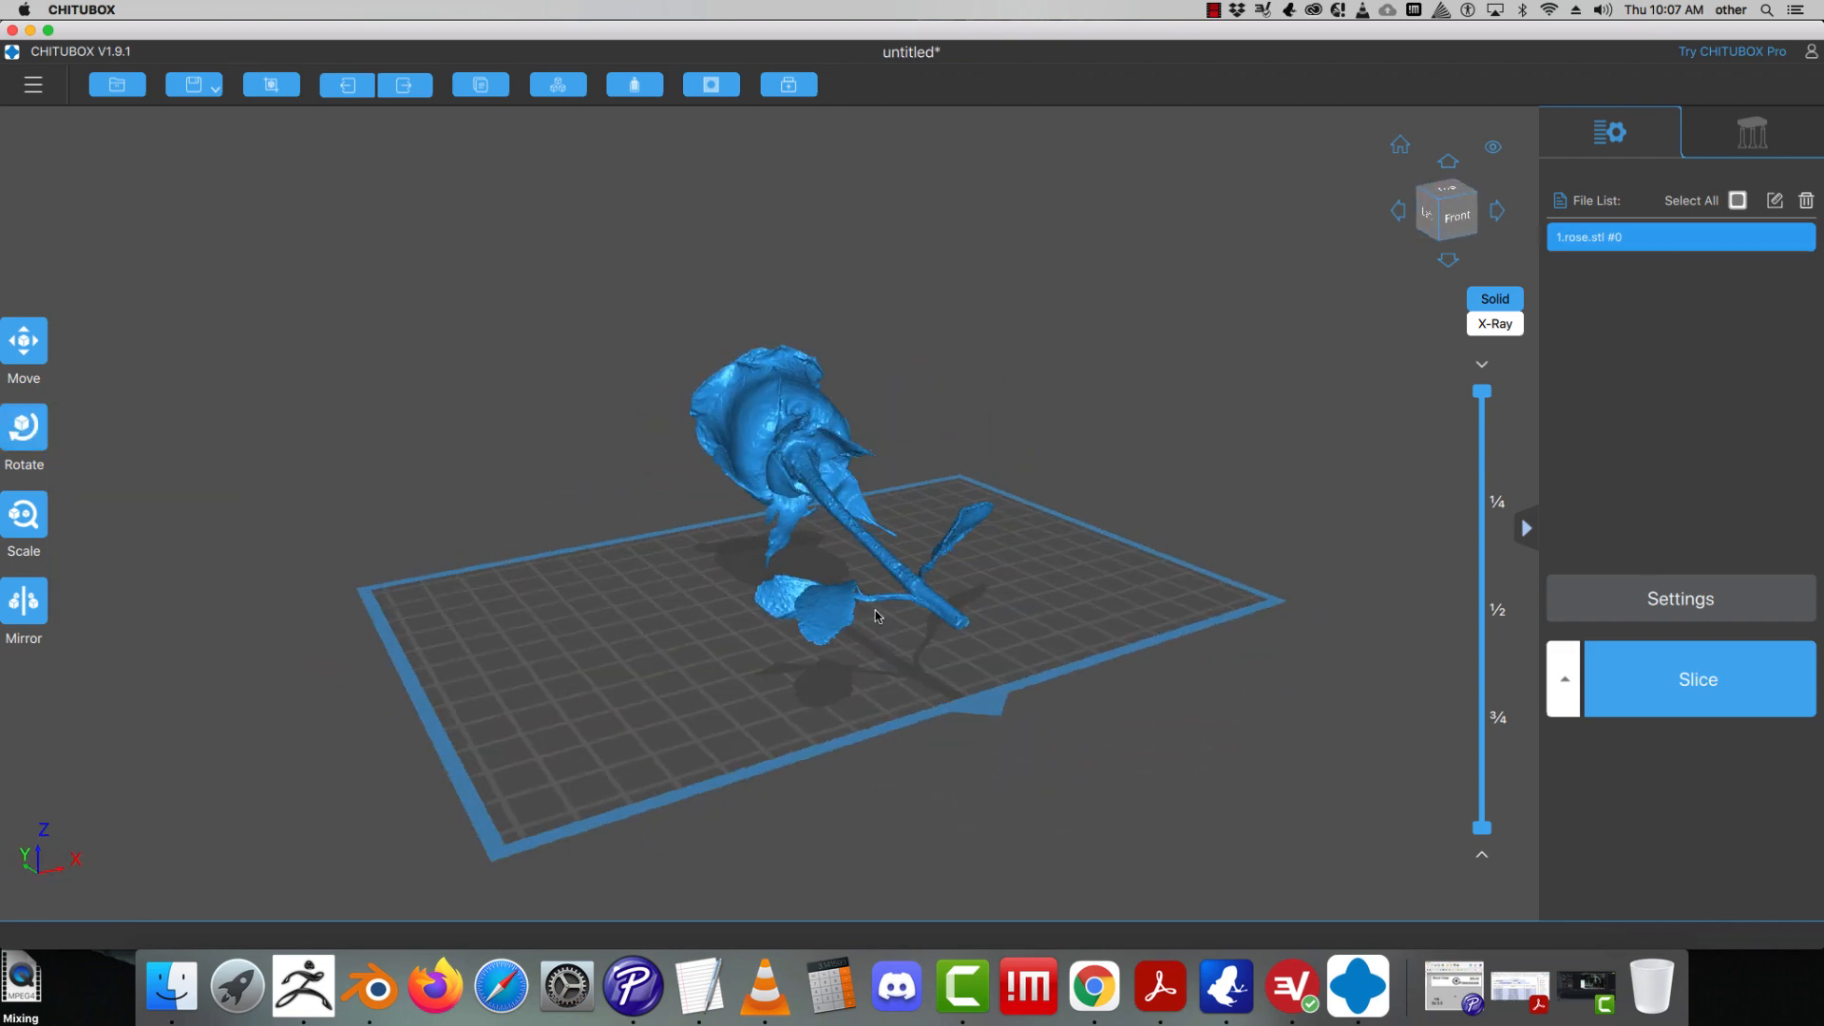
- Roll the rose so its long sepal points upward and tilt it about 31° around the X axis
click(14, 419)
drag(886, 470, 862, 521)
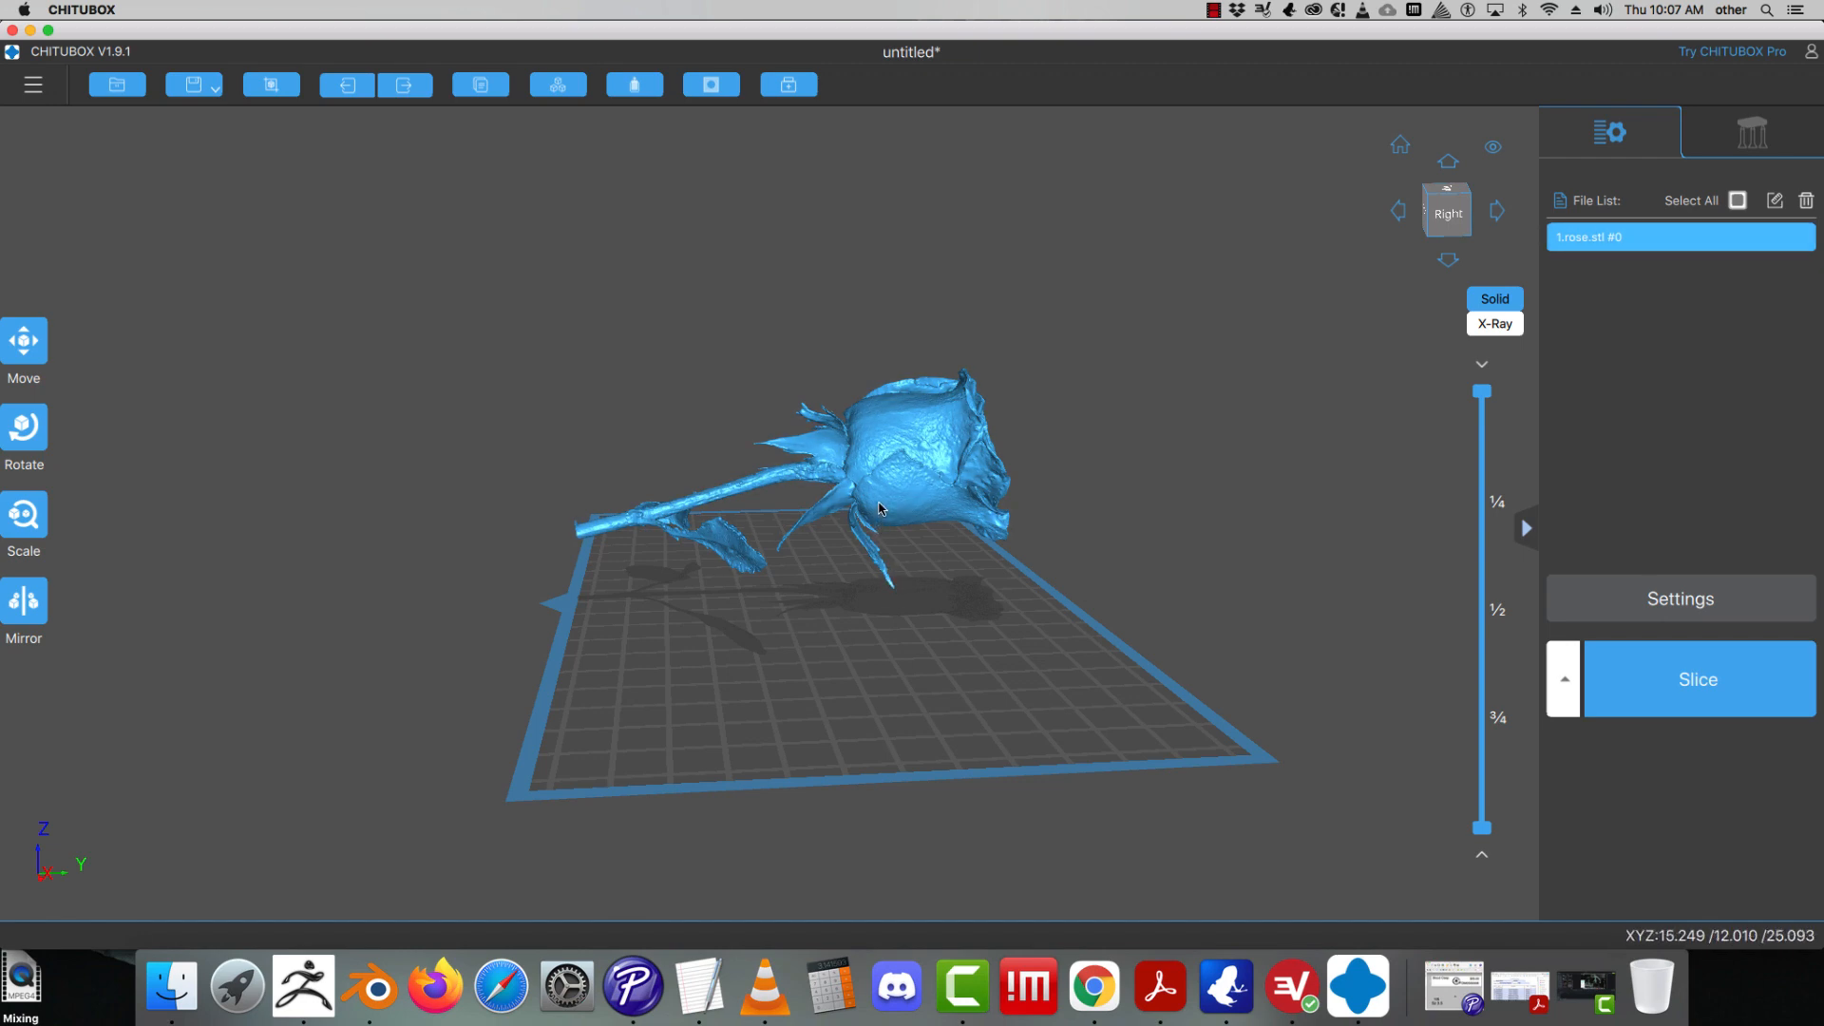
click(17, 437)
drag(802, 475, 850, 441)
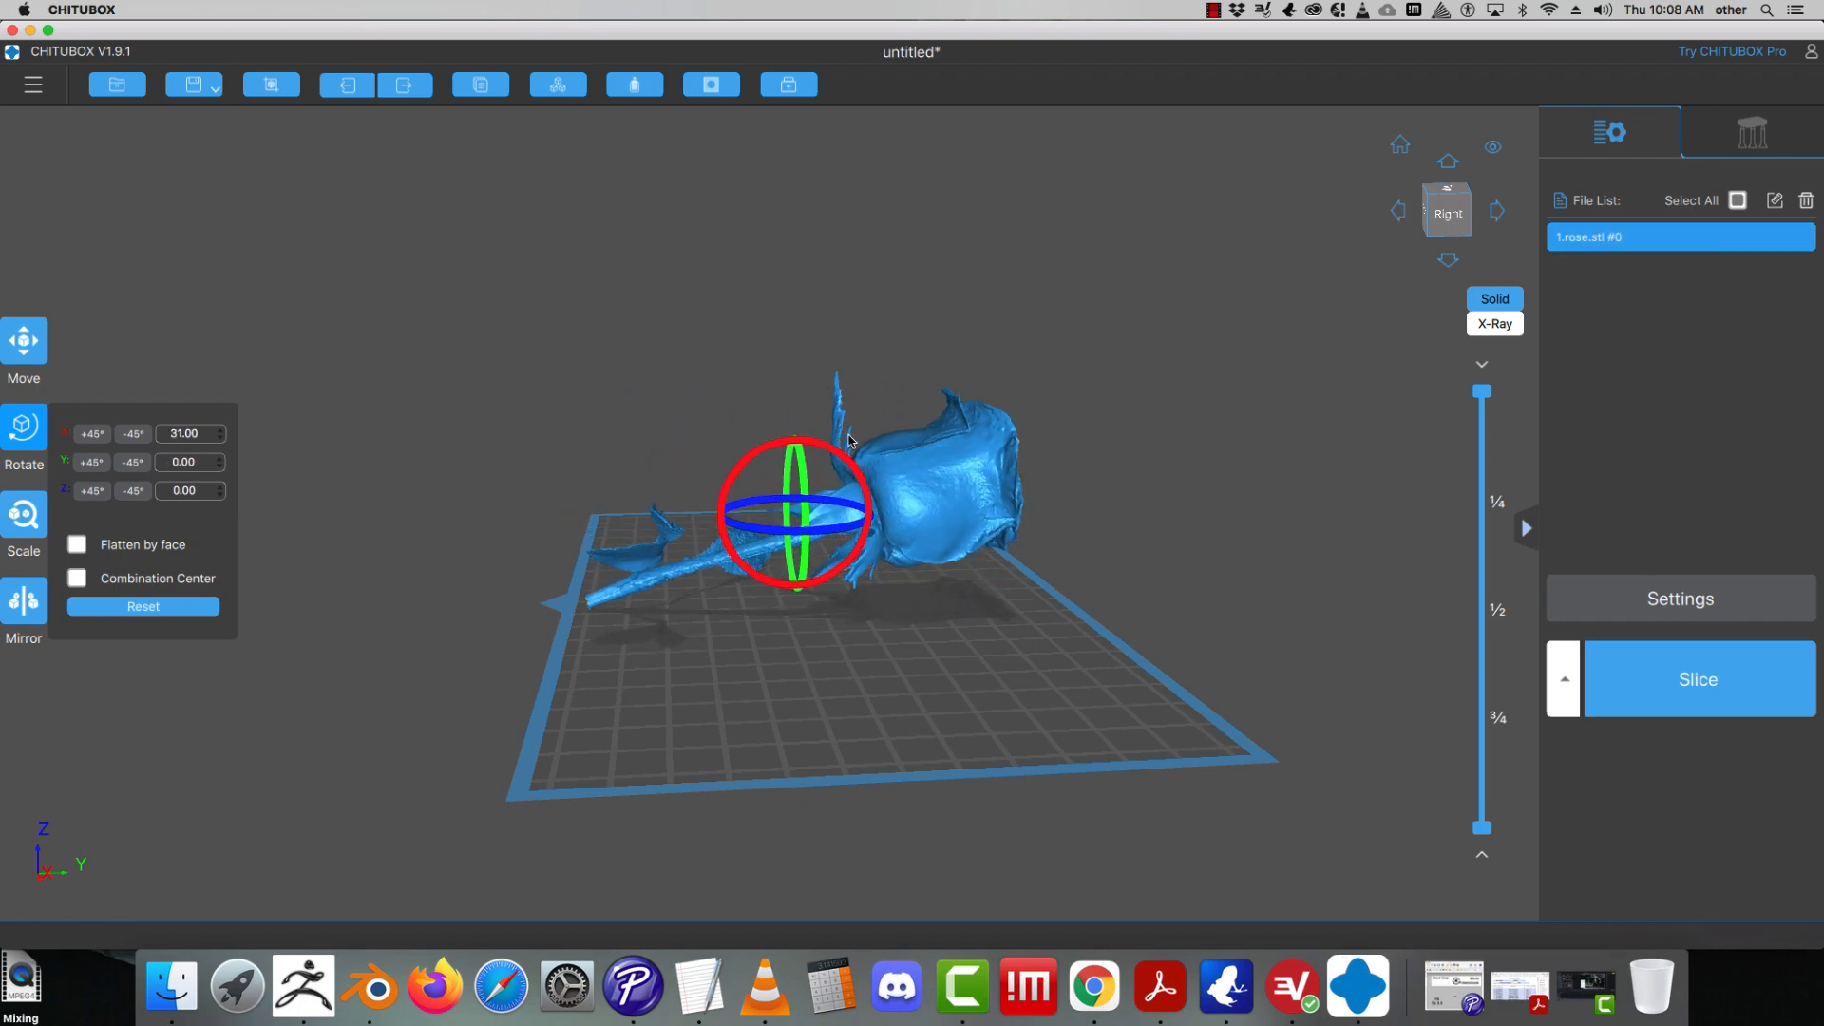
- Raise the rose about 2.76 mm above the build plate, shift it to about Y -2.87, and check it from several sides
drag(523, 525, 859, 508)
click(24, 340)
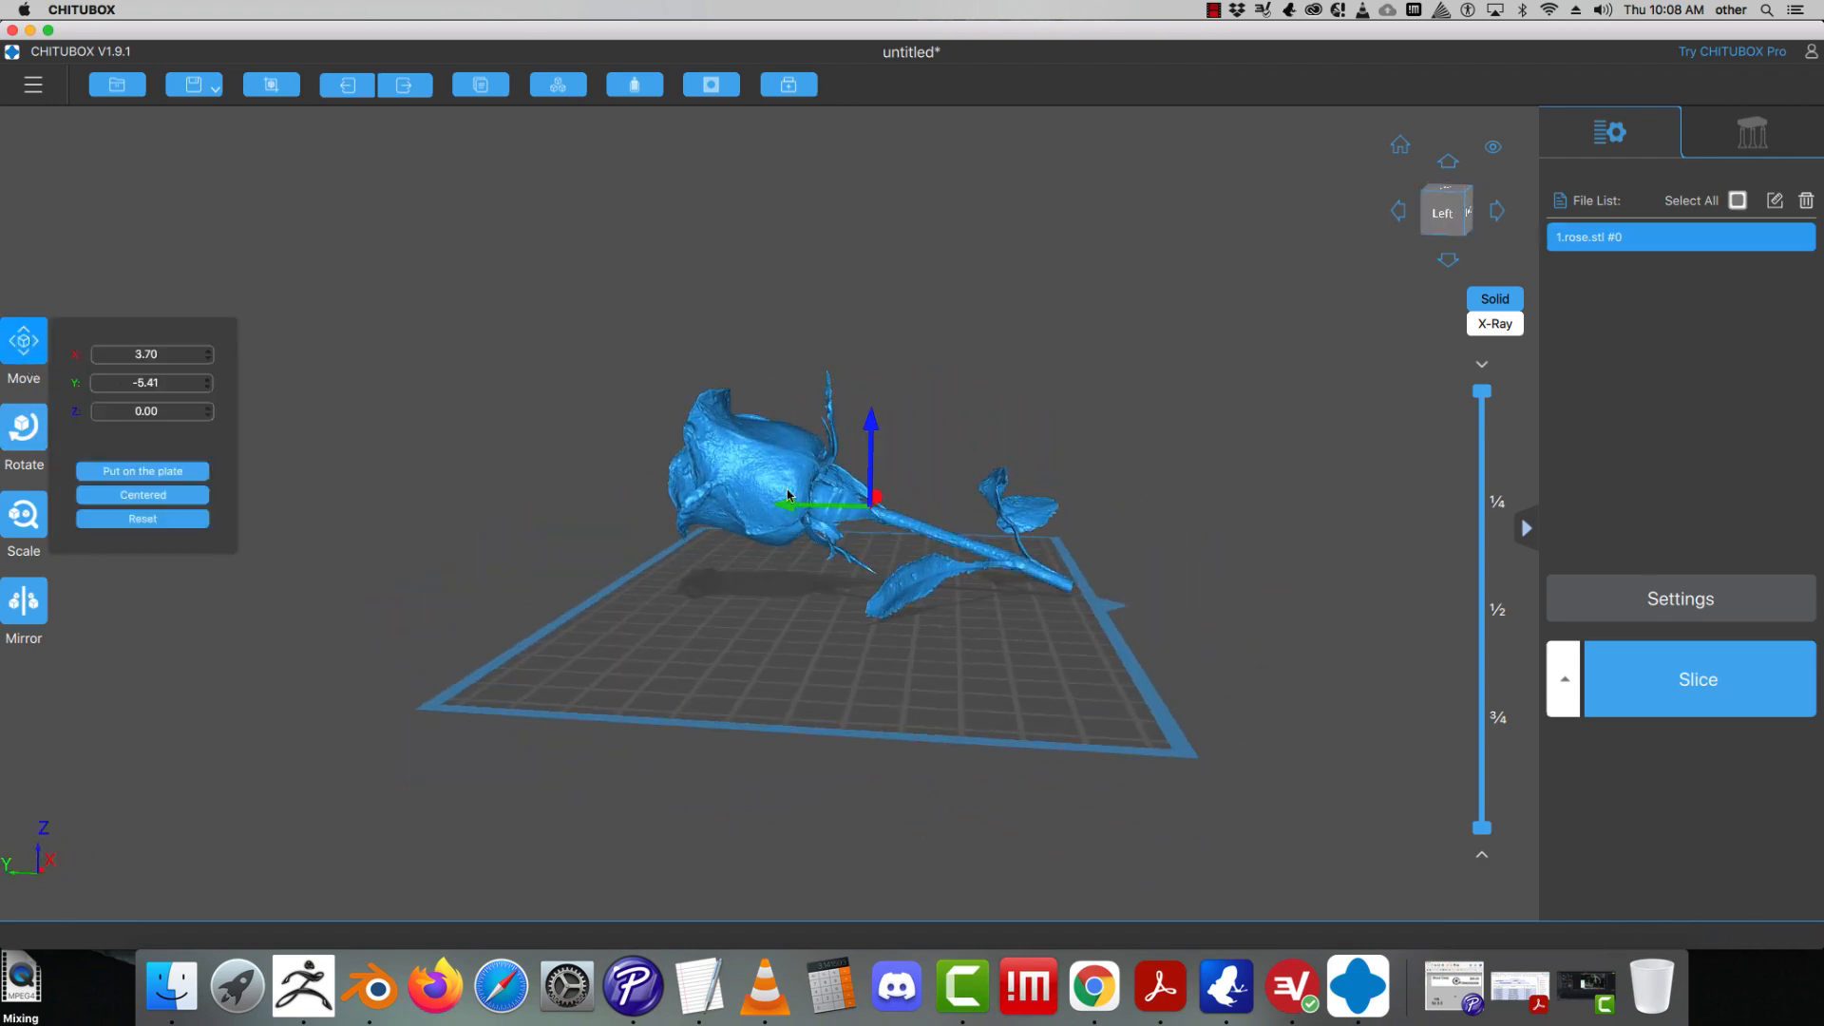
drag(878, 440, 880, 416)
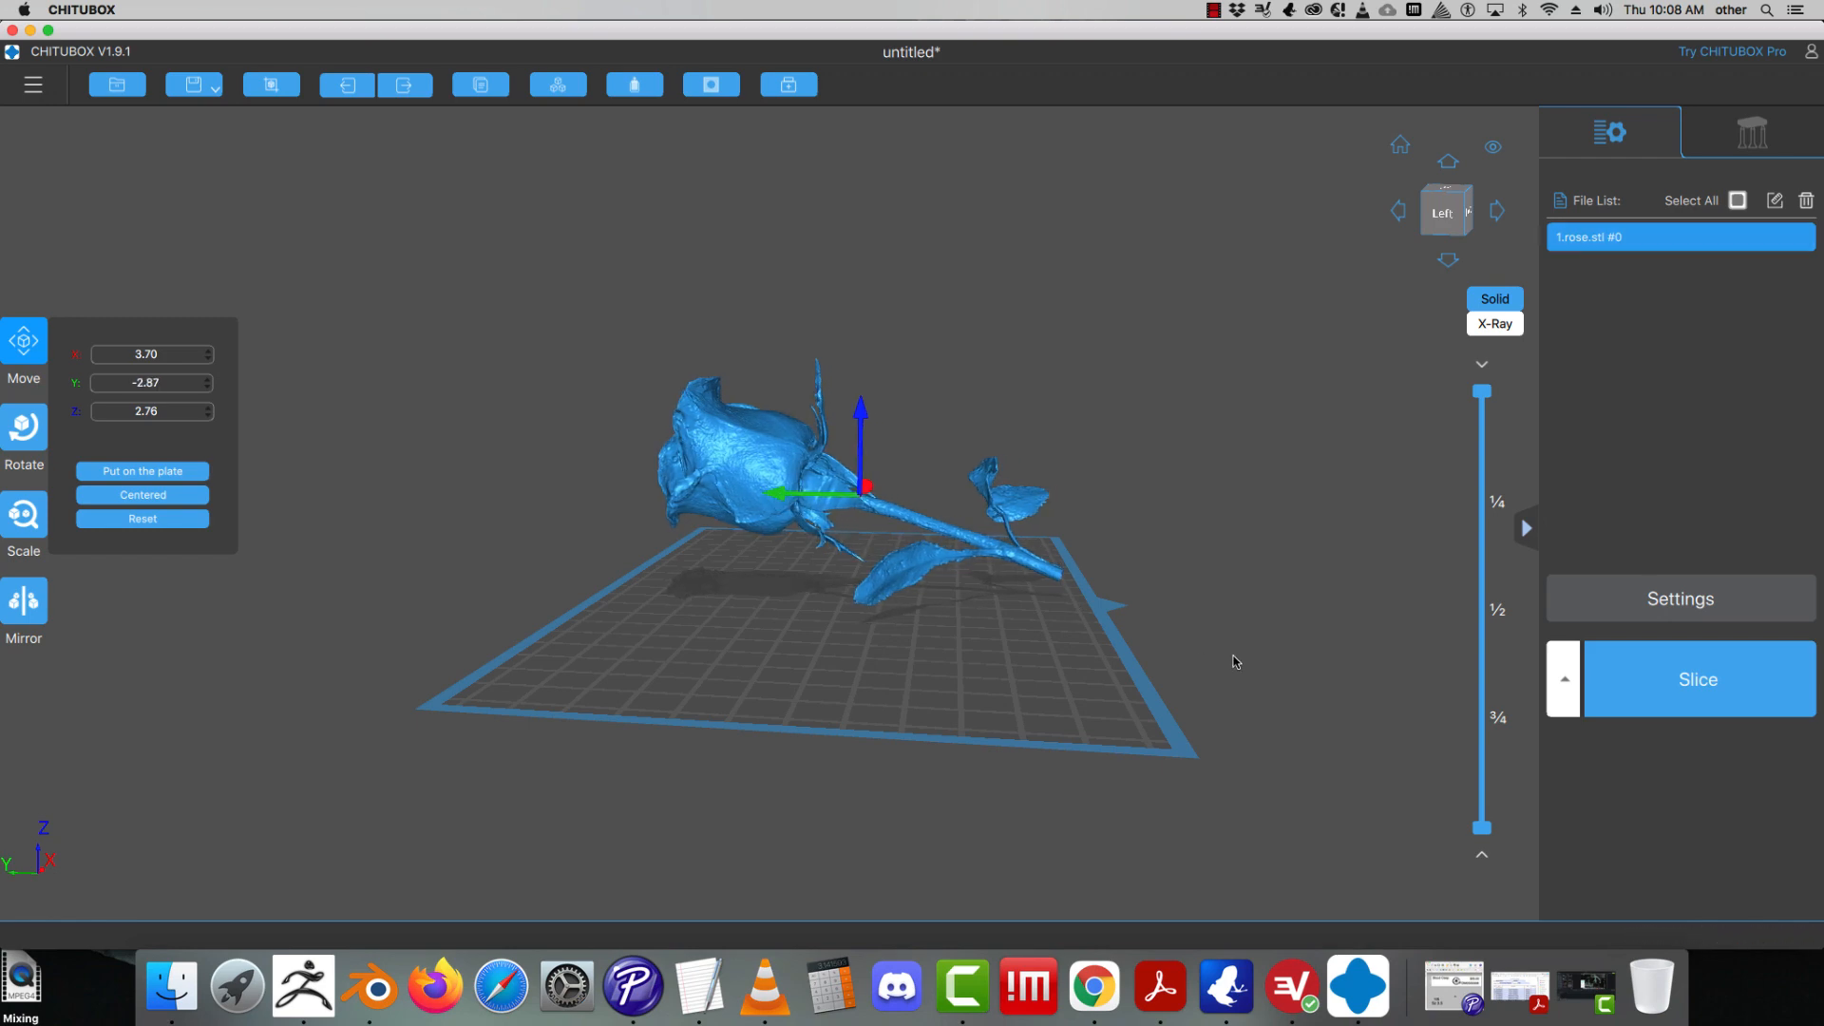
drag(1230, 664, 1040, 660)
drag(924, 468, 971, 517)
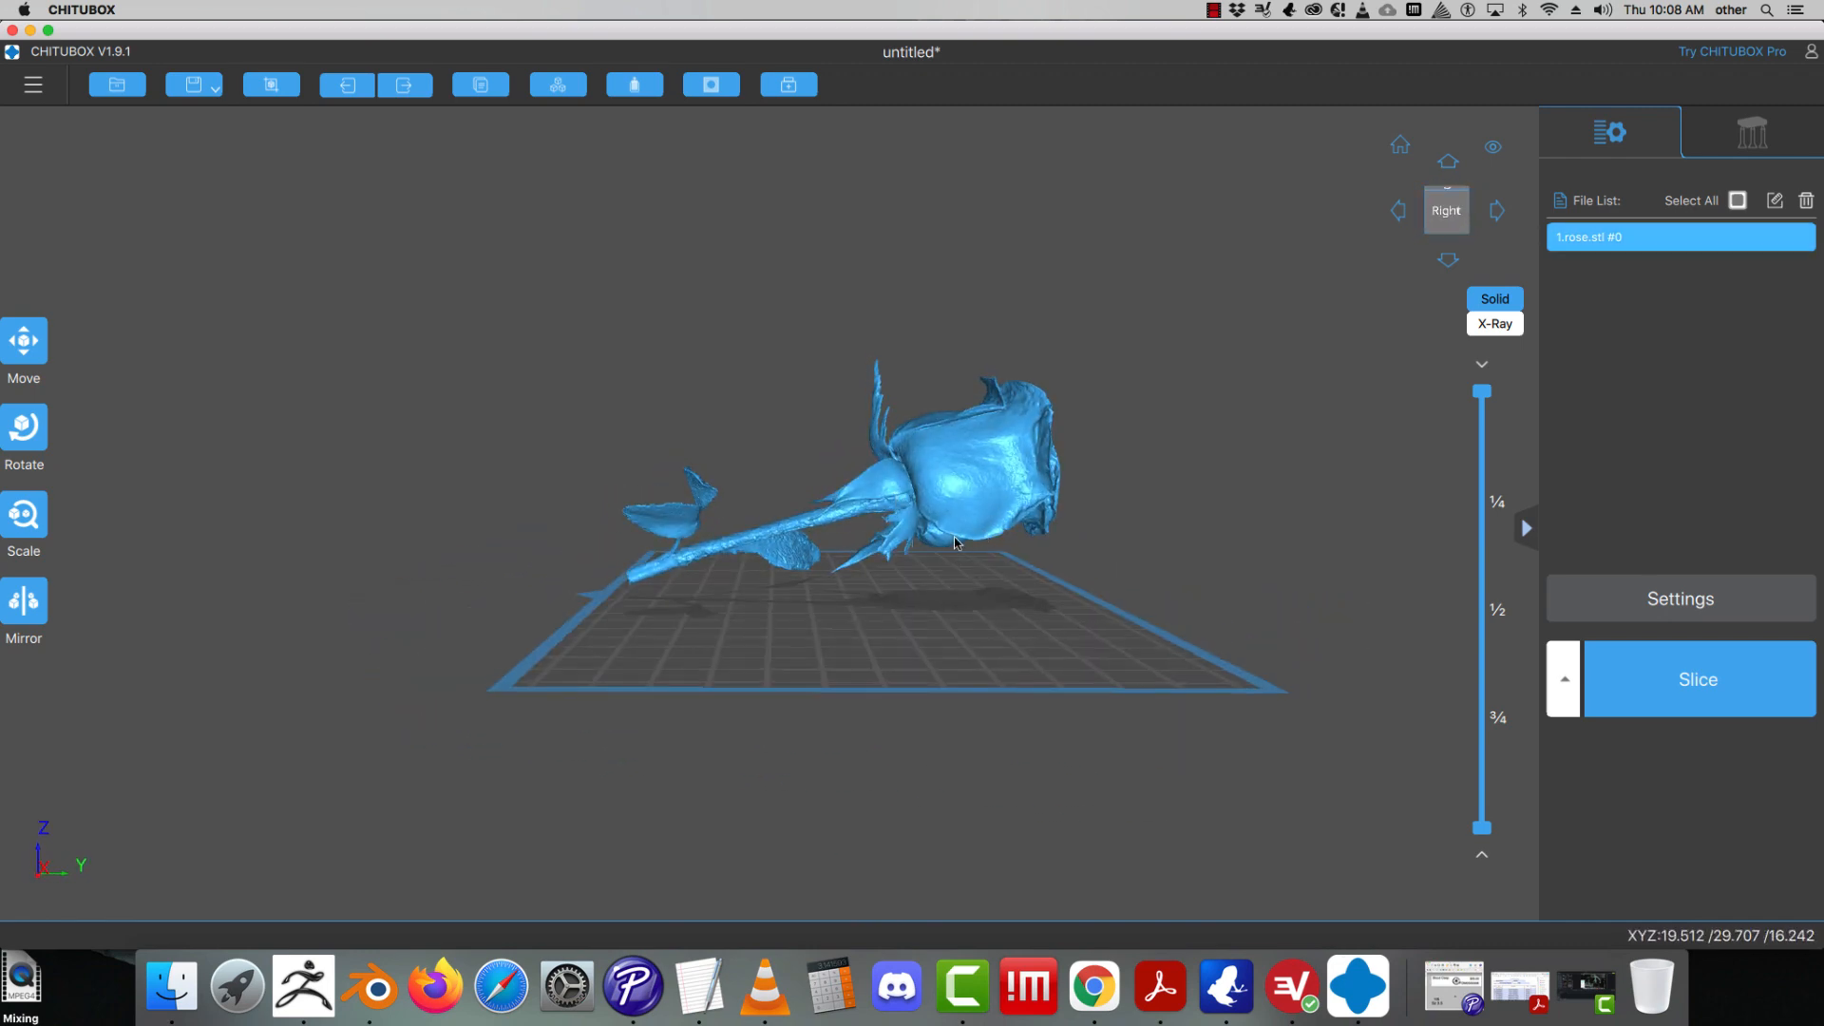
drag(834, 526, 509, 513)
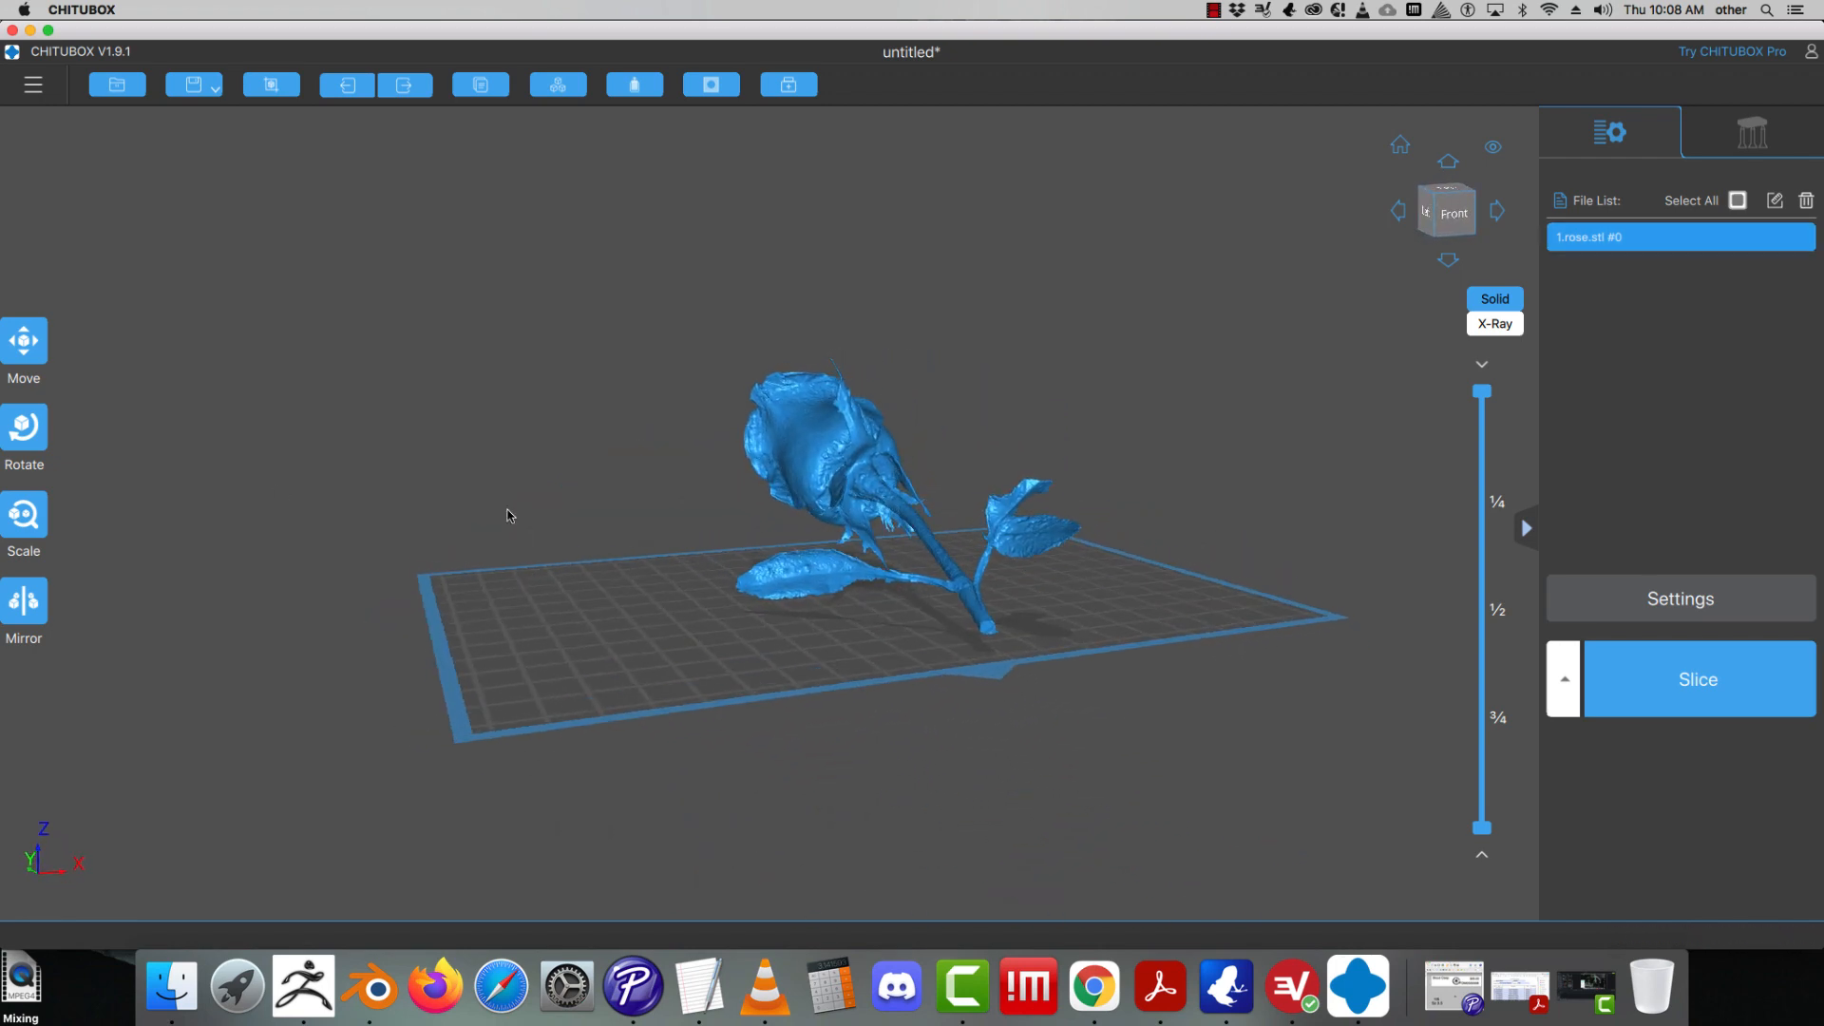
- Put the rose back down on the build plate
click(27, 359)
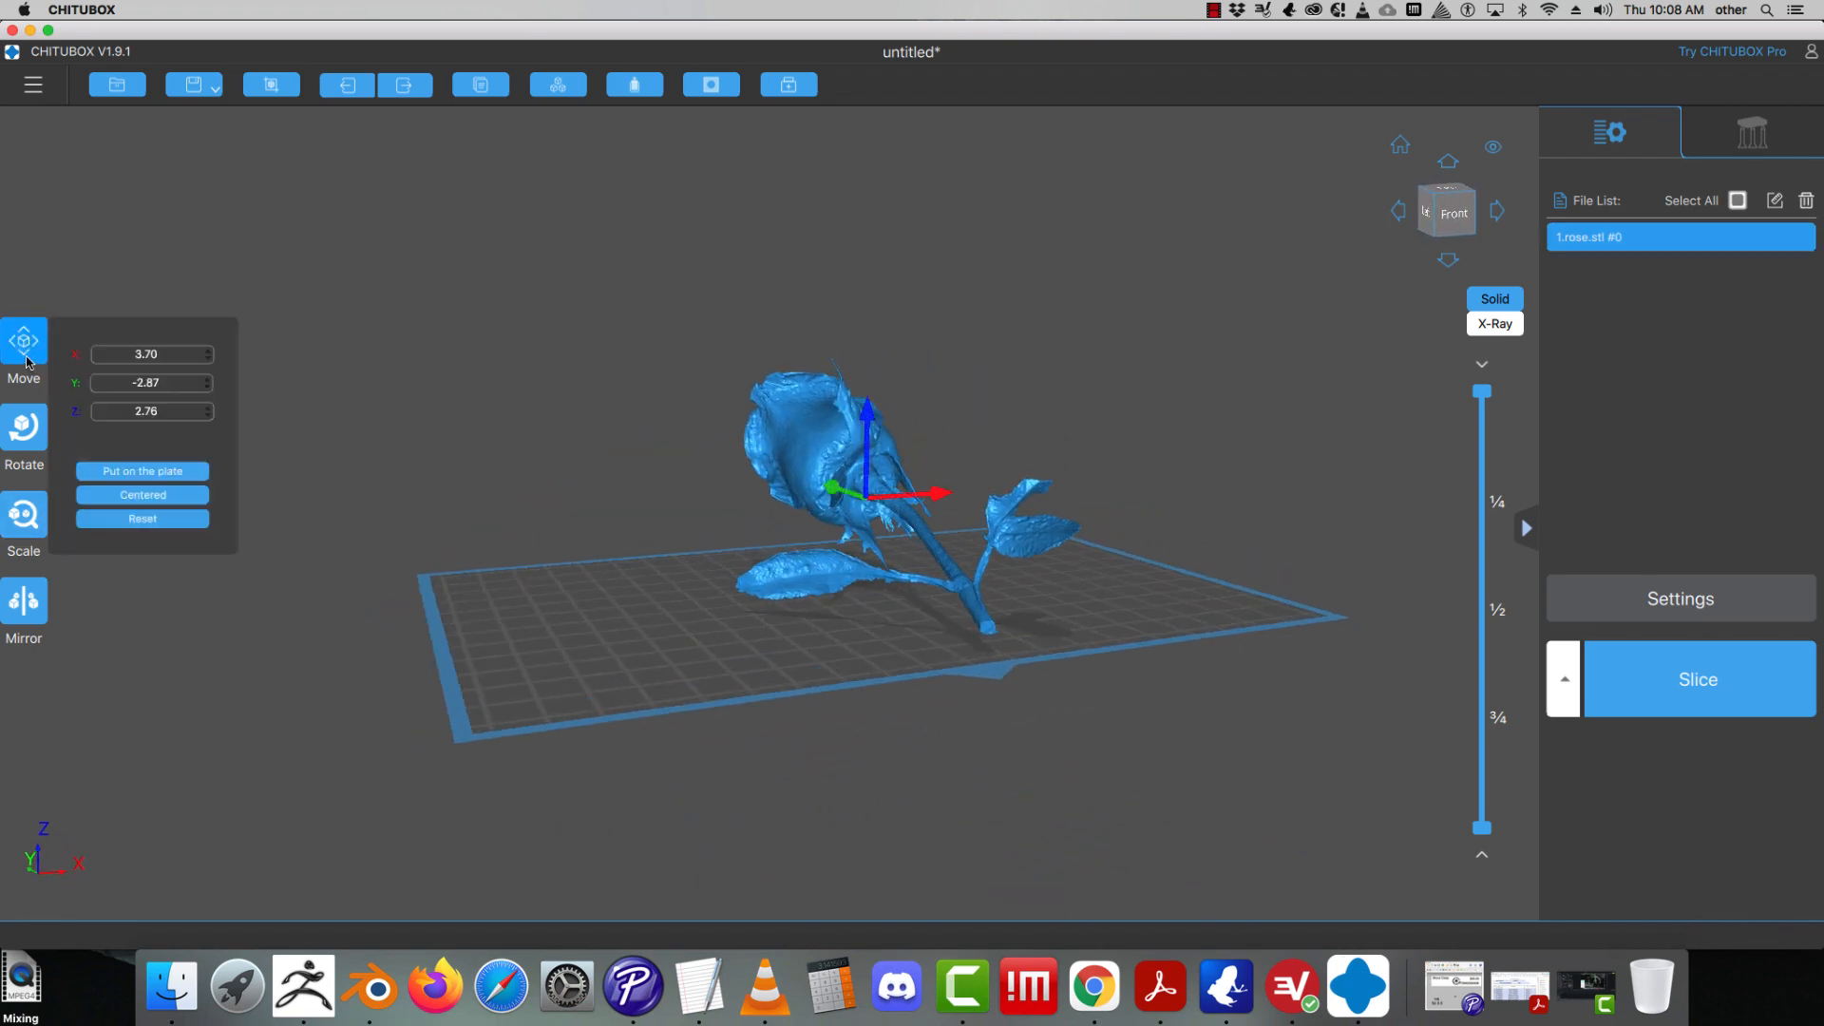
click(26, 359)
click(27, 359)
click(142, 471)
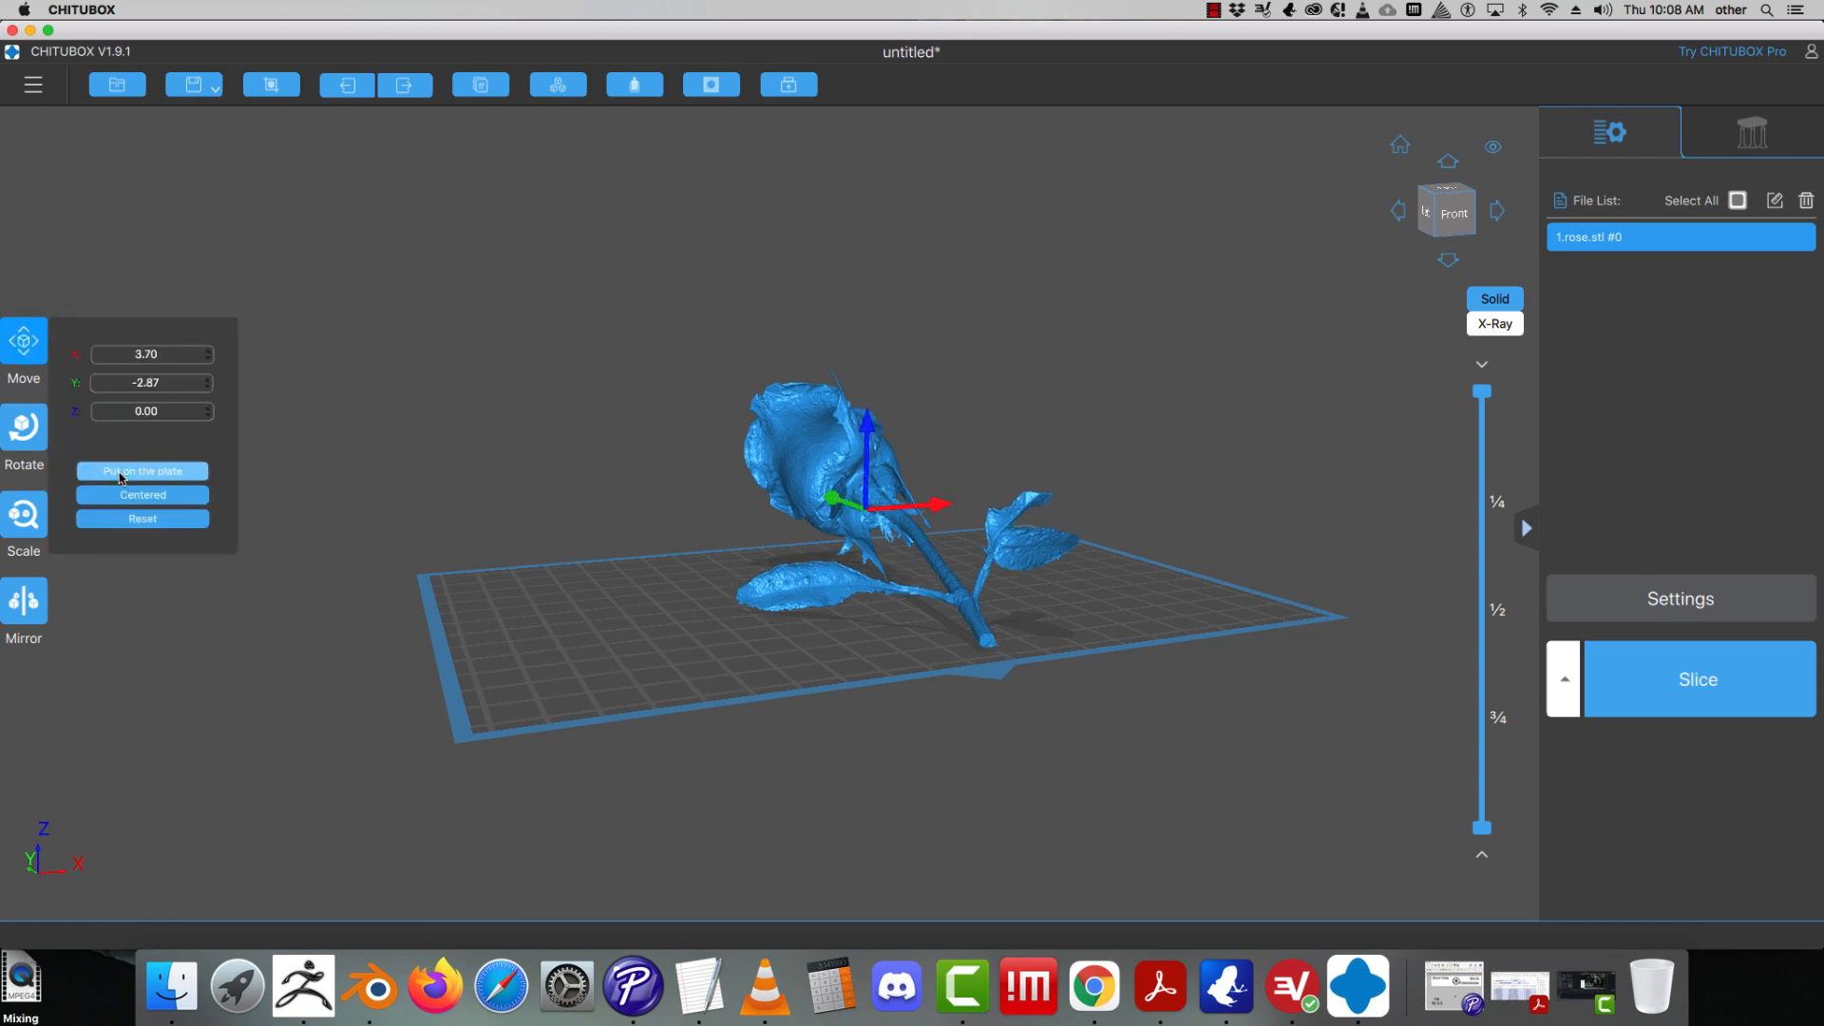
- Clone the selected rose to add a second copy to the build plate
drag(587, 589, 659, 547)
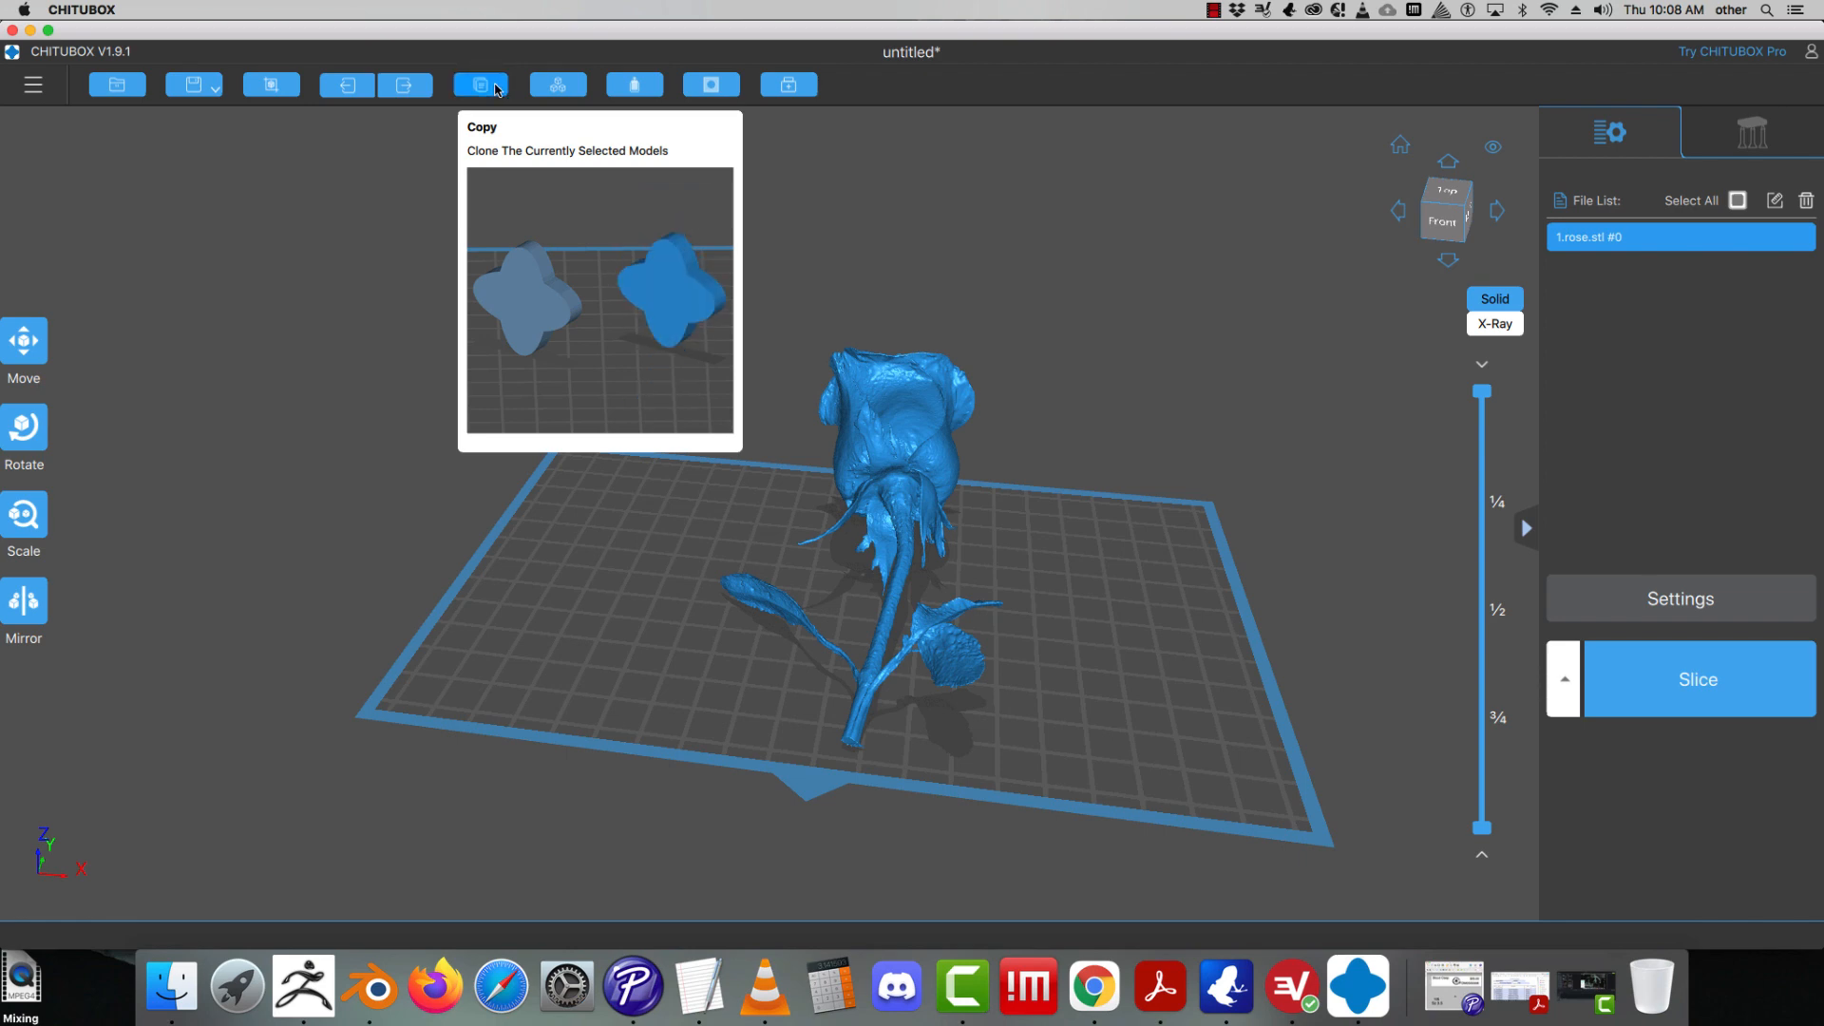
click(496, 88)
drag(389, 352, 465, 342)
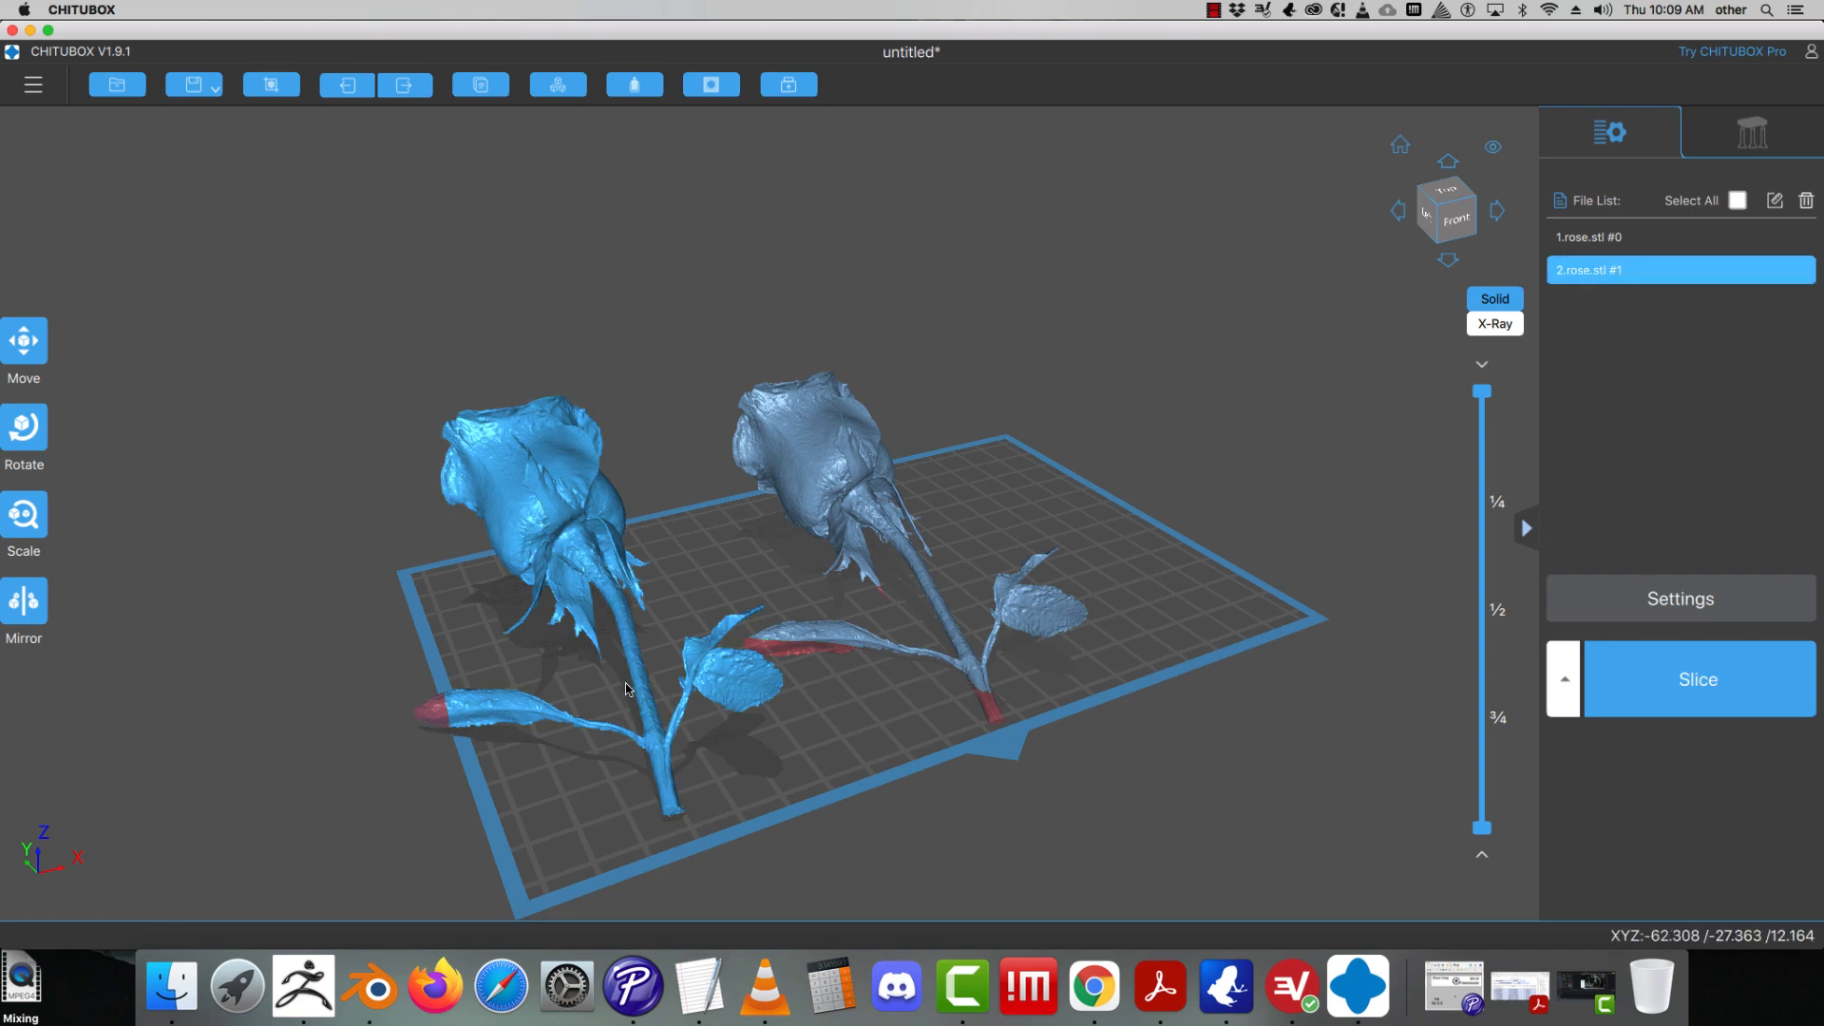
- Move the copied rose inside the plate edge to about X -60.45 and raise it to about Z 4.90
click(25, 366)
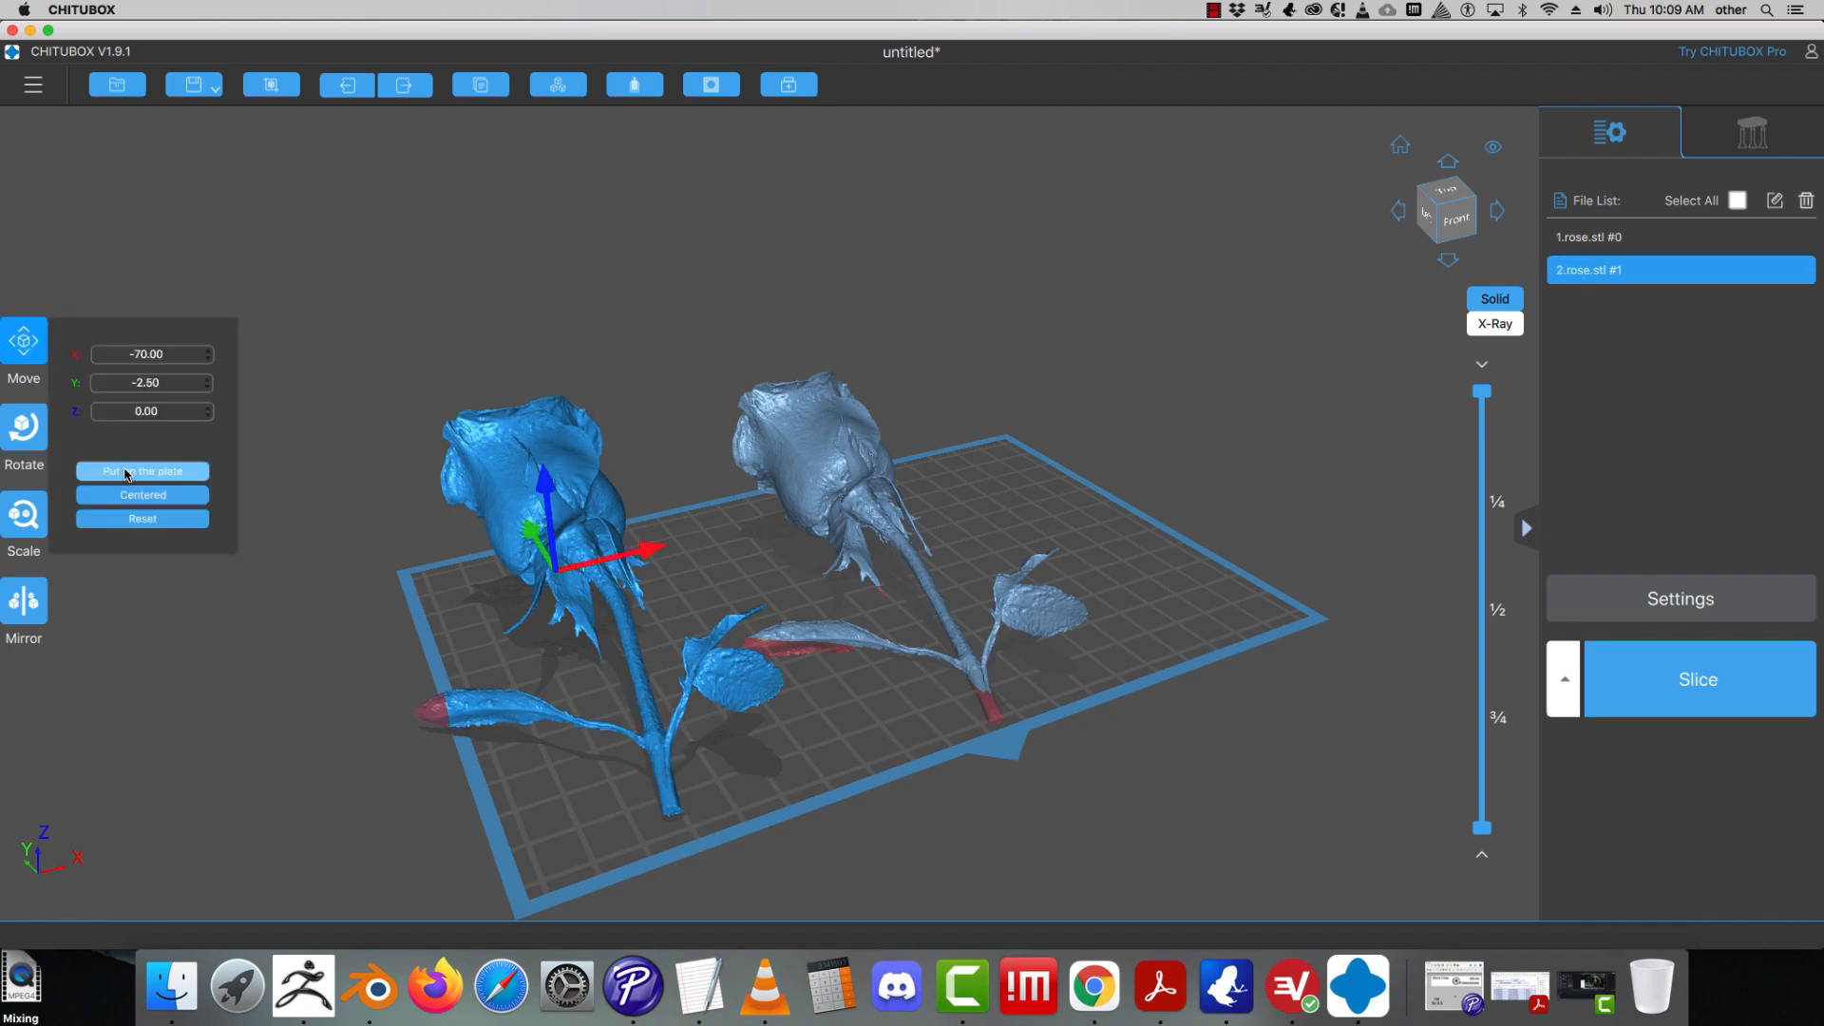
drag(546, 488, 545, 465)
drag(641, 525, 688, 528)
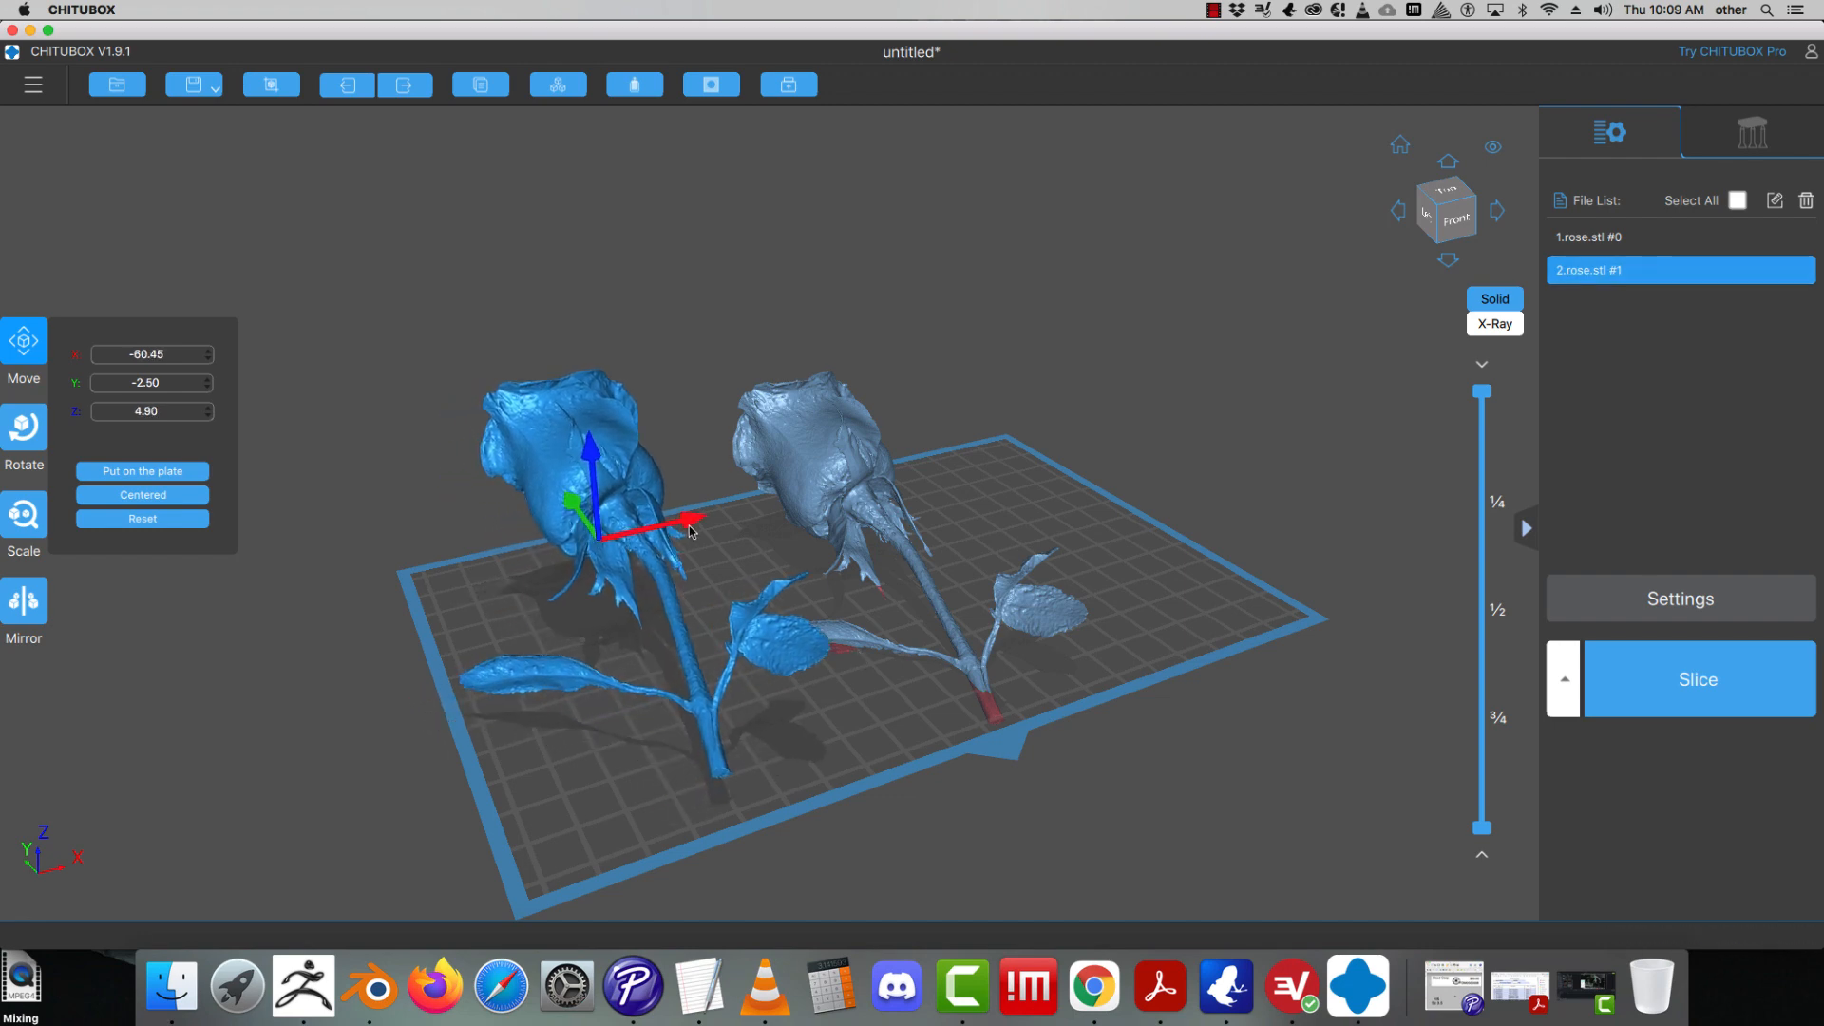
- Move the original rose away from the copy to about X 25.95 and raise it to about Z 7.21
click(859, 475)
drag(864, 456, 865, 427)
drag(944, 473, 1034, 453)
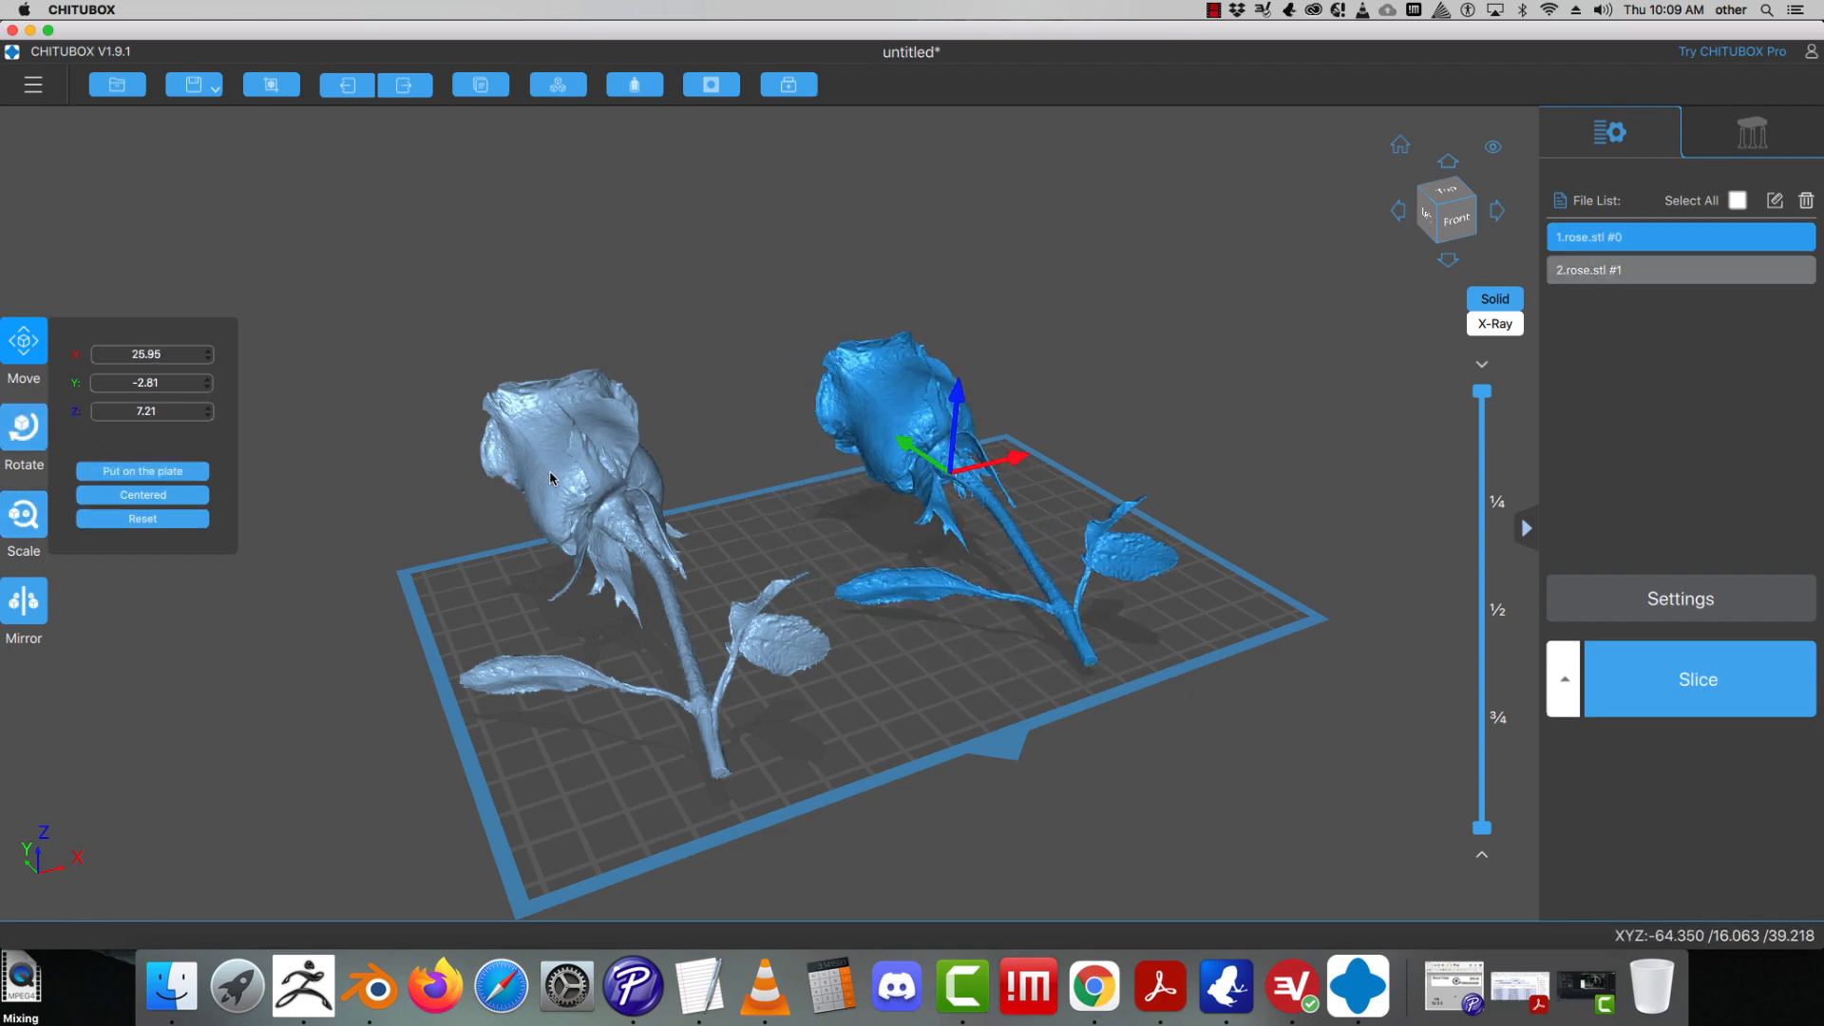
- Scale the copied rose uniformly to 50 percent
click(570, 456)
click(31, 522)
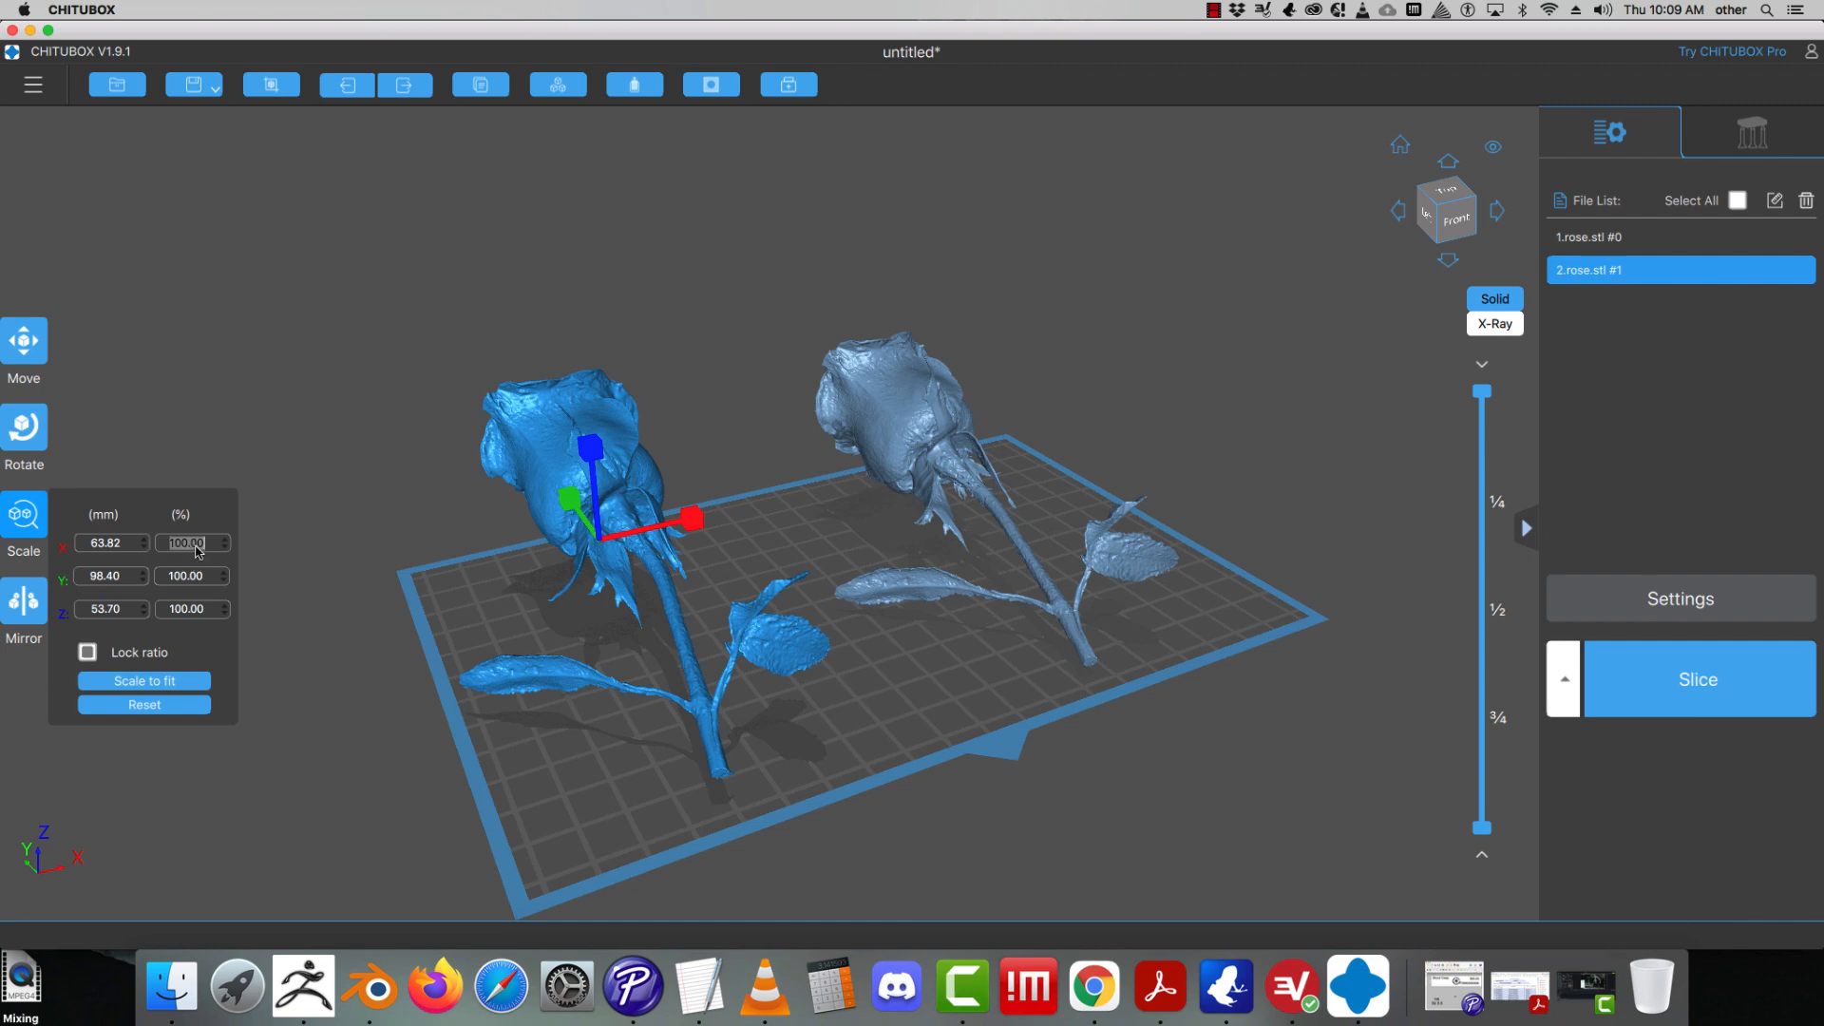
text(50)
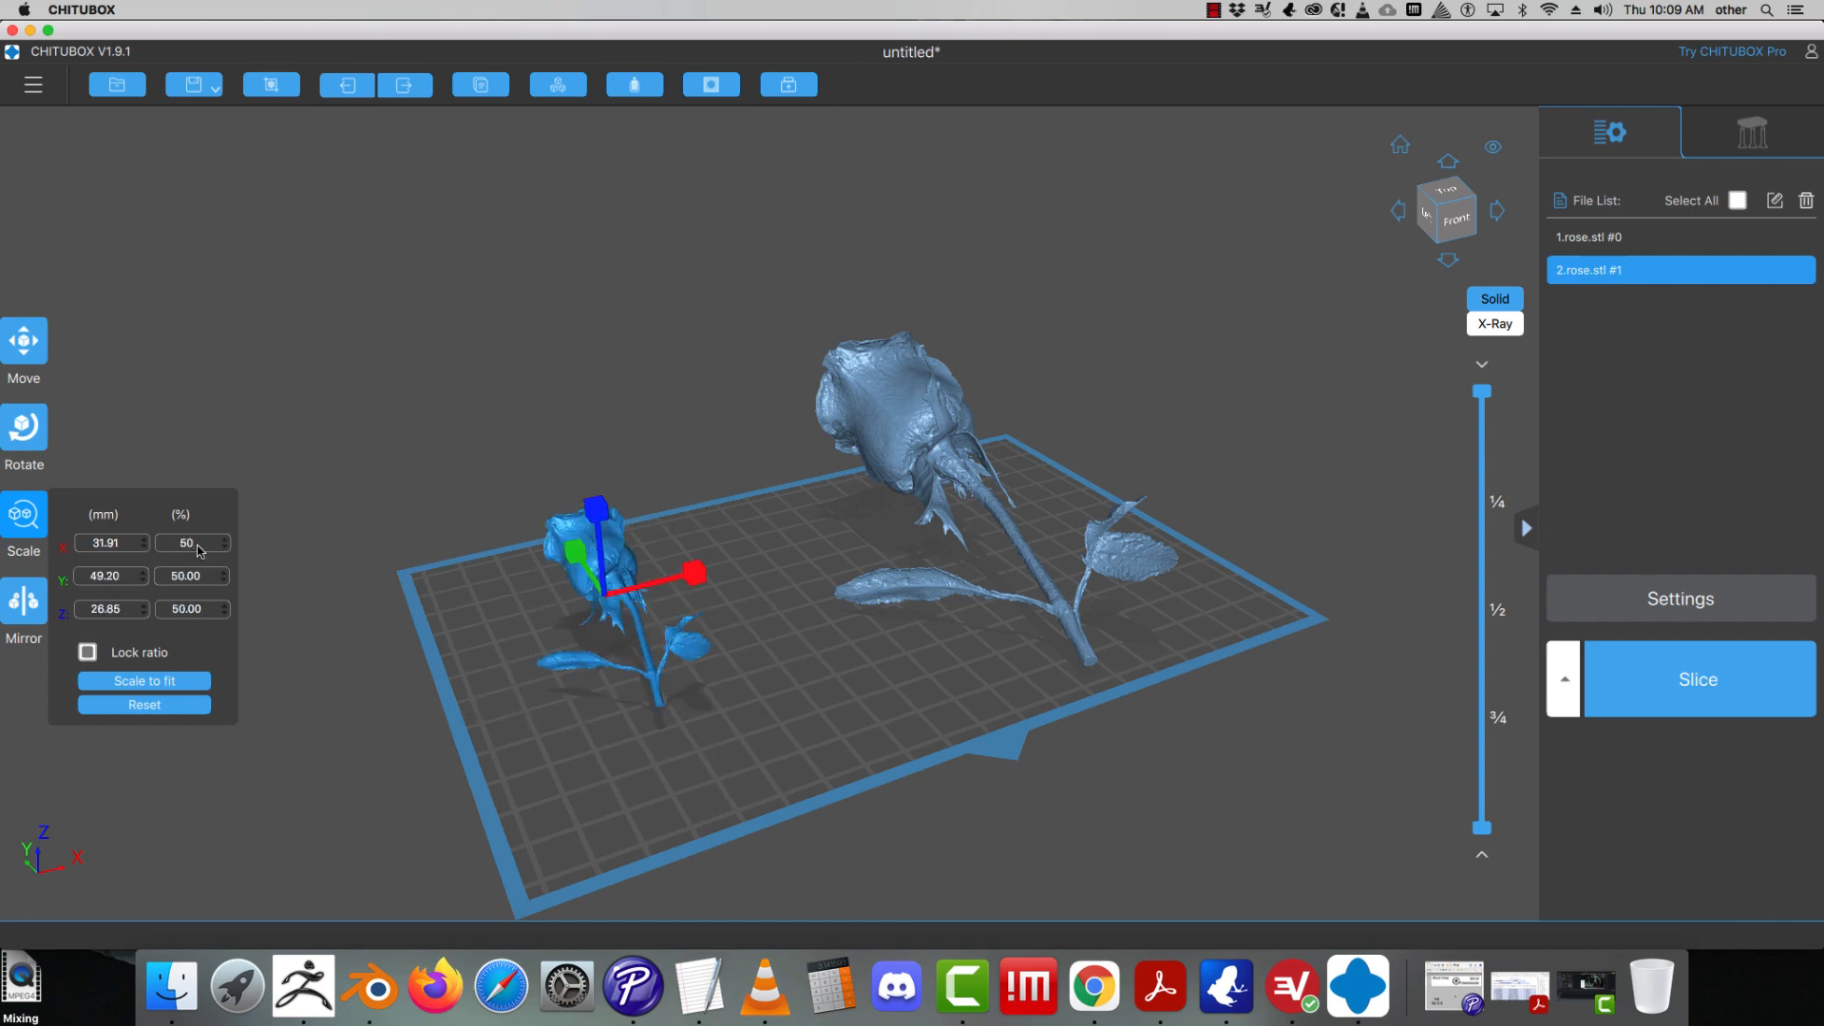
drag(721, 763, 808, 558)
- Lower the half-size rose toward the build plate
click(618, 581)
click(24, 340)
right_drag(683, 438, 832, 460)
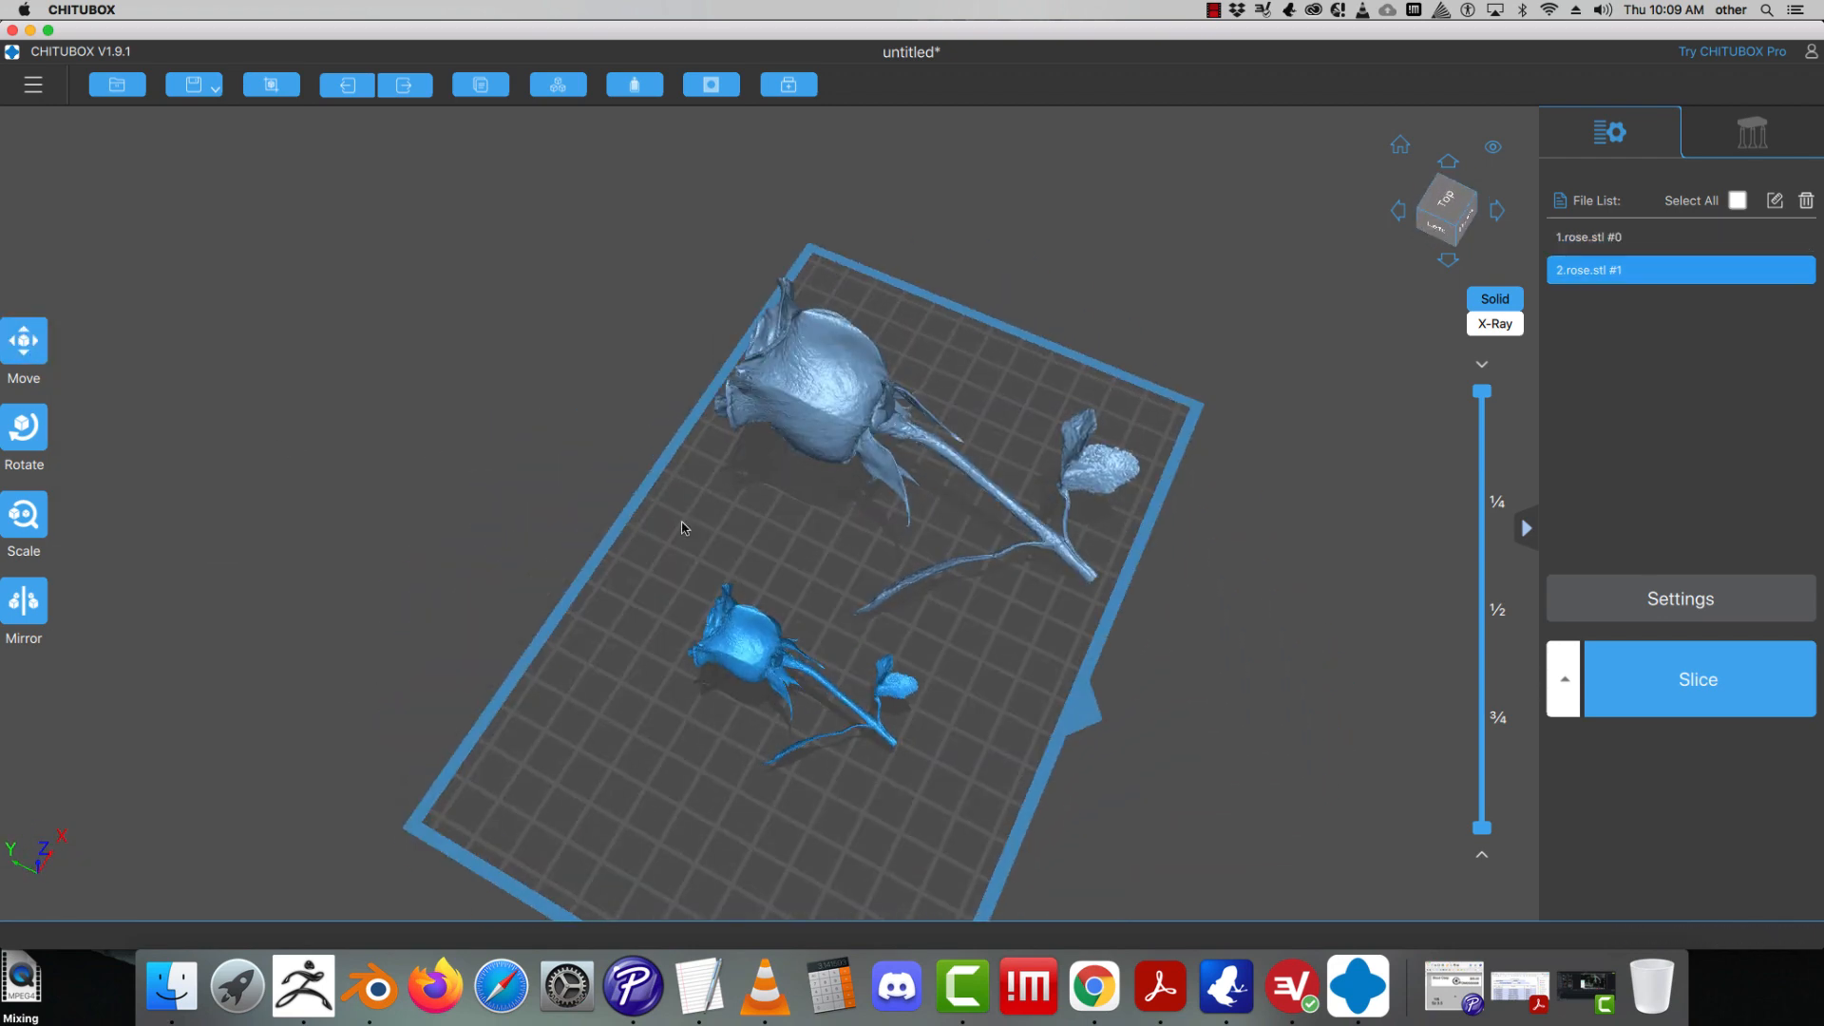
right_drag(682, 528, 570, 473)
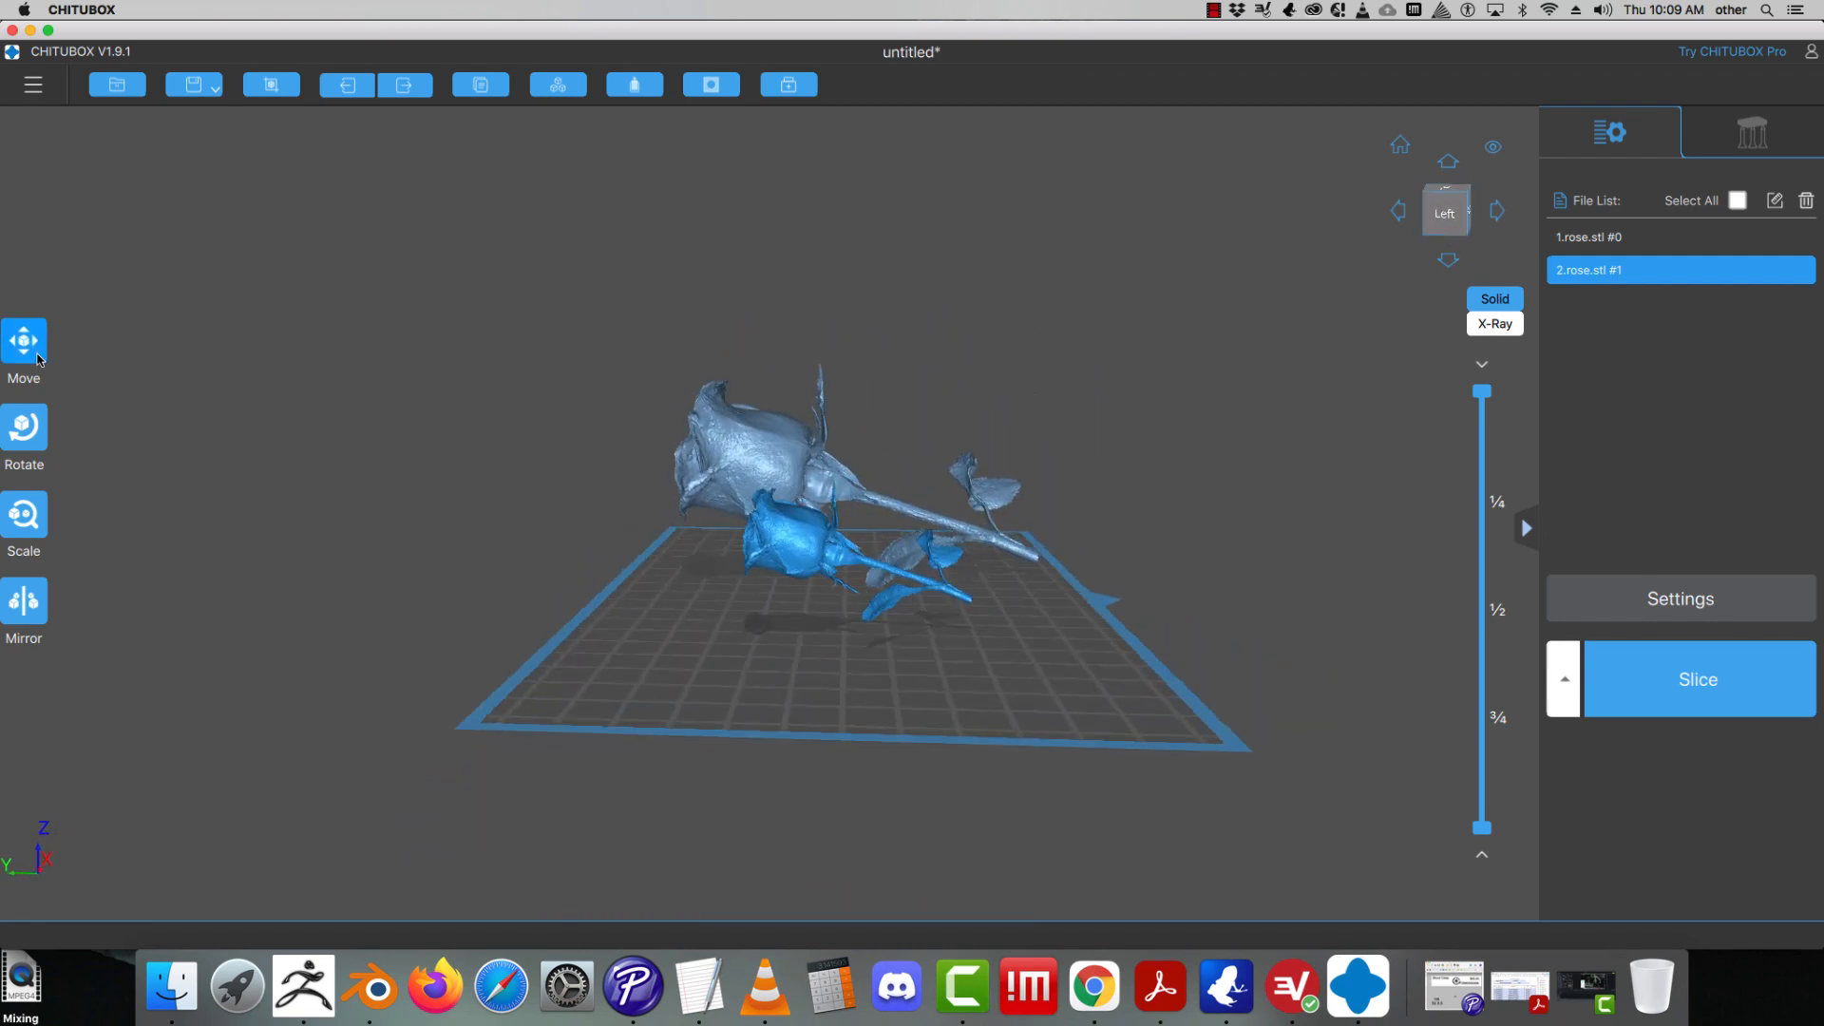
click(38, 358)
- Put the original large rose down on the plate and raise it to about Z 7.13
click(760, 466)
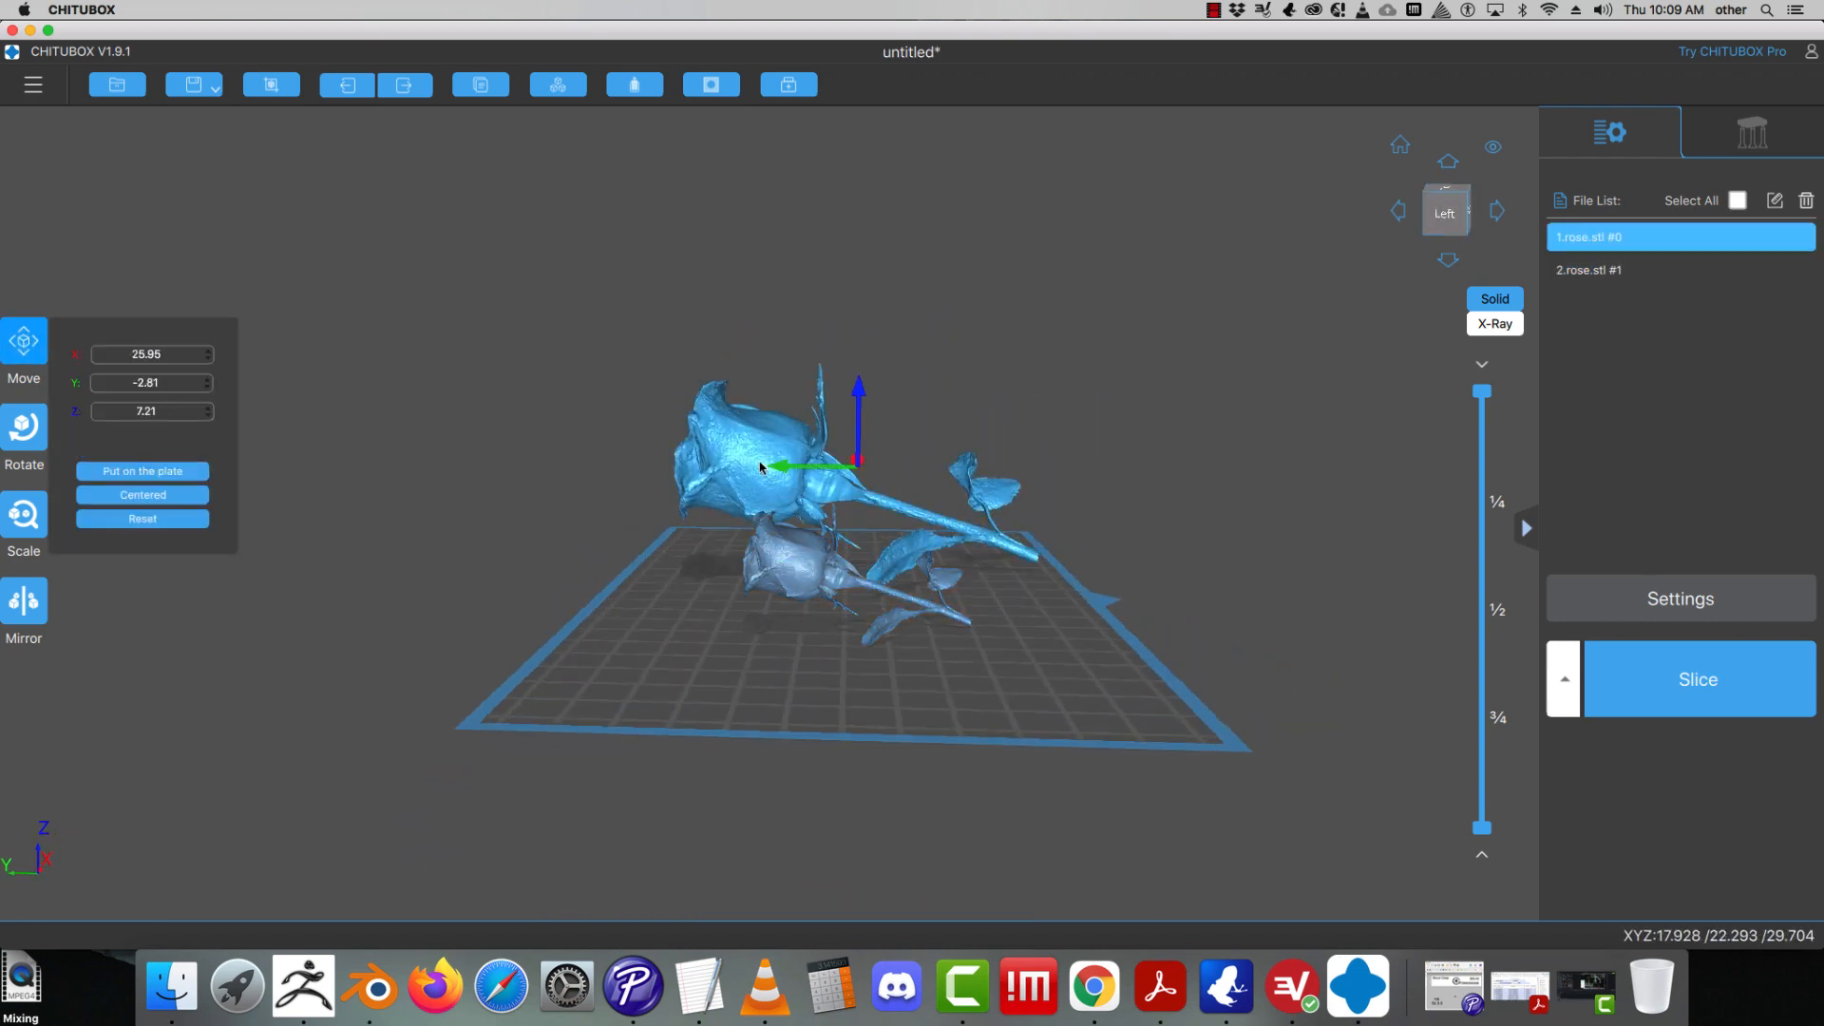
click(142, 471)
right_drag(1171, 738, 1122, 643)
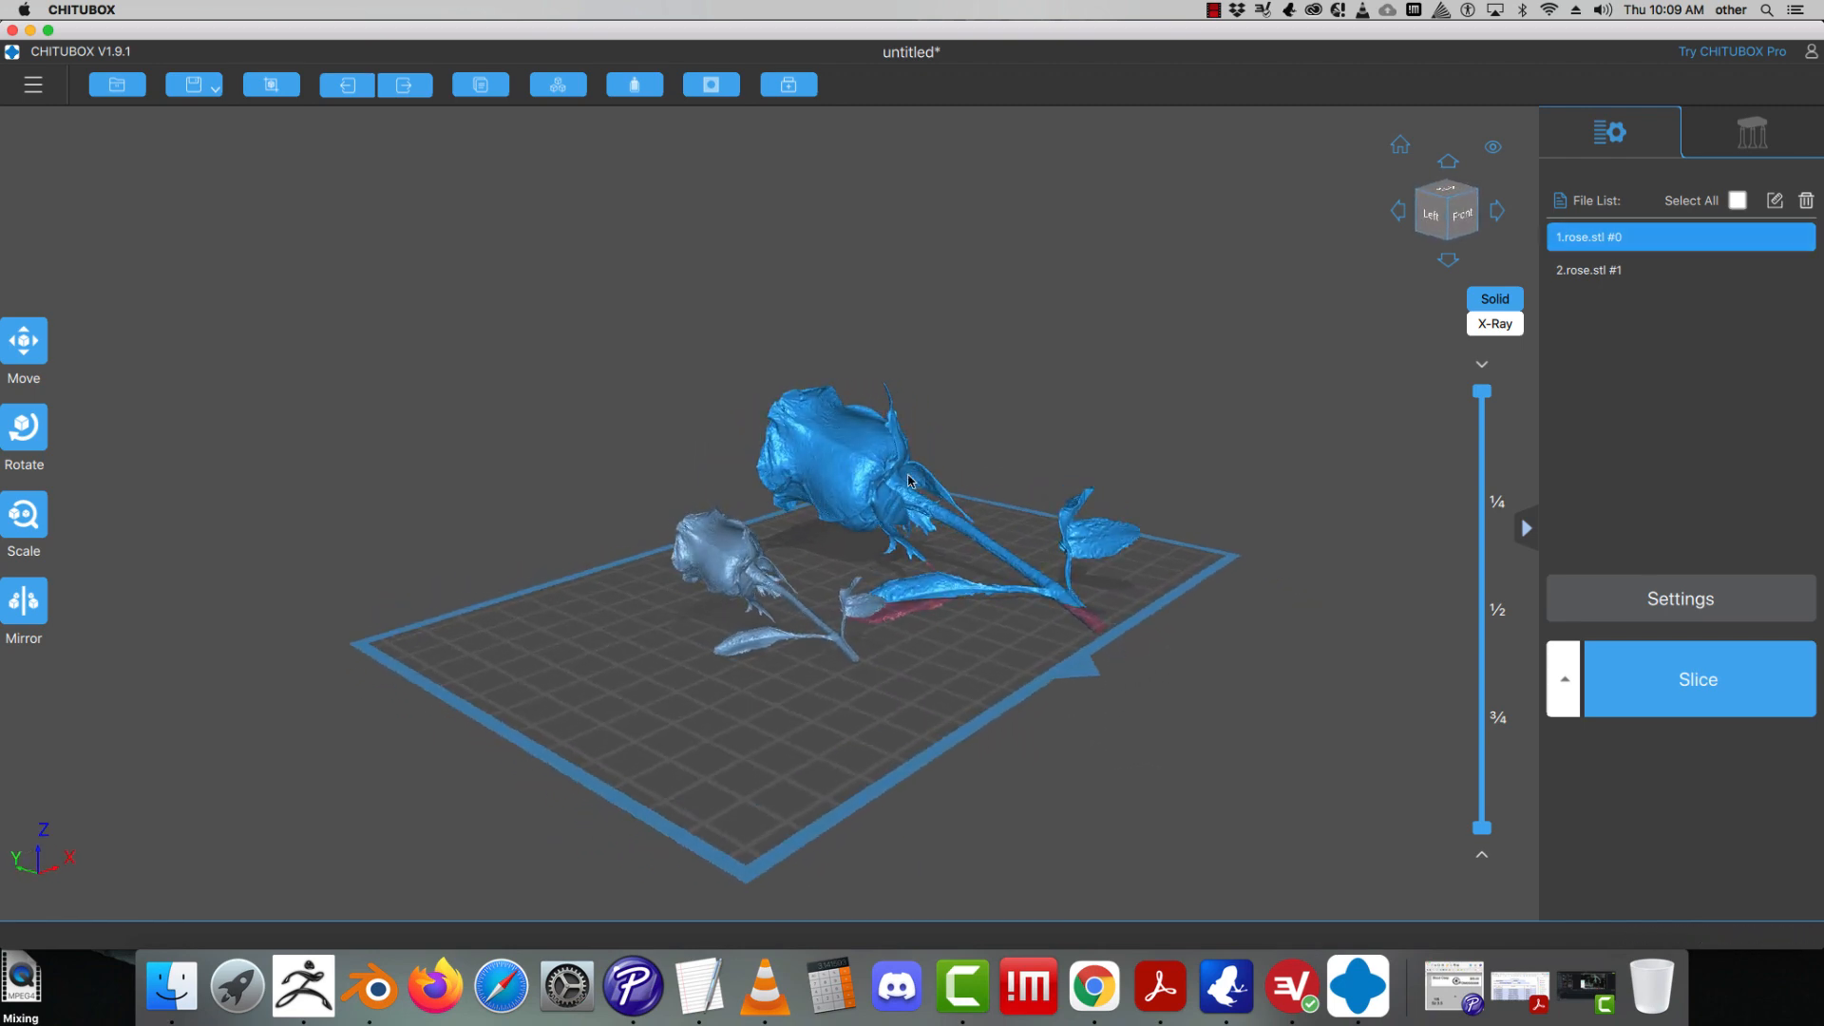
click(10, 348)
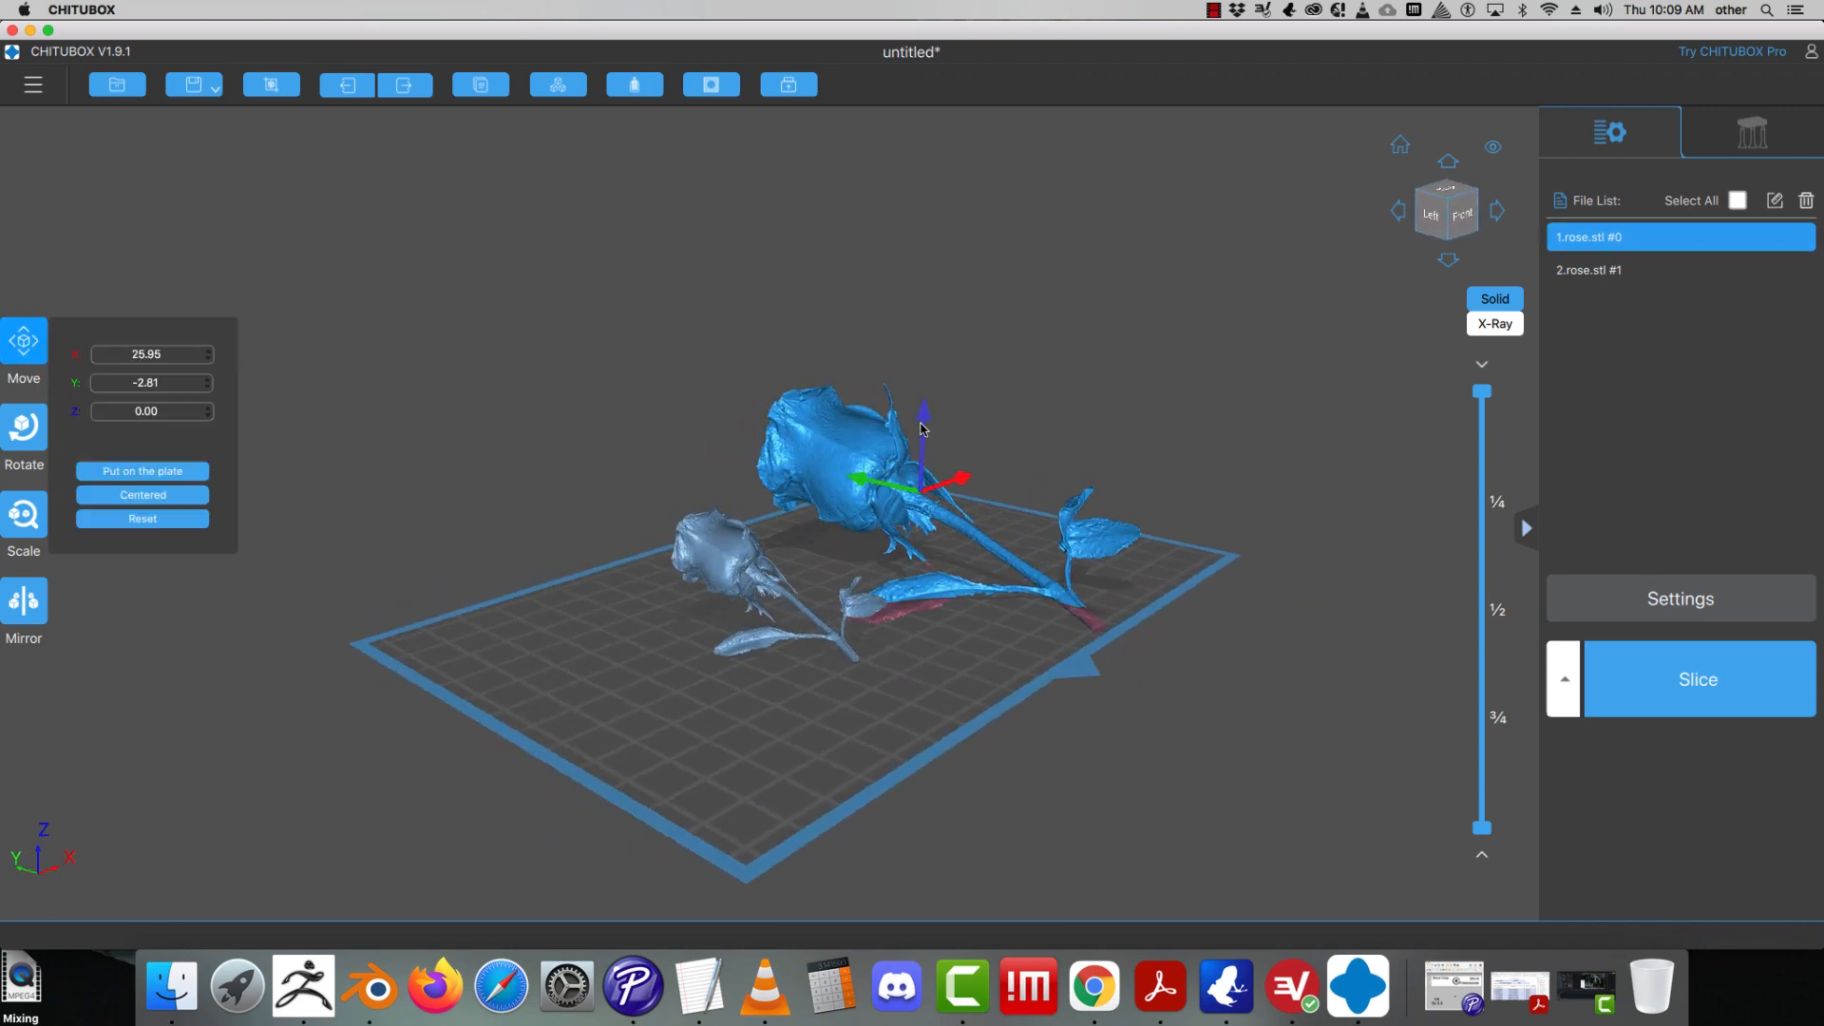
drag(921, 428, 926, 397)
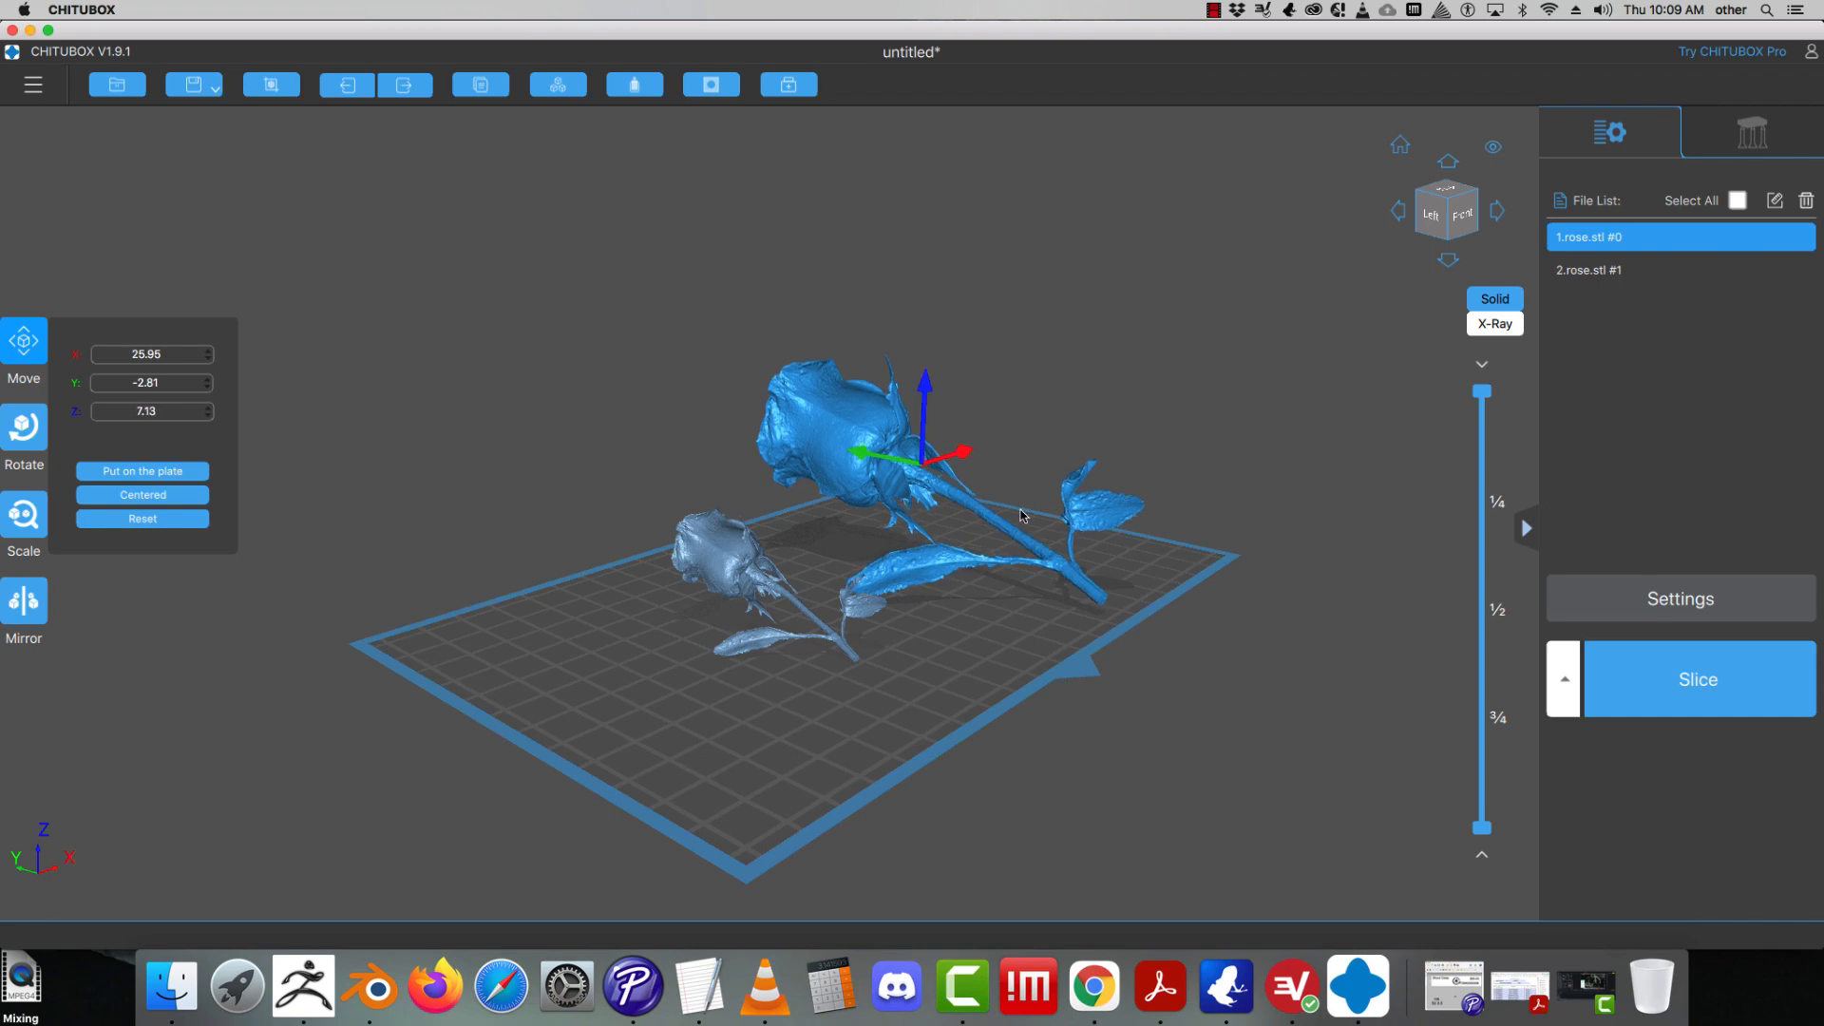
right_drag(1022, 516, 1166, 686)
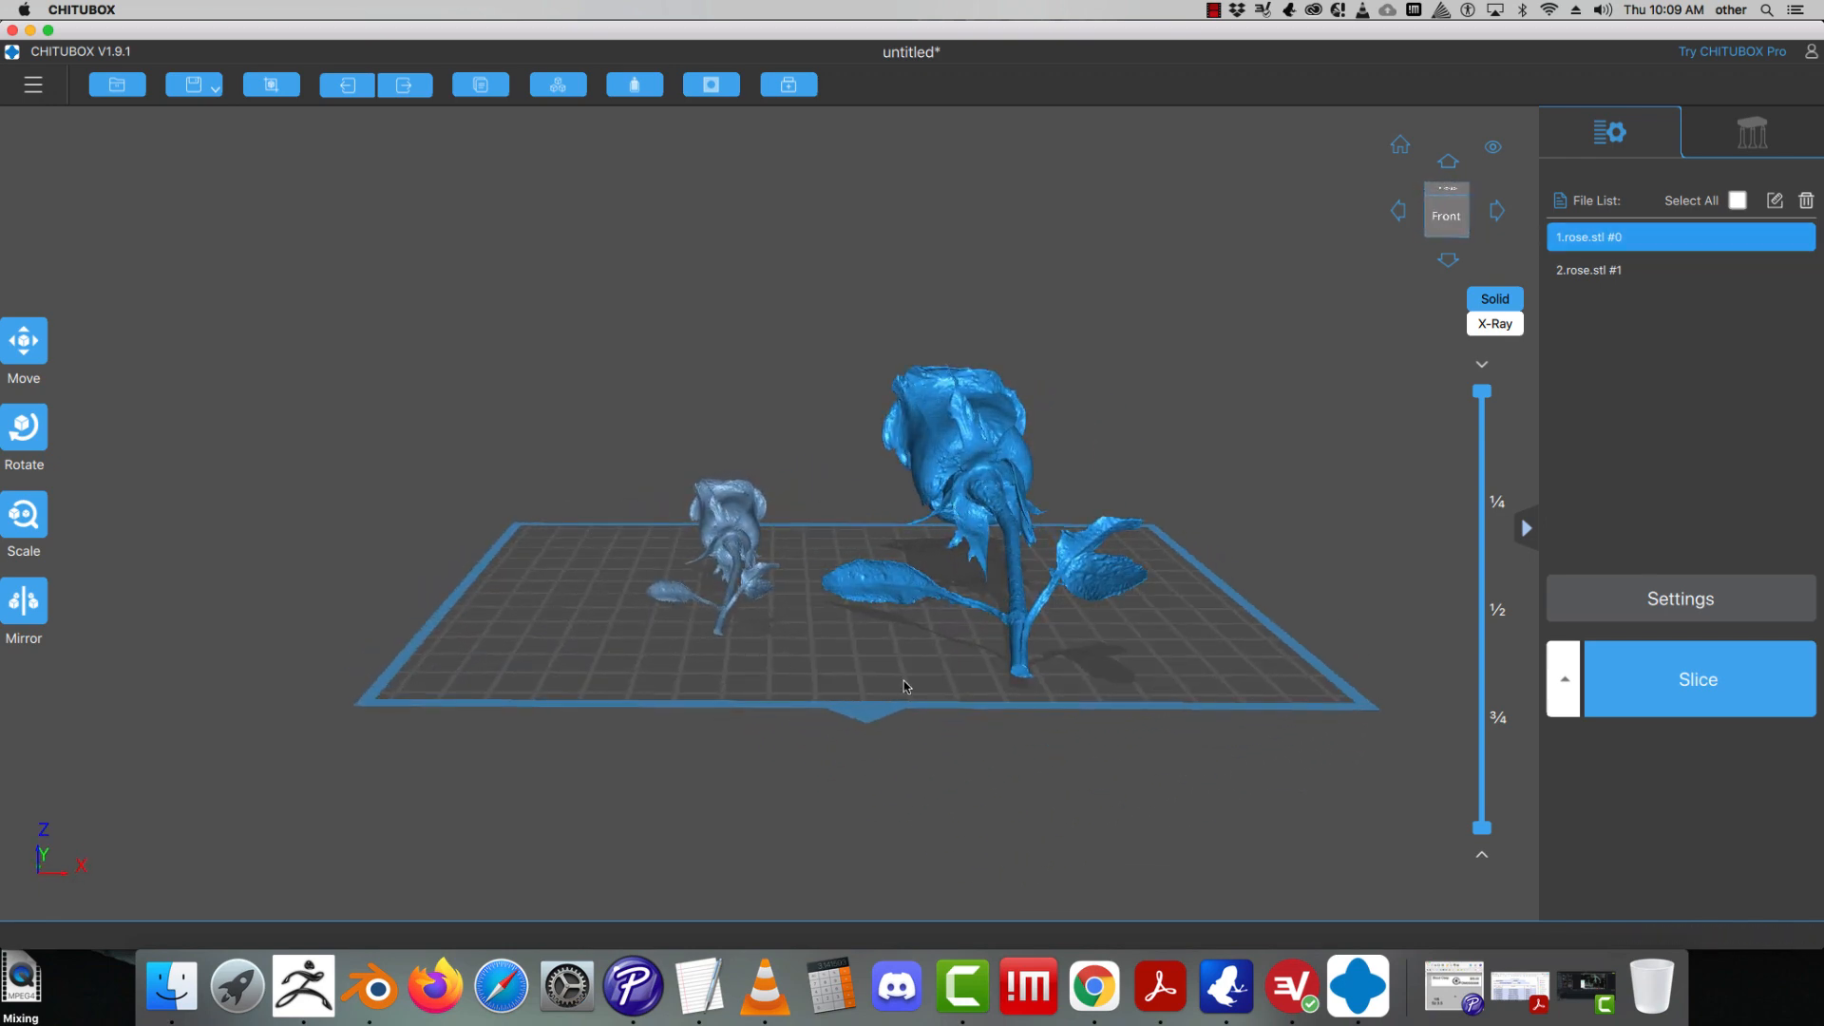
- Select both roses and bring up the support settings for them
click(1748, 133)
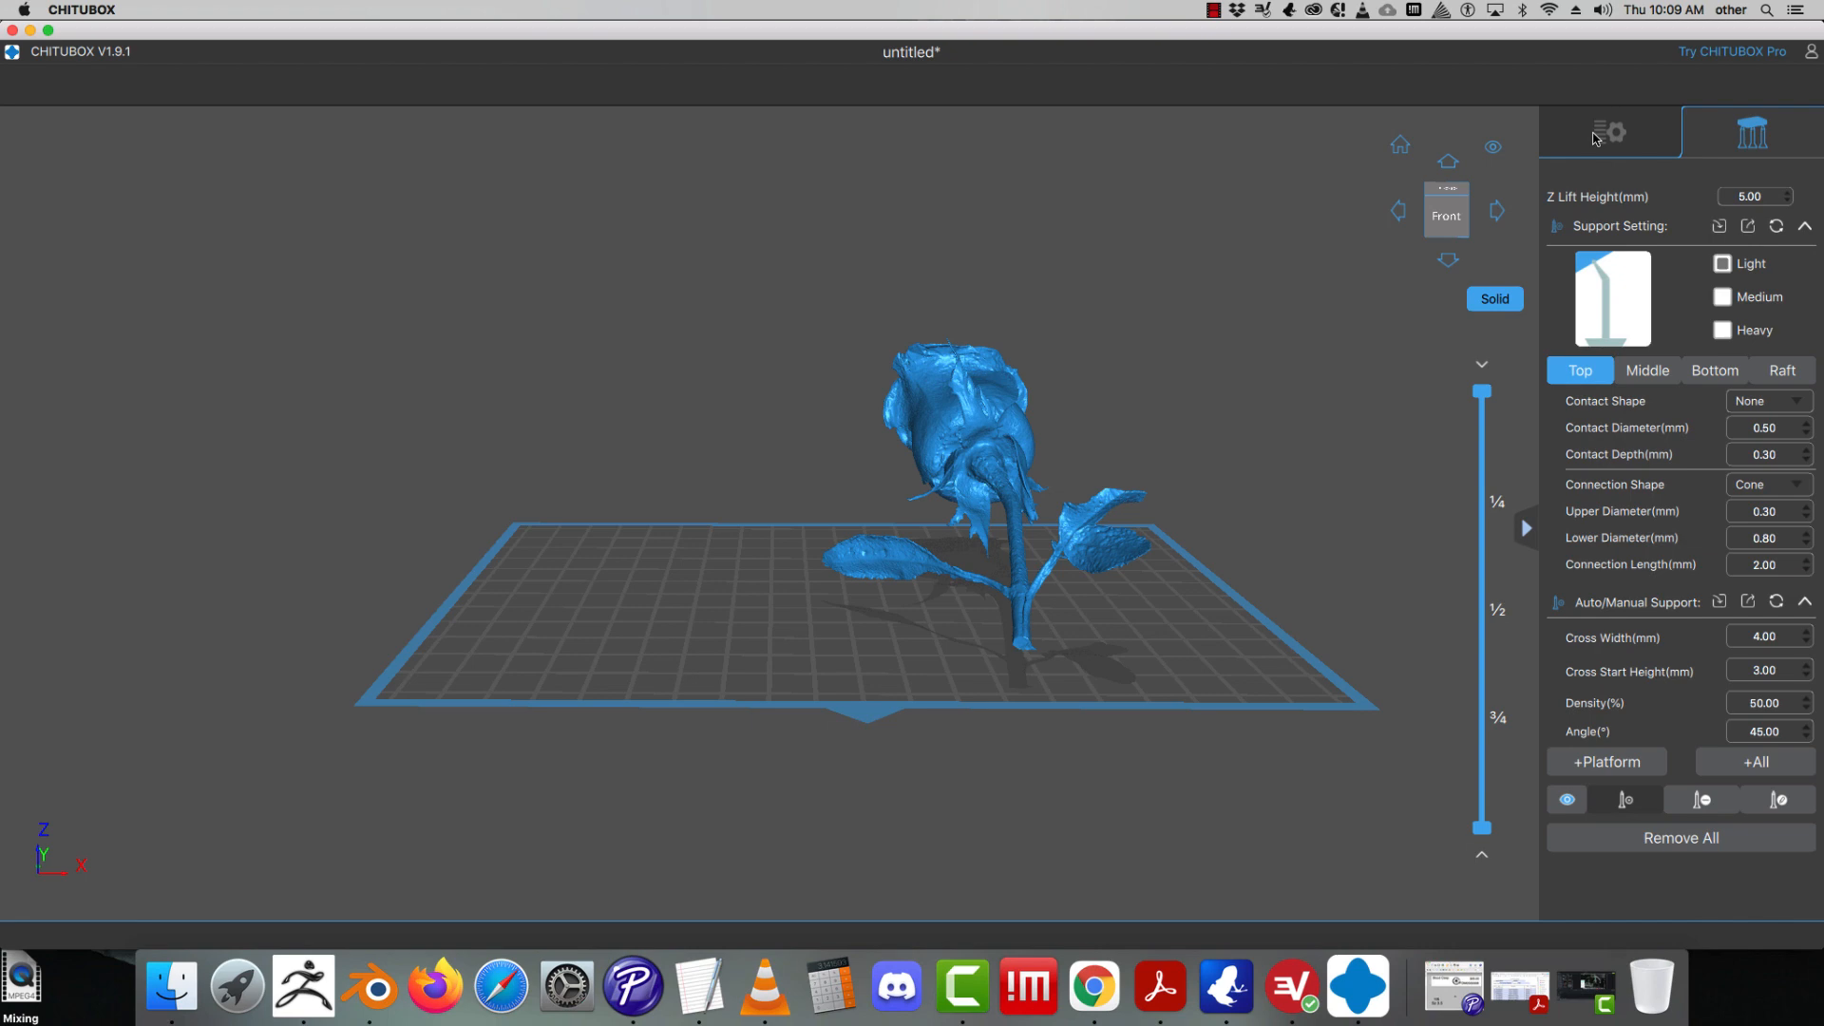
click(1596, 137)
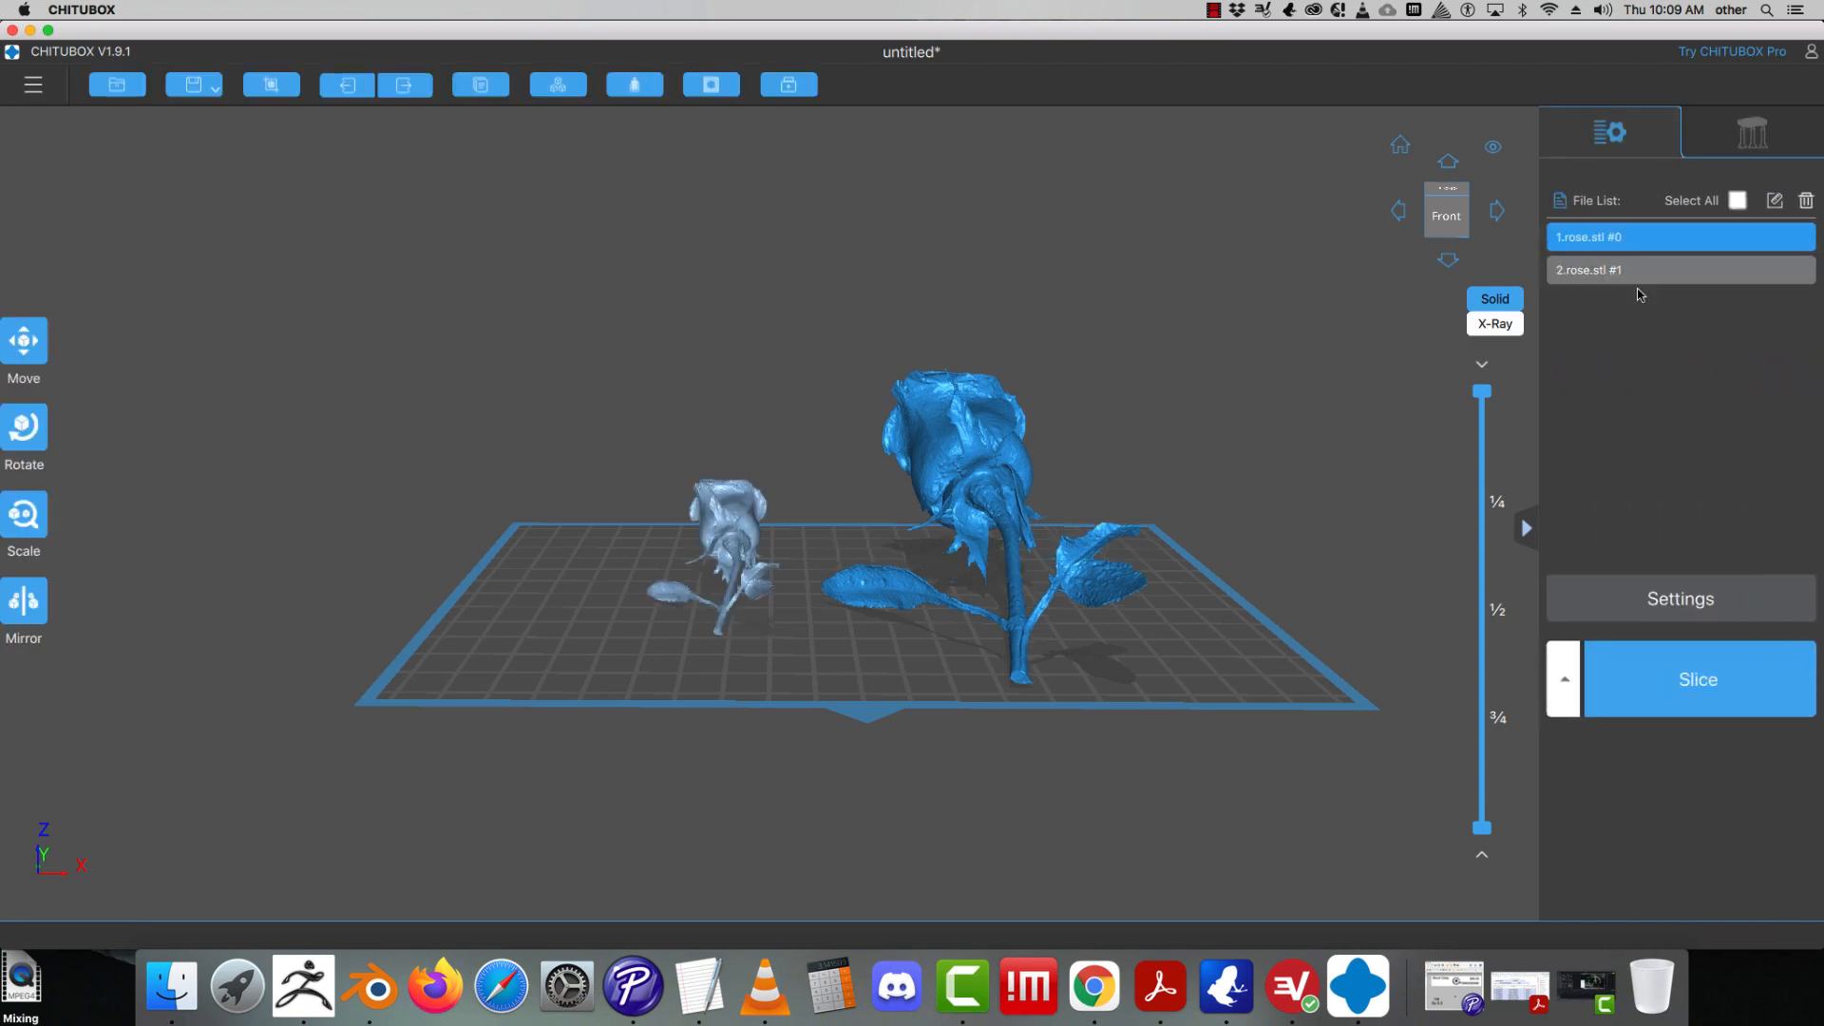
click(1738, 201)
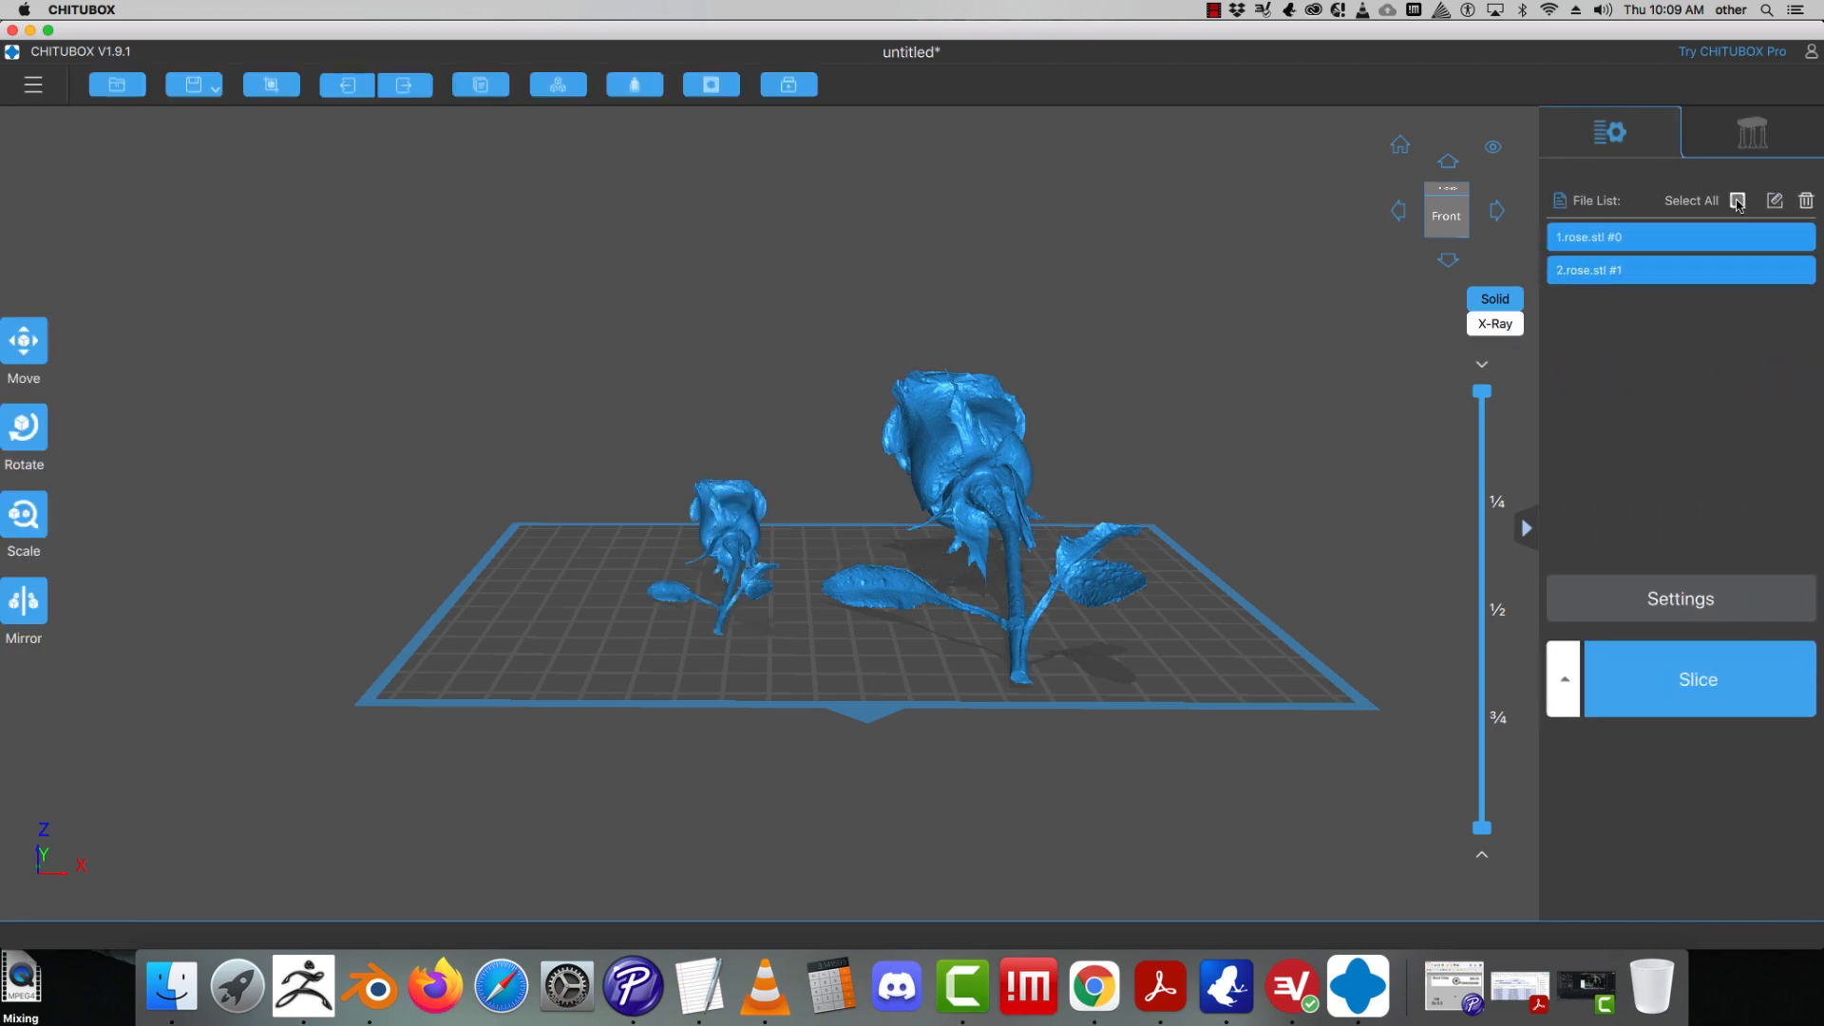
click(1735, 131)
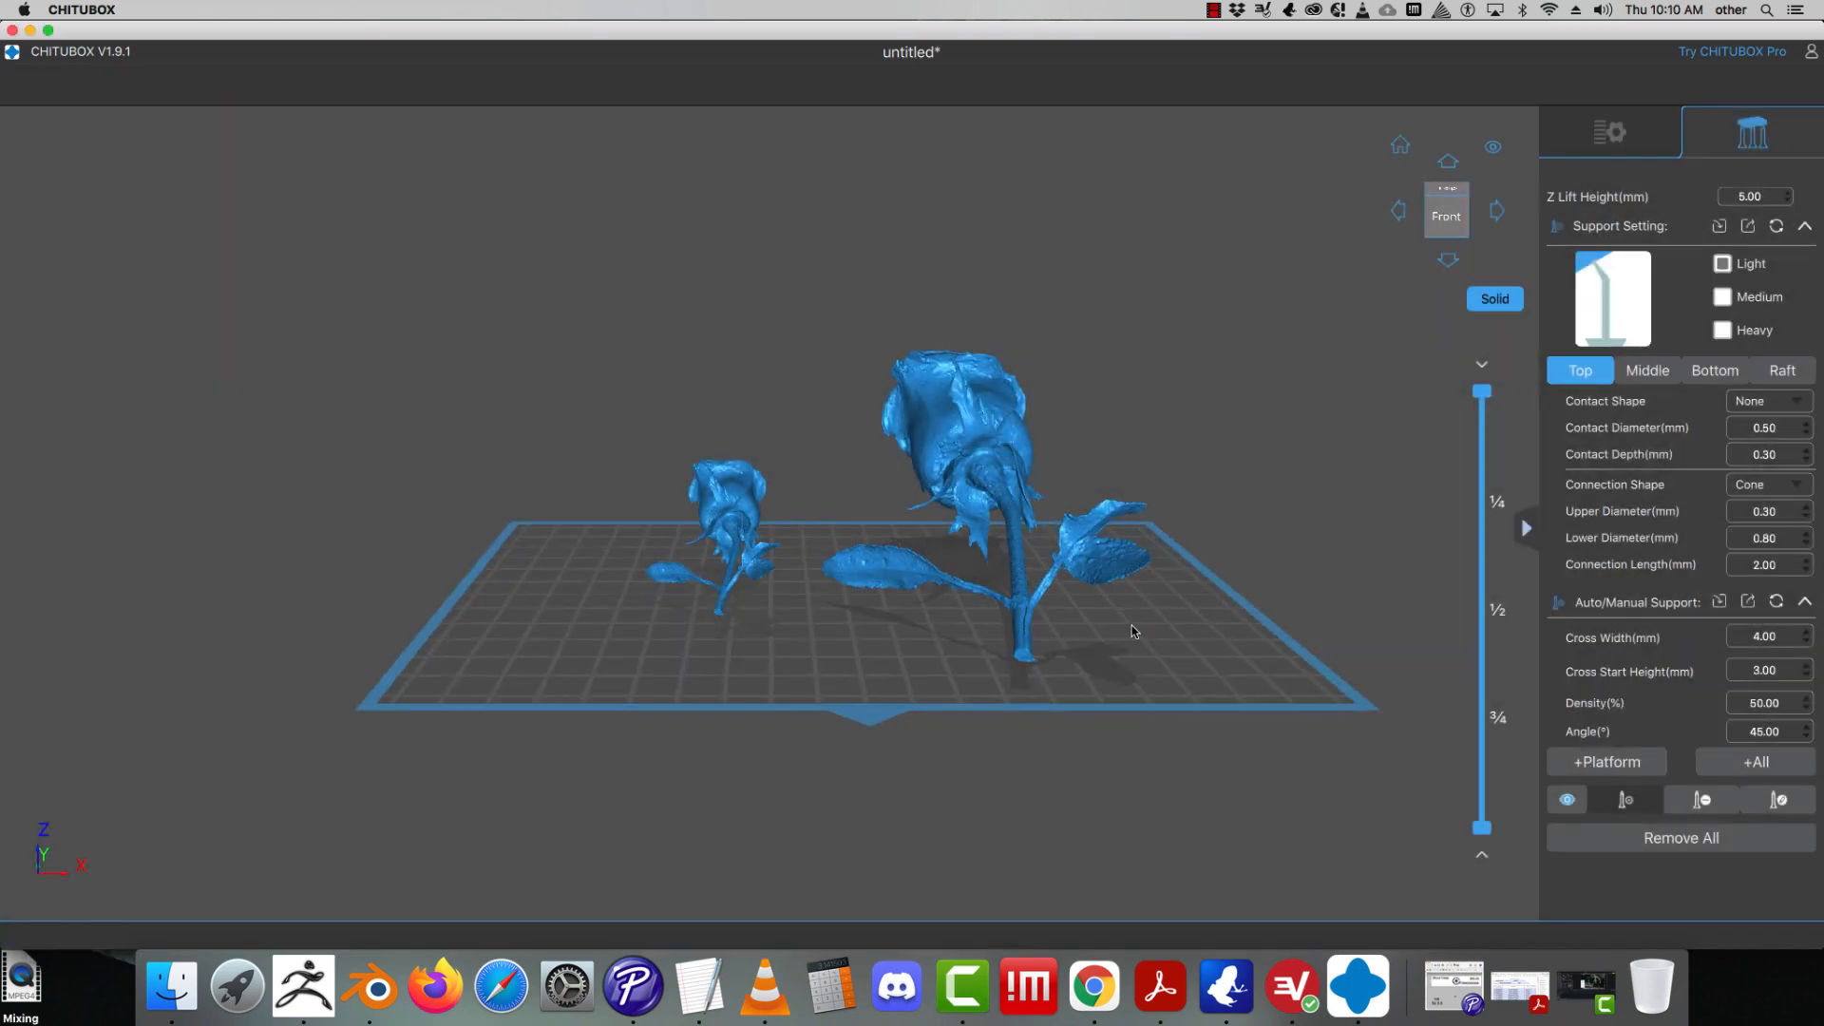
drag(1130, 626, 1204, 625)
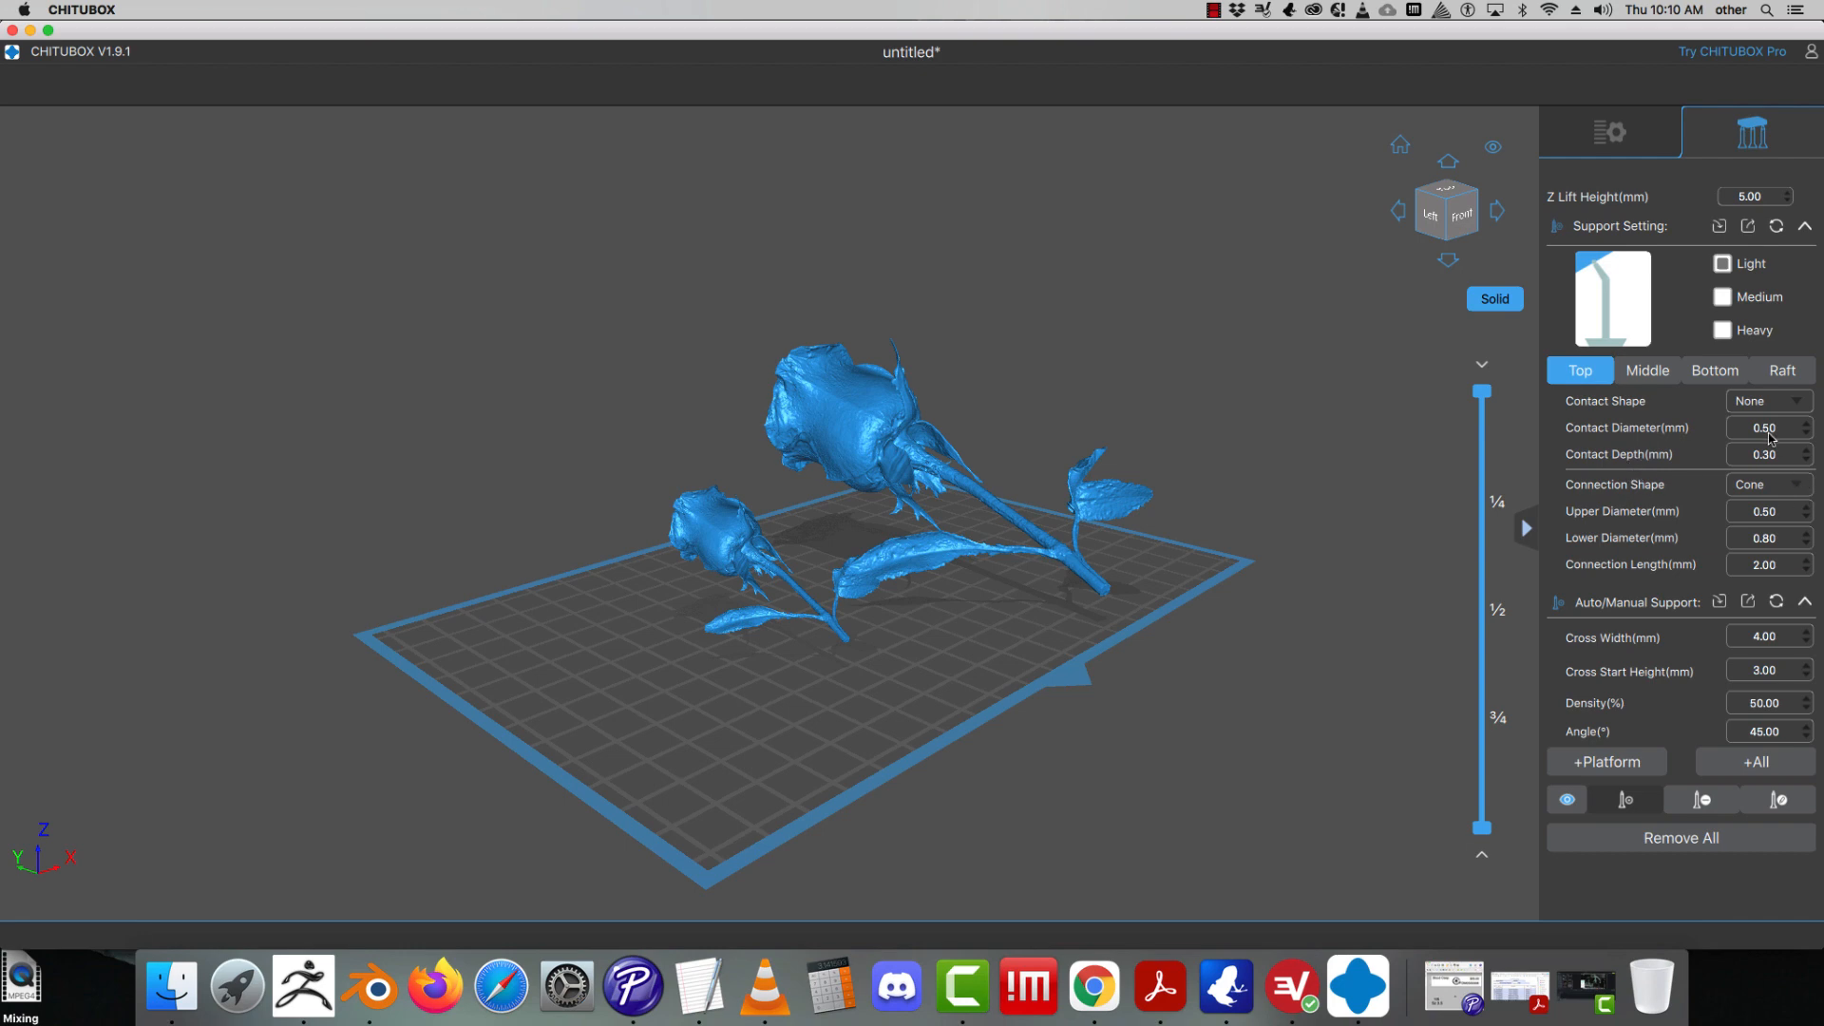
- Set the contact diameter of the light supports to 0.12 mm
mouse_move(1774, 439)
click(1806, 429)
scroll(1806, 435, down, 4)
scroll(1808, 429, up, 1)
scroll(1808, 439, down, 1)
mouse_move(1752, 435)
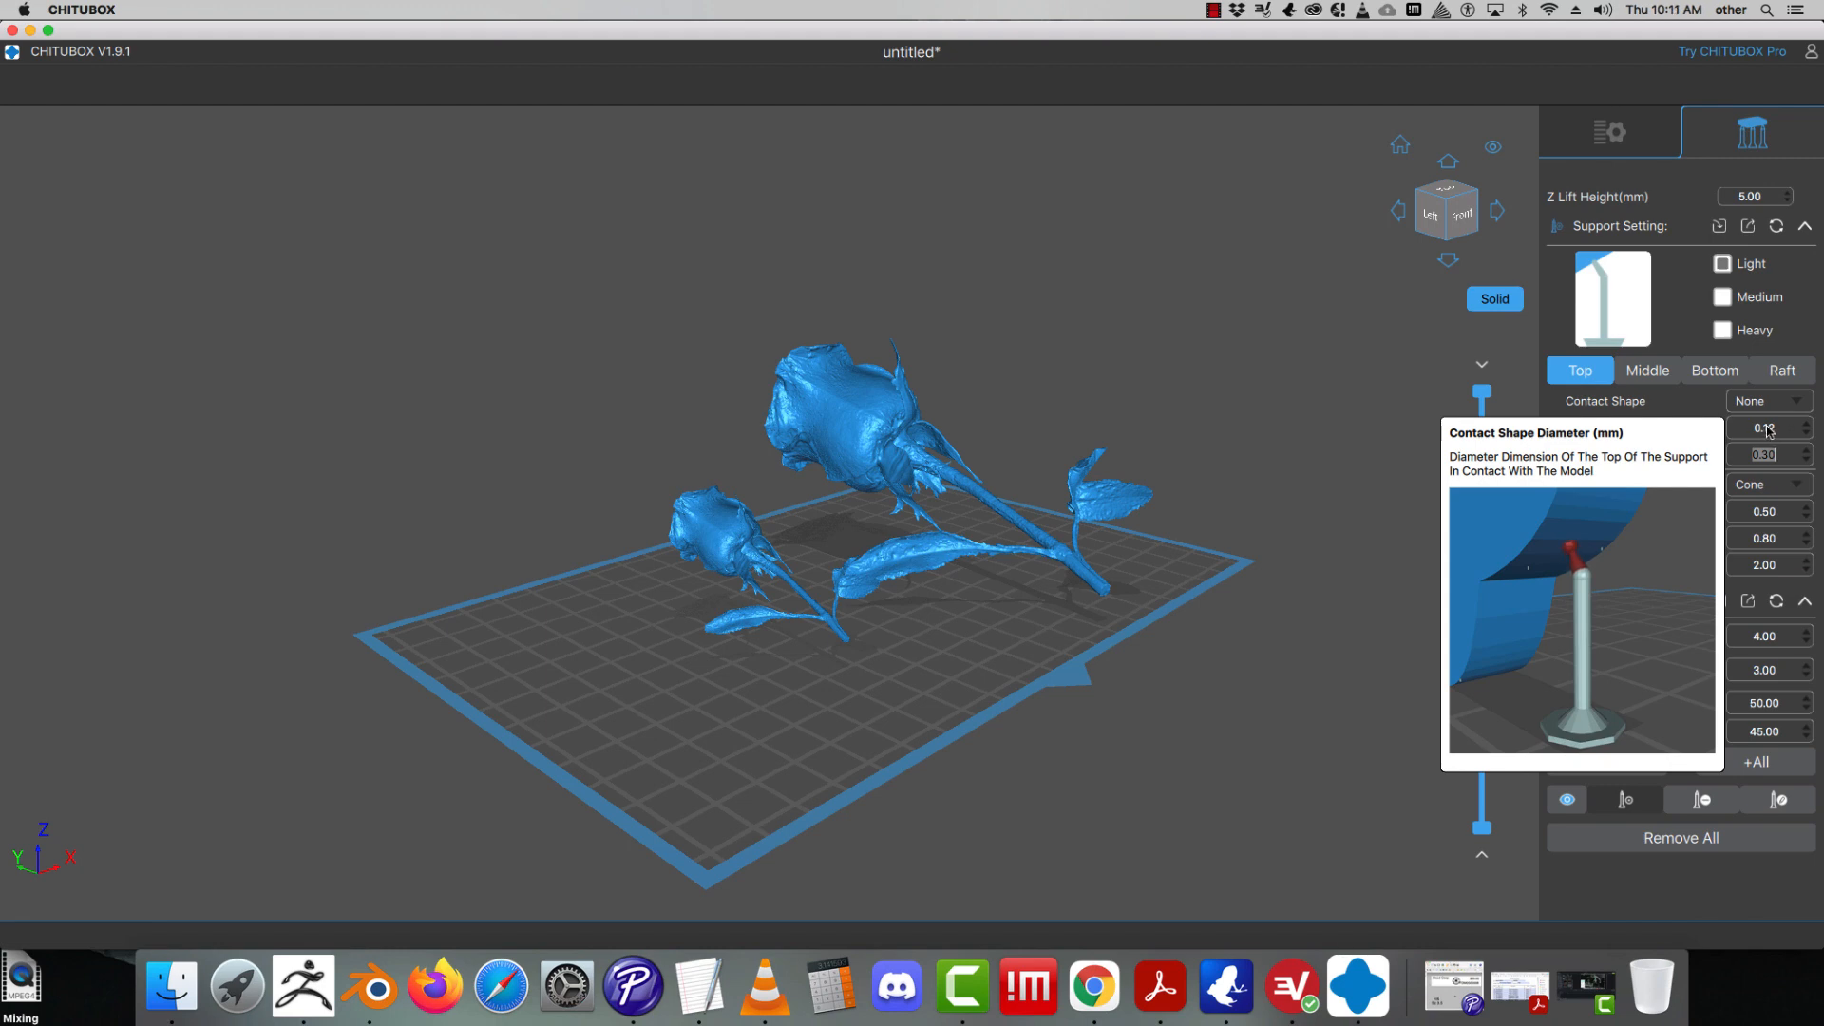
- Place a test support under the large rose's long leaf and inspect its contact tip up close
scroll(972, 596, up, 5)
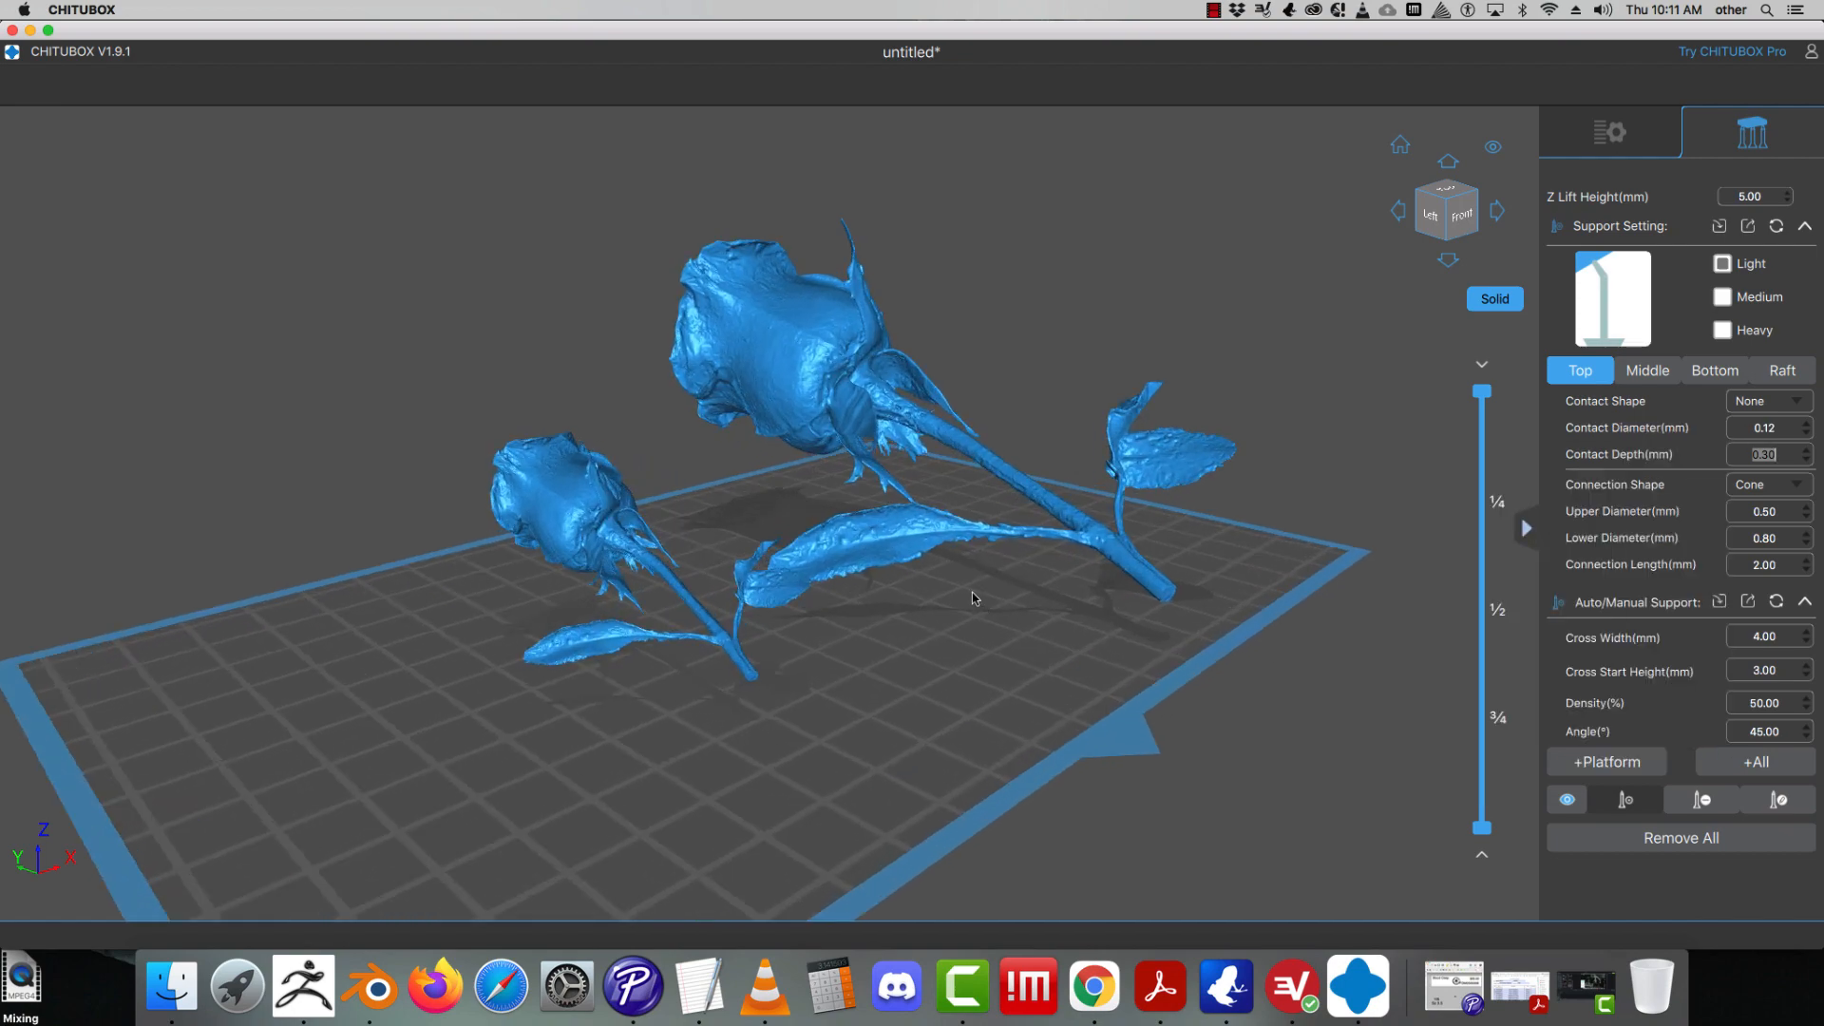
scroll(972, 597, up, 3)
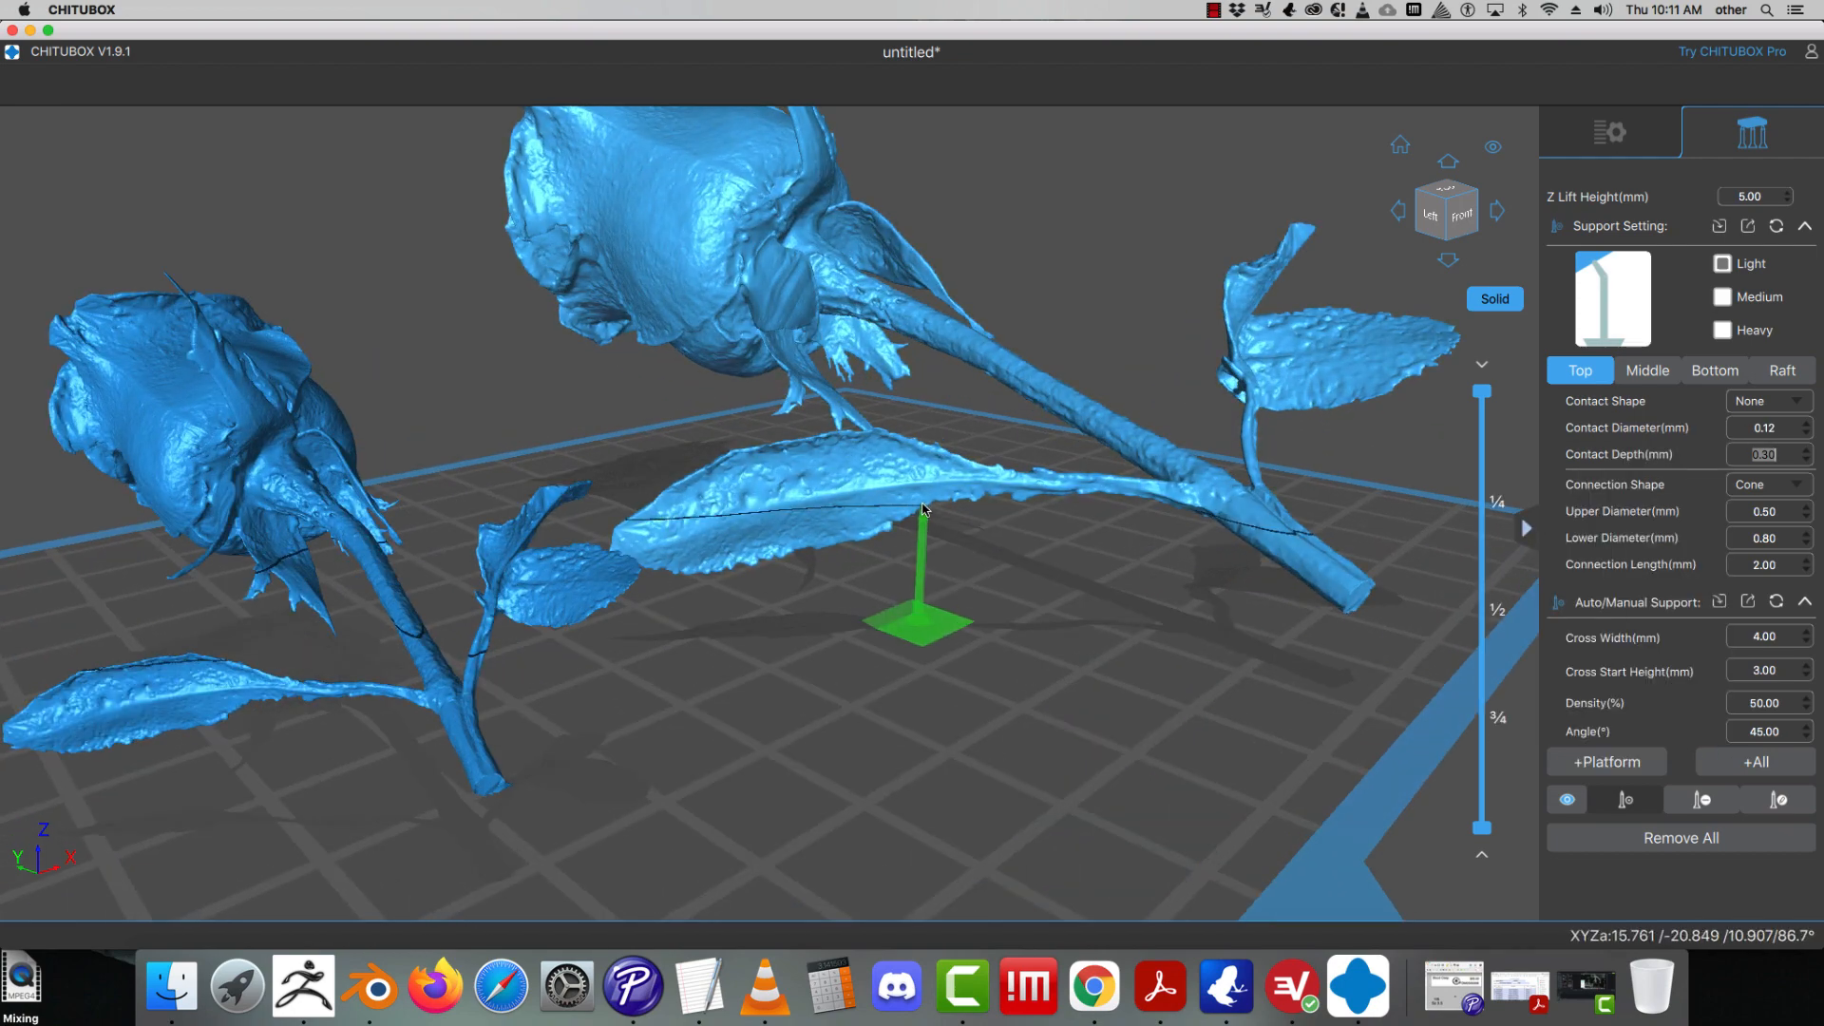
click(922, 508)
scroll(916, 504, up, 6)
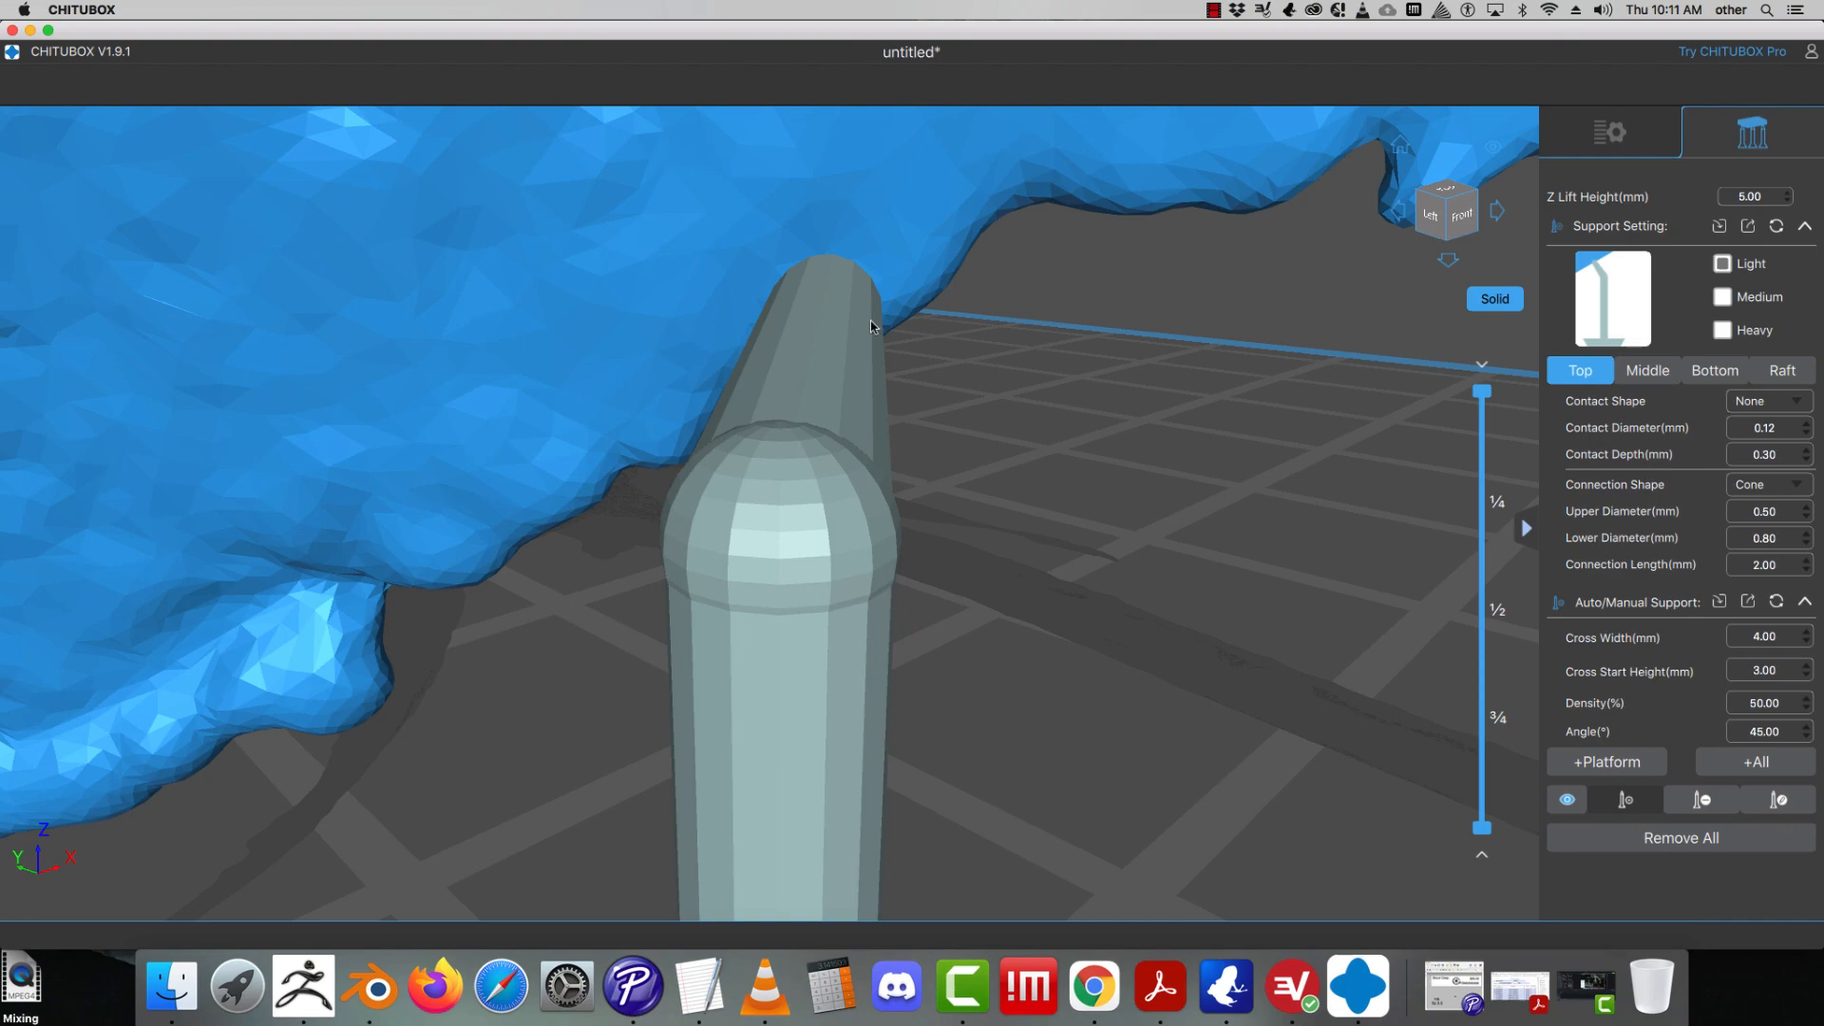
scroll(870, 326, down, 8)
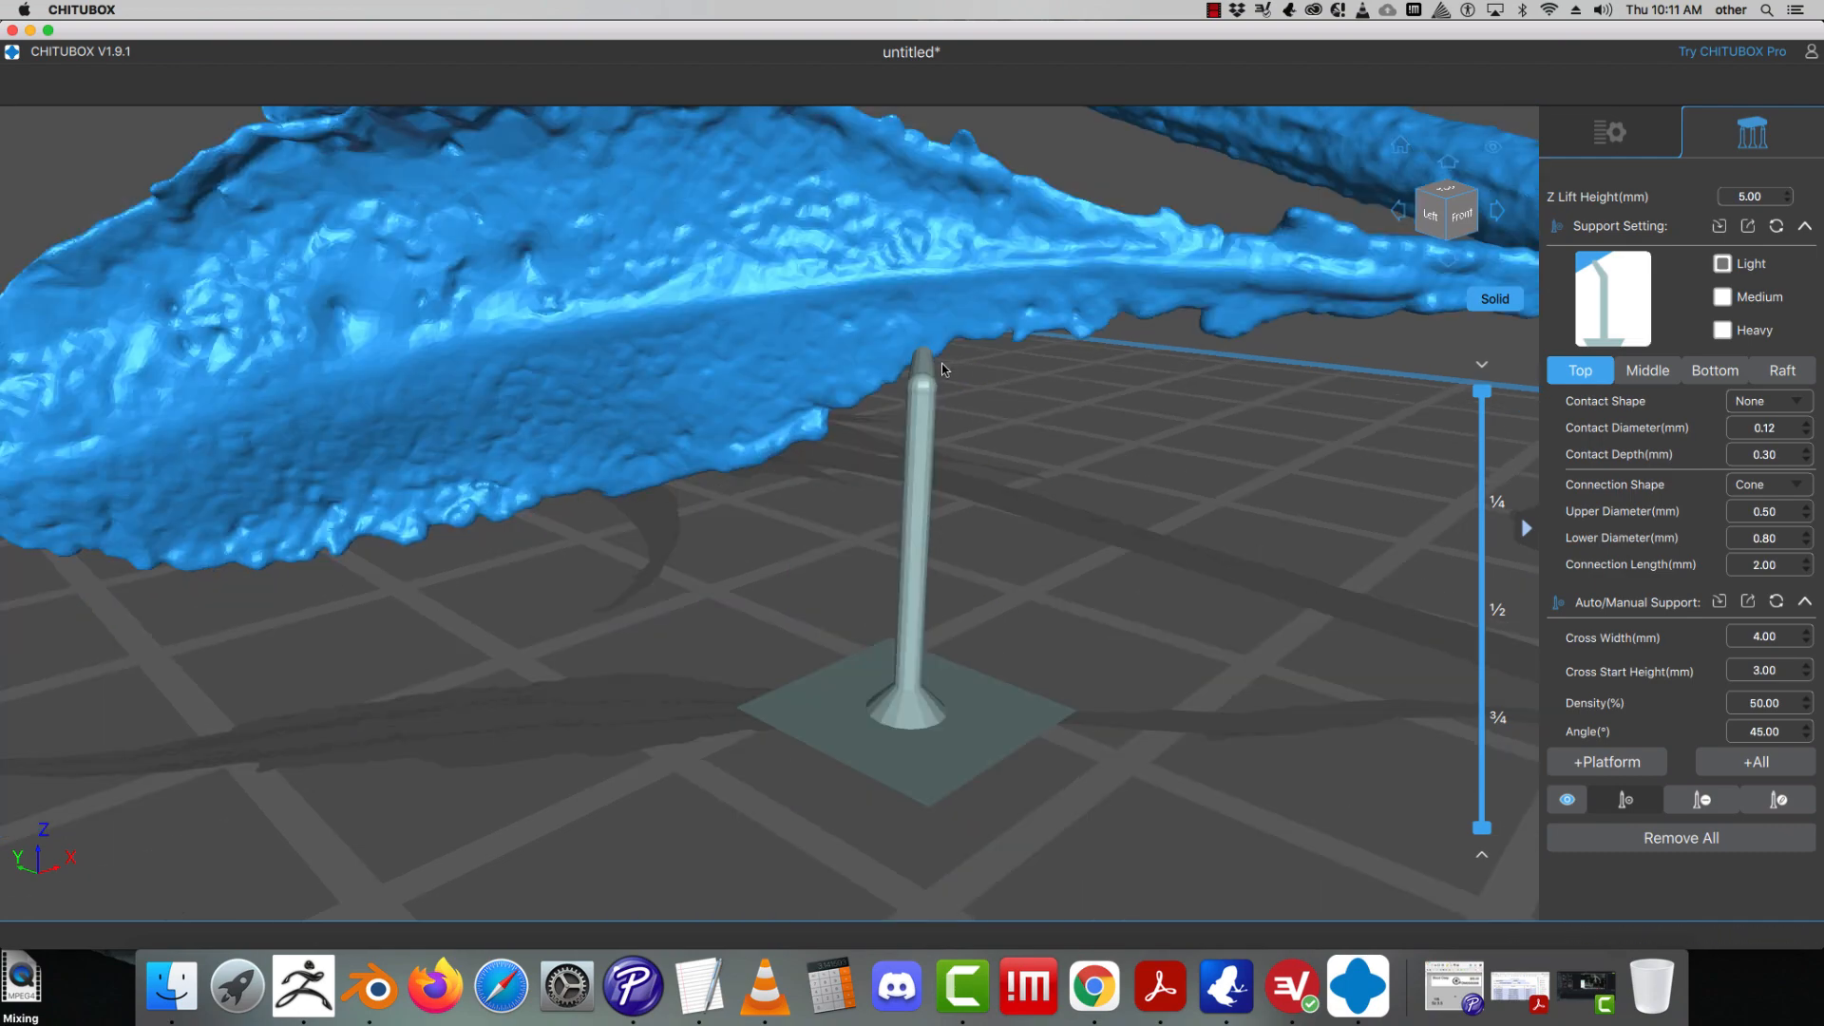
right_drag(864, 489, 927, 493)
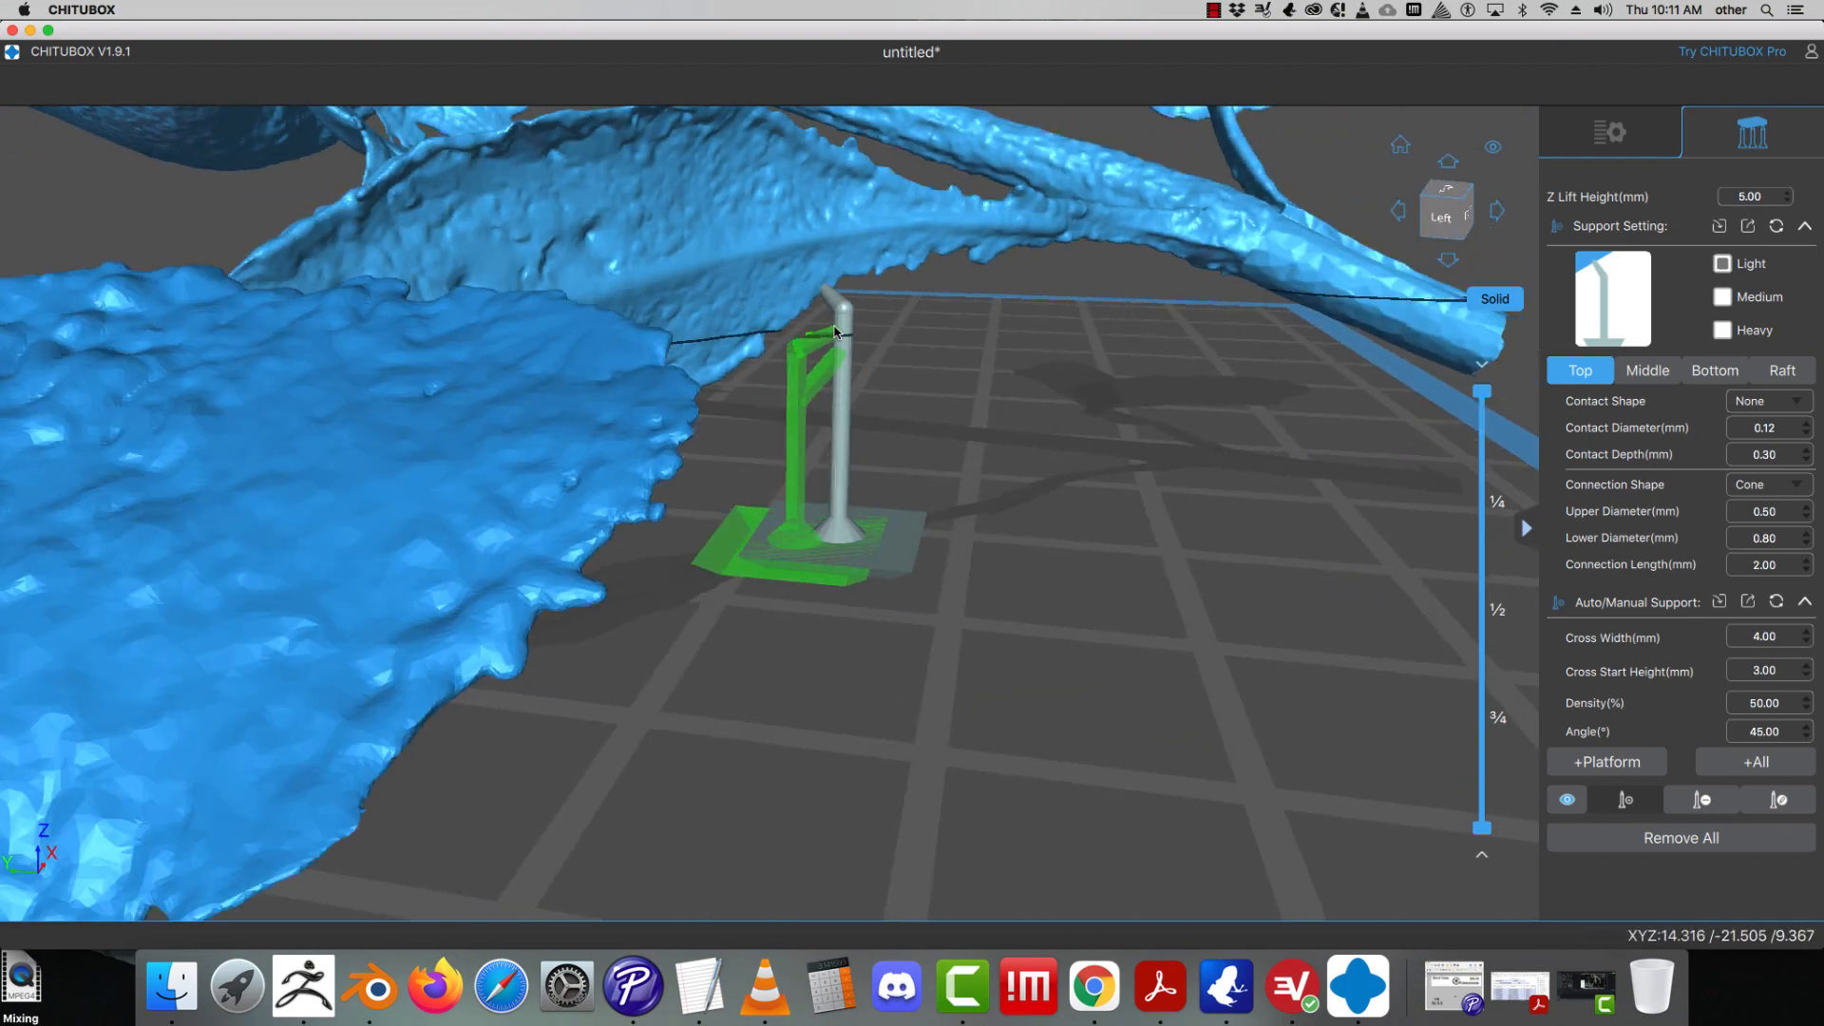
click(822, 294)
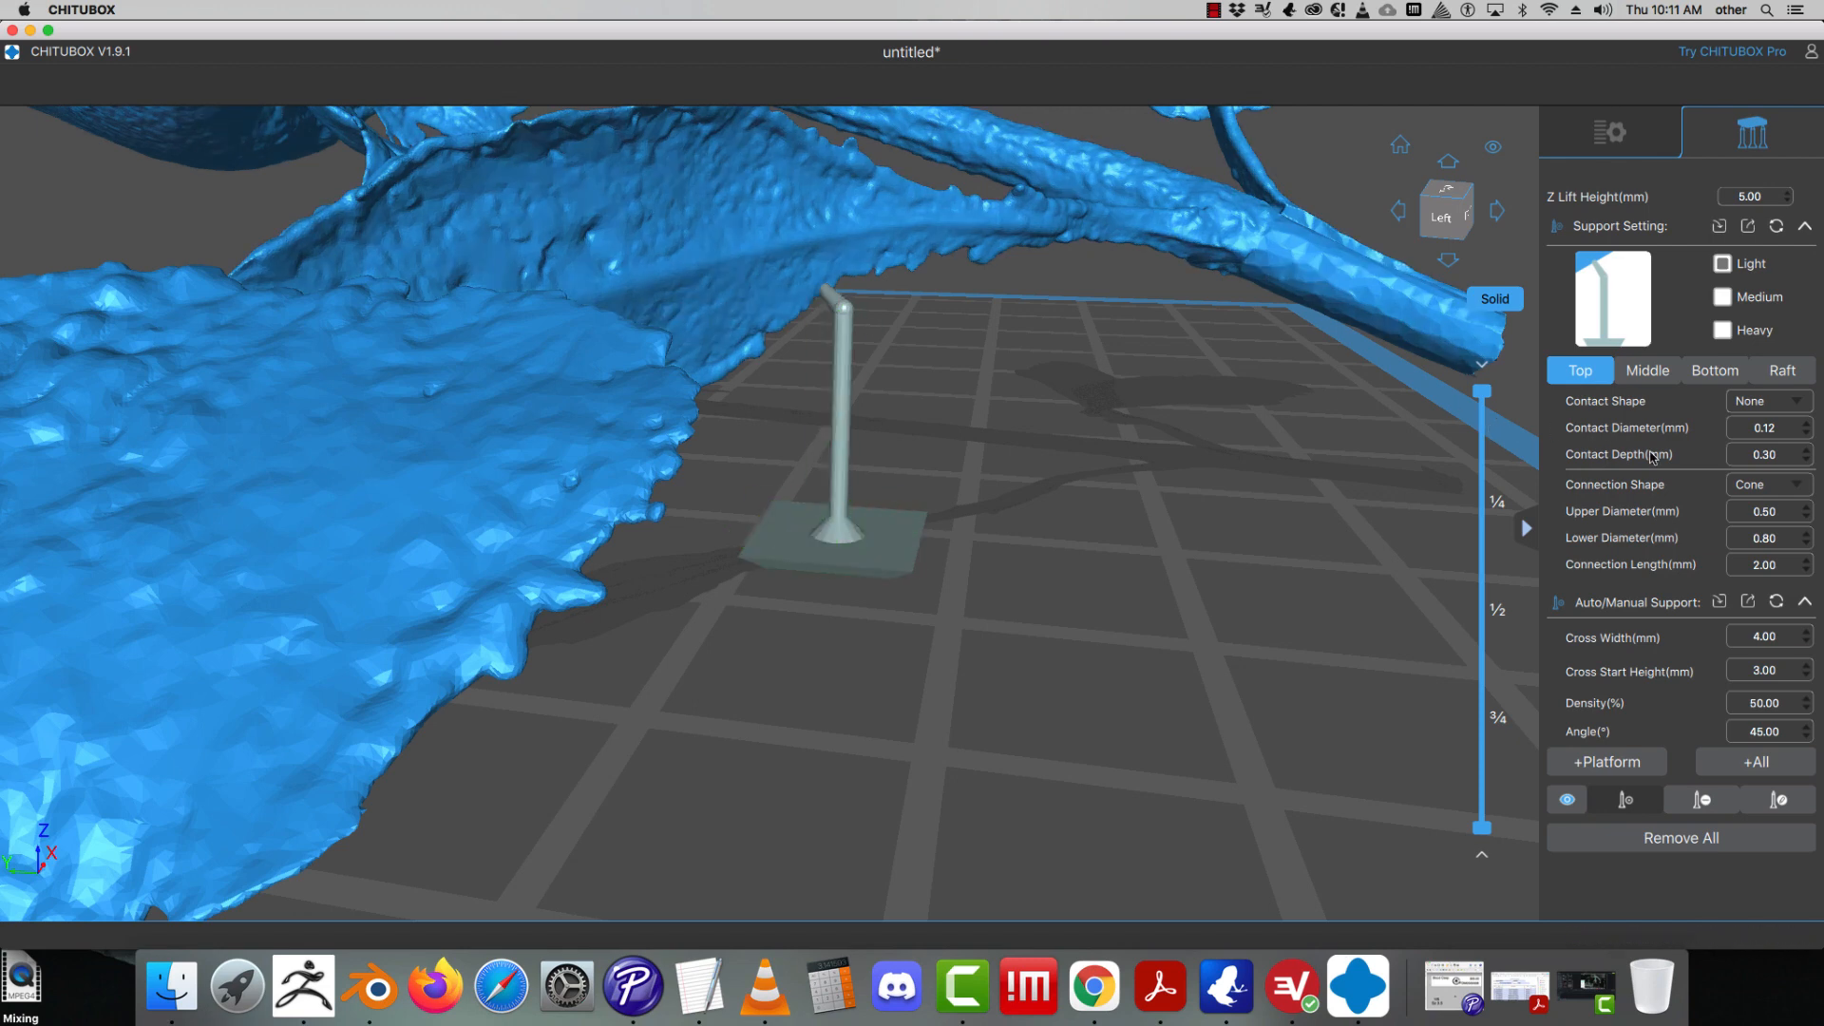
- Set the contact diameter to 0.02 mm and place a second test support beside the first to compare their tips
click(1806, 434)
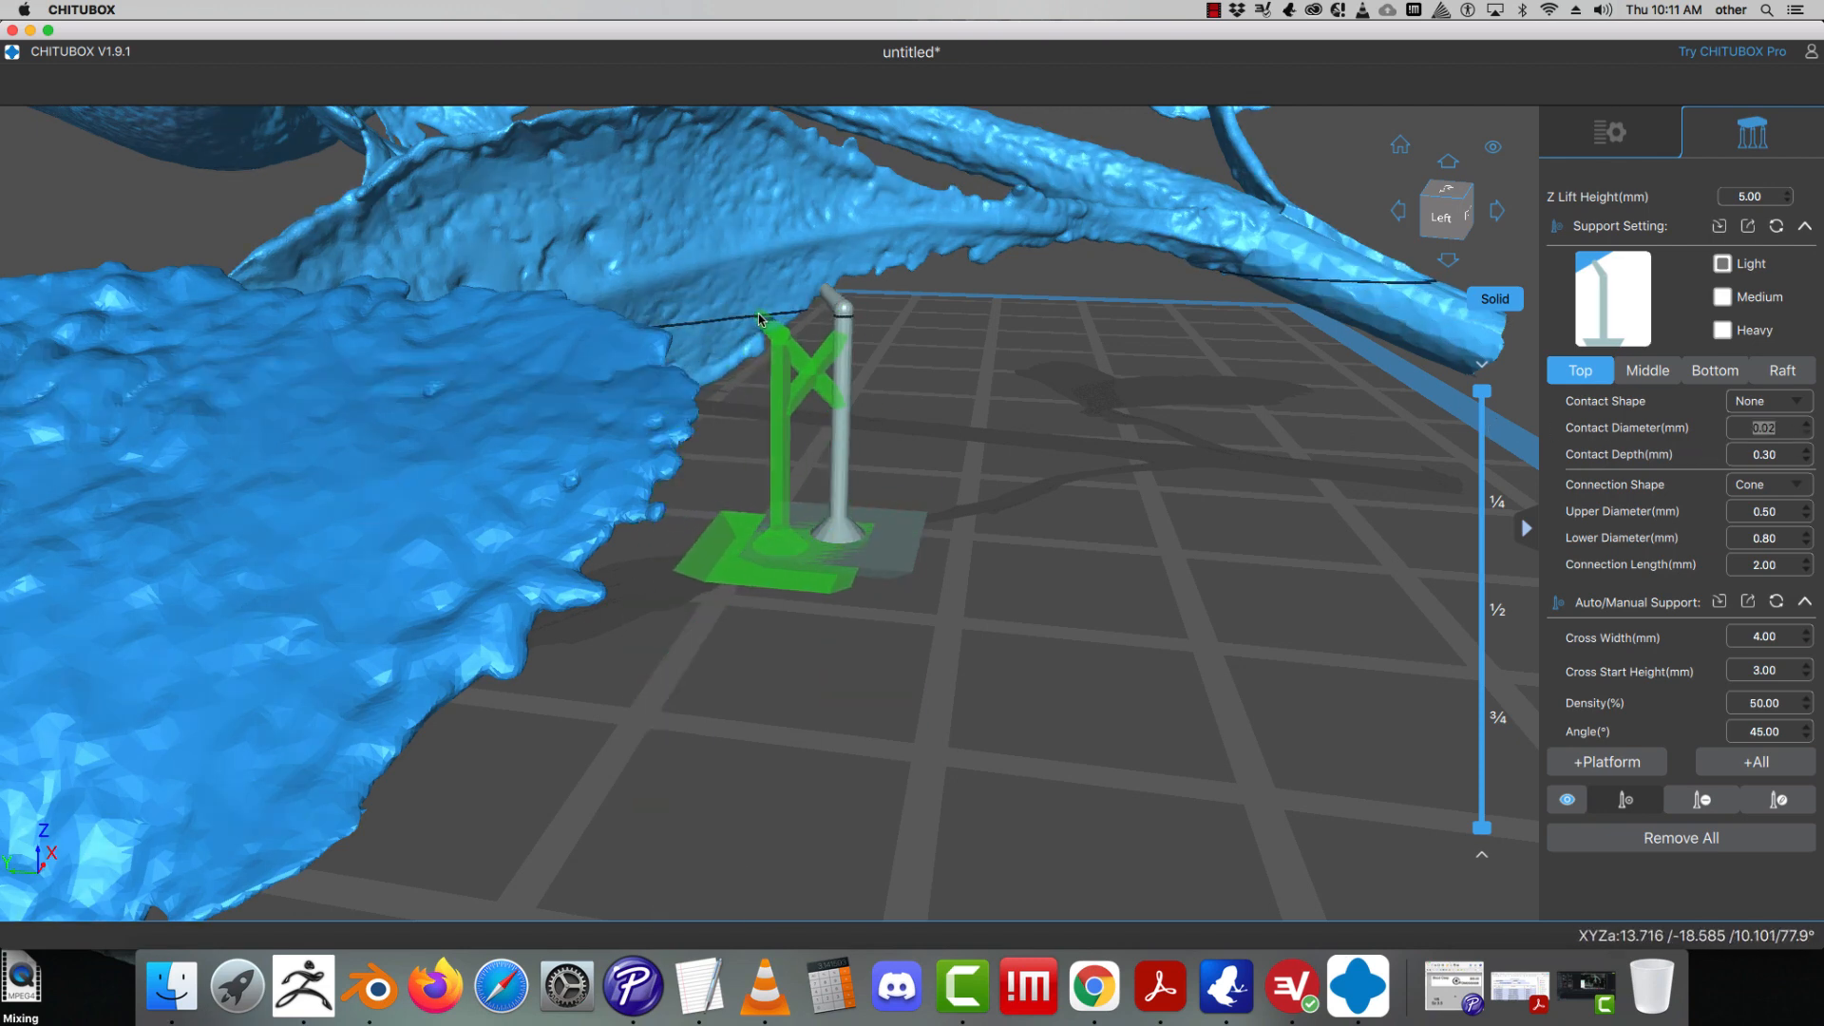
click(760, 320)
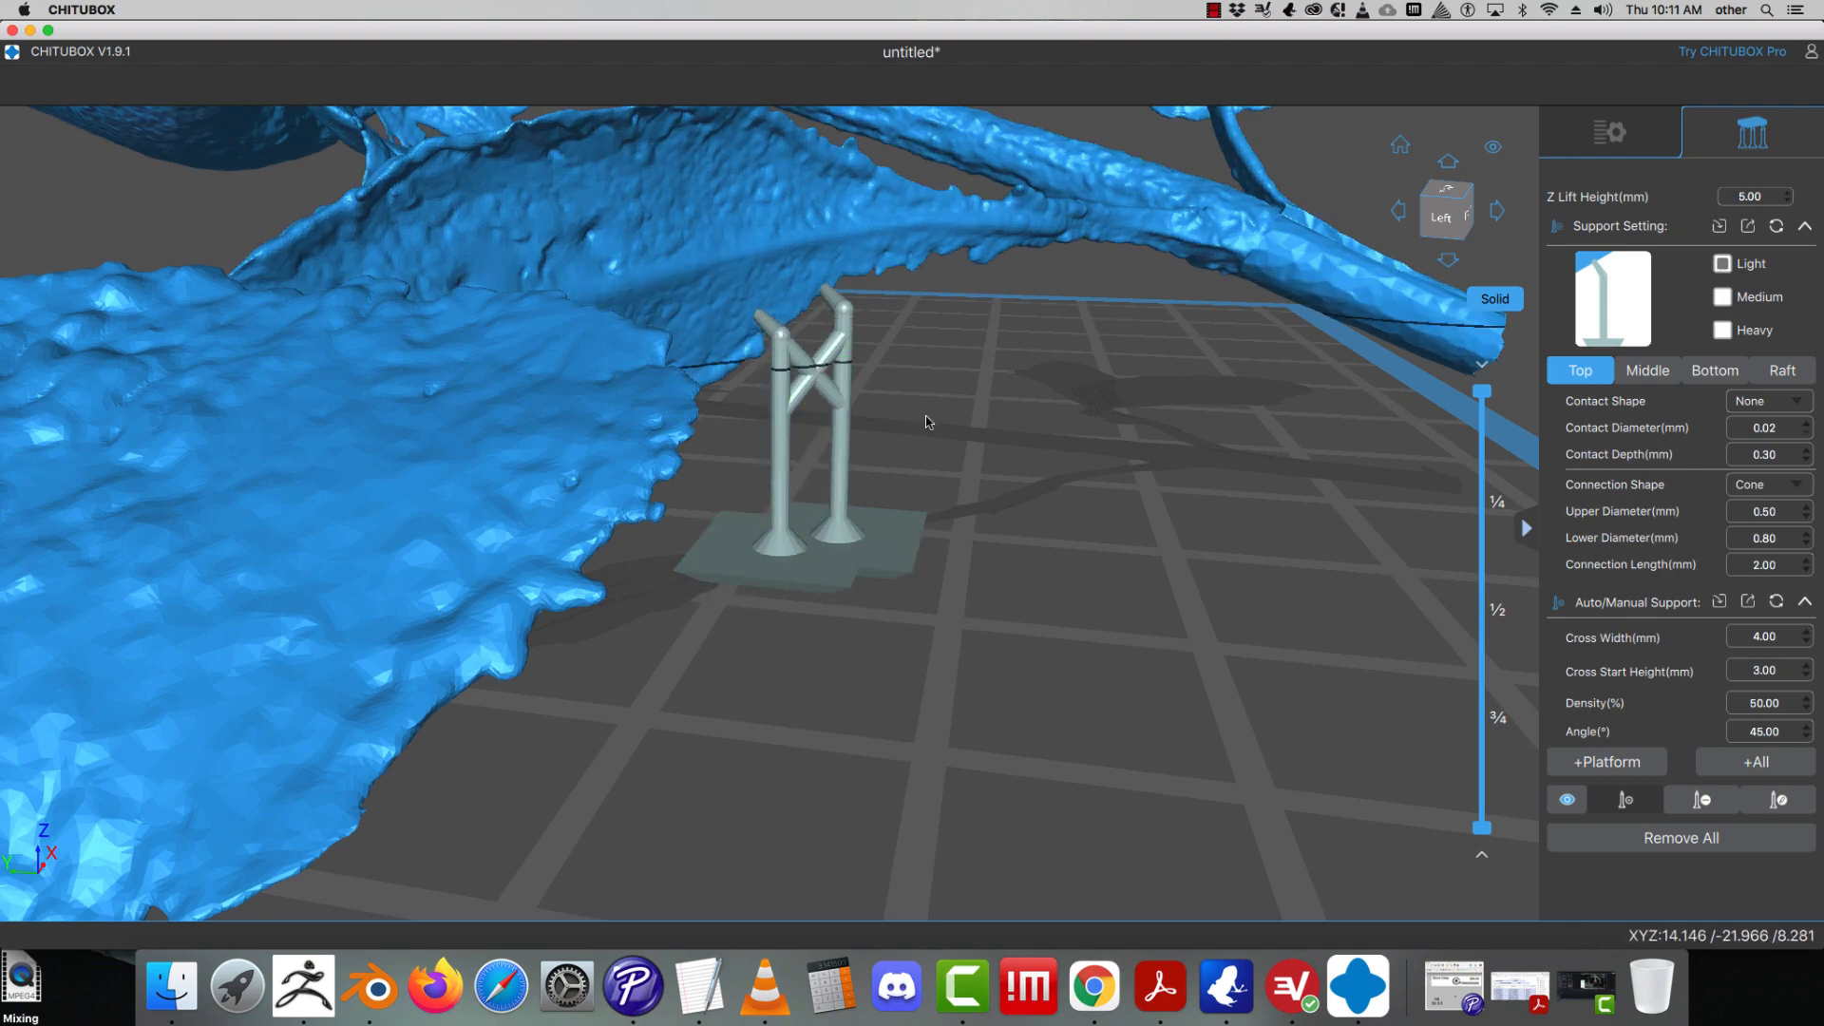
right_drag(1121, 486, 1070, 499)
scroll(1041, 489, up, 4)
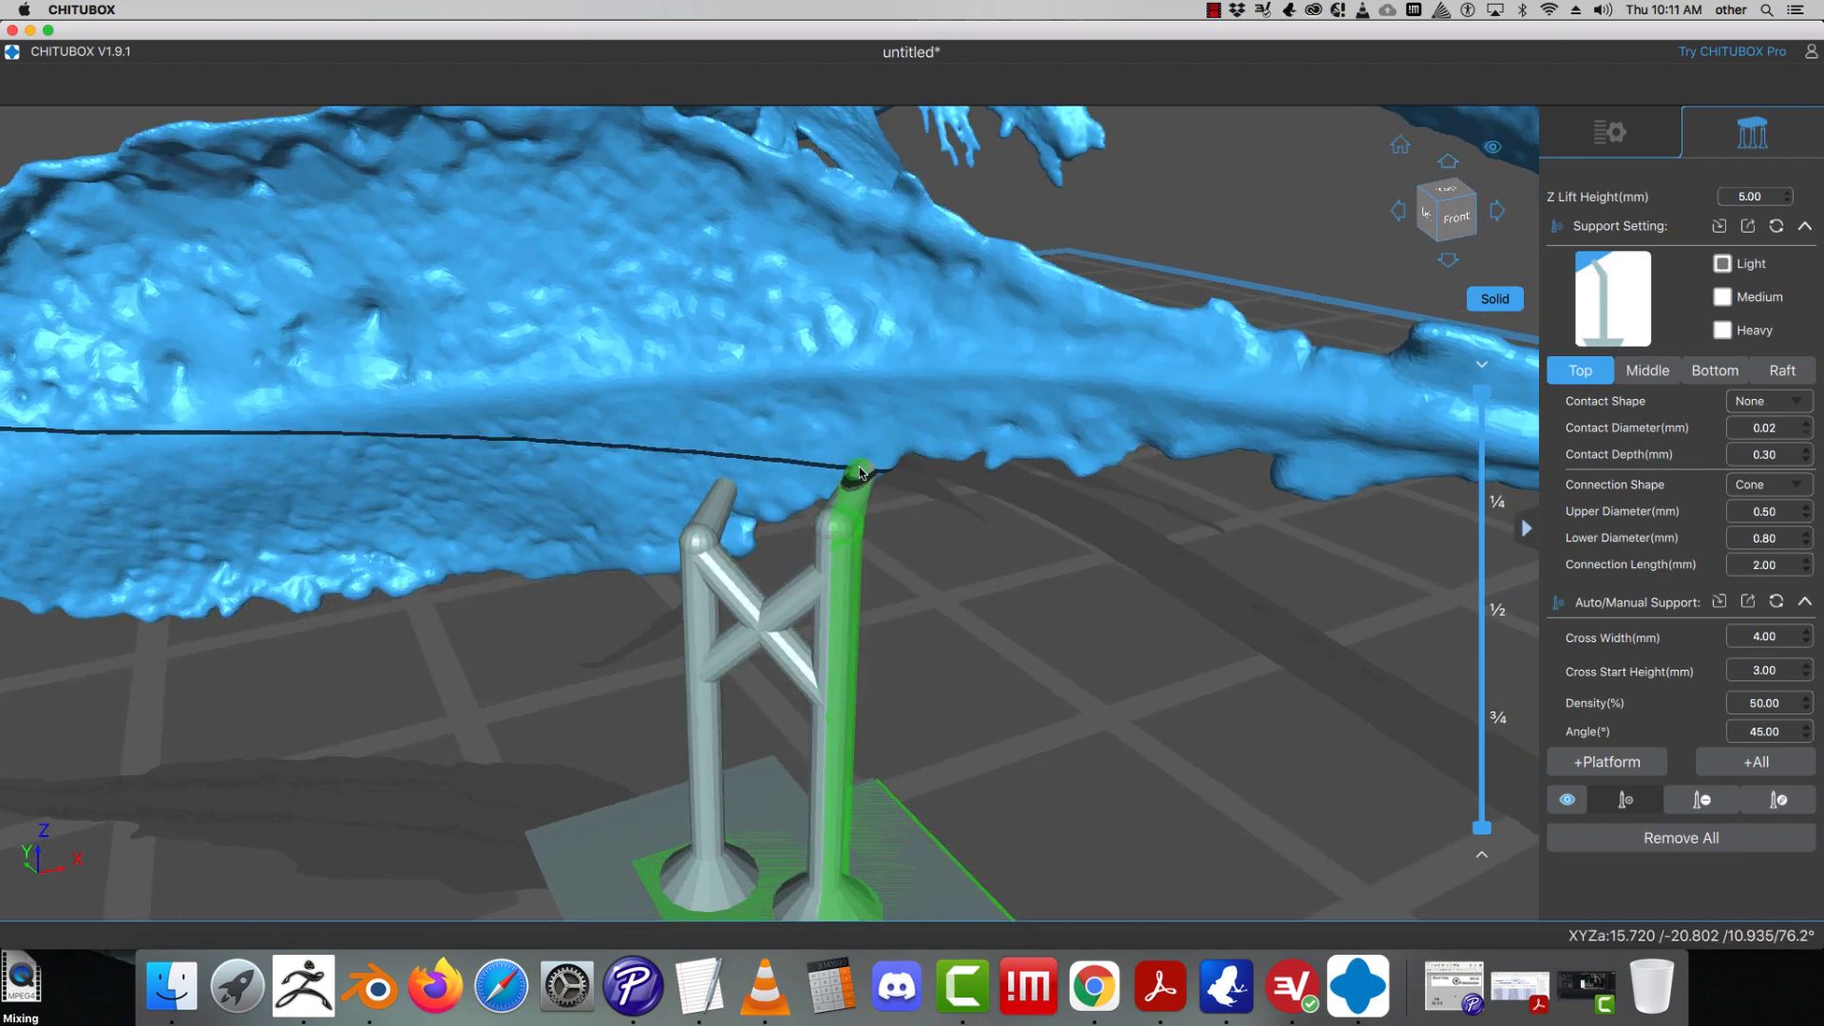
- Check the contact shape options, keep None, and remove all the test supports
click(1780, 408)
click(1780, 408)
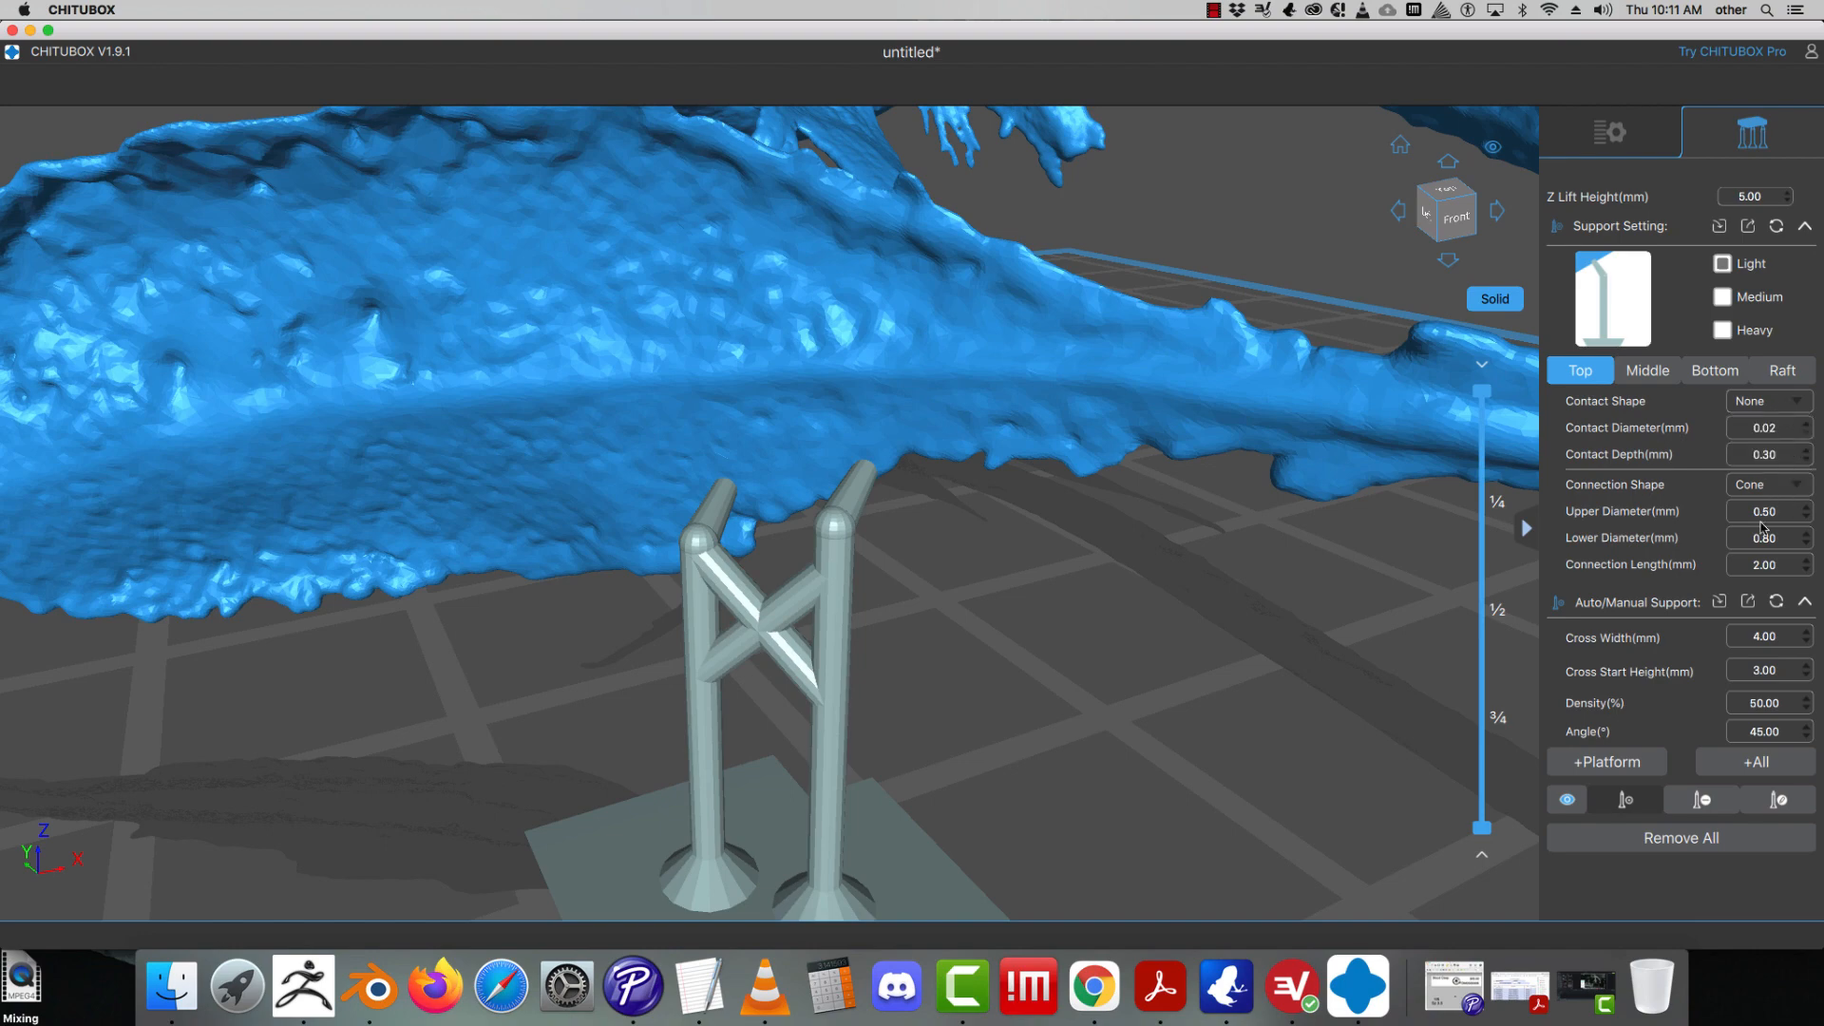
scroll(1216, 591, down, 10)
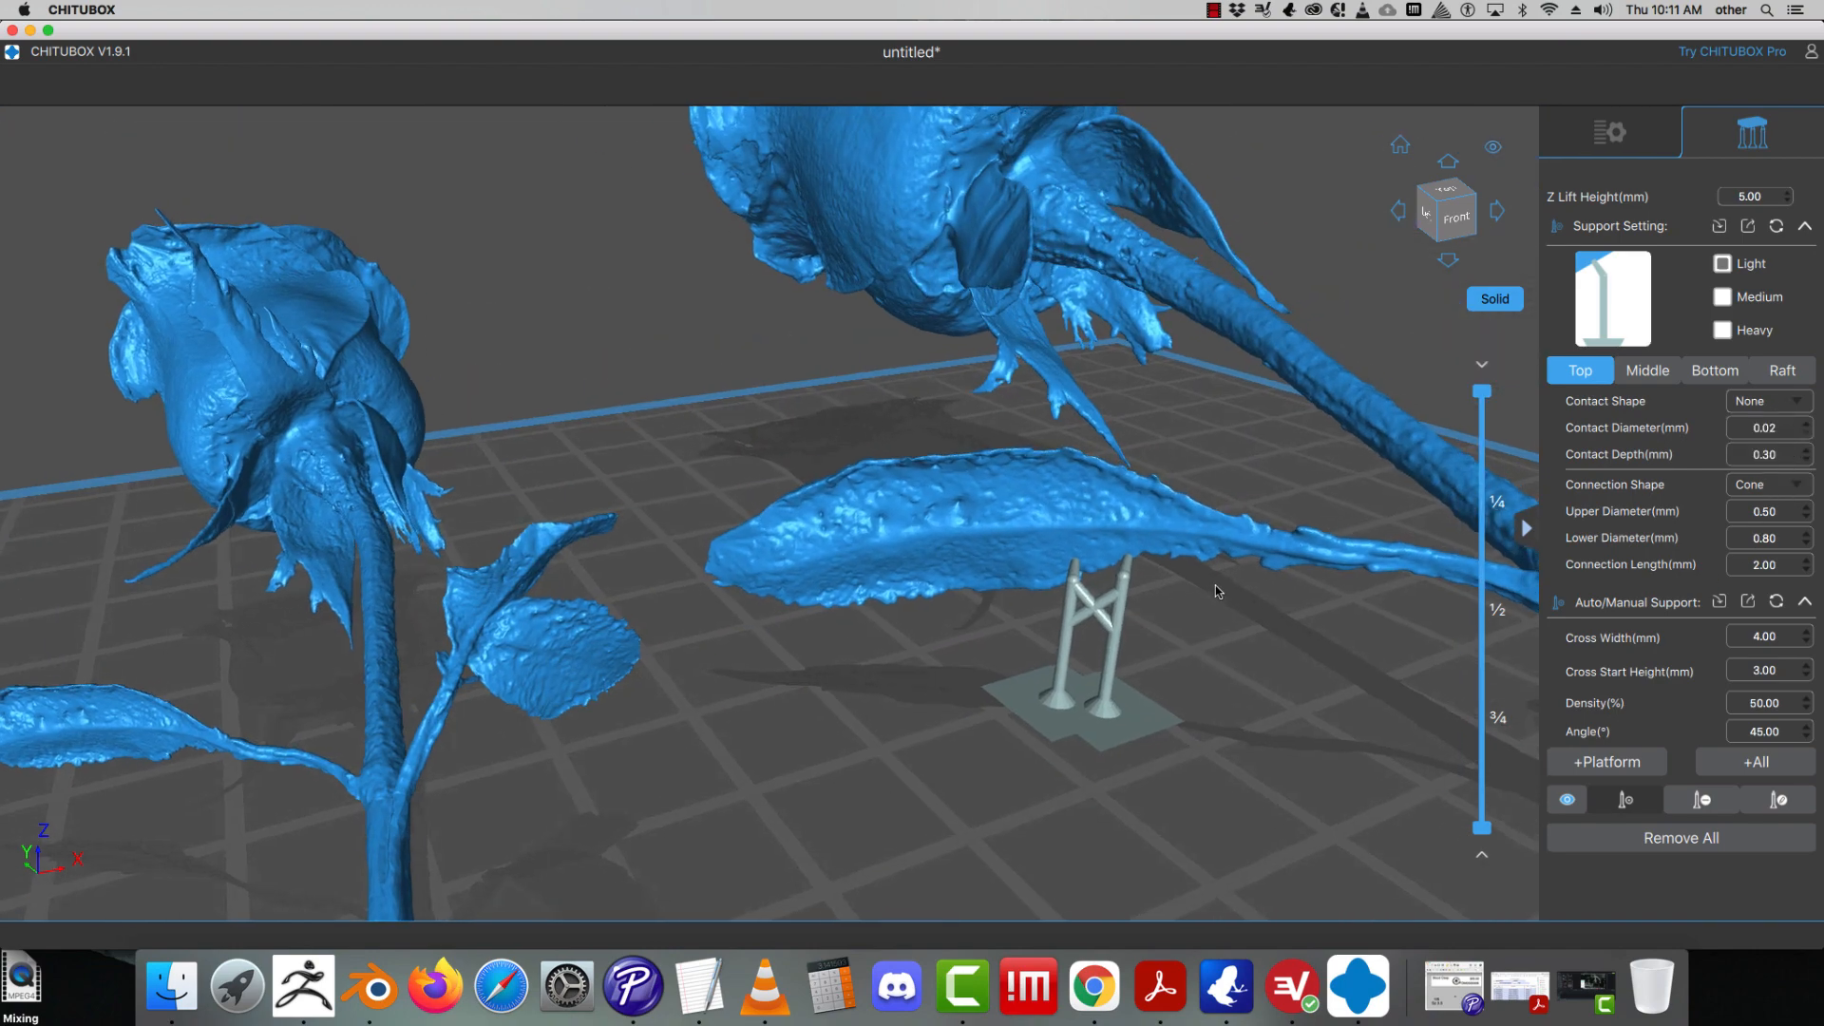
middle_drag(1216, 585, 1131, 591)
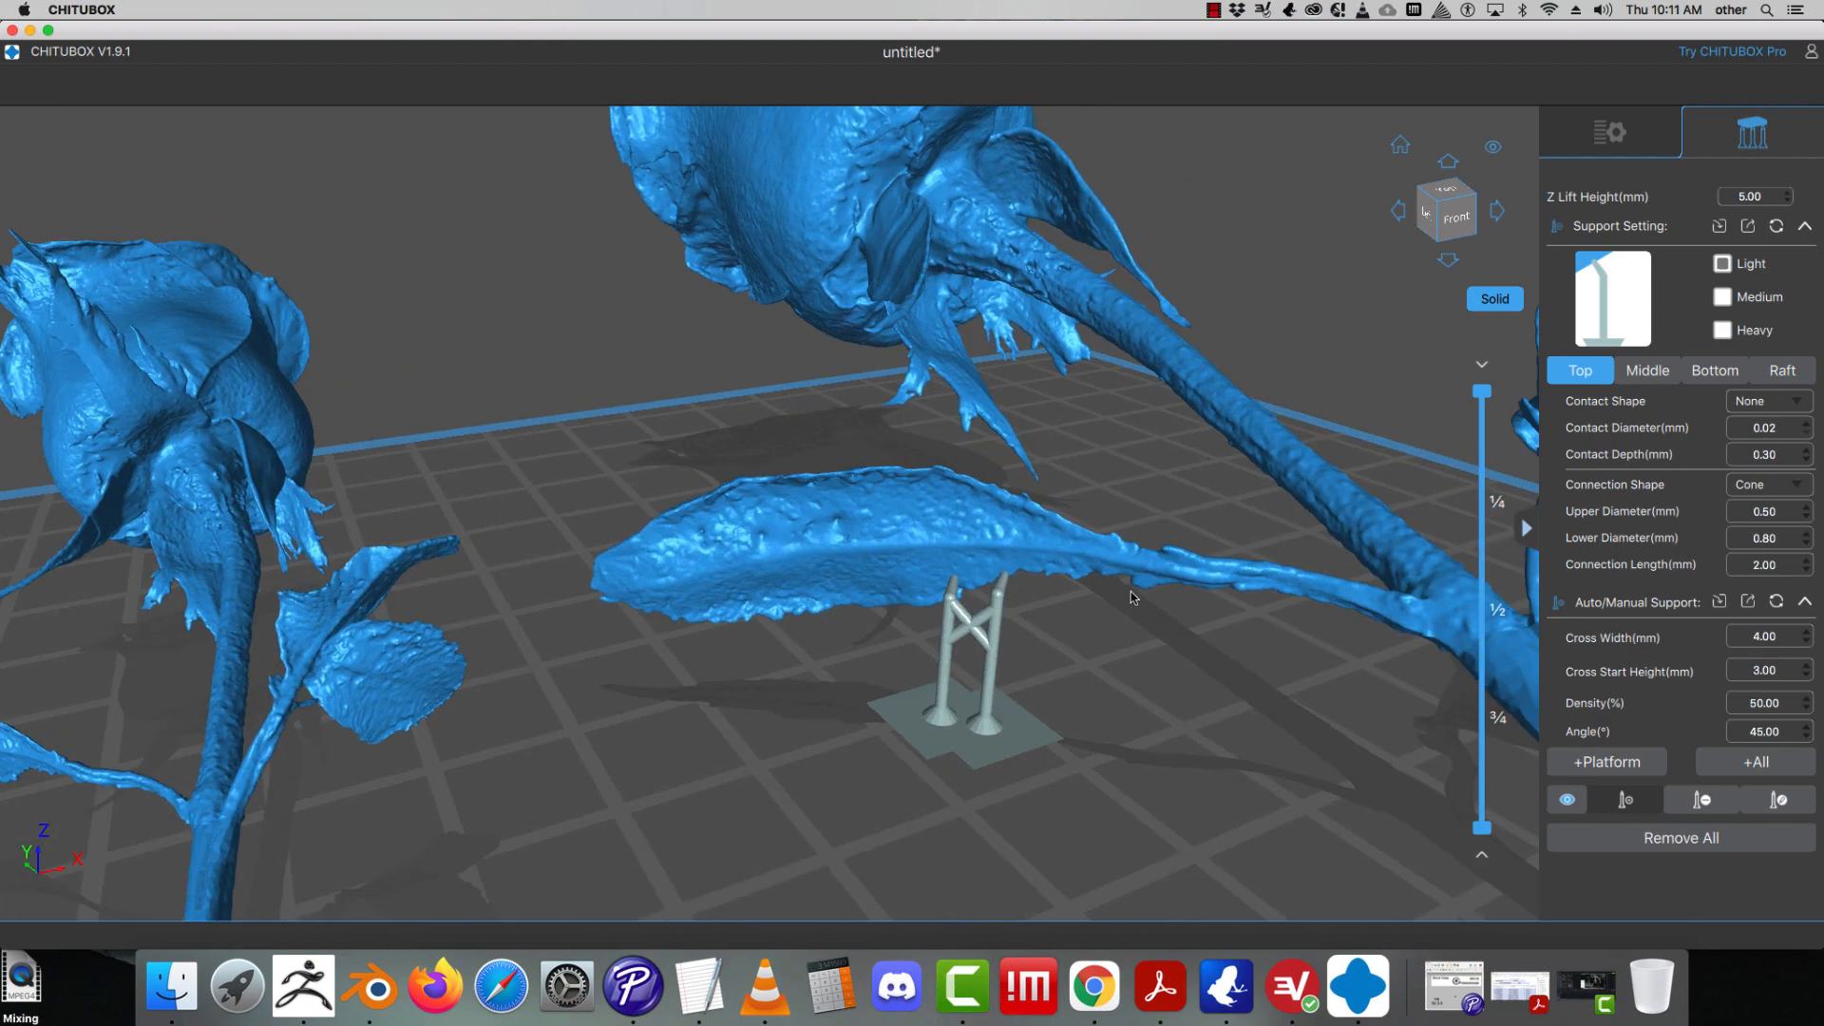
click(1646, 840)
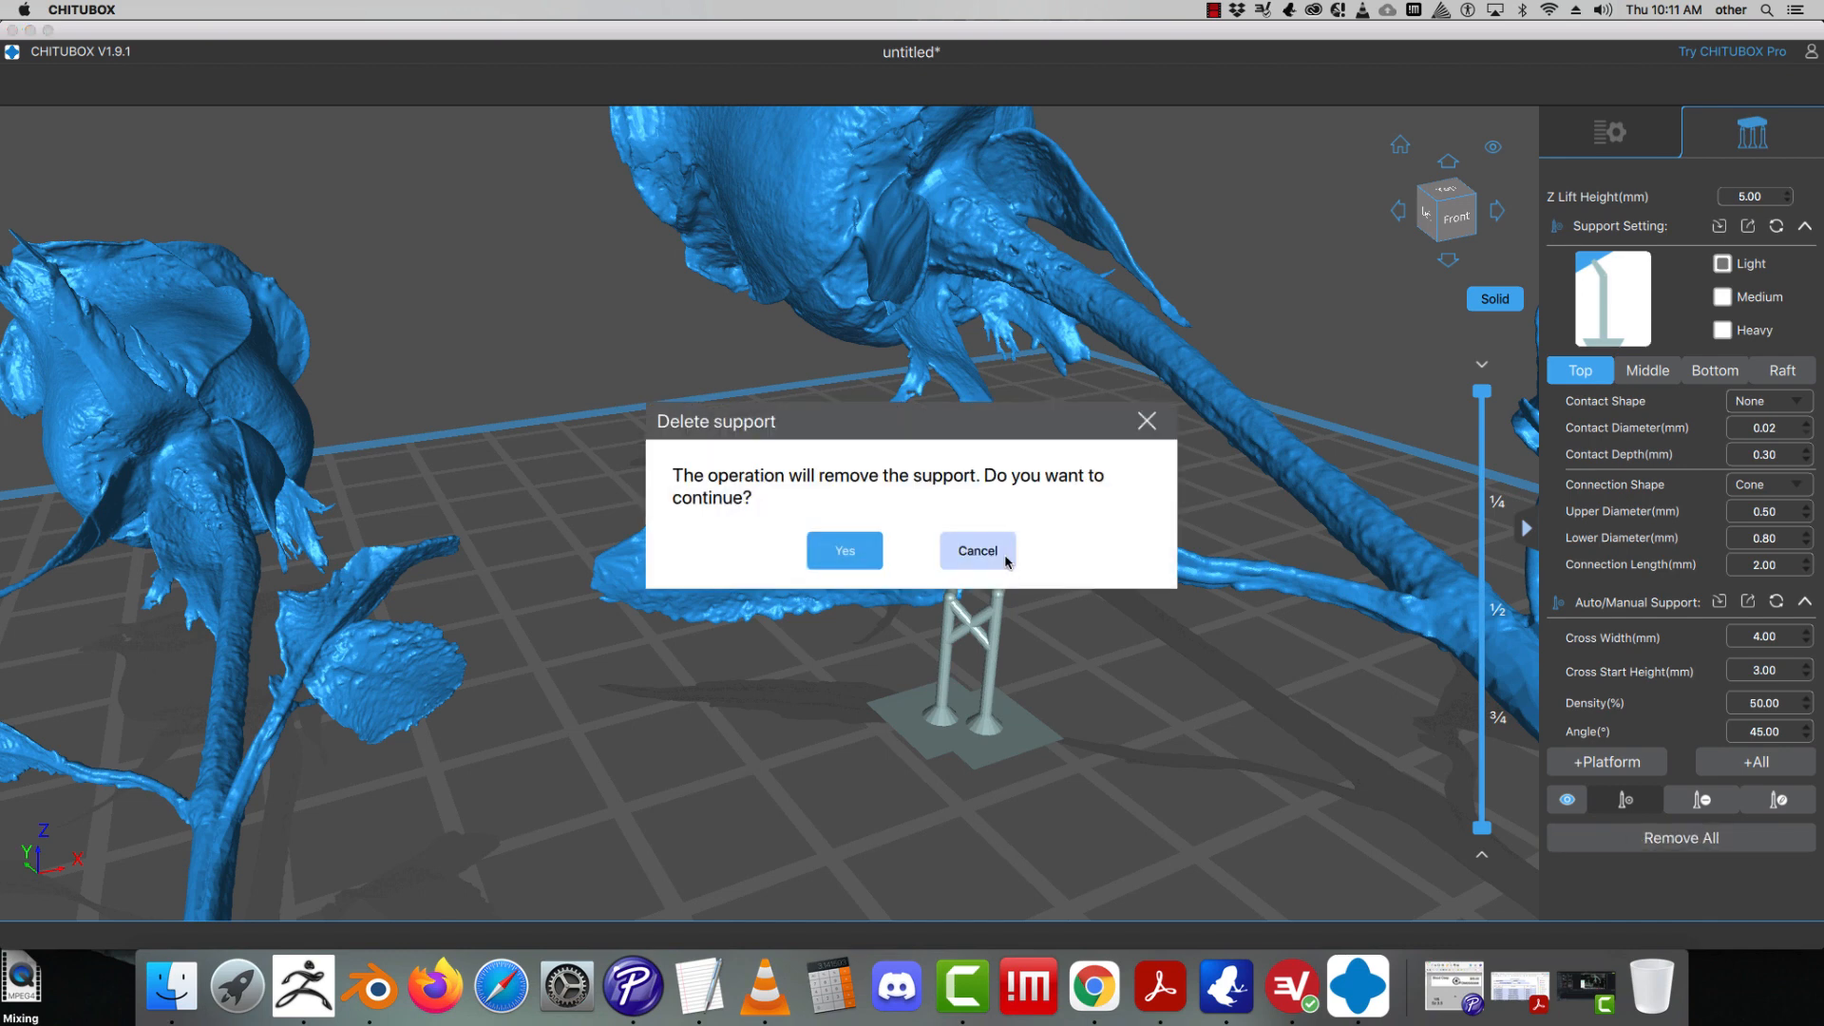
click(847, 542)
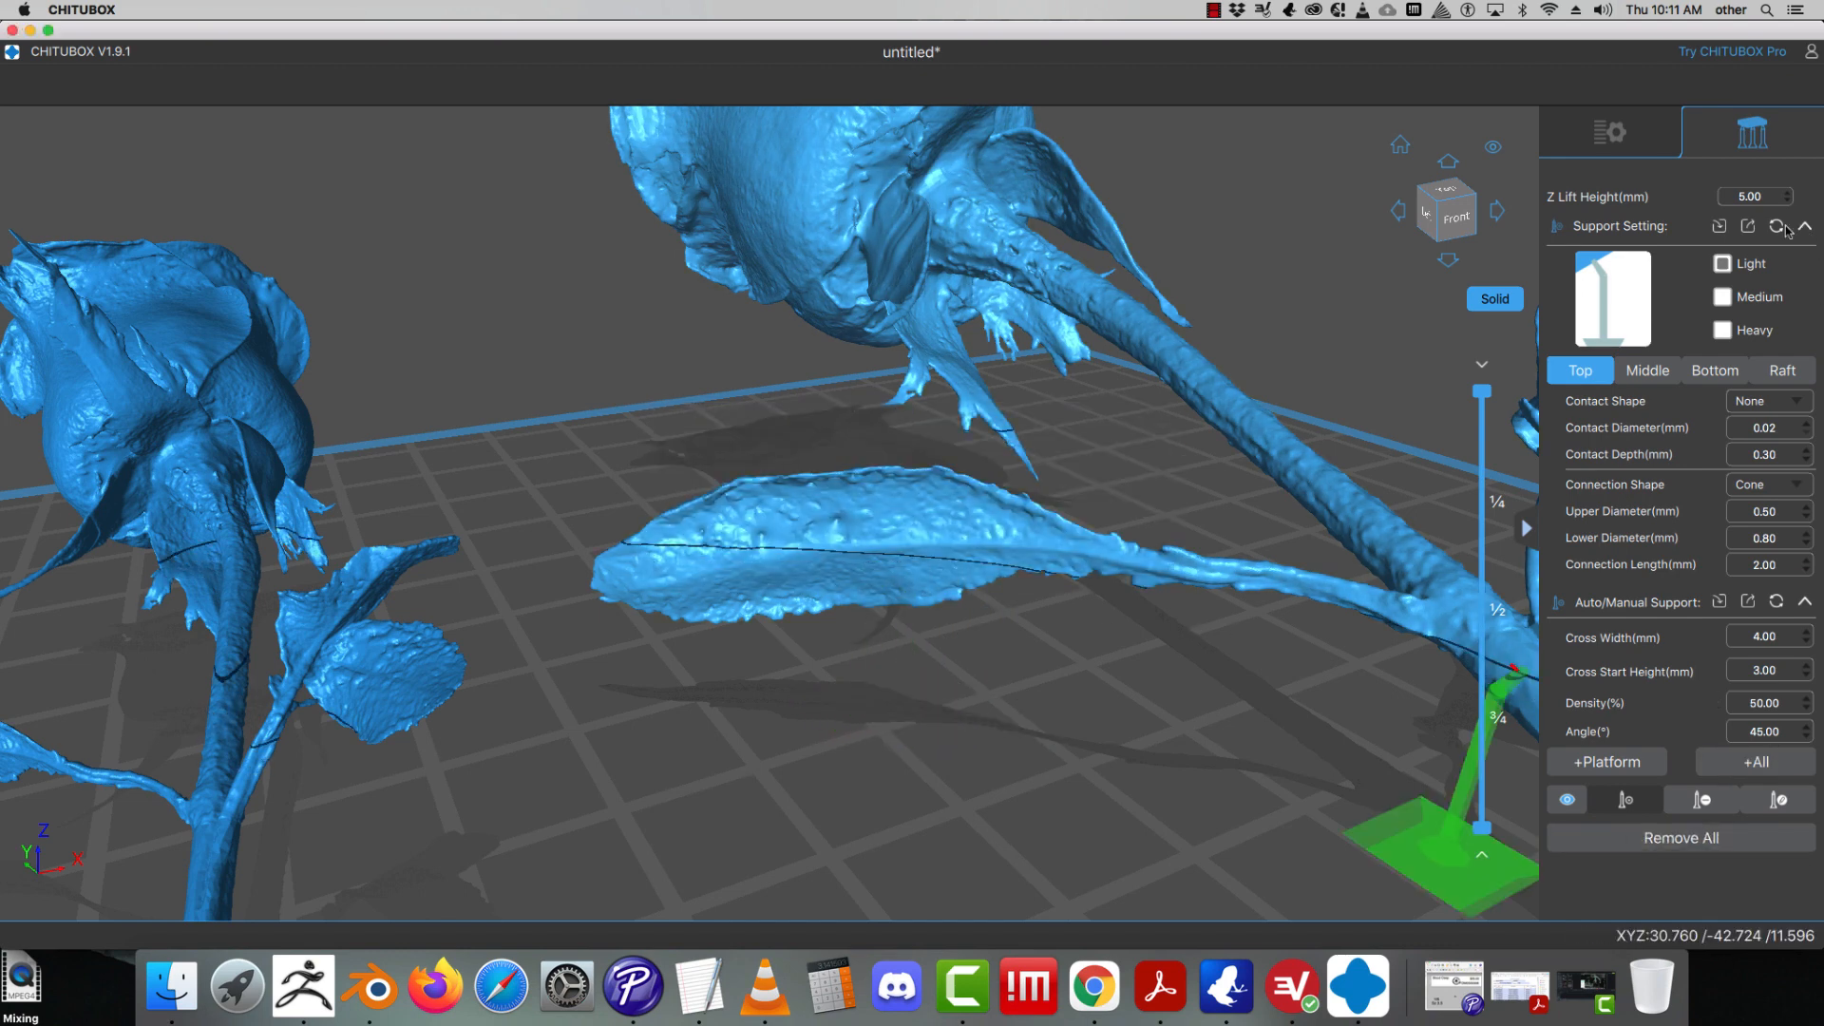
- Set the contact diameter to 0.12 mm and generate automatic light supports everywhere on both roses
click(1801, 425)
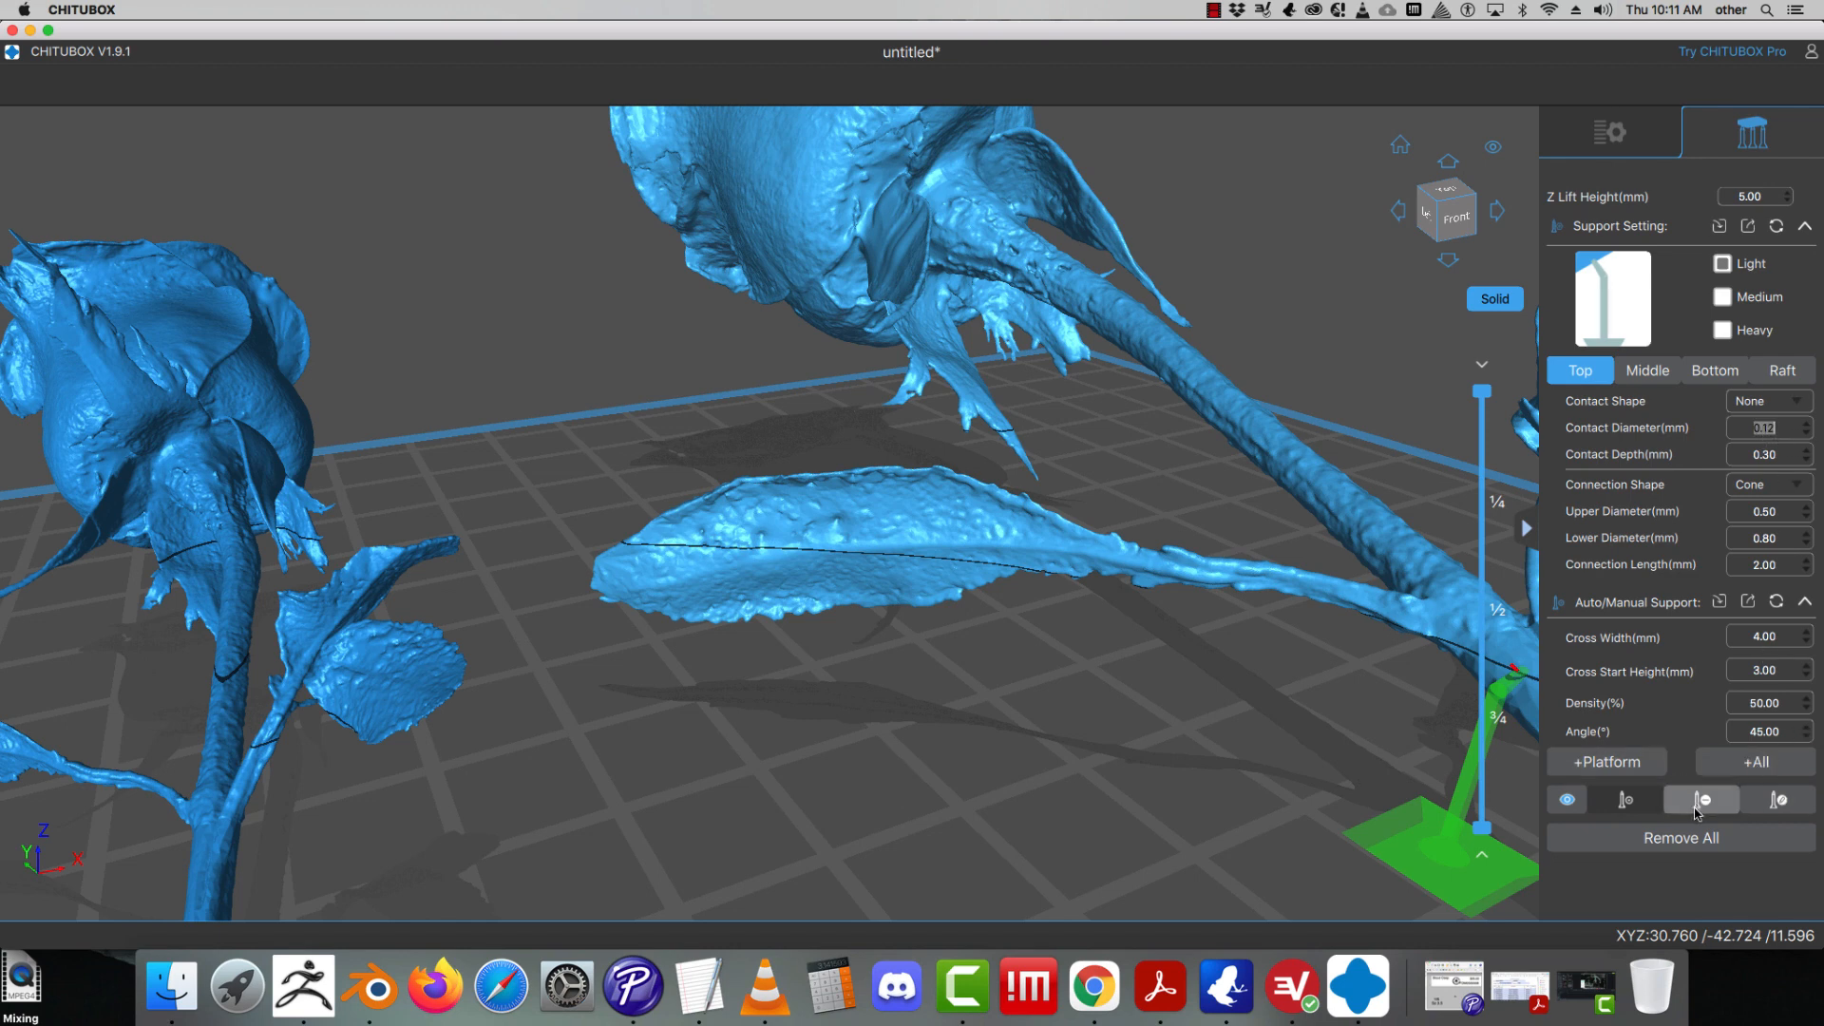
click(1757, 767)
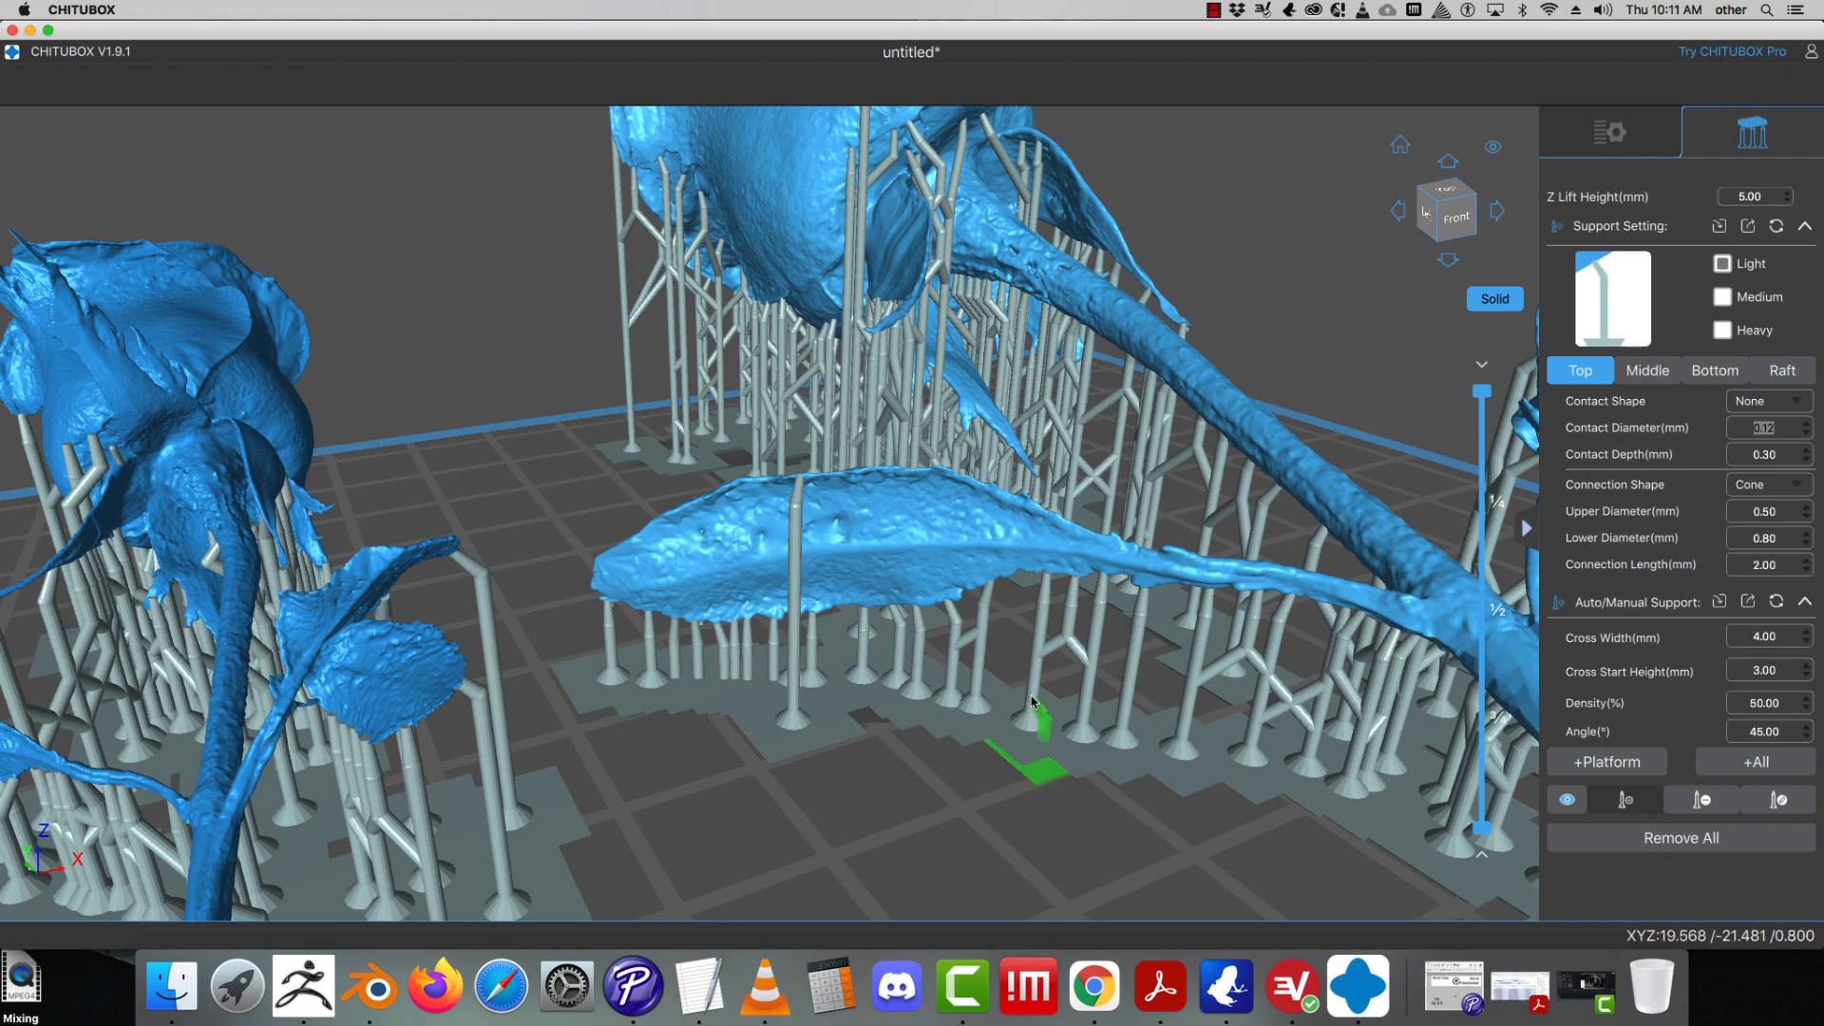
scroll(1041, 701, down, 6)
right_drag(1029, 700, 1424, 432)
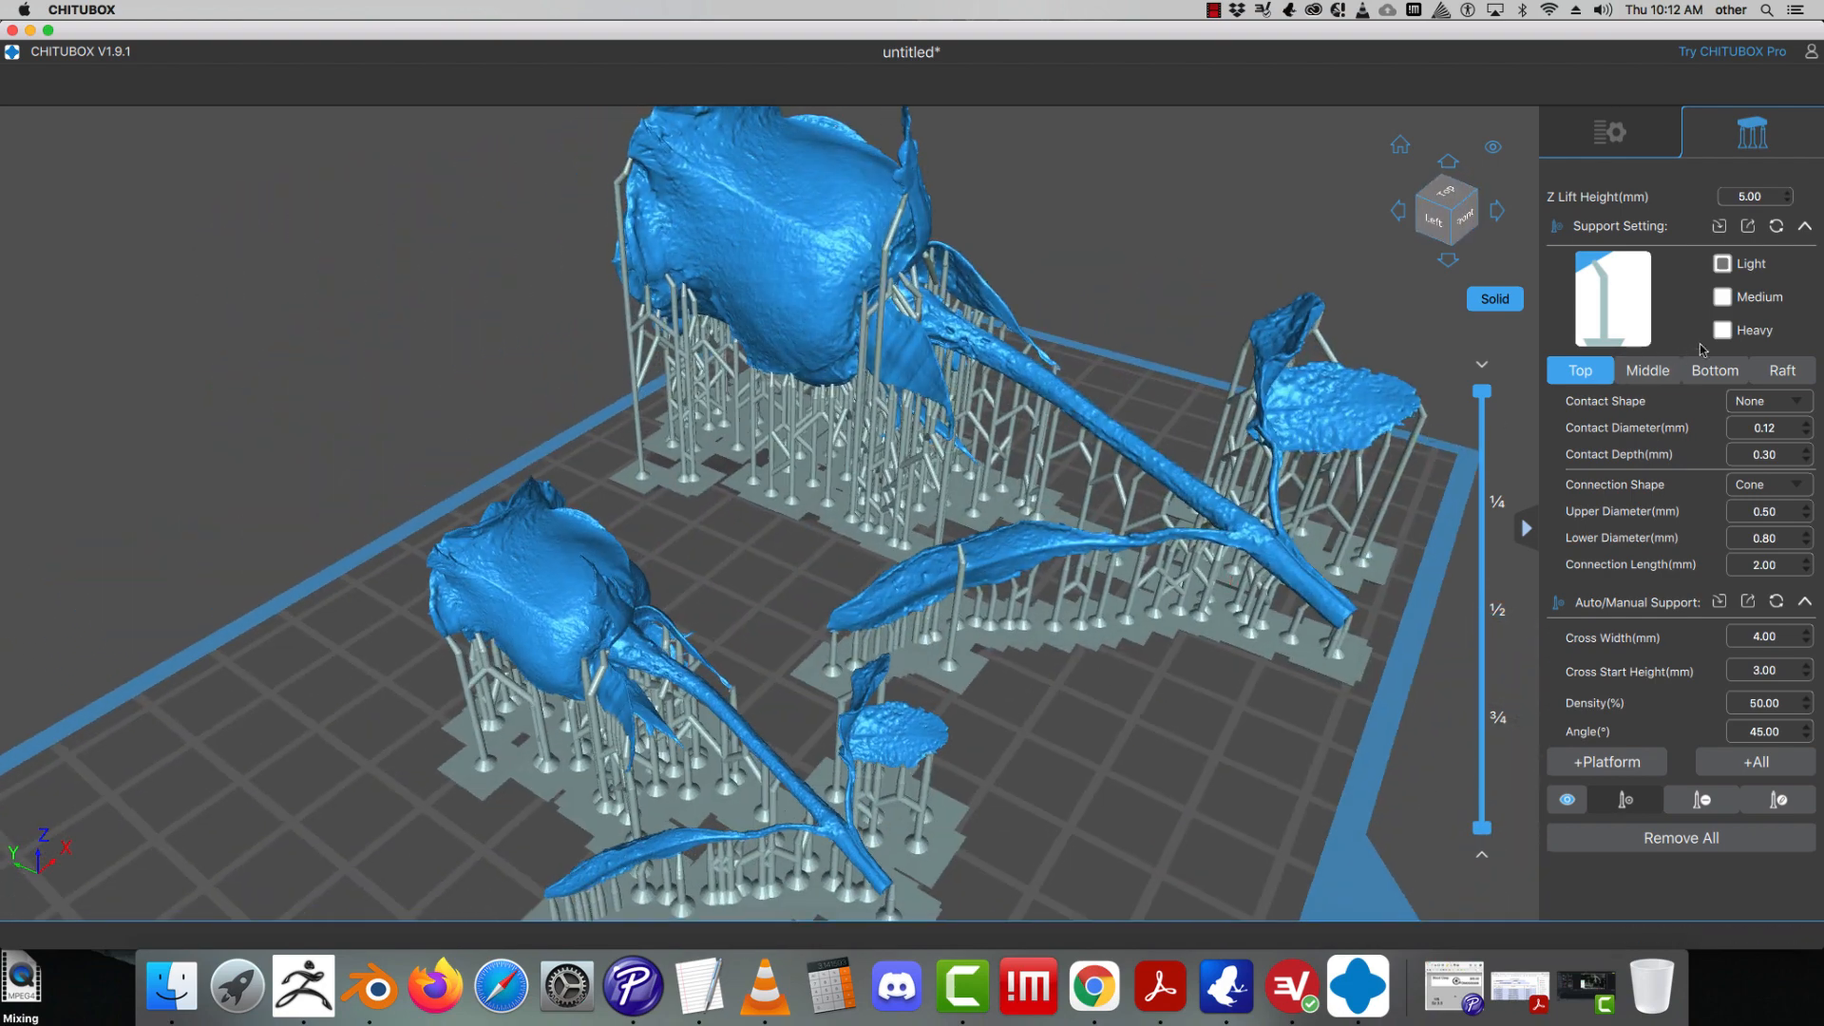
- Choose the Heavy support preset and add heavy supports by hand under the large rose's bloom
click(1722, 330)
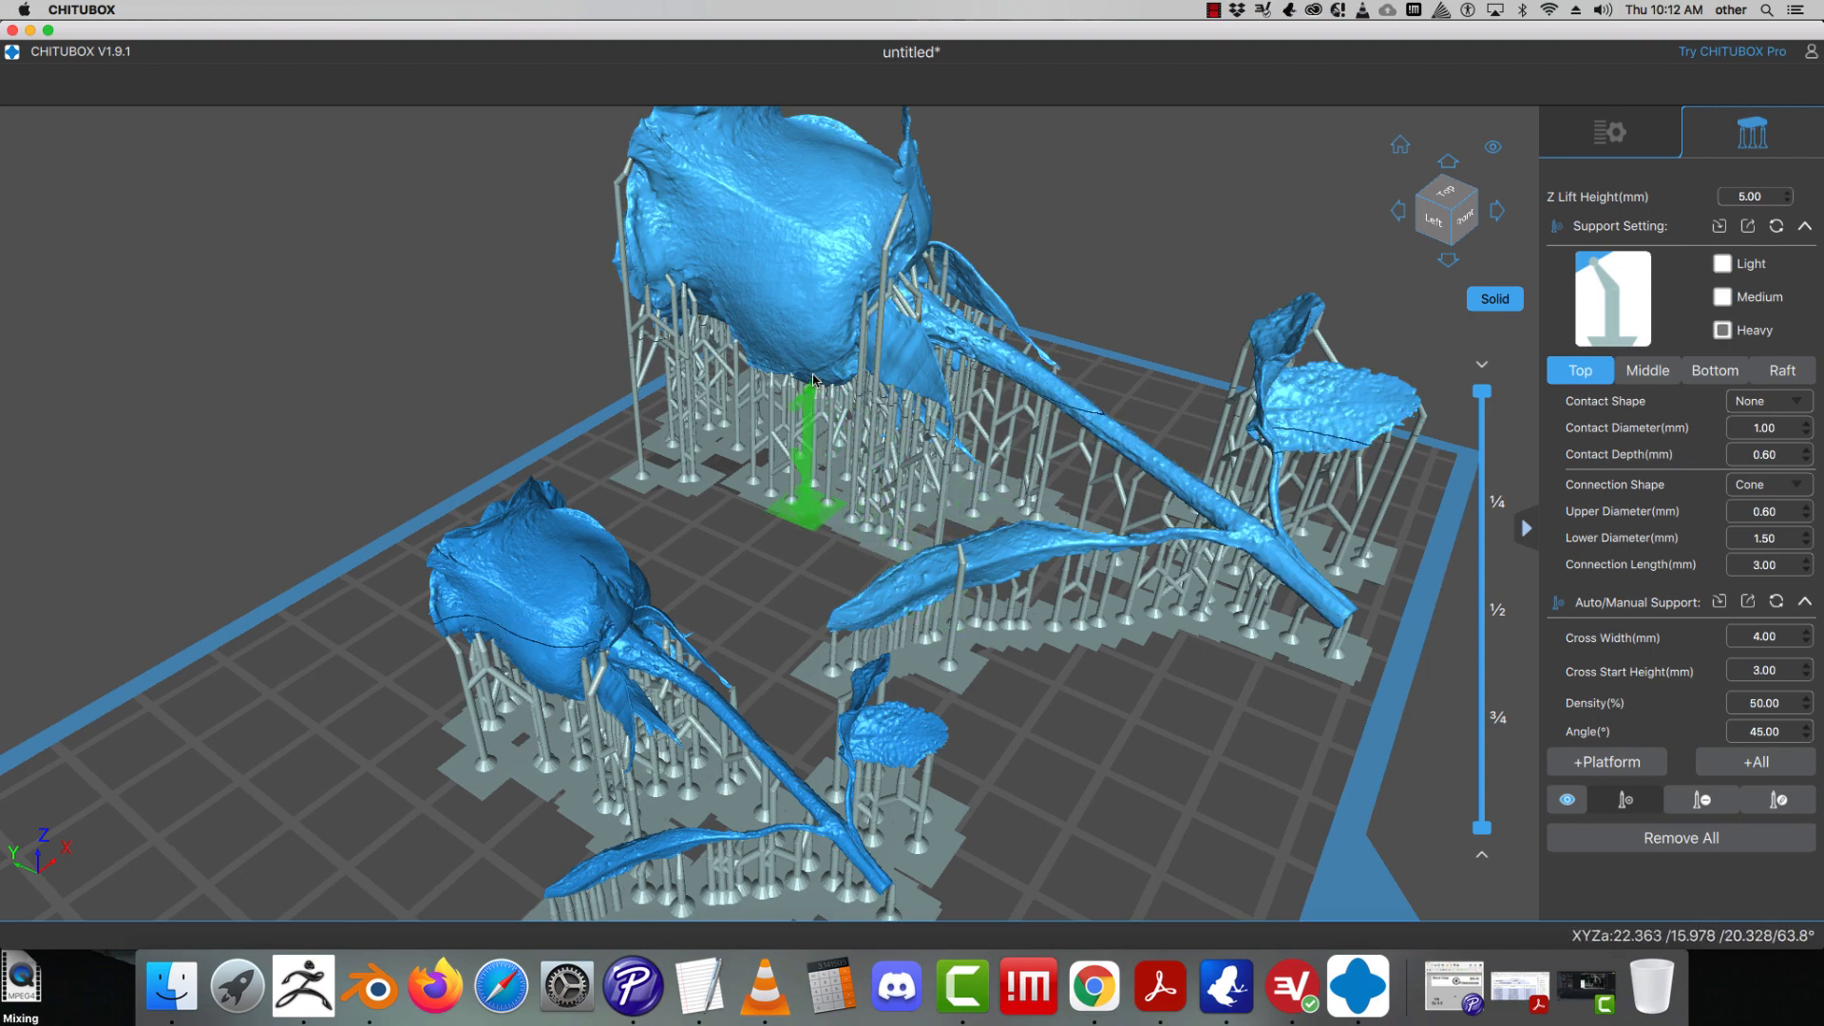
drag(808, 376, 991, 554)
click(1000, 718)
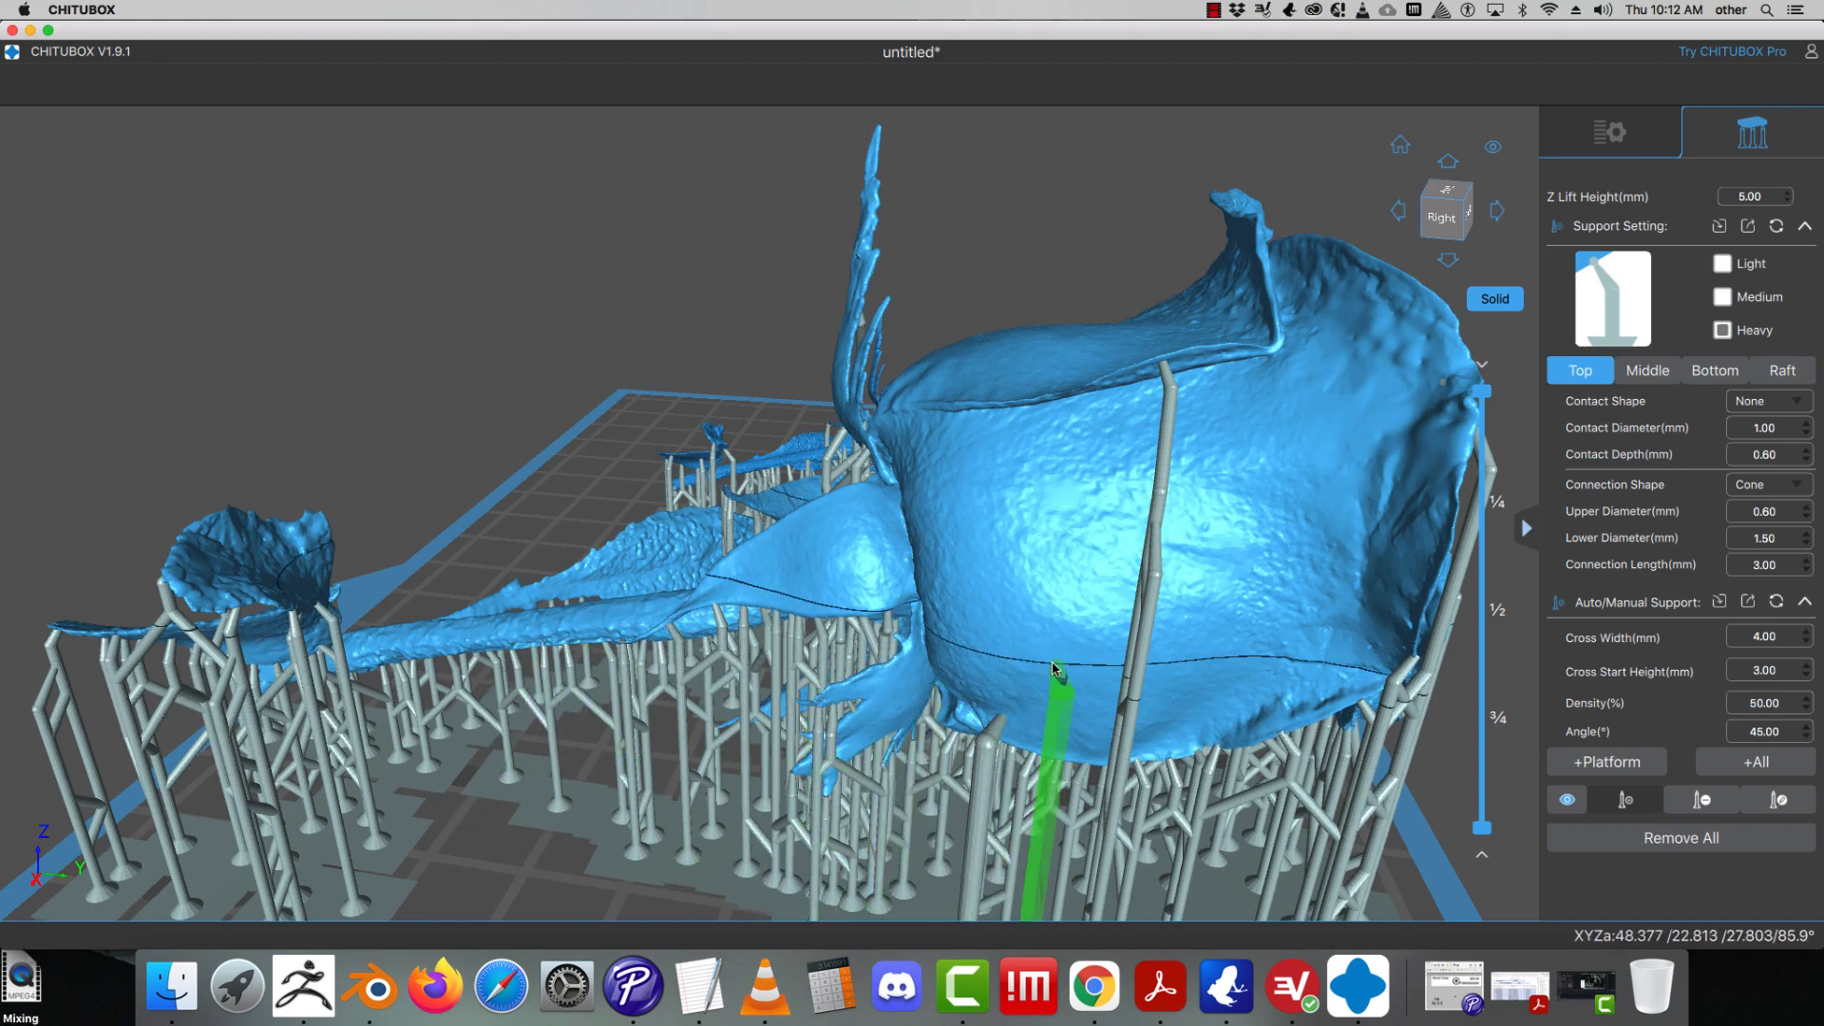
drag(1044, 679, 916, 676)
right_drag(916, 677, 719, 656)
click(801, 647)
right_drag(1192, 779, 1093, 768)
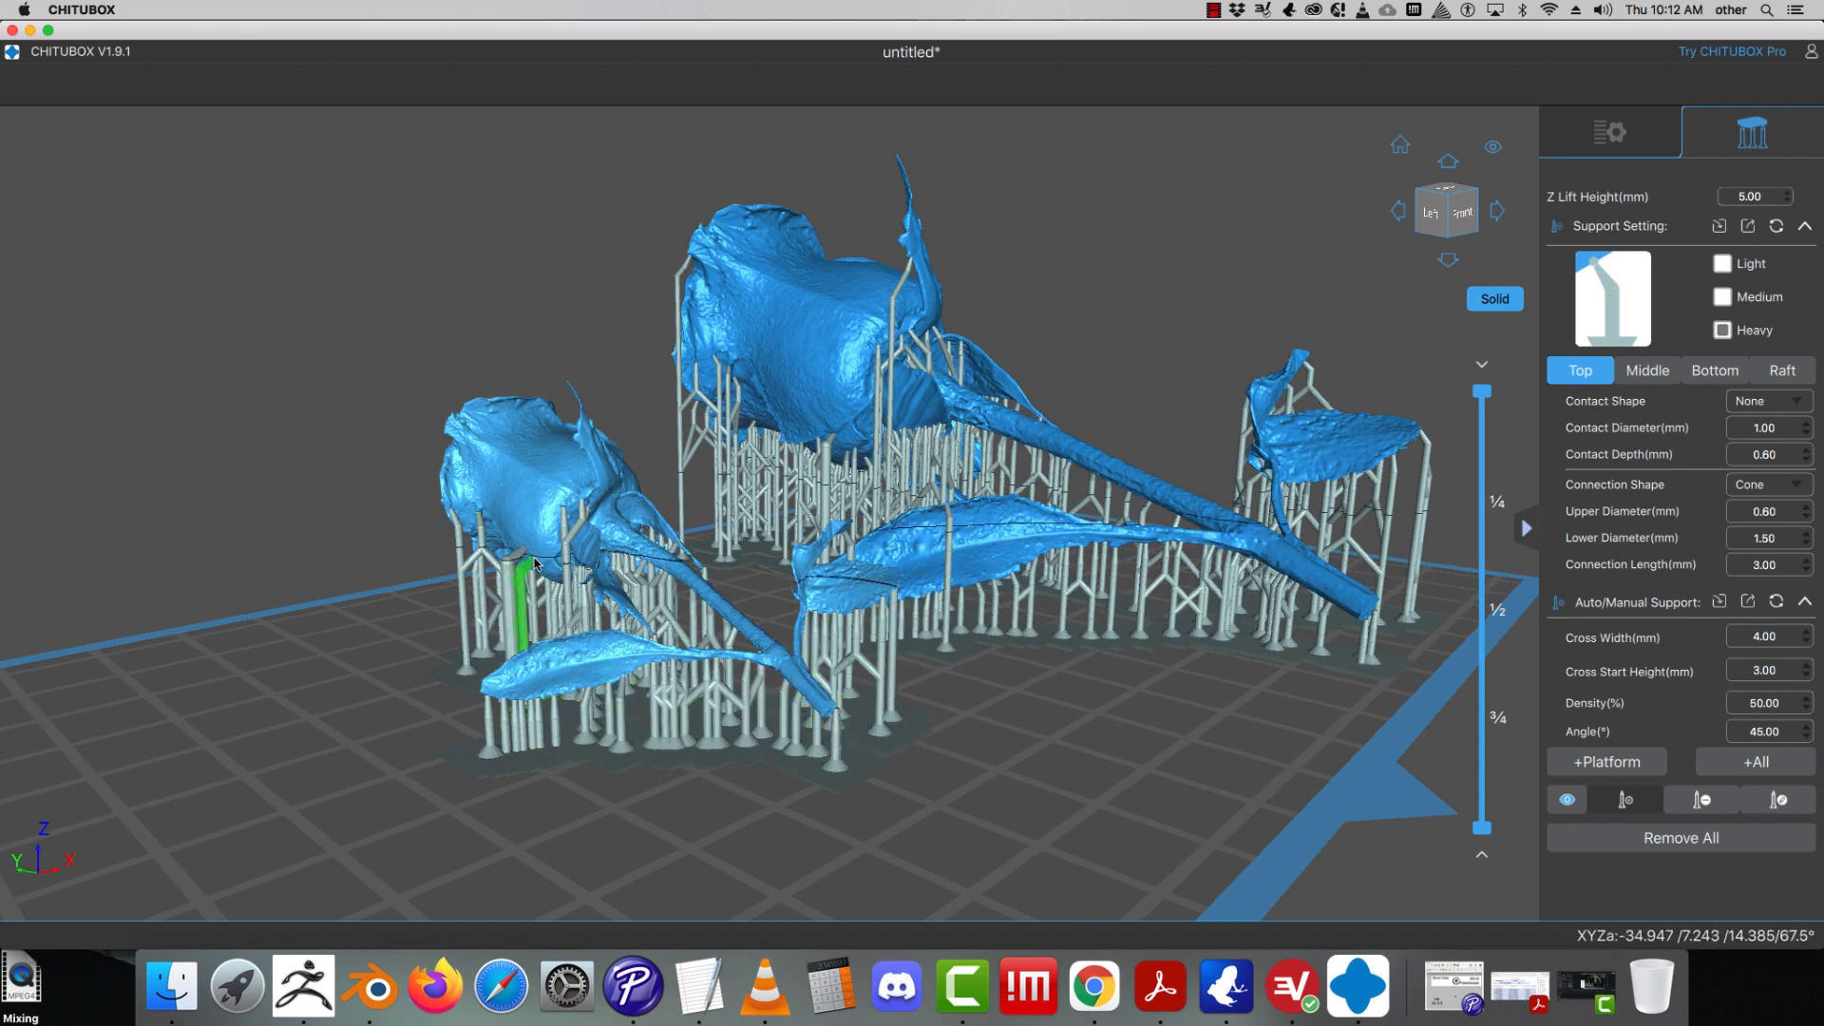
- Slice the full-size and half-size roses together with their supports
right_drag(1130, 695, 1055, 698)
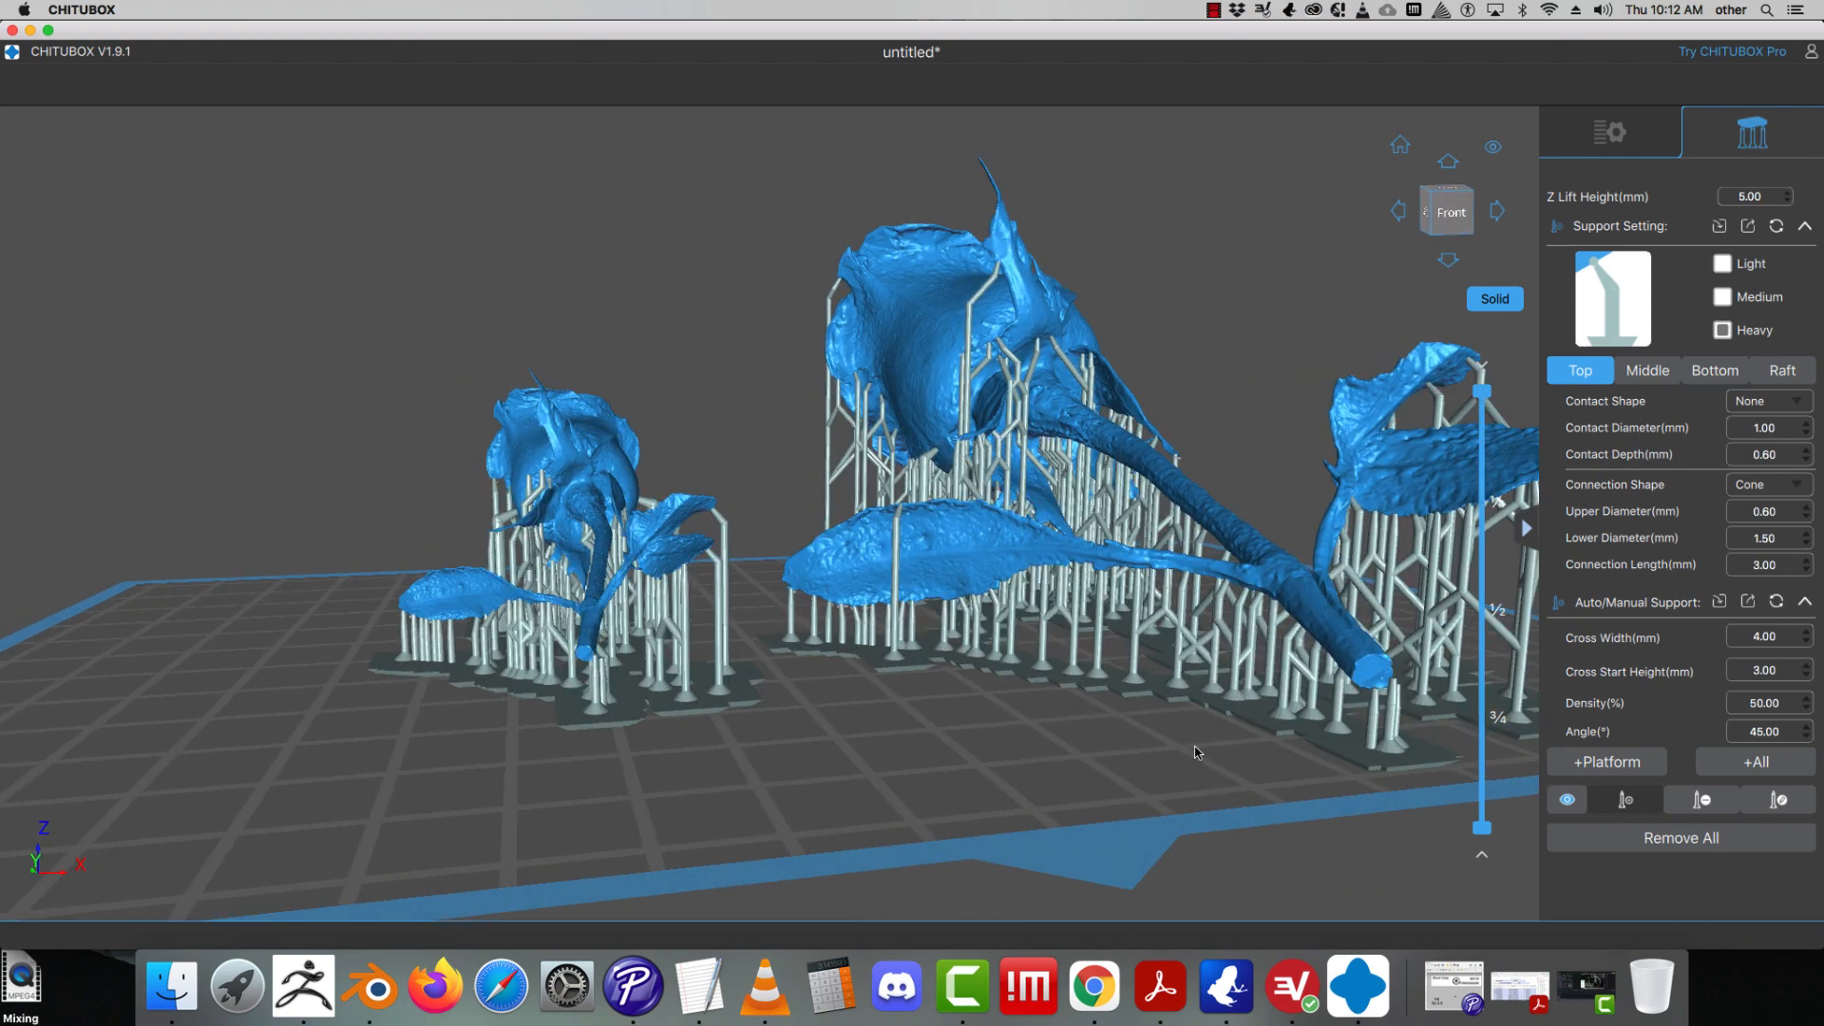
scroll(1196, 754, down, 5)
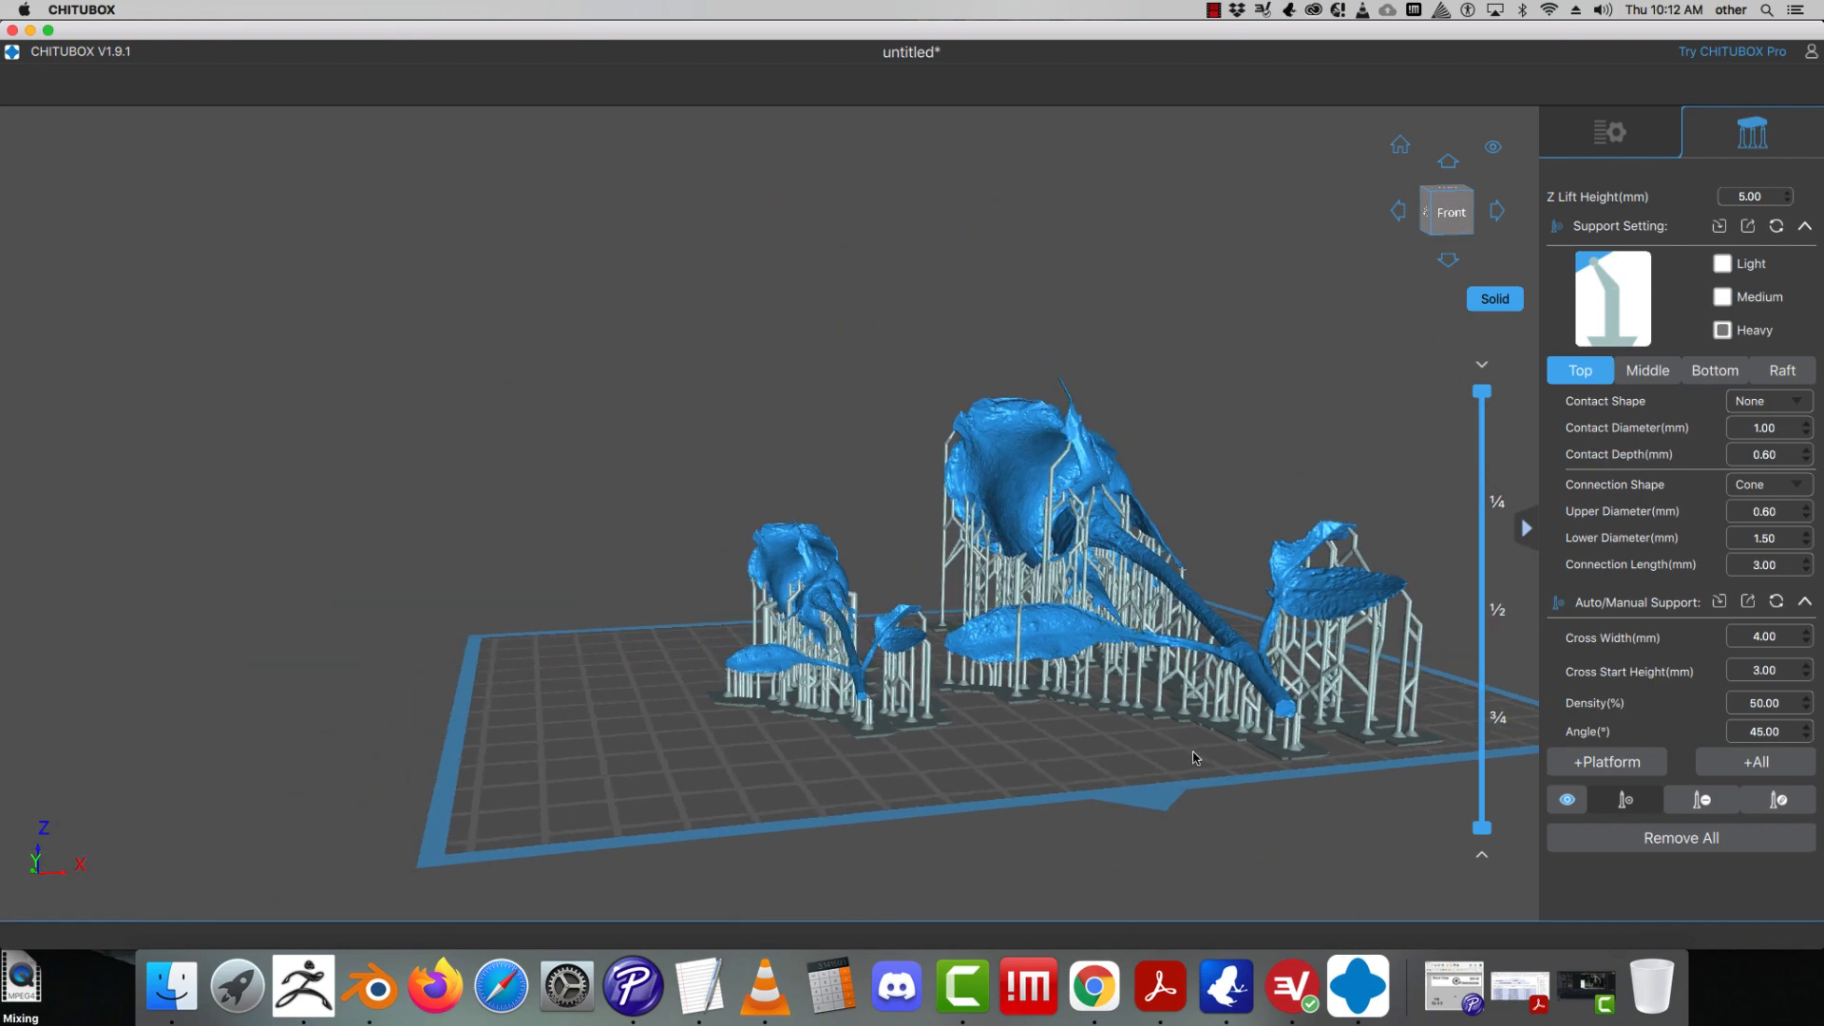
click(1611, 143)
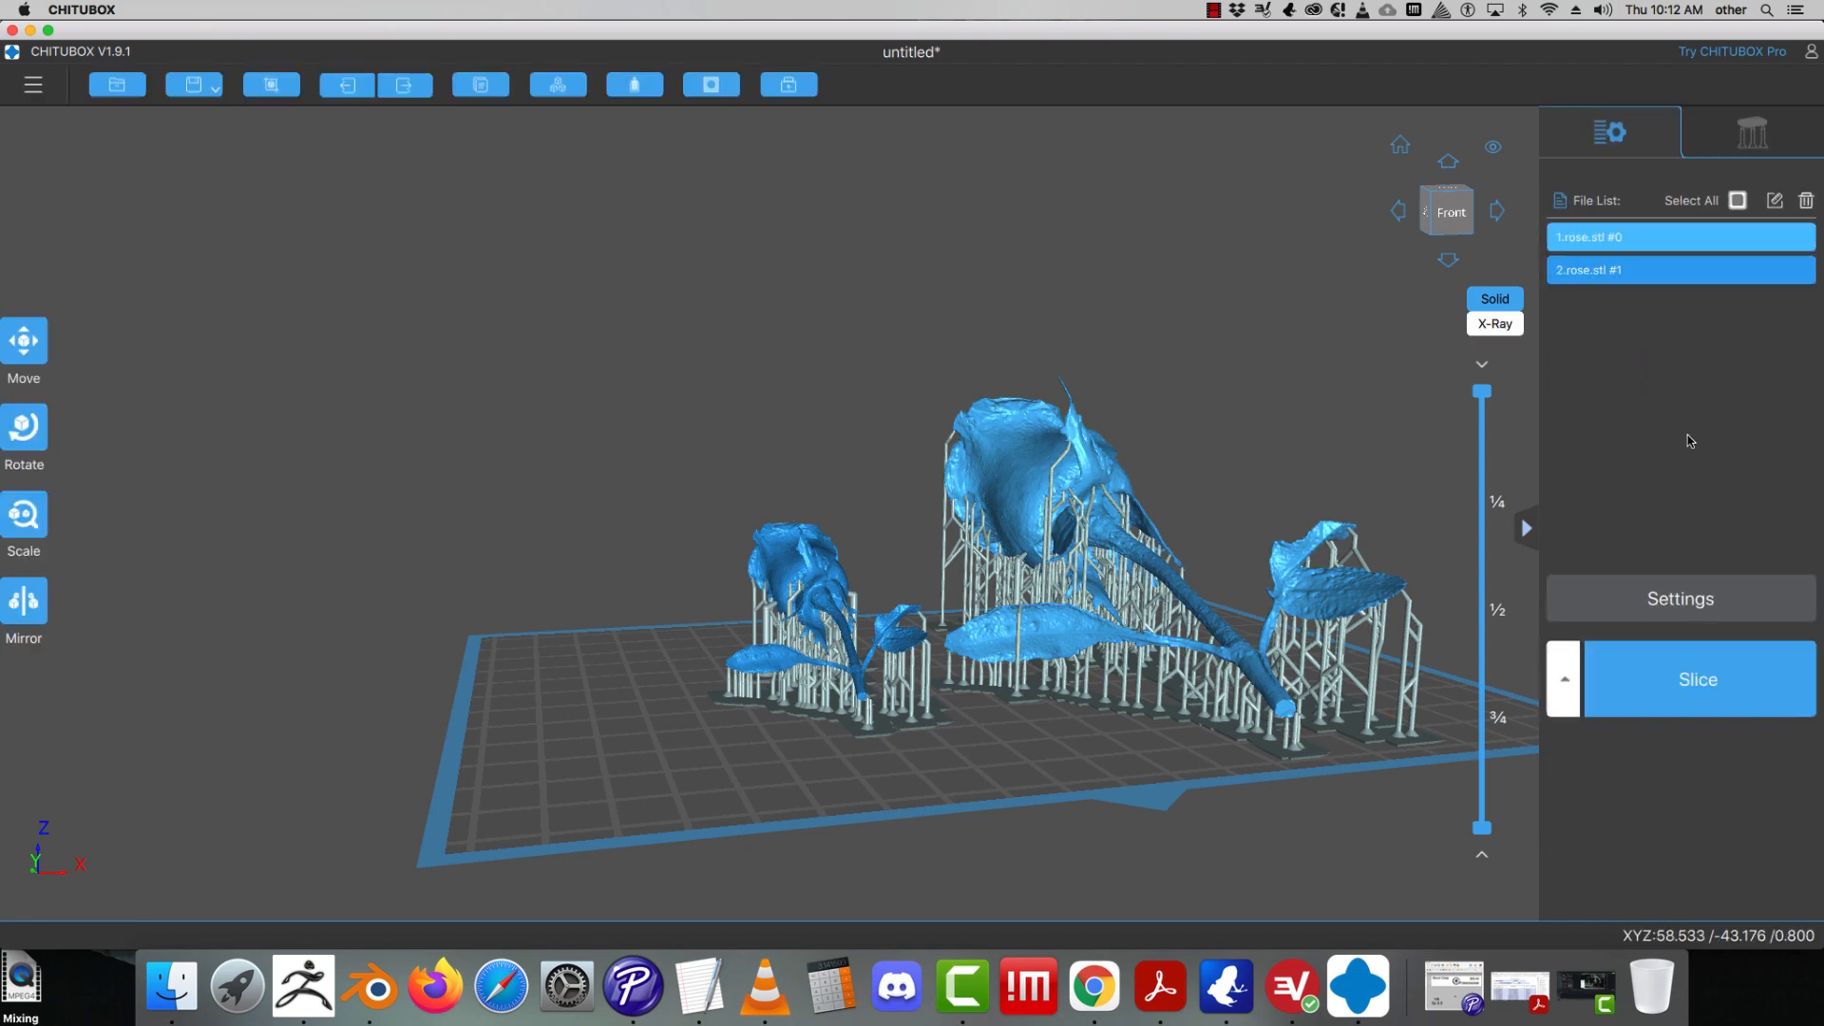
click(1707, 668)
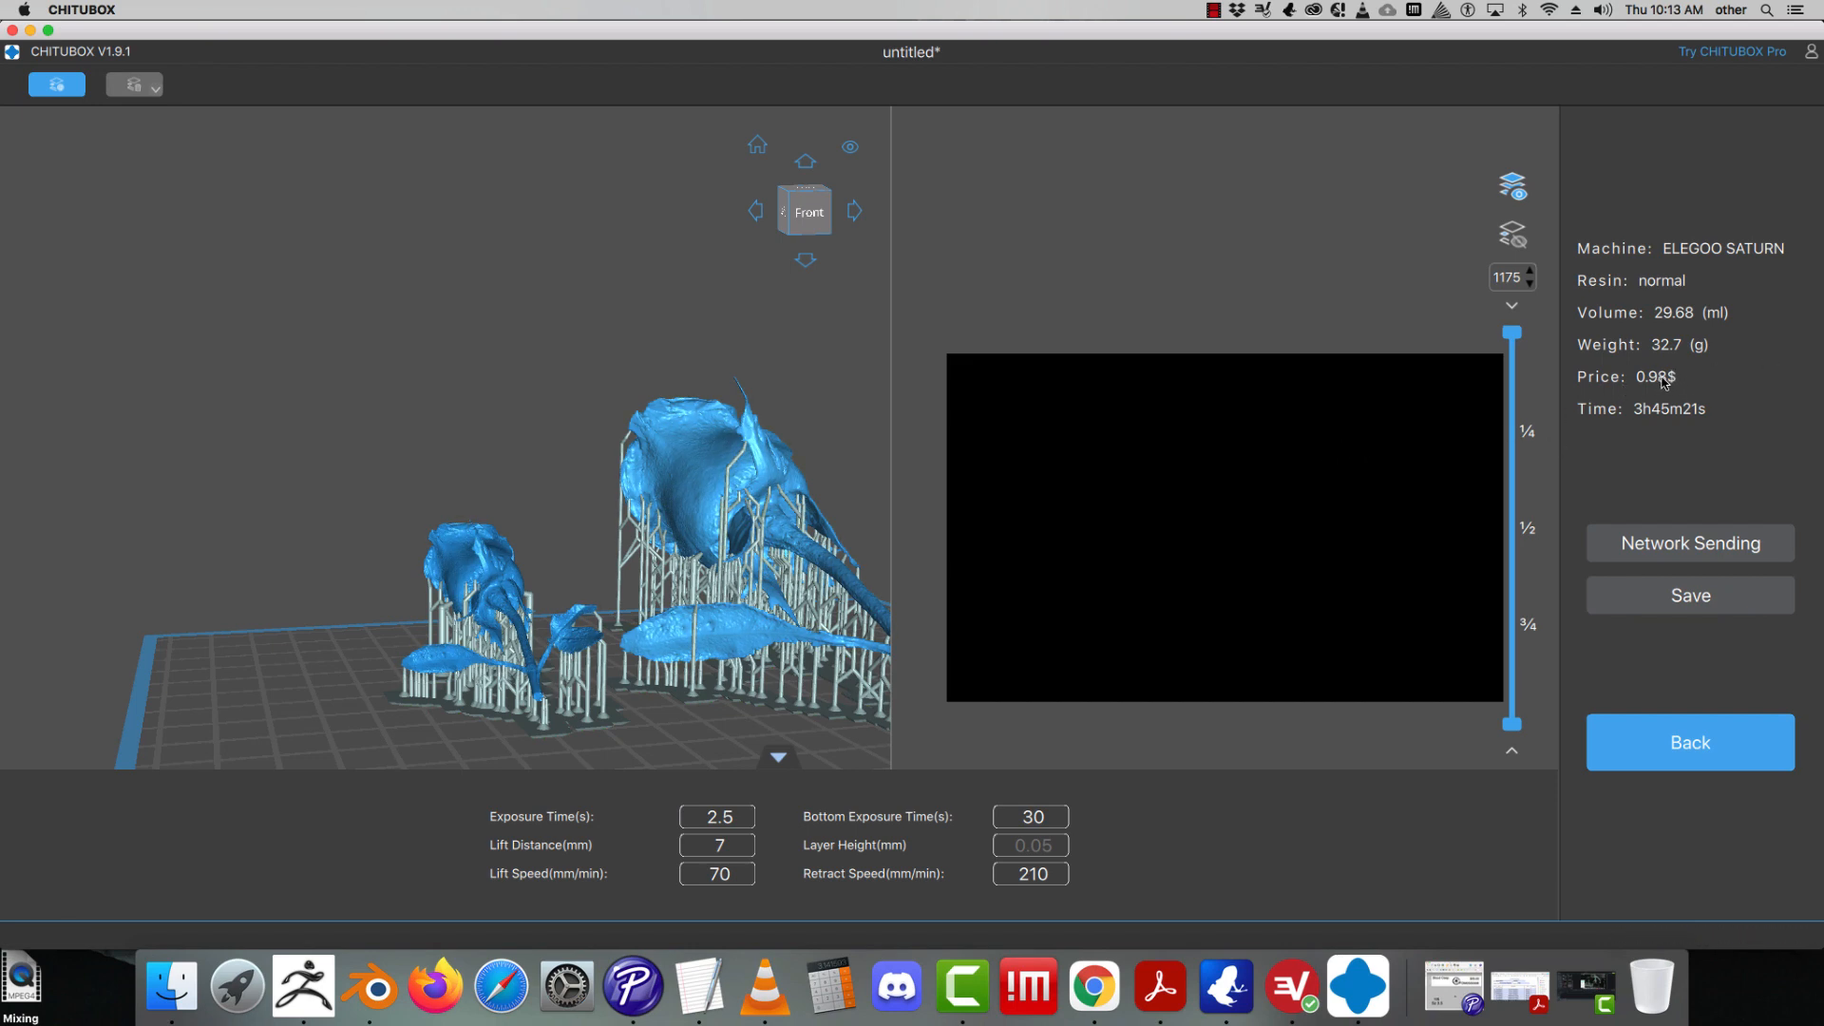
- Examine the slice preview, the print volume, price and time estimates, and both supported roses on the build plate
drag(1249, 482, 1242, 498)
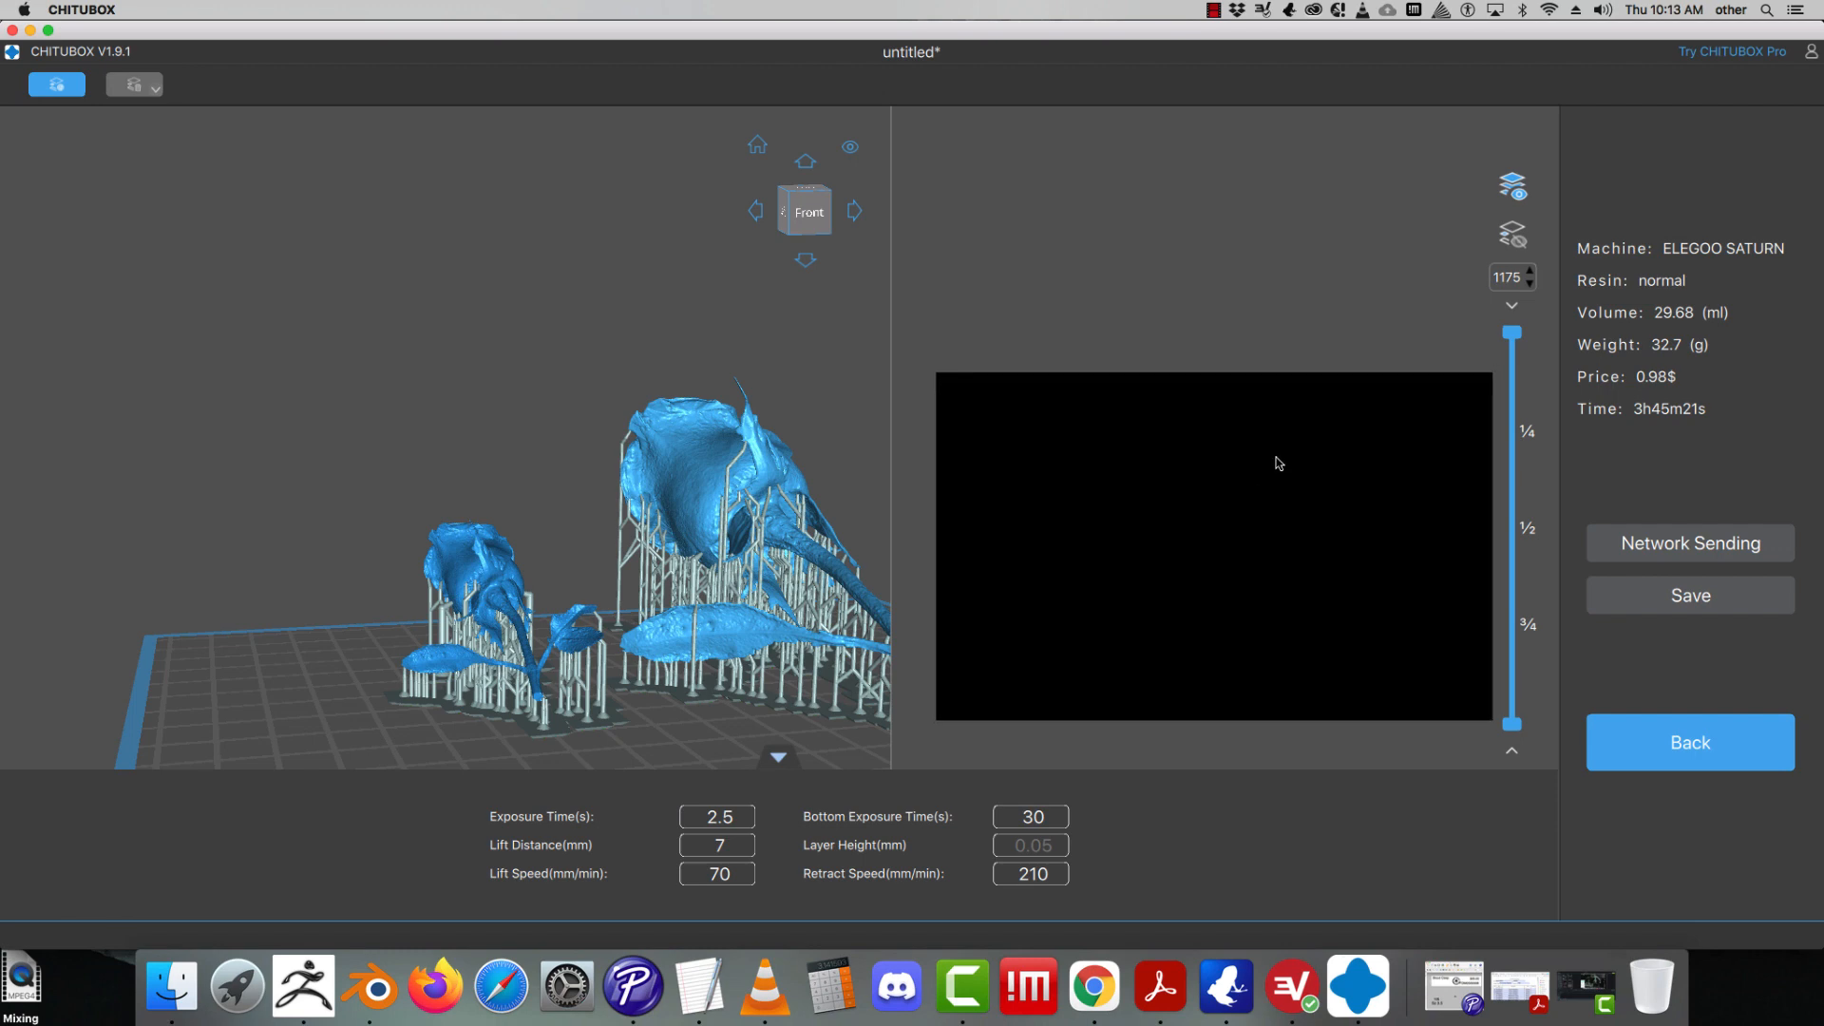
scroll(1331, 482, up, 3)
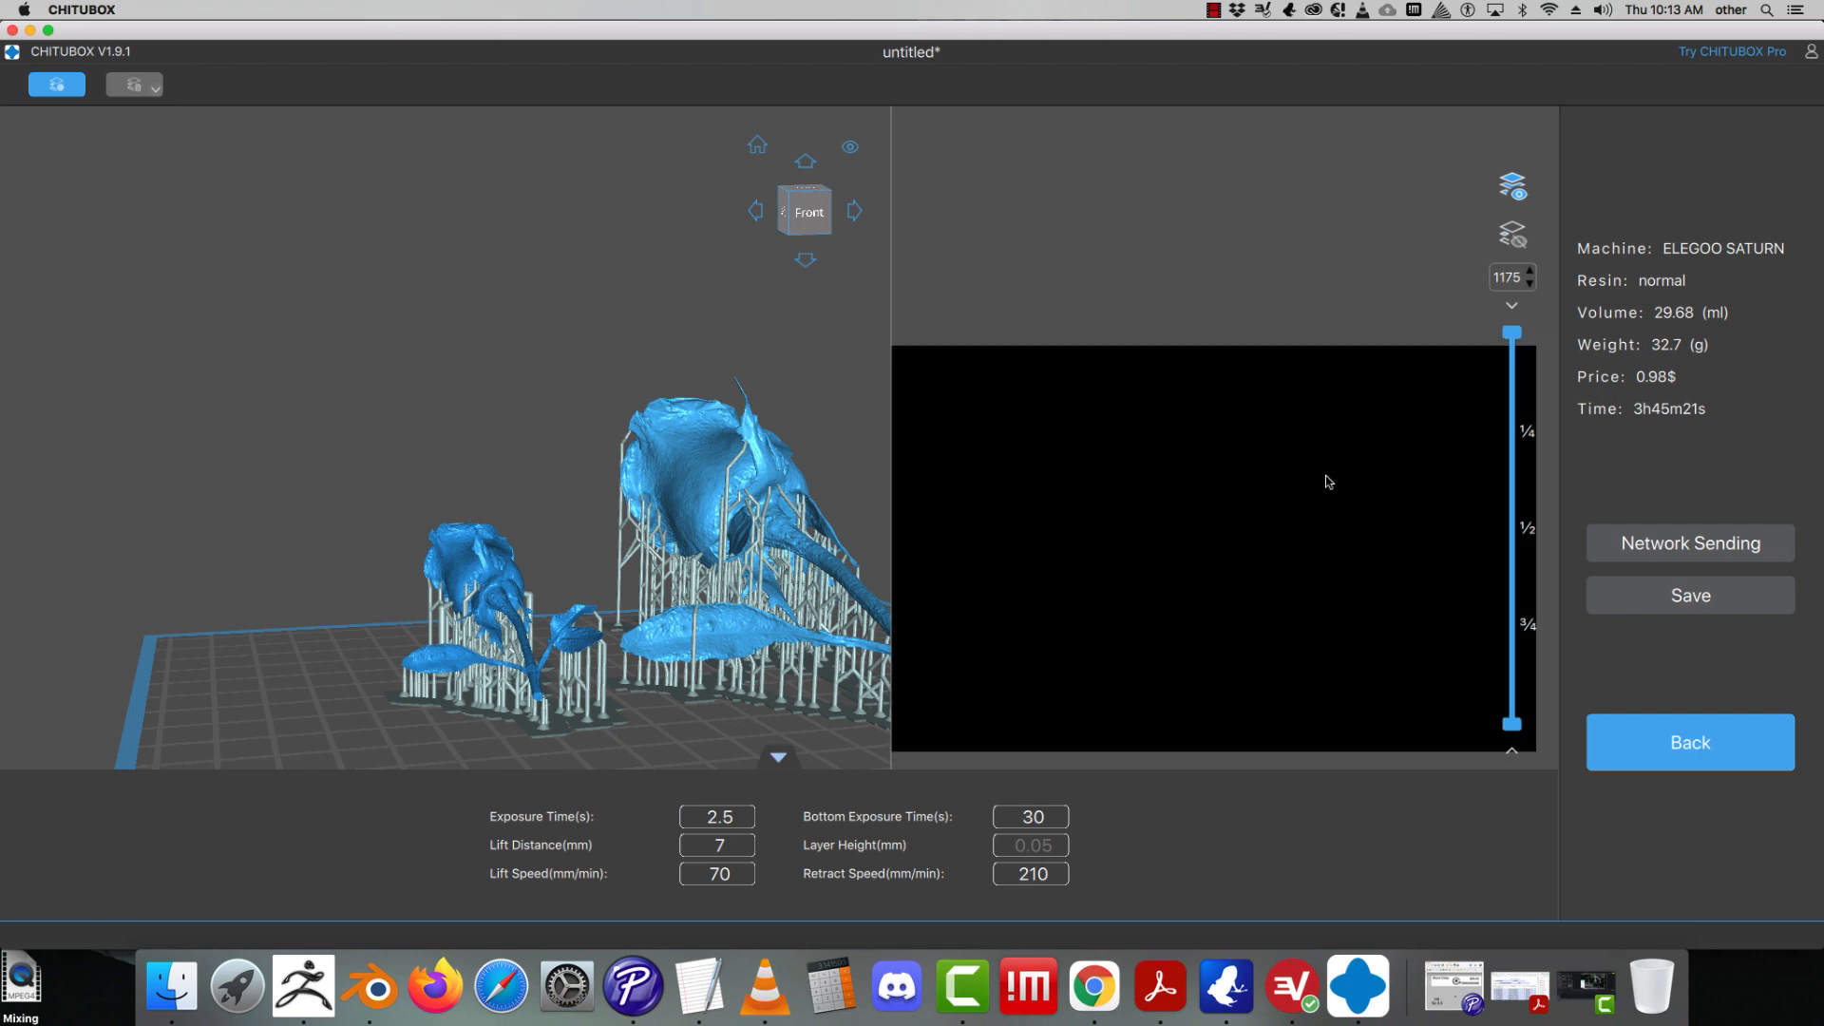
scroll(1328, 481, down, 2)
scroll(1325, 482, down, 2)
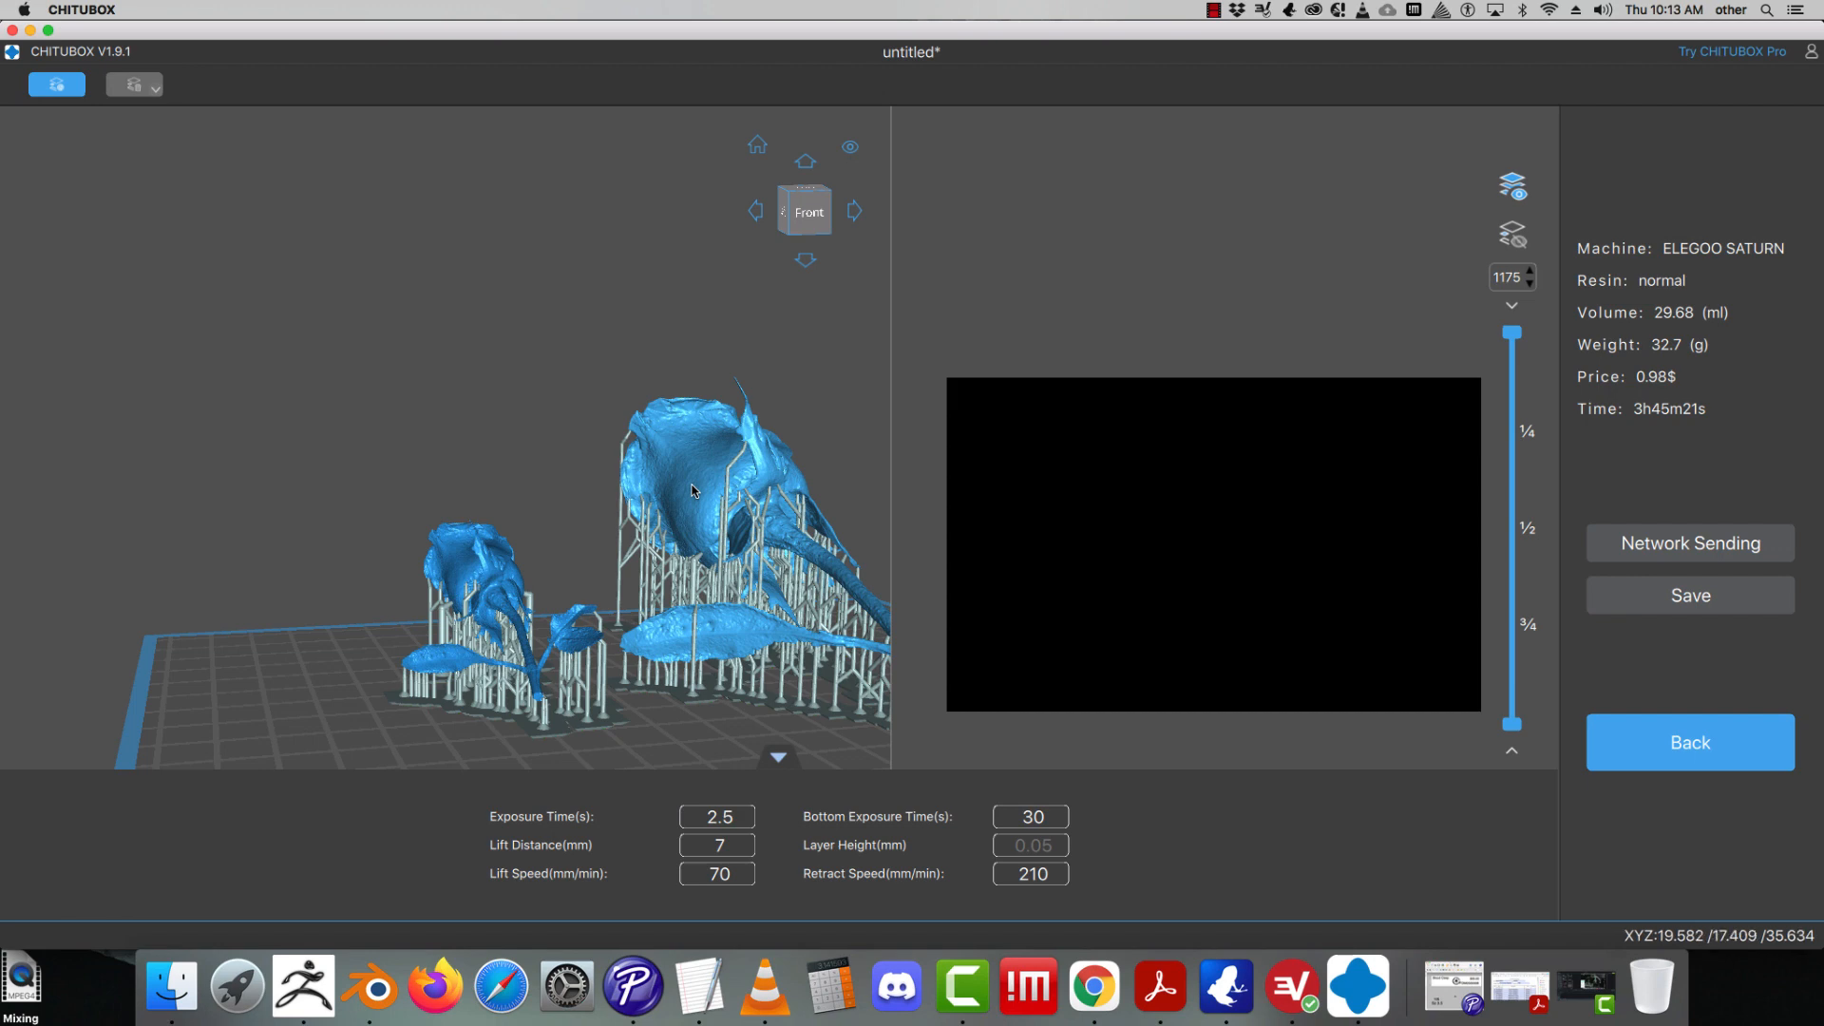
scroll(692, 490, down, 5)
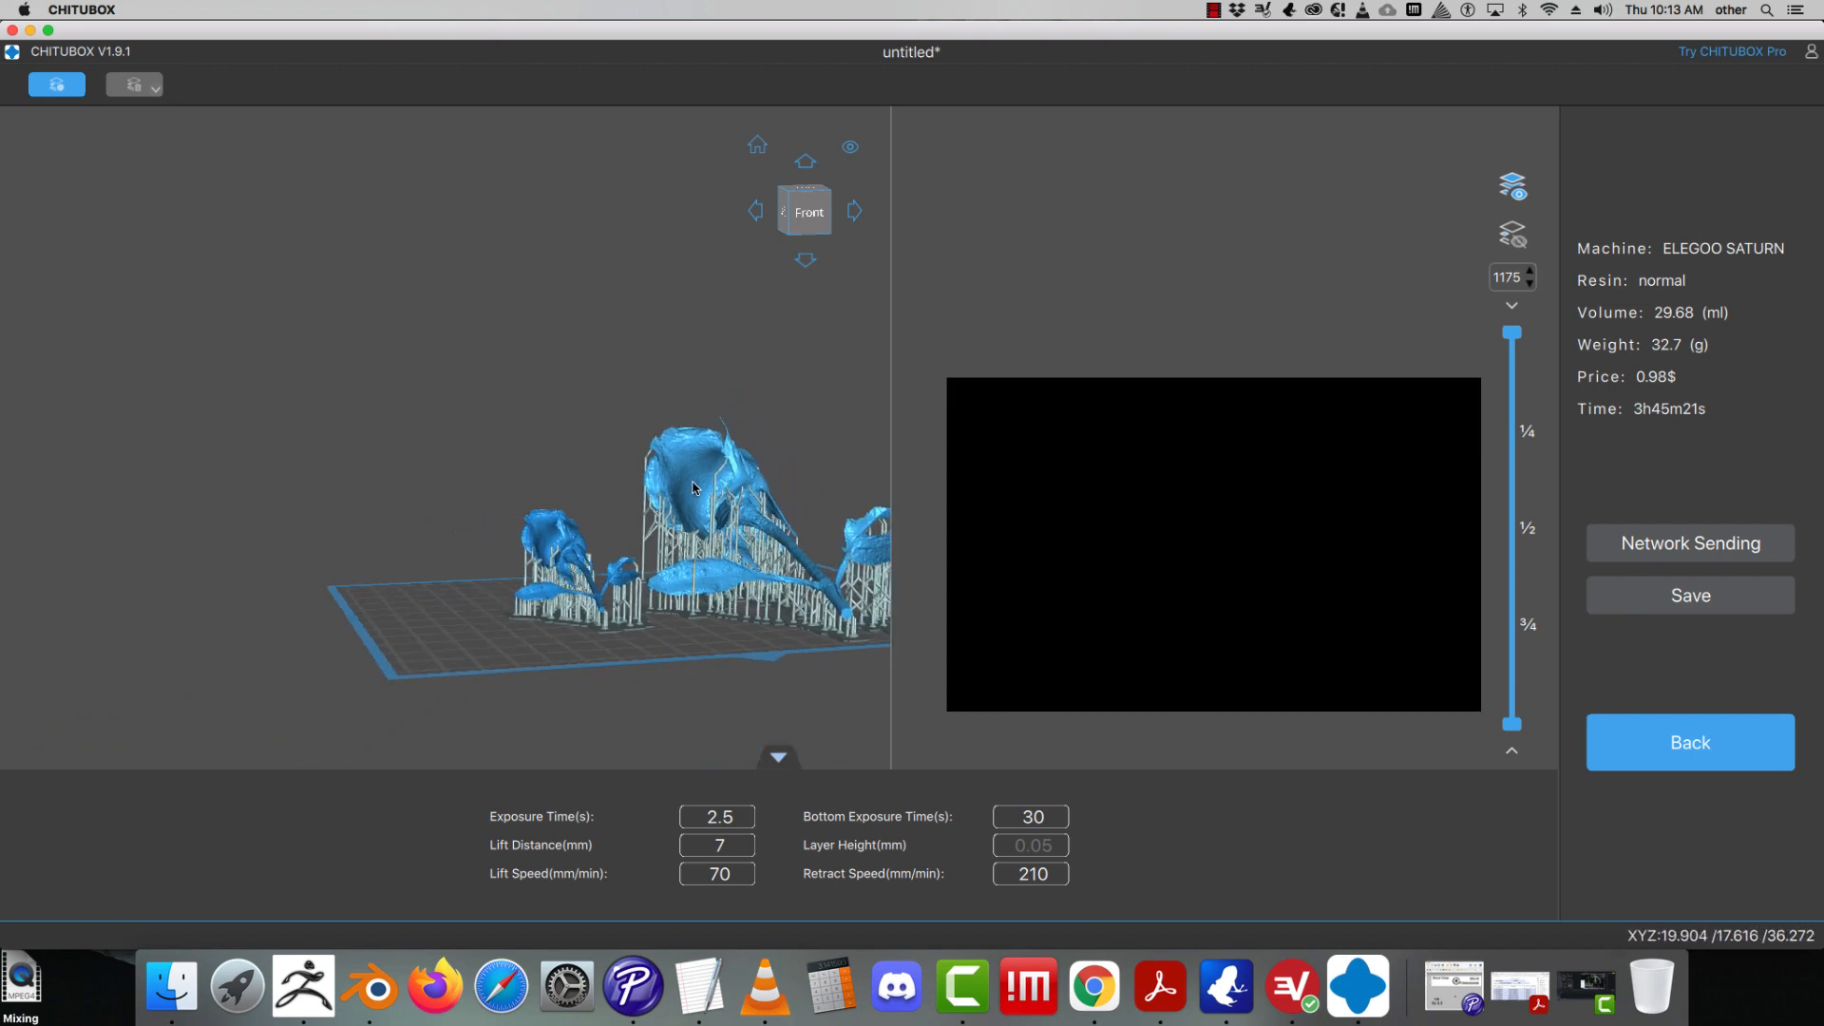
mouse_move(631, 500)
mouse_down()
mouse_move(582, 521)
mouse_move(596, 510)
mouse_up()
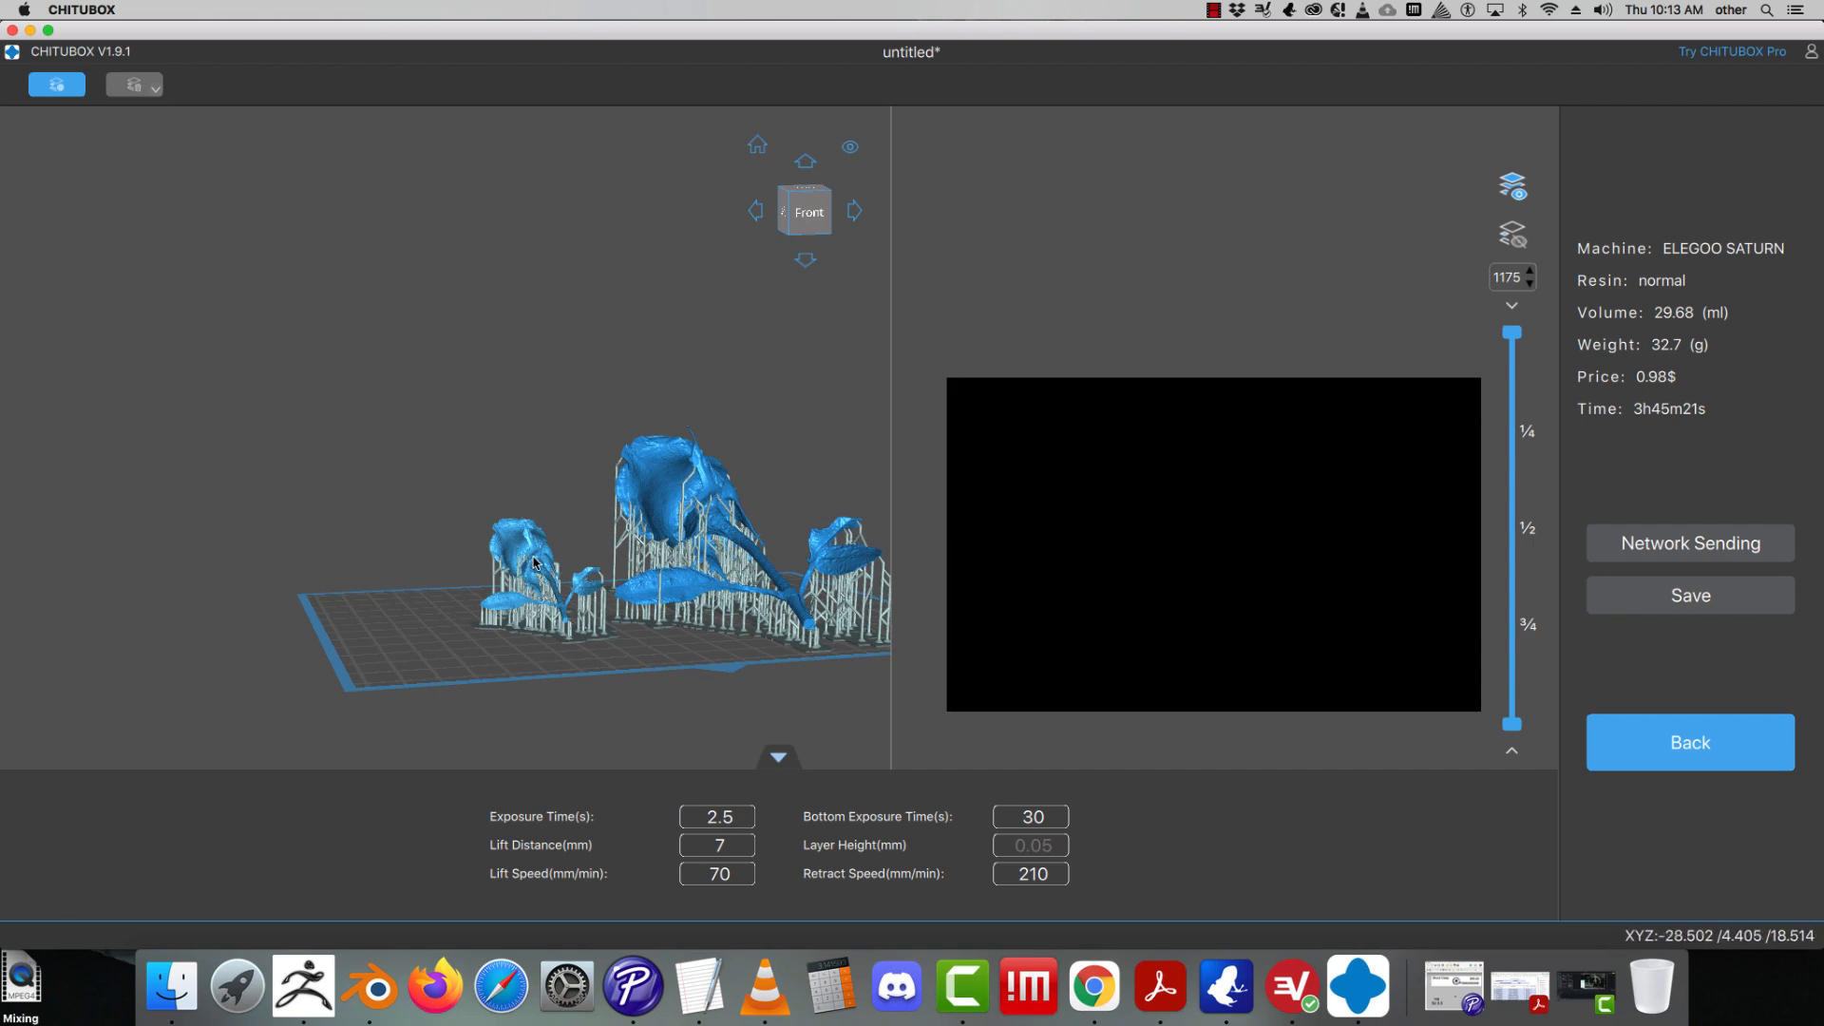
scroll(530, 565, up, 5)
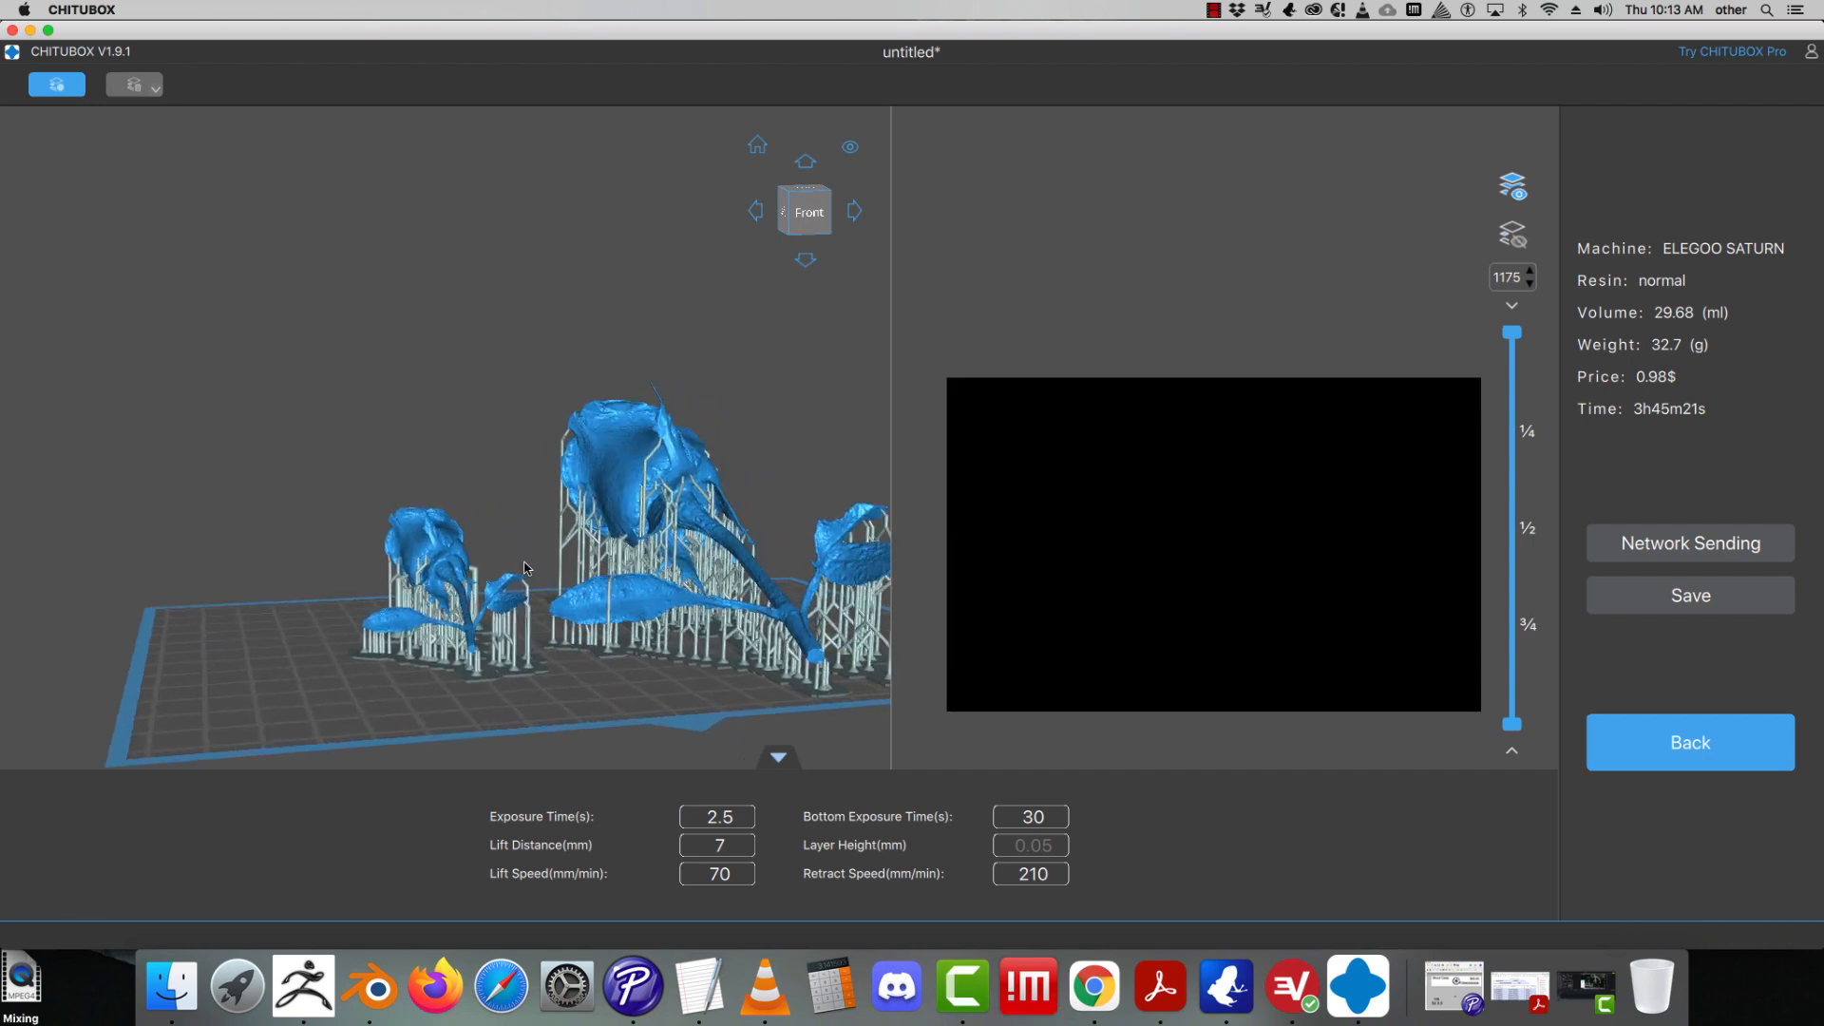
drag(523, 567, 473, 562)
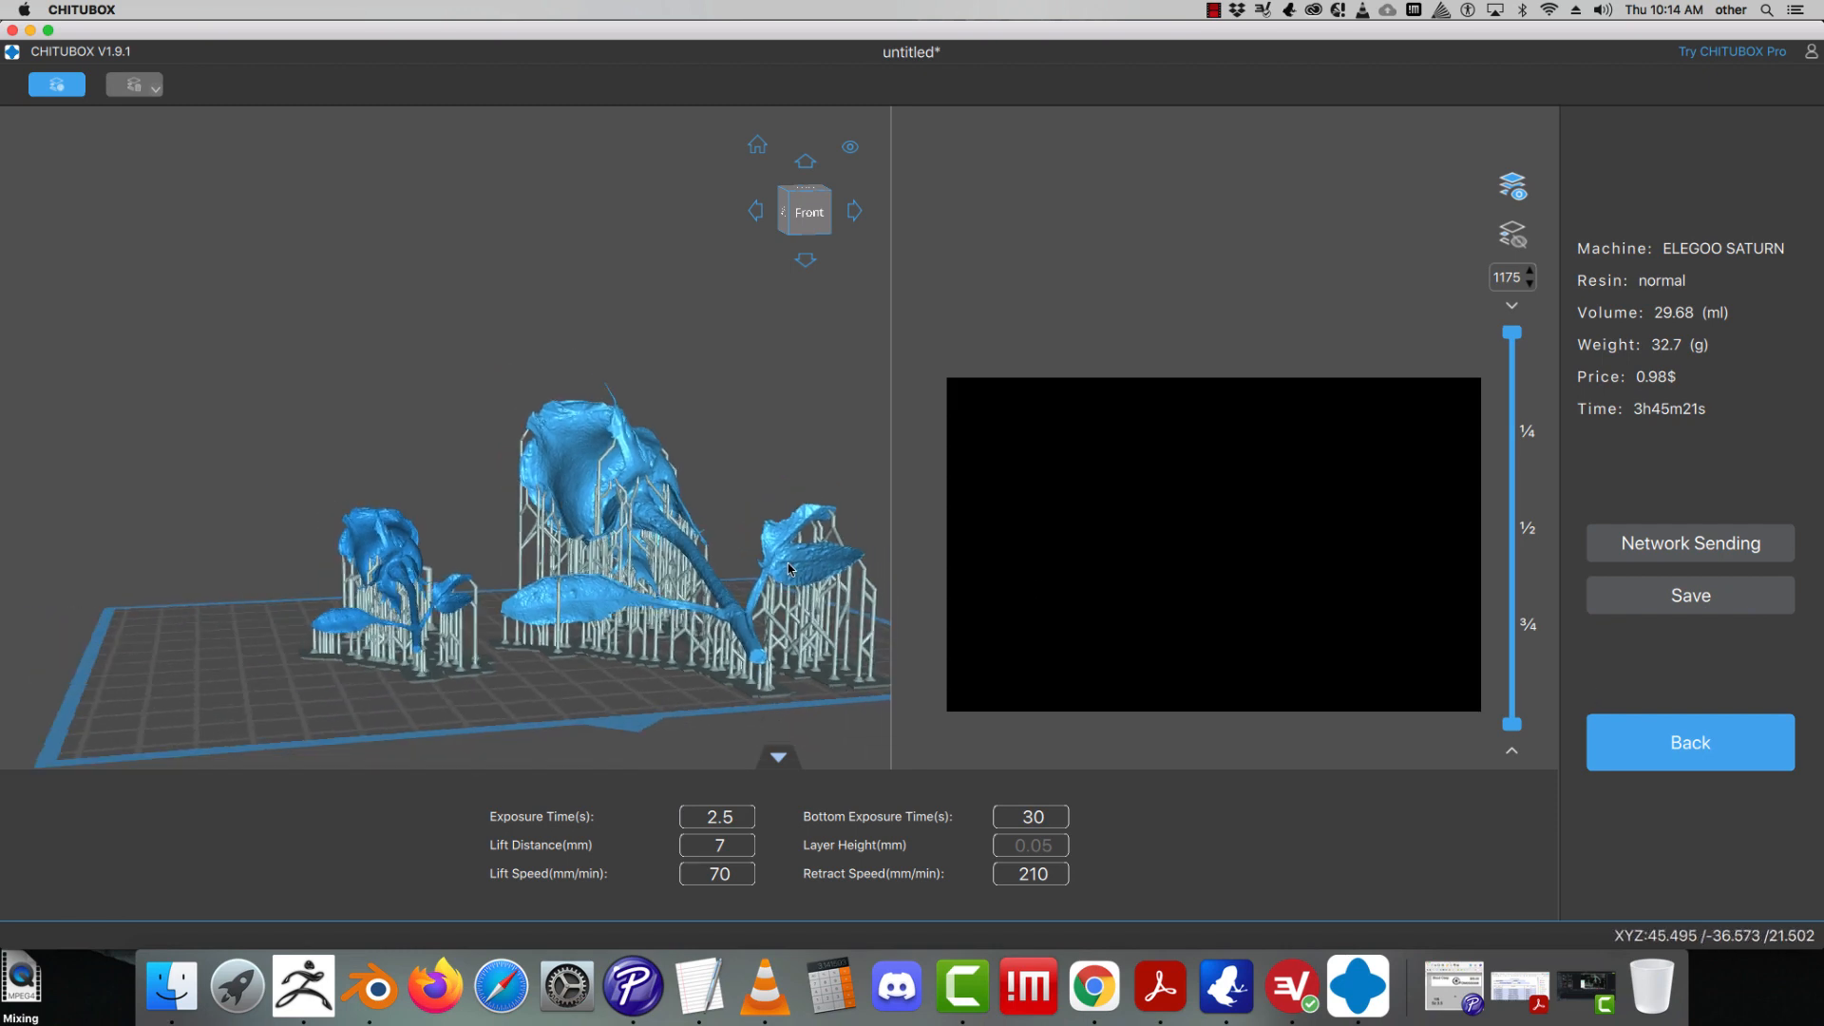
drag(788, 570, 660, 566)
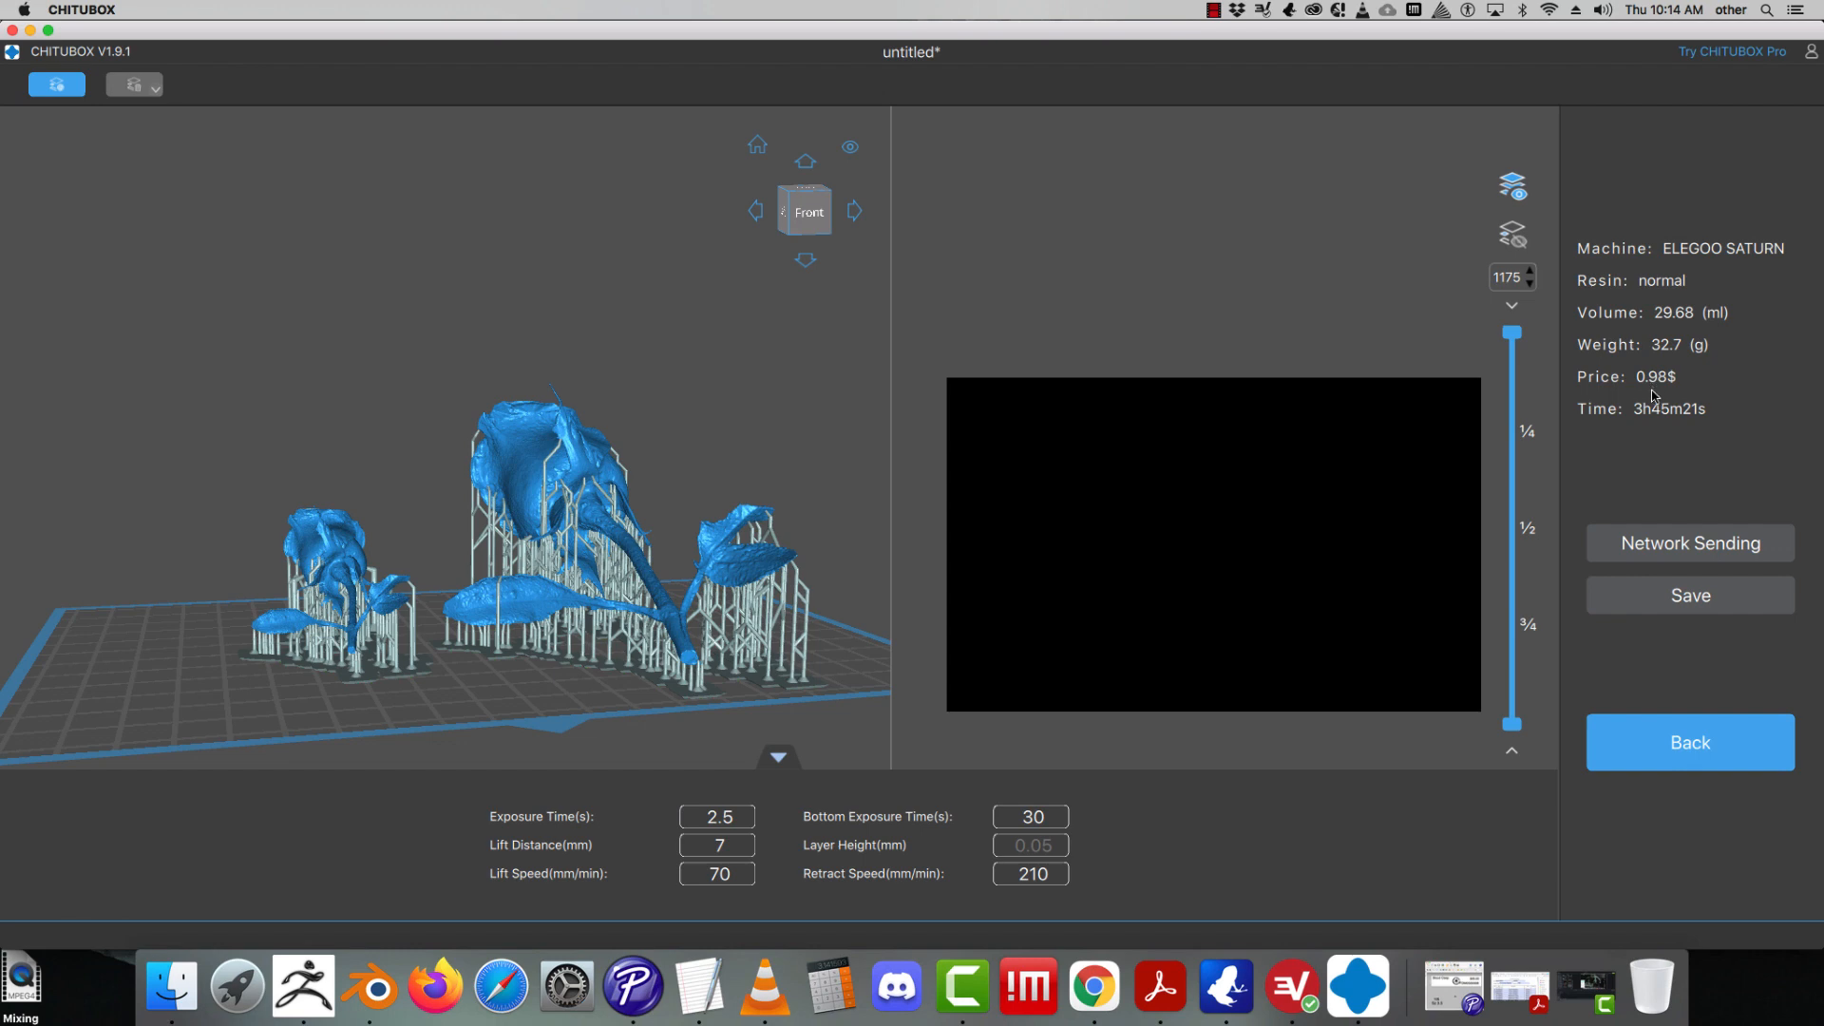
- Save the sliced print file as _rose in the Desktop folder
click(1677, 608)
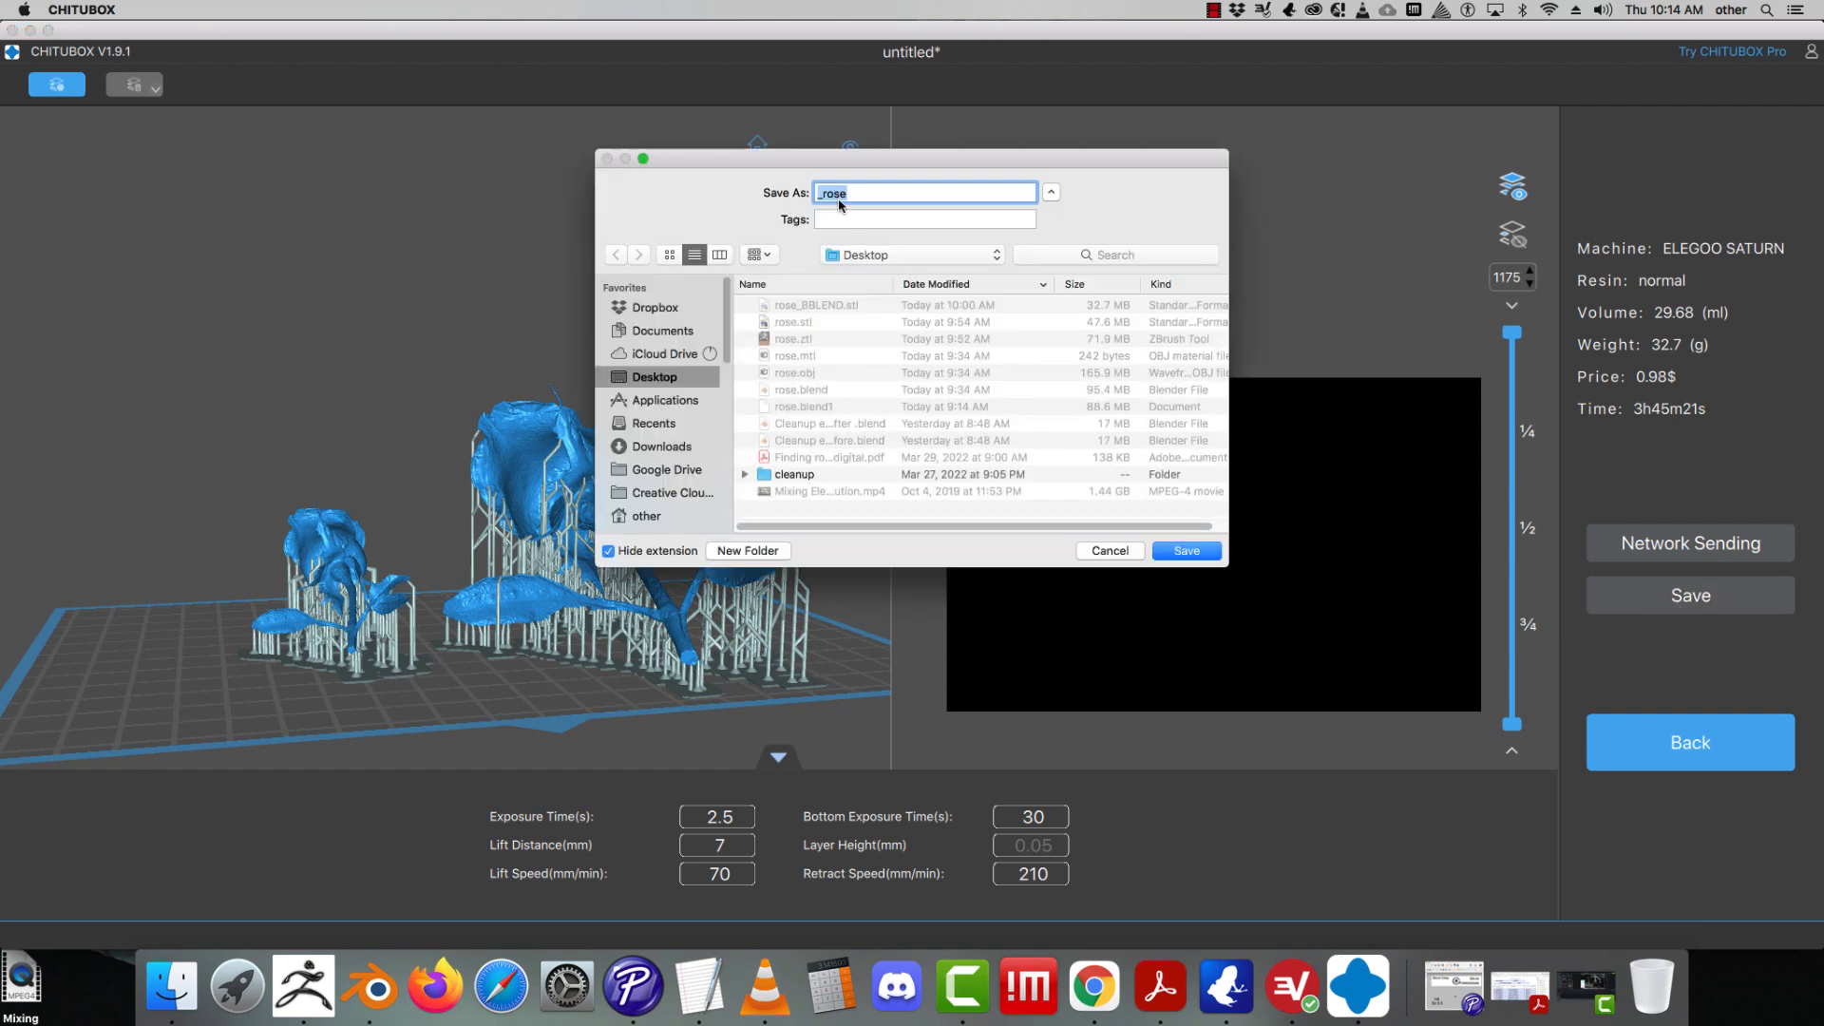
click(1188, 551)
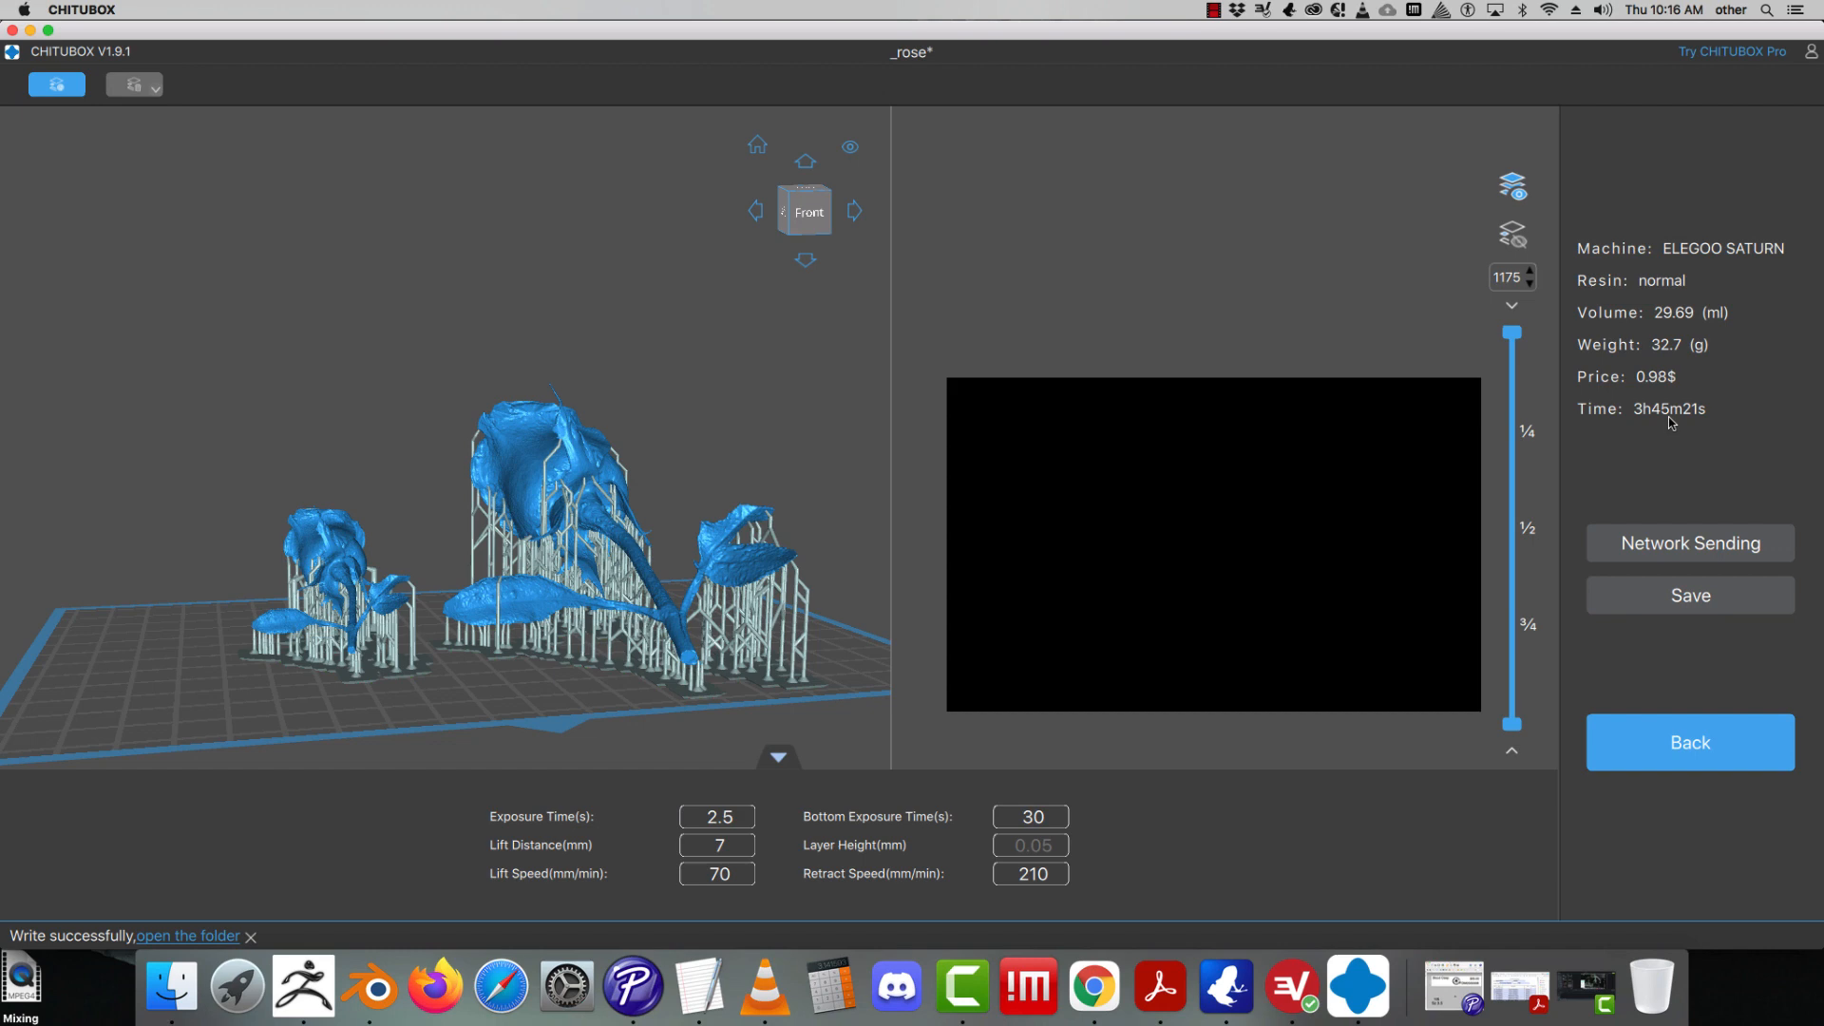
click(1214, 9)
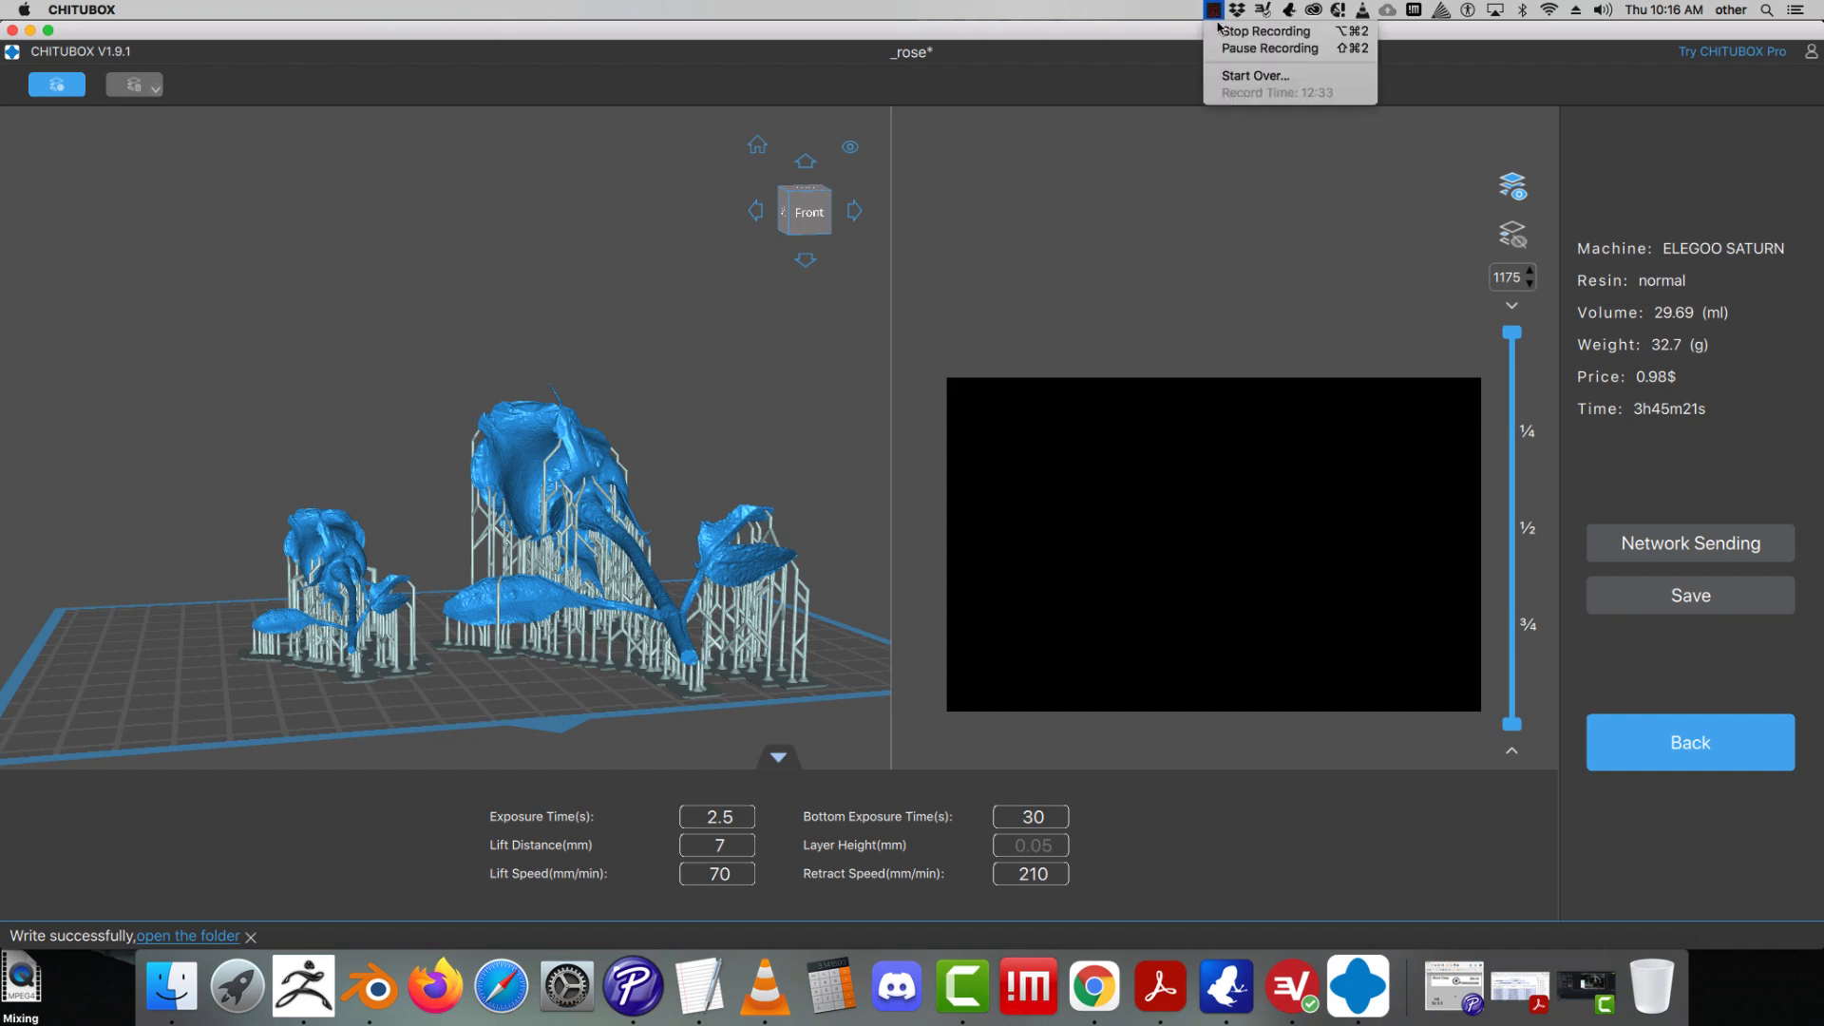